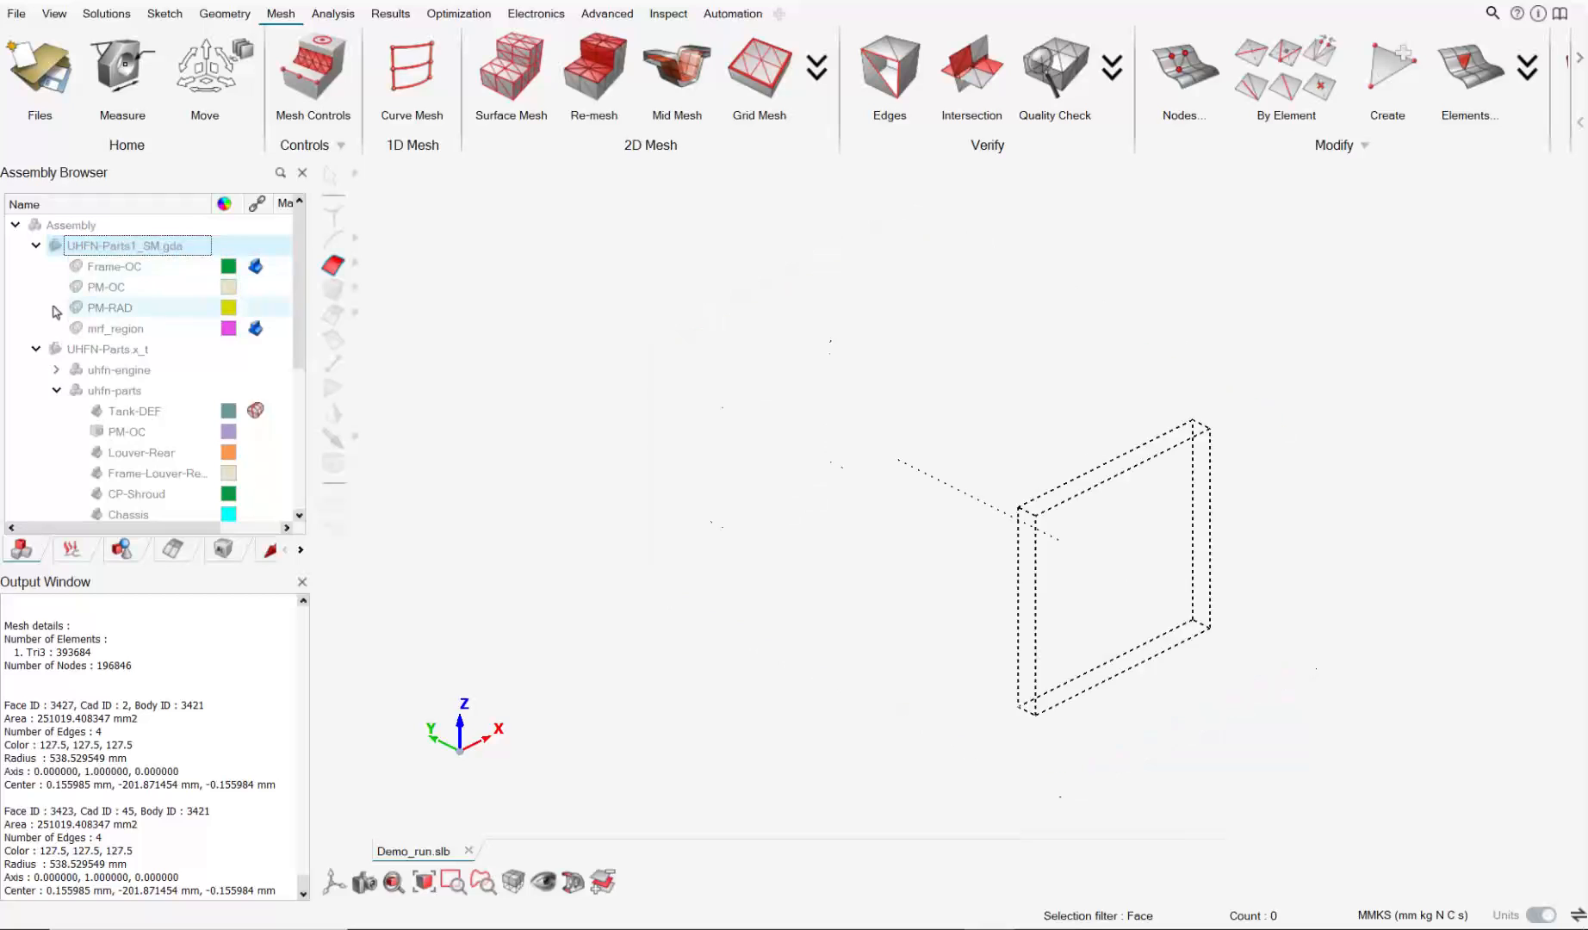
Display the uhfn-engine subassembly of UHFN-Parts.x_t in the graphics area.
left_click(77, 369)
scroll(1066, 539, "up", 5)
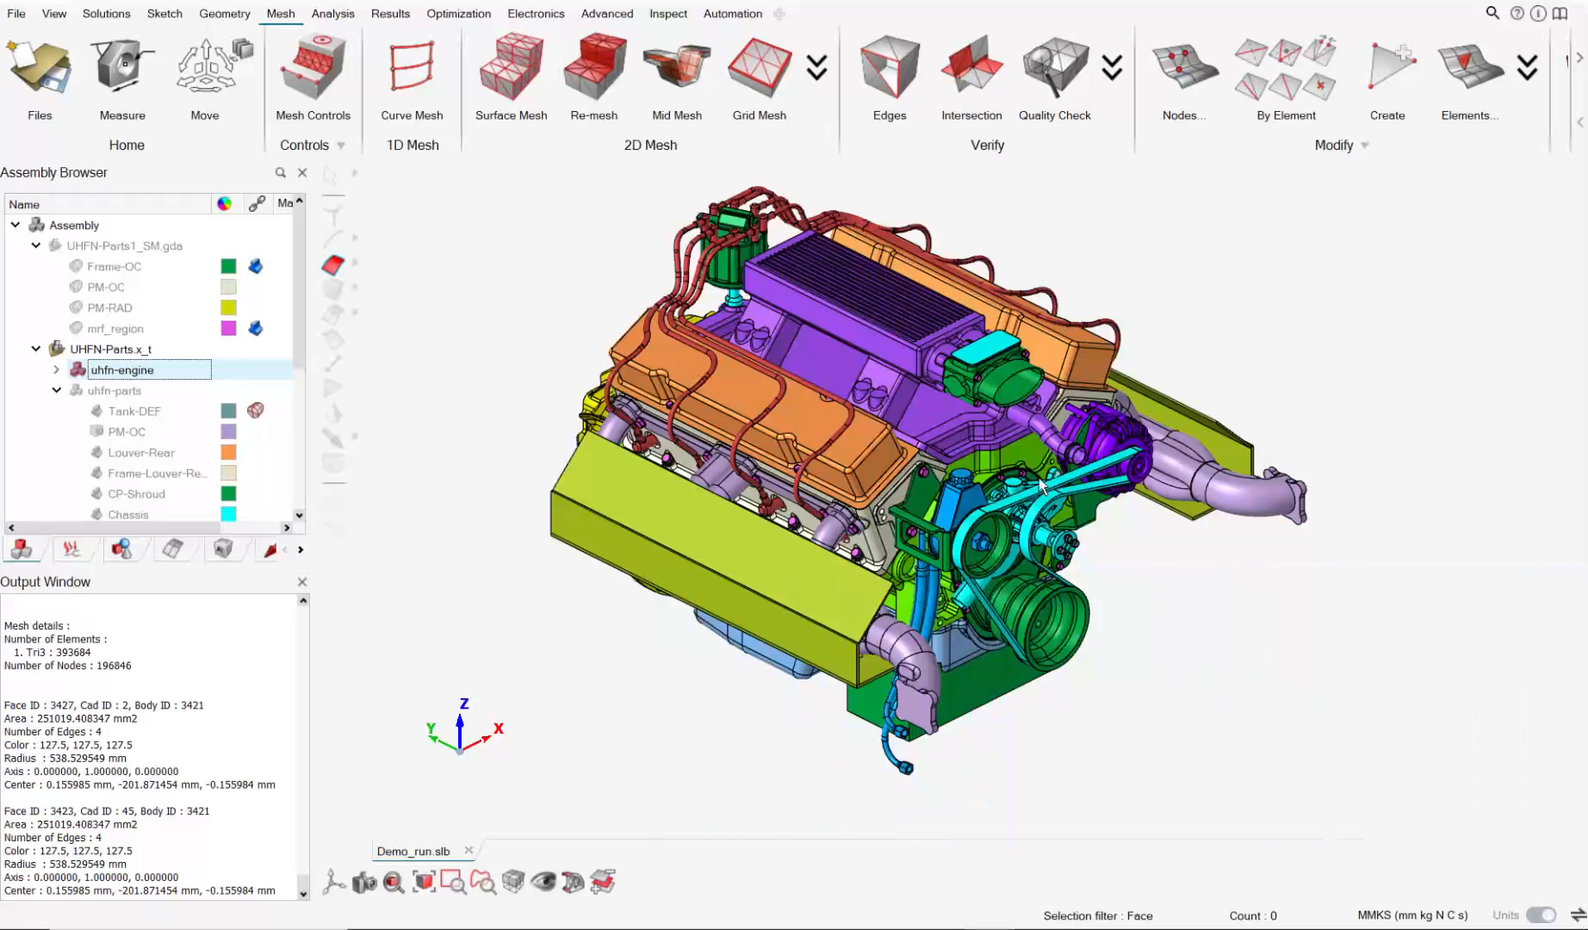
scroll(1040, 486, "up", 4)
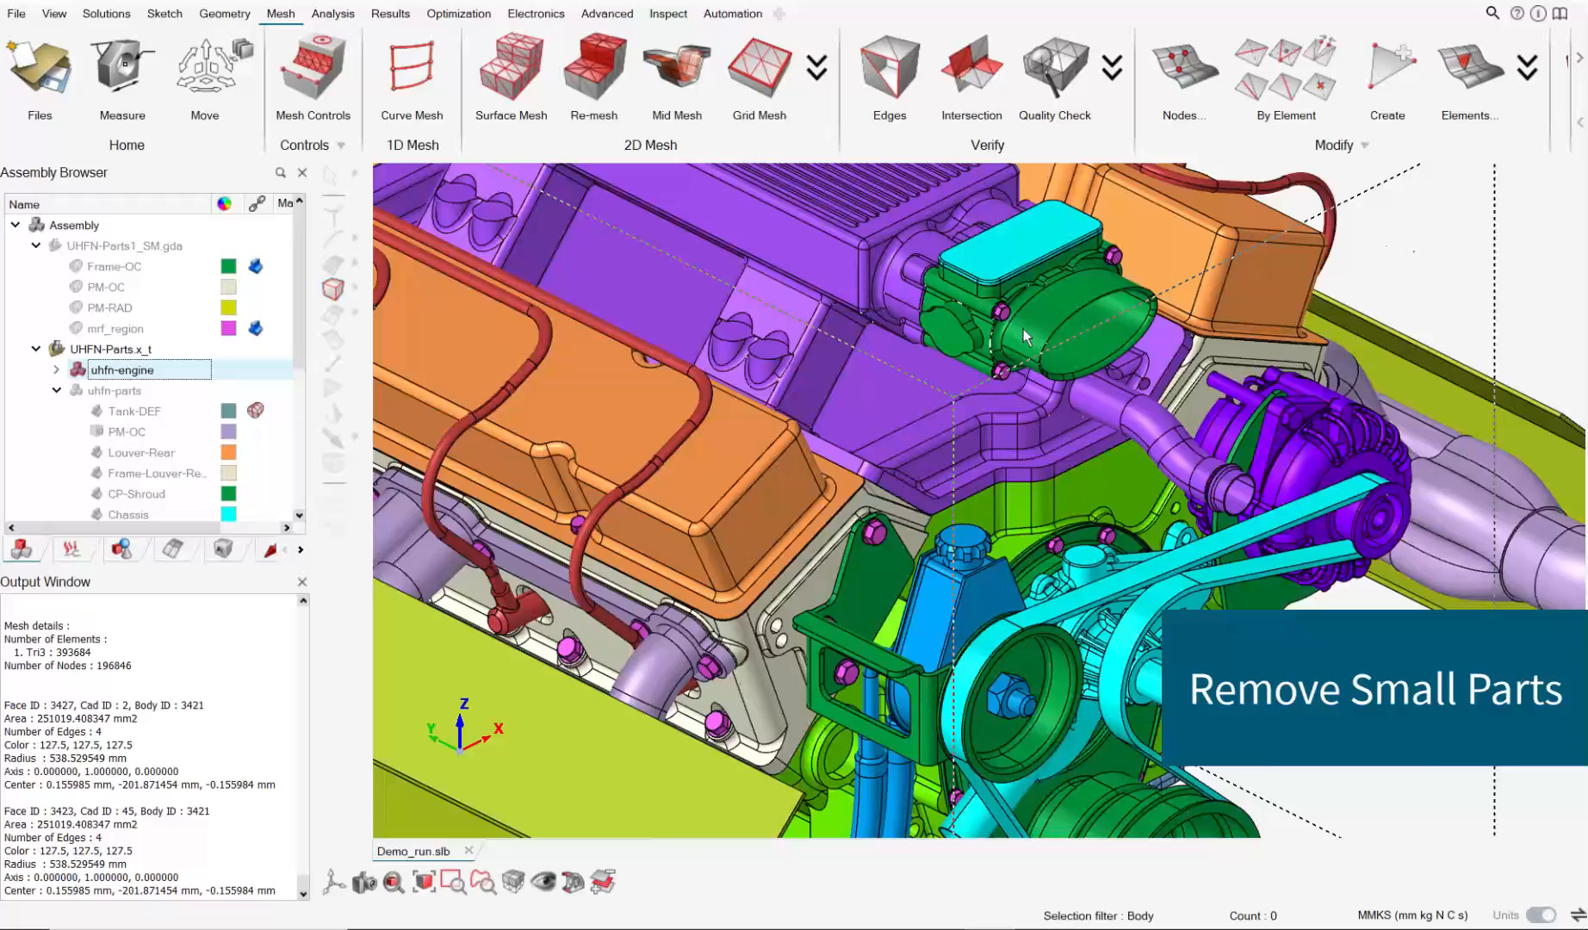
Delete the Engine-Bolts body, selecting it from a bolt beside the green air intake.
scroll(1039, 329, "up", 5)
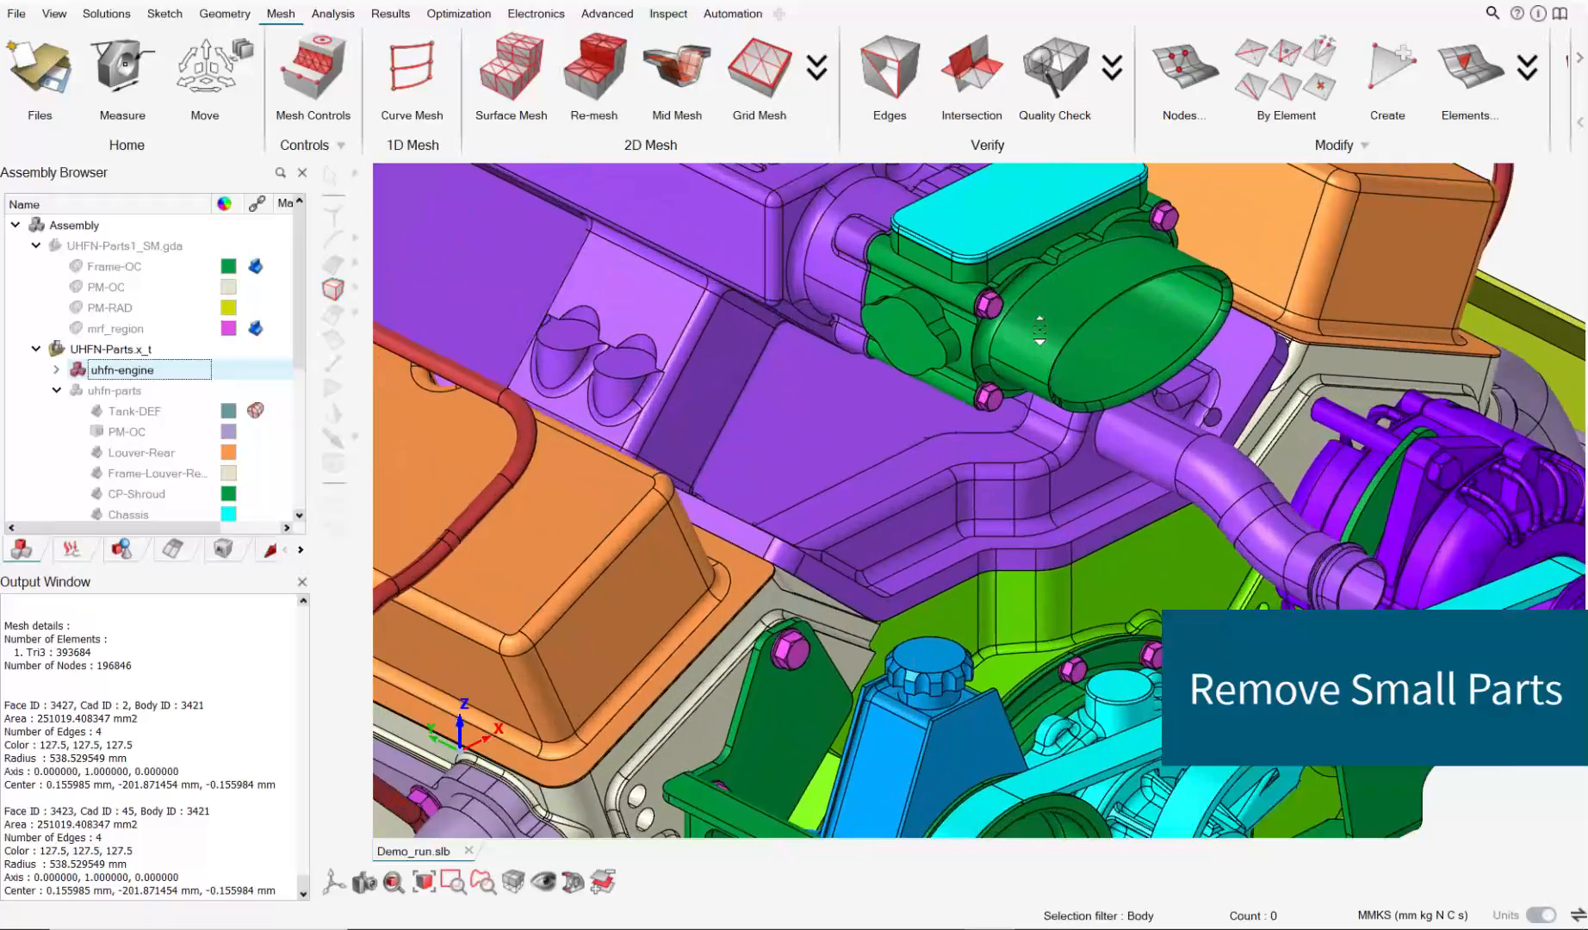
scroll(1040, 329, "up", 1)
scroll(1056, 675, "down", 5)
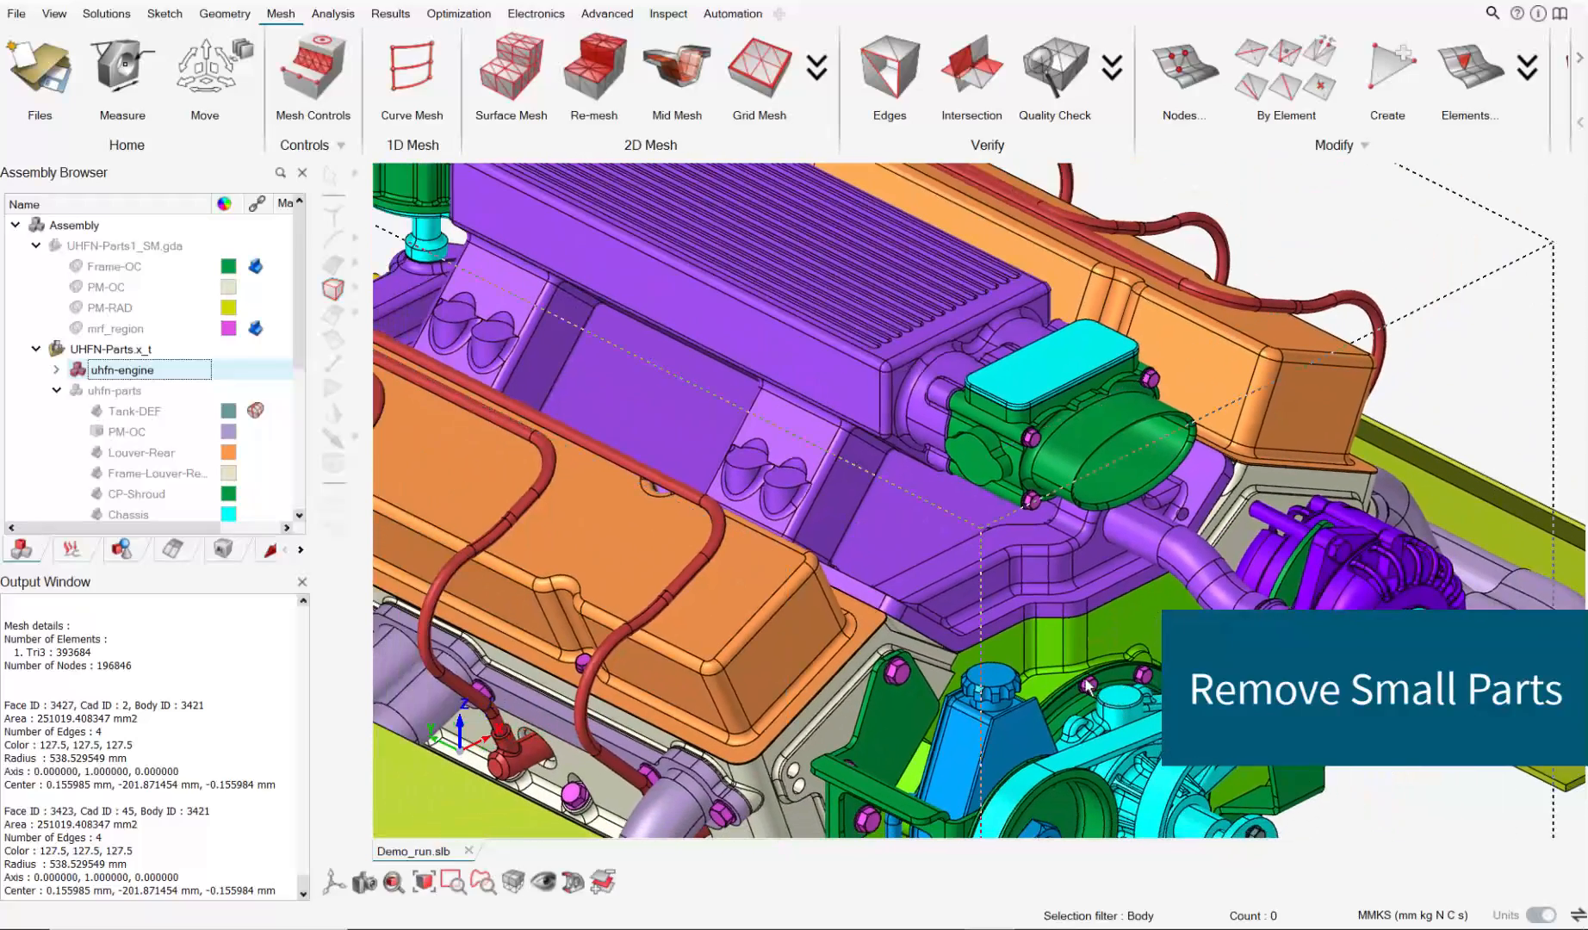
middle_click_drag(1077, 557, 930, 567)
scroll(1047, 389, "up", 3)
left_click(1070, 377)
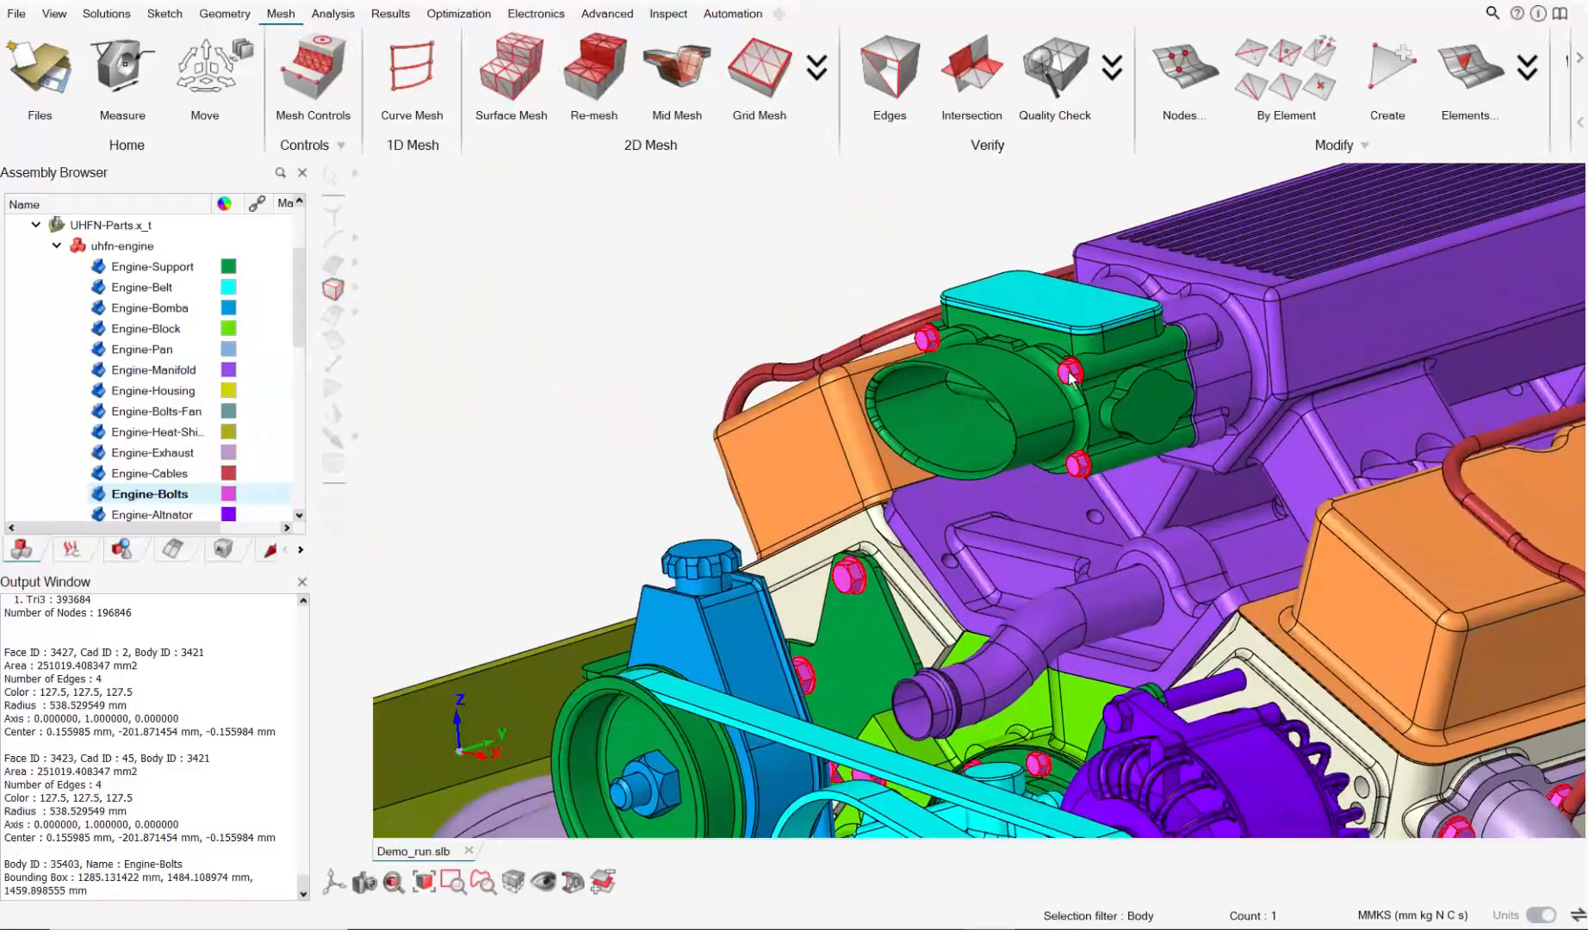
right_click(162, 497)
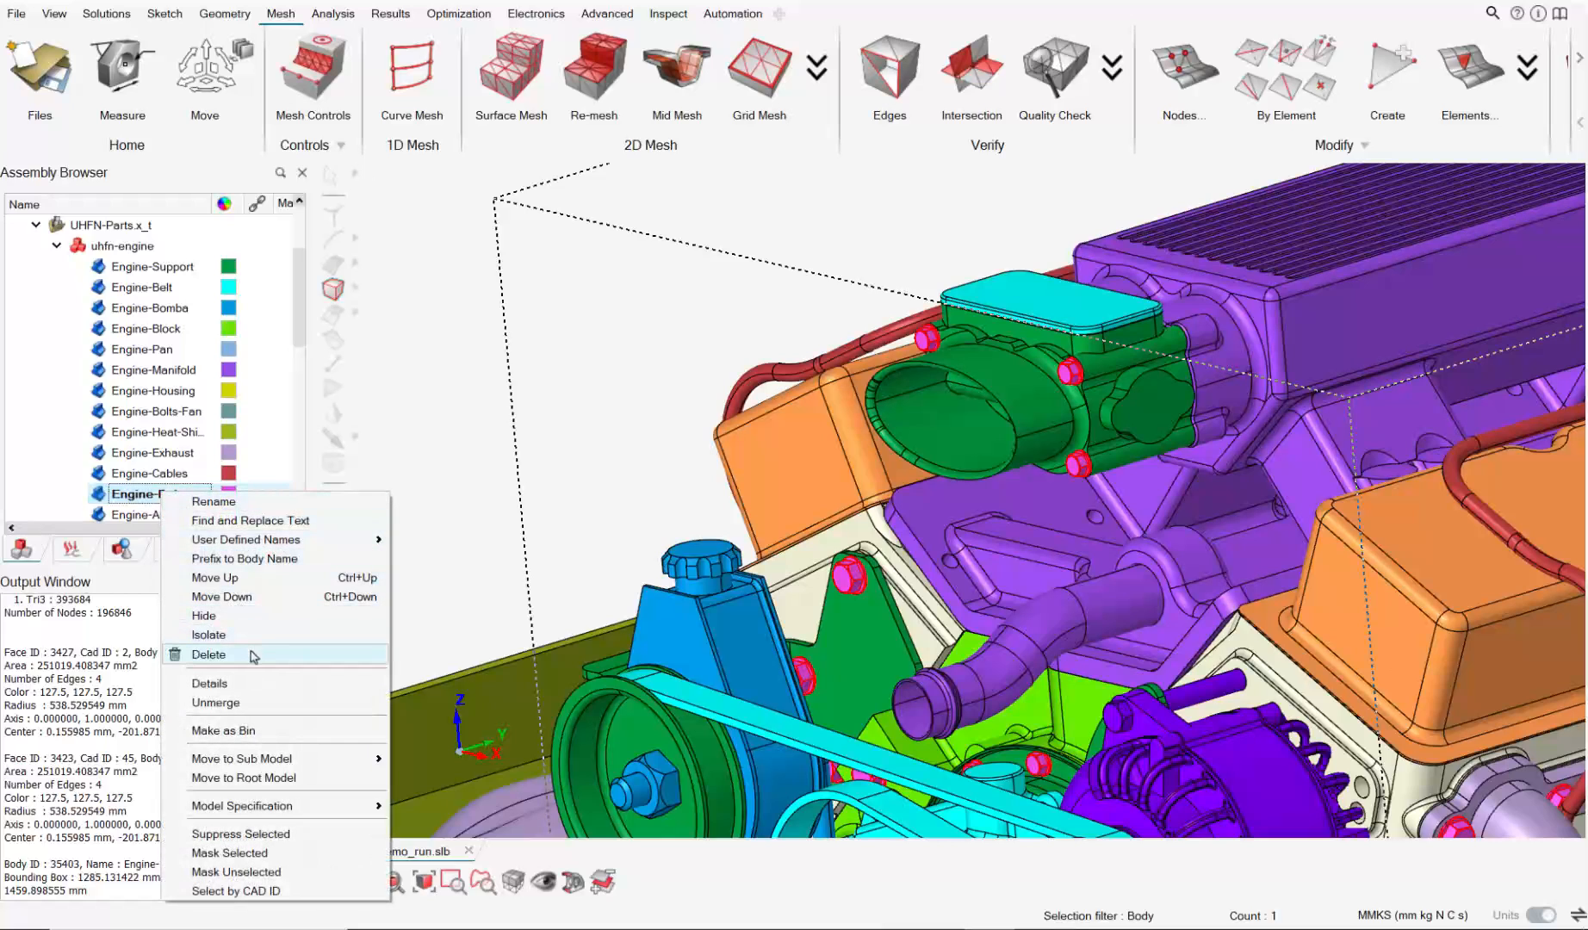
left_click(209, 654)
left_click(1007, 567)
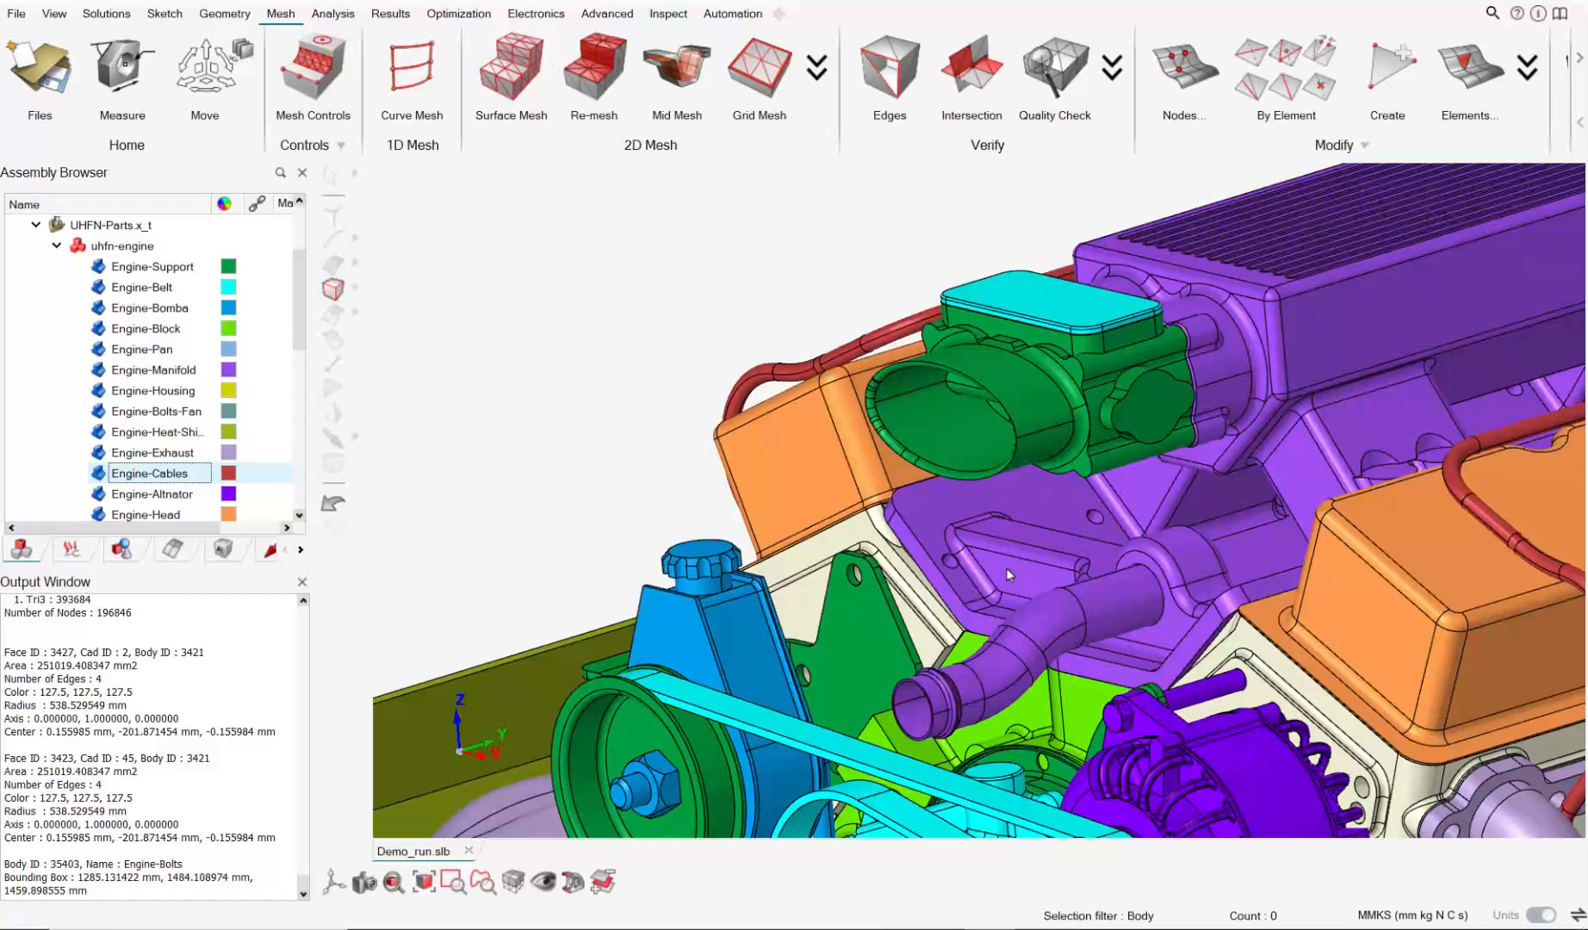
Delete the Engine-Bolts-Fan body on the cyan pump hub at the engine's front.
scroll(1006, 567, "down", 5)
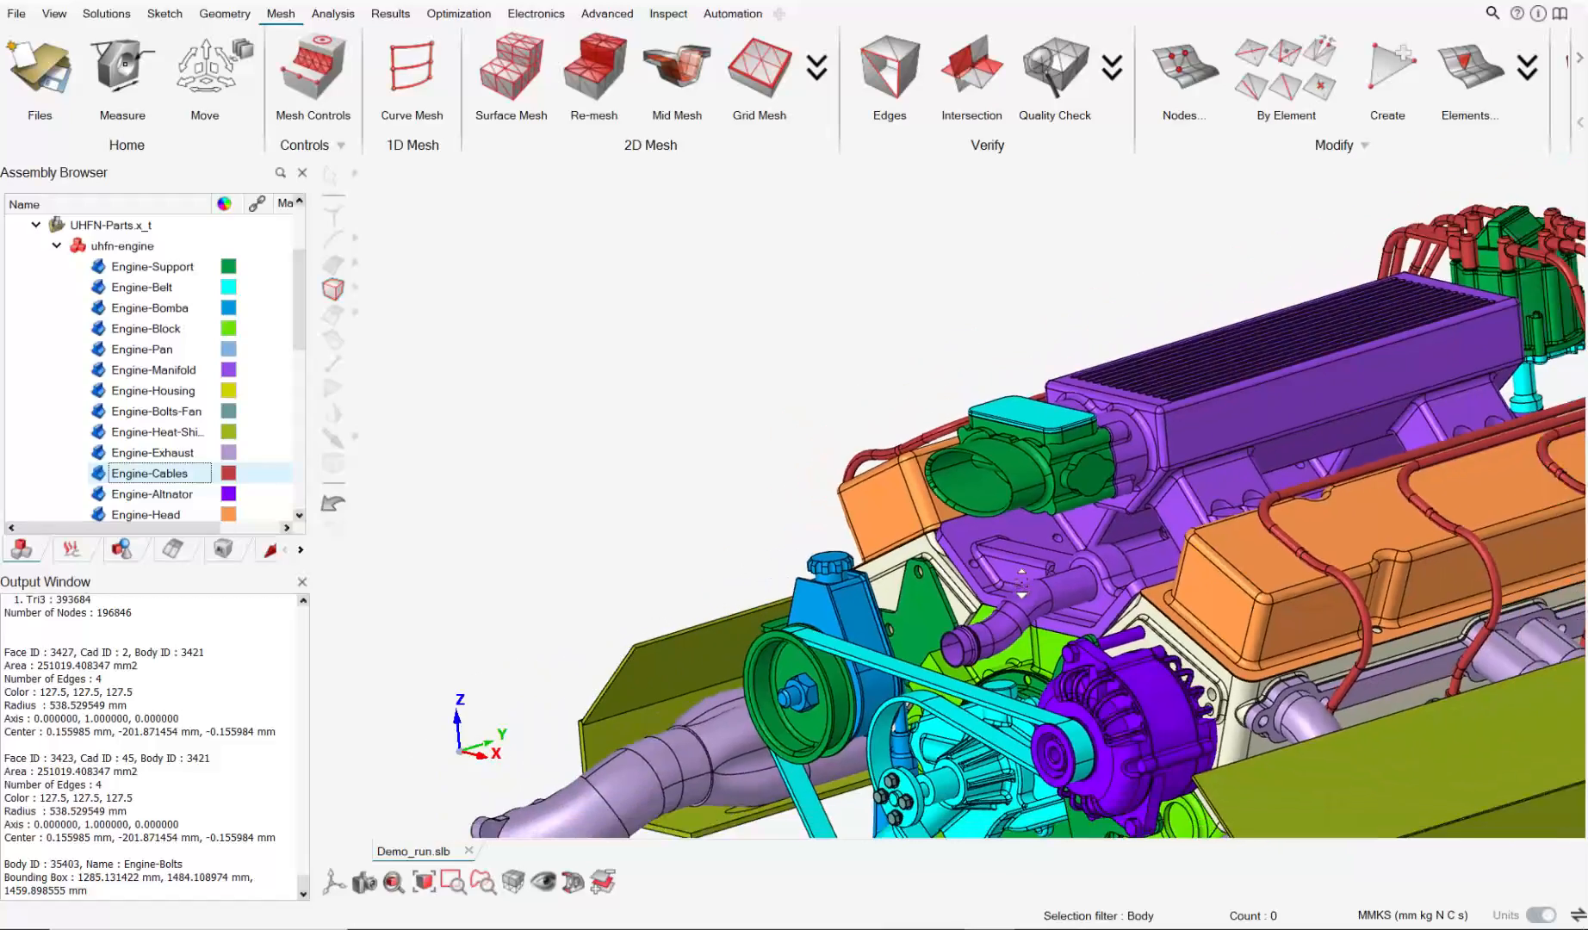
scroll(1042, 626, "up", 5)
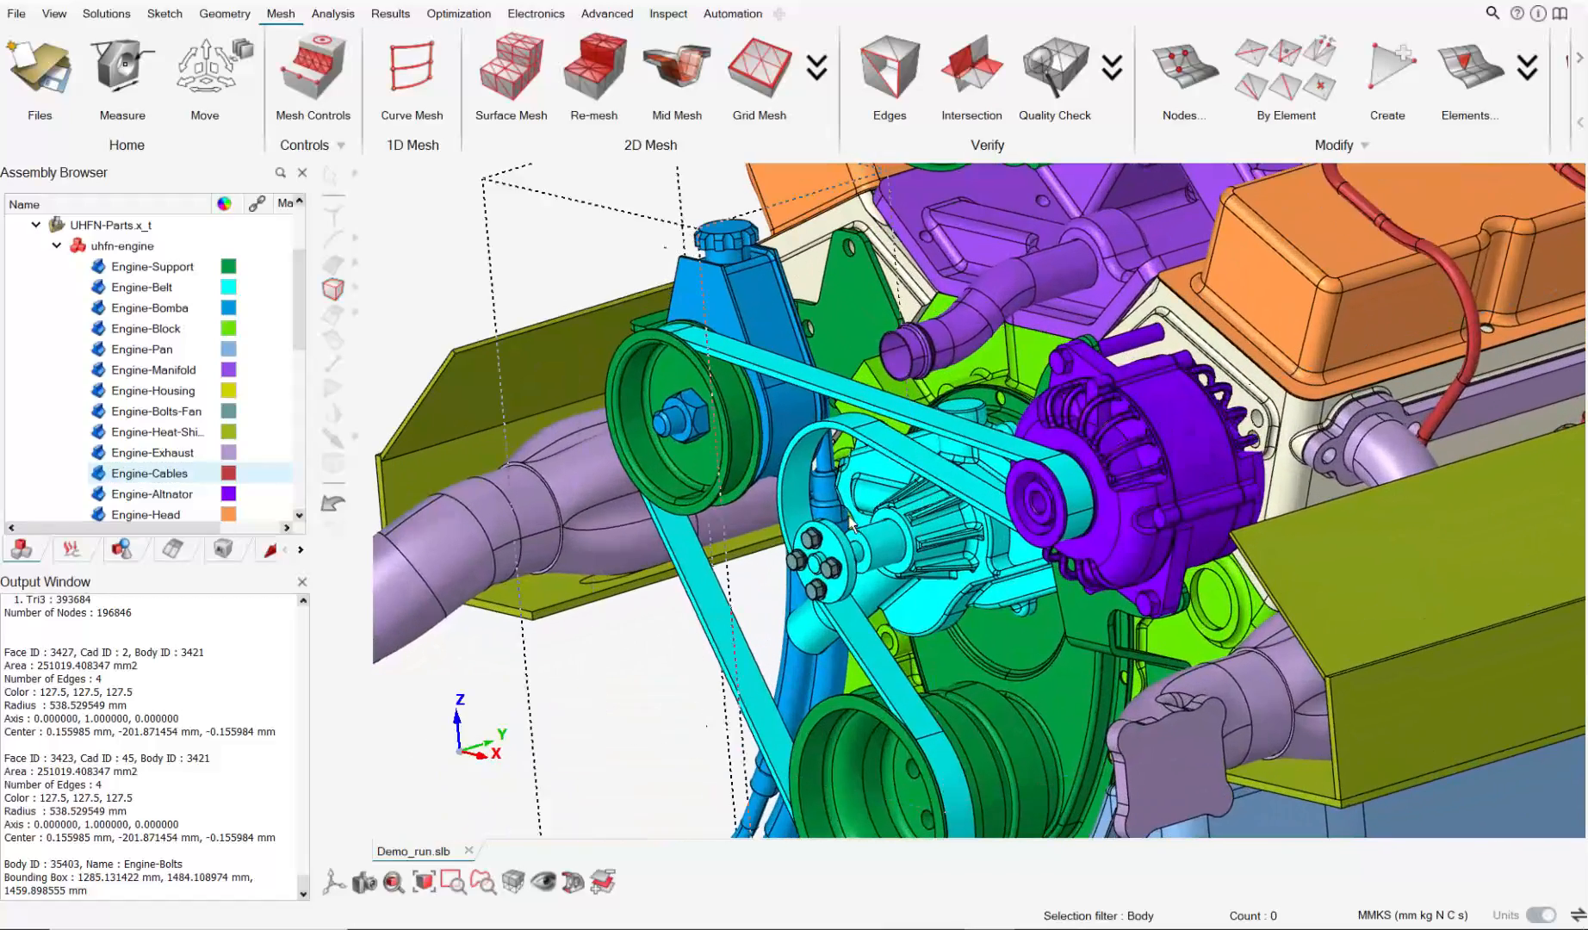
left_click(814, 542)
right_click(814, 544)
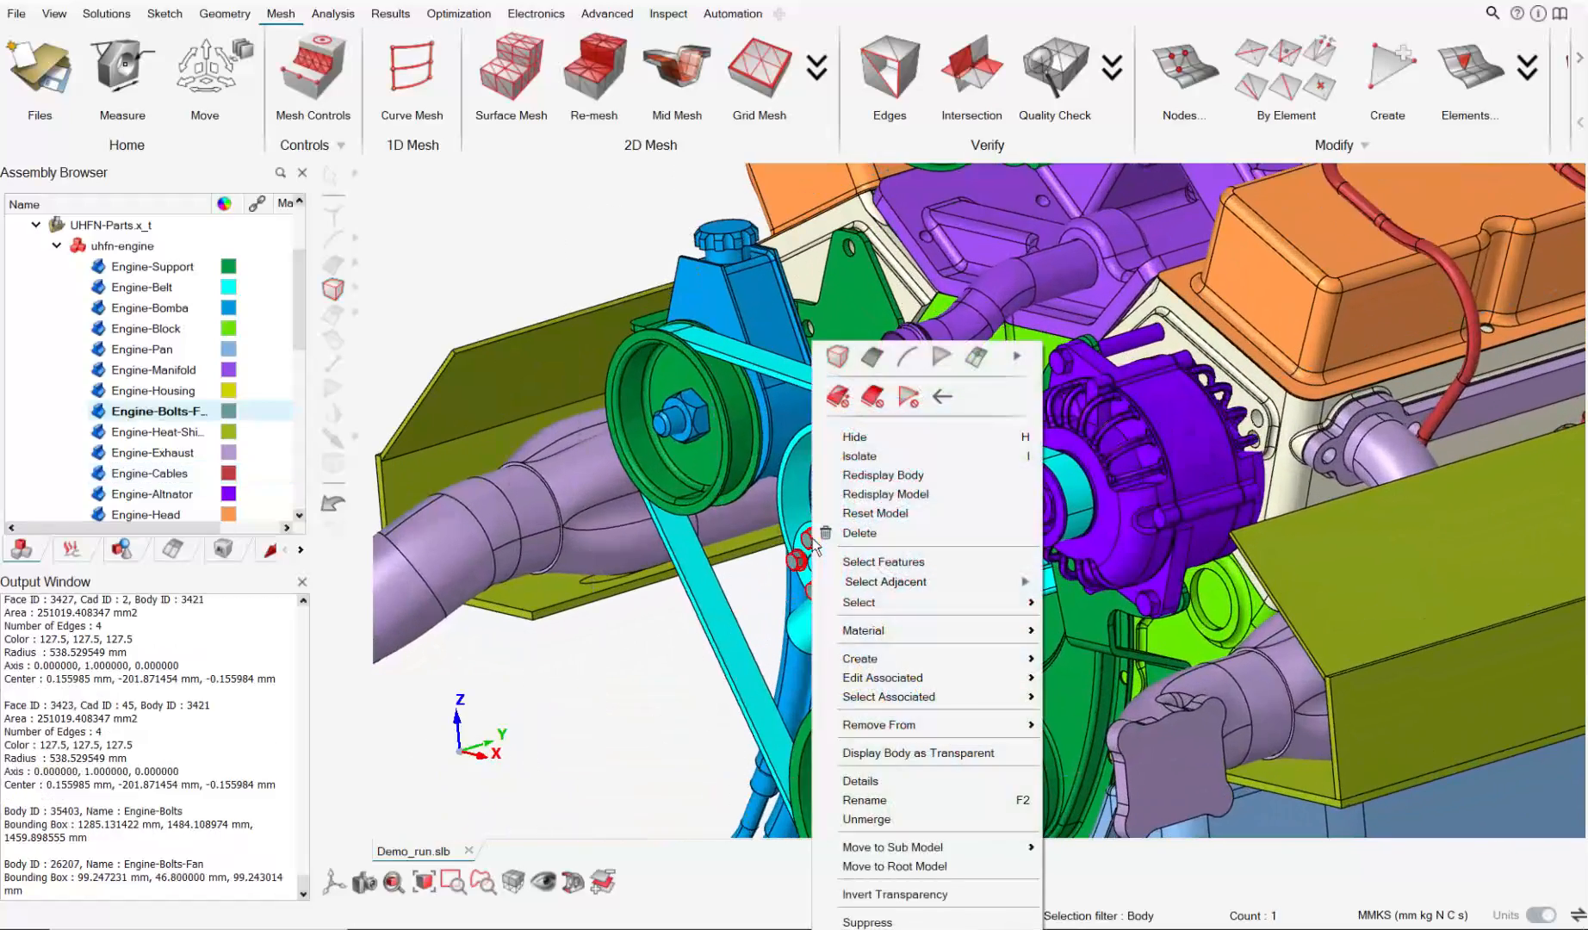
left_click(852, 533)
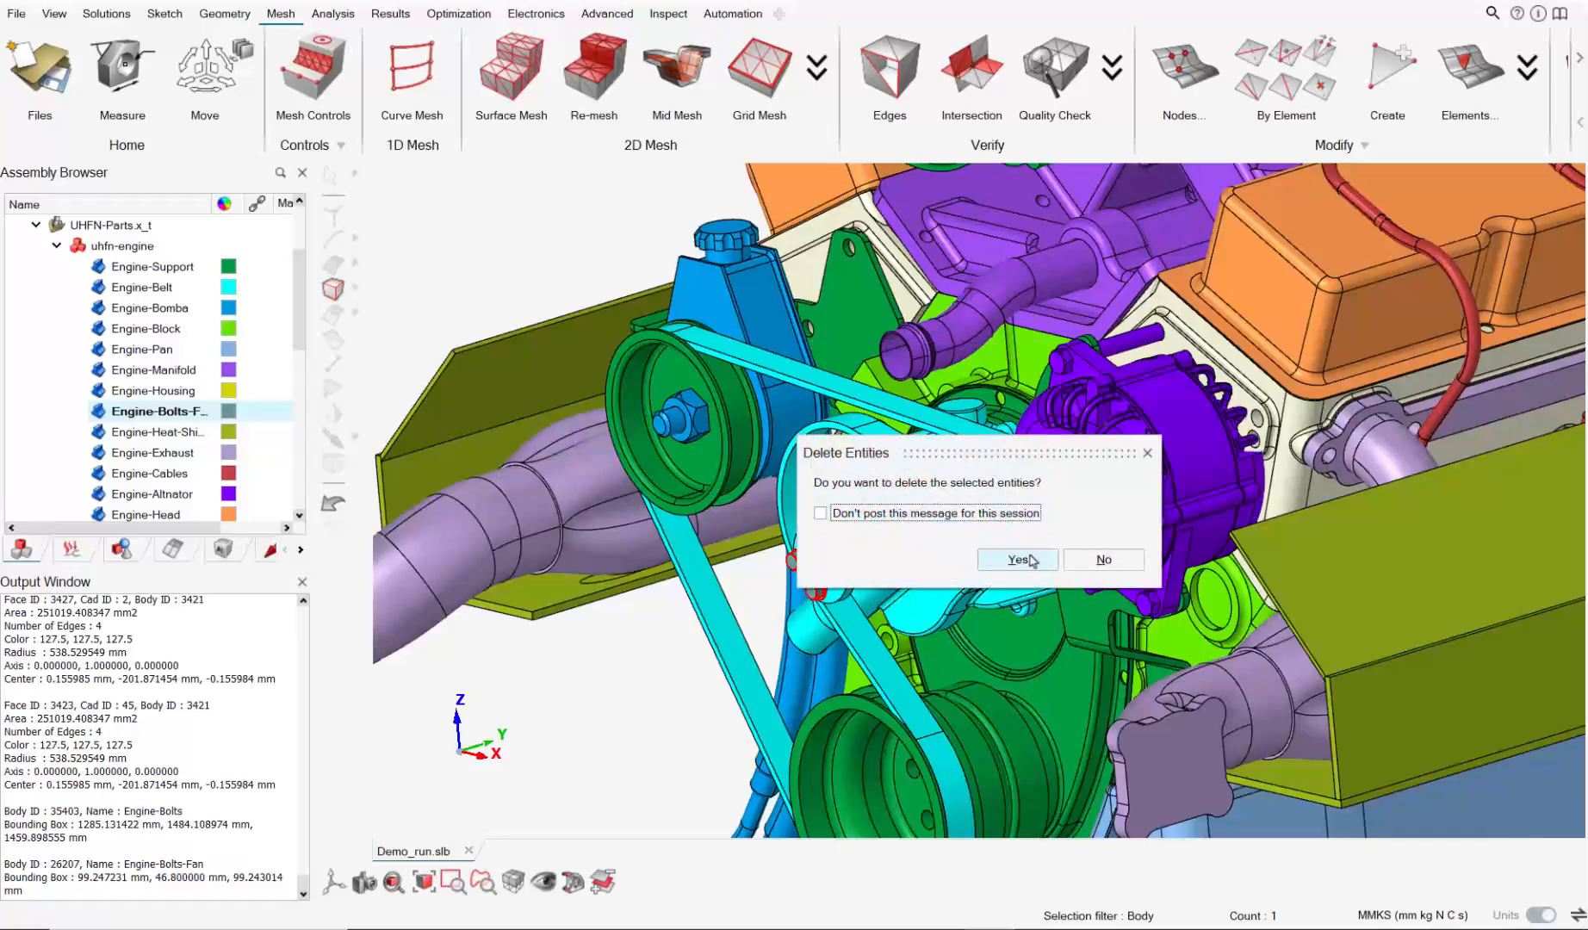
left_click(1033, 560)
Examine the small holes in the engine's front, around the brackets, cylinder heads, alternator, pump and crank pulley.
scroll(1032, 560, "down", 3)
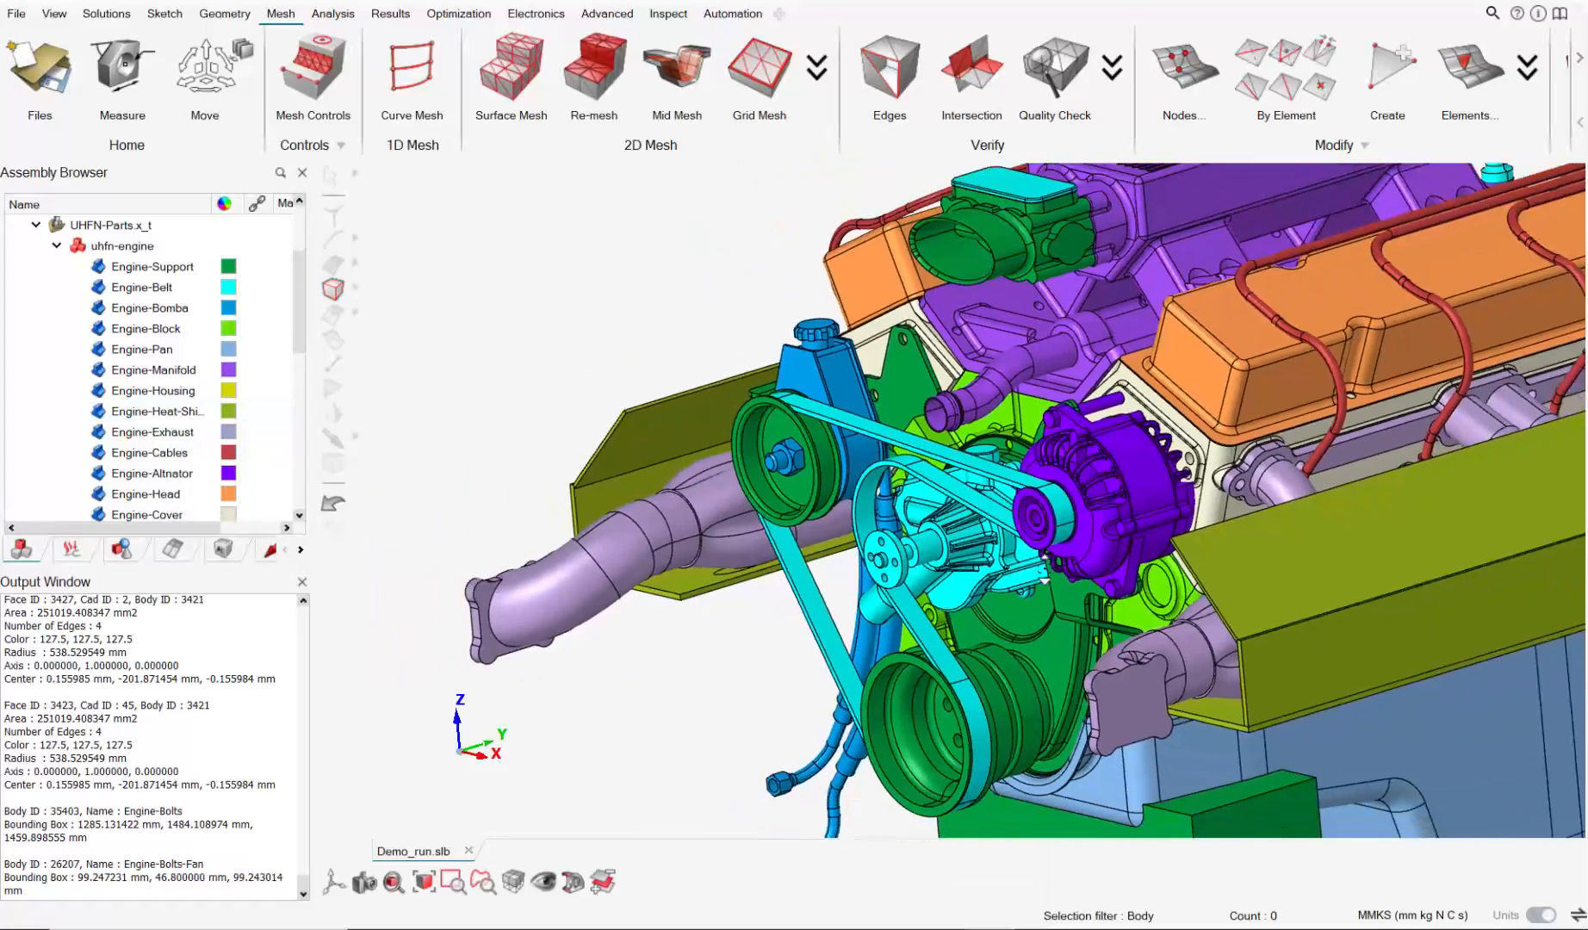
middle_click_drag(1030, 554, 1176, 591)
scroll(627, 449, "up", 6)
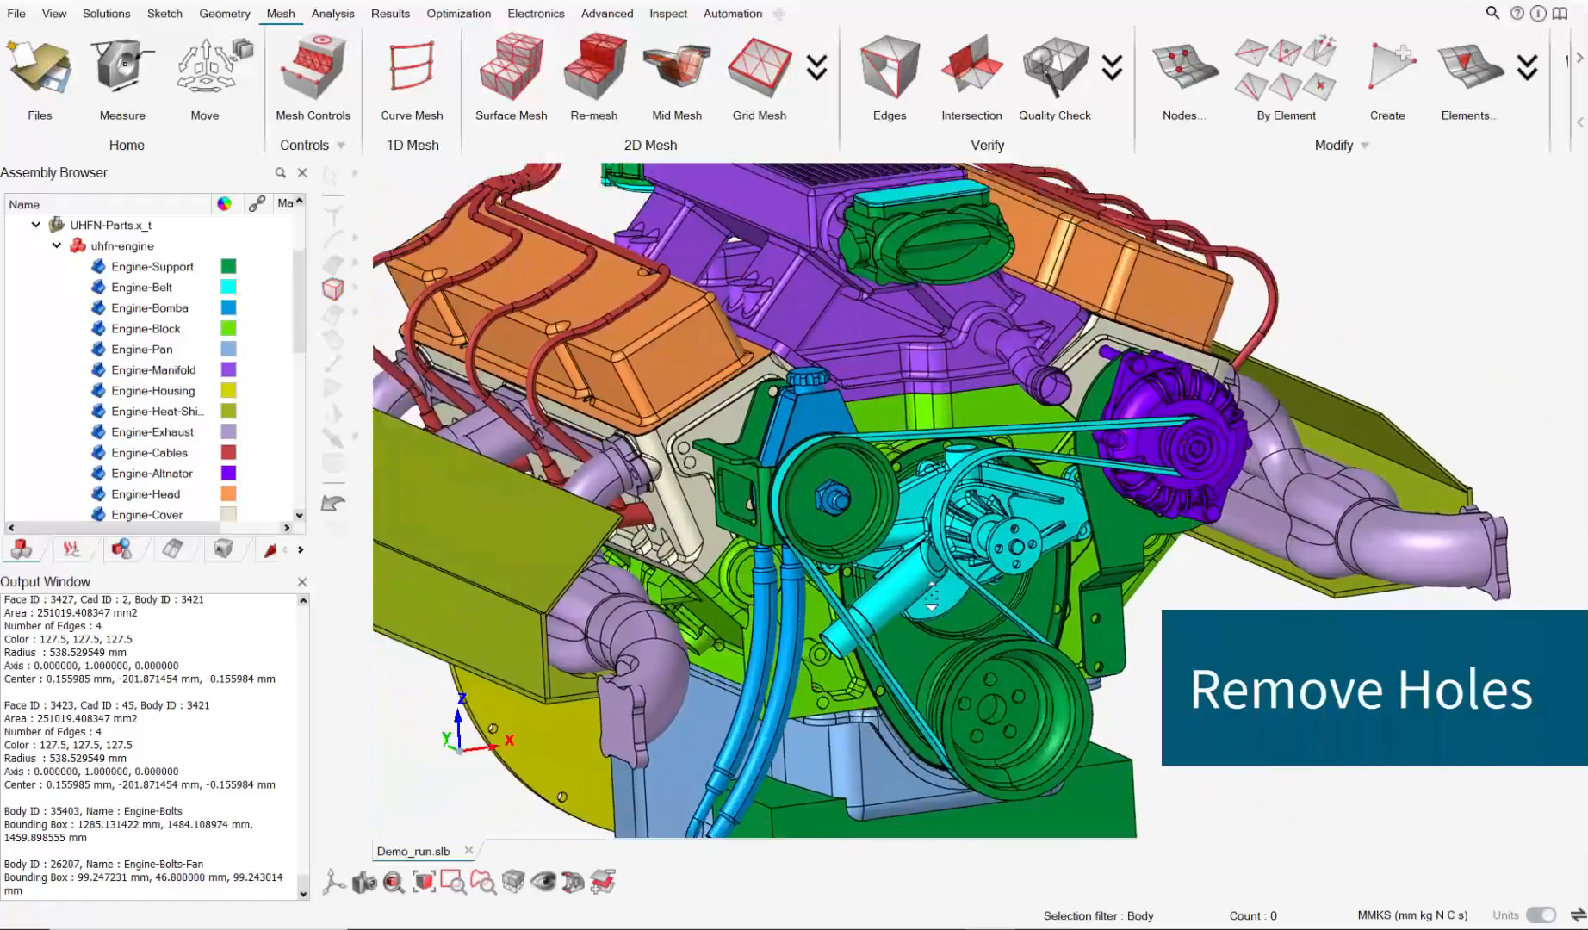
scroll(626, 448, "up", 3)
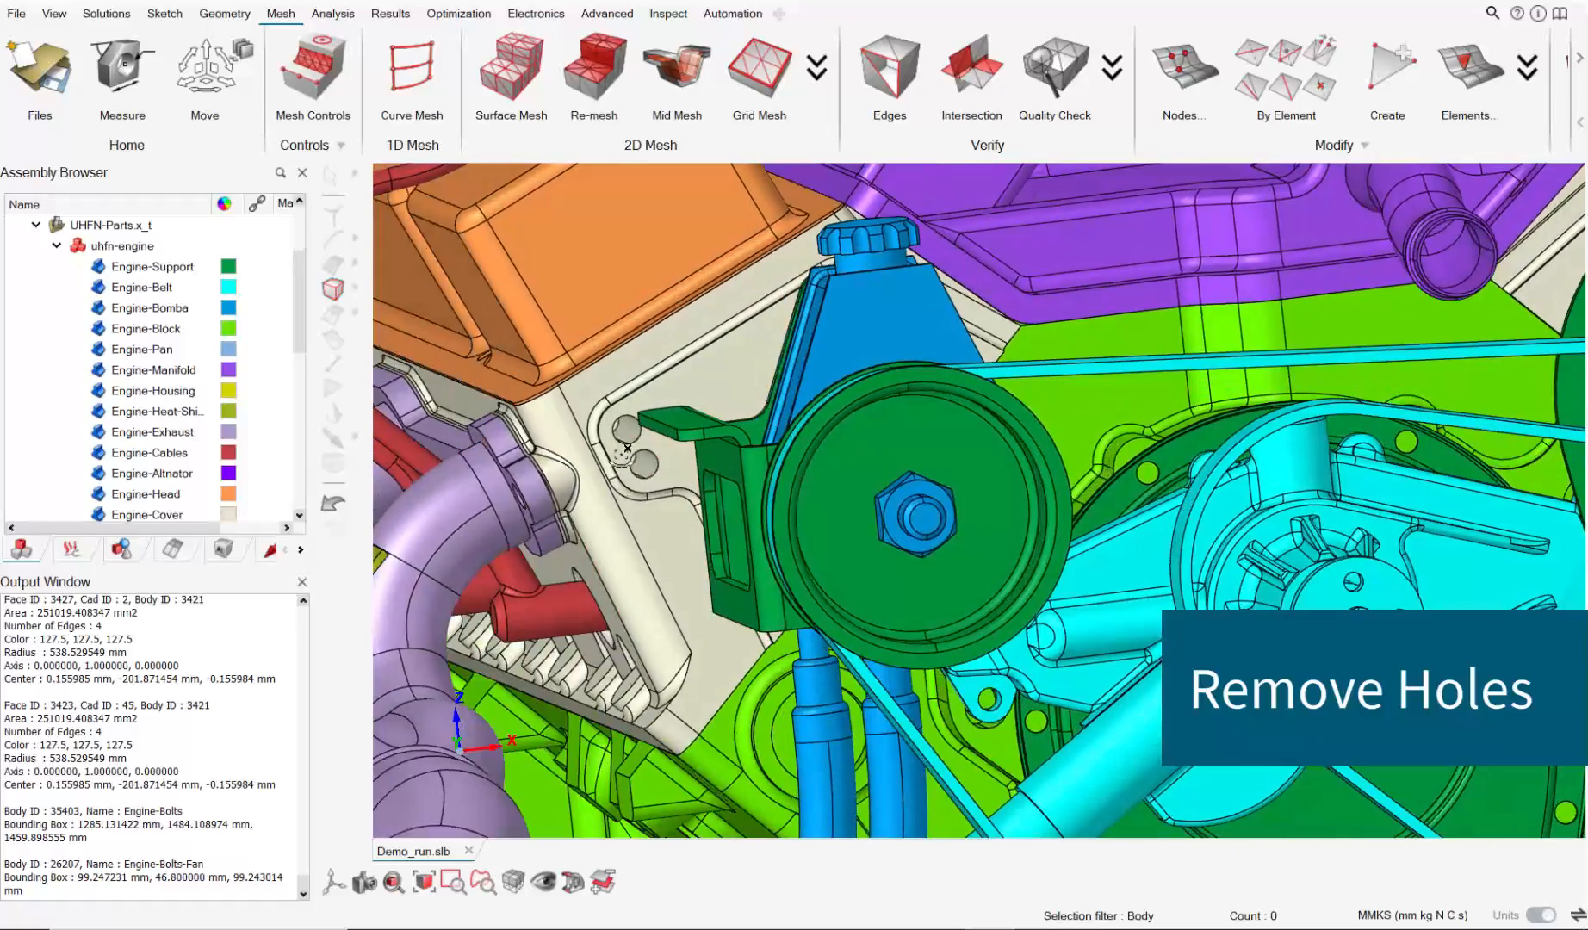
scroll(633, 444, "down", 10)
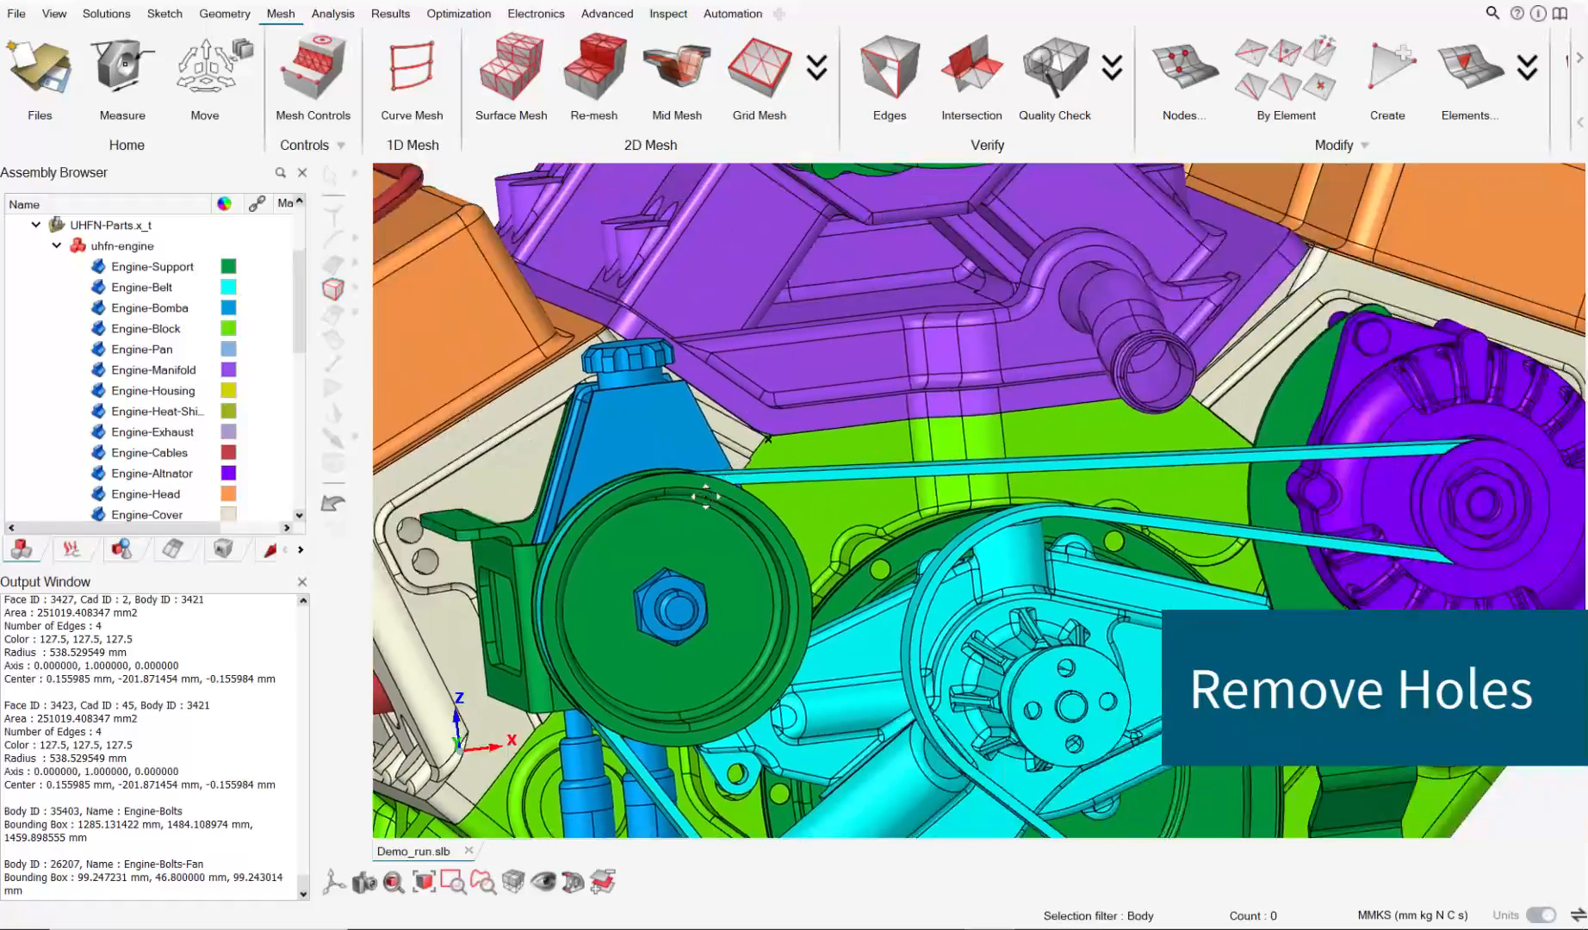
scroll(960, 417, "down", 2)
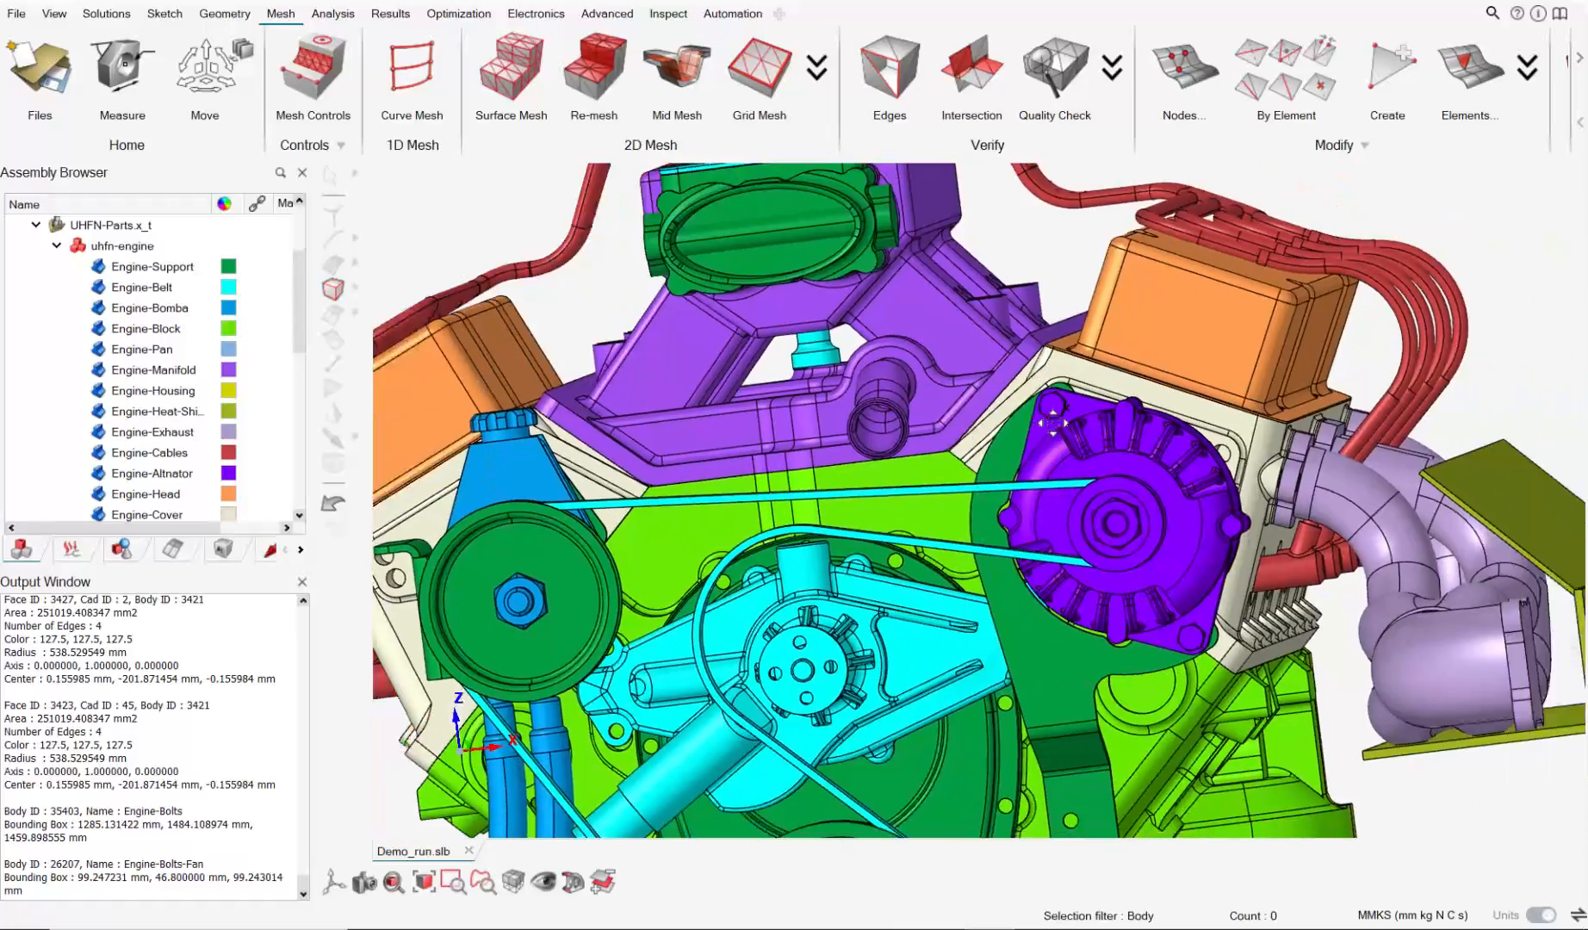
middle_click_drag(1057, 420, 978, 410)
scroll(1291, 499, "up", 5)
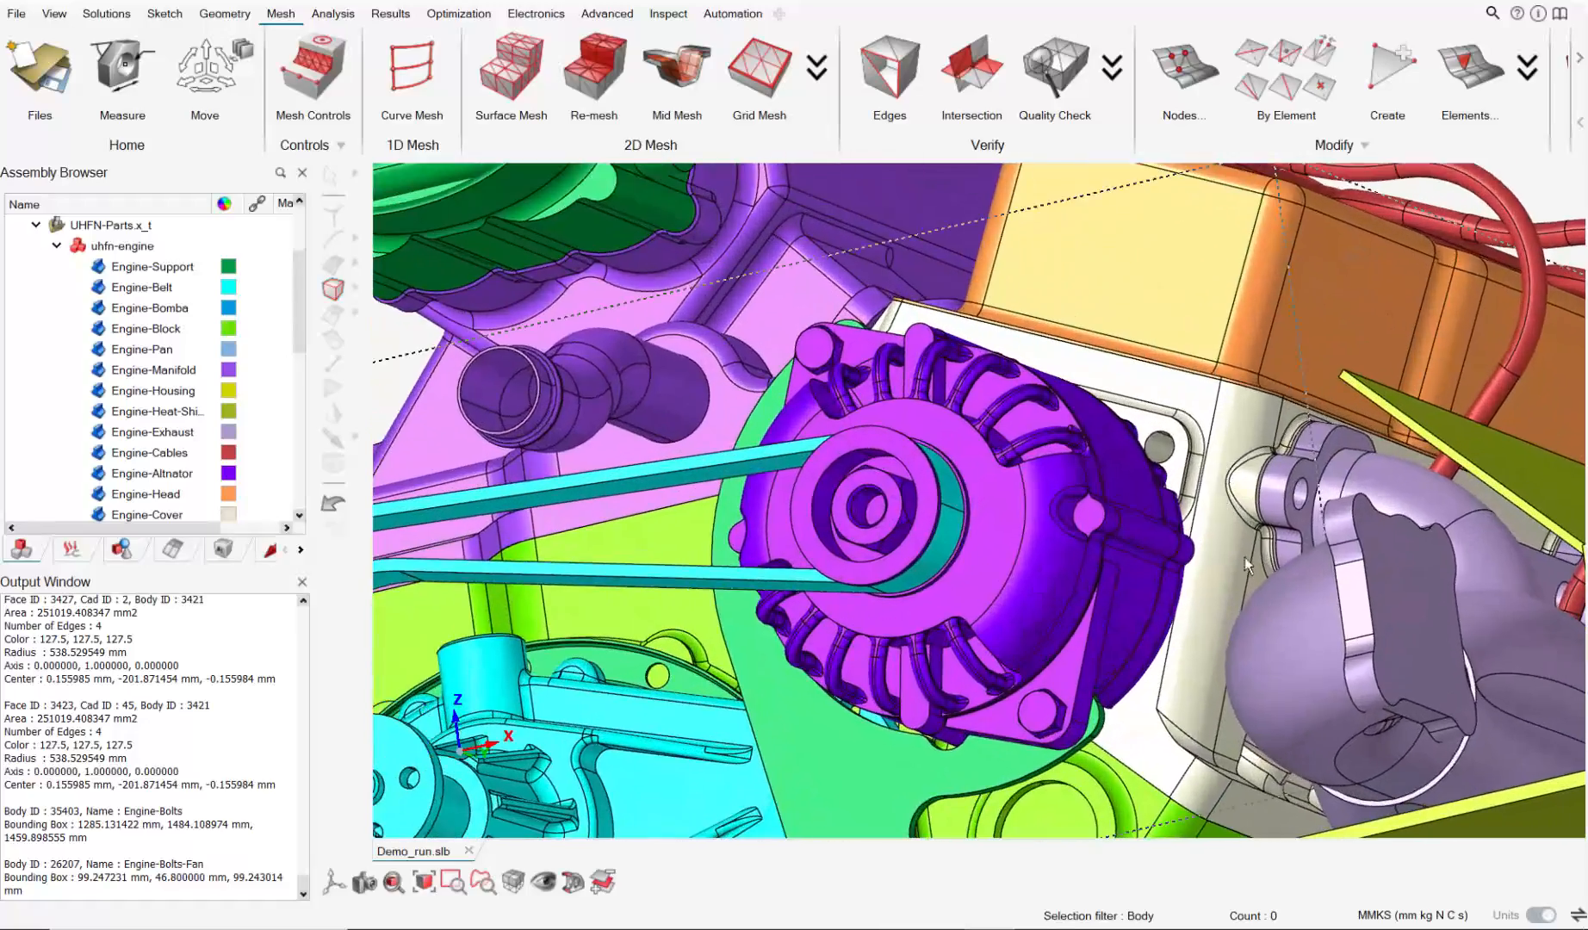
right_click_drag(1225, 771, 1140, 568)
scroll(1139, 570, "down", 4)
scroll(1139, 570, "down", 2)
right_click_drag(961, 698, 1095, 518)
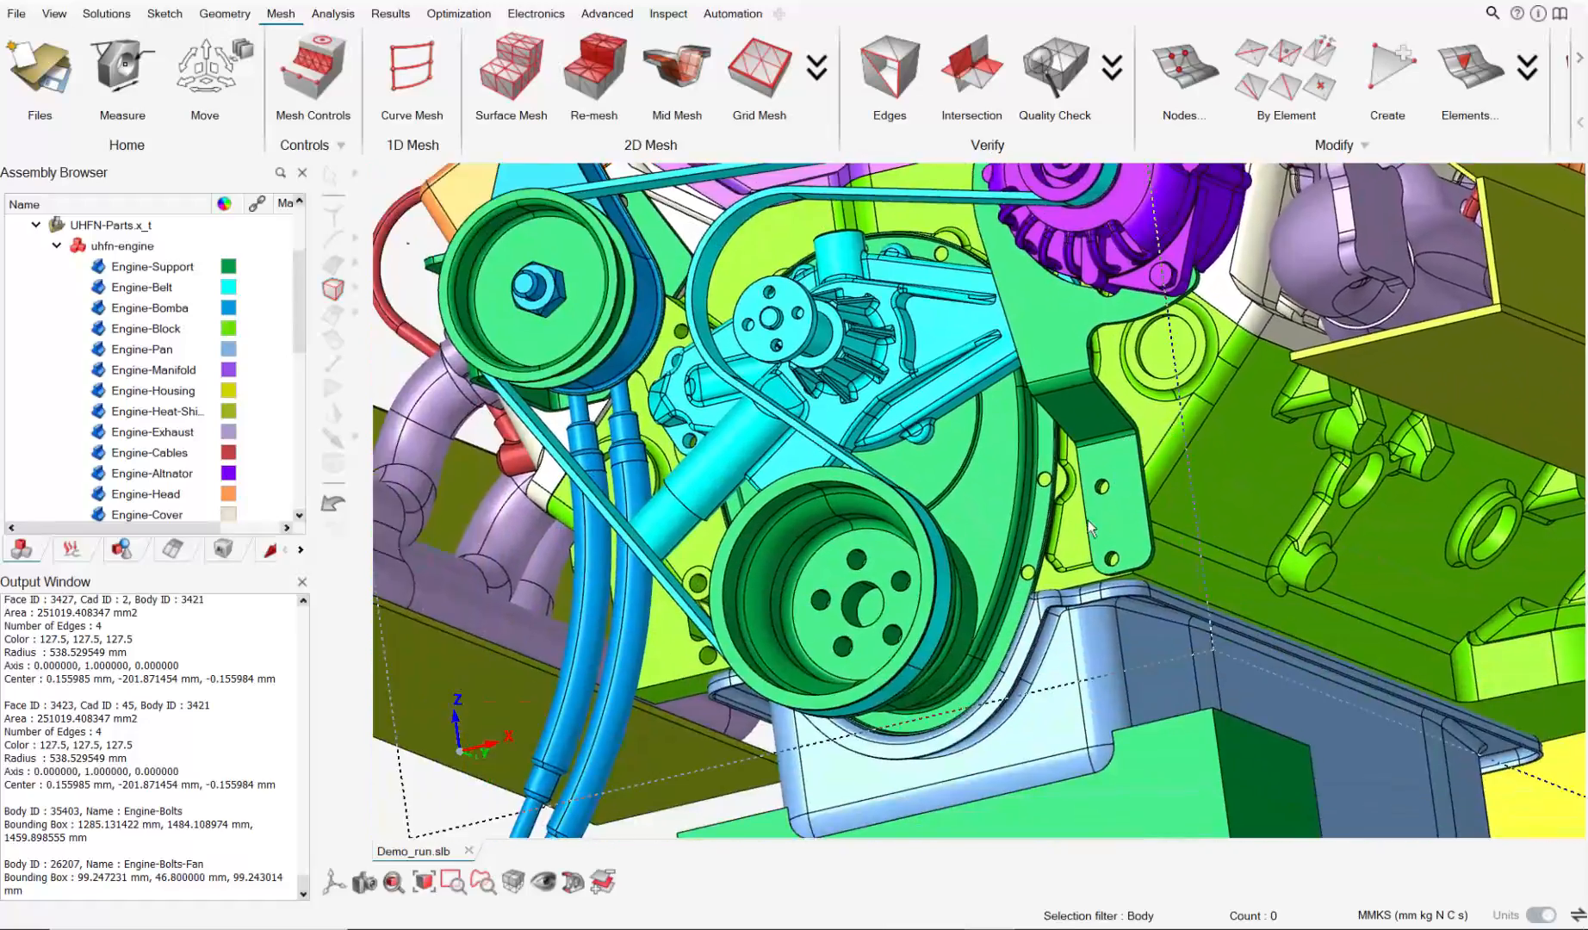
scroll(1097, 517, "up", 5)
middle_click_drag(1103, 518, 1192, 545)
scroll(1191, 547, "down", 8)
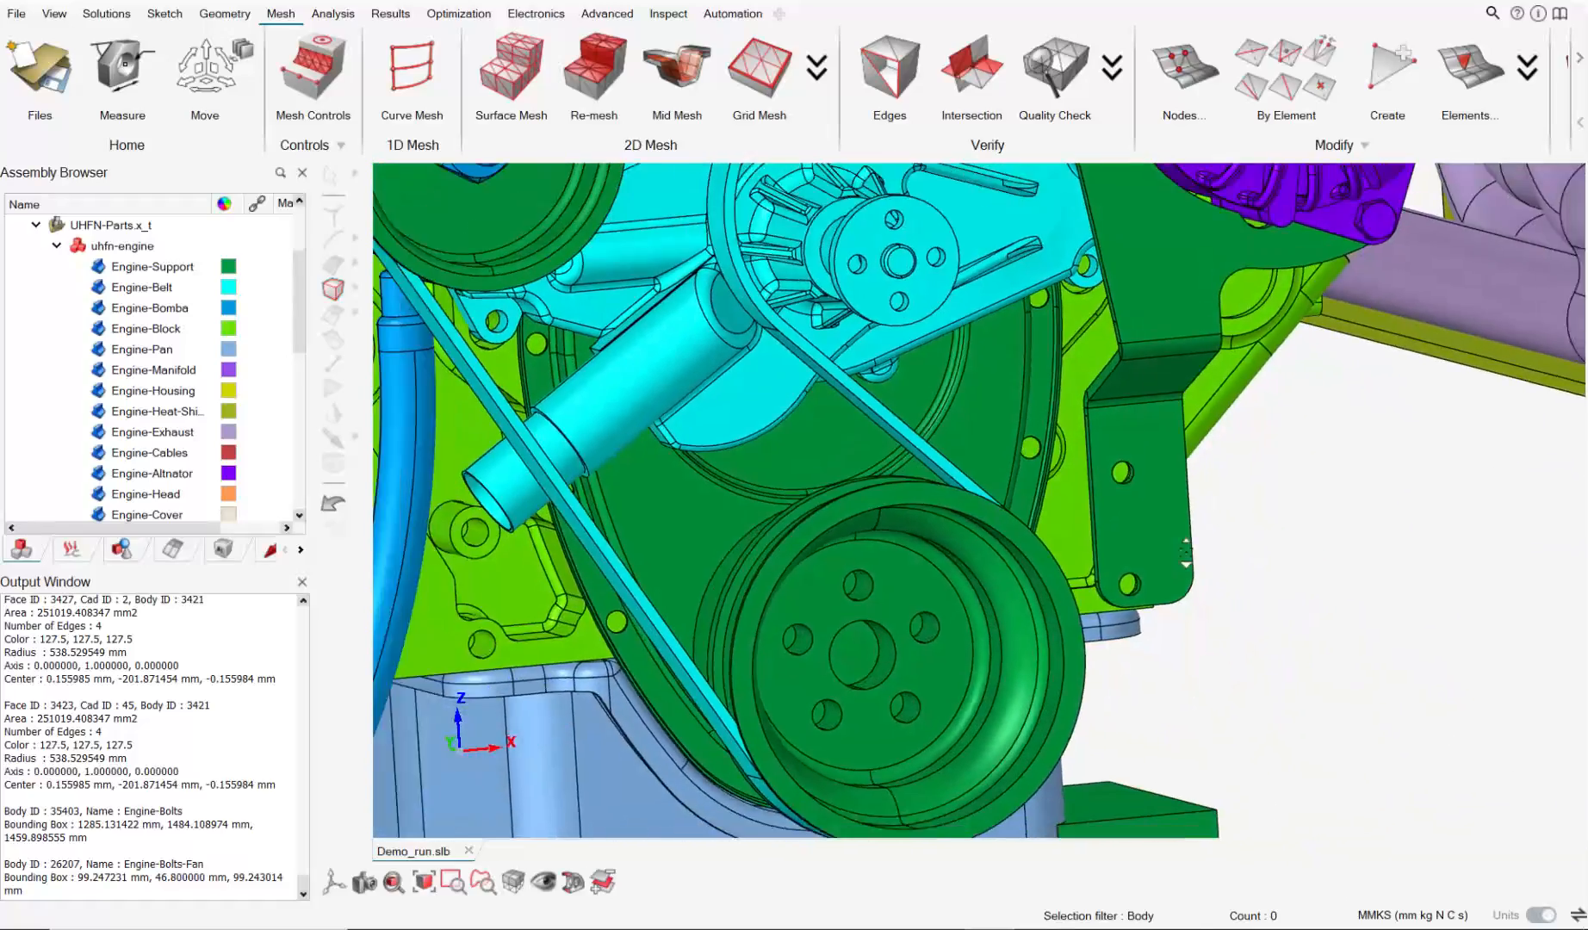
scroll(1186, 552, "down", 3)
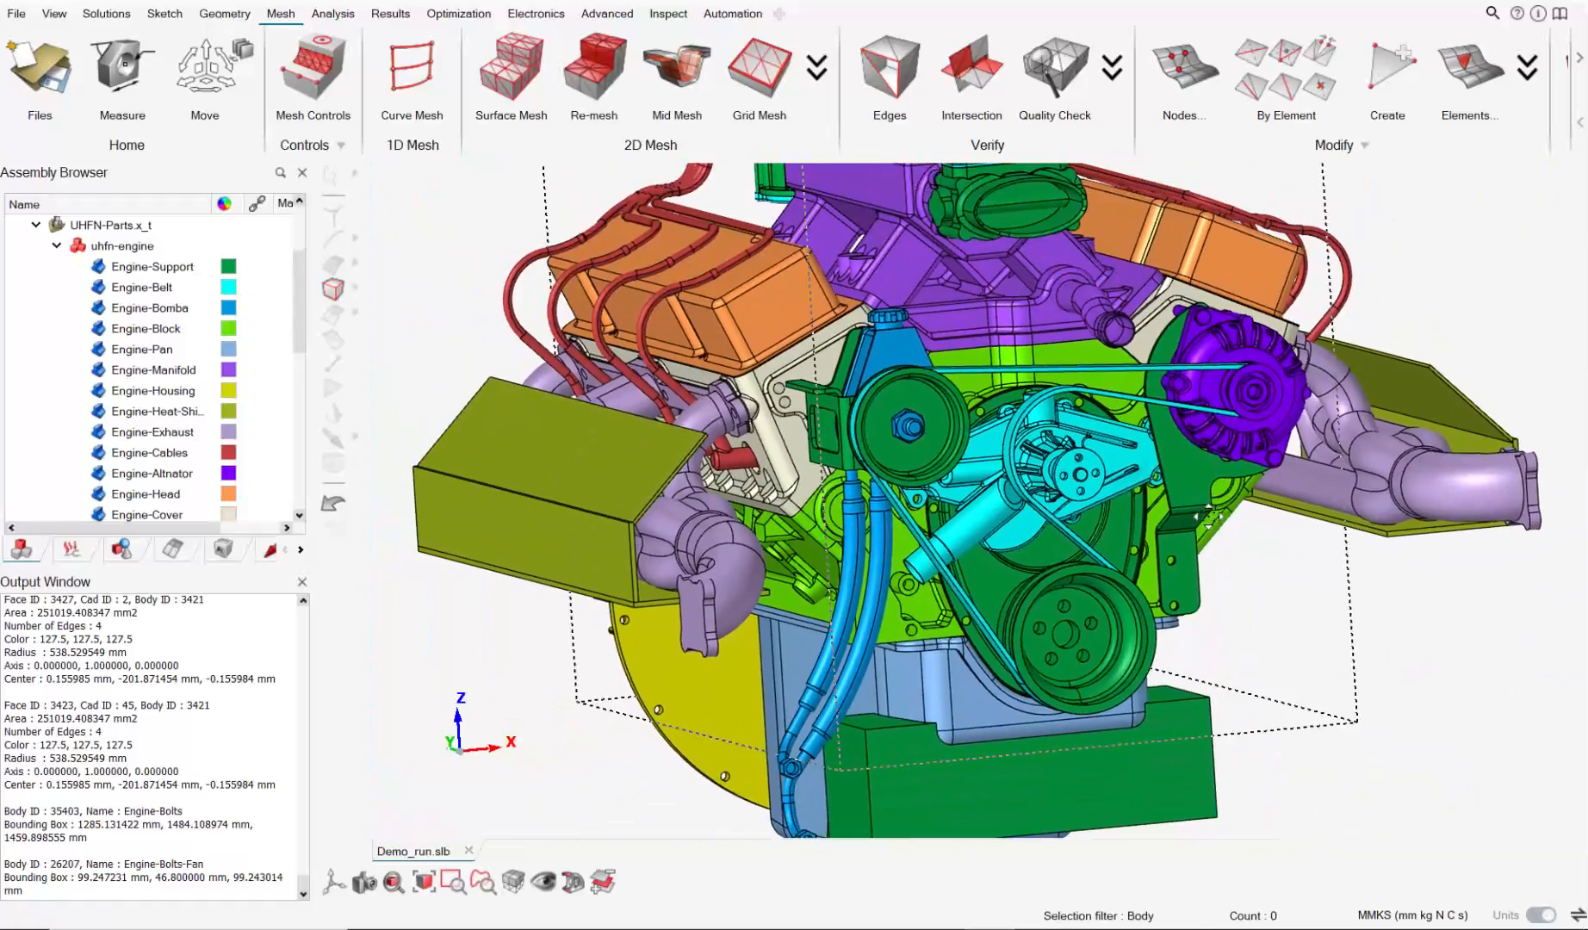
Set up the Remove Holes feature tool for holes identified by radius, with minimum radius 0 mm and maximum radius 10 mm.
left_click(233, 19)
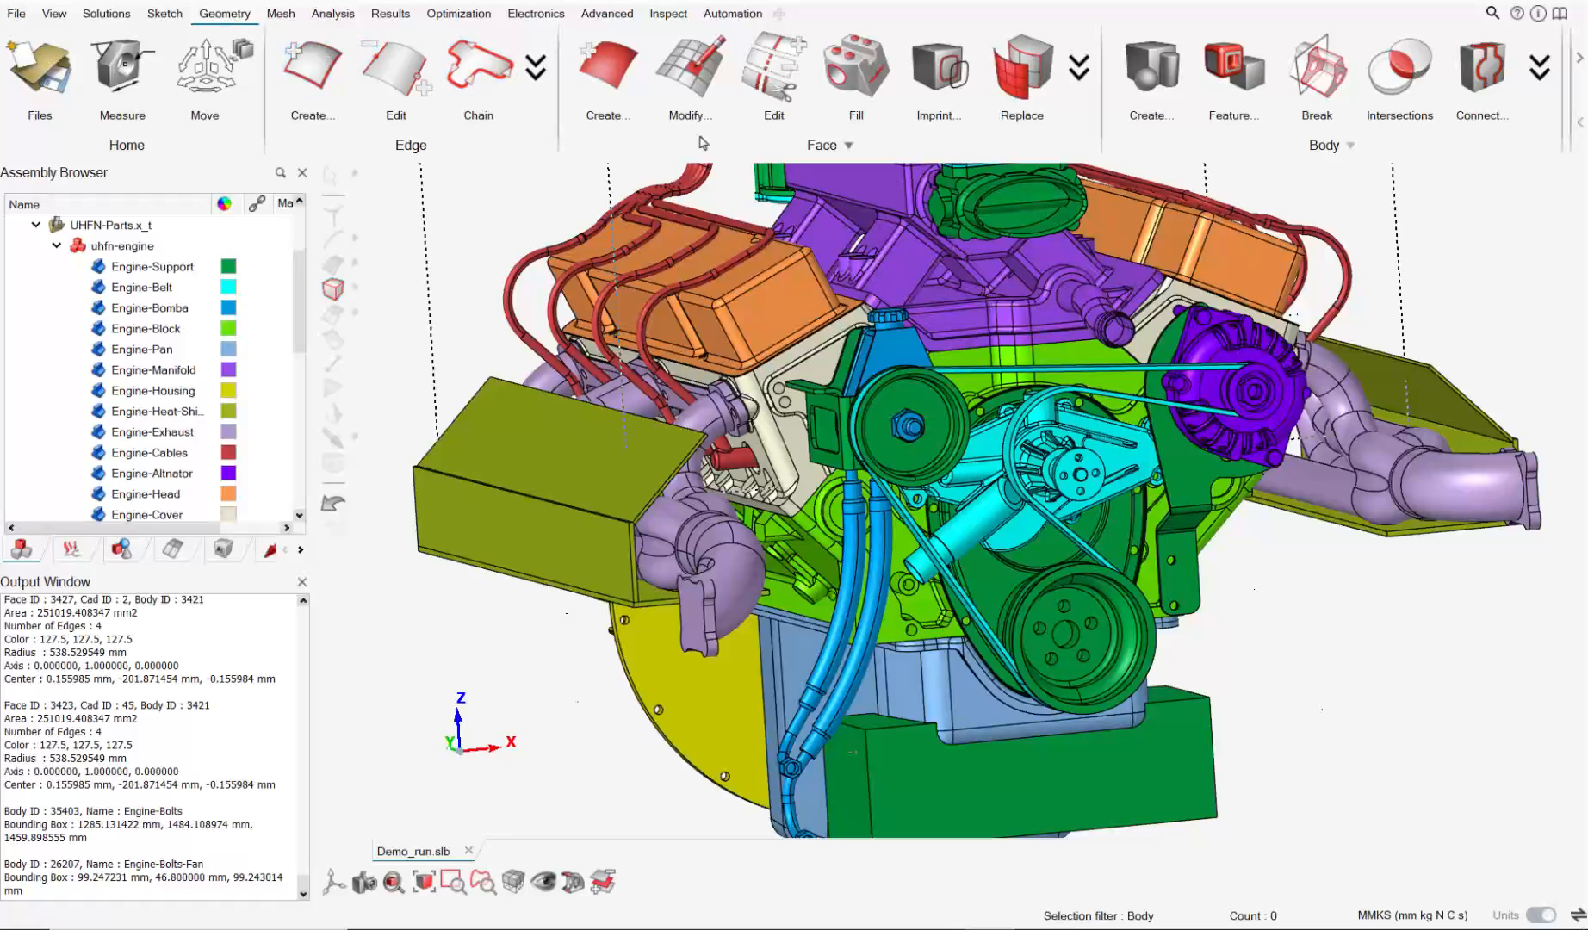
left_click(1226, 83)
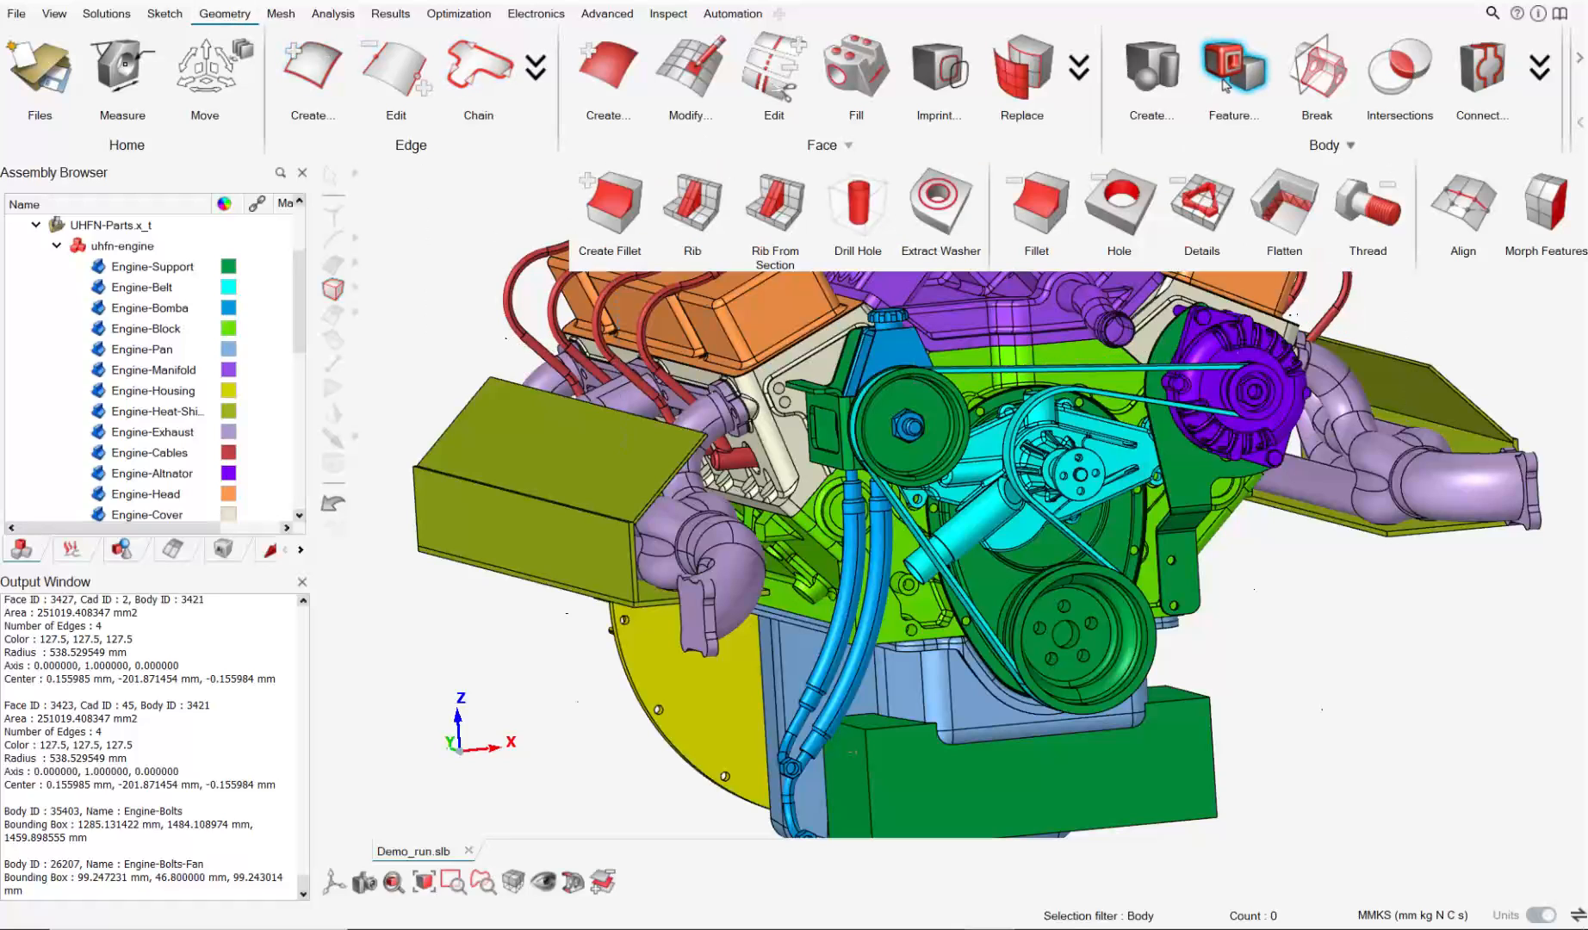
left_click(1125, 228)
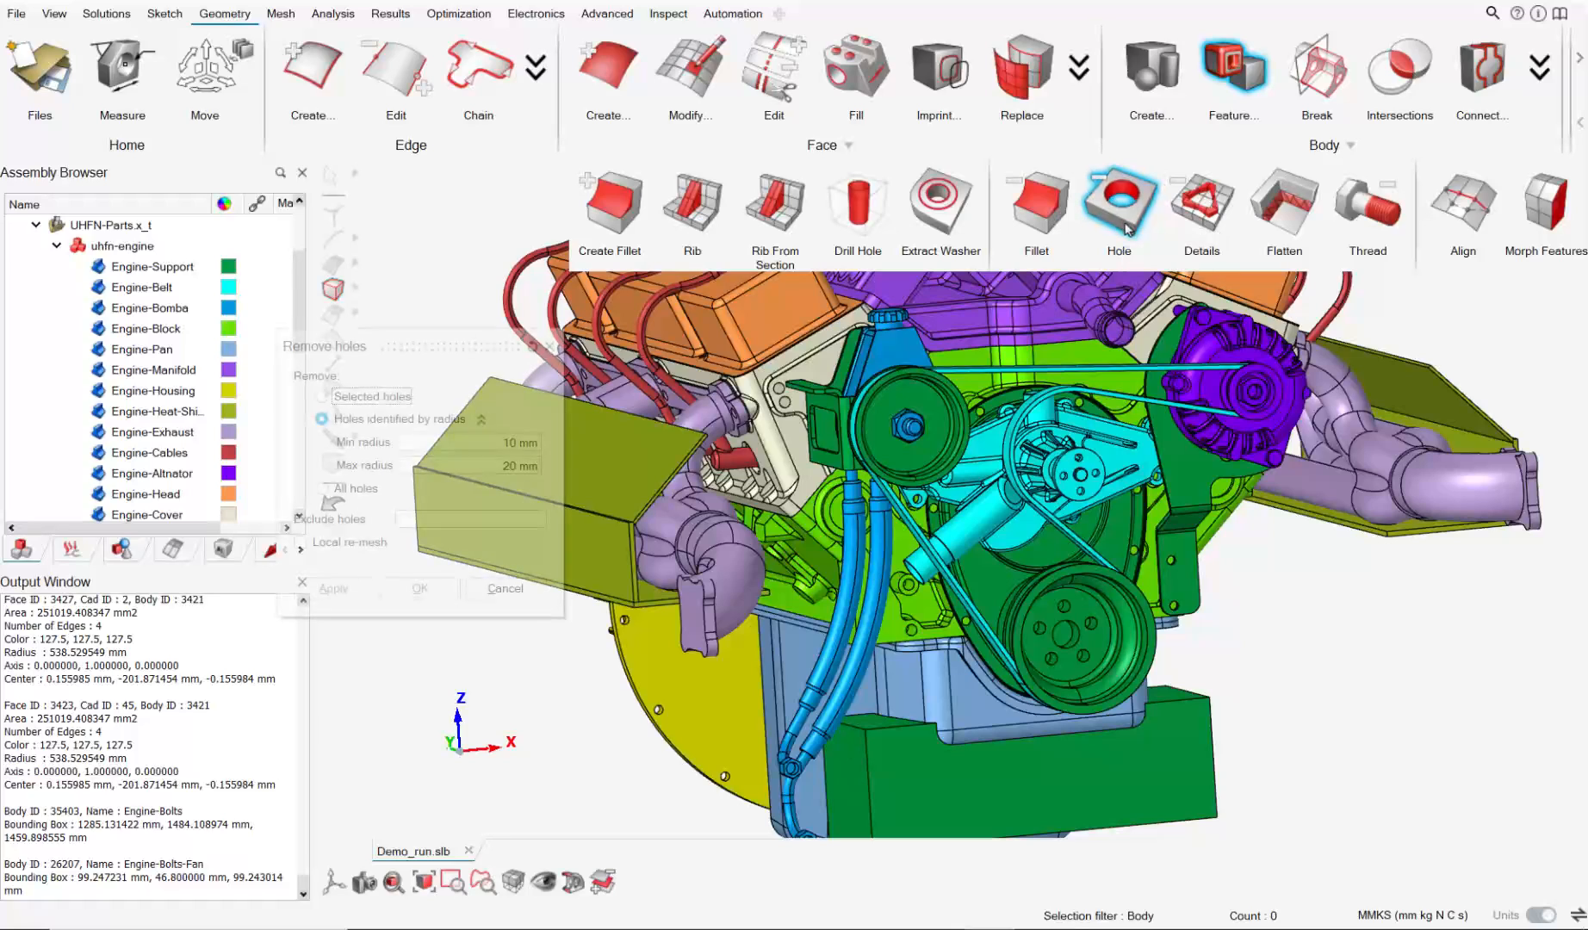
left_click_drag(427, 345, 605, 370)
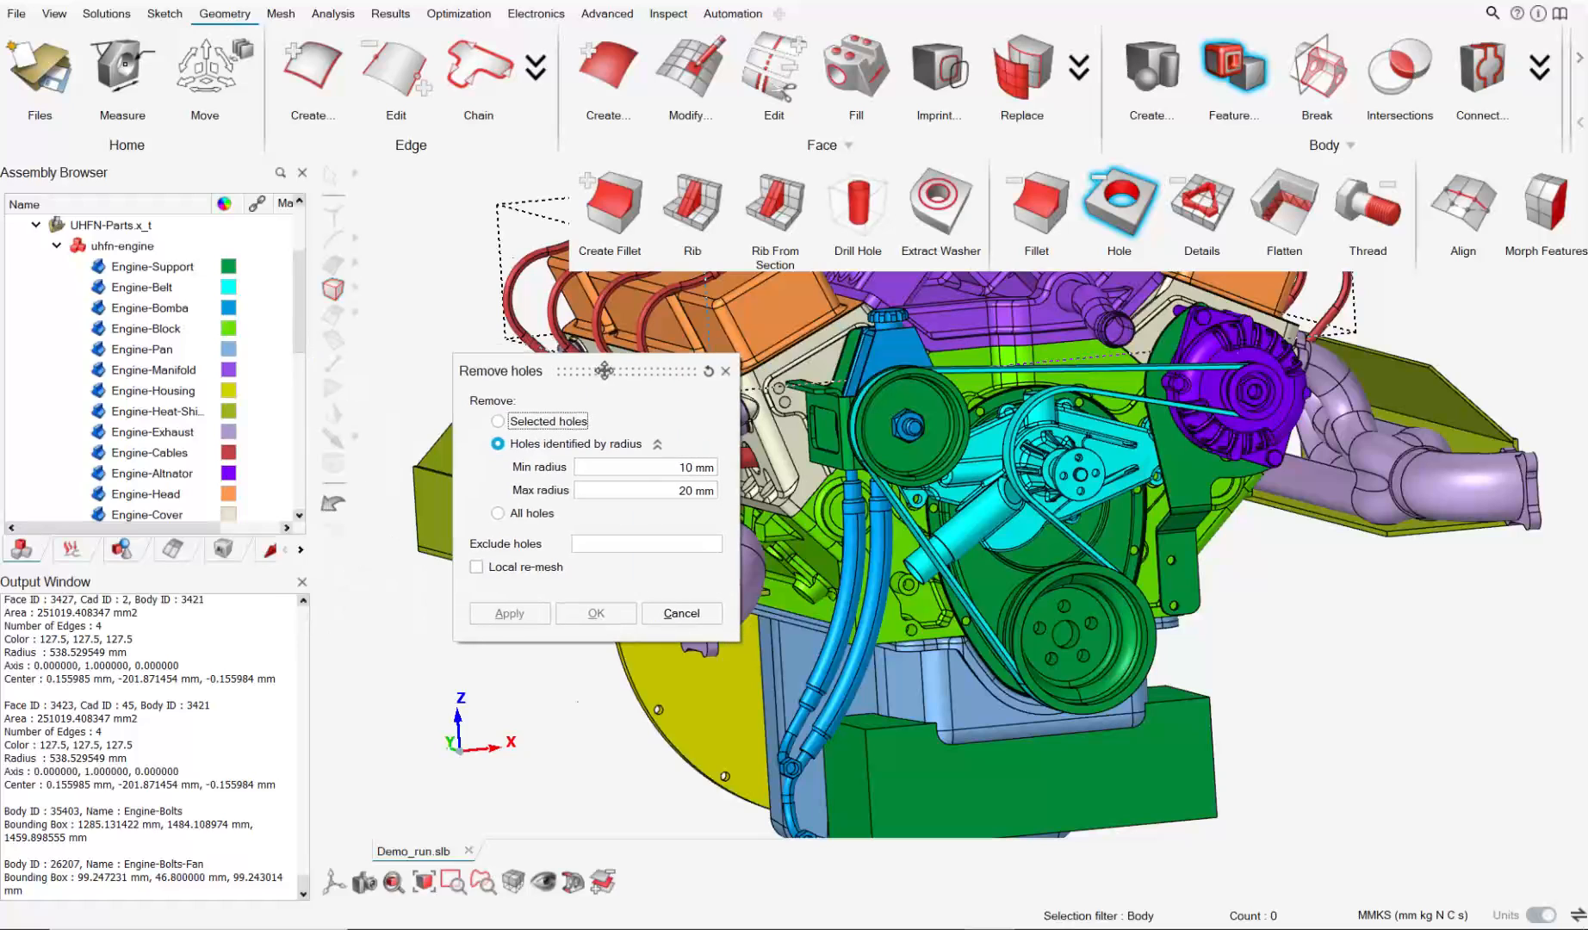
left_click(669, 466)
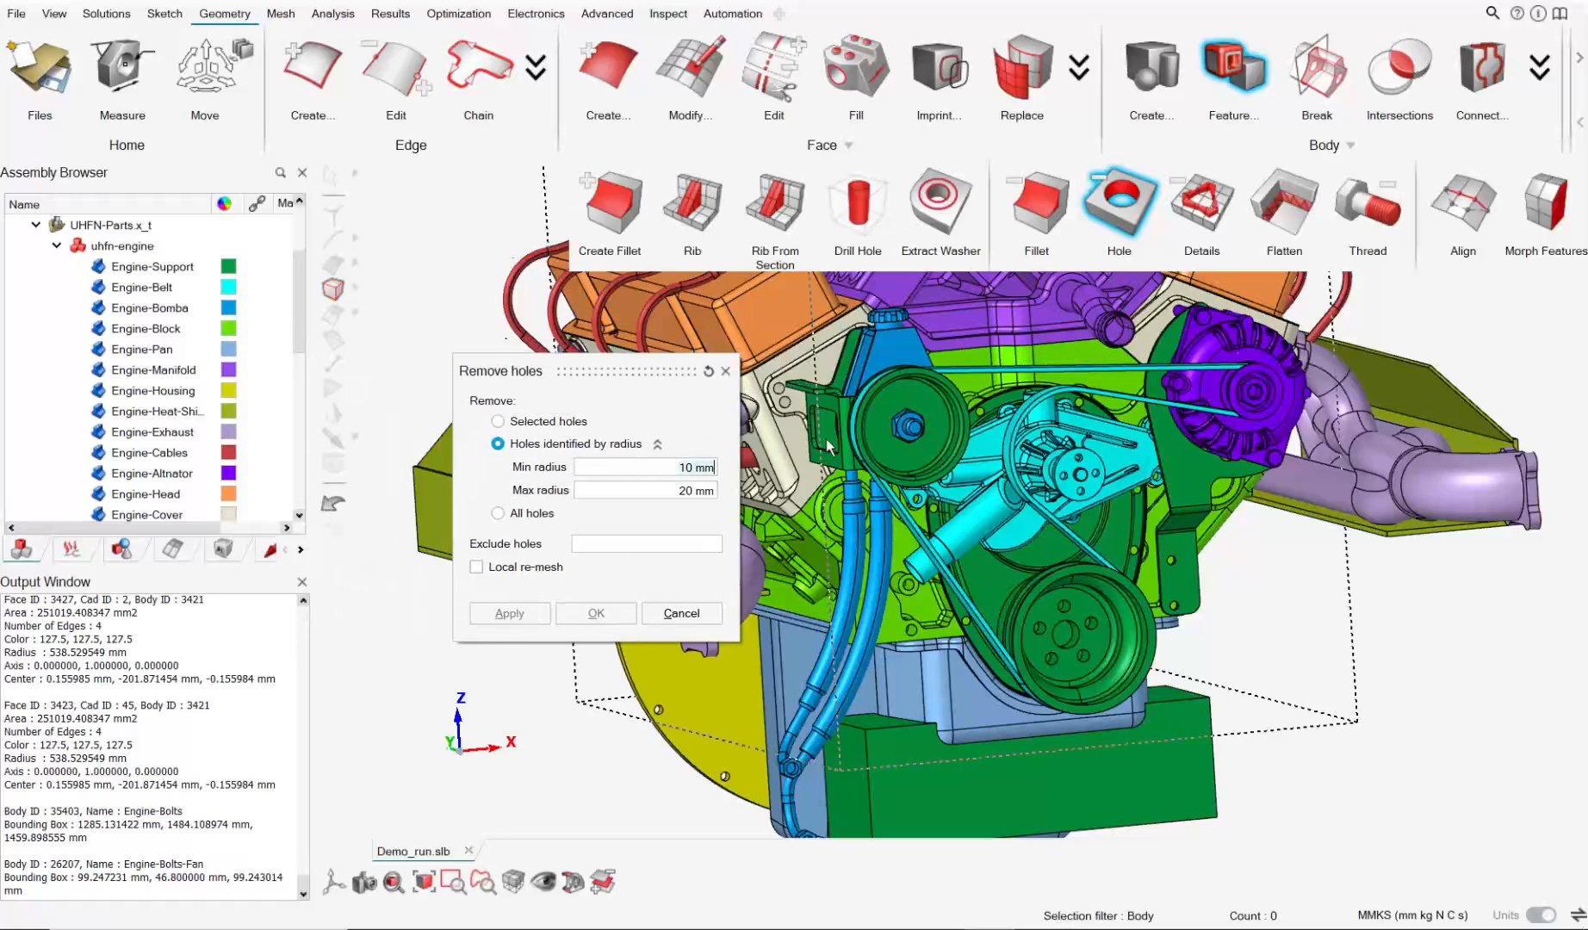
scroll(1036, 390, "up", 2)
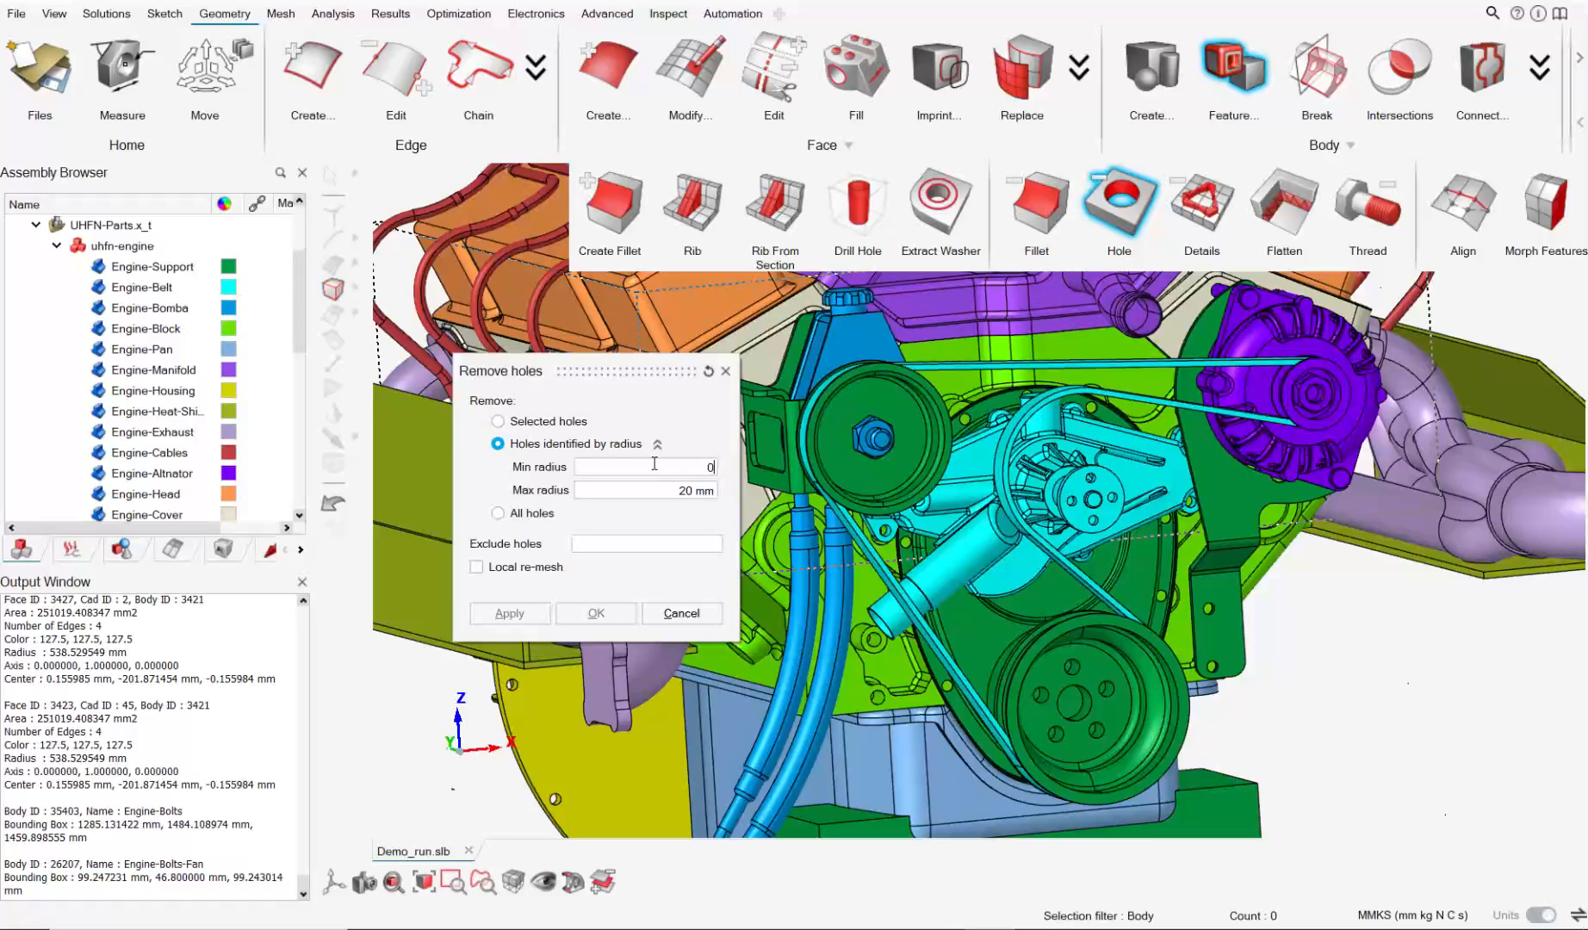
left_click(671, 489)
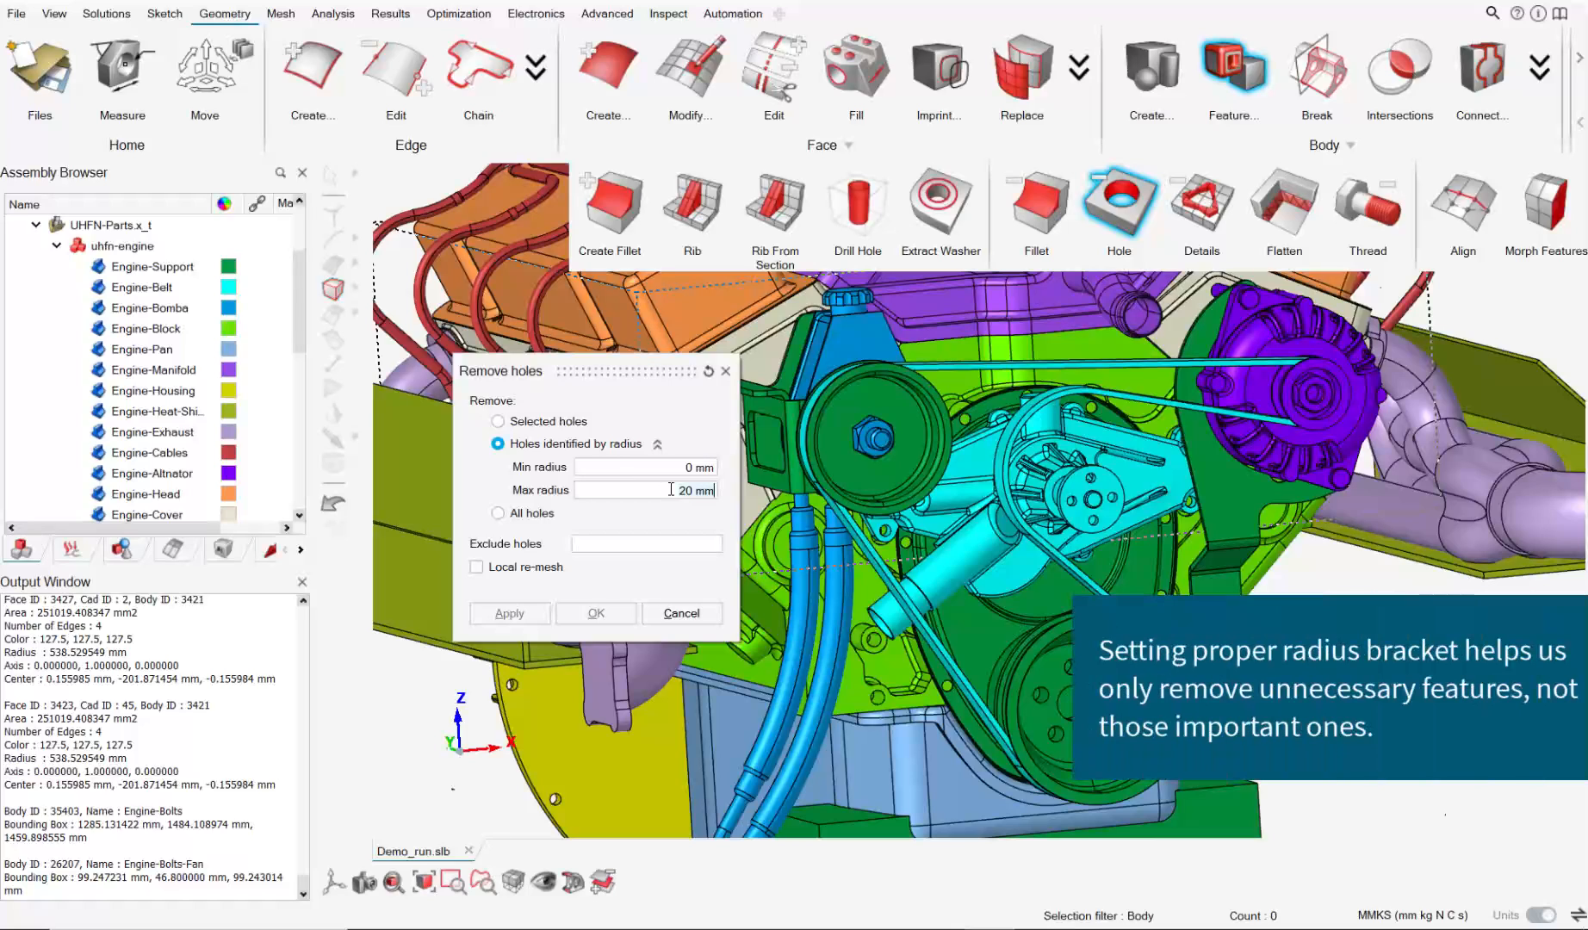
key("BackSpace")
key("BackSpace")
key("BackSpace")
key("BackSpace")
key("BackSpace")
type("1")
key("Return")
Remove the holes within the set radius range from all bodies of the uhfn-engine subassembly.
scroll(938, 444, "down", 3)
right_click_drag(939, 443, 942, 547)
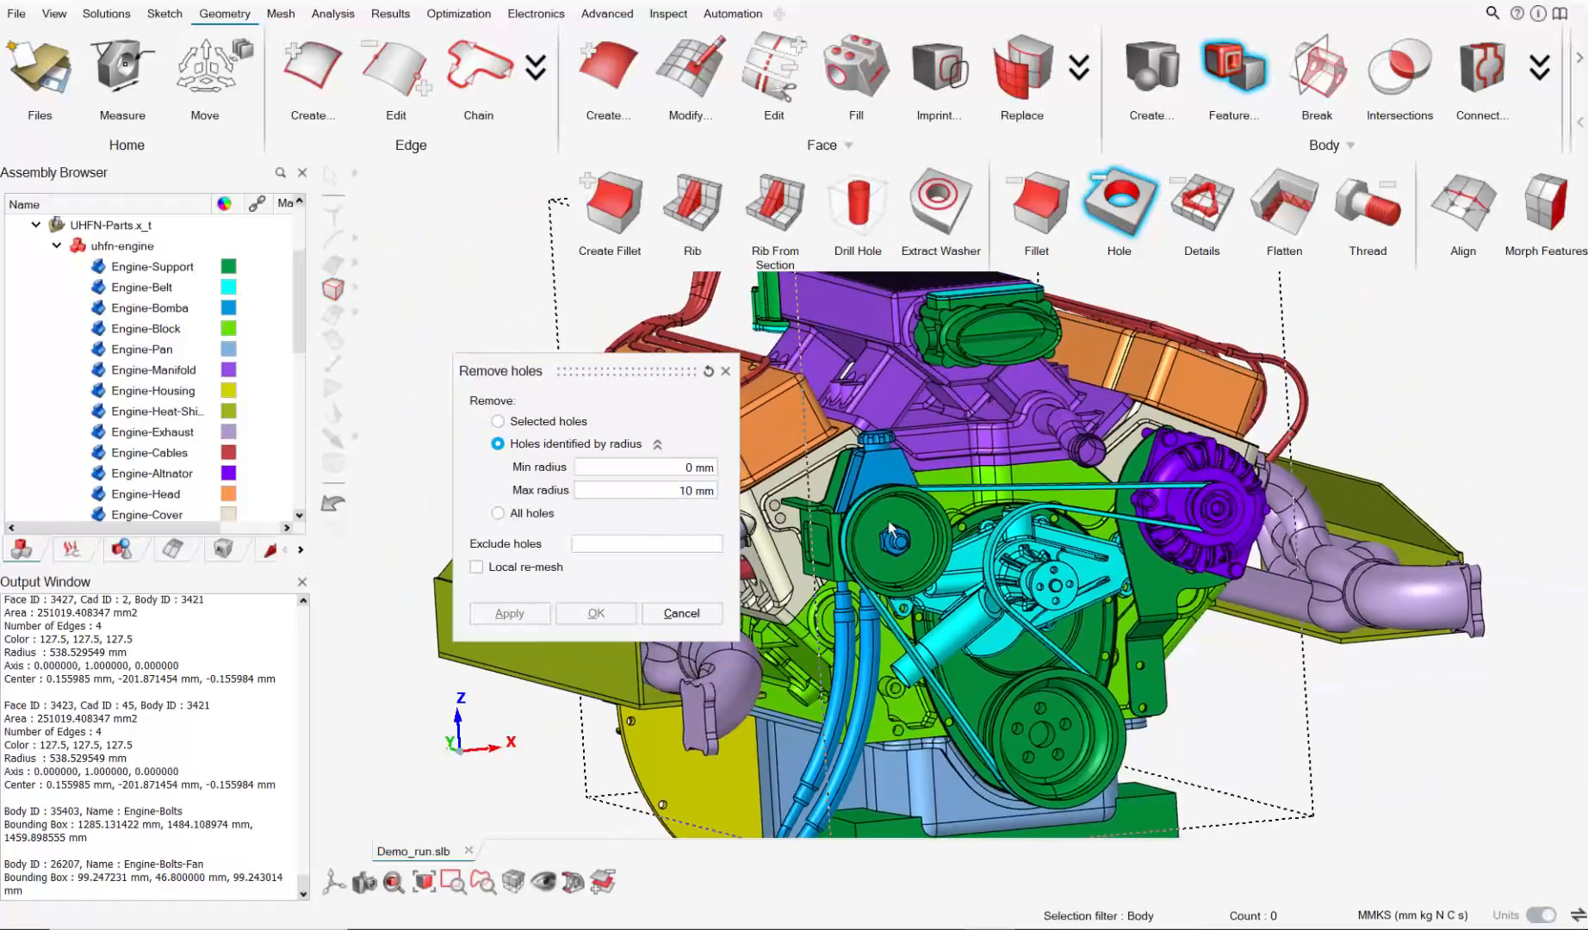
left_click(125, 247)
scroll(908, 607, "up", 1)
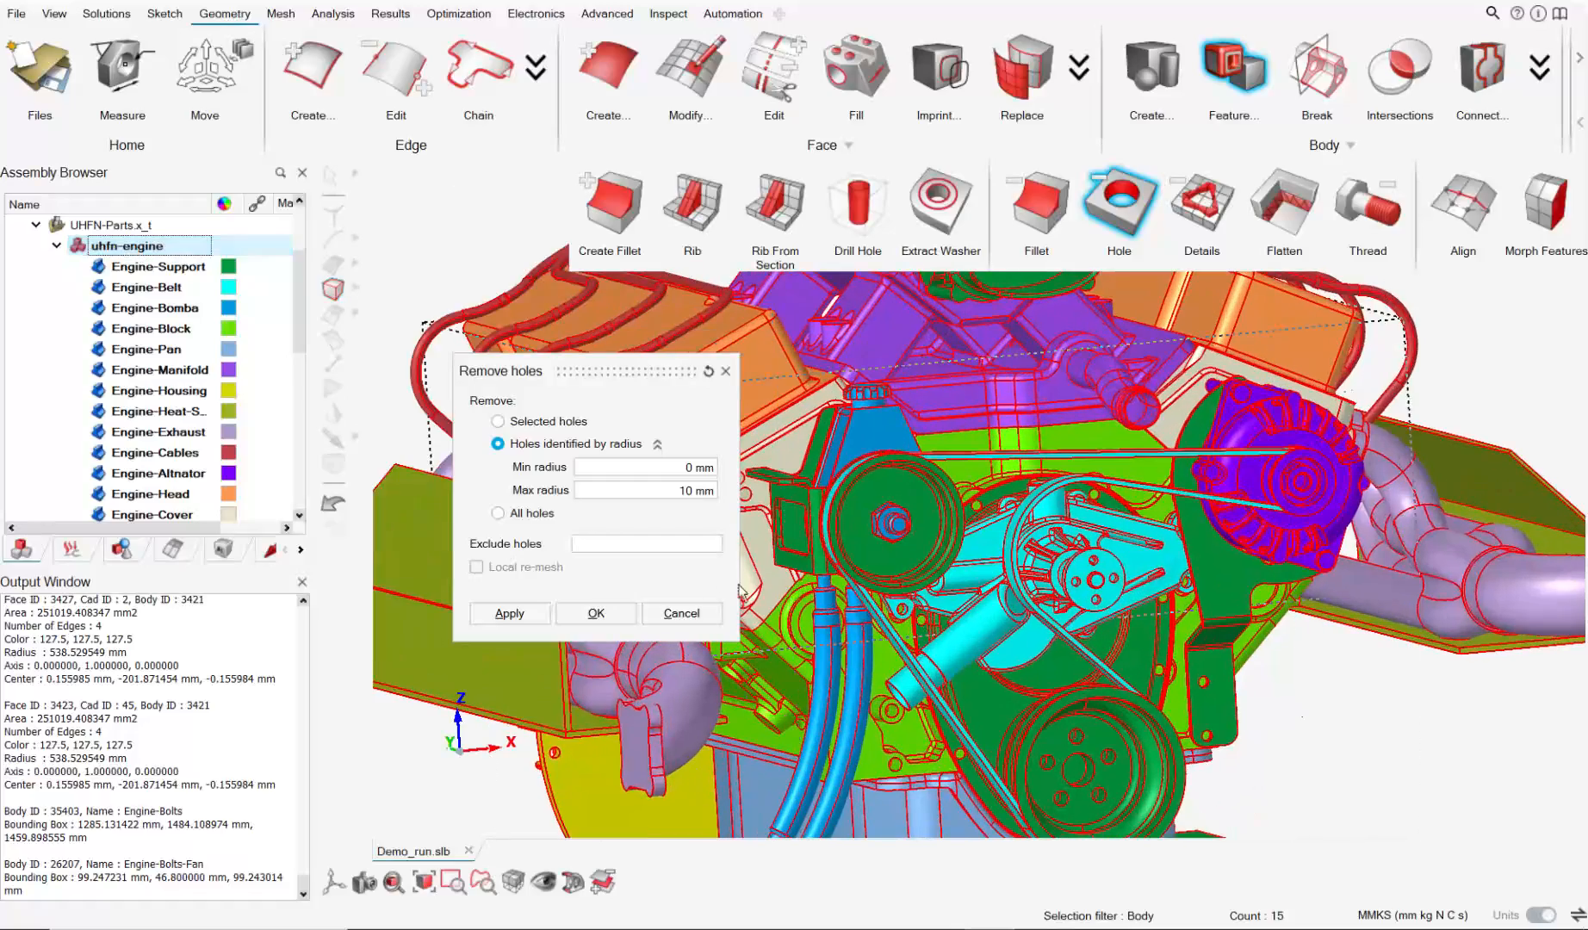
middle_click_drag(742, 592, 629, 598)
scroll(719, 594, "up", 2)
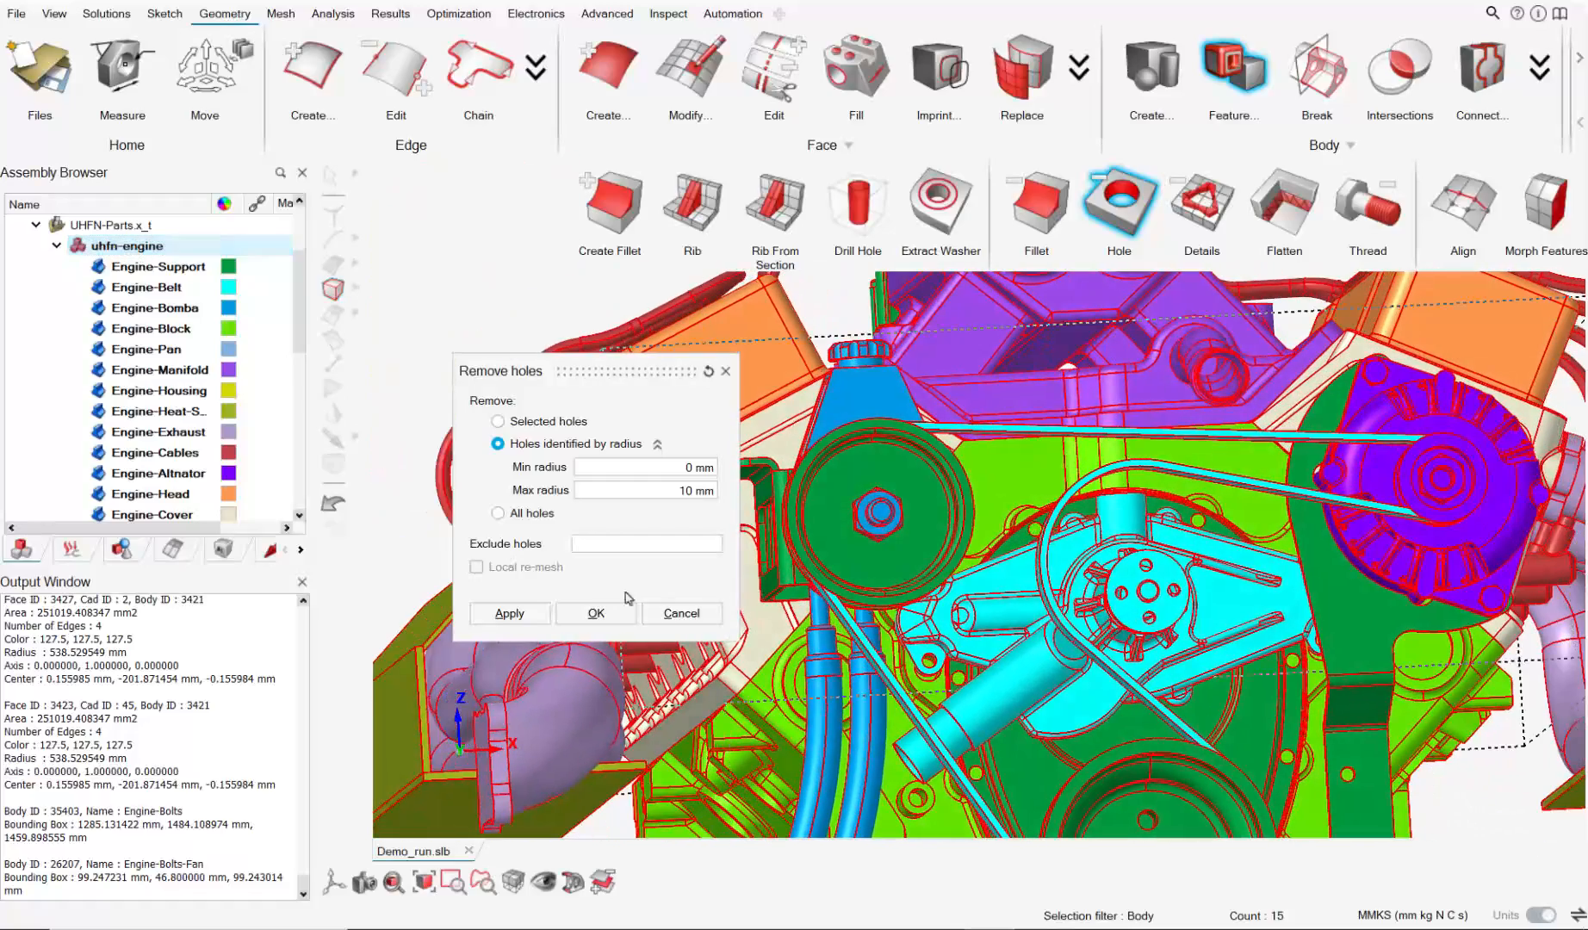
left_click(515, 613)
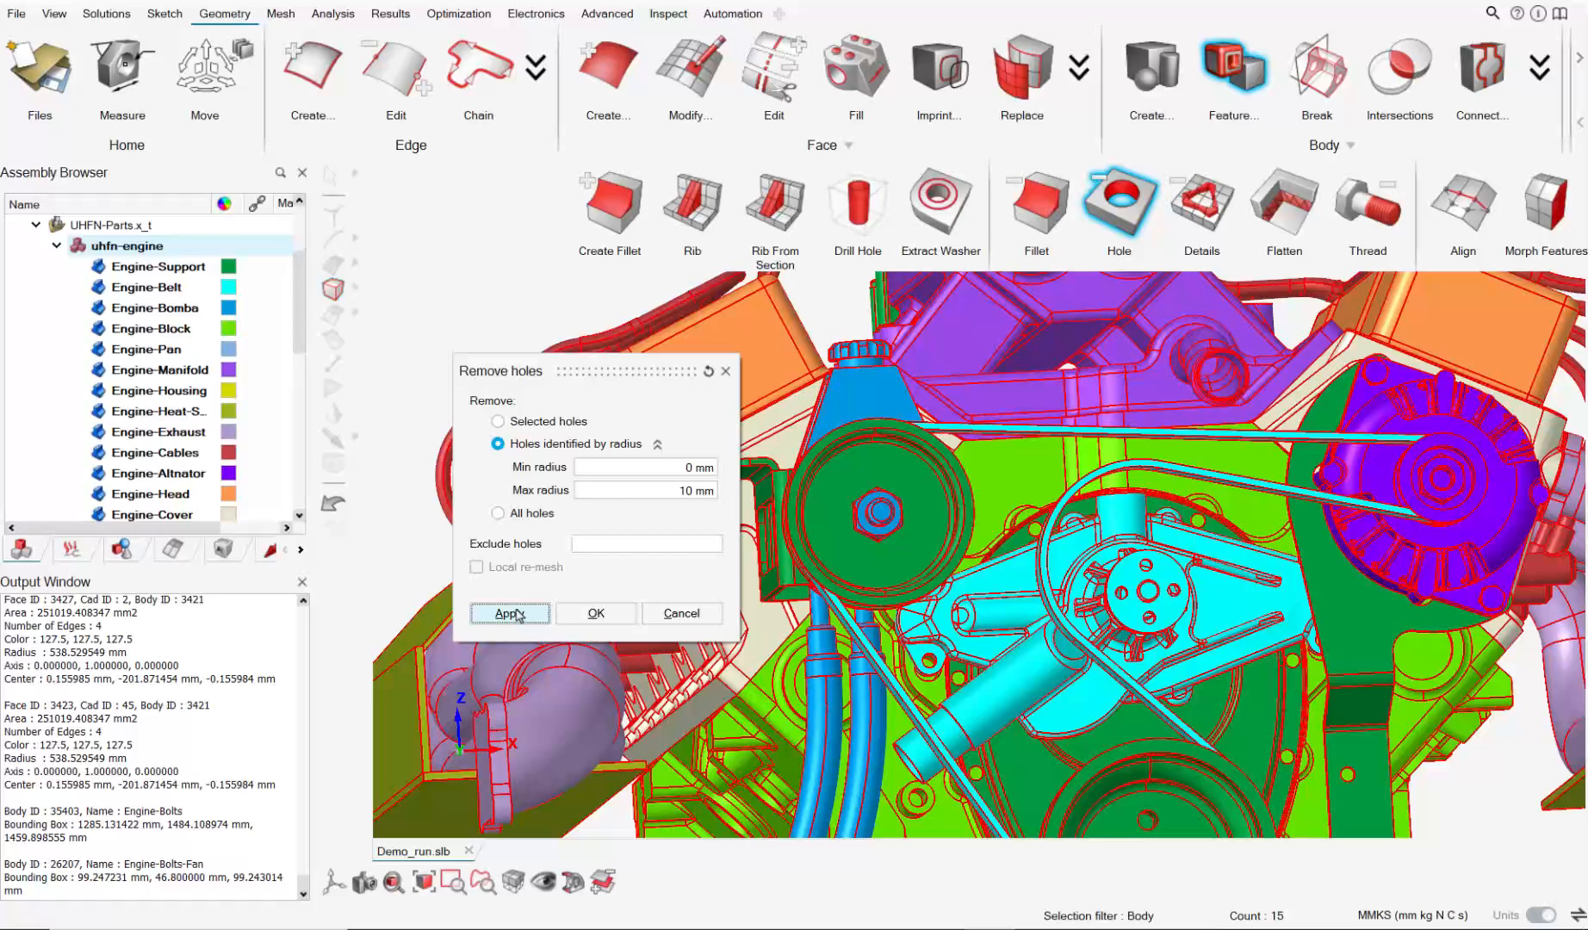
Inspect the pump, front cover, brackets and crank pulley for the effect of the hole removal.
scroll(1076, 689, "down", 2)
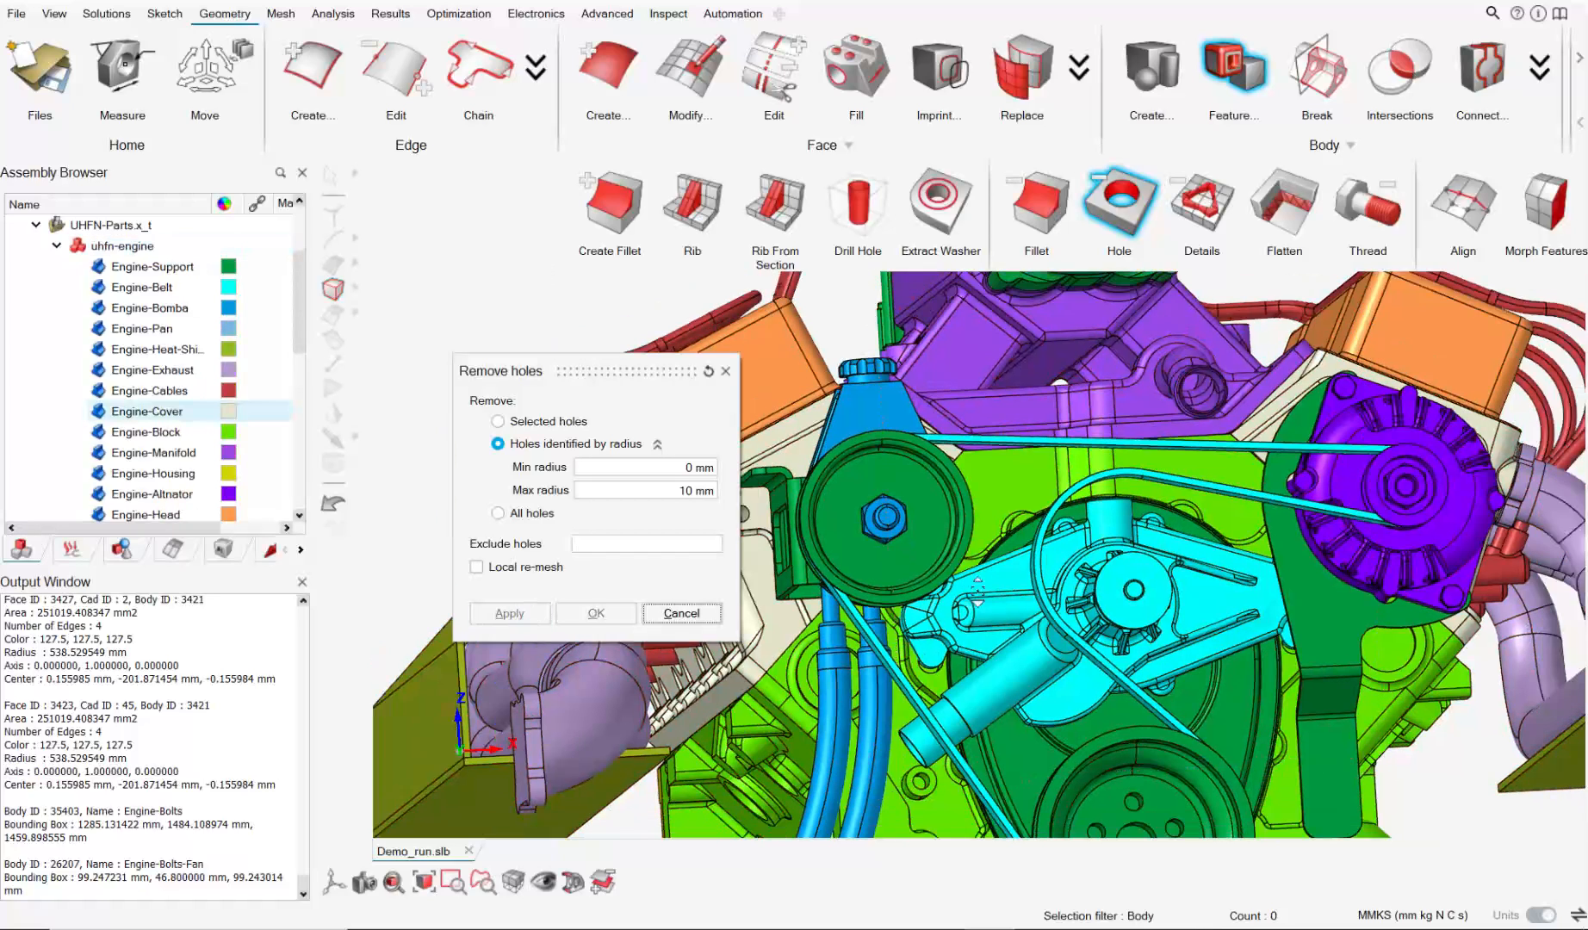
middle_click_drag(1077, 688, 1085, 647)
scroll(1085, 646, "up", 3)
scroll(1085, 646, "up", 2)
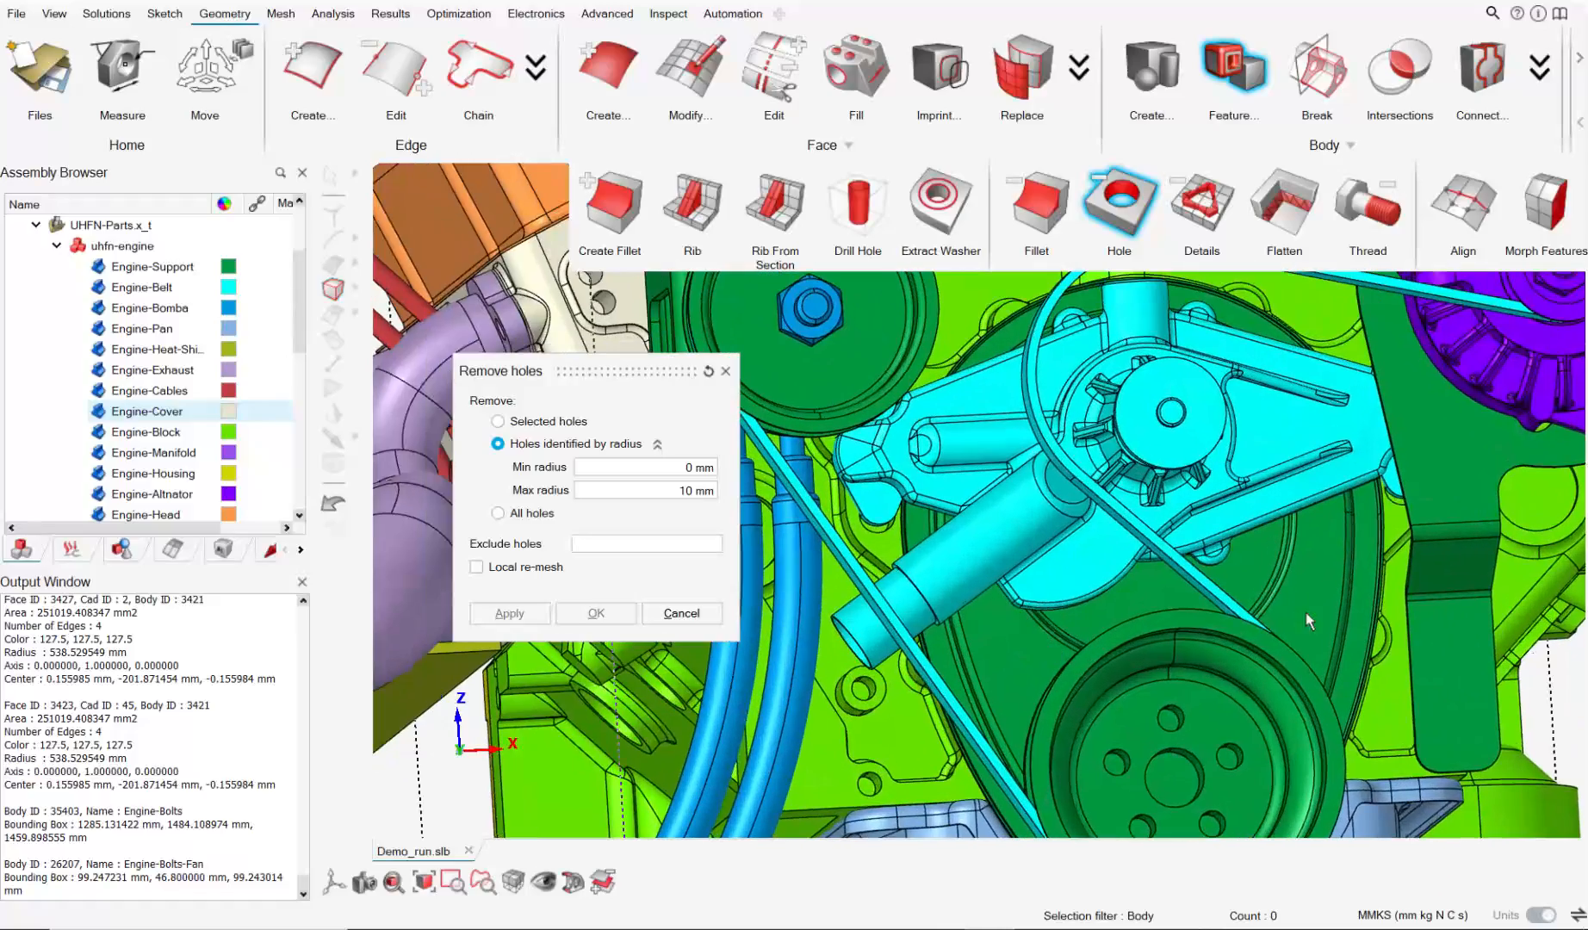
scroll(1263, 494, "down", 4)
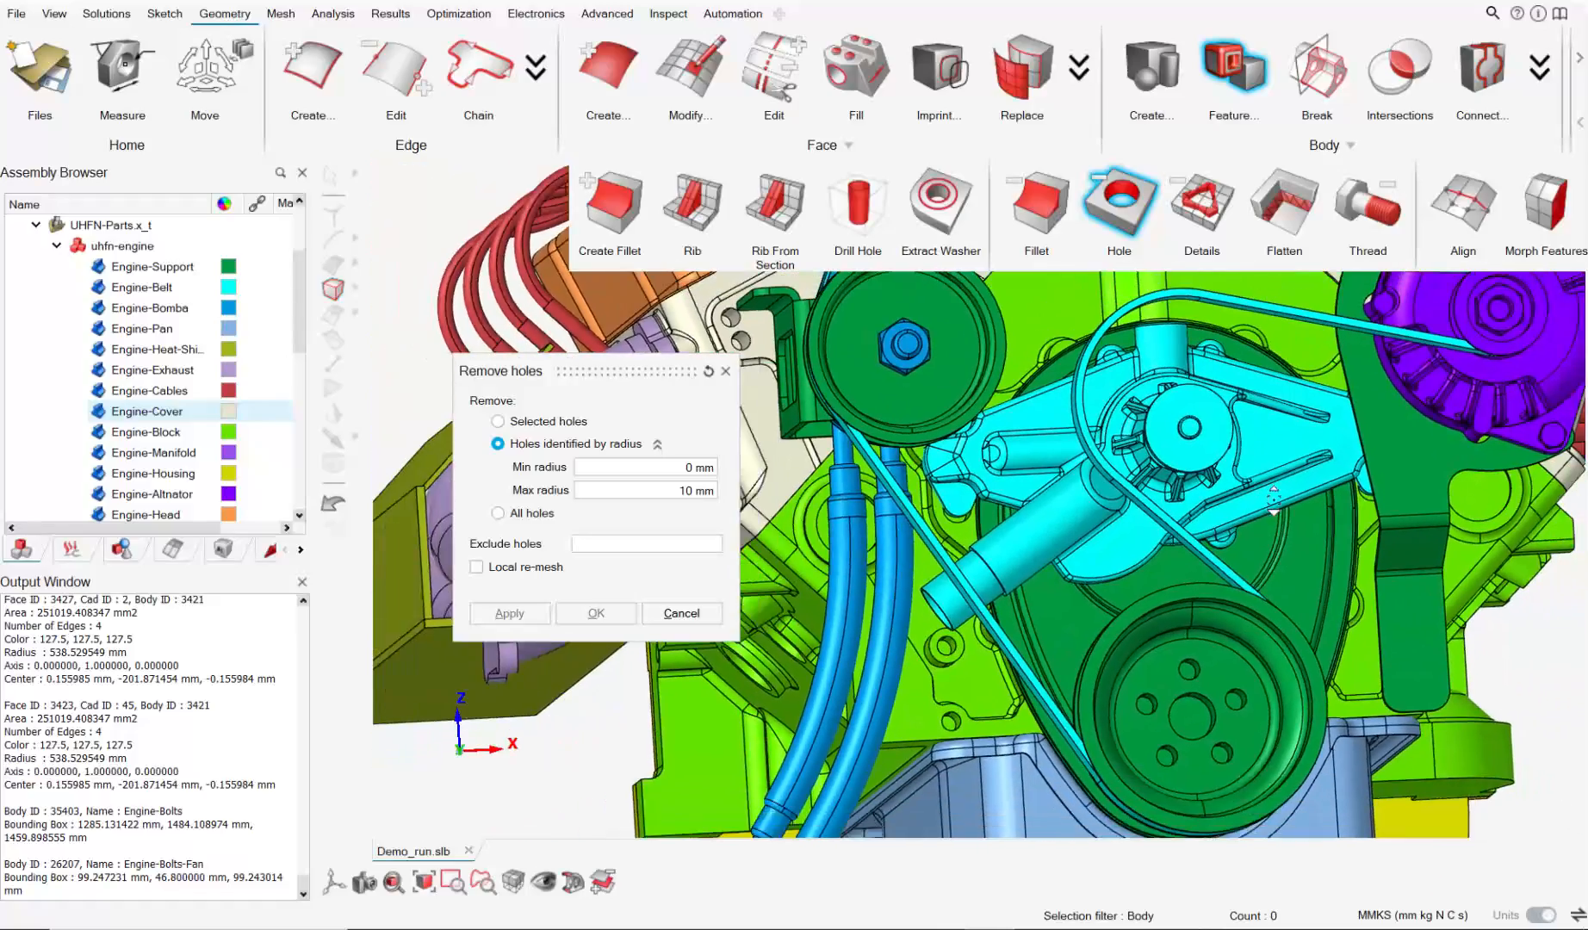
scroll(954, 586, "up", 5)
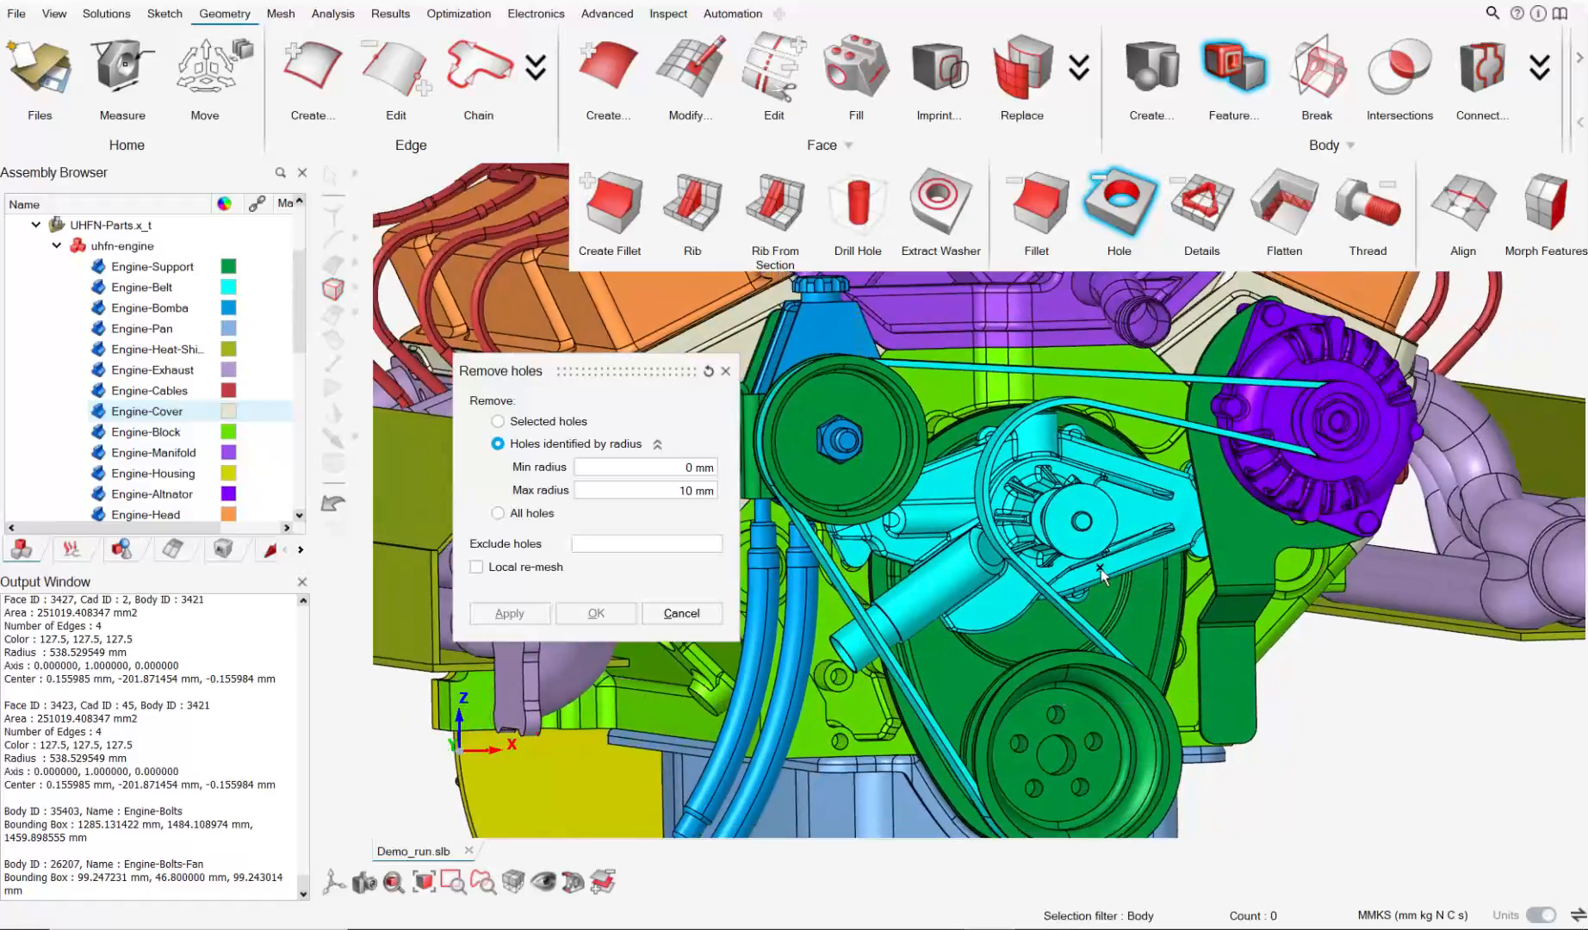
Examine the remaining larger holes on the engine block's front and sides, the crank pulley and the area beside the housing.
scroll(896, 585, "up", 3)
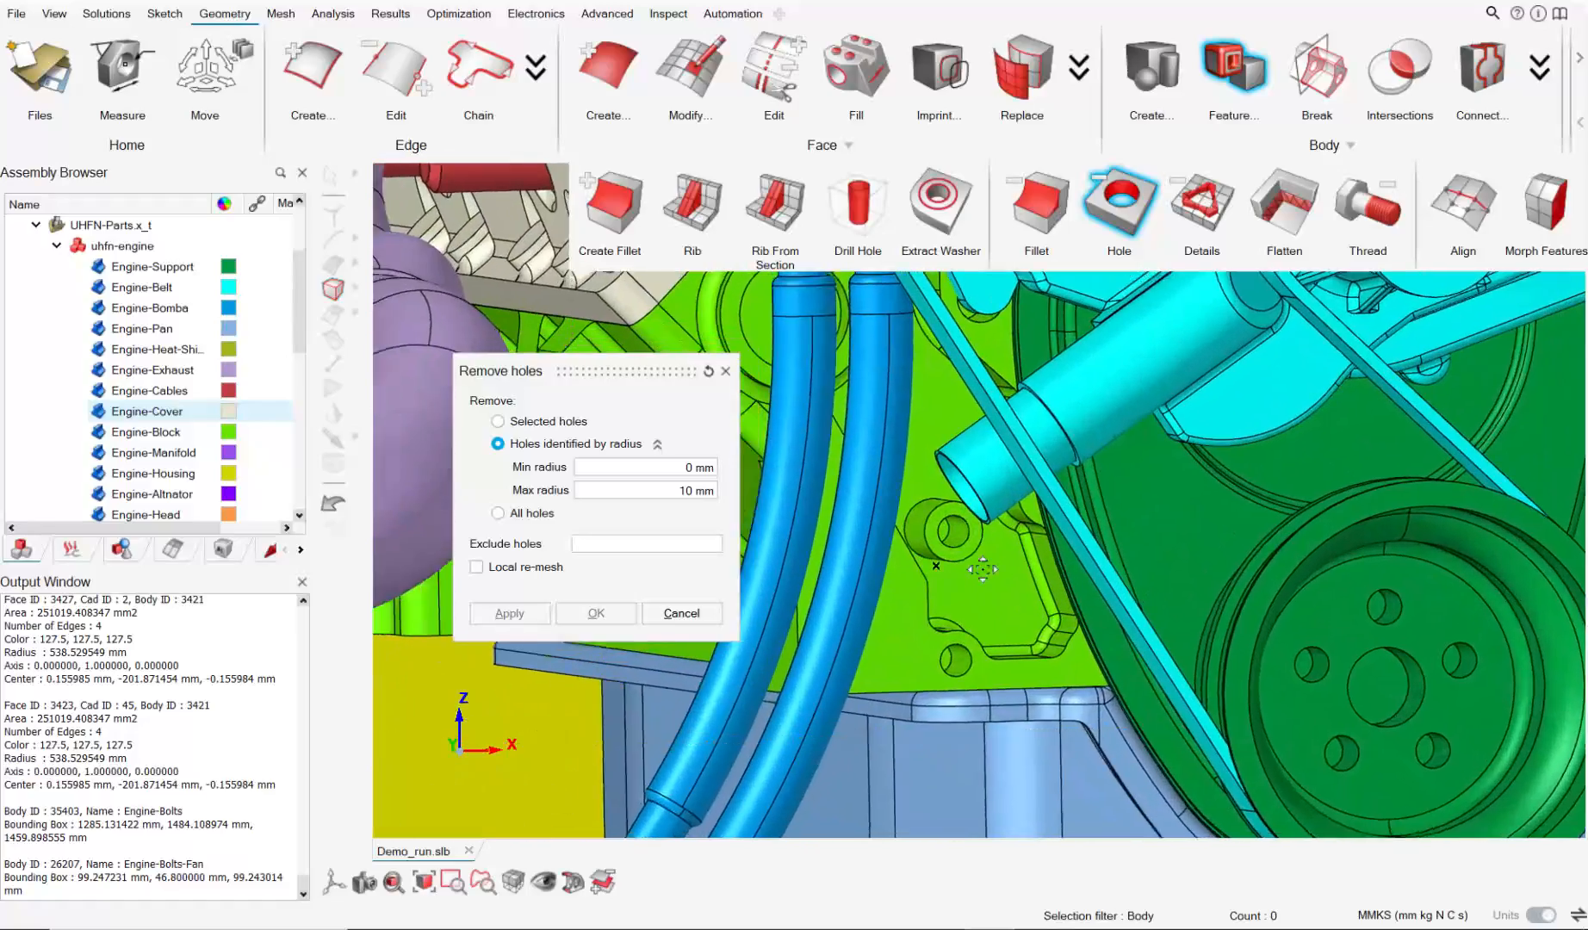
scroll(1032, 551, "down", 3)
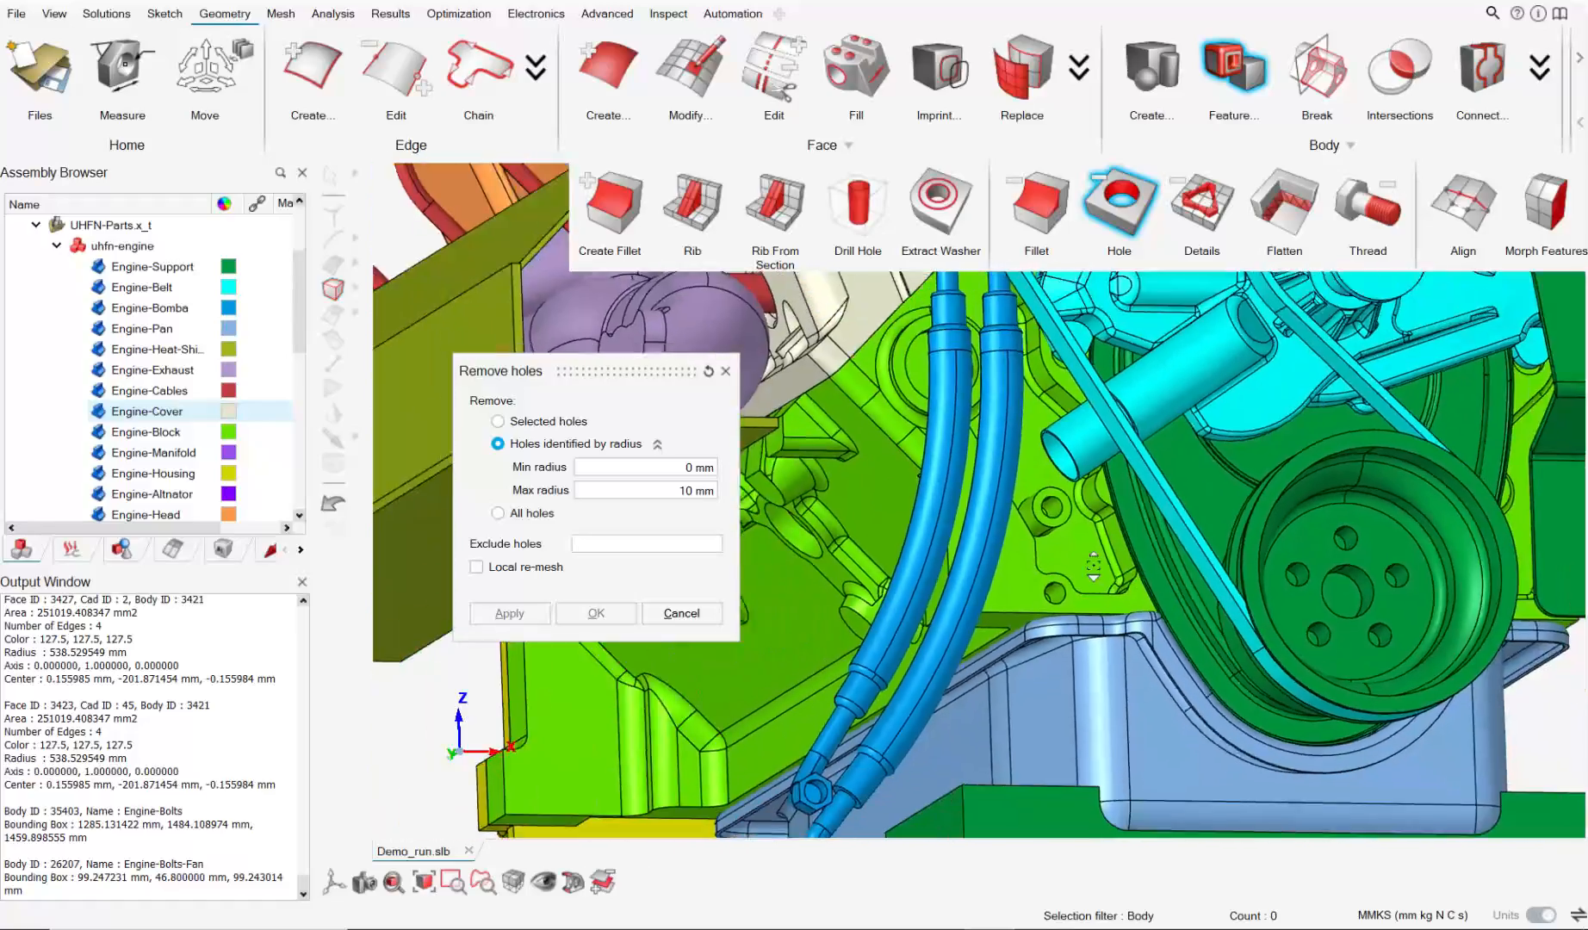
middle_click_drag(990, 560, 1102, 613)
scroll(1136, 607, "up", 2)
scroll(1102, 613, "up", 5)
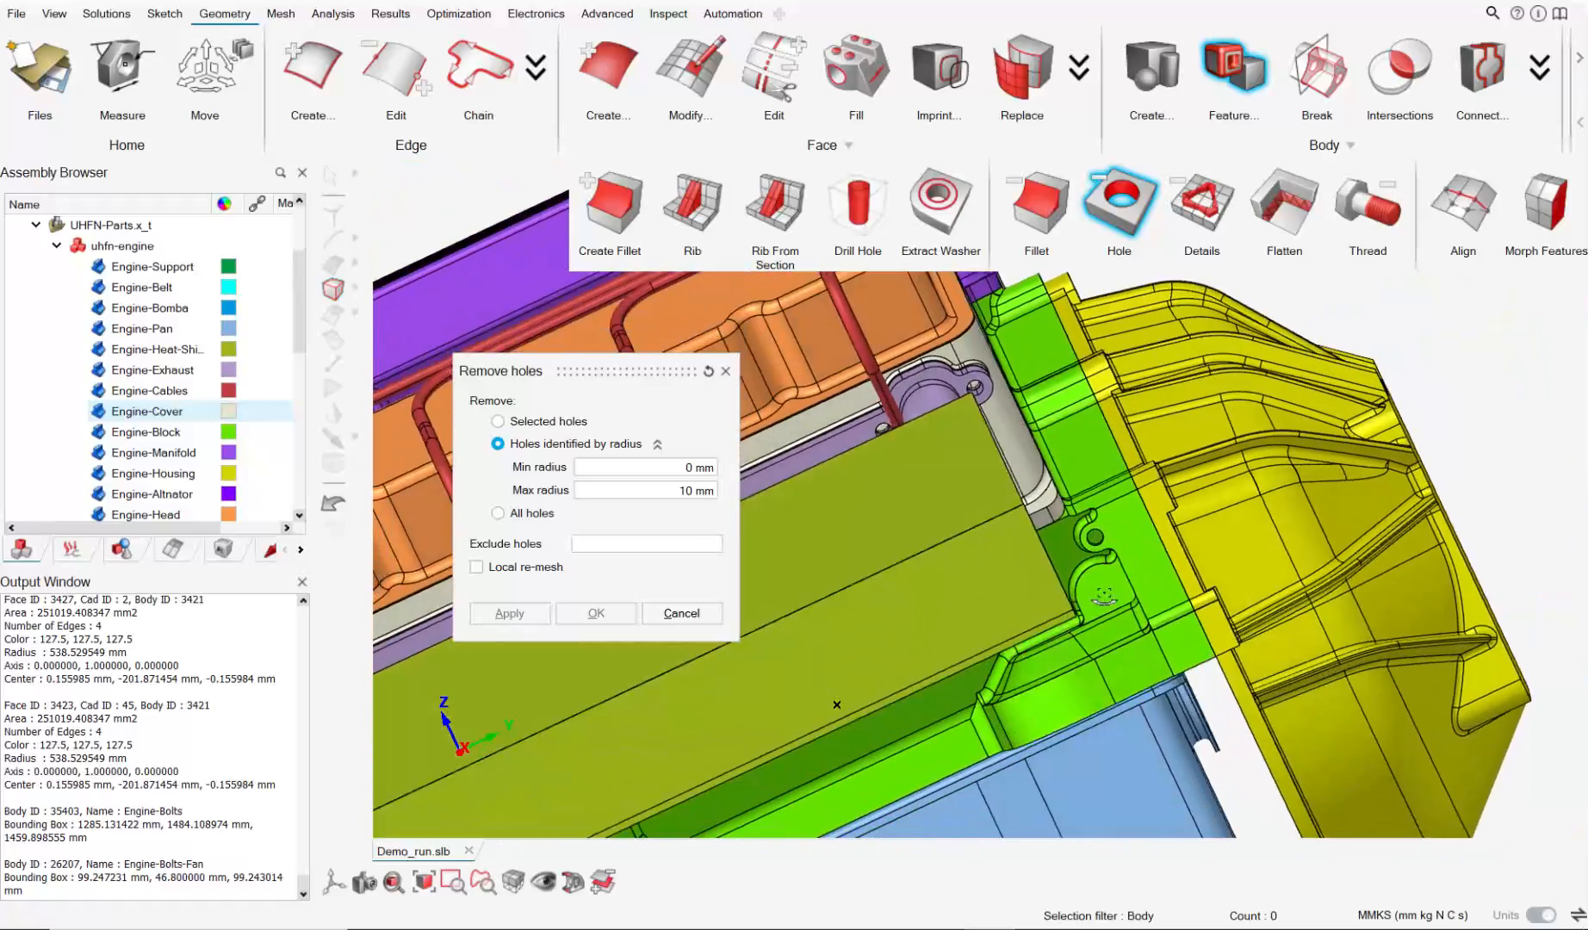
scroll(1125, 555, "down", 5)
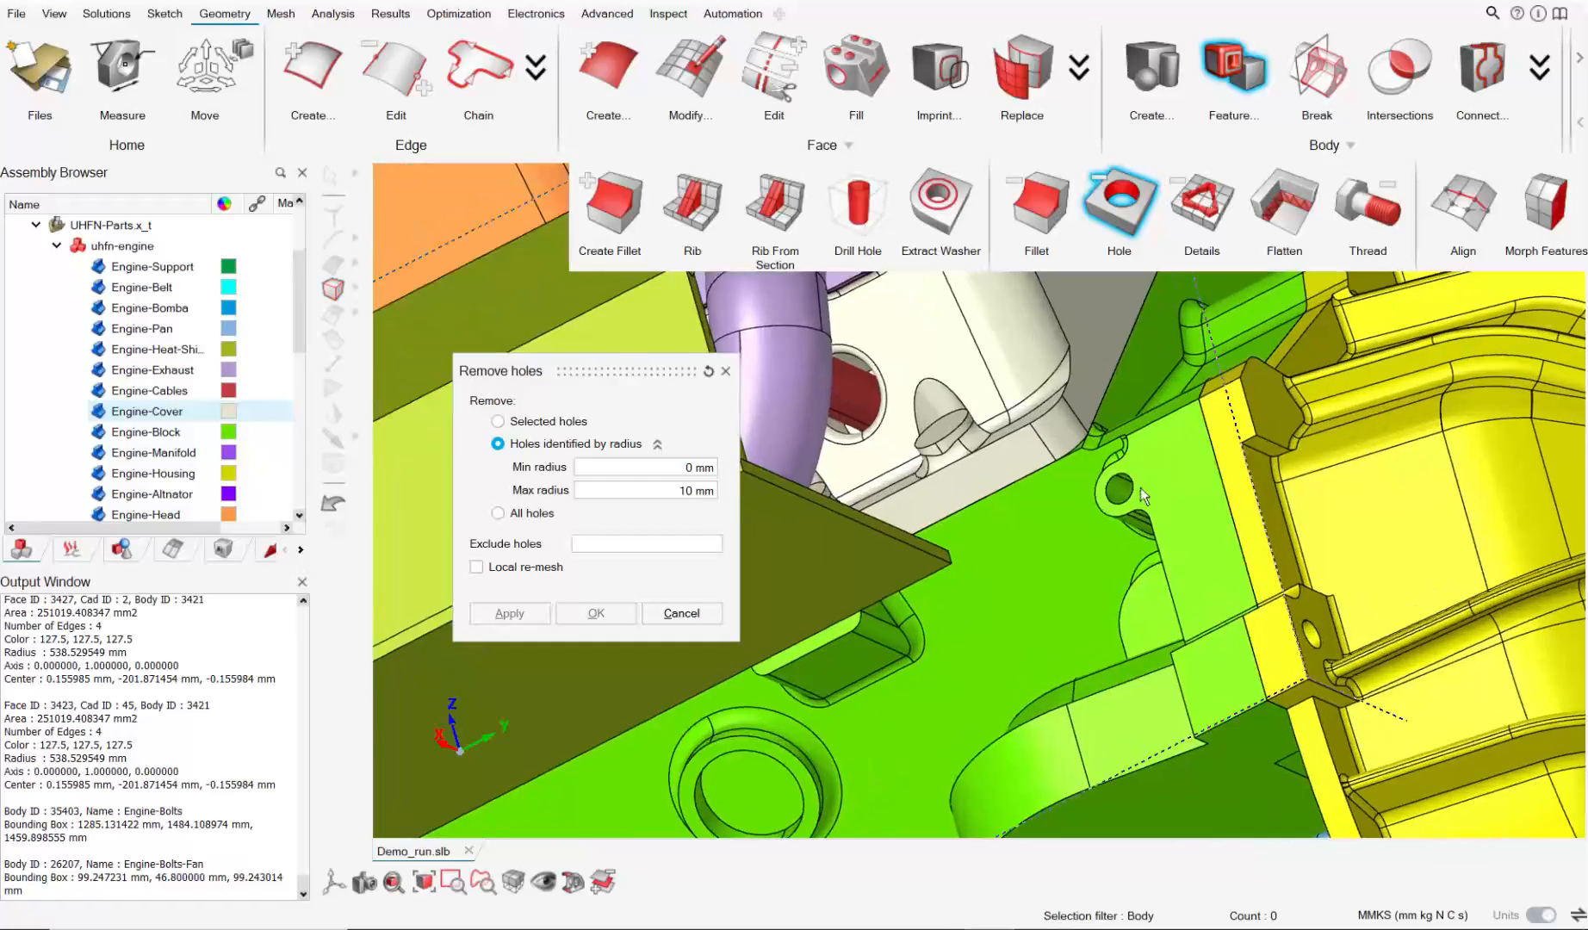
scroll(1164, 510, "up", 5)
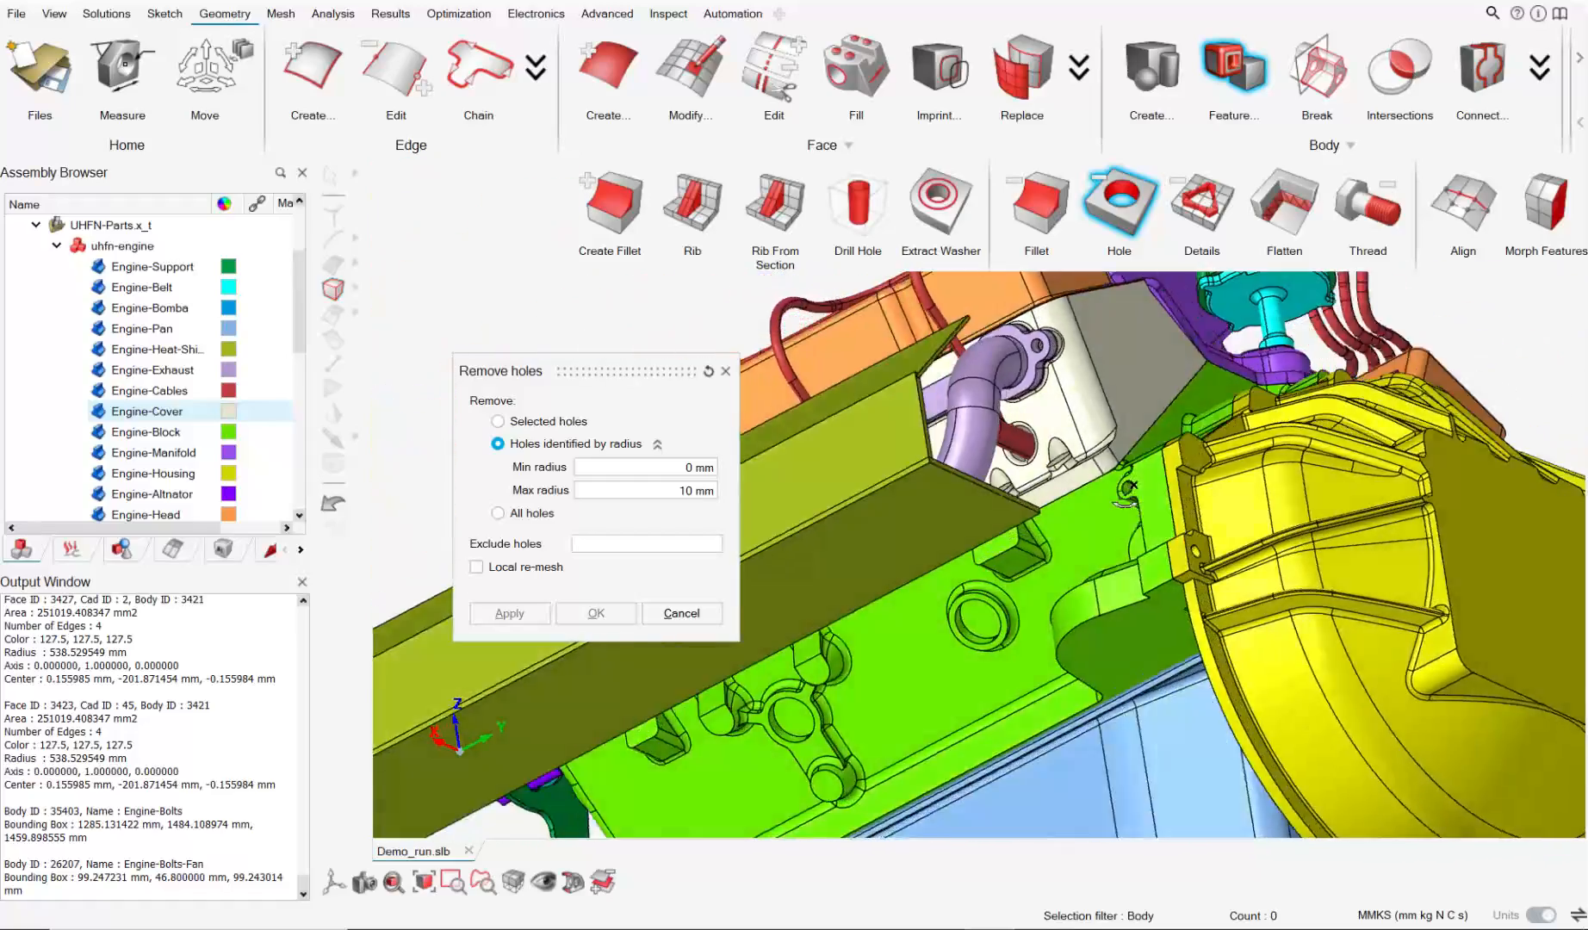
scroll(1128, 508, "down", 8)
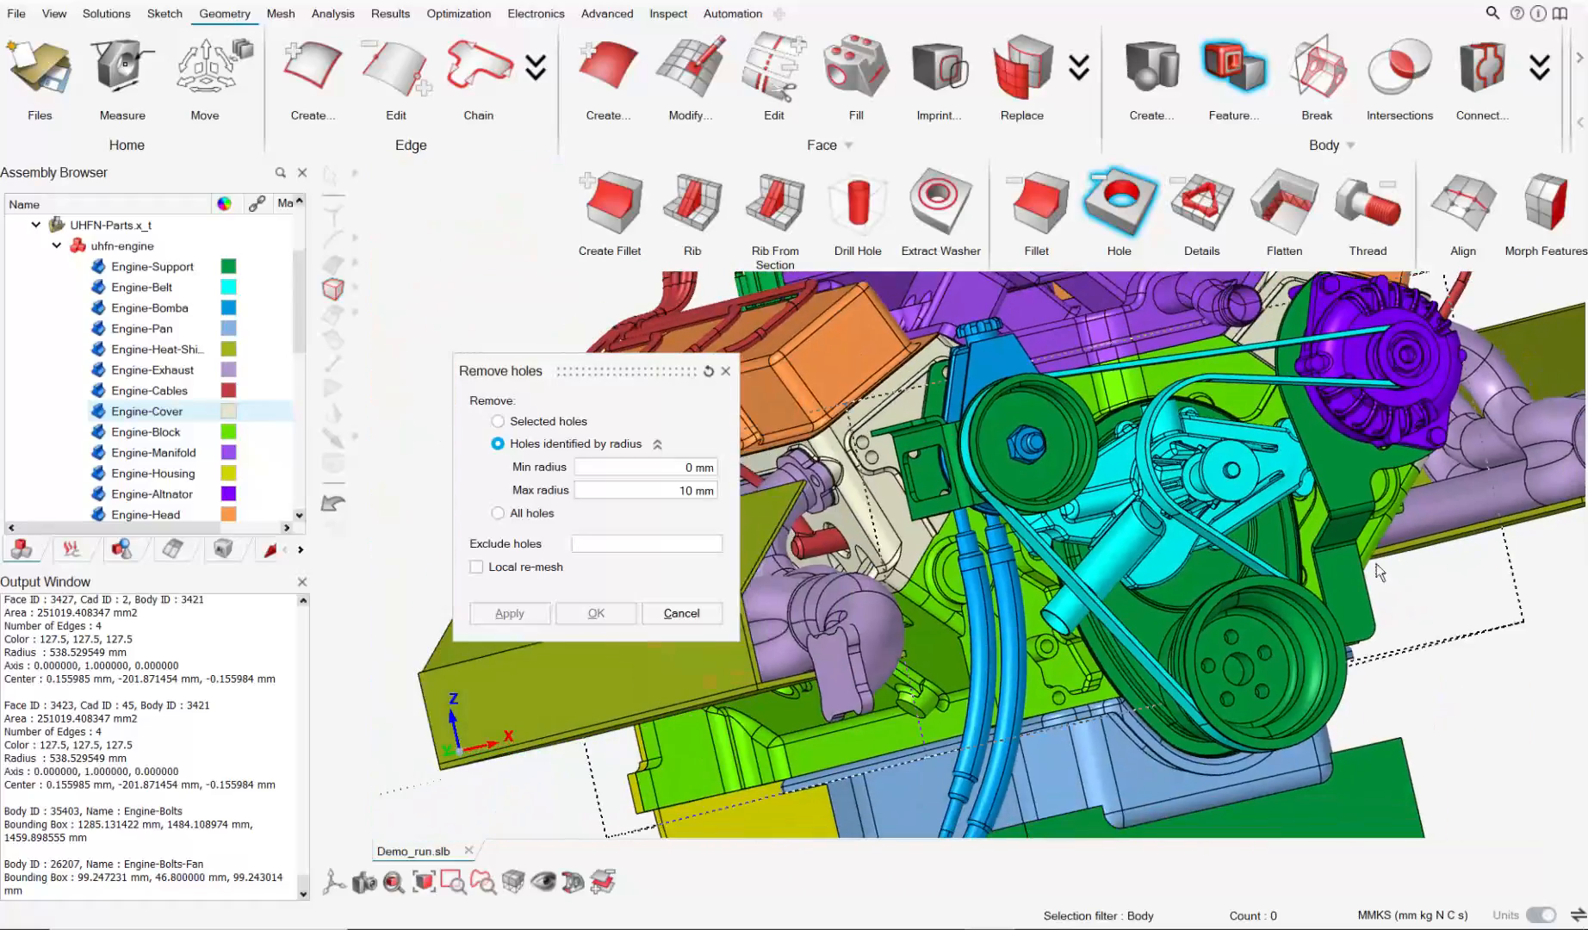
Remove holes with radii from 10 mm to 20 mm from all bodies of the uhfn-engine subassembly.
right_click_drag(1380, 573, 1287, 571)
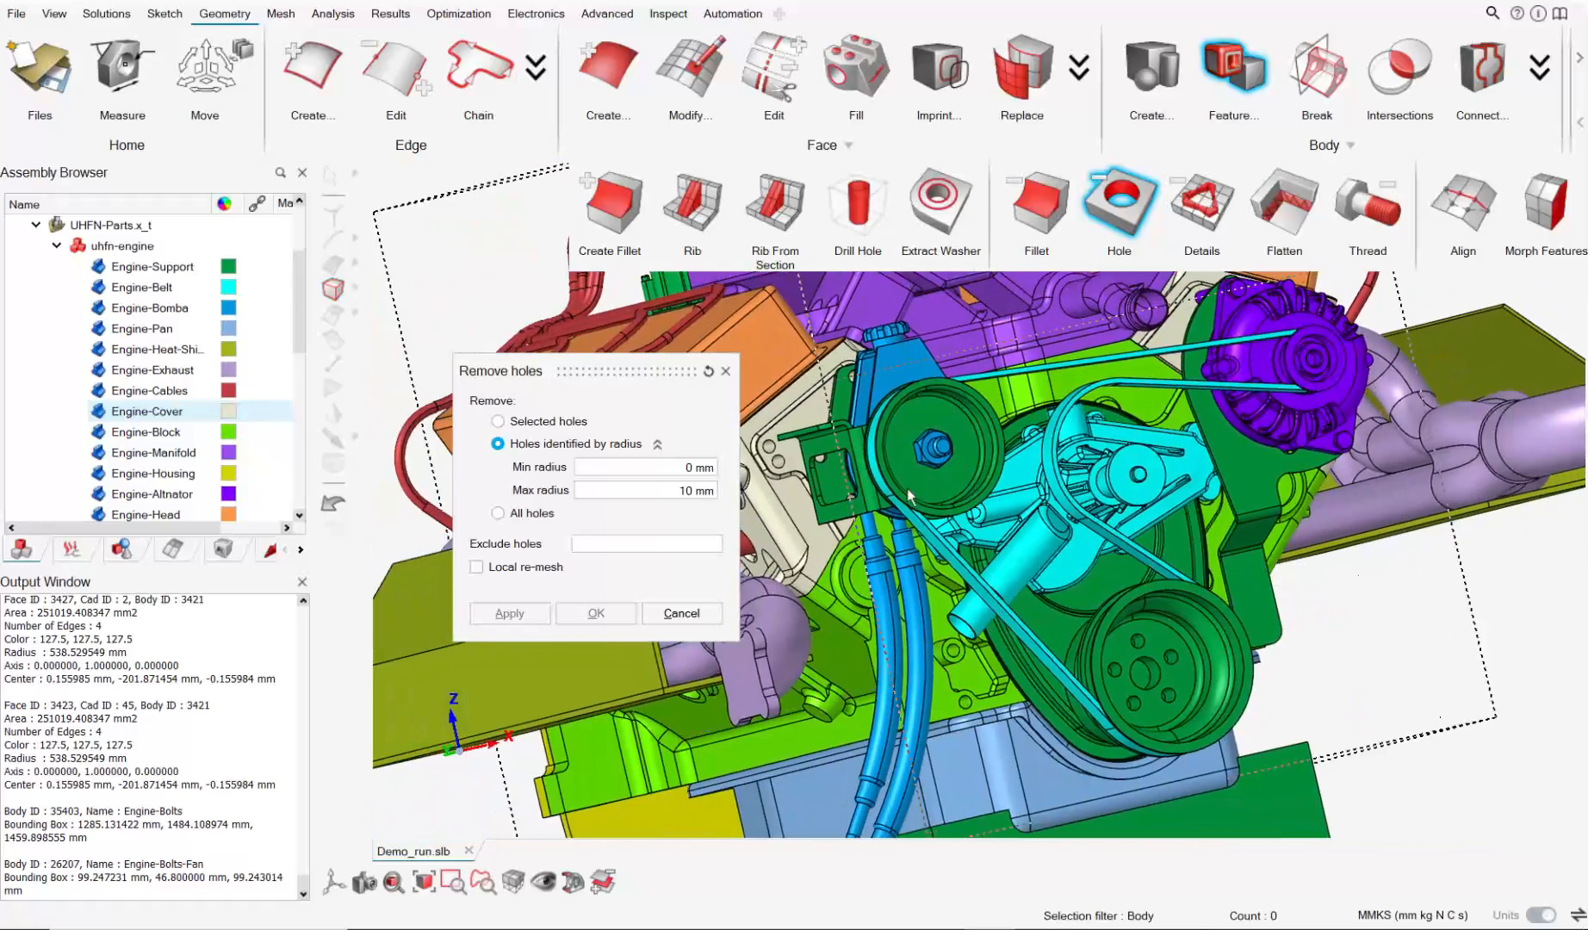
middle_click_drag(869, 441, 892, 470)
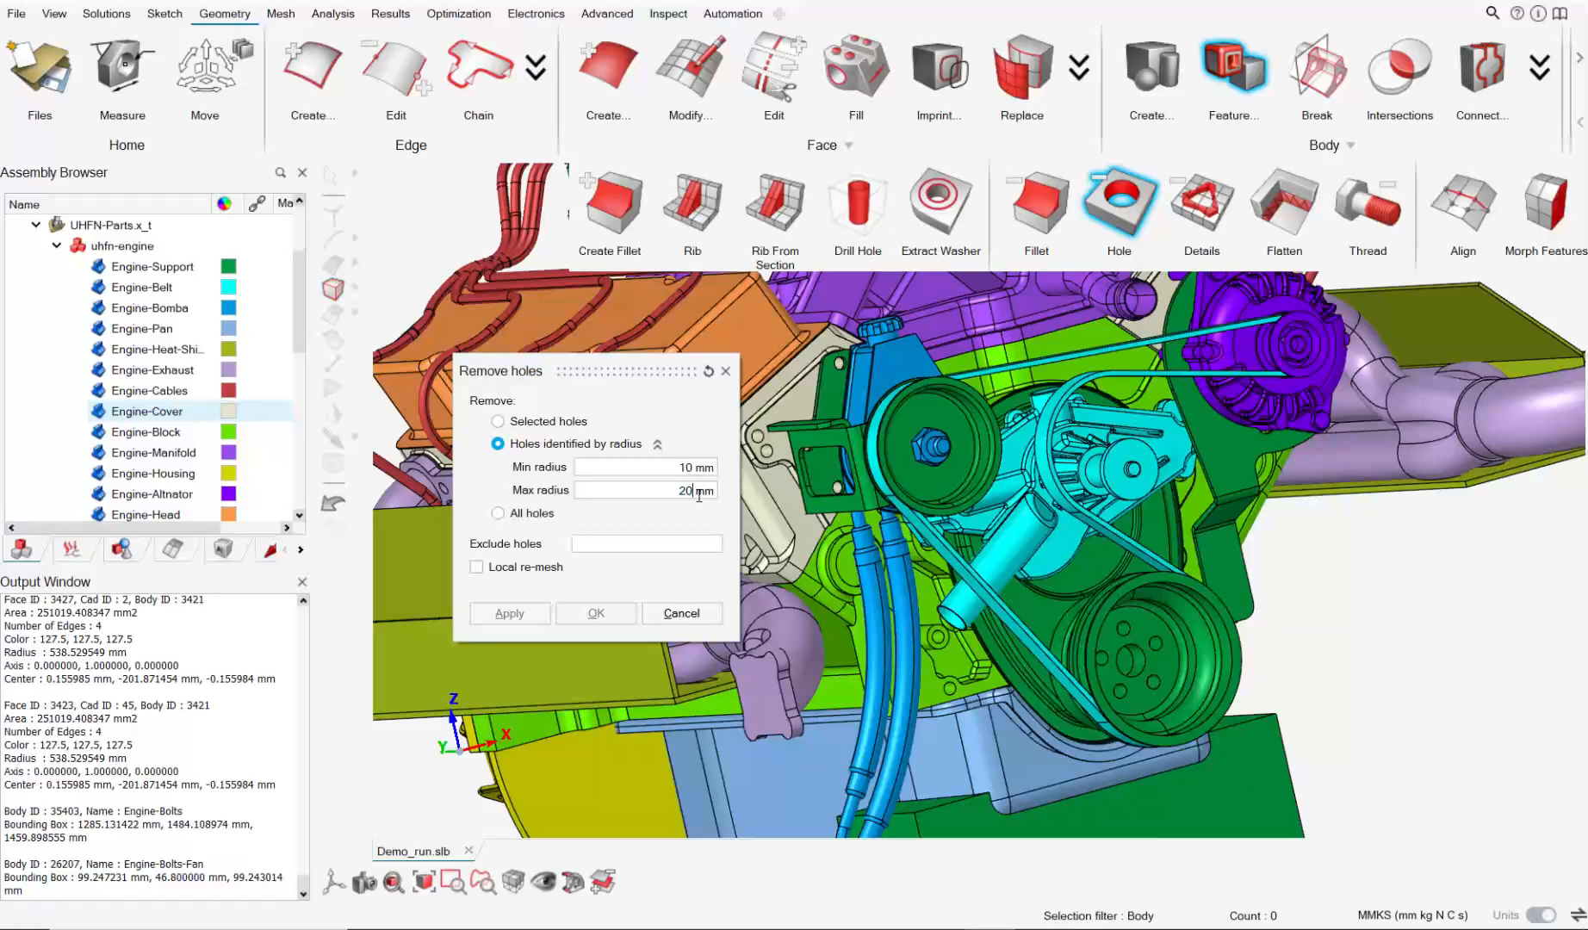
left_click(125, 246)
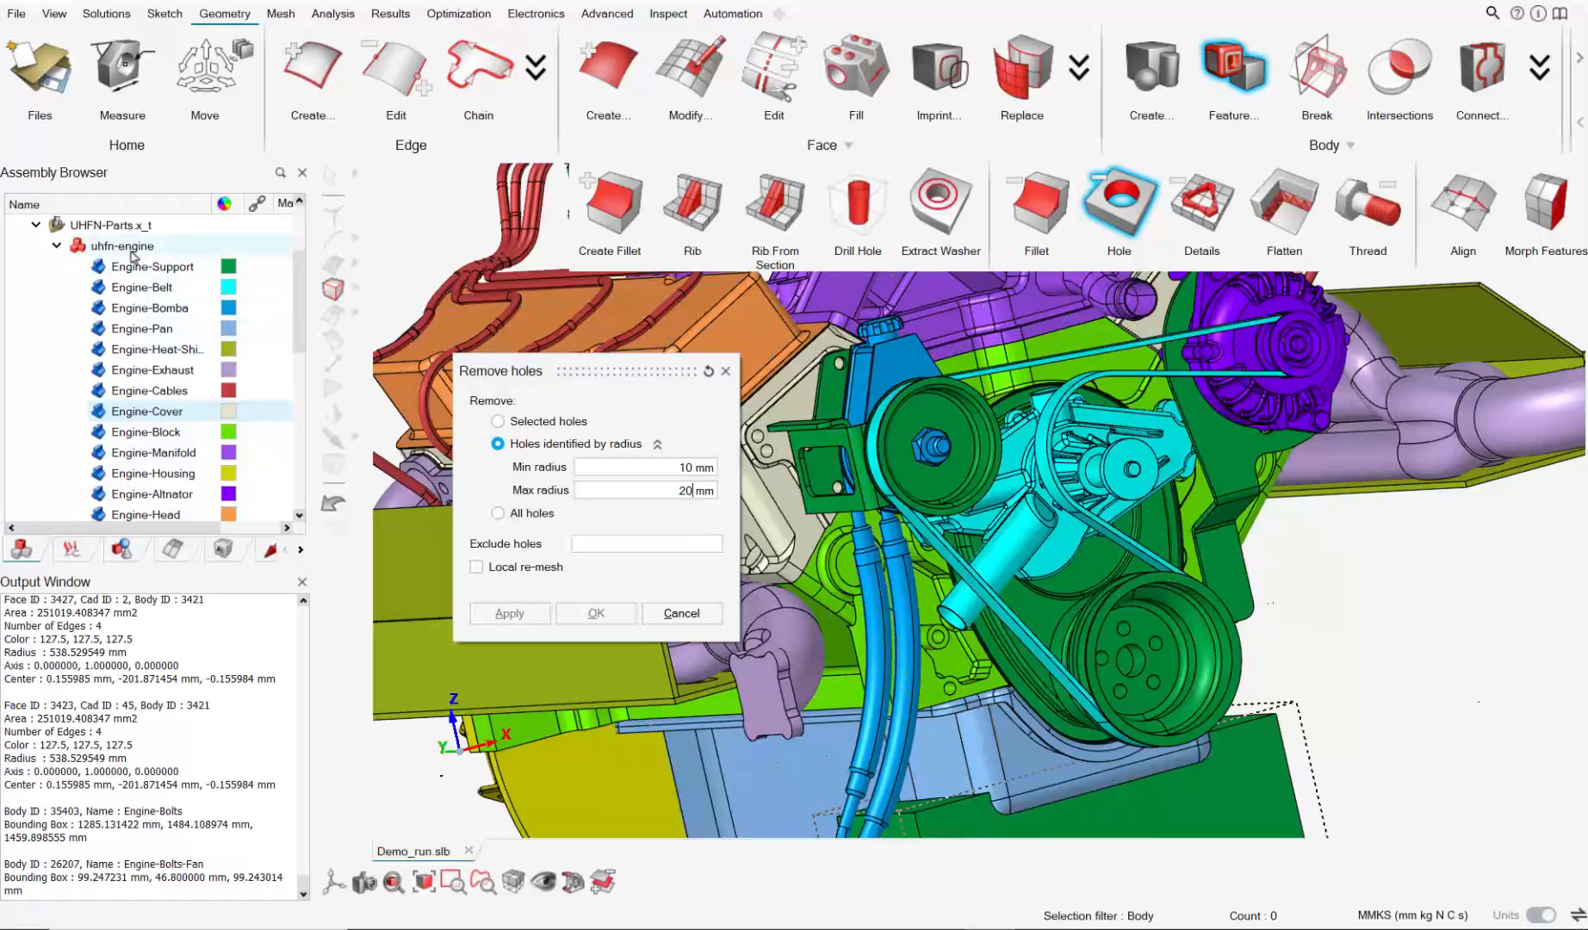
left_click(522, 617)
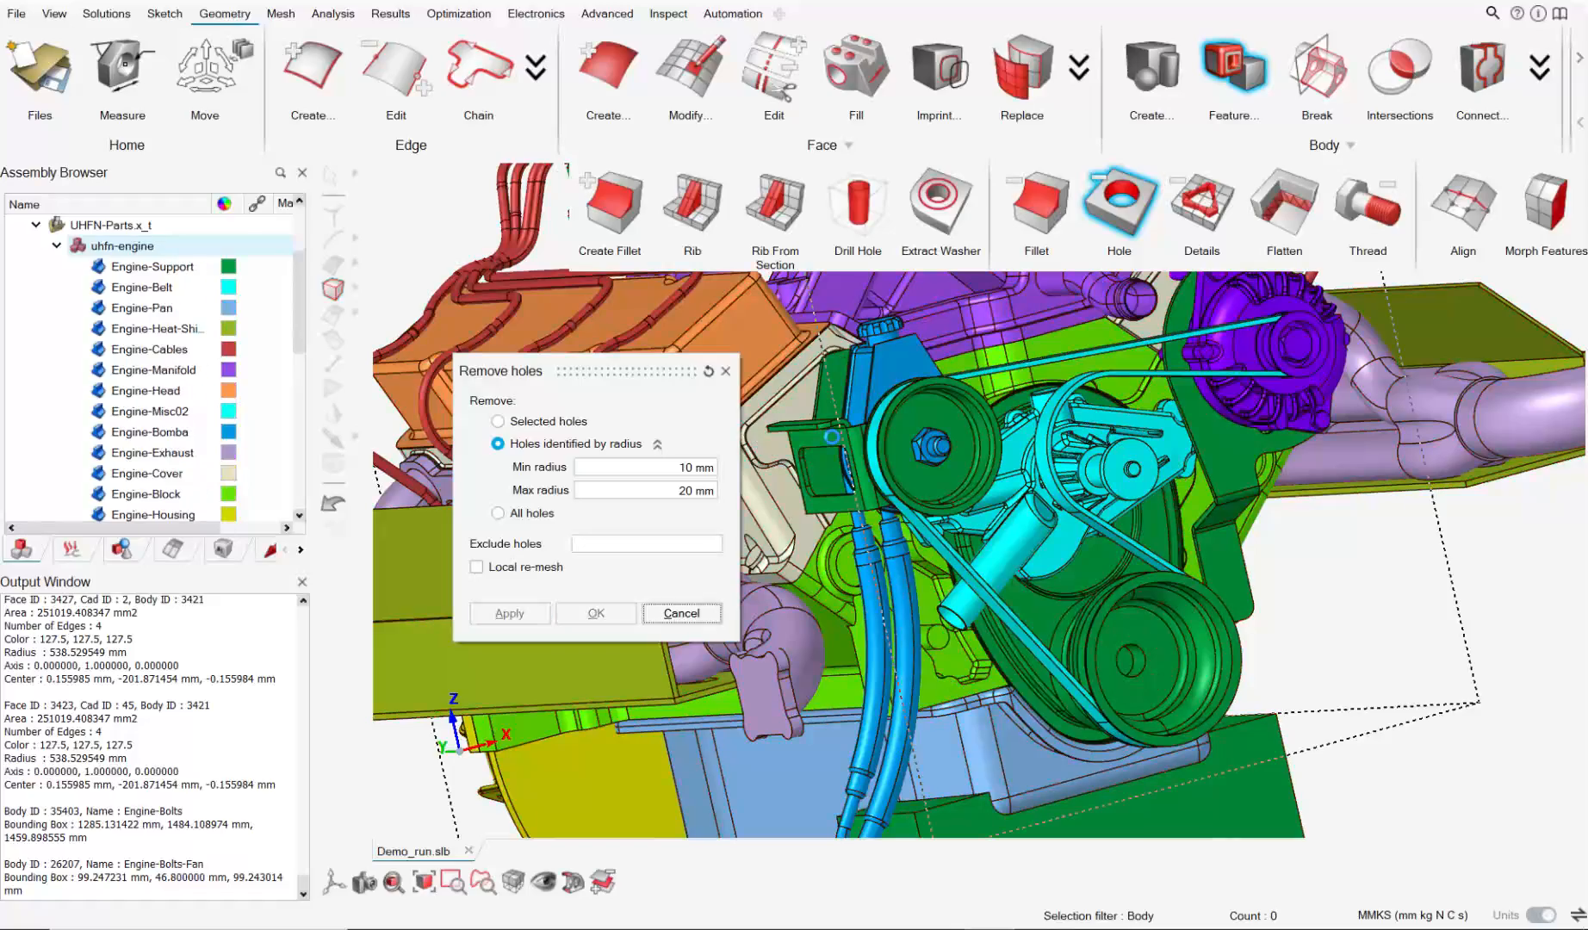
Inspect the support bracket, crank pulley and lower front of the engine for the effect of the 10 to 20 mm hole removal.
scroll(806, 435, "up", 6)
right_click_drag(804, 435, 957, 485)
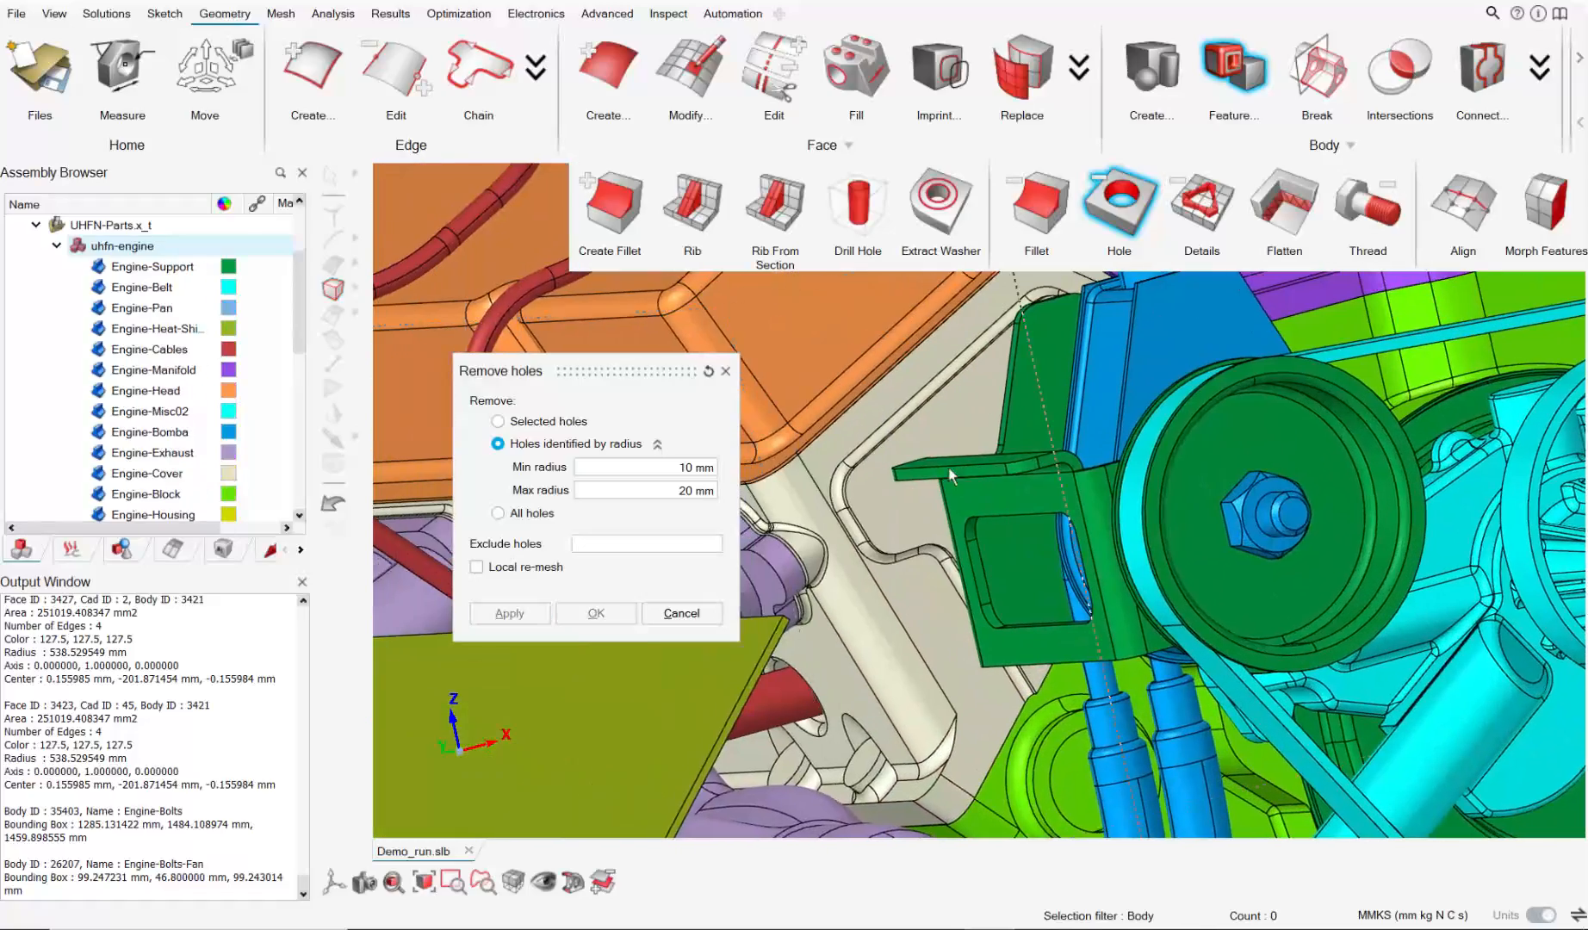
scroll(1033, 399, "down", 8)
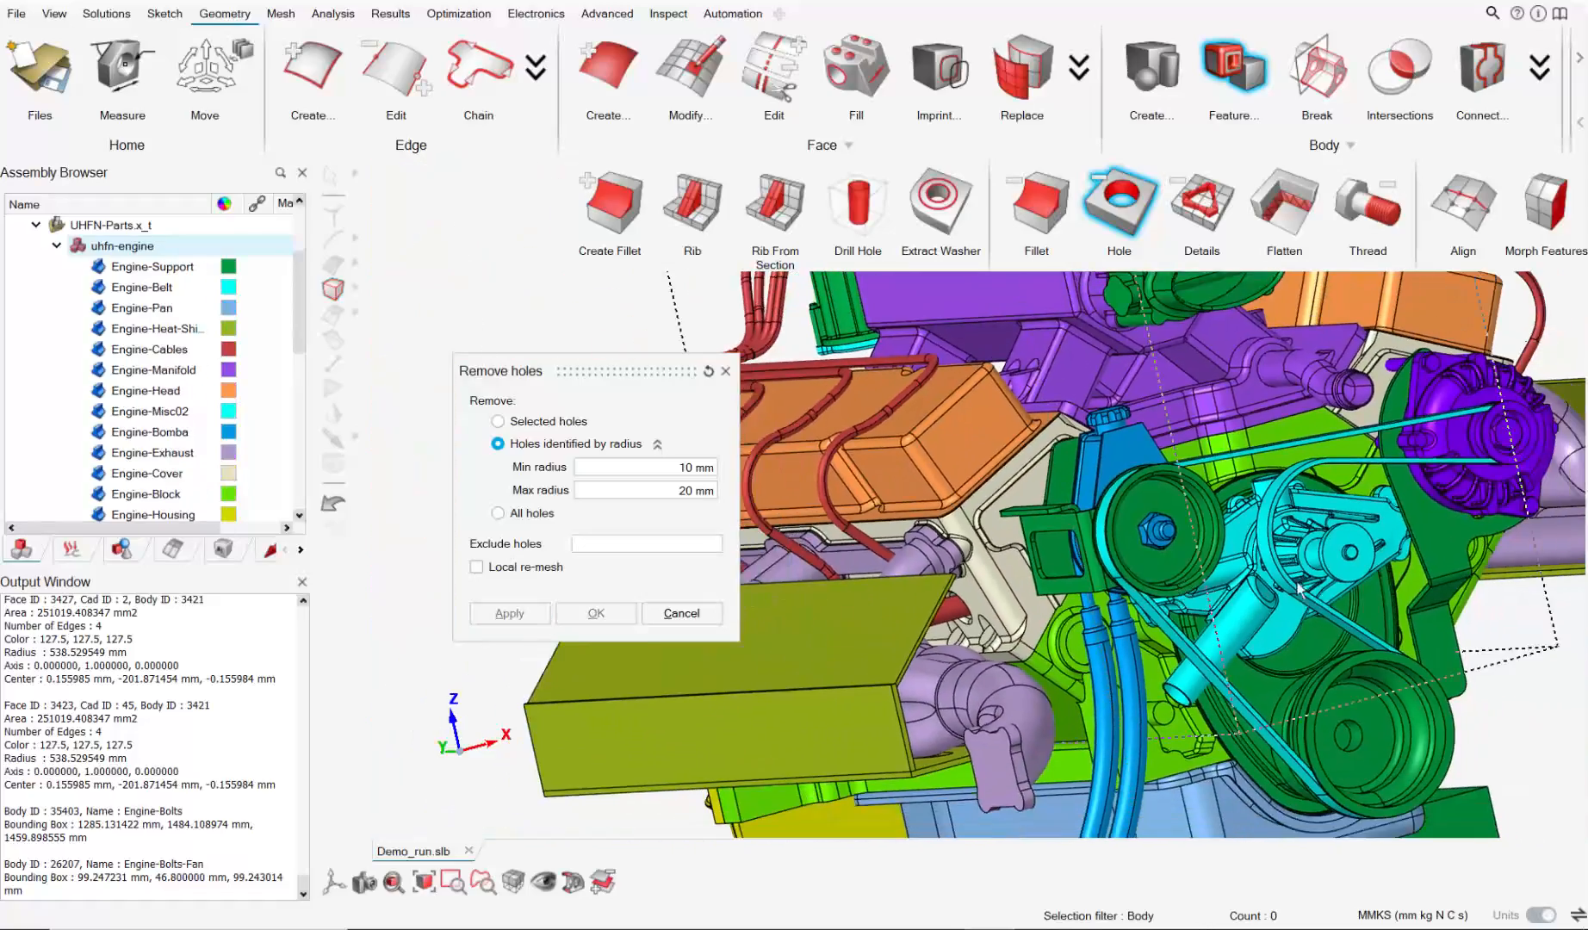
middle_click_drag(1117, 587, 1215, 728)
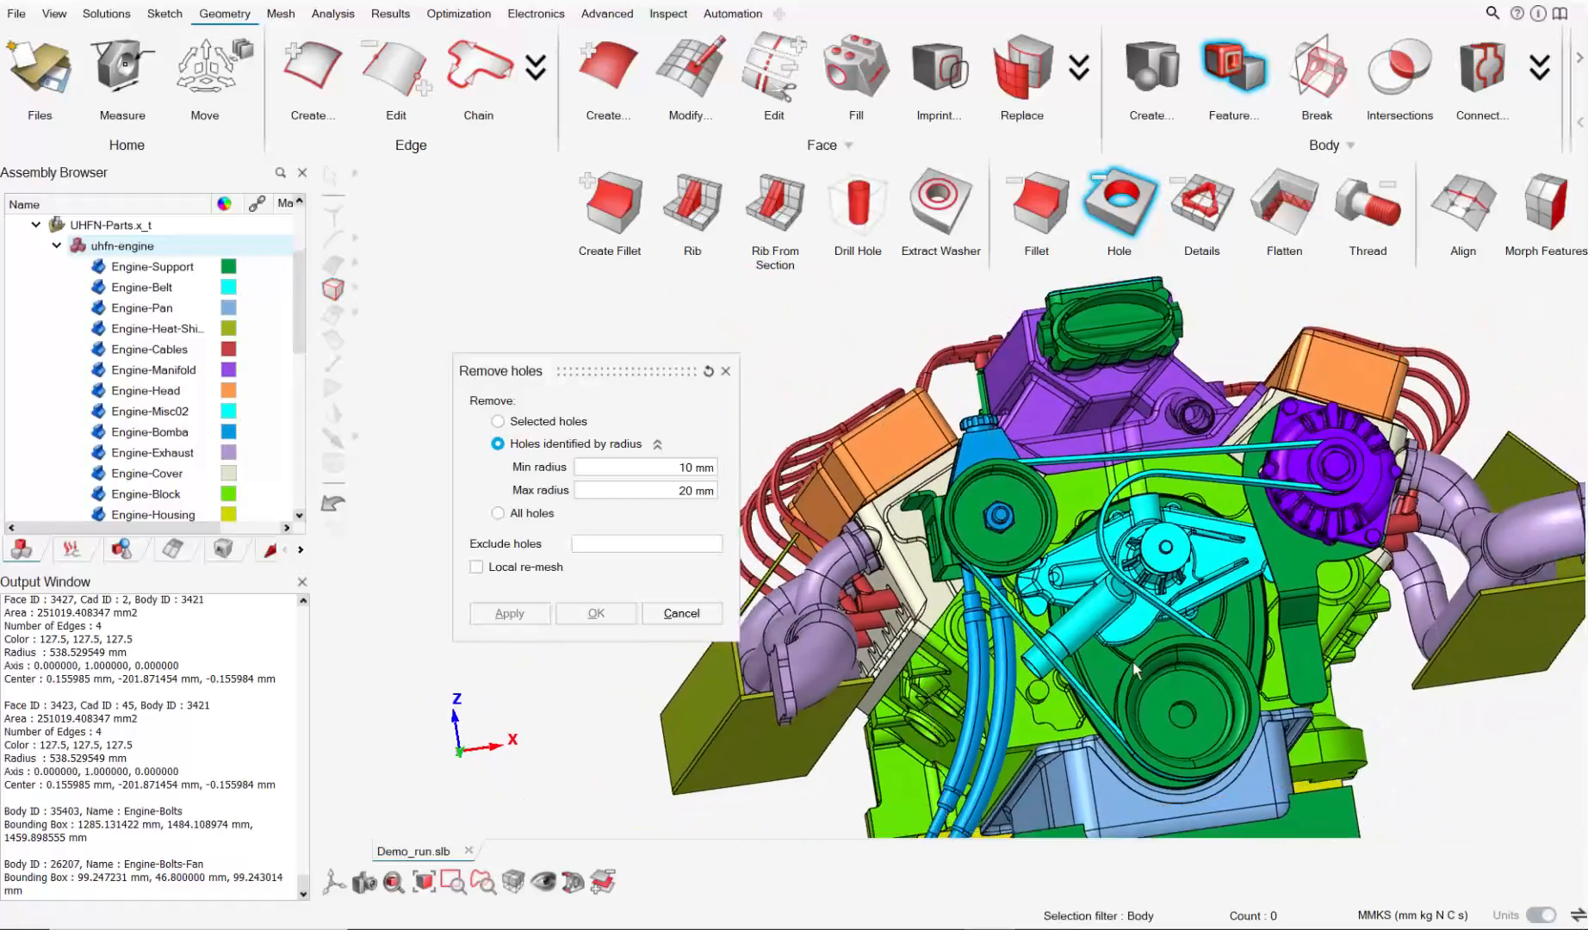
right_click_drag(1218, 738, 1209, 569)
scroll(1210, 564, "up", 8)
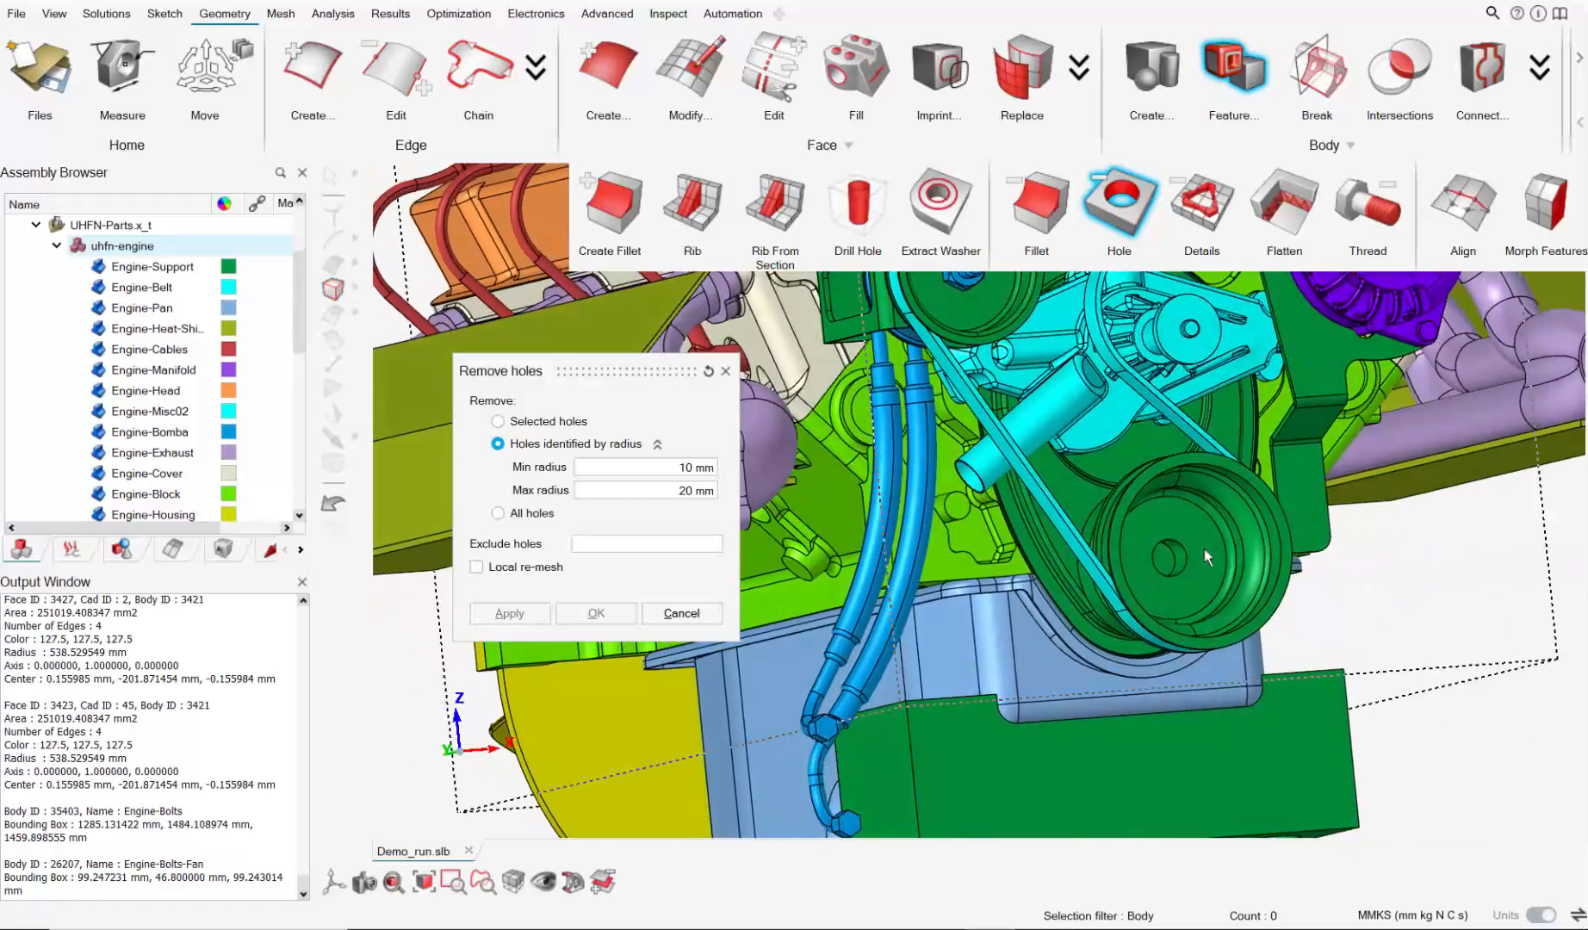
scroll(1218, 561, "down", 6)
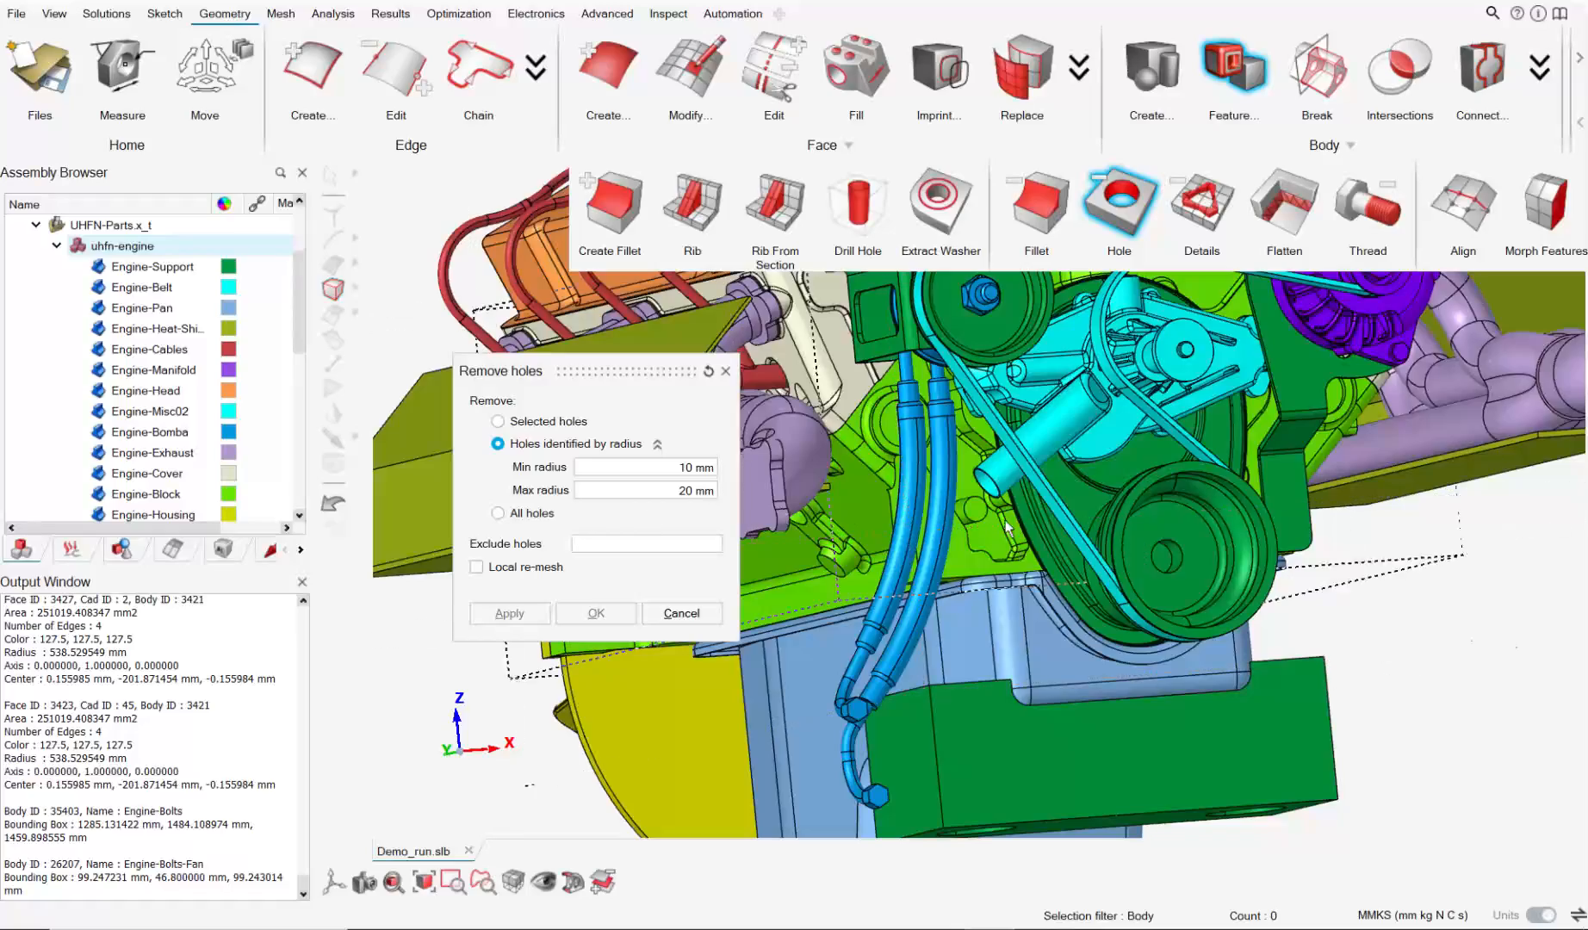
middle_click_drag(1099, 542, 816, 534)
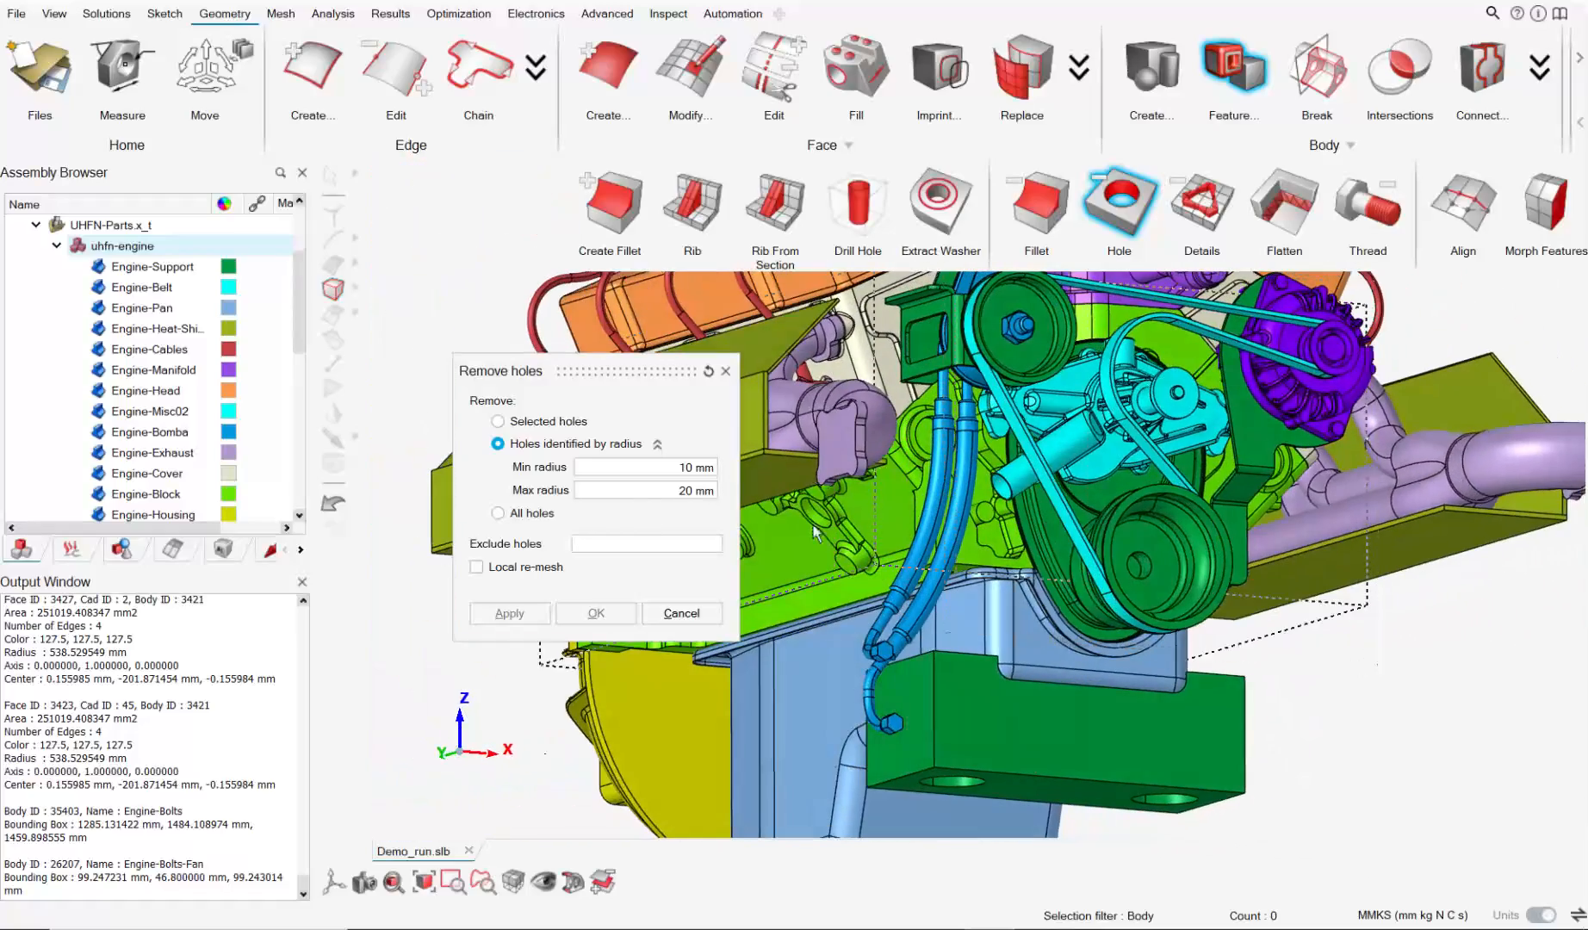
Remove holes with radii from 20 mm to 30 mm from the uhfn-engine subassembly and close the hole removal tool.
left_click(689, 469)
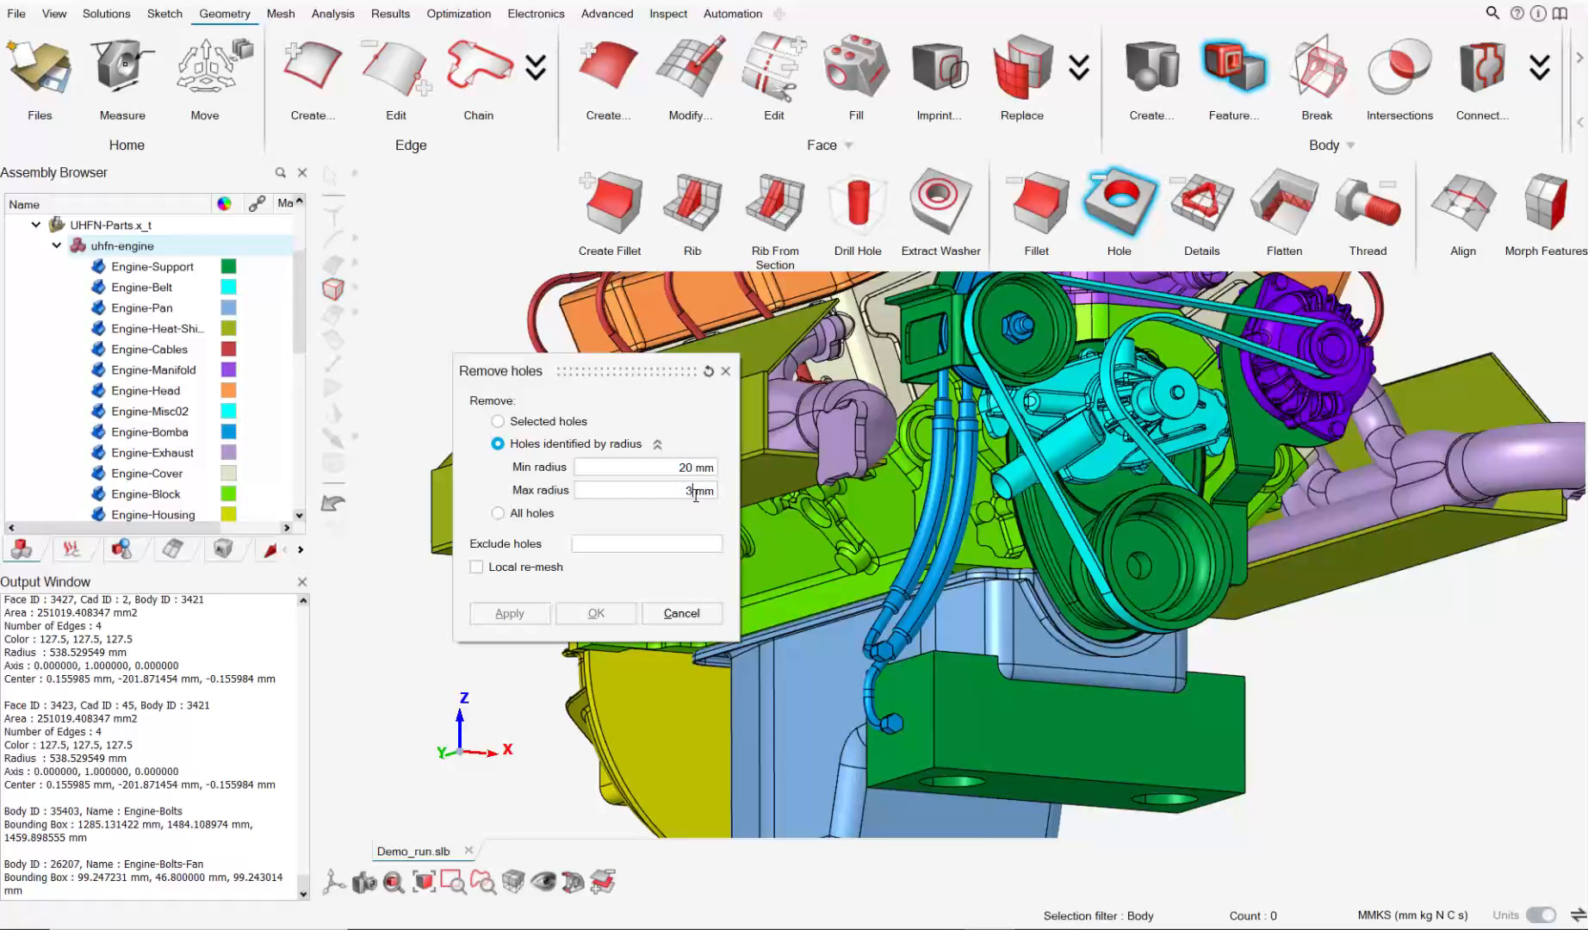
left_click(137, 248)
left_click(533, 612)
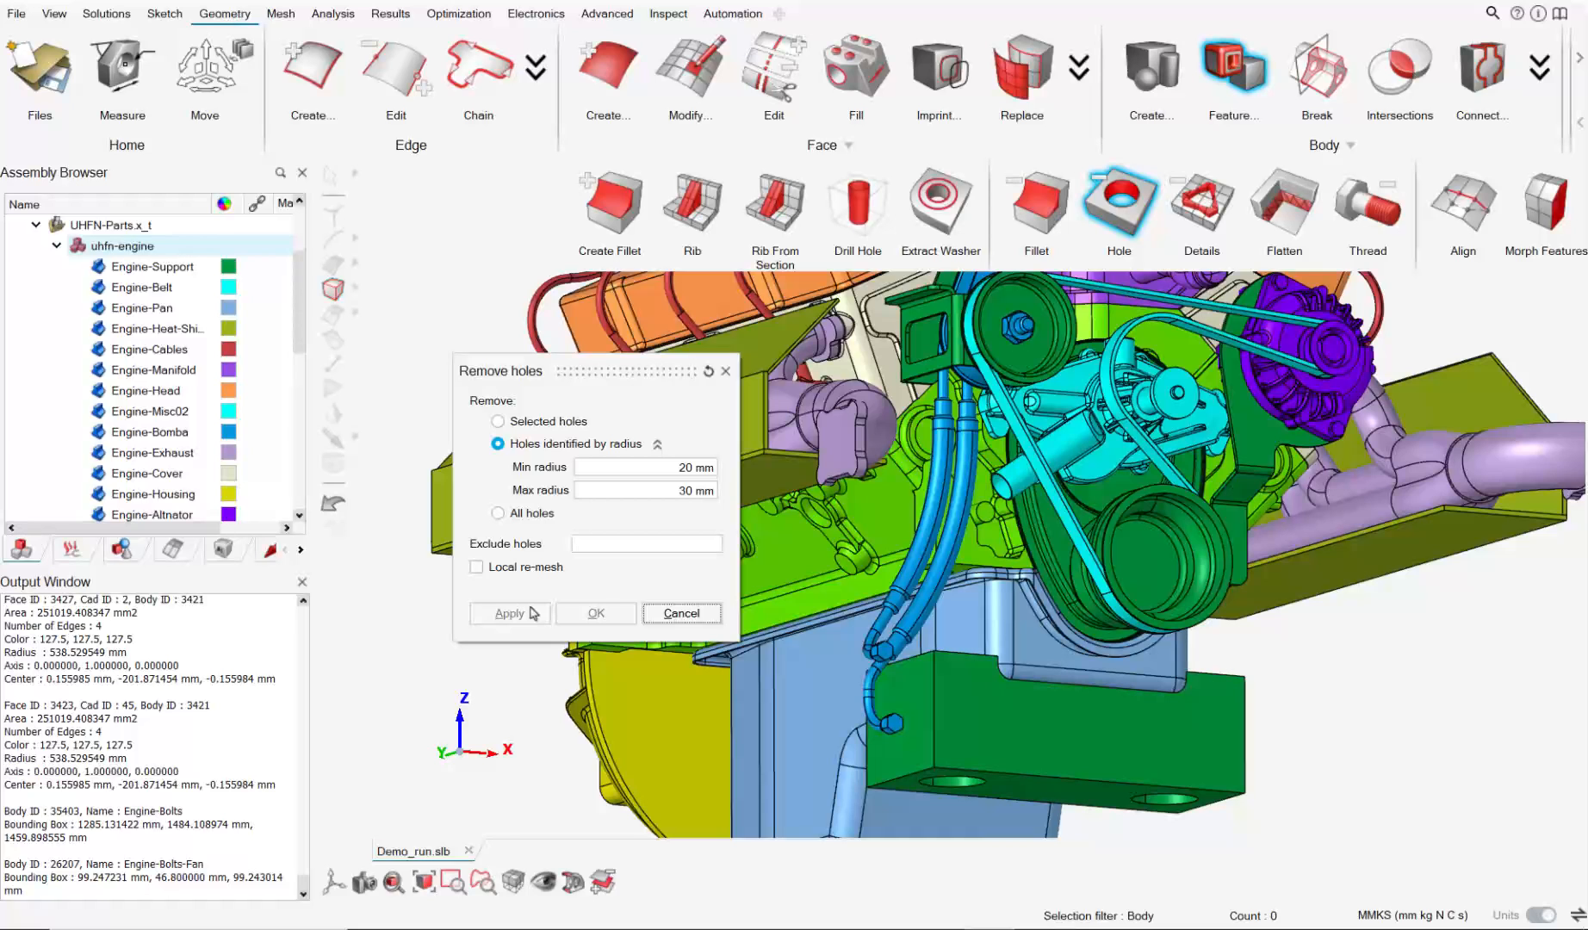
left_click(681, 613)
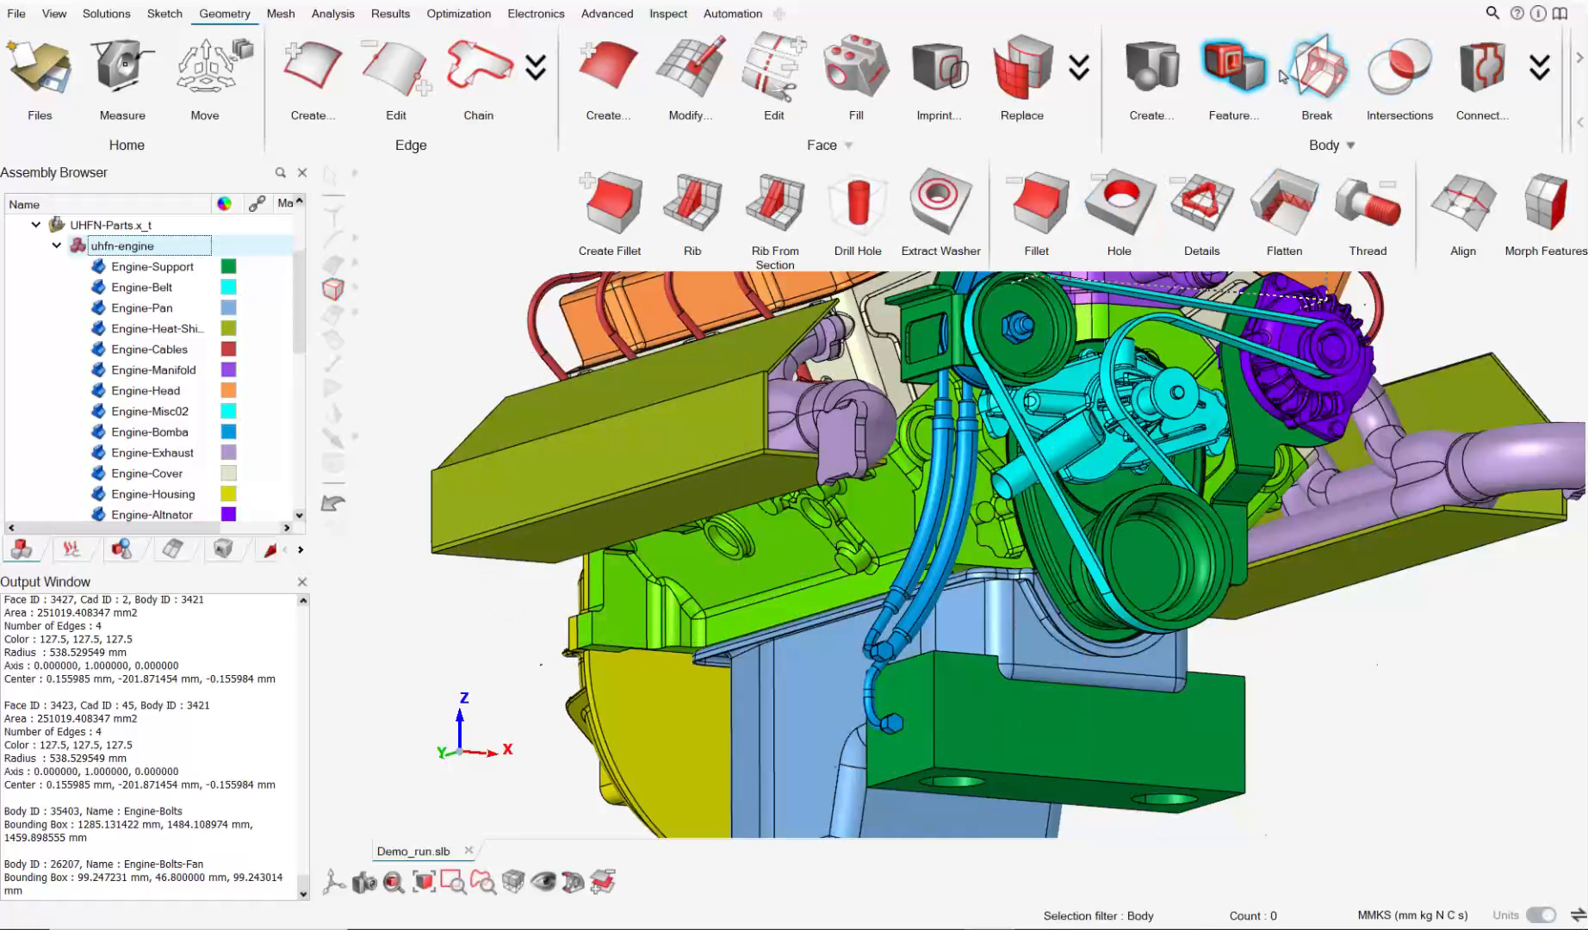
left_click(1253, 76)
Examine the engine block's side wall for remaining bosses, round recesses and pockets.
scroll(1187, 407, "up", 10)
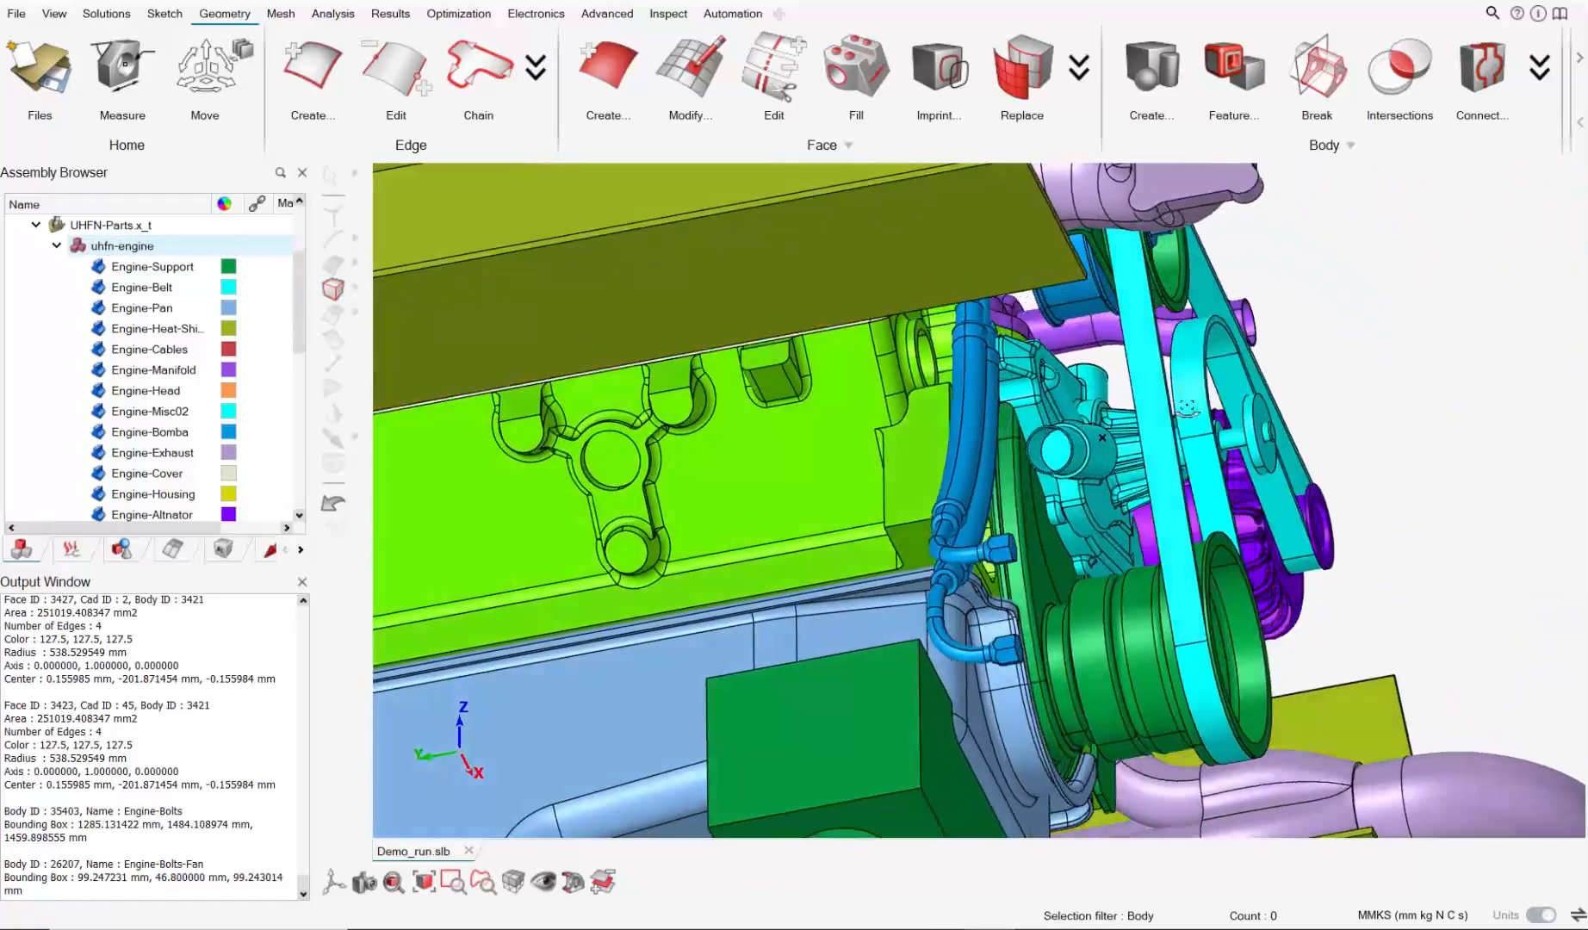
middle_click_drag(1186, 407, 1278, 373)
scroll(1127, 412, "up", 3)
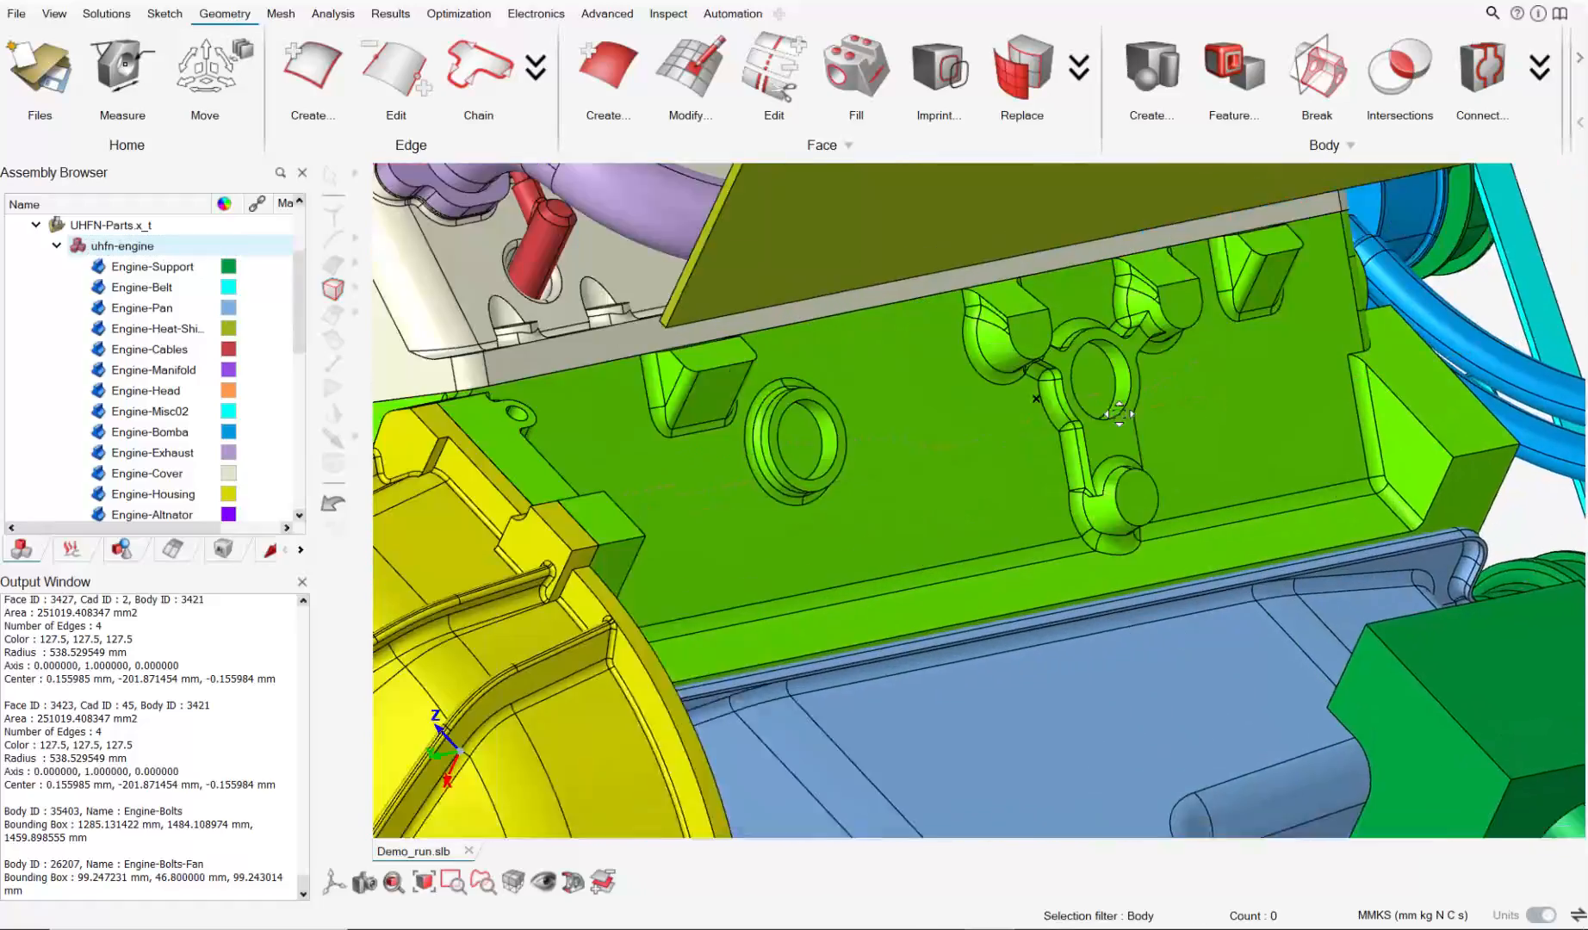
middle_click_drag(1127, 412, 1171, 402)
middle_click_drag(573, 351, 603, 402)
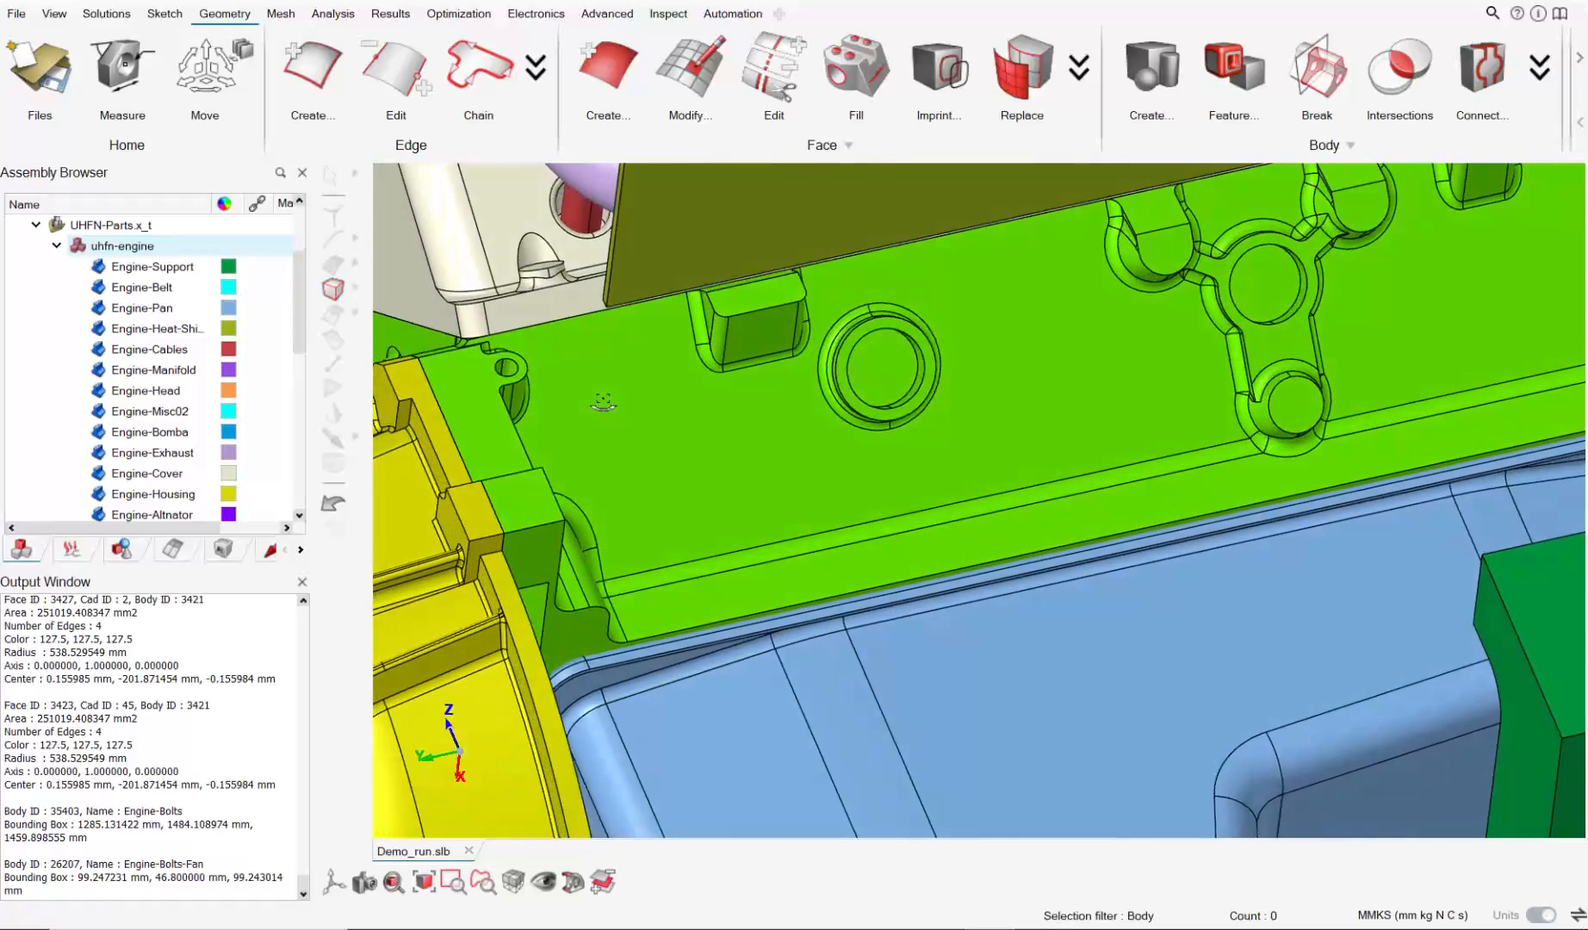
scroll(996, 450, "down", 8)
middle_click_drag(1027, 410, 1118, 405)
Isolate the Engine-Block and Engine-Cover bodies.
left_click(1130, 377)
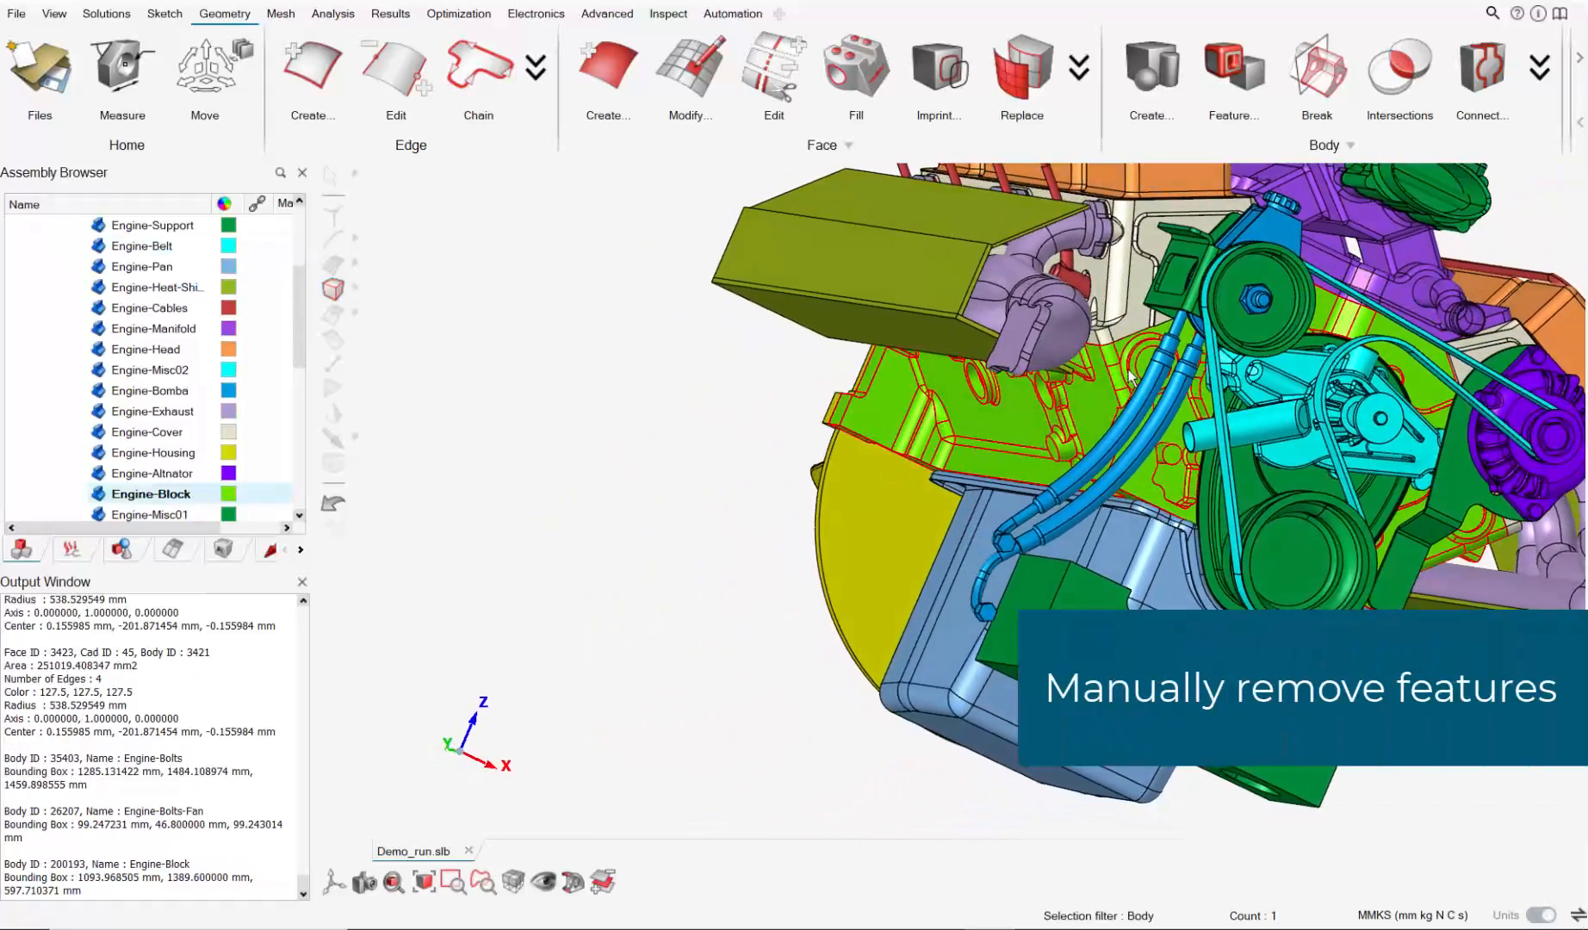
left_click(1143, 274, "ctrl")
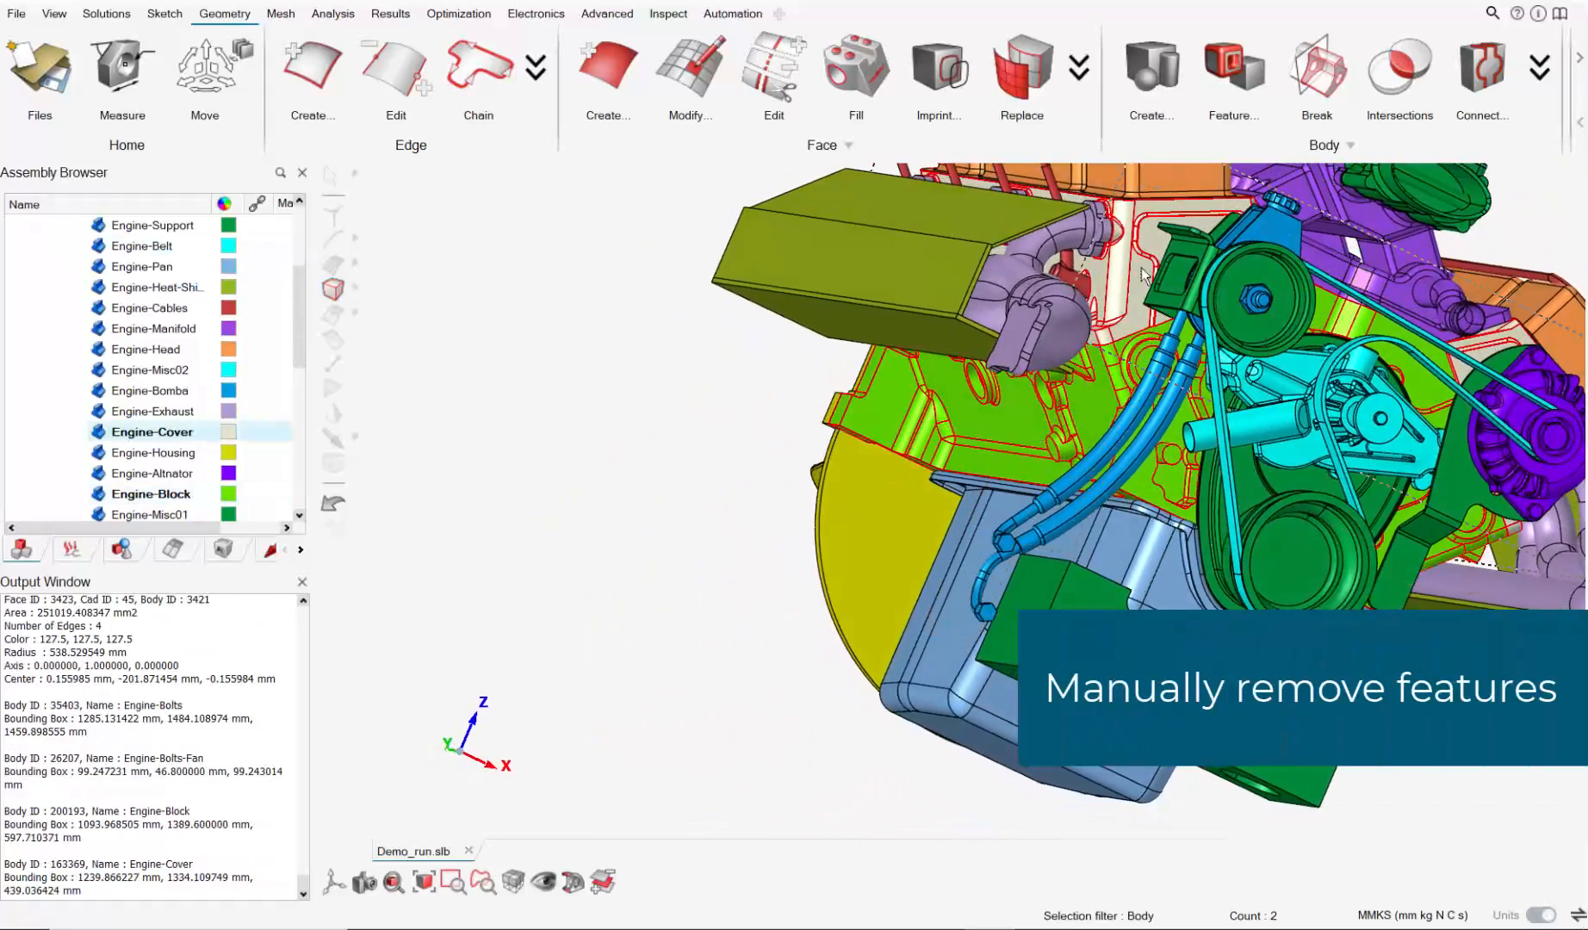
right_click(1144, 274)
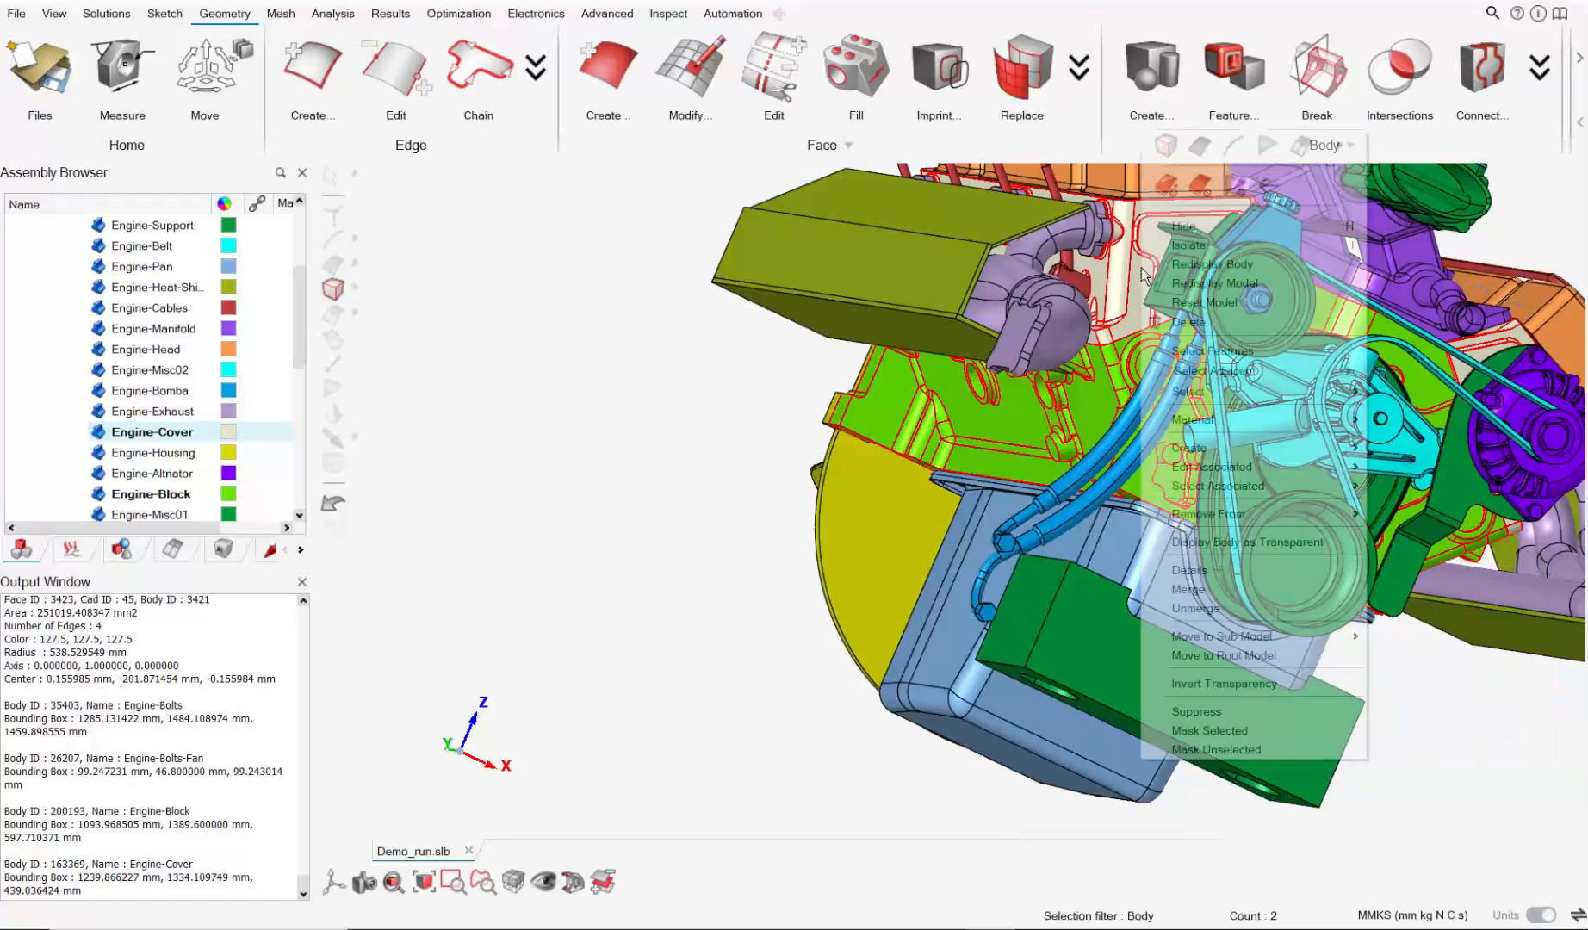
left_click(1216, 246)
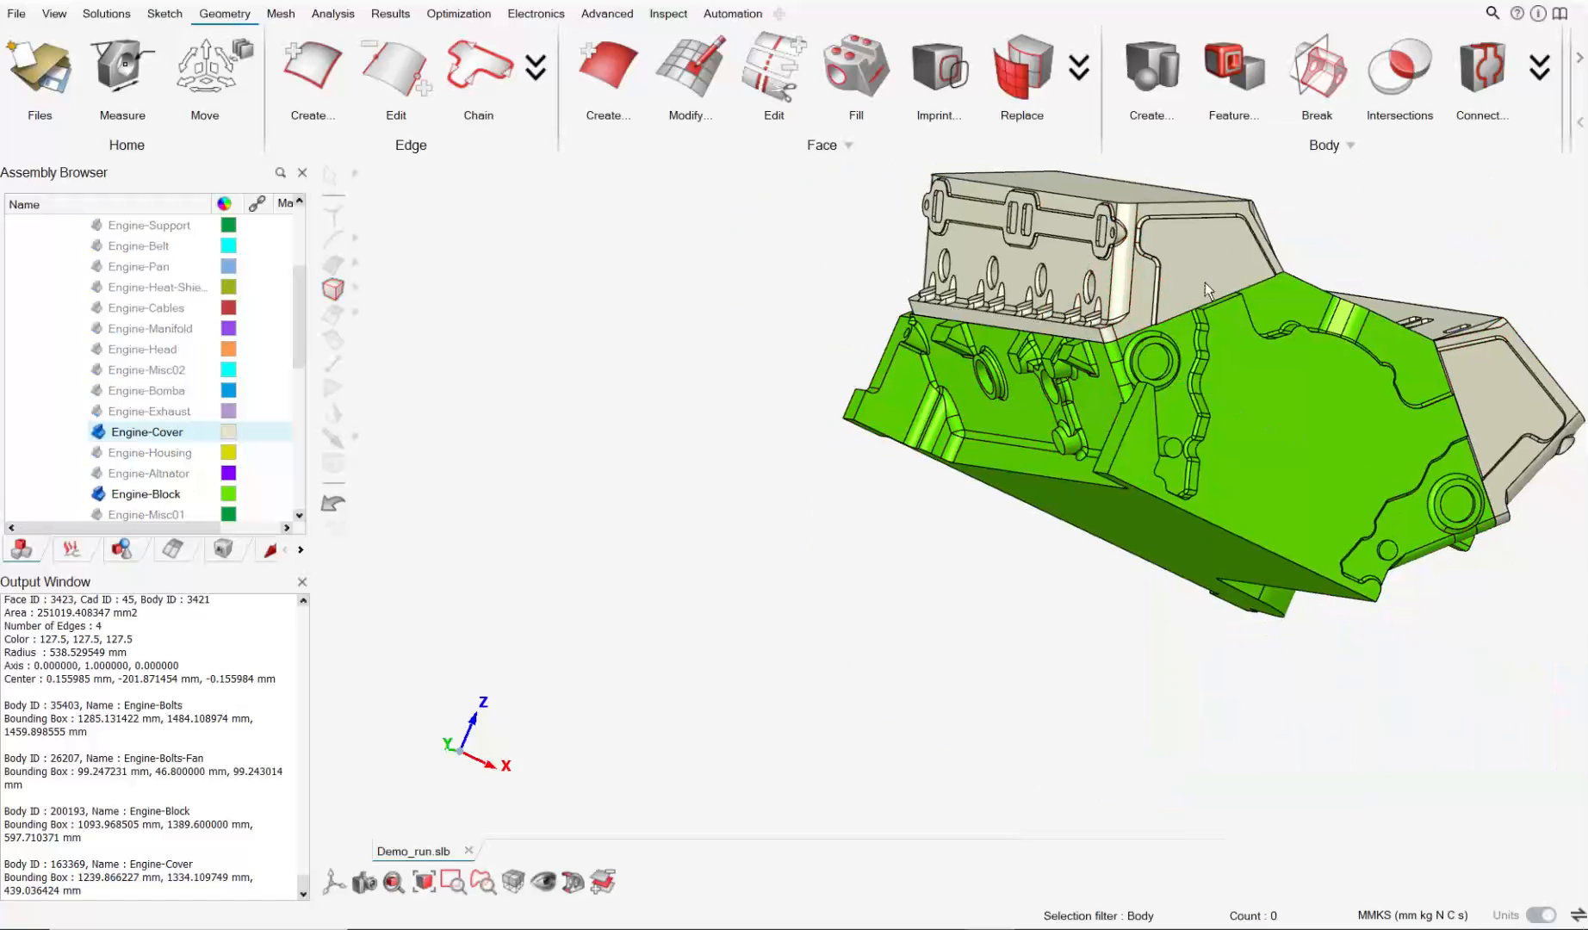
Inspect the round holes and small notches along the side of Engine-Cover and the recesses on Engine-Block.
scroll(704, 329, "up", 5)
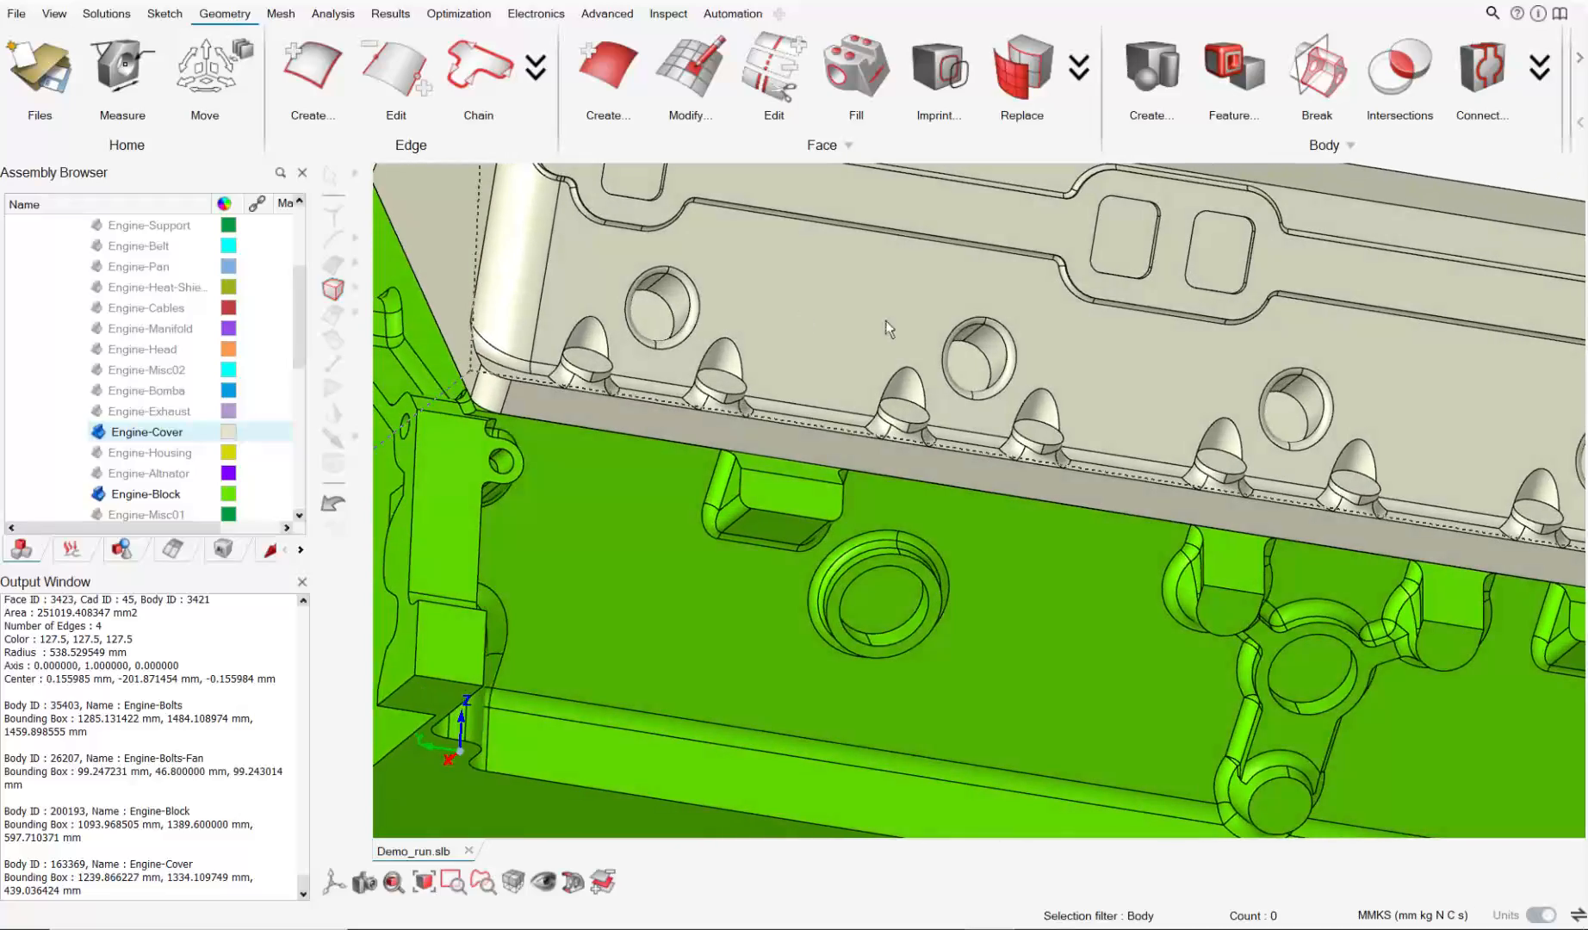
scroll(1253, 380, "down", 3)
middle_click_drag(1250, 375, 977, 385)
middle_click_drag(1035, 475, 968, 478)
left_click(1004, 430)
scroll(1016, 440, "down", 2)
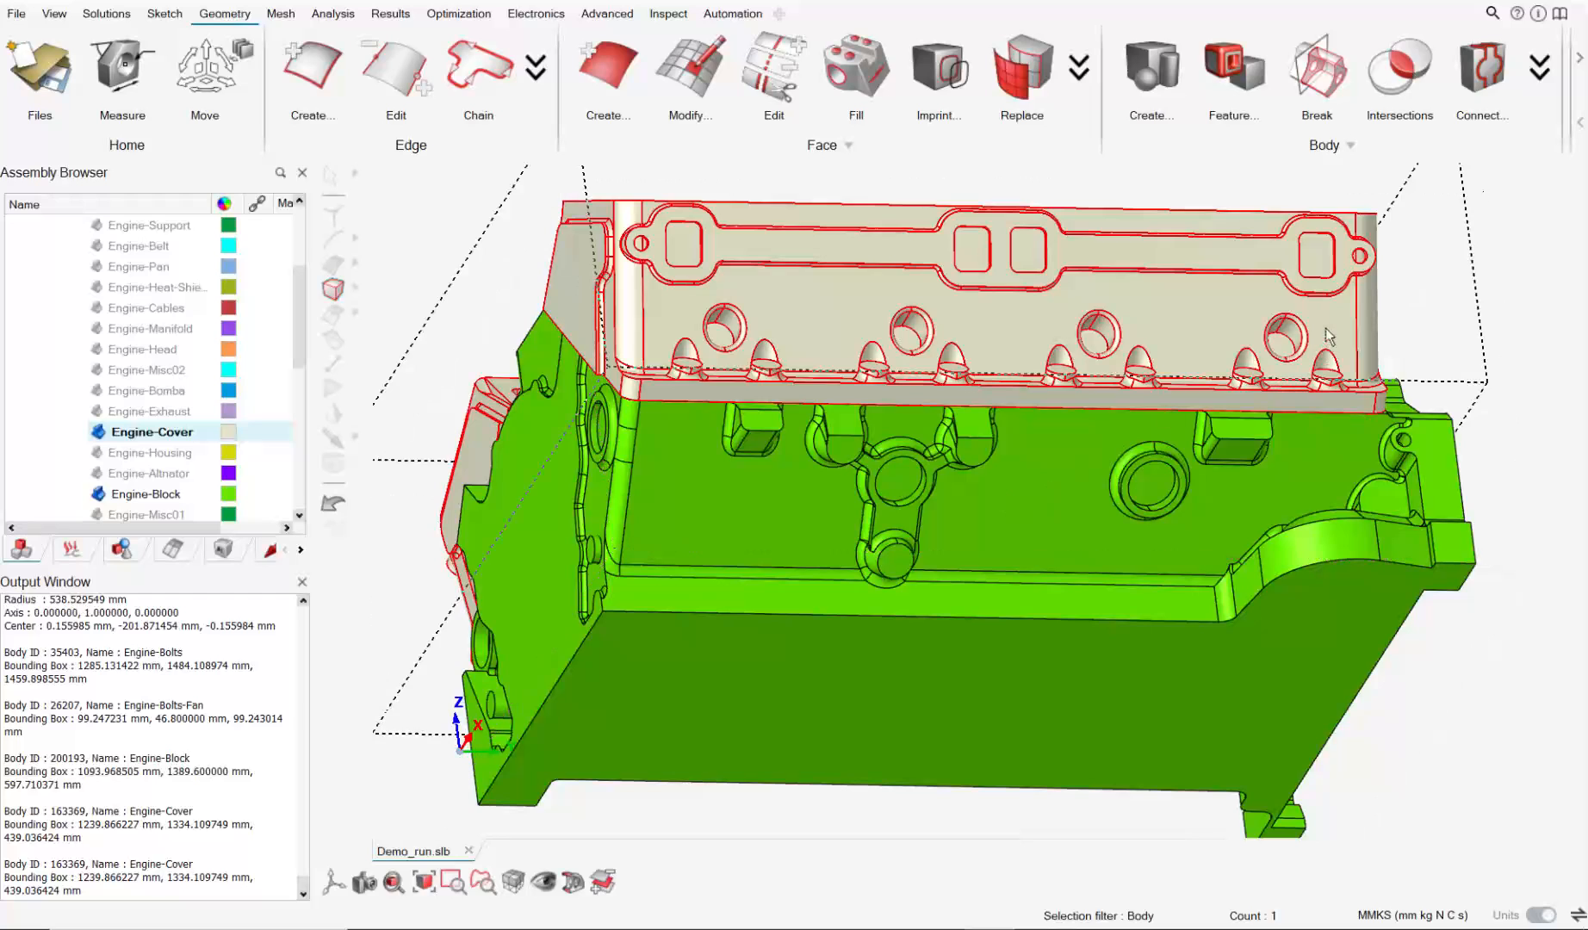
left_click(1471, 299)
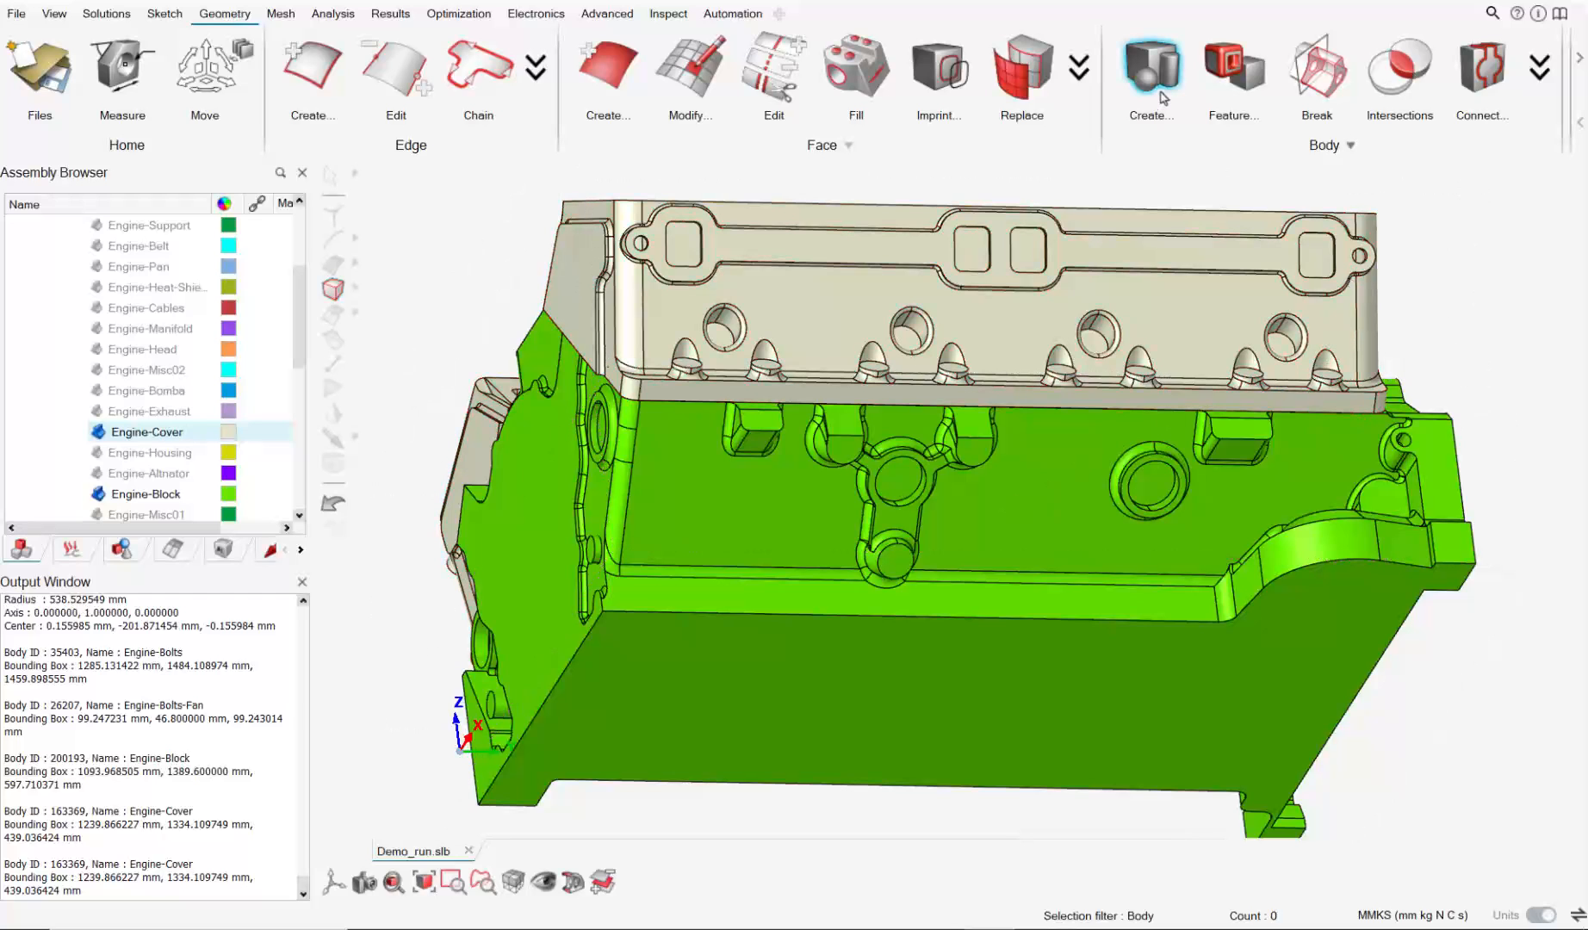
Start Remove Details by faces on the CAD geometry and select the rim fillet and inner faces of one round hole on Engine-Cover's side.
left_click(1234, 76)
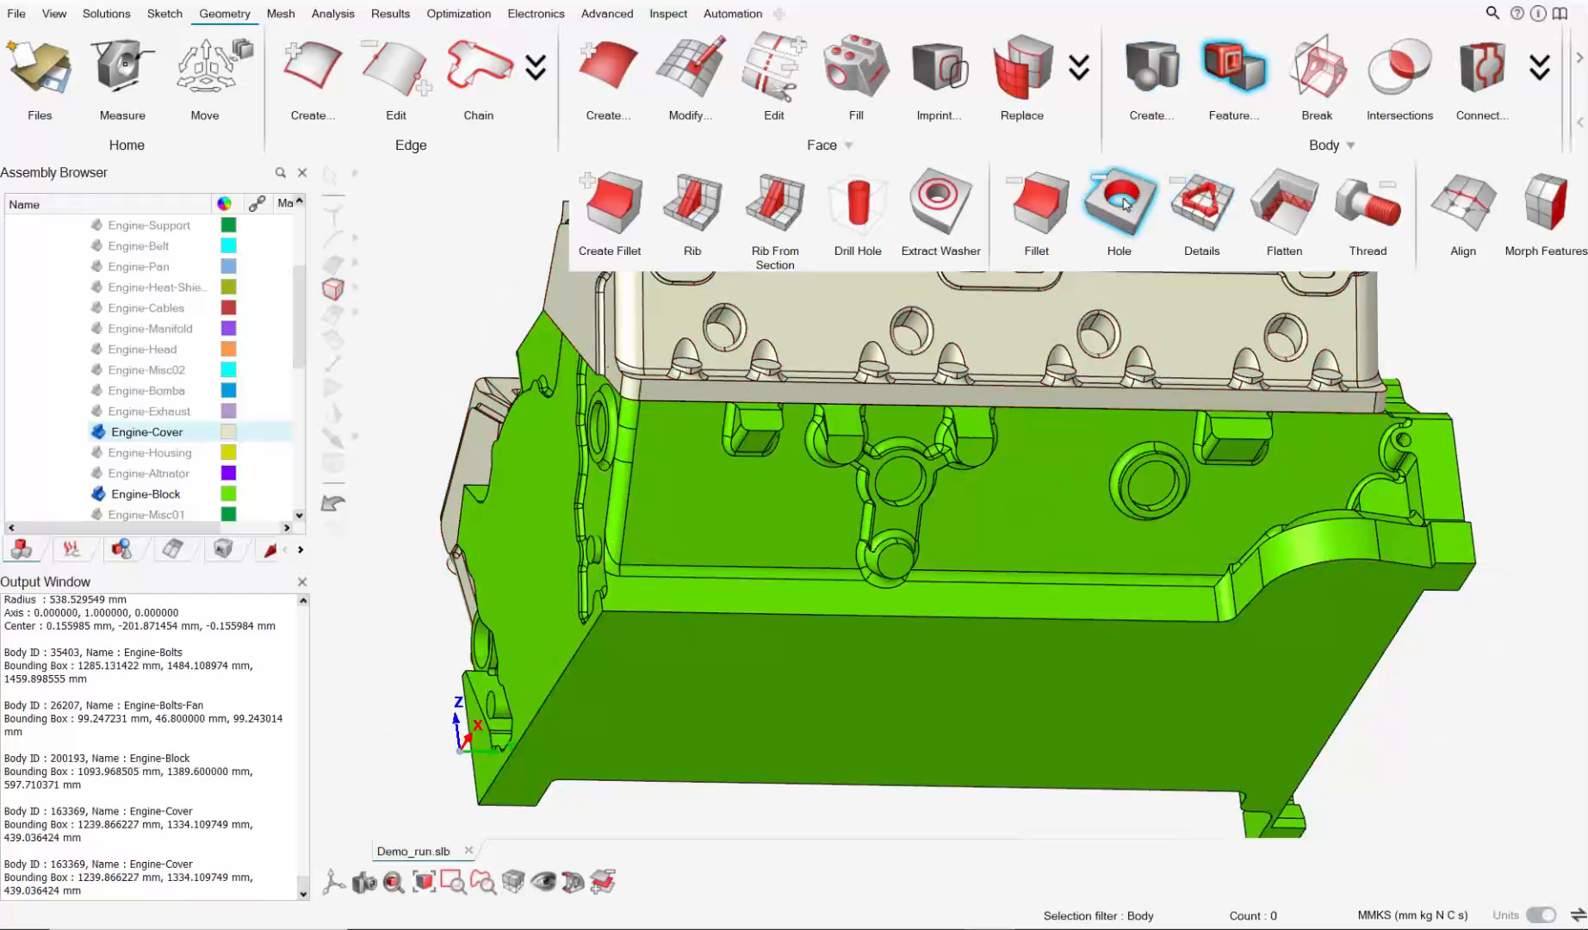
left_click(1207, 206)
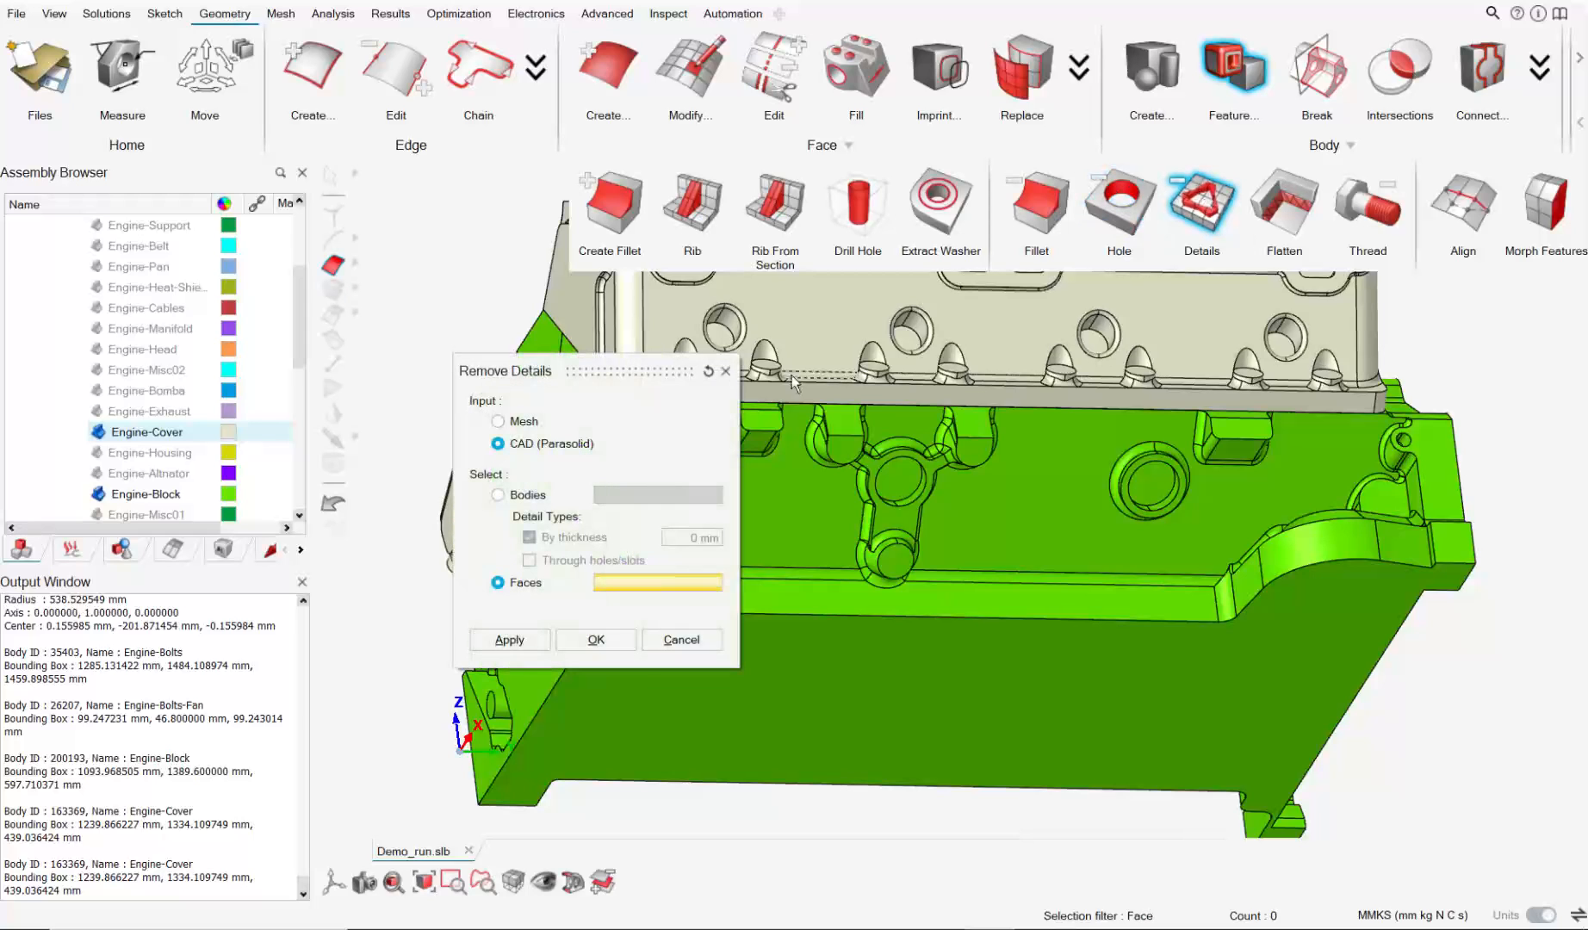
scroll(889, 377, "up", 5)
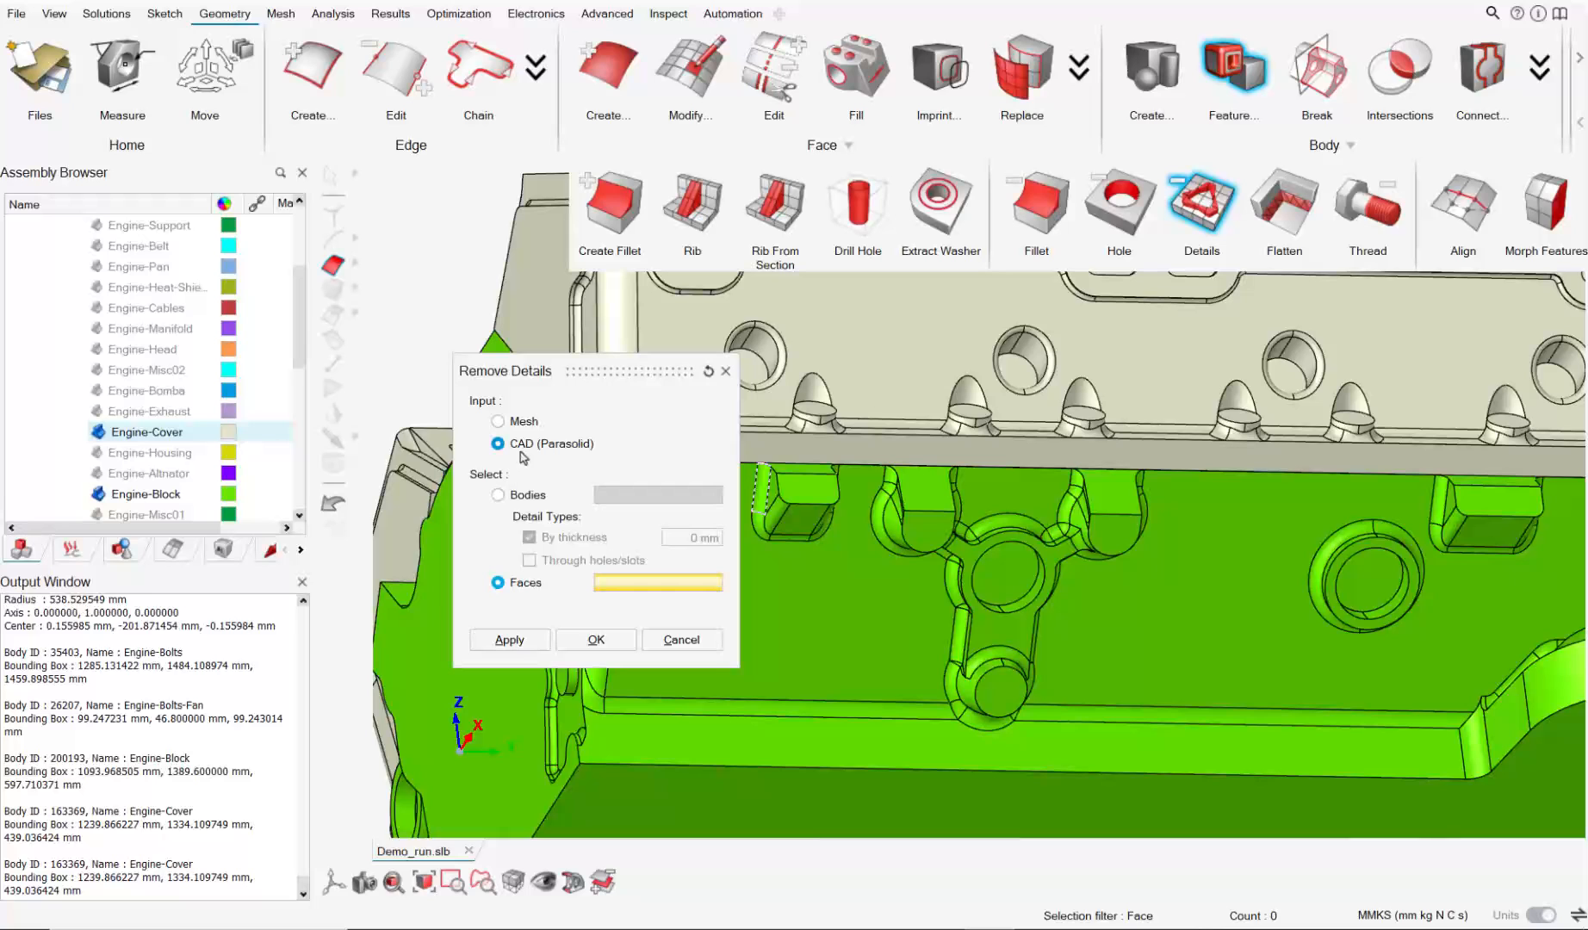
scroll(814, 389, "up", 6)
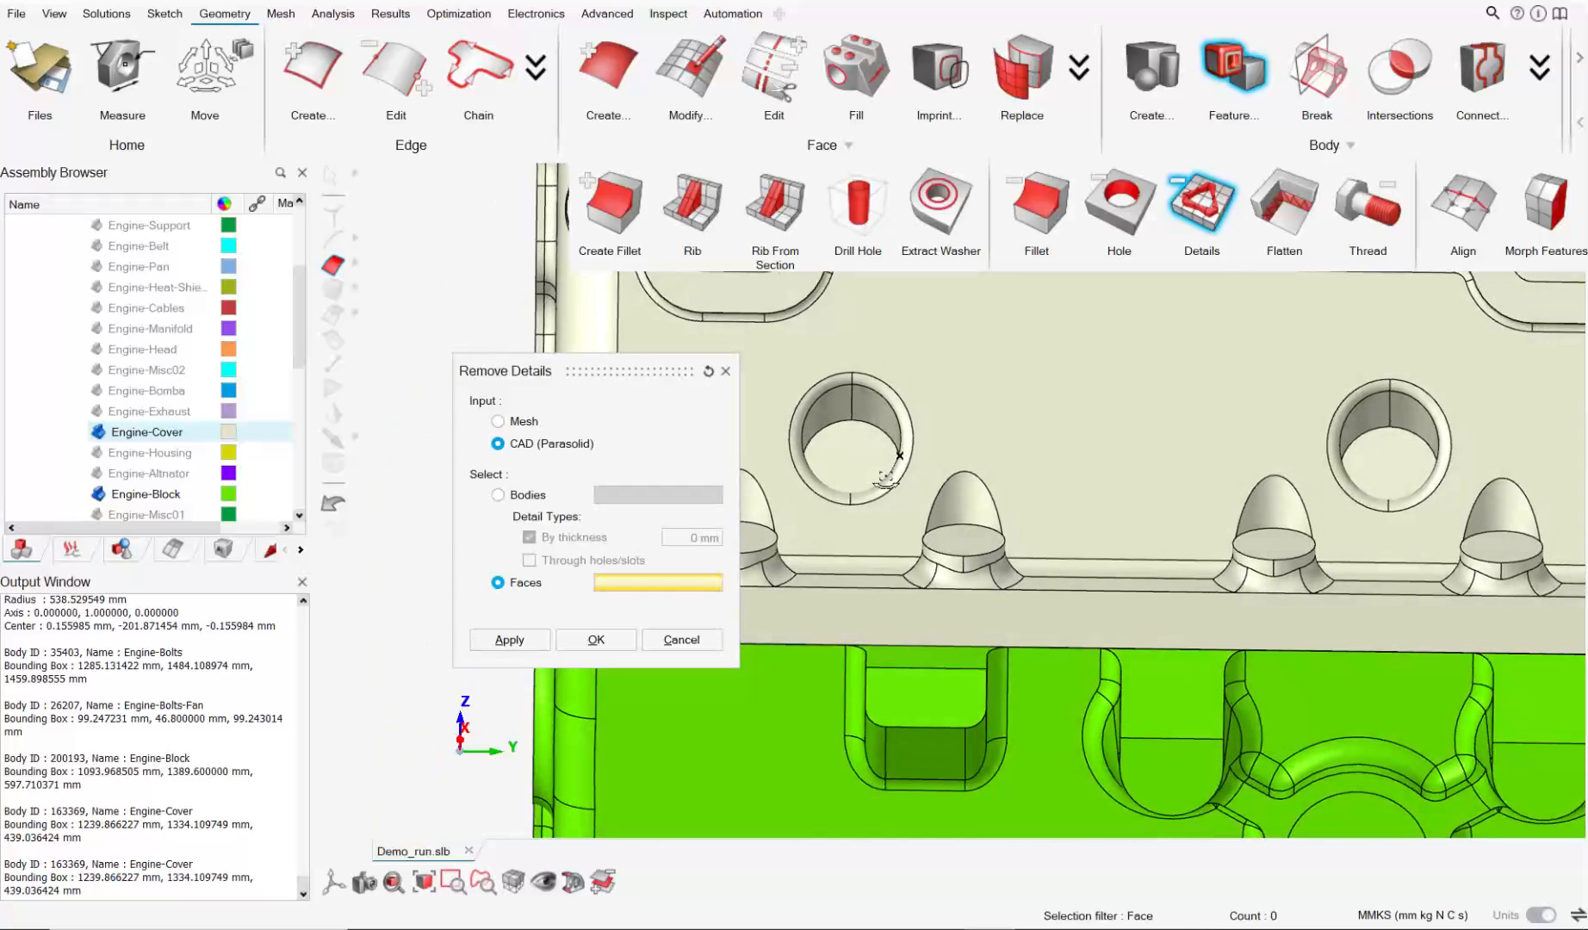
middle_click_drag(886, 474, 864, 377)
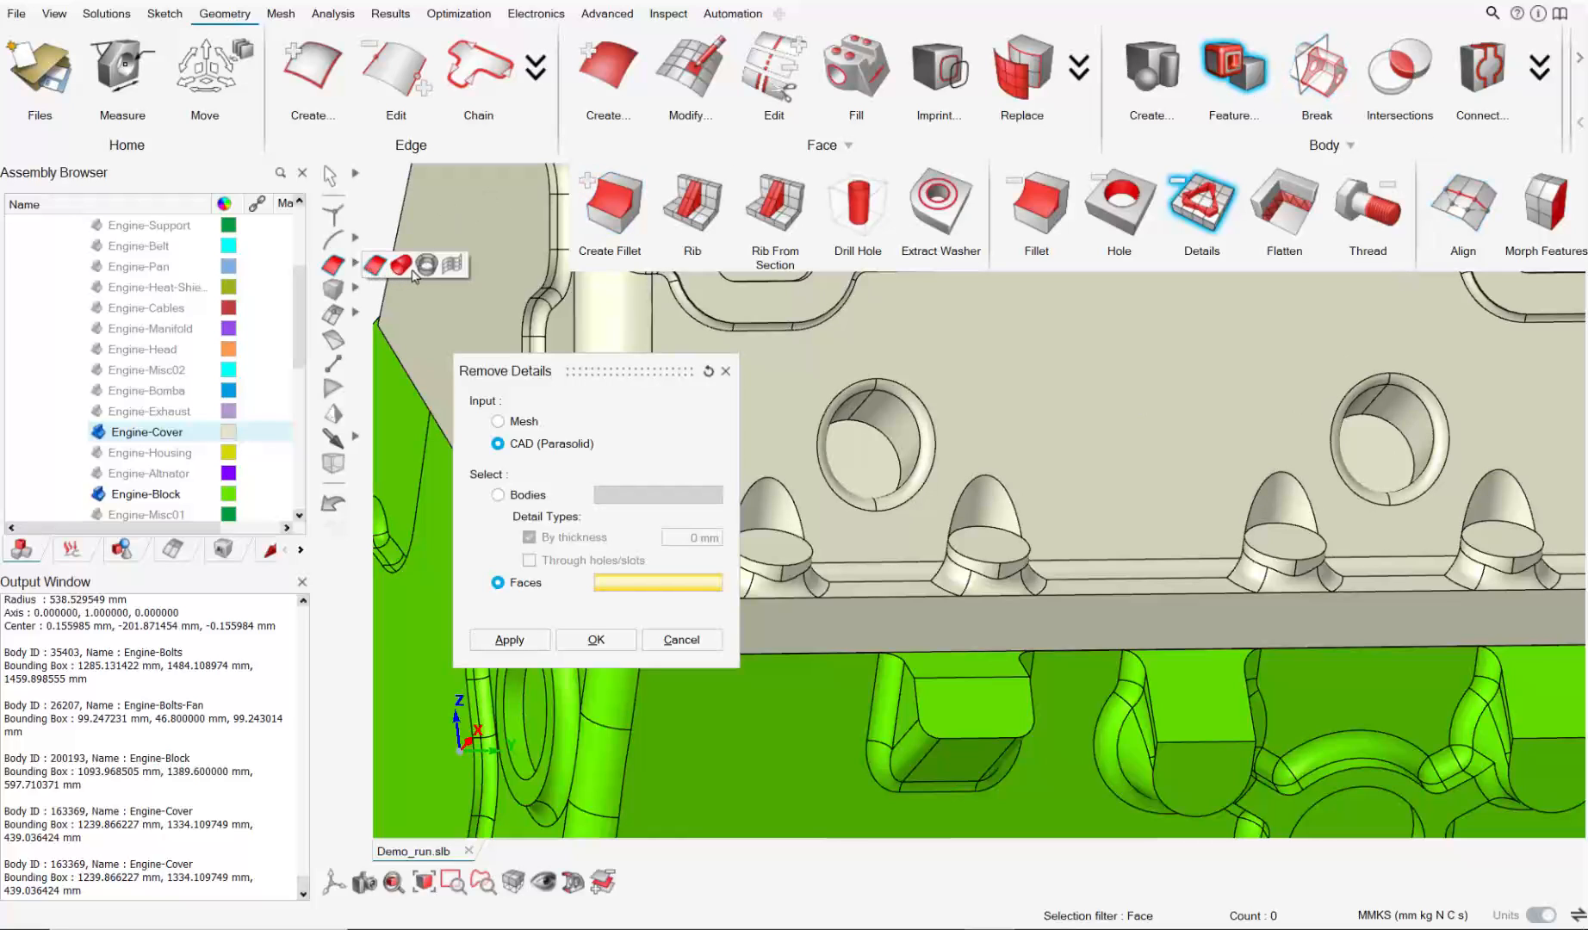
left_click(856, 393)
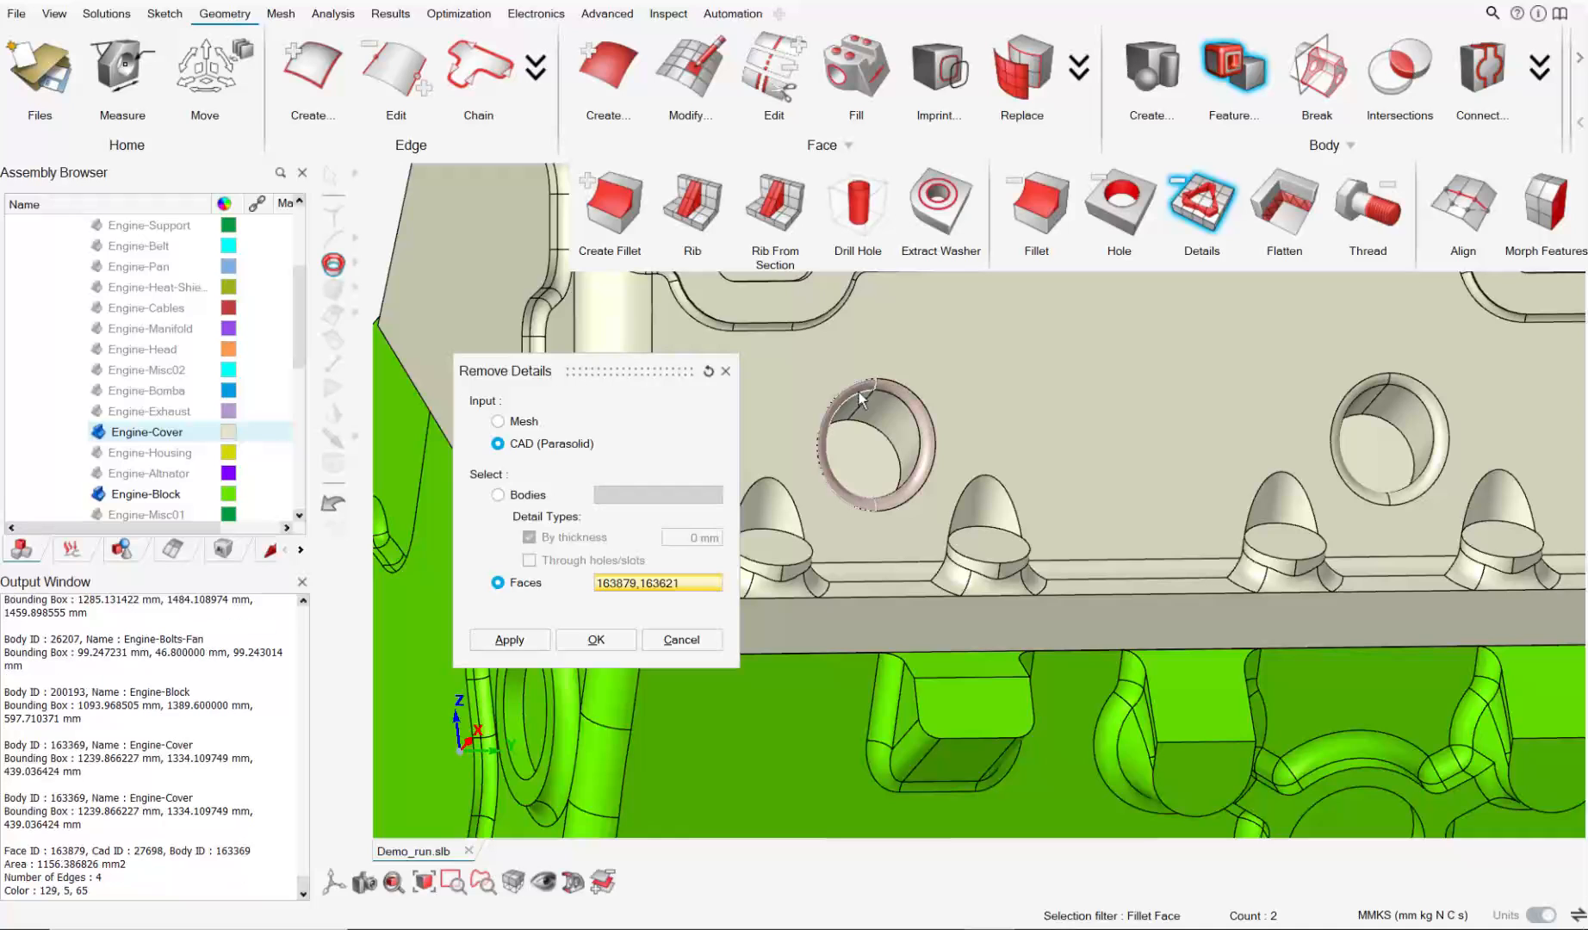
left_click(860, 413)
middle_click_drag(854, 435, 870, 470)
left_click(833, 429)
left_click(830, 419)
Extend the selection to identical faces and remove the row of round holes from Engine-Cover.
right_click(870, 469)
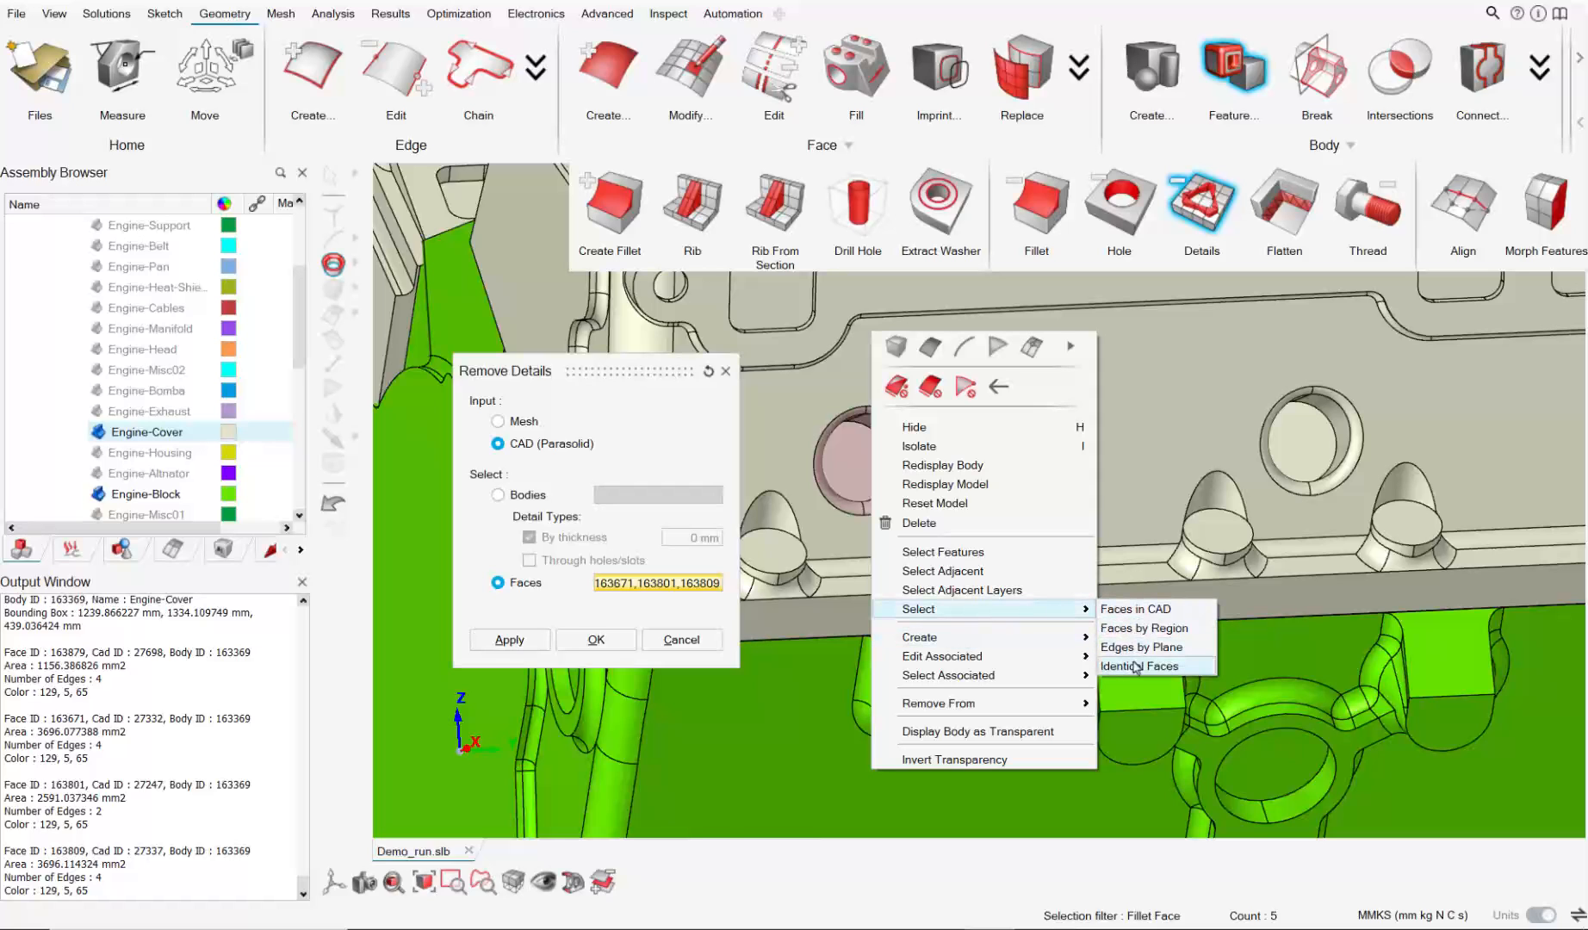
left_click(1136, 667)
scroll(1193, 500, "down", 3)
right_click_drag(1270, 461, 1014, 470)
scroll(1111, 474, "down", 2)
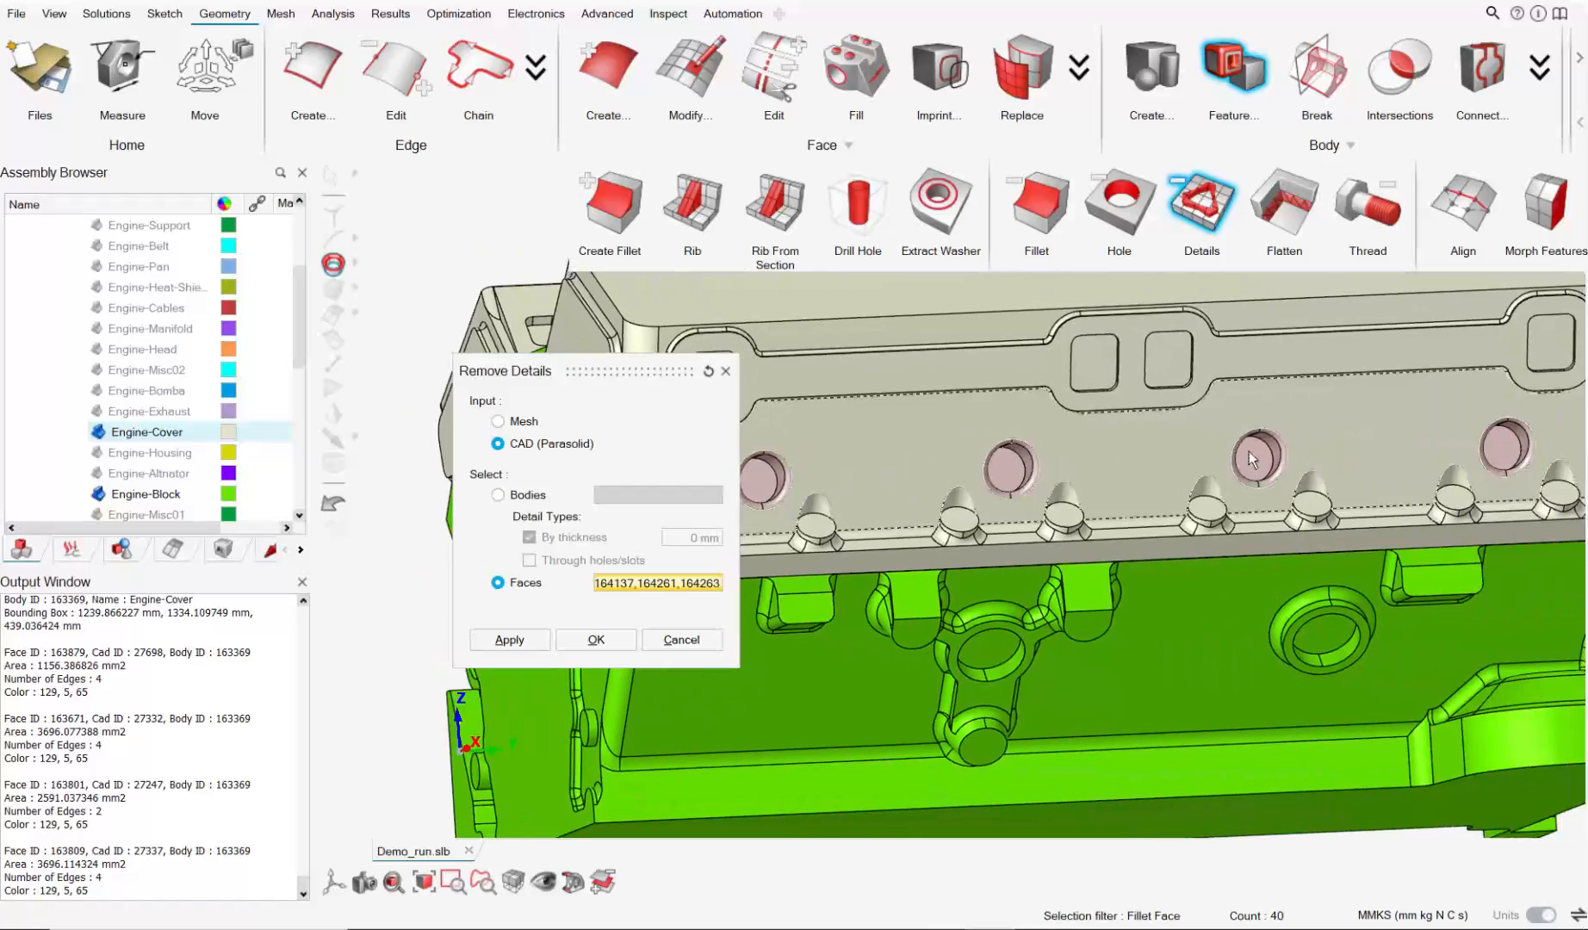
scroll(1251, 460, "down", 2)
right_click_drag(1335, 465, 1285, 466)
mouse_move(1186, 488)
middle_mouse_down()
mouse_move(1446, 516)
mouse_move(1154, 496)
middle_mouse_up()
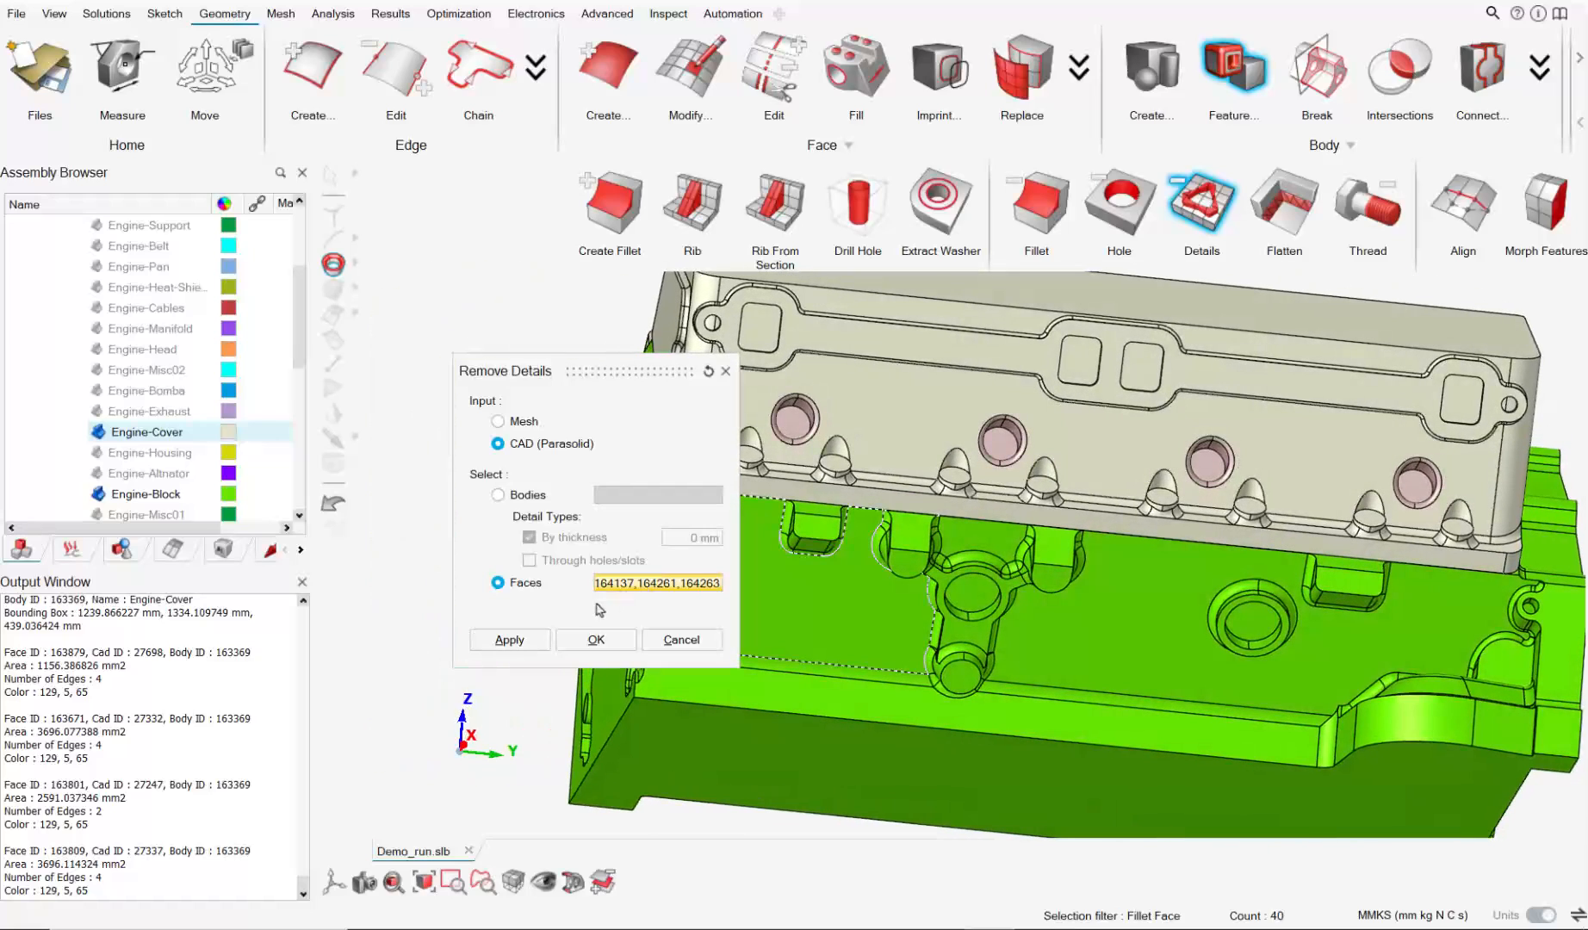
left_click(510, 638)
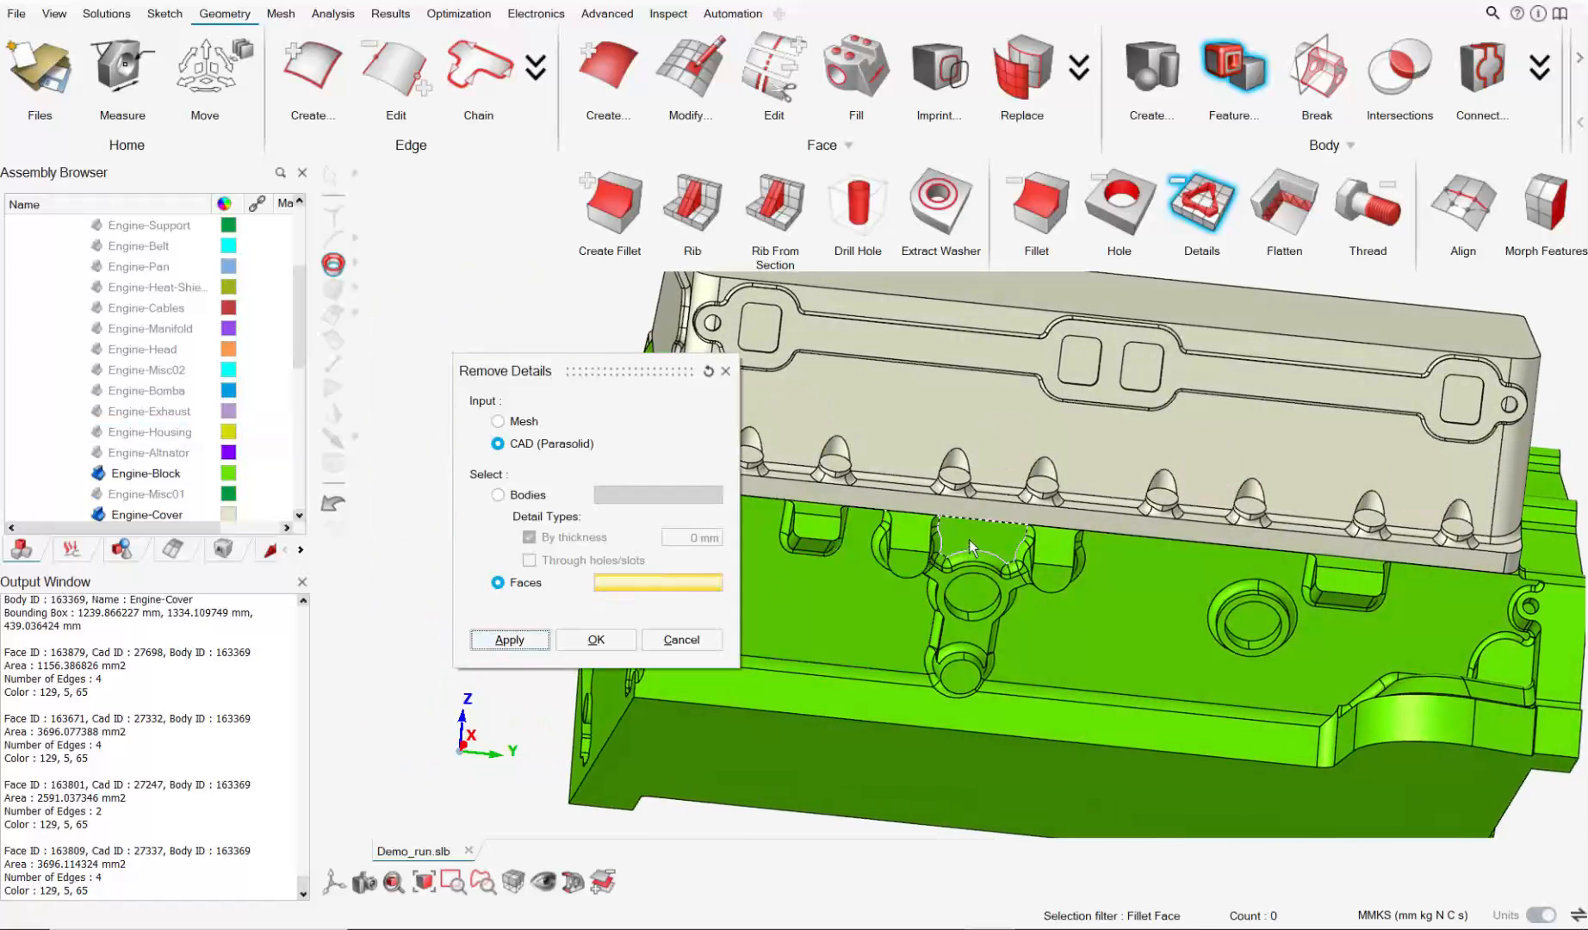
Select the floor and cylindrical wall faces of the round recess in the branched boss on Engine-Block's side.
scroll(832, 628, "up", 3)
middle_click_drag(1008, 598, 1145, 587)
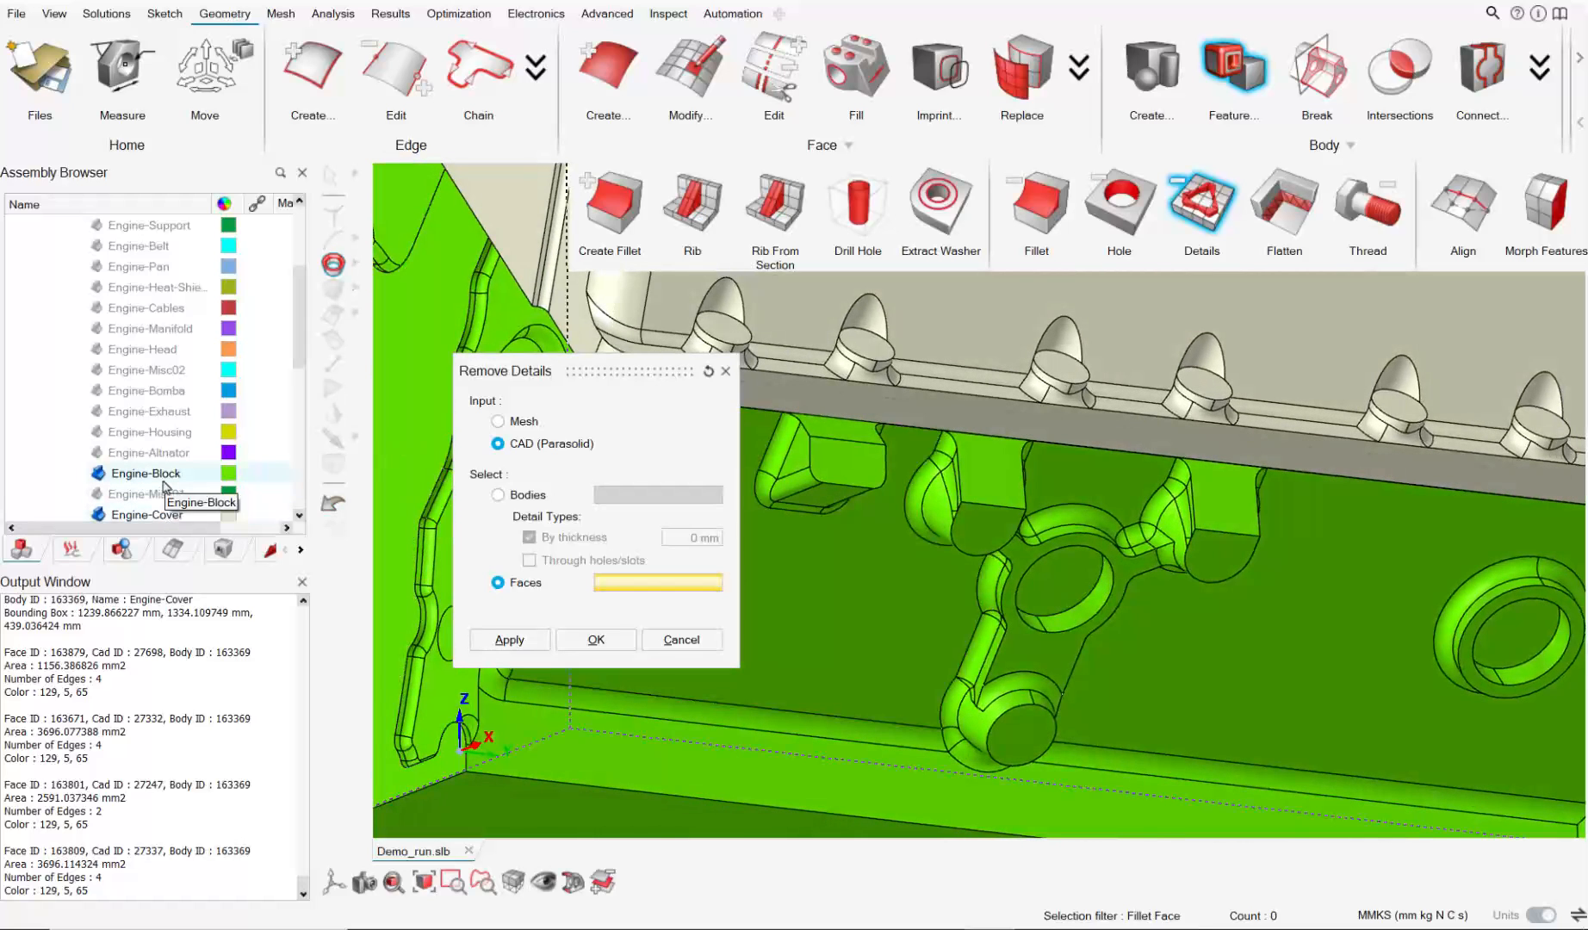
scroll(994, 582, "up", 5)
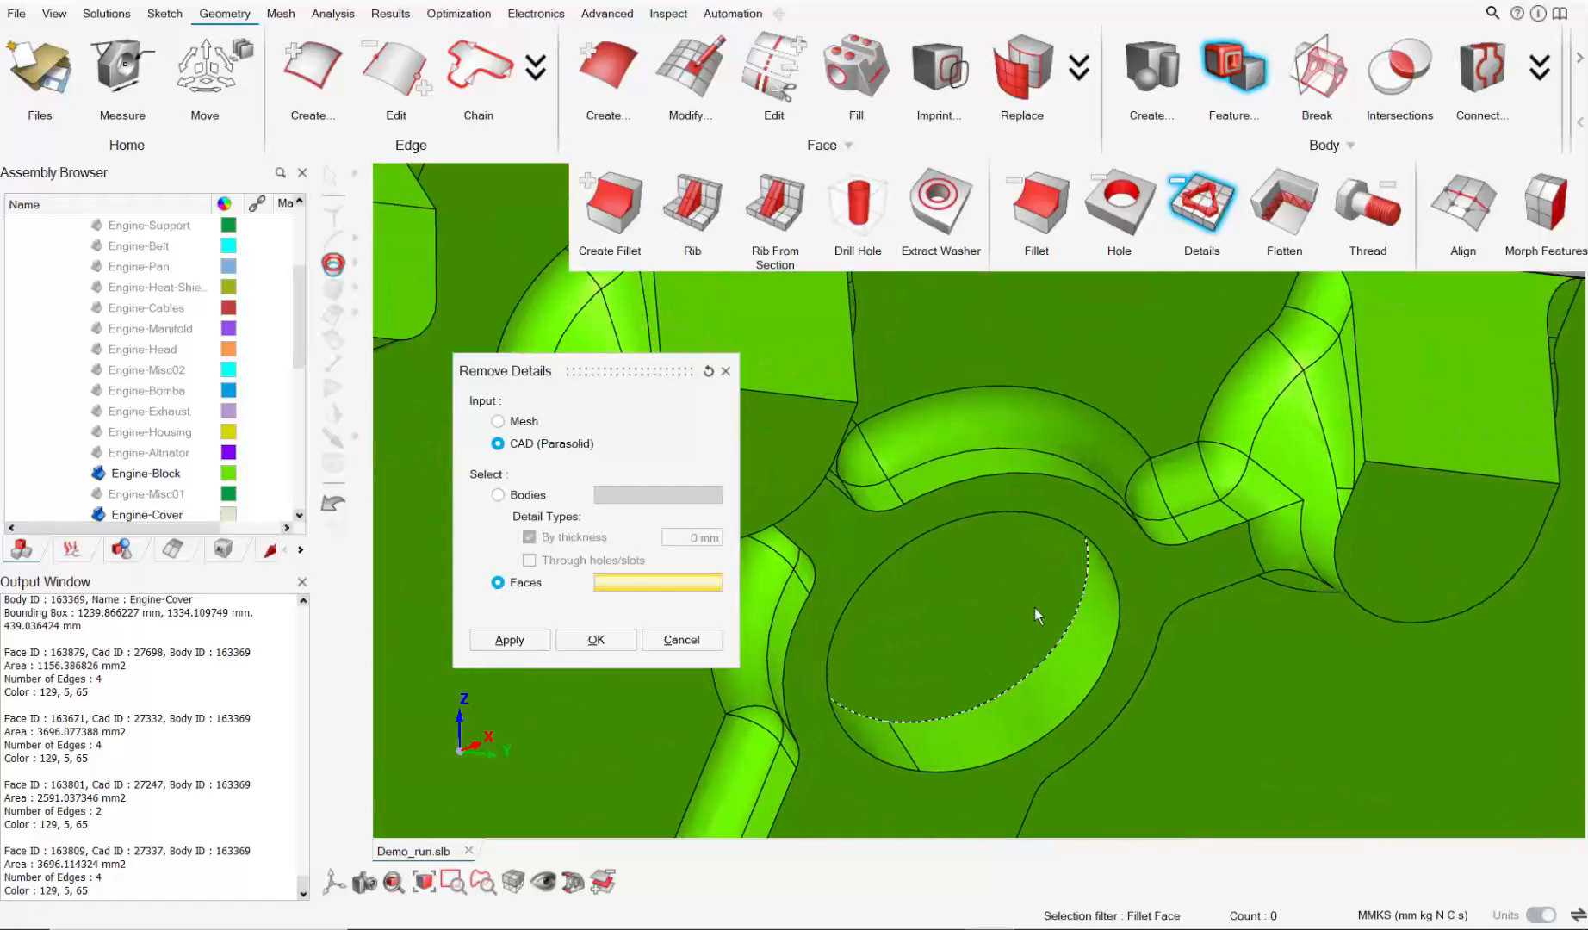
left_click(1085, 629)
left_click(973, 648)
left_click(889, 740)
Add the floor and wall faces of the separate ring-shaped boss's round recess on Engine-Block's side to the selection.
scroll(939, 661, "down", 4)
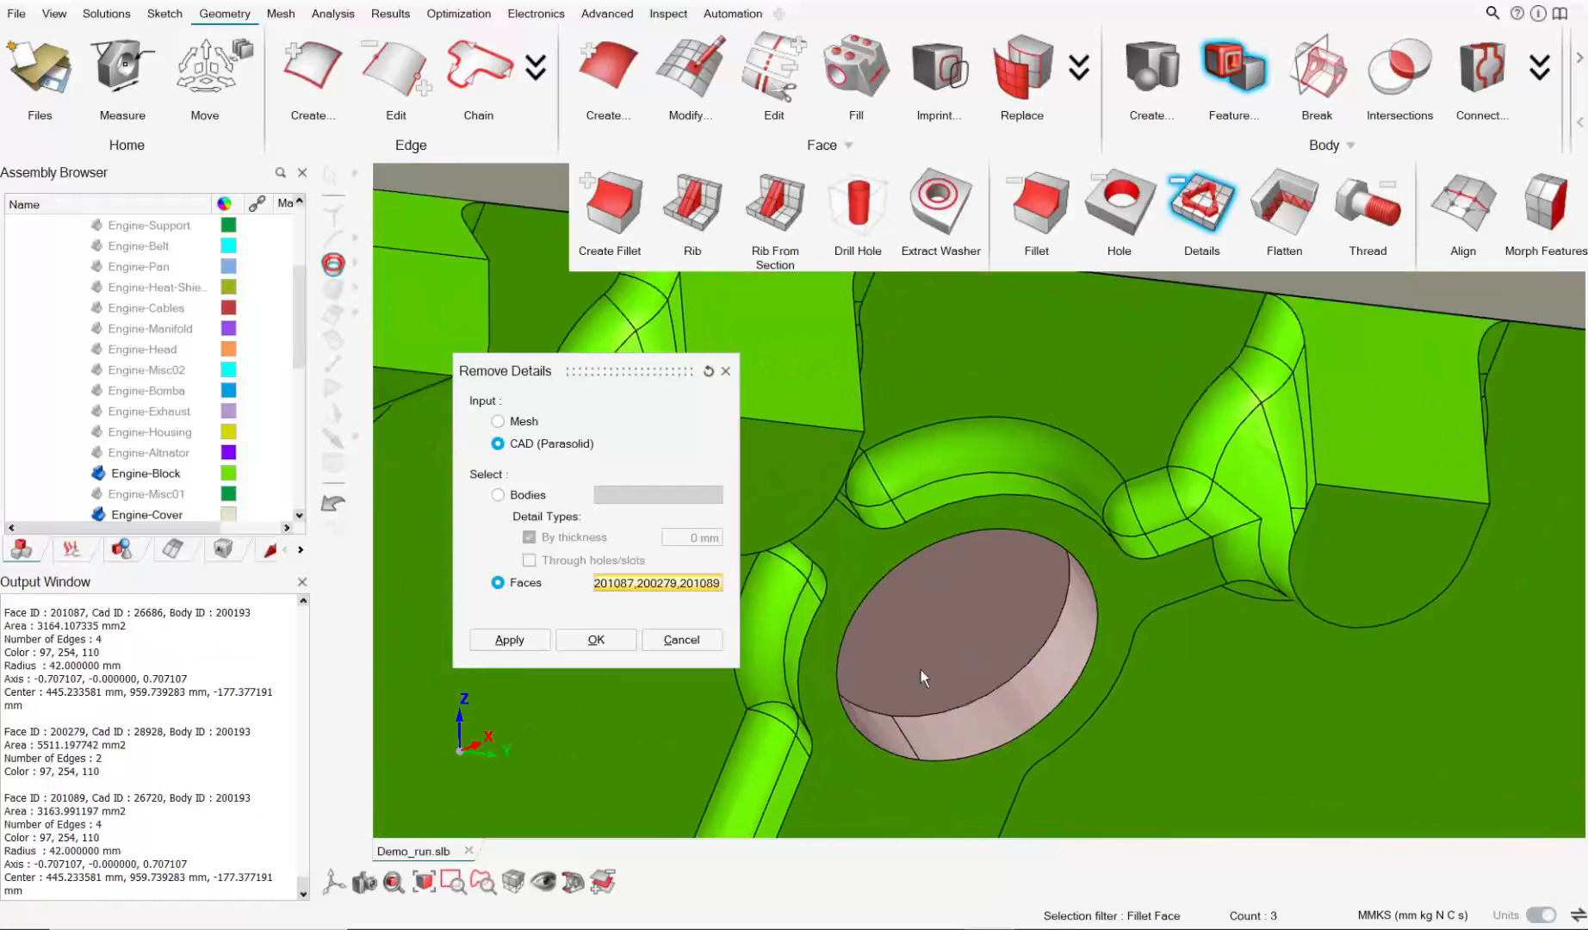
scroll(963, 647, "down", 2)
right_click_drag(1152, 628, 978, 482)
scroll(979, 481, "down", 1)
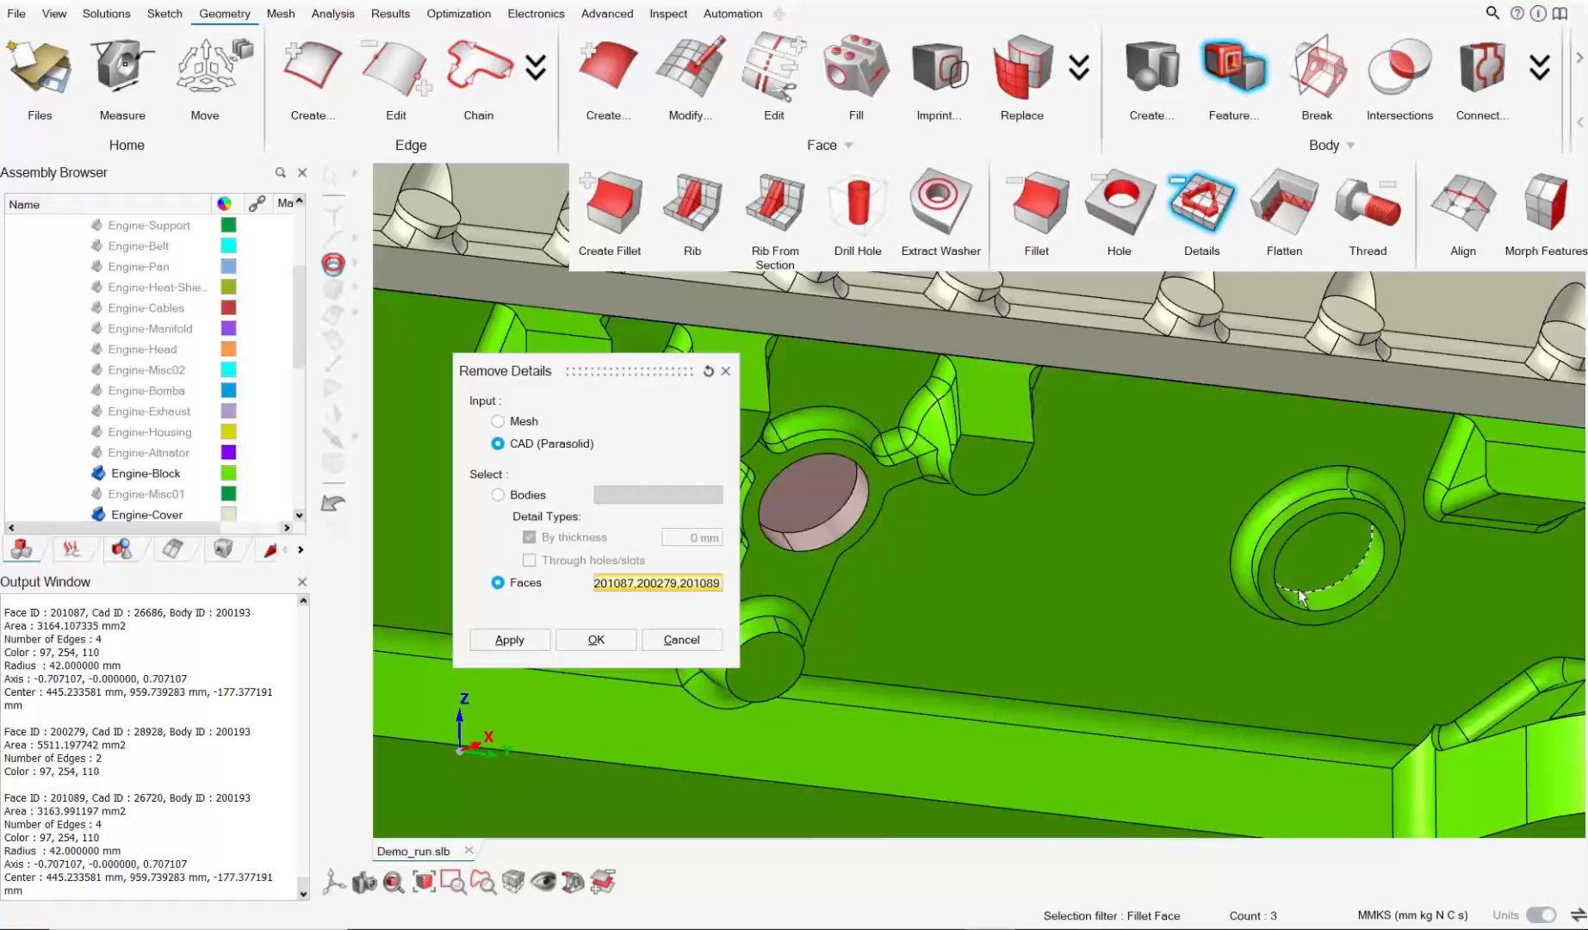
left_click(1332, 558)
left_click(1334, 597)
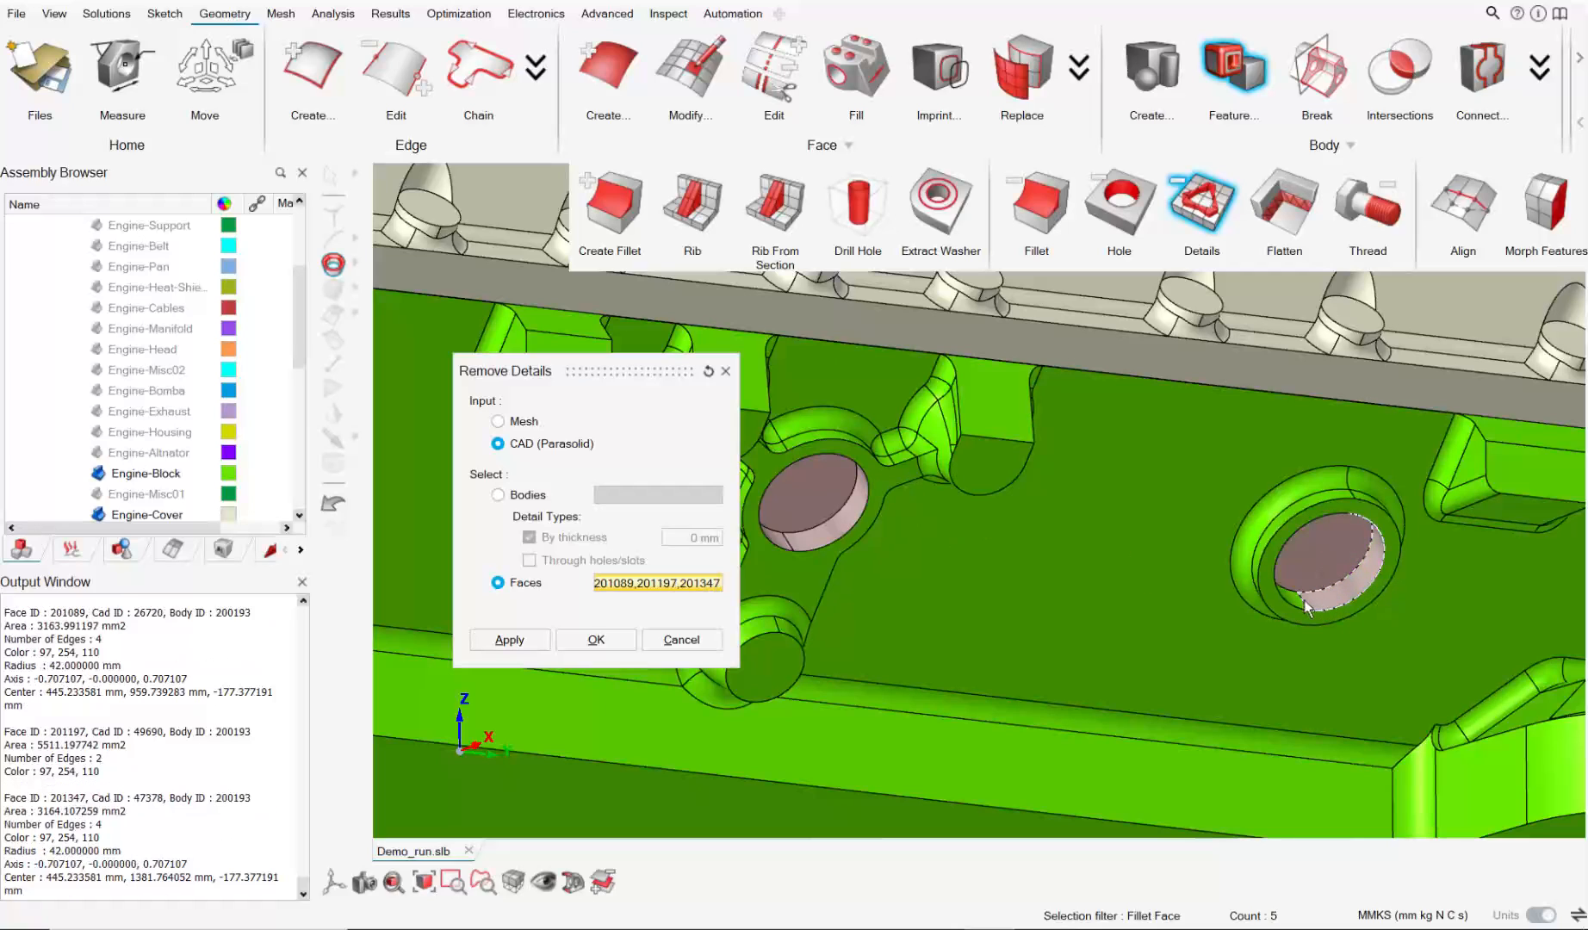
left_click(1299, 600)
right_click(1299, 600)
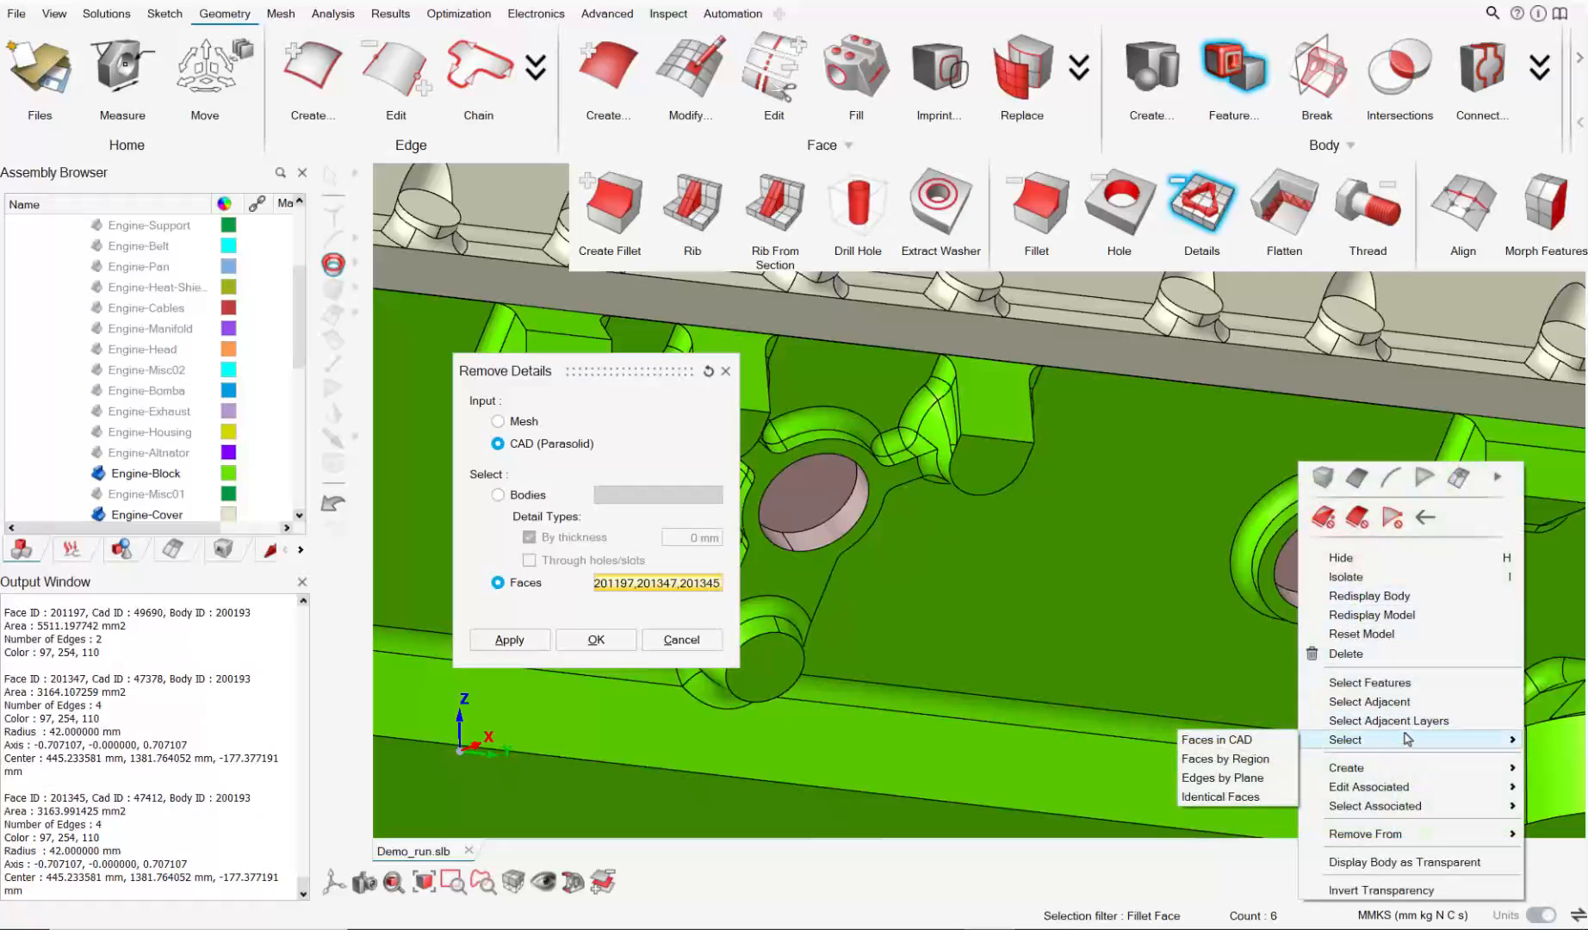
left_click(1254, 785)
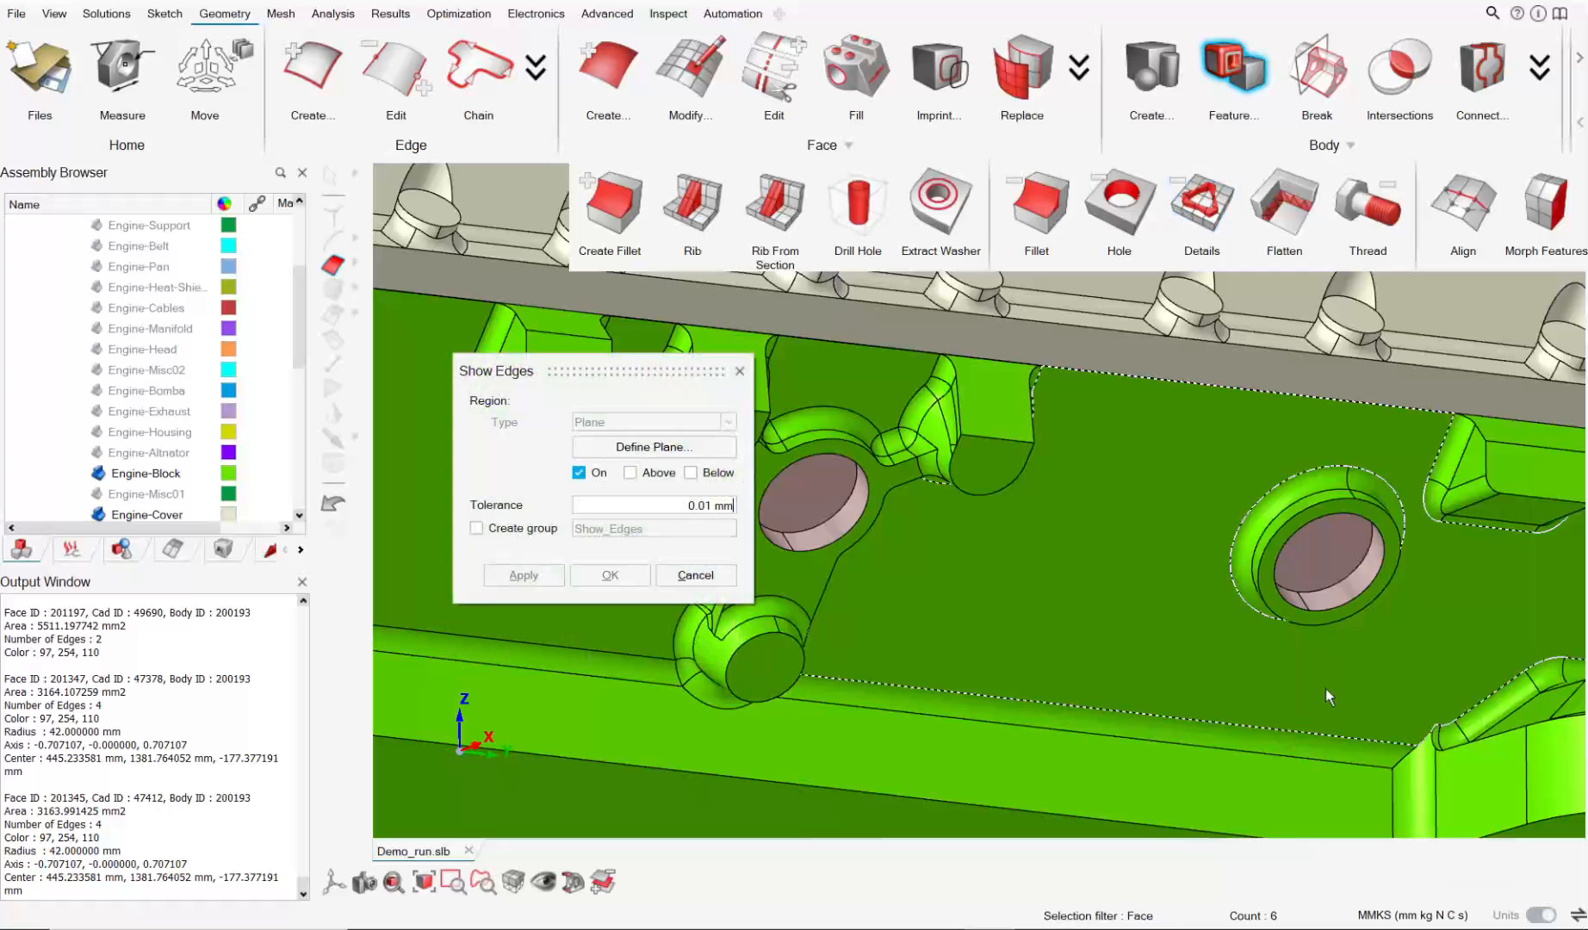
key("Escape")
right_click(1275, 546)
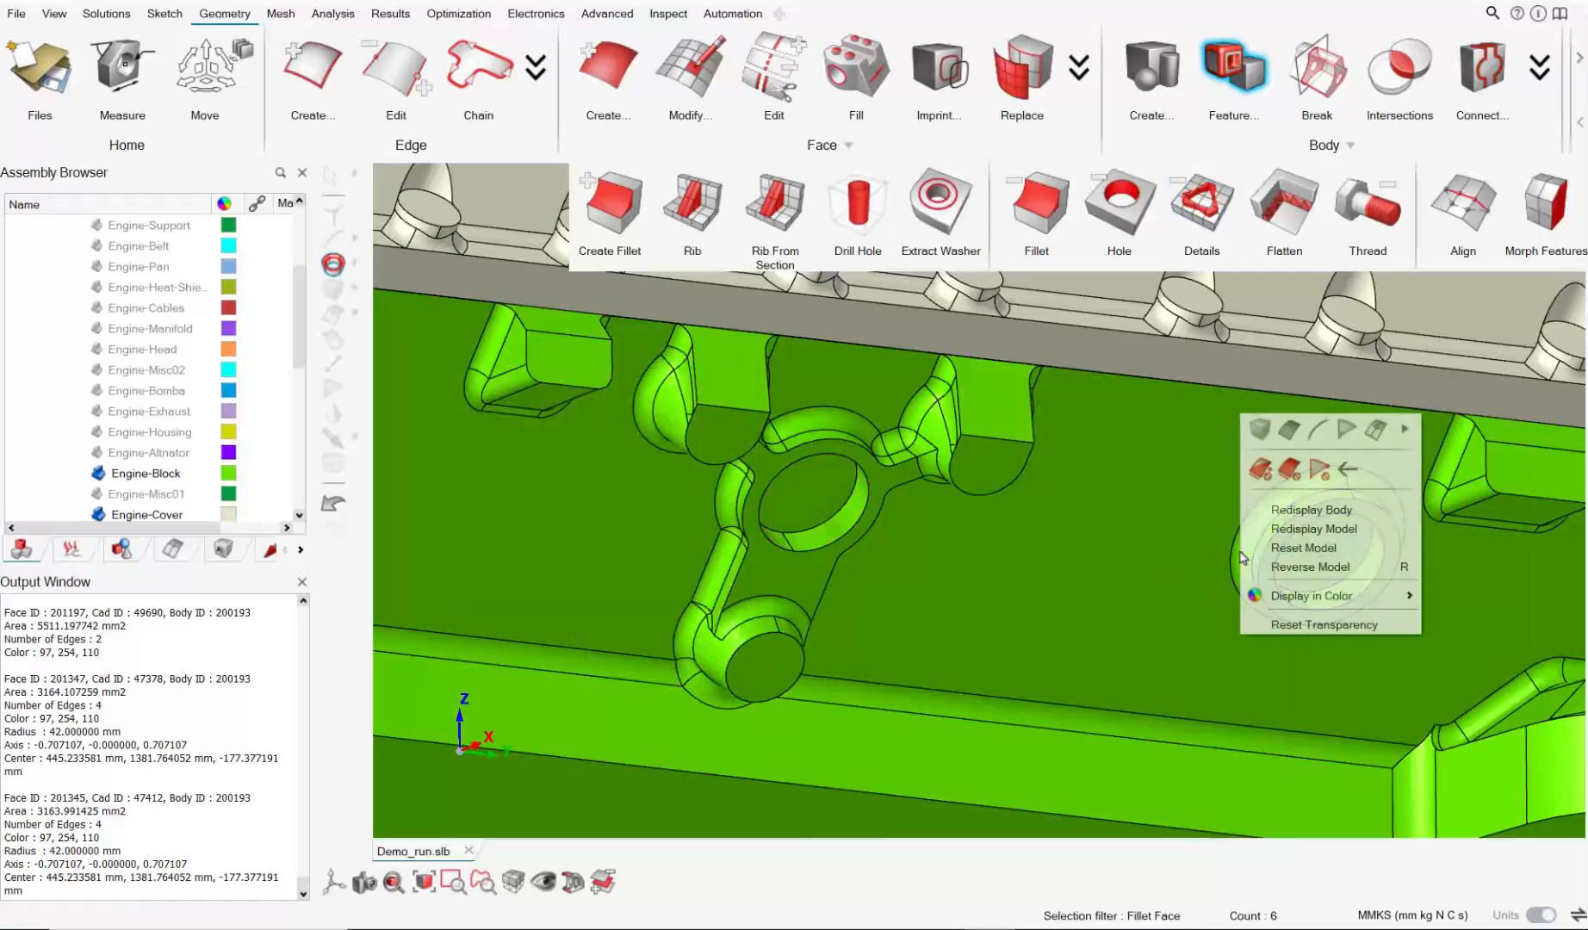
left_click(1350, 469)
Extend the selection to all faces identical to those of the two selected round recesses.
right_click(1340, 542)
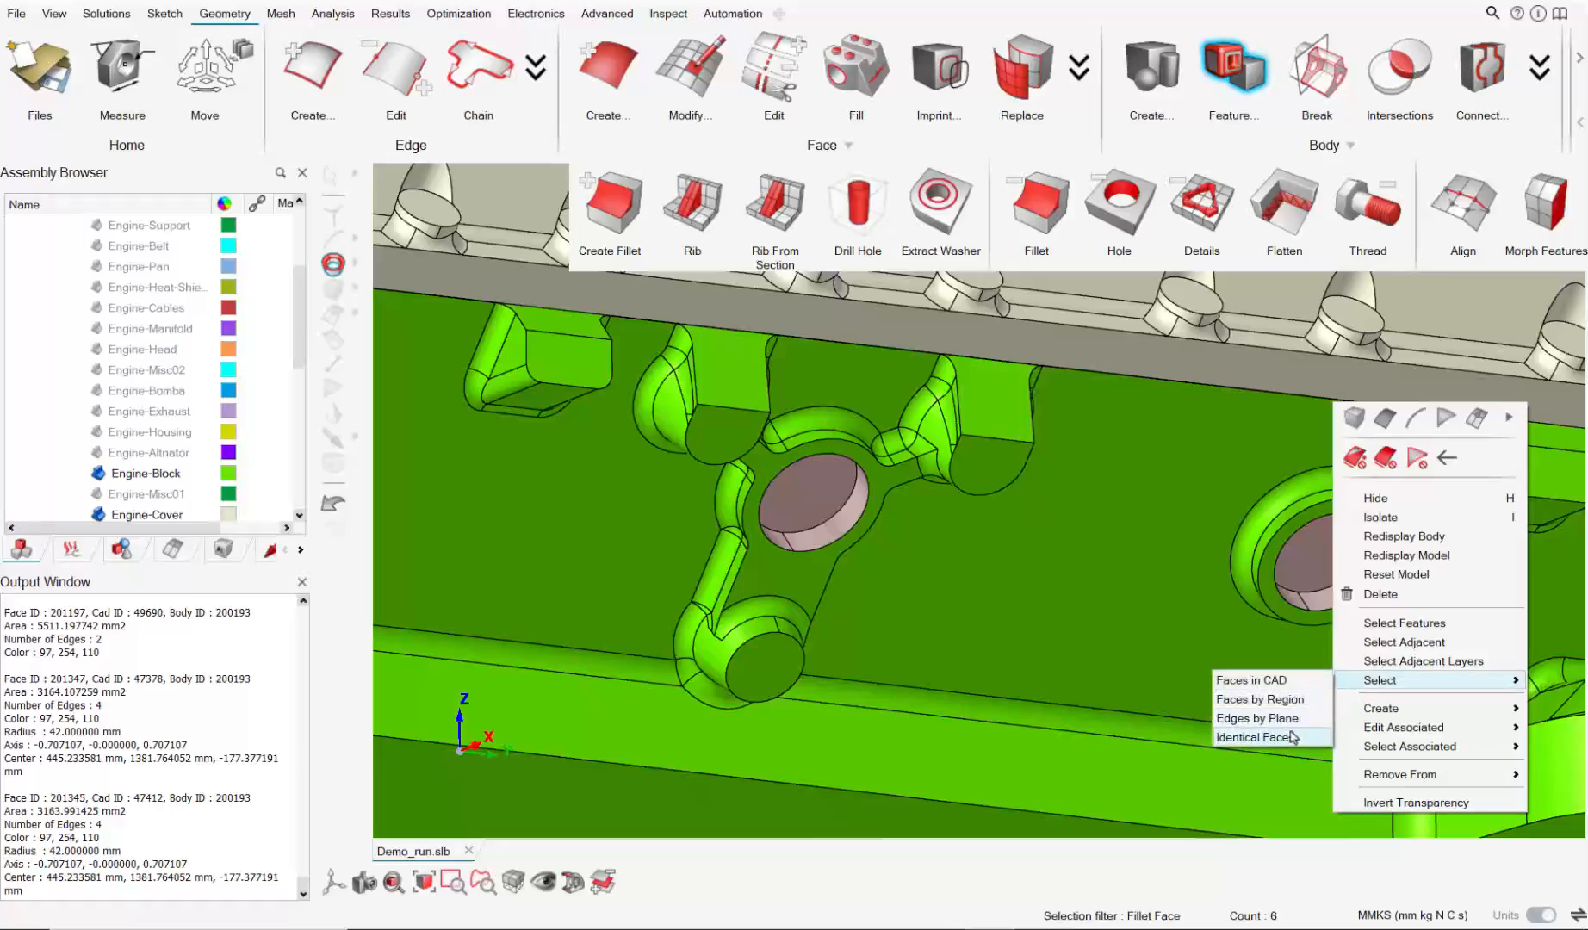
left_click(1292, 737)
scroll(1179, 536, "down", 5)
Add the floor and both wall faces of the round recess on Engine-Block's end face near the cover to the selection.
middle_click_drag(1178, 537, 1318, 526)
scroll(1272, 323, "up", 4)
right_click_drag(1272, 323, 1046, 526)
scroll(1046, 526, "up", 3)
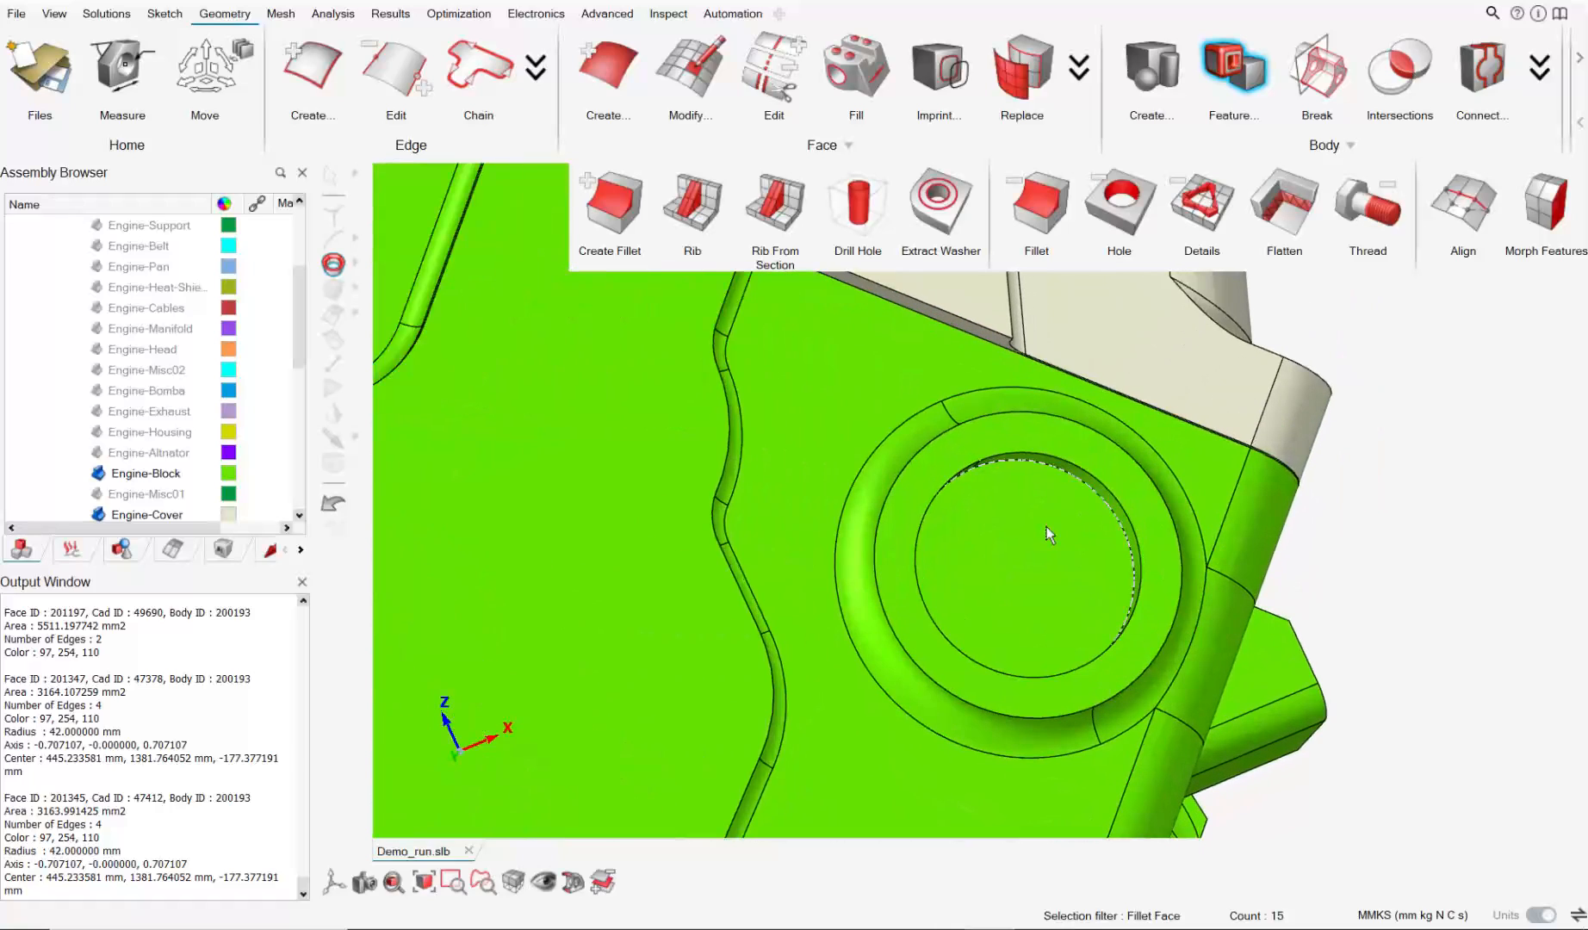
left_click(1049, 533)
left_click(1073, 473)
middle_click_drag(1073, 475, 1004, 477)
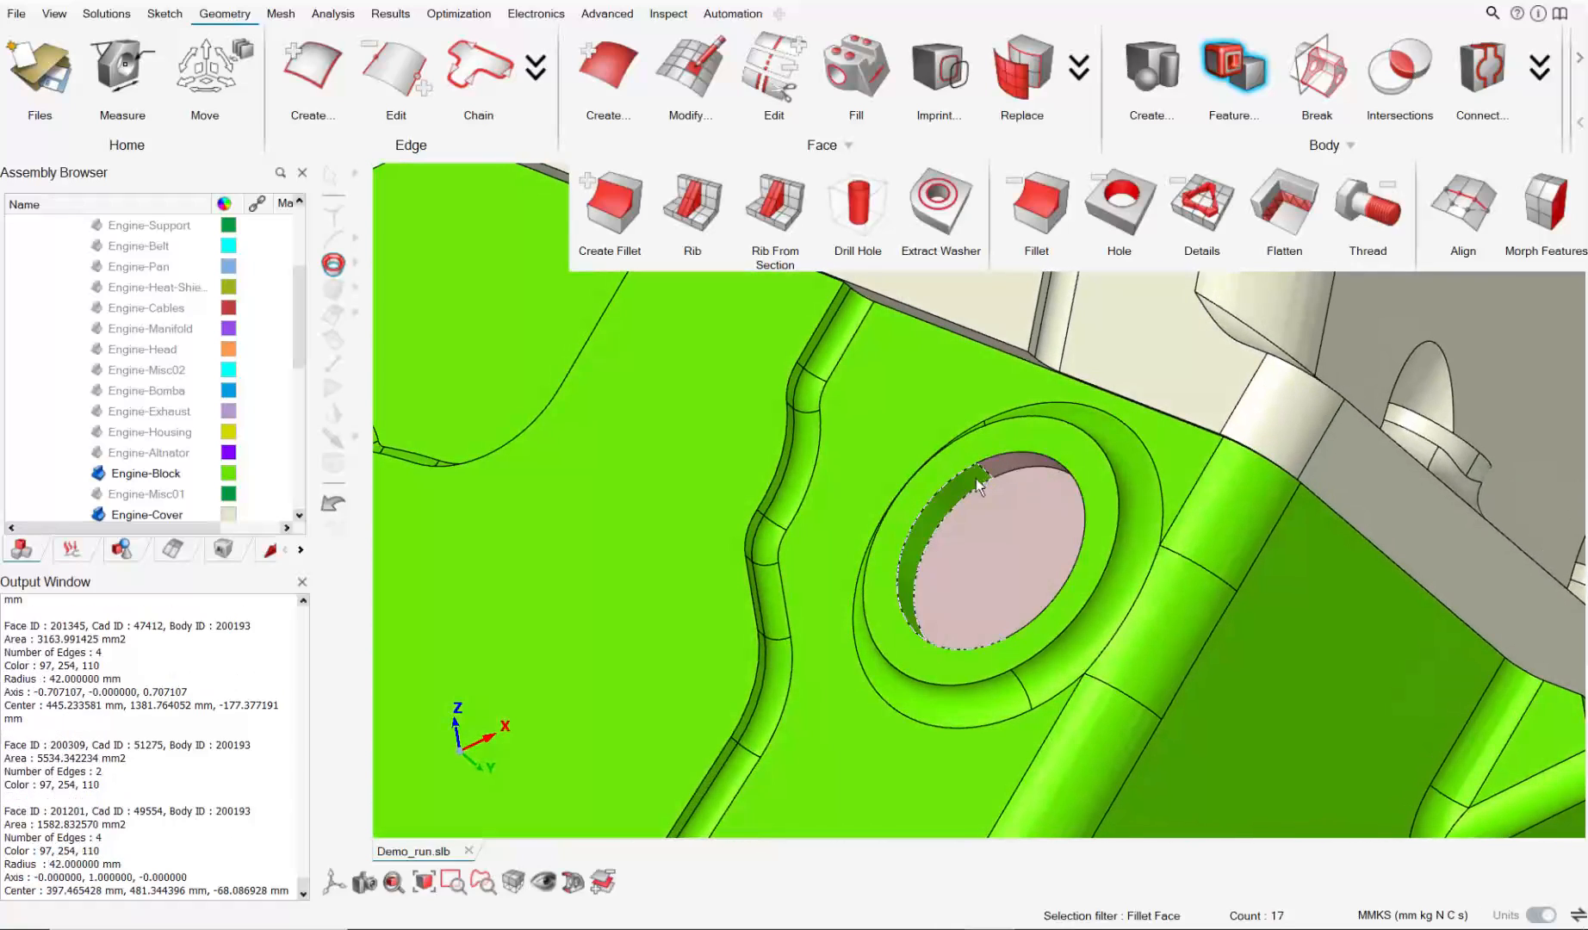
left_click(975, 485)
Remove the selected round recess faces from Engine-Block with Remove Details.
scroll(1010, 539, "down", 3)
scroll(1010, 539, "down", 3)
right_click_drag(1109, 468, 1169, 346)
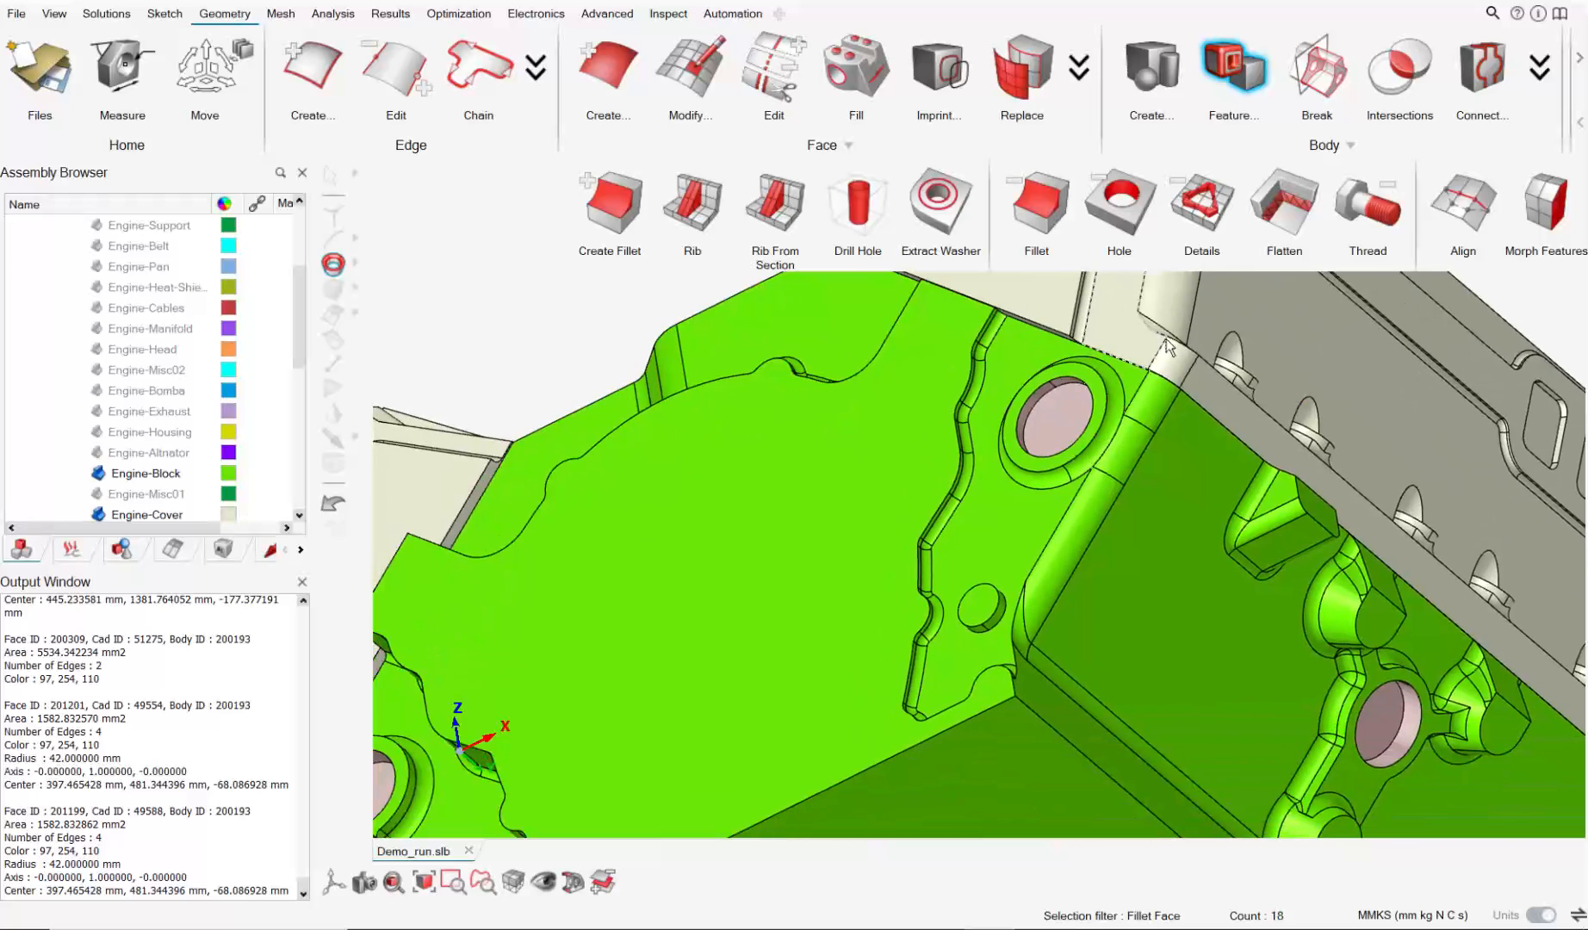
left_click(1208, 214)
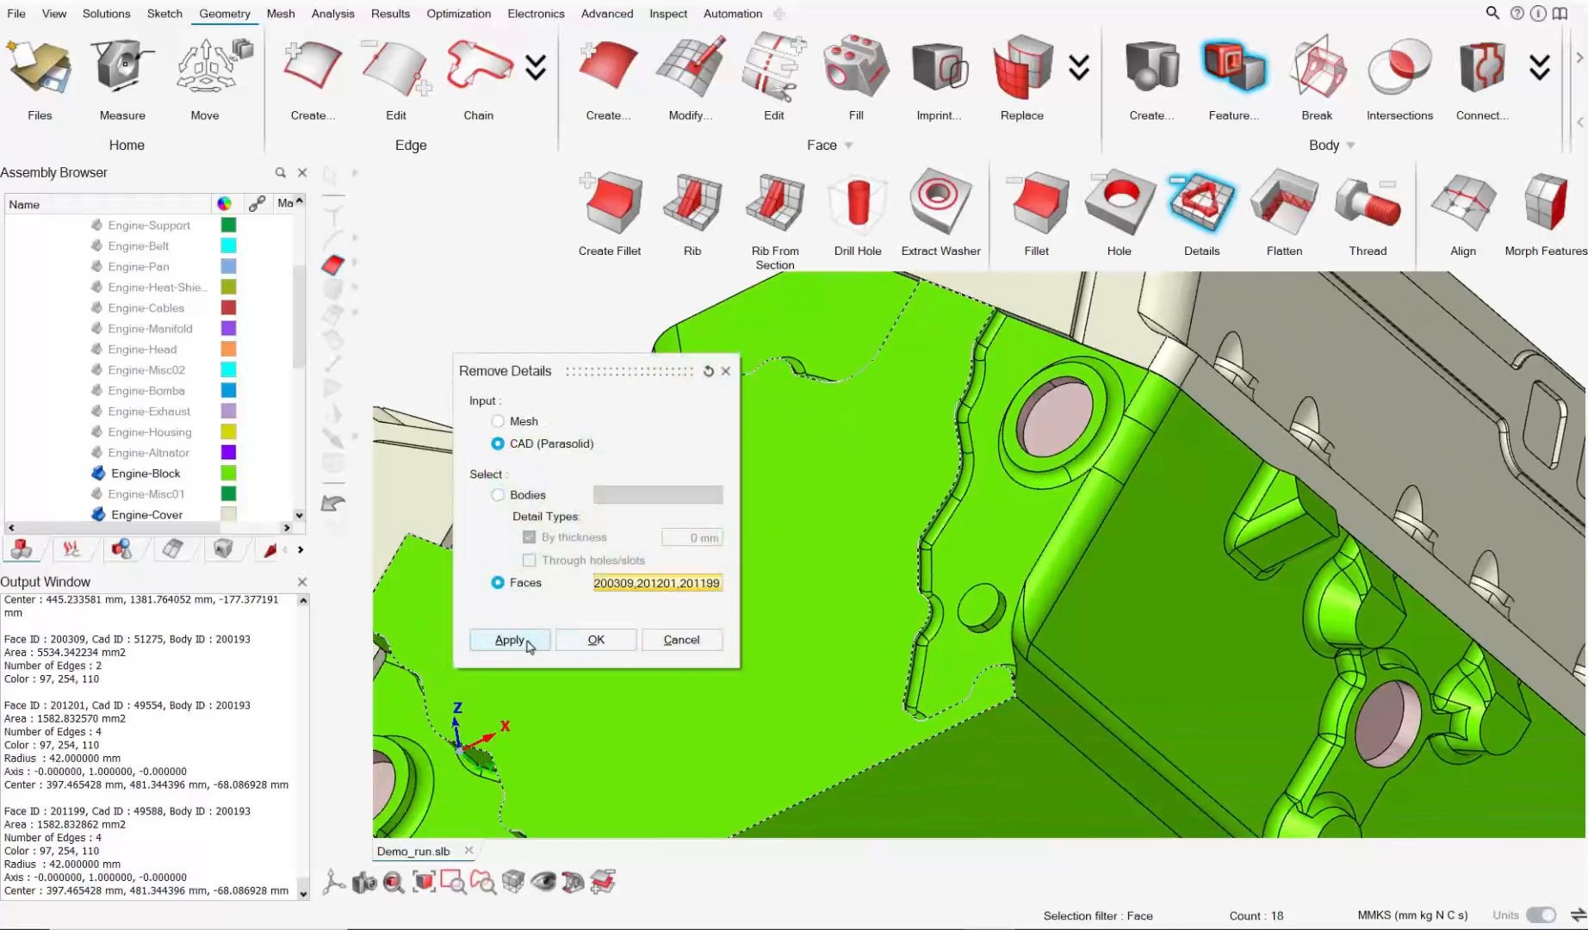
Select the wall and floor faces of the small round hole in the side-facing corner lug of Engine-Block.
middle_click_drag(1114, 465, 1522, 550)
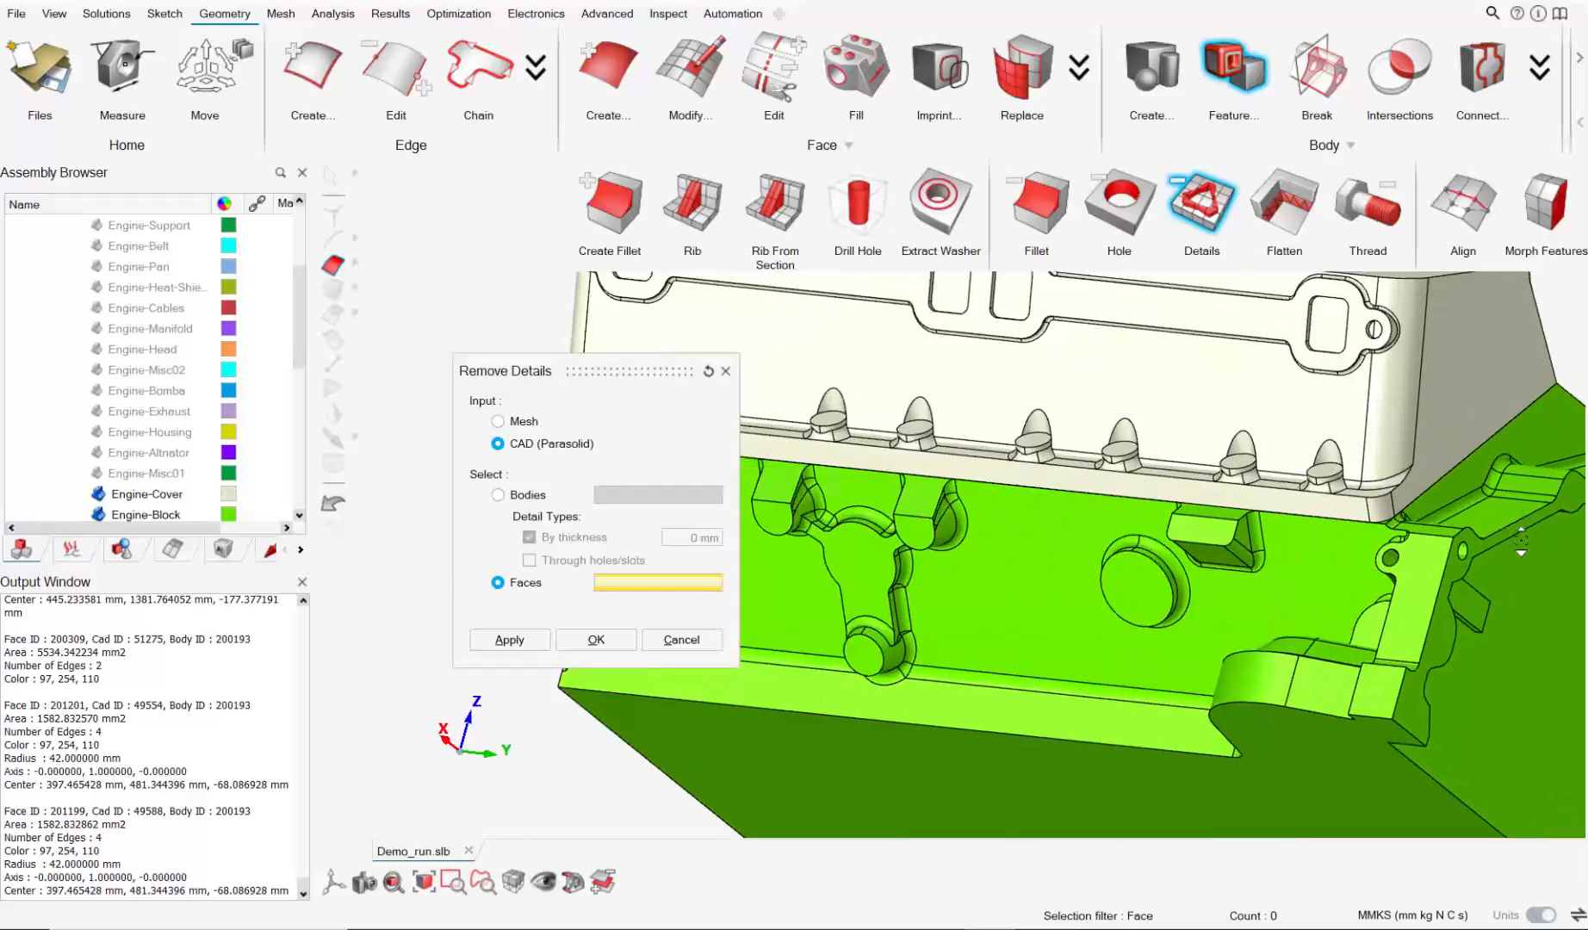
scroll(1506, 560, "up", 5)
right_click_drag(1488, 575, 1294, 594)
scroll(1187, 596, "up", 3)
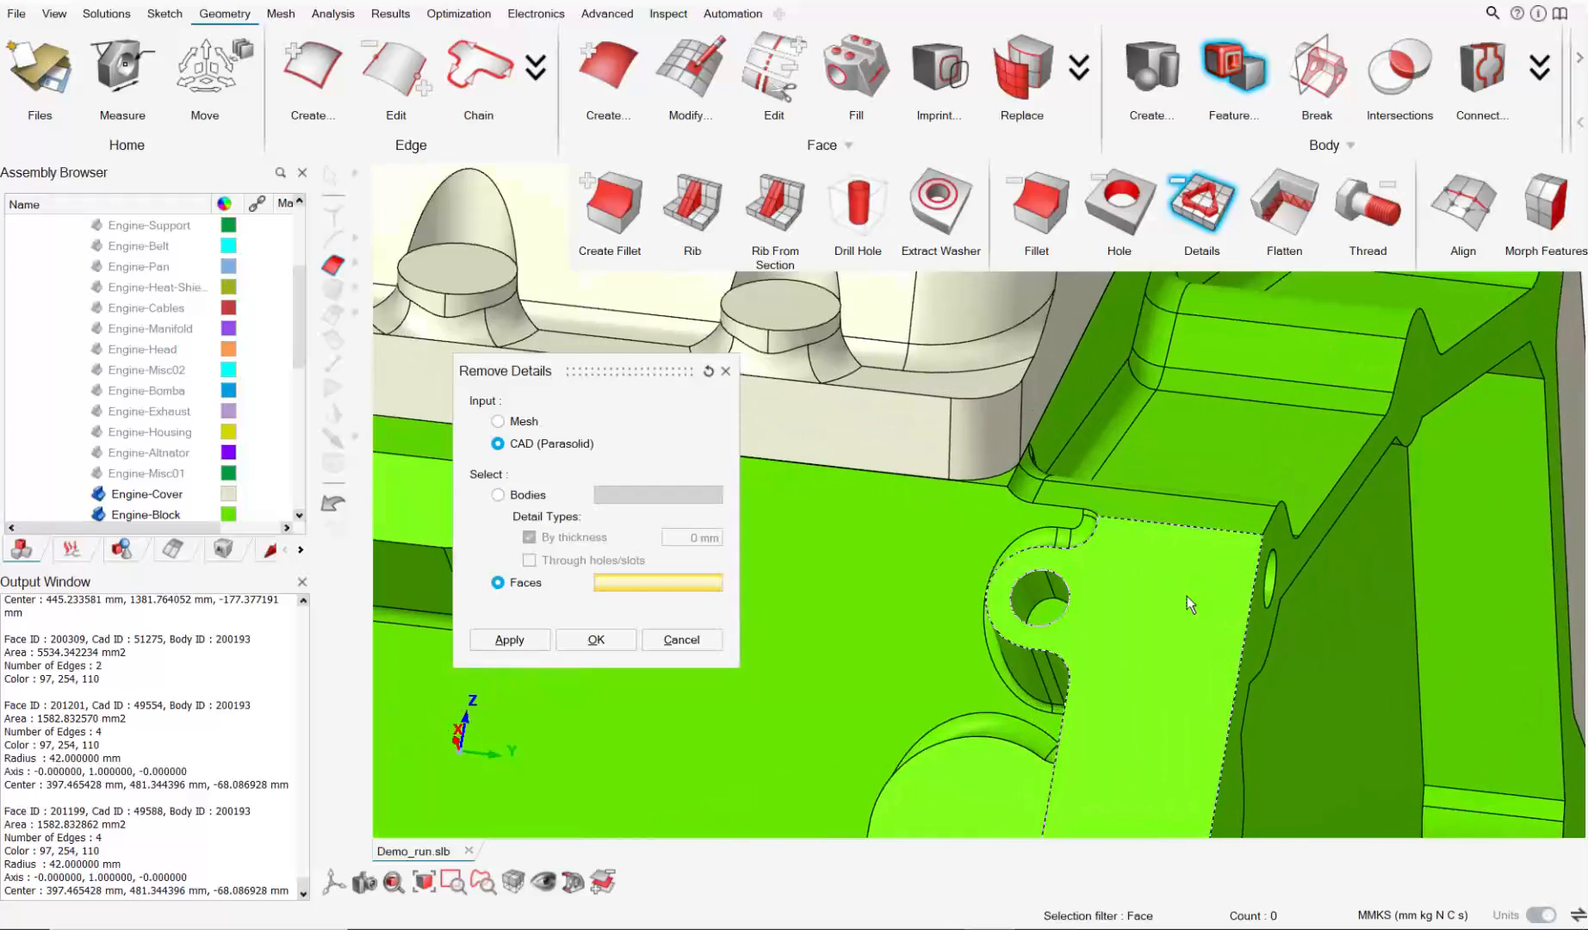
left_click(984, 591)
left_click(1020, 594)
left_click(1011, 613)
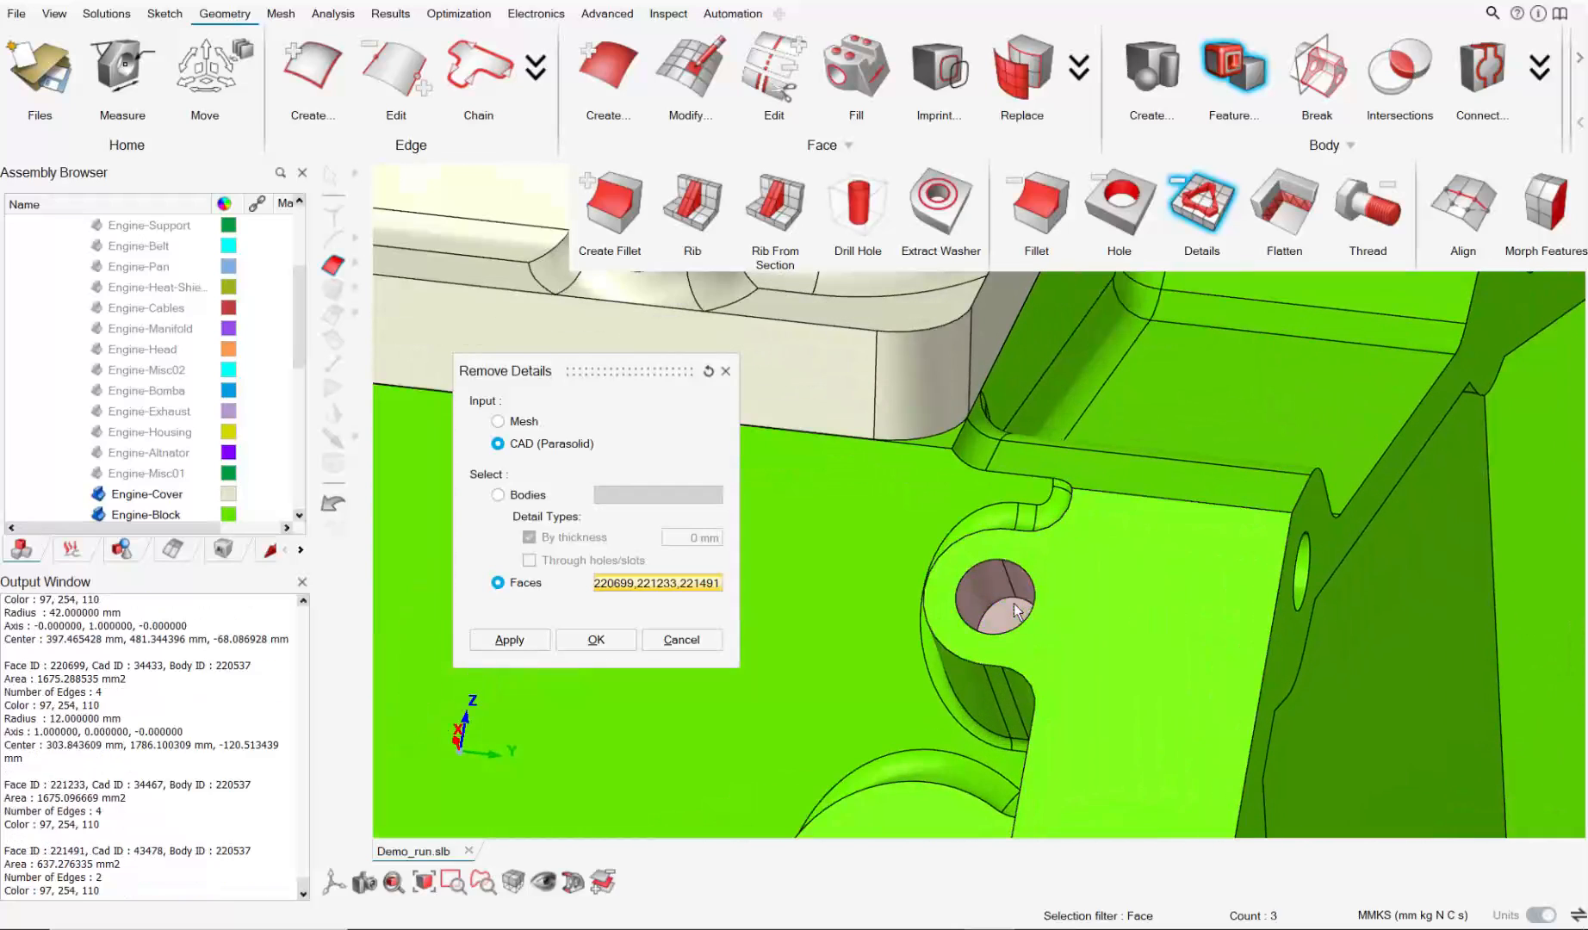
Add the floor and two wall faces of the neighbouring round hole in Engine-Block's end flange to the selection.
middle_click_drag(1016, 607, 1237, 592)
left_click(1307, 591)
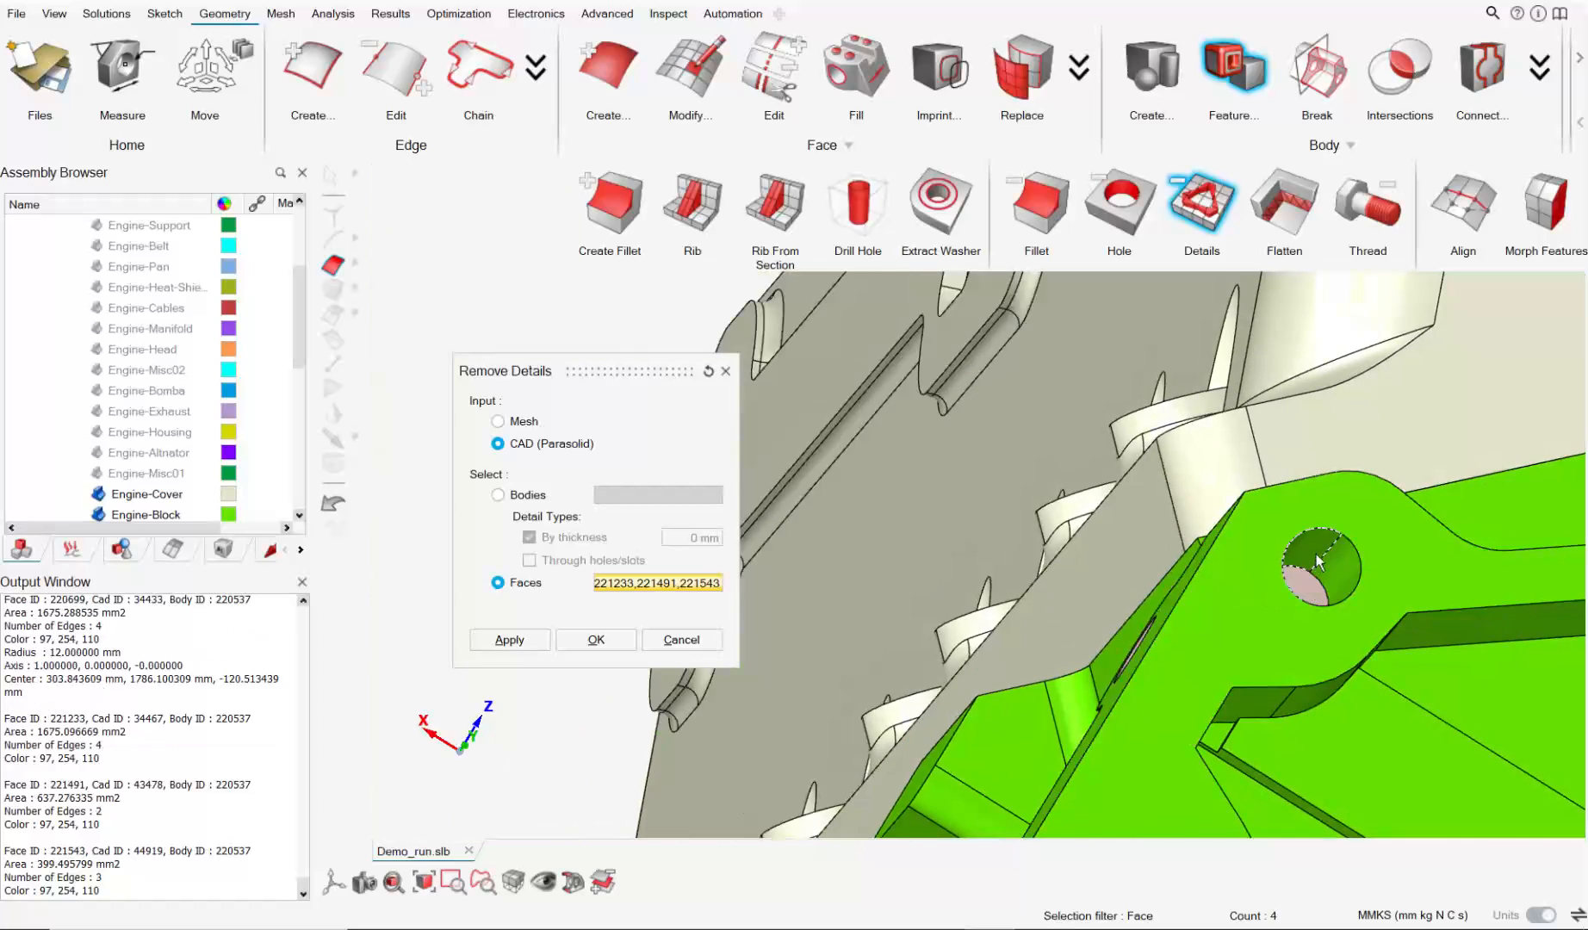
left_click(1313, 557)
left_click(1332, 566)
Add the remaining small sliver faces inside the end flange hole to the face selection.
scroll(1330, 566, "down", 5)
middle_click_drag(1359, 618, 1170, 550)
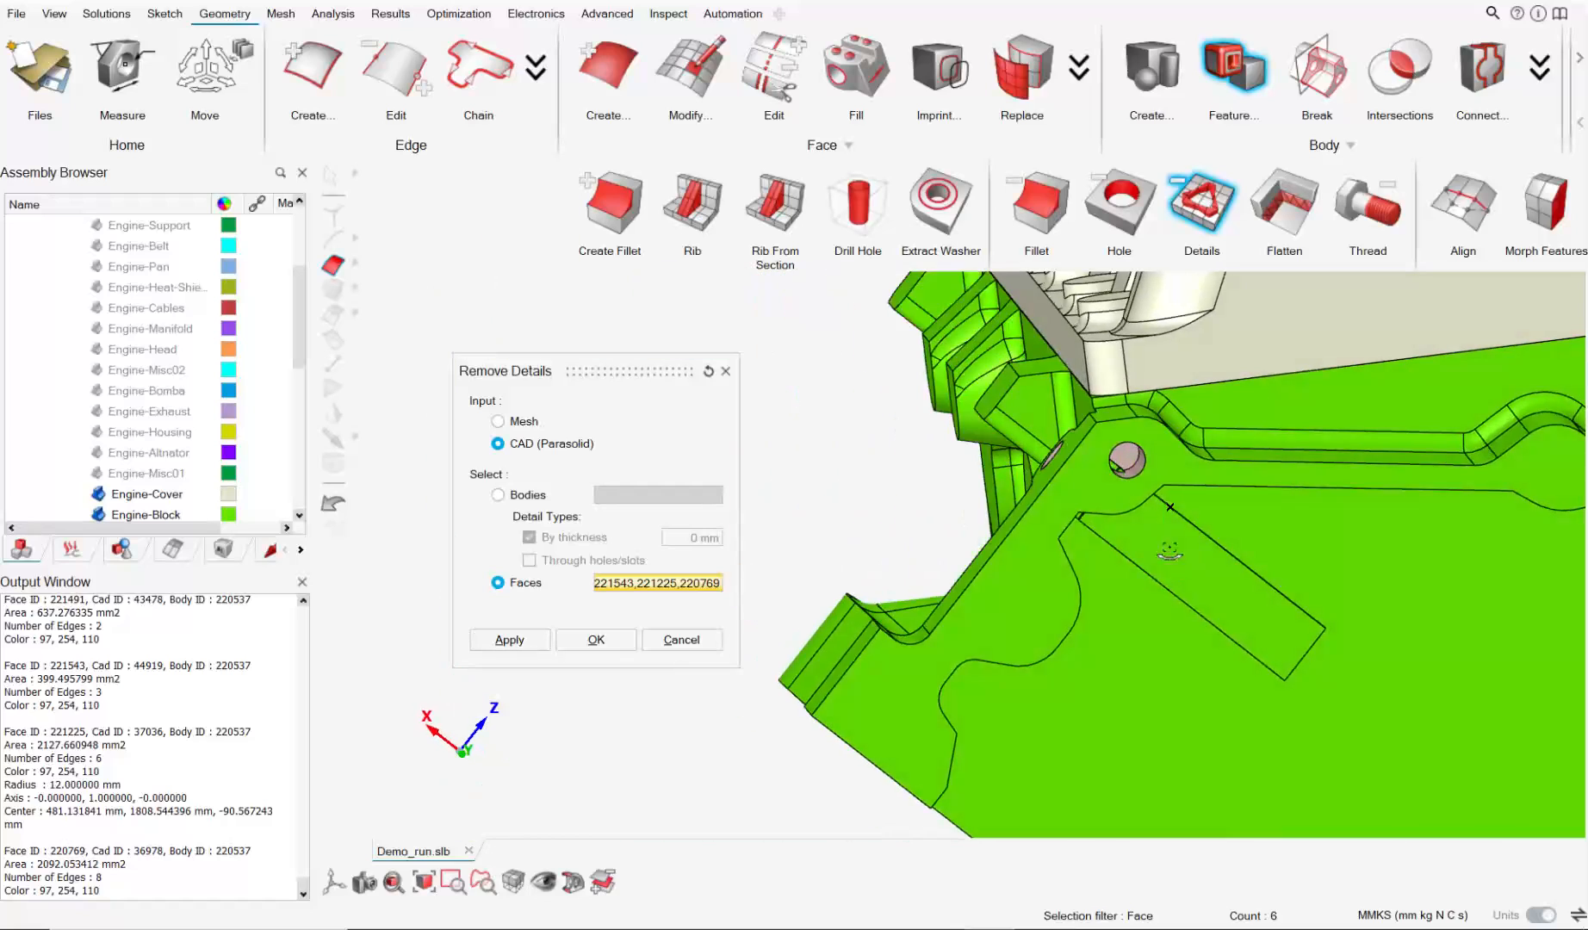
scroll(1123, 463, "up", 5)
mouse_move(1120, 463)
middle_mouse_down()
mouse_move(1106, 486)
mouse_move(1121, 476)
middle_mouse_up()
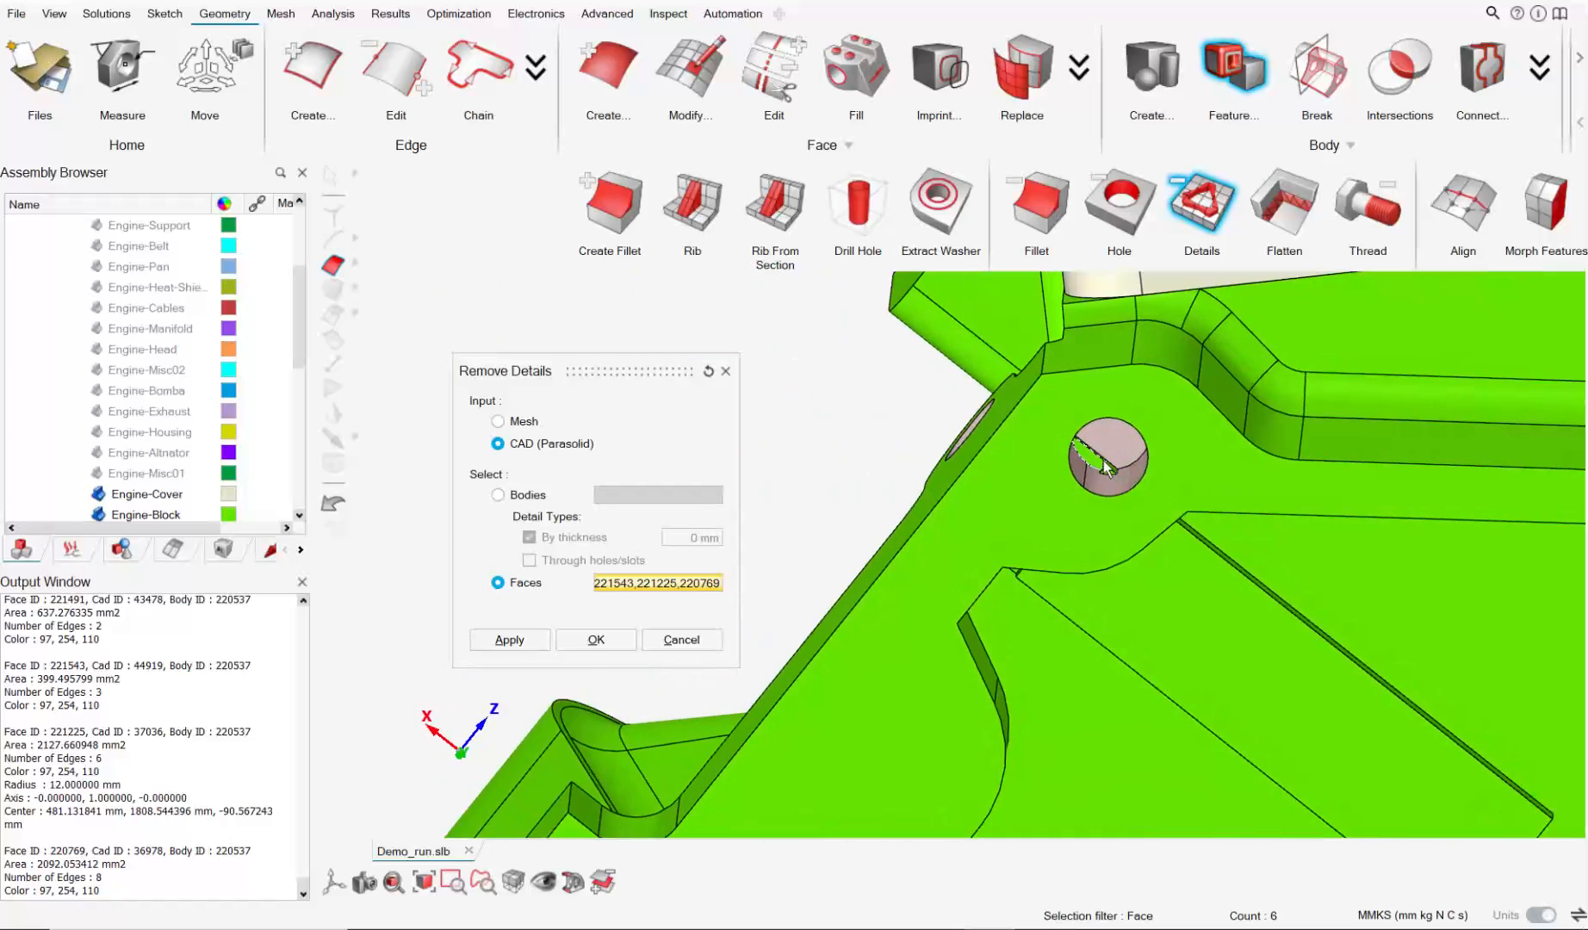
scroll(1106, 460, "up", 2)
left_click(1111, 469)
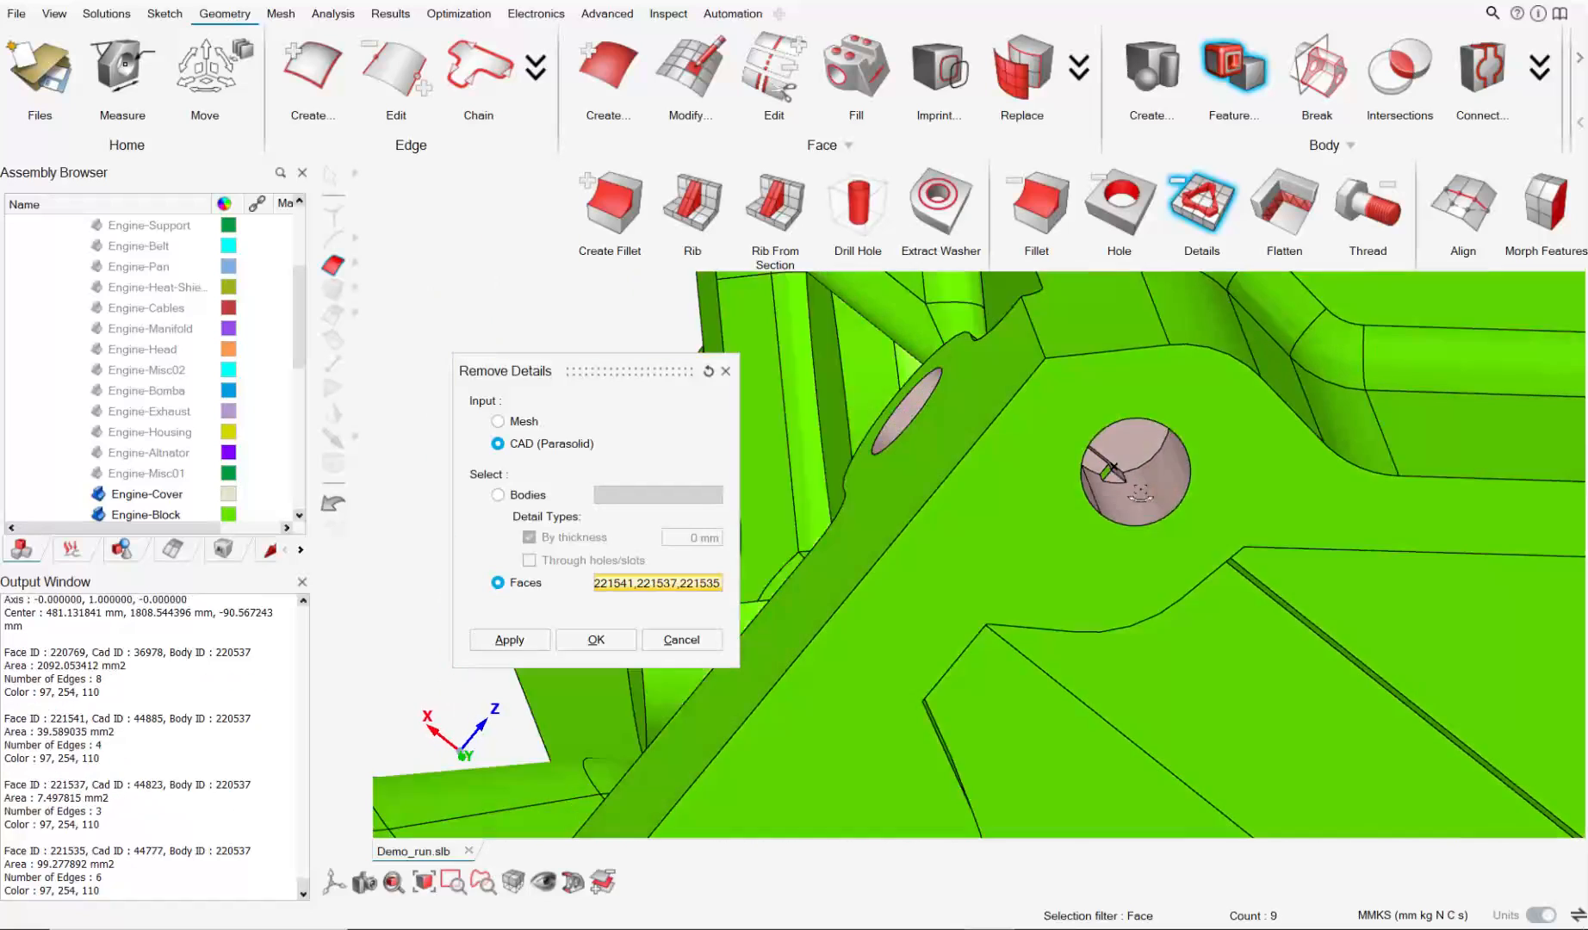
scroll(1119, 475, "up", 2)
left_click(1098, 479)
Add all inner faces of the matching round hole at the opposite corner of Engine-Block's end flange to the selection.
scroll(1298, 547, "down", 7)
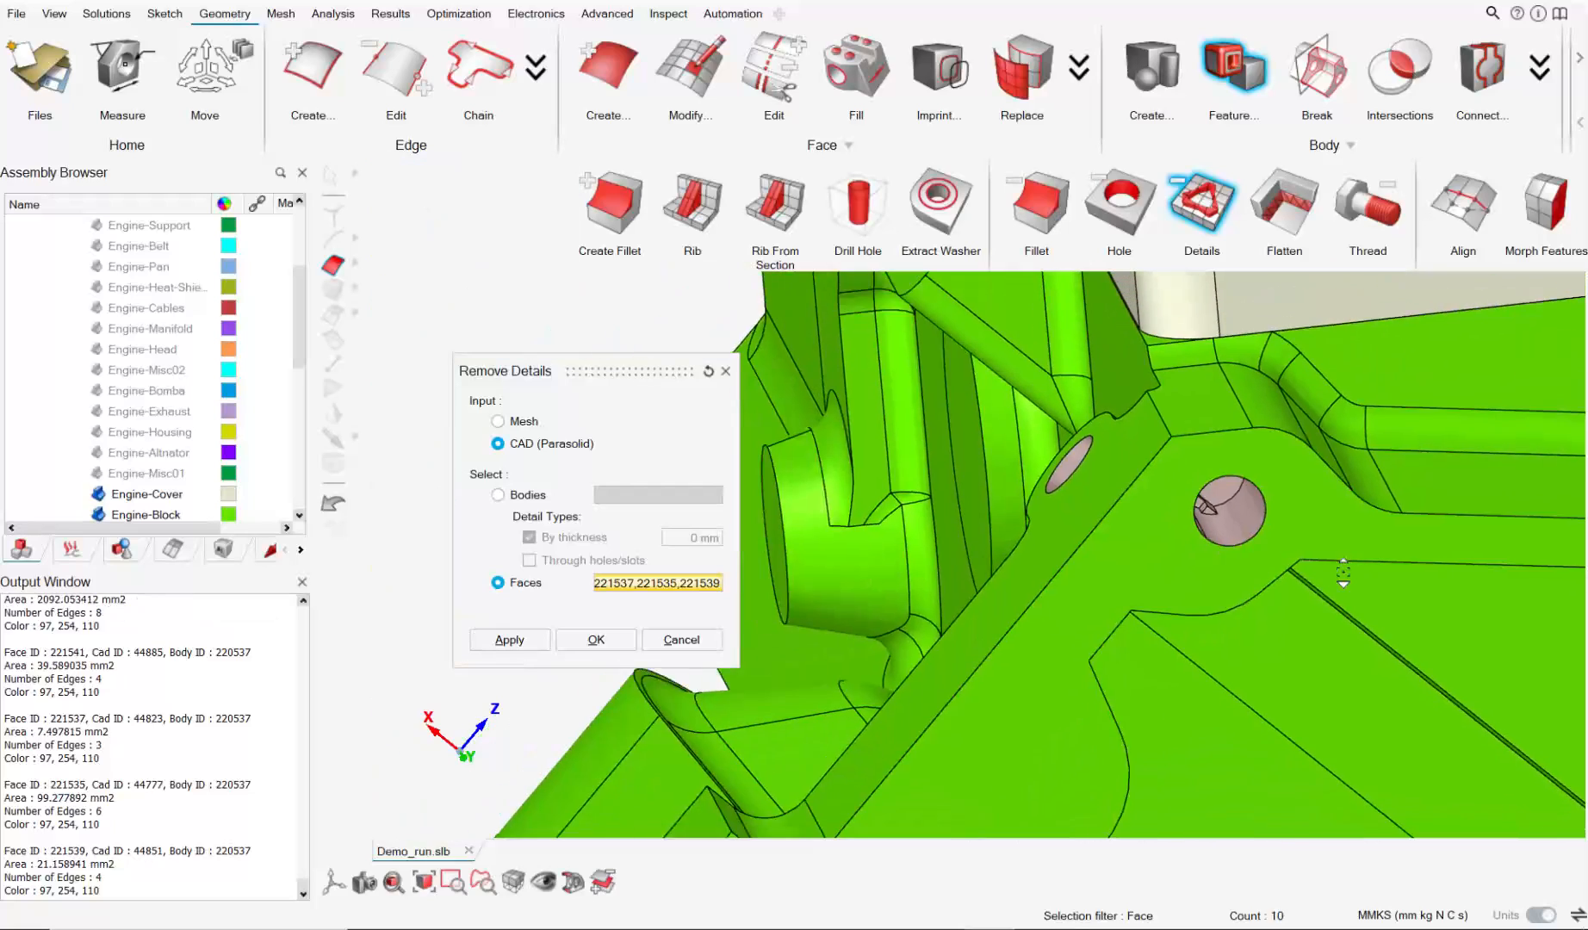
right_click_drag(1442, 666, 883, 419)
scroll(1055, 495, "down", 3)
right_click_drag(1266, 624, 1029, 400)
scroll(1033, 403, "down", 4)
middle_click_drag(1317, 473, 1328, 518)
scroll(1457, 702, "up", 2)
right_click_drag(1446, 699, 1170, 484)
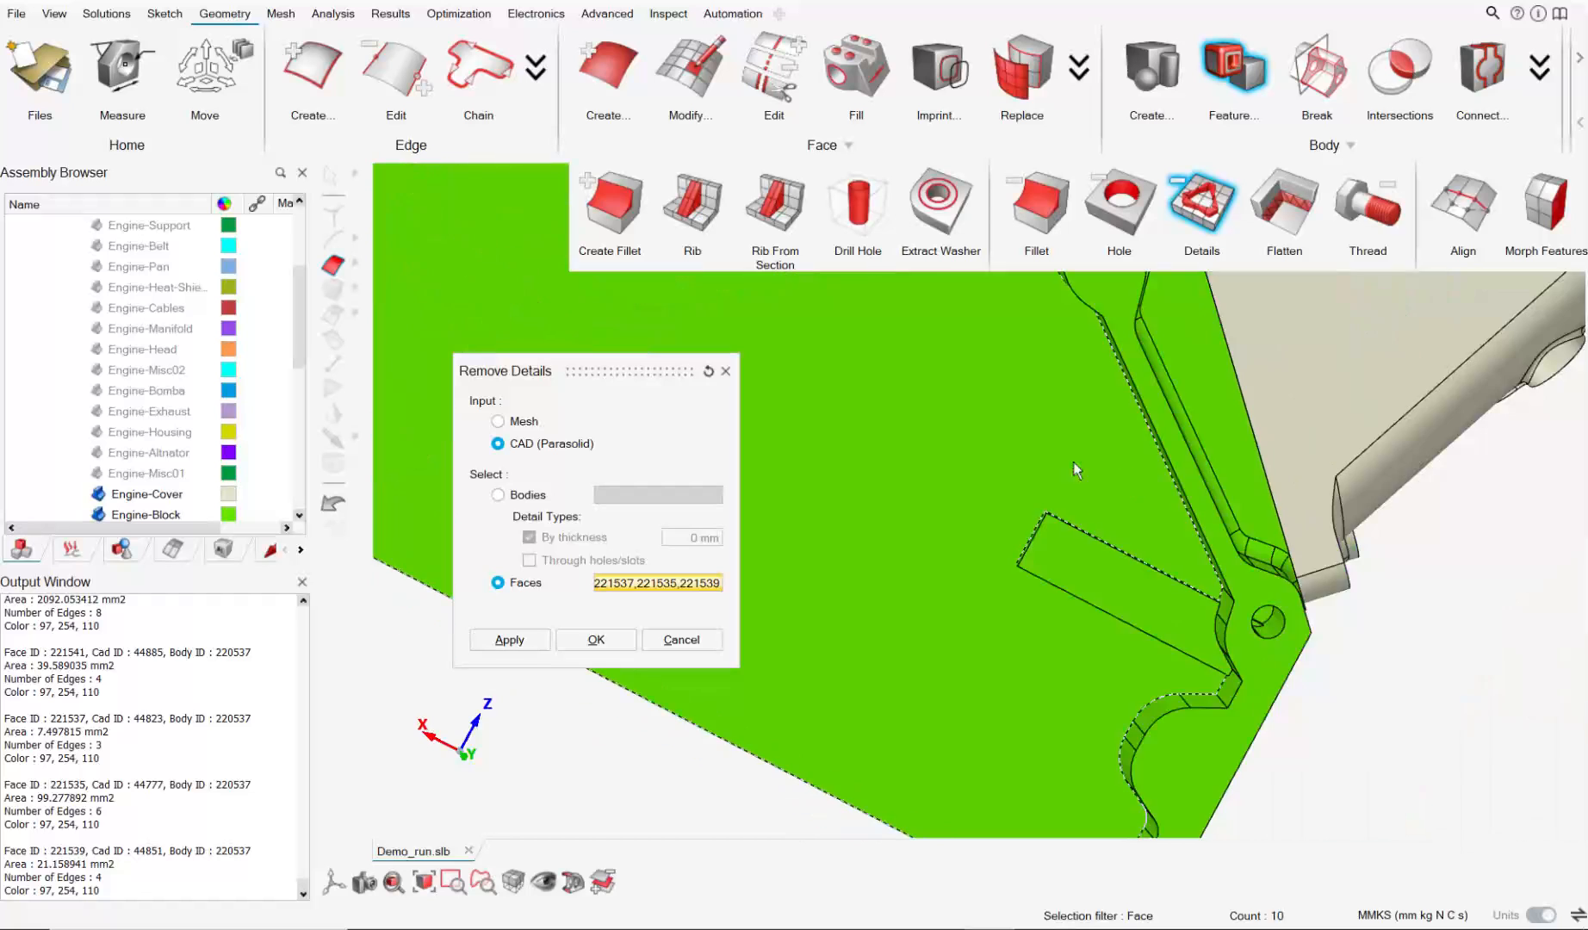
scroll(1274, 647, "up", 6)
middle_click_drag(1315, 631, 1292, 621)
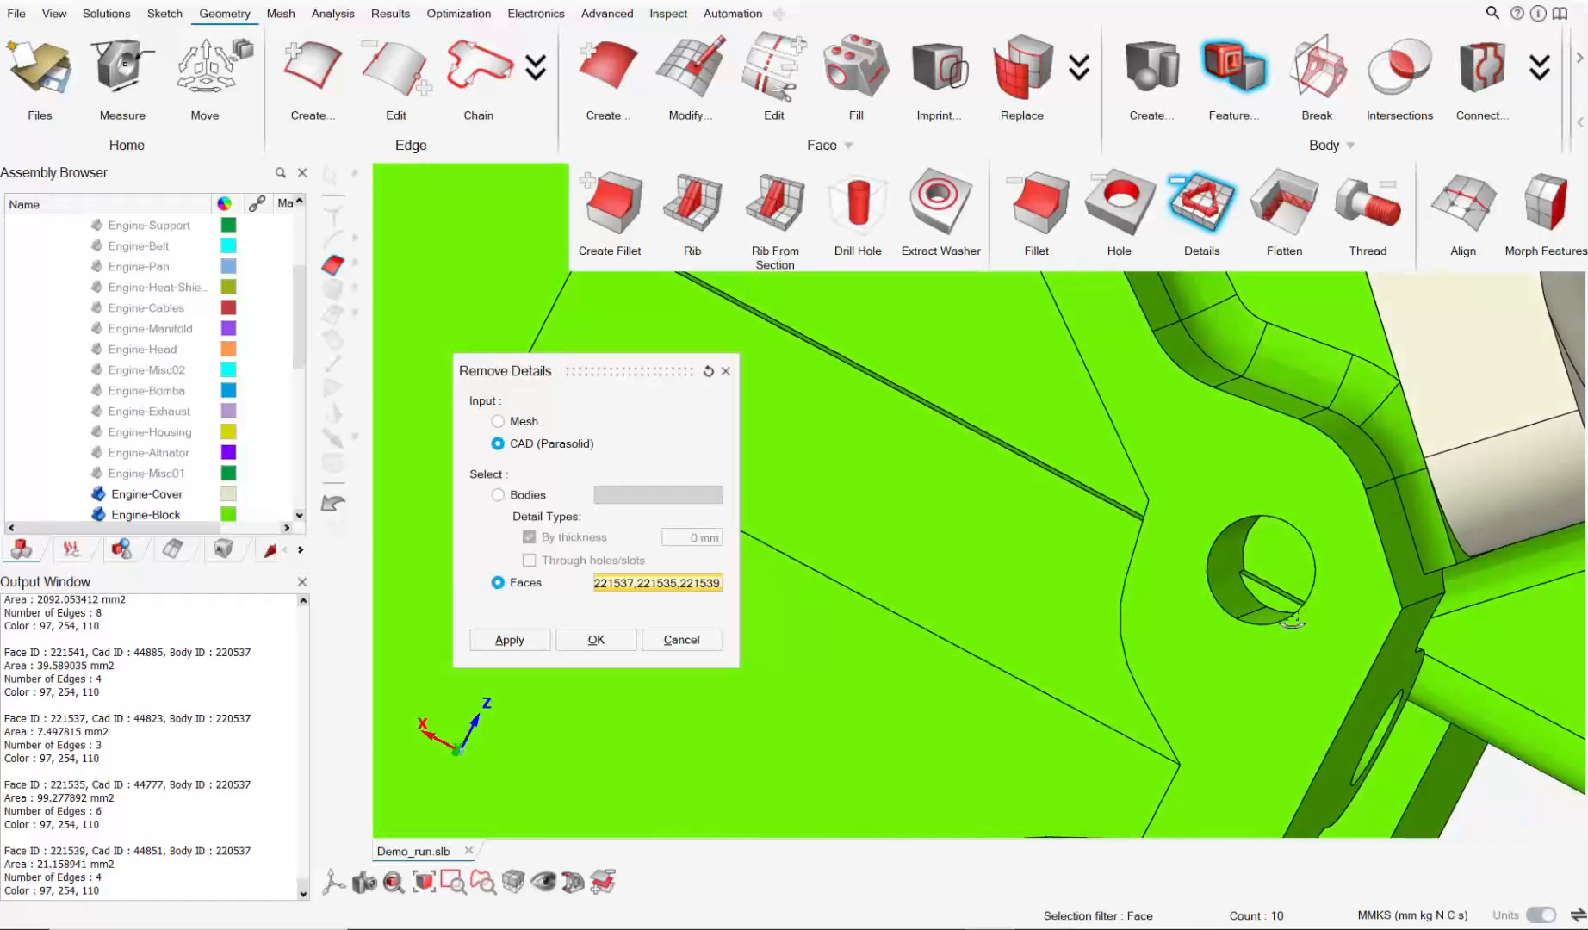
left_click(1272, 588)
left_click(1266, 596)
left_click(1243, 601)
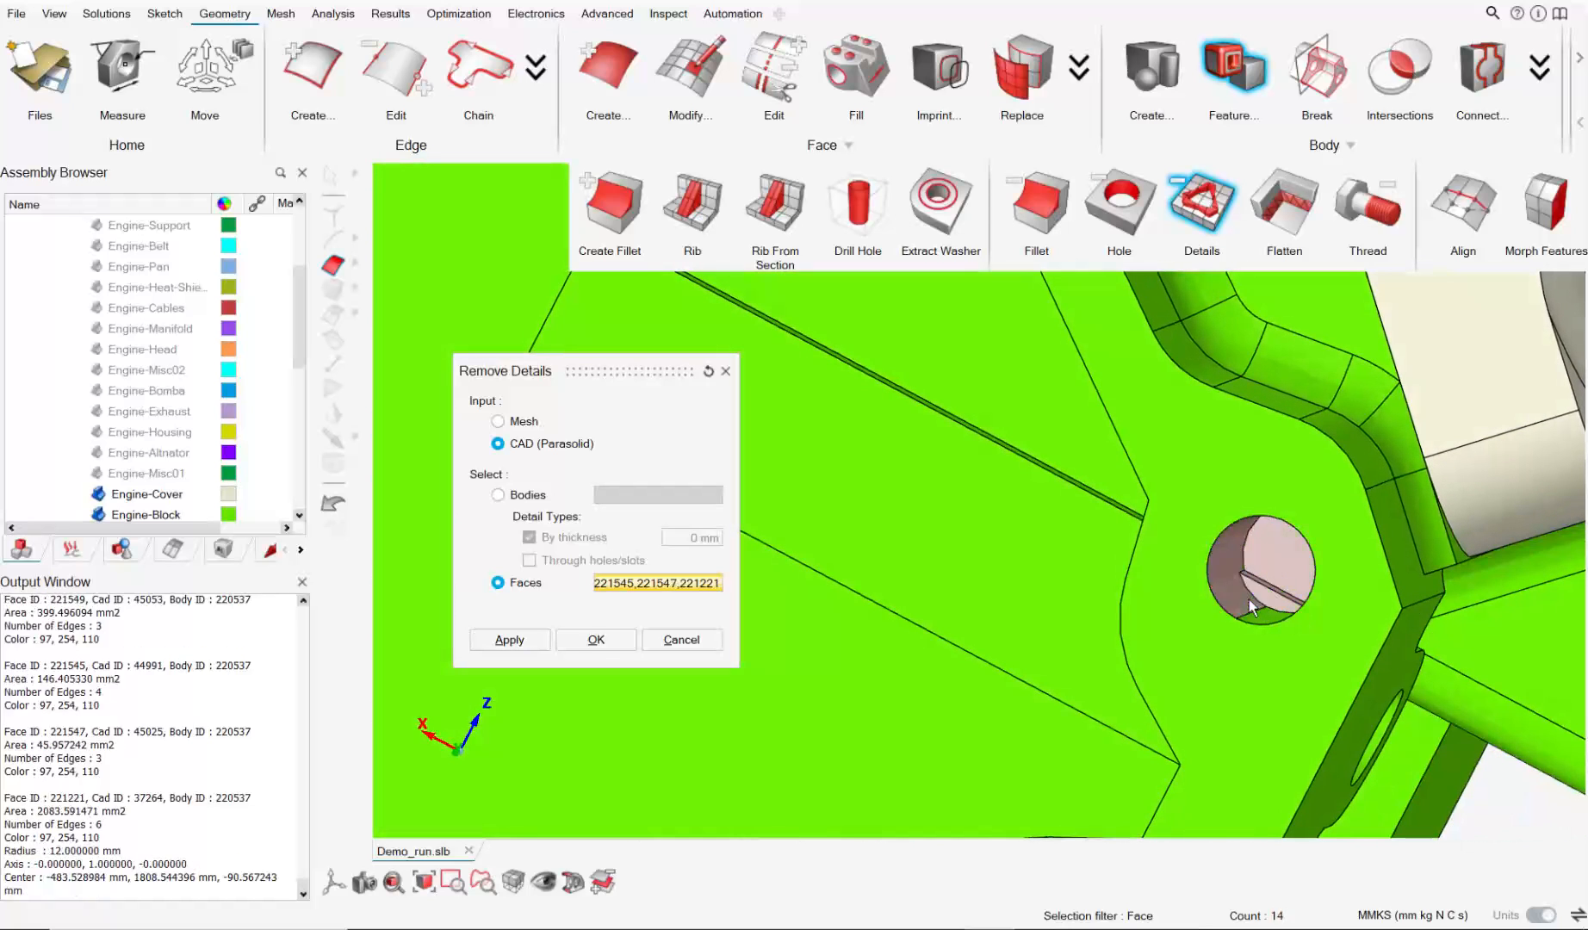
left_click(1272, 619)
middle_click_drag(1276, 623, 1223, 603)
scroll(1308, 635, "down", 3)
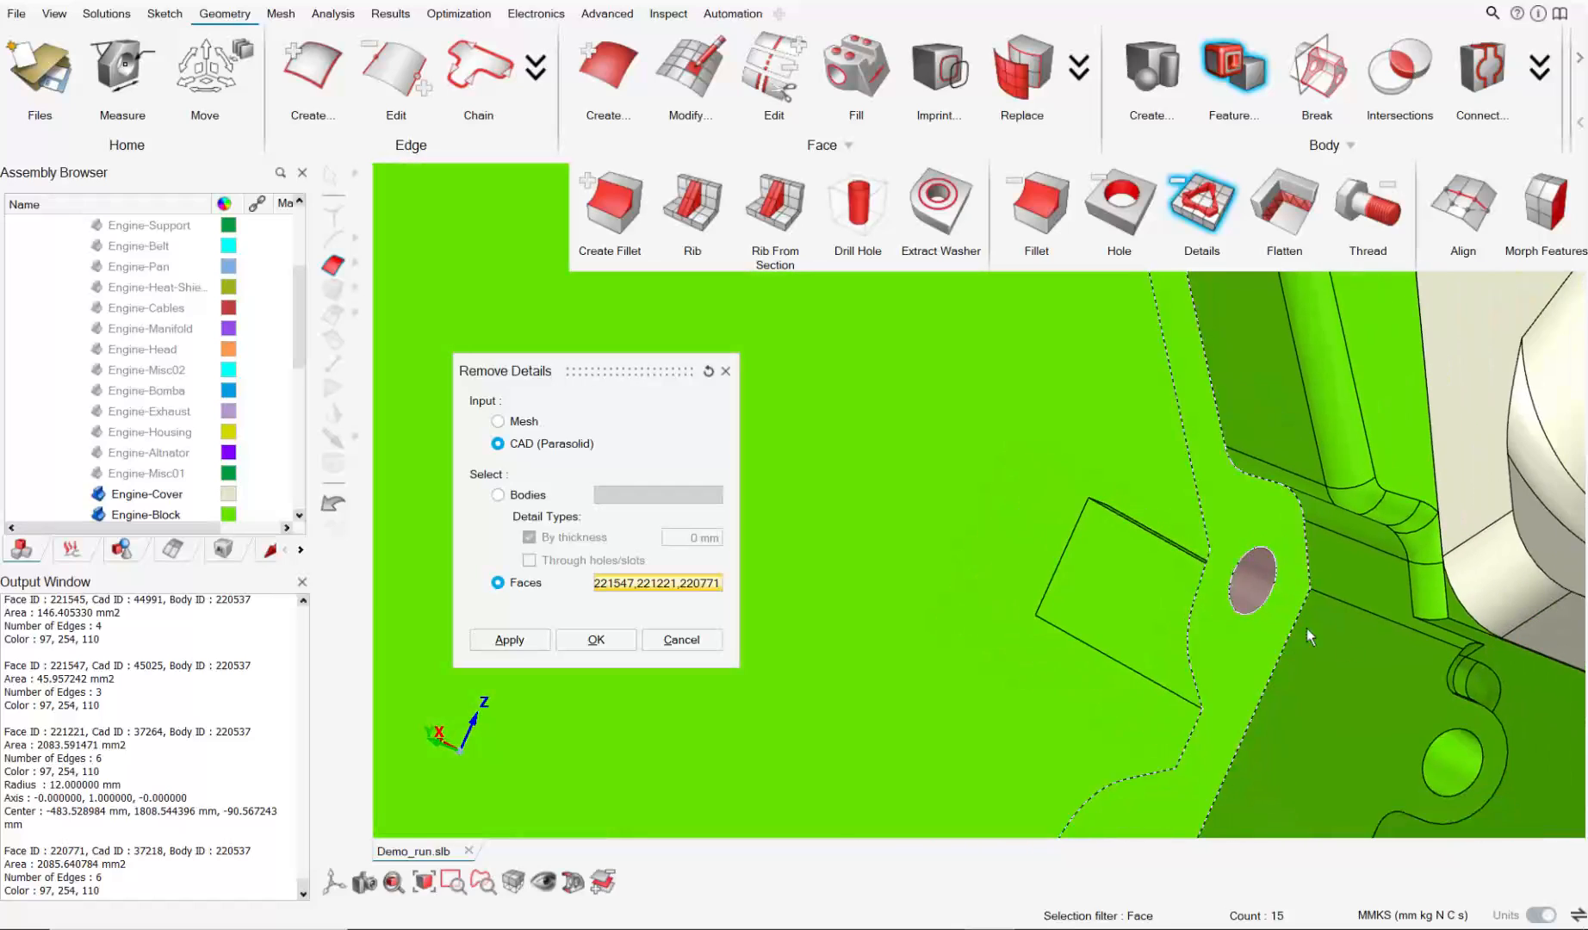
Add the two wall faces and floor of the round hole in Engine-Block's curved corner boss, and remove all selected faces.
right_click_drag(1412, 680, 1163, 443)
middle_click_drag(1162, 443, 1098, 478)
left_click(1204, 523)
middle_click_drag(1207, 526, 1252, 551)
left_click(1272, 566)
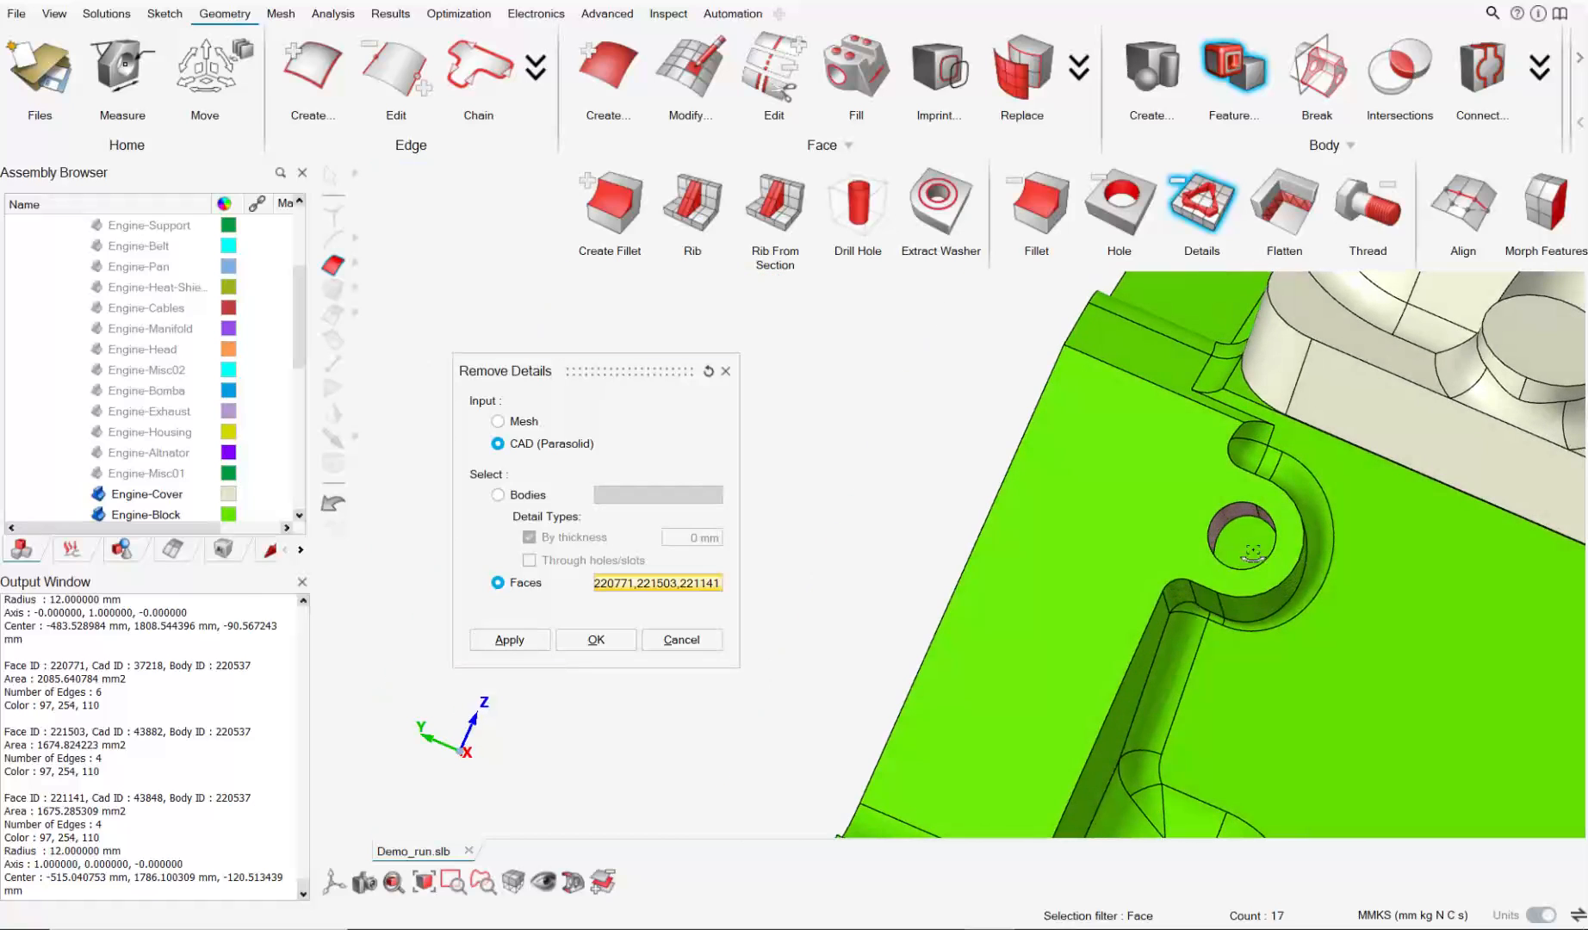
left_click(1240, 542)
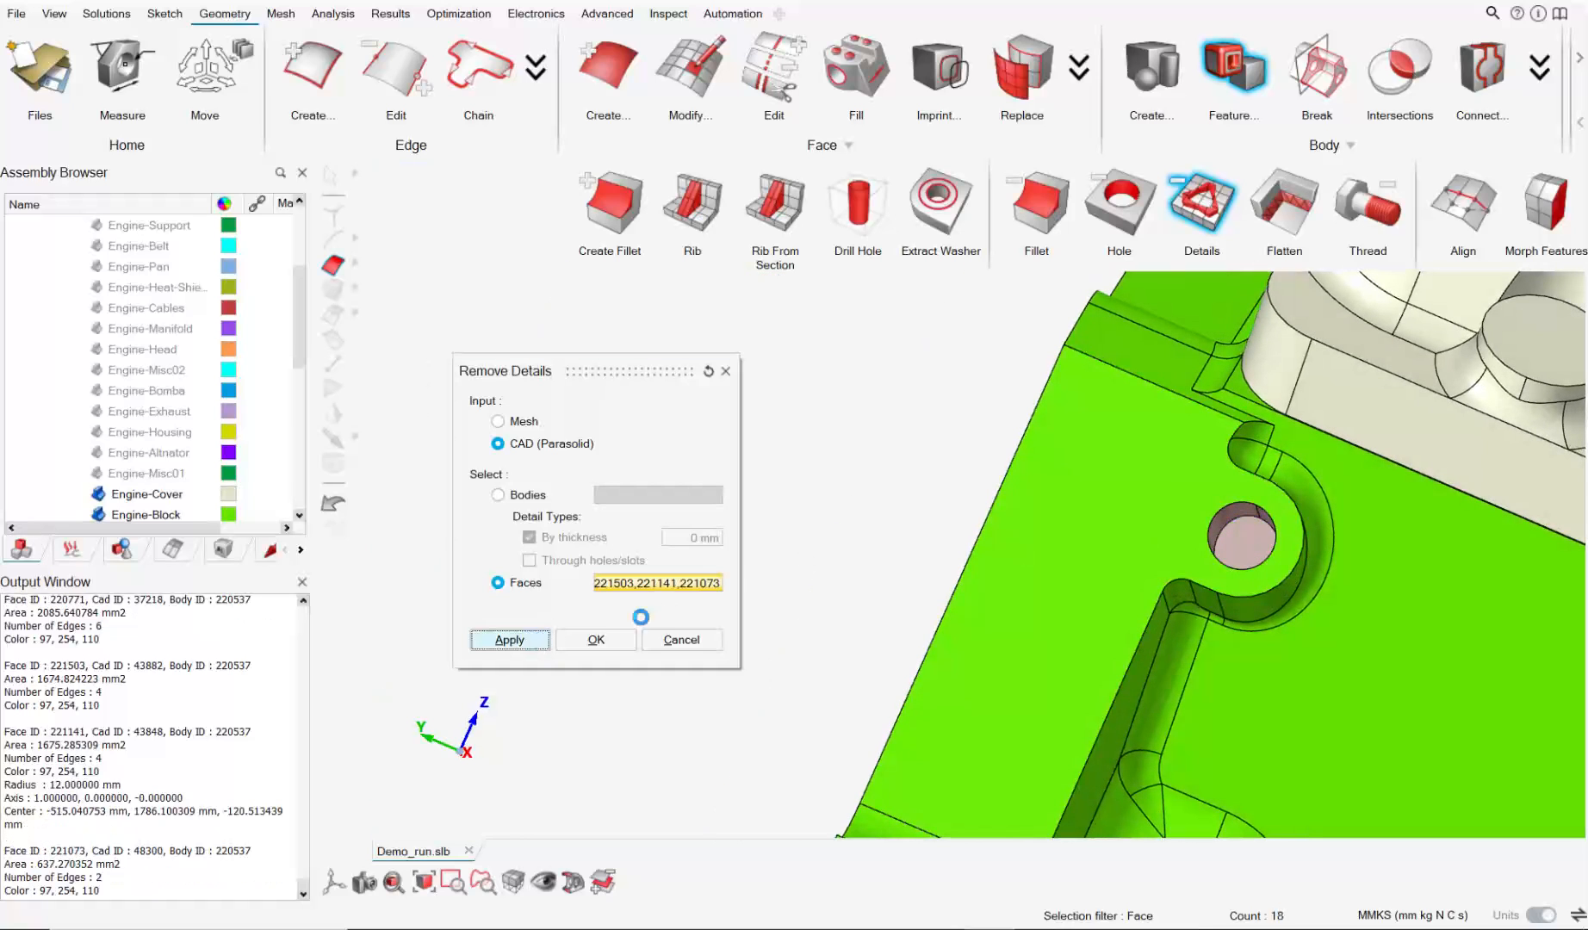
Close Remove Details after checking Engine-Block, and show all the parts of uhfn-engine again.
scroll(1122, 508, "down", 2)
middle_click_drag(1124, 509, 1391, 462)
scroll(1226, 526, "down", 3)
scroll(1226, 527, "down", 4)
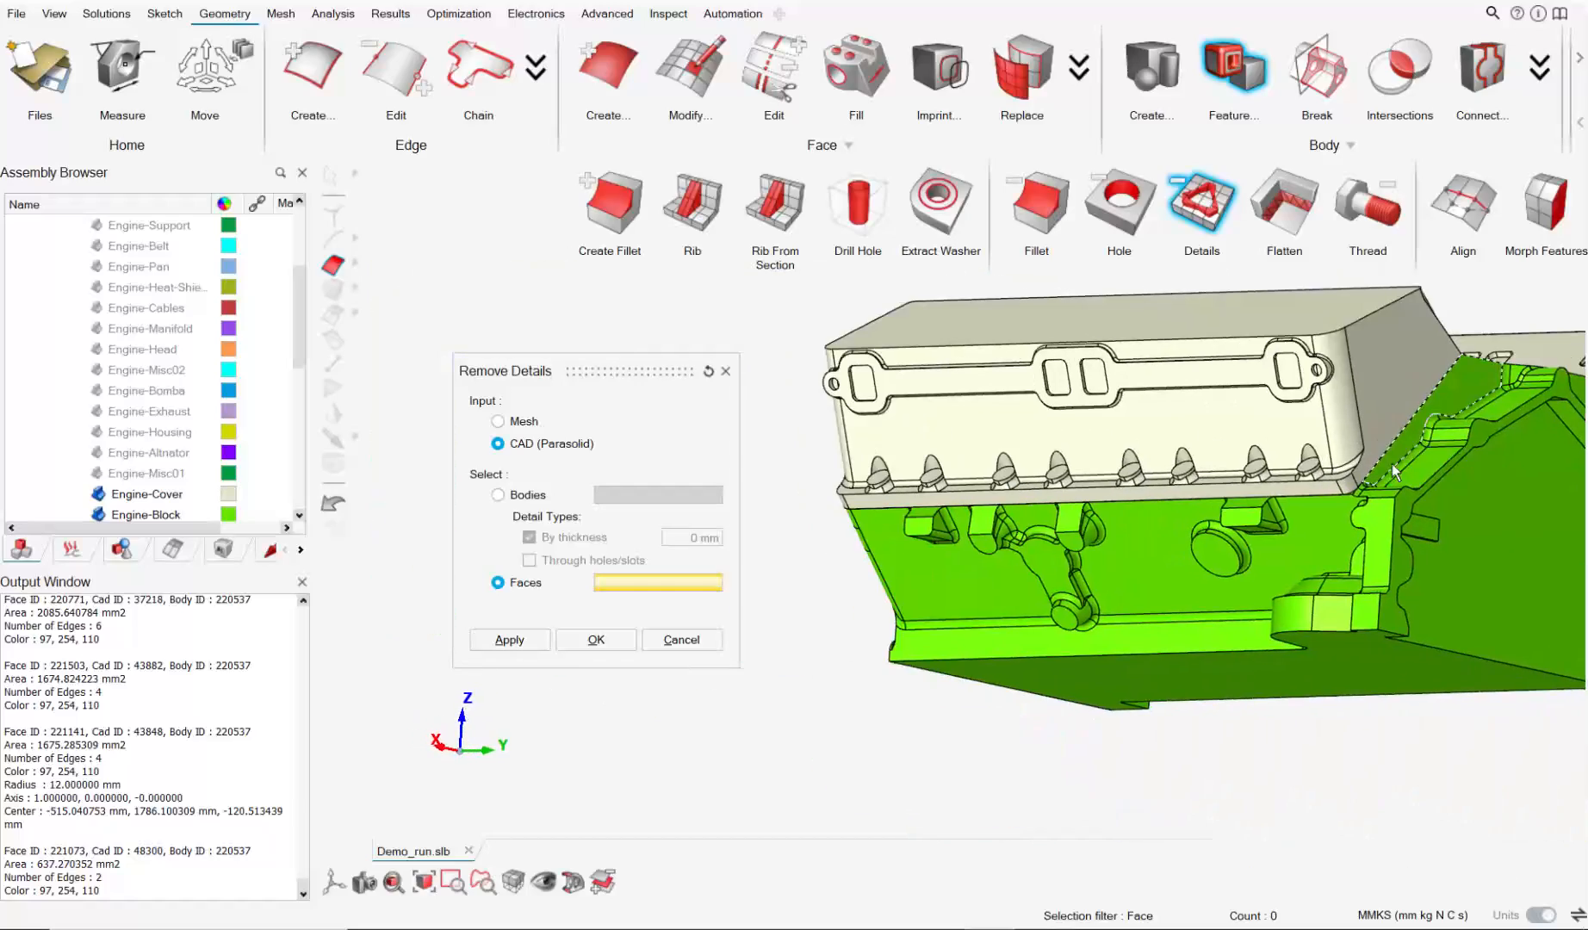
scroll(1391, 462, "down", 2)
right_click_drag(1392, 462, 1214, 491)
middle_click_drag(1214, 492, 1171, 551)
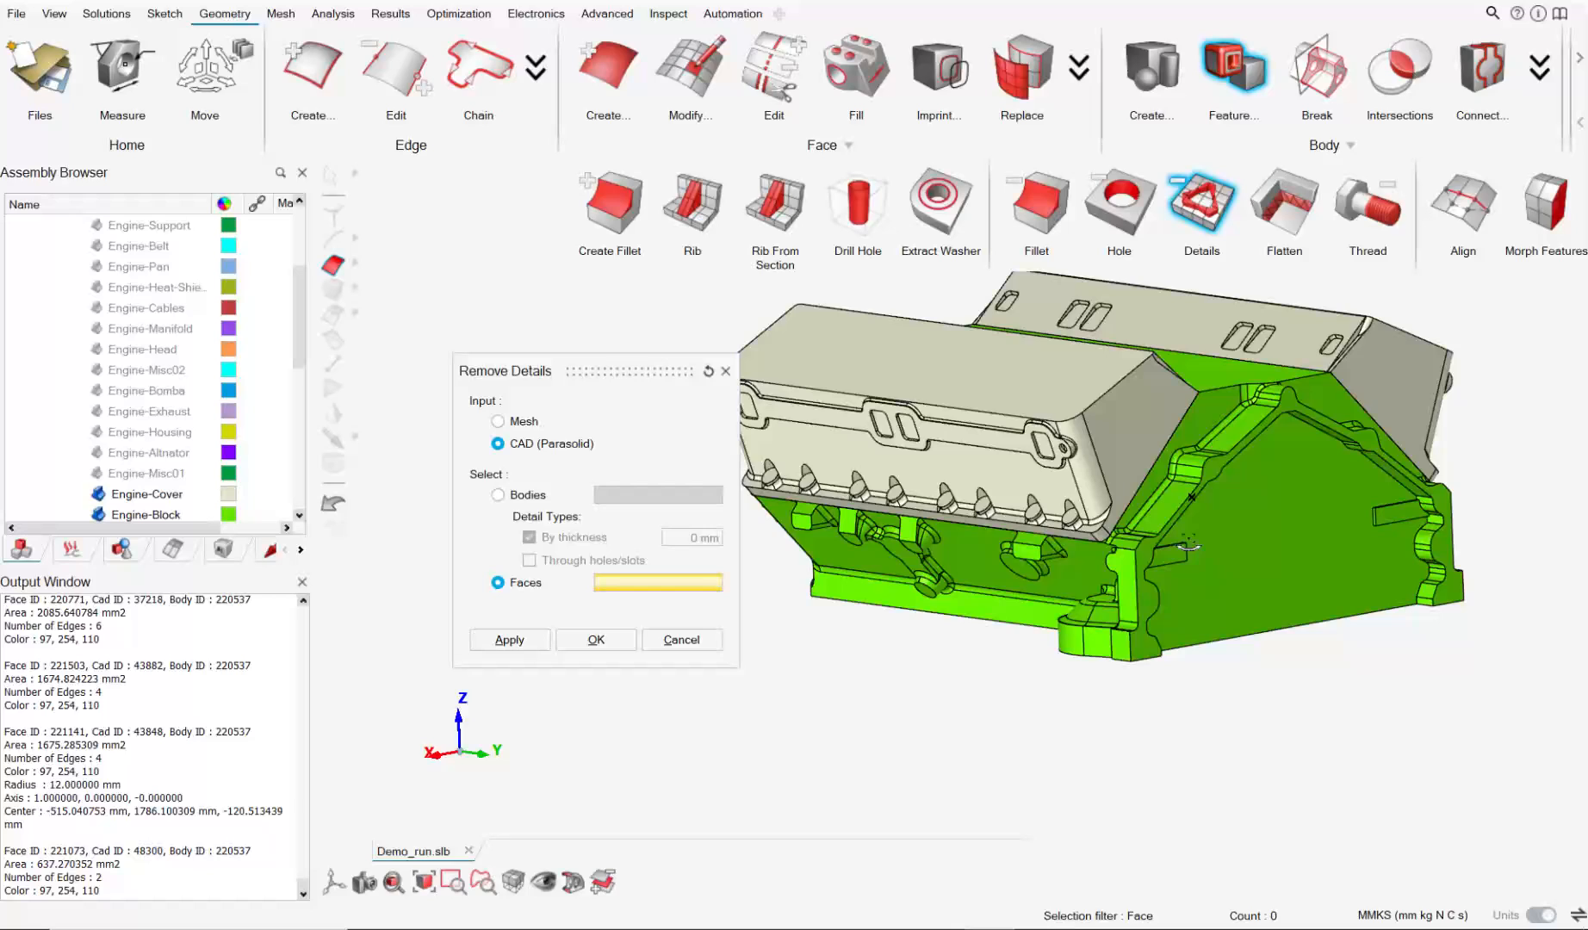
left_click(1227, 99)
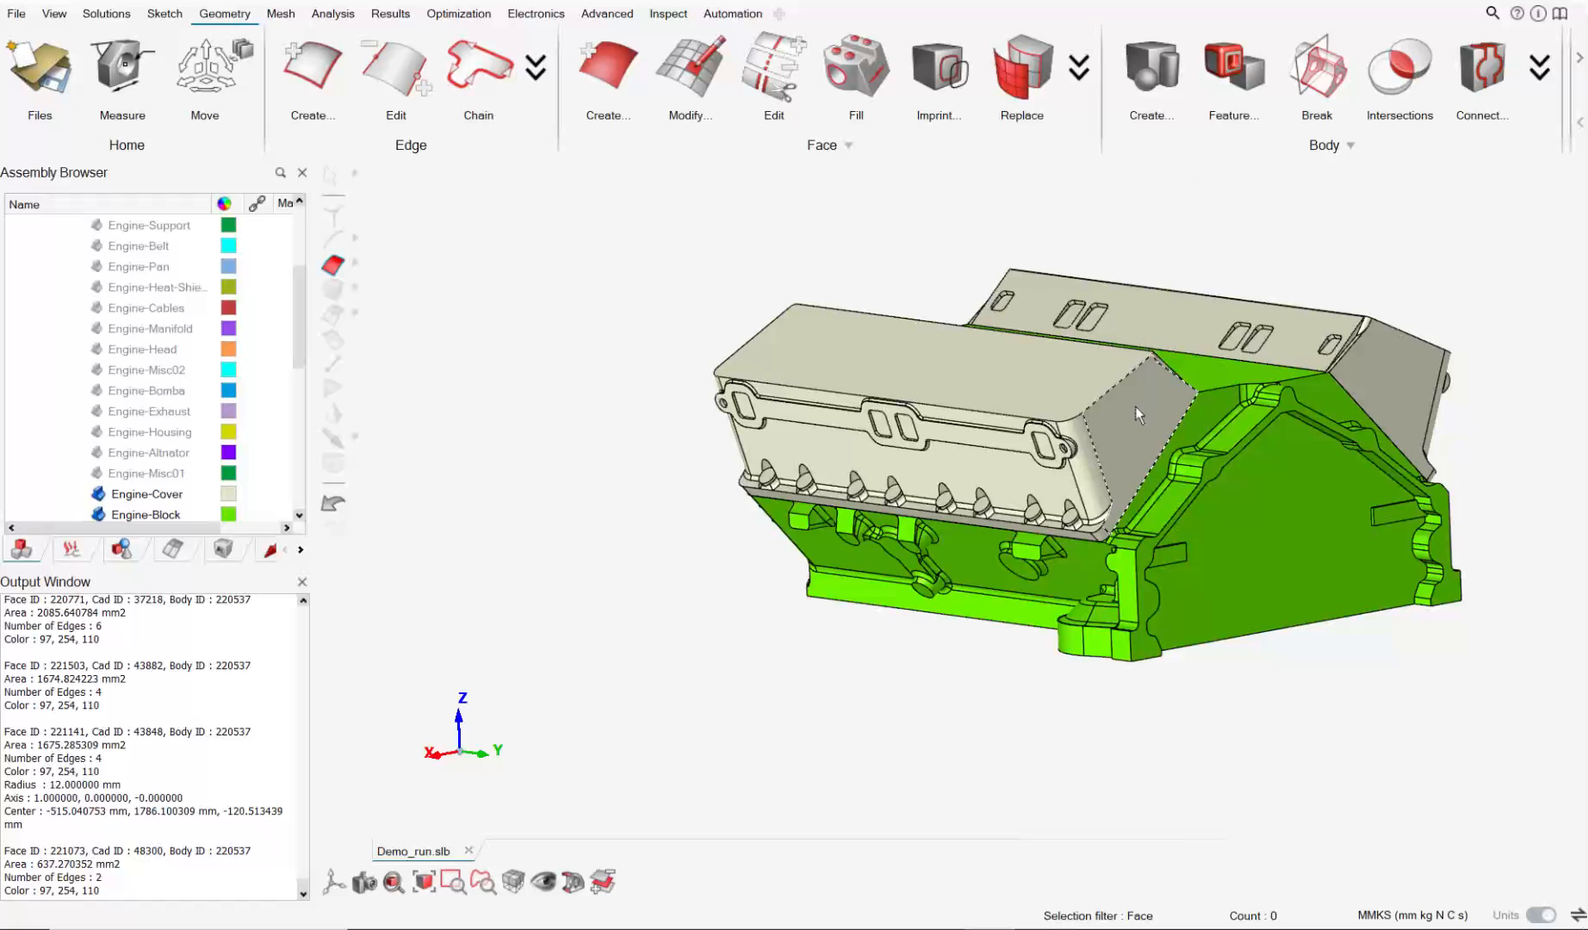
middle_click_drag(1134, 407, 1013, 465)
scroll(110, 397, "up", 3)
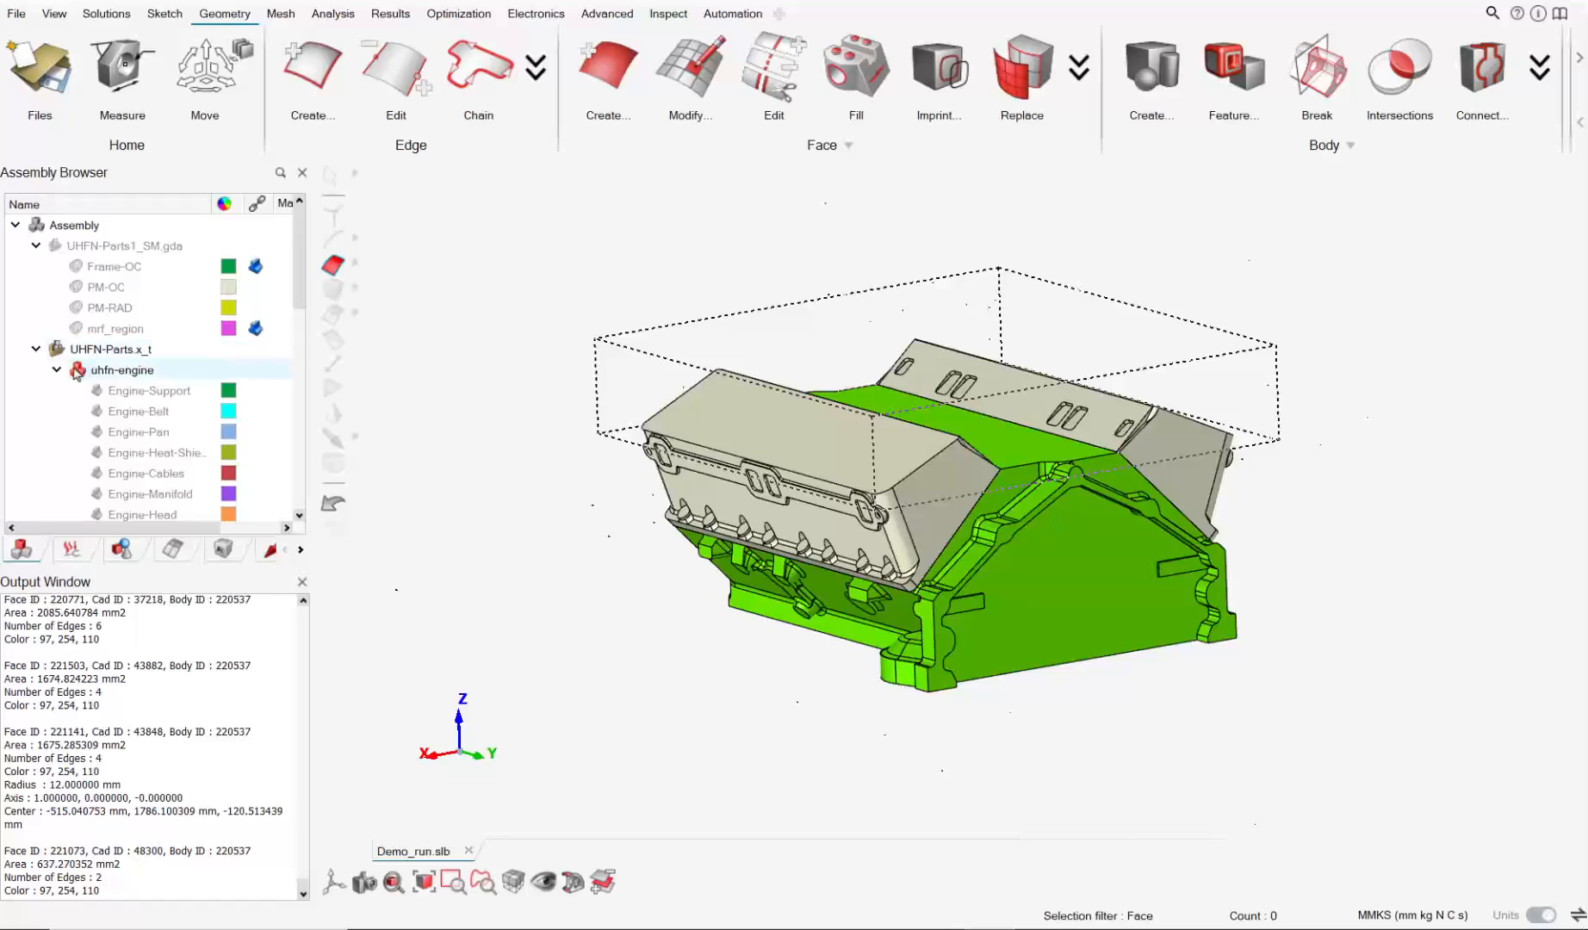
left_click(77, 371)
Examine the front of the engine around the alternator pulley, highlighting the Engine-Belt and Engine-Altnator bodies.
middle_click_drag(1105, 480, 1077, 588)
scroll(1005, 527, "up", 4)
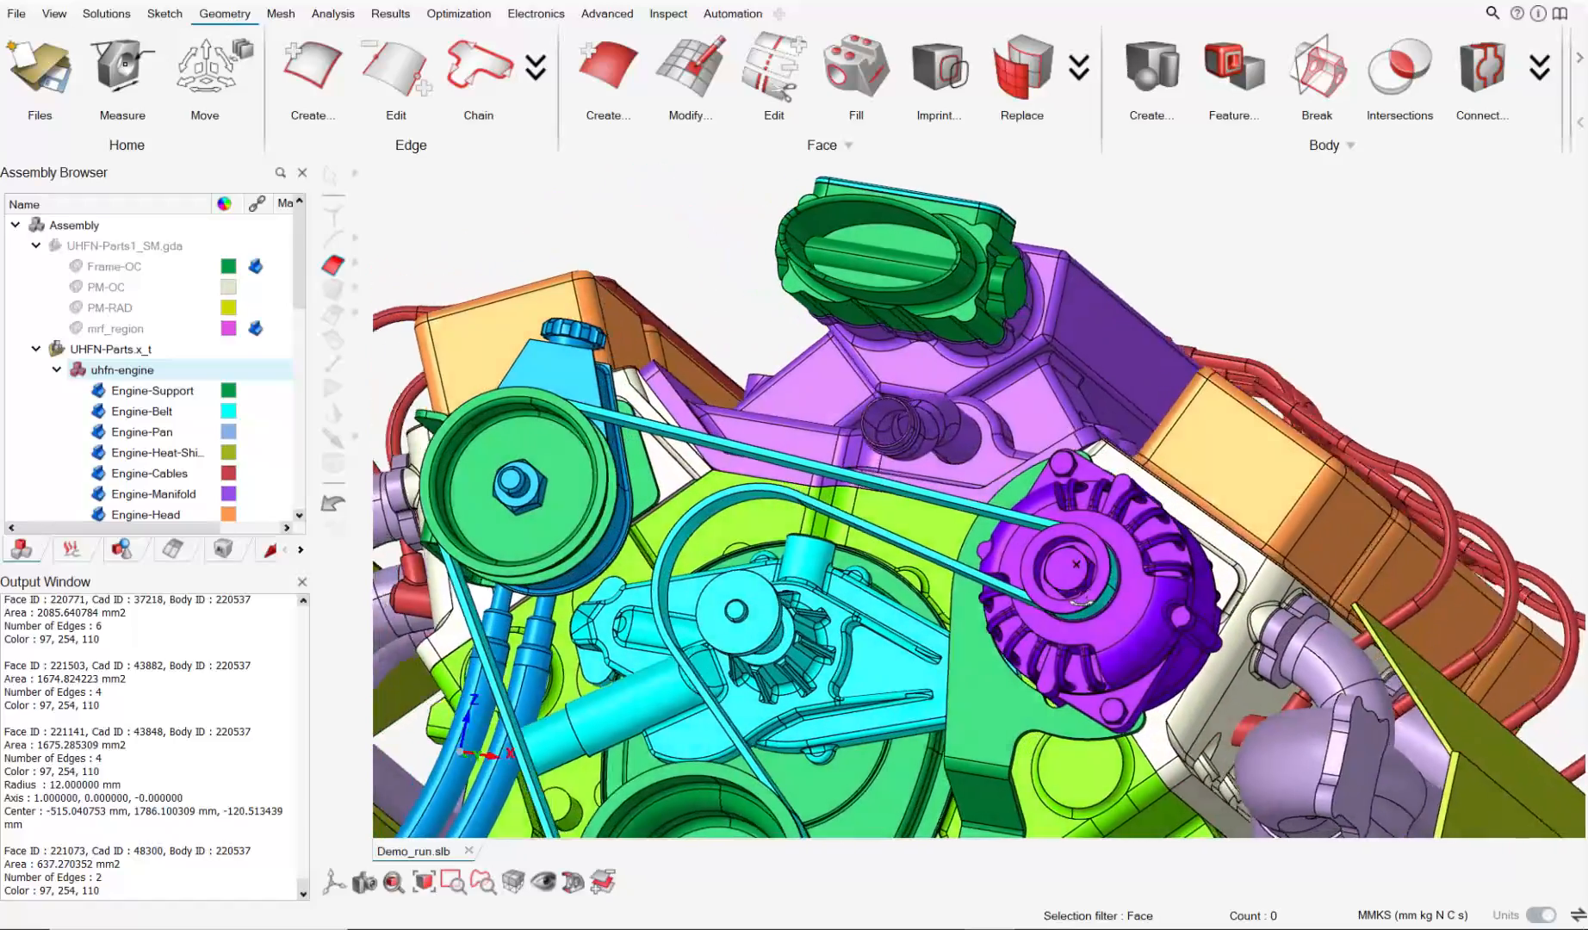
scroll(1078, 594, "up", 2)
scroll(1078, 594, "up", 3)
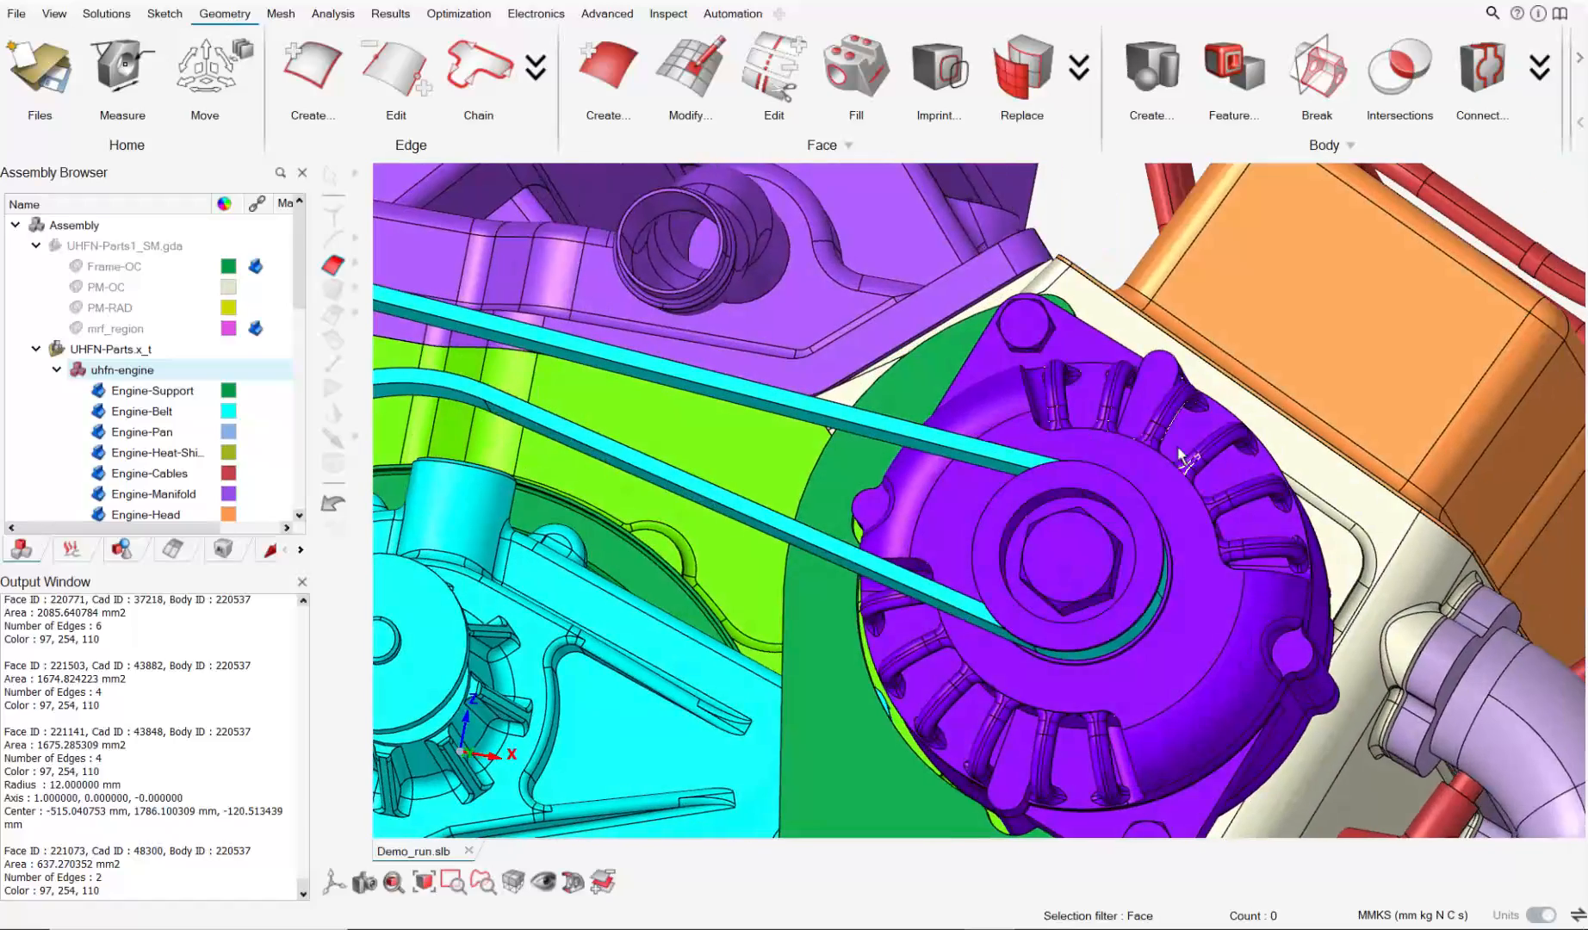
left_click(1040, 472)
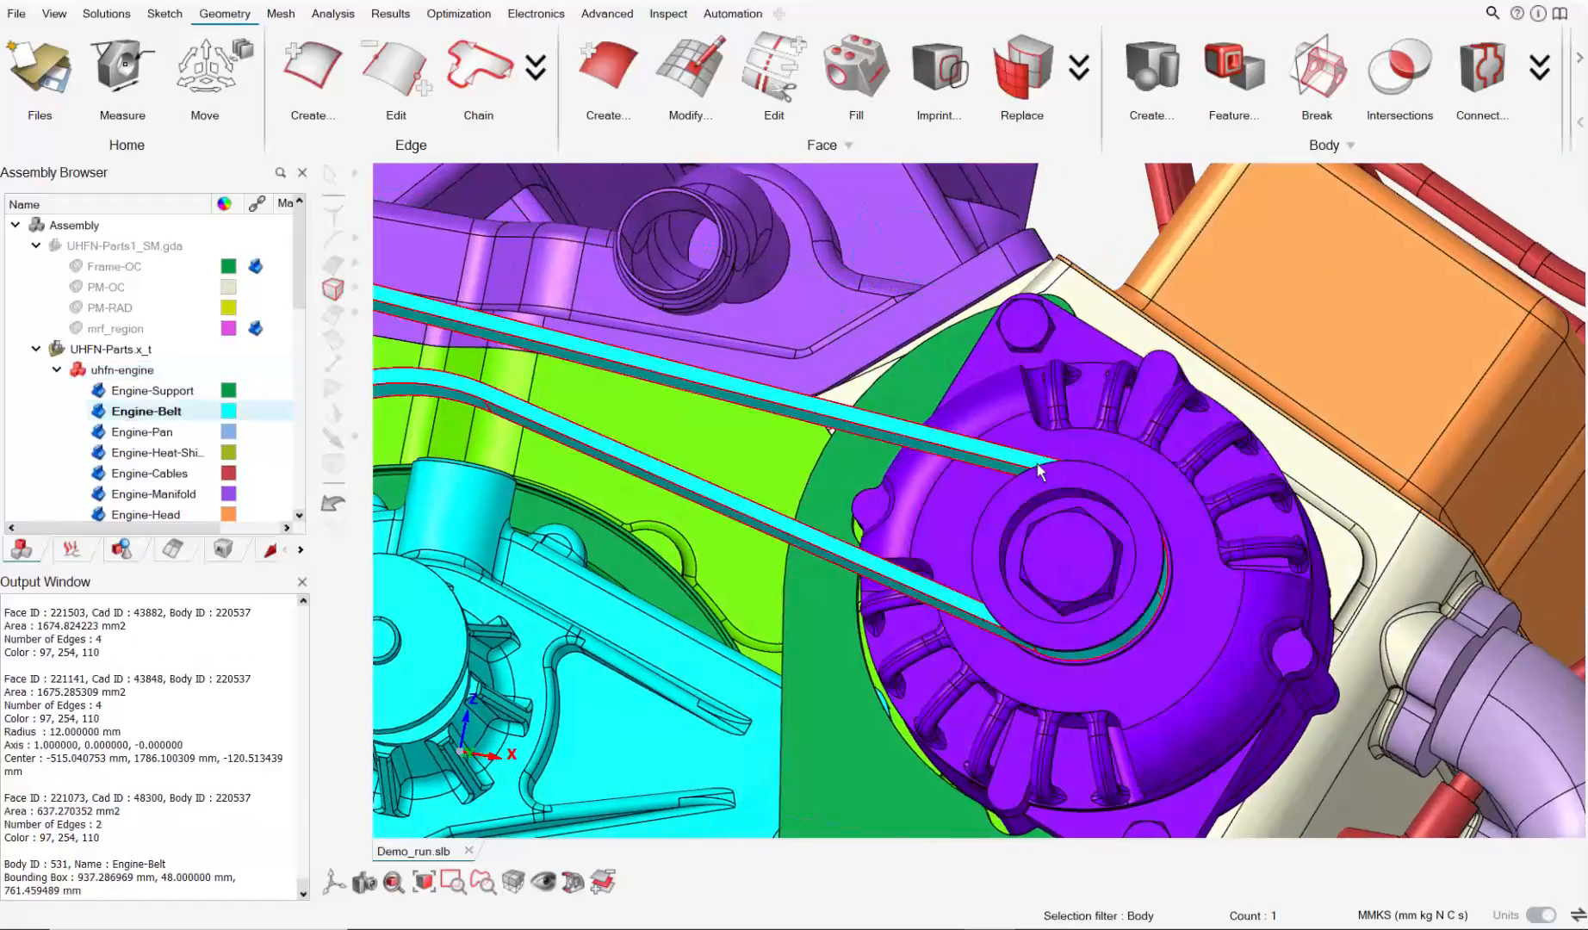
middle_click_drag(1077, 556, 1111, 498)
left_click(1110, 497)
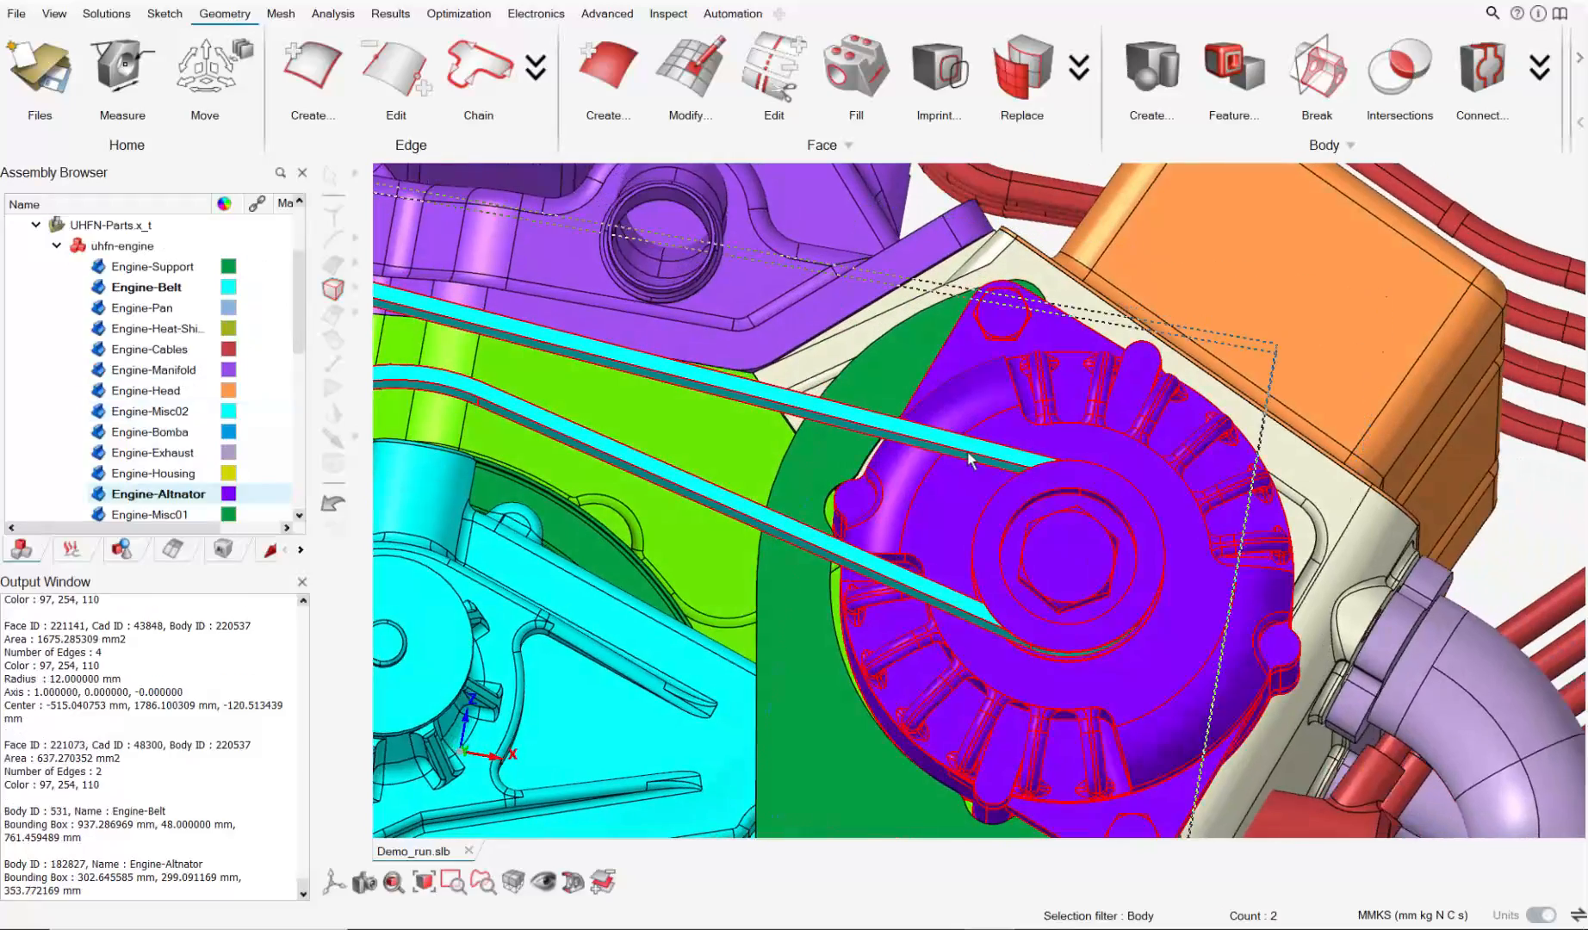
scroll(963, 461, "down", 10)
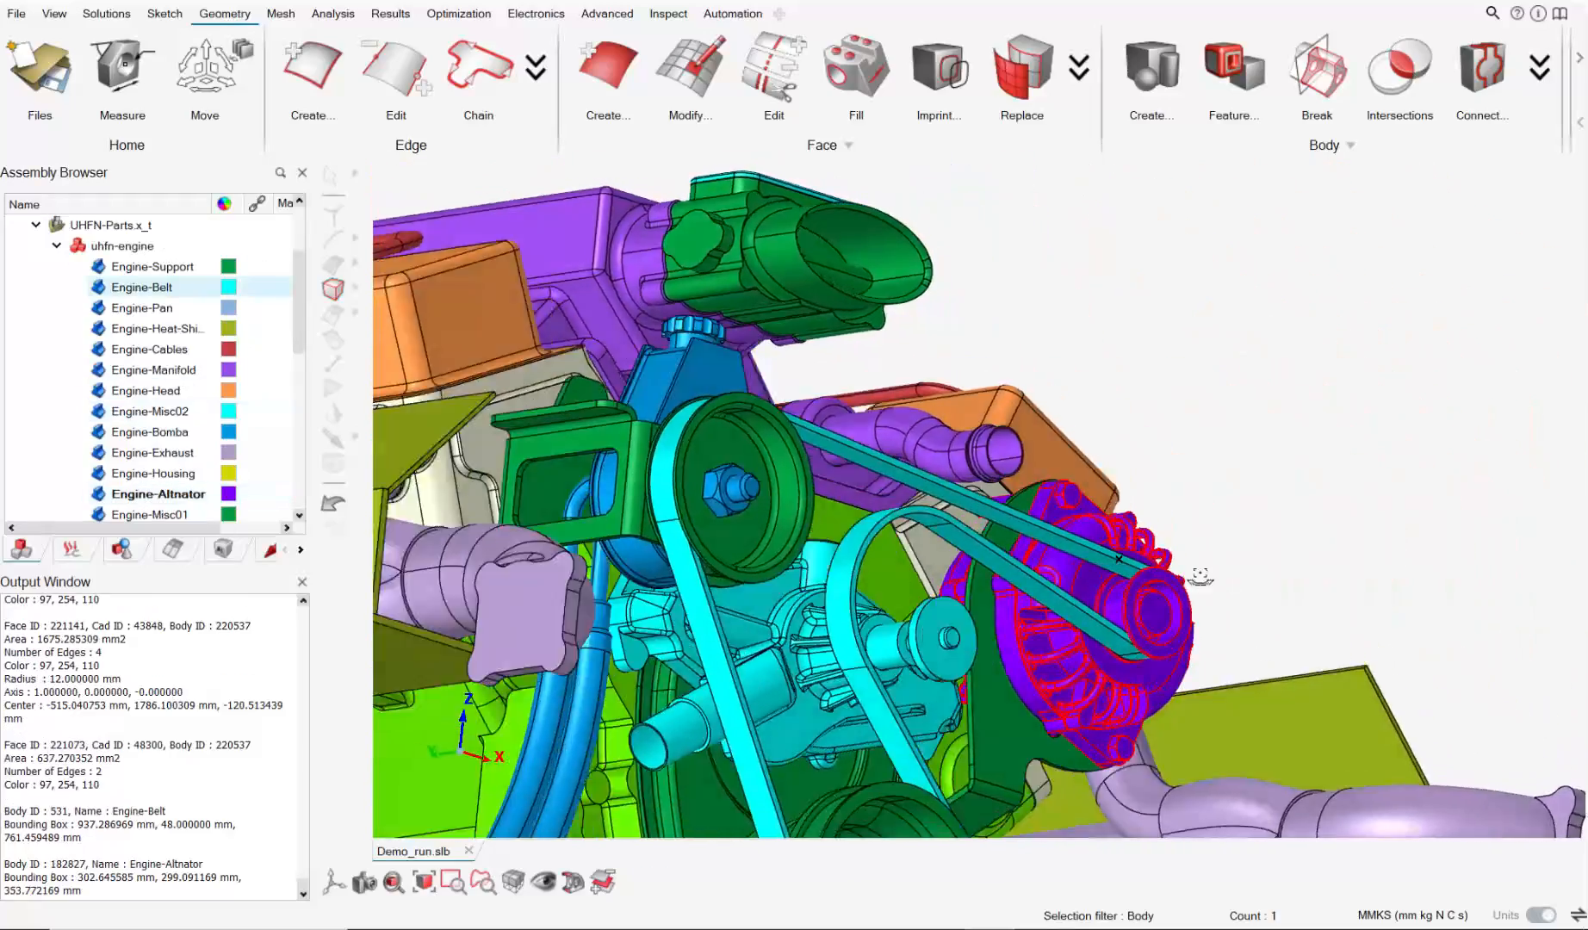
middle_click_drag(1199, 577, 1188, 525)
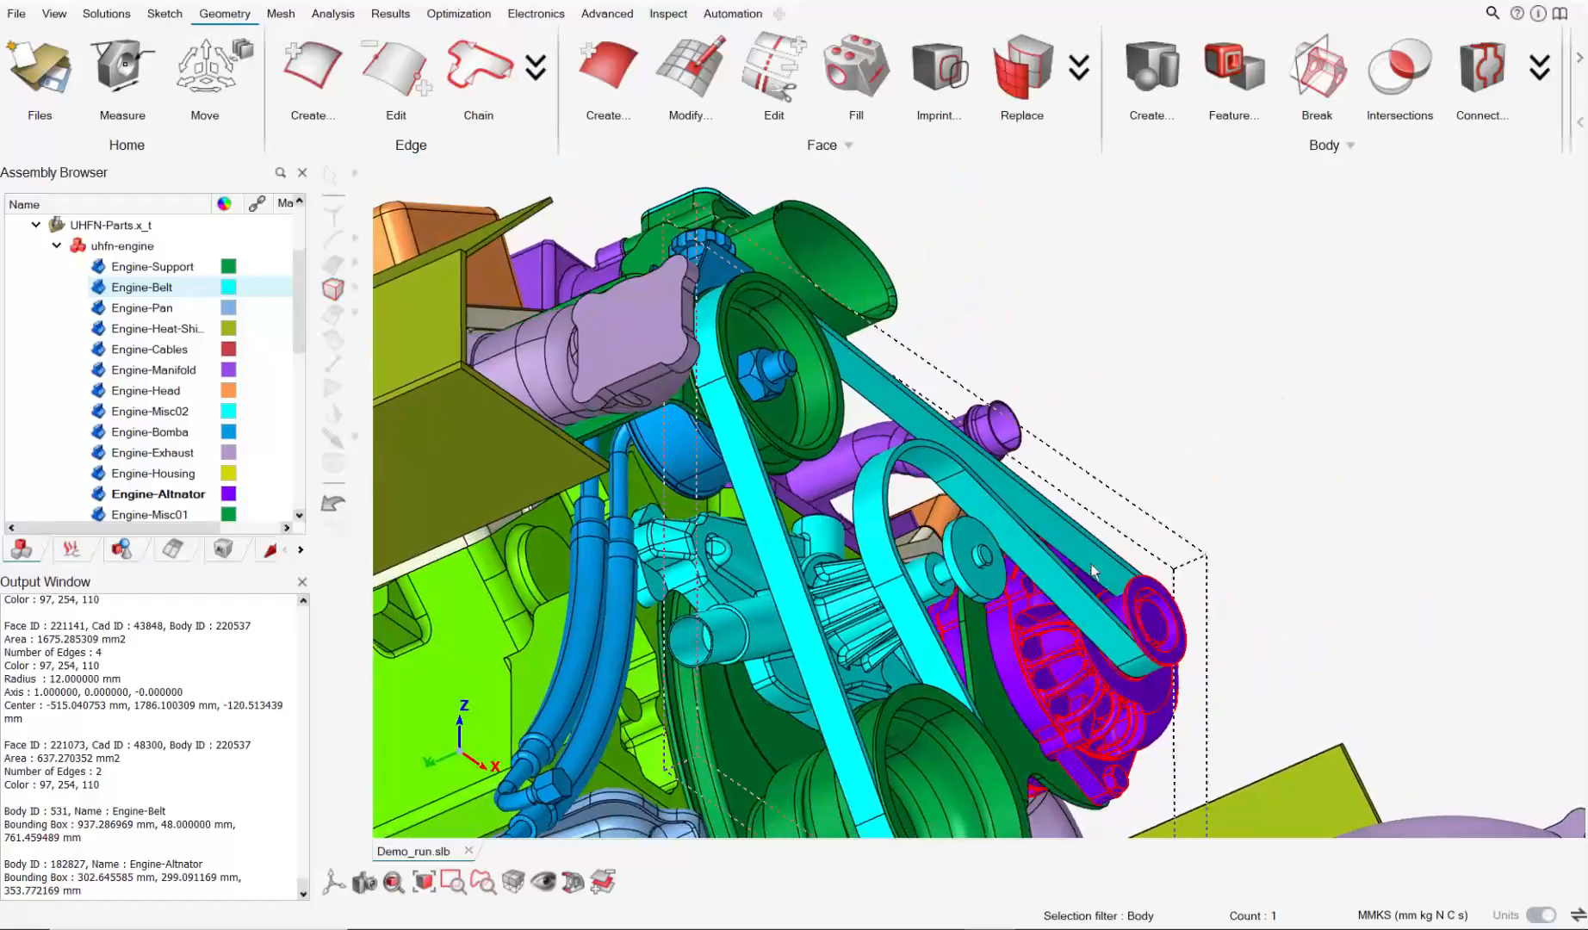
Highlight the Engine-Misc02 body as well and examine the pump and pulley area at the engine front.
scroll(747, 615, "up", 3)
scroll(747, 615, "up", 1)
middle_click_drag(748, 615, 769, 608)
left_click(773, 606)
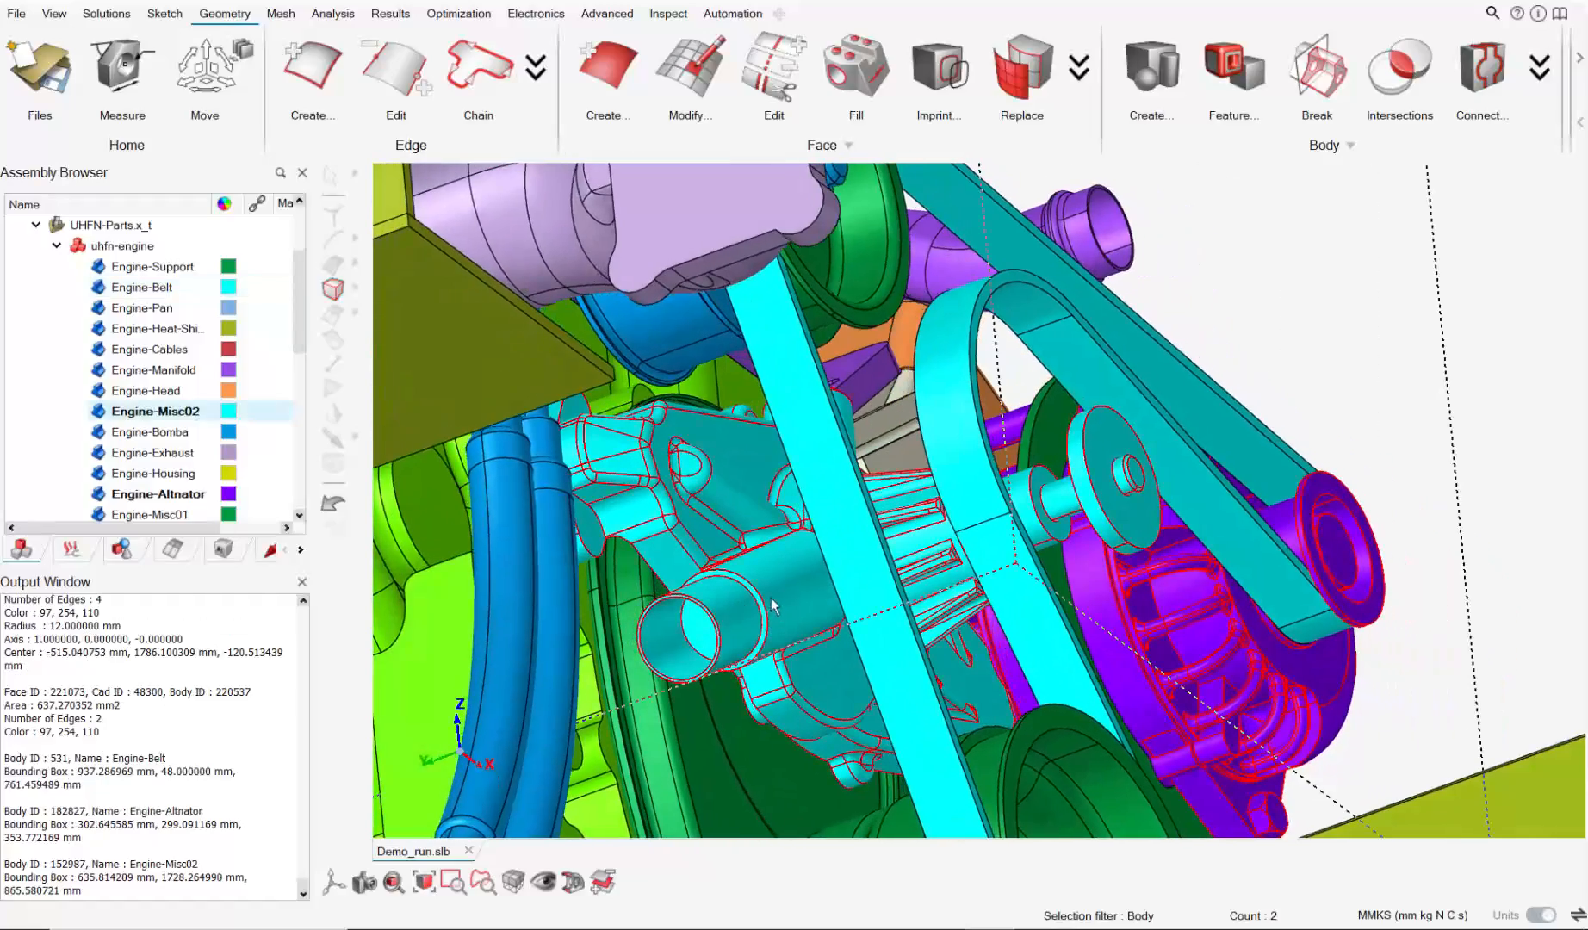
scroll(754, 638, "down", 4)
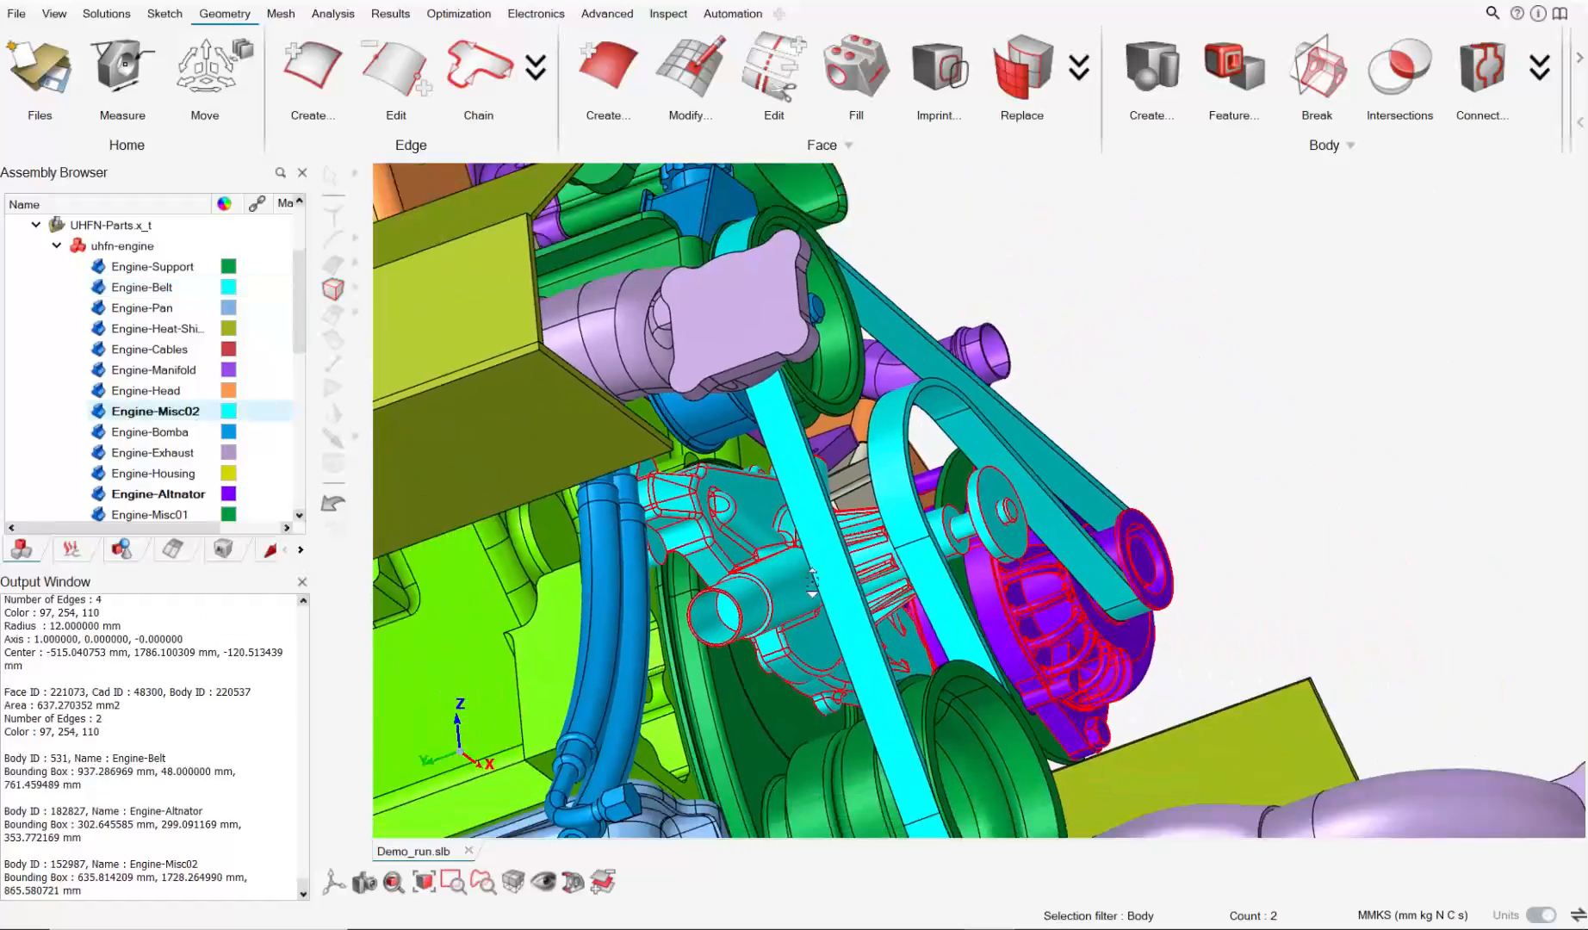
middle_click_drag(753, 638, 861, 499)
right_click_drag(860, 499, 868, 730)
middle_click_drag(861, 568, 1080, 586)
scroll(1080, 594, "down", 2)
right_click_drag(1094, 625, 1020, 497)
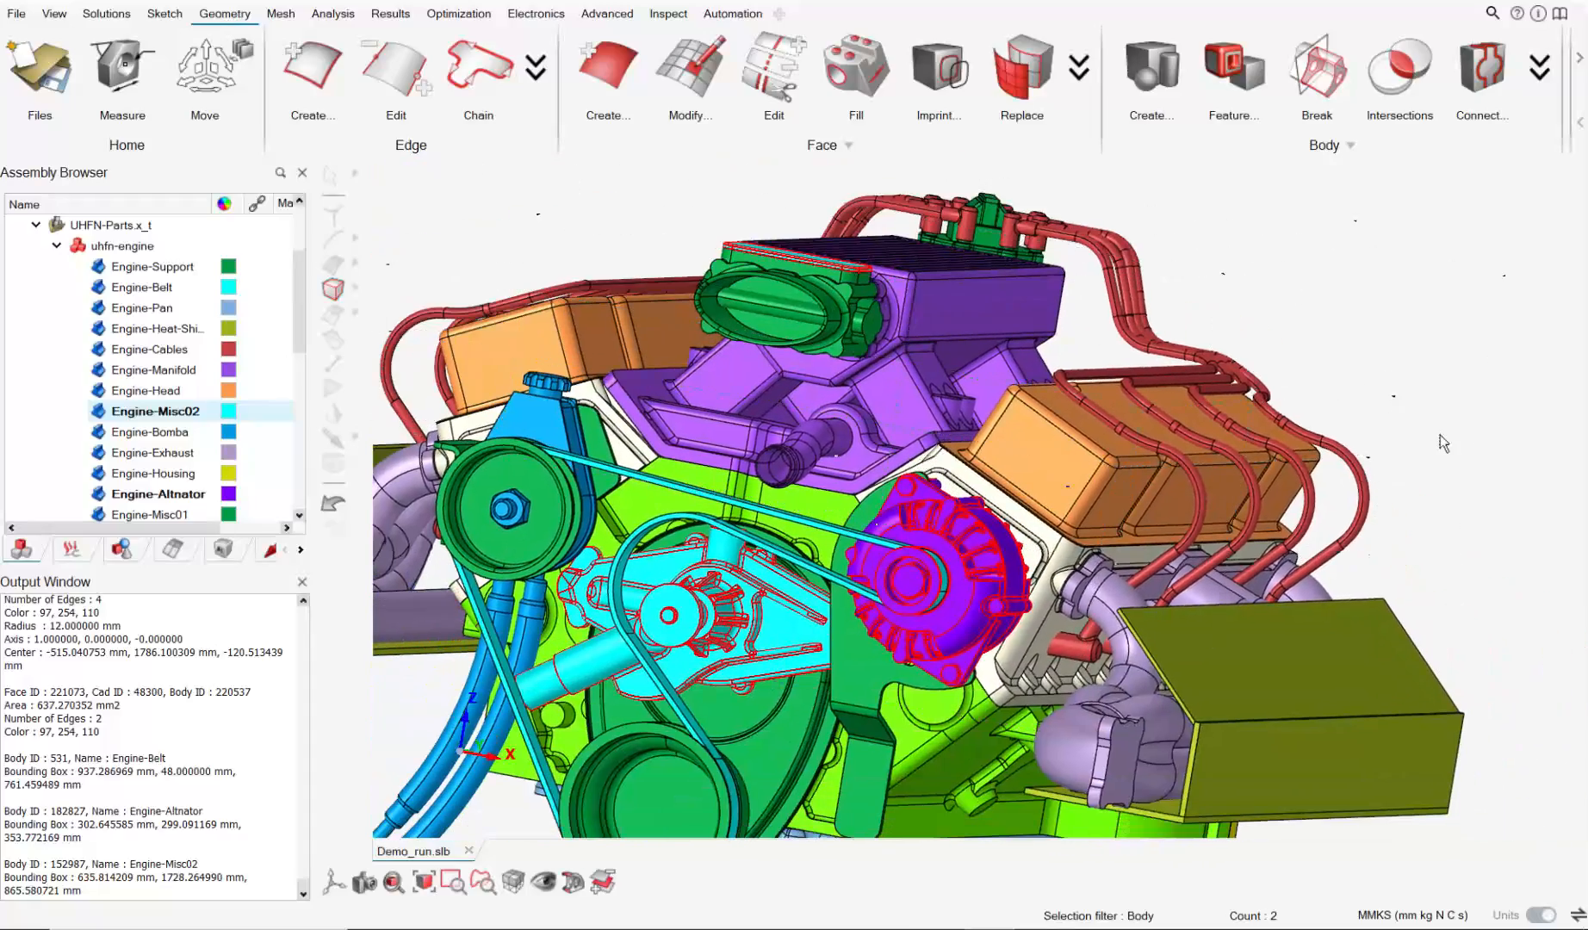
Start Remove Details on CAD faces and select the recess walls, recess floor and first bolt corner face in Engine-Altnator's pulley.
scroll(952, 599, "up", 6)
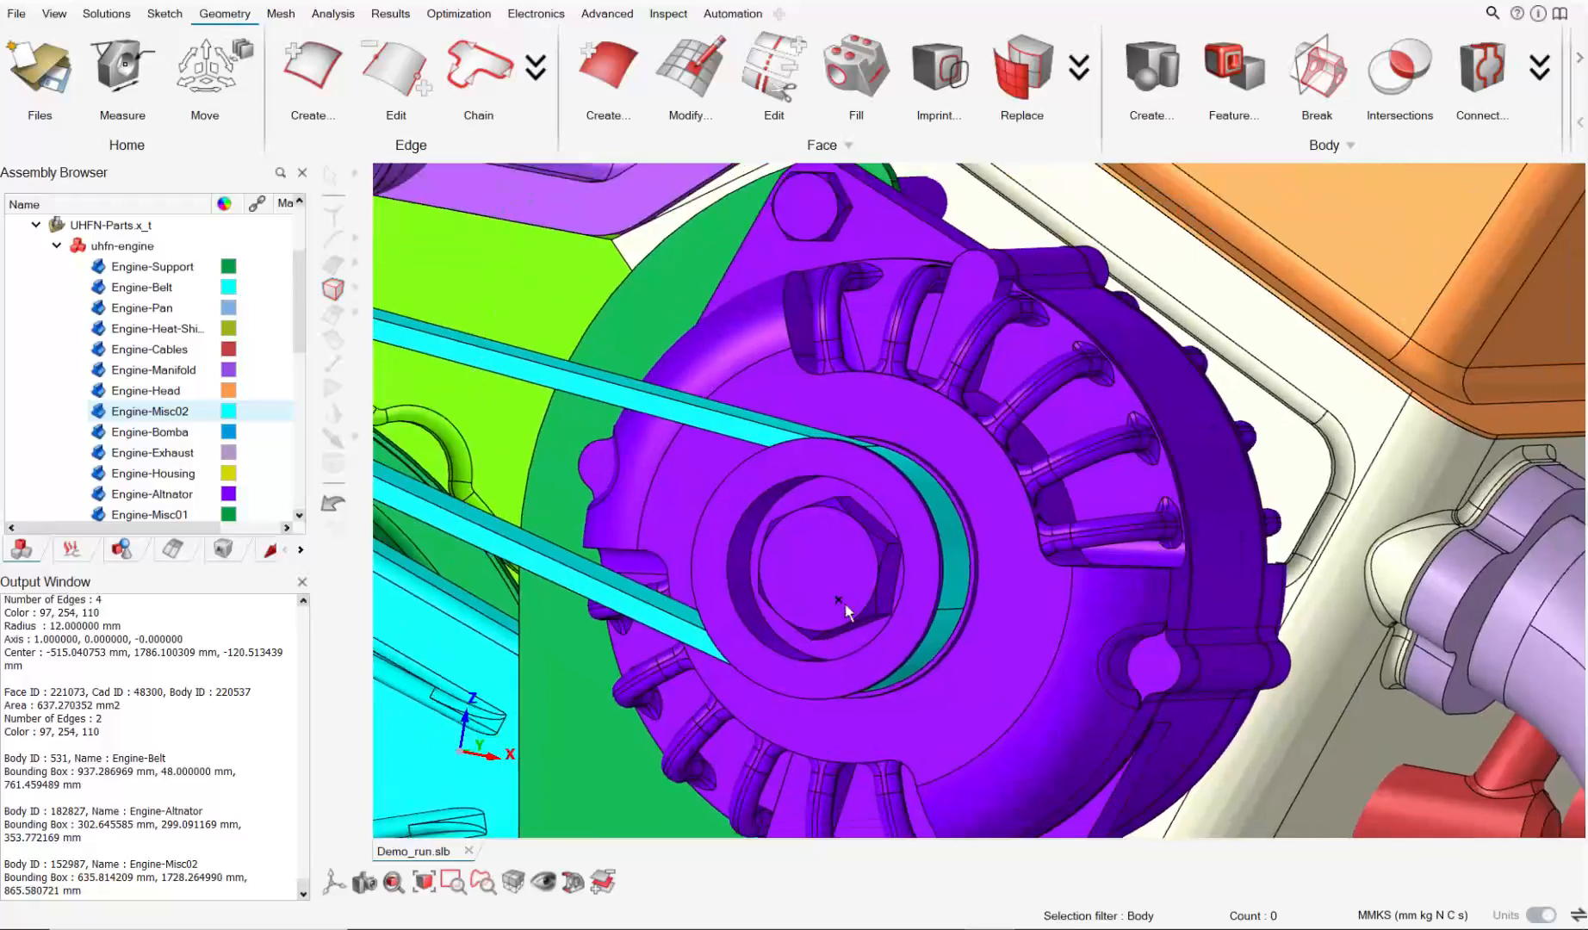
middle_click_drag(839, 600, 884, 603)
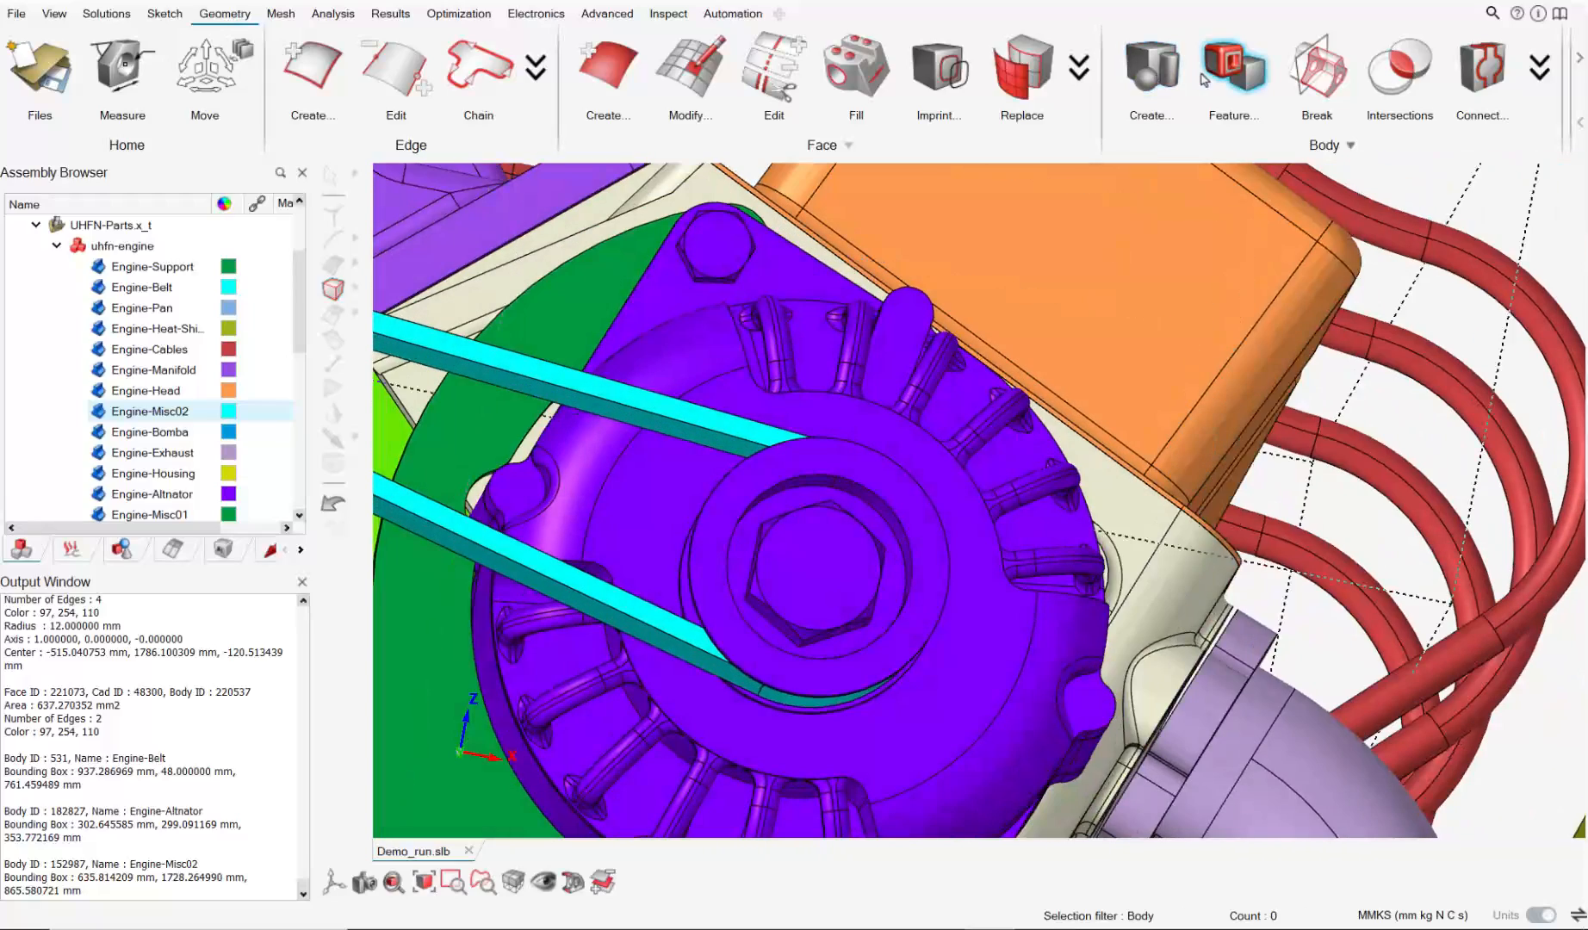
left_click(1231, 79)
left_click(1193, 235)
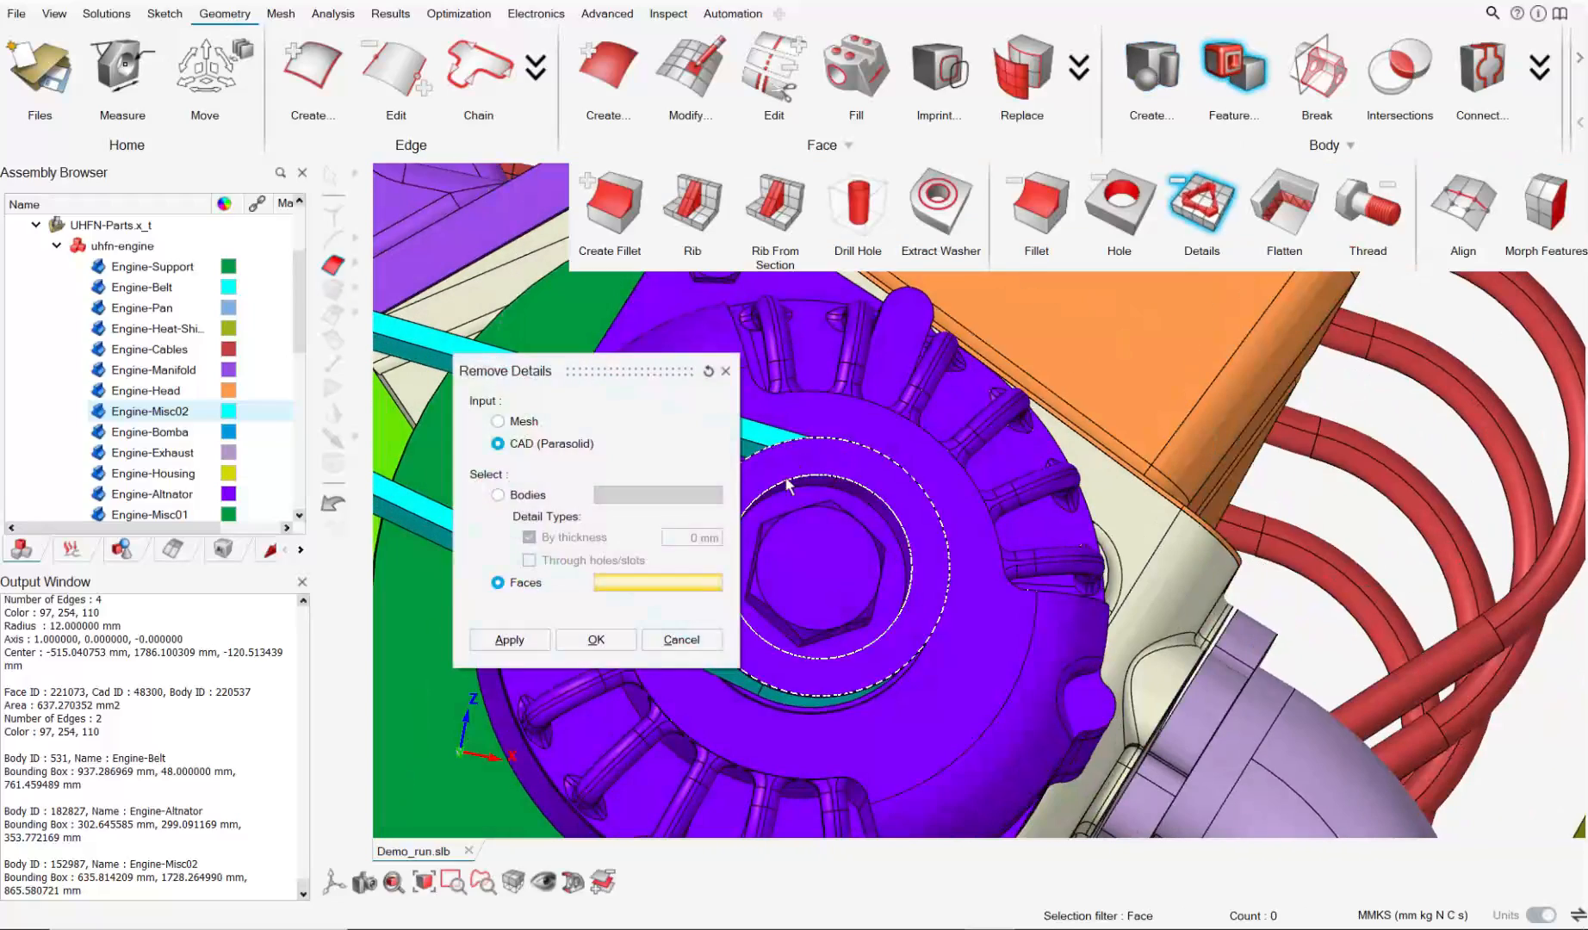
scroll(937, 490, "up", 5)
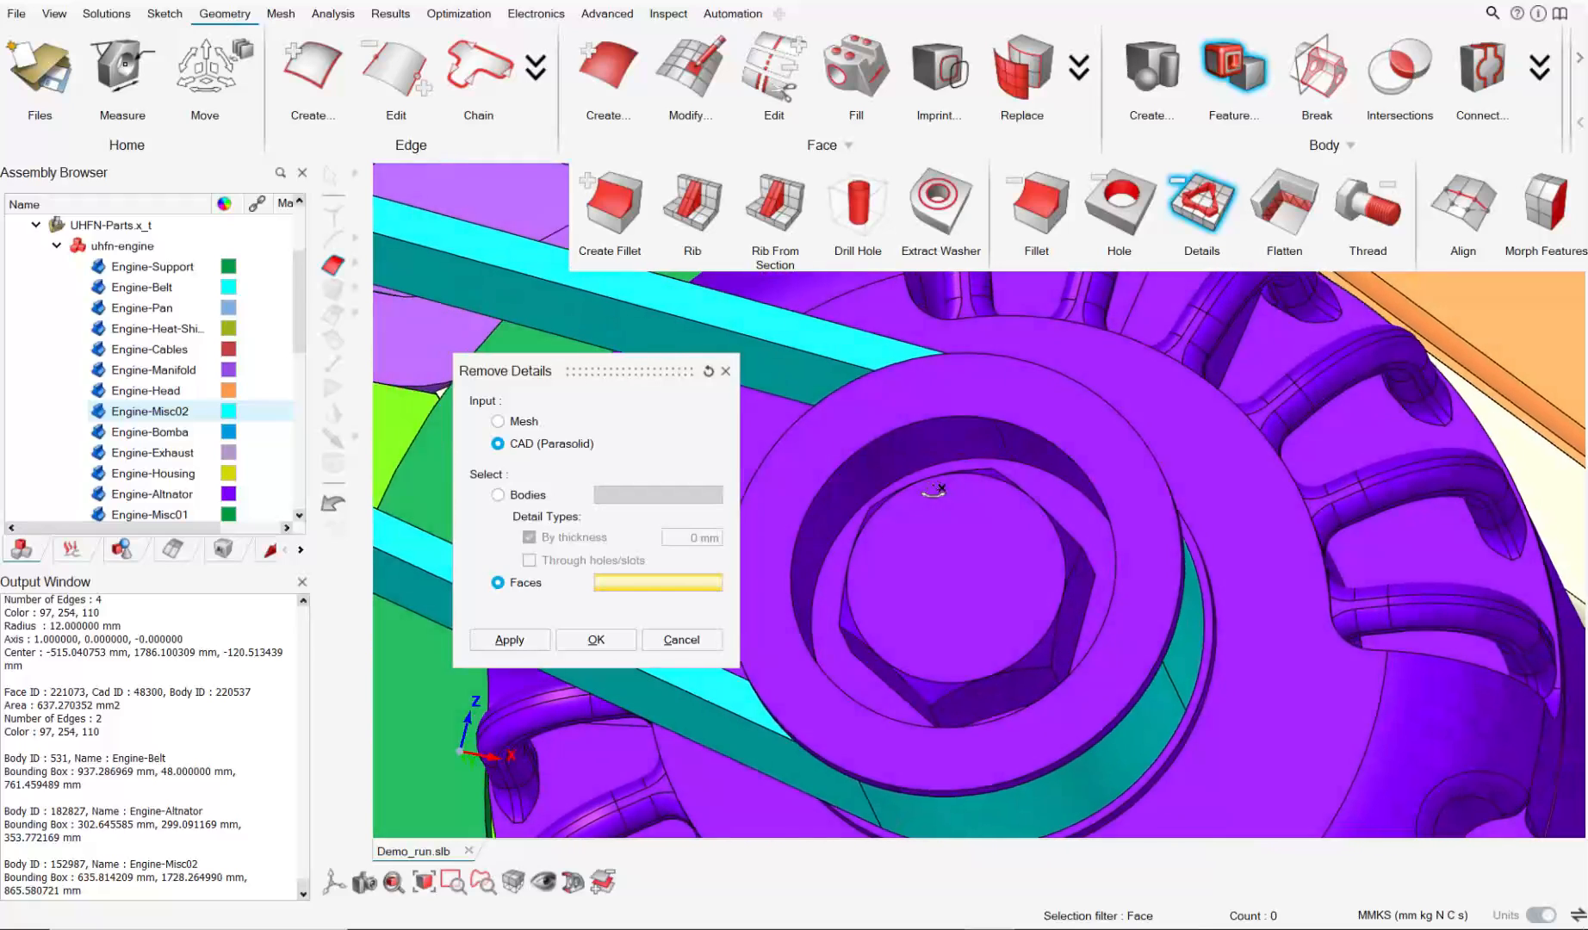
middle_click_drag(934, 492, 926, 488)
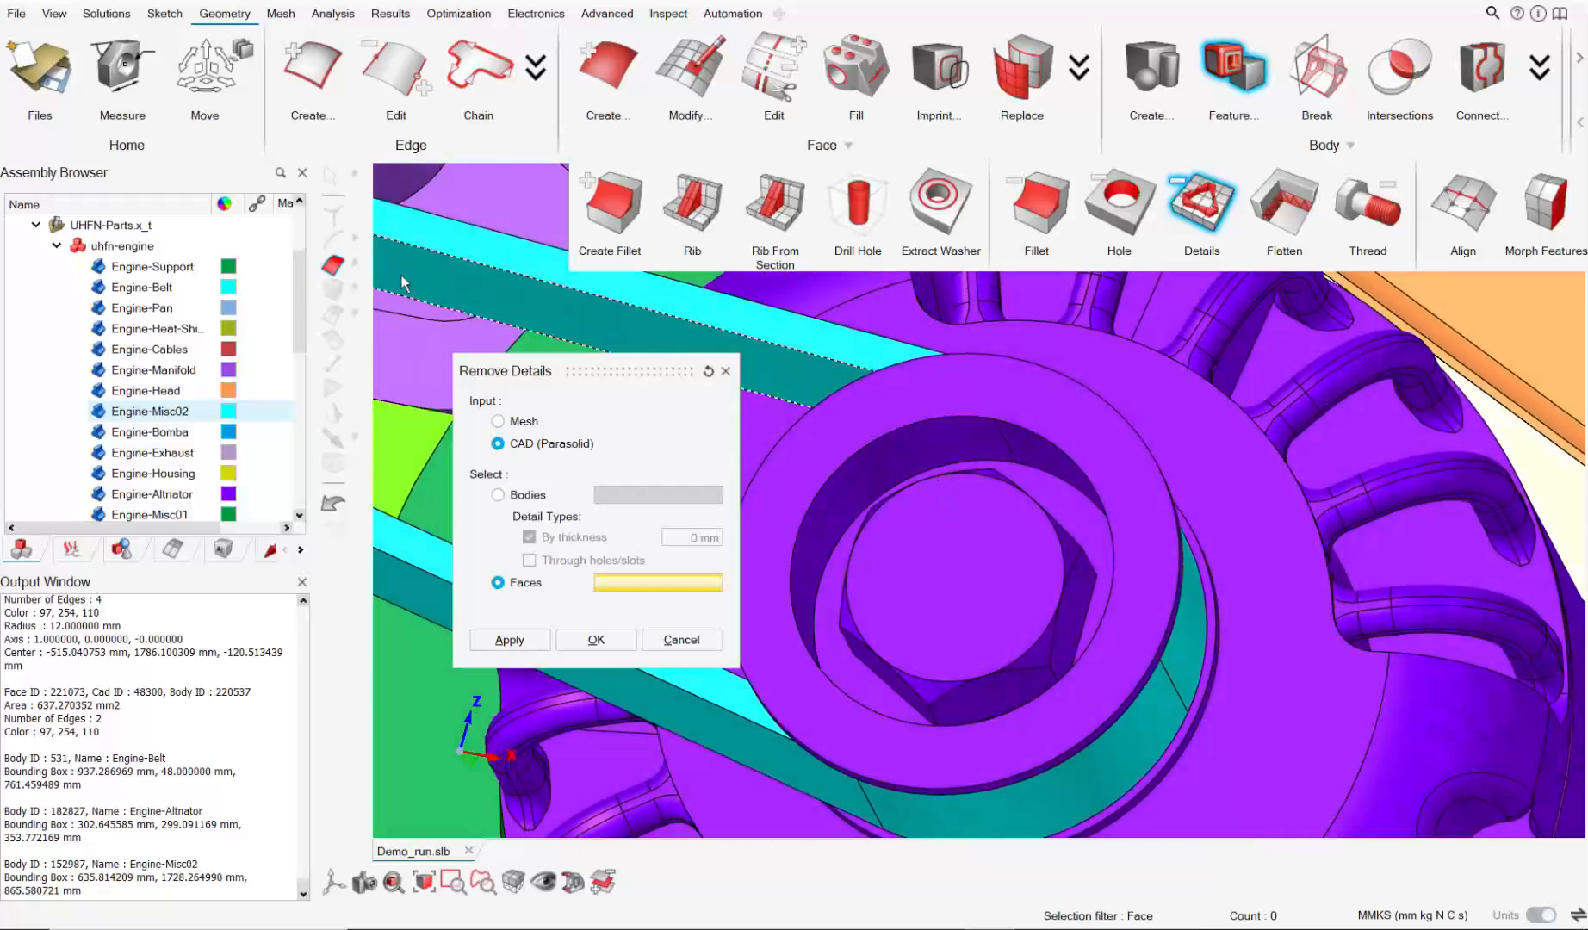
left_click(925, 462)
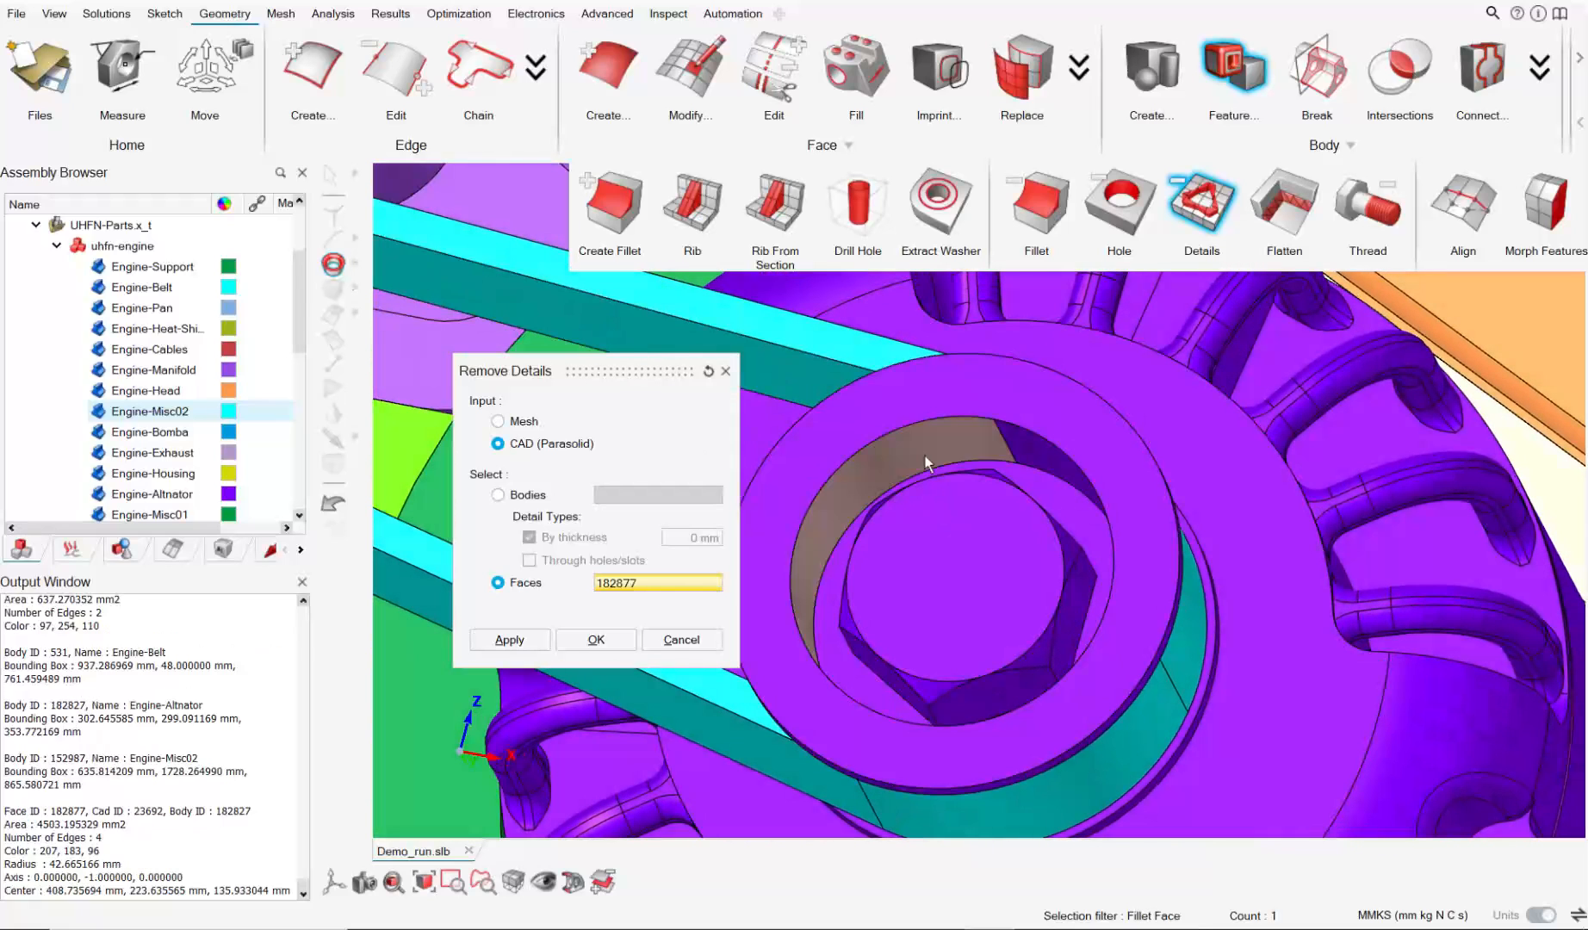
left_click(1036, 479)
left_click(999, 485)
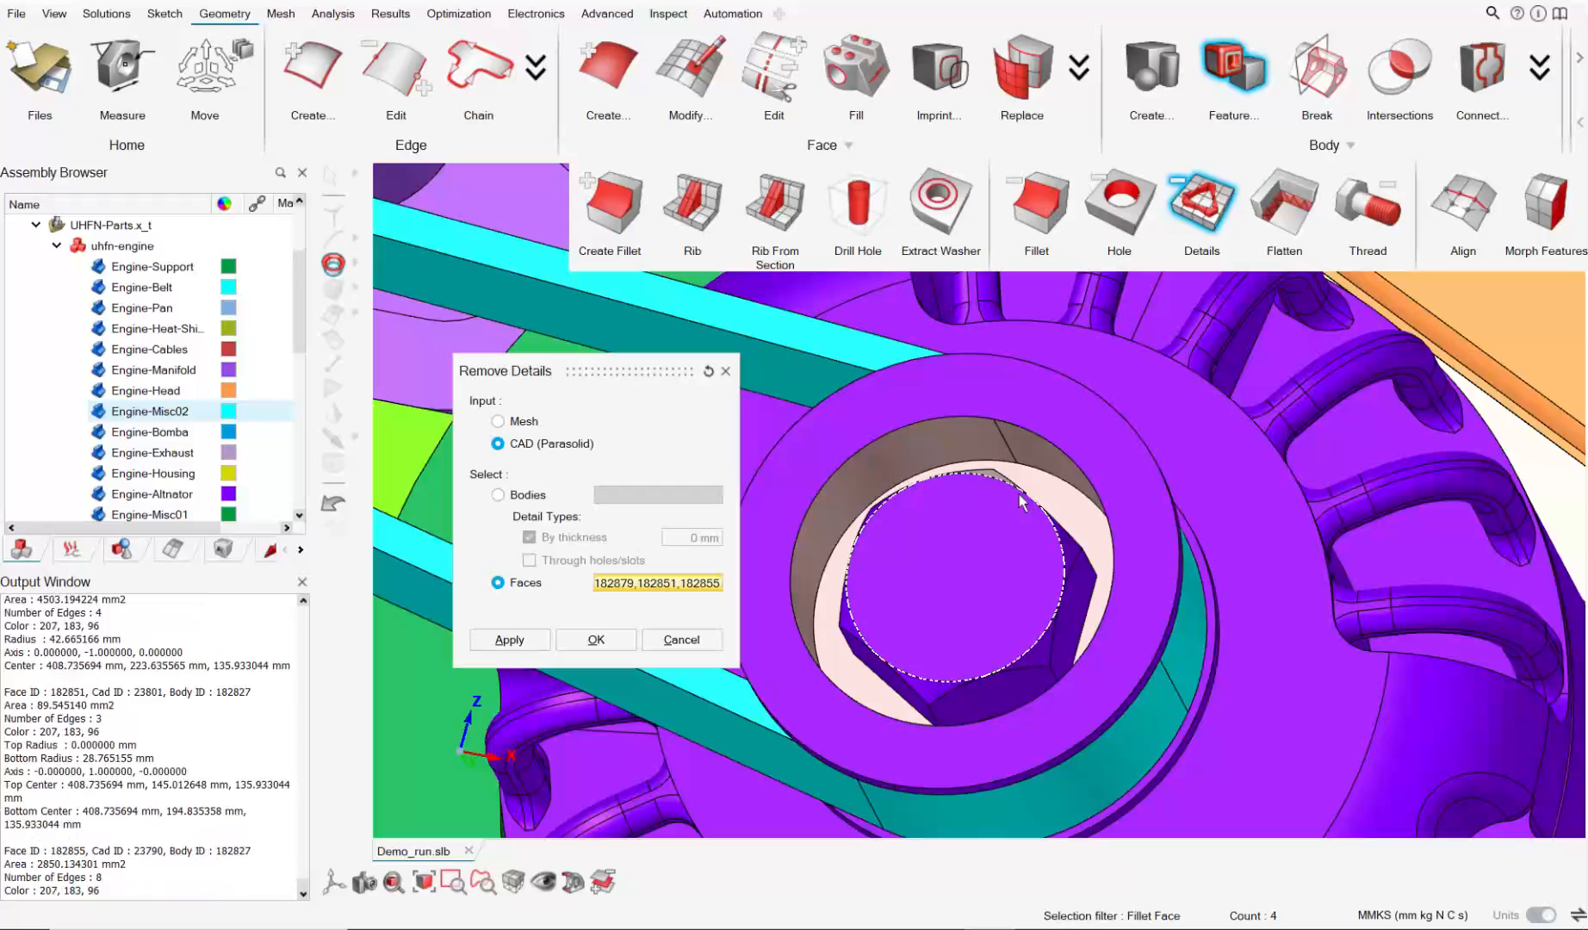
Add the hex bolt's end face, its other corner faces and the first side faces to the selection.
left_click(878, 514)
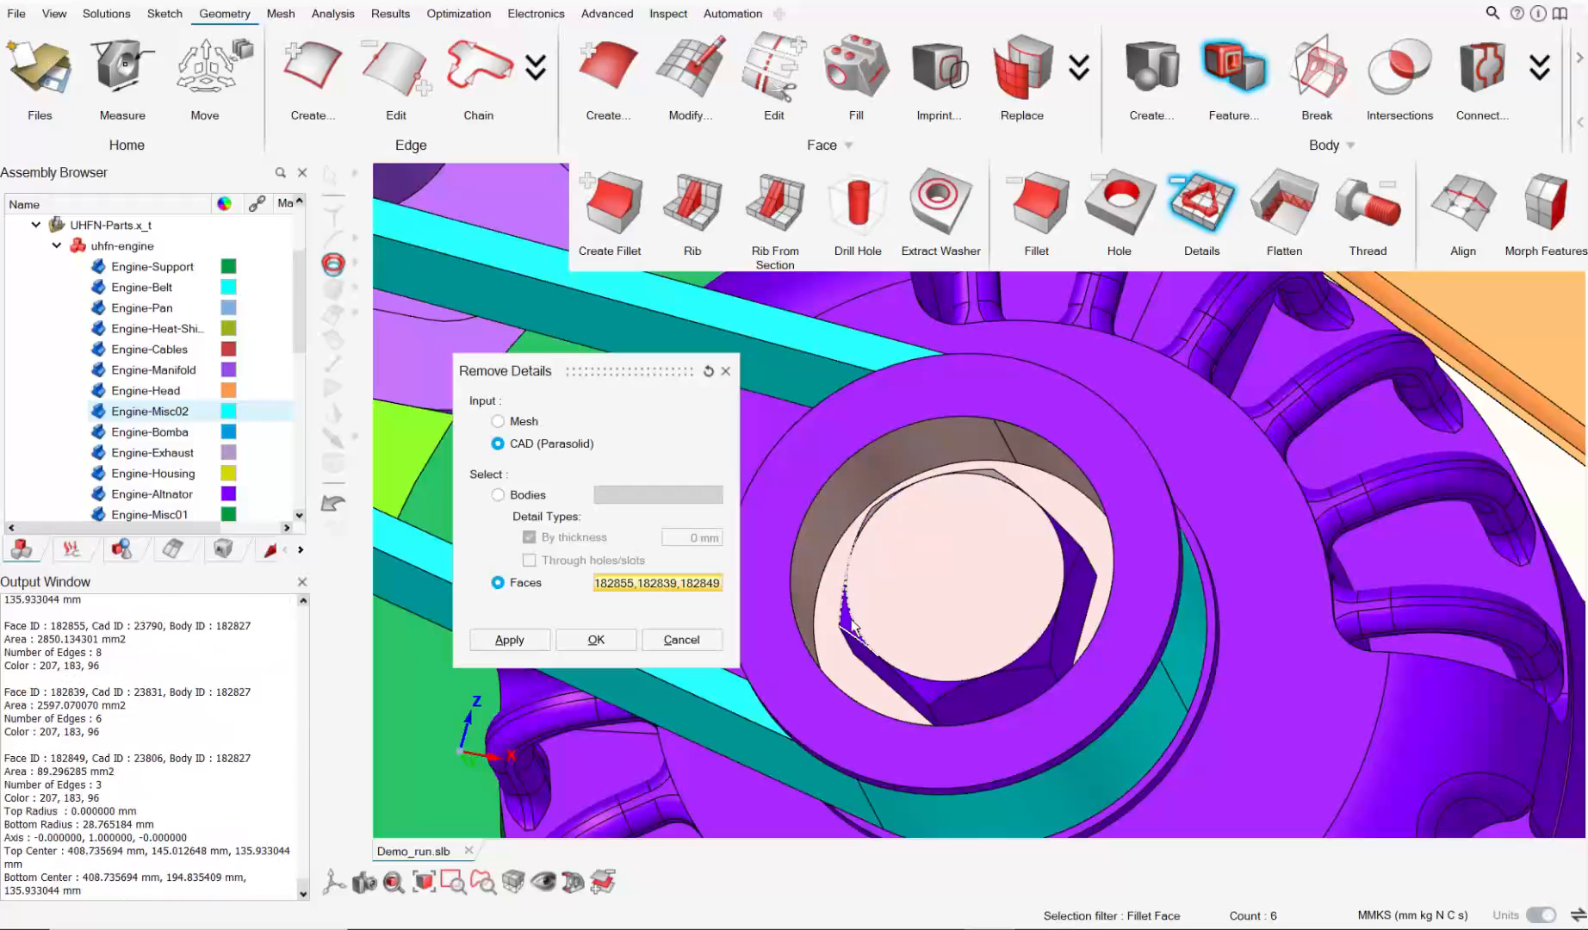
left_click(911, 679)
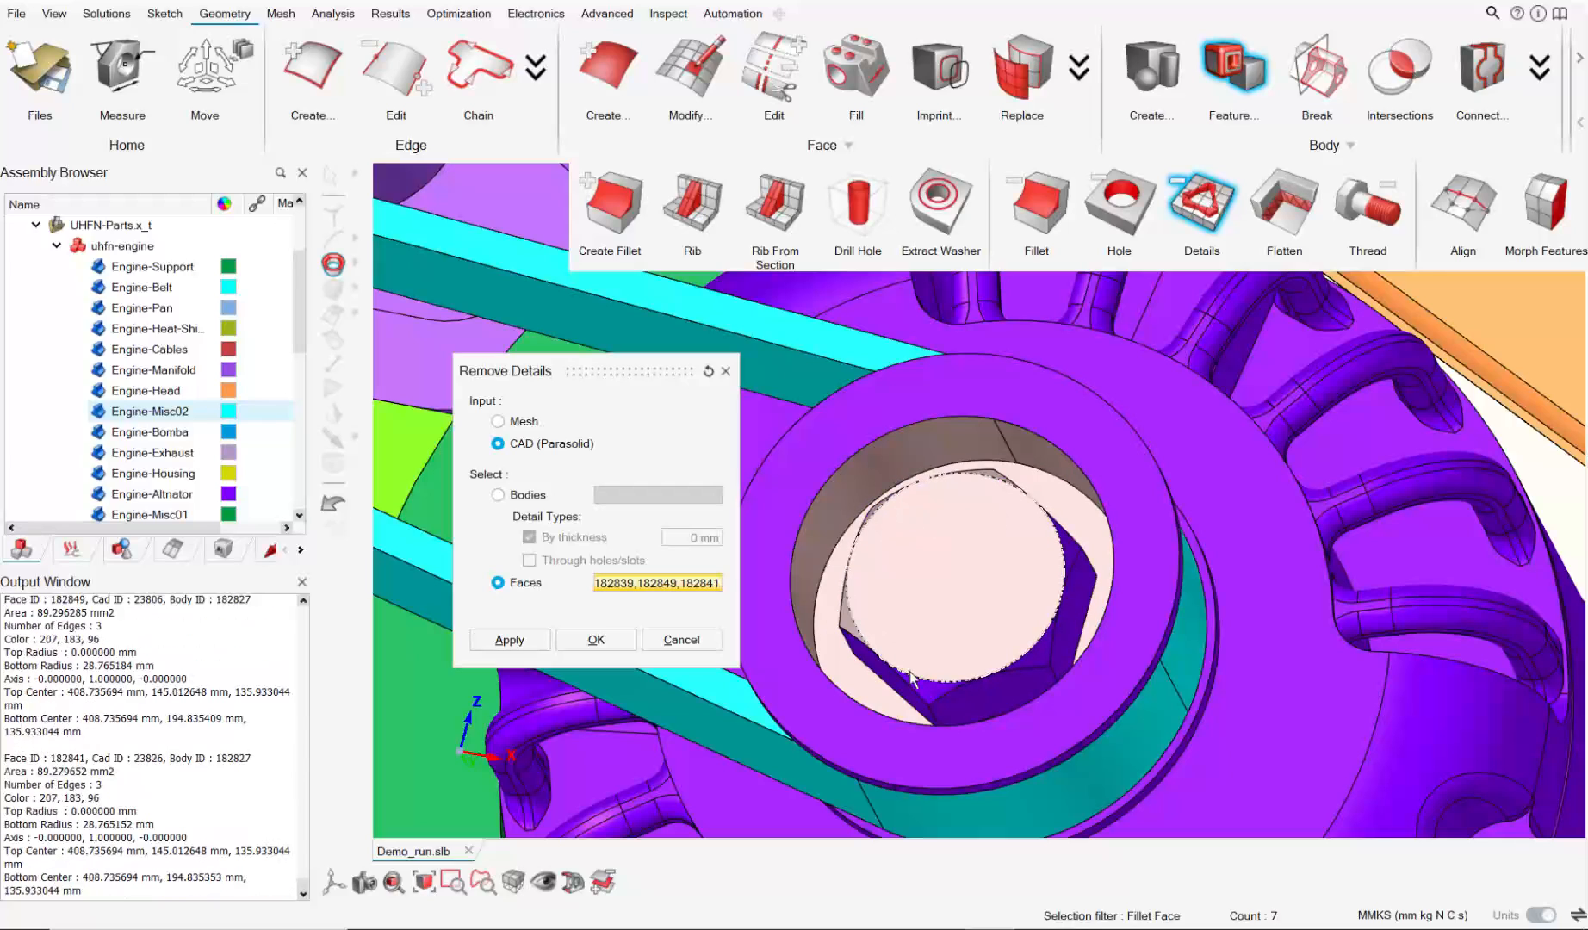
left_click(1057, 639)
left_click(1064, 549)
left_click(1046, 677)
middle_click_drag(1047, 689, 1083, 702)
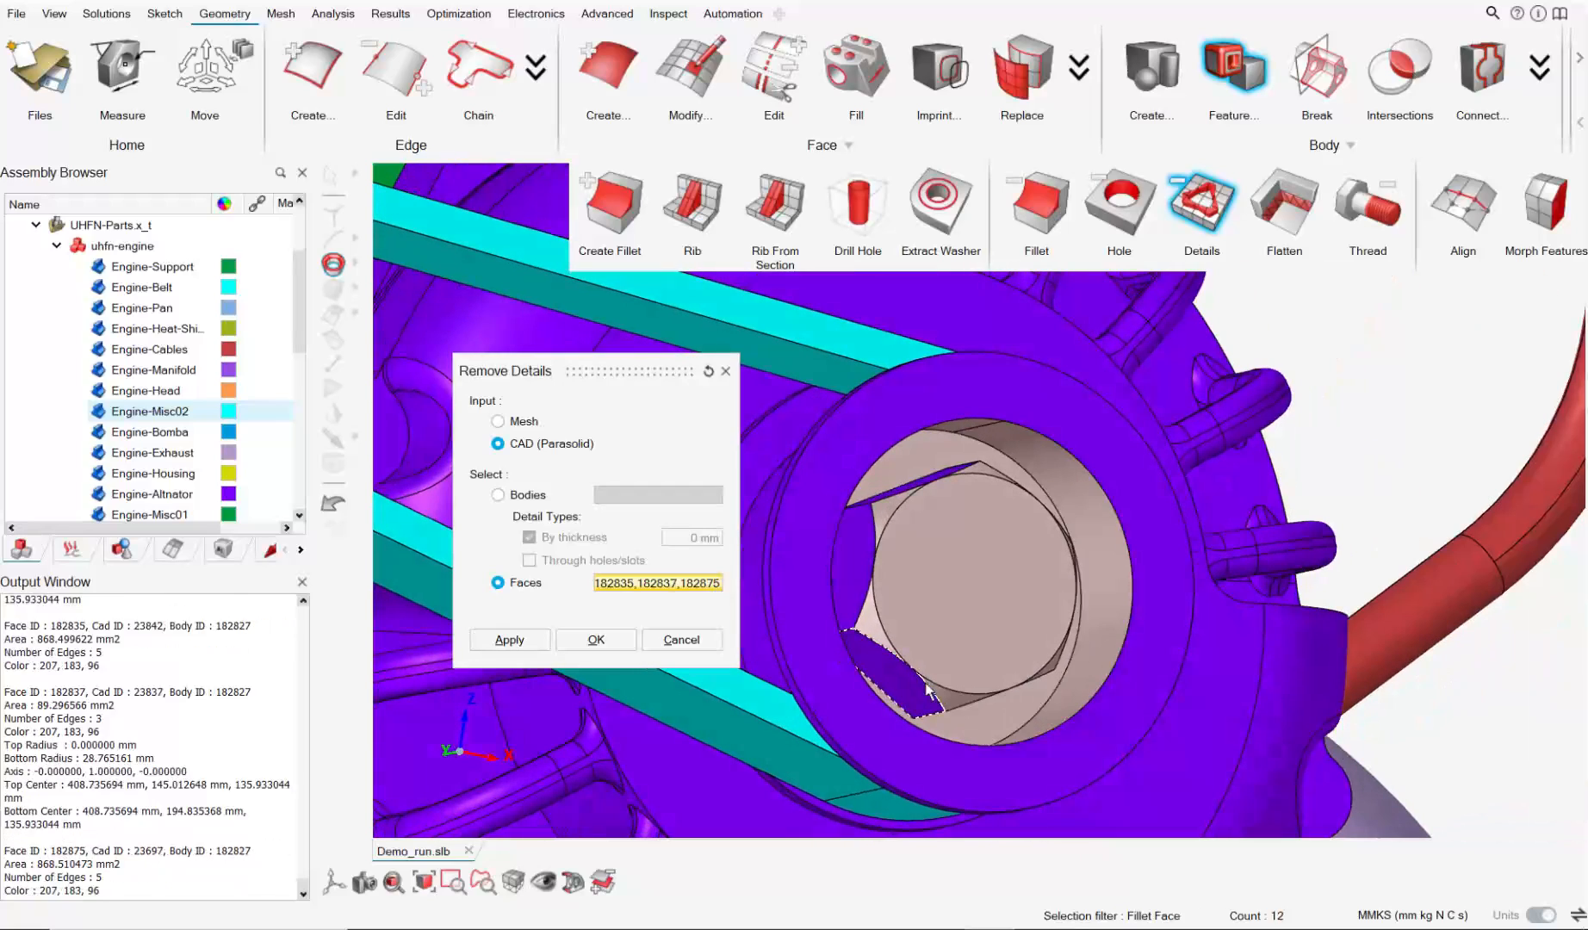
Add the remaining side faces of the hex bolt inside the alternator pulley recess to the selection.
left_click(904, 682)
left_click(857, 575)
middle_click_drag(871, 575, 945, 498)
left_click(924, 487)
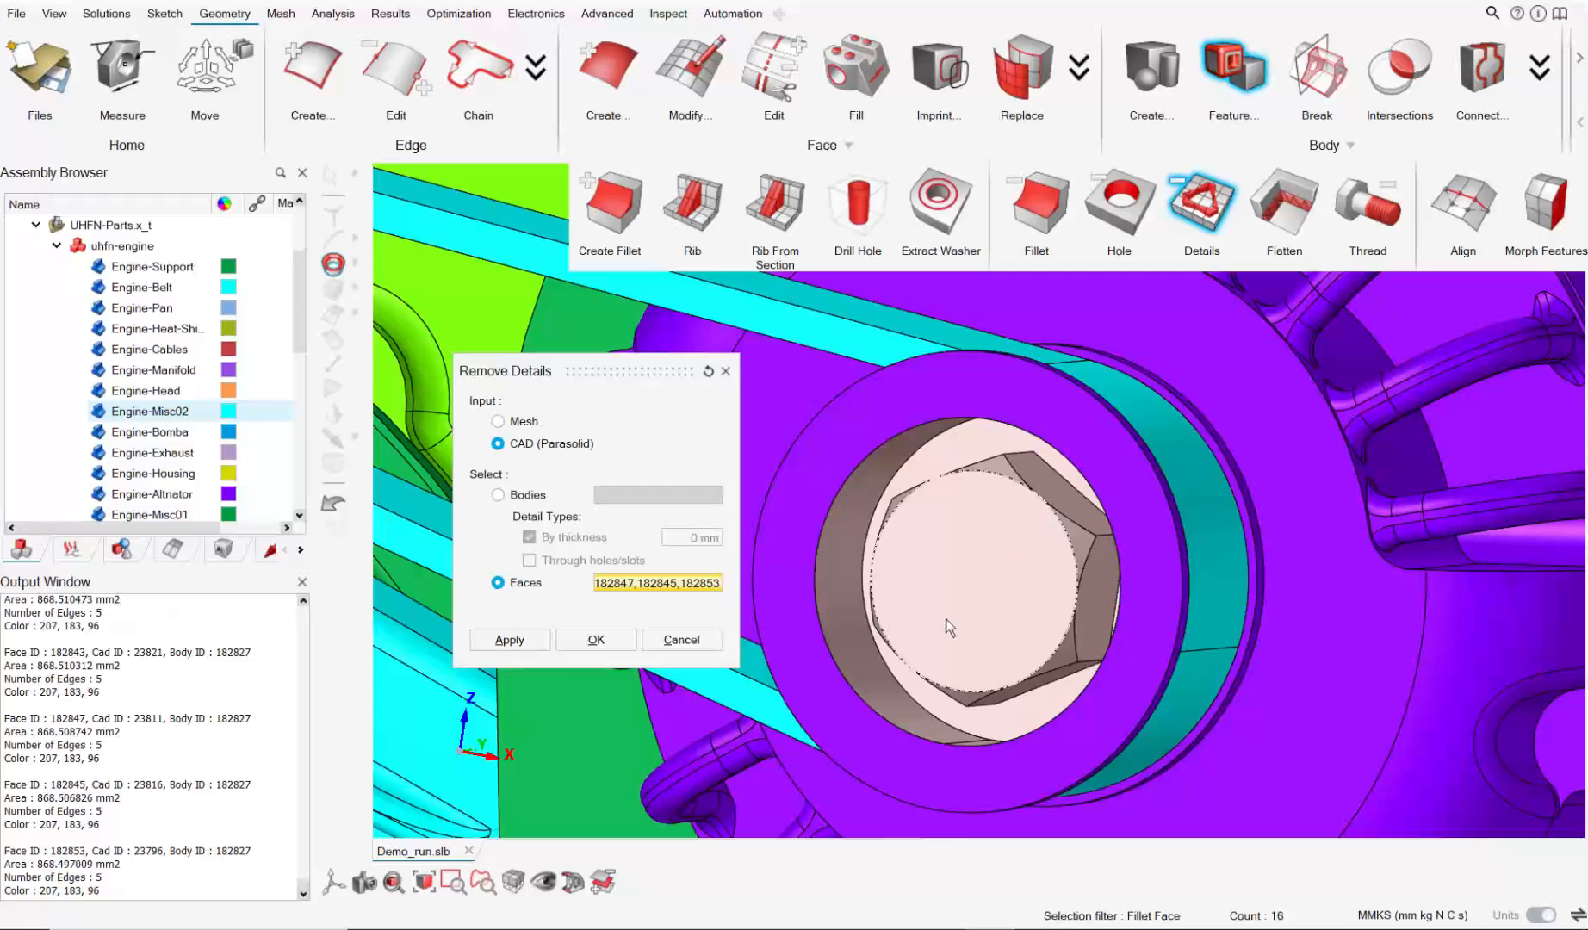
Remove the selected bolt and recess faces from the Engine-Altnator pulley and close Remove Details.
middle_click_drag(949, 627, 782, 660)
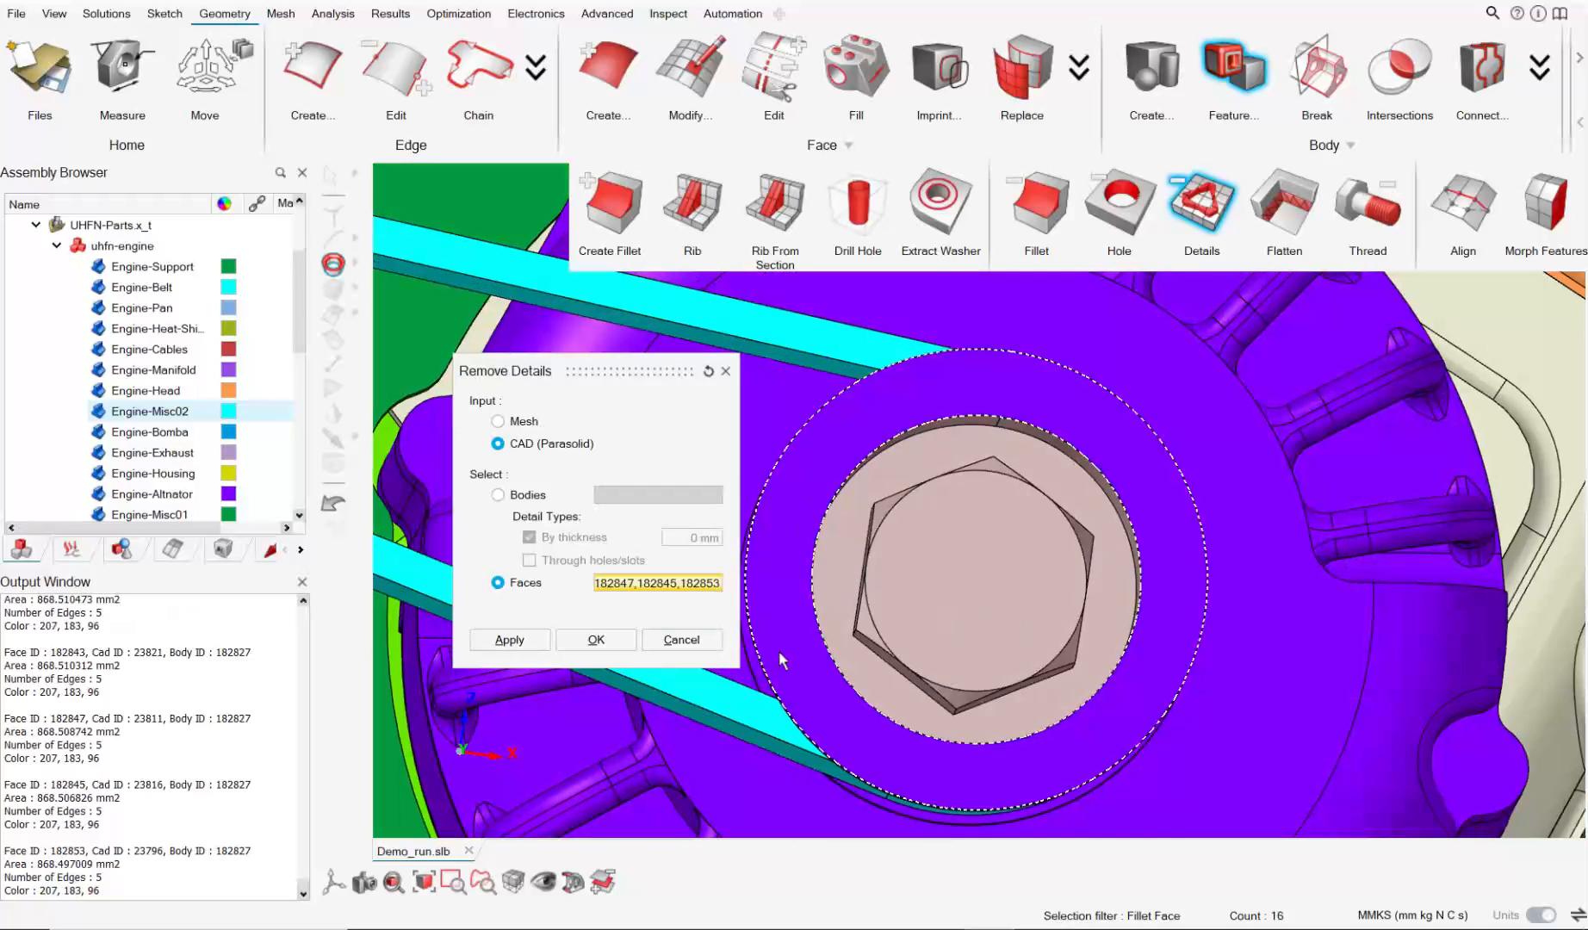
left_click(510, 640)
middle_click_drag(965, 560, 1023, 527)
left_click(1228, 105)
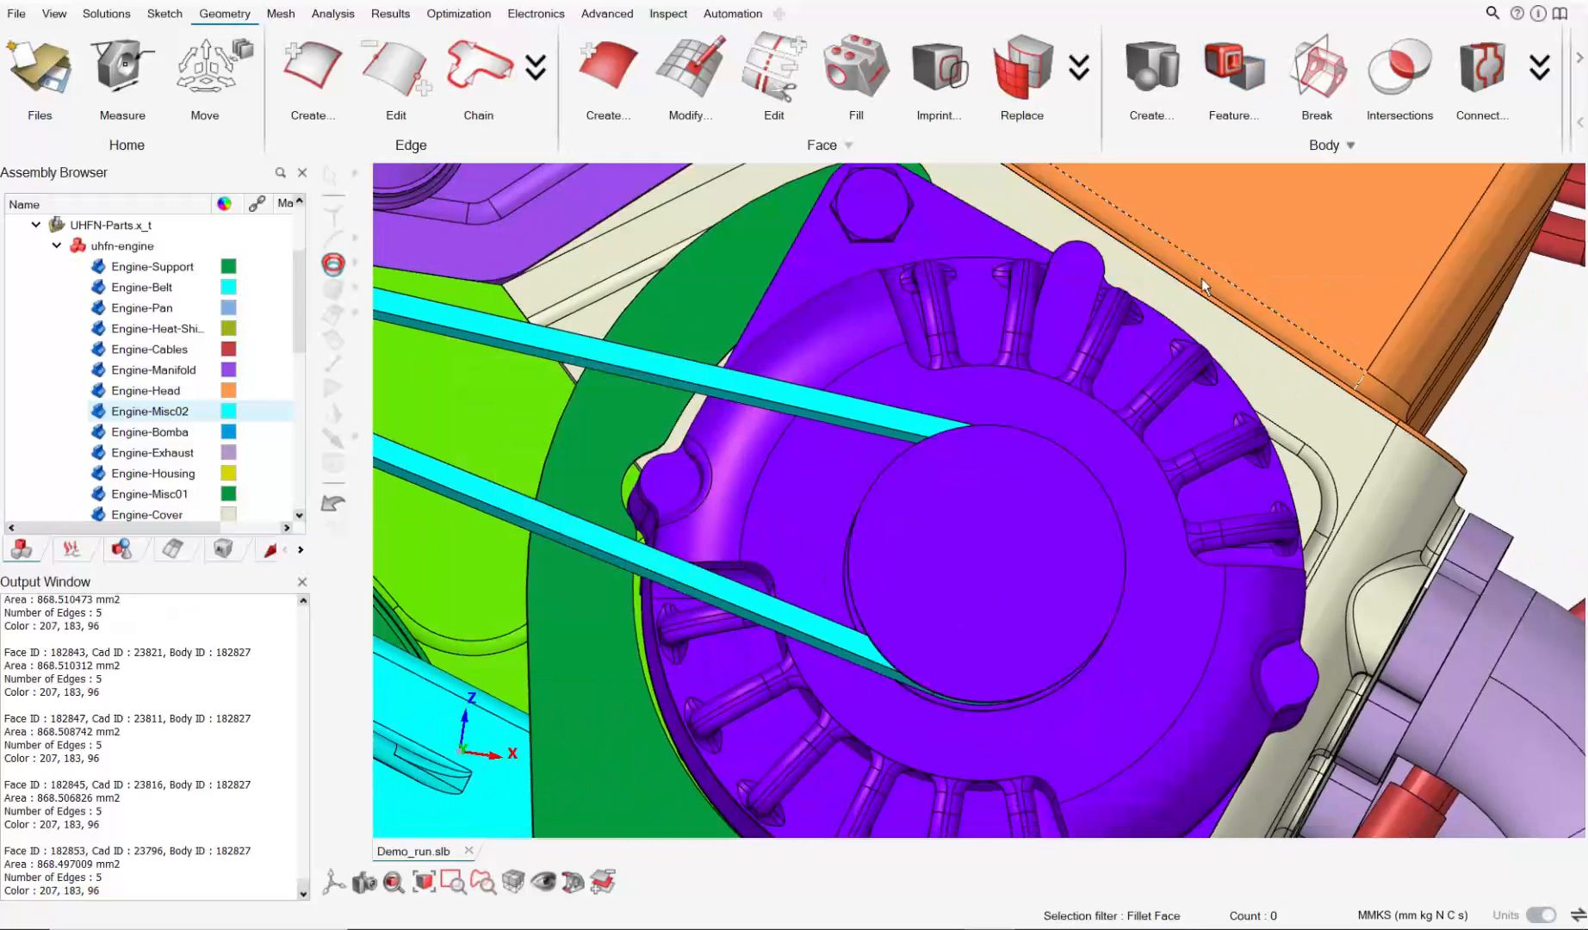
Examine the open end and interior of the curved pipe on Engine-Manifold above the belt.
scroll(1119, 531, "down", 8)
right_click_drag(938, 604, 1219, 508)
scroll(1219, 506, "down", 1)
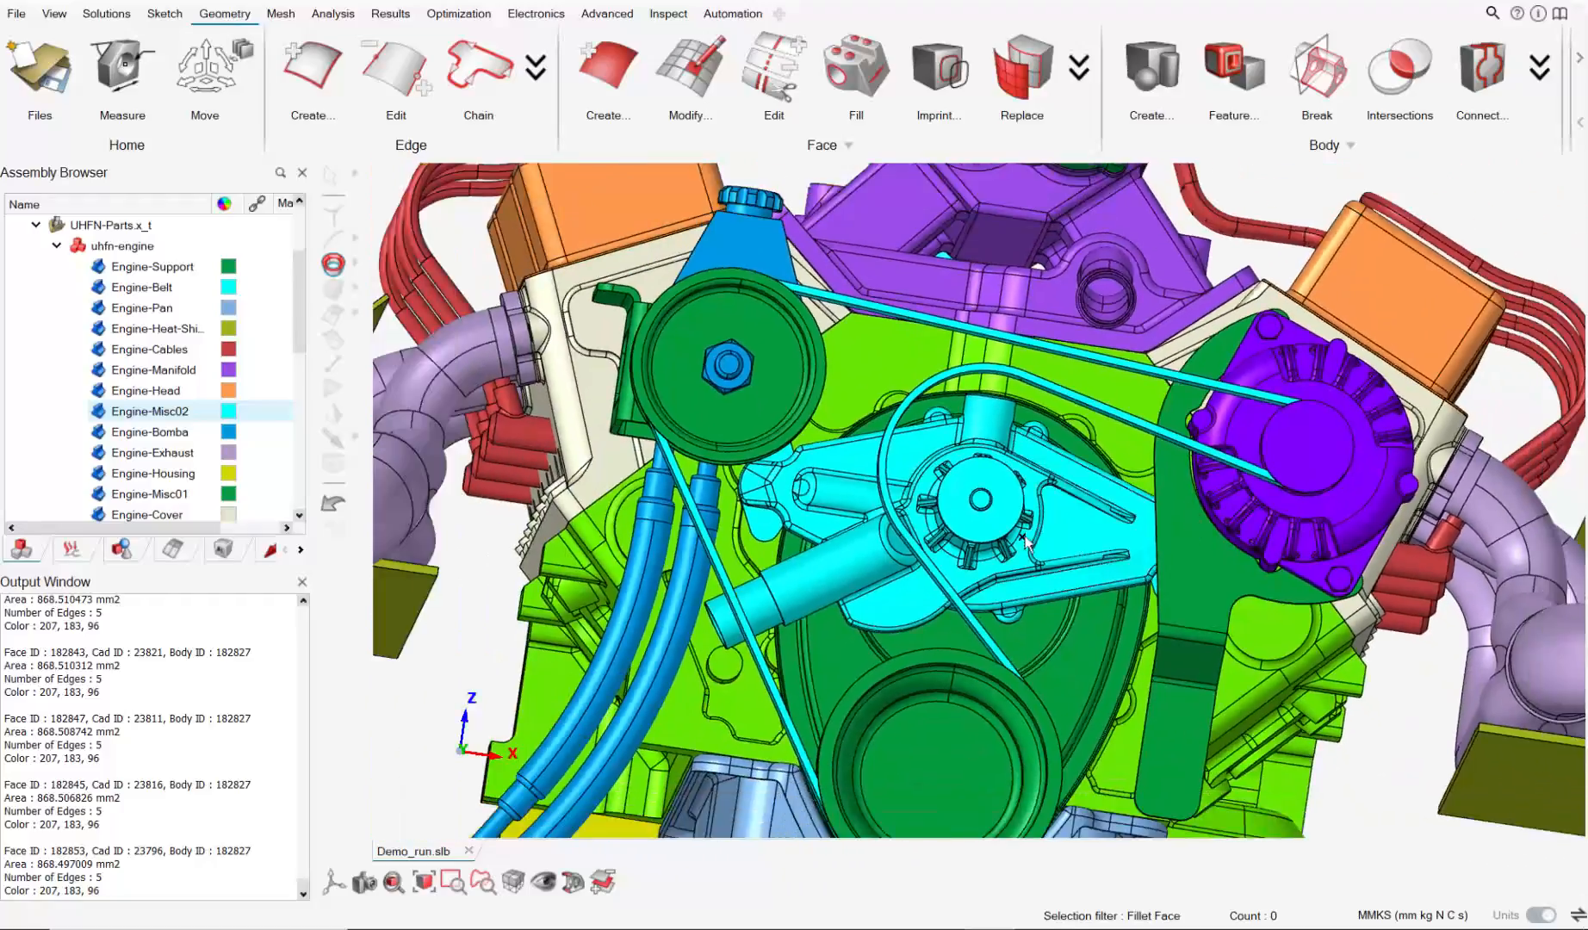
middle_click_drag(1198, 535, 988, 629)
scroll(1031, 430, "up", 10)
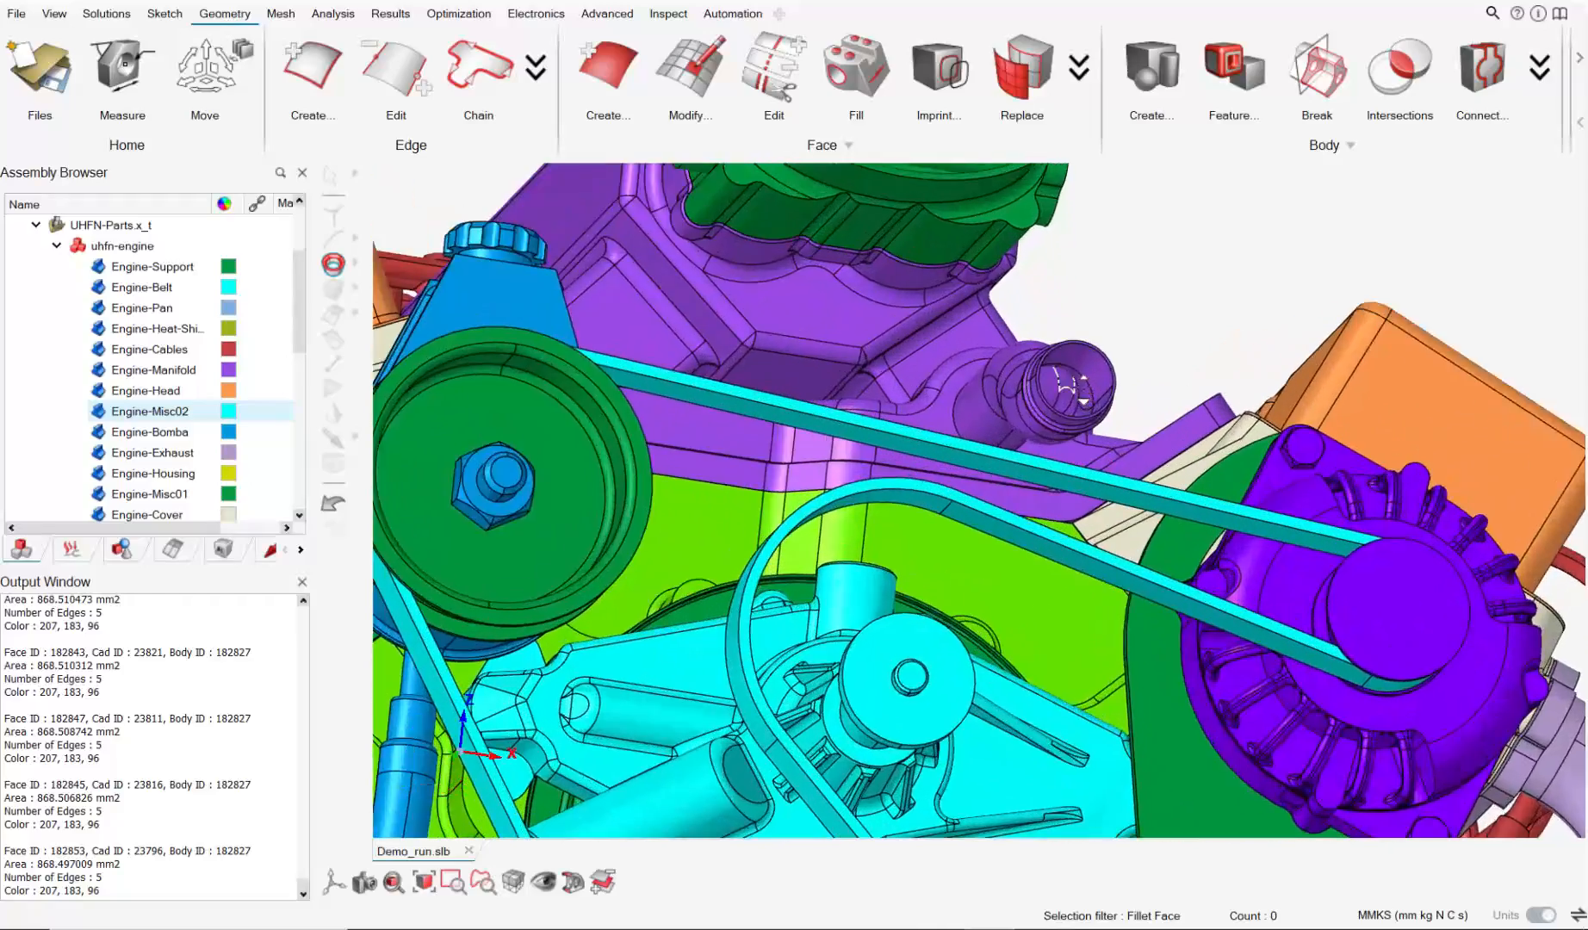
scroll(895, 374, "up", 3)
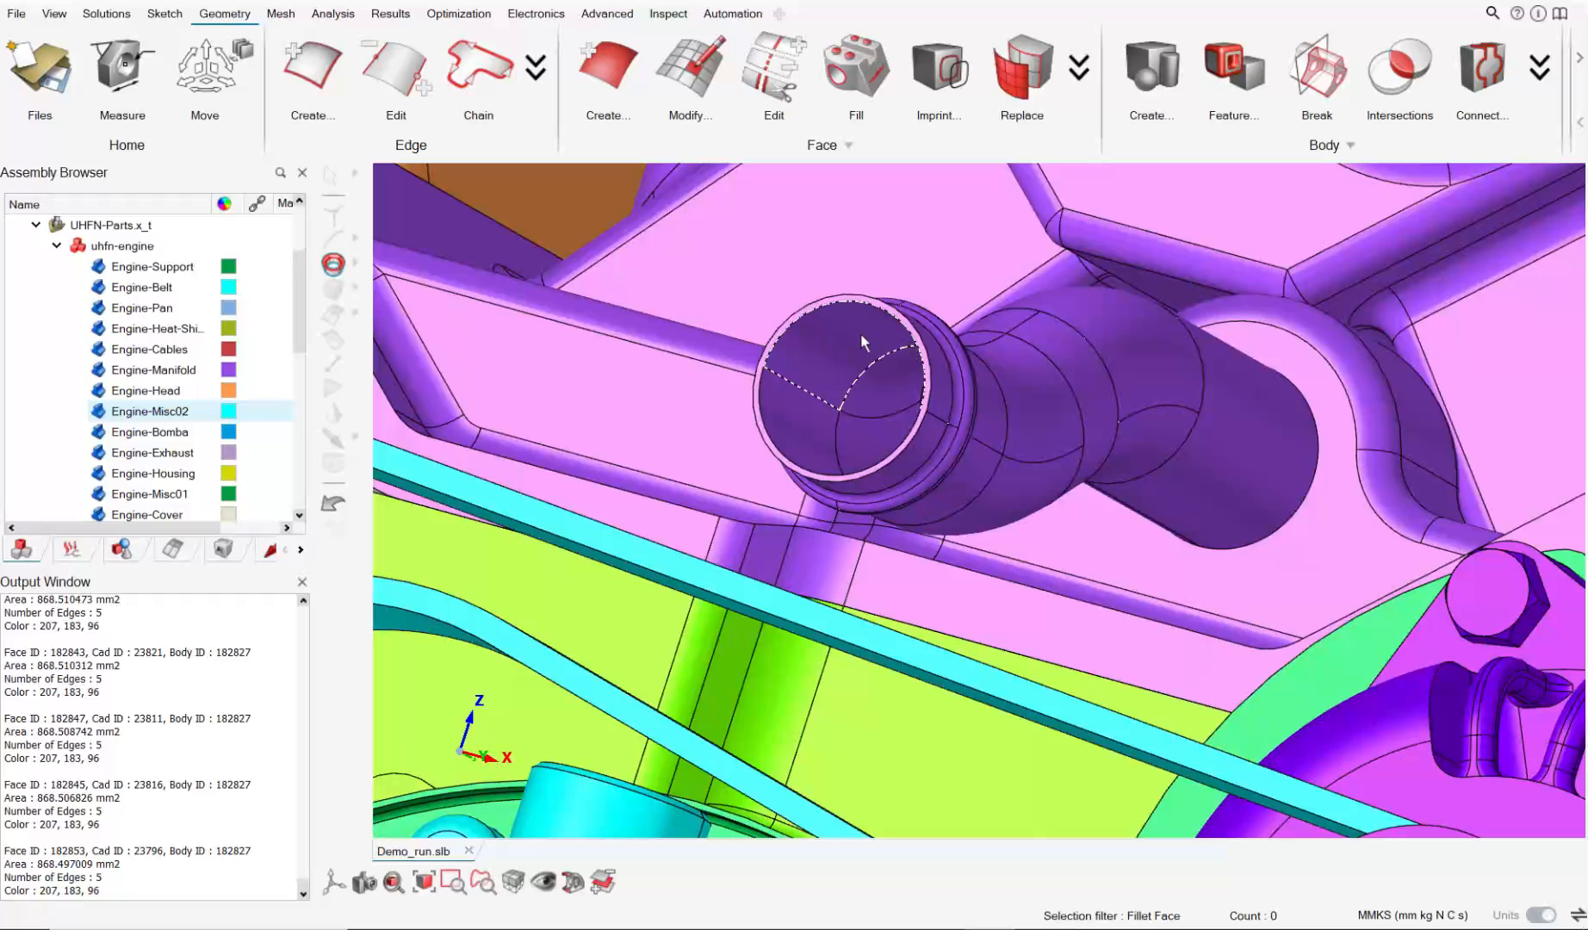
middle_click_drag(862, 338, 896, 371)
middle_click_drag(847, 471, 895, 375)
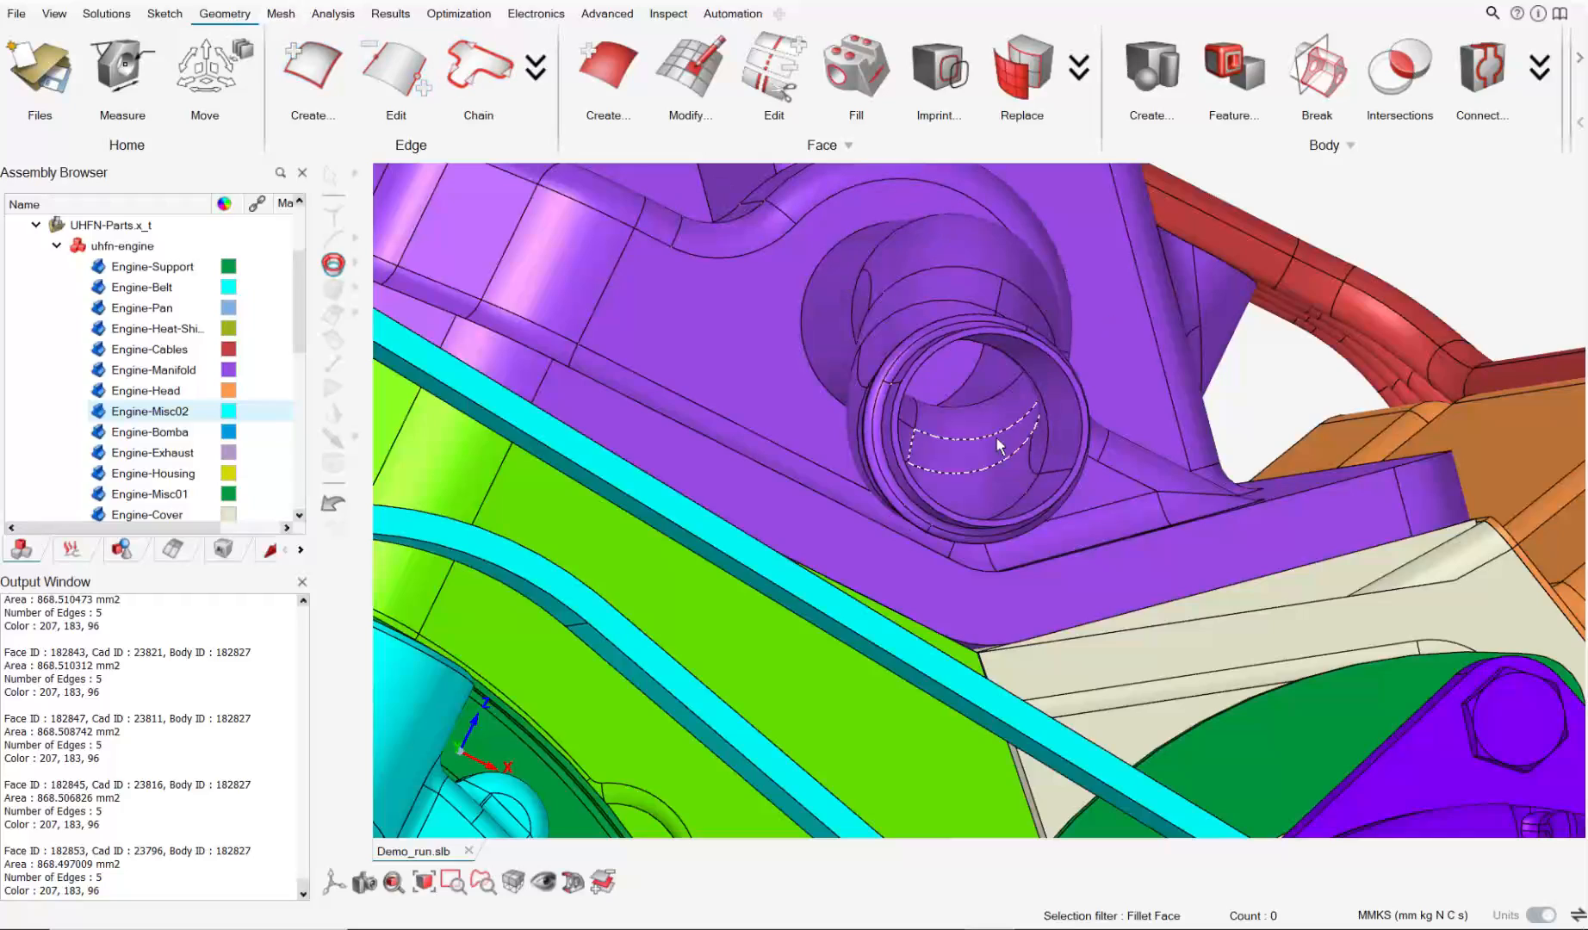
middle_click_drag(999, 445, 962, 422)
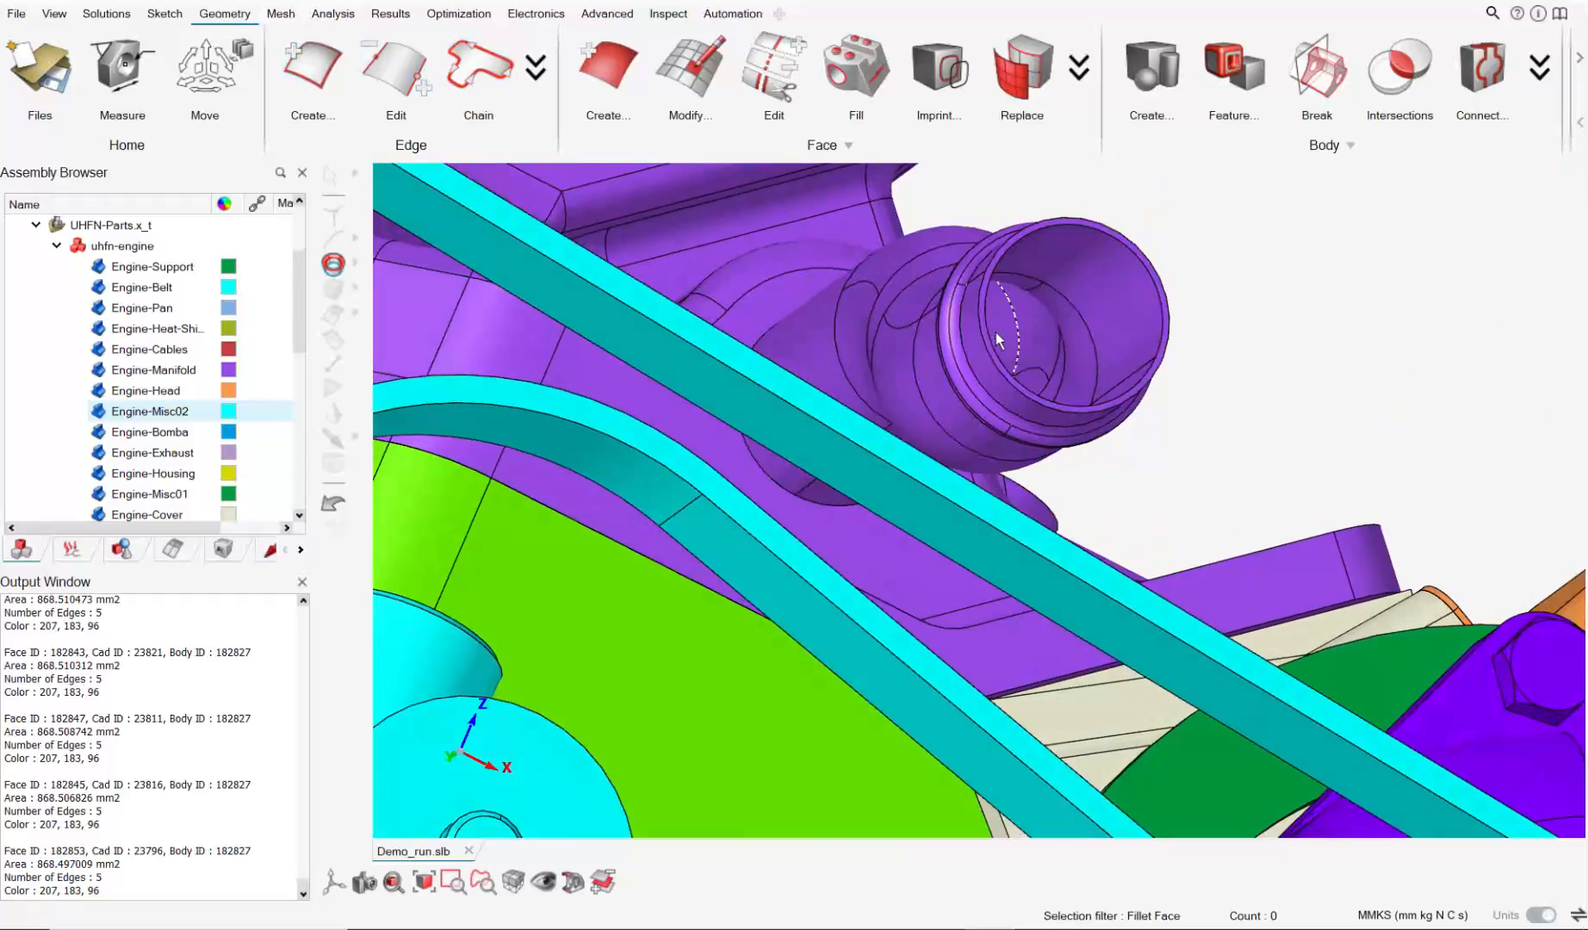
middle_click_drag(996, 336, 663, 346)
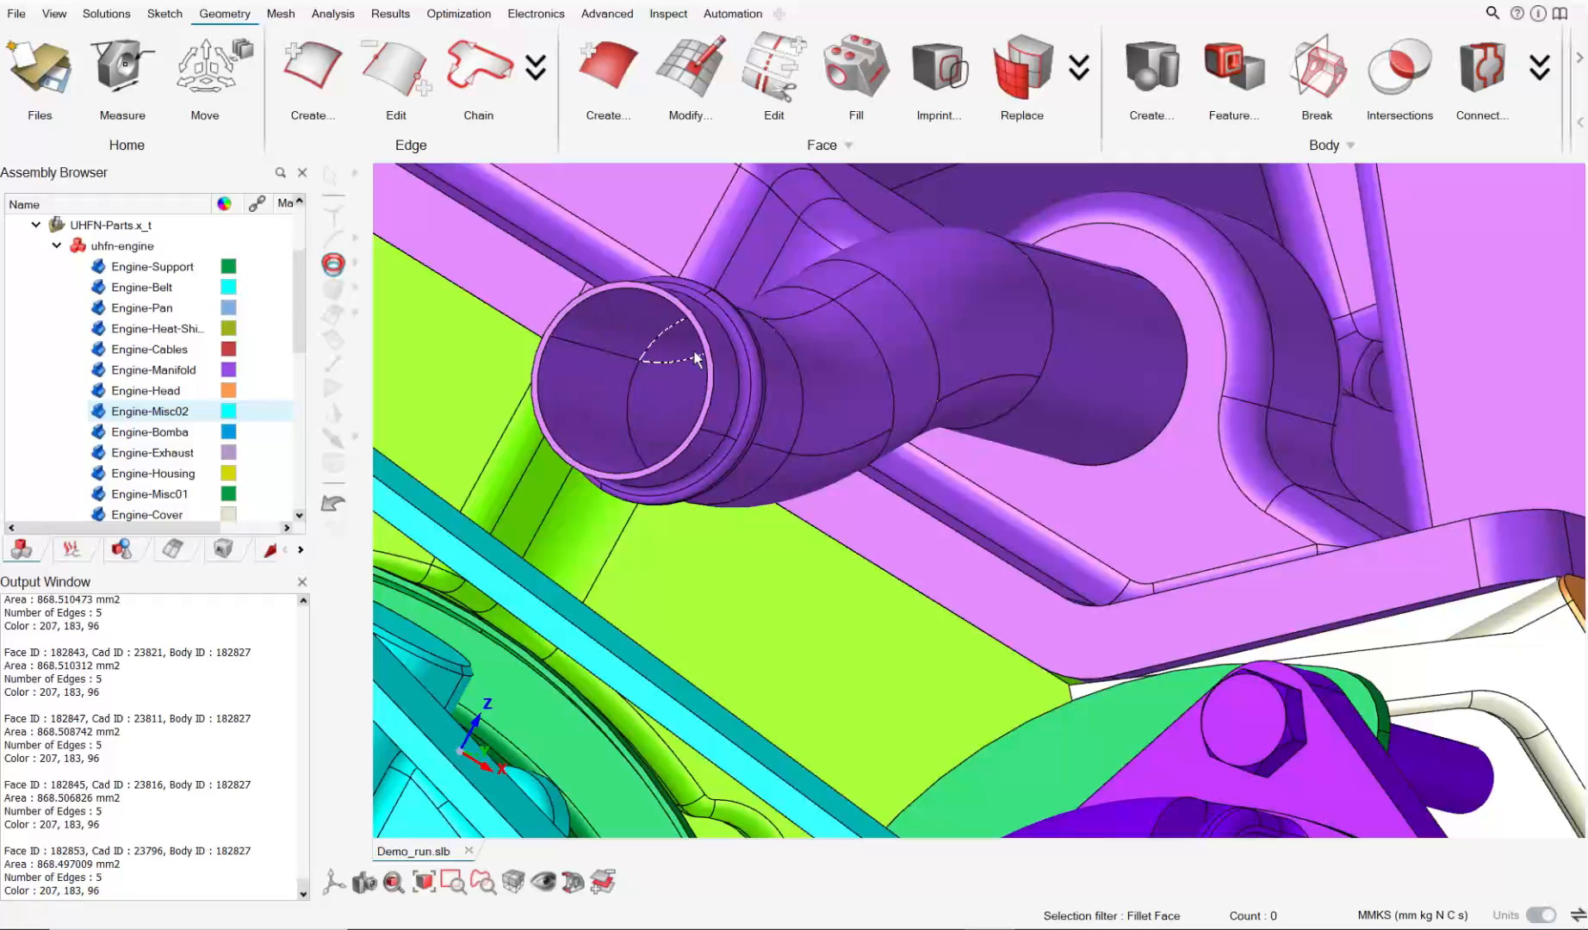
Start a CAD cylinder defined by Straight/Arc edge/Group from the inner rim of the open Engine-Manifold pipe end.
left_click(1143, 81)
left_click(869, 183)
middle_click_drag(895, 327, 777, 392)
left_click(749, 309)
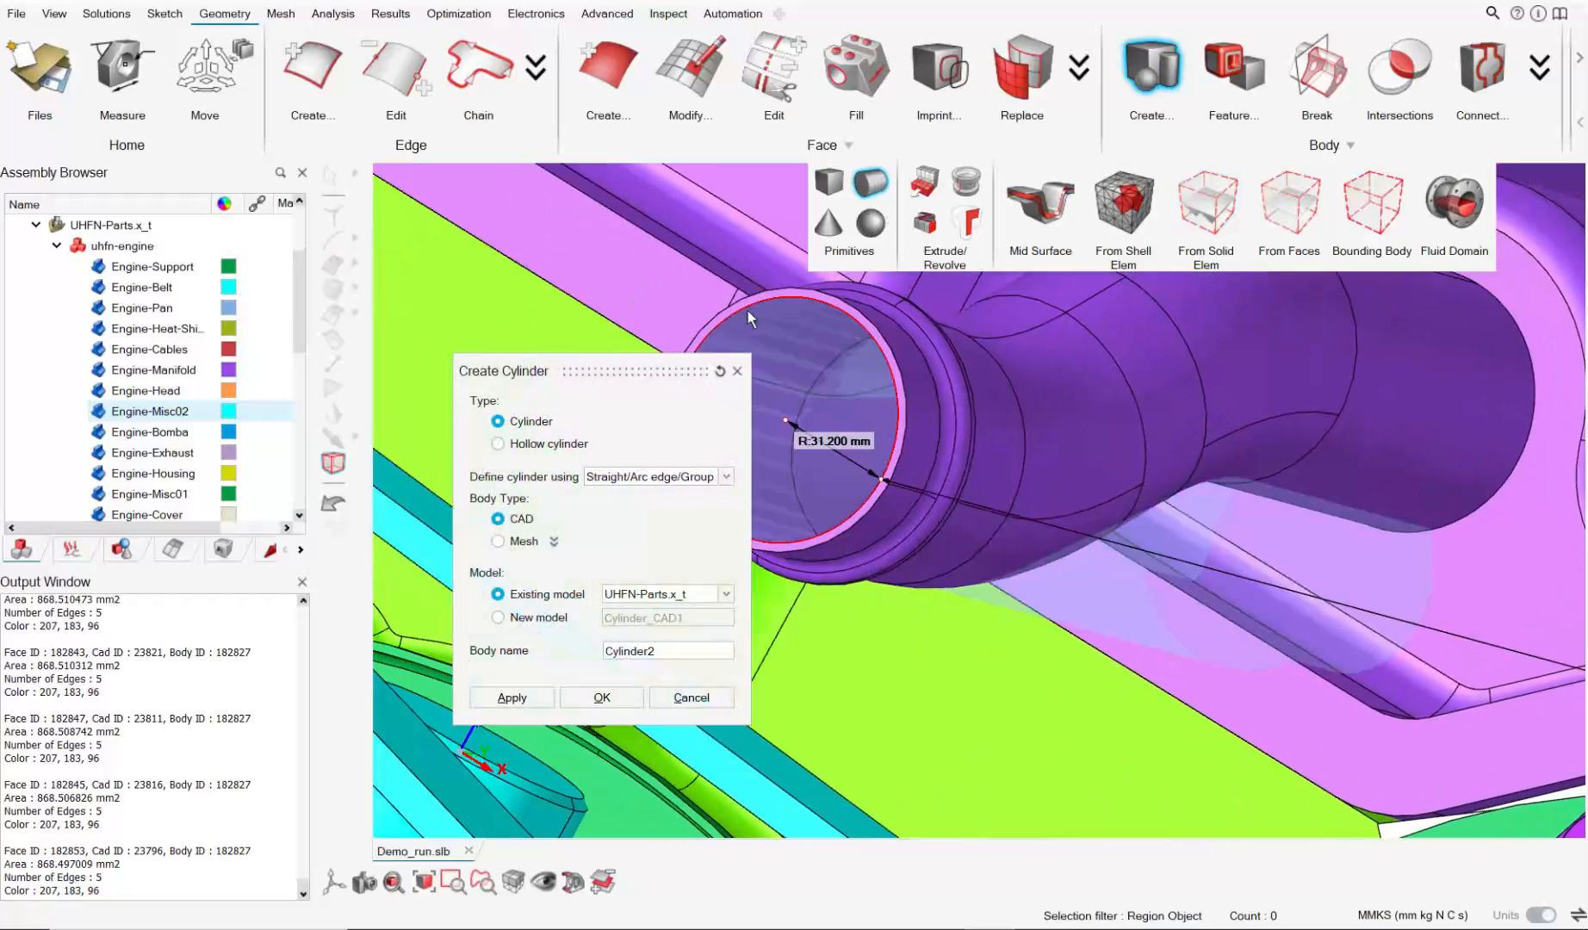
scroll(1166, 442, "down", 5)
scroll(1165, 443, "down", 5)
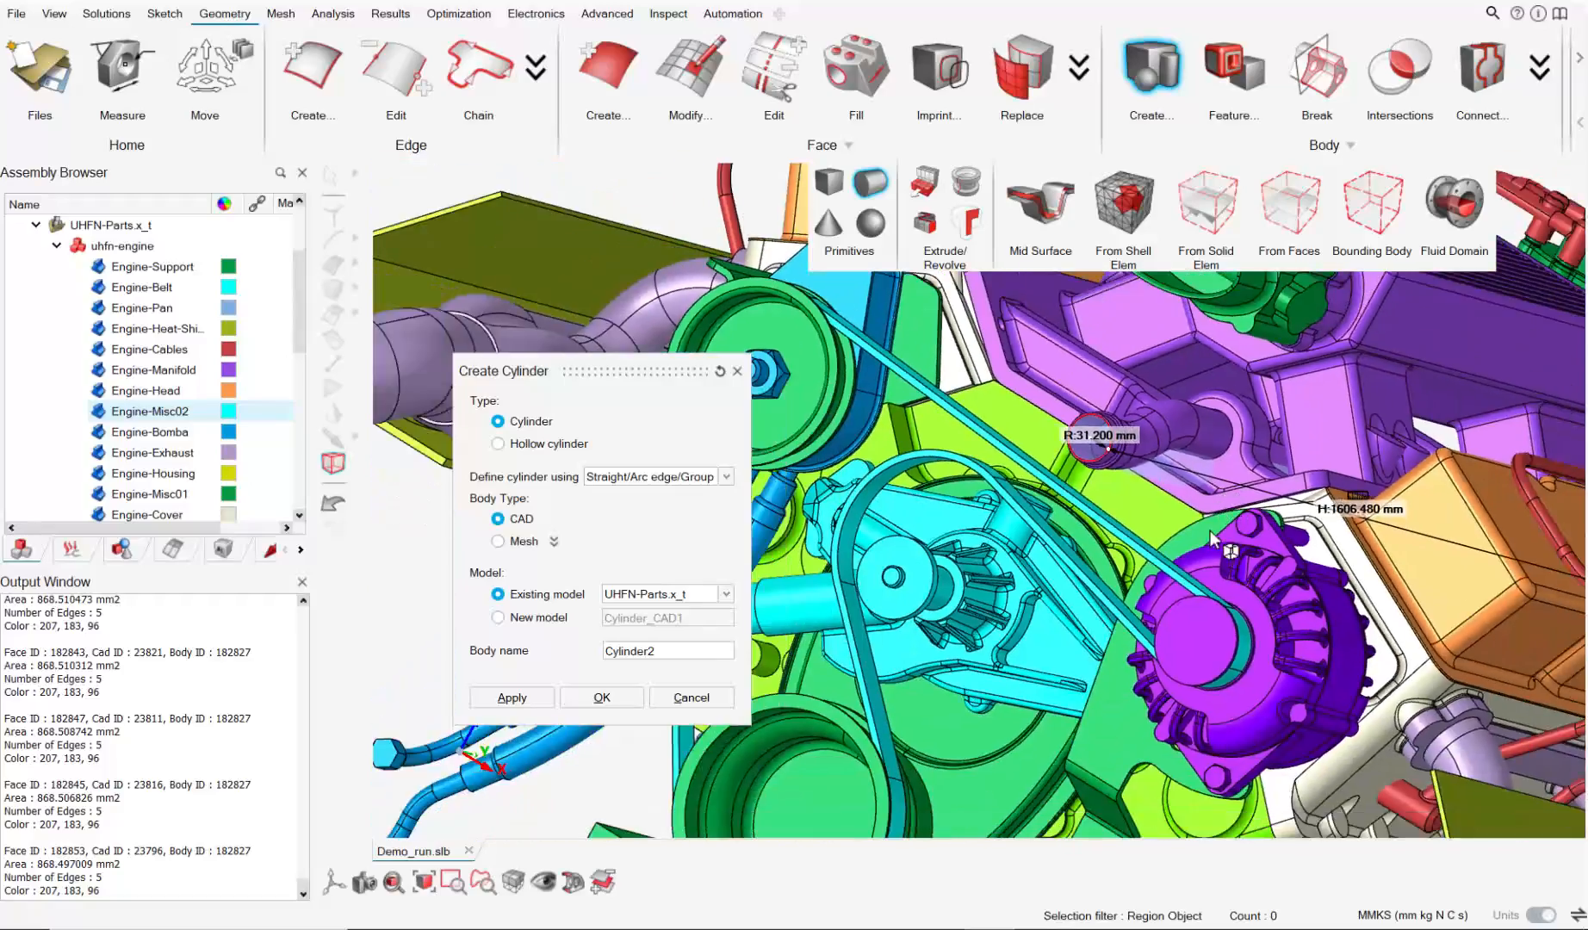
Shorten the cylinder to about 24.6 mm by snapping its far end to the manifold pipe's collar, and create it in UHFN-Parts.x_t.
middle_click_drag(1216, 538, 1442, 452)
scroll(1134, 524, "down", 2)
left_click(1298, 451)
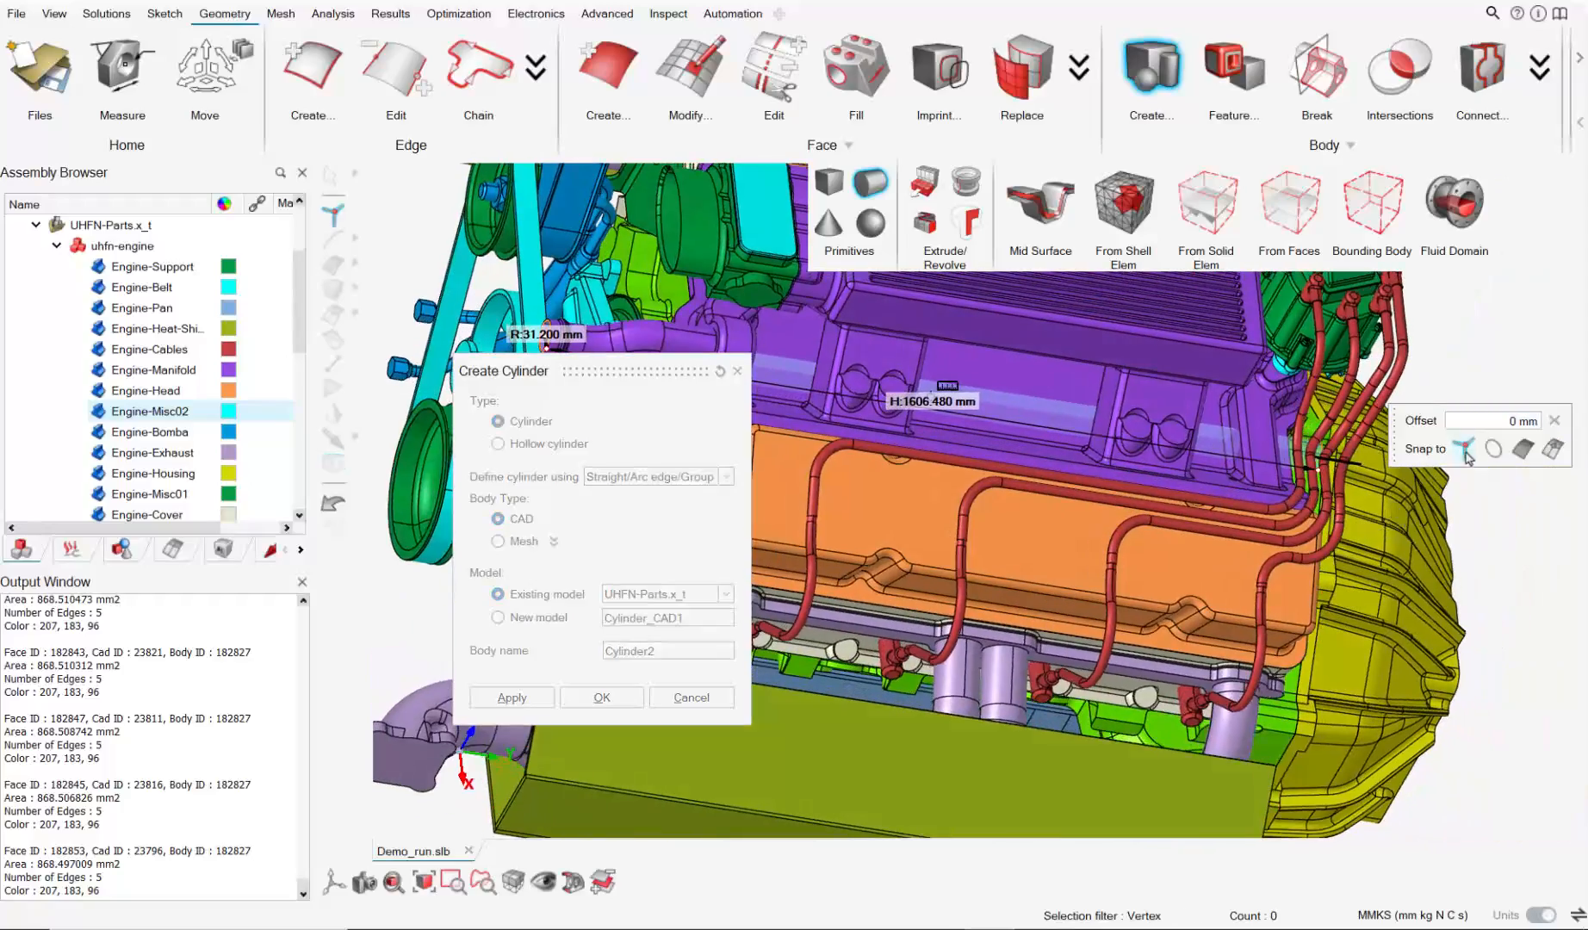
right_click_drag(1141, 492, 1434, 508)
scroll(841, 360, "up", 8)
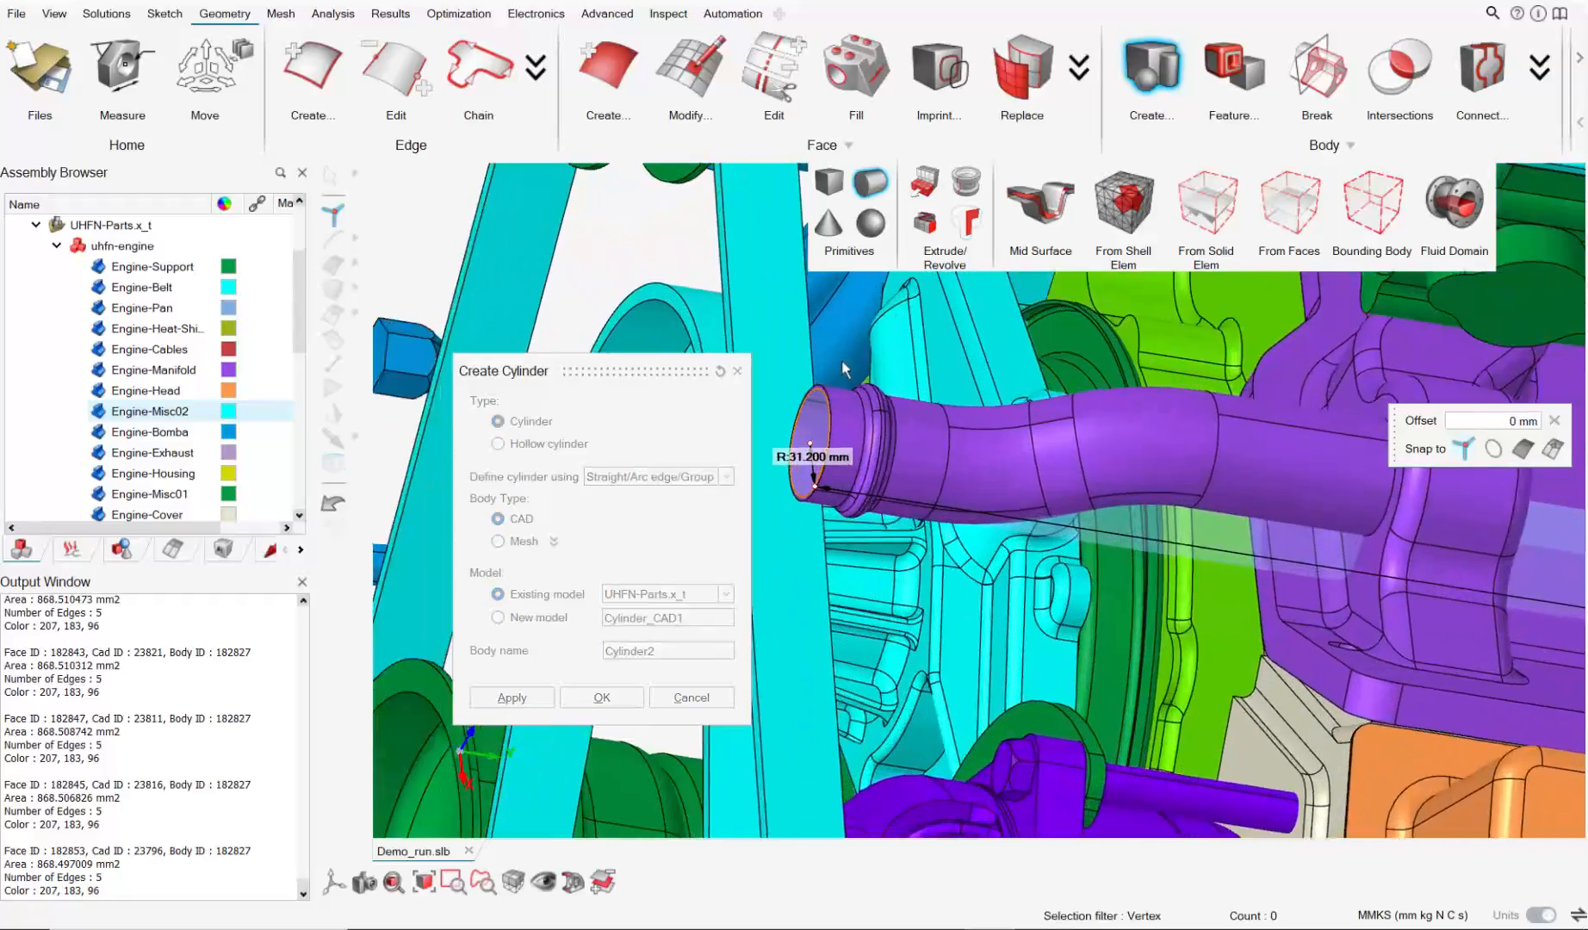
scroll(841, 360, "up", 5)
left_click(897, 434)
scroll(897, 434, "down", 2)
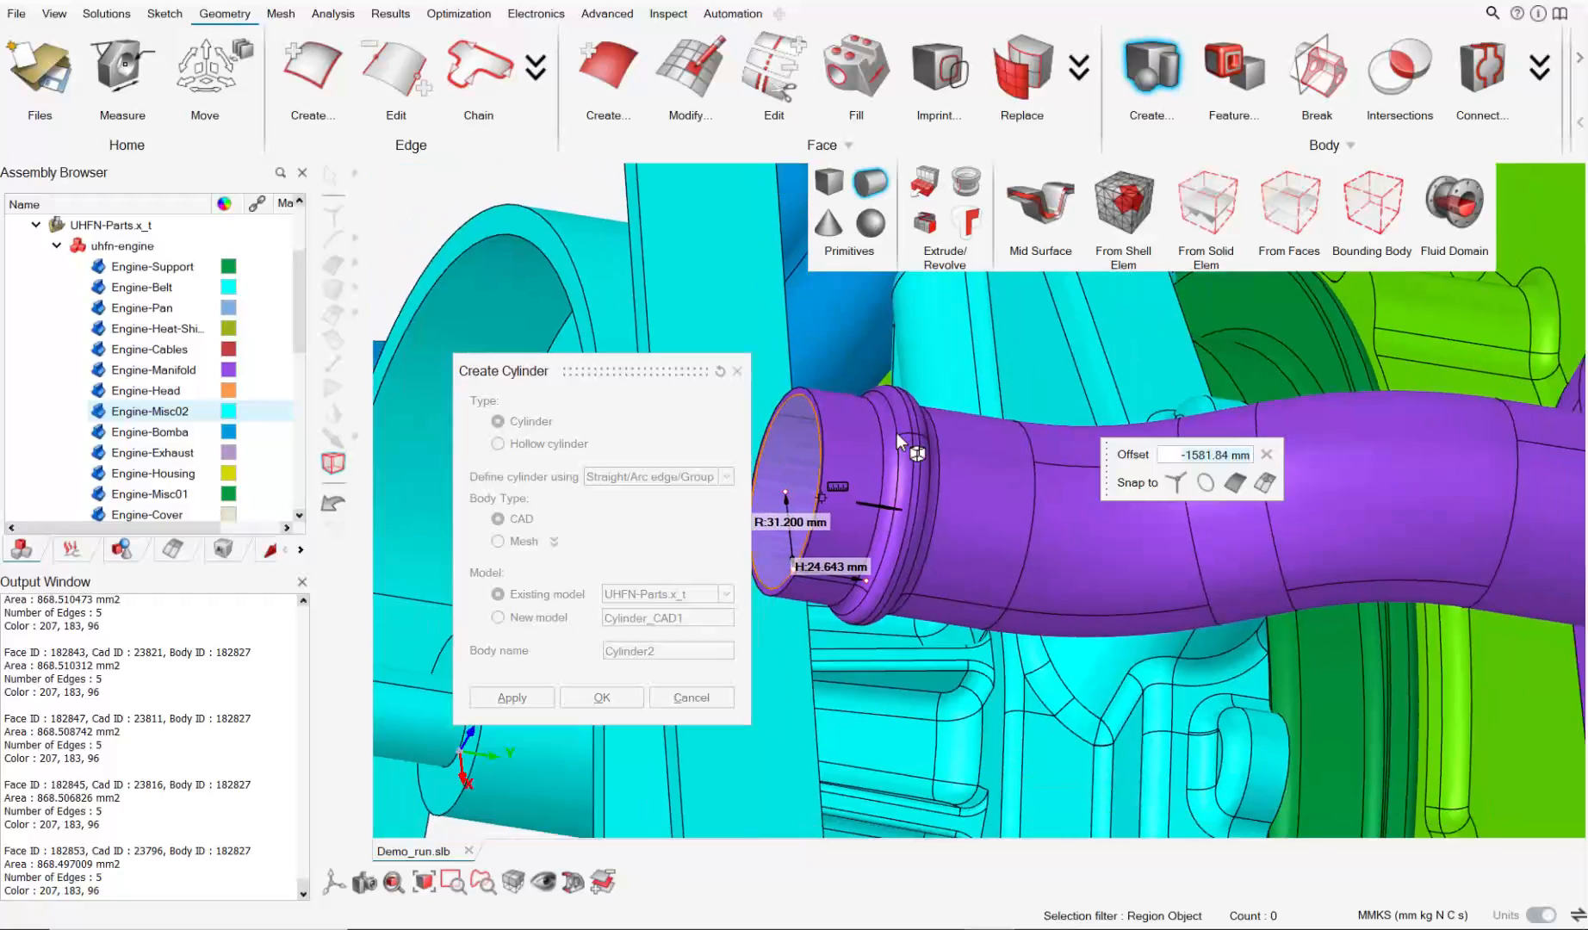
middle_click_drag(897, 431, 1135, 460)
left_click(1265, 456)
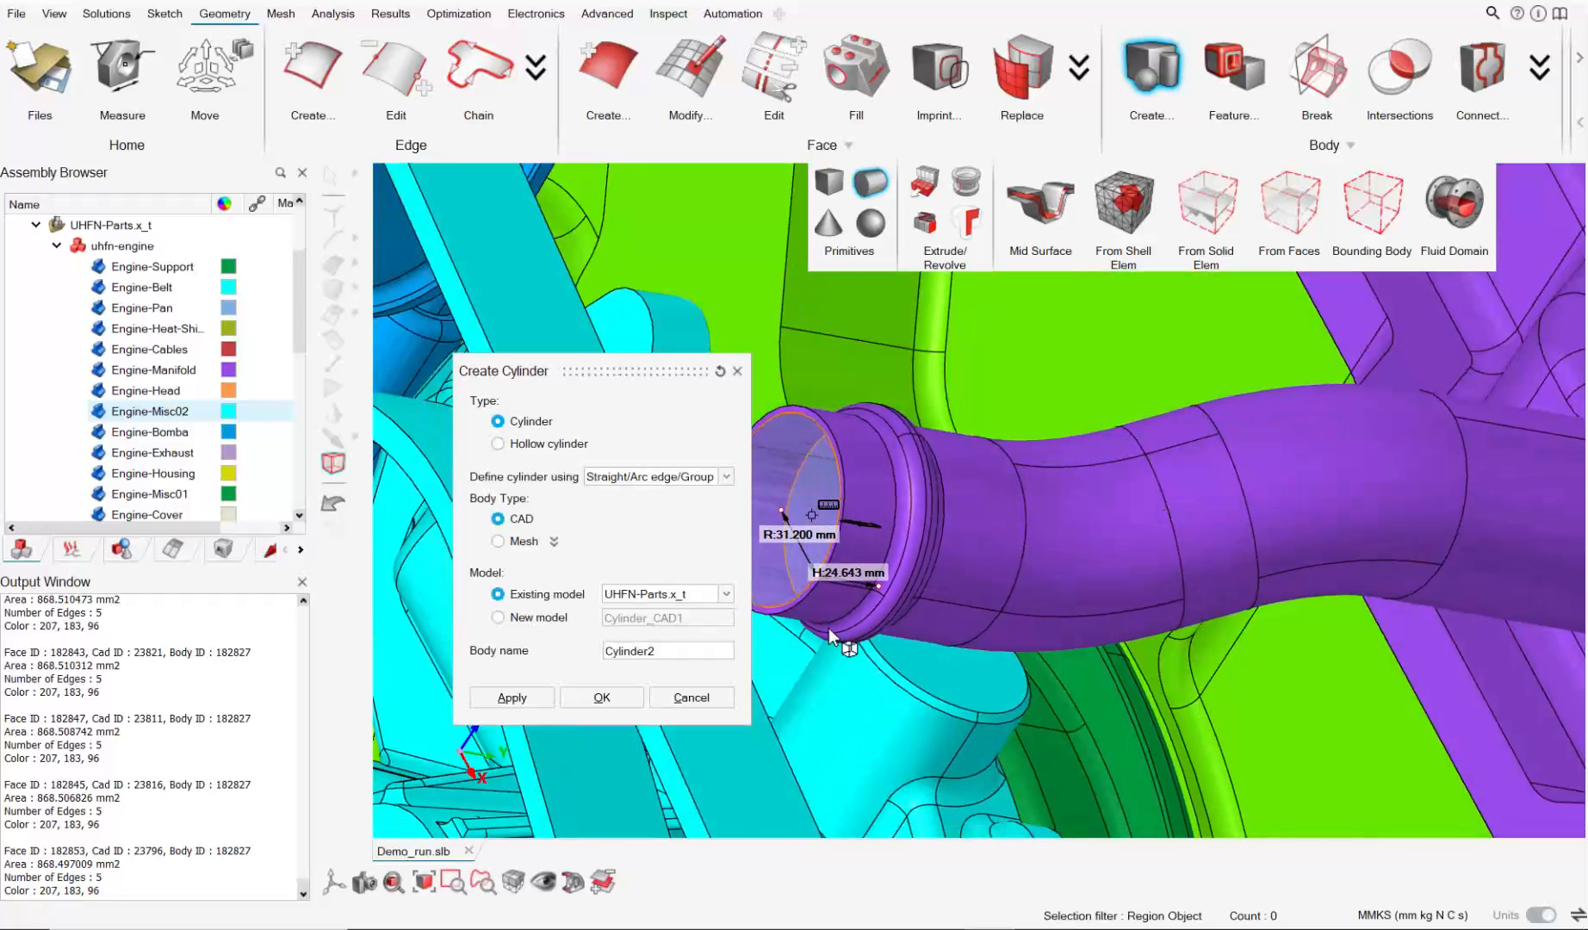
left_click(620, 697)
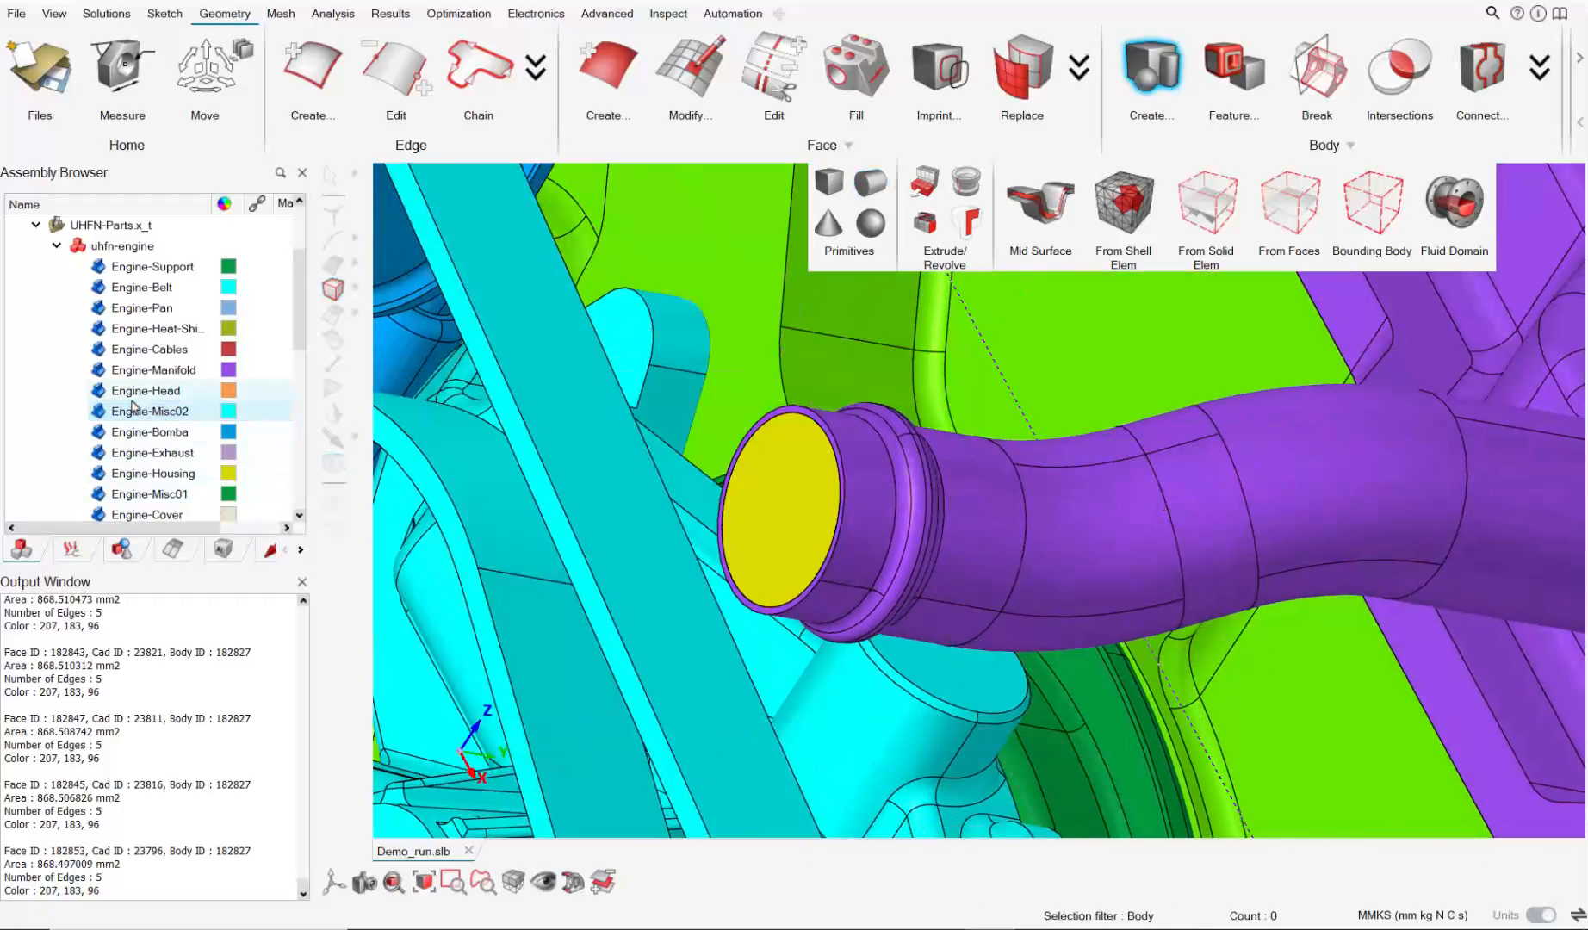
Collapse the uhfn-parts assembly and move Cylinder2 into the uhfn-engine assembly.
scroll(144, 405, "down", 10)
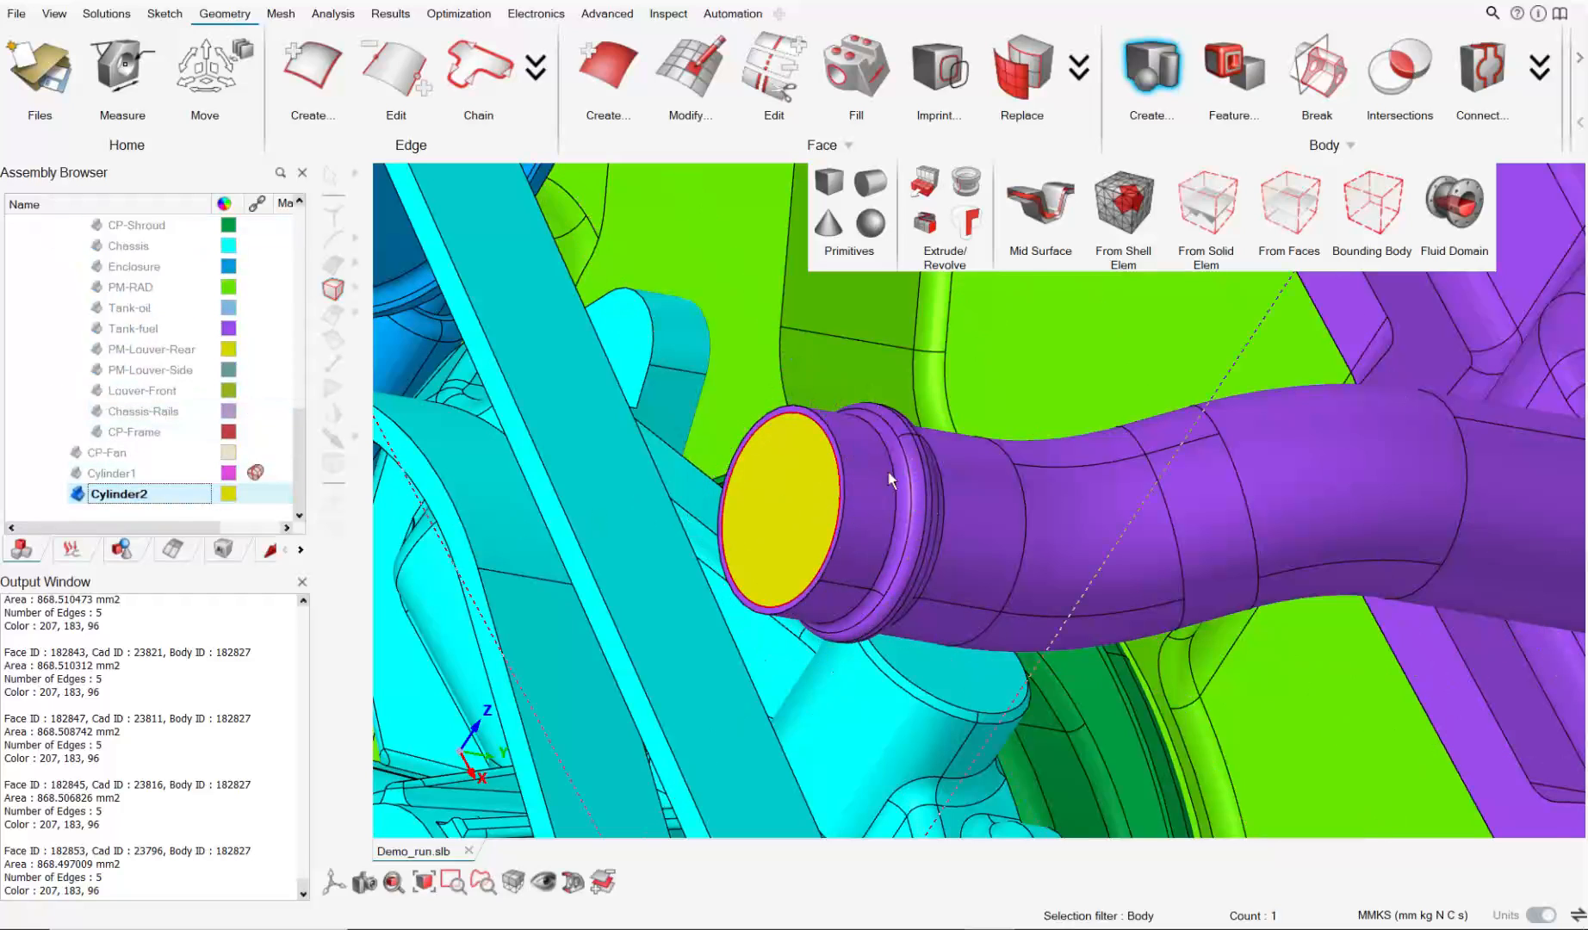
scroll(151, 455, "up", 5)
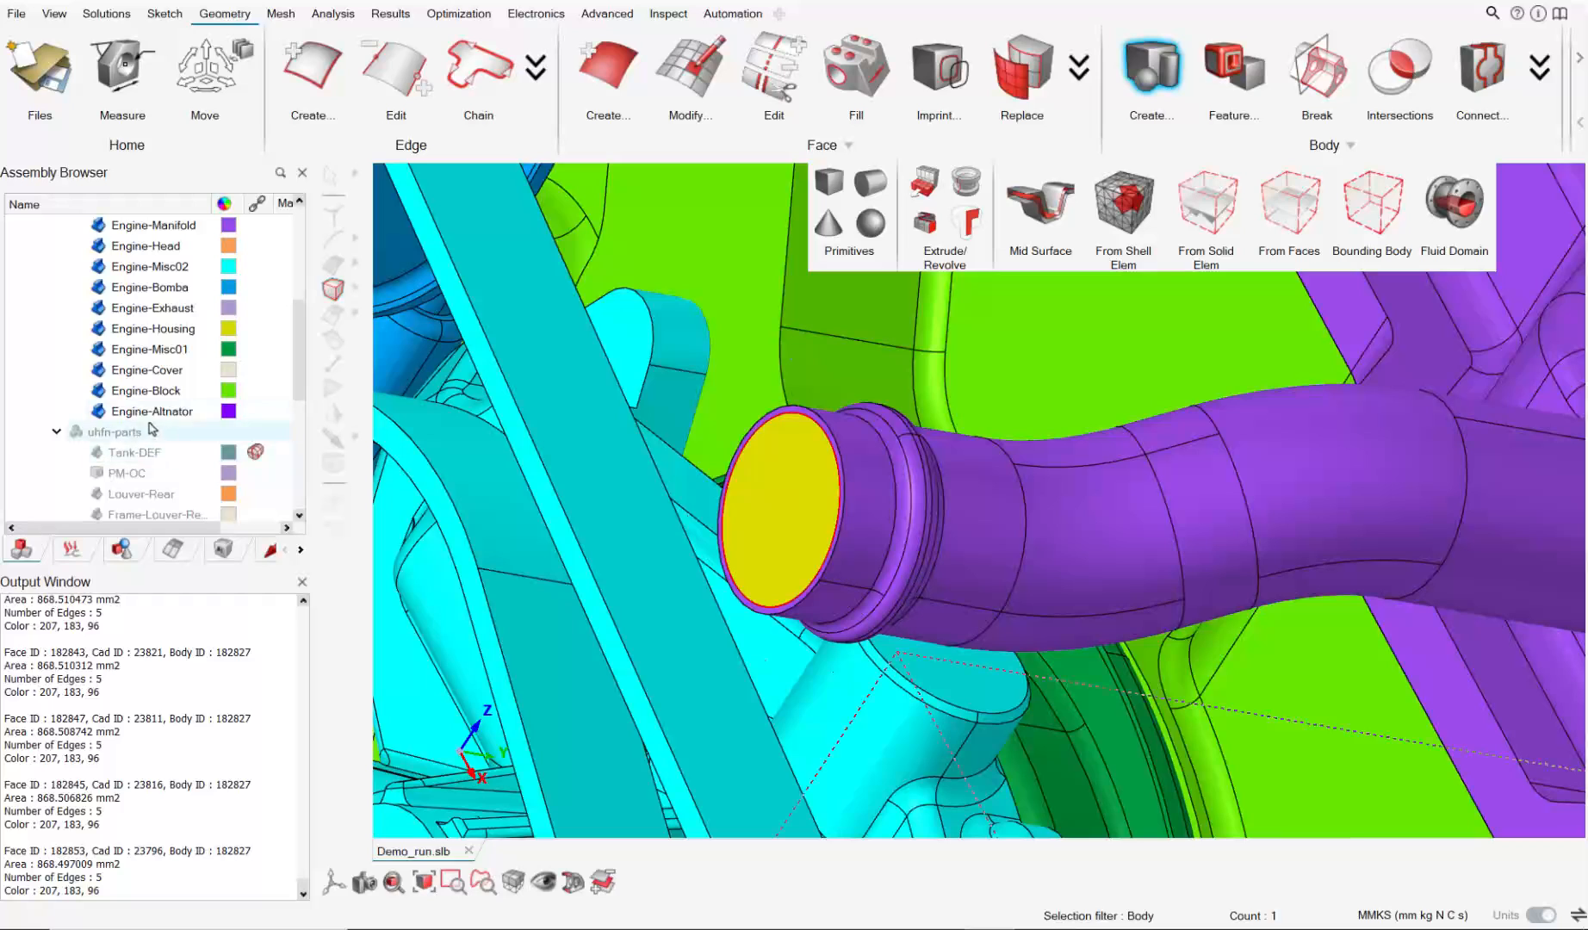
scroll(84, 459, "up", 2)
scroll(79, 447, "down", 2)
left_click(56, 431)
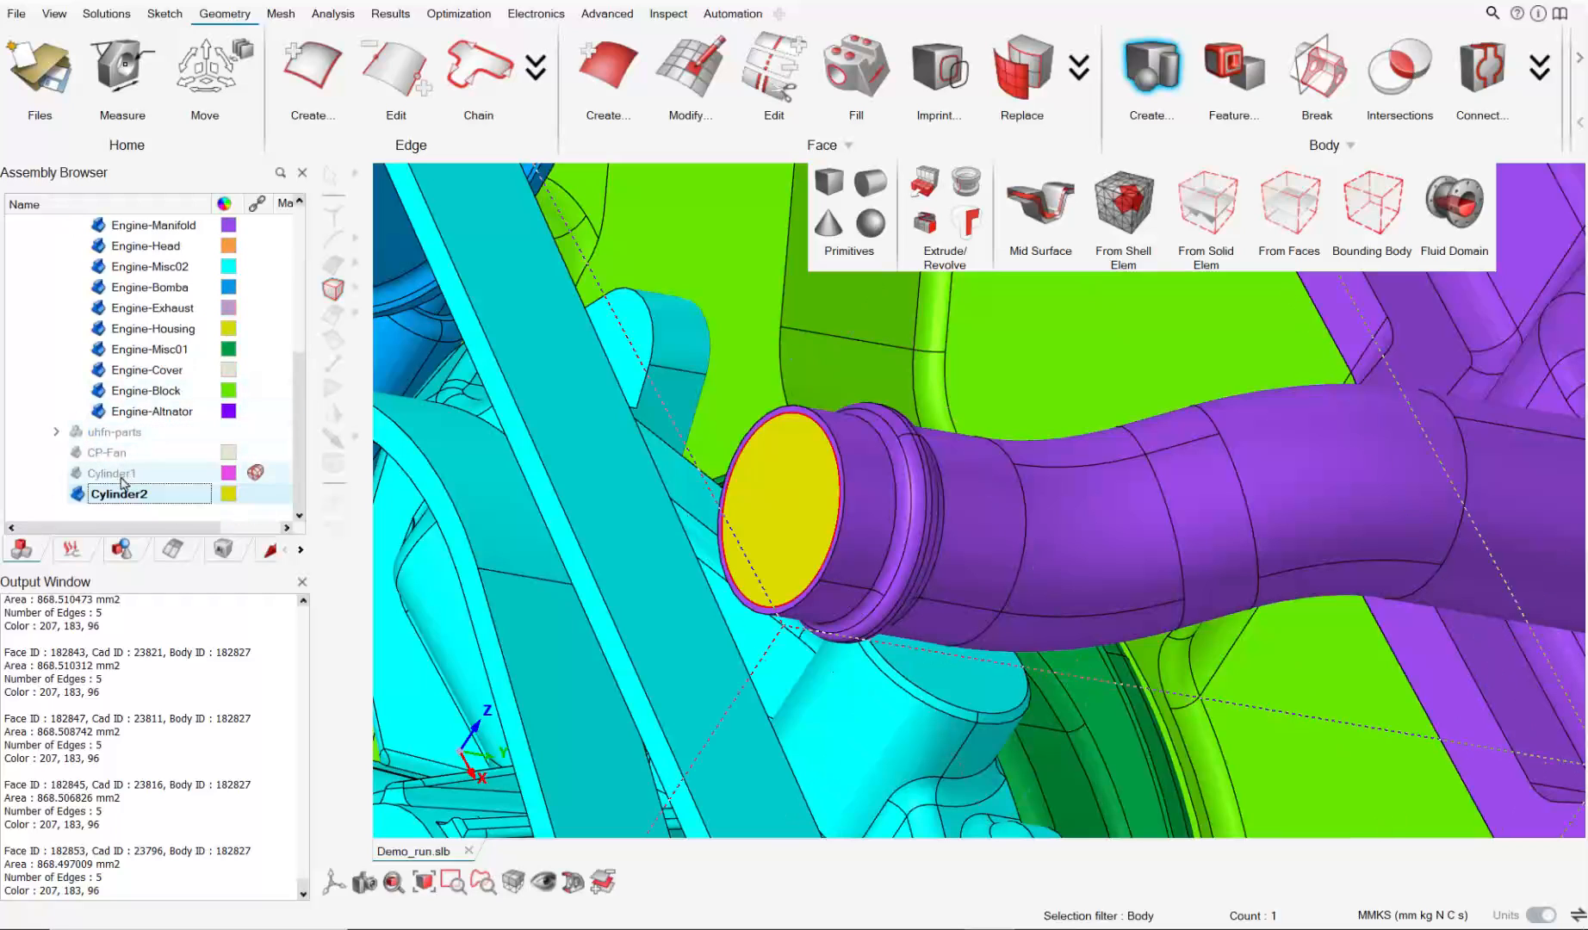
left_click_drag(121, 479, 146, 412)
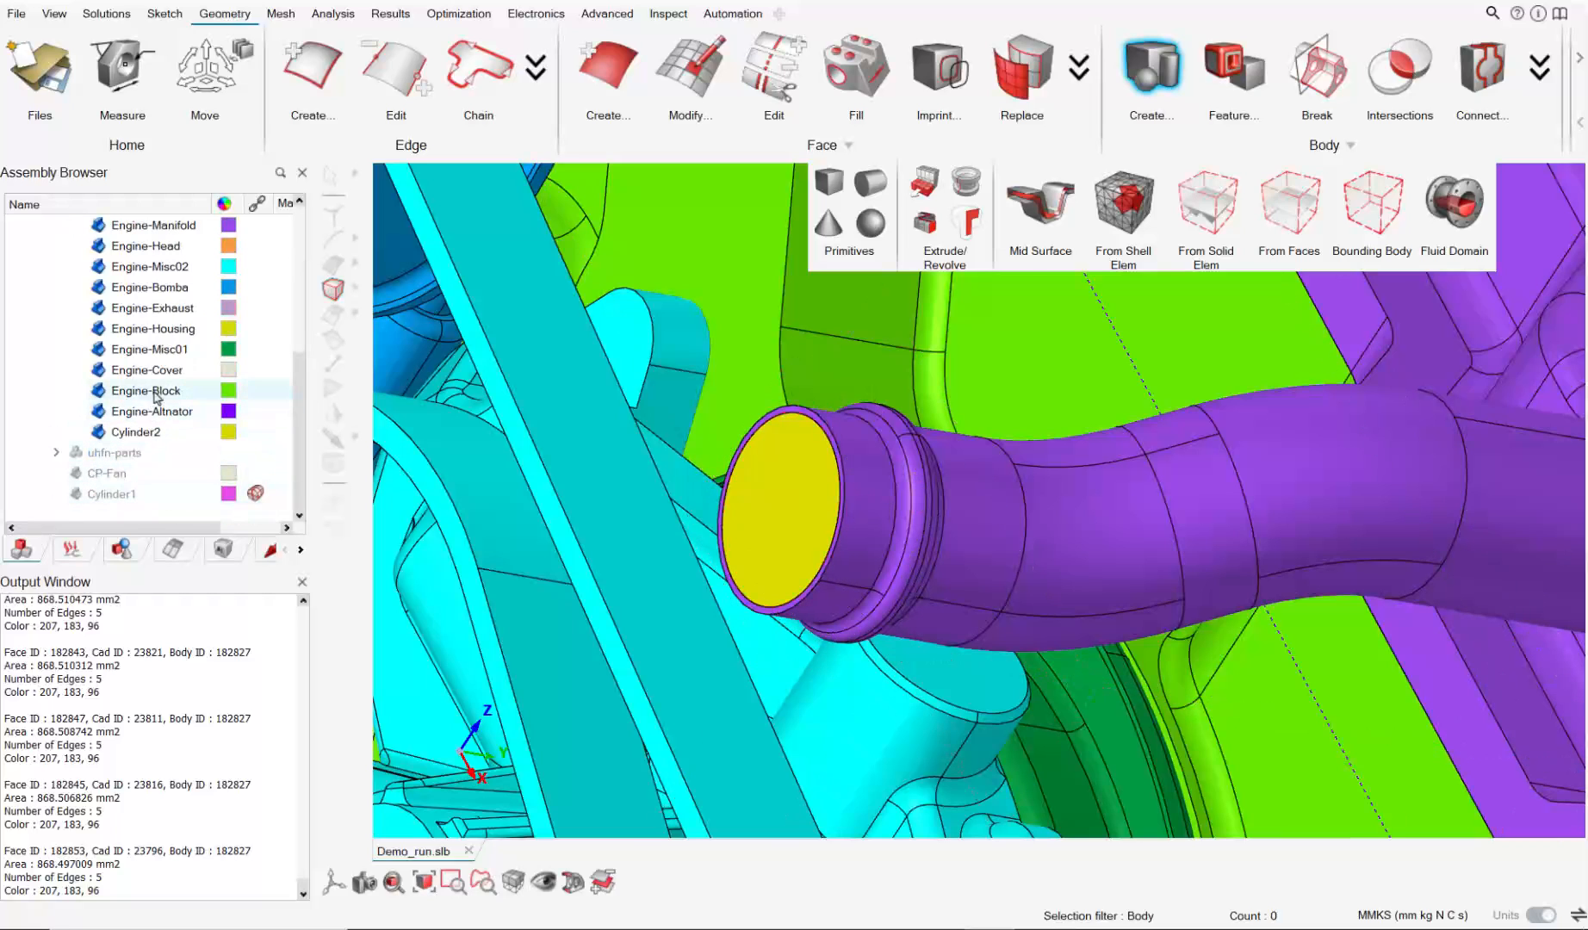
Start another CAD cylinder from the inner rim of the open cyan pipe stub behind the belt.
scroll(767, 498, "down", 7)
right_click_drag(842, 595, 1106, 471)
scroll(1106, 474, "down", 2)
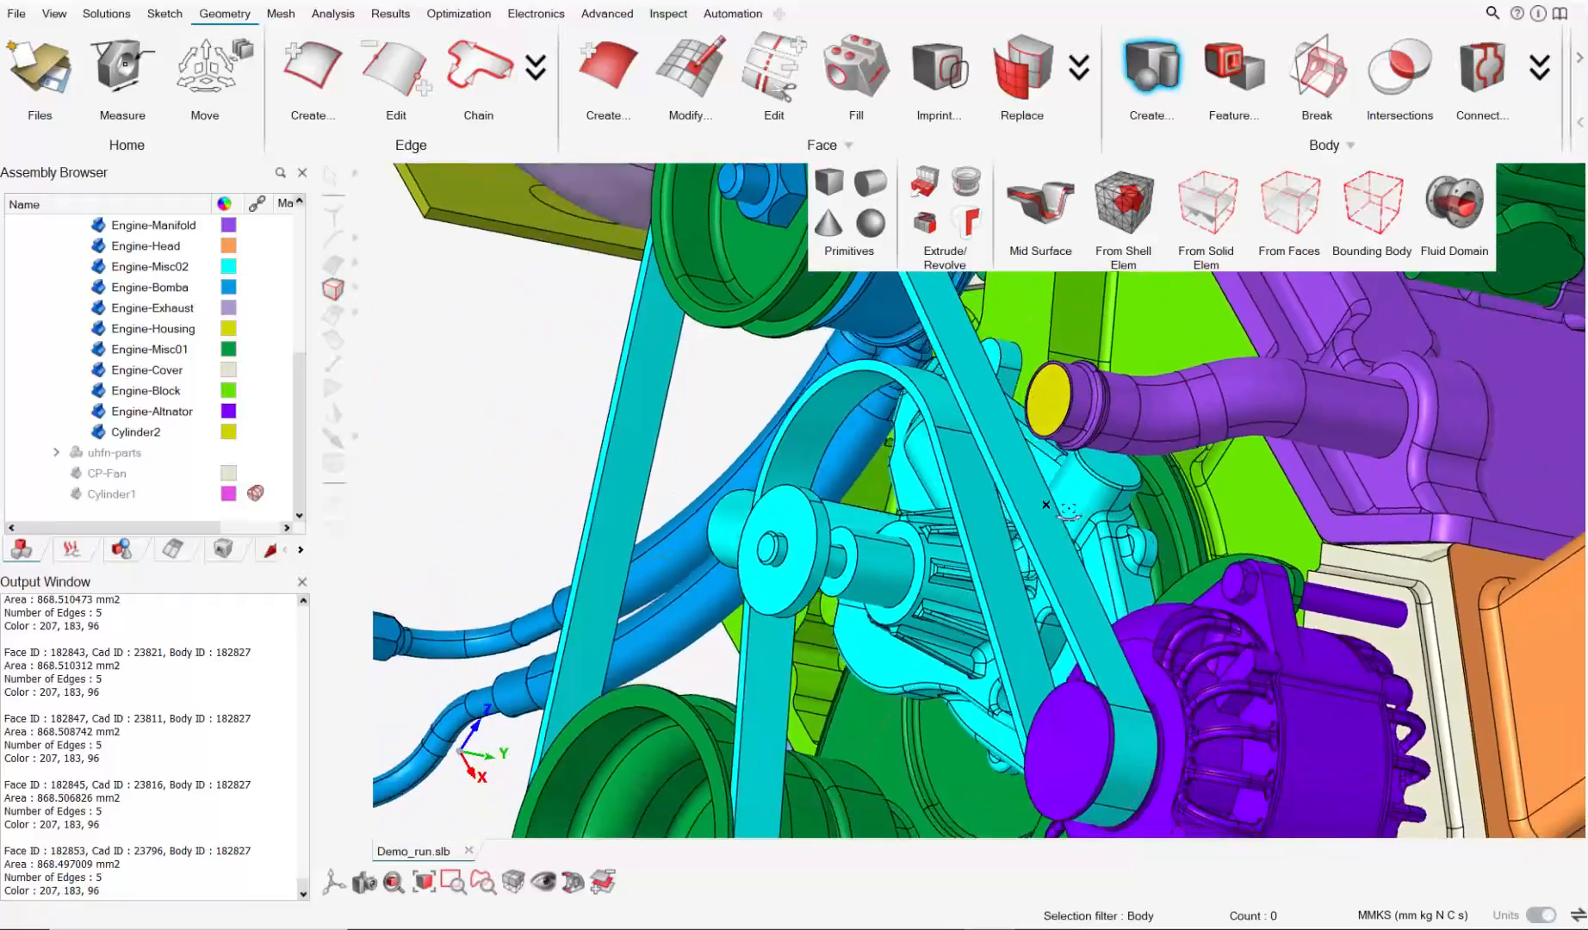
middle_click_drag(1106, 473, 1300, 516)
right_click_drag(964, 576, 1197, 466)
scroll(1085, 454, "up", 4)
middle_click_drag(799, 412, 742, 447)
left_click(875, 184)
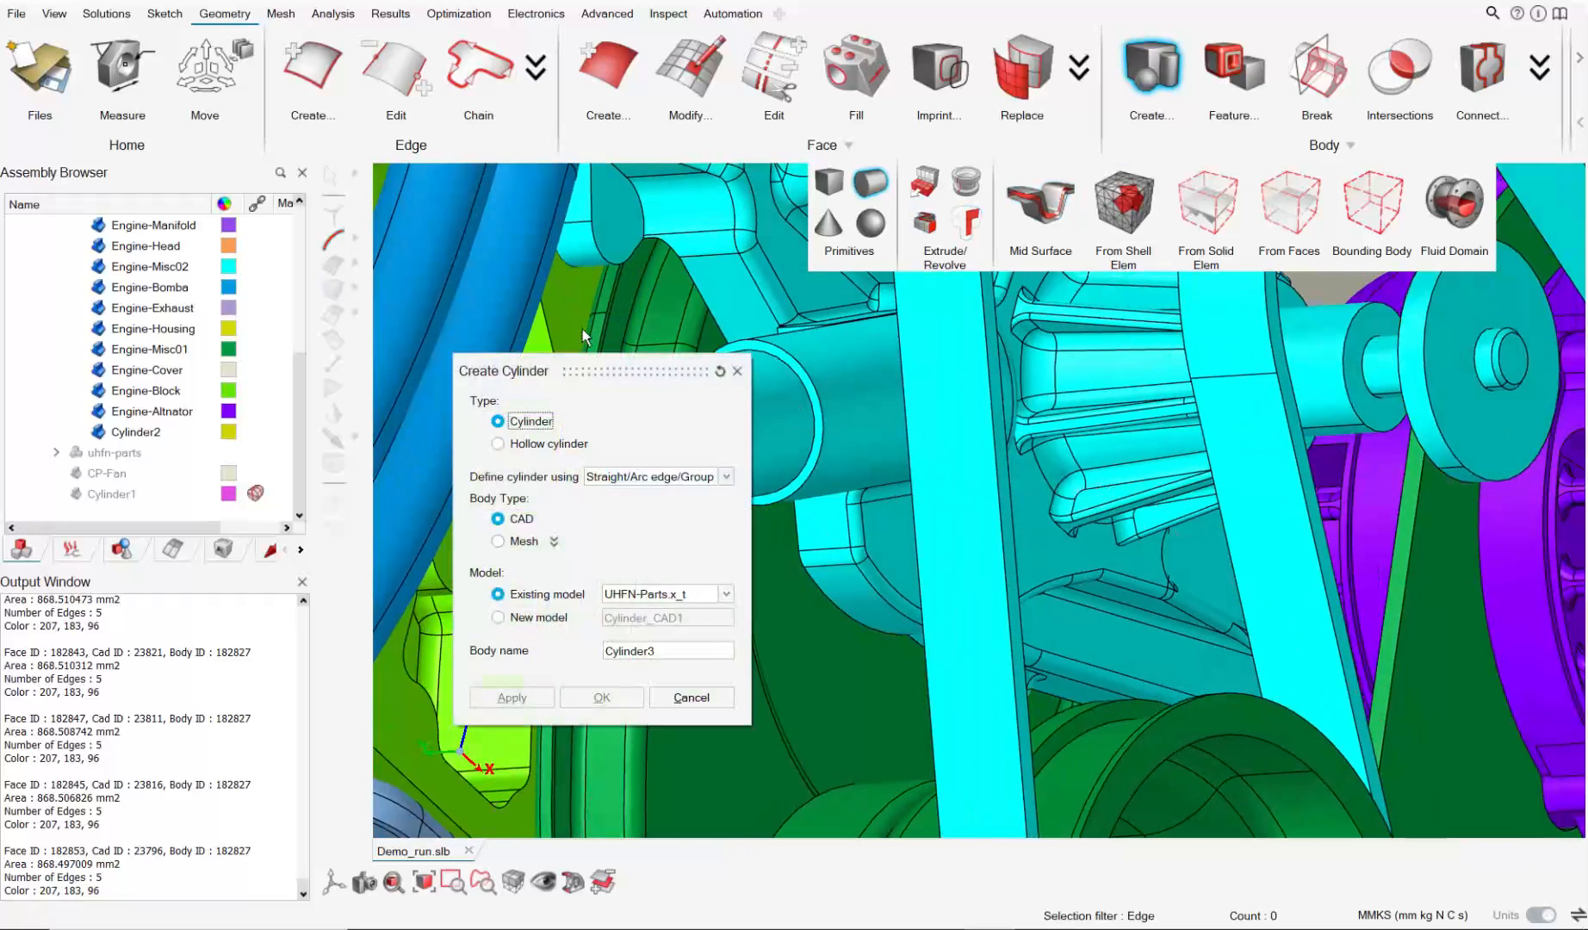
scroll(834, 432, "down", 1)
right_click_drag(828, 430, 1073, 381)
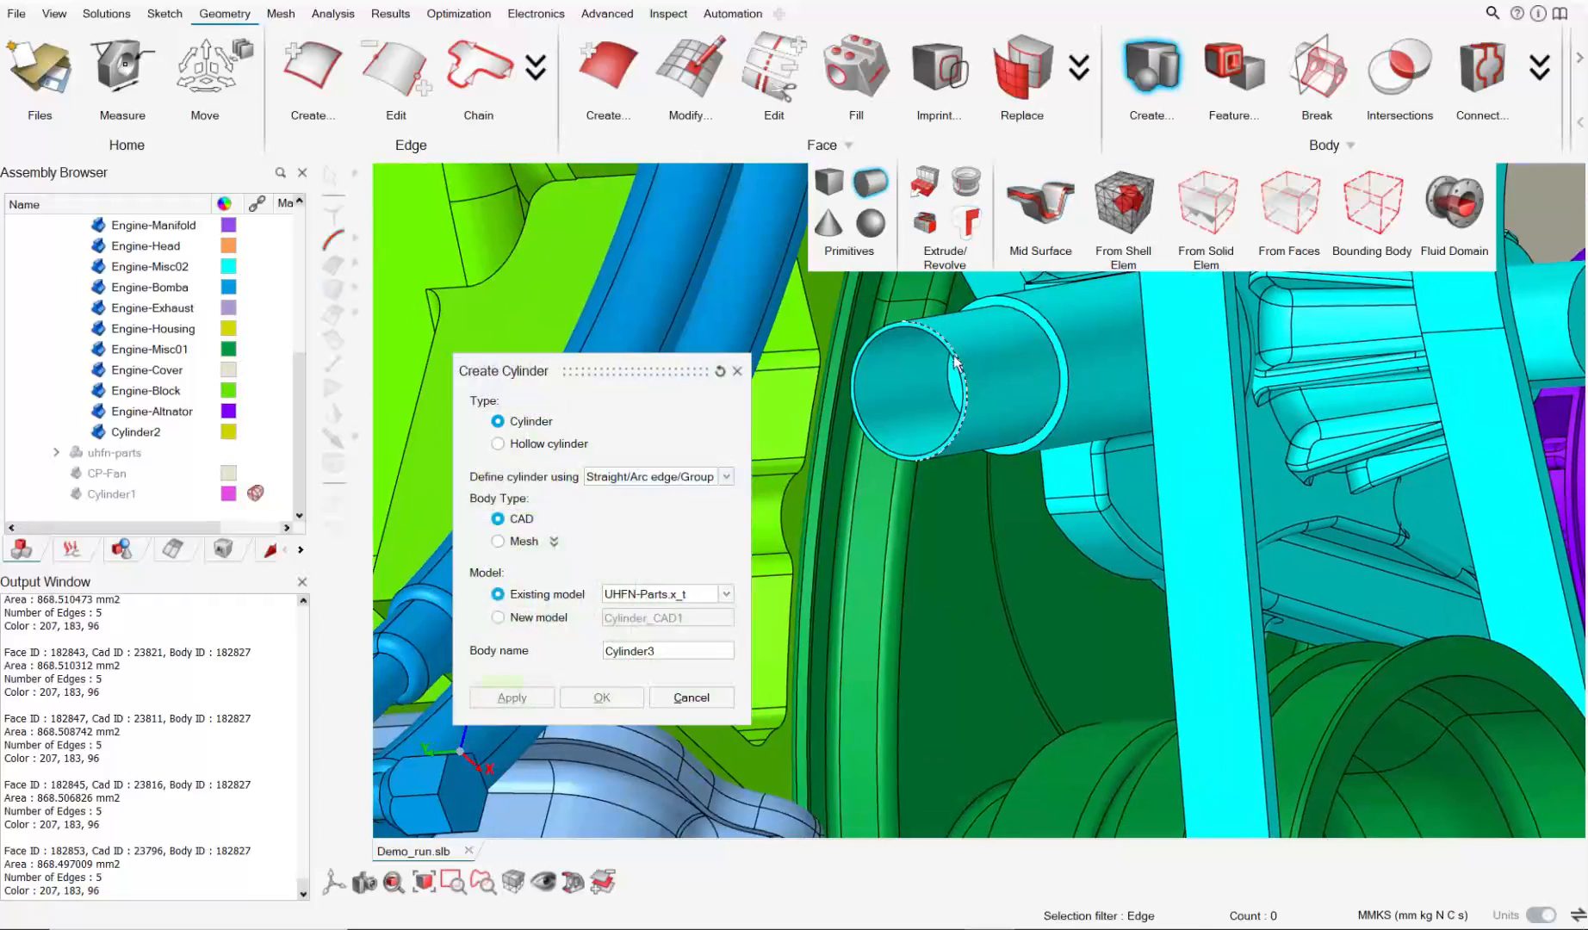
left_click(863, 363)
Shorten the cylinder to about 80.9 mm by snapping its far end to the stub's circular step edge, and create it.
scroll(964, 392, "down", 5)
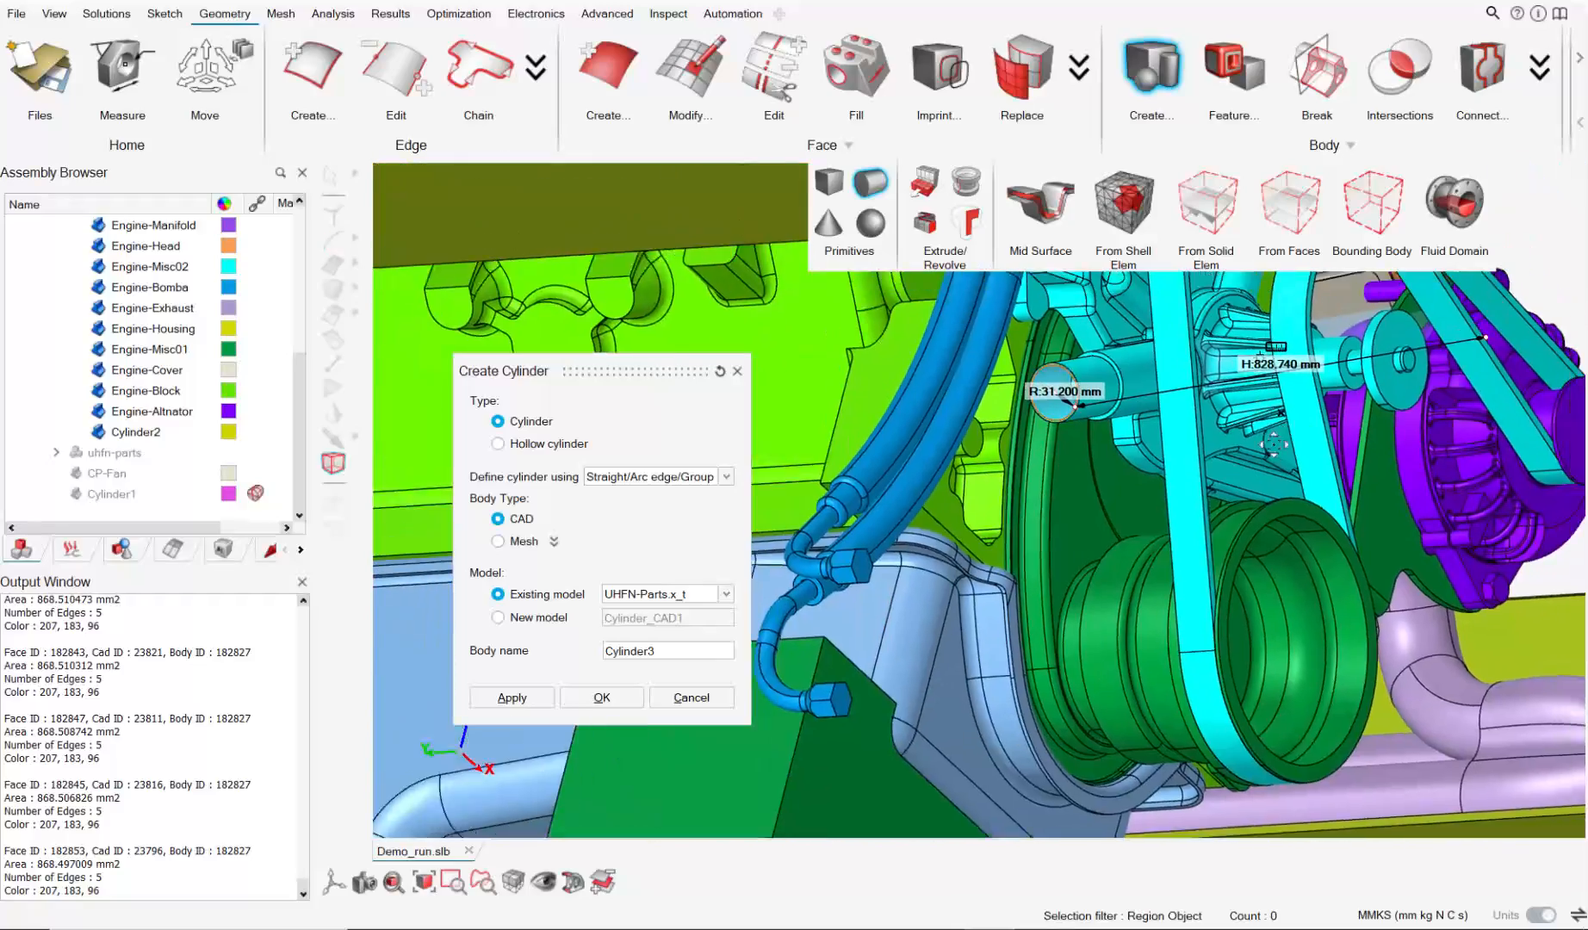
middle_click_drag(1273, 444, 1326, 438)
left_click(1336, 433)
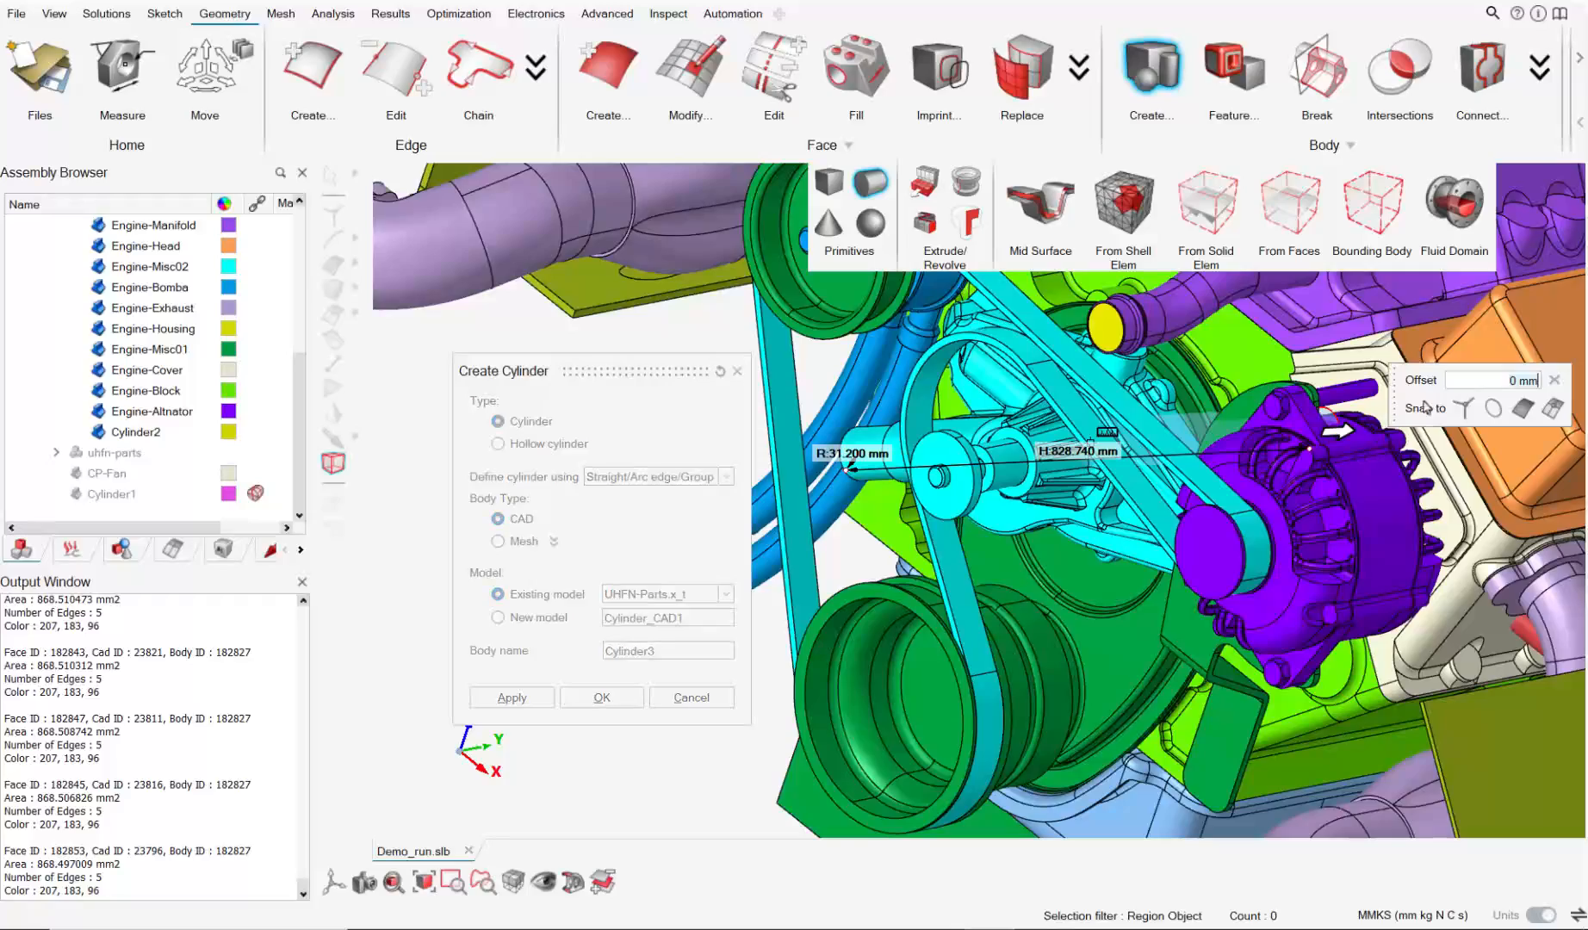
middle_click_drag(1198, 454, 1469, 440)
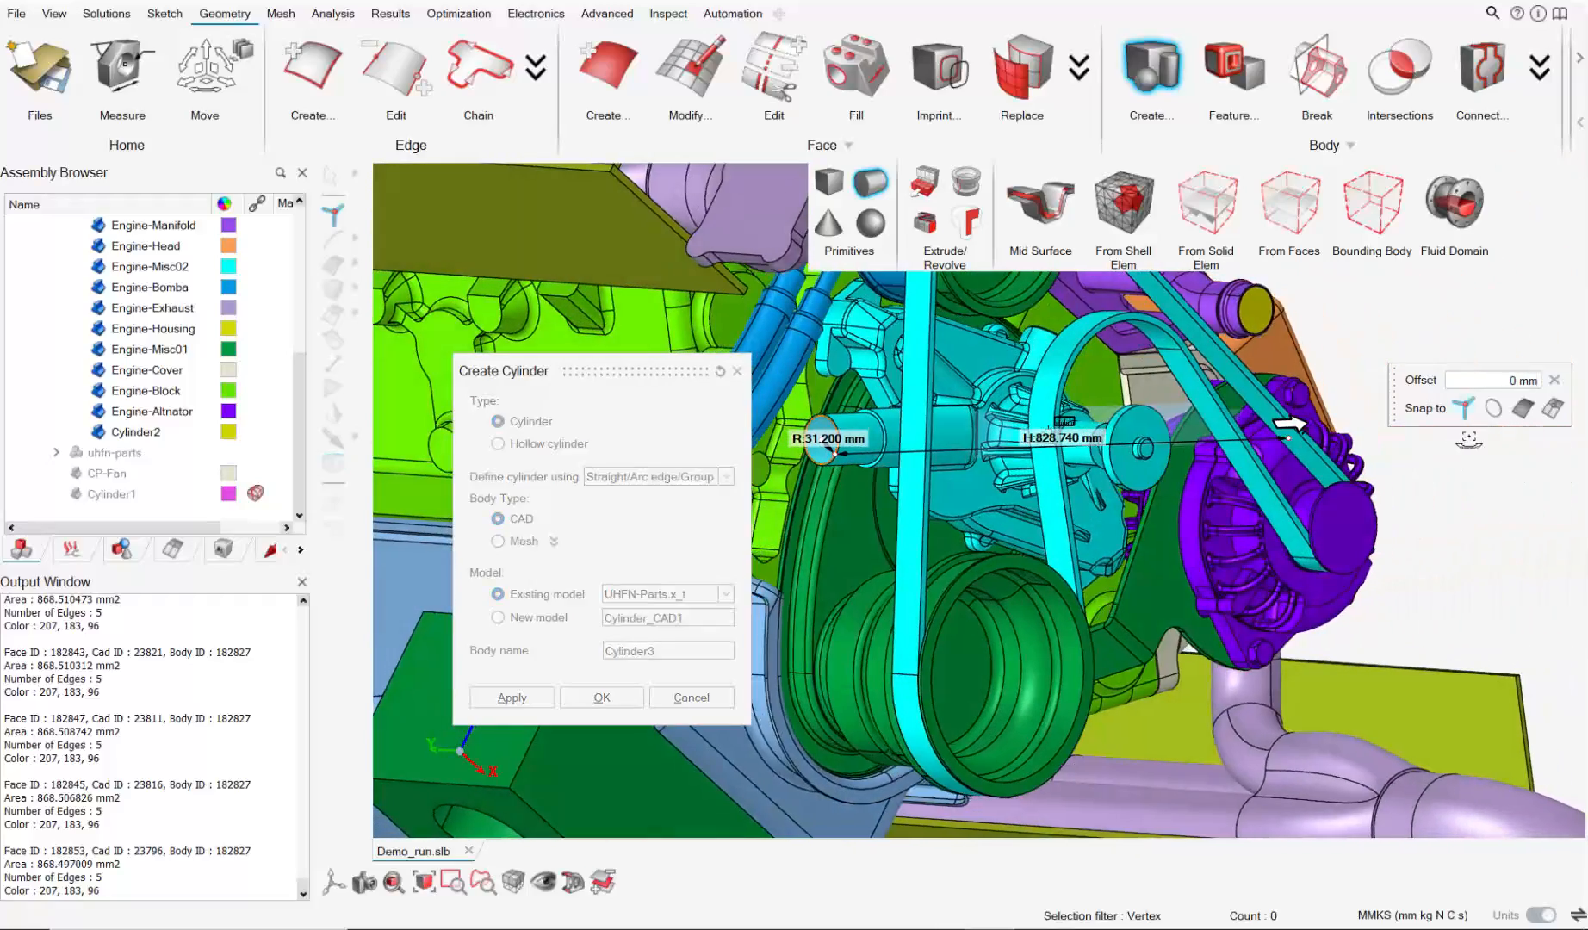
scroll(1018, 416, "up", 3)
scroll(796, 417, "up", 6)
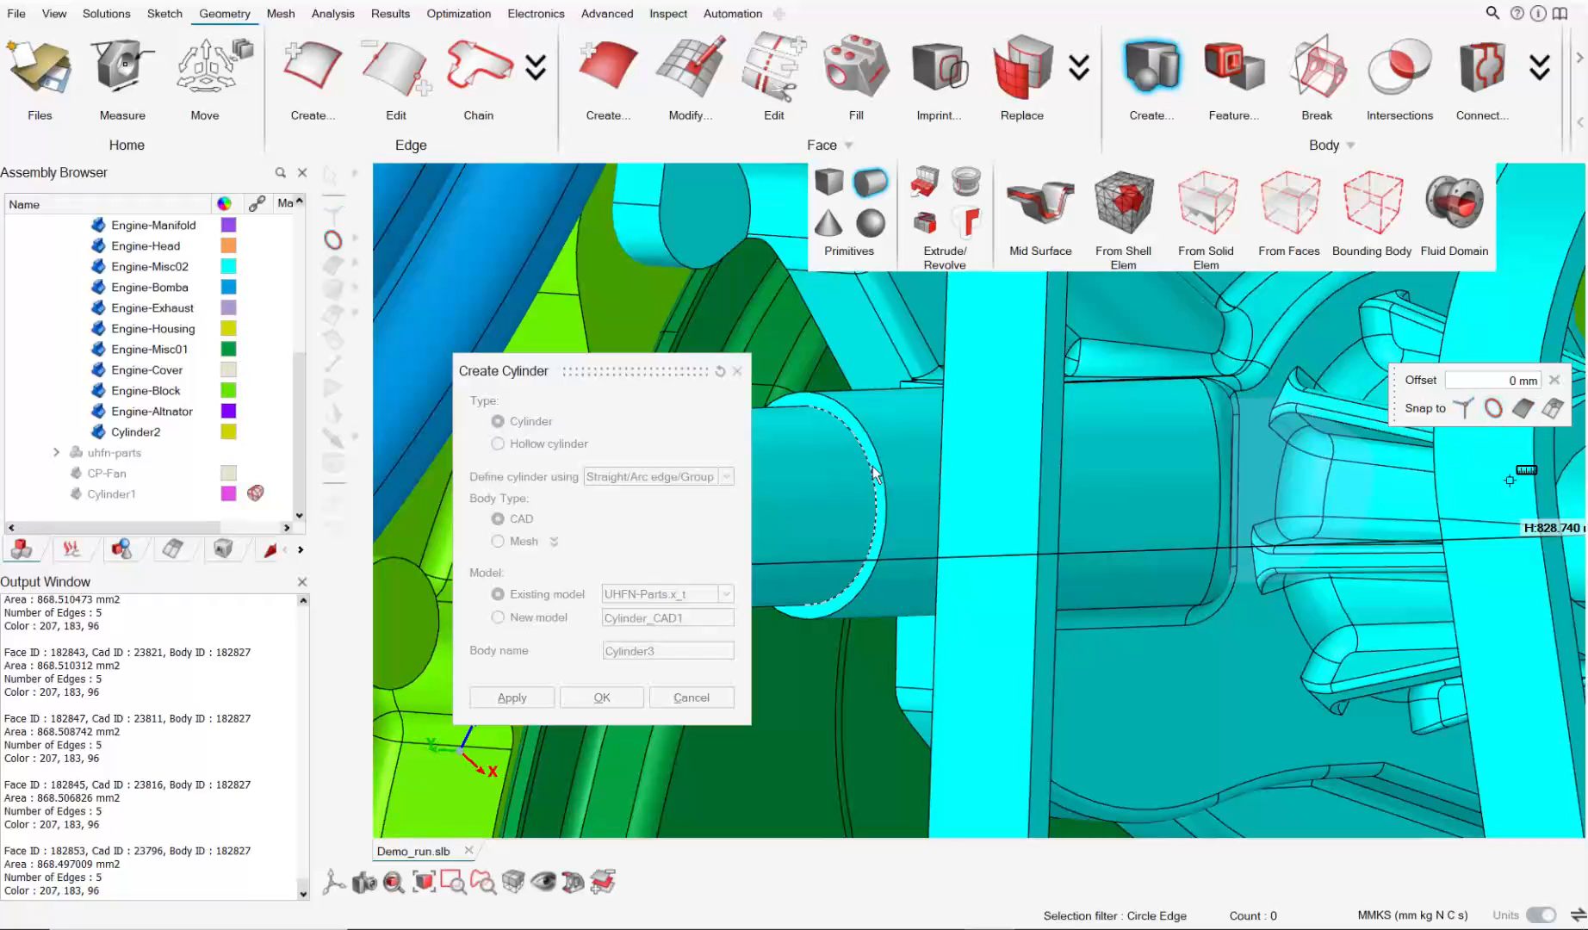
left_click(873, 475)
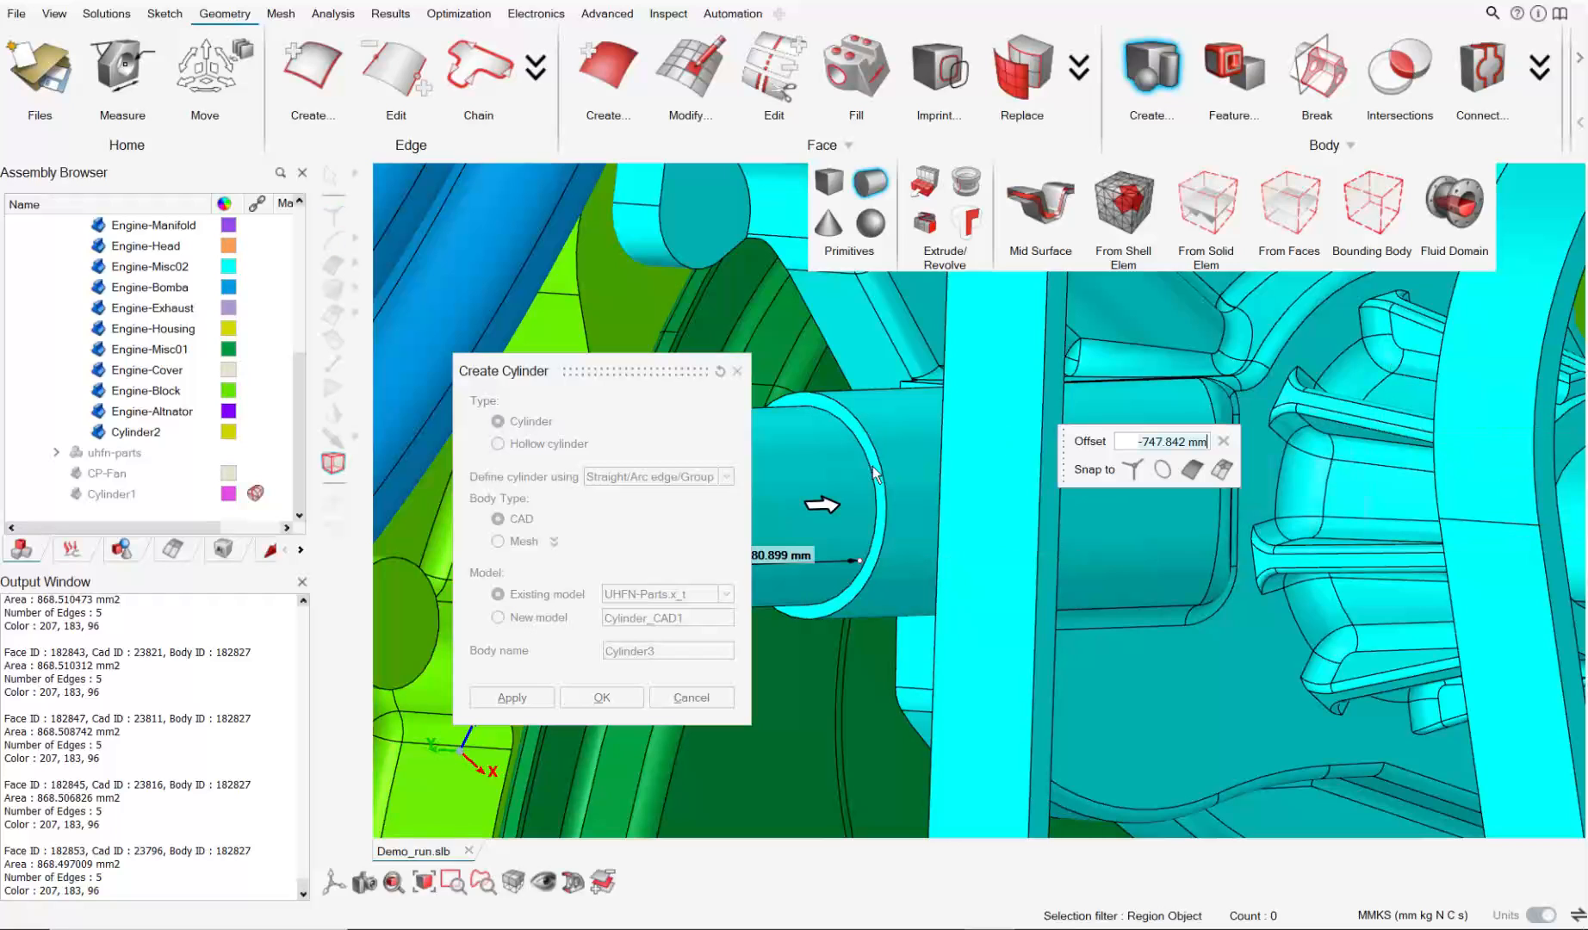
left_click(603, 696)
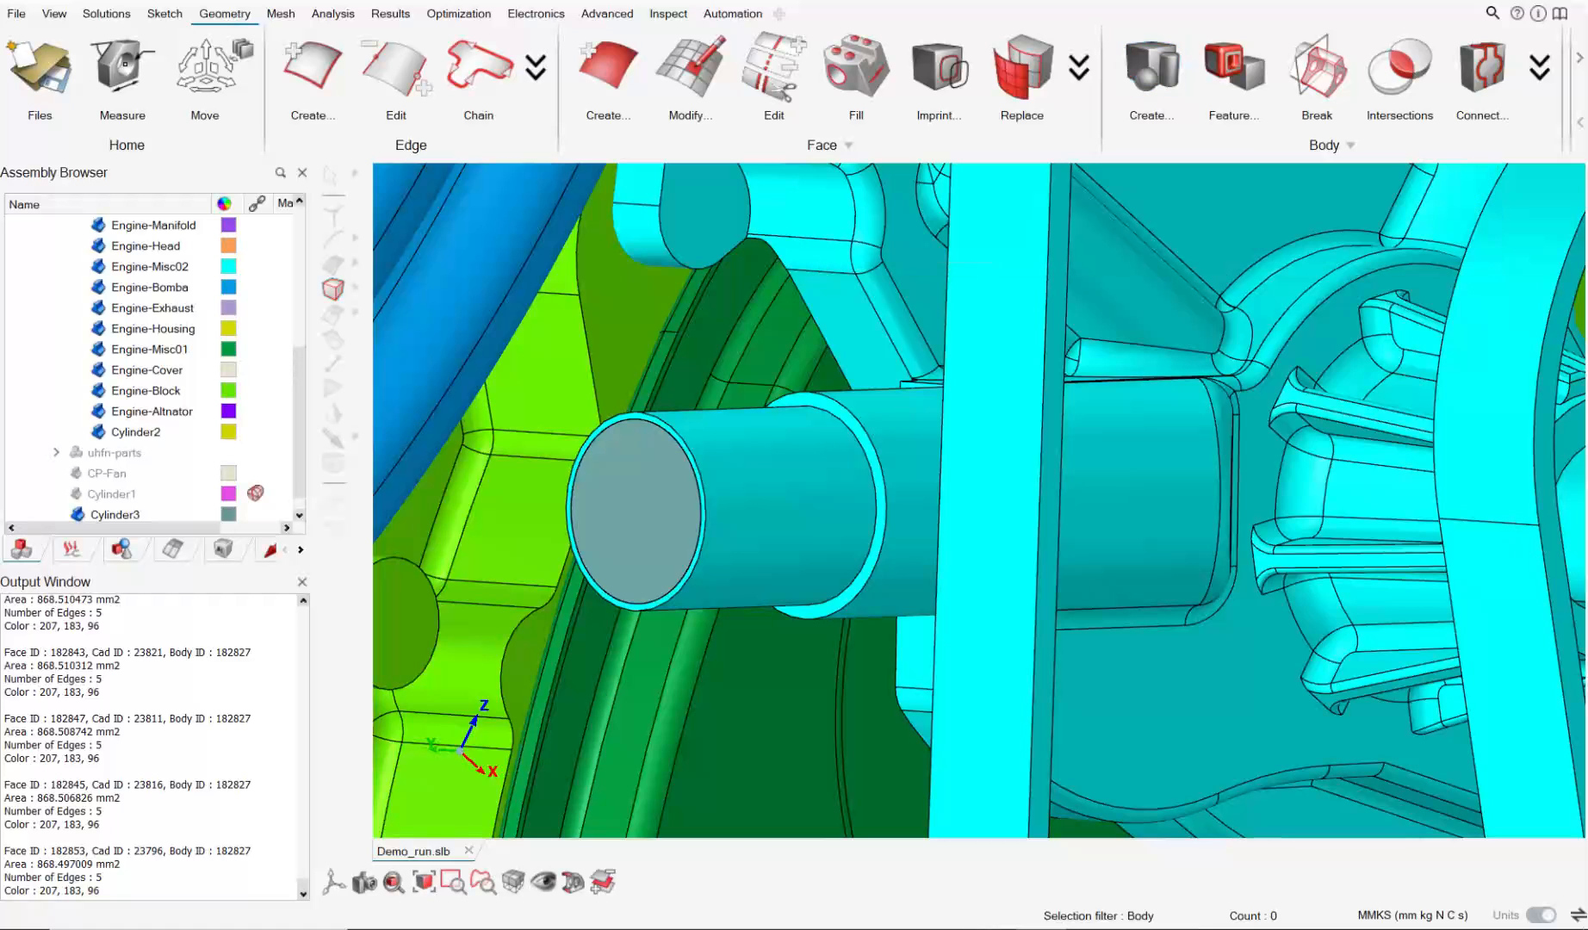
Move Cylinder3 into the uhfn-engine assembly alongside Cylinder2.
scroll(913, 457, "down", 7)
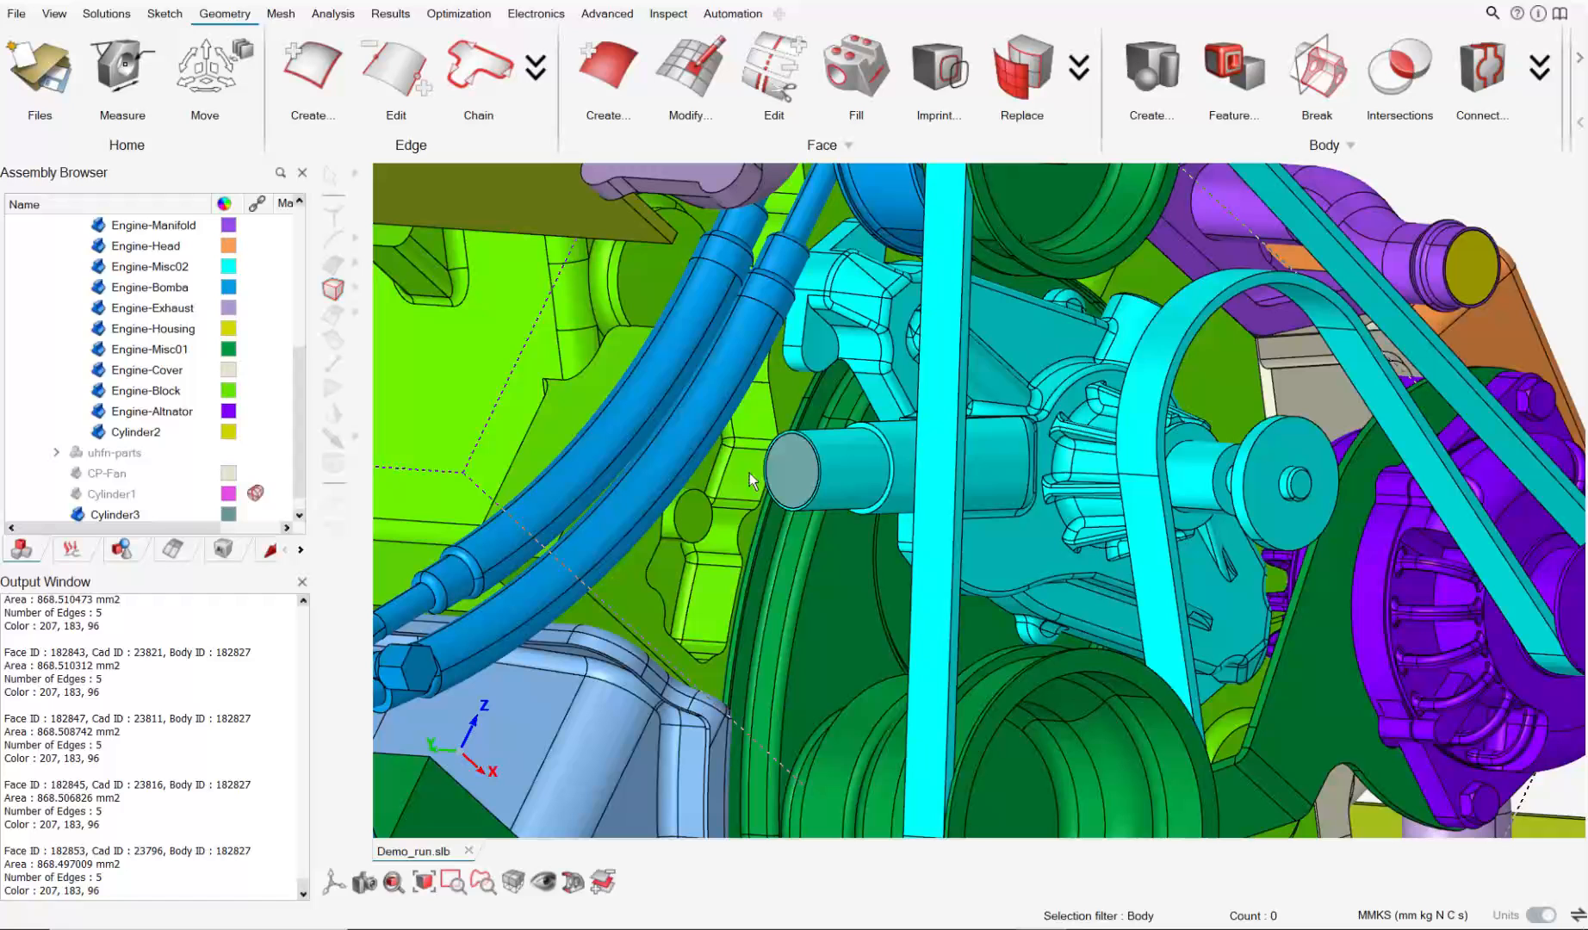
left_click(118, 514)
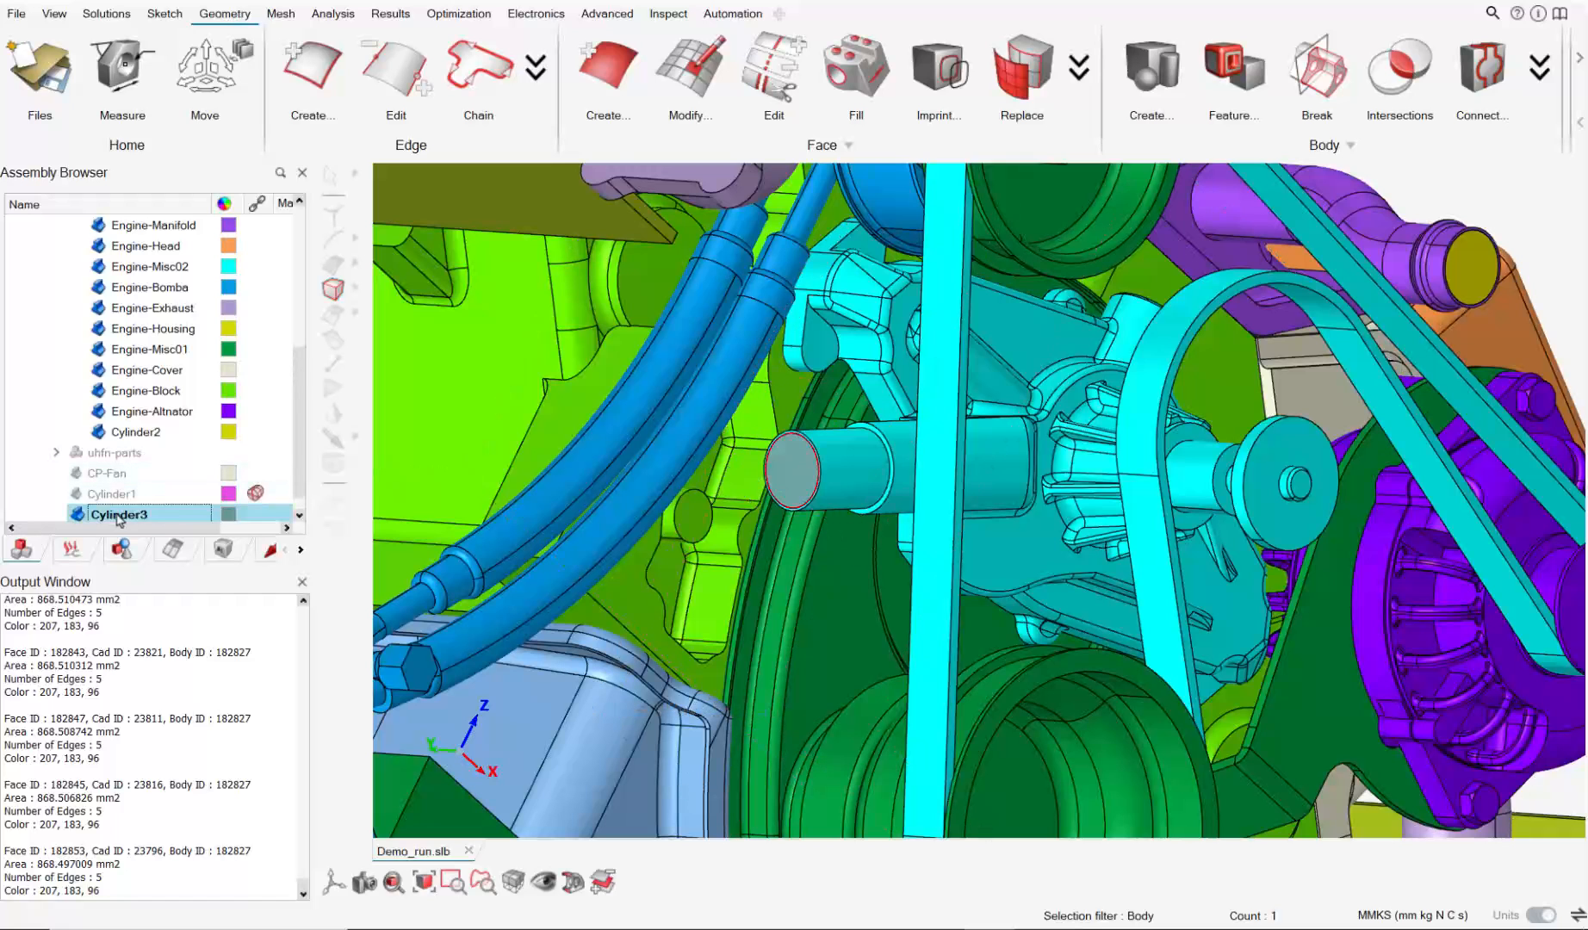
left_click_drag(125, 496, 138, 415)
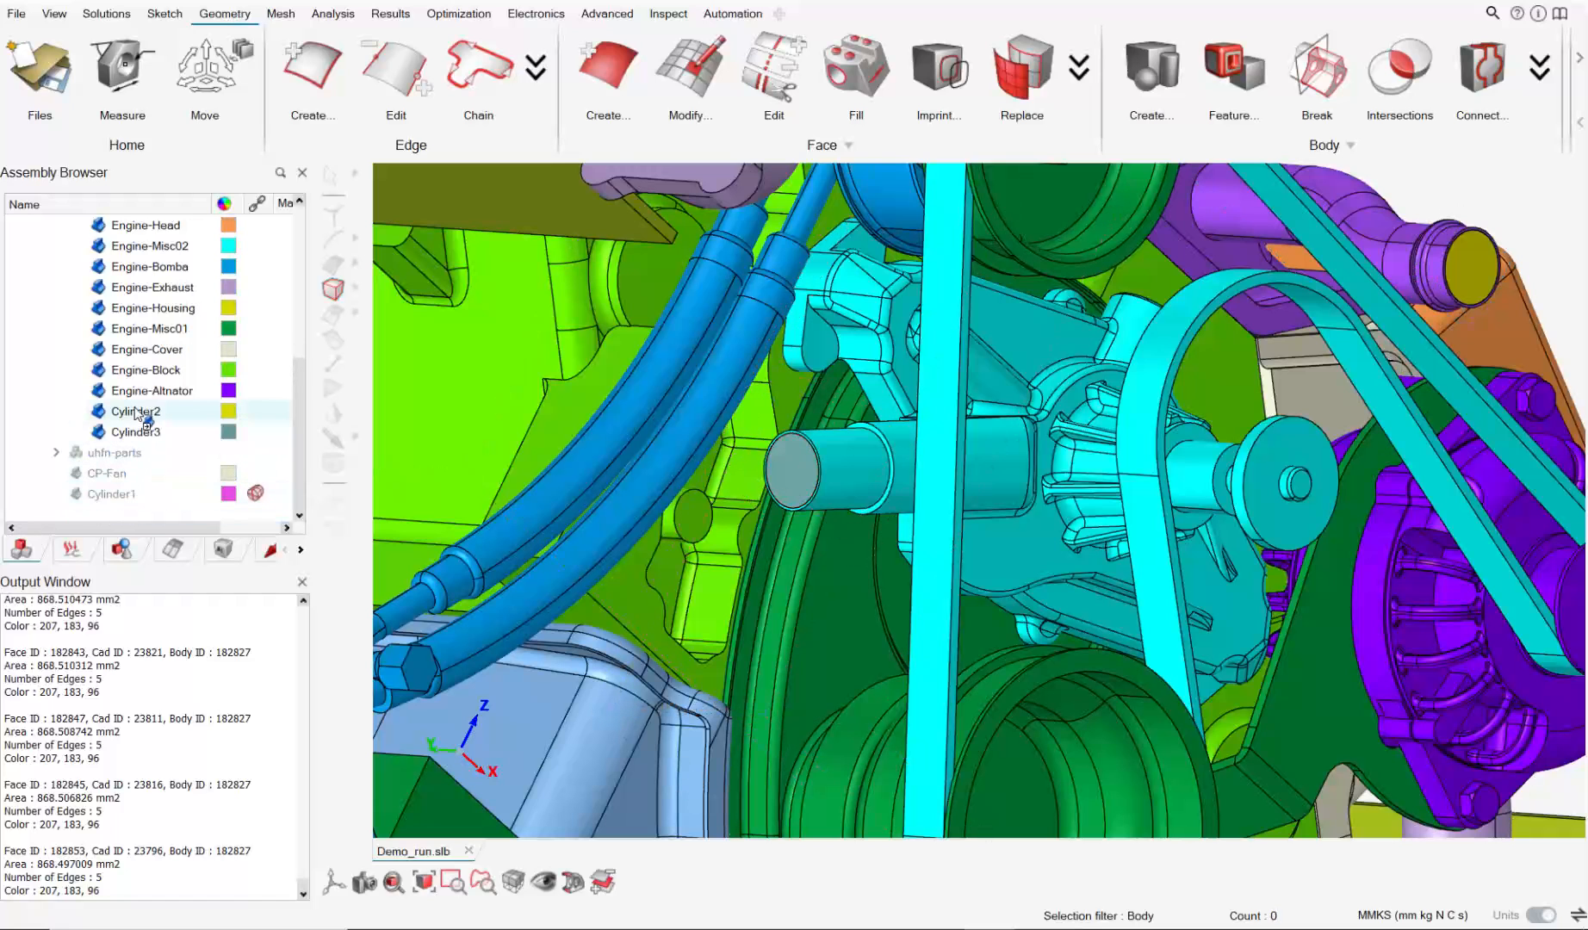
Fill the first through hole of the green support block under the engine with a cylinder defined by Cylinder face/Group.
scroll(966, 446, "down", 10)
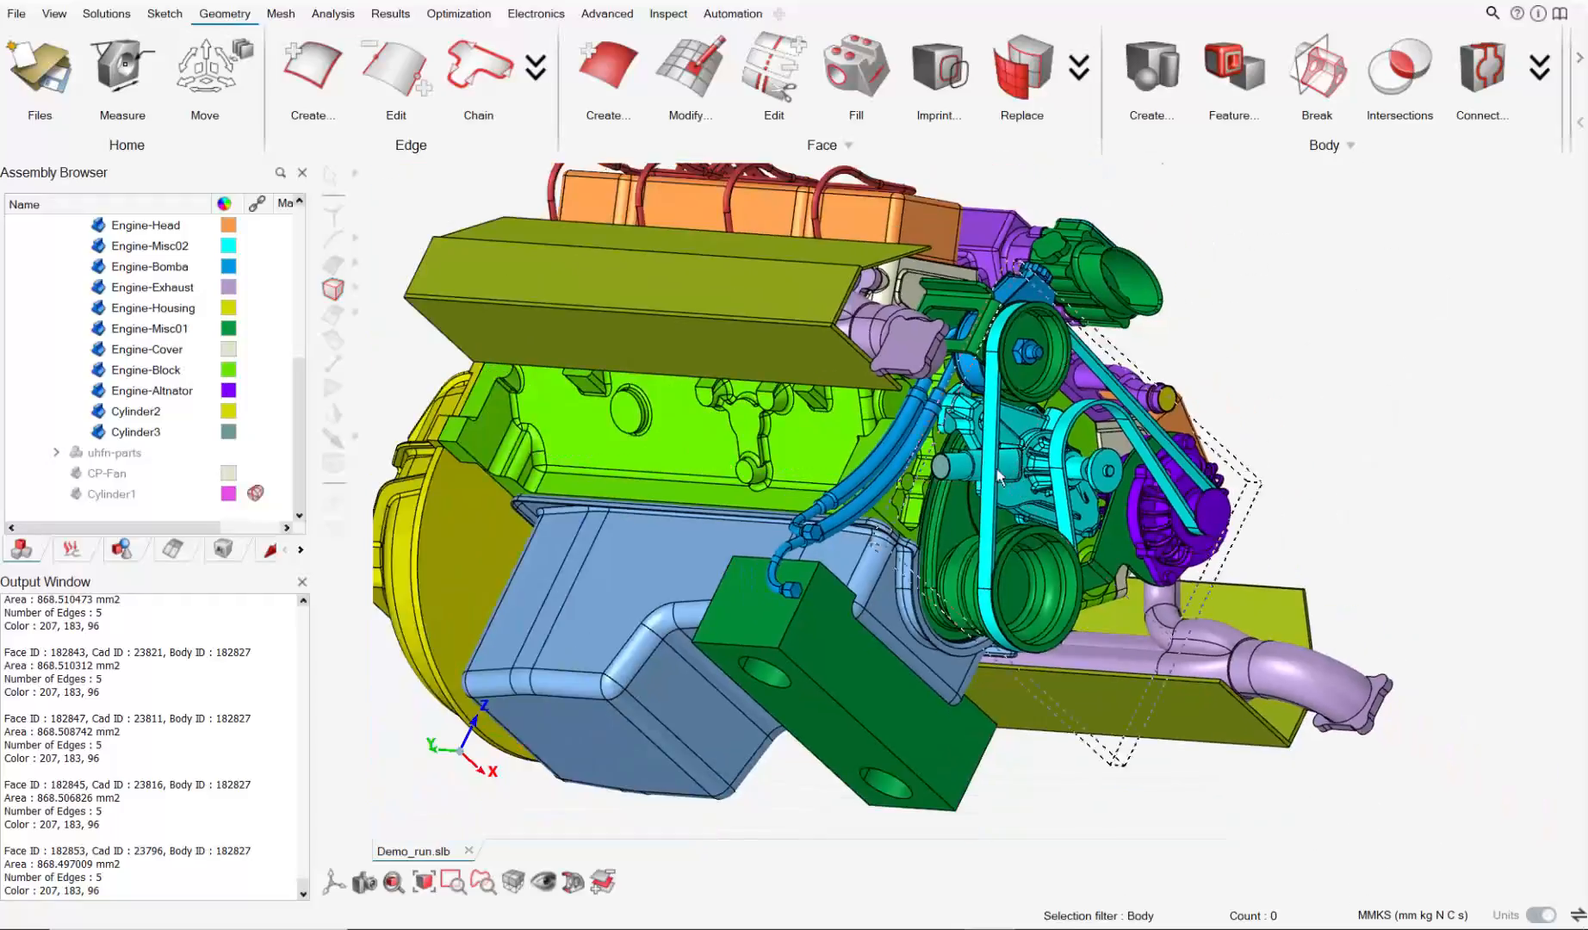
middle_click_drag(920, 468, 1033, 503)
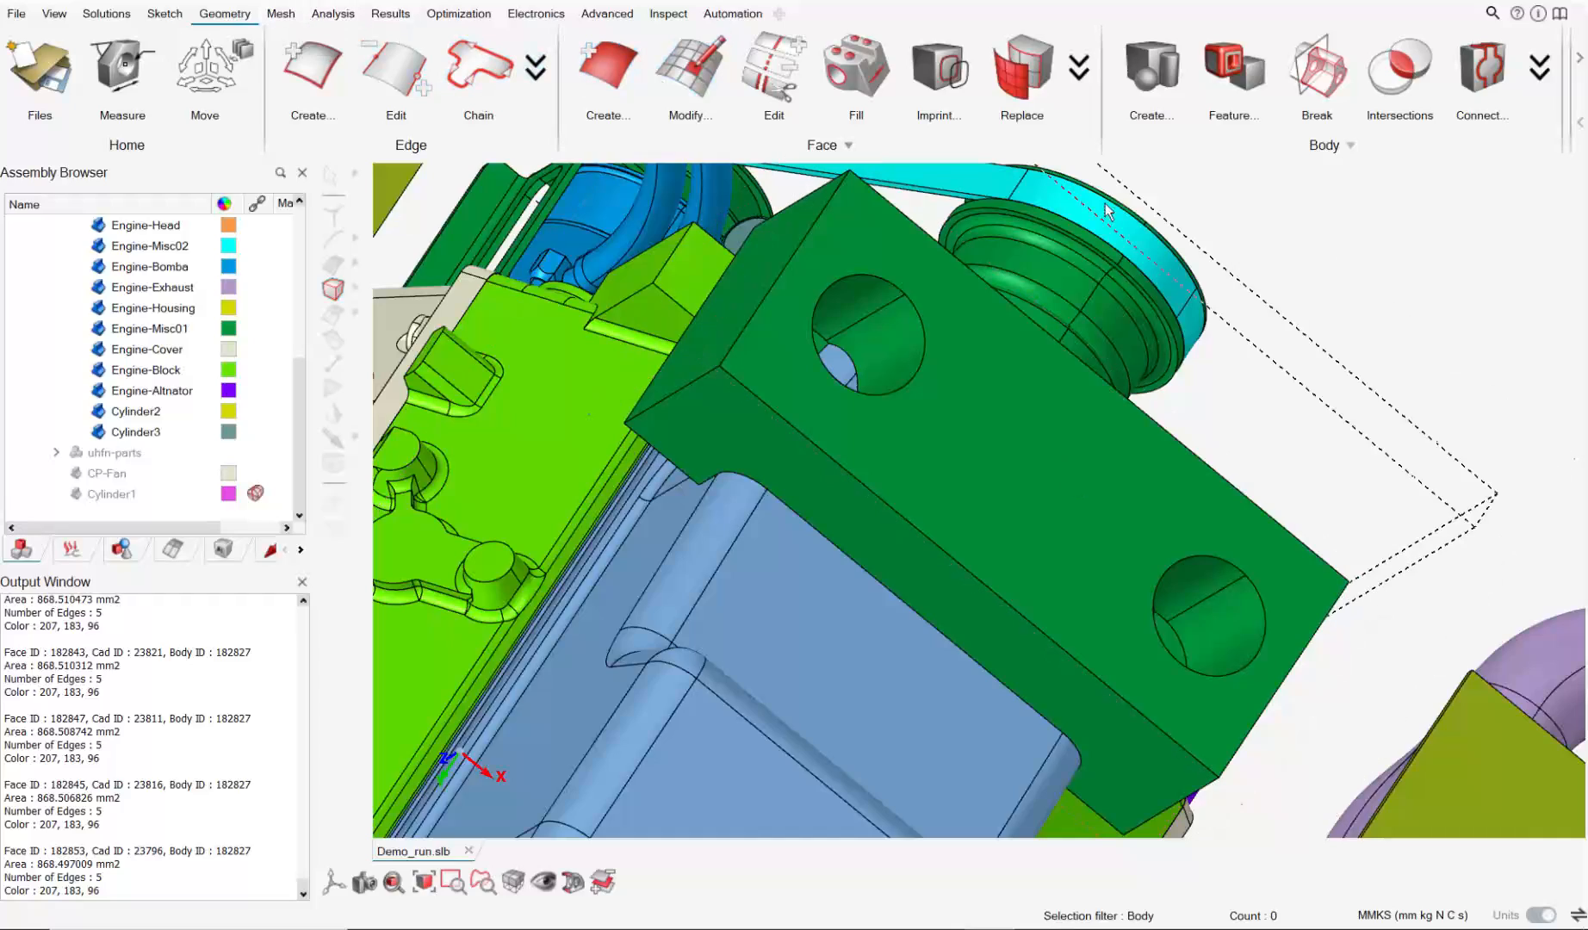
scroll(940, 298, "up", 2)
middle_click_drag(941, 299, 888, 422)
middle_click_drag(853, 271, 824, 191)
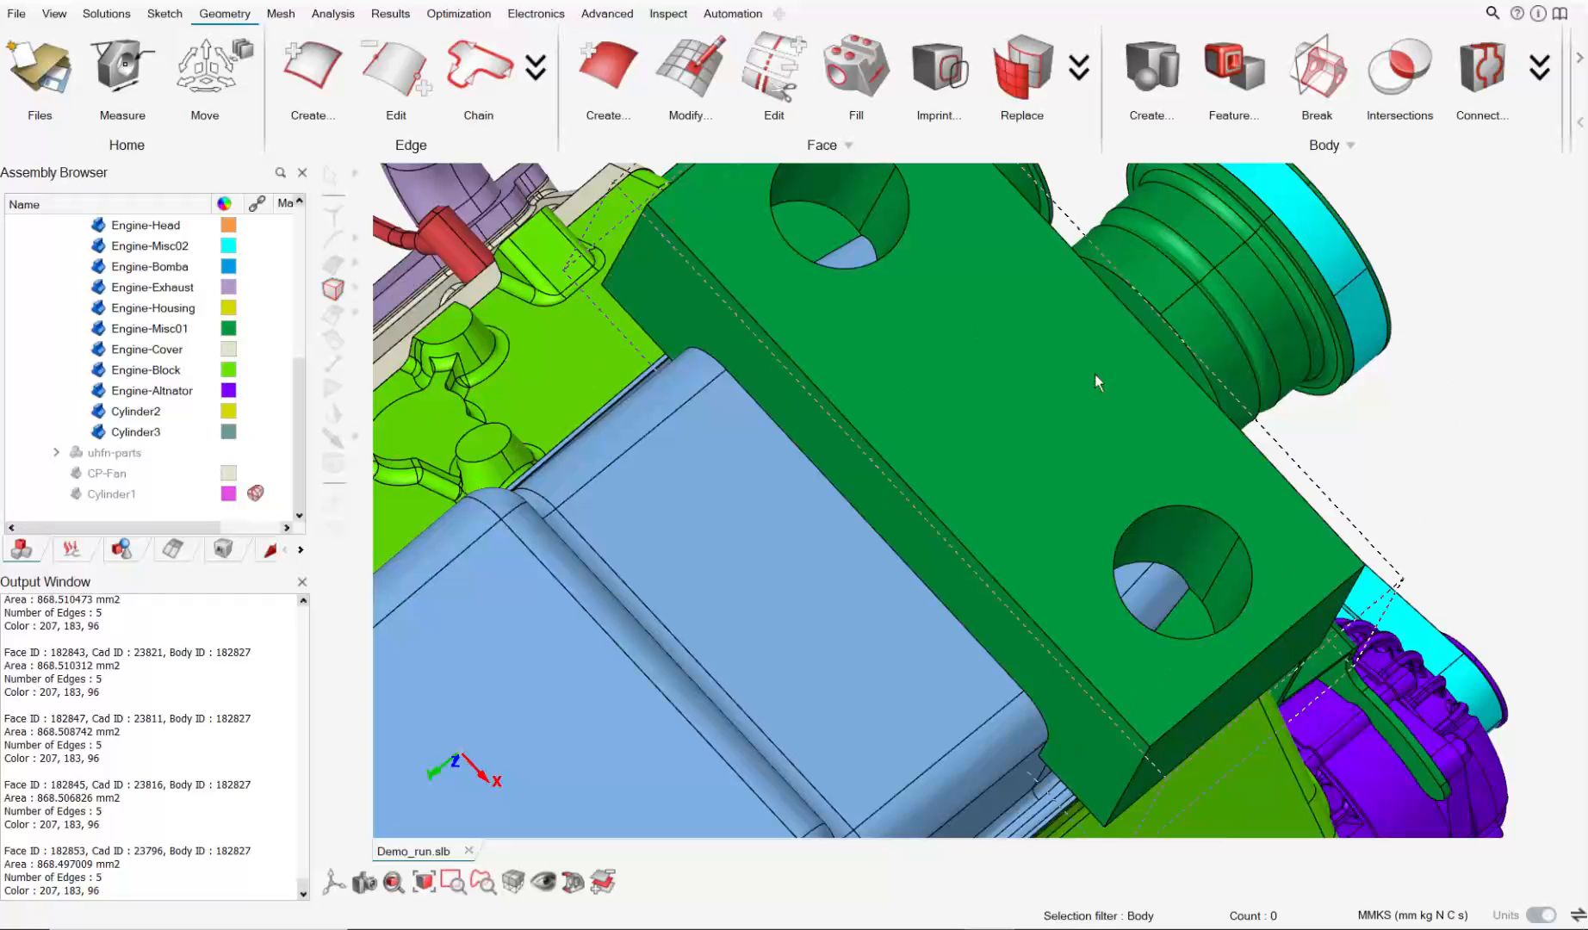
left_click(284, 12)
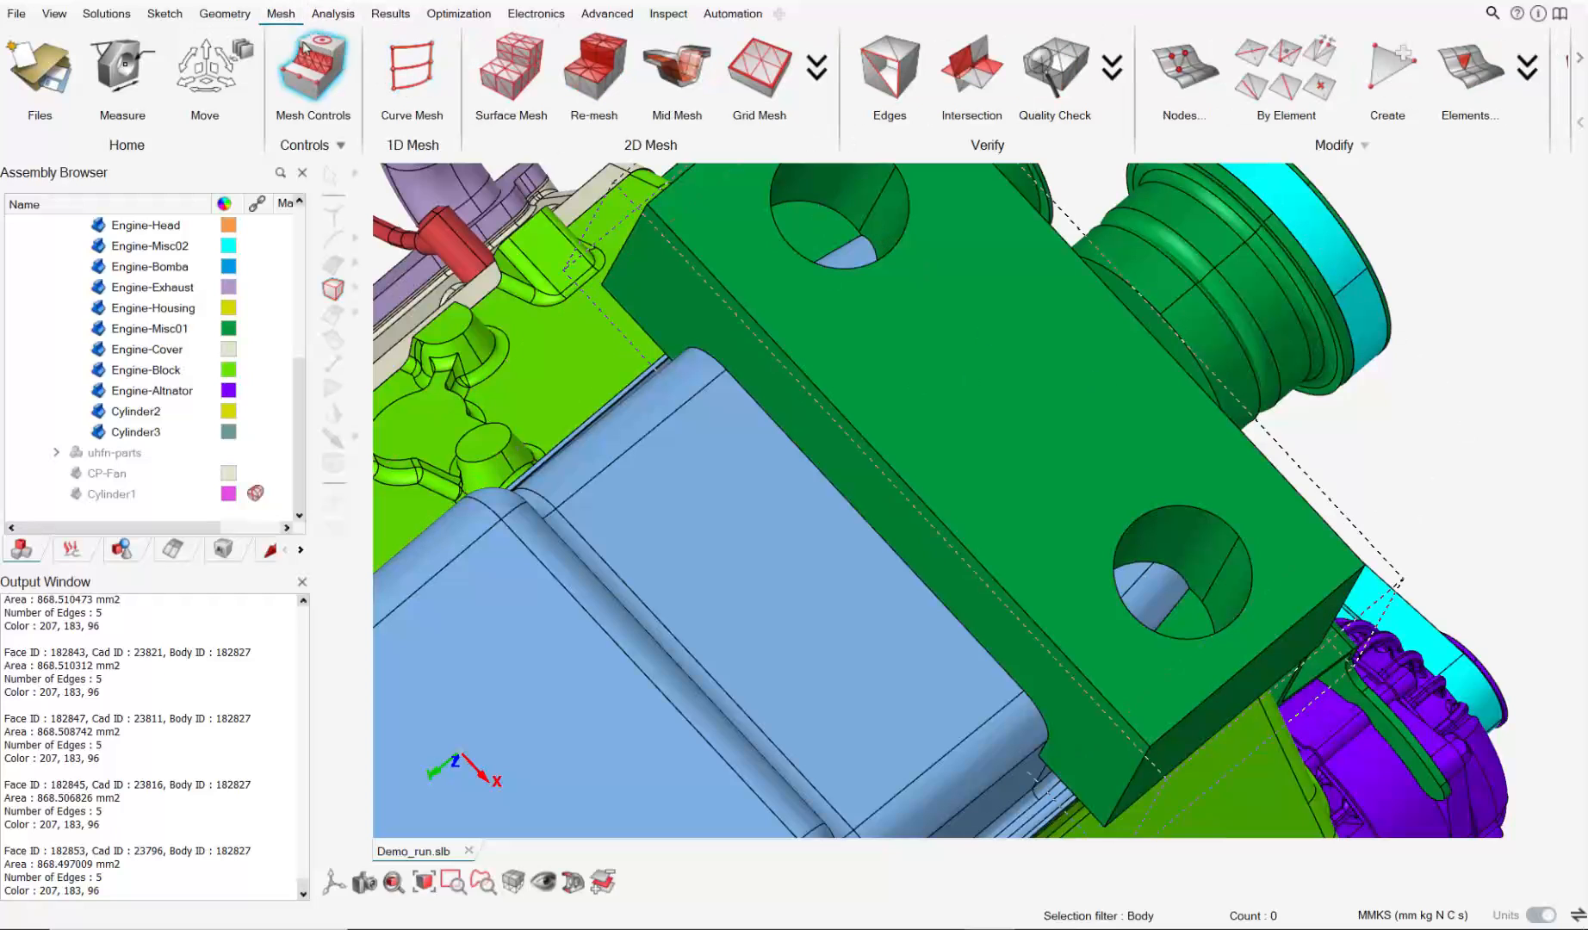
left_click(226, 13)
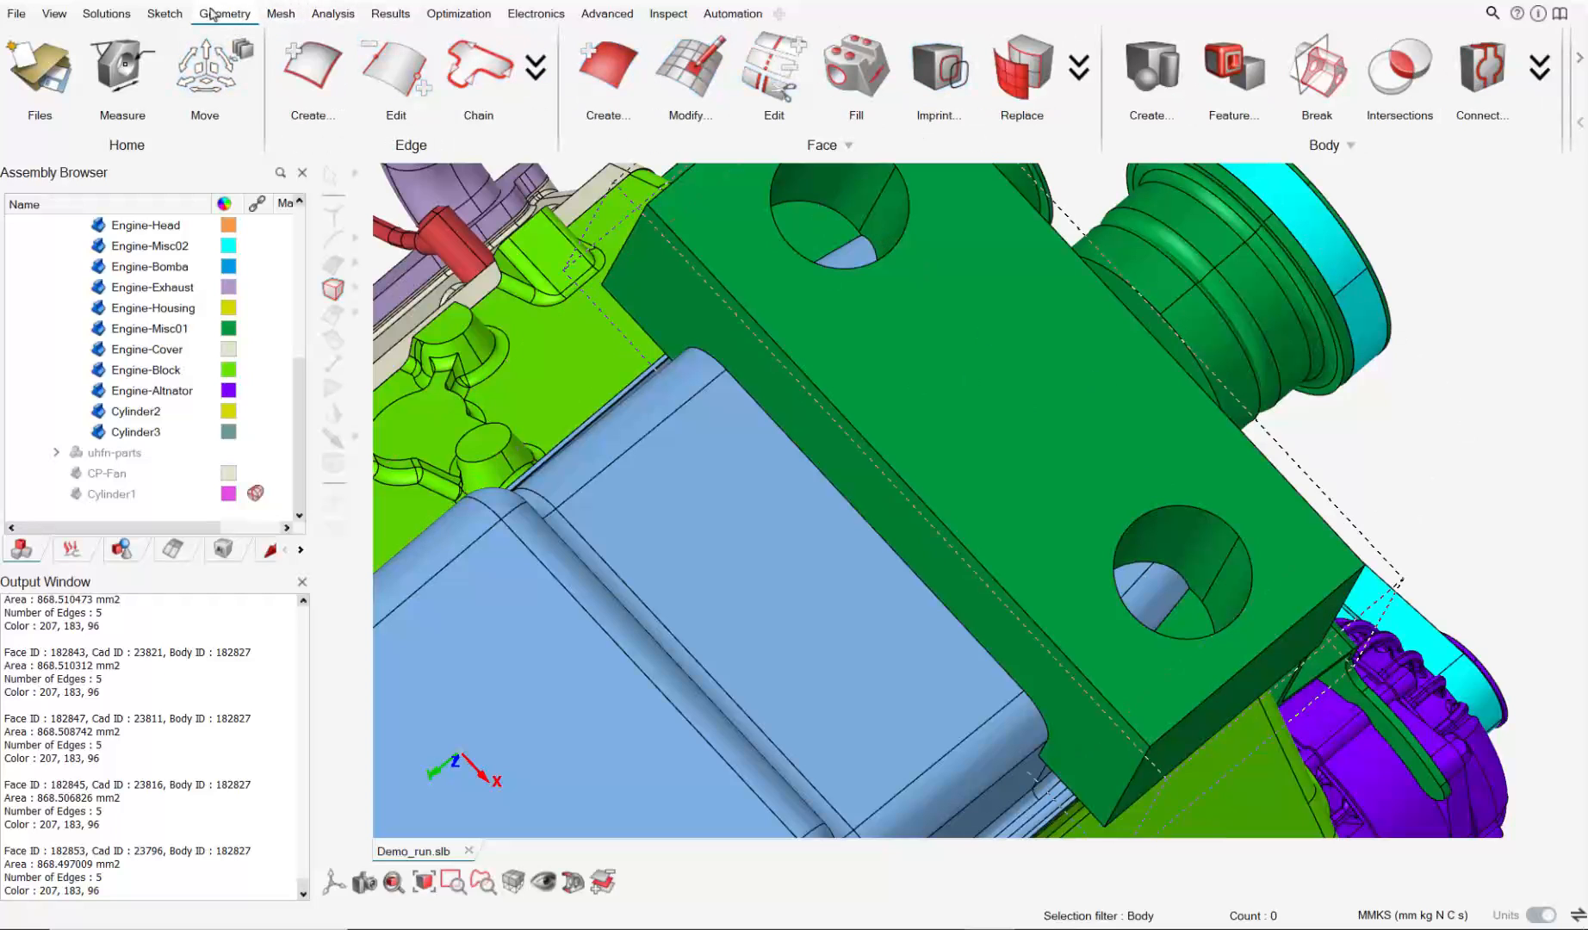
left_click(1159, 89)
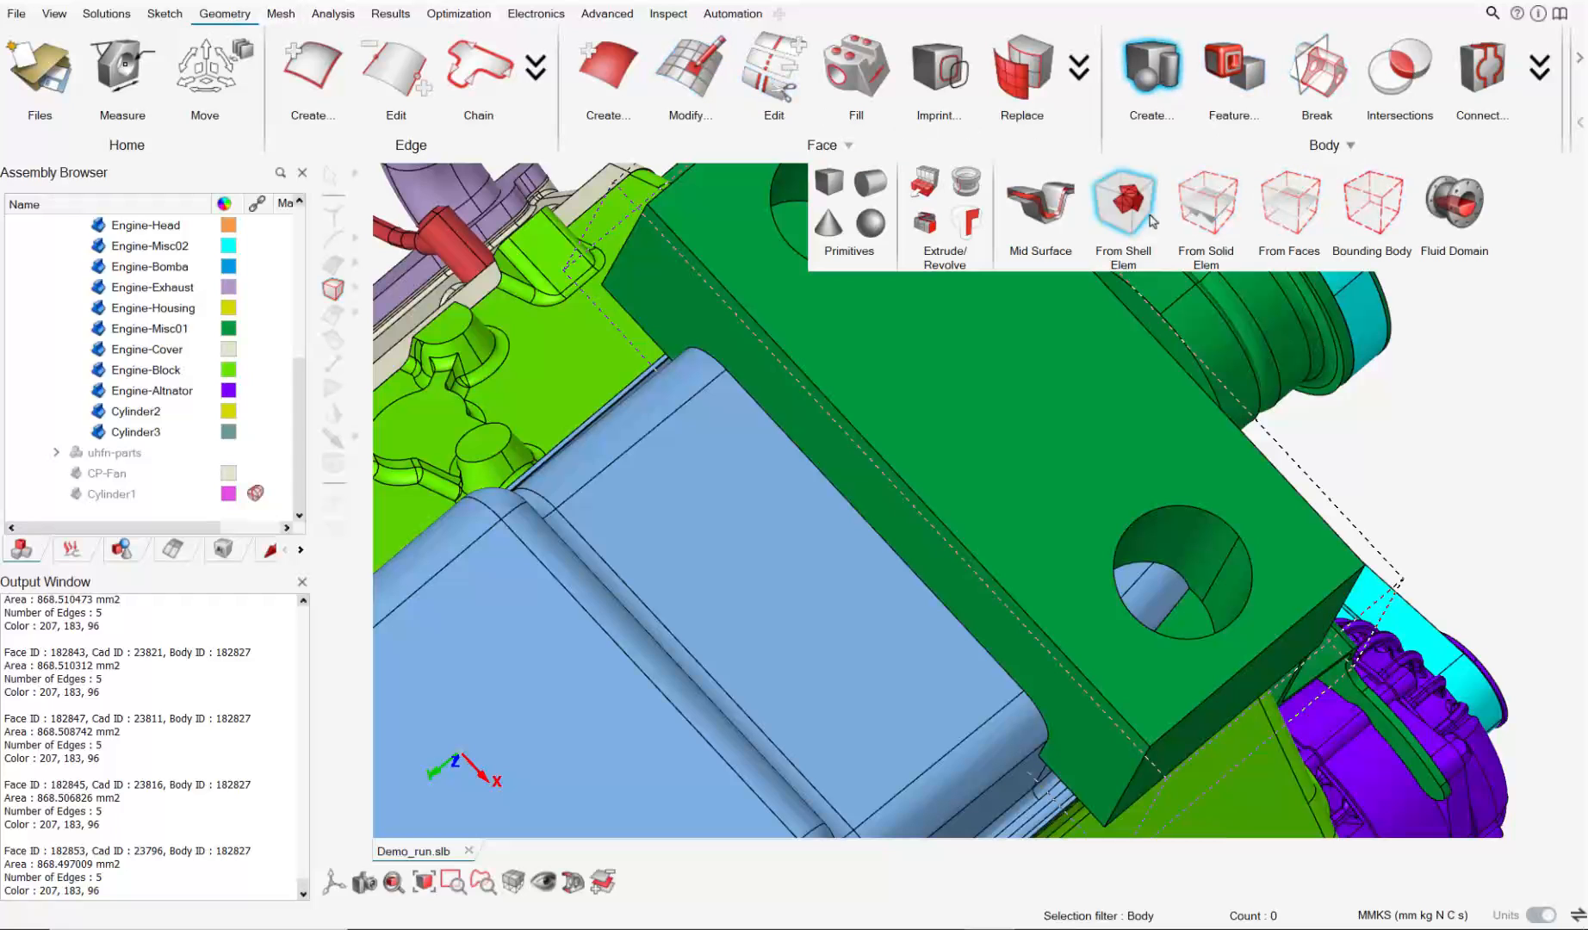
left_click(859, 189)
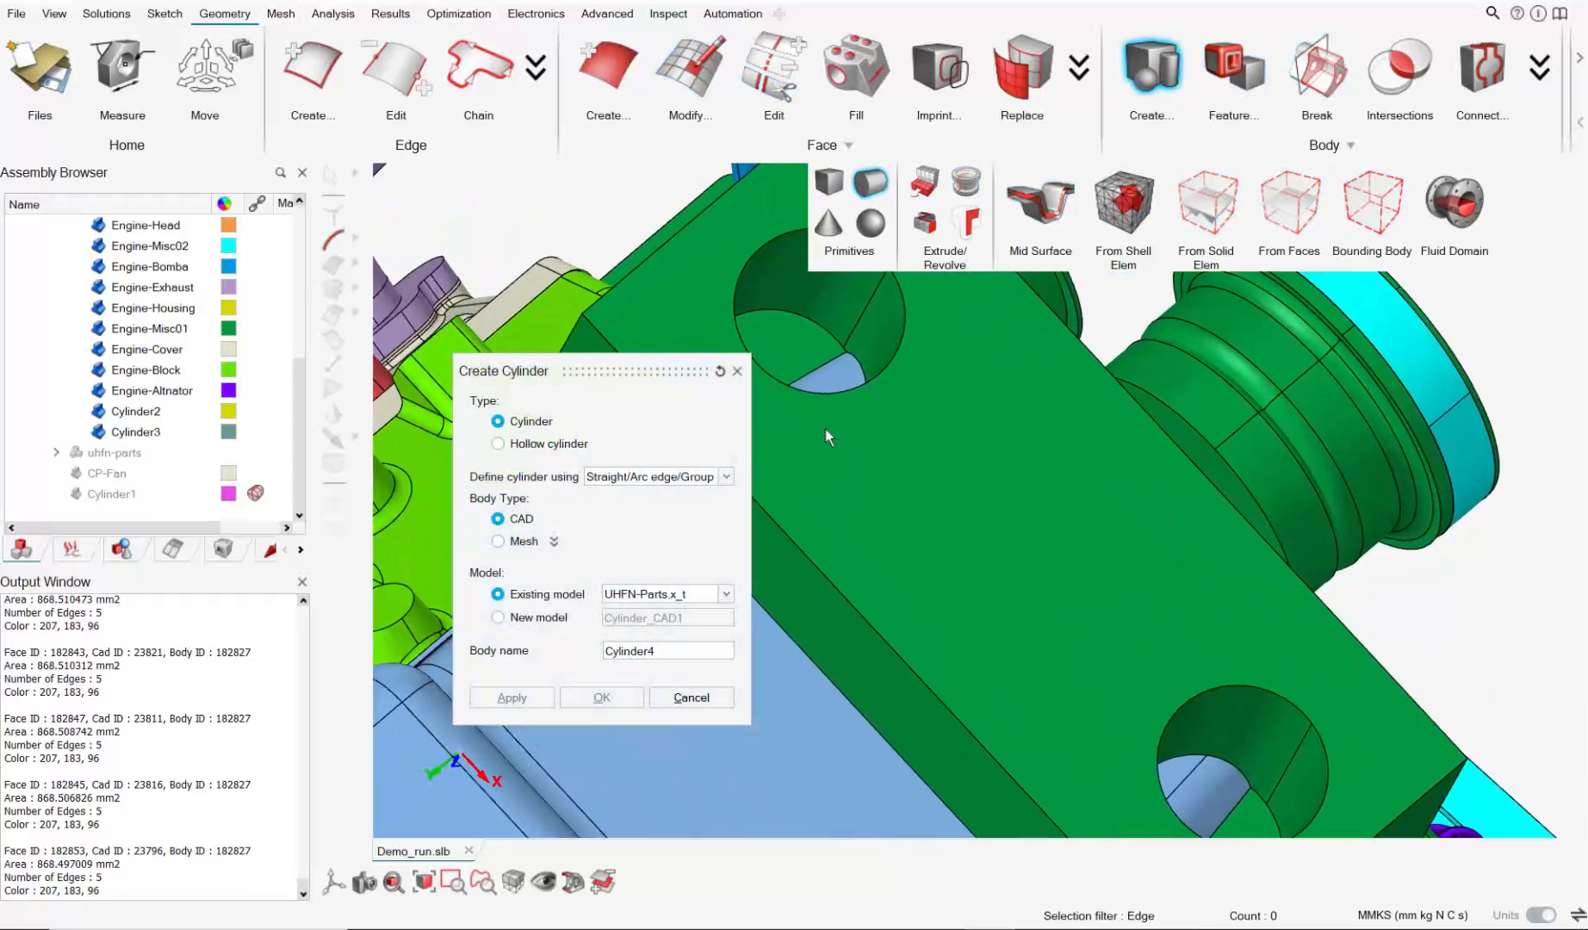
left_click(693, 479)
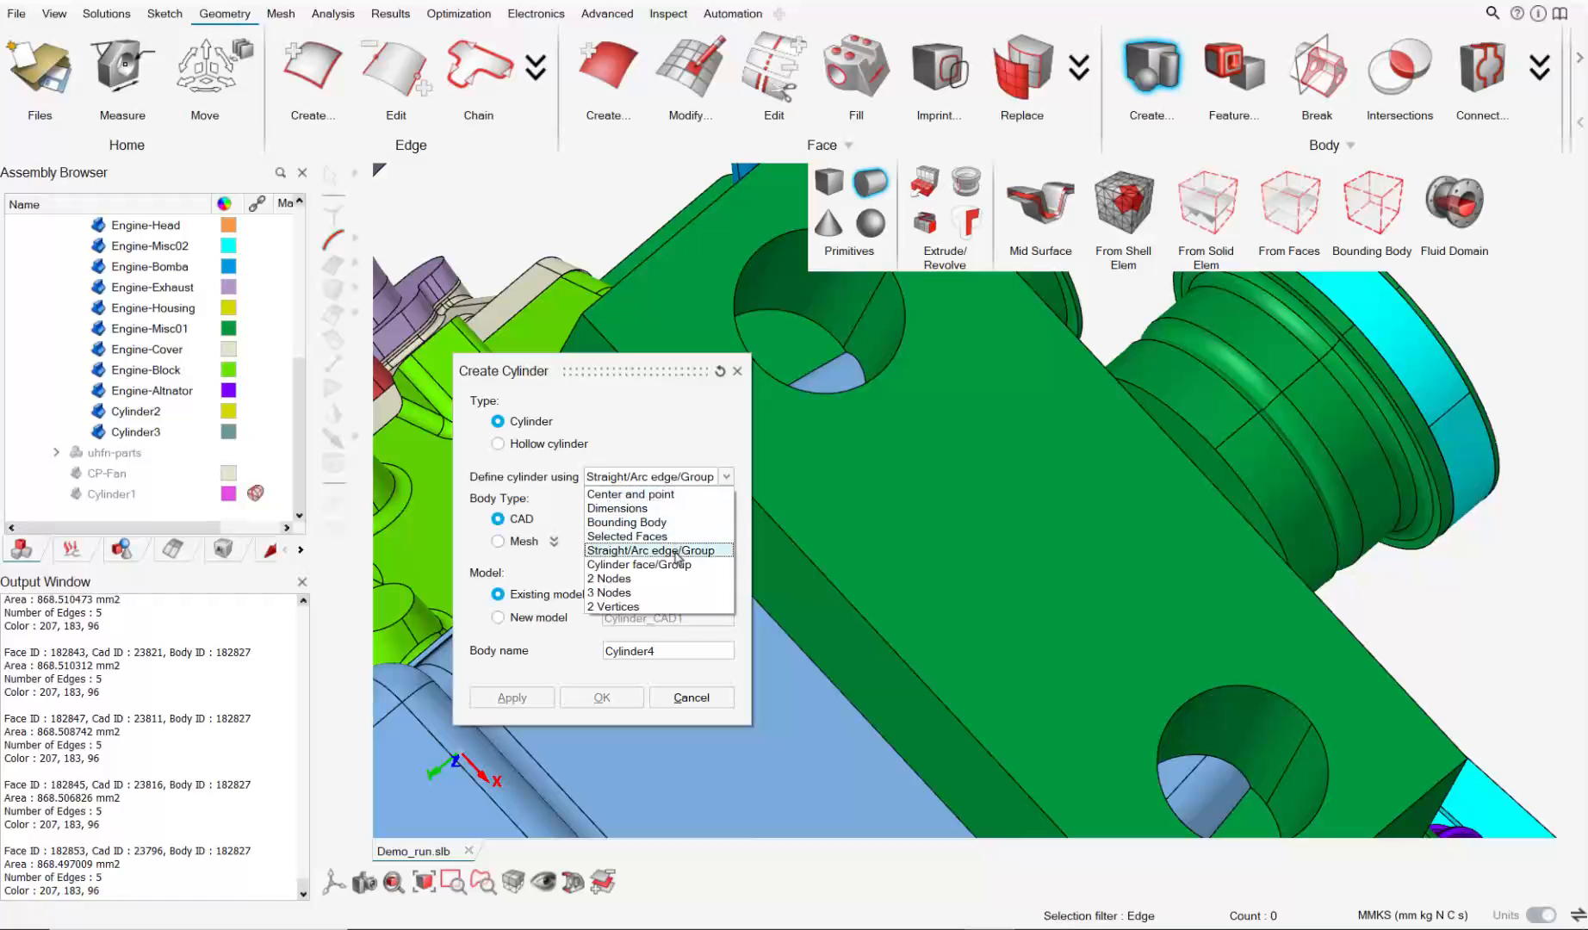
left_click(677, 568)
left_click(805, 288)
middle_click_drag(906, 415, 864, 488)
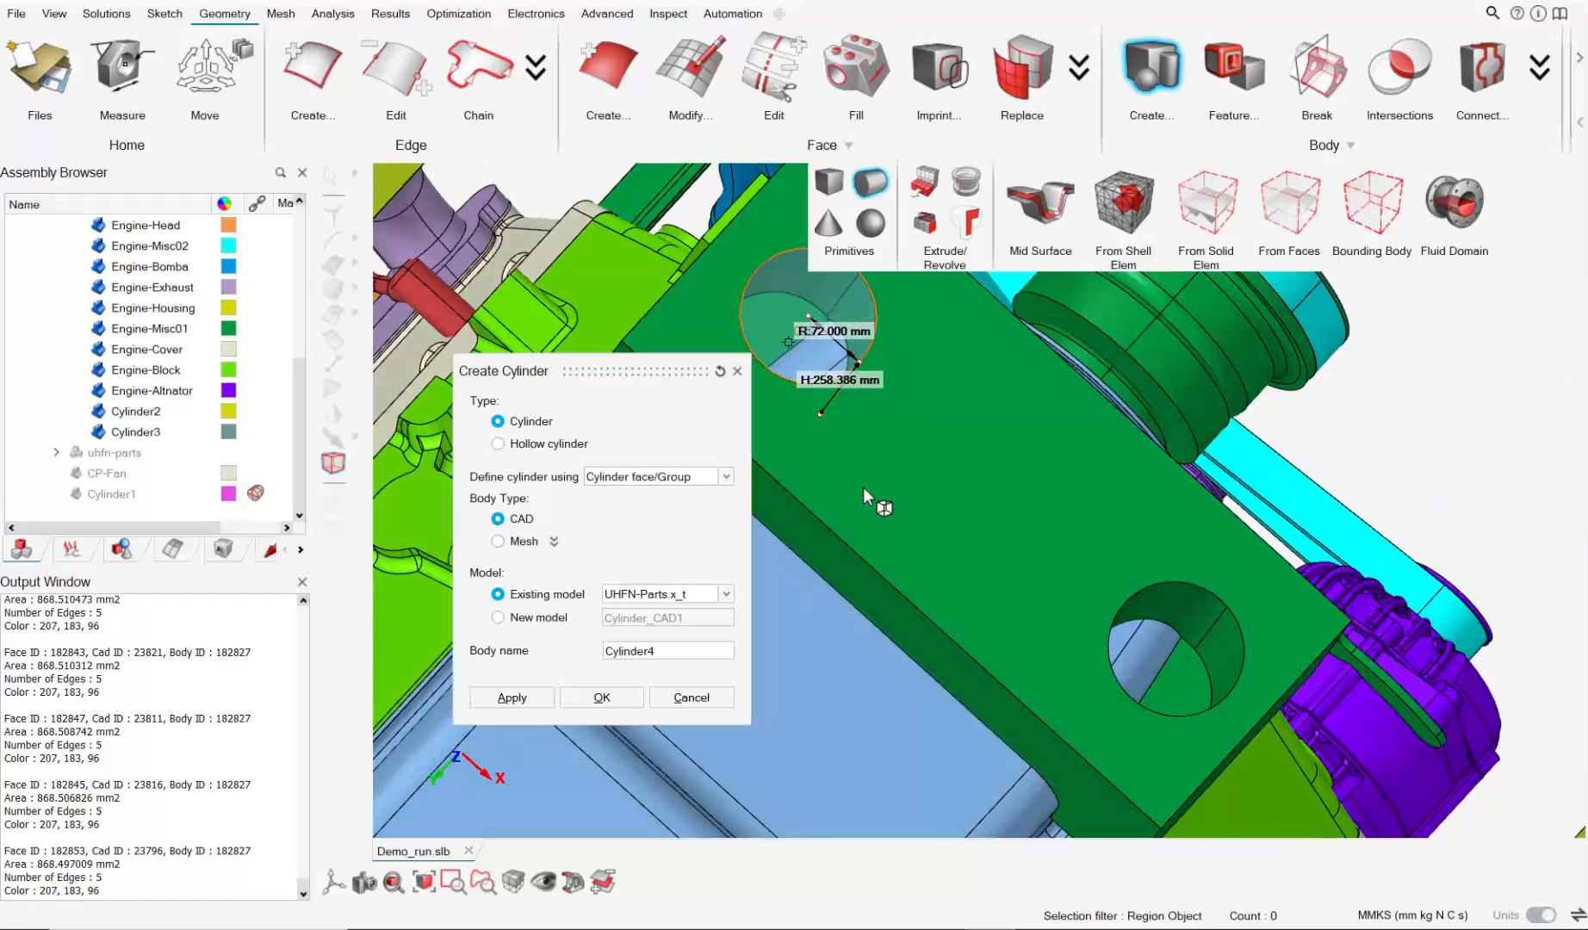
left_click(529, 698)
Fill the second through hole of the green support block with a CAD cylinder defined by Straight/Arc edge/Group from the hole's rim.
left_click(1195, 631)
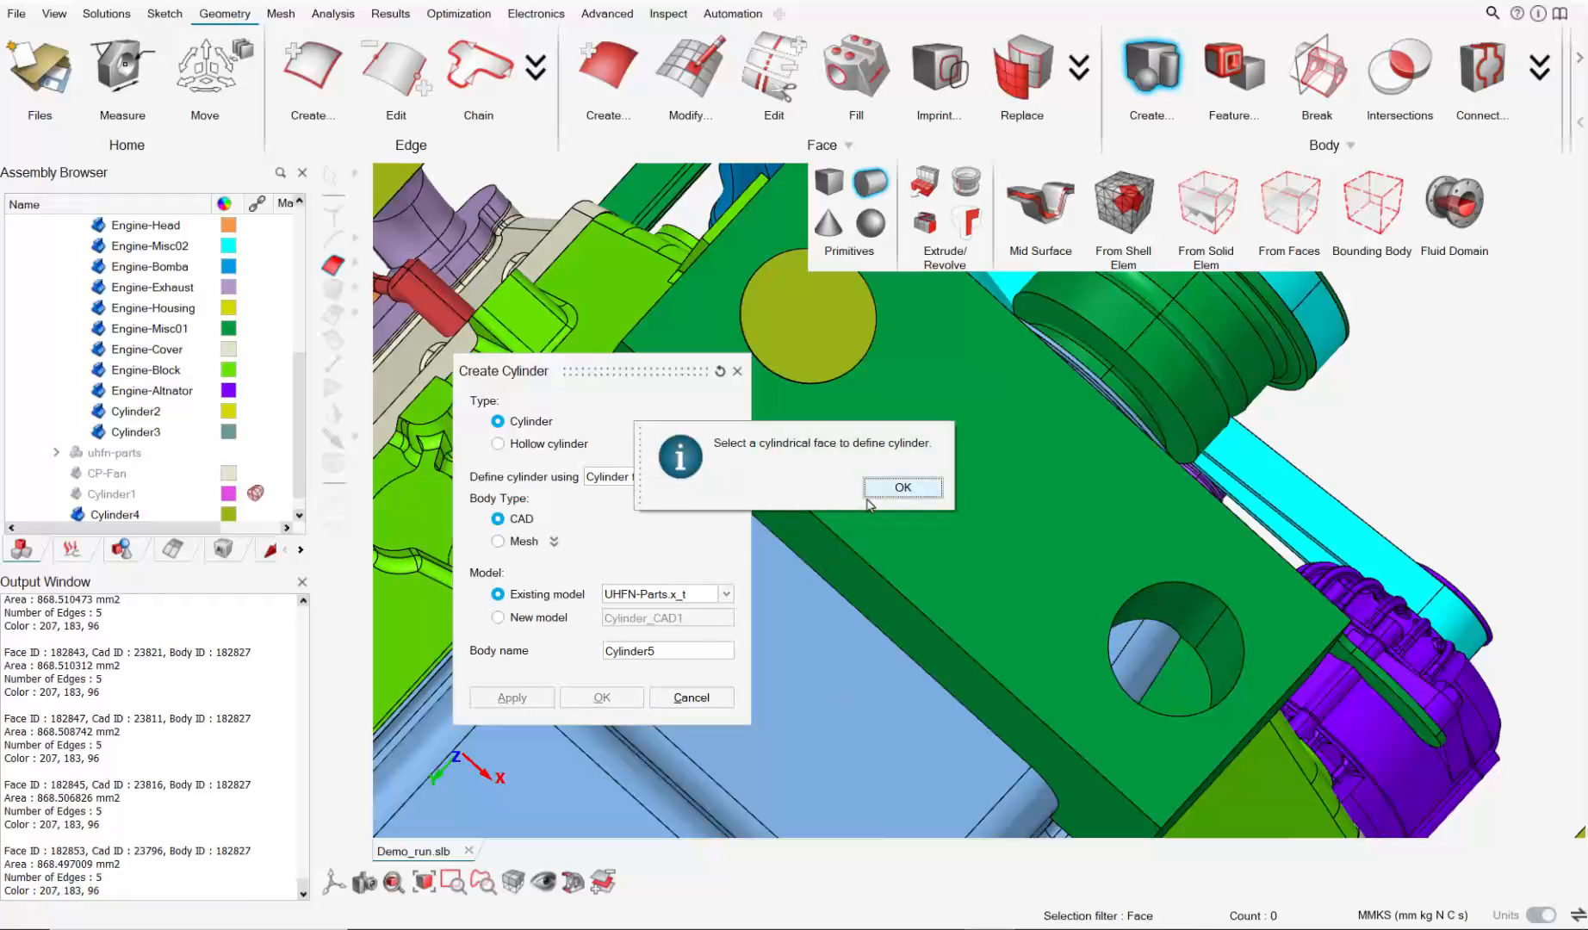
left_click(895, 487)
left_click(727, 477)
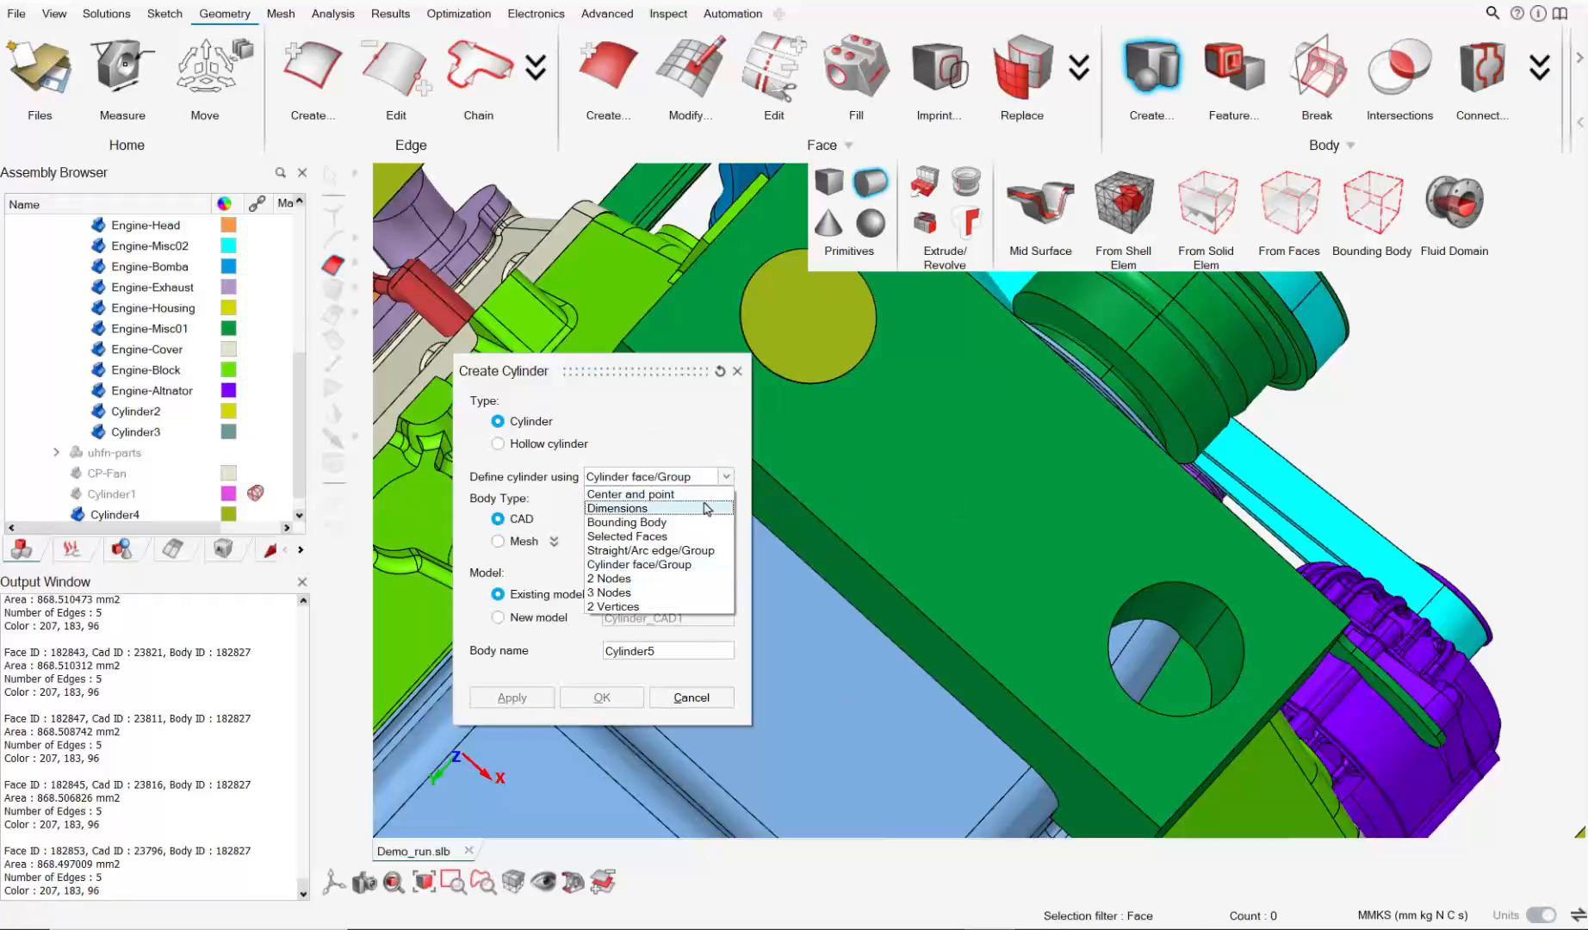
left_click(663, 549)
left_click(1204, 602)
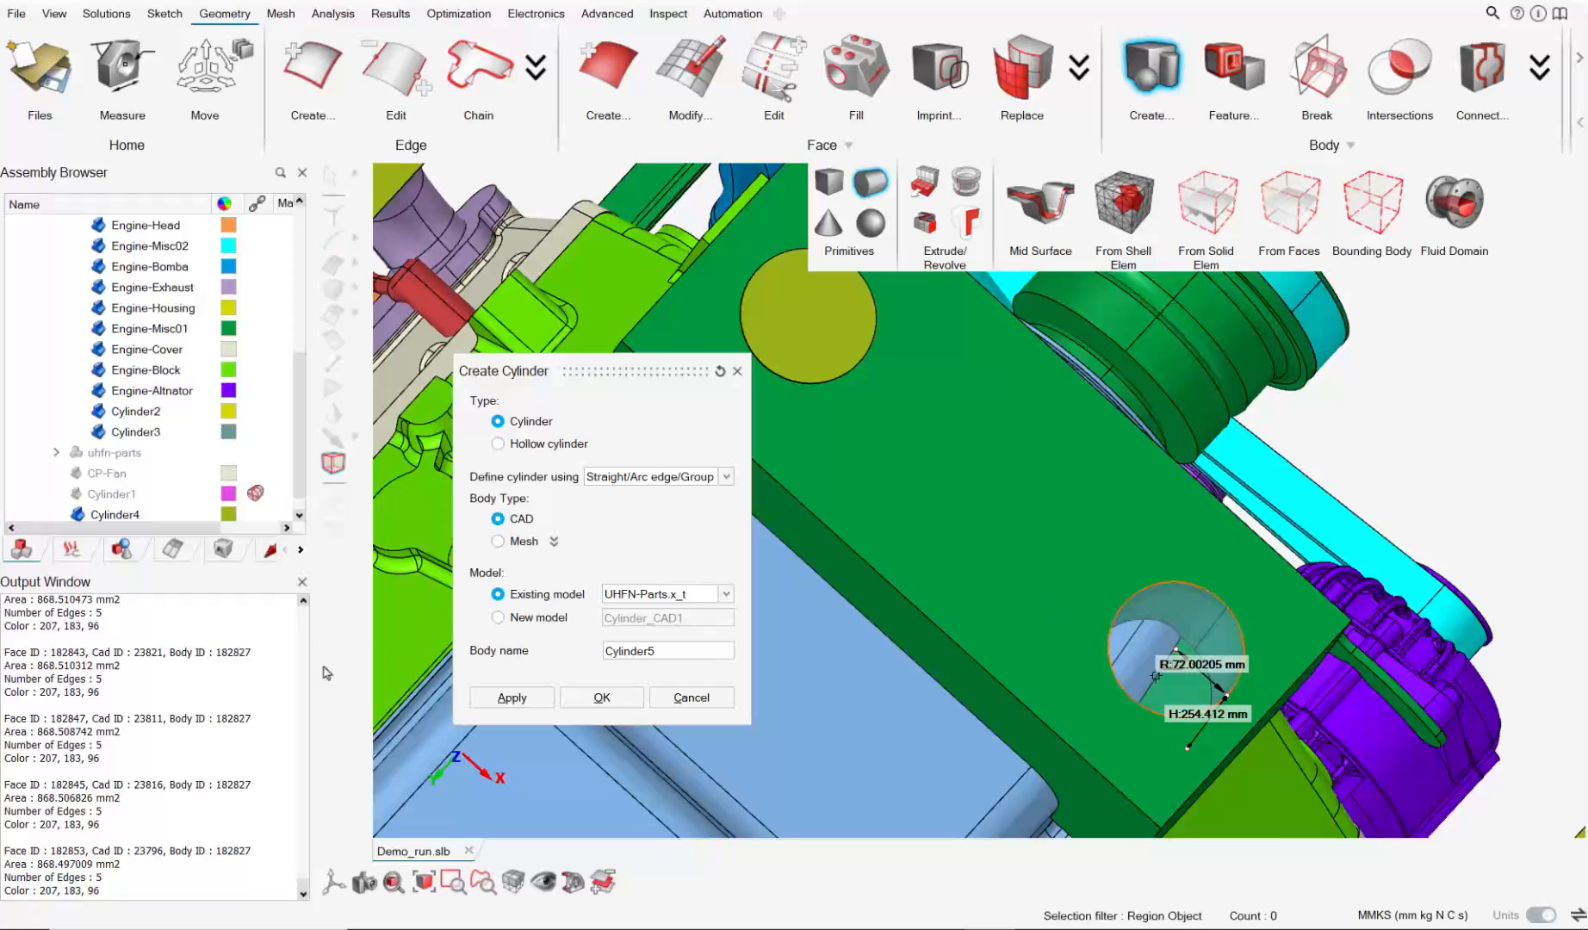
scroll(1079, 594, "down", 2)
middle_click_drag(1070, 587, 964, 551)
scroll(121, 504, "down", 1)
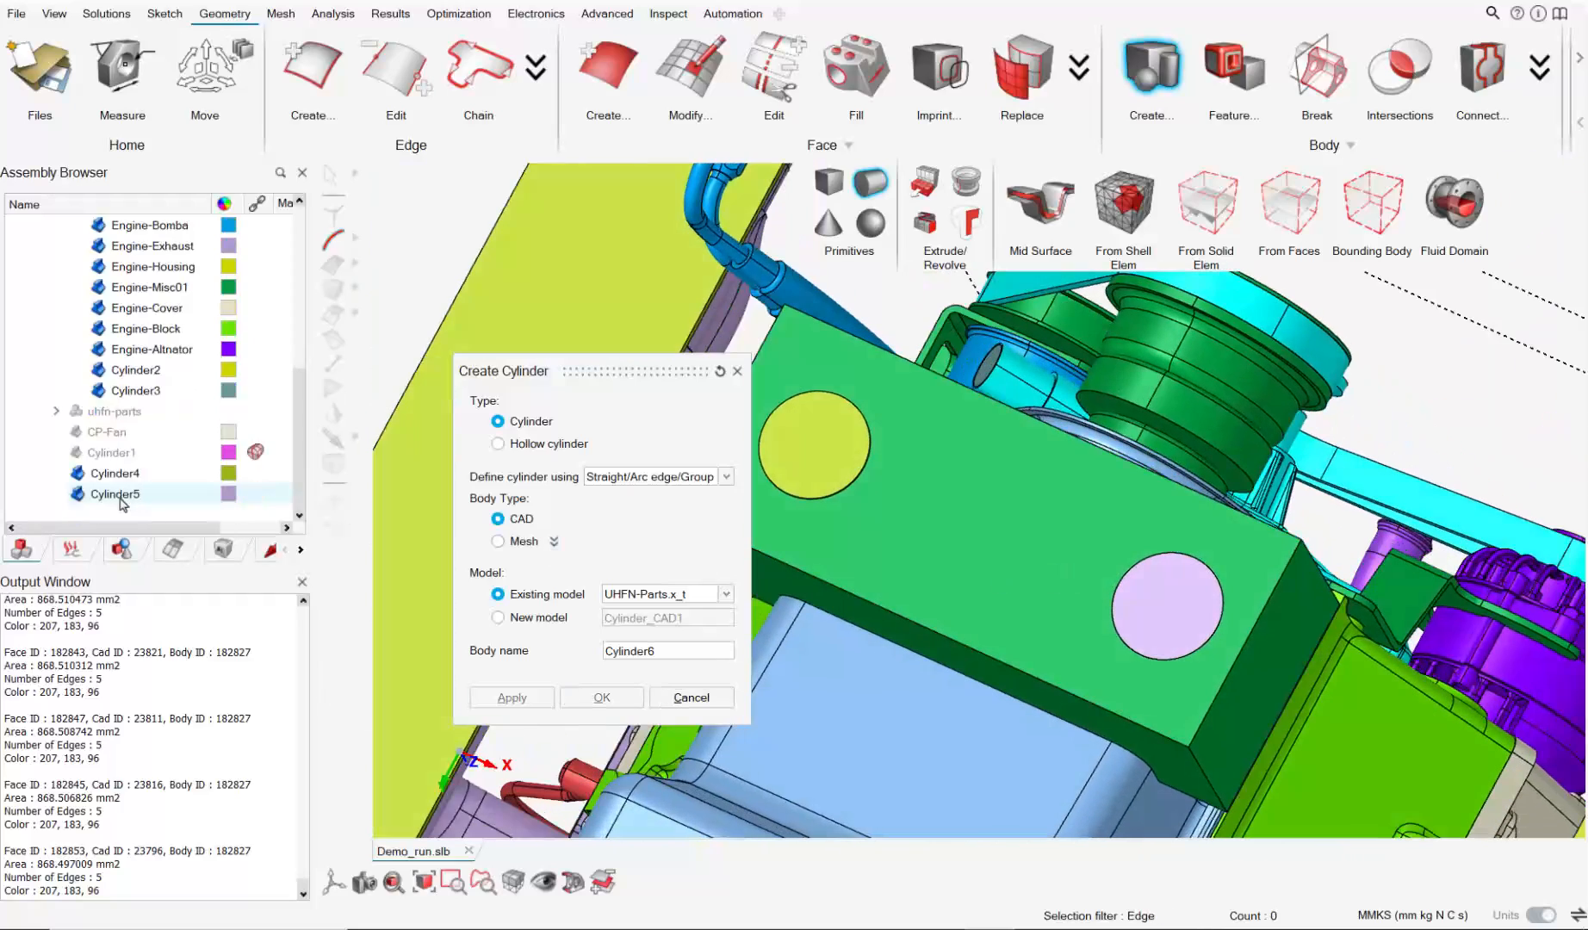
left_click(737, 371)
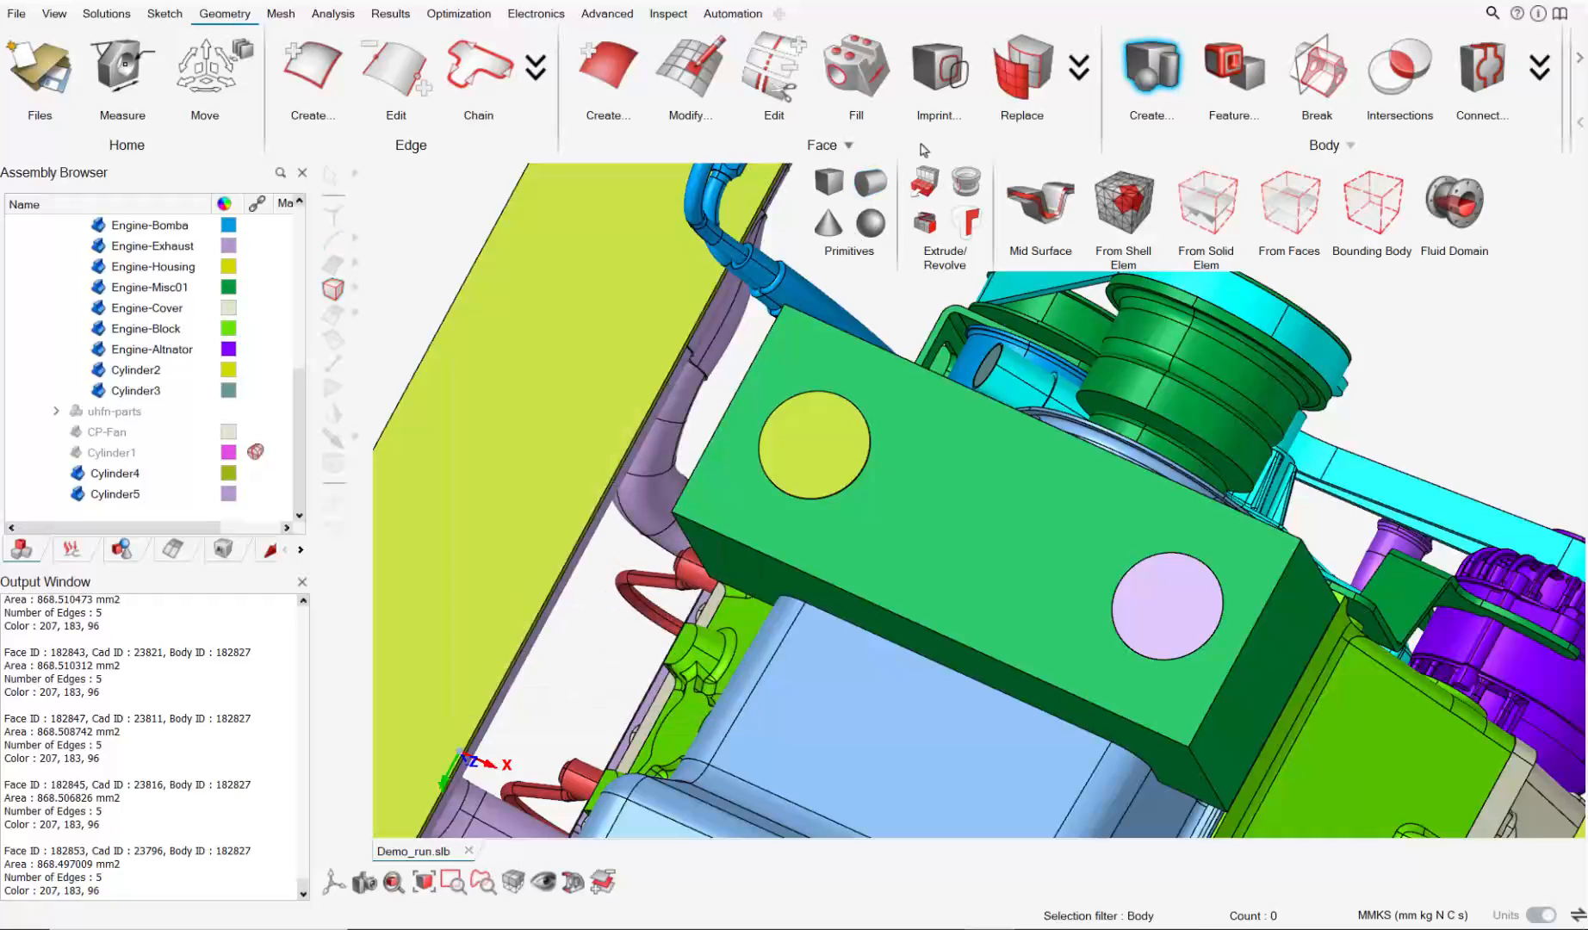
Move Cylinder4 and Cylinder5 into the uhfn-engine assembly alongside Cylinder3.
left_click(120, 473)
left_click(121, 494, "shift")
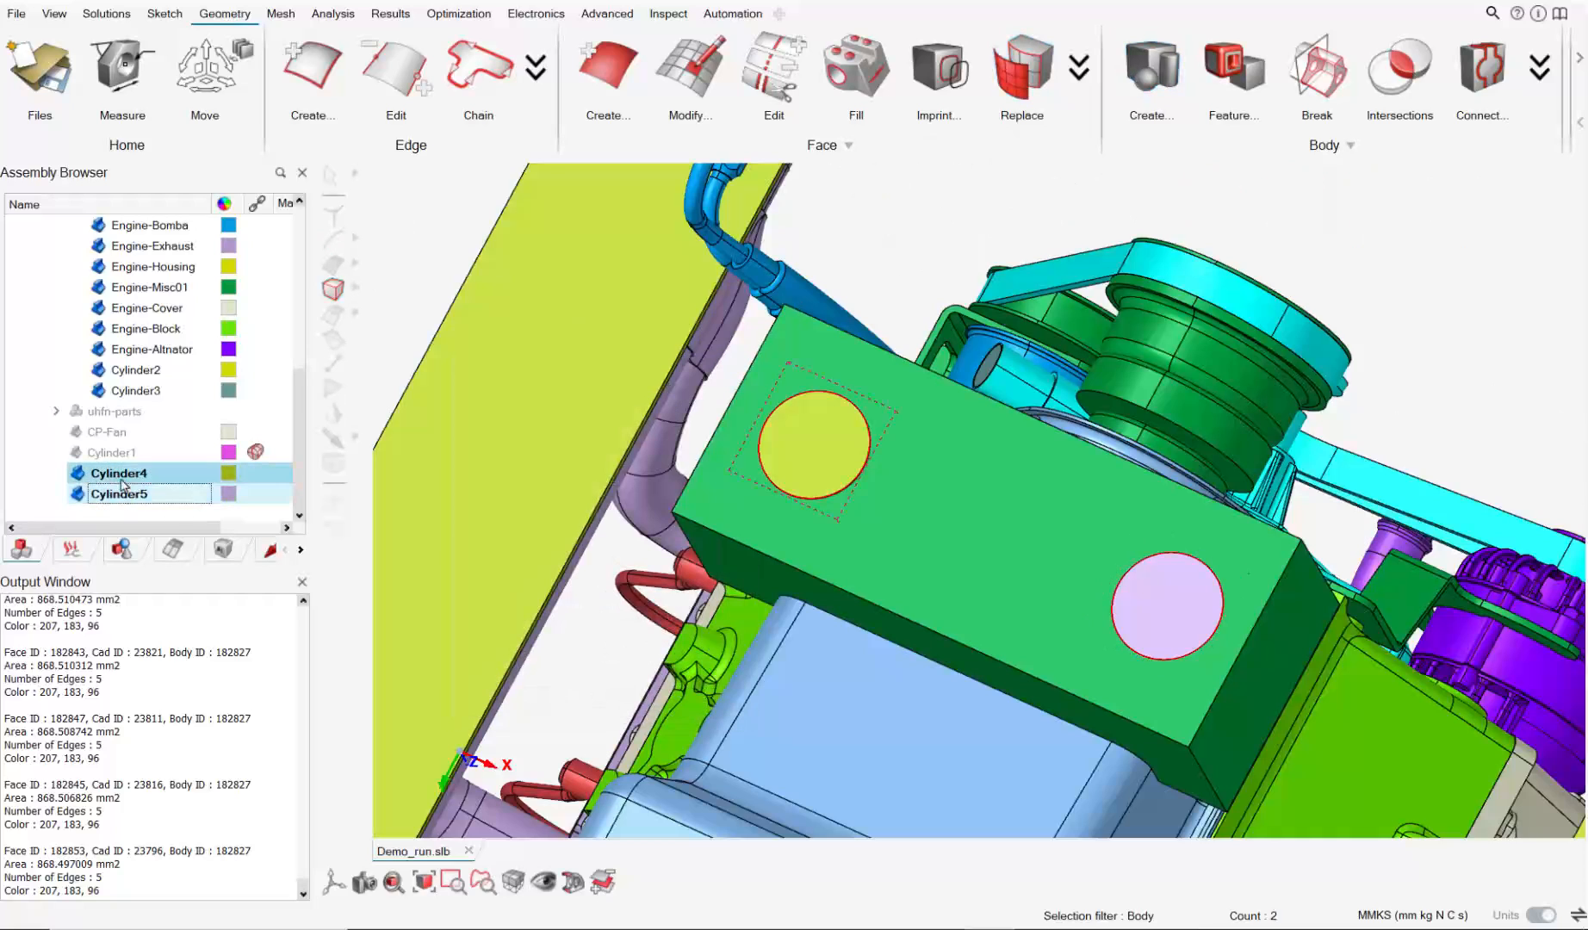
left_click_drag(136, 401, 135, 403)
Examine the front of the engine and the Engine-Exhaust body with its flat outlet flanges on both sides.
scroll(1122, 601, "down", 5)
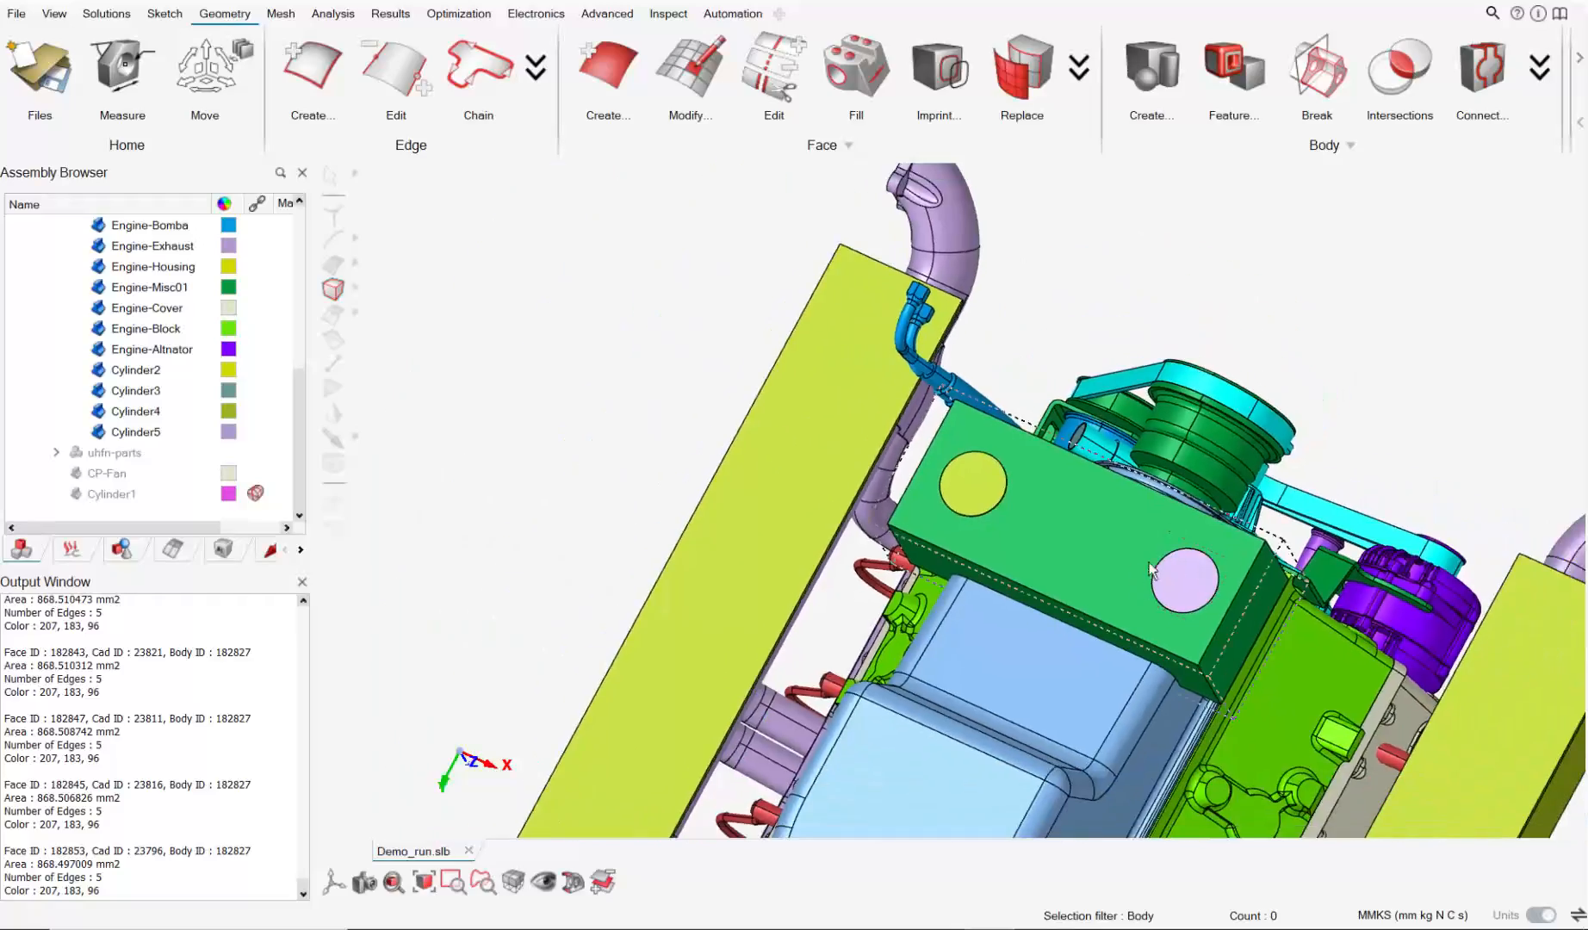
middle_click_drag(1122, 600, 998, 584)
scroll(997, 583, "up", 2)
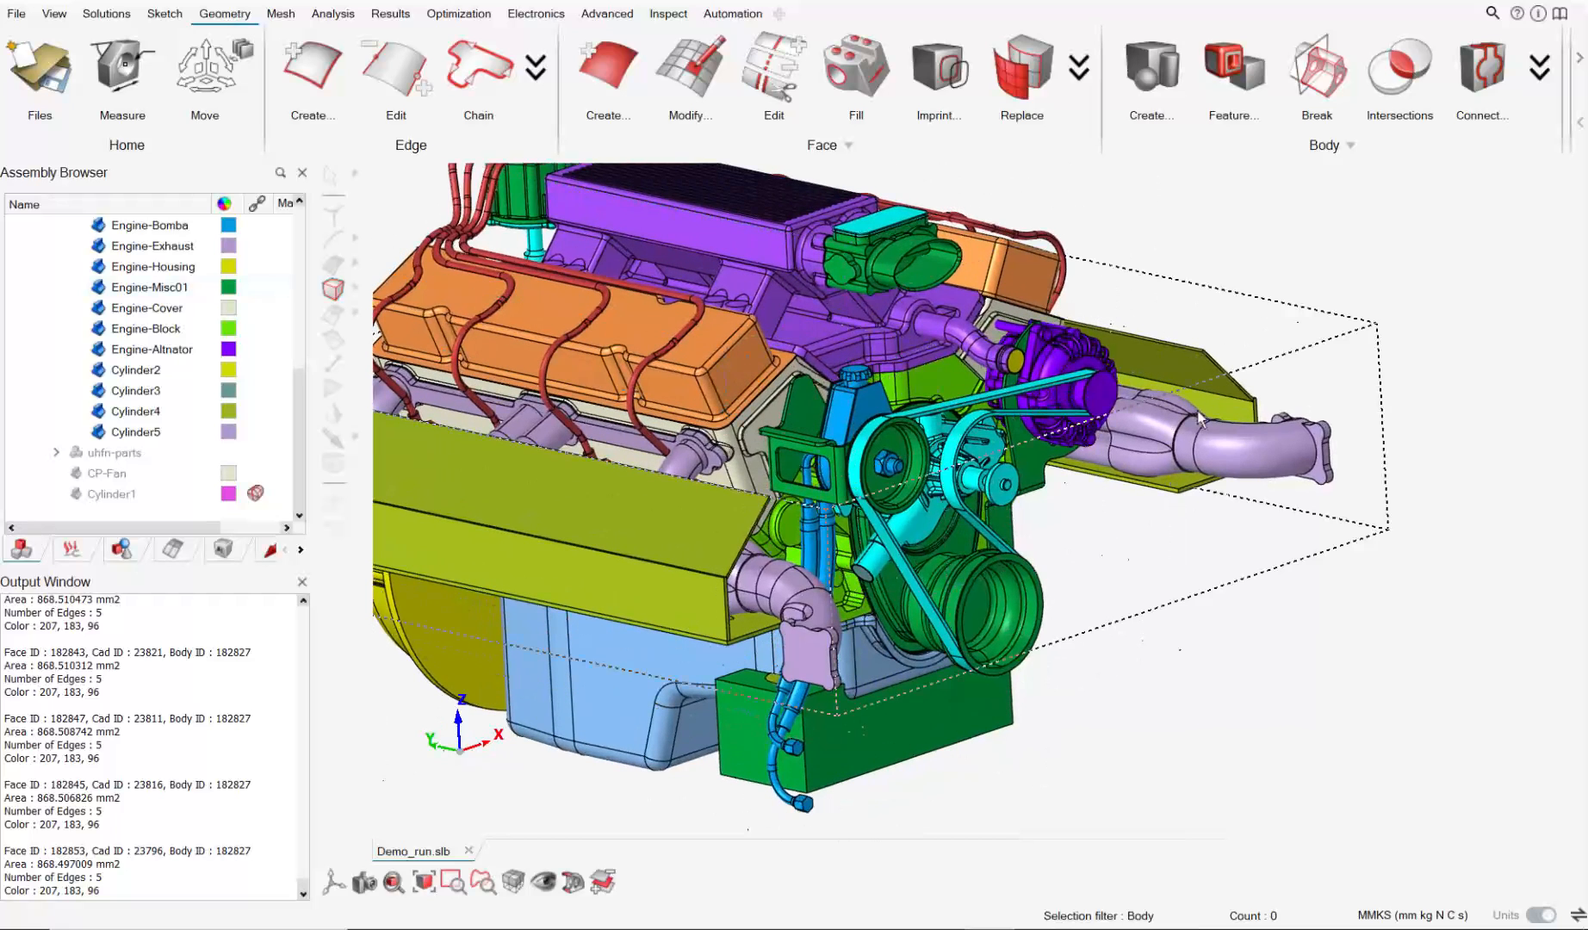
scroll(788, 634, "up", 5)
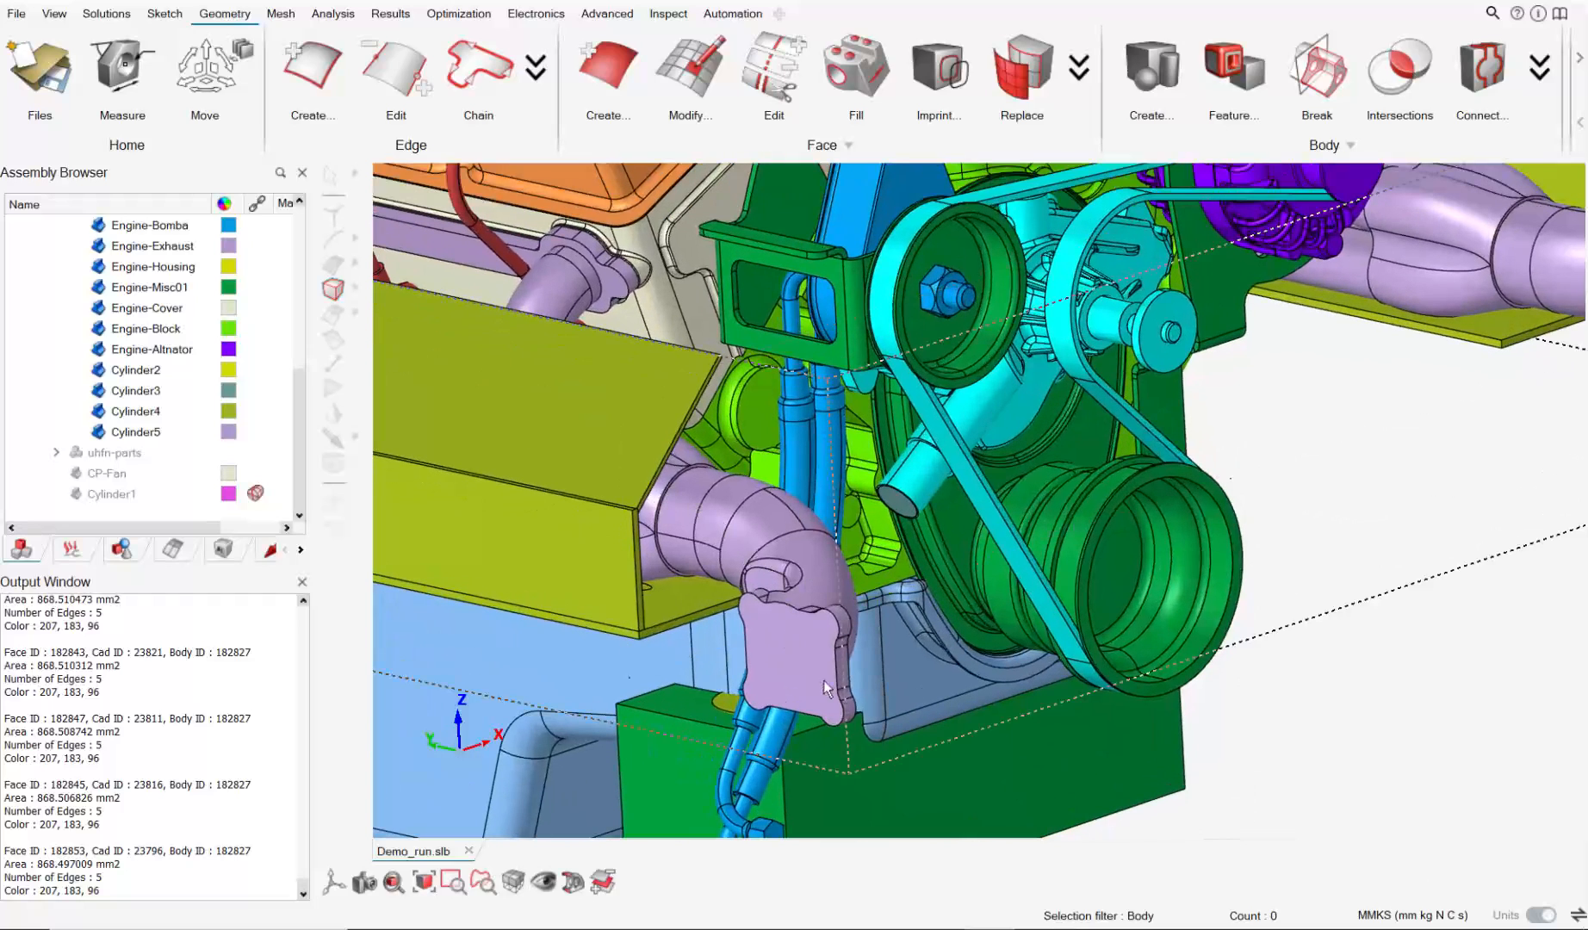
scroll(795, 663, "down", 5)
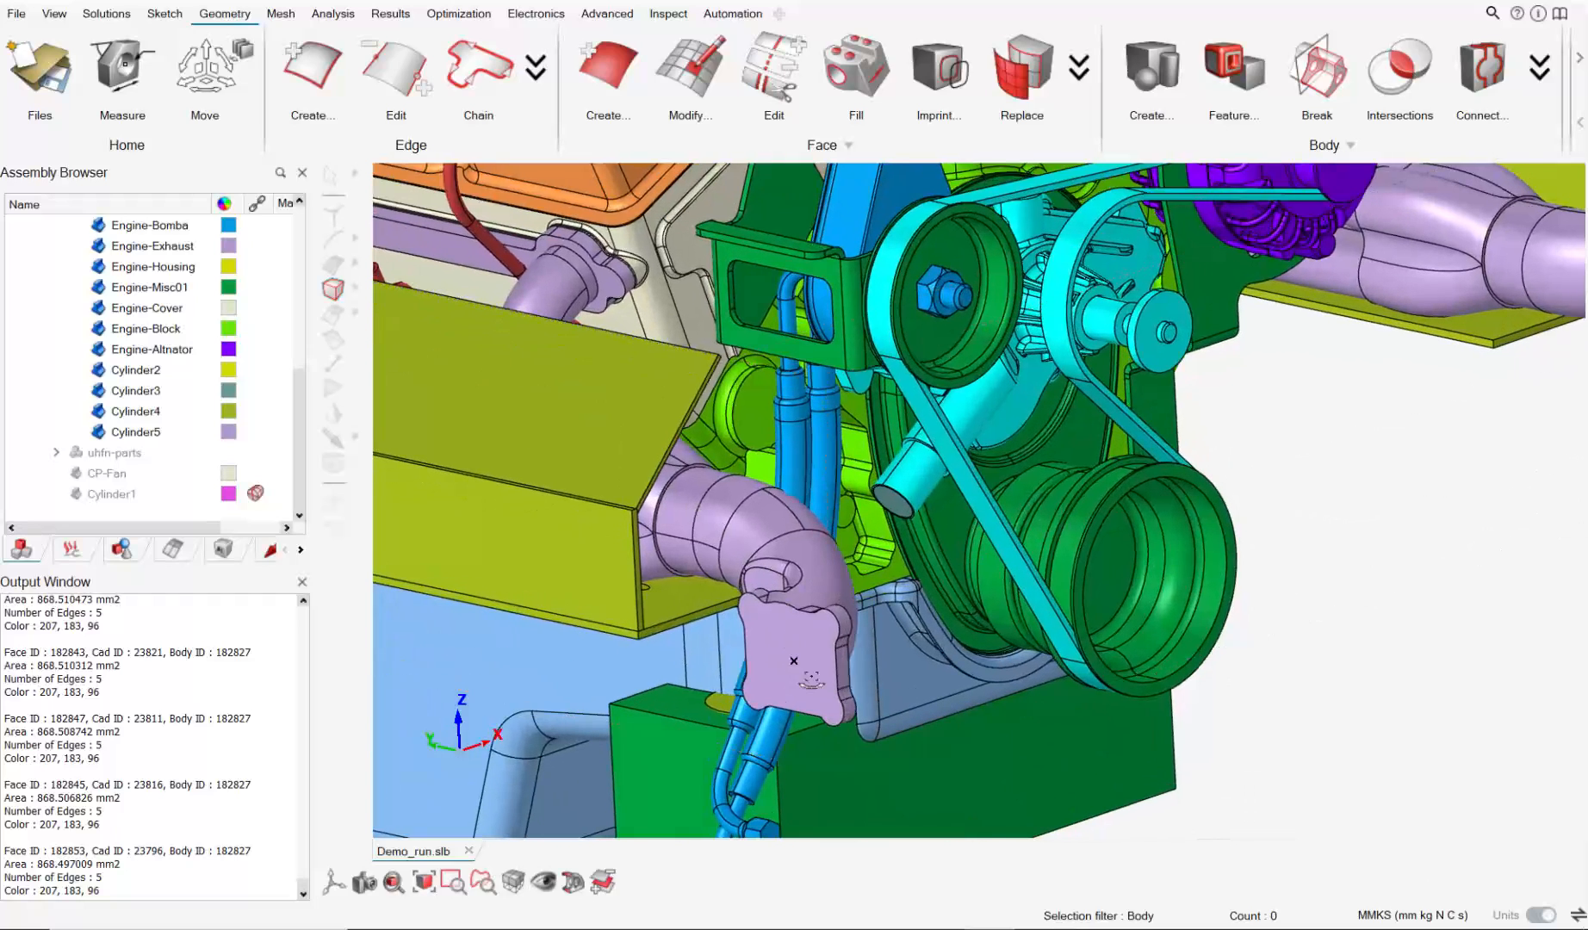
left_click(768, 664)
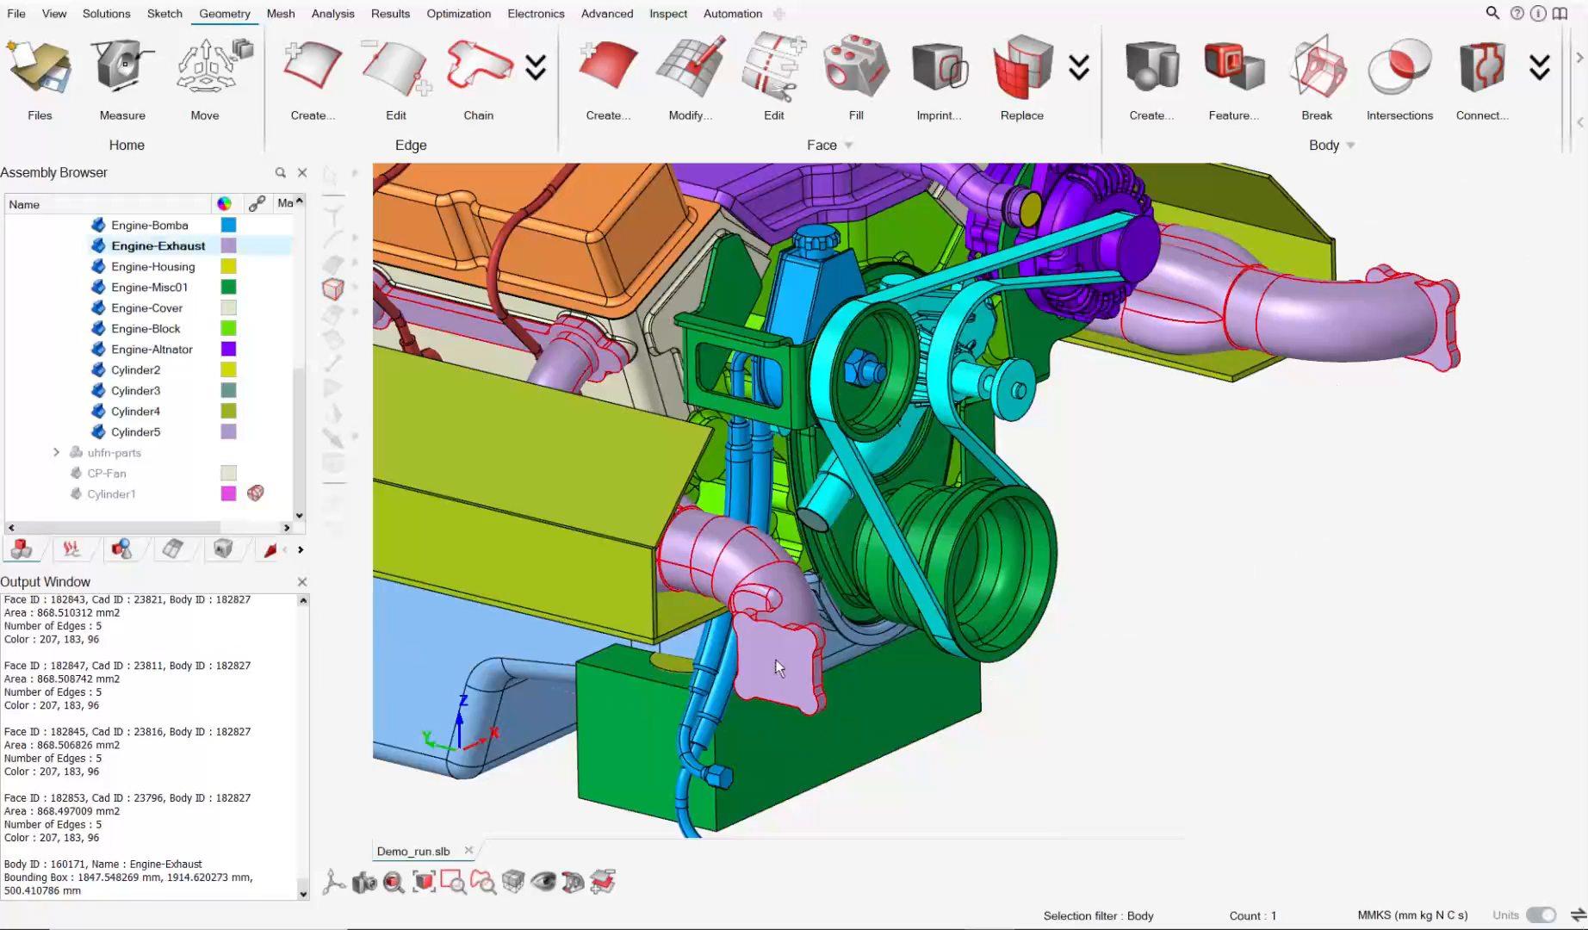
middle_click_drag(768, 664, 996, 376)
scroll(983, 314, "up", 4)
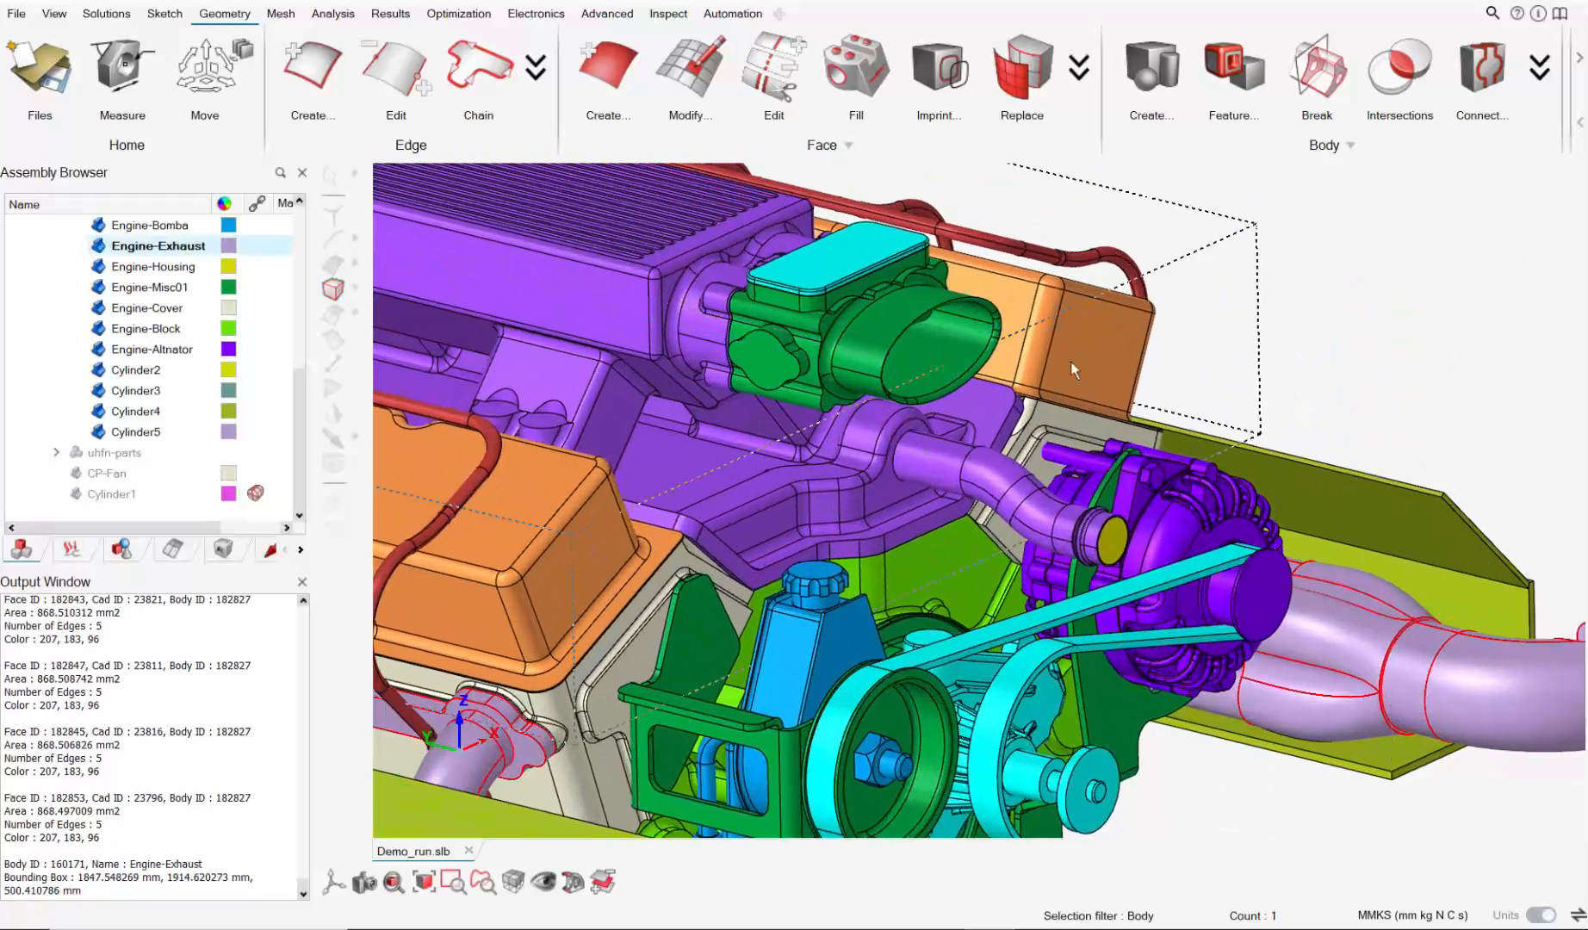
scroll(916, 389, "down", 5)
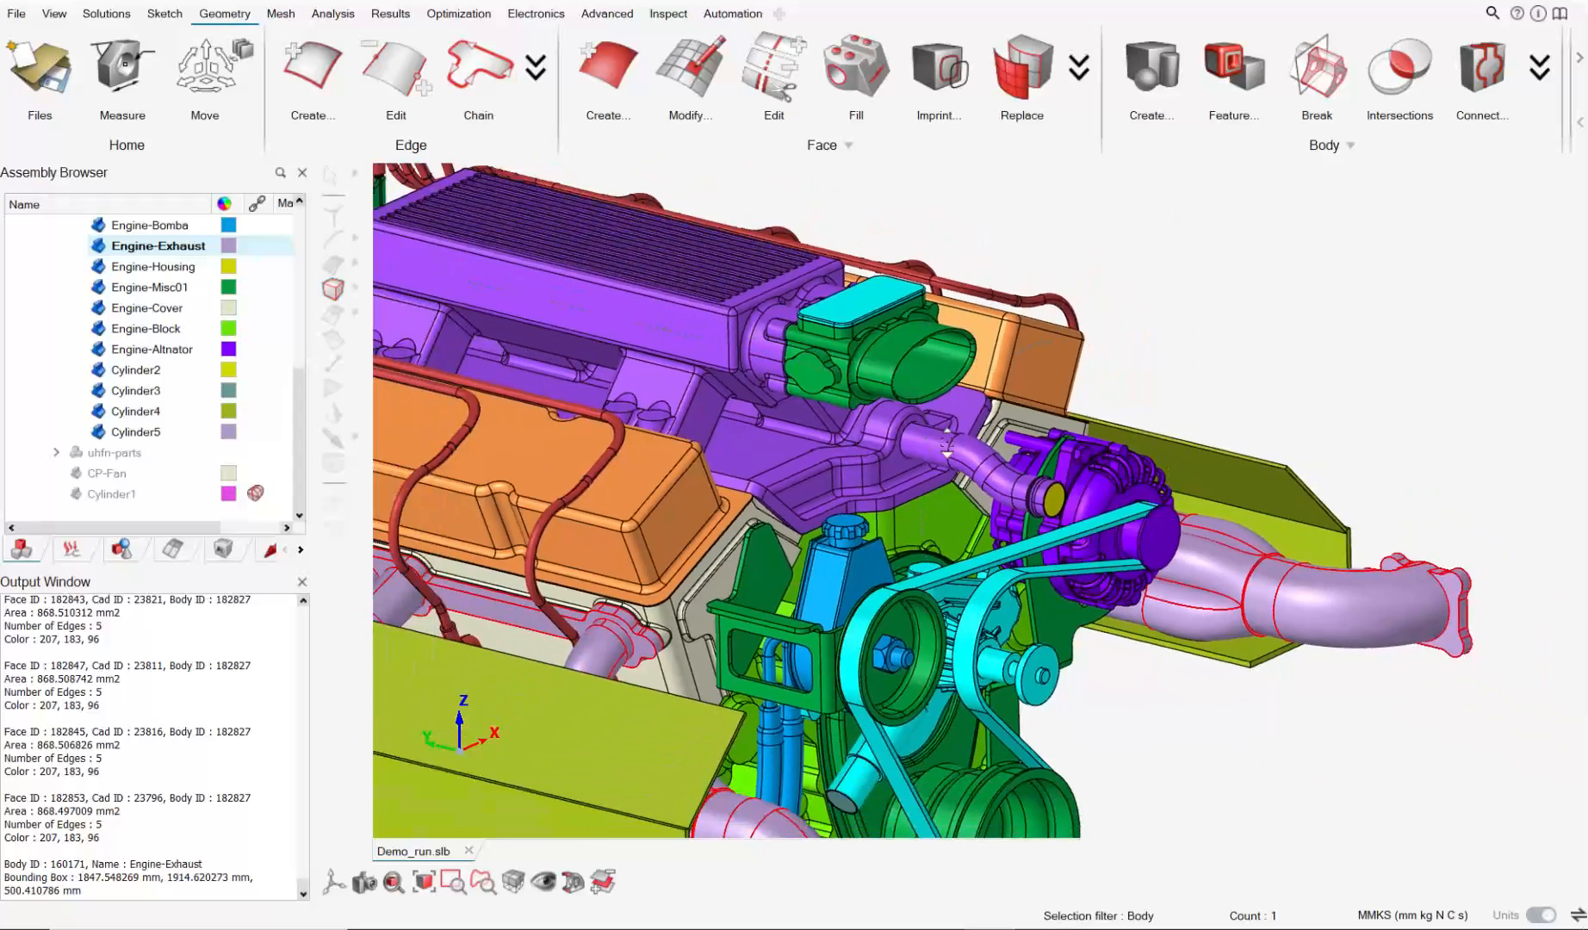
middle_click_drag(1145, 551, 1031, 389)
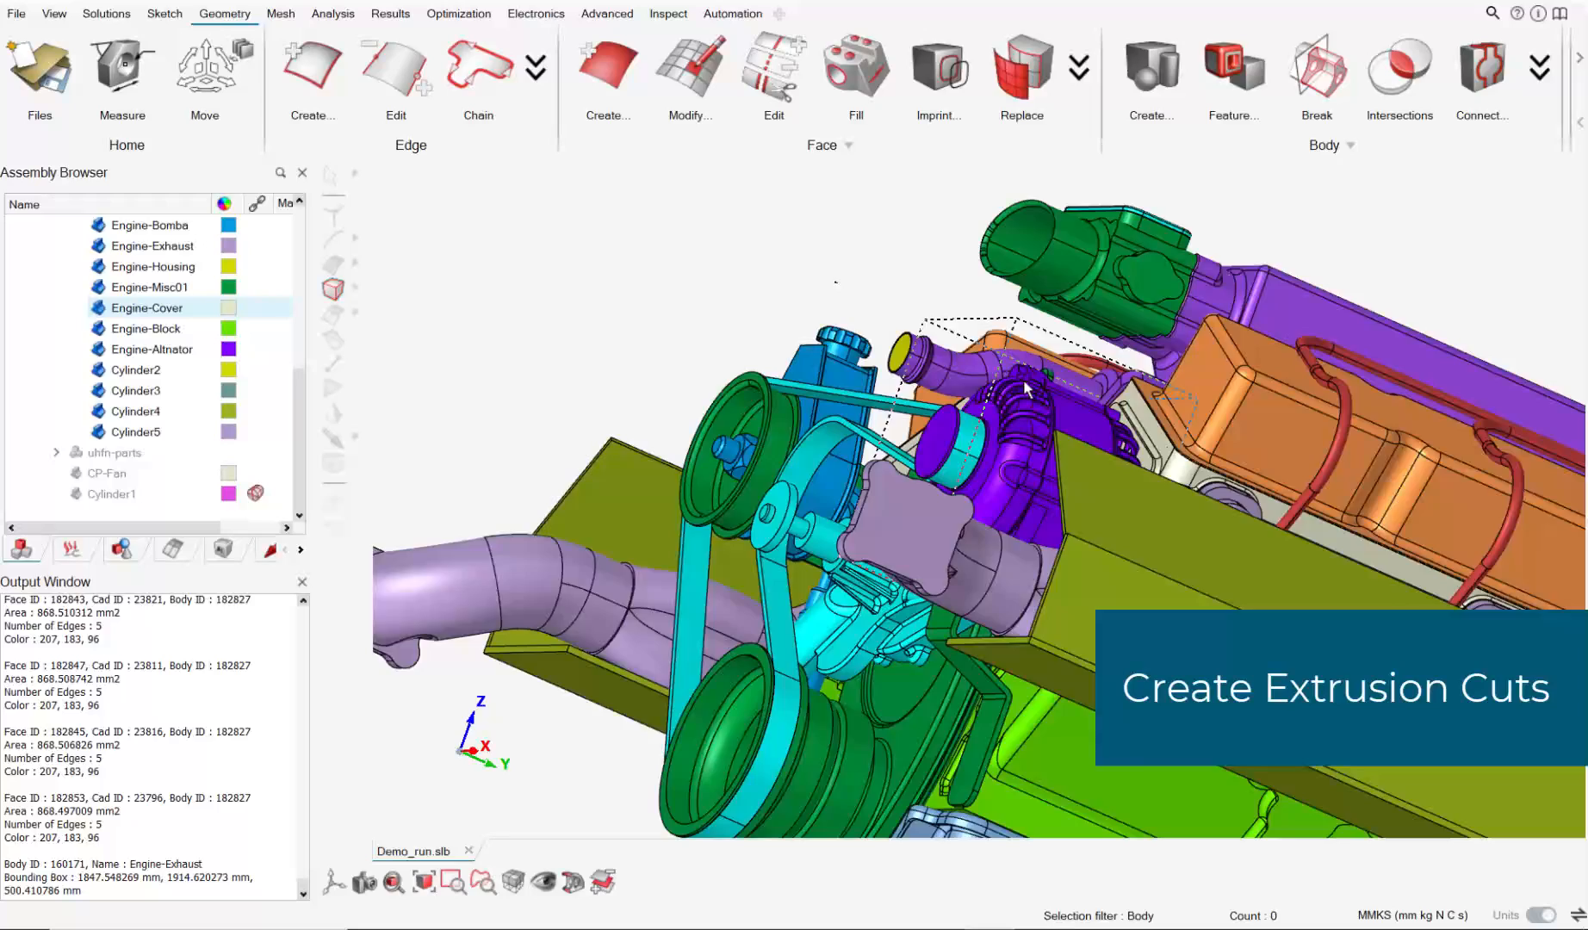
Start a new sketch on the flat outer face of the exhaust outlet flange below the alternator.
scroll(890, 521, "up", 10)
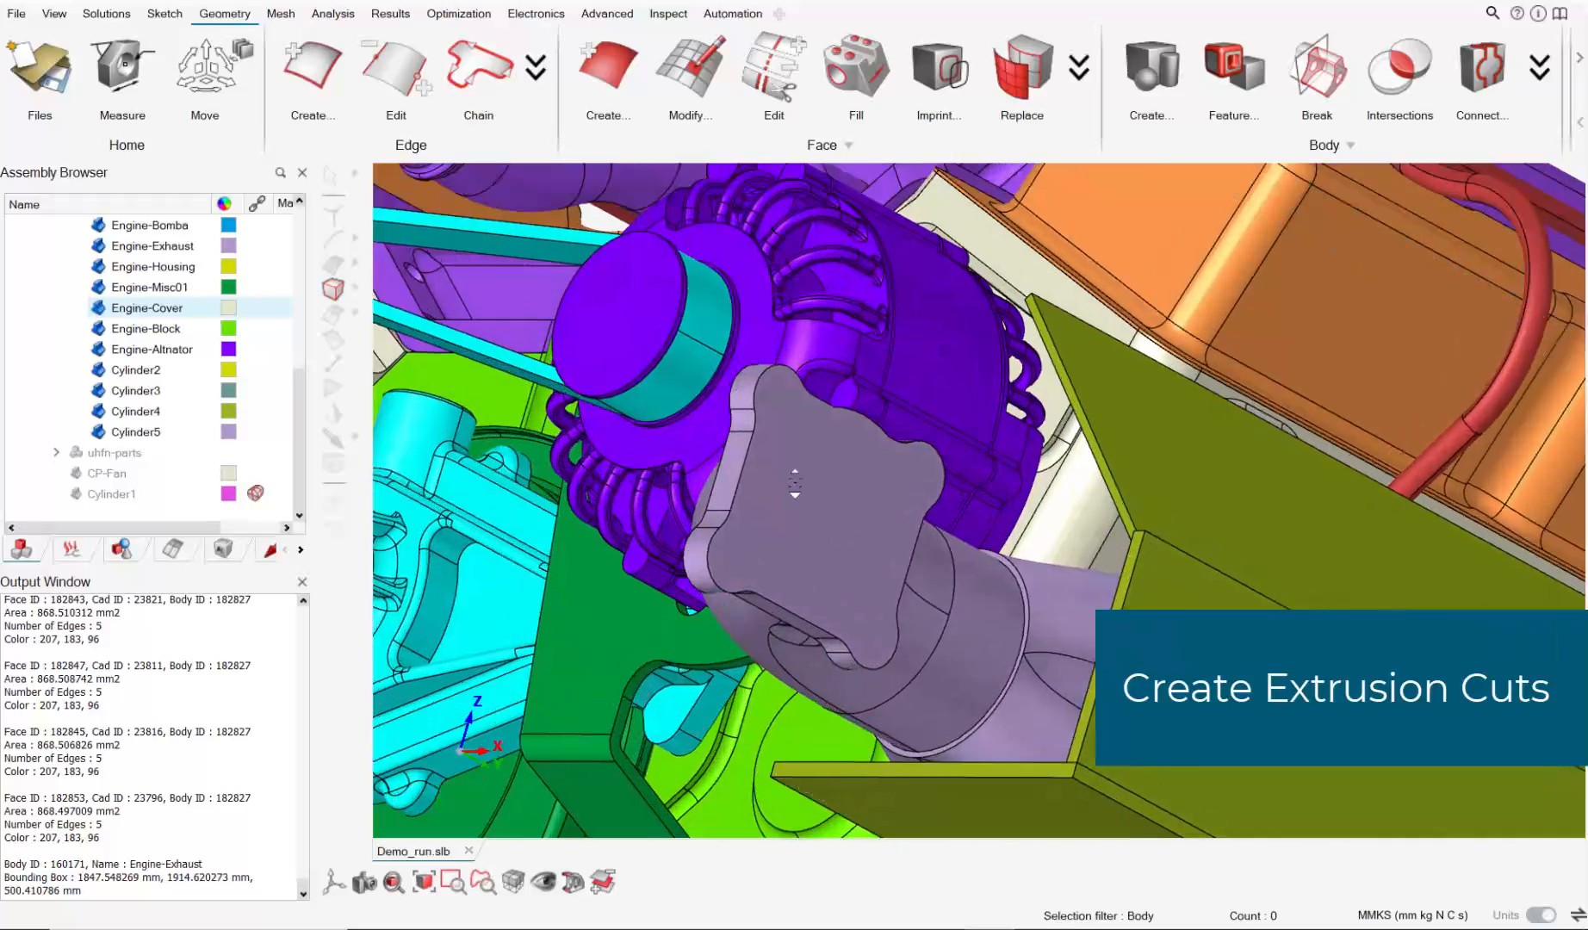
middle_click_drag(794, 483, 852, 480)
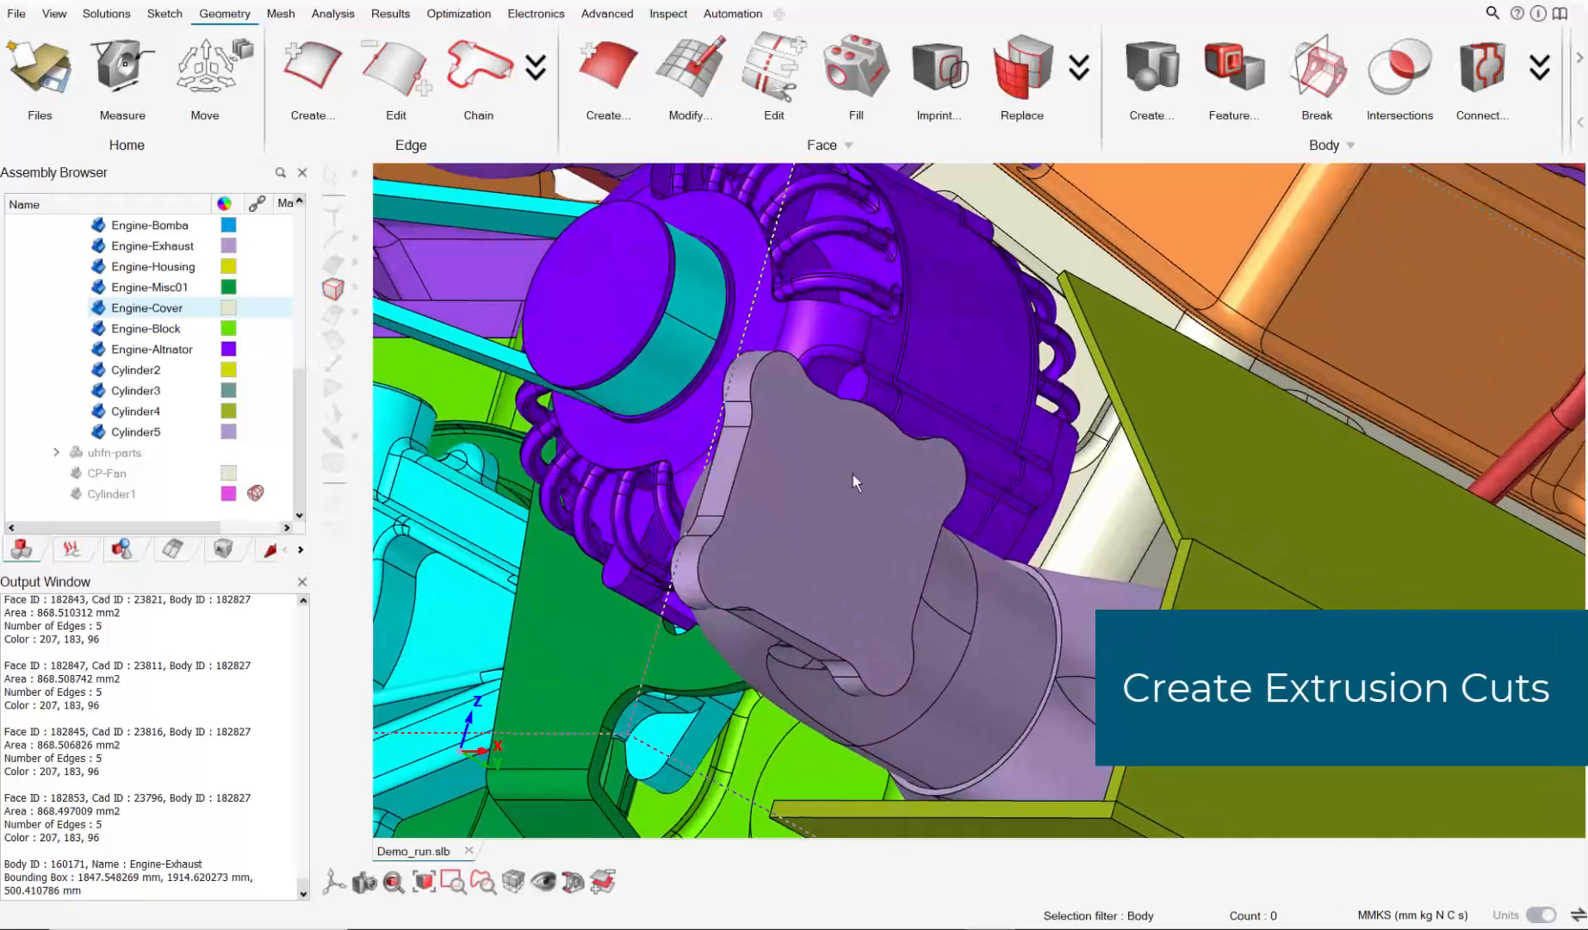
left_click(164, 14)
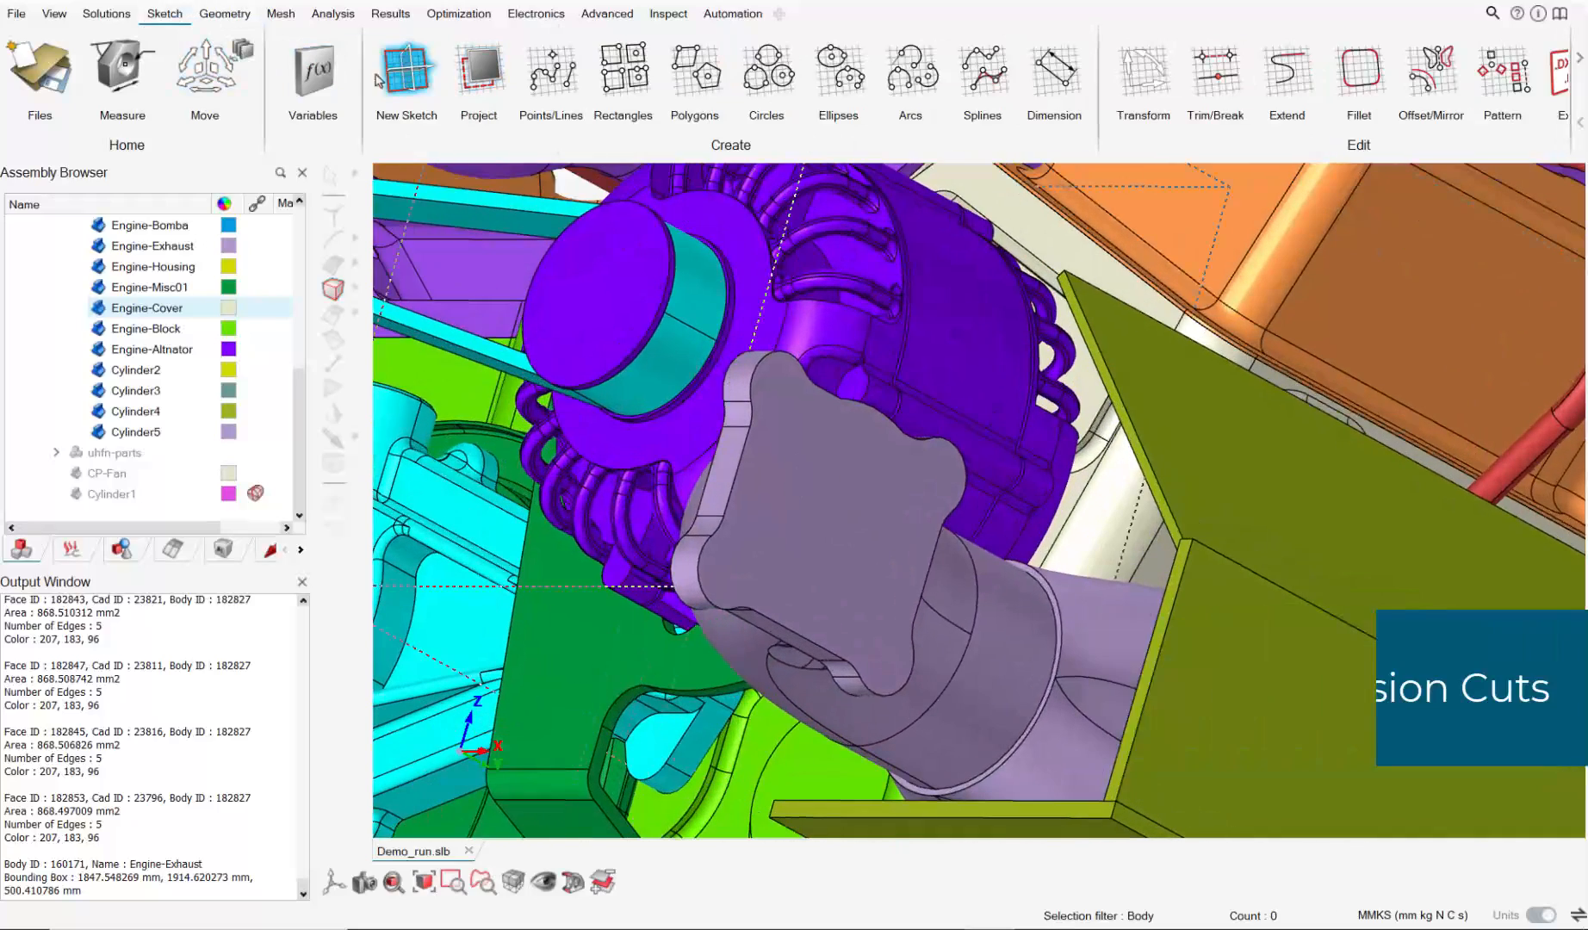
left_click(406, 69)
left_click(850, 476)
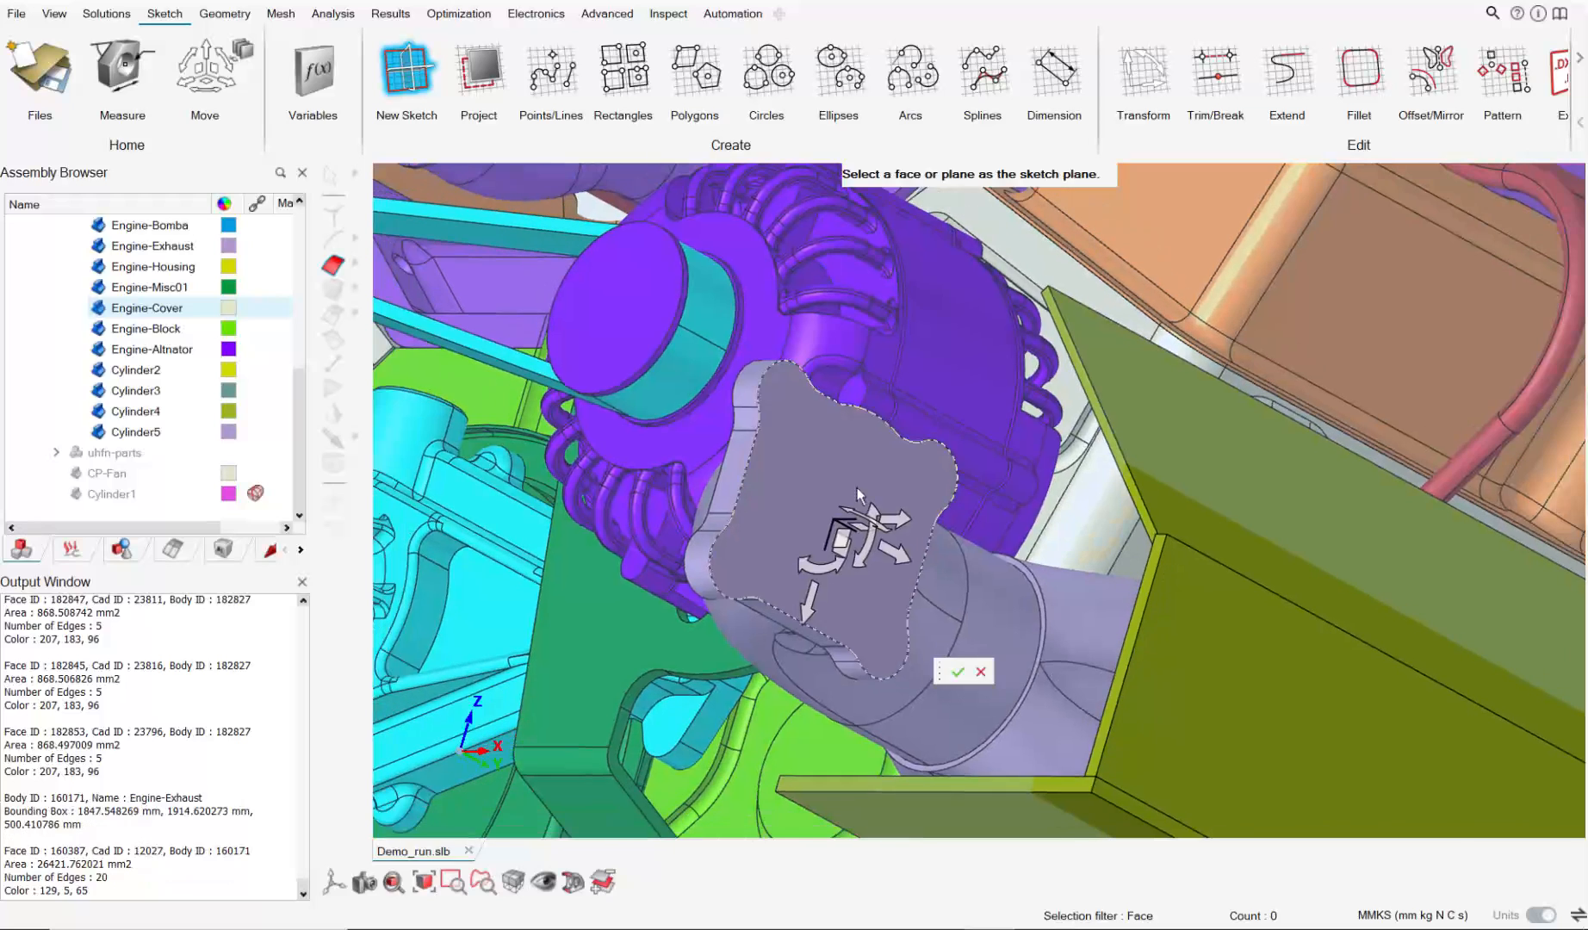
left_click(957, 671)
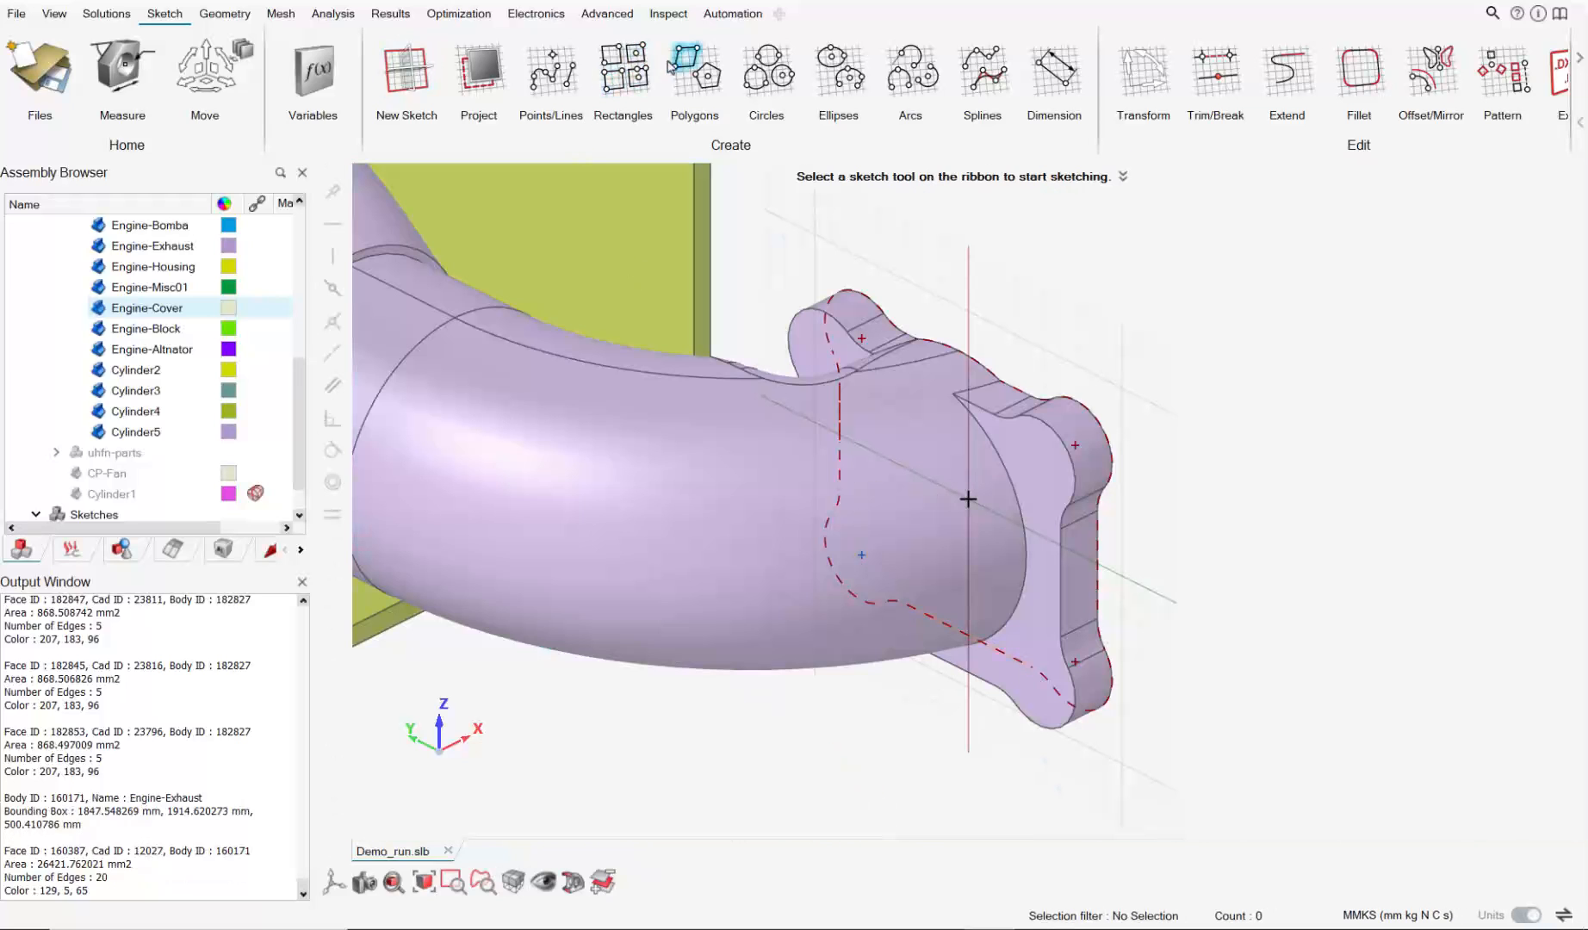
Sketch a 100 mm diameter circle at the sketch origin on the exhaust flange and leave the sketch.
left_click(784, 80)
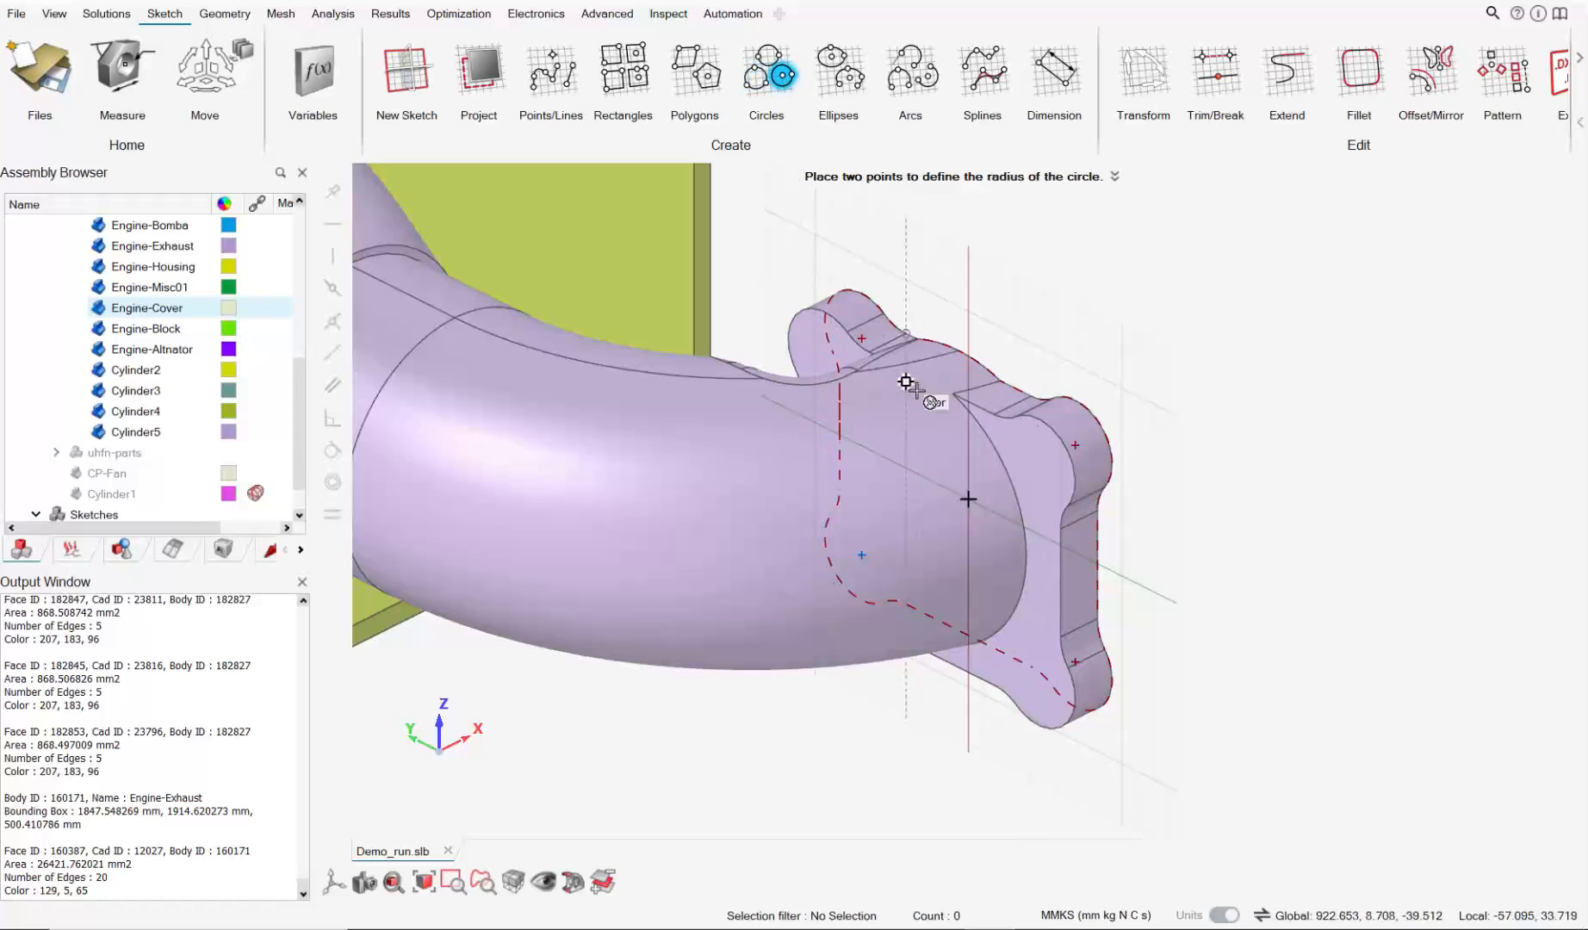
left_click(1031, 478)
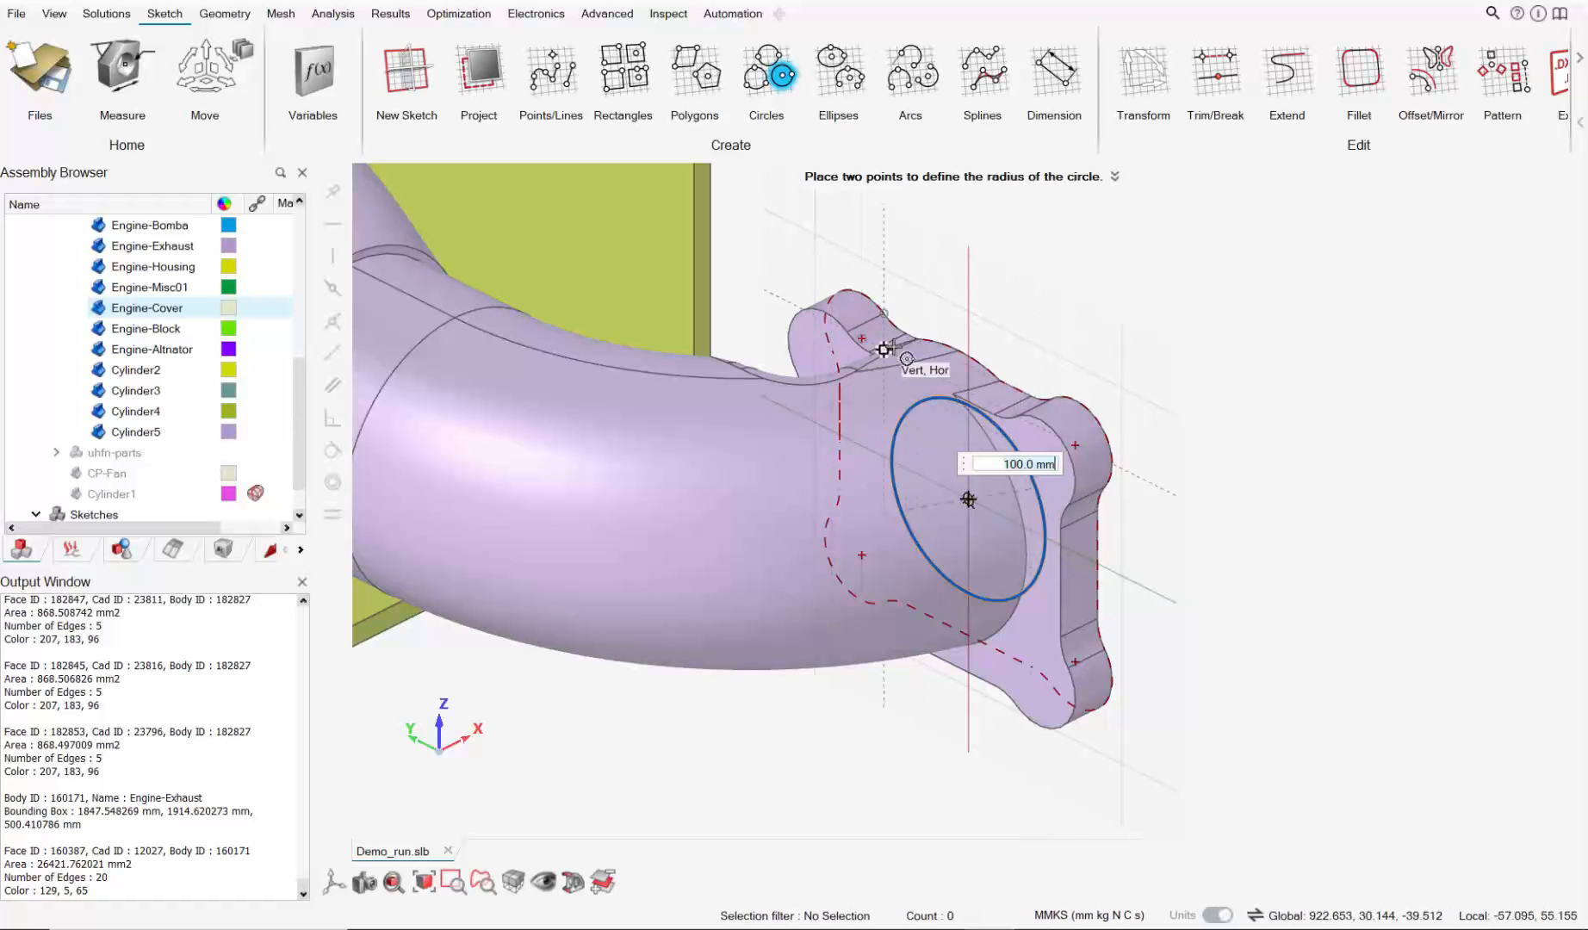
key("Return")
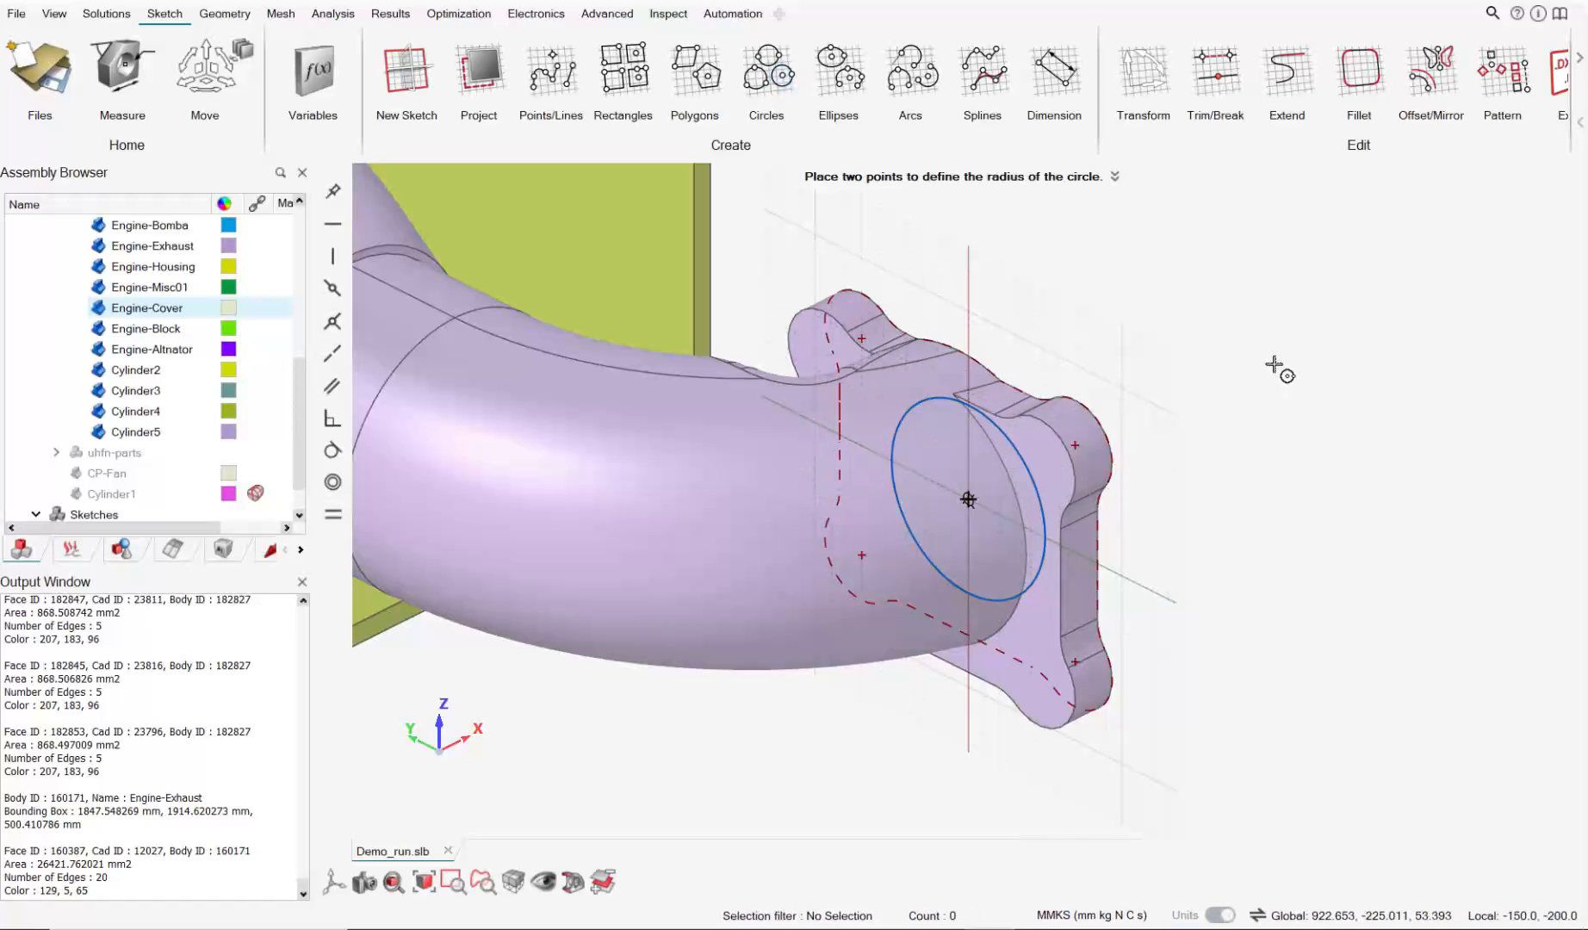
key("Escape")
key("Escape")
Realize the flange circle sketch as a single sheet body with all faces.
mouse_move(1201, 465)
middle_mouse_down()
mouse_move(1021, 514)
mouse_move(920, 511)
middle_mouse_up()
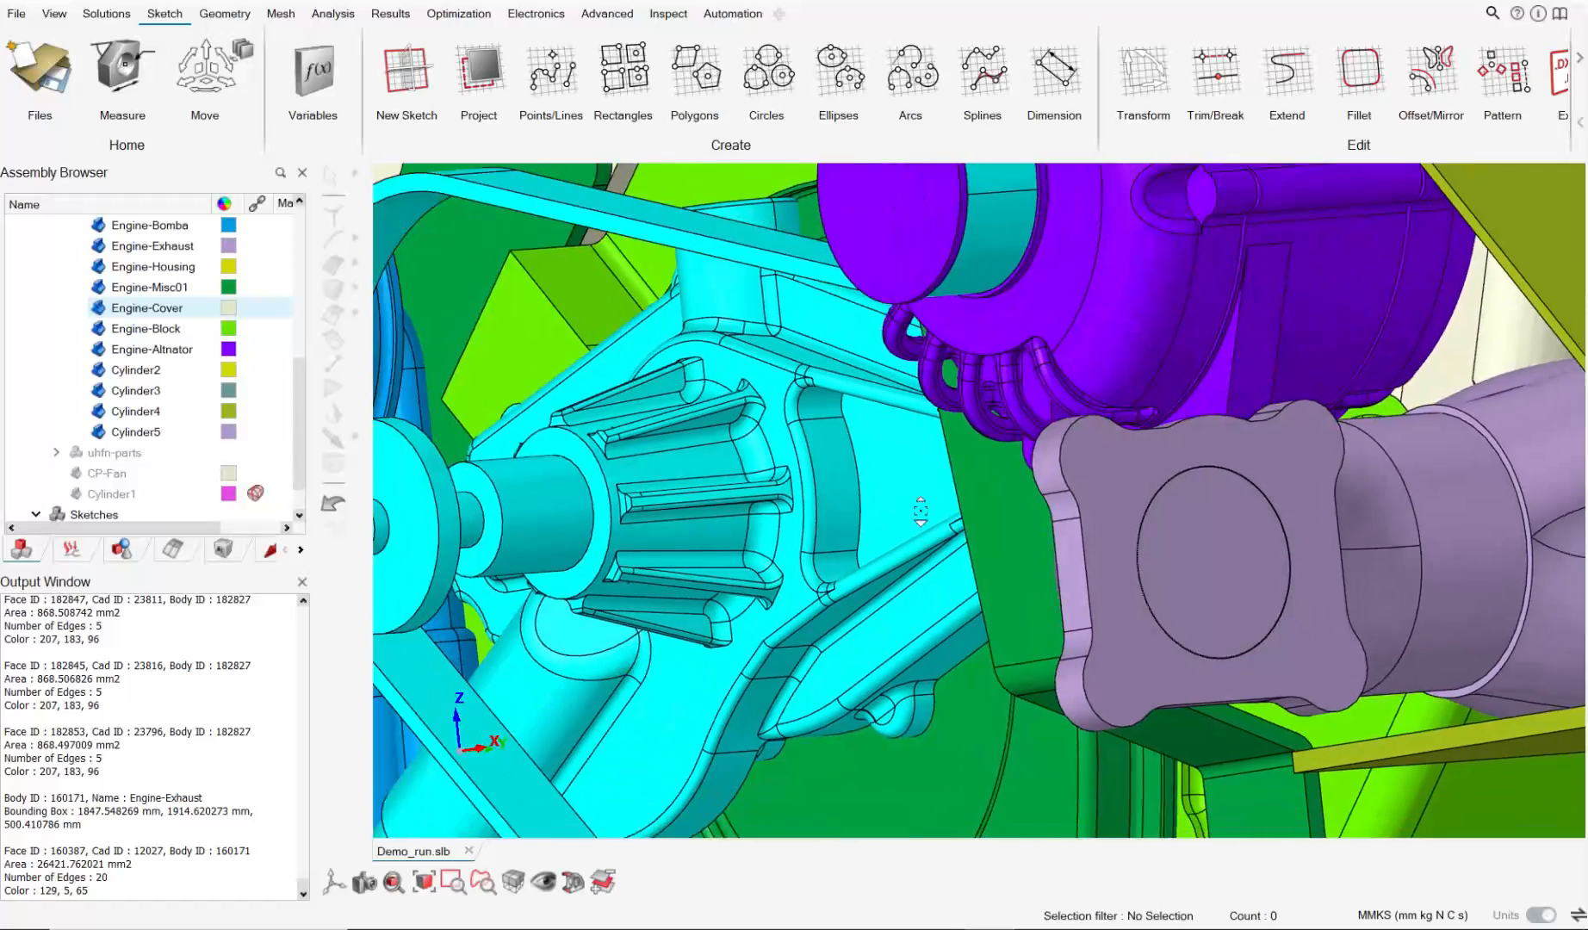
scroll(920, 512, "down", 1)
right_click_drag(921, 512, 674, 451)
scroll(111, 382, "up", 5)
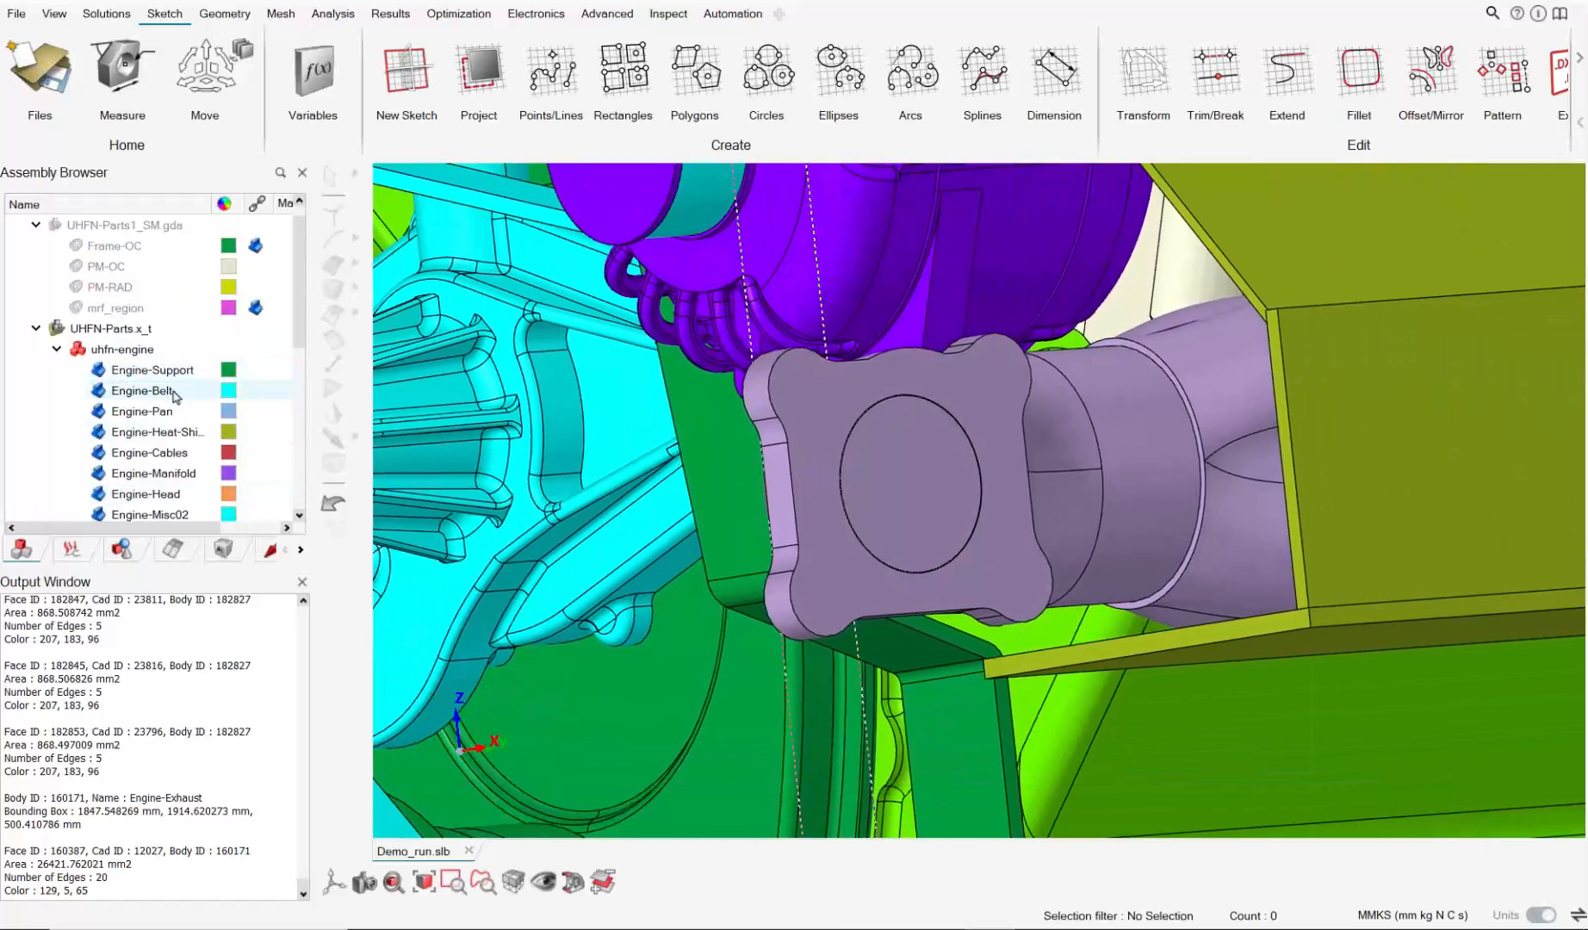
scroll(173, 395, "down", 5)
left_click(107, 493)
right_click(123, 495)
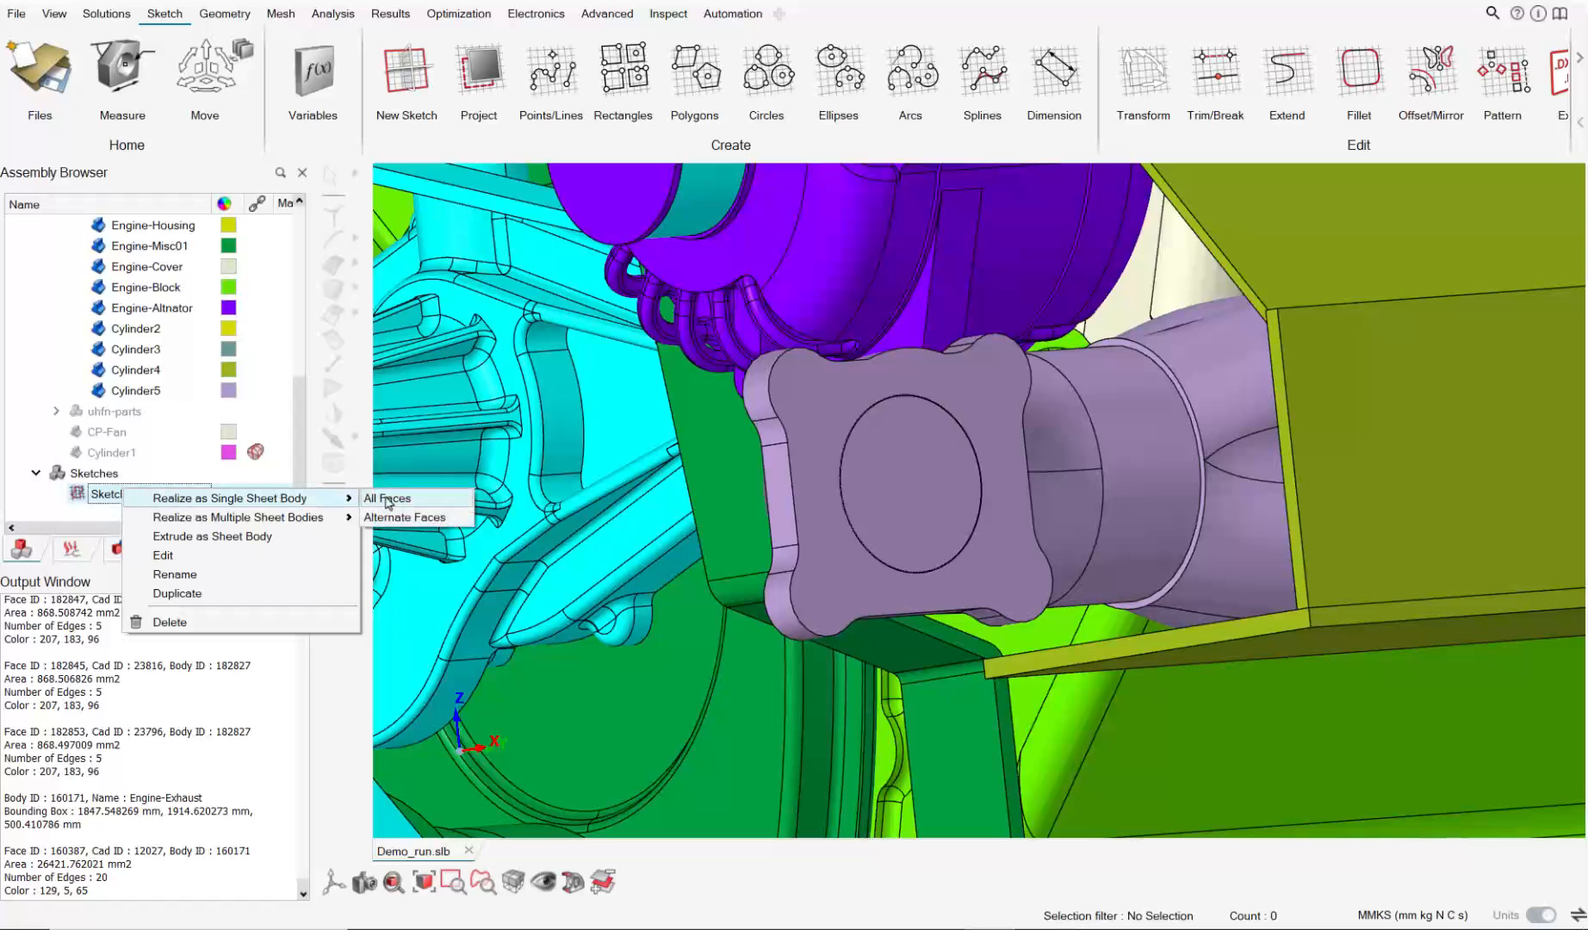
left_click(386, 499)
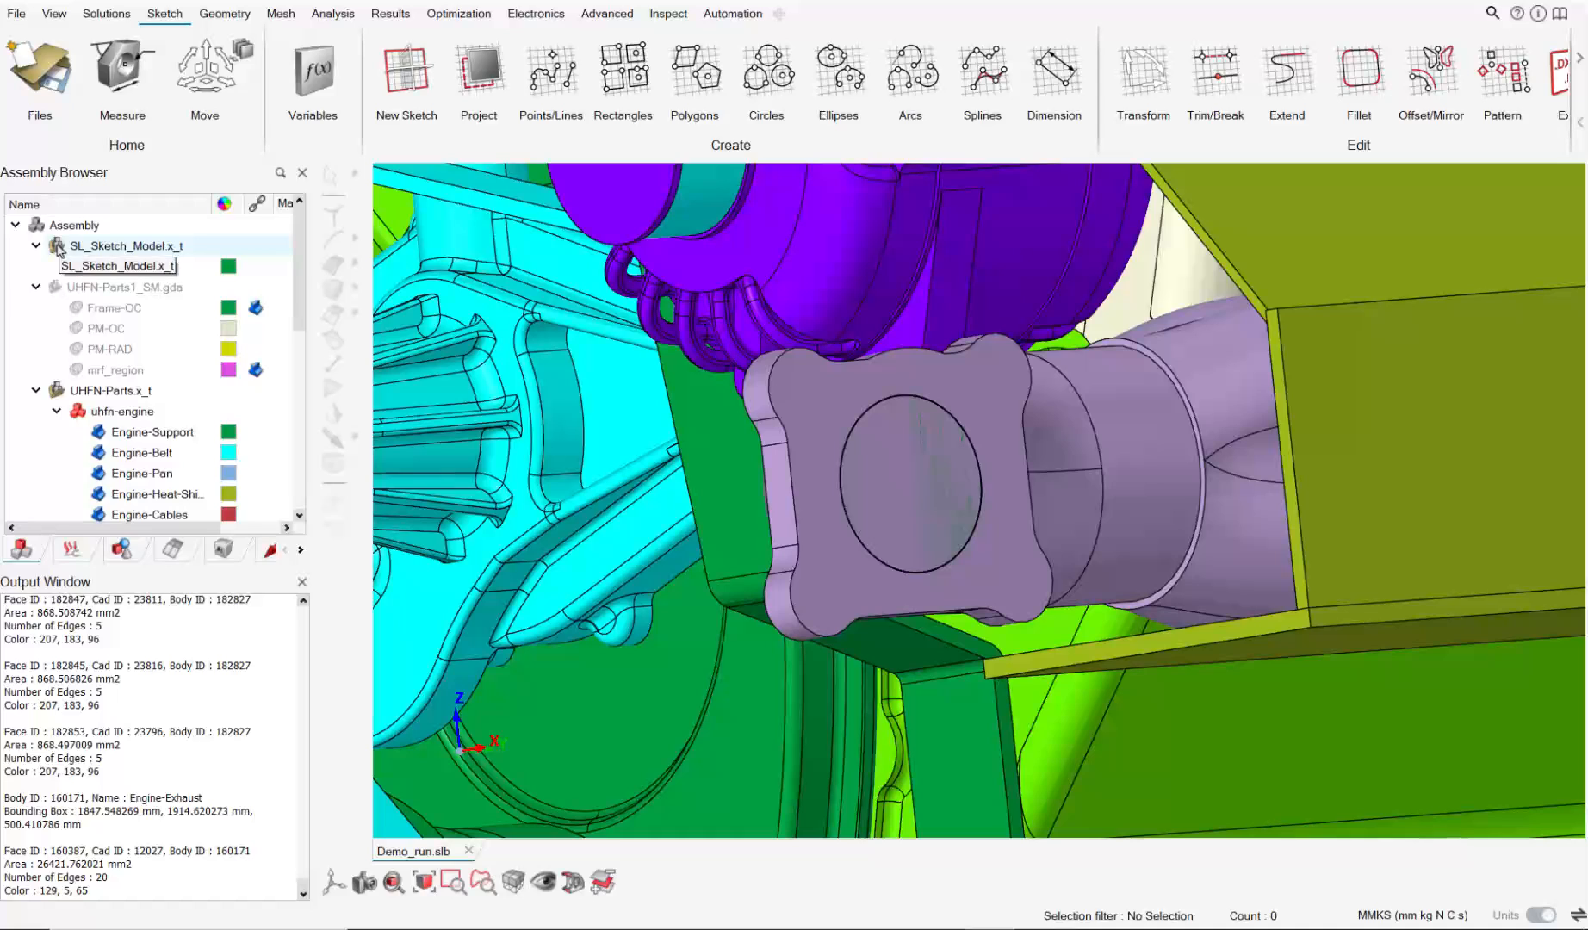
Hide the uhfn-engine assembly and extrude the circular Sketch_1 face 60 mm along its normal.
left_click(76, 415)
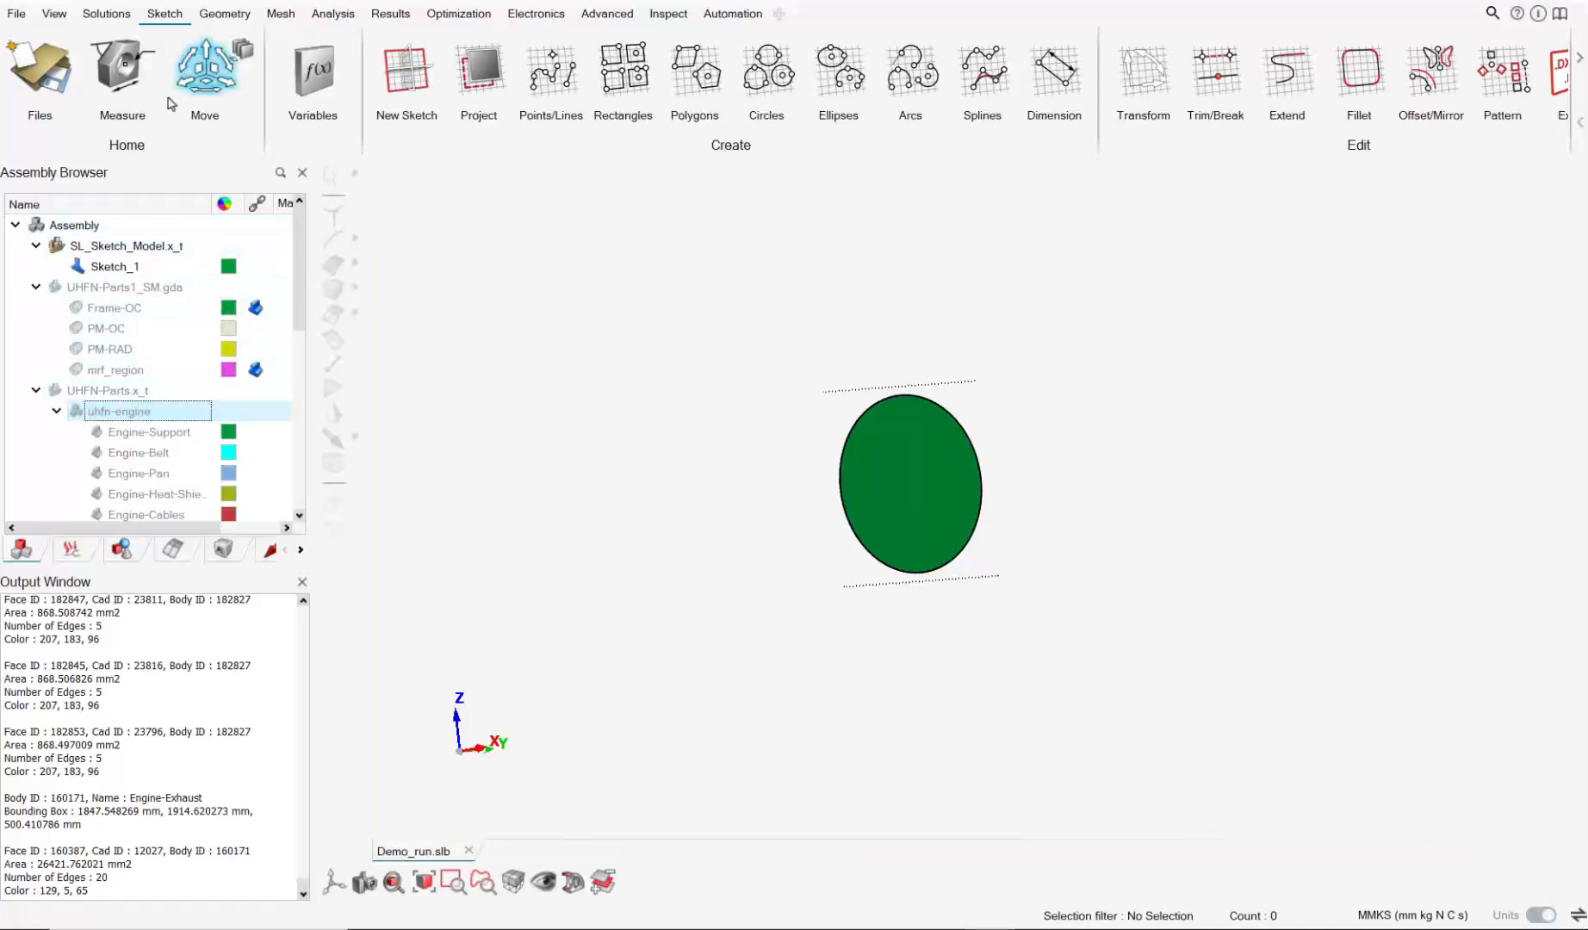
left_click(224, 14)
left_click(1150, 86)
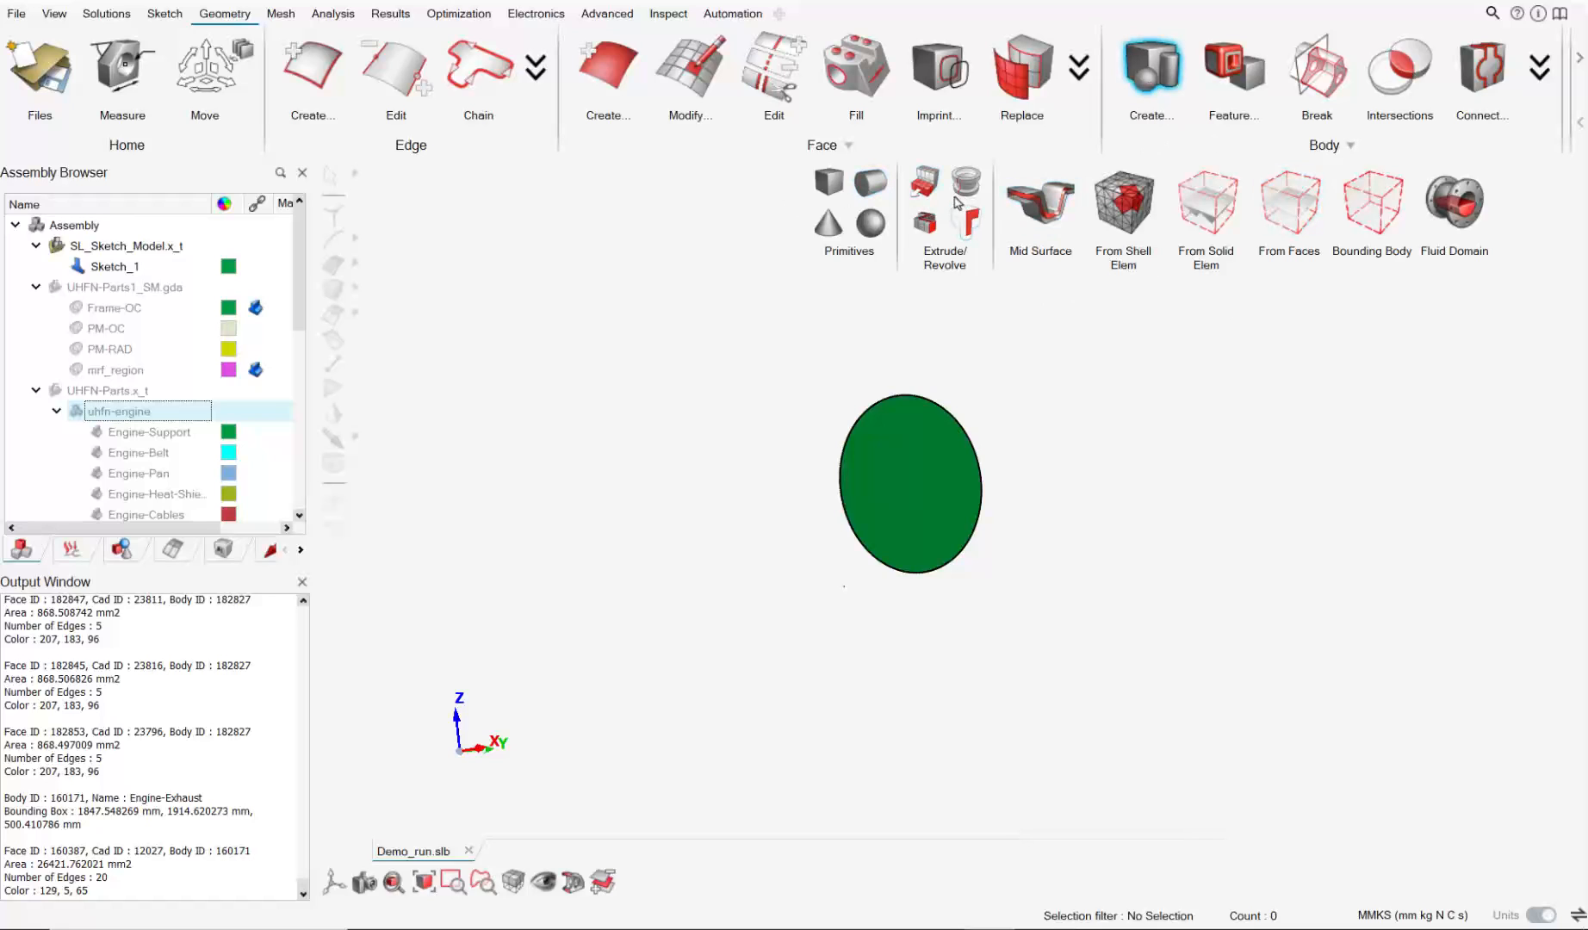
left_click(927, 183)
left_click(966, 489)
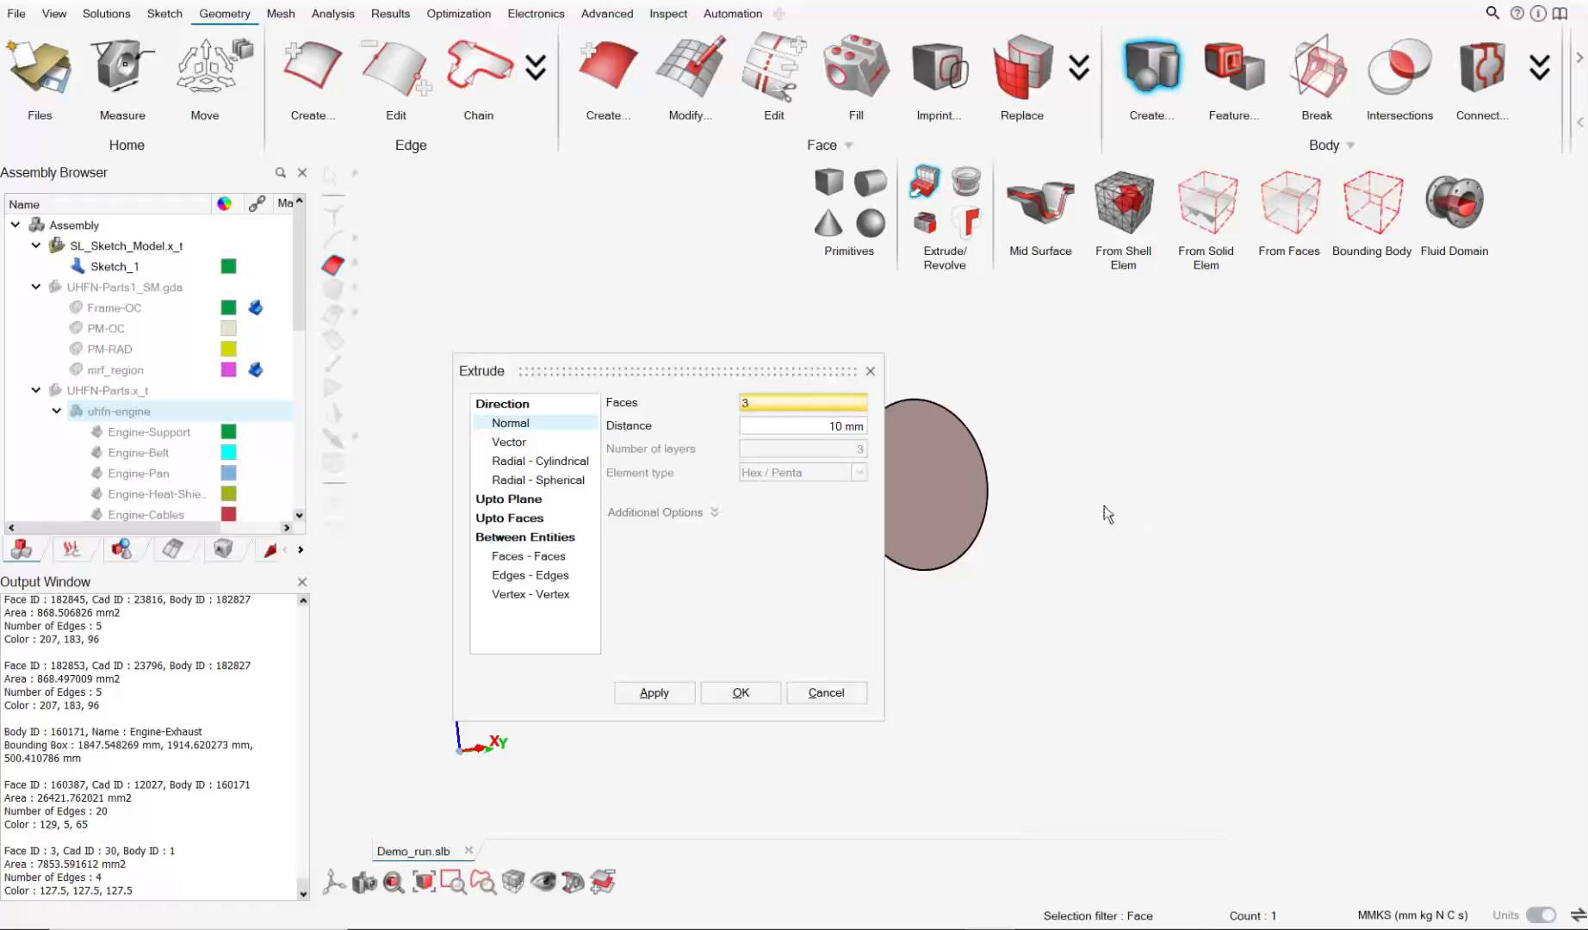
left_click(823, 425)
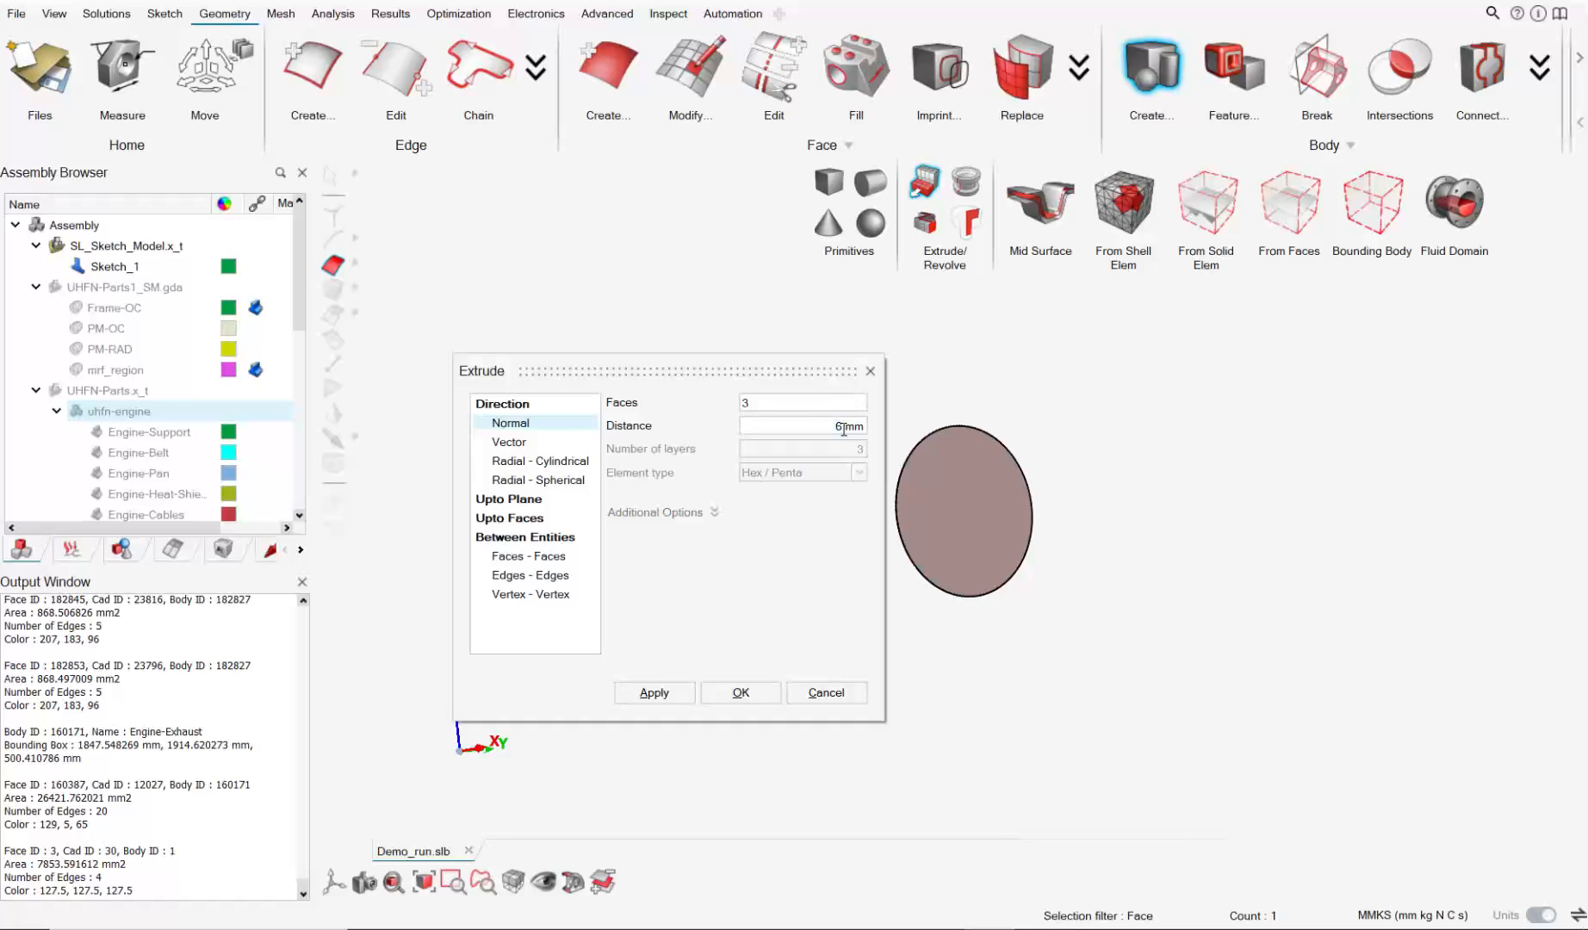
left_click(740, 692)
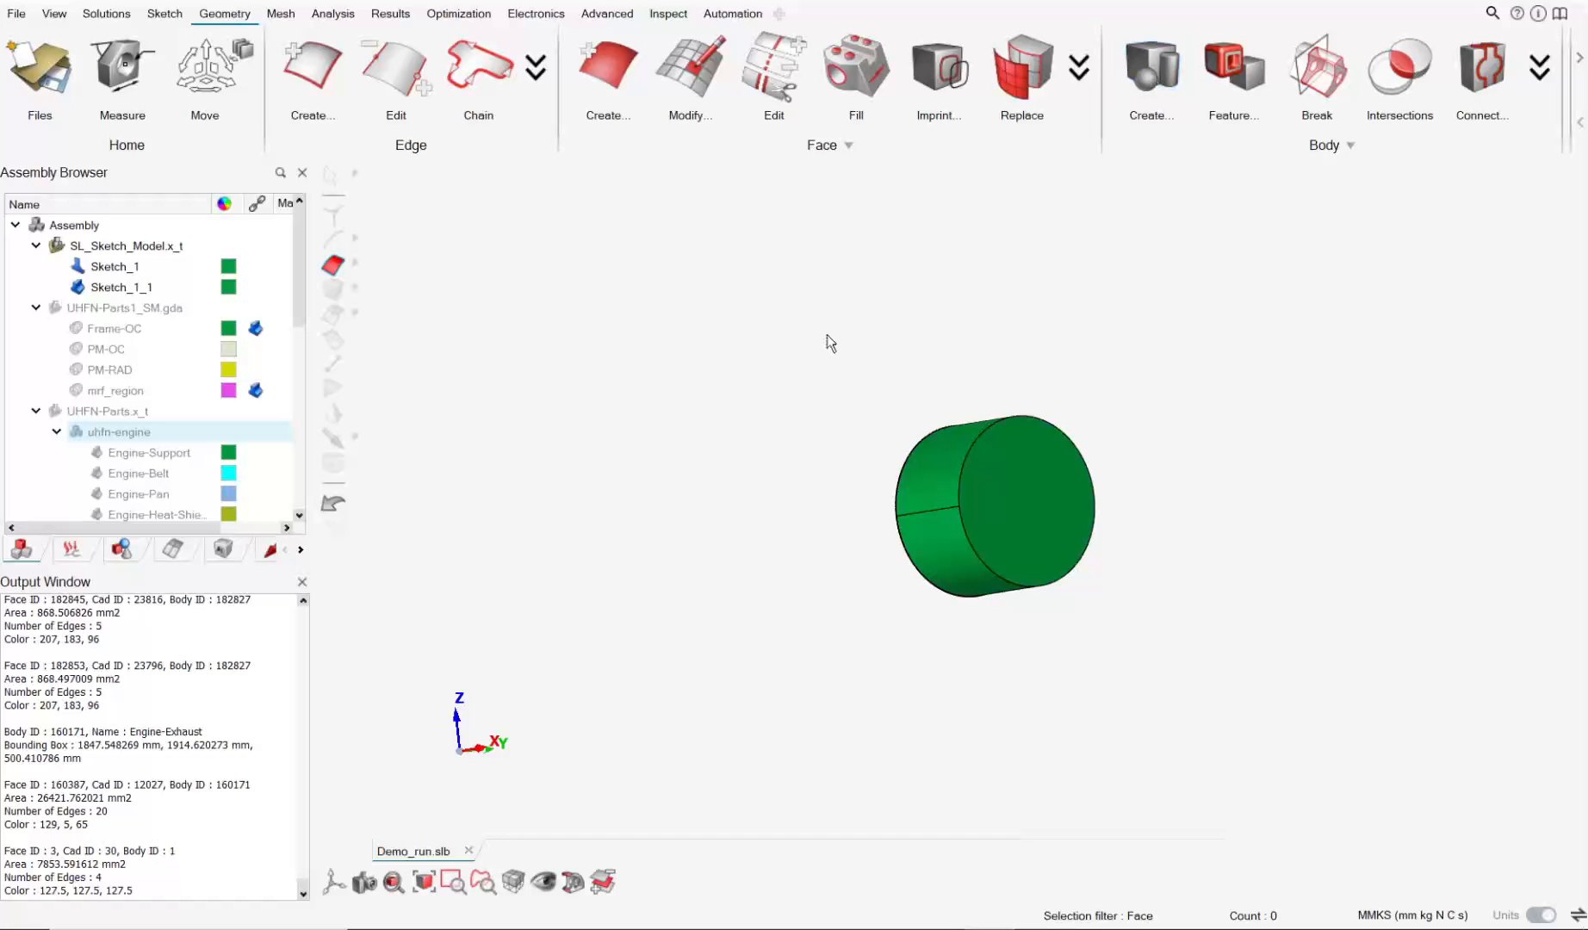
Hide the Sketch_1 sheet body and show the uhfn-engine assembly around the extruded disc.
left_click(95, 266)
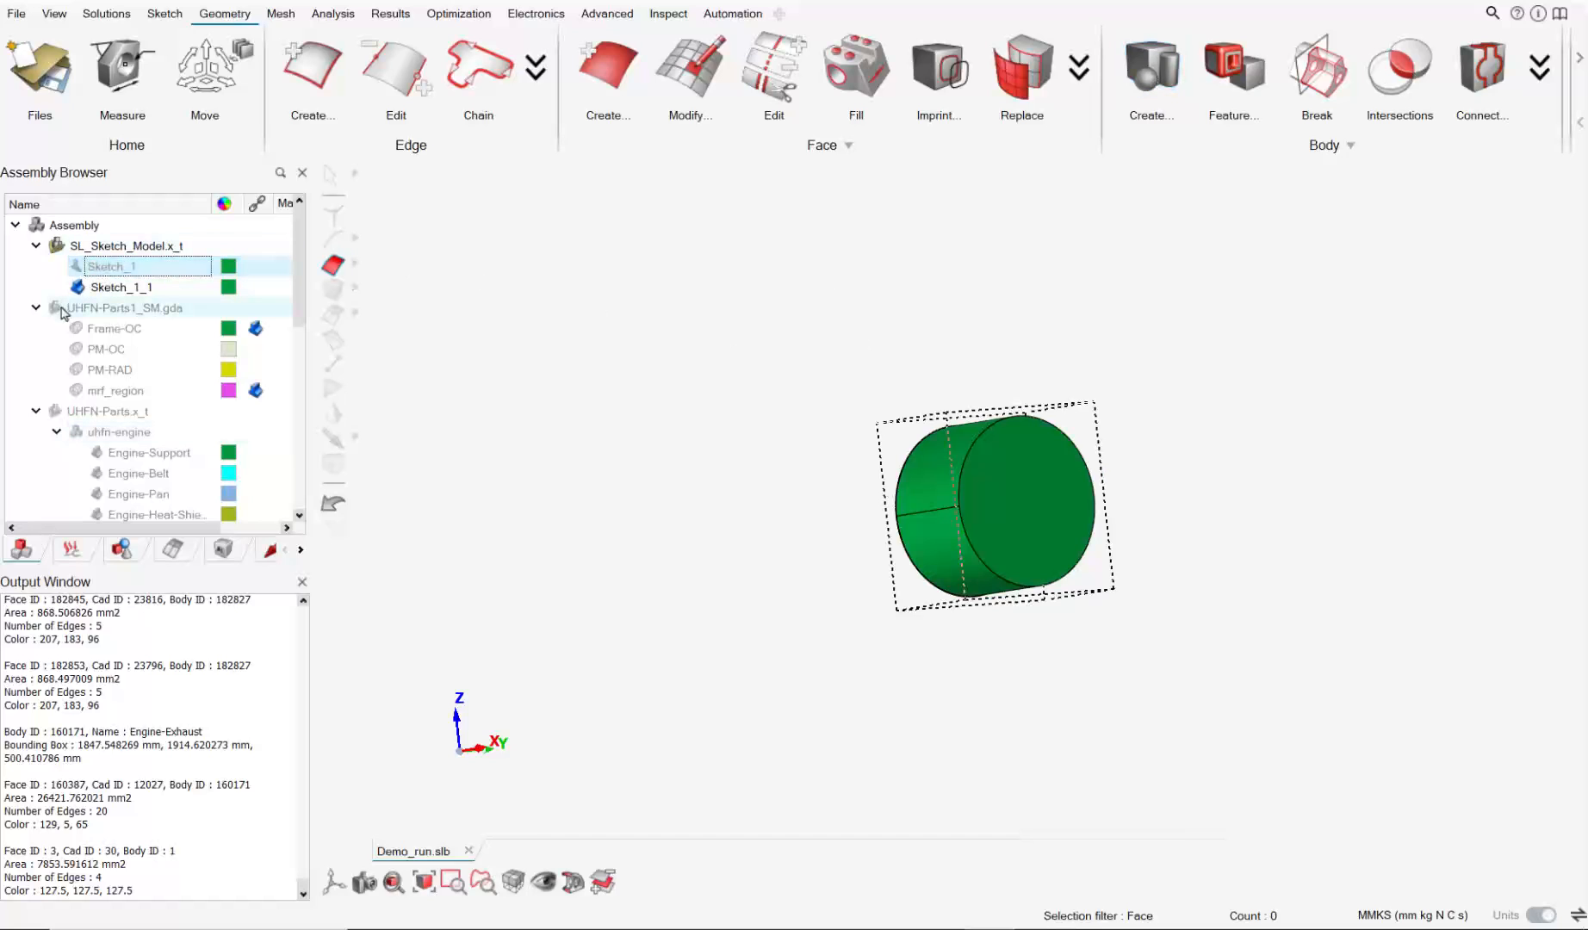
left_click(121, 431)
mouse_move(999, 472)
middle_mouse_down()
mouse_move(1073, 511)
mouse_move(1022, 487)
middle_mouse_up()
scroll(1023, 487, "up", 2)
Examine how the extruded disc meets the exhaust flange in a clipping-plane section through the engine.
left_click(586, 876)
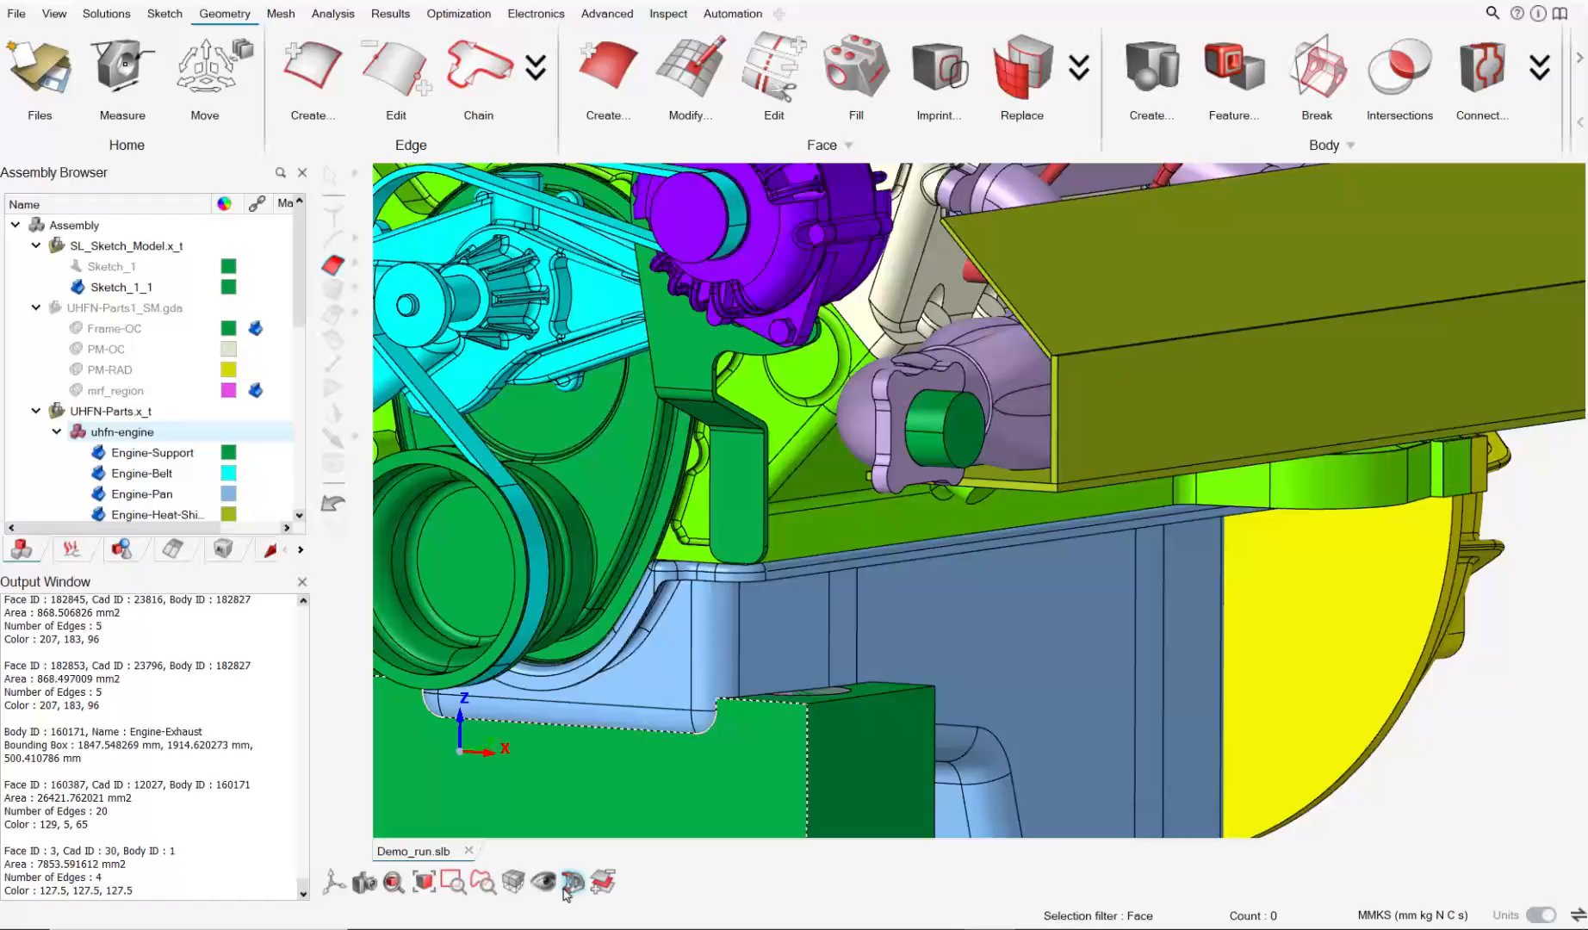
left_click(570, 885)
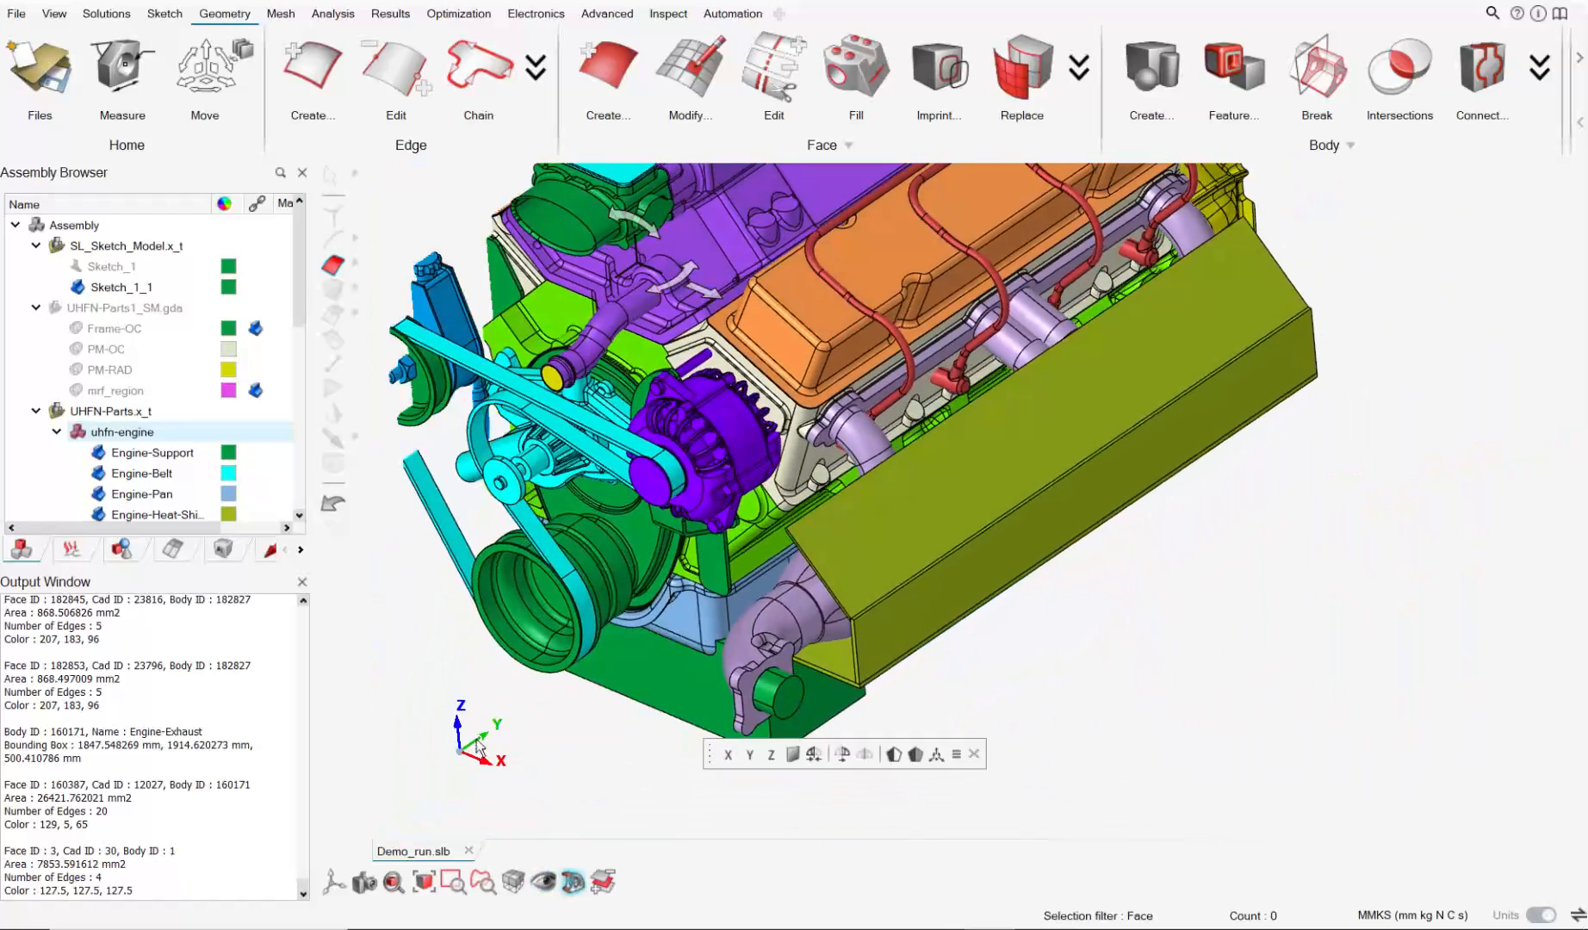
left_click(750, 757)
scroll(934, 534, "down", 3)
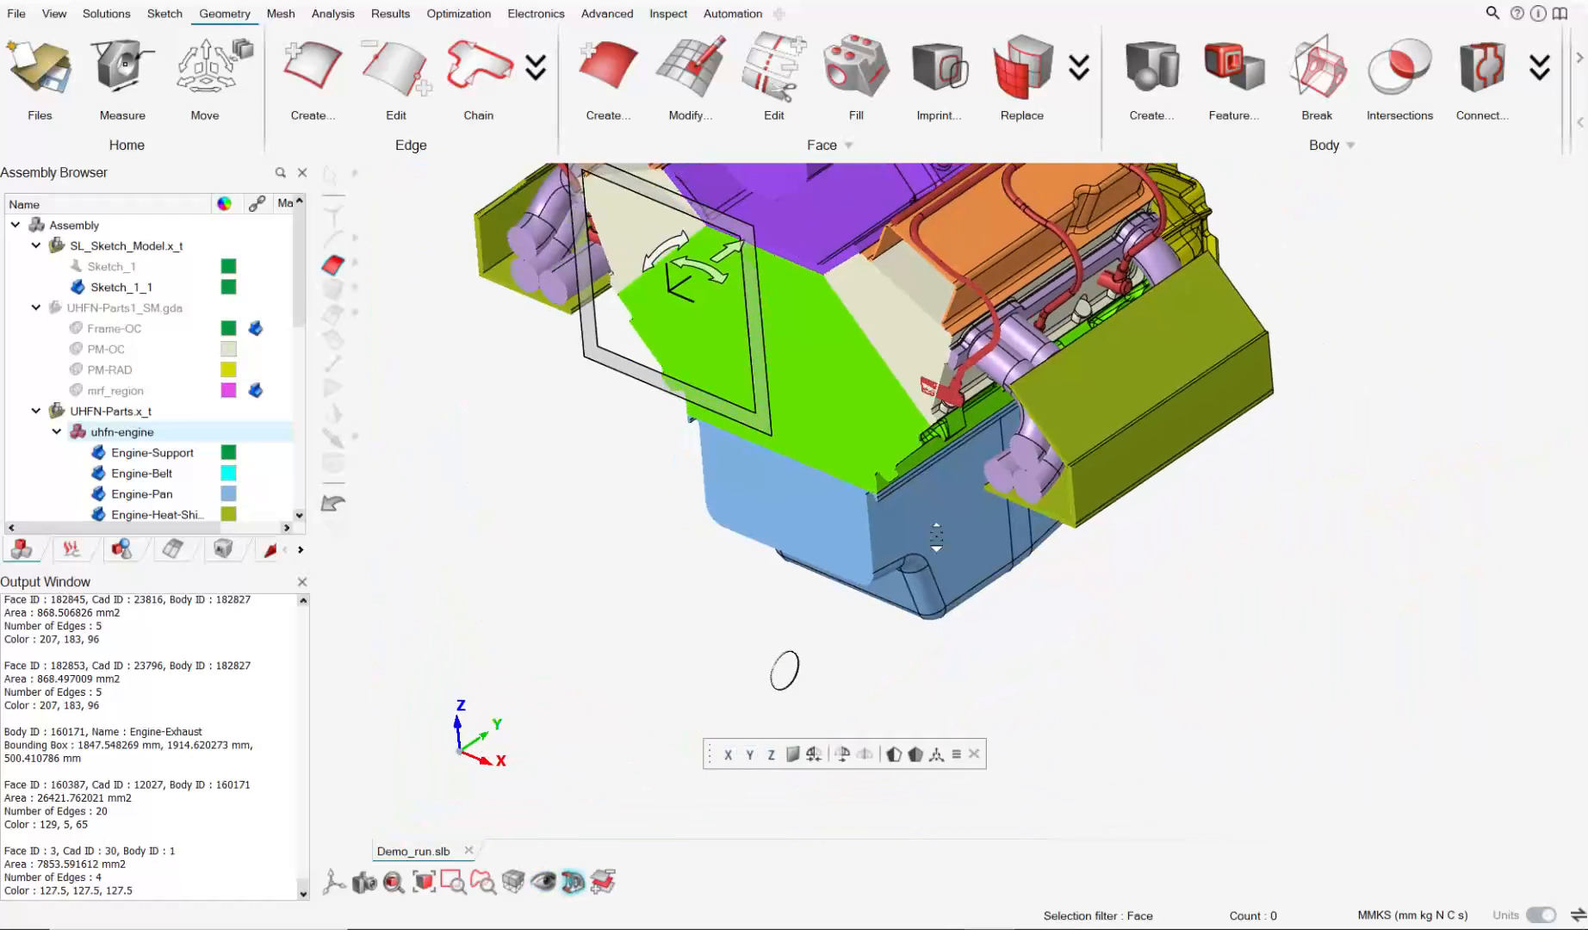
middle_click_drag(934, 536, 947, 551)
left_click_drag(734, 252, 318, 509)
scroll(706, 671, "up", 3)
scroll(895, 699, "up", 4)
middle_click_drag(946, 687, 1187, 250)
right_click_drag(1187, 250, 939, 715)
scroll(861, 534, "up", 4)
mouse_move(824, 537)
middle_mouse_down()
mouse_move(953, 484)
mouse_move(968, 457)
middle_mouse_up()
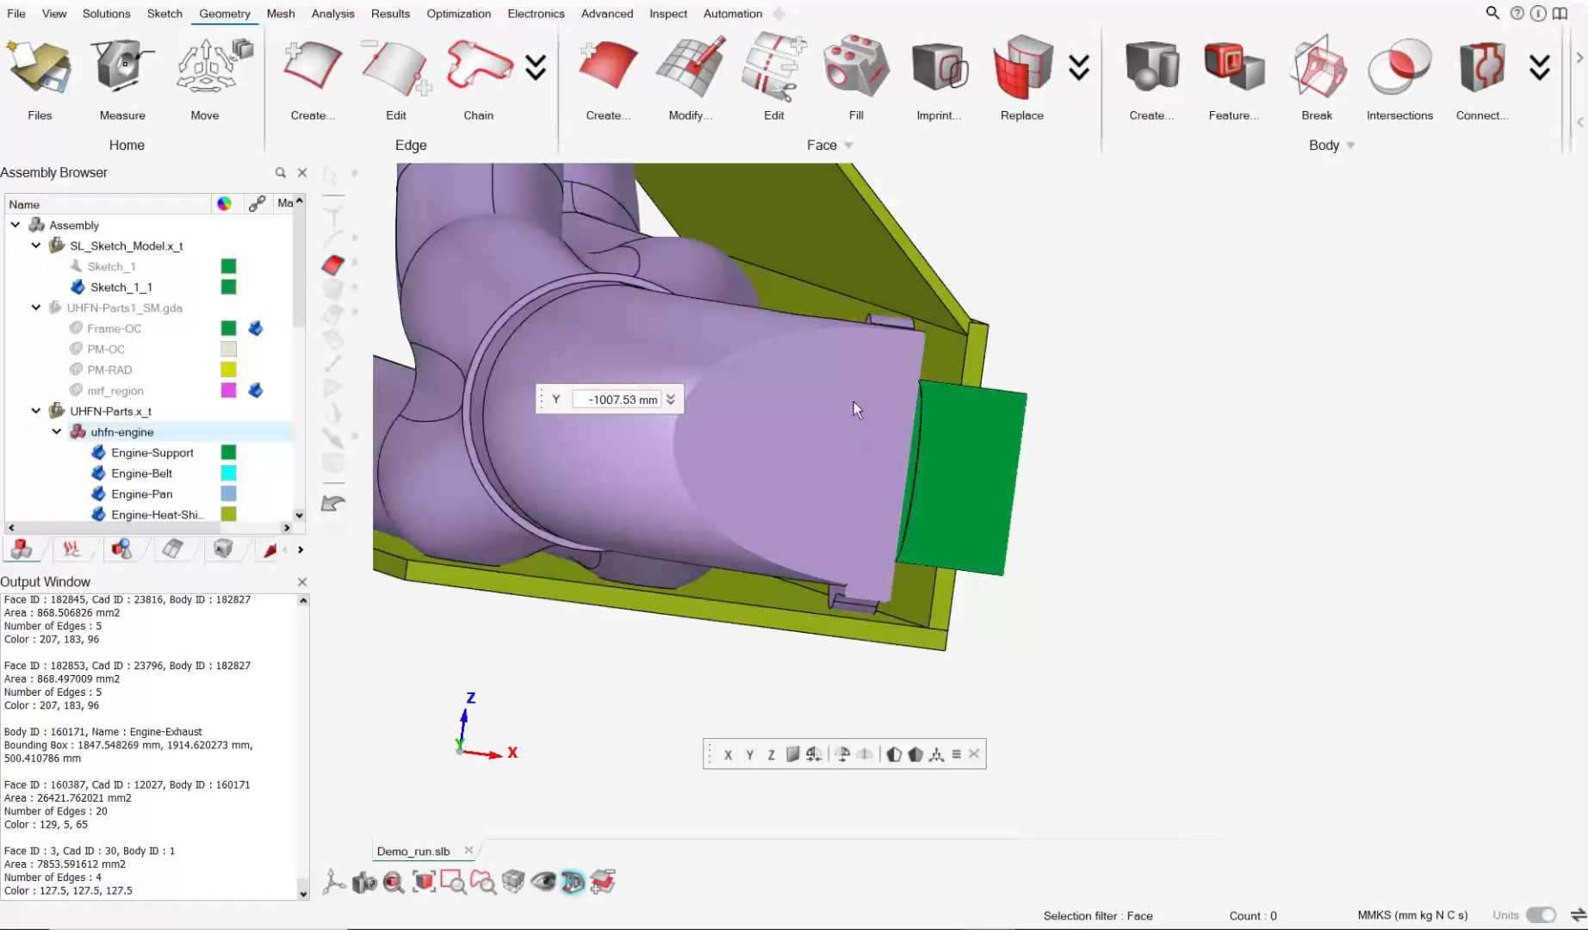
middle_click_drag(861, 408, 770, 575)
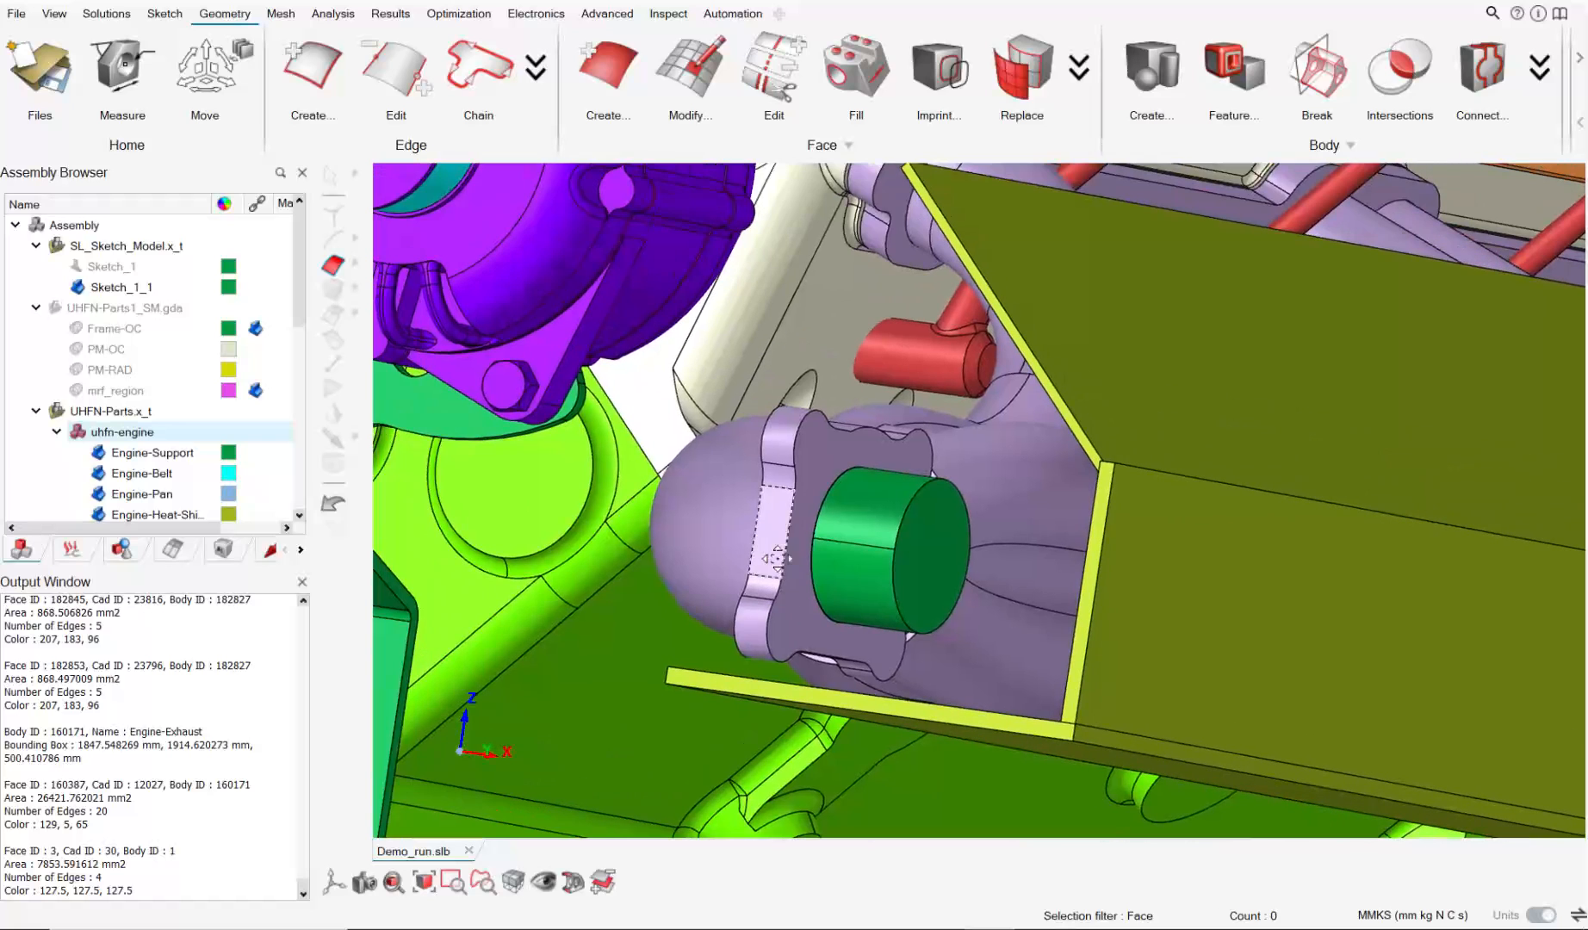
Move the extruded disc body -40 mm along X into the exhaust flange and check its depth in a section view.
left_click(206, 95)
left_click(341, 291)
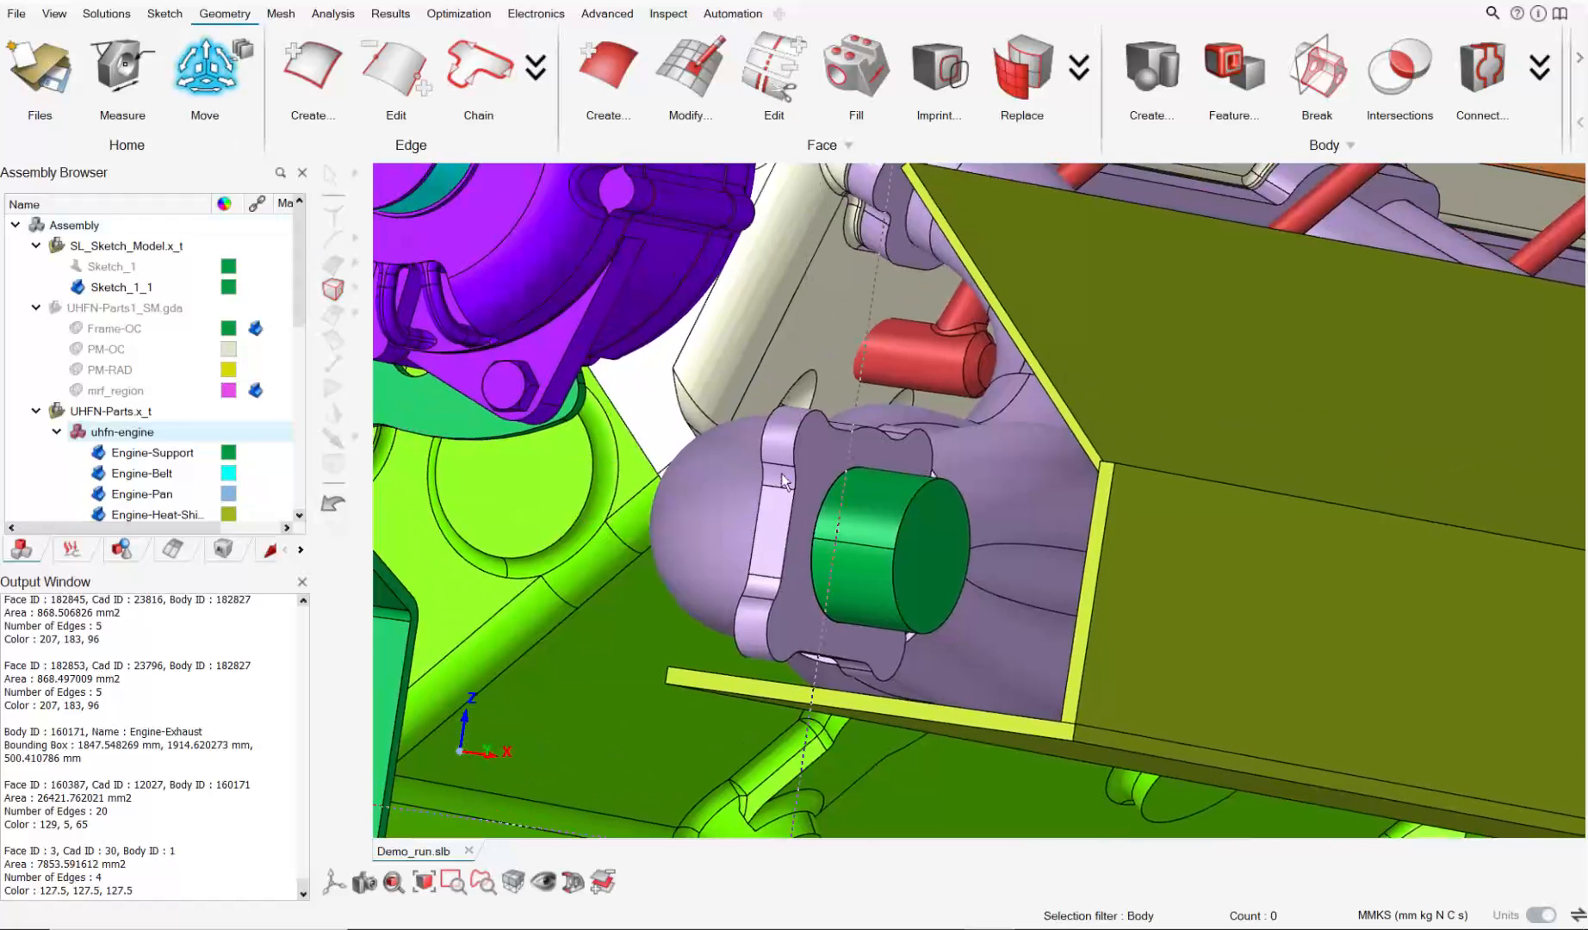
left_click(889, 520)
mouse_move(889, 521)
middle_mouse_down()
mouse_move(870, 575)
mouse_move(916, 587)
middle_mouse_up()
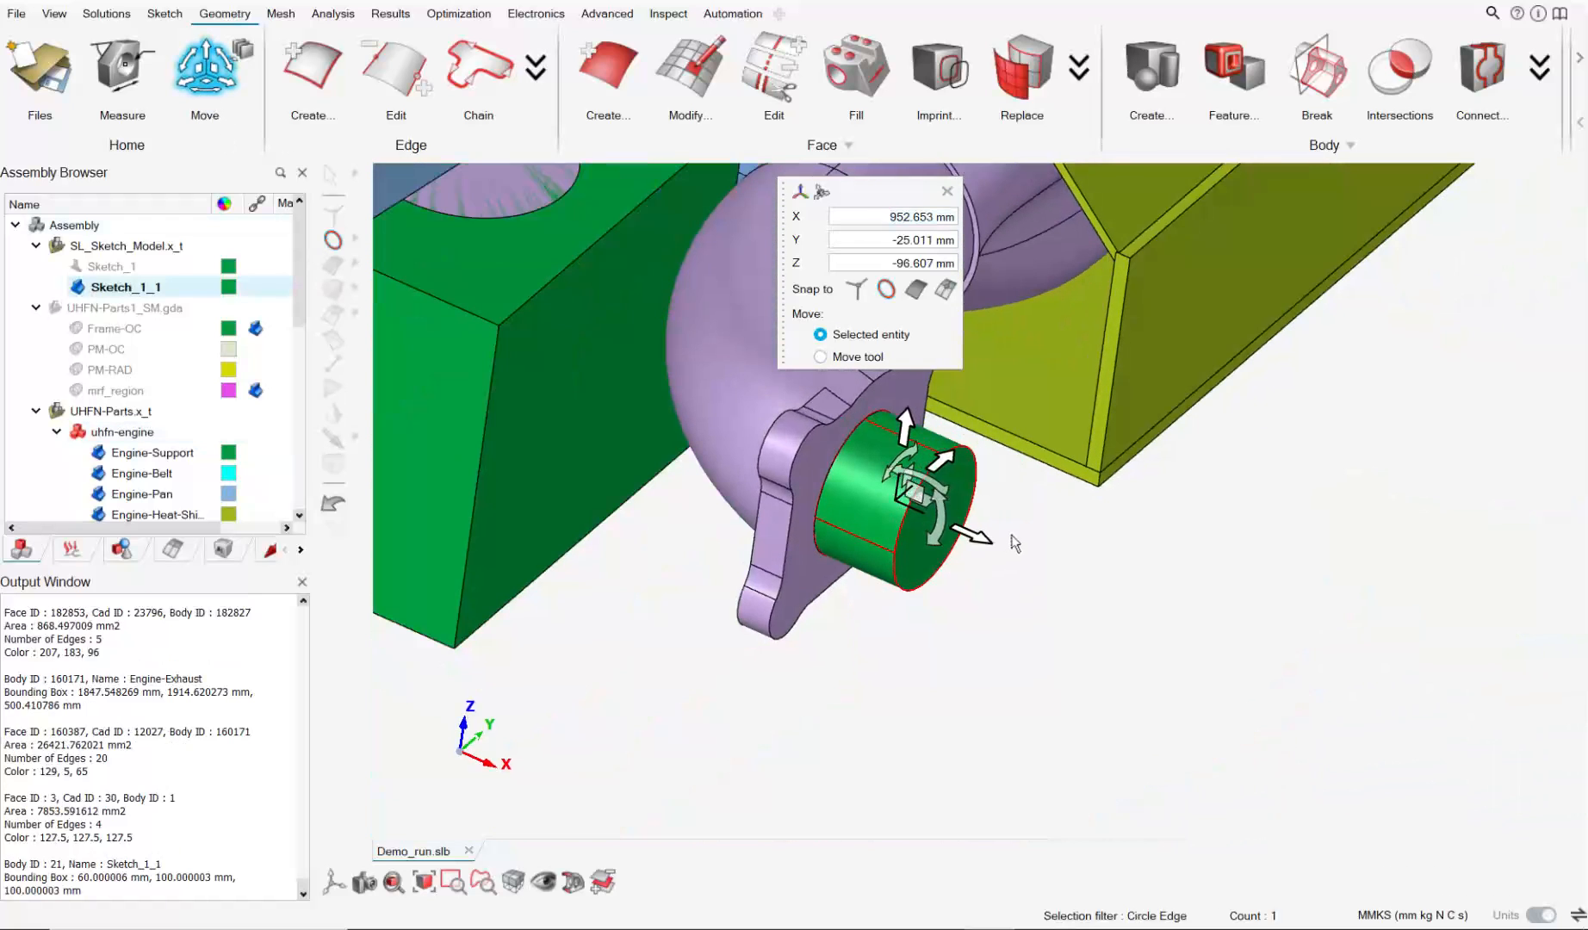
left_click(986, 547)
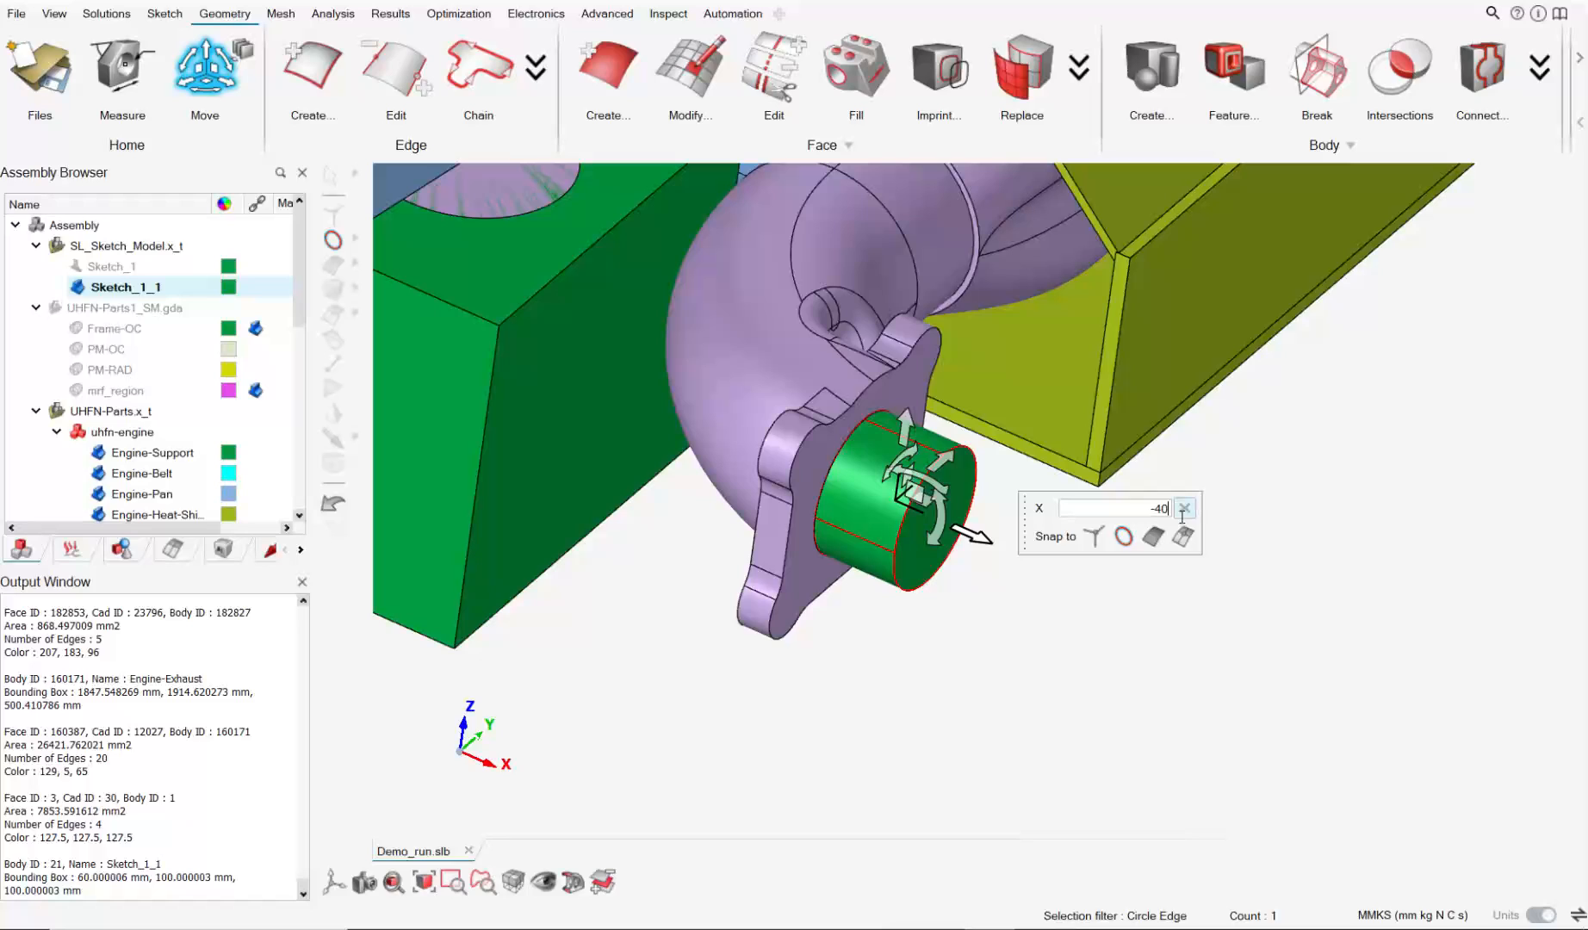
key("Return")
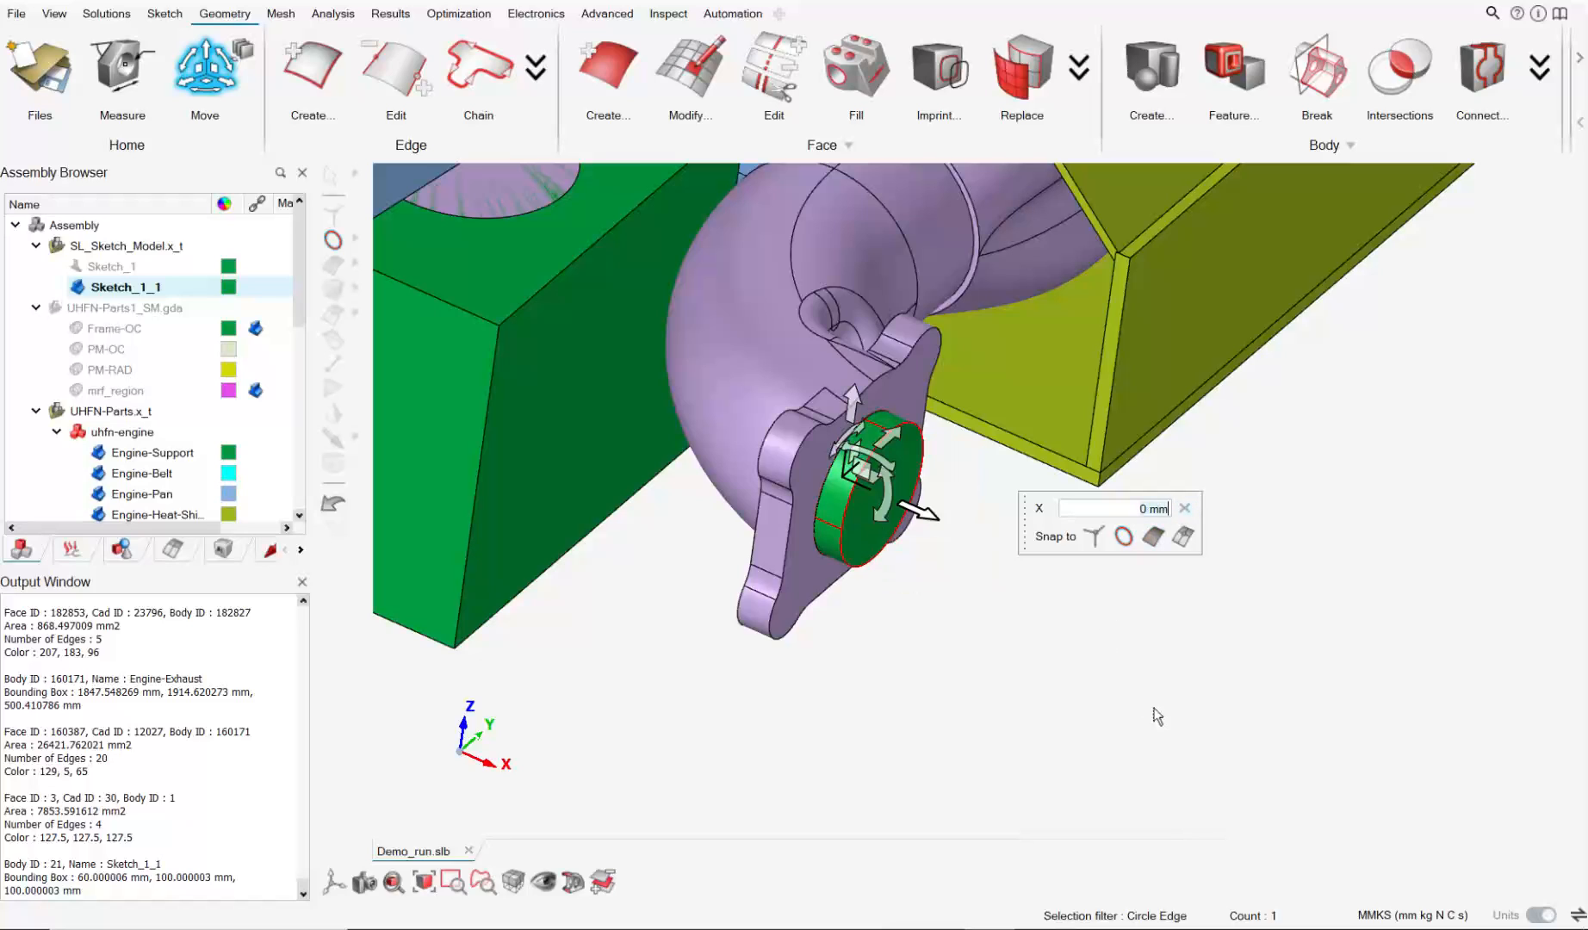
left_click(1185, 508)
left_click(231, 114)
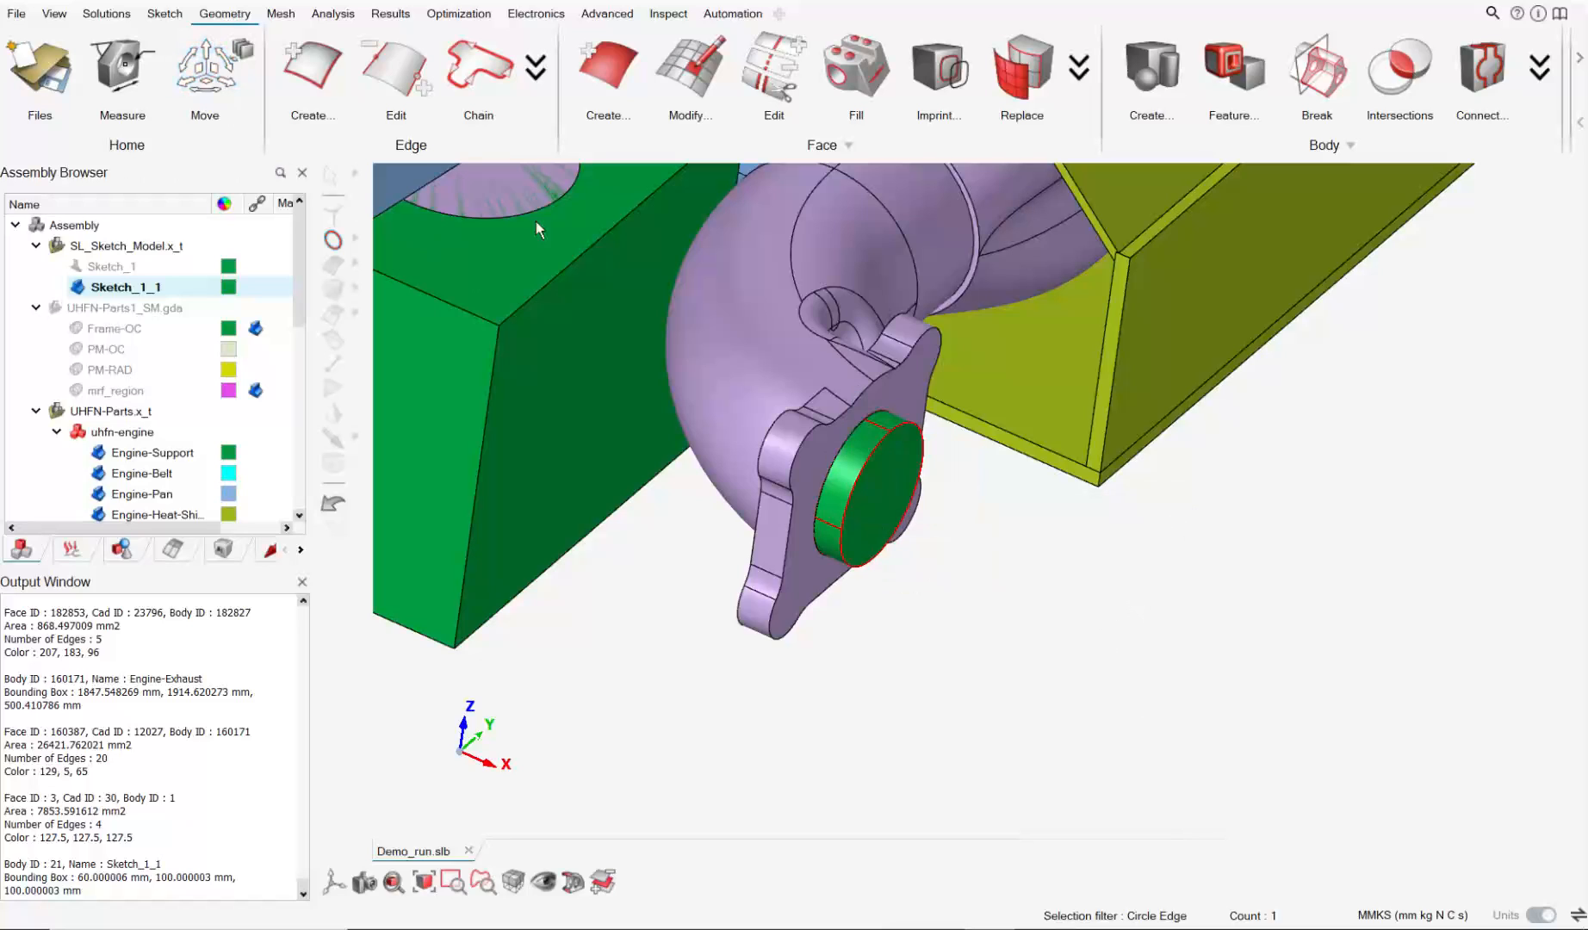
left_click(584, 884)
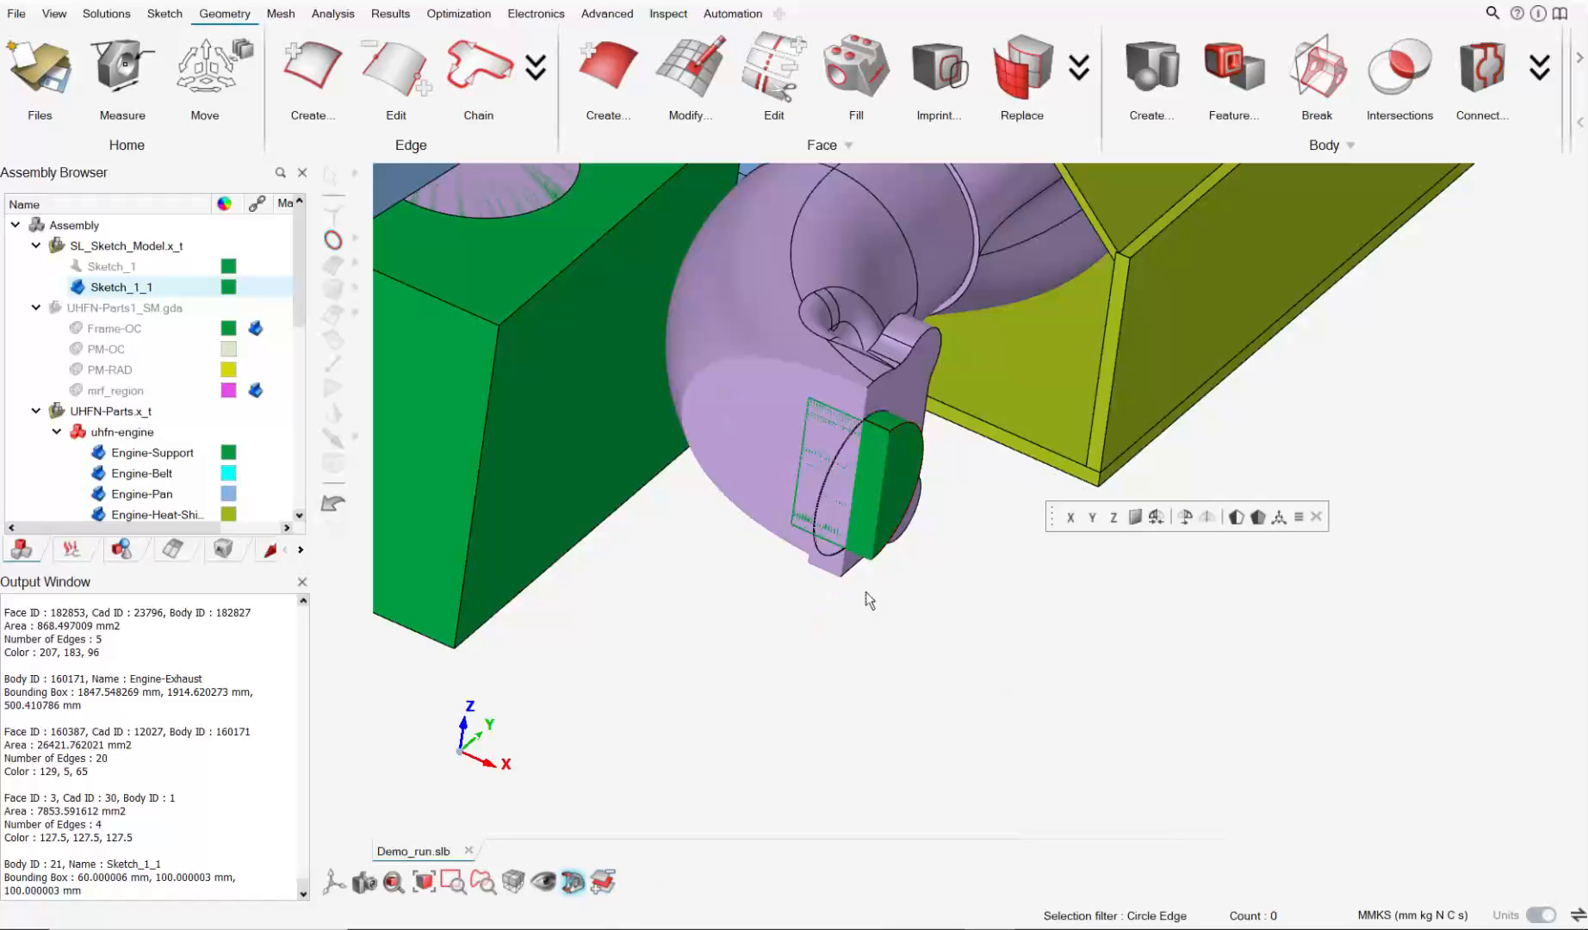
middle_click_drag(864, 592, 941, 527)
middle_click_drag(851, 413, 438, 376)
left_click(583, 891)
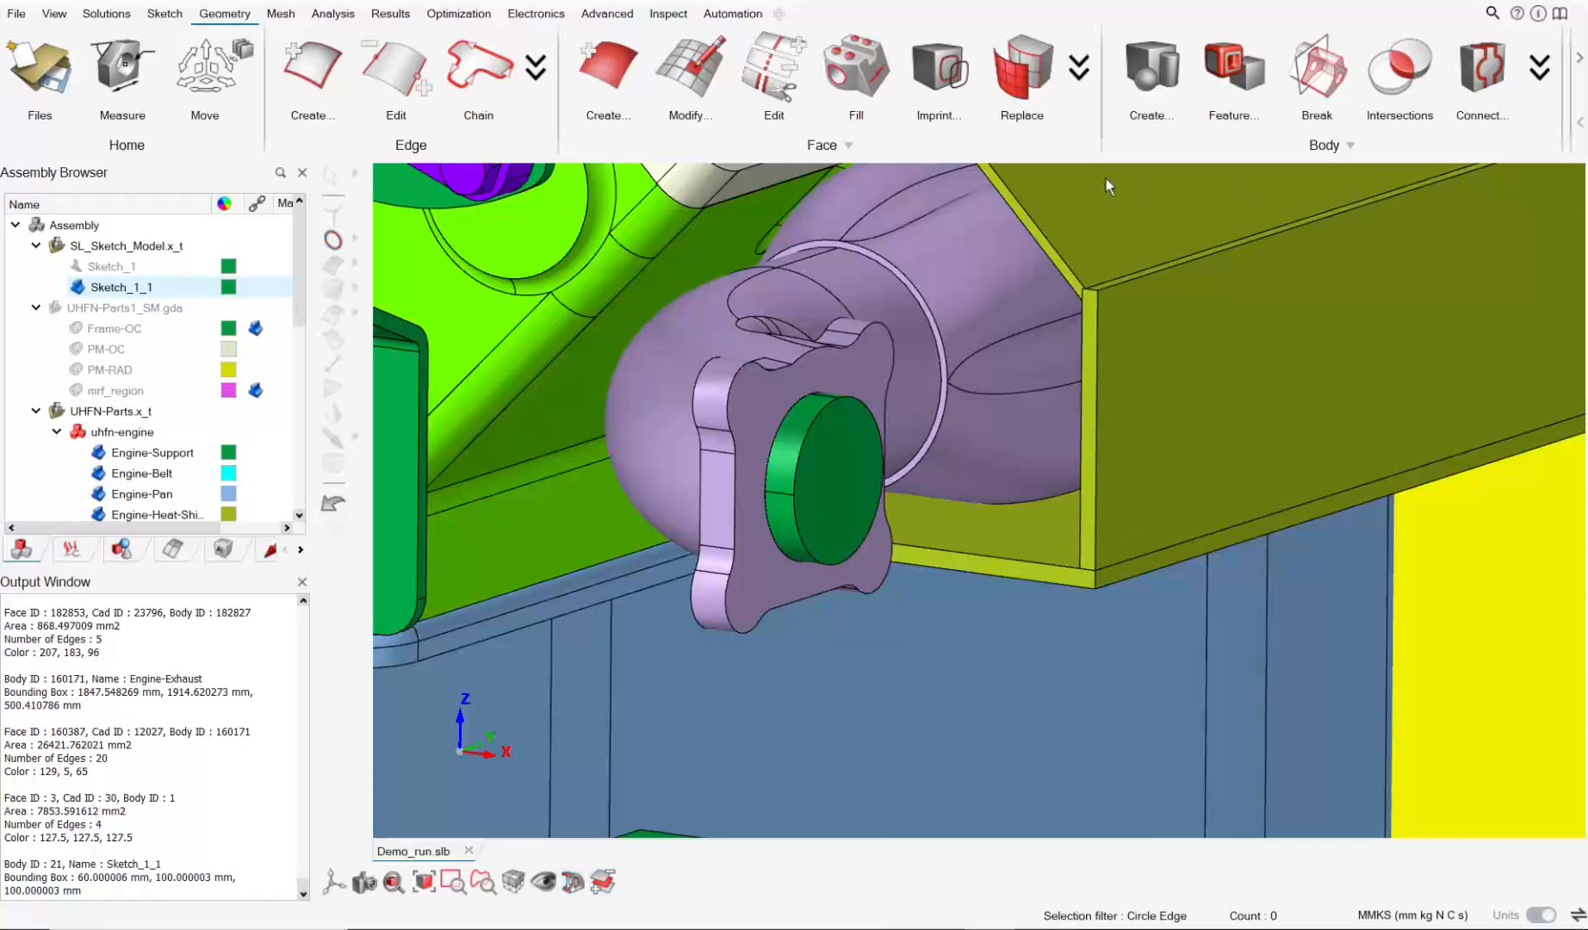
Try to subtract the Sketch_1_1 disc from Engine-Exhaust with a CAD (Parasolid) Boolean, retaining the tool body.
left_click(1479, 84)
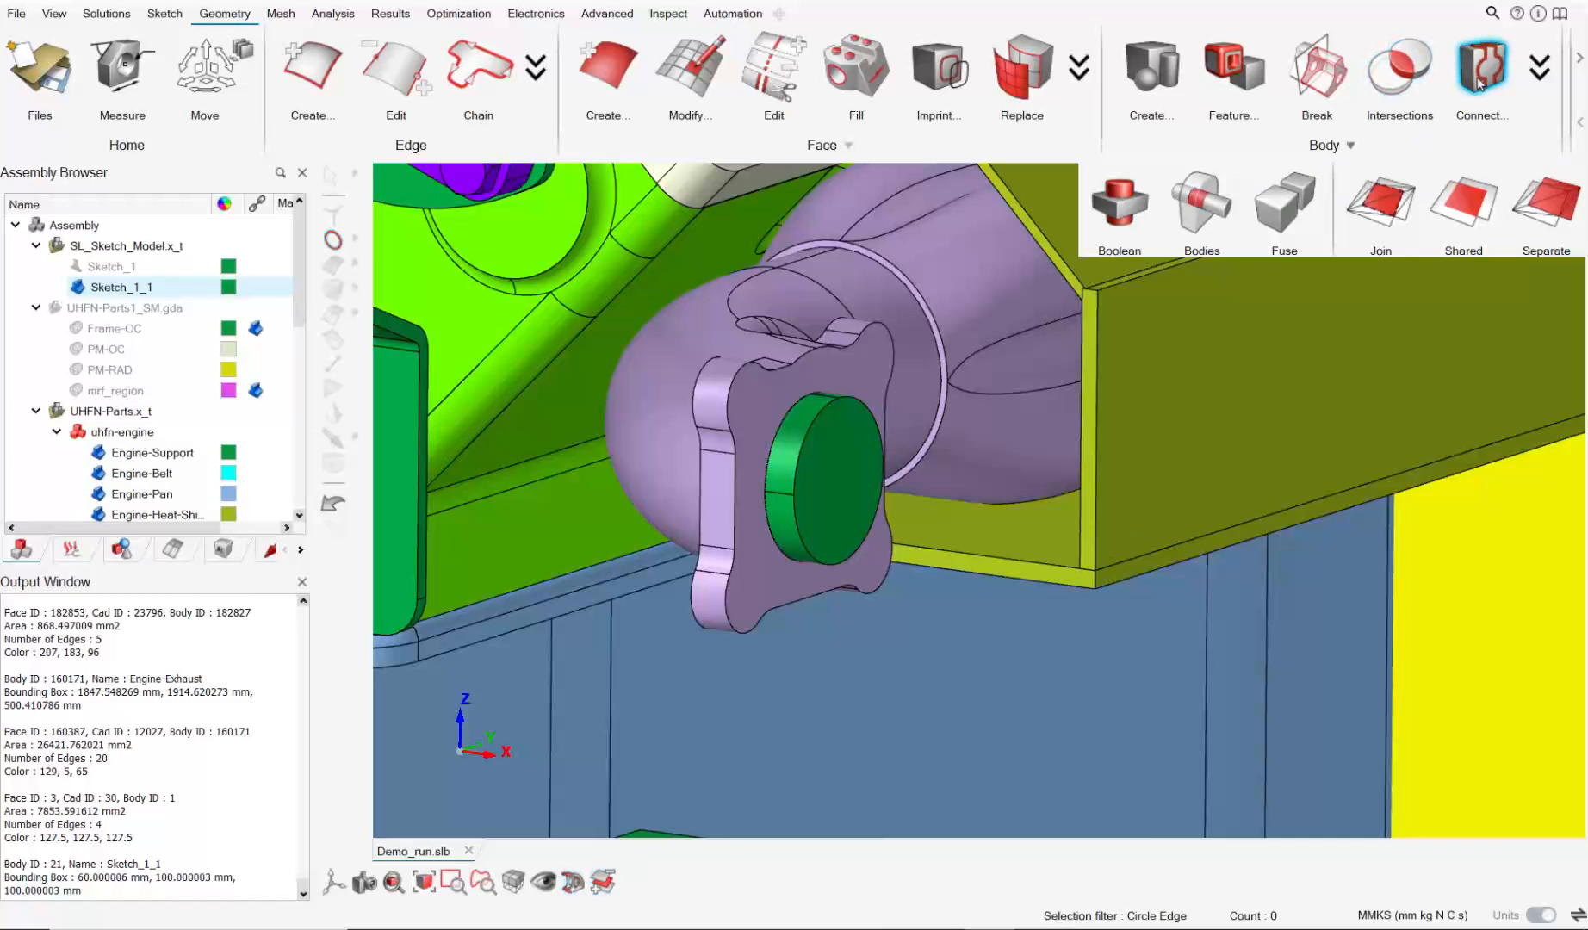
left_click(1112, 197)
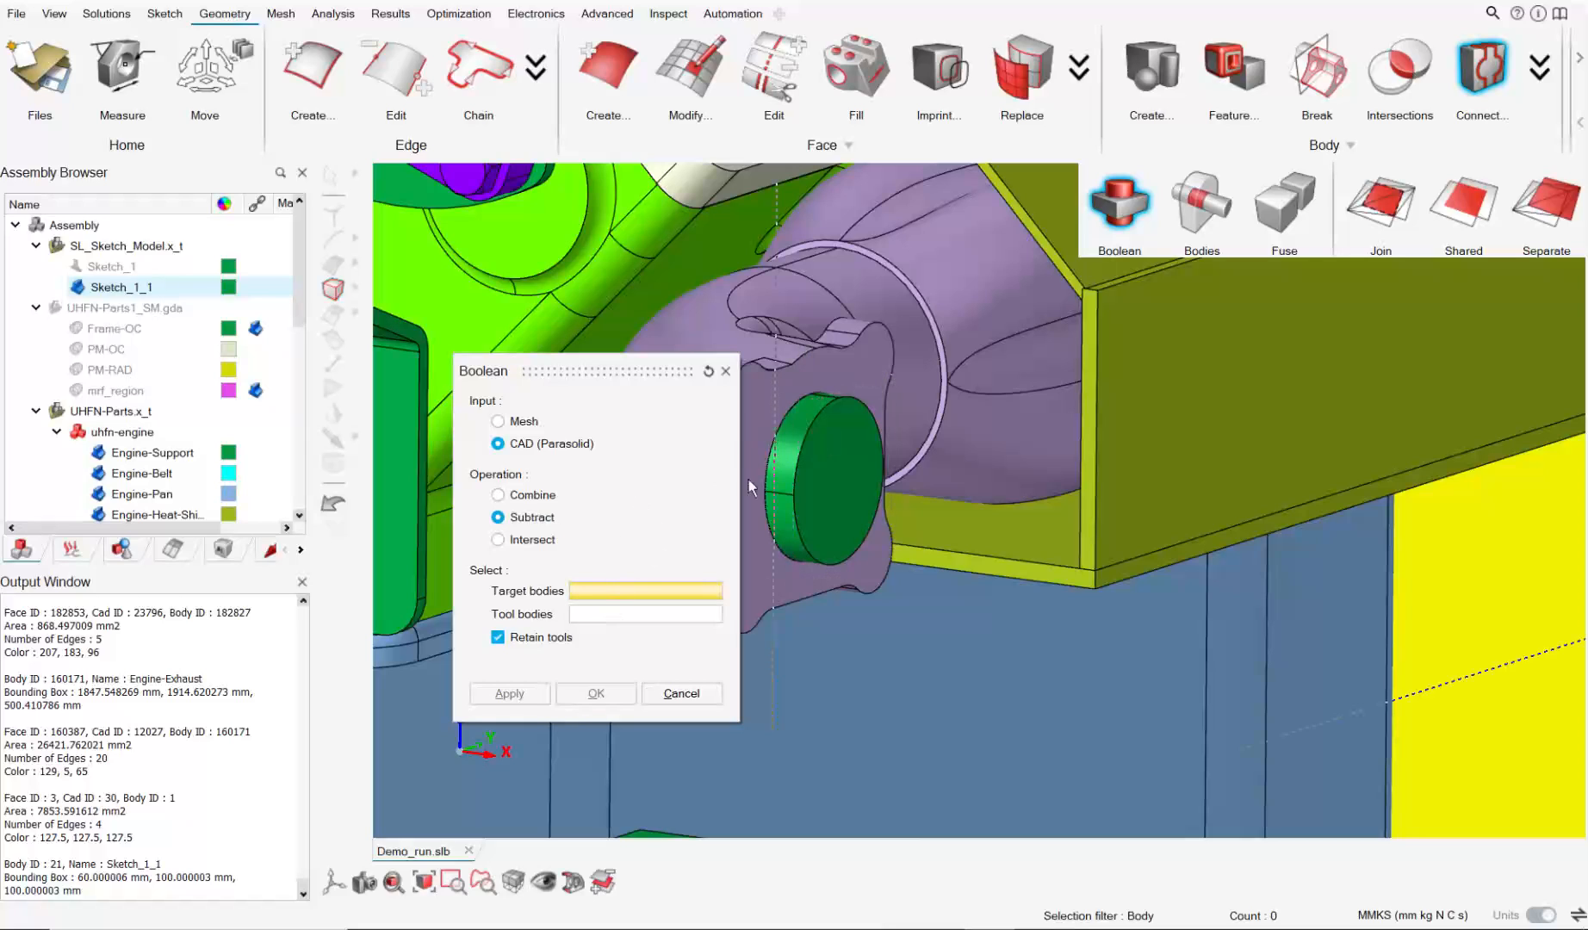
left_click(803, 339)
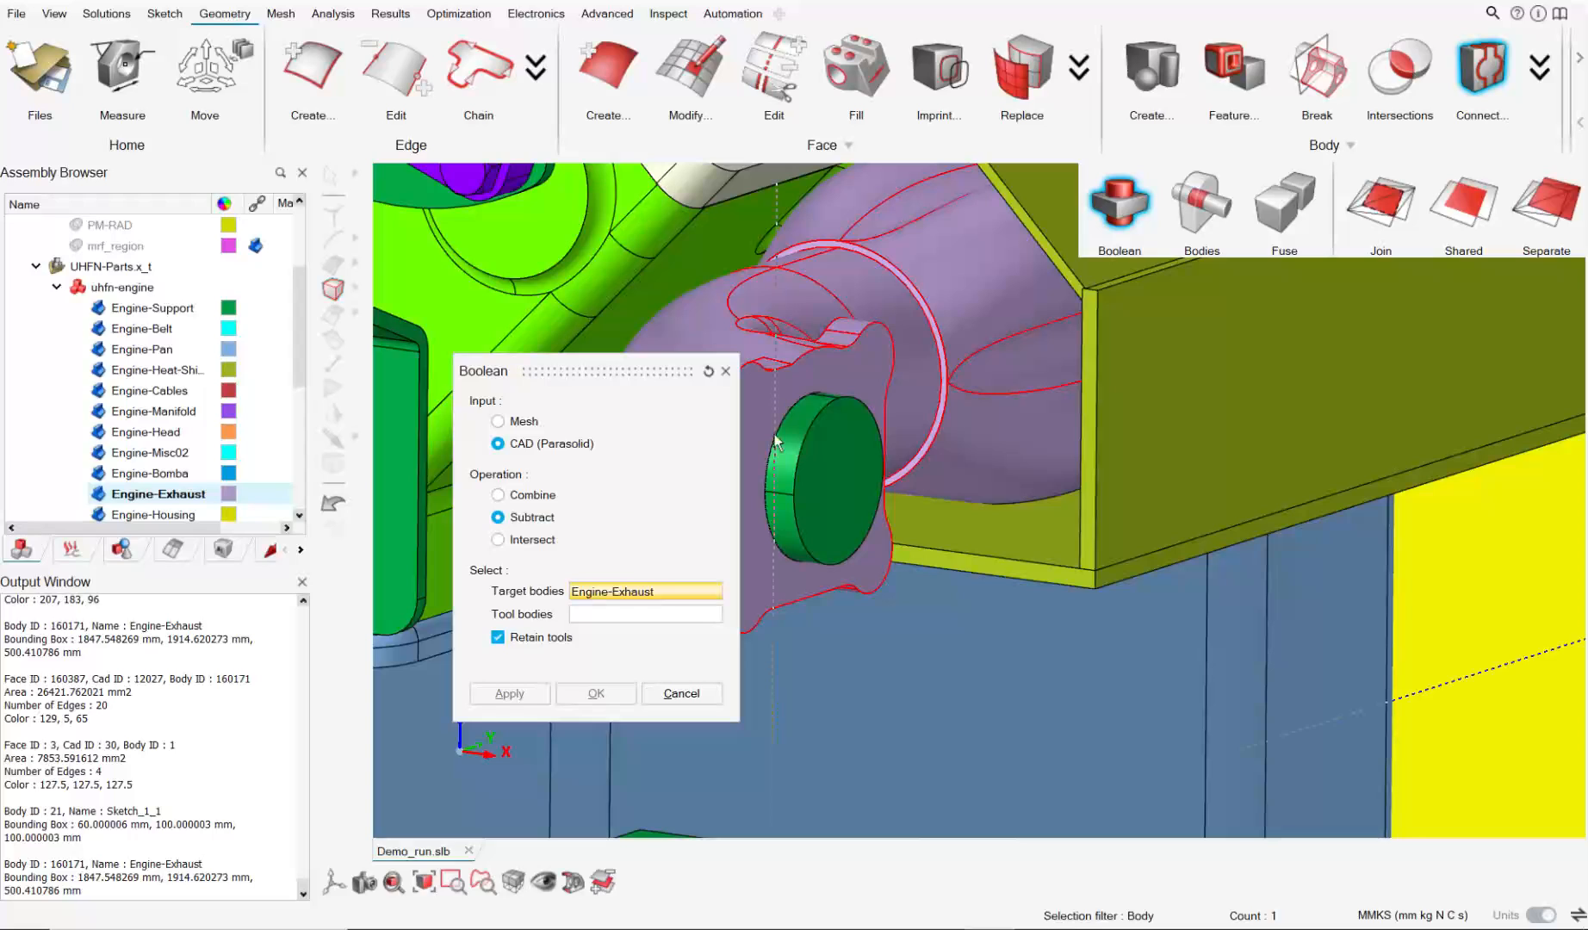
left_click(658, 614)
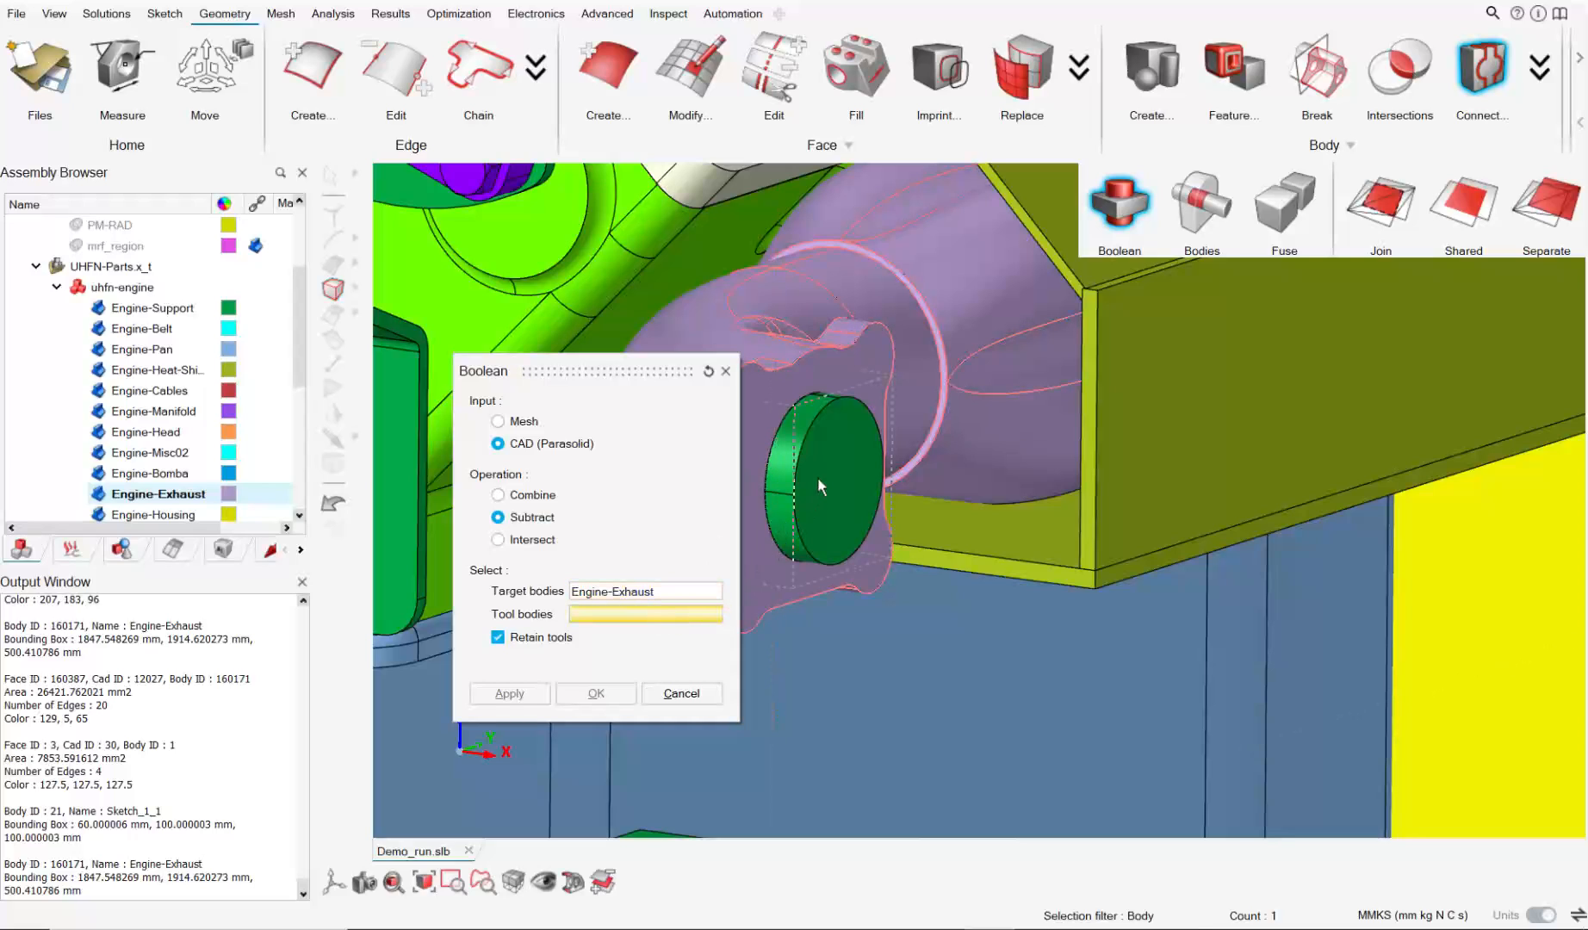
left_click(811, 448)
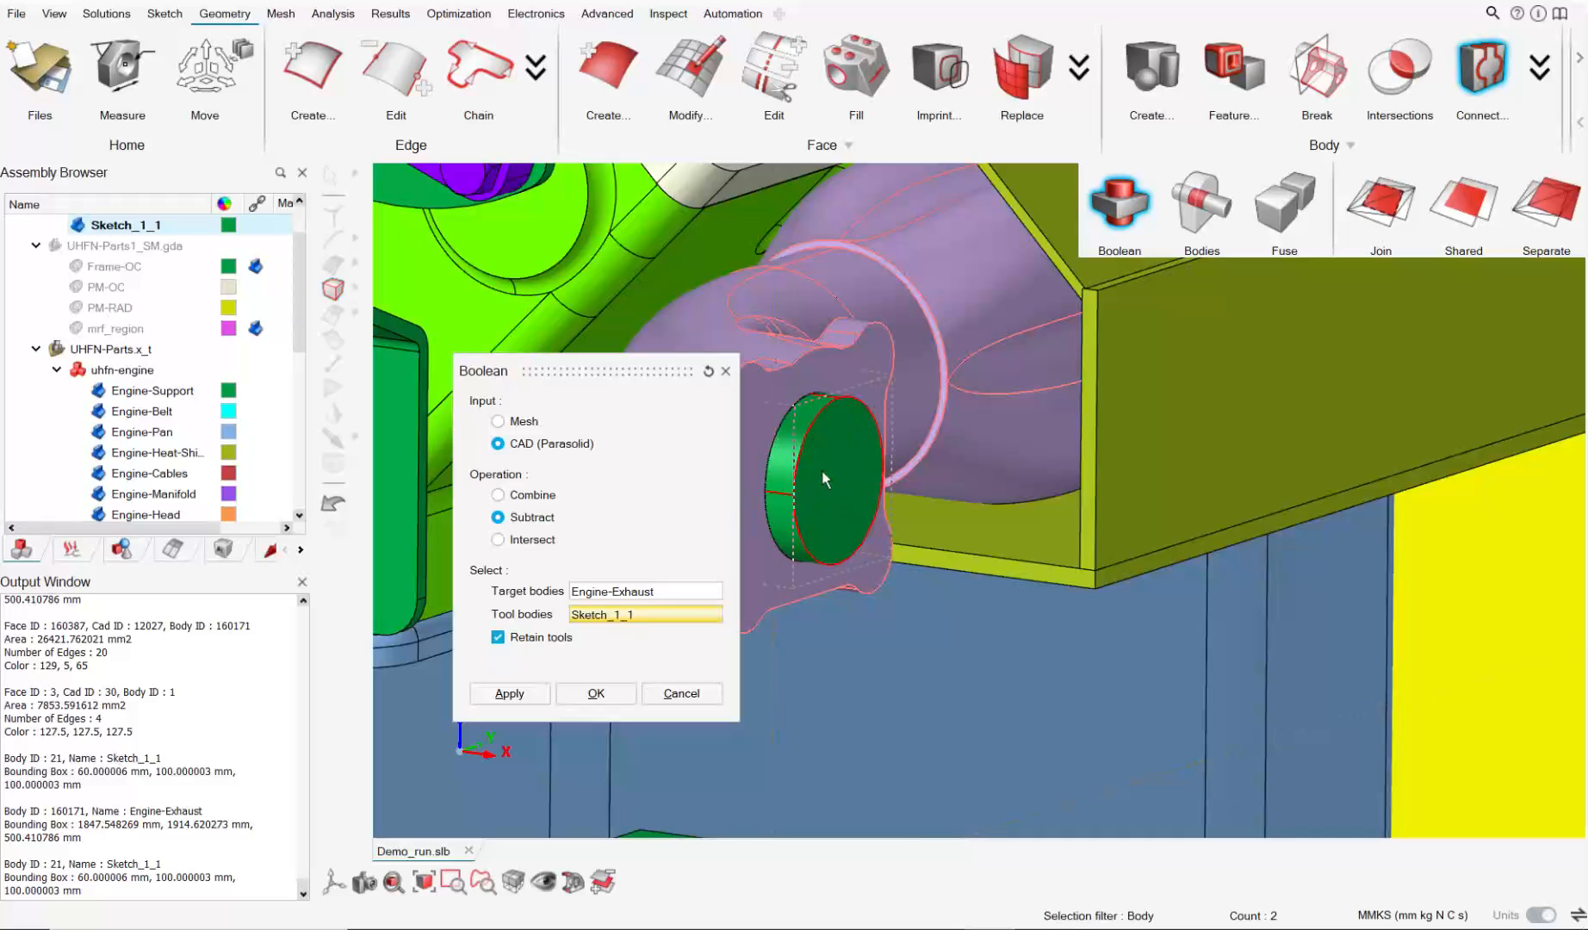
left_click(602, 695)
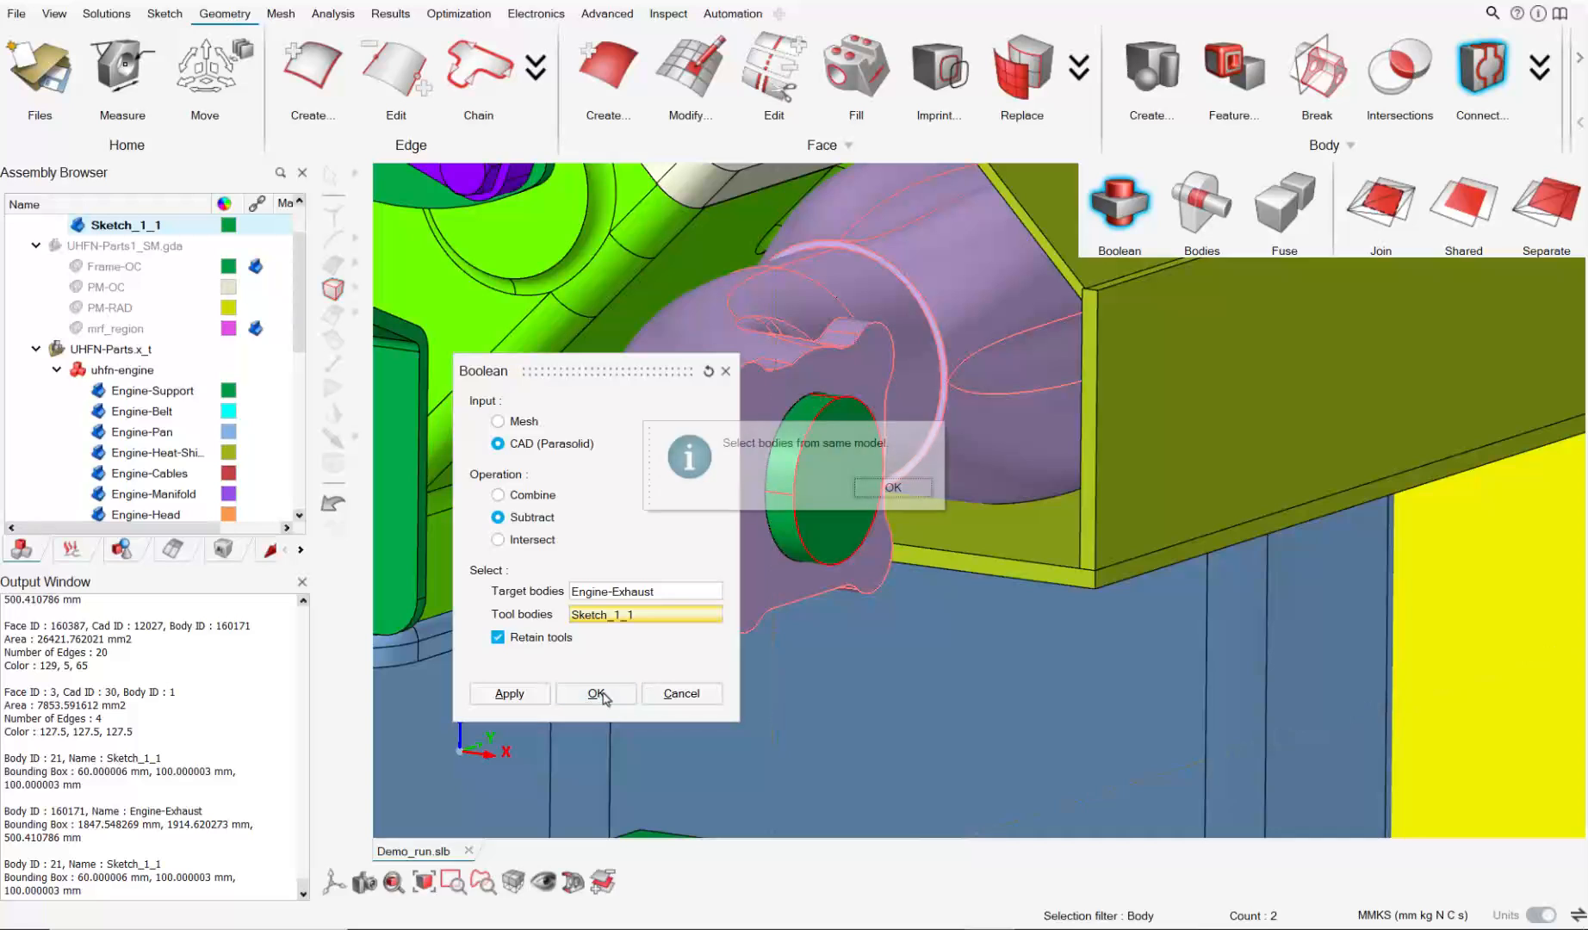
left_click(892, 488)
Move Sketch_1_1 into the UHFN-Parts.x_t model and subtract it from Engine-Exhaust, retaining the tool body.
scroll(127, 379, "up", 1)
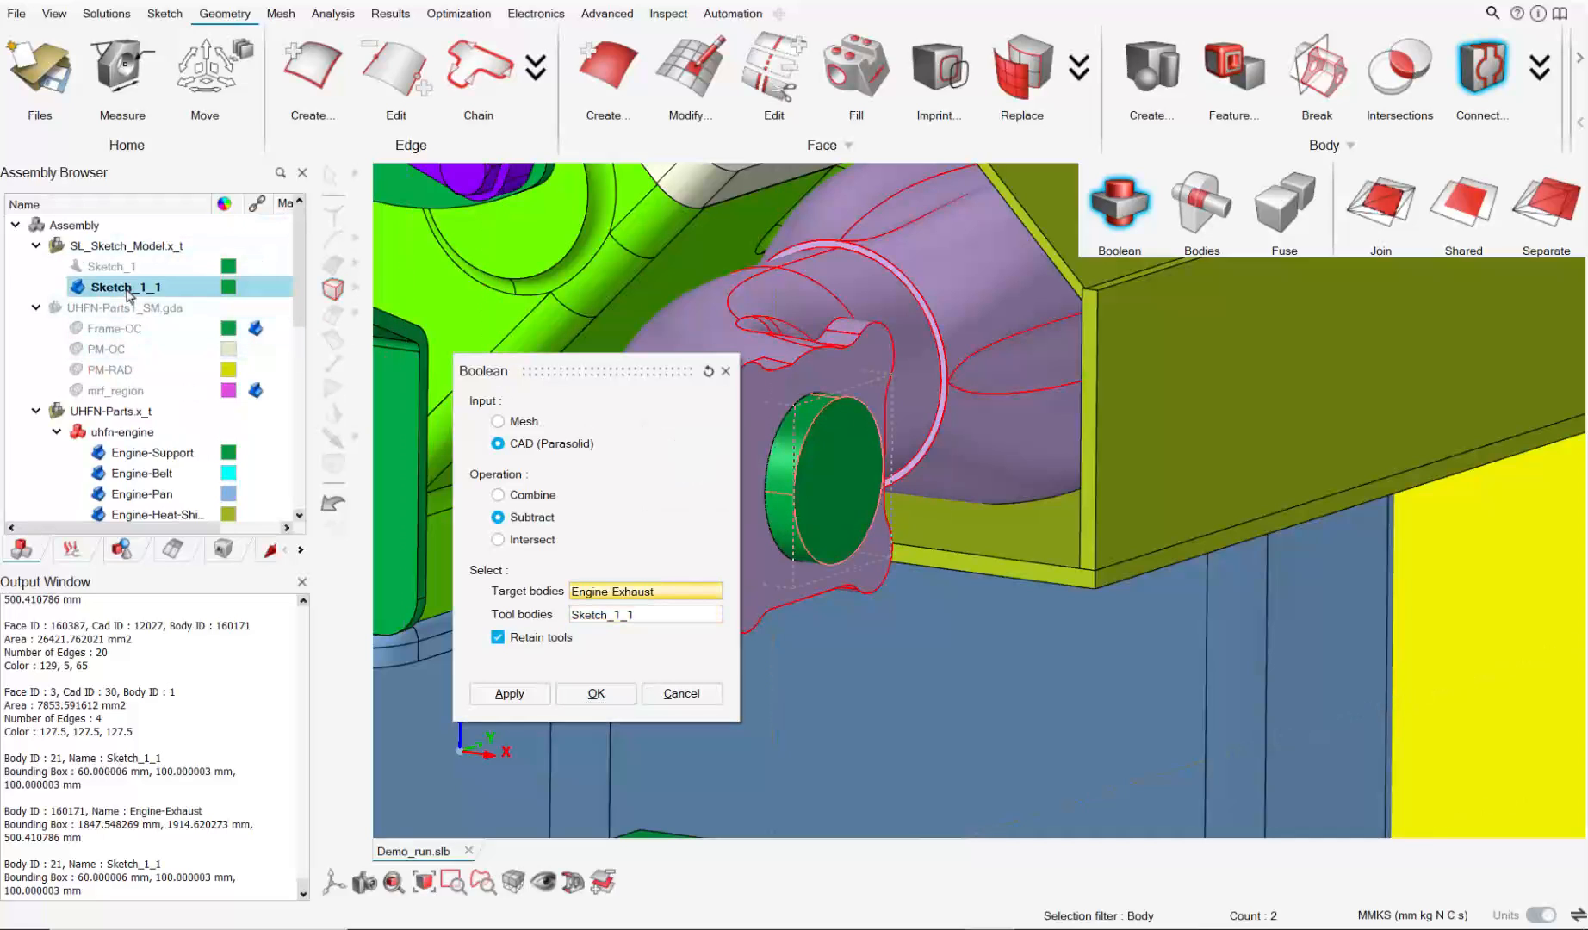
left_click_drag(126, 398, 129, 409)
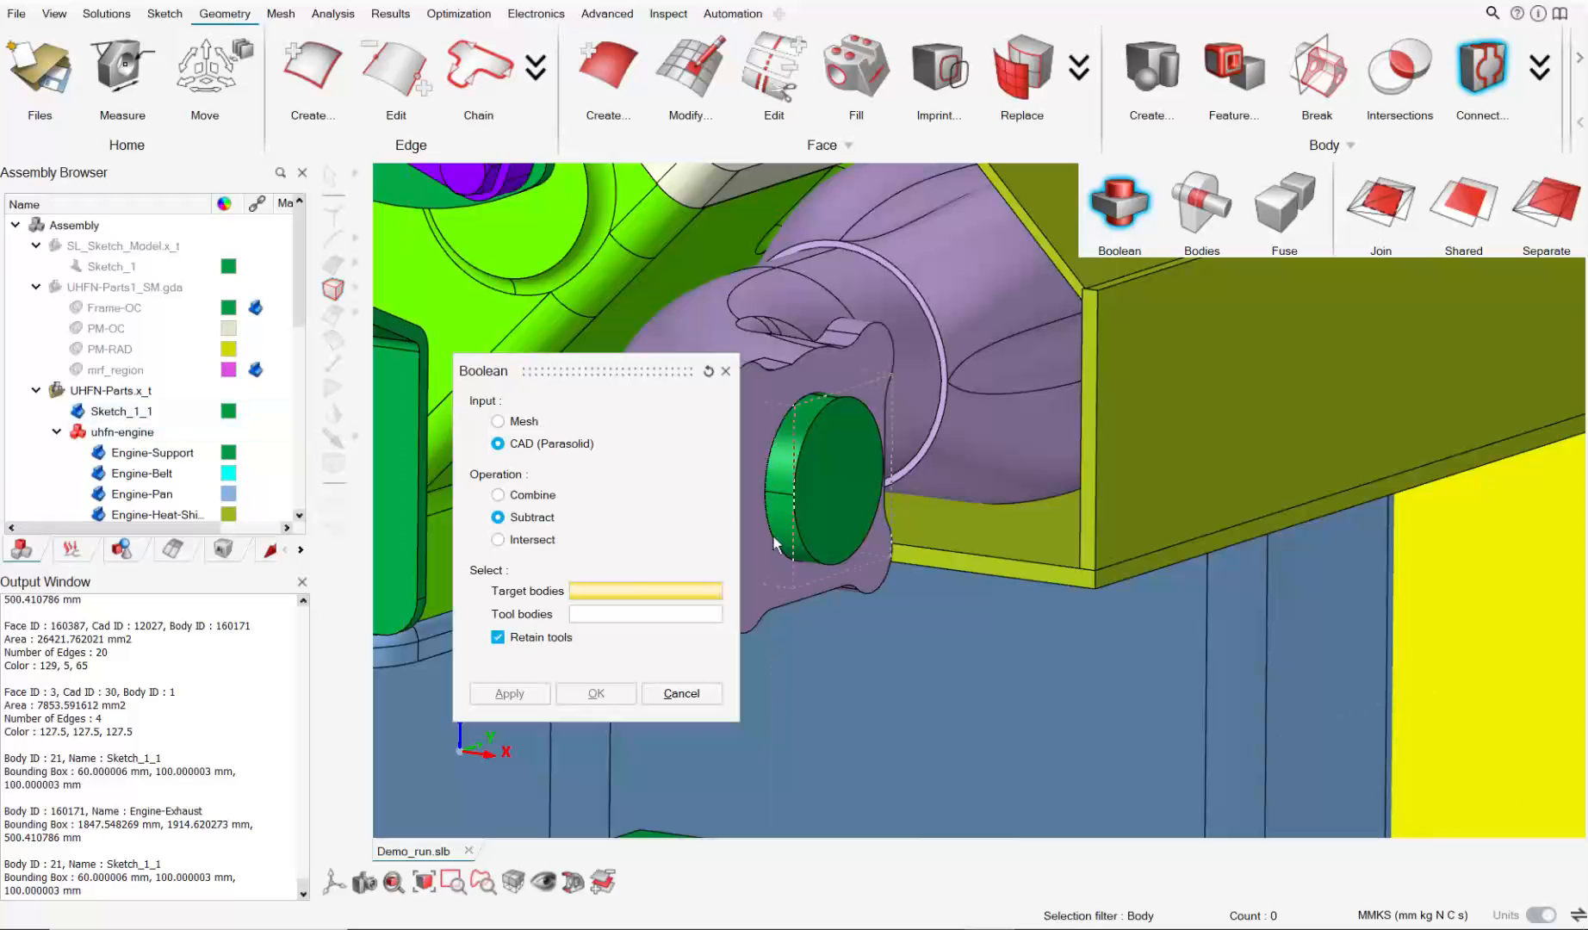
left_click(803, 330)
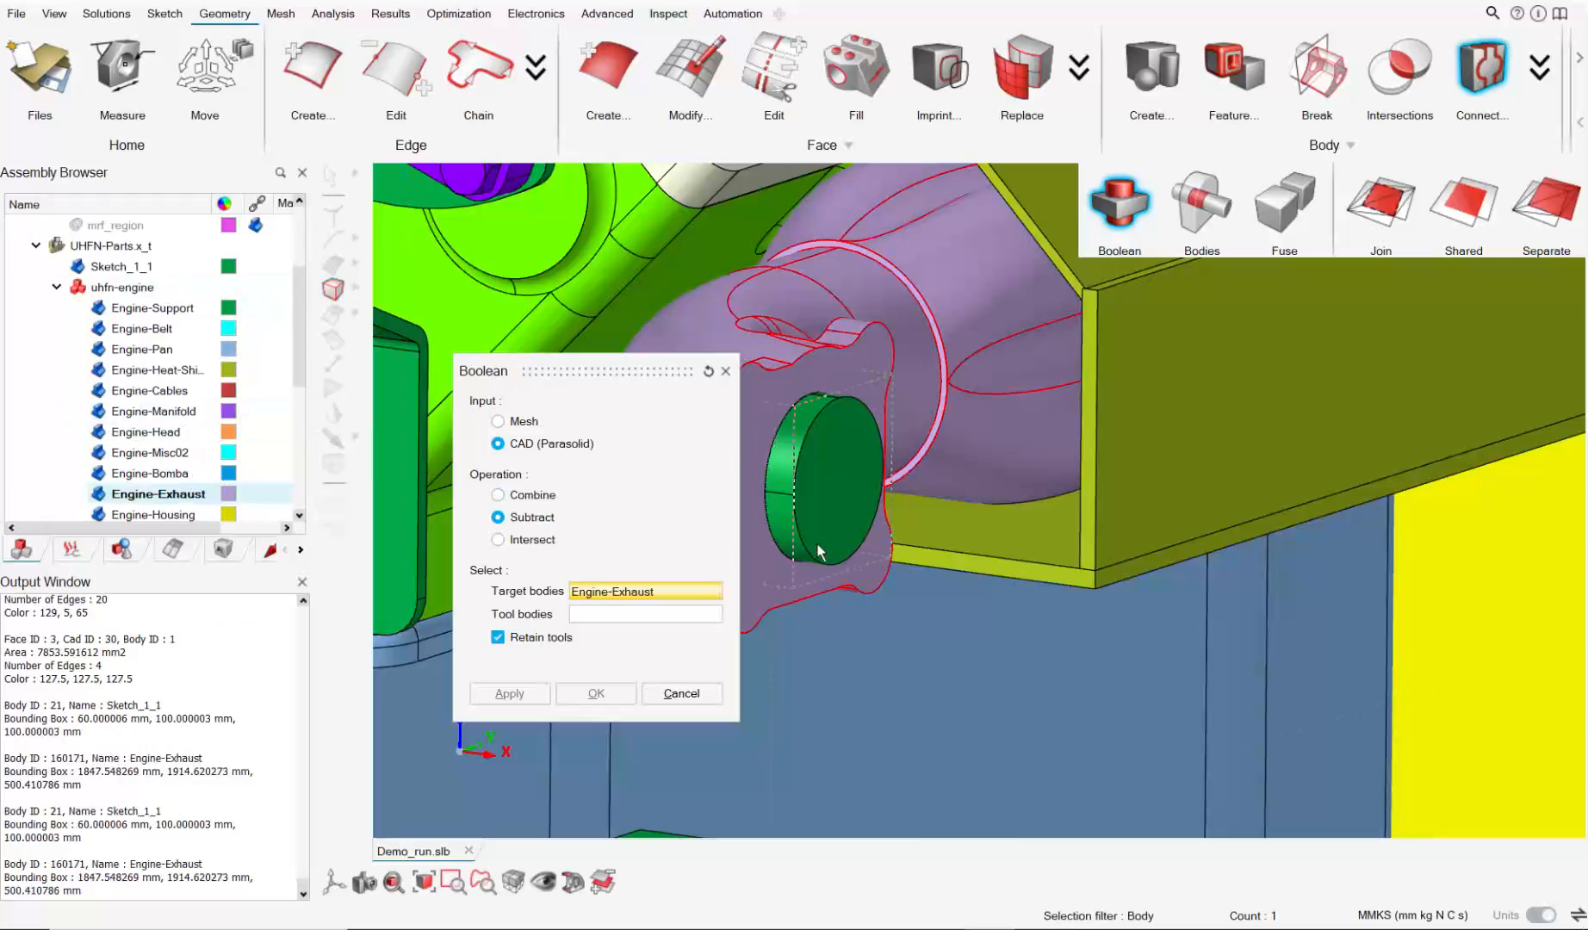
left_click(659, 615)
left_click(126, 266)
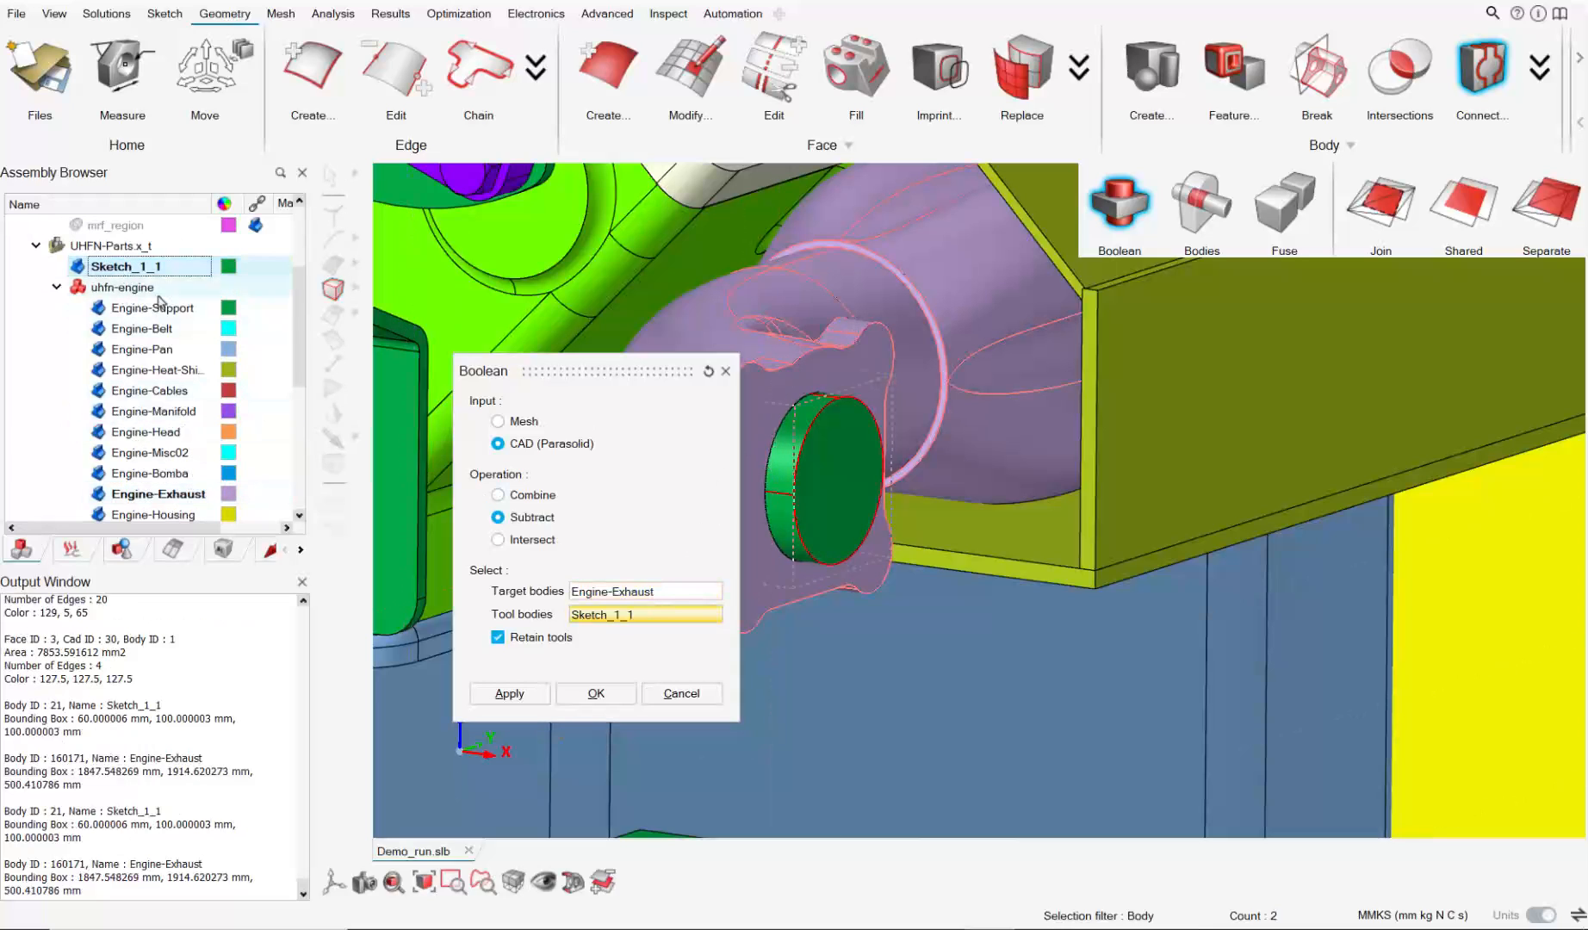
left_click(598, 693)
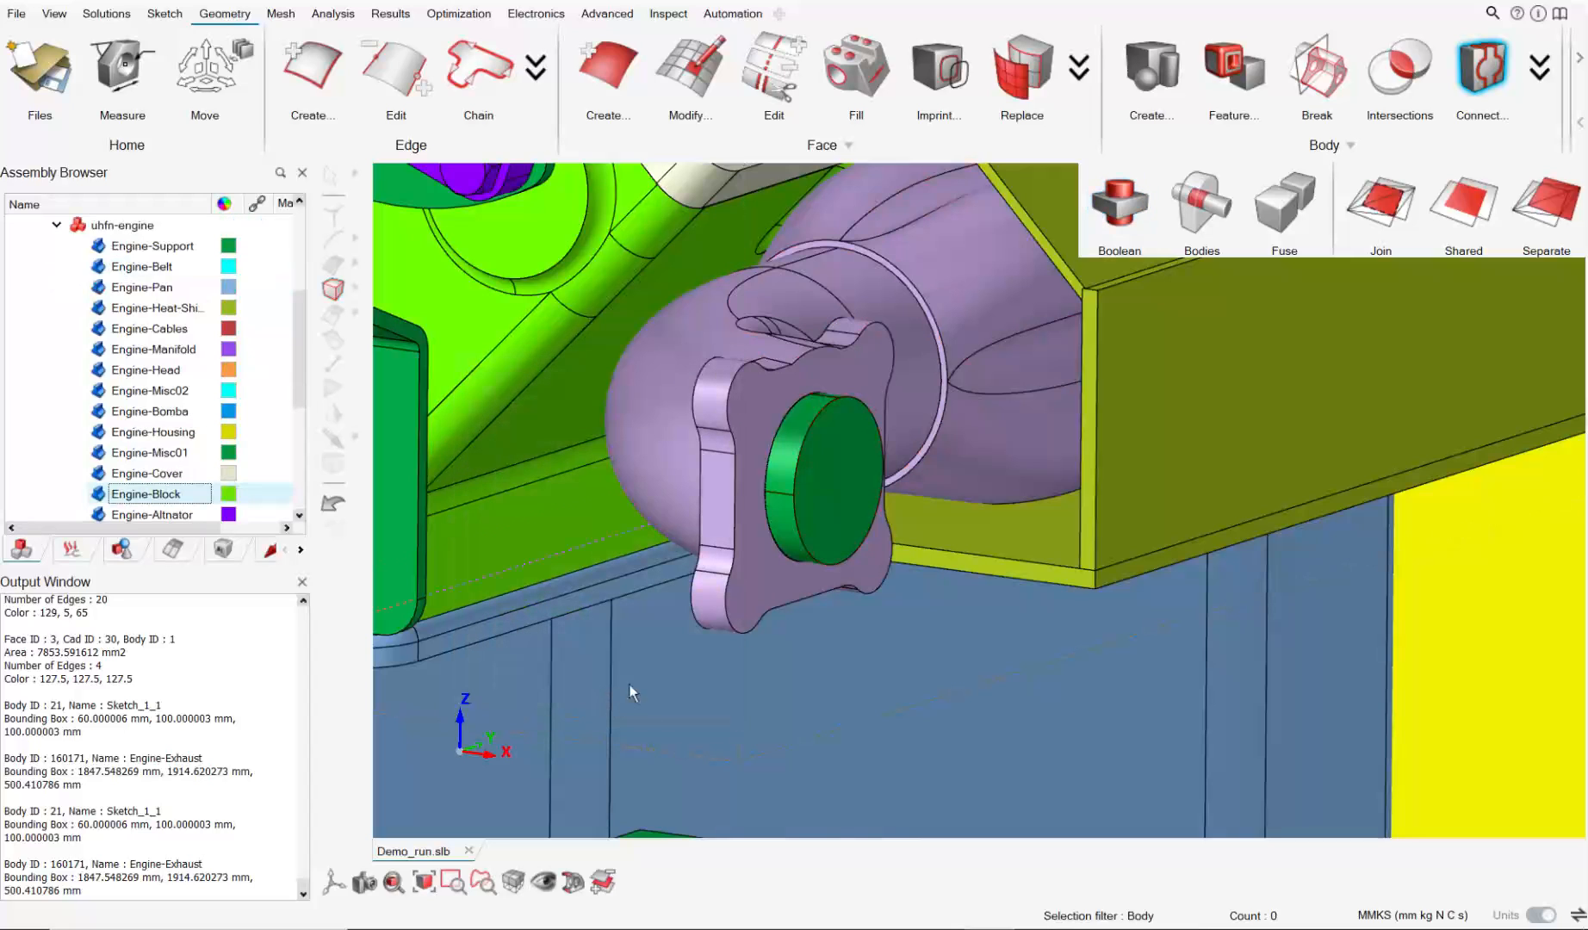
Hide the Sketch_1_1 disc body and inspect the circular cut in the exhaust flange.
left_click(850, 485)
left_click(78, 223)
scroll(844, 483, "up", 2)
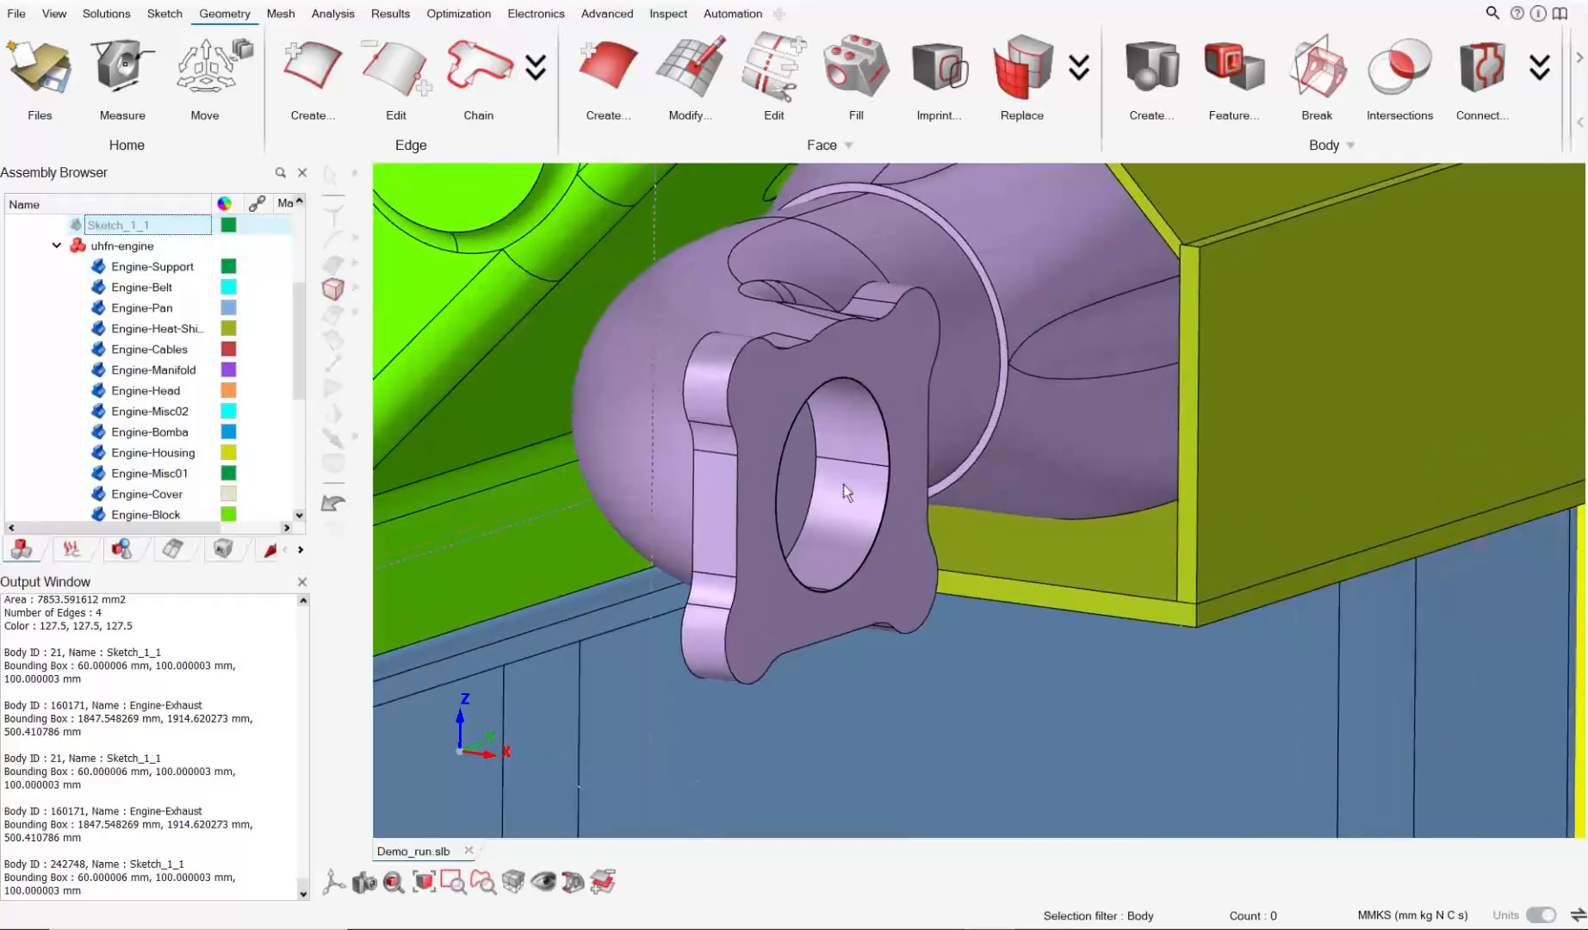
mouse_move(833, 484)
middle_mouse_down()
mouse_move(787, 452)
mouse_move(720, 457)
mouse_move(849, 488)
middle_mouse_up()
Delete Sketch_1 from the assembly's sketches.
scroll(849, 488, "down", 5)
scroll(176, 360, "down", 5)
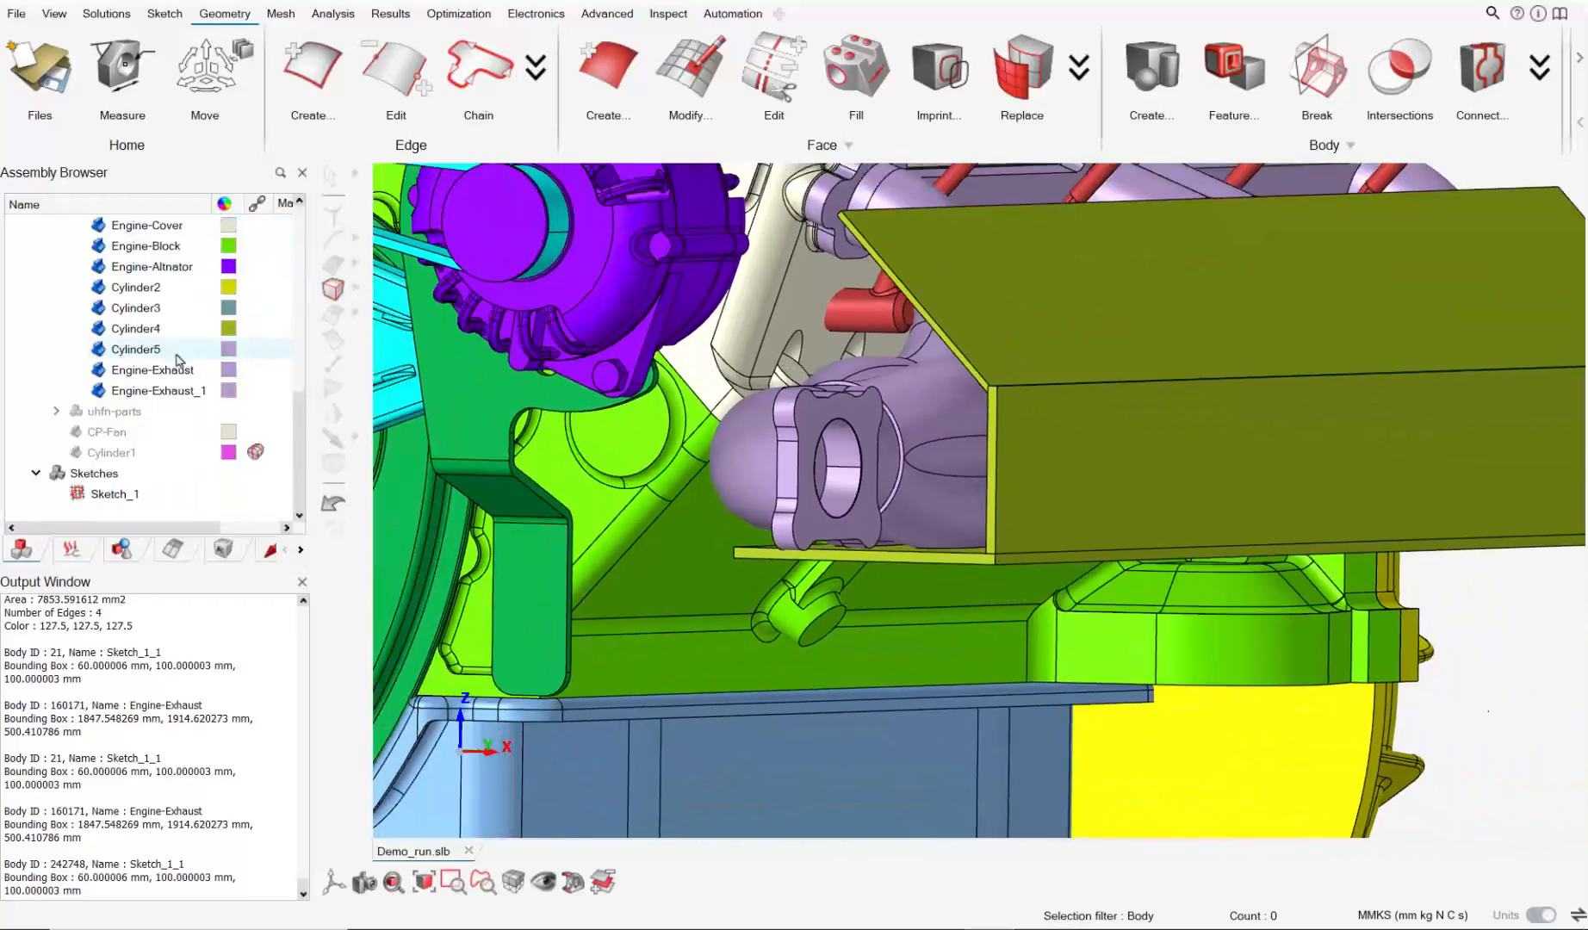
left_click(116, 499)
right_click(116, 501)
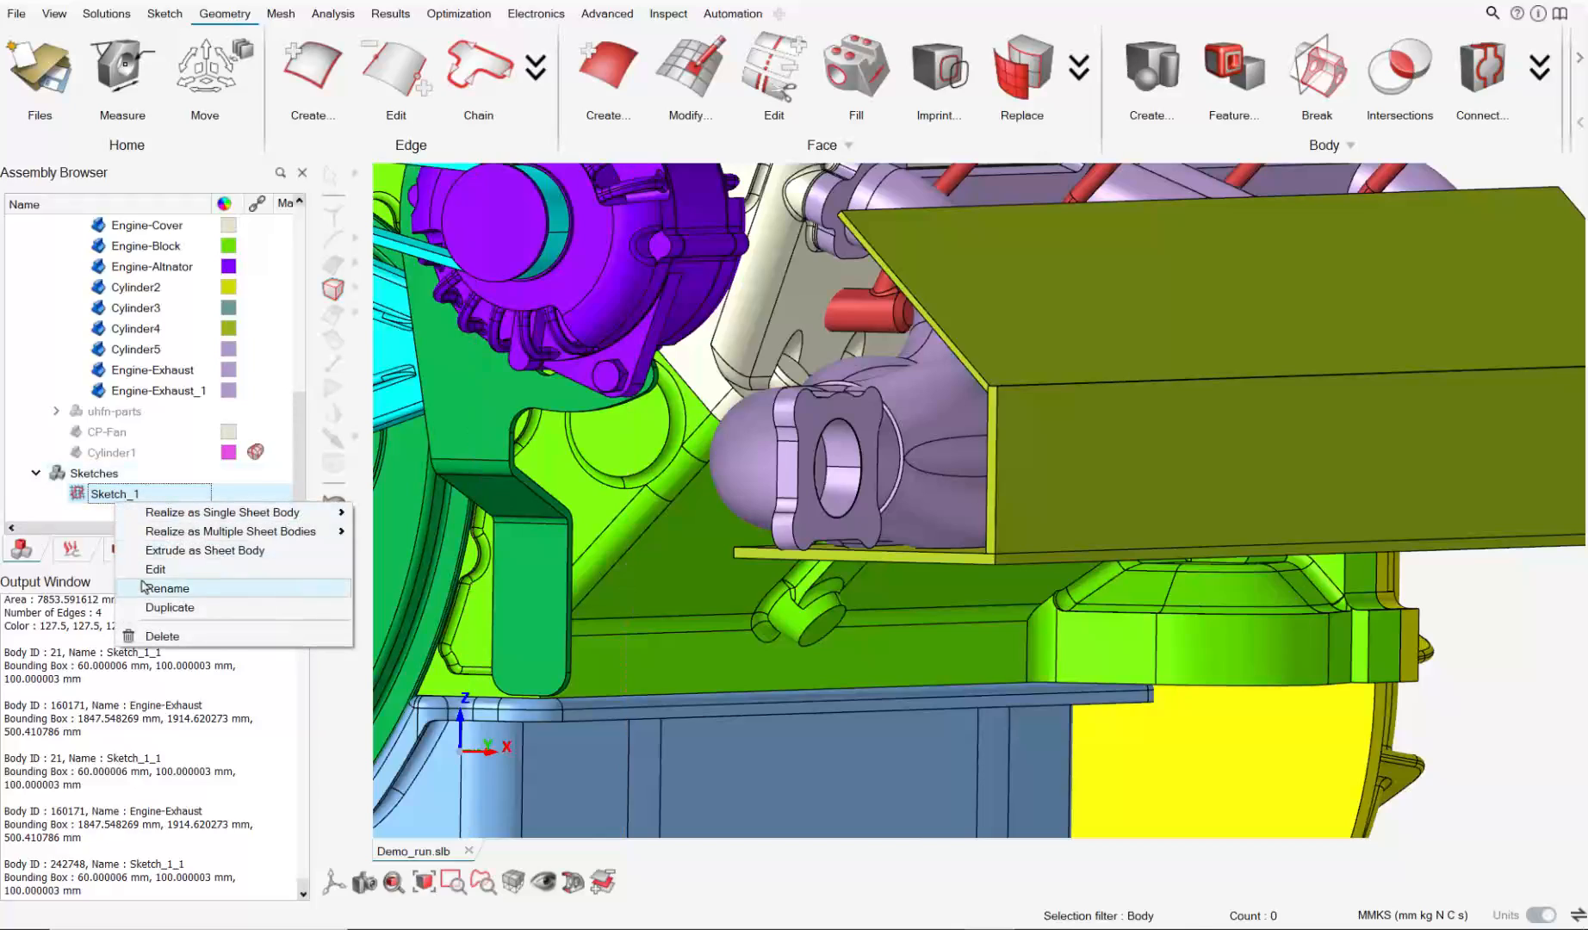
left_click(162, 635)
Create a new sketch on the uncut planar face of the exhaust flange on the engine's opposite side.
scroll(827, 491, "down", 4)
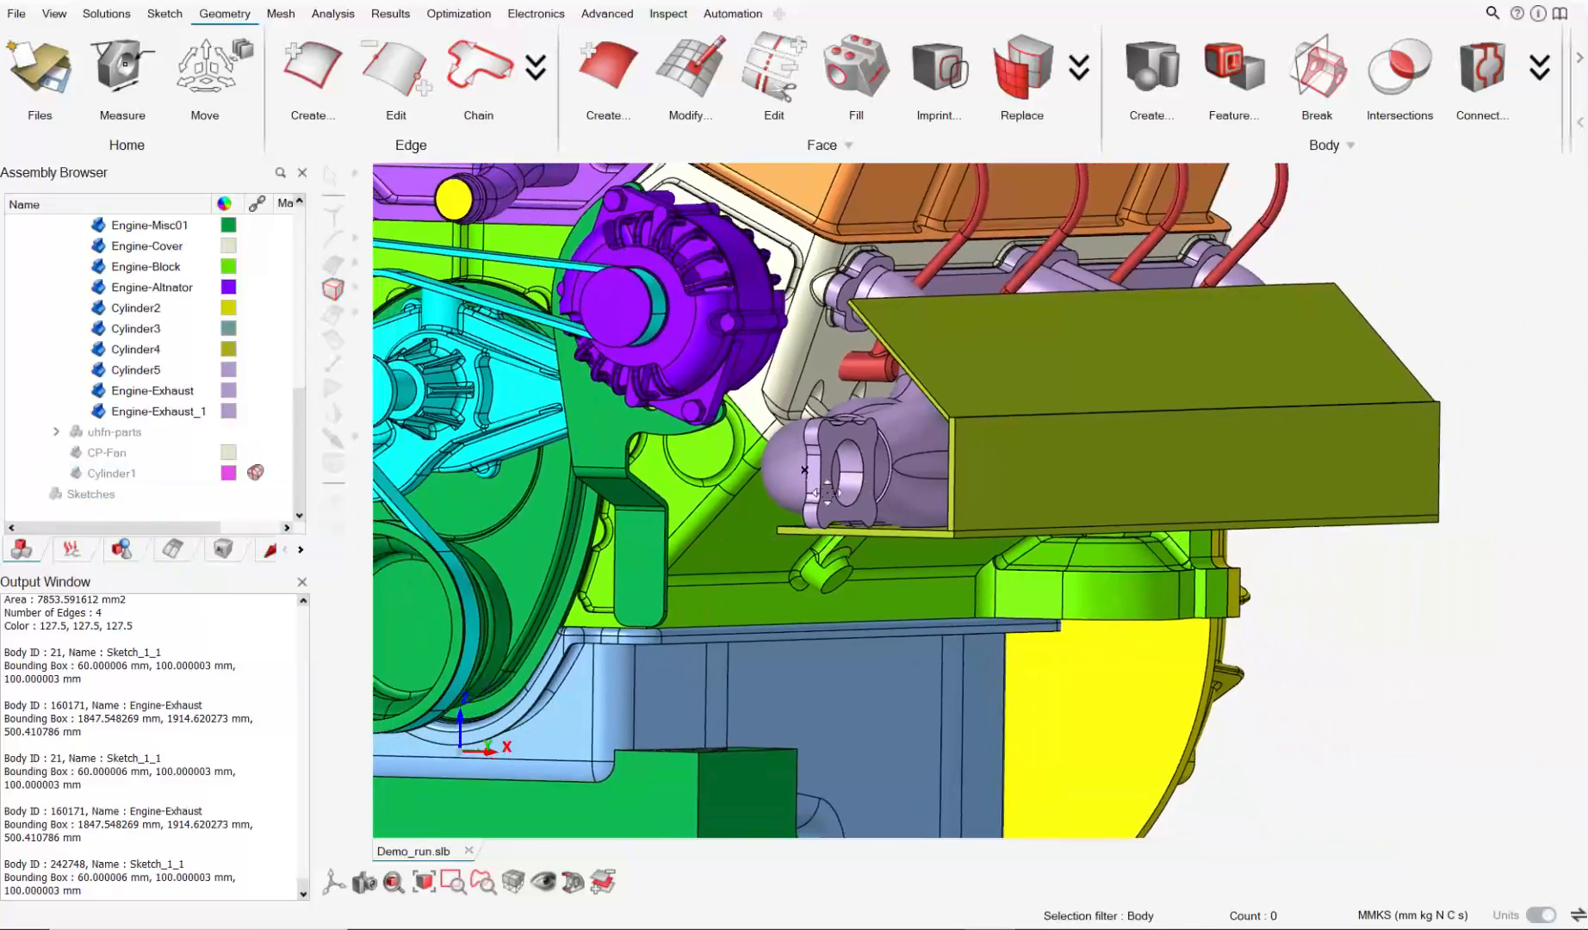
middle_click_drag(826, 492, 986, 451)
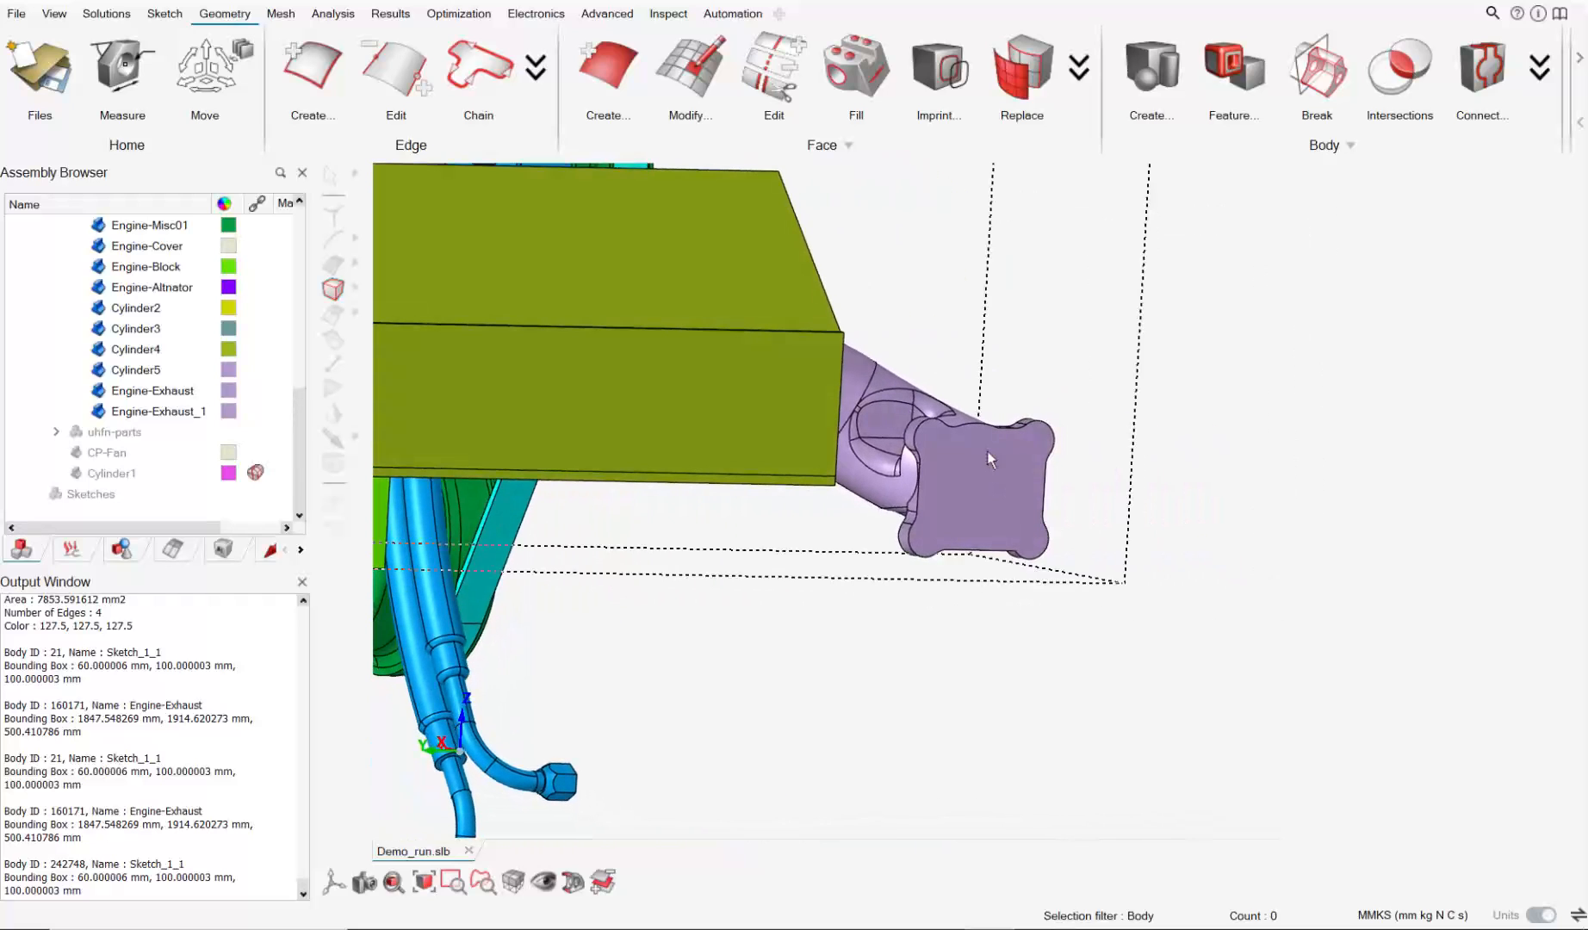
scroll(986, 451, "up", 3)
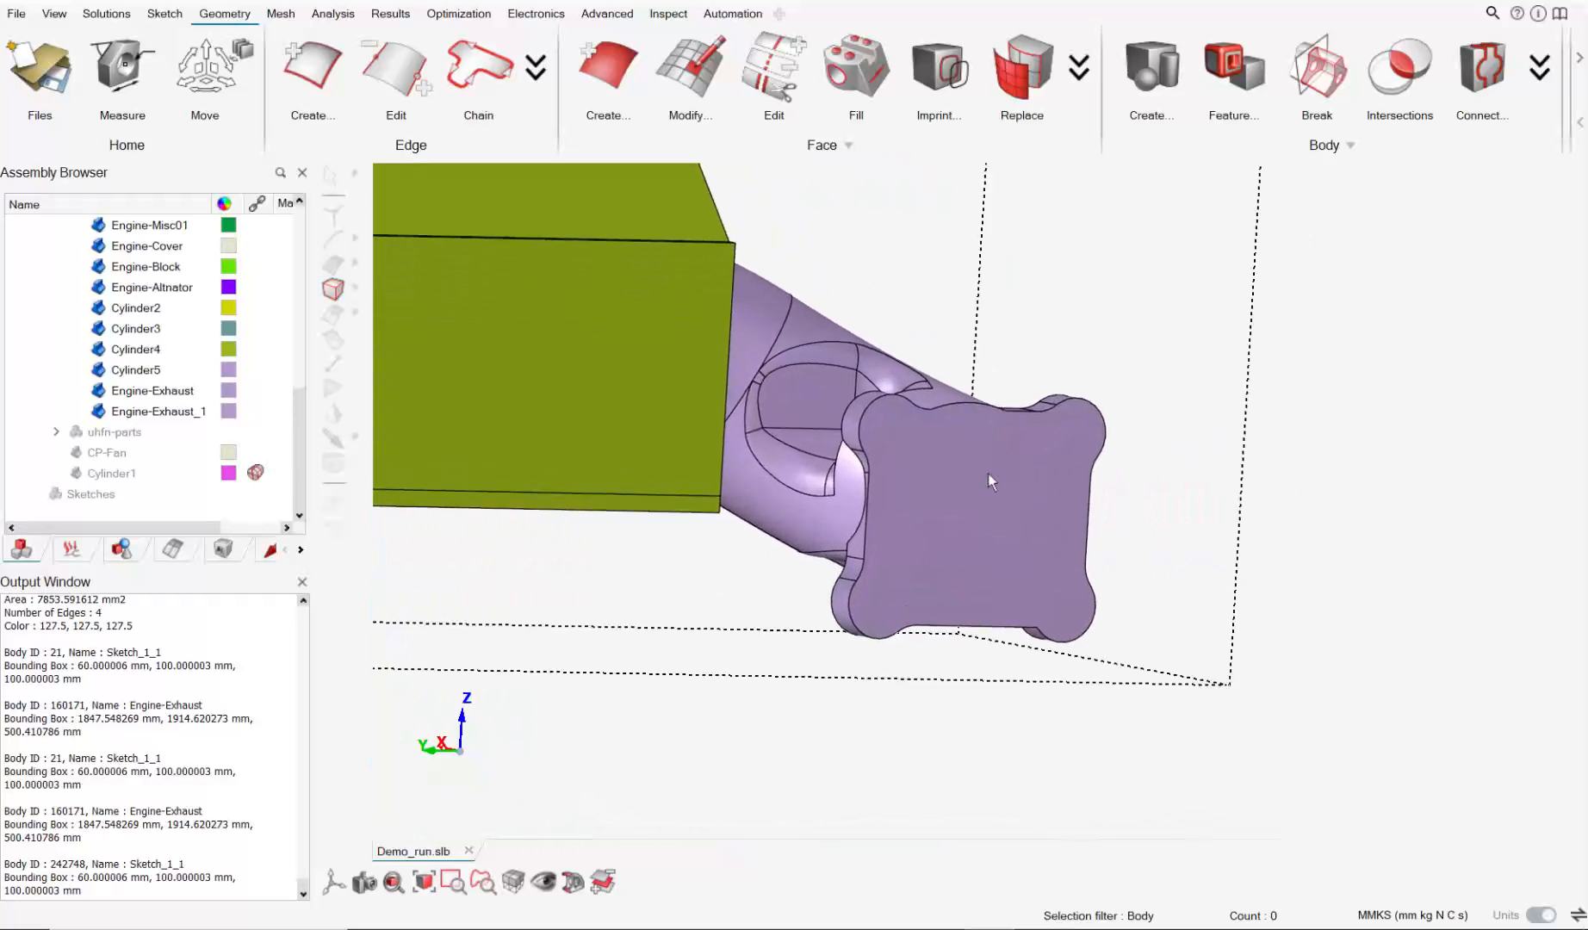
left_click(164, 14)
left_click(407, 68)
left_click(878, 460)
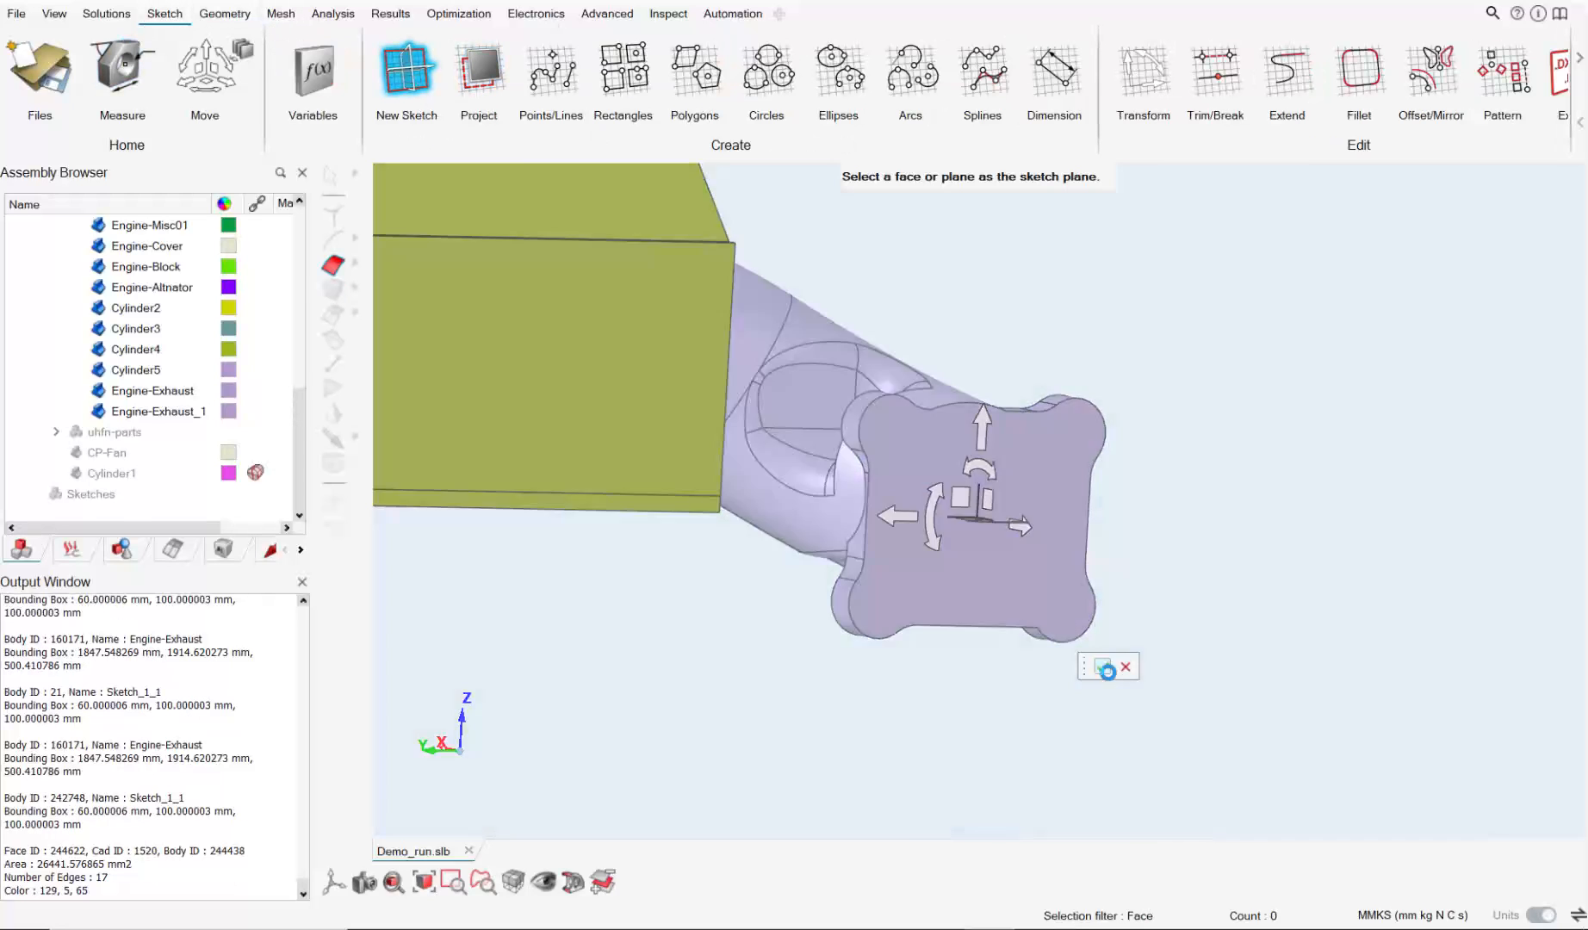
left_click(1104, 668)
Draw a 100 mm diameter circle centred on the sketch origin and leave the sketch.
left_click(767, 73)
left_click(968, 498)
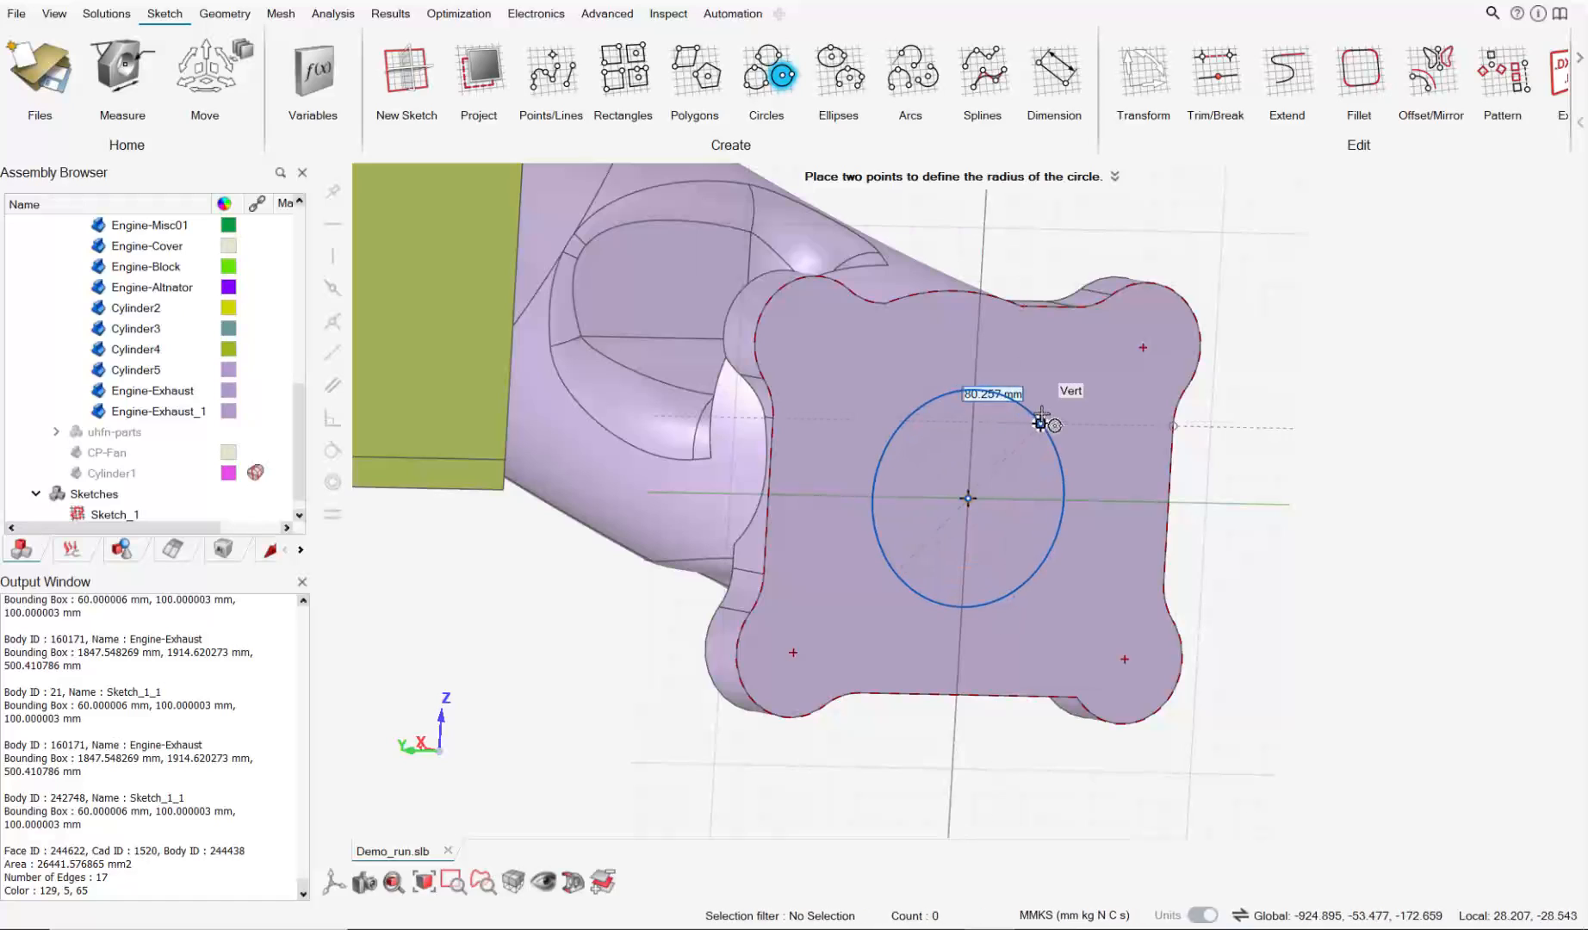
type("100")
key("Return")
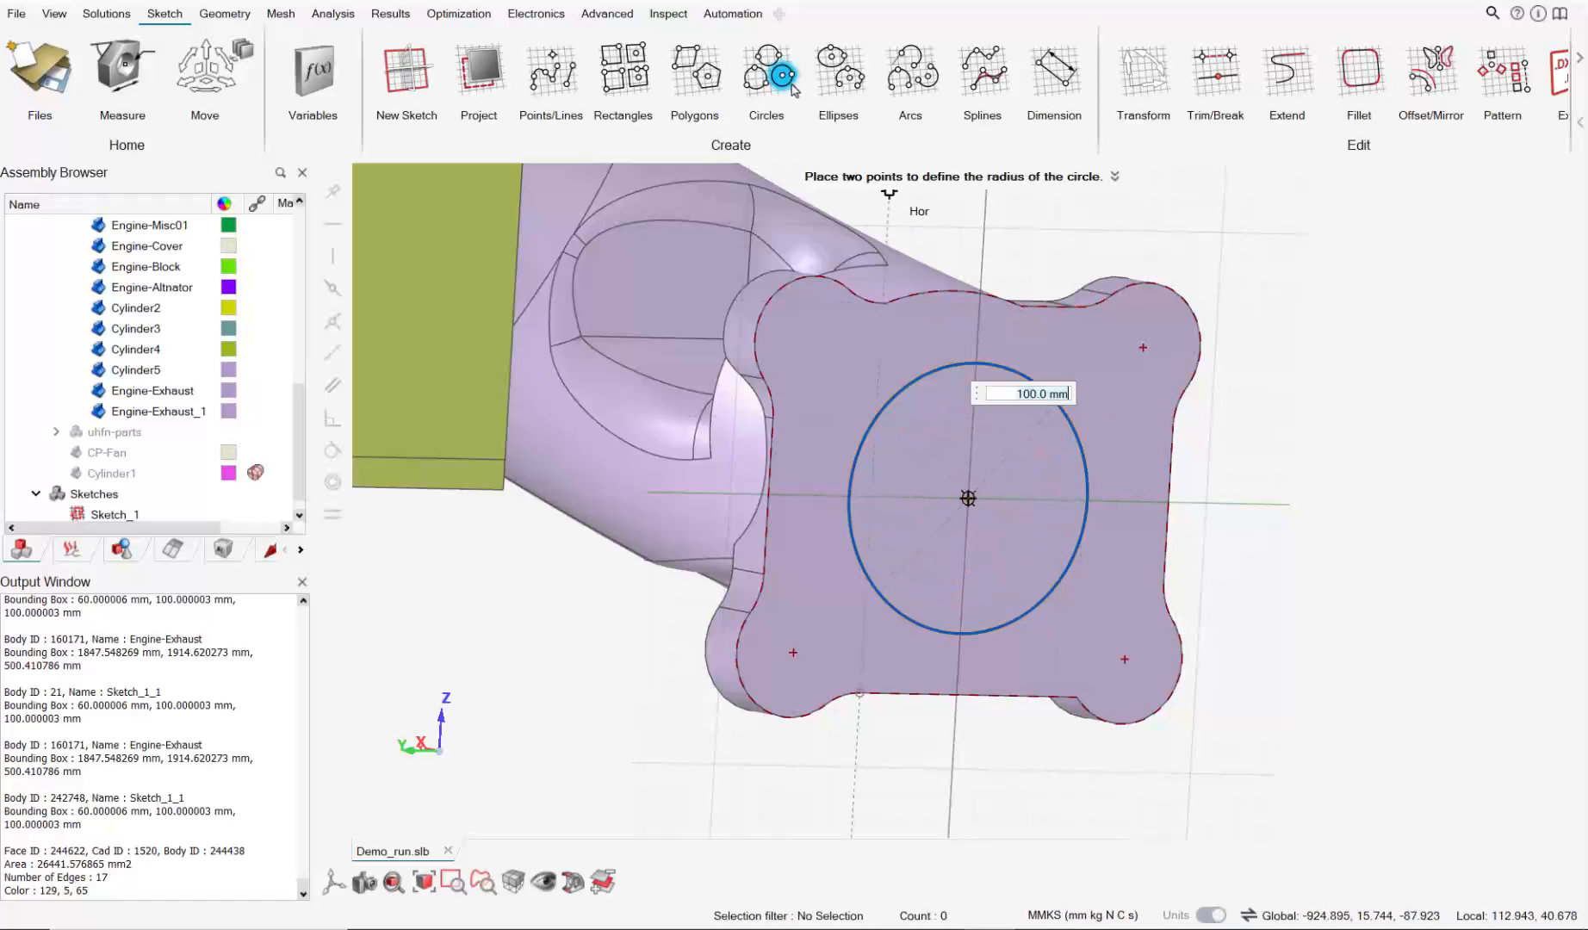
key("Escape")
key("Escape")
Realize the opposite flange's circle sketch as a single sheet body.
scroll(134, 493, "down", 1)
right_click(129, 487)
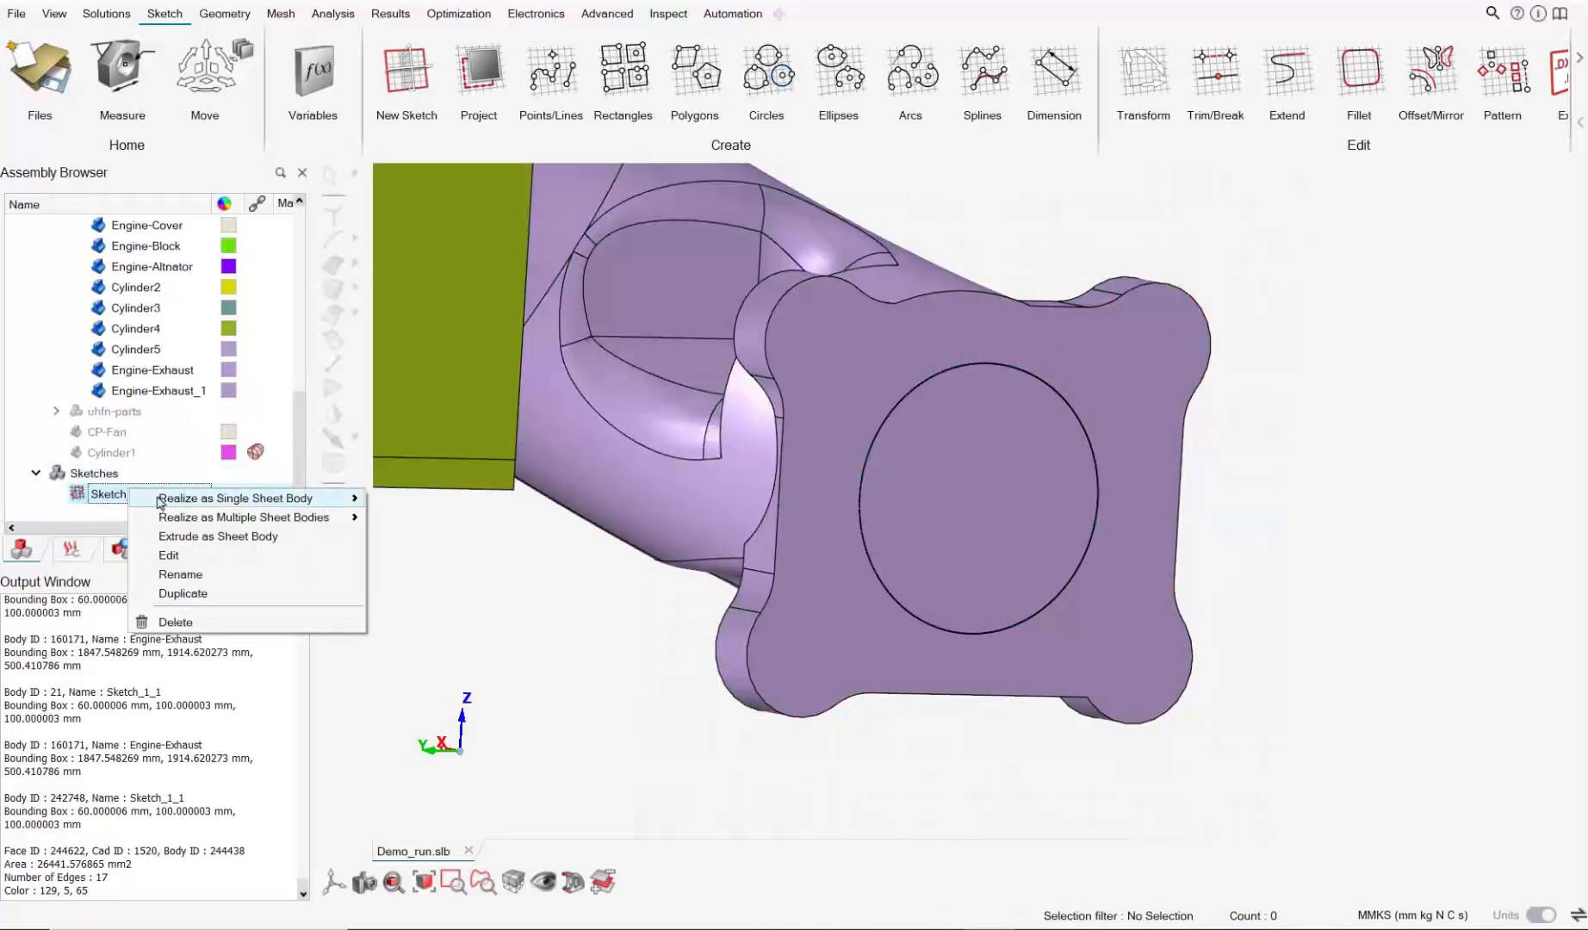
mouse_move(167, 503)
left_click(396, 499)
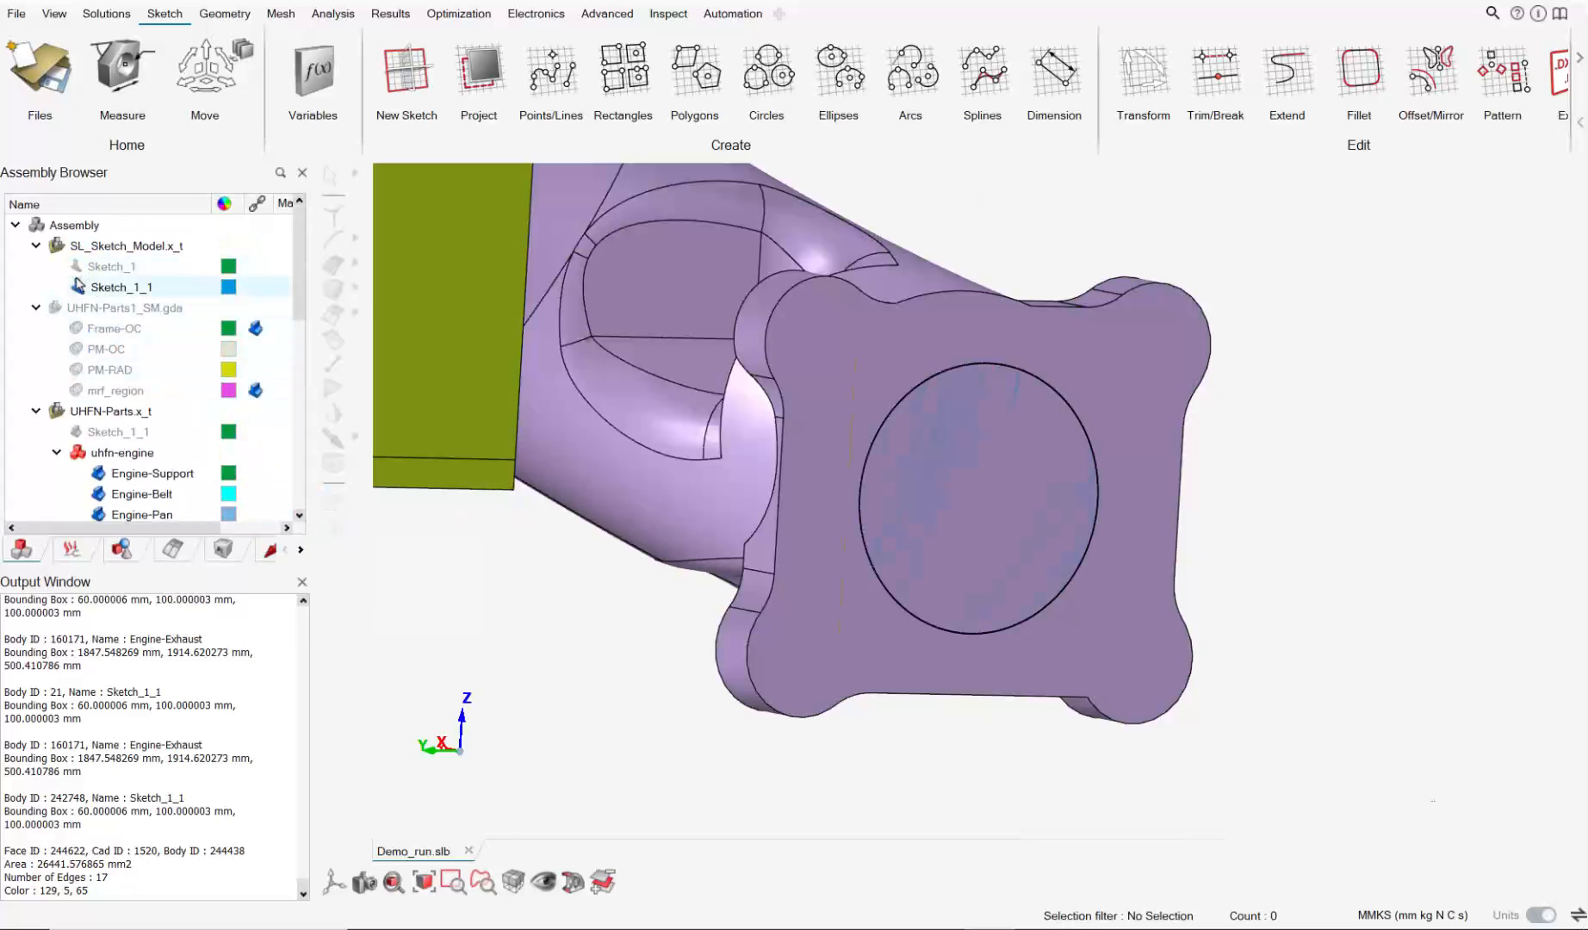
Show the Sketch_1 sheet body and hide the UHFN-Parts.x_t model.
left_click(82, 267)
left_click(54, 414)
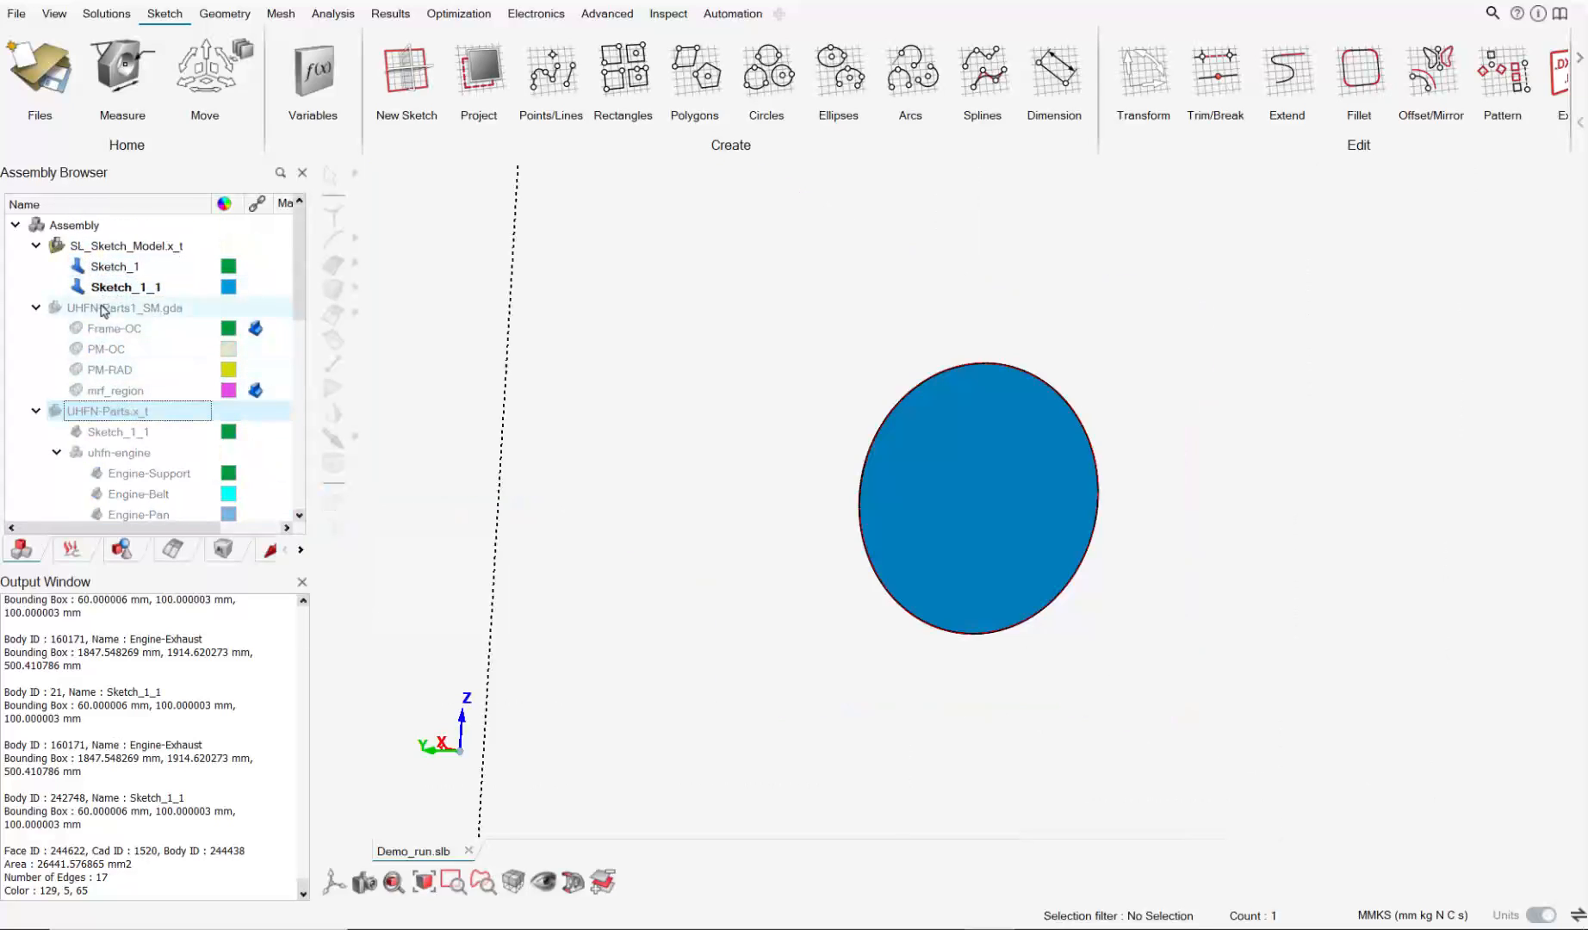
Hide the Sketch_1 sheet body and extrude the Sketch_1_1 circular face into a 60 mm long solid cylinder.
left_click(78, 266)
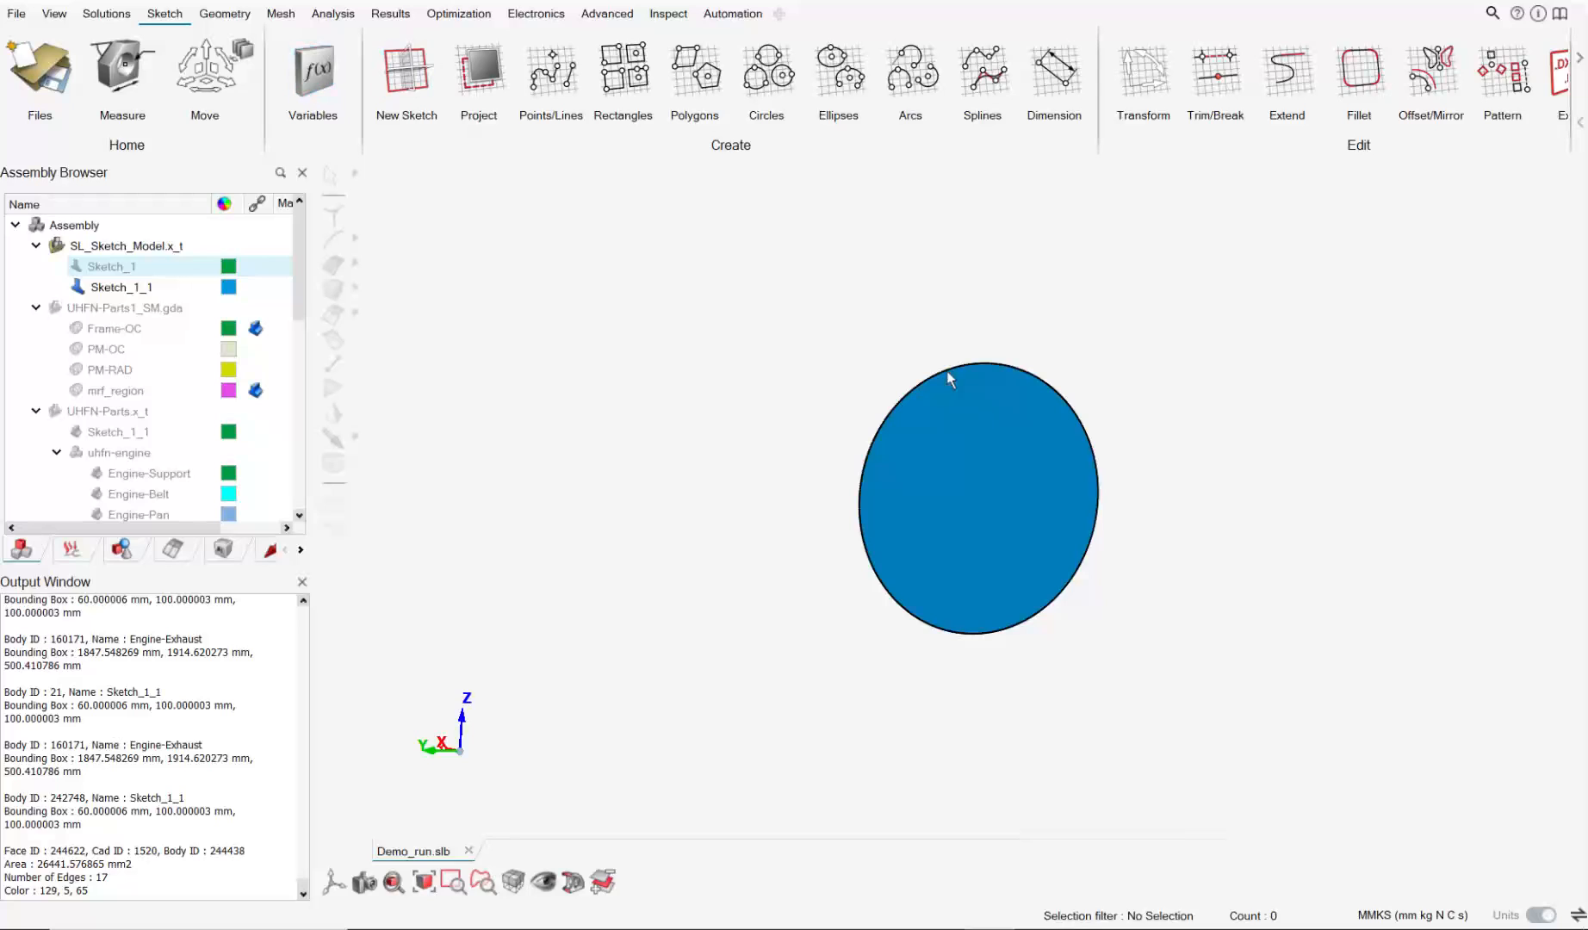
left_click(236, 14)
mouse_move(1138, 90)
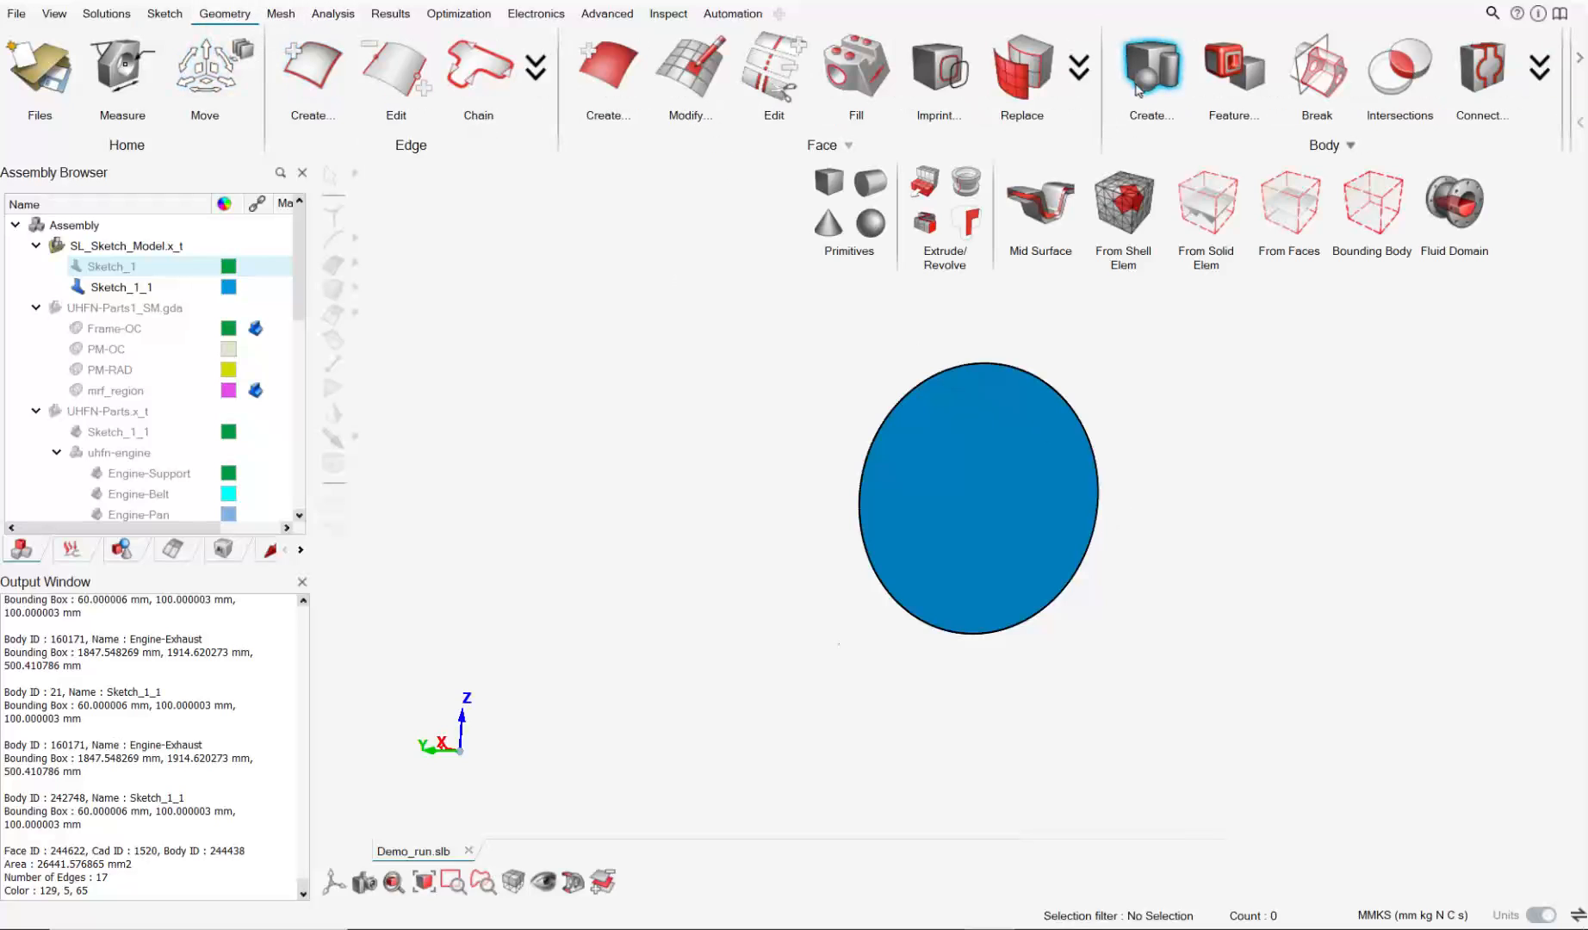
left_click(925, 181)
middle_click_drag(1136, 447, 1021, 466)
left_click(1021, 467)
left_click(741, 693)
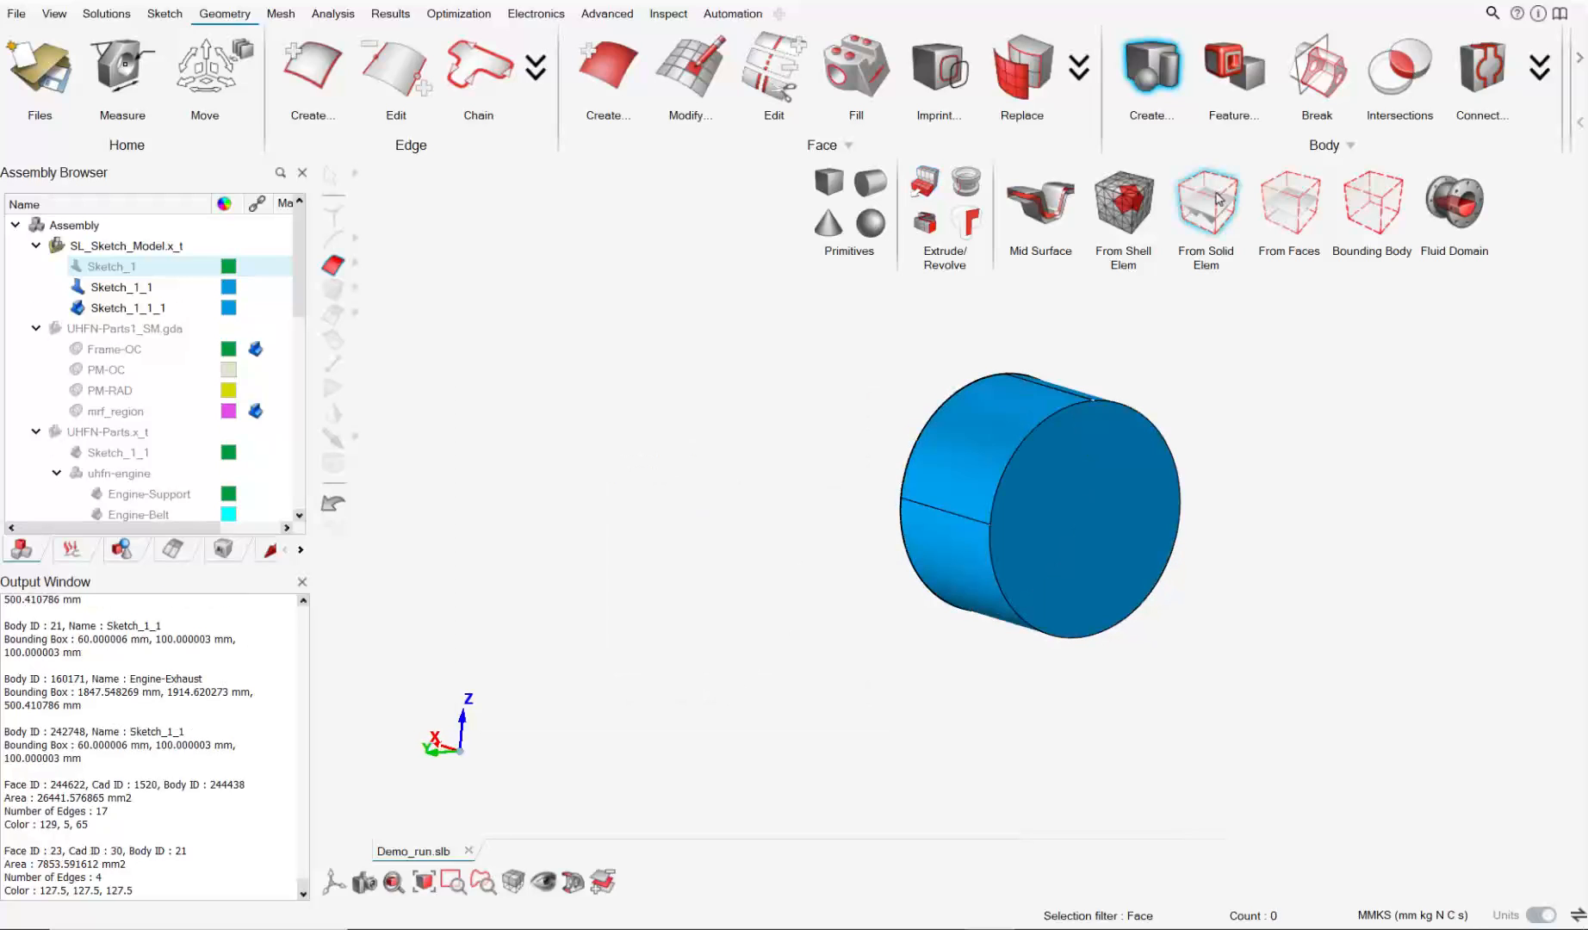
Show the UHFN-Parts.x_t model's uhfn-engine bodies again around the extruded cylinder.
left_click(57, 433)
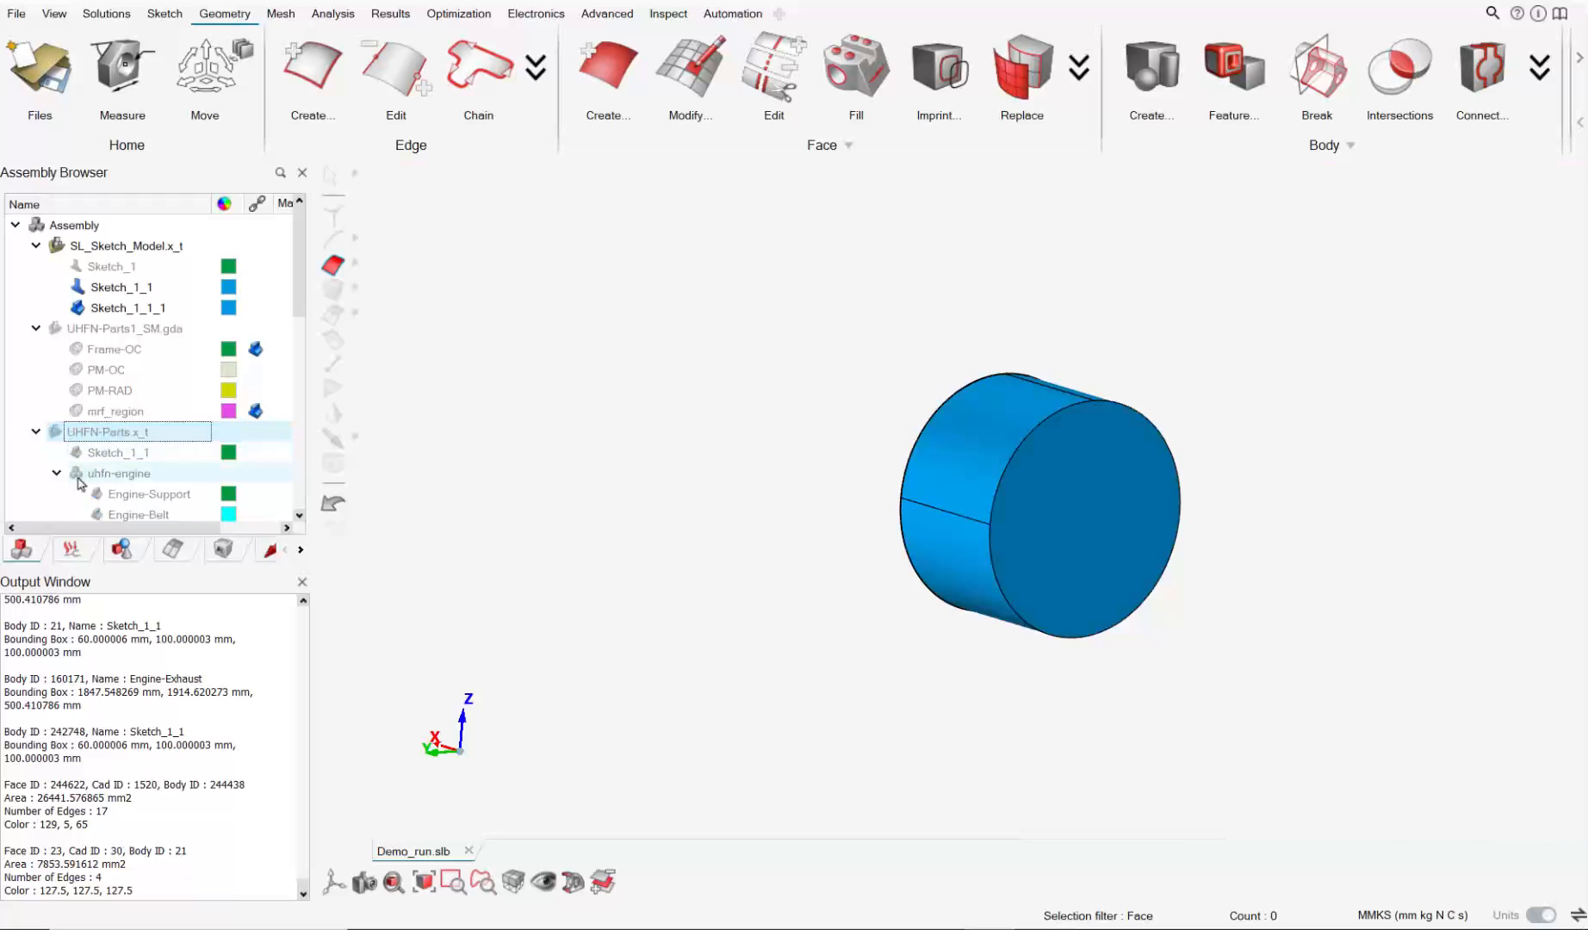
left_click(78, 477)
scroll(952, 435, "up", 3)
Move the Sketch_1_1_1 cylinder body 40 mm along its X axis into the exhaust flange.
left_click(333, 289)
left_click(1095, 542)
scroll(1095, 542, "down", 1)
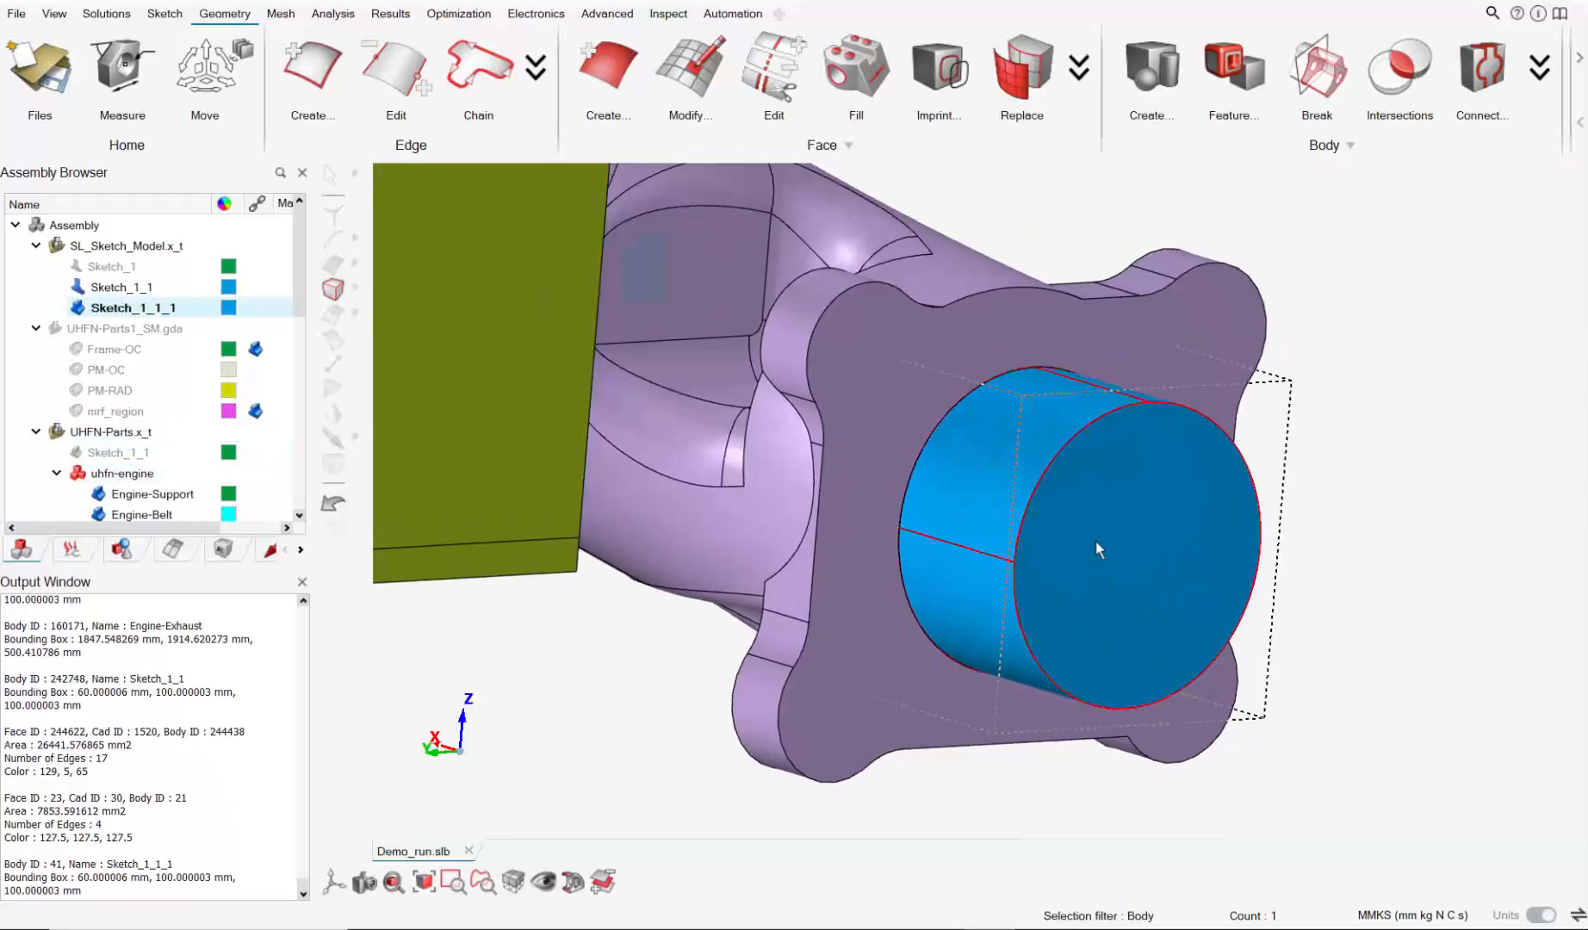
left_click(220, 87)
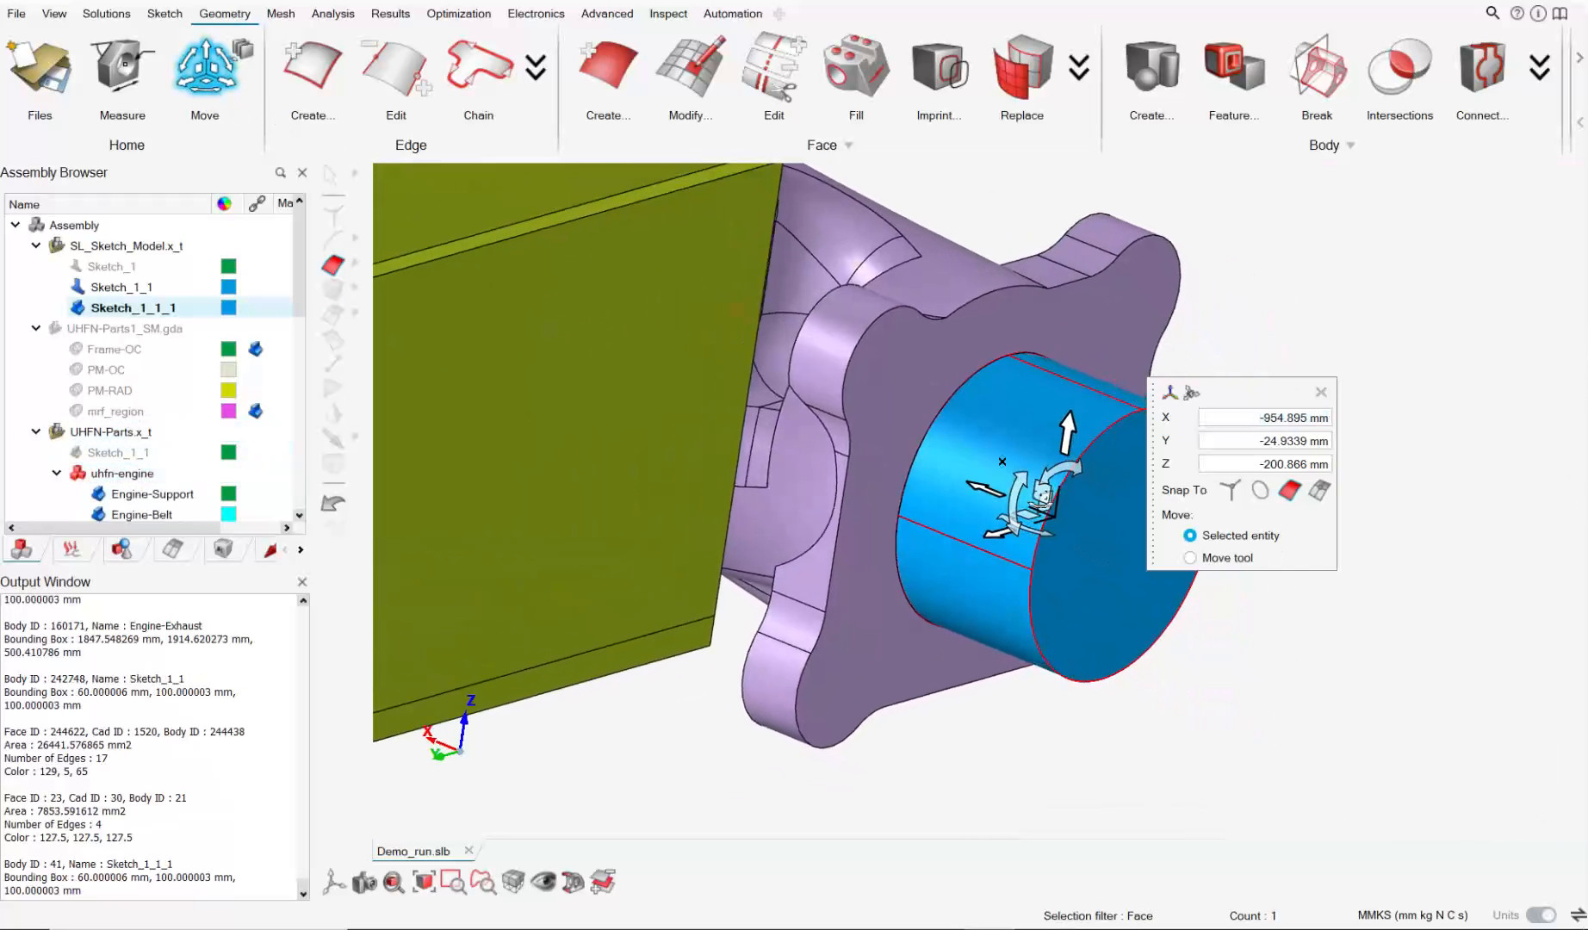
left_click(979, 491)
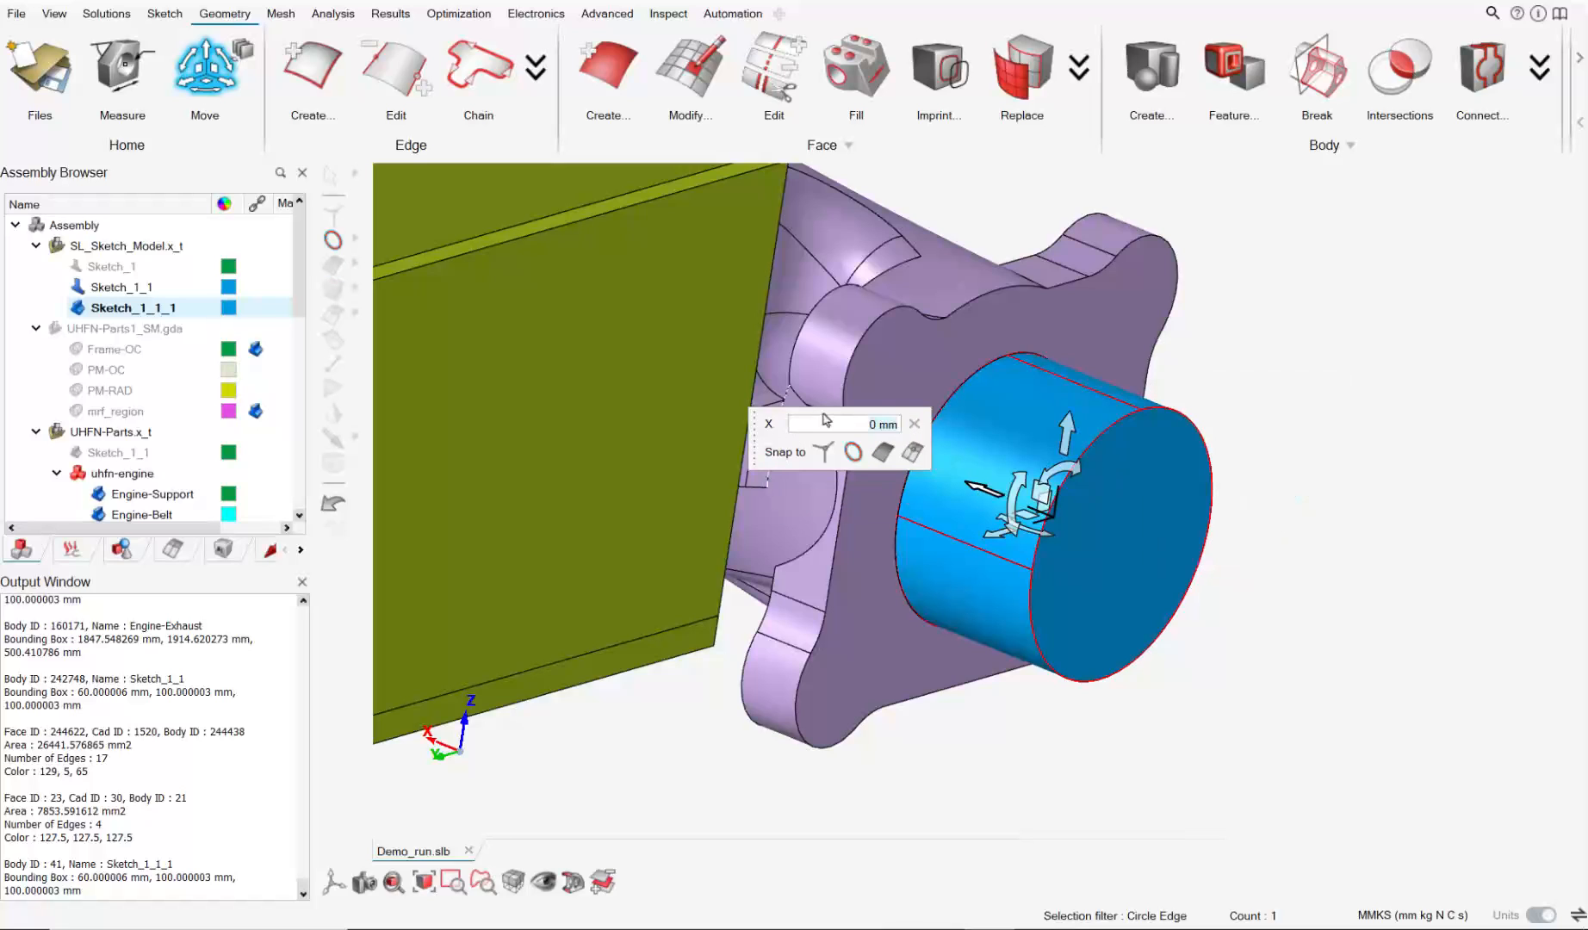
type("40")
key("Return")
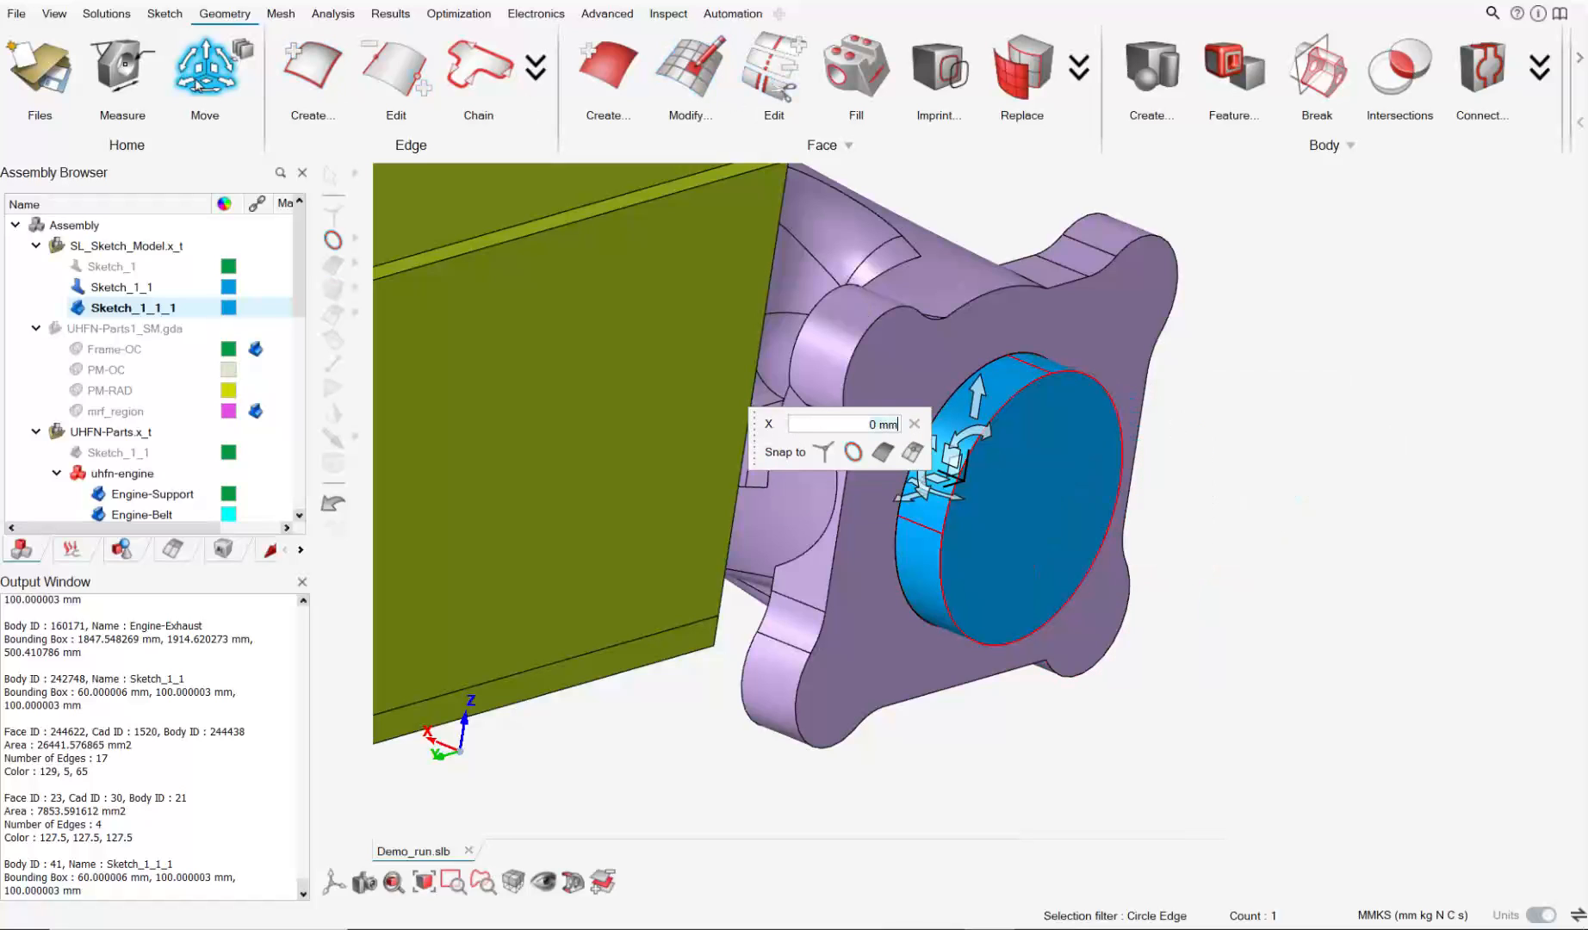
key("Escape")
Try to subtract the Sketch_1_1_1 cylinder from Engine-Exhaust_1 using a CAD (Parasolid) Boolean with the tool body retained.
left_click(1488, 104)
left_click(1119, 207)
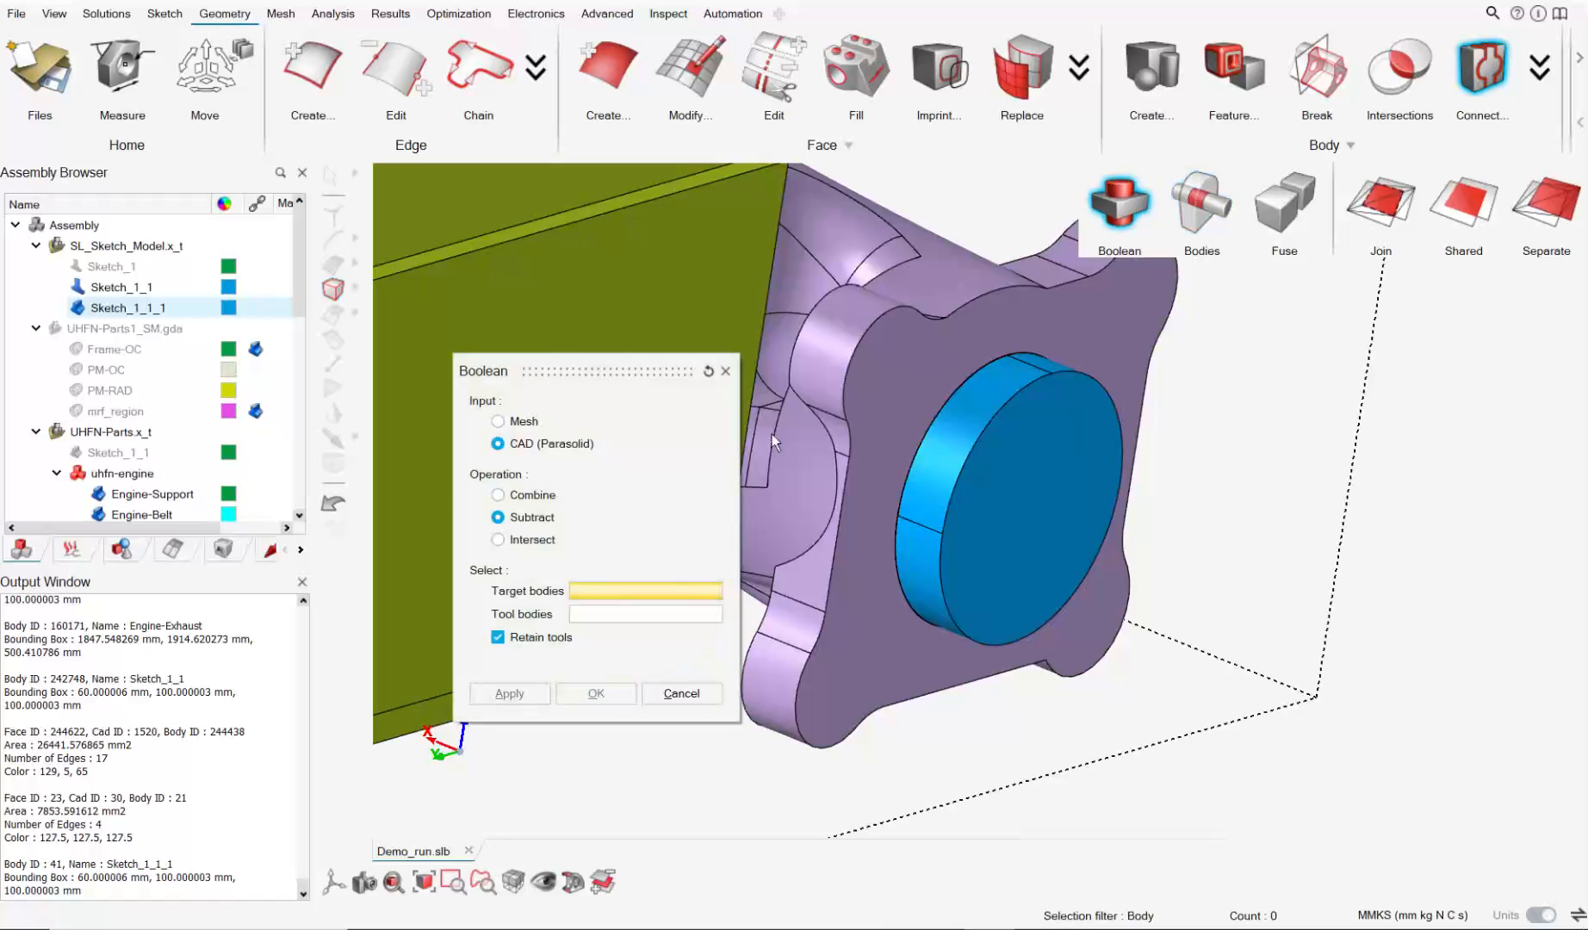
left_click(905, 293)
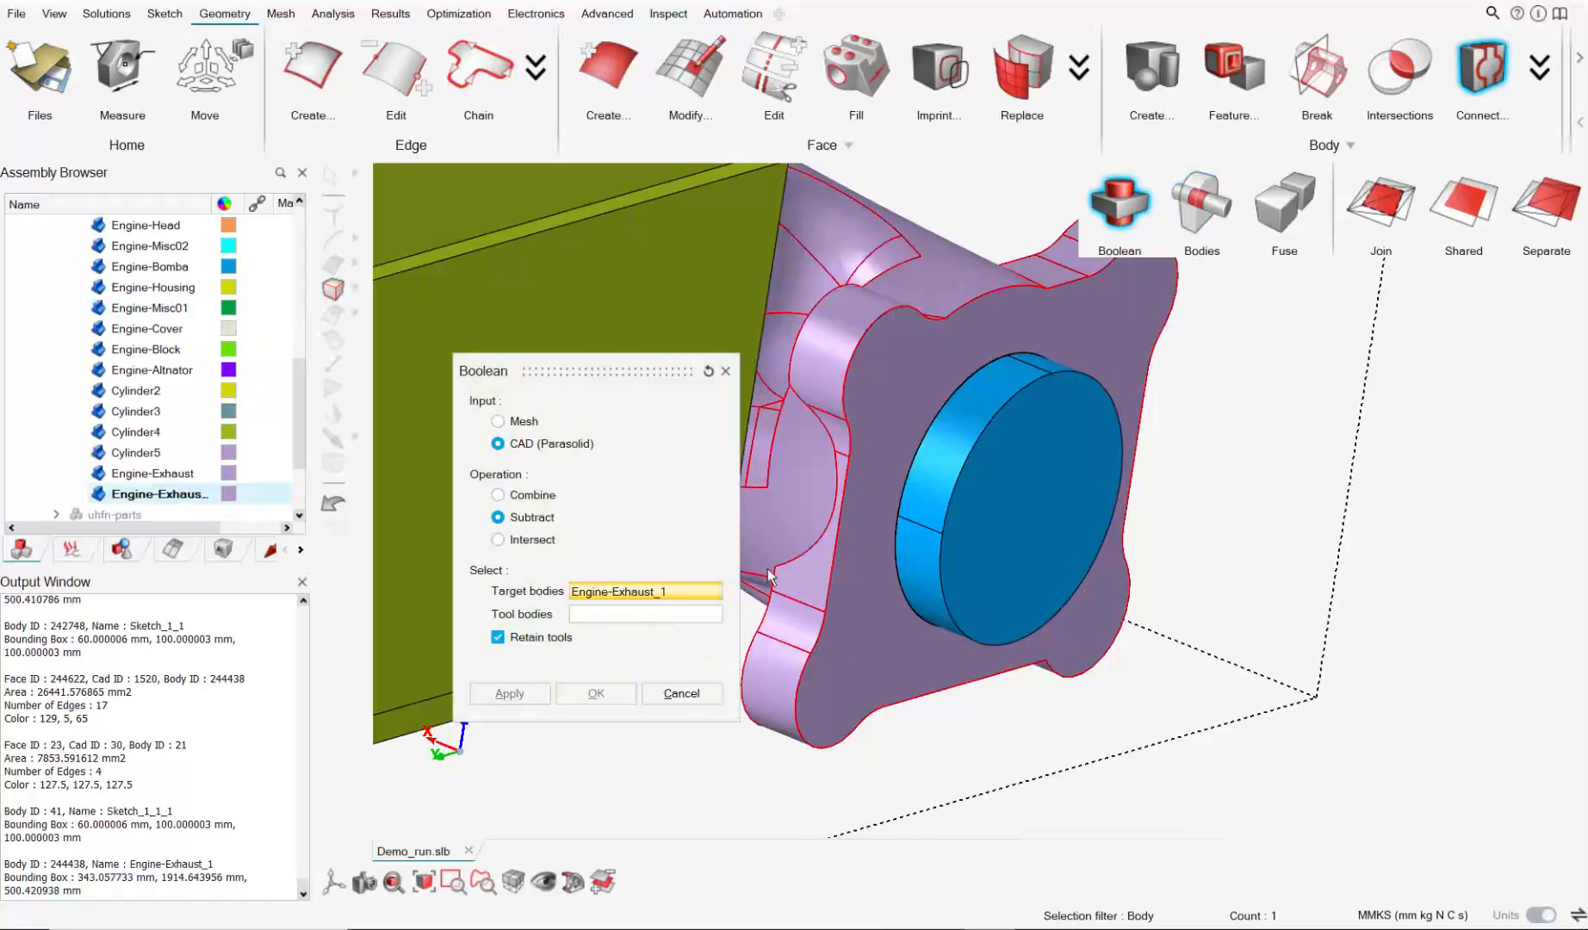
left_click(655, 614)
left_click(978, 504)
left_click(595, 696)
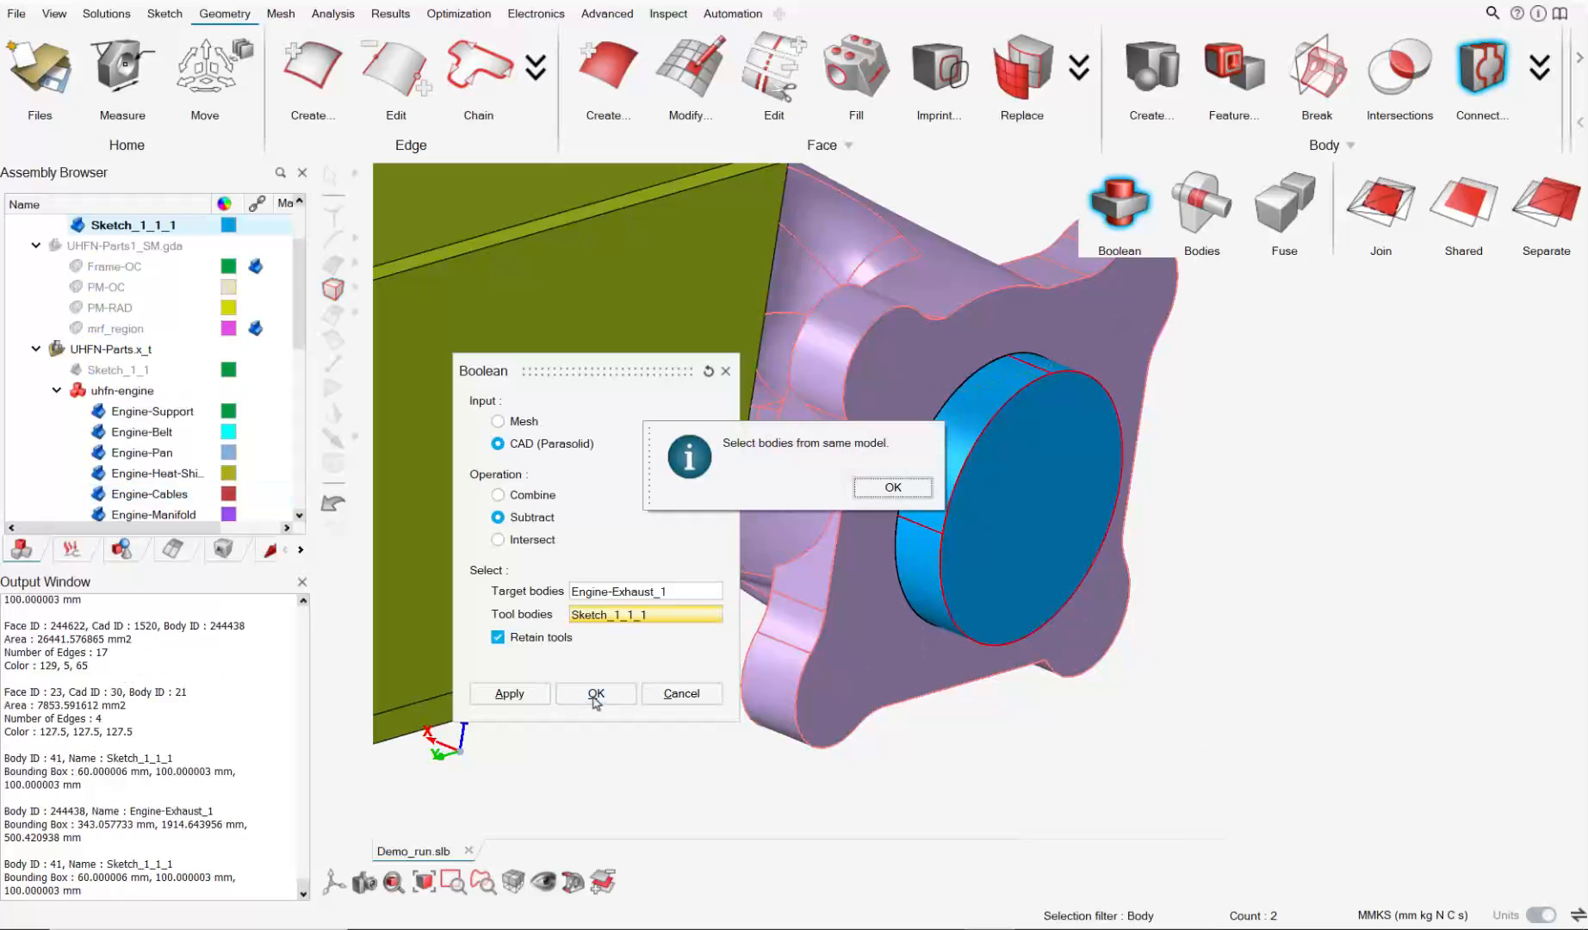
left_click(890, 499)
Relocate the Sketch_1_1_1 cylinder into the UHFN-Parts.x_t model and subtract it from Engine-Exhaust_1, retaining the tool body.
left_click_drag(131, 226, 129, 350)
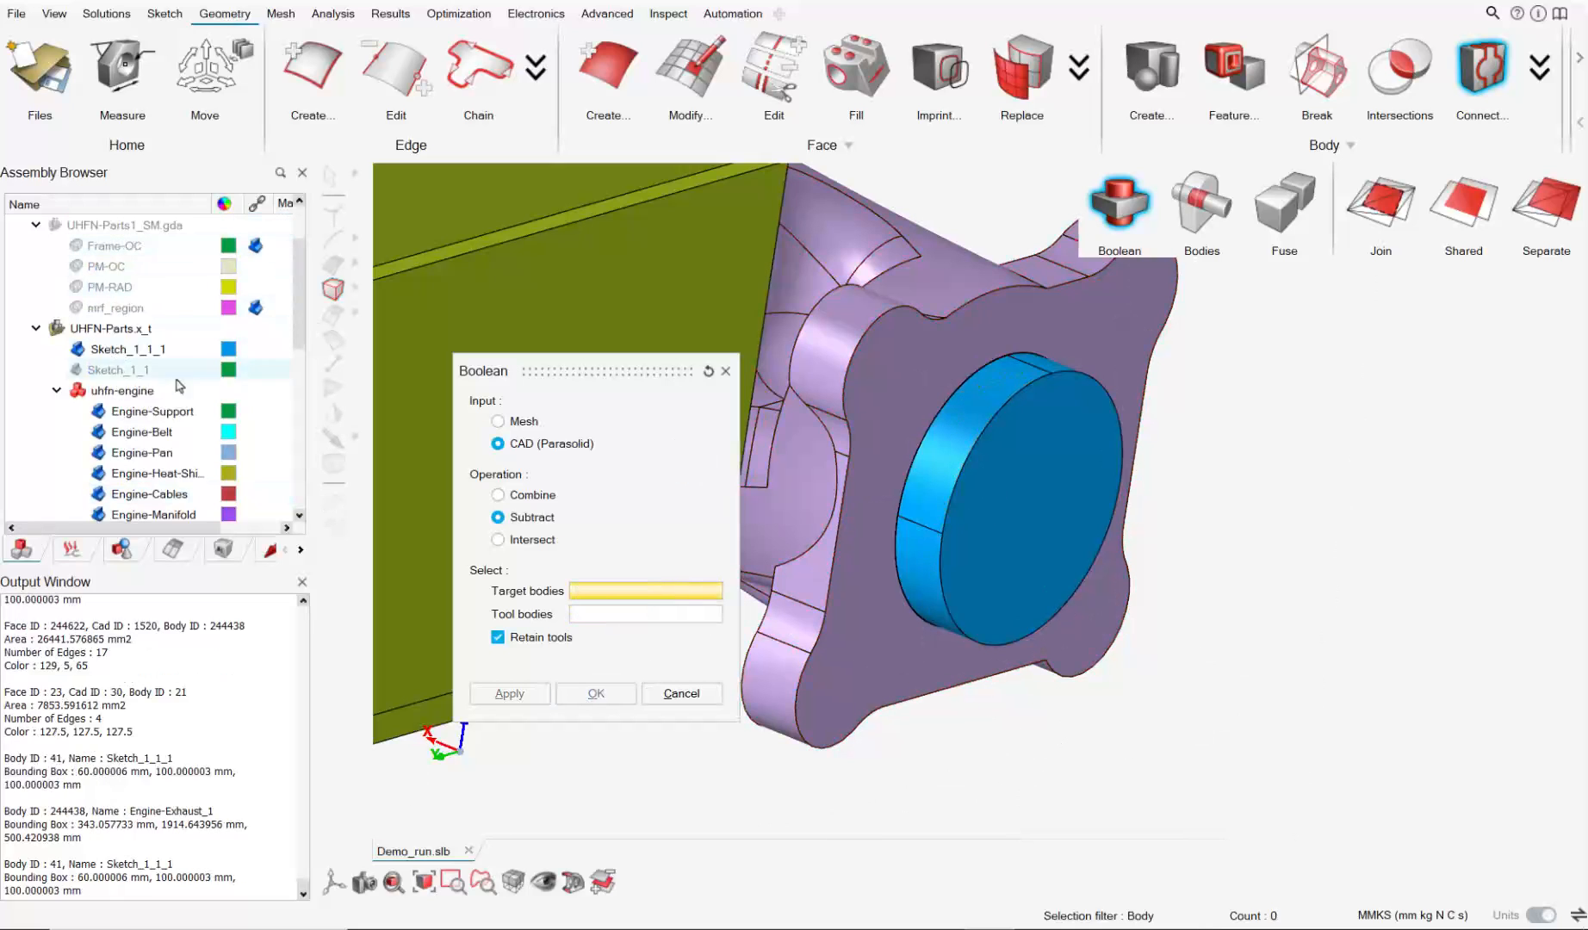
left_click(911, 401)
left_click(654, 614)
left_click(990, 508)
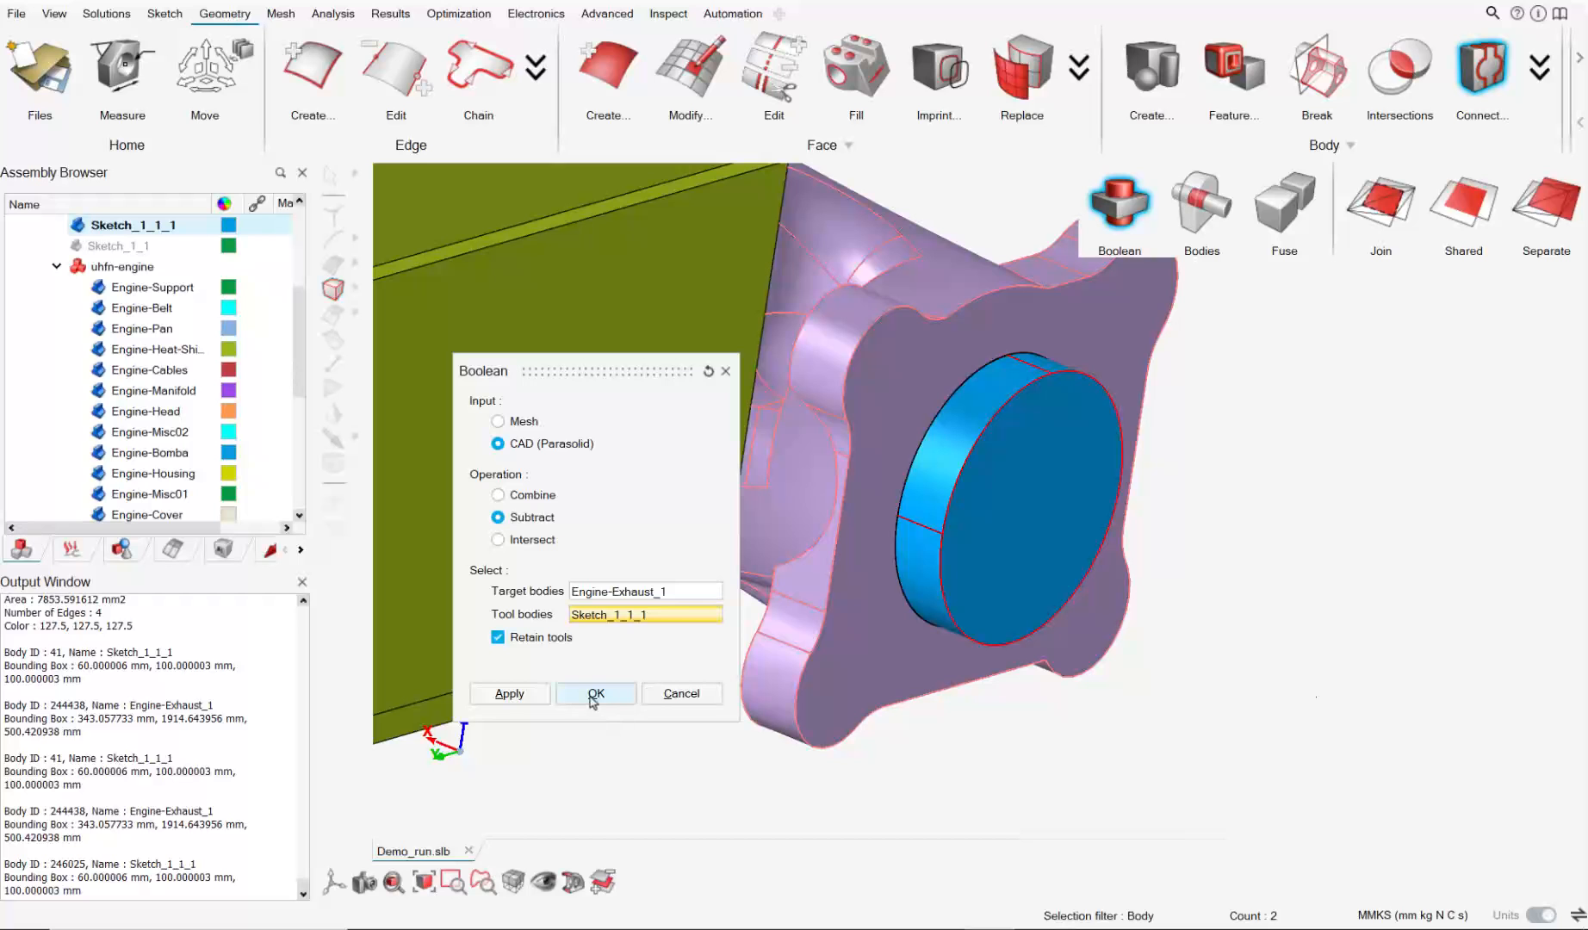
left_click(592, 699)
Hide the Sketch_1_1_1 cutting cylinder in the UHFN-Parts.x_t model.
scroll(1008, 414, "down", 3)
middle_click_drag(1010, 449, 914, 416)
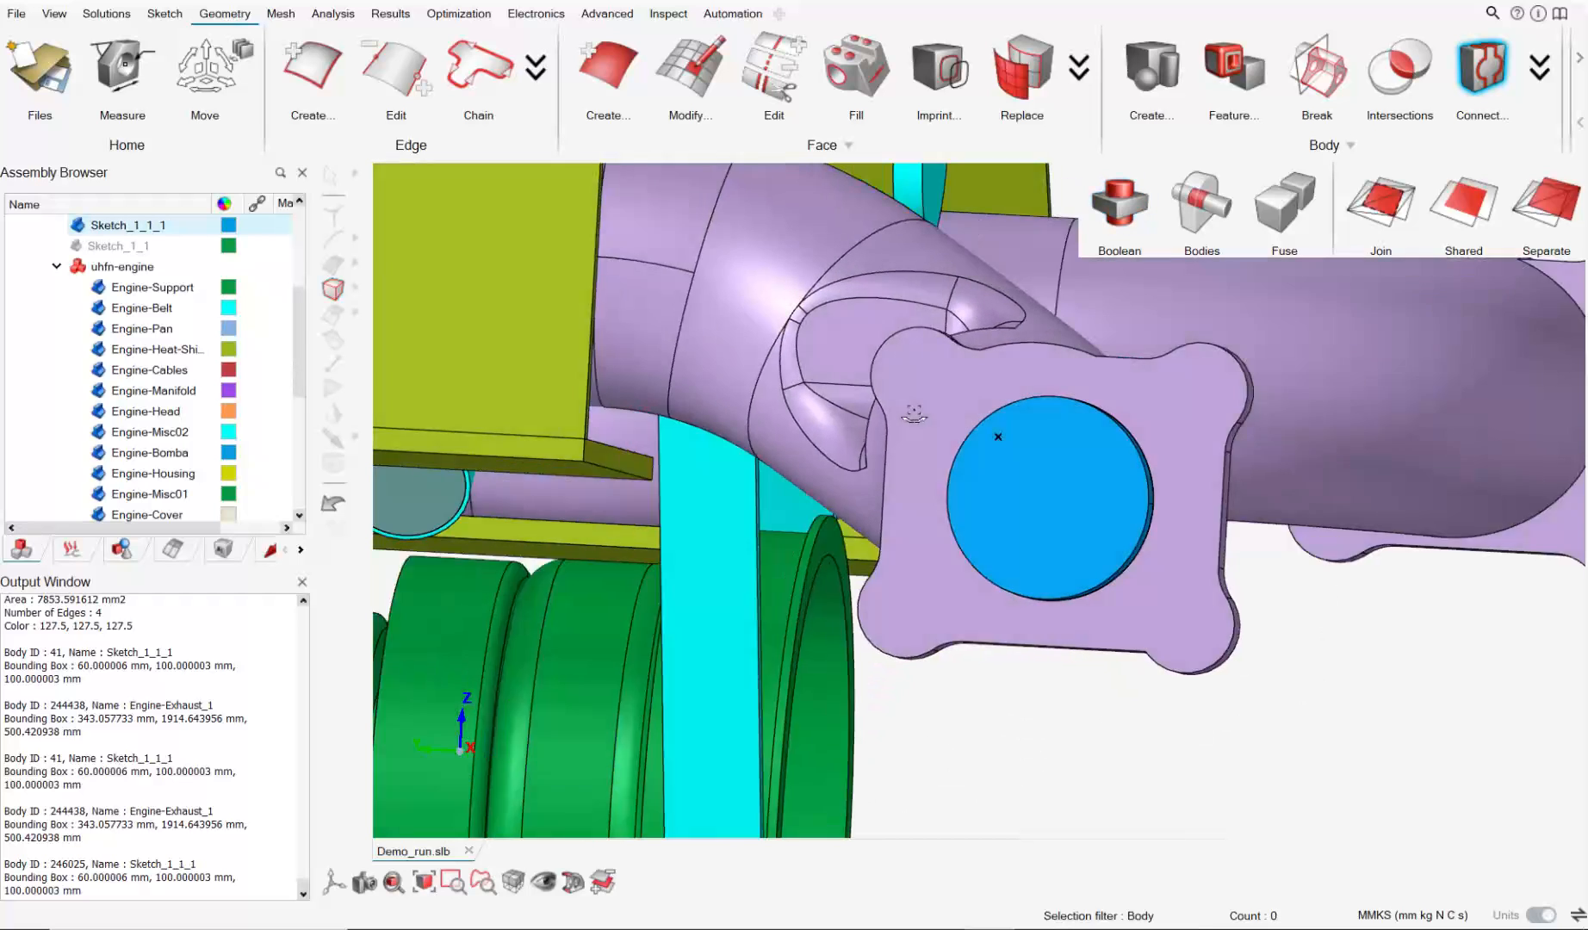
scroll(1095, 461, "down", 3)
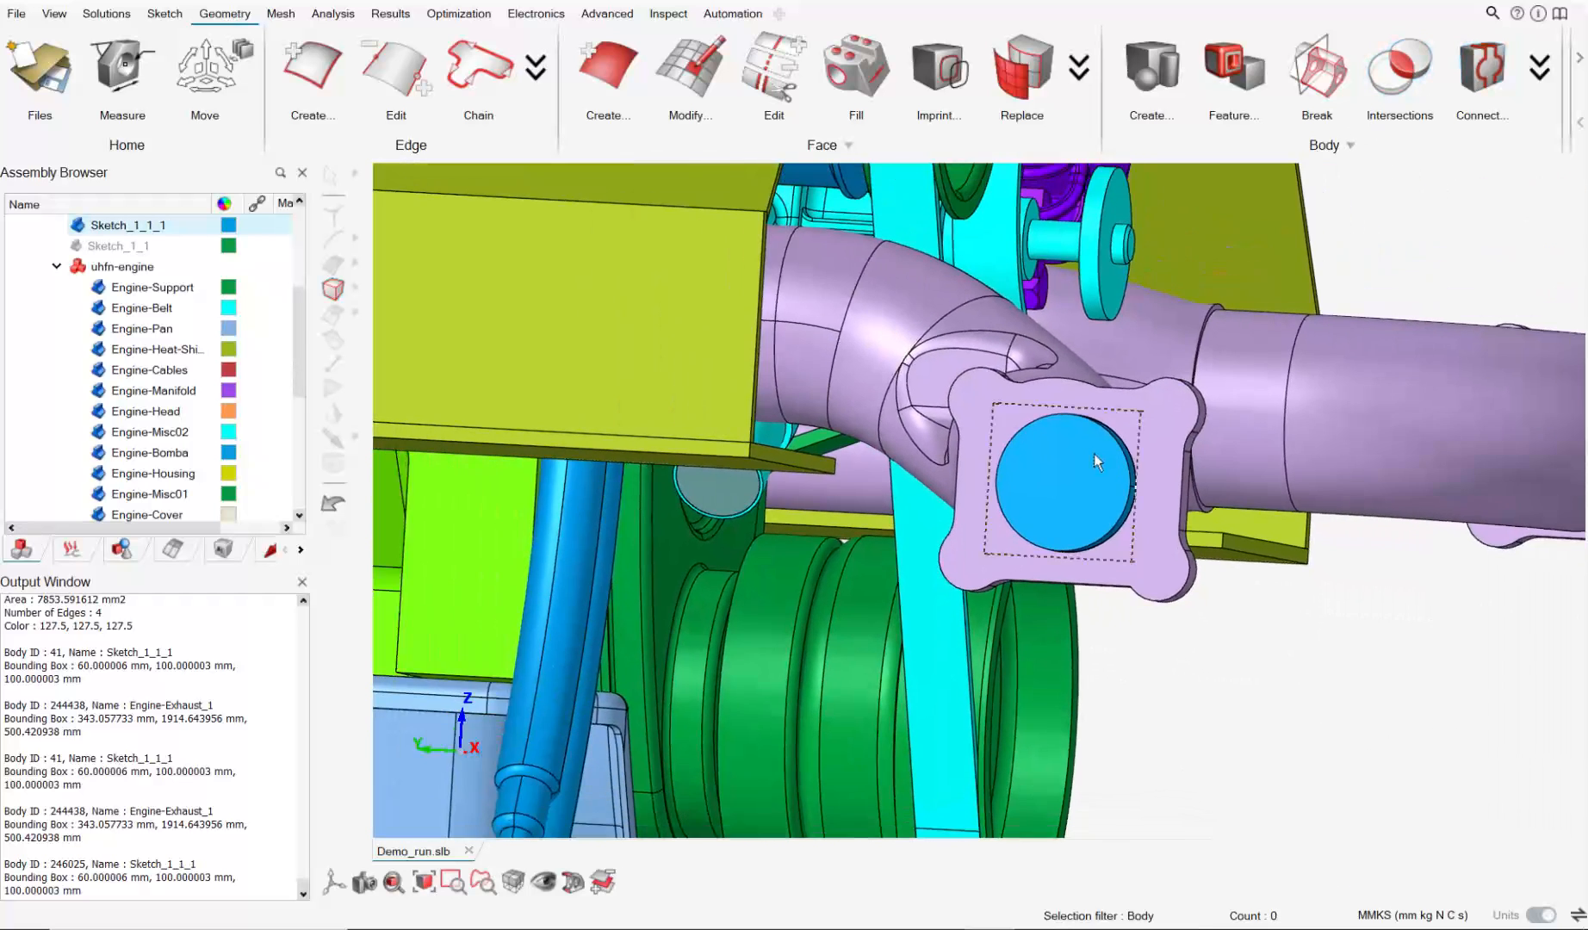
mouse_move(1096, 462)
middle_mouse_down()
mouse_move(766, 489)
mouse_move(809, 550)
mouse_move(755, 545)
middle_mouse_up()
left_click(79, 226)
scroll(305, 289, "up", 4)
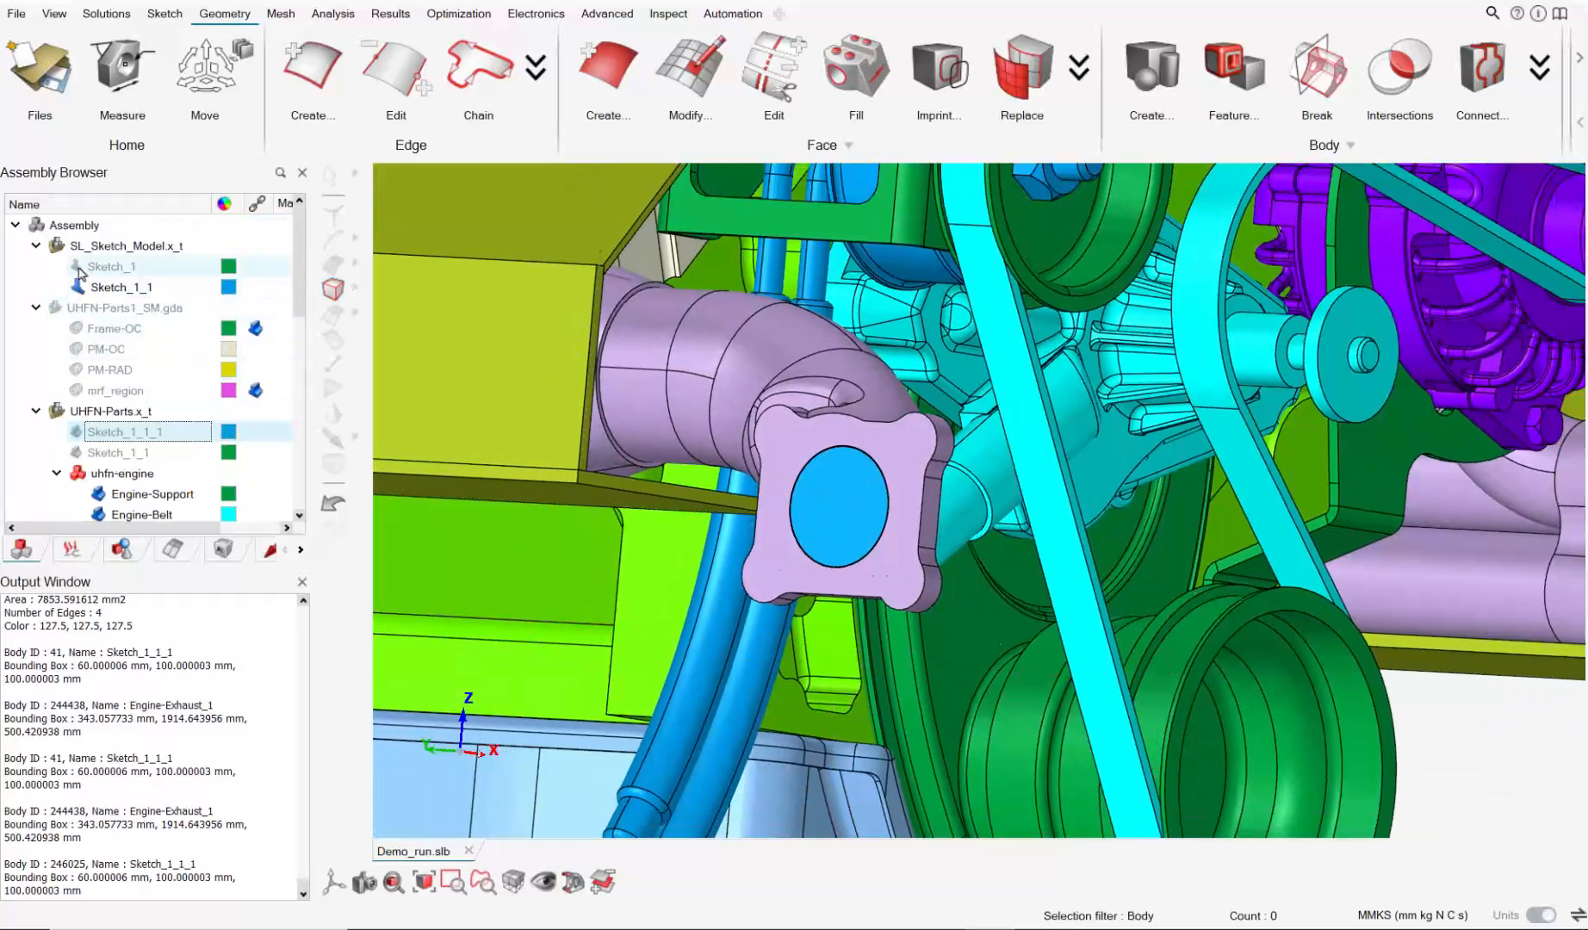
Show the Sketch_1 sheet body and delete it together with Sketch_1_1 from SL_Sketch_Model.x_t.
left_click(78, 268)
left_click(119, 287)
left_click(119, 271, "ctrl")
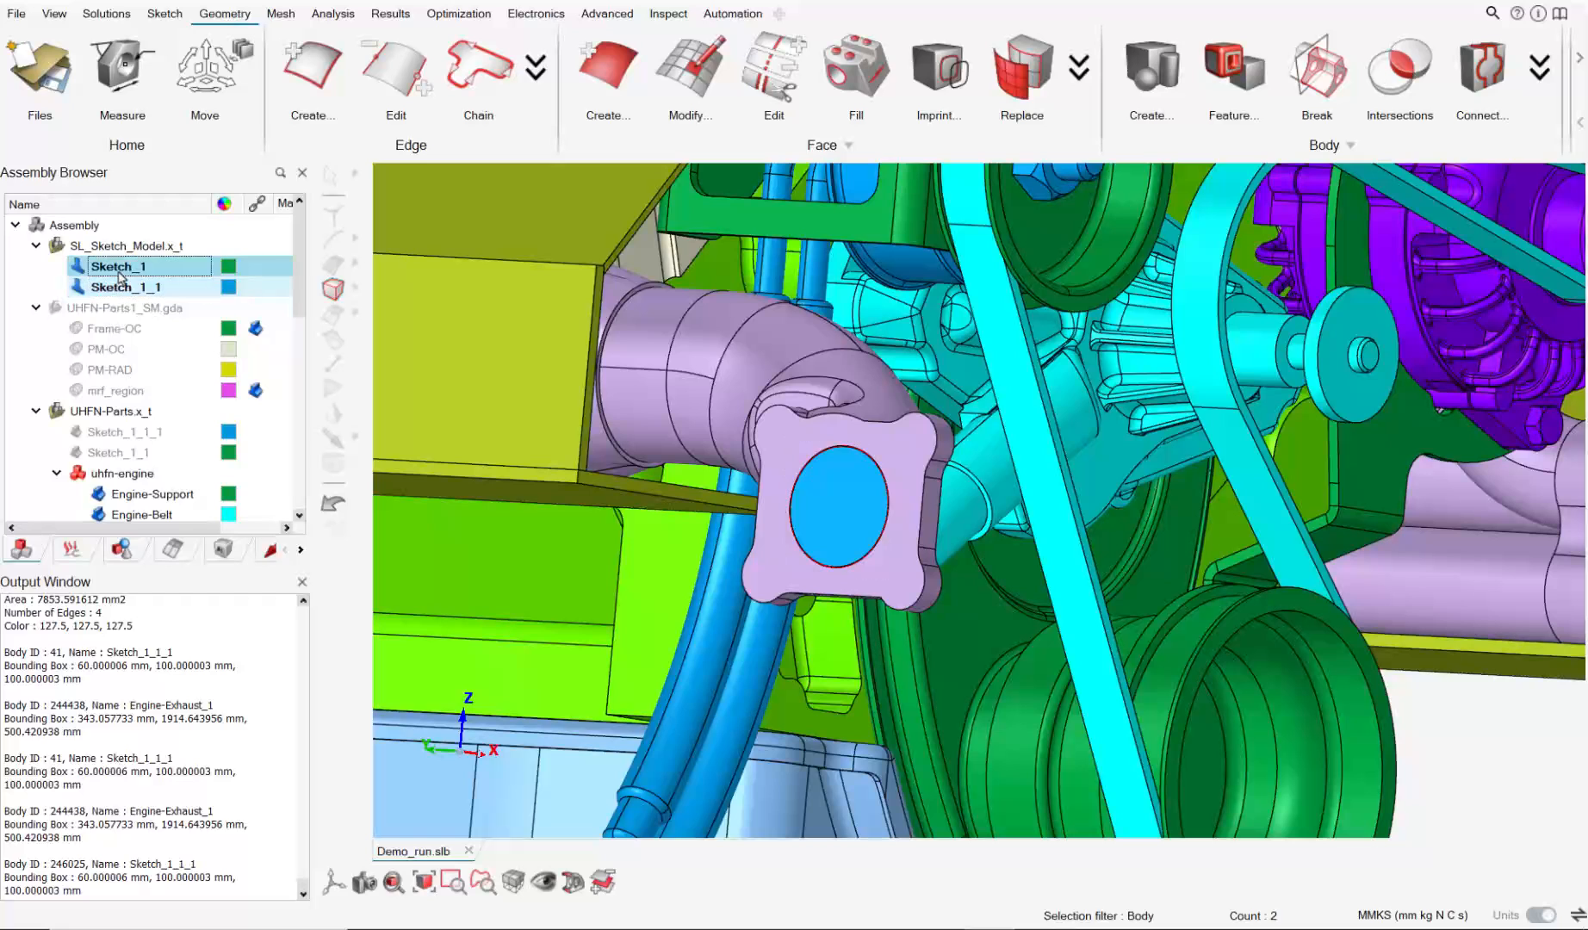
right_click(119, 276)
left_click(185, 403)
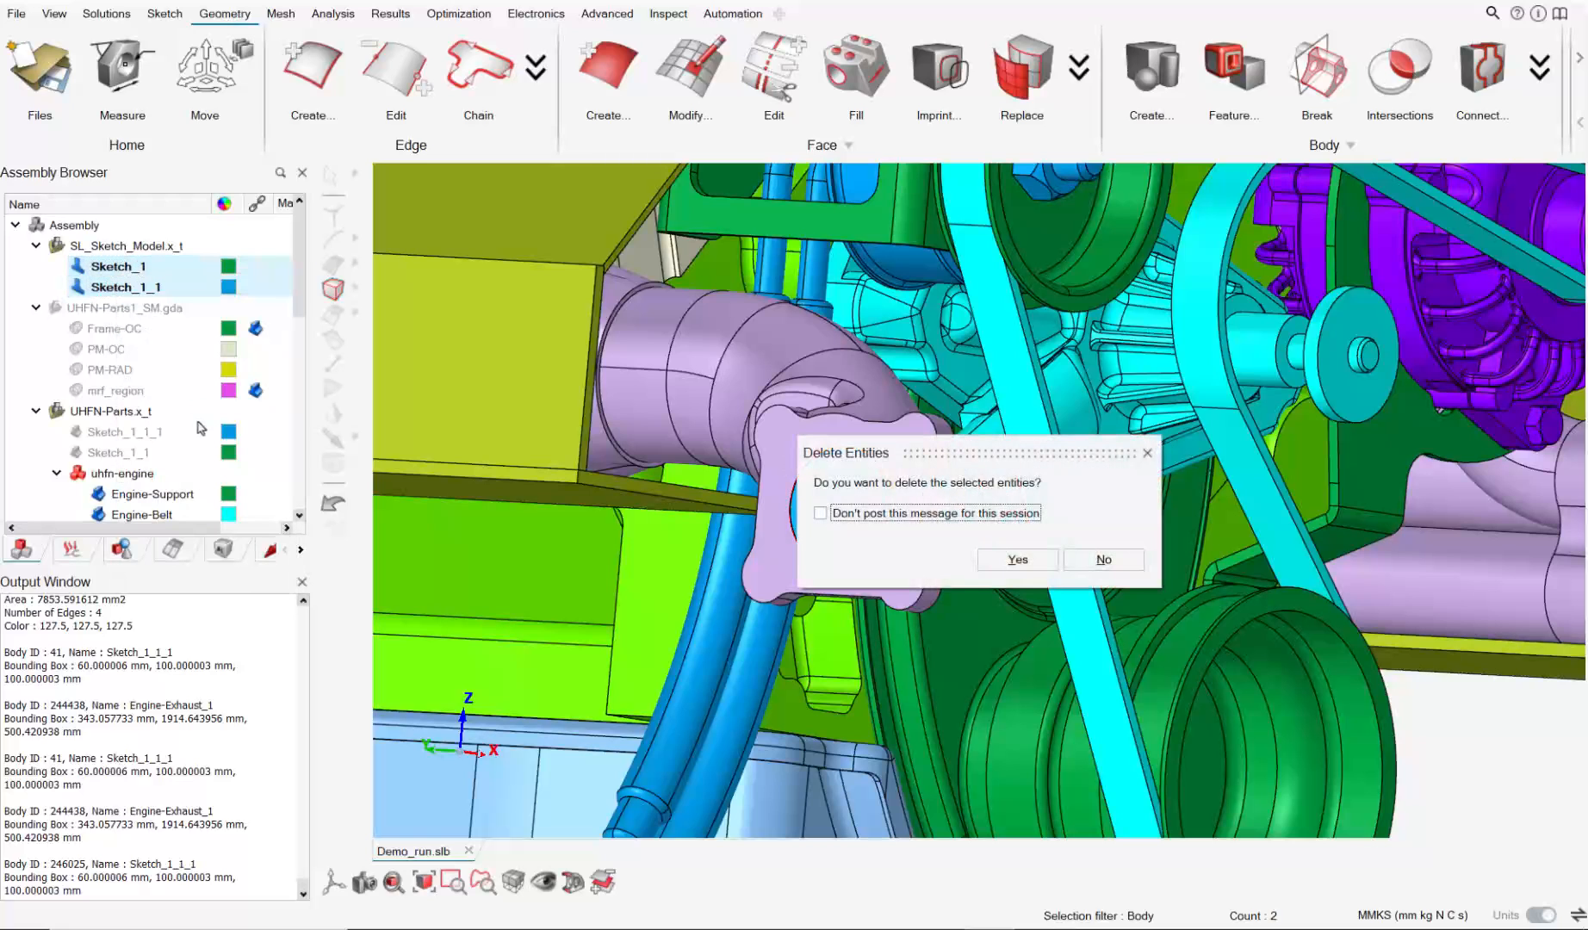
left_click(1010, 563)
Examine the cut exhaust flange and the elliptical opening of the green intake housing on top of the engine from several angles.
scroll(870, 493, "down", 5)
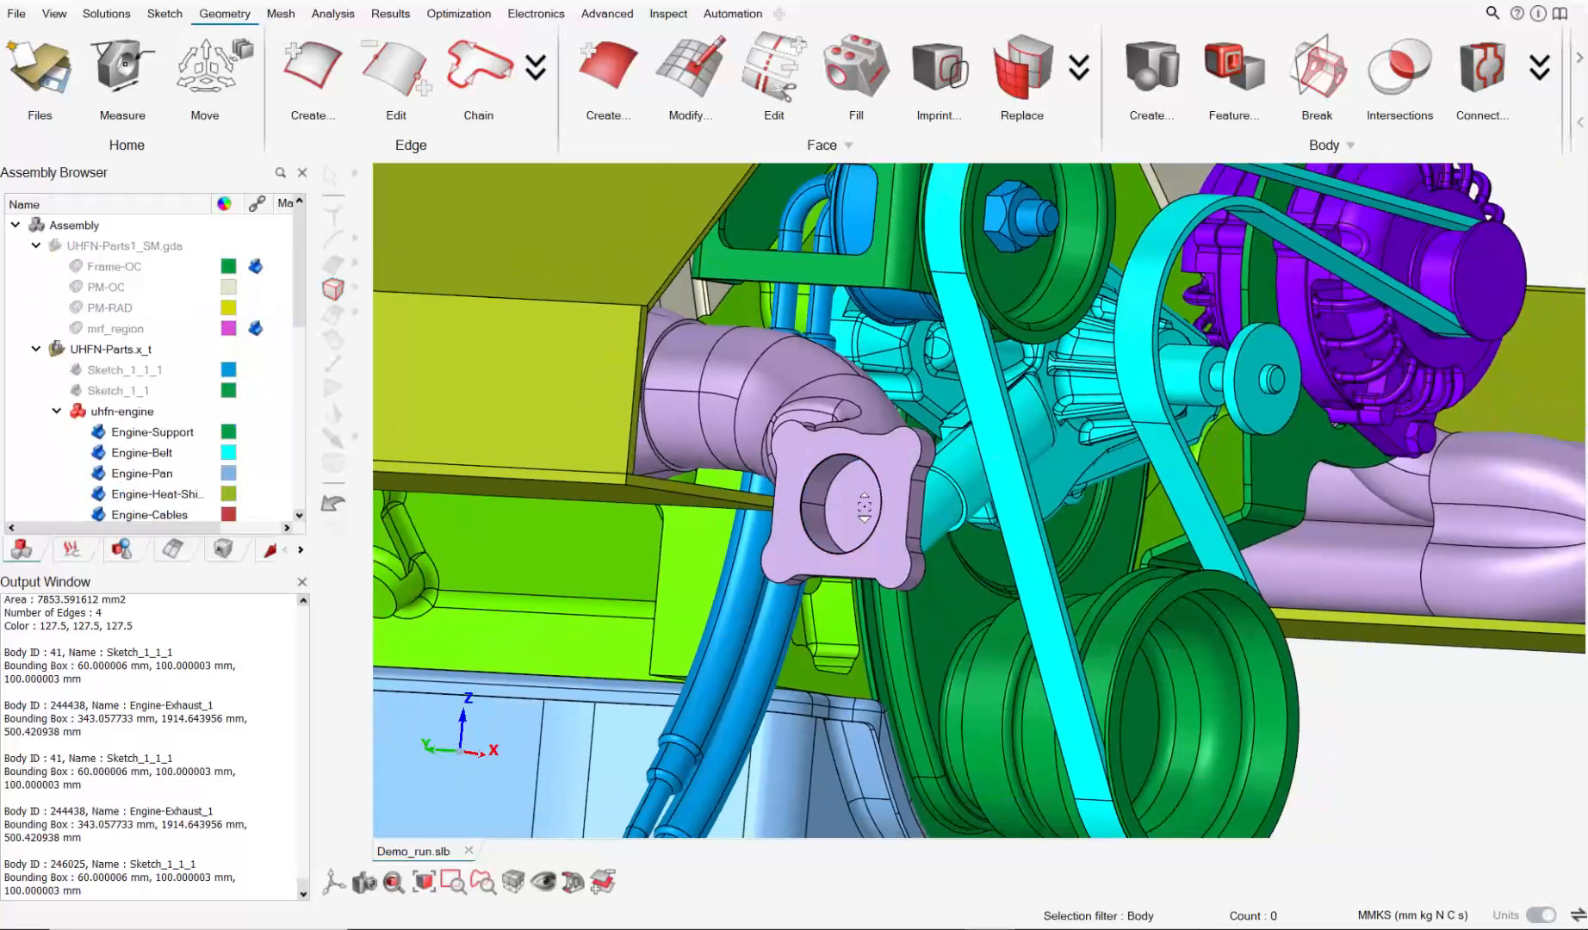
middle_click_drag(846, 489, 928, 422)
scroll(928, 421, "up", 1)
scroll(929, 422, "down", 6)
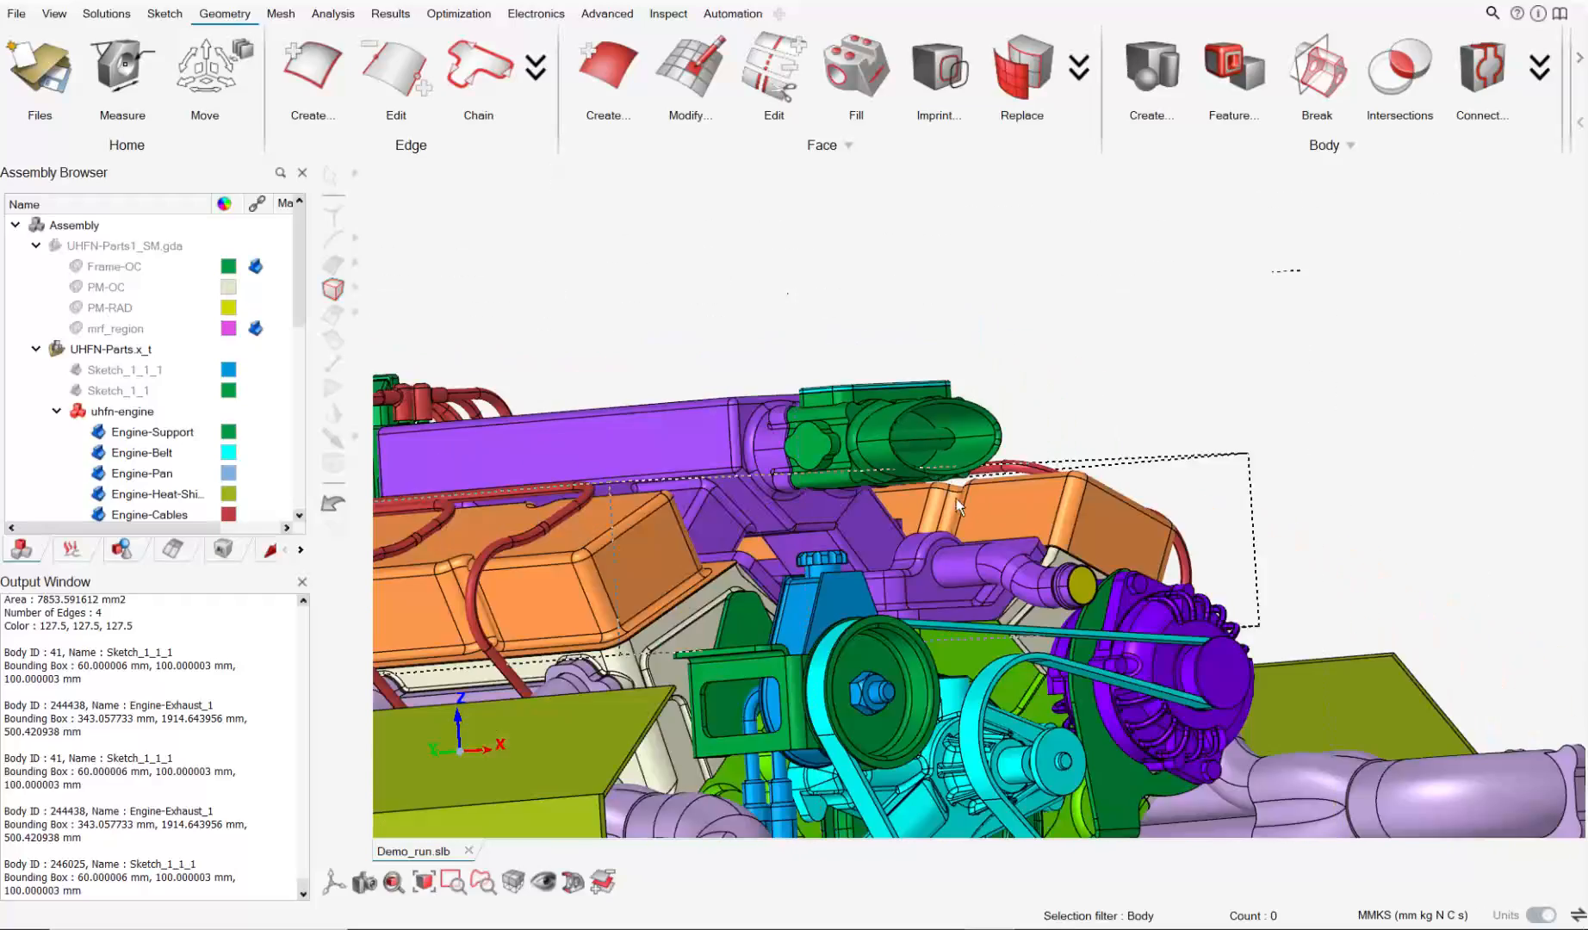
right_click_drag(954, 537, 835, 667)
scroll(948, 444, "up", 8)
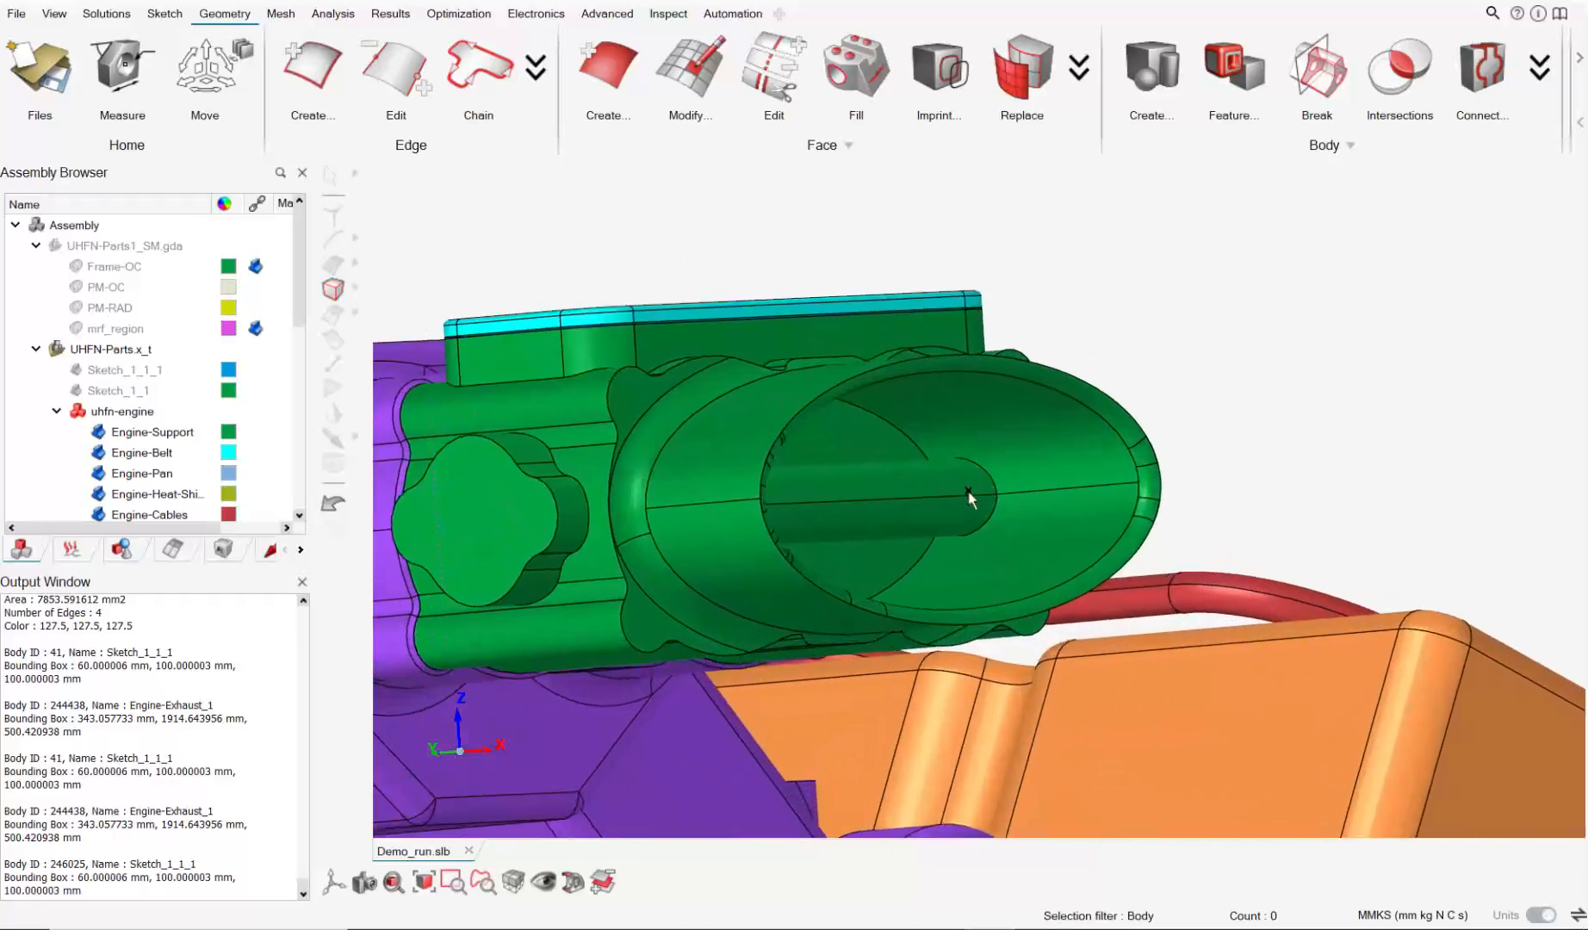
middle_click_drag(848, 434, 757, 470)
scroll(867, 466, "down", 2)
middle_click_drag(809, 476, 762, 452)
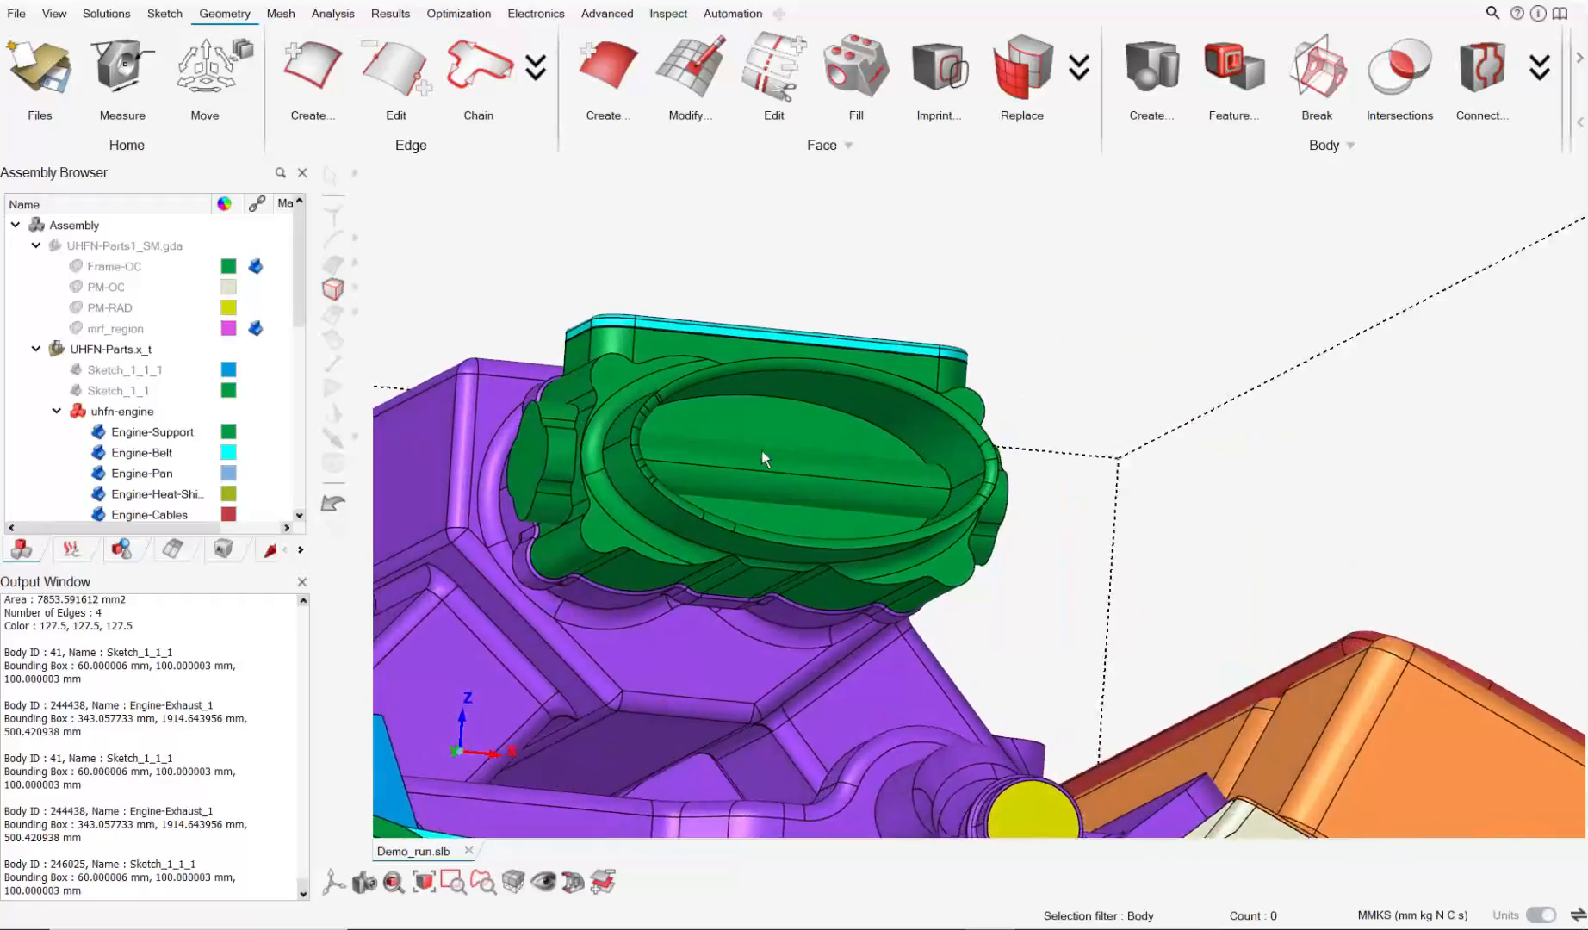
scroll(676, 452, "up", 4)
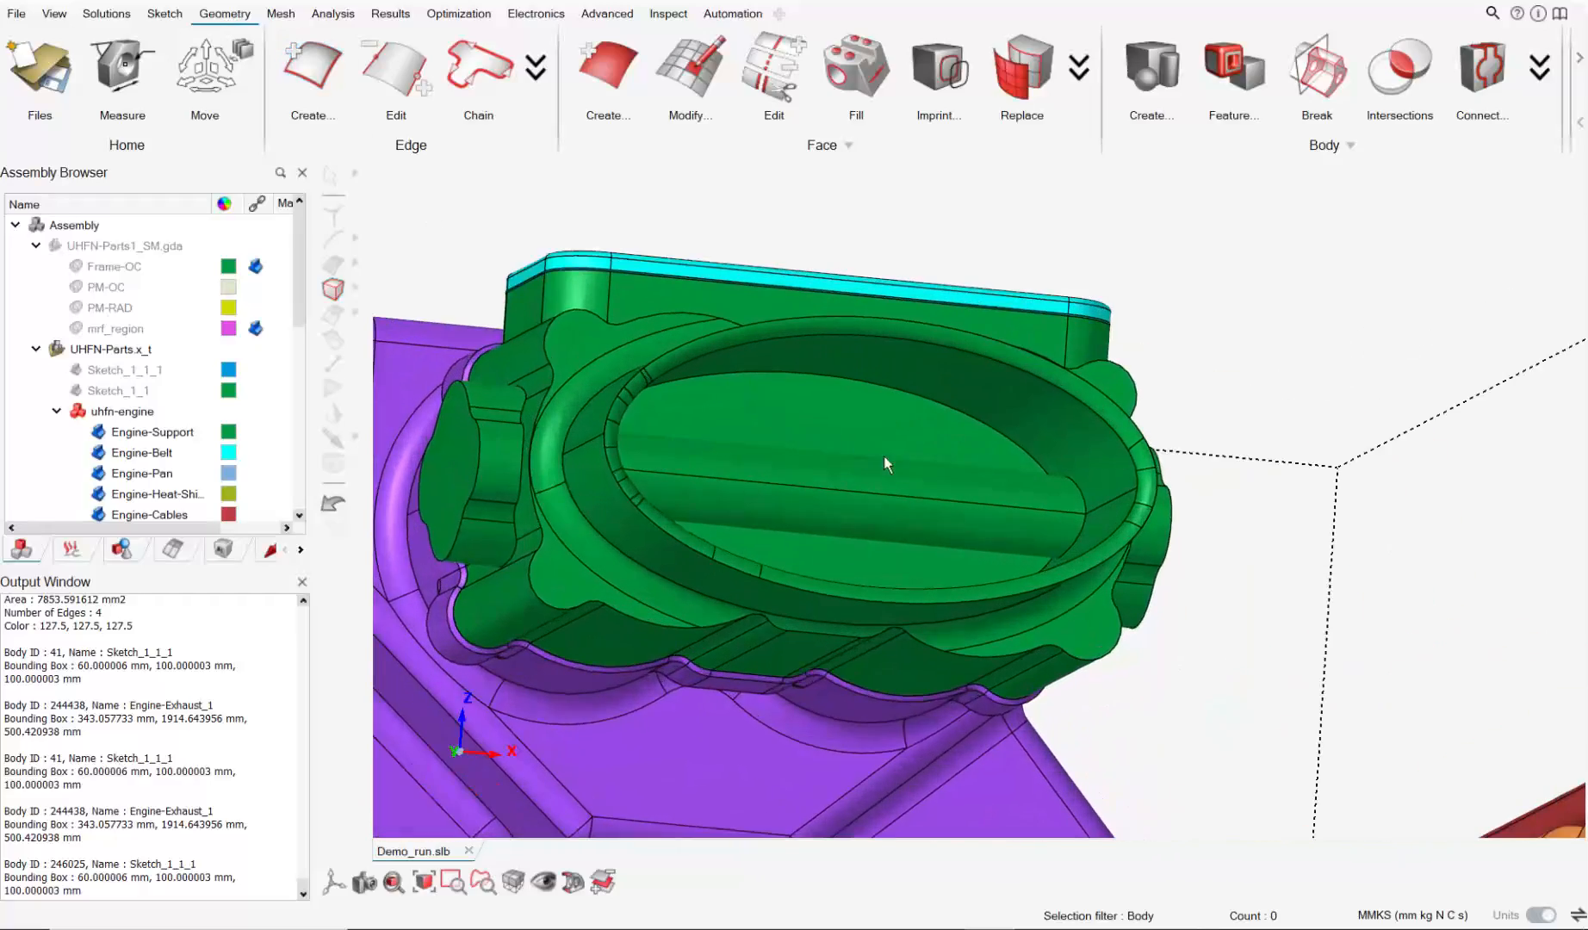
mouse_move(884, 455)
middle_mouse_down()
mouse_move(852, 495)
mouse_move(952, 500)
middle_mouse_up()
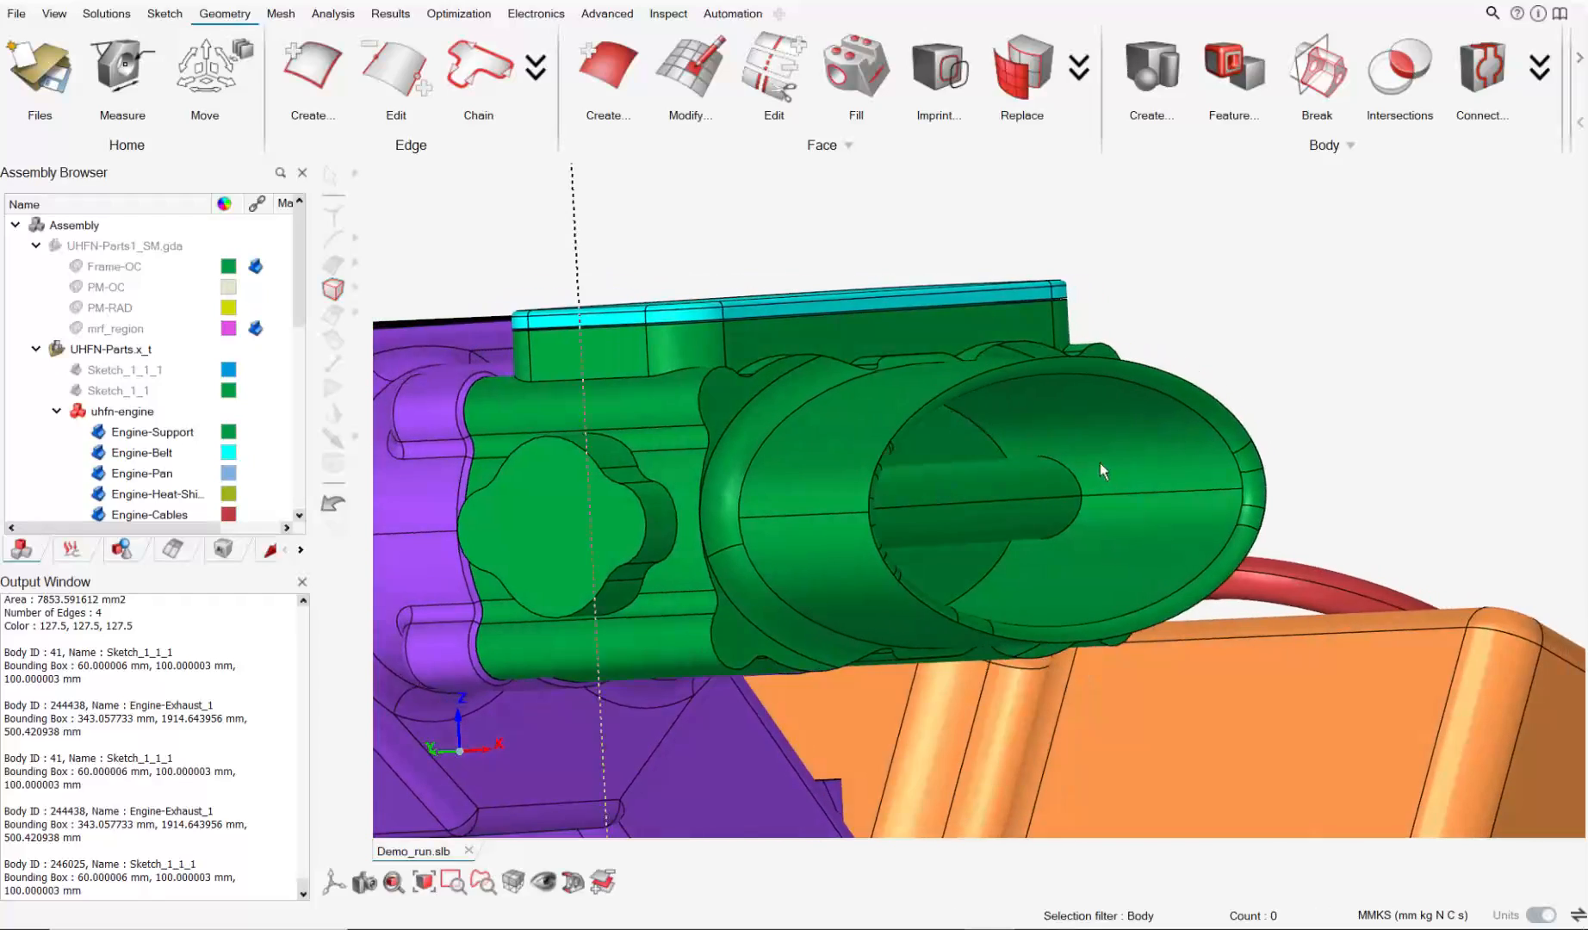
middle_click_drag(1100, 469, 1098, 398)
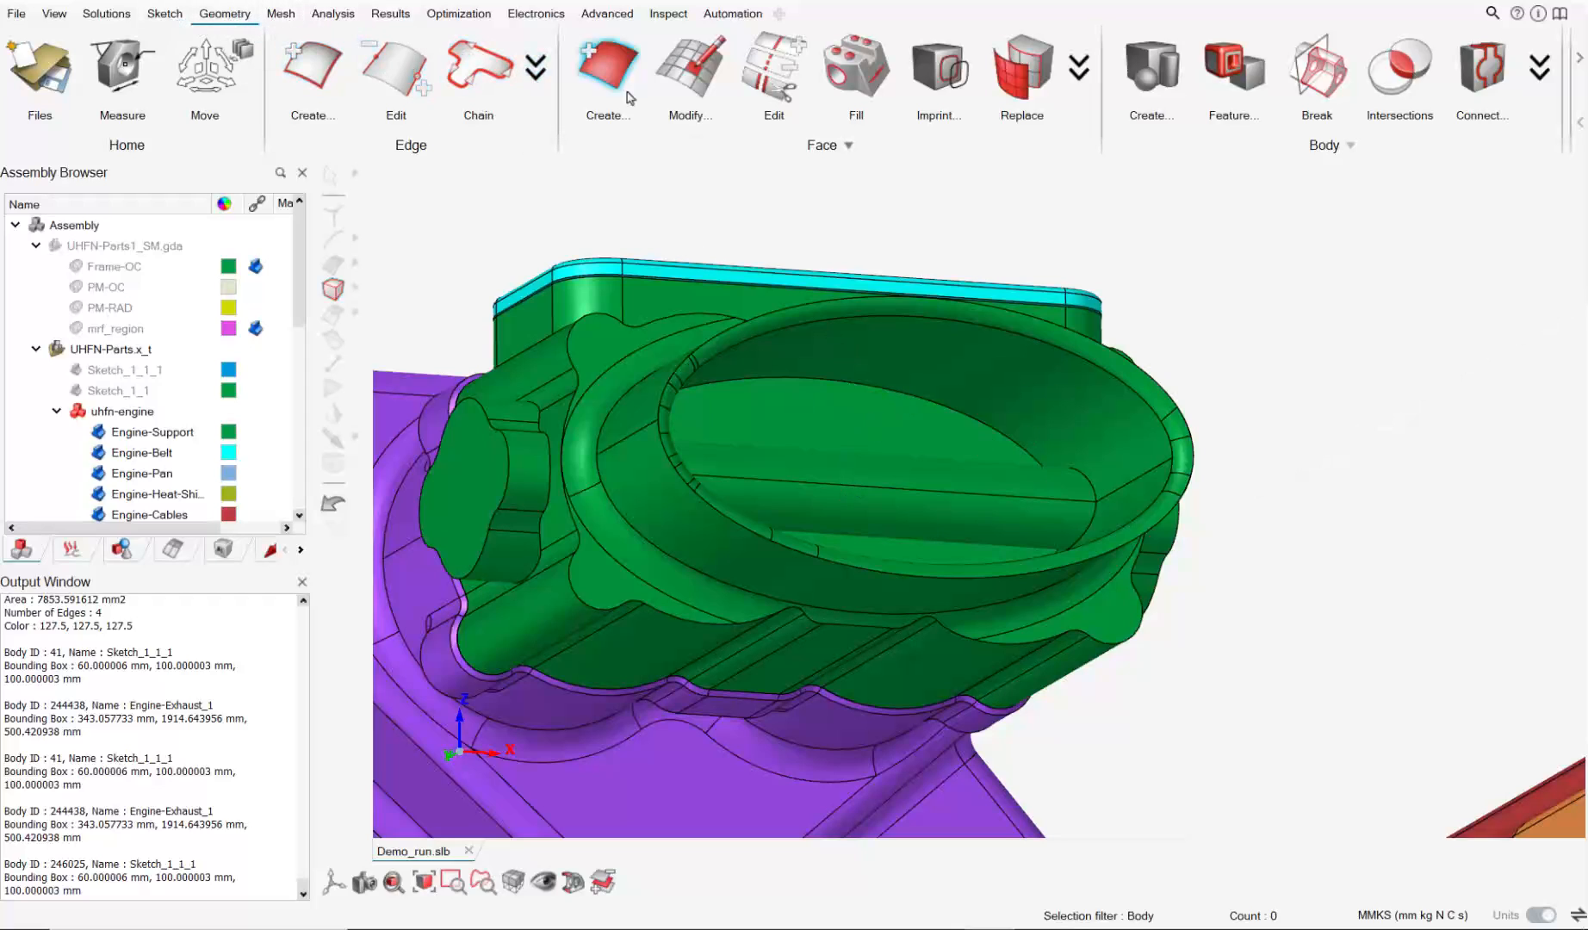
Set up a Wetted Surface fluid domain with the five inner faces of the green housing's elliptical opening as wetted faces.
left_click(1580, 71)
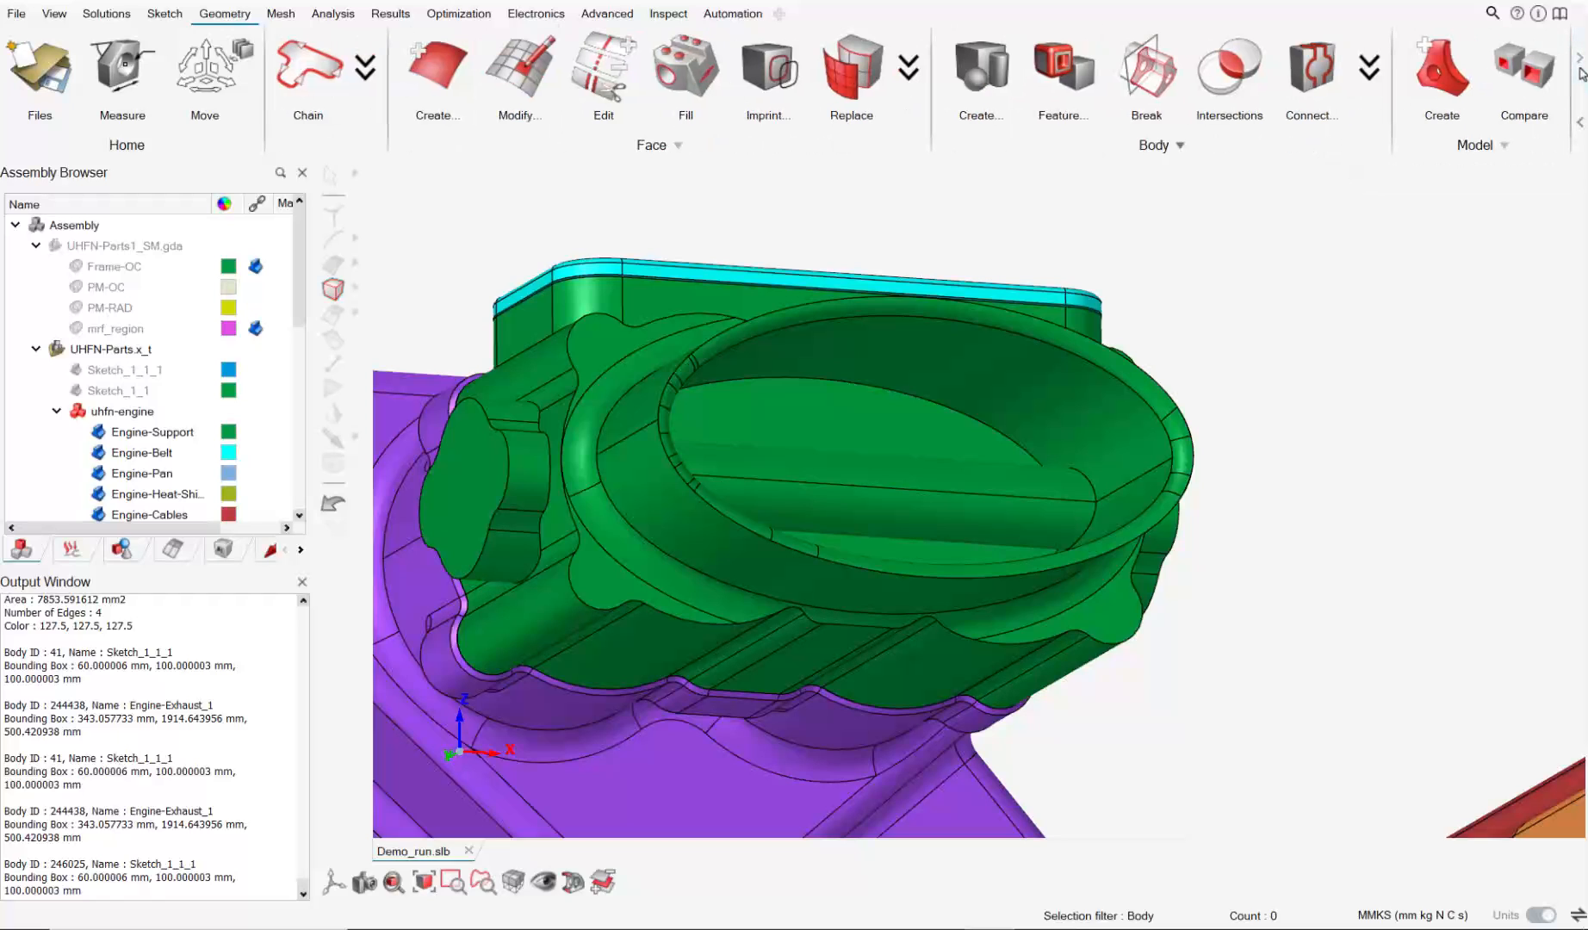
left_click(1065, 84)
left_click(982, 71)
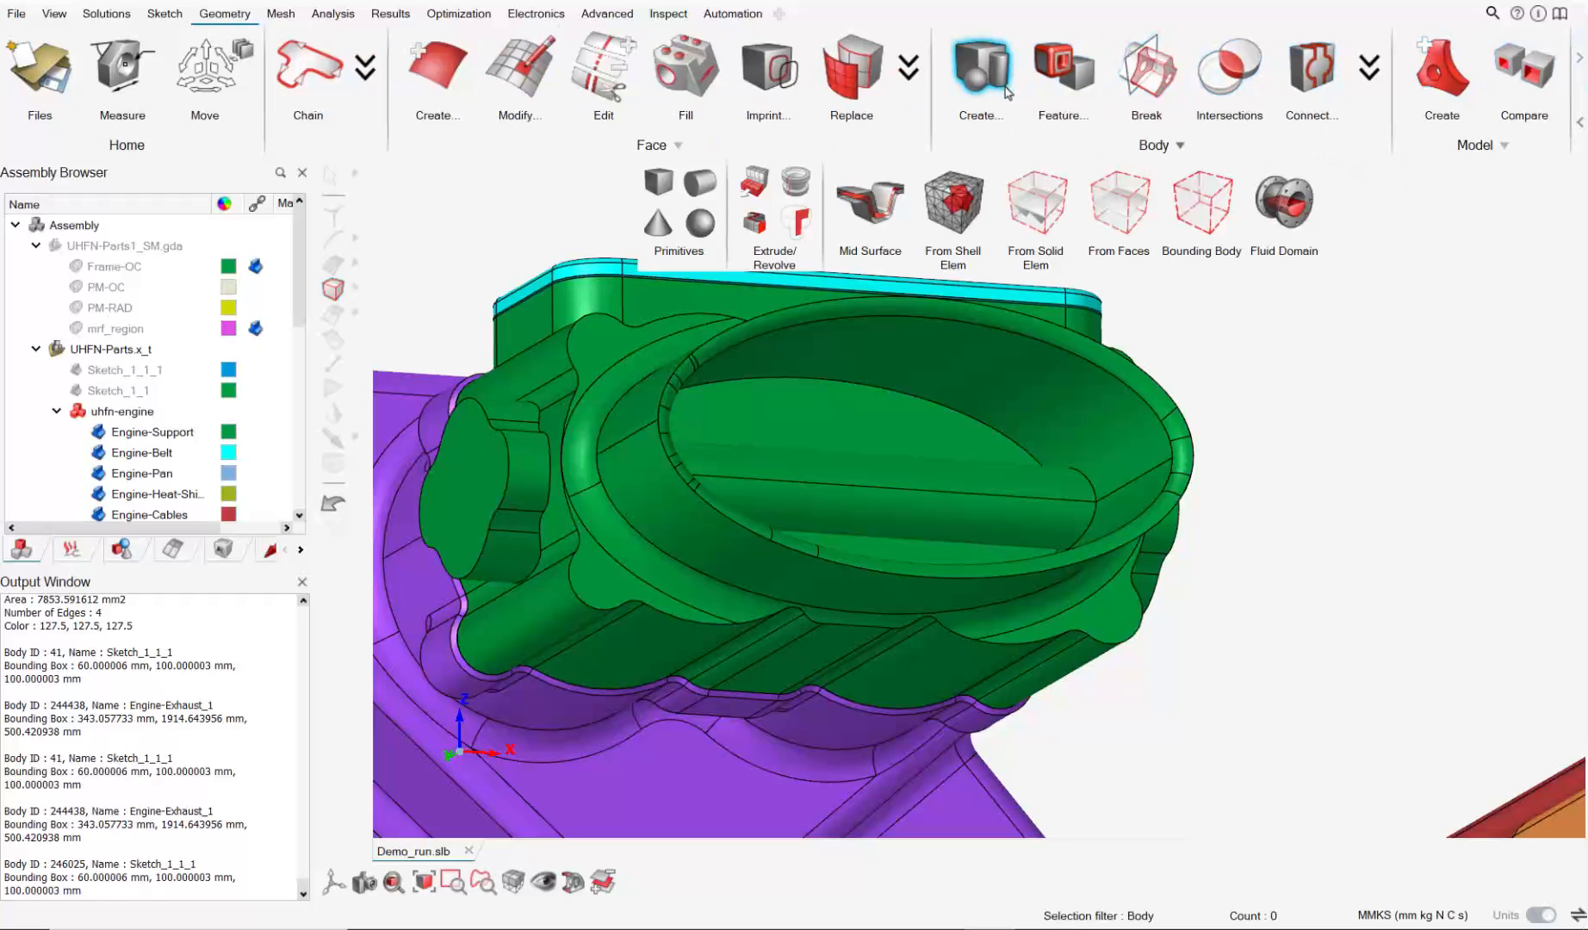
left_click(1283, 202)
scroll(1096, 413, "down", 1)
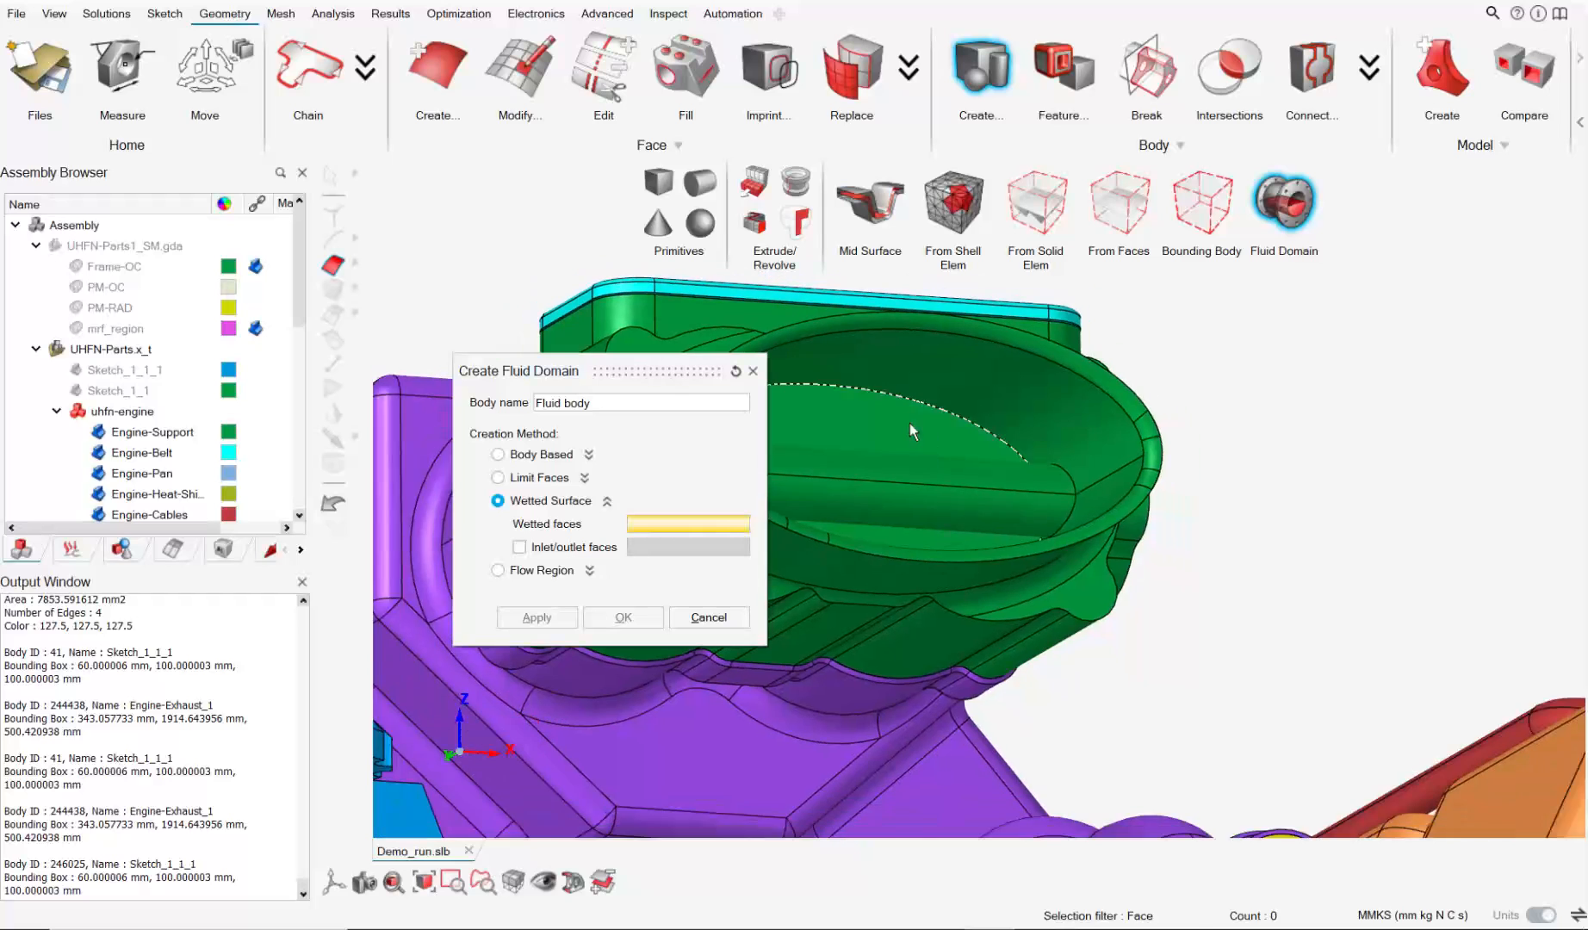
middle_click_drag(909, 425, 1054, 507)
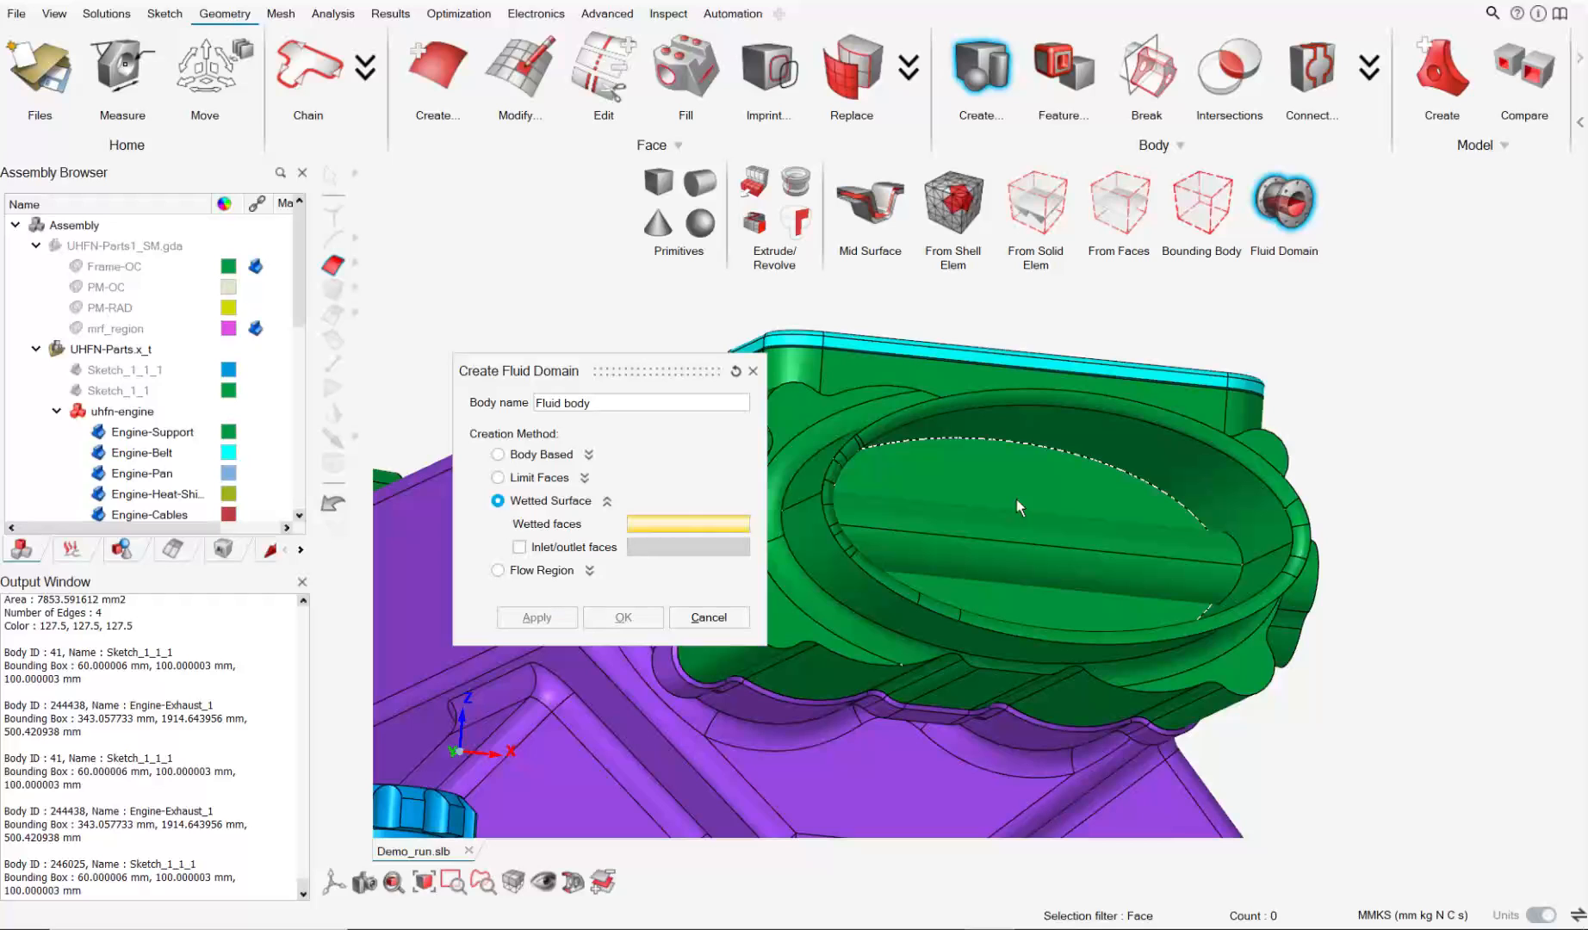
left_click(1025, 488)
left_click(1058, 538)
left_click(1086, 564)
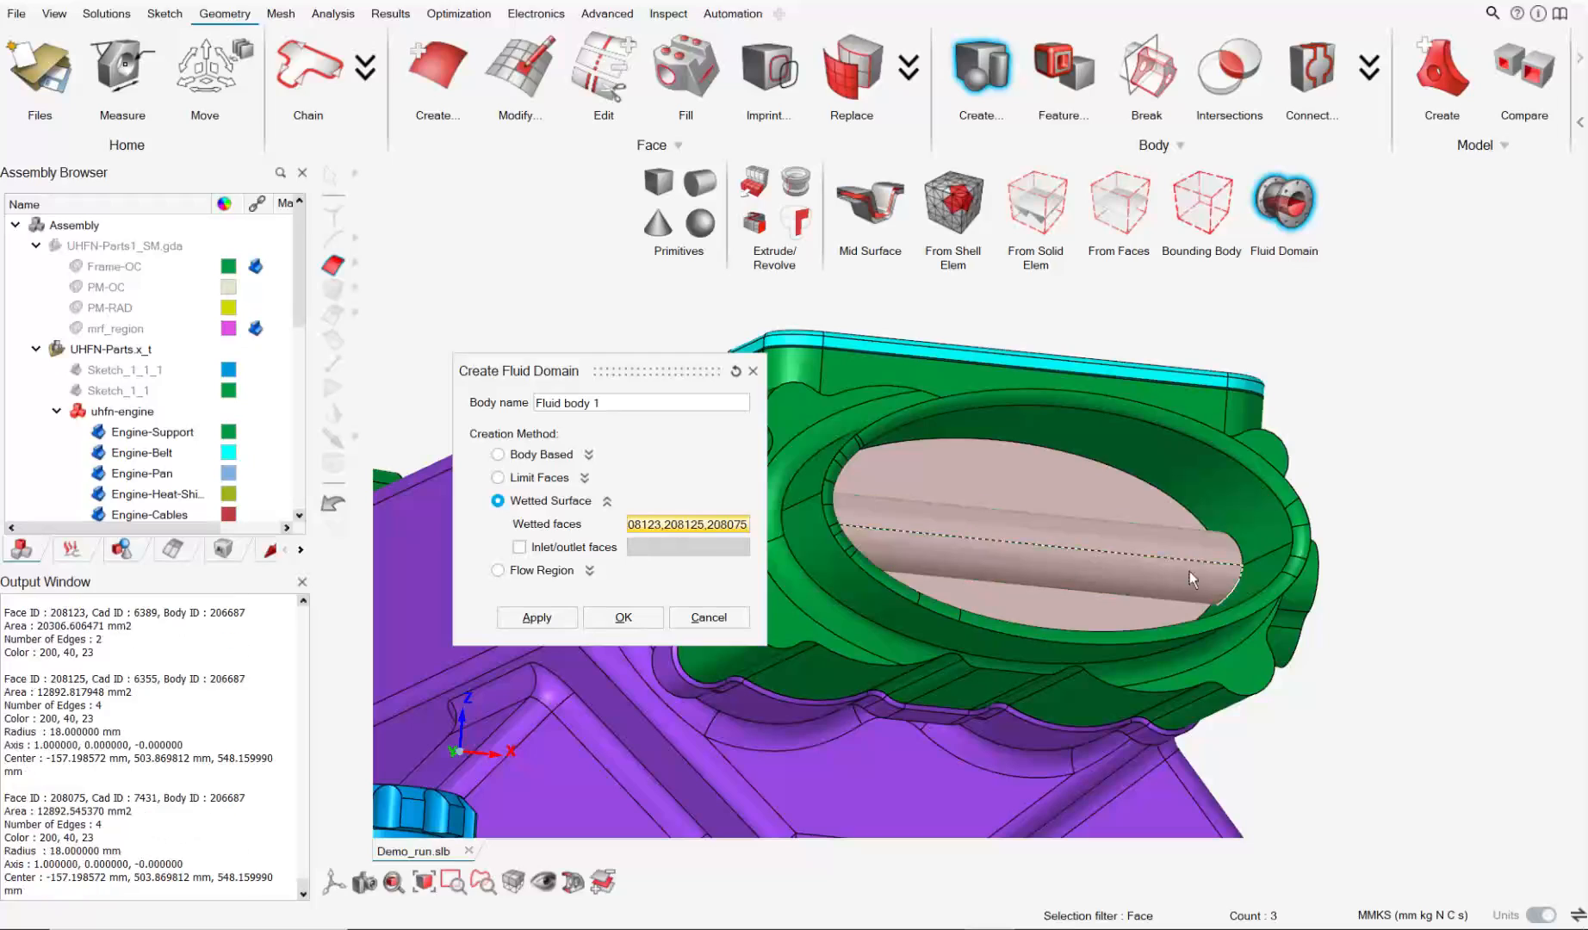
left_click(1264, 545)
left_click(1263, 566)
Create the fluid body filling the green housing's opening from the selected wetted faces and hide it.
middle_click_drag(1261, 565, 1016, 541)
scroll(997, 535, "up", 3)
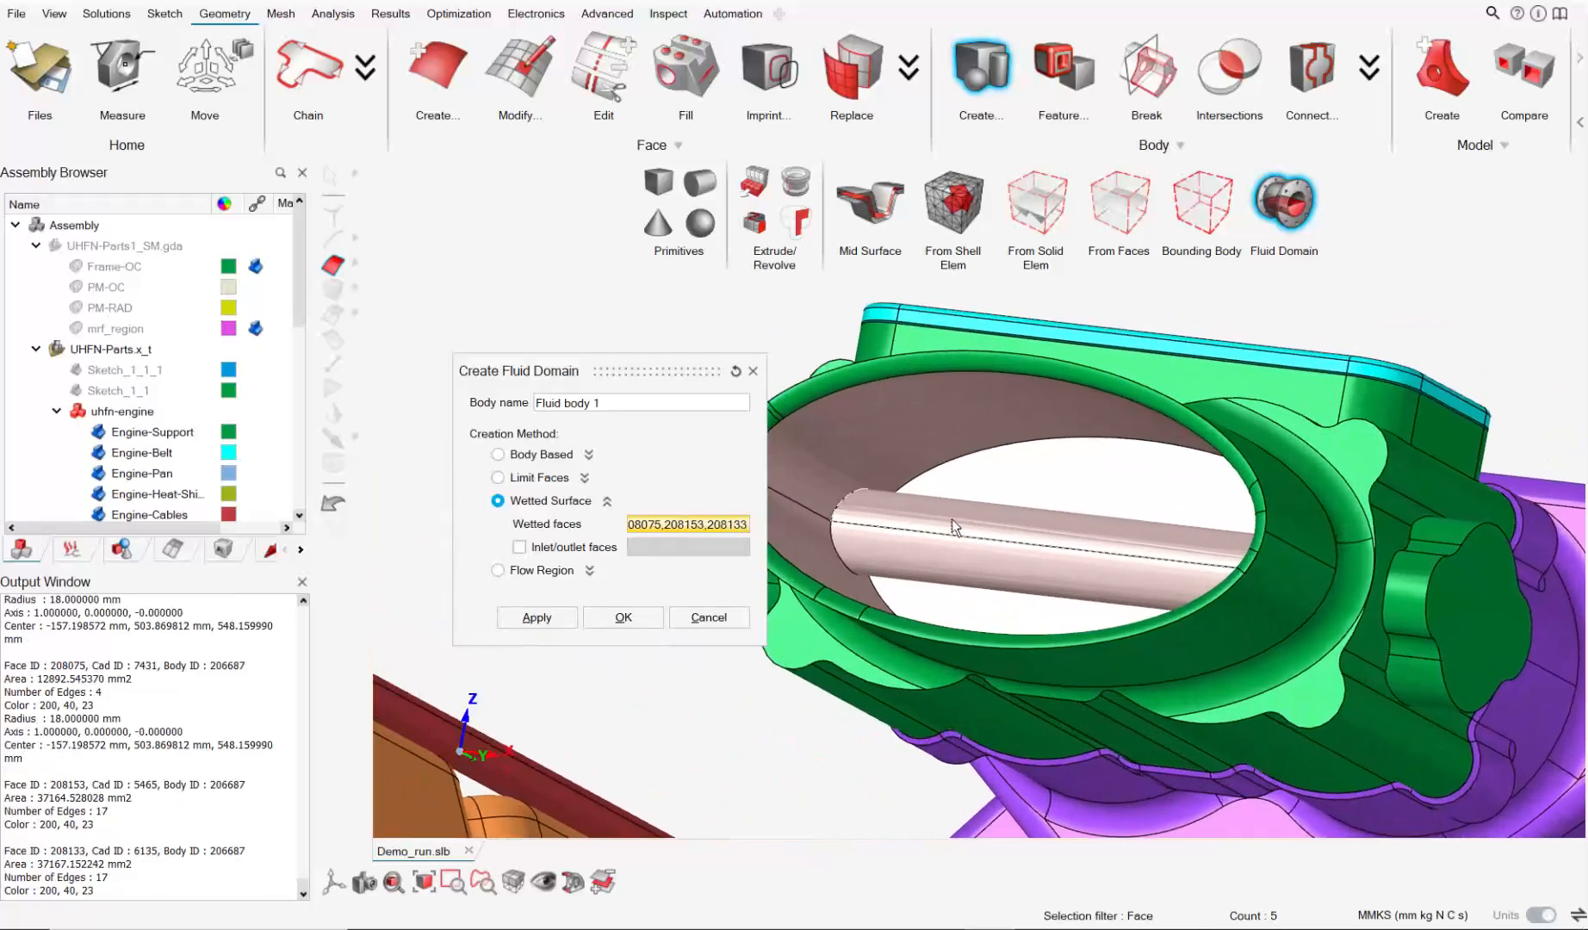
right_click_drag(957, 529, 1110, 556)
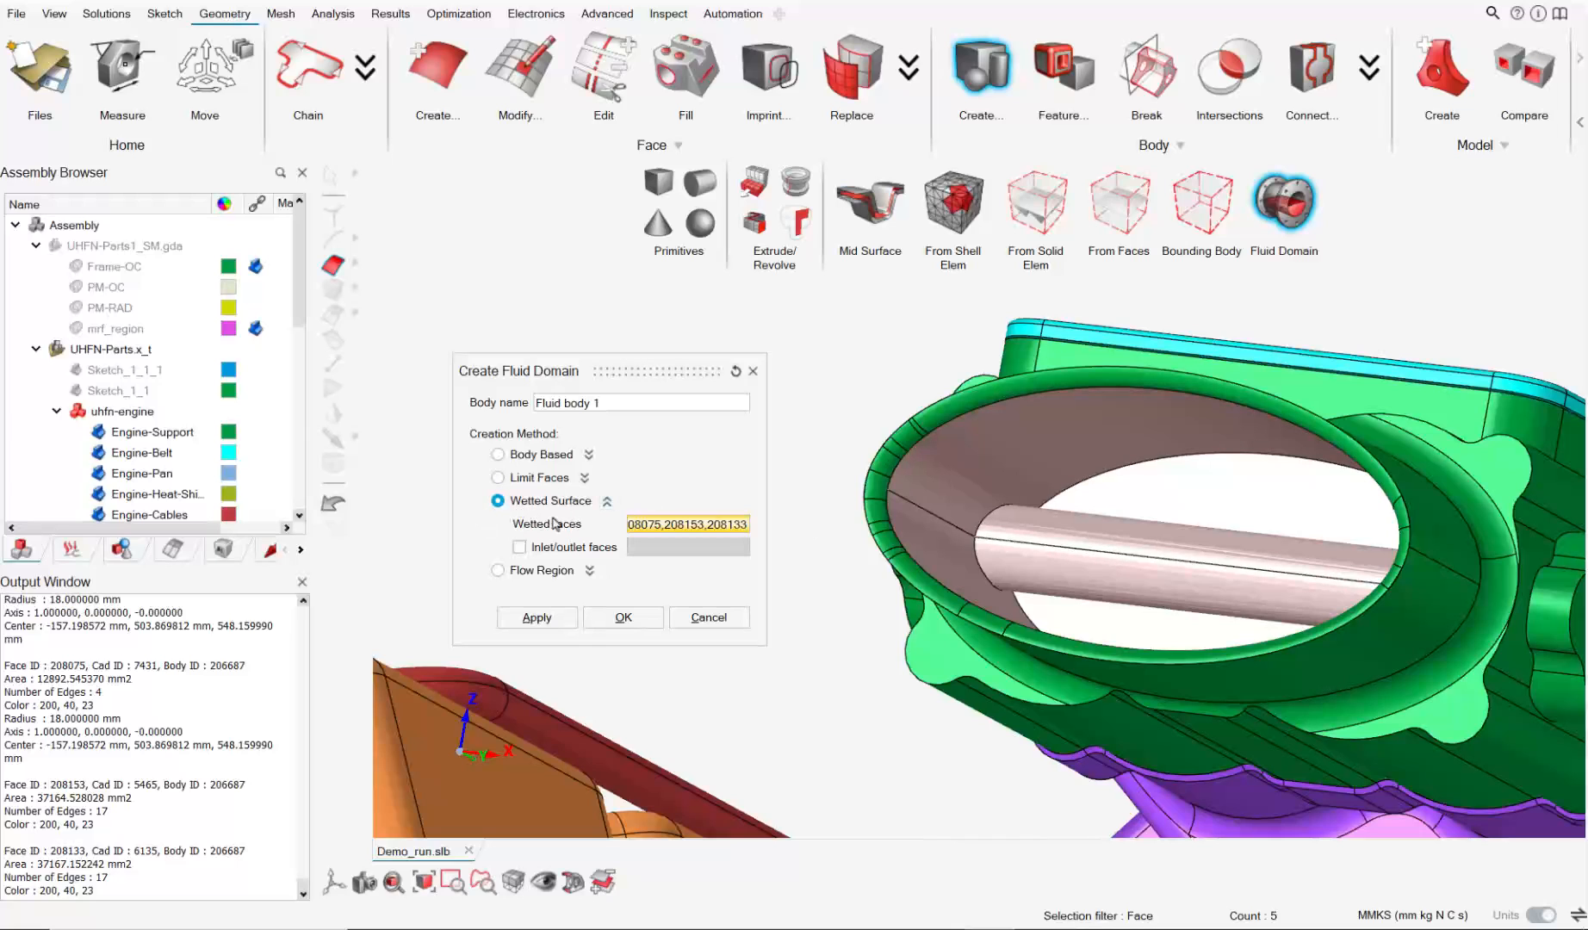
left_click(537, 618)
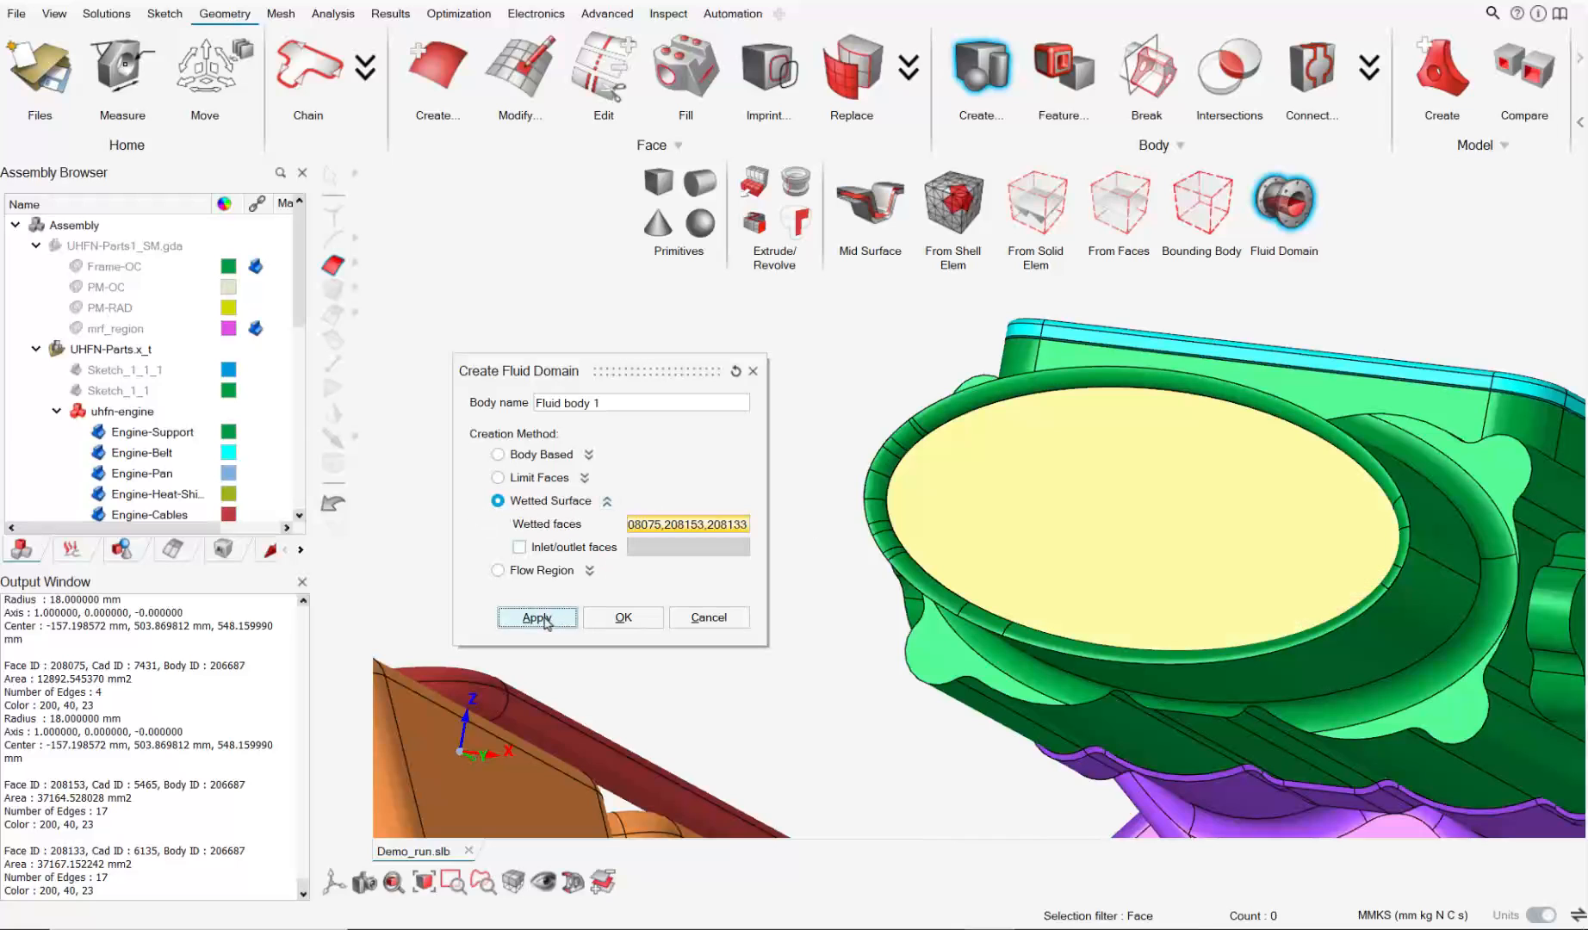
left_click(708, 618)
scroll(126, 405, "down", 5)
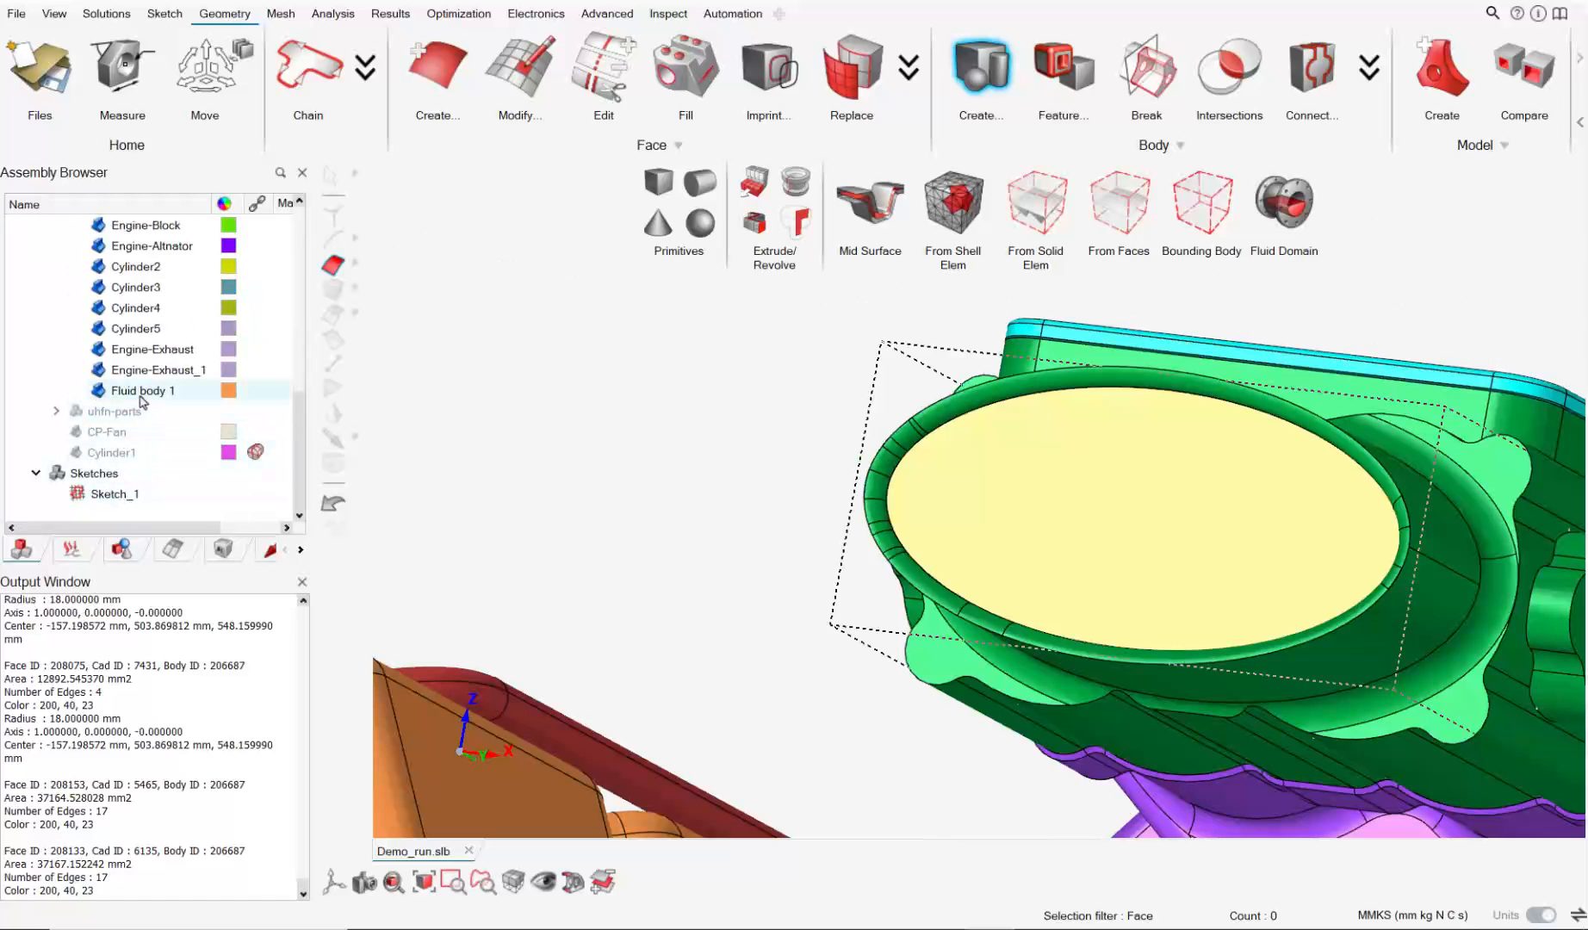
left_click(141, 393)
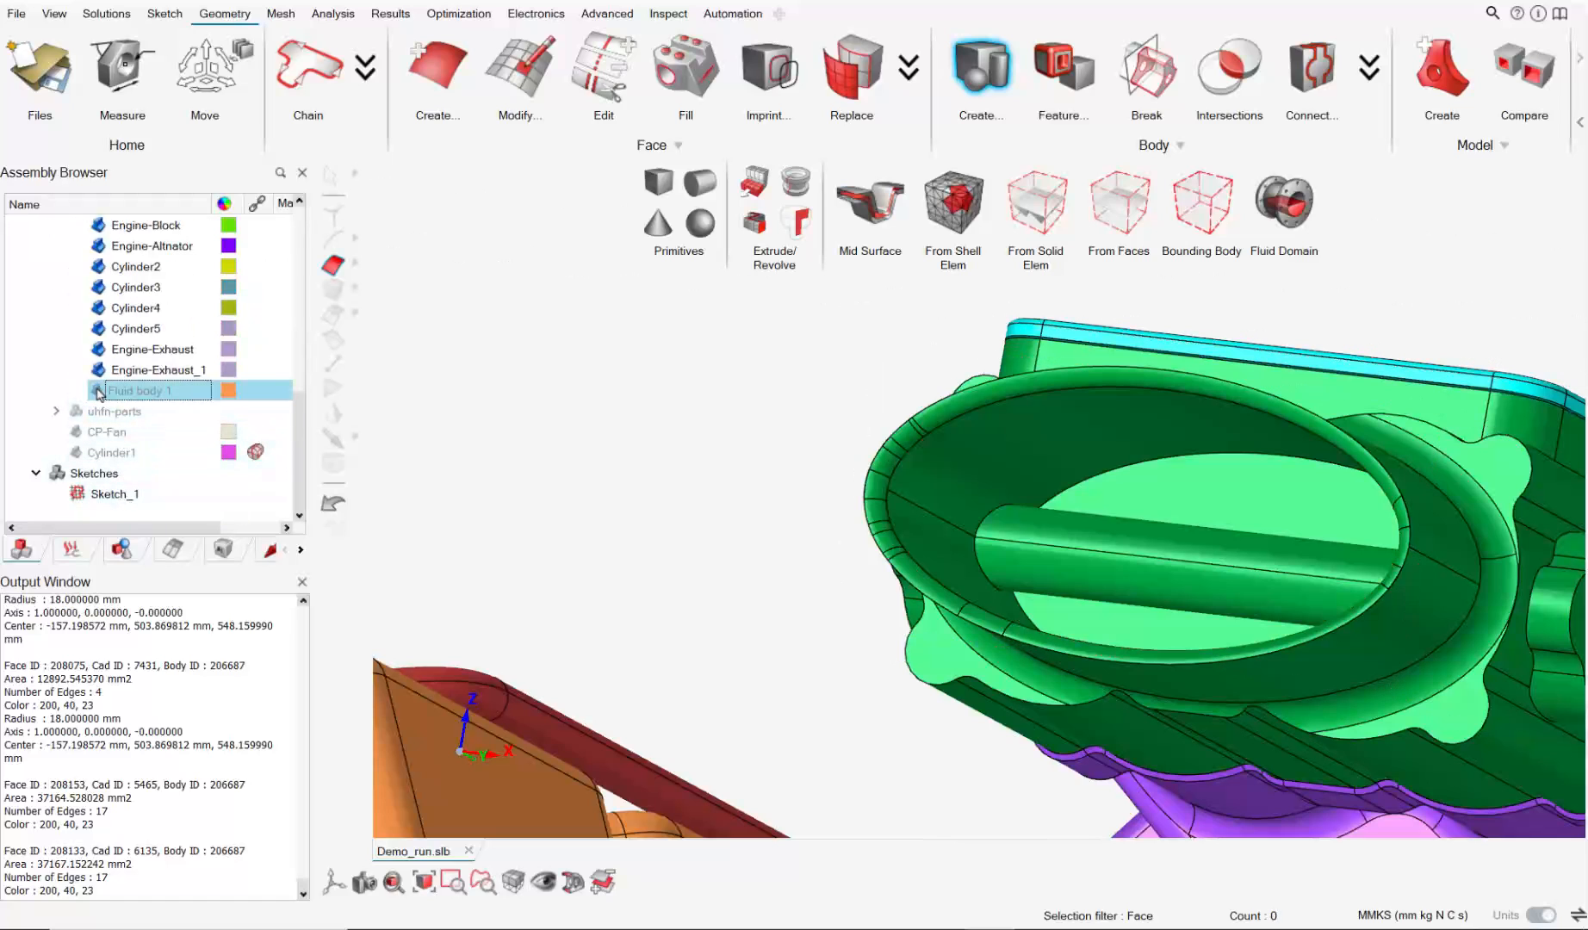
Rename the new fluid body in the green housing's opening as intake.
right_click(131, 390)
left_click(181, 397)
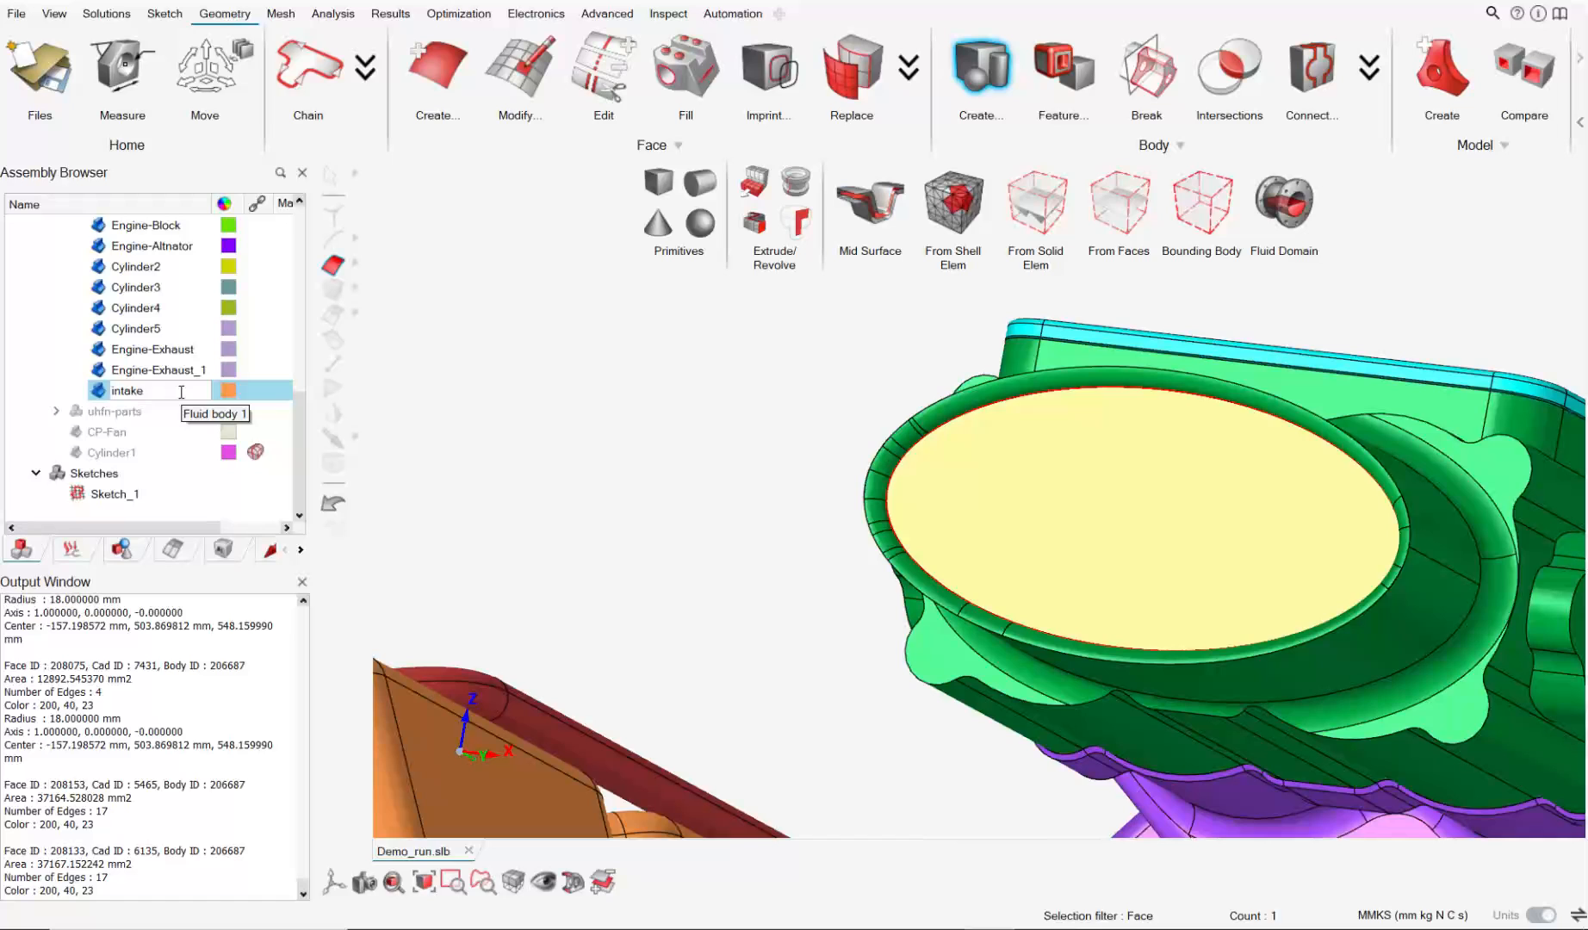
key("Return")
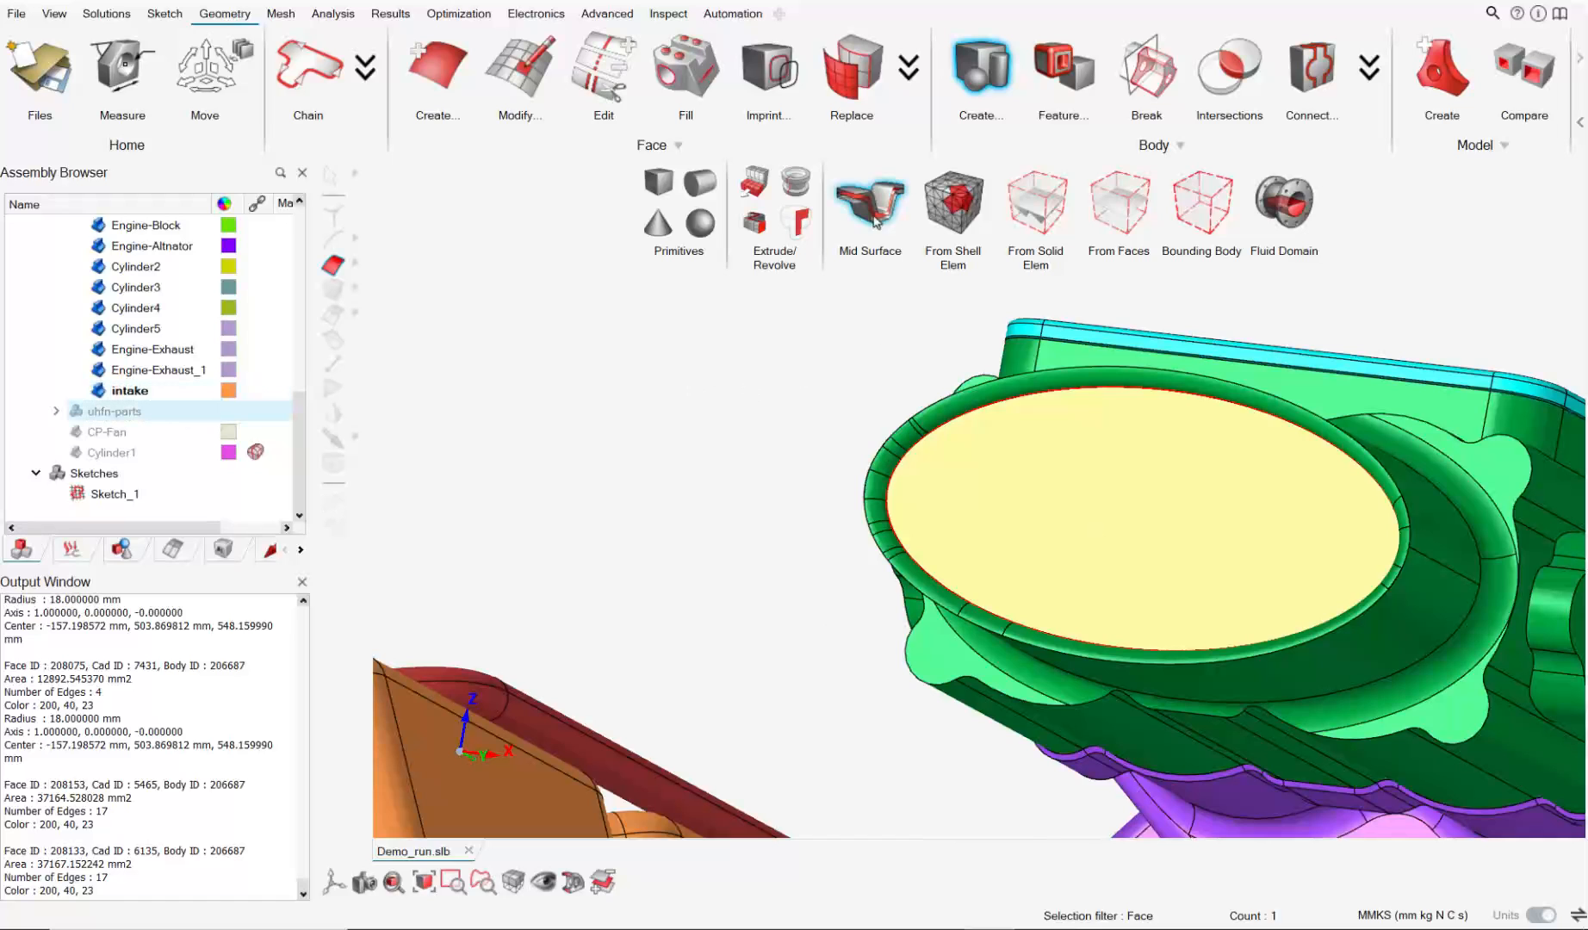
Section the engine lengthwise through the green intake housing and examine how the intake body fills its opening.
mouse_move(819, 435)
middle_mouse_down()
mouse_move(804, 454)
mouse_move(957, 491)
mouse_move(913, 510)
mouse_move(923, 496)
middle_mouse_up()
scroll(809, 471, "up", 4)
right_click_drag(810, 471, 989, 527)
mouse_move(989, 527)
middle_mouse_down()
mouse_move(1004, 542)
mouse_move(874, 532)
mouse_move(1009, 567)
mouse_move(999, 551)
middle_mouse_up()
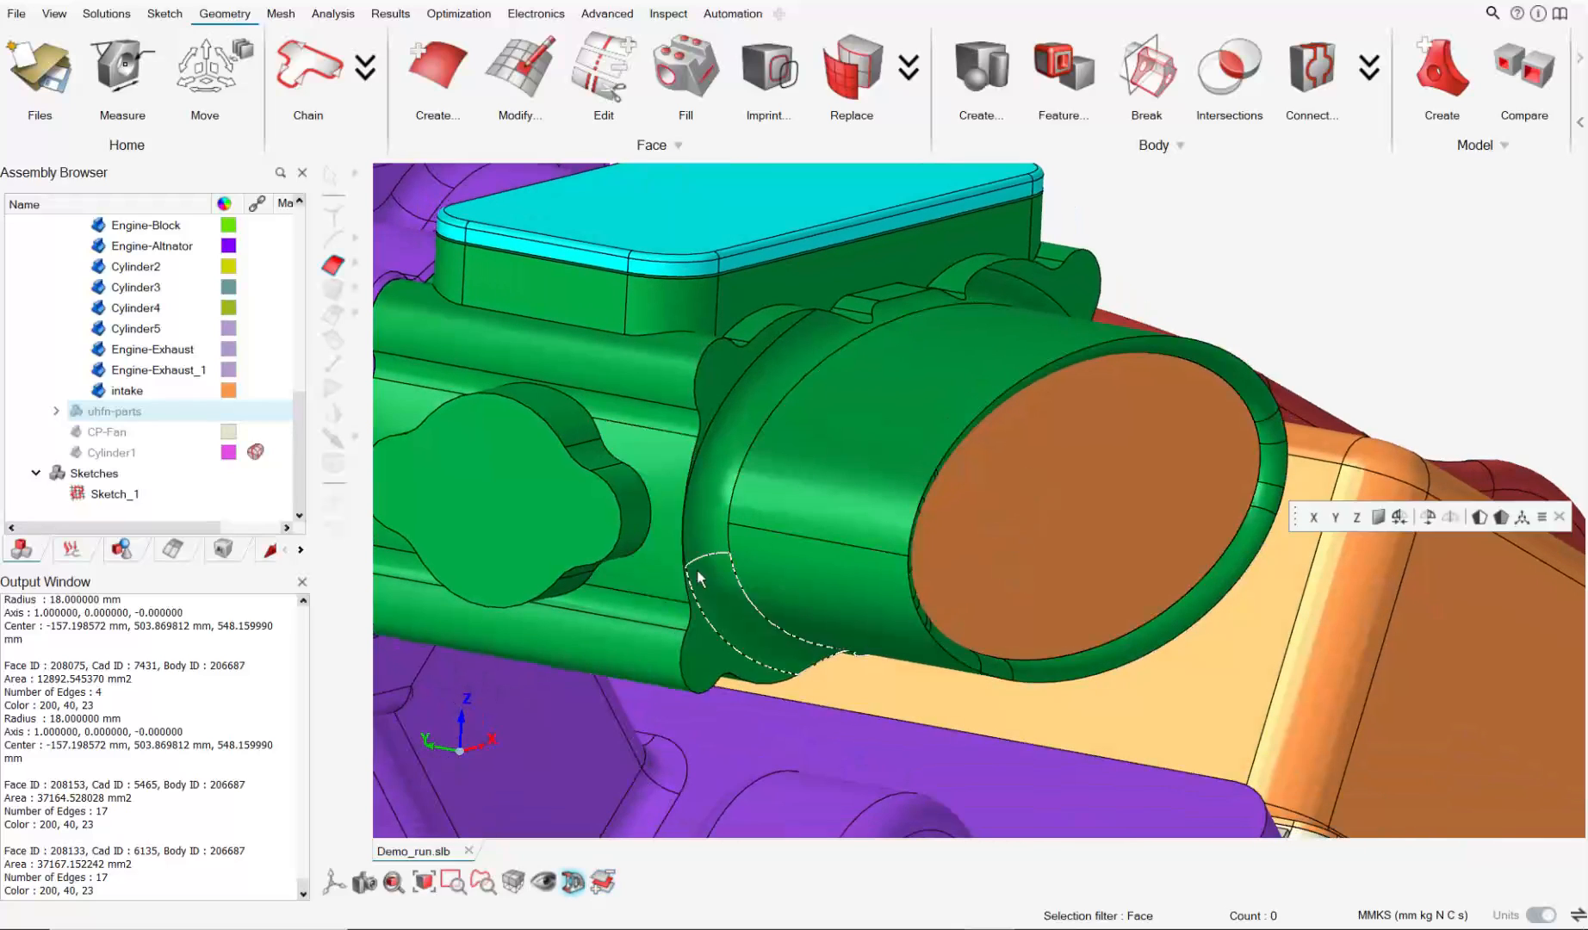
scroll(943, 529, "down", 5)
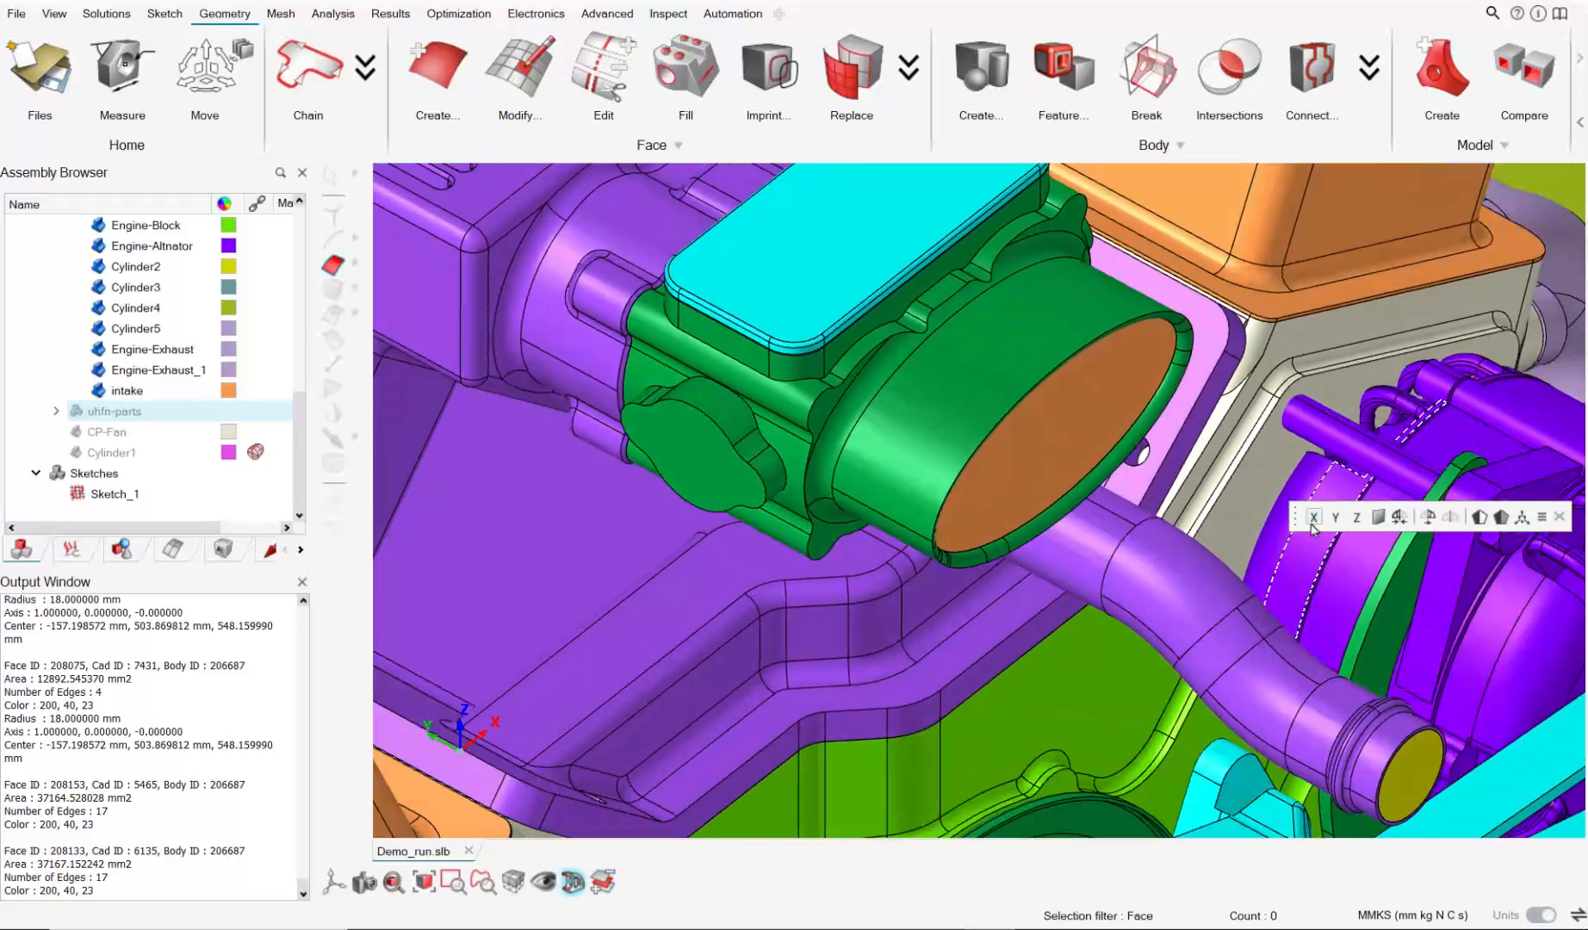
scroll(930, 579, "down", 5)
scroll(930, 578, "down", 5)
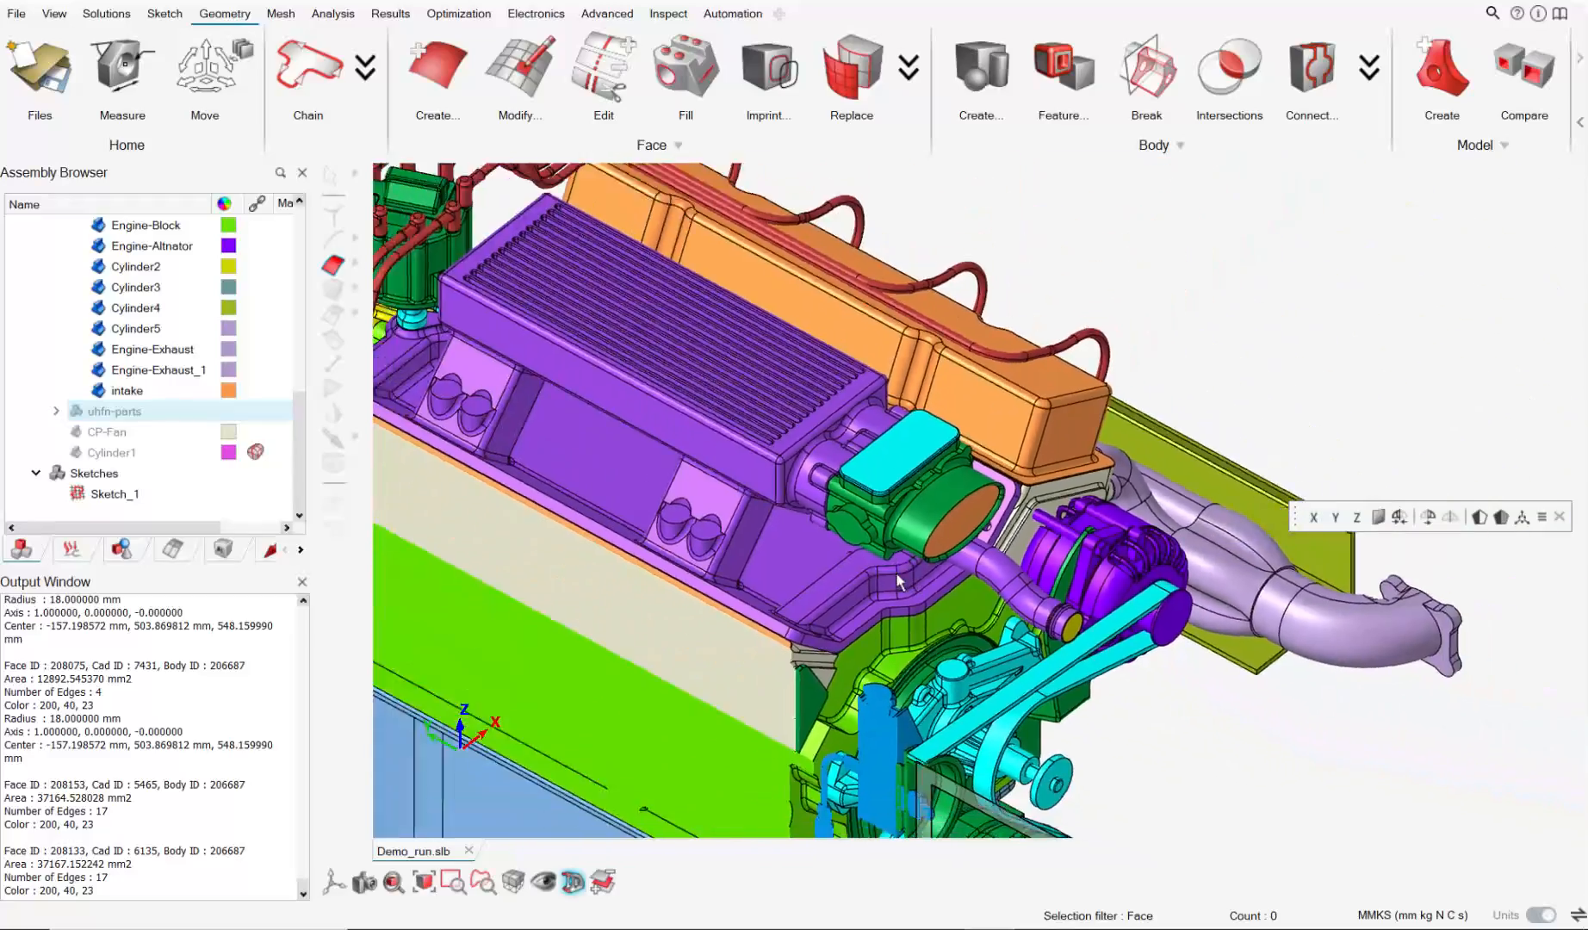
middle_click_drag(930, 579, 996, 629)
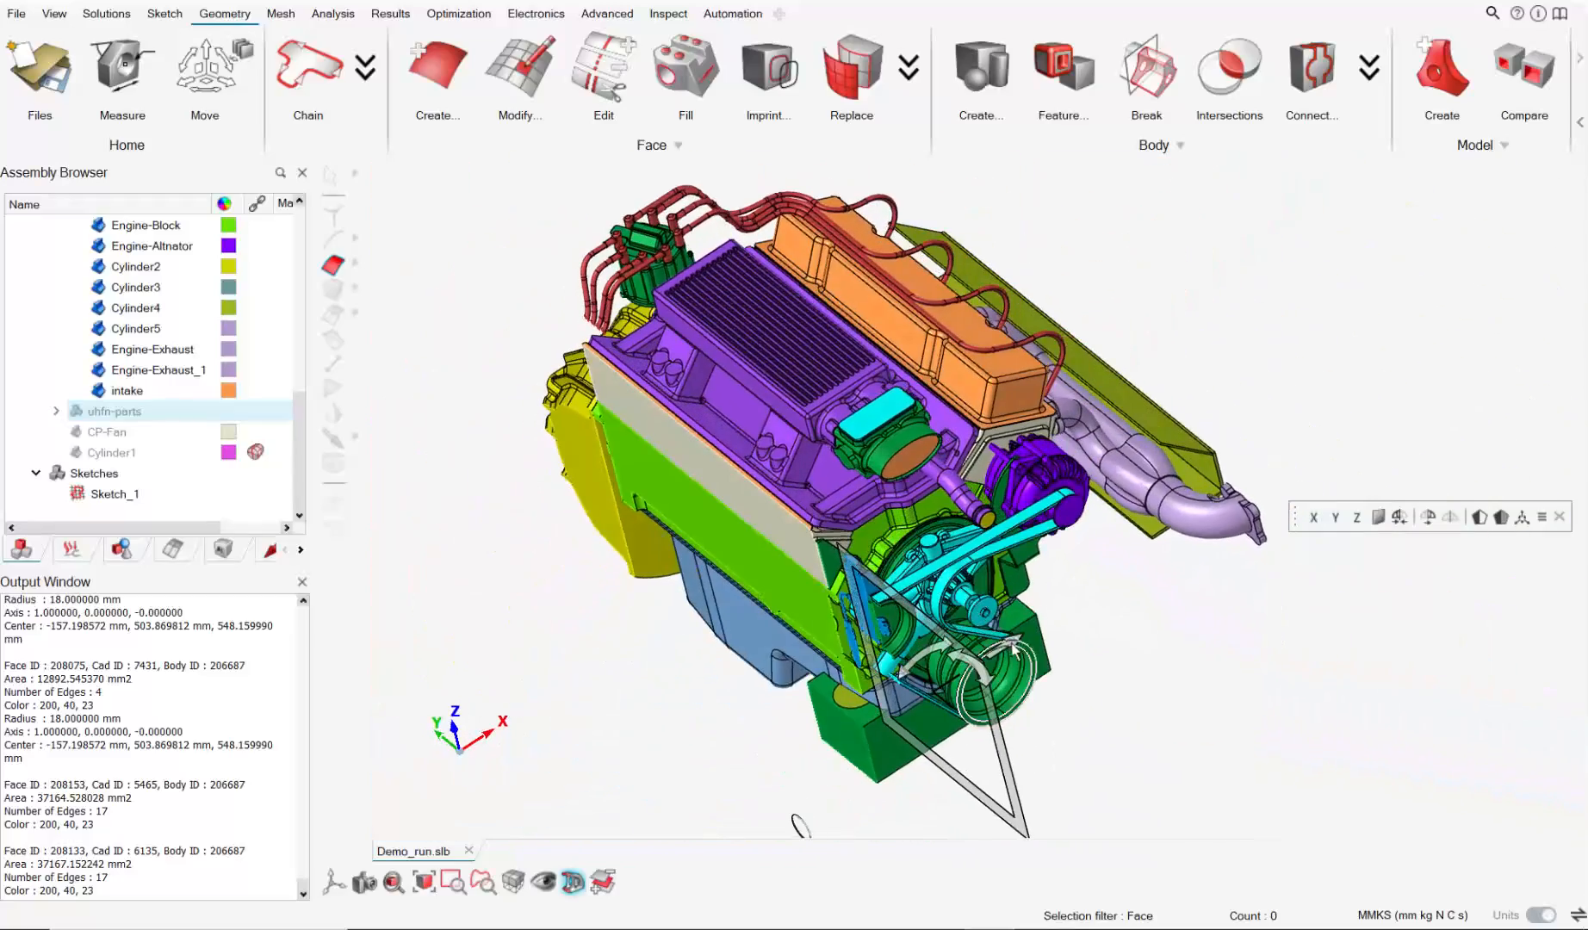
left_click_drag(996, 631, 1111, 585)
scroll(956, 427, "up", 10)
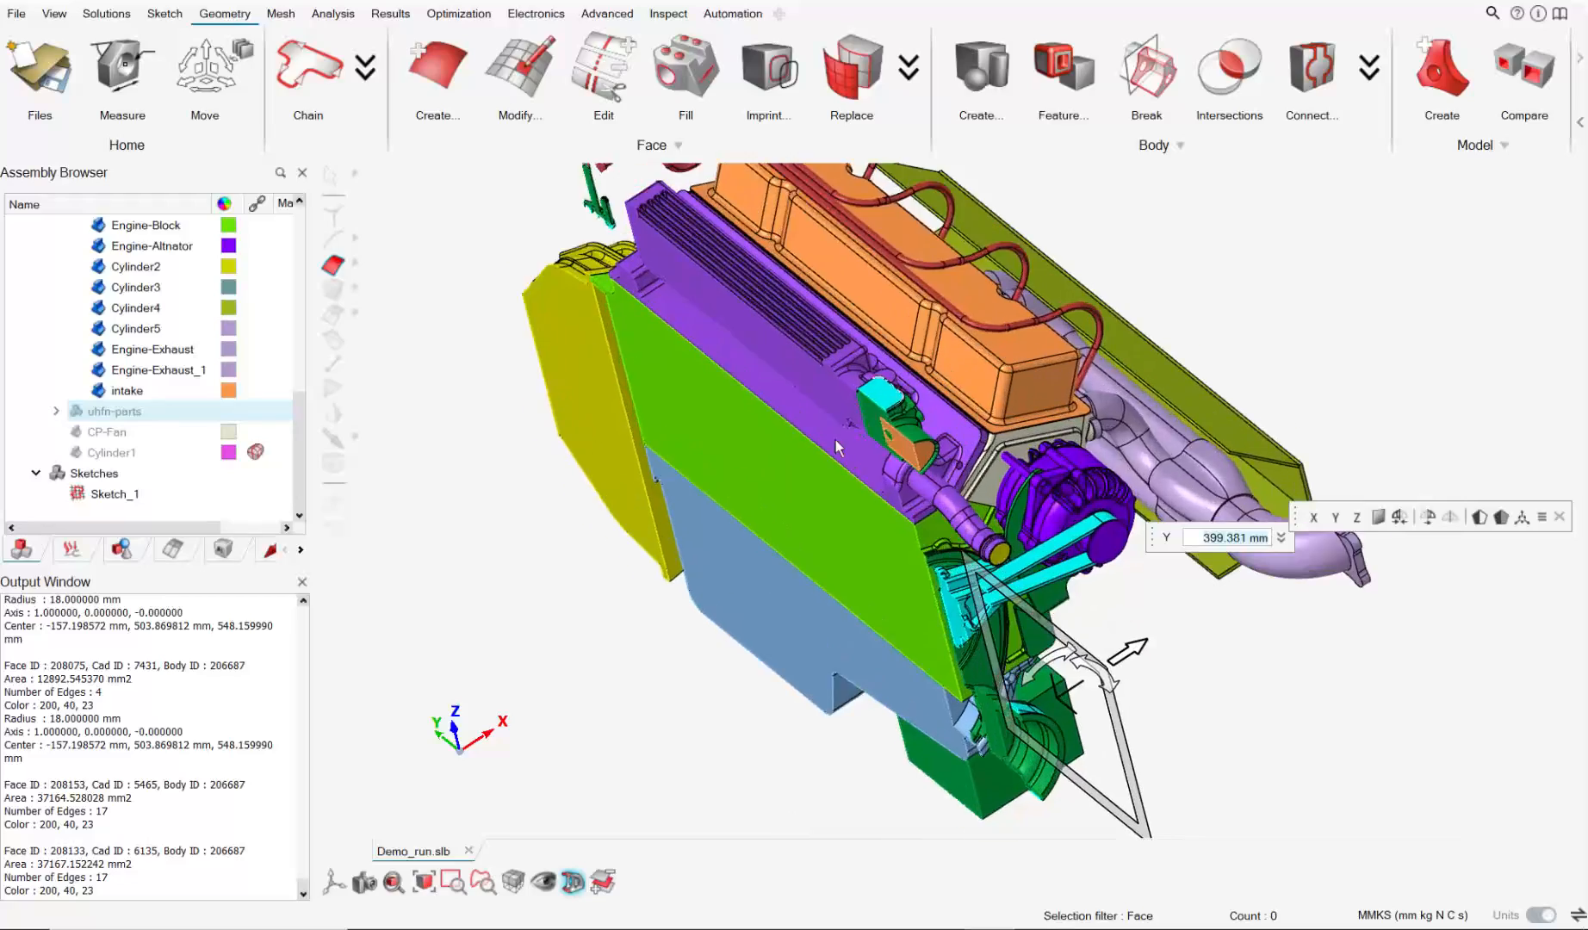
scroll(991, 402, "up", 2)
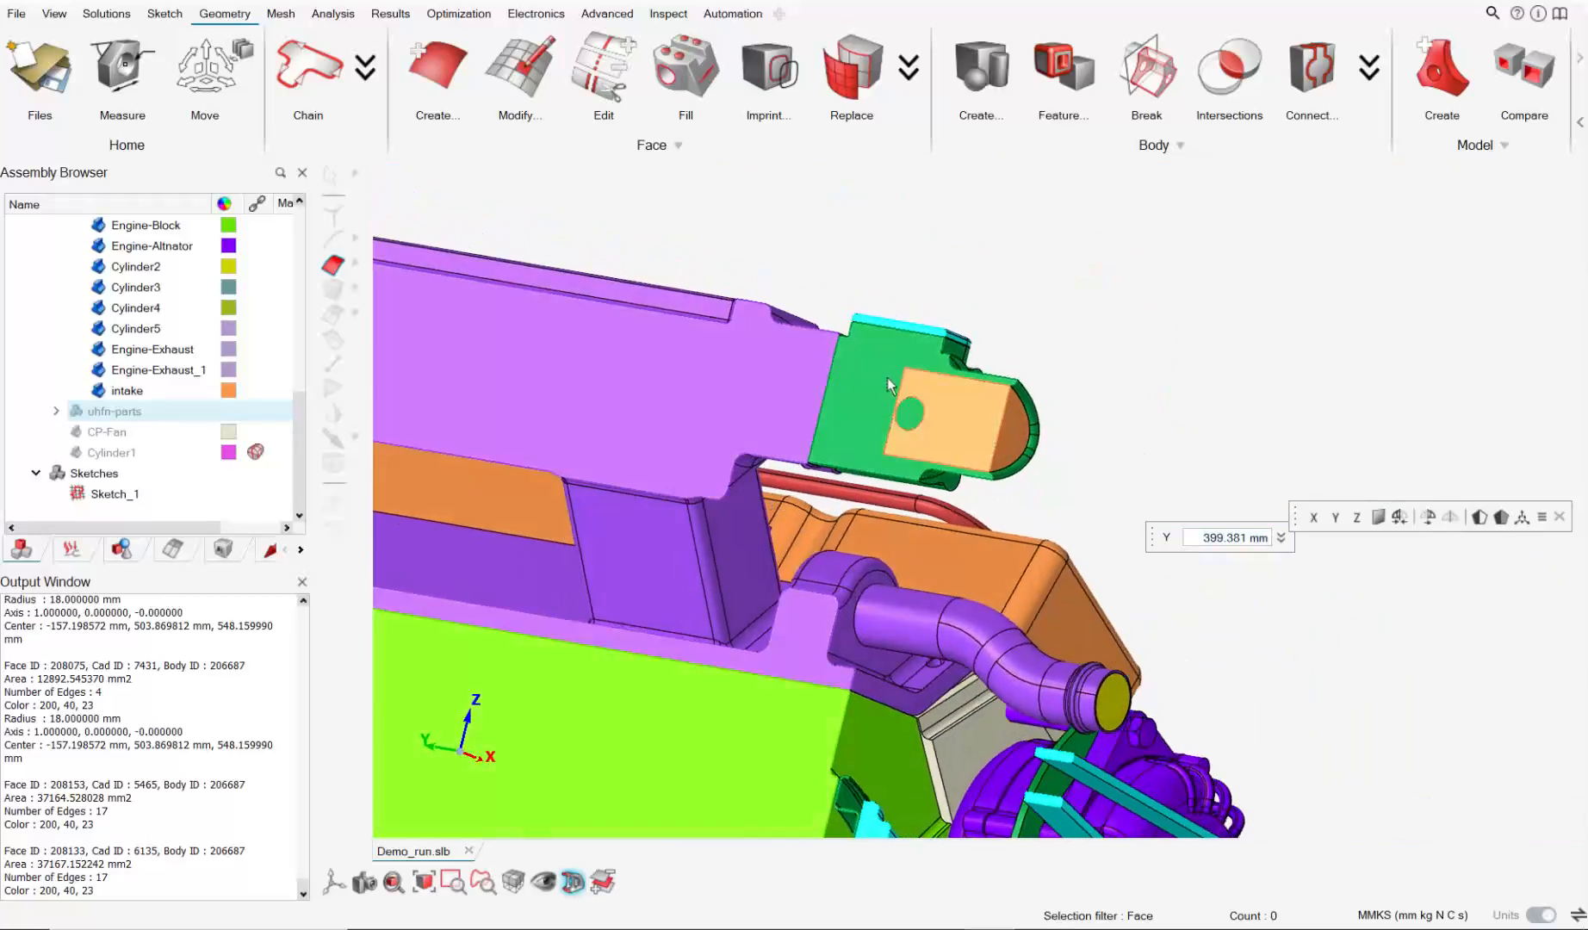
middle_click_drag(995, 404, 1009, 367)
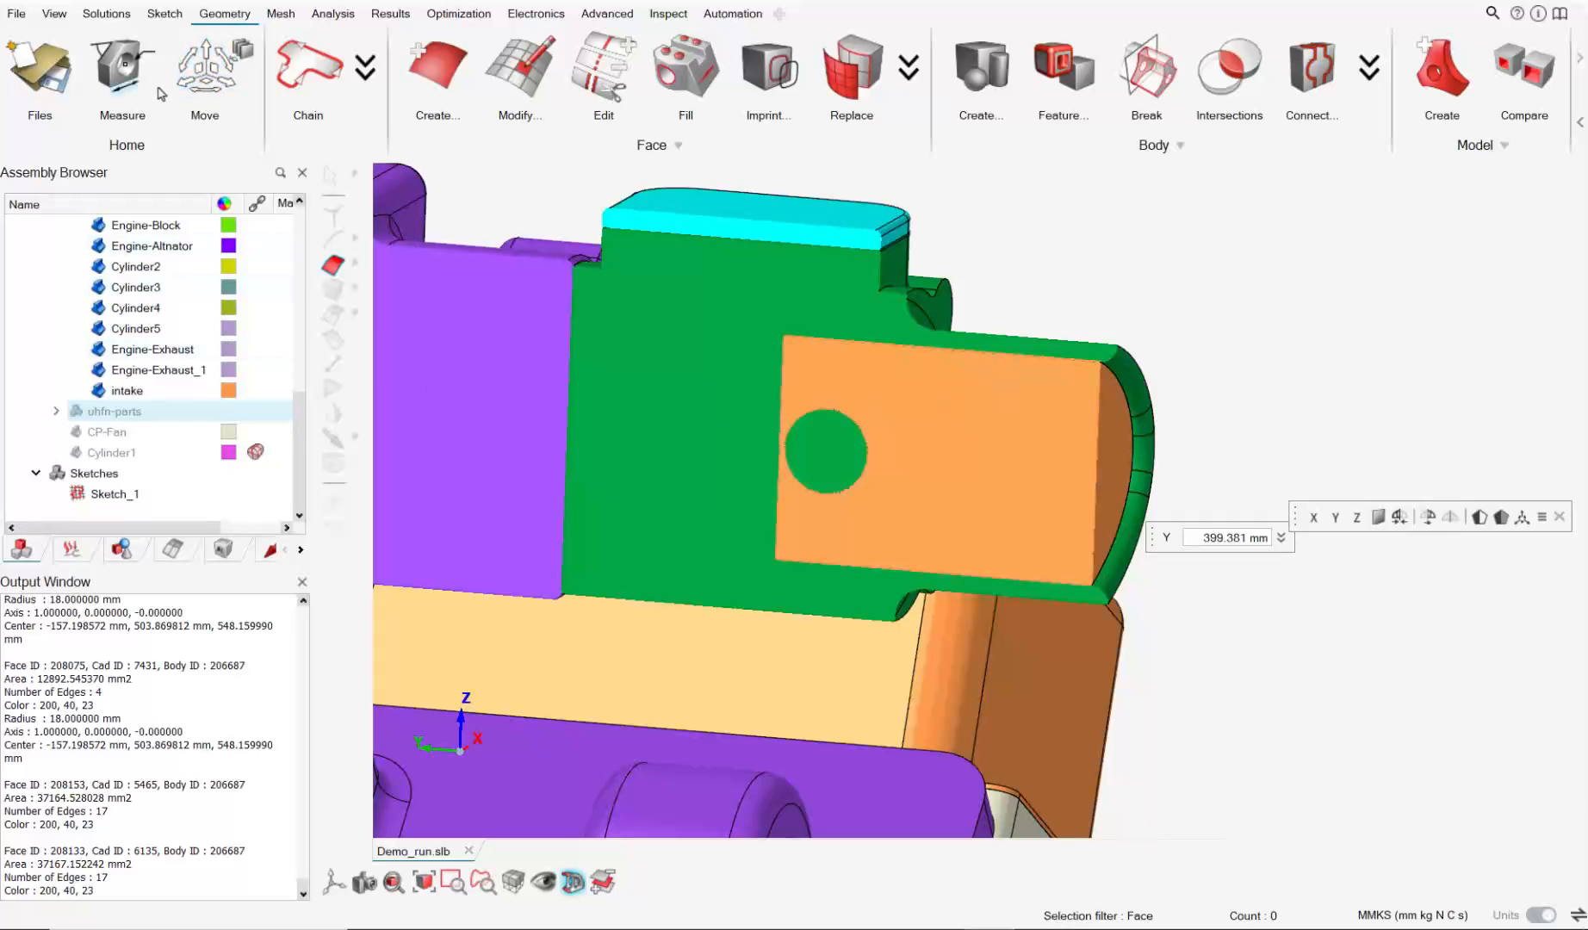
Move the intake body 50 mm along Y, deeper into the green housing.
left_click(203, 76)
left_click(142, 391)
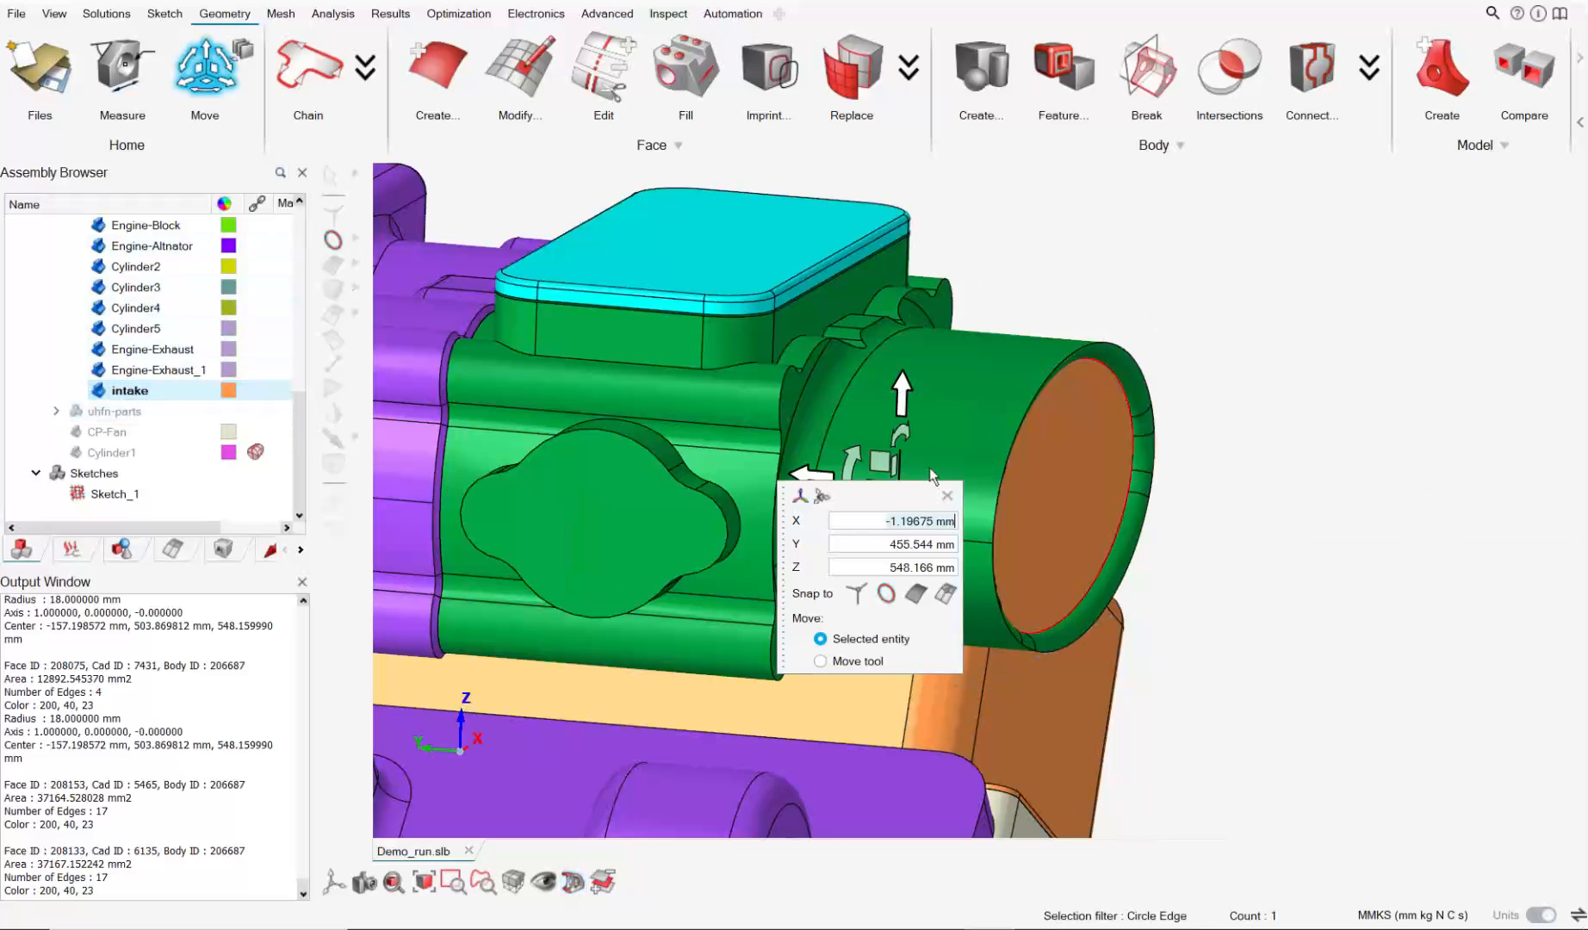
middle_click_drag(689, 392, 768, 427)
left_click(768, 430)
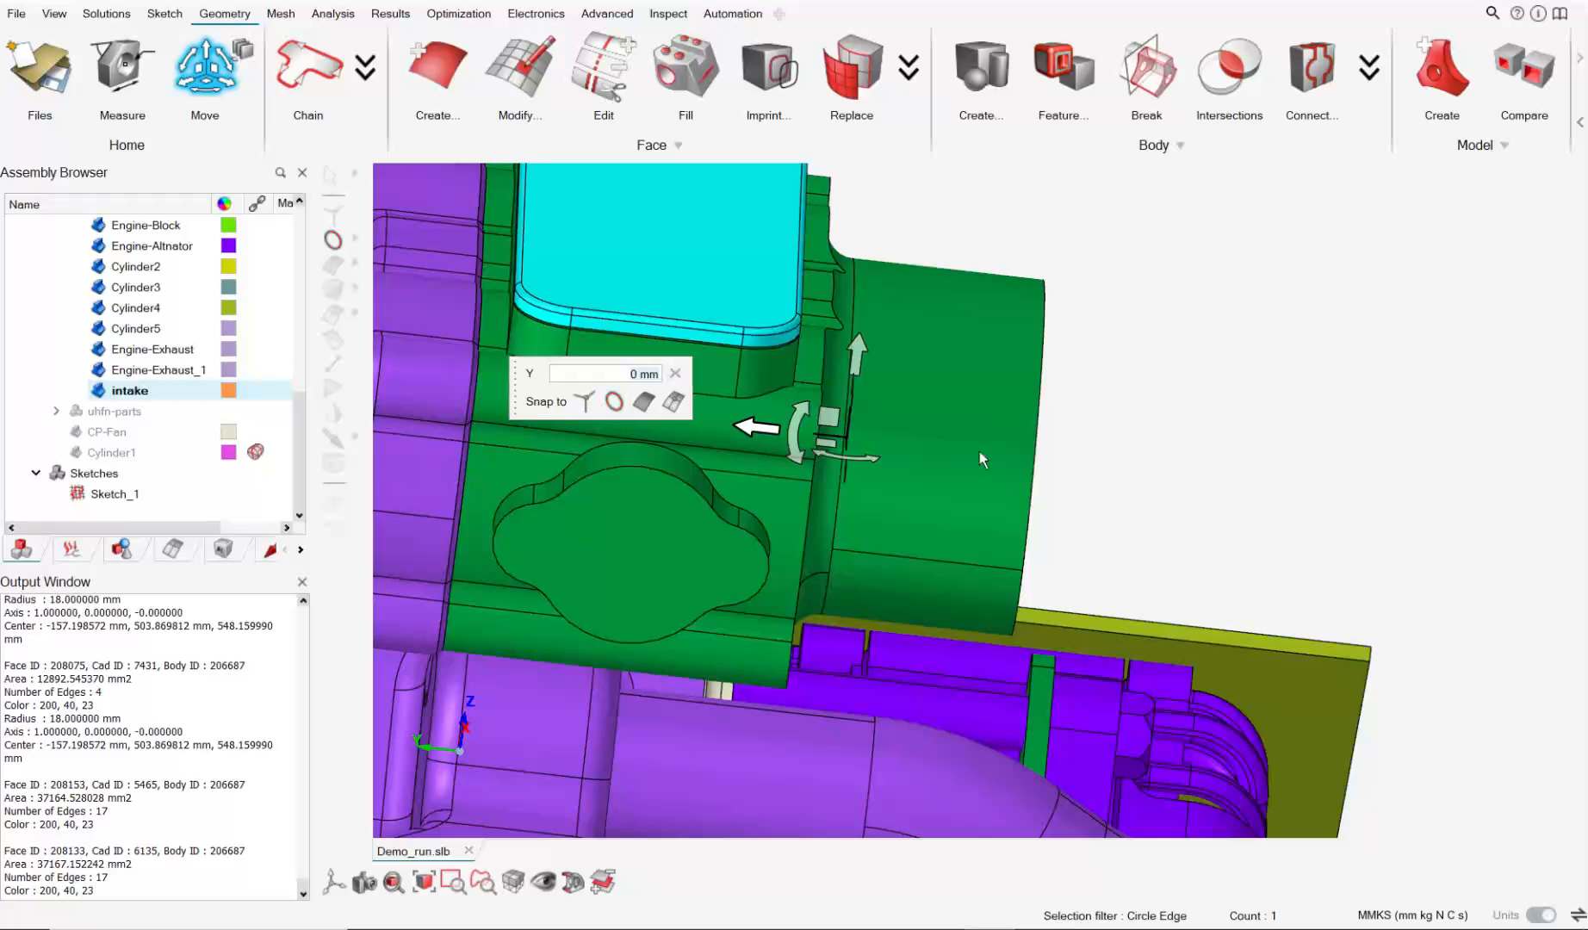
middle_click_drag(982, 459, 947, 448)
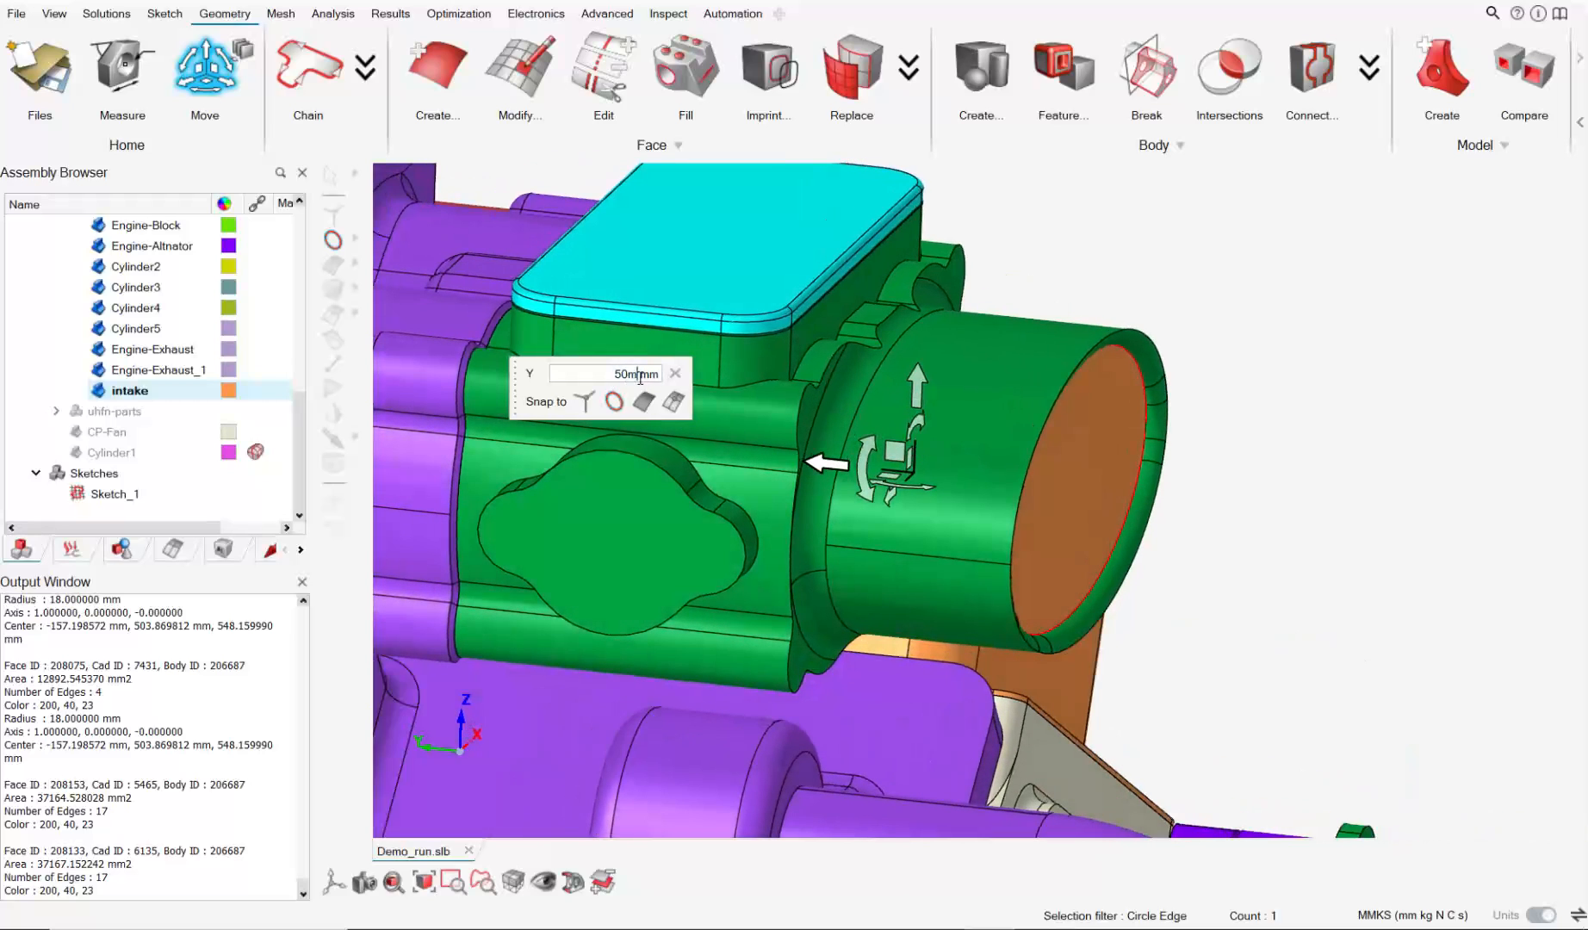
key("Return")
middle_click_drag(987, 443, 747, 785)
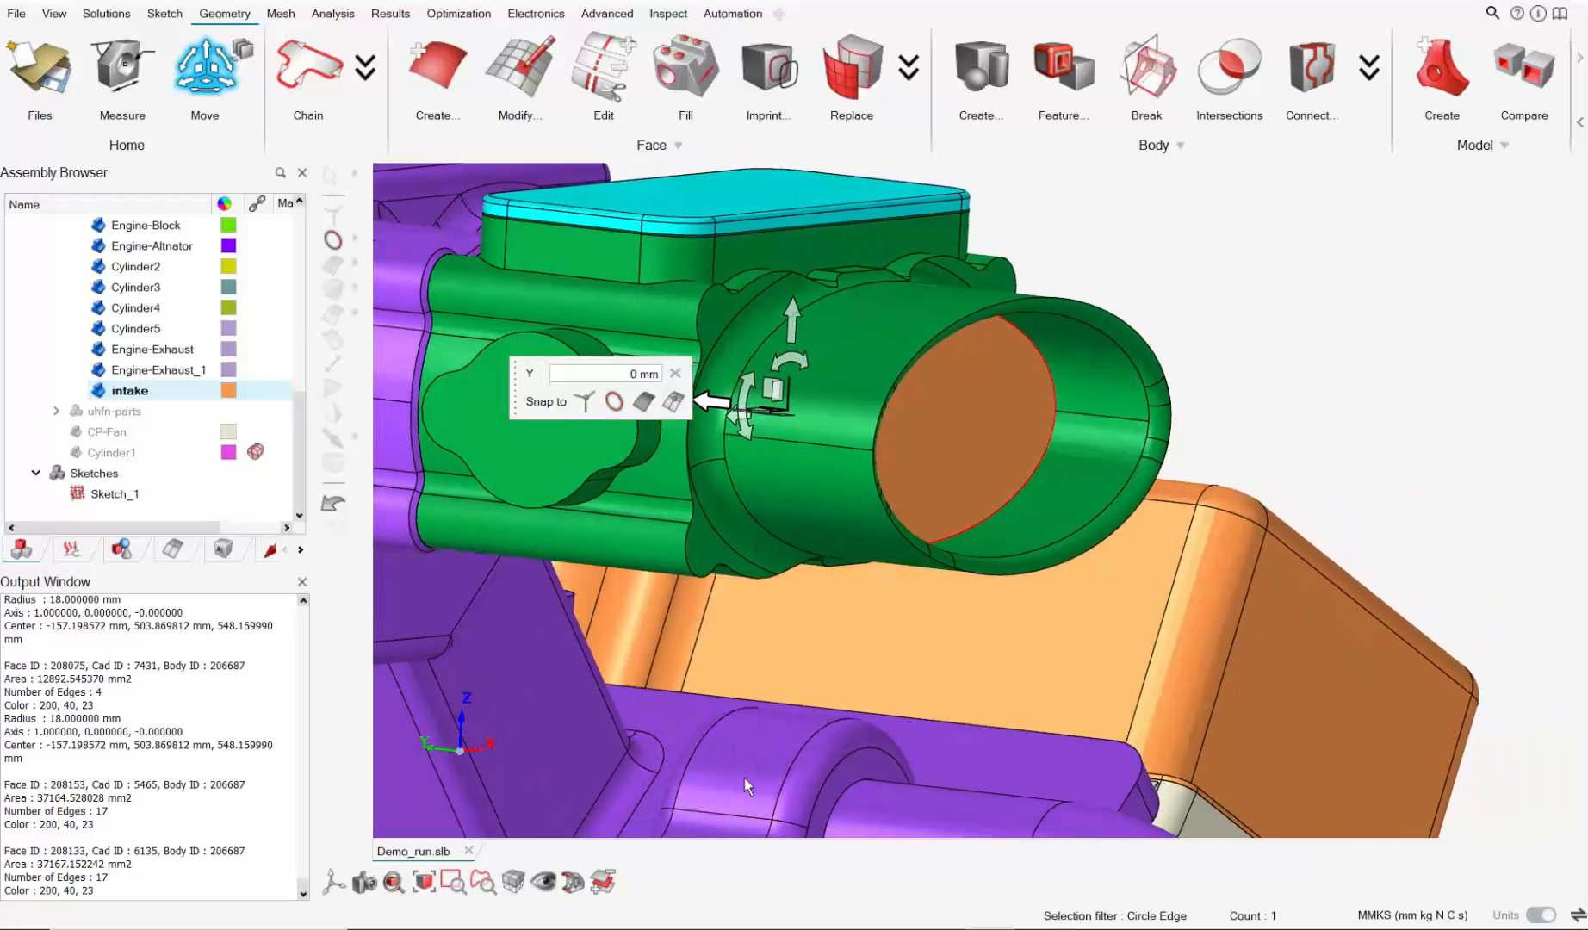
Check the moved intake body in a section view of the green housing, then restore the unsectioned view of the whole engine.
left_click(572, 880)
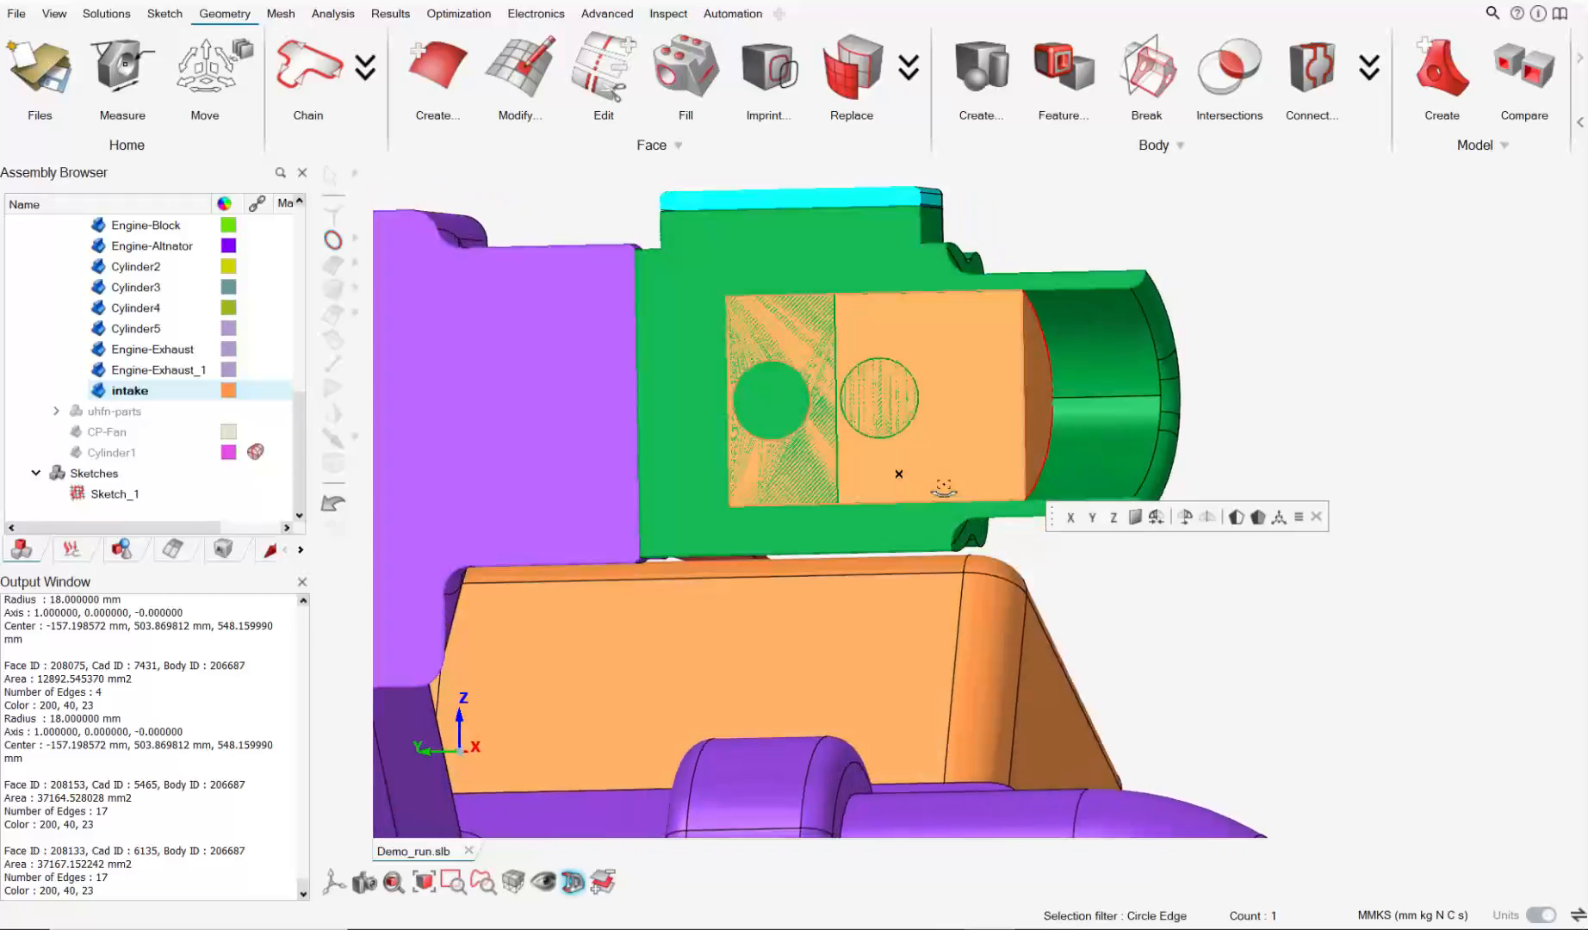
middle_click_drag(944, 488, 794, 568)
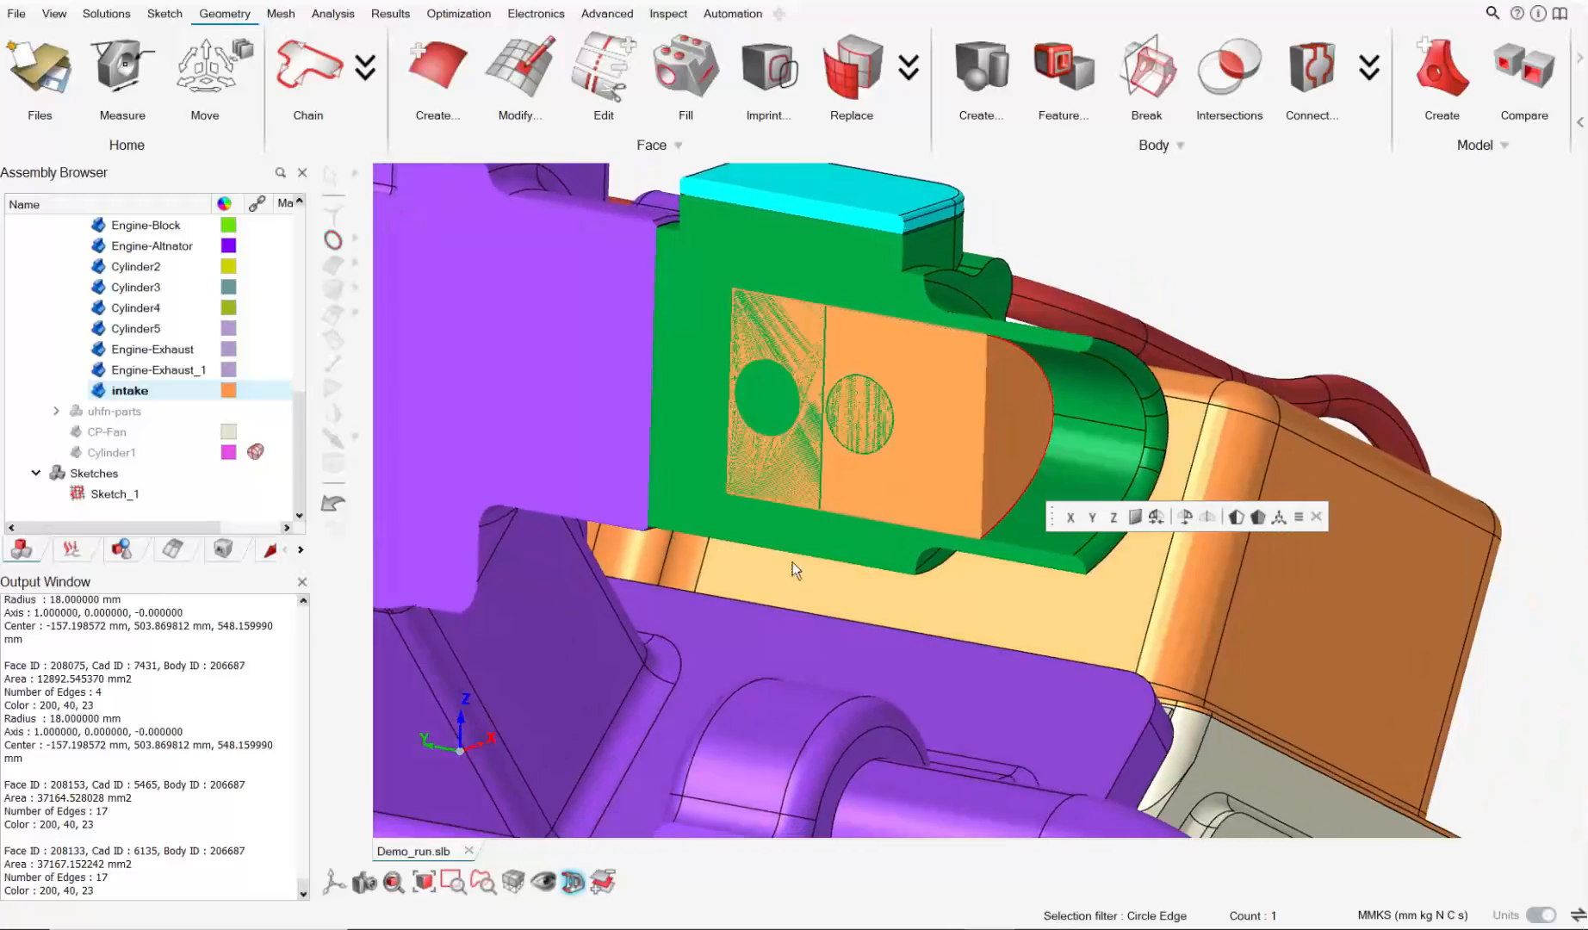
left_click(571, 881)
scroll(873, 477, "down", 10)
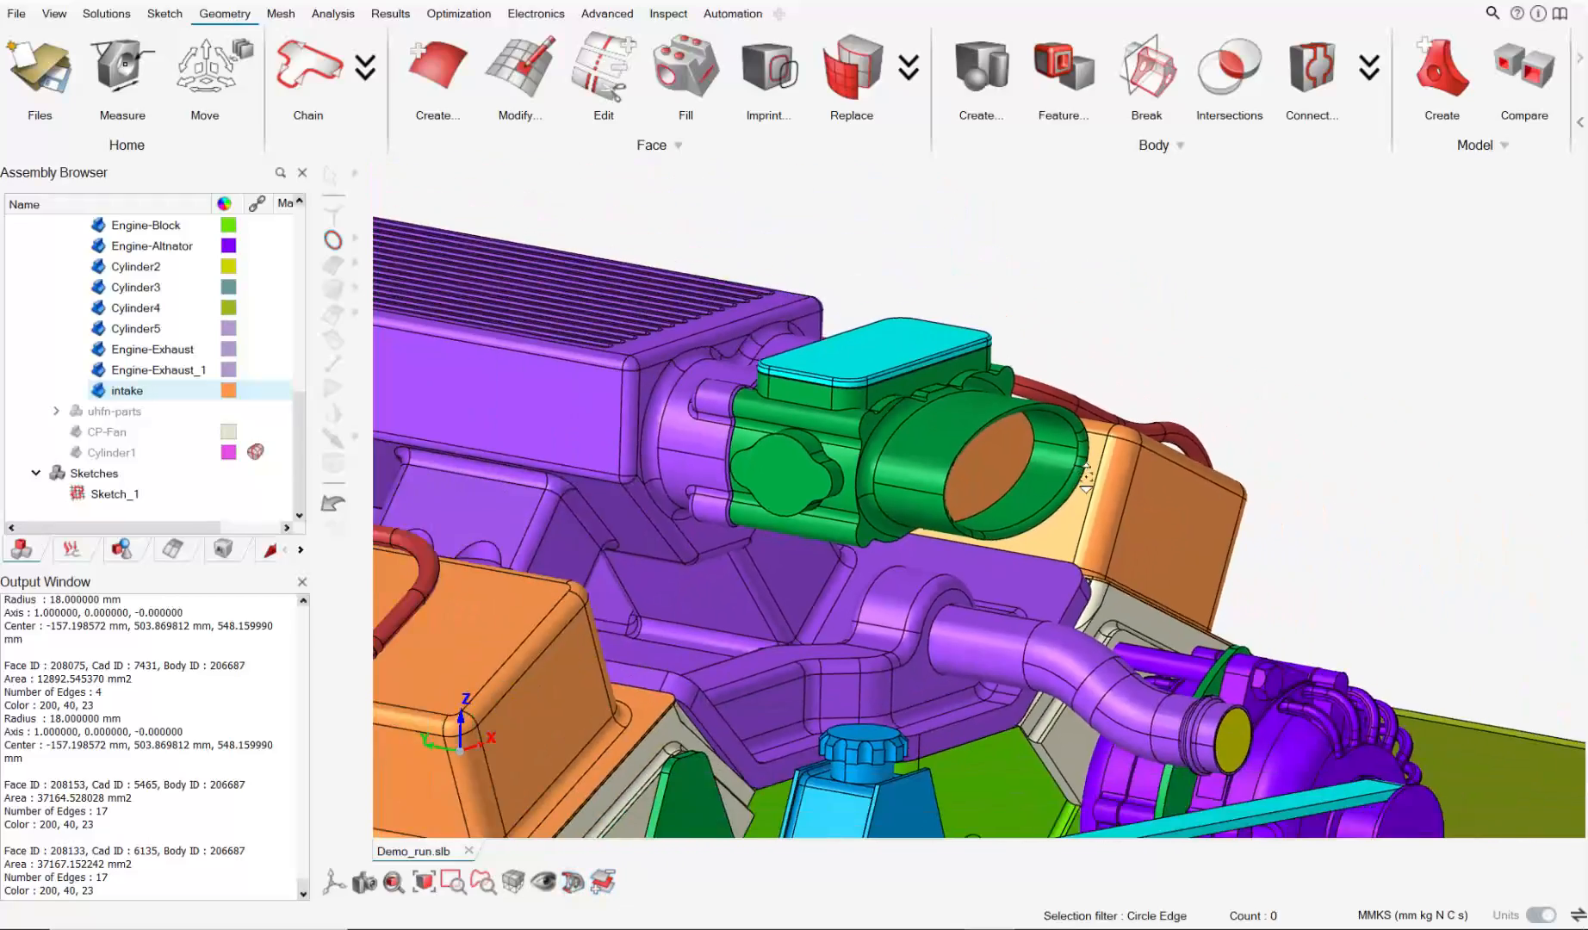
middle_click_drag(996, 545, 910, 504)
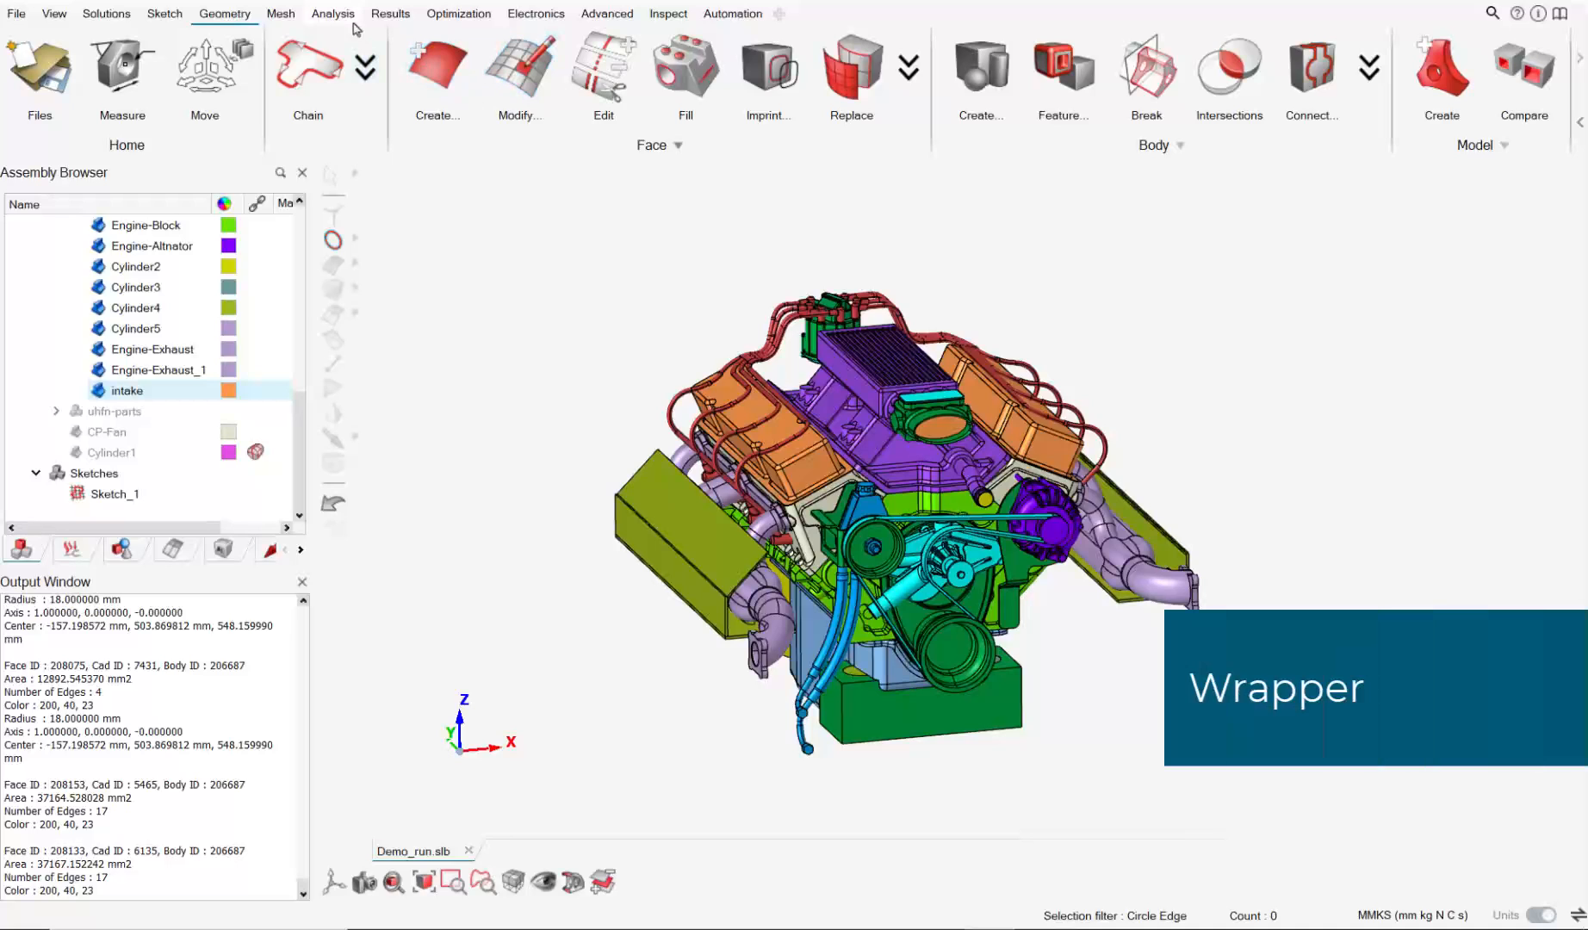
Create an external, tight-wrap Tri3 wrapper mesh over all uhfn-engine bodies with a mesh size of 10 mm.
left_click(281, 14)
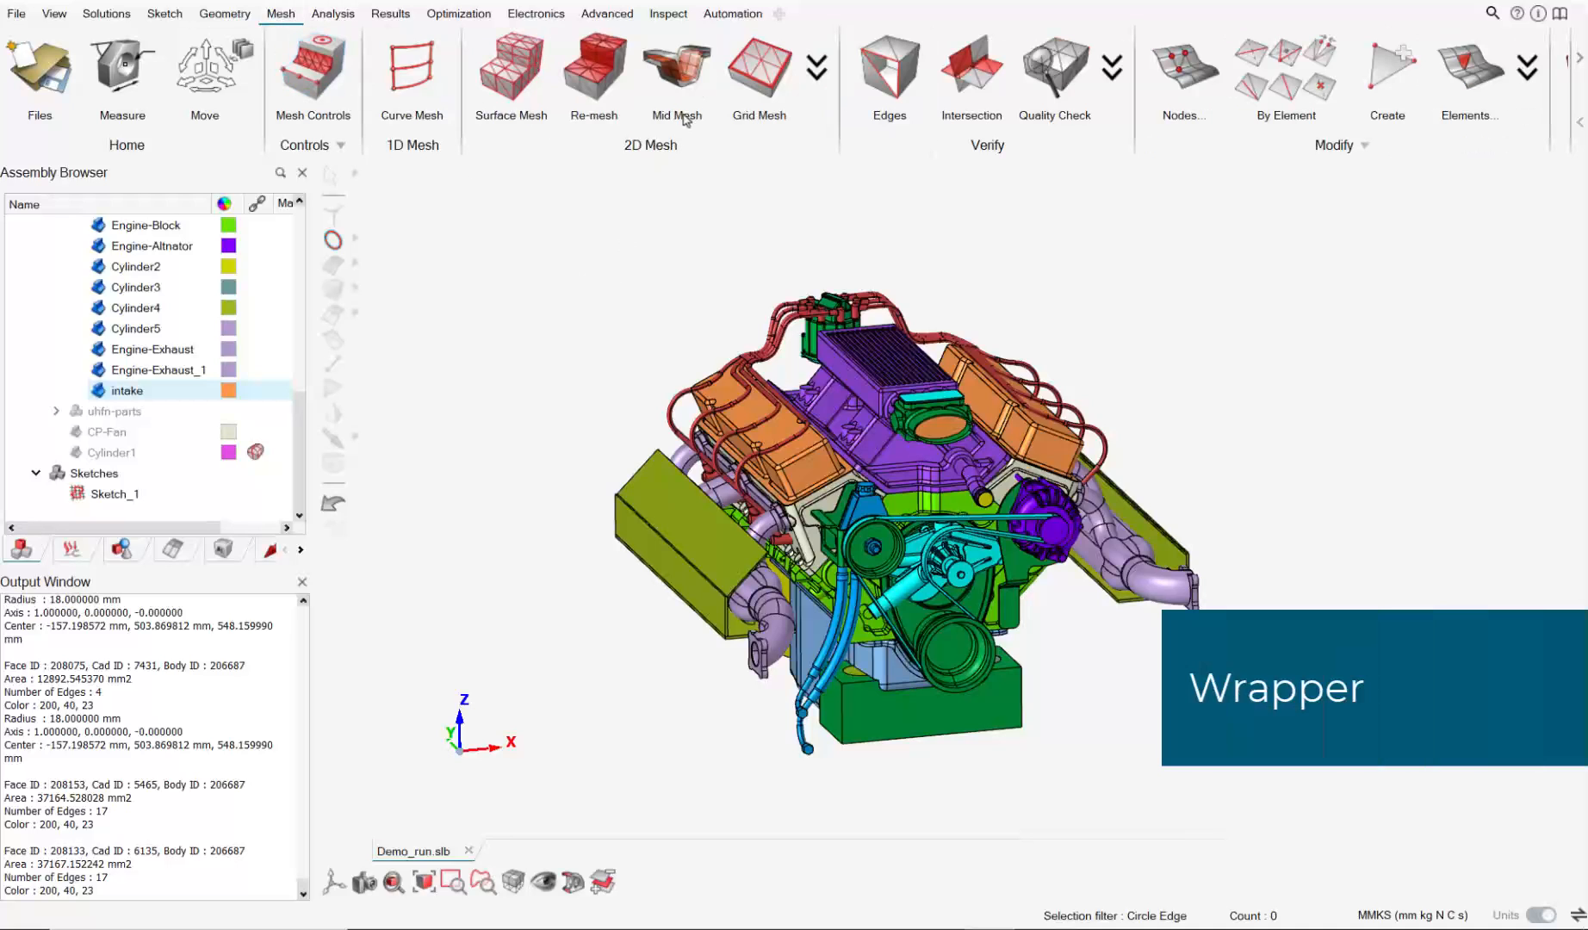
left_click(817, 69)
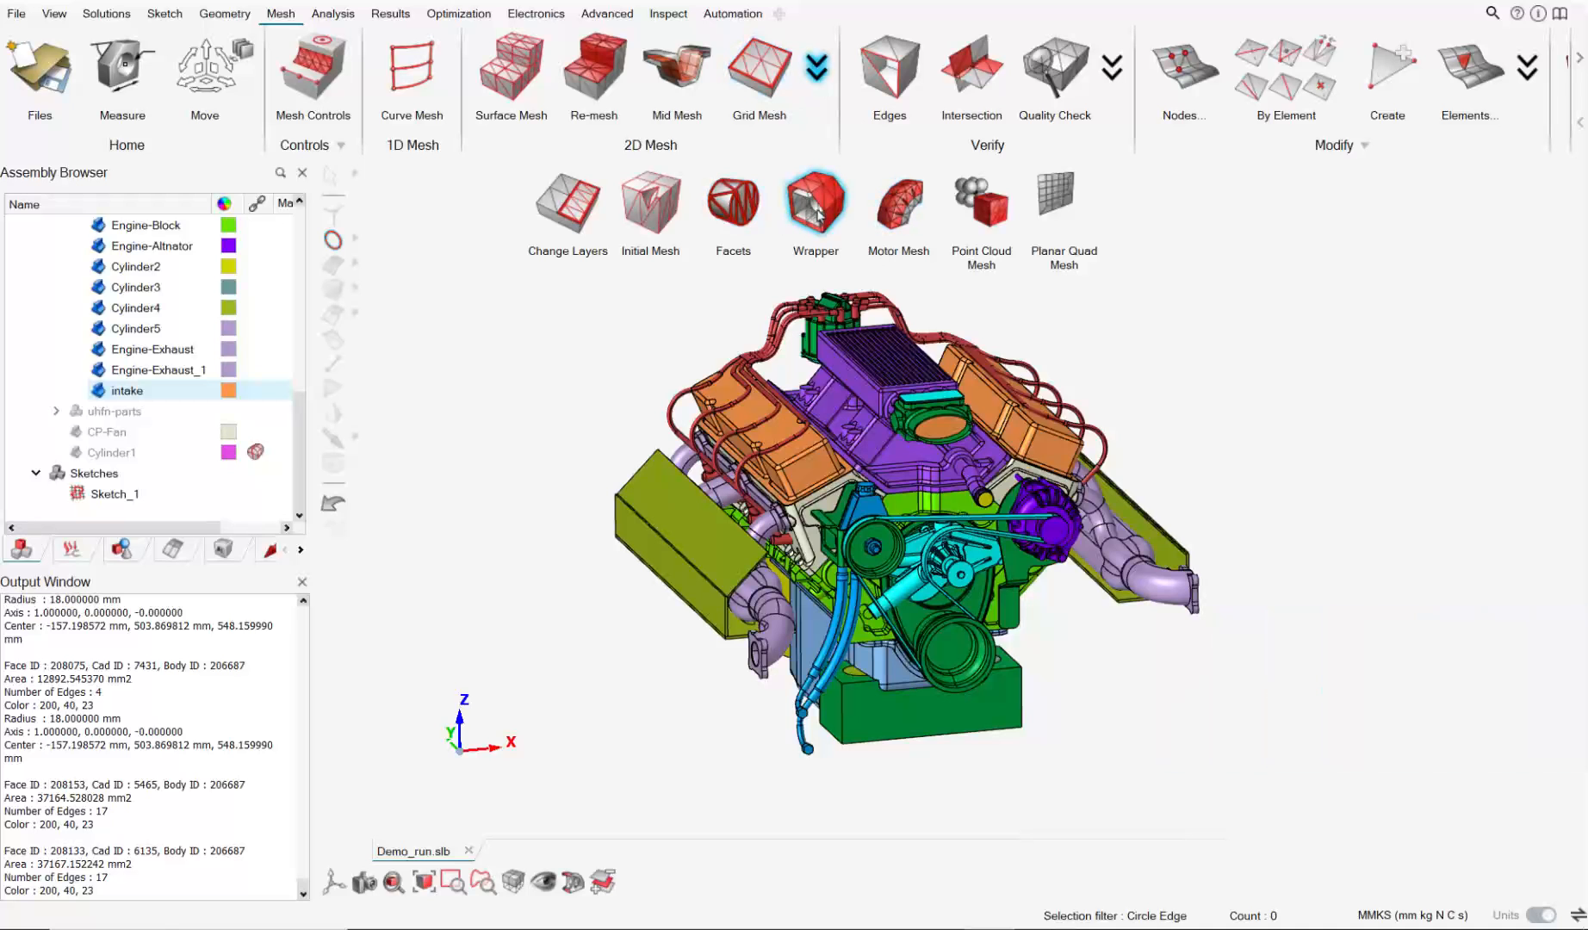
left_click(816, 206)
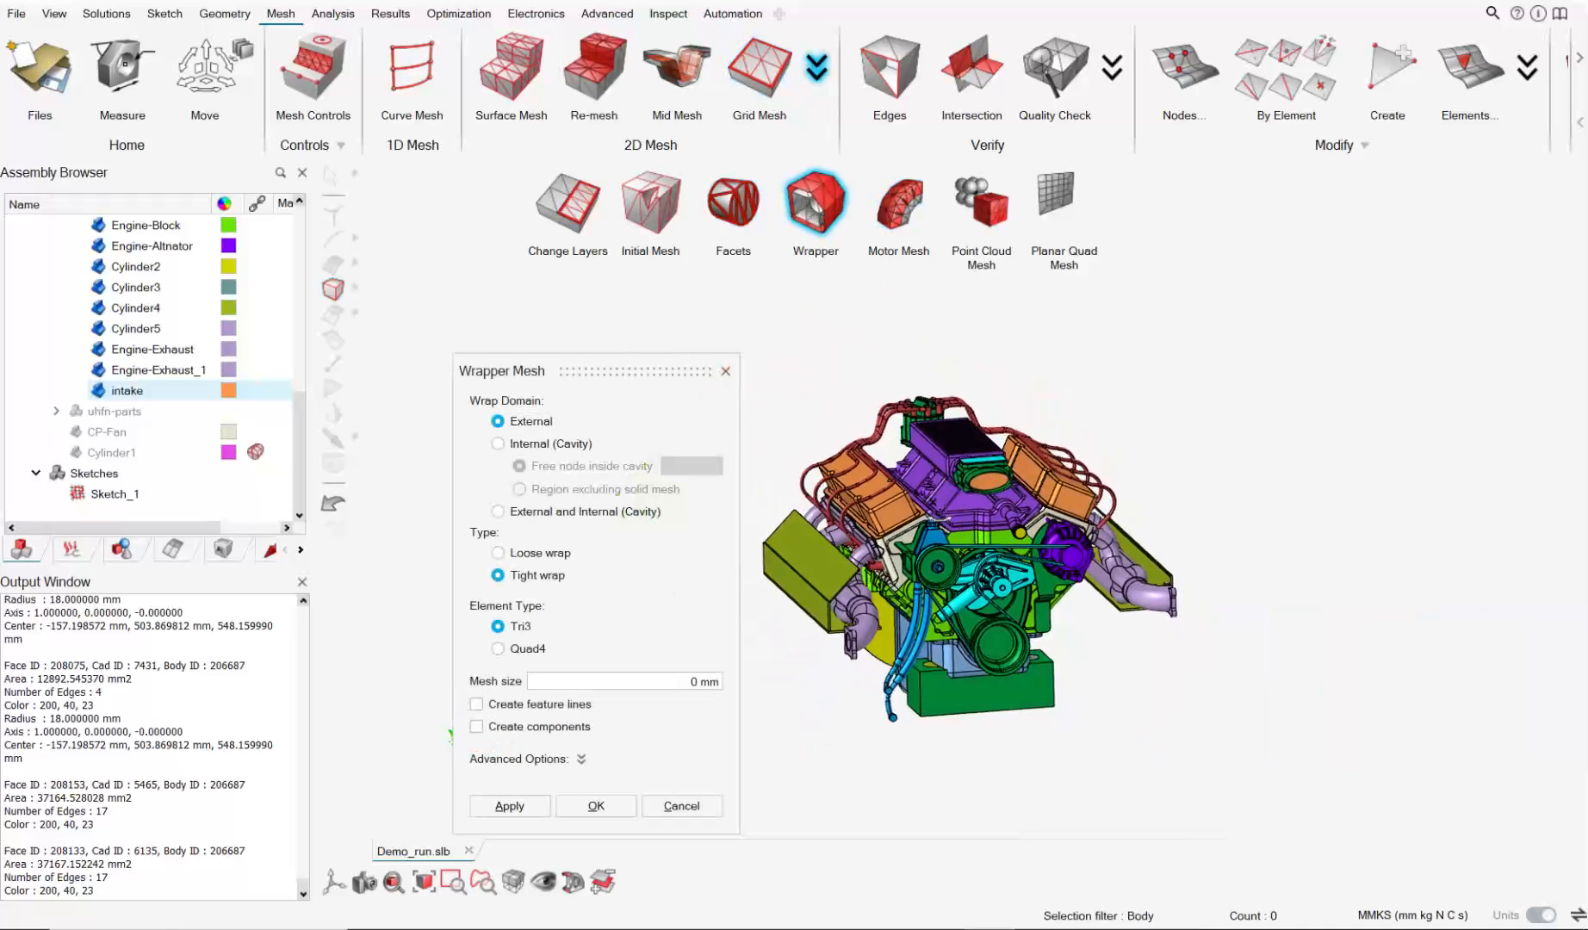
middle_click_drag(942, 519, 981, 526)
scroll(868, 467, "up", 2)
right_click_drag(869, 469, 951, 477)
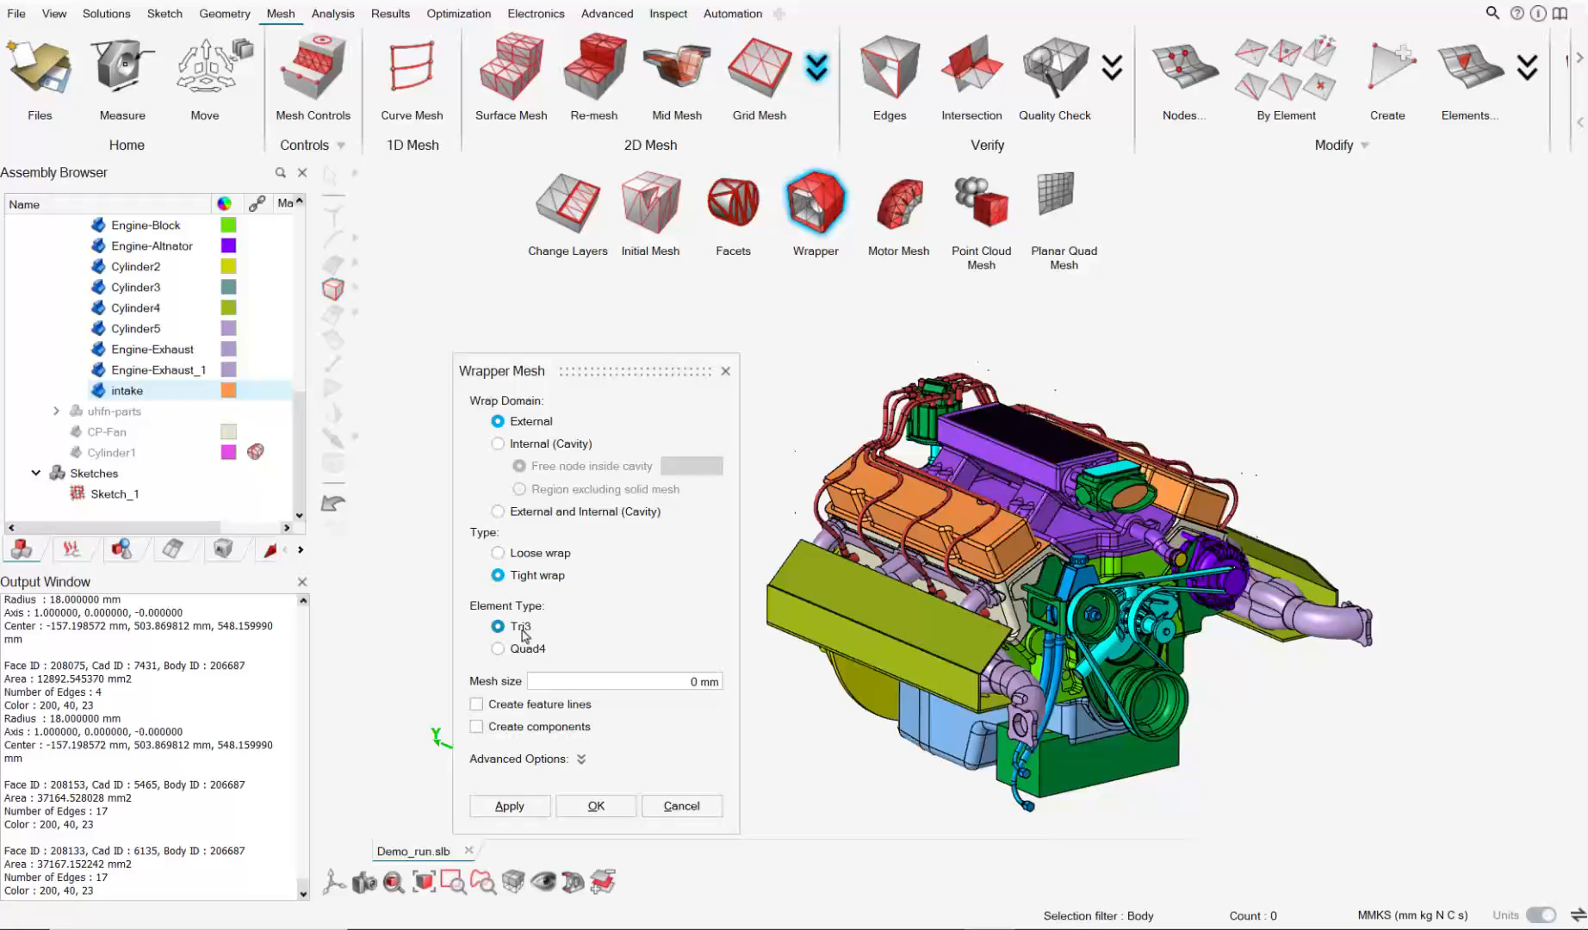
scroll(118, 428, "up", 5)
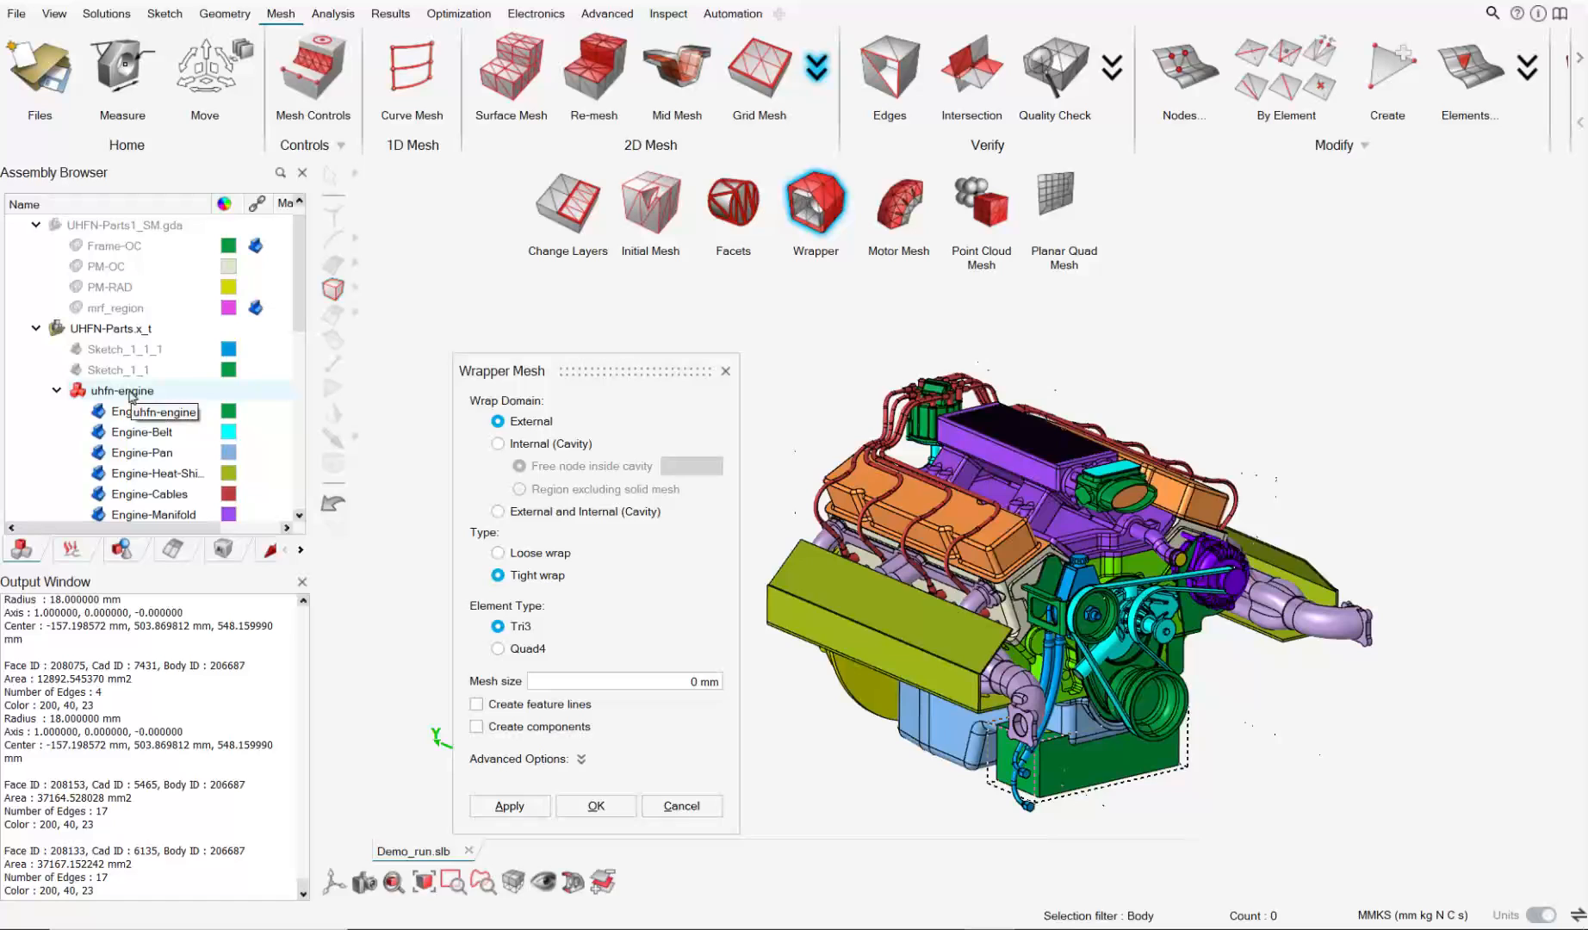
left_click(132, 392)
scroll(132, 405, "down", 1)
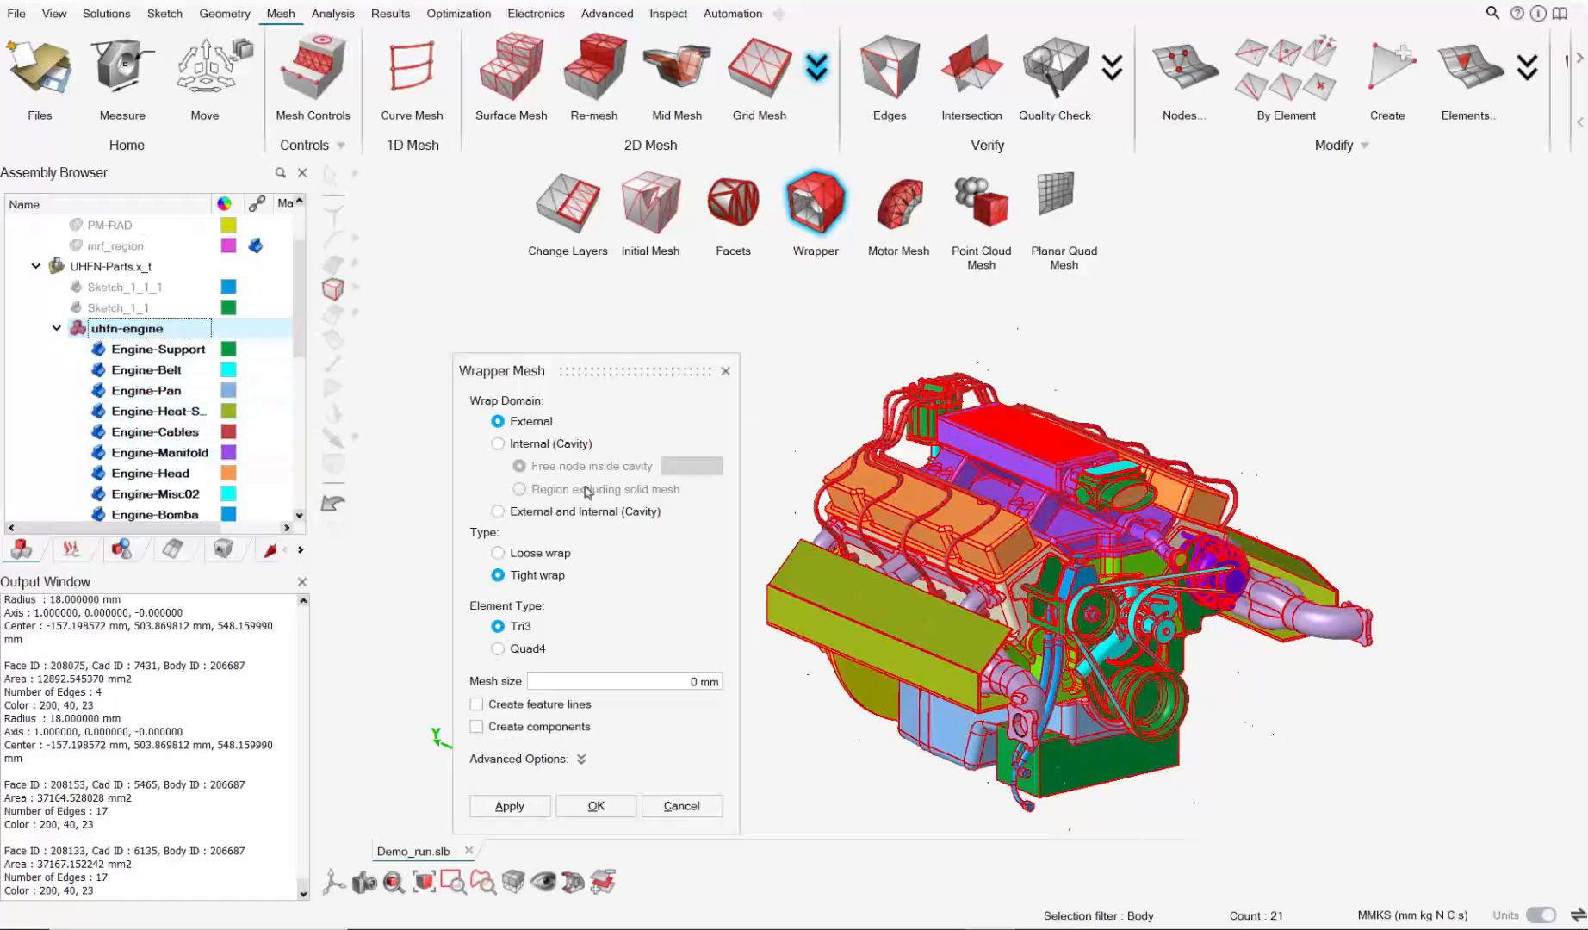
left_click(665, 682)
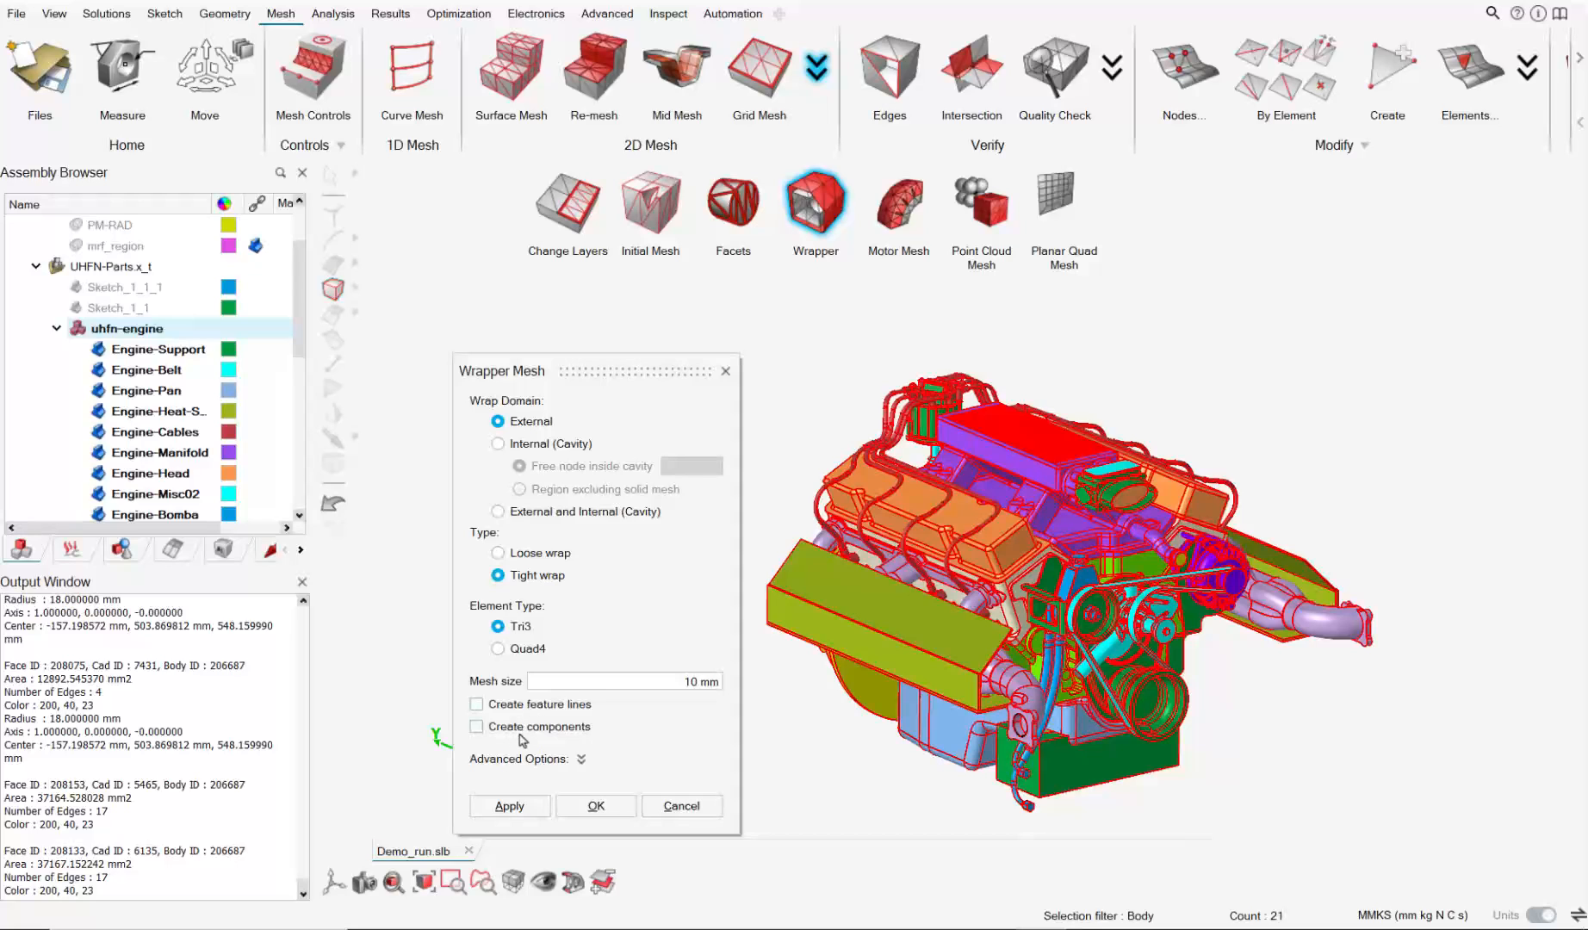
left_click(595, 806)
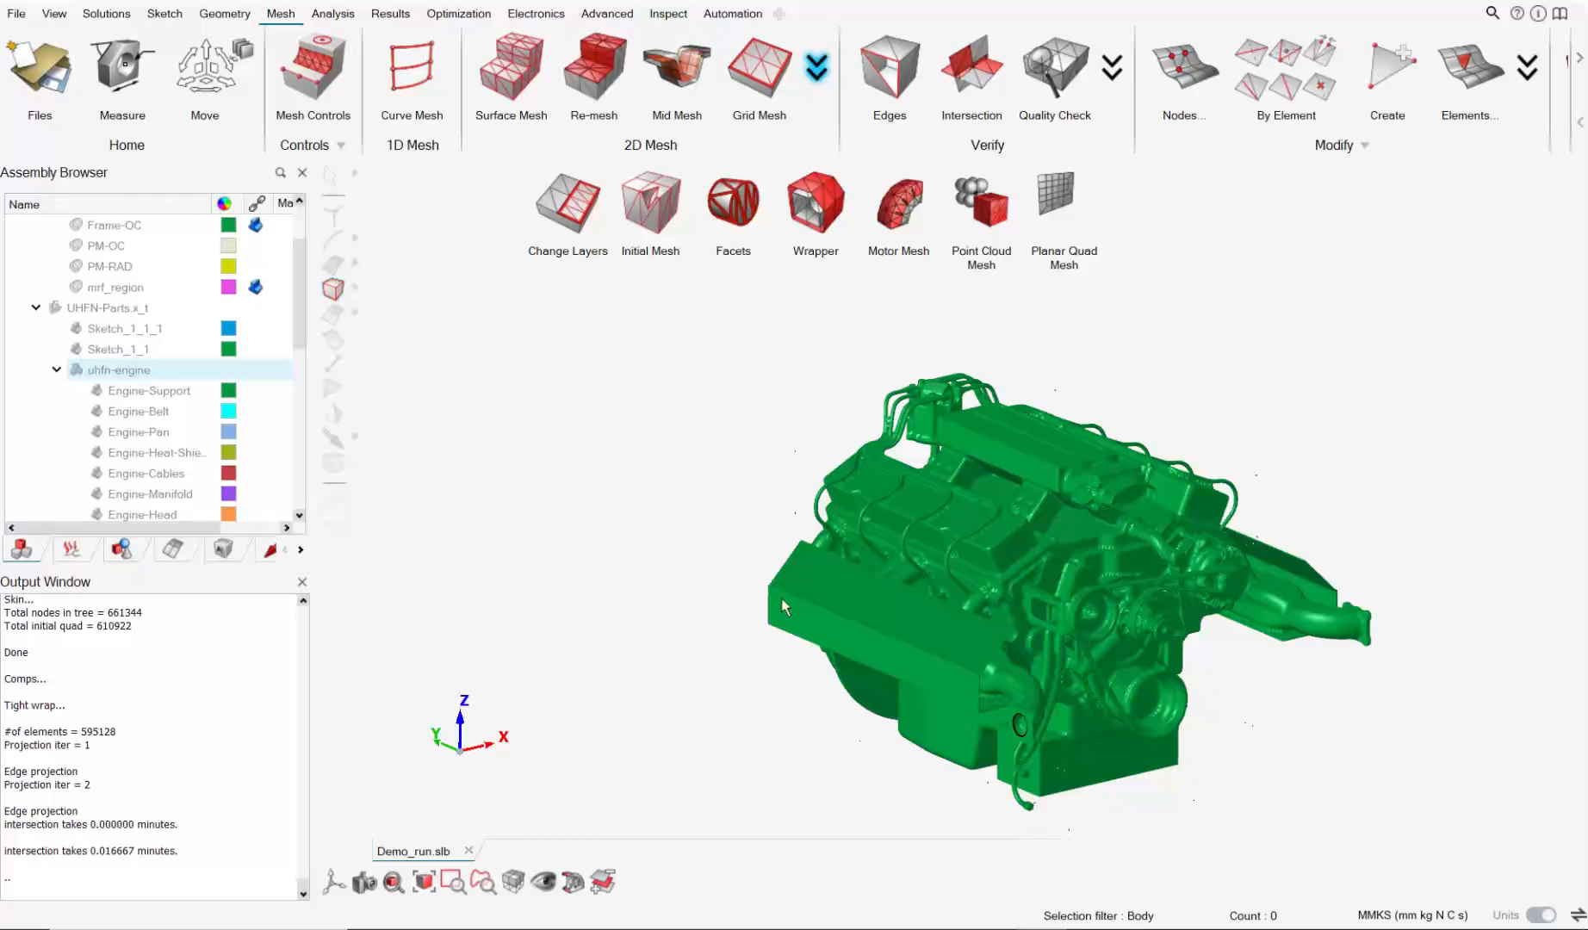
Examine the wrapped engine mesh as a whole and review the original engine parts in the assembly tree.
scroll(1025, 603, "up", 5)
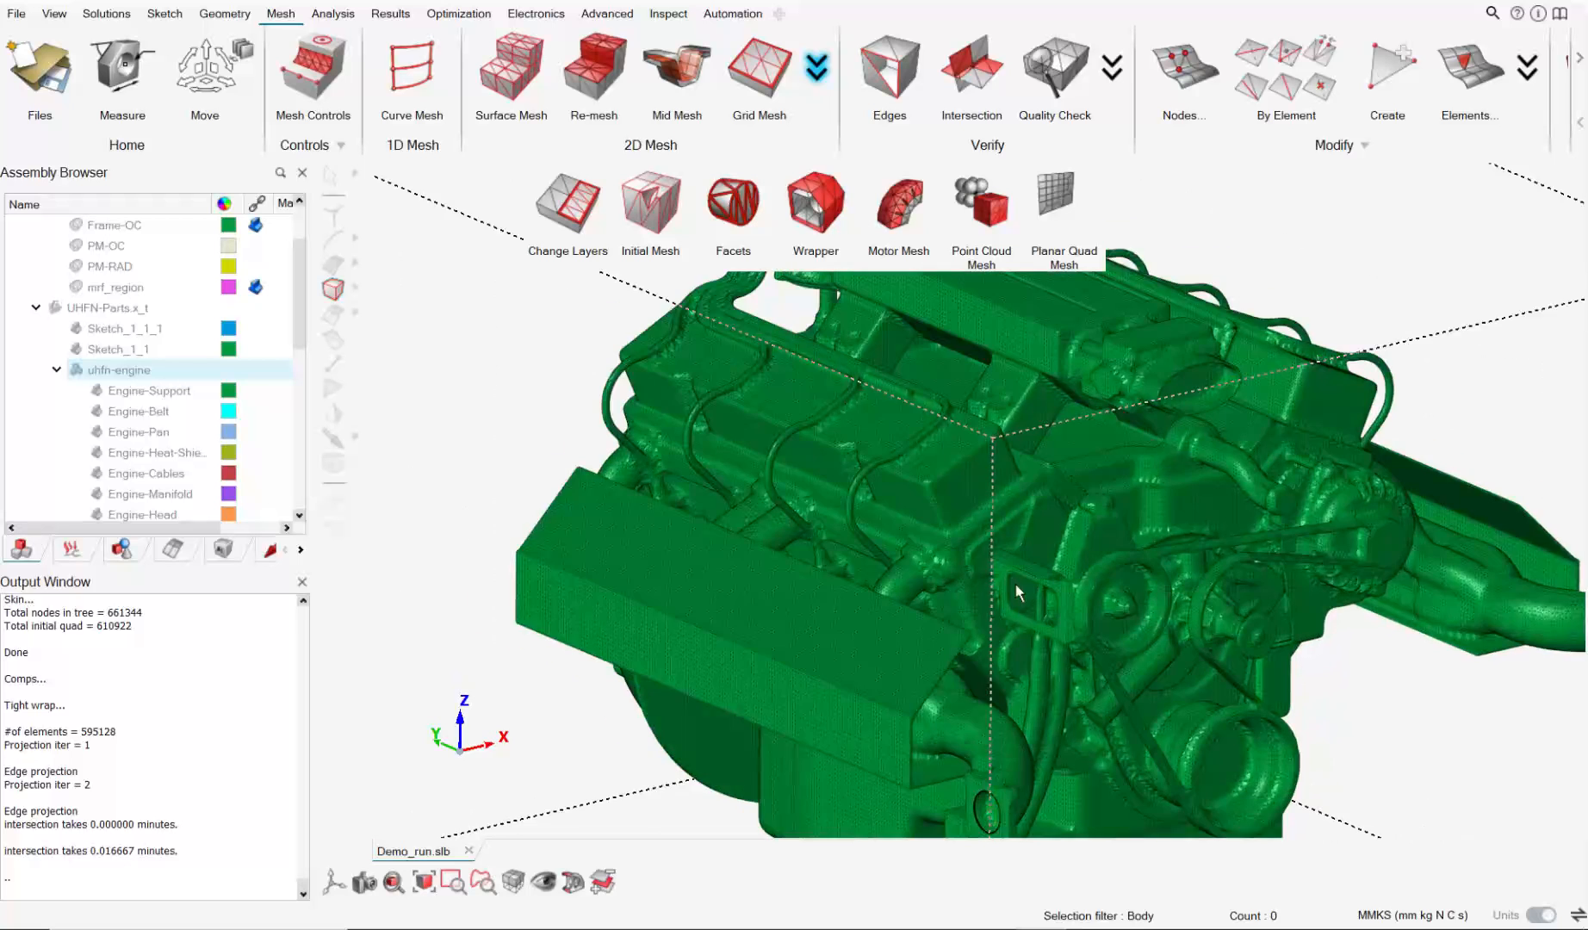
scroll(1015, 592, "down", 5)
scroll(176, 387, "up", 2)
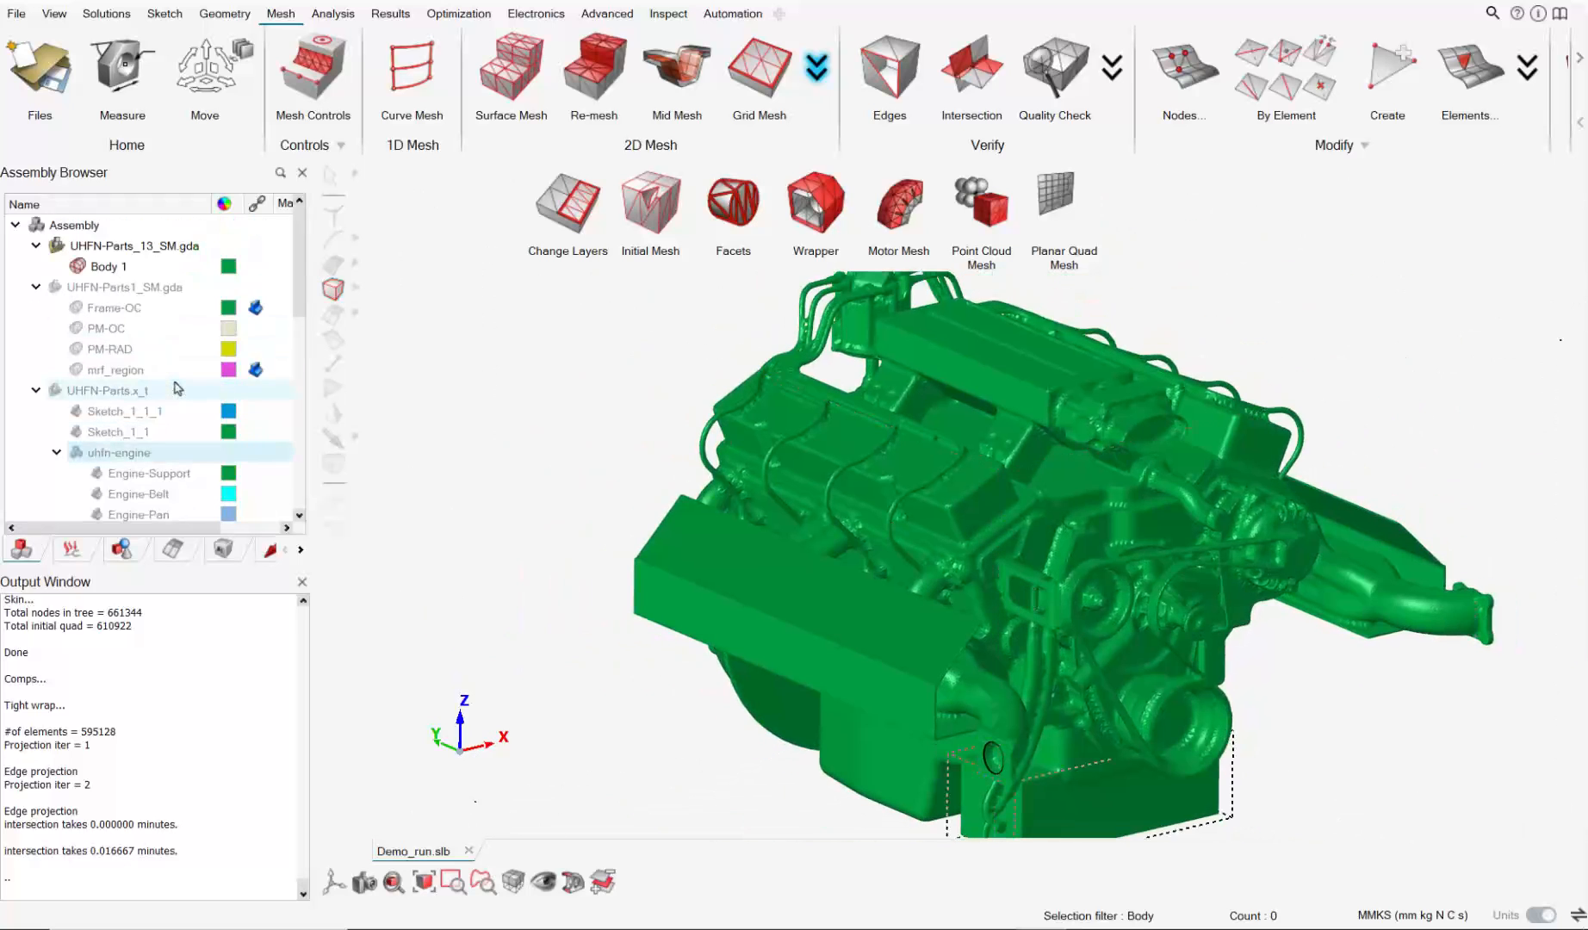
scroll(1104, 563, "down", 1)
right_click_drag(1093, 561, 921, 532)
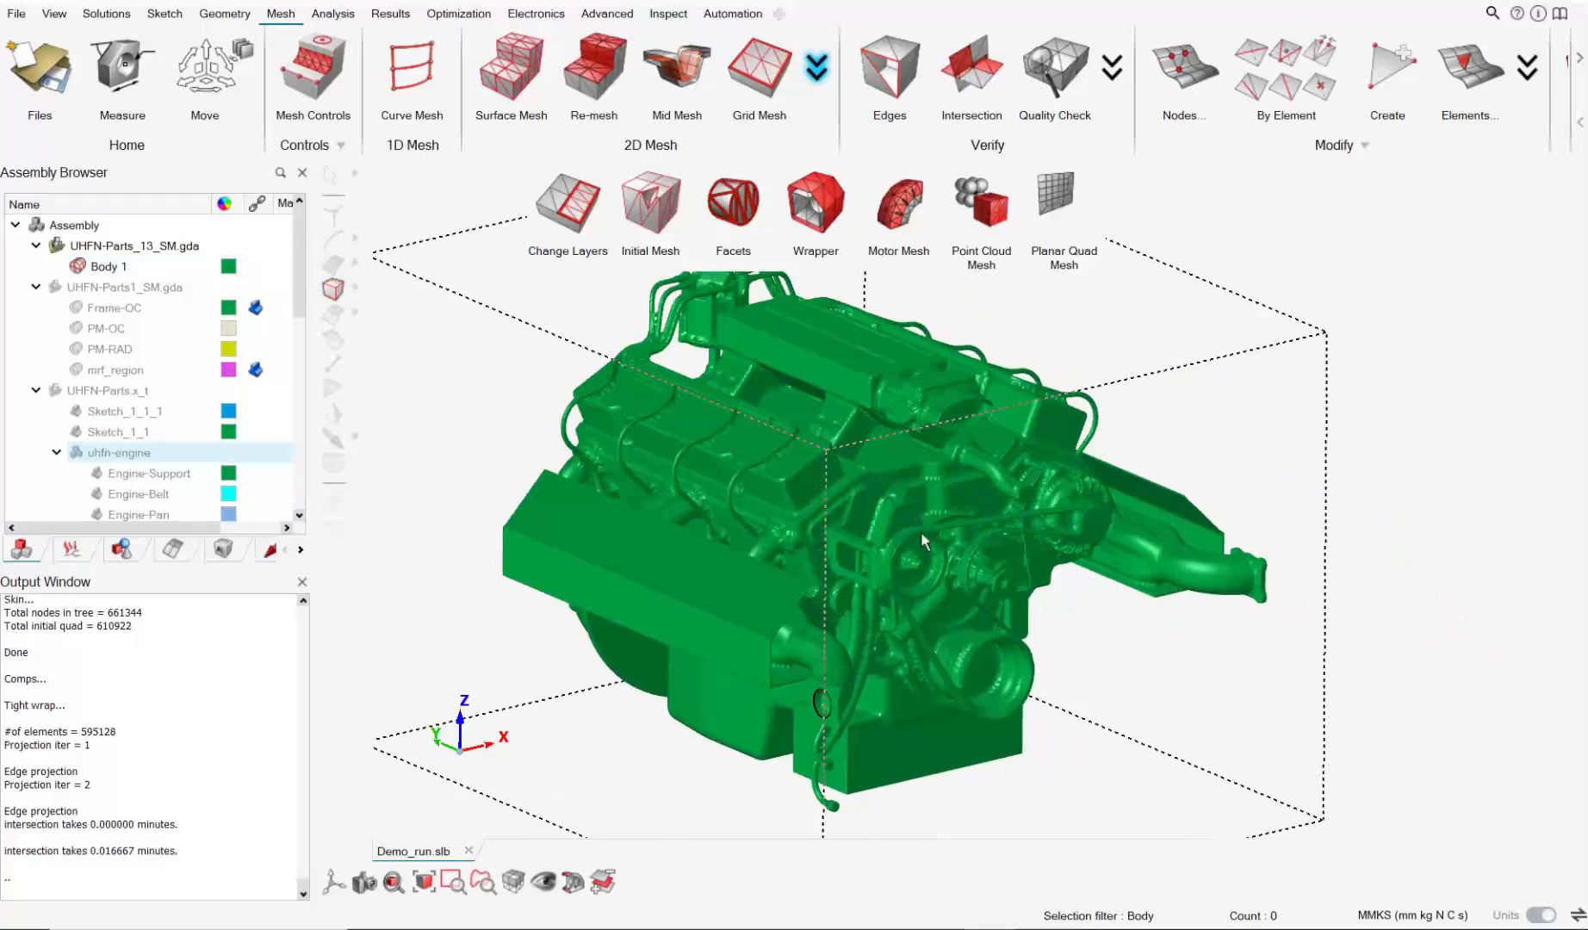
scroll(109, 346, "down", 3)
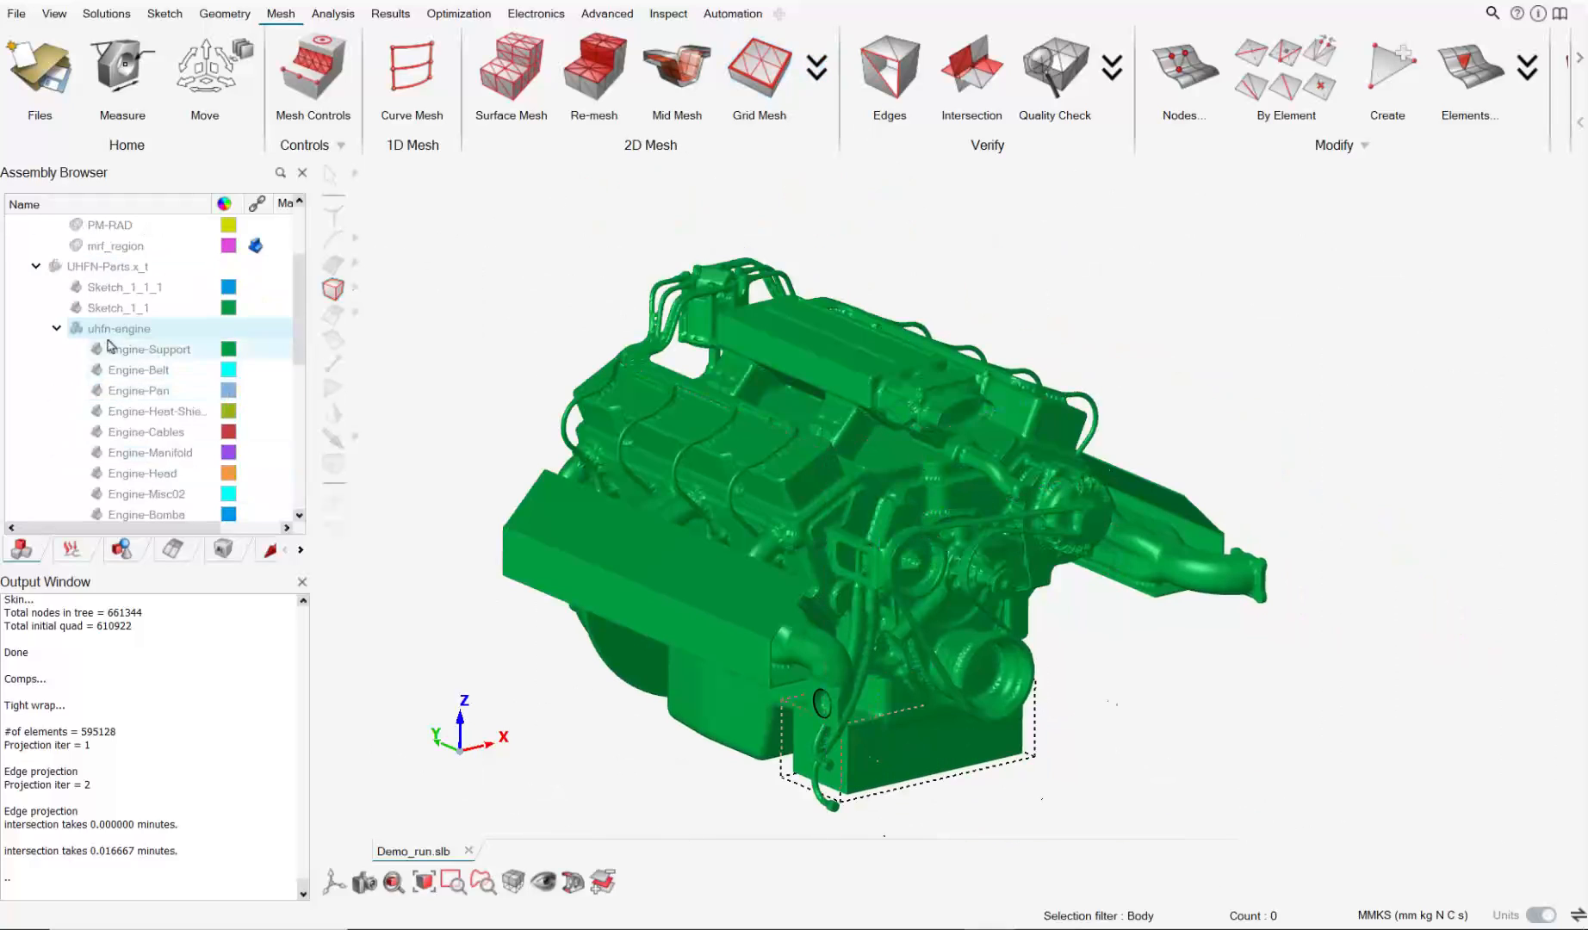
scroll(87, 355, "down", 3)
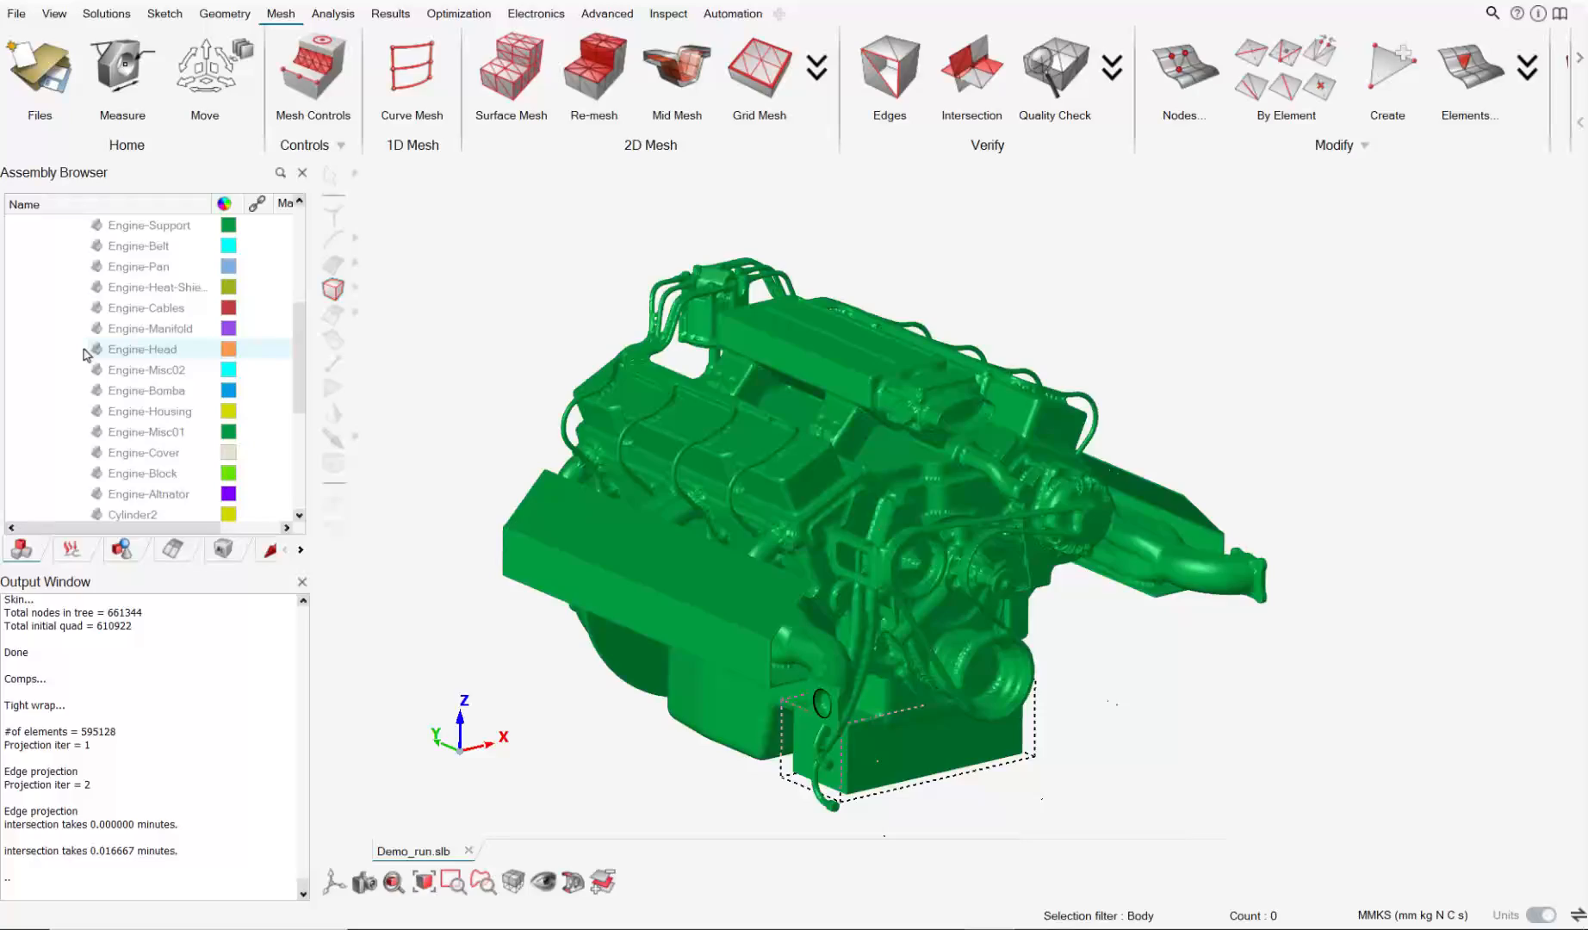
scroll(811, 422, "up", 5)
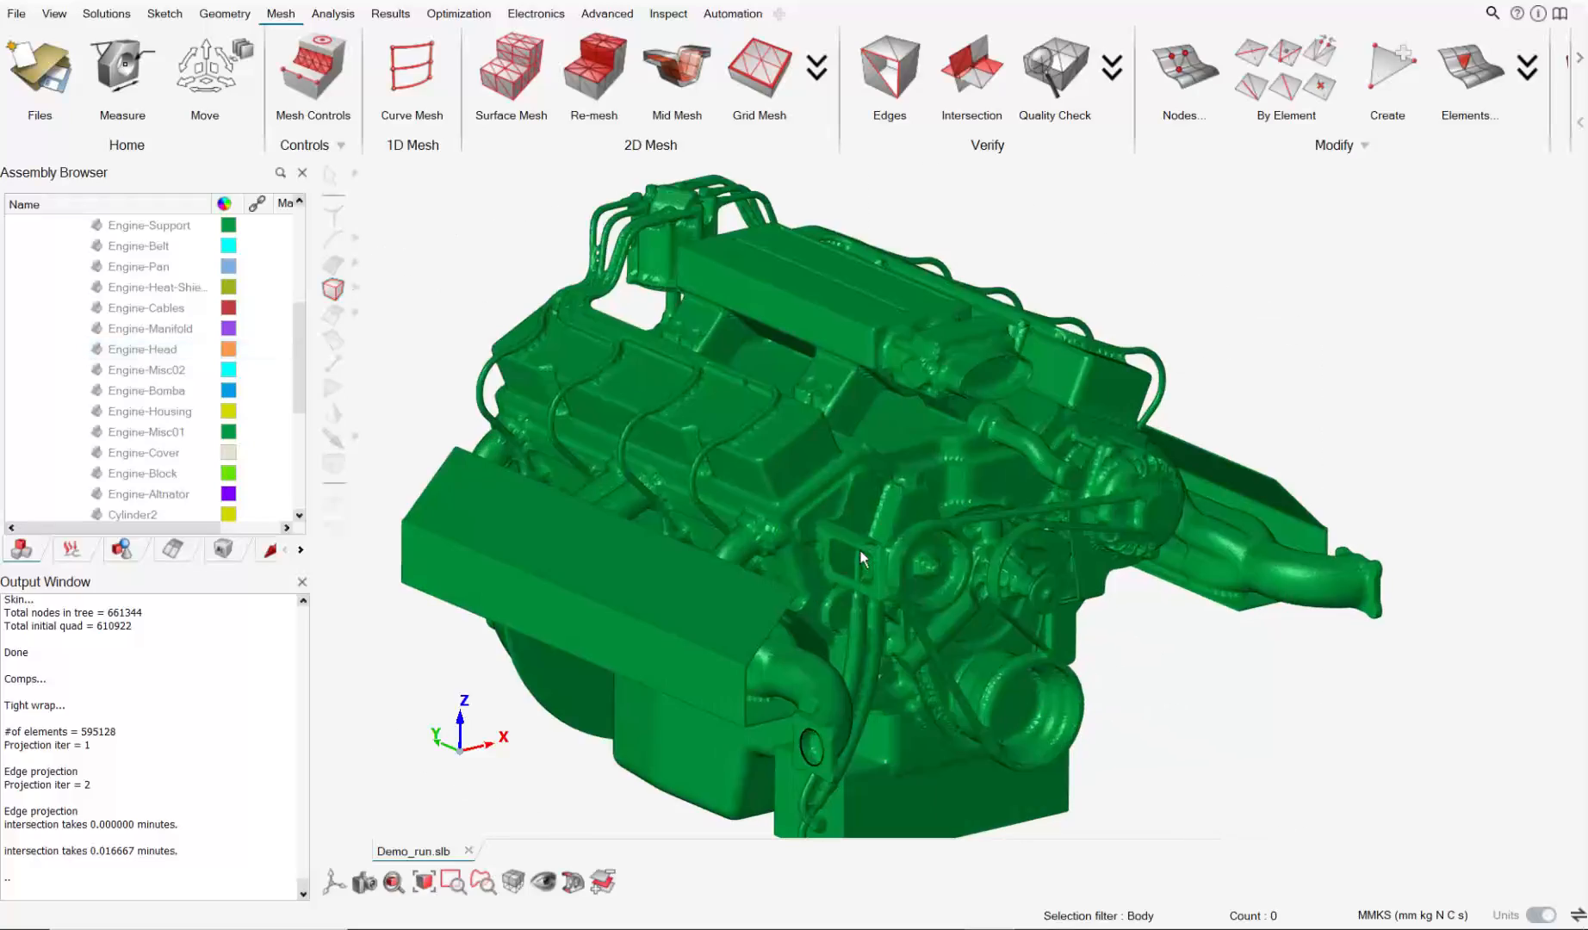
Examine the wrapper mesh closely around the front belt and pulleys, especially where the belt meets the upper pulley.
scroll(812, 422, "up", 3)
middle_click_drag(823, 499, 926, 398)
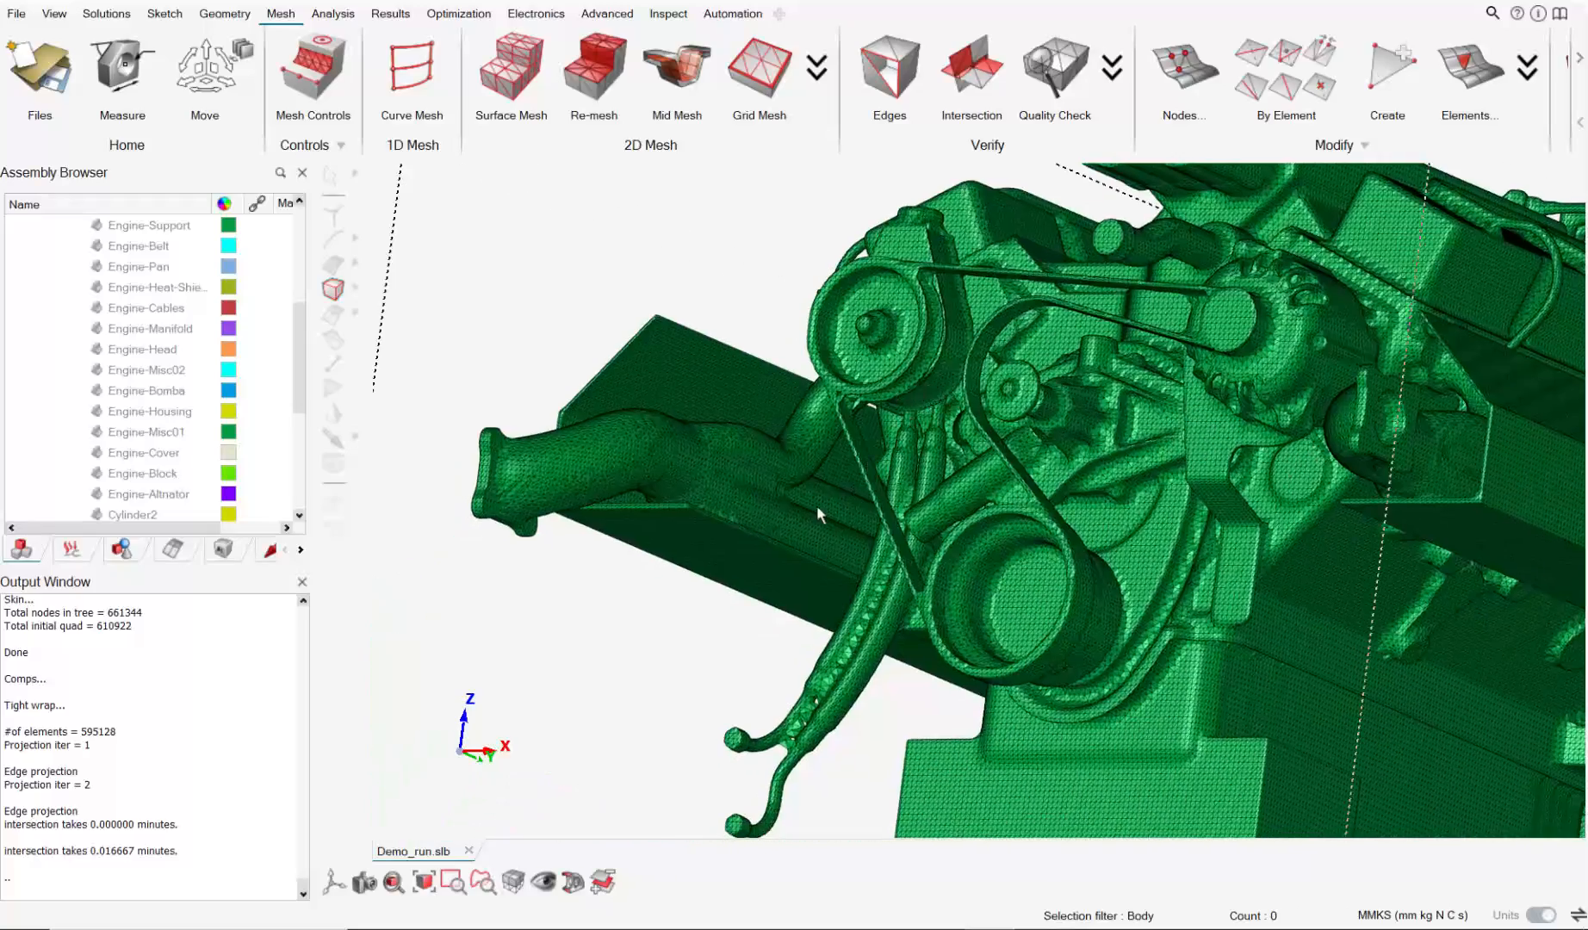
mouse_move(911, 555)
middle_mouse_down()
mouse_move(956, 551)
mouse_move(937, 555)
middle_mouse_up()
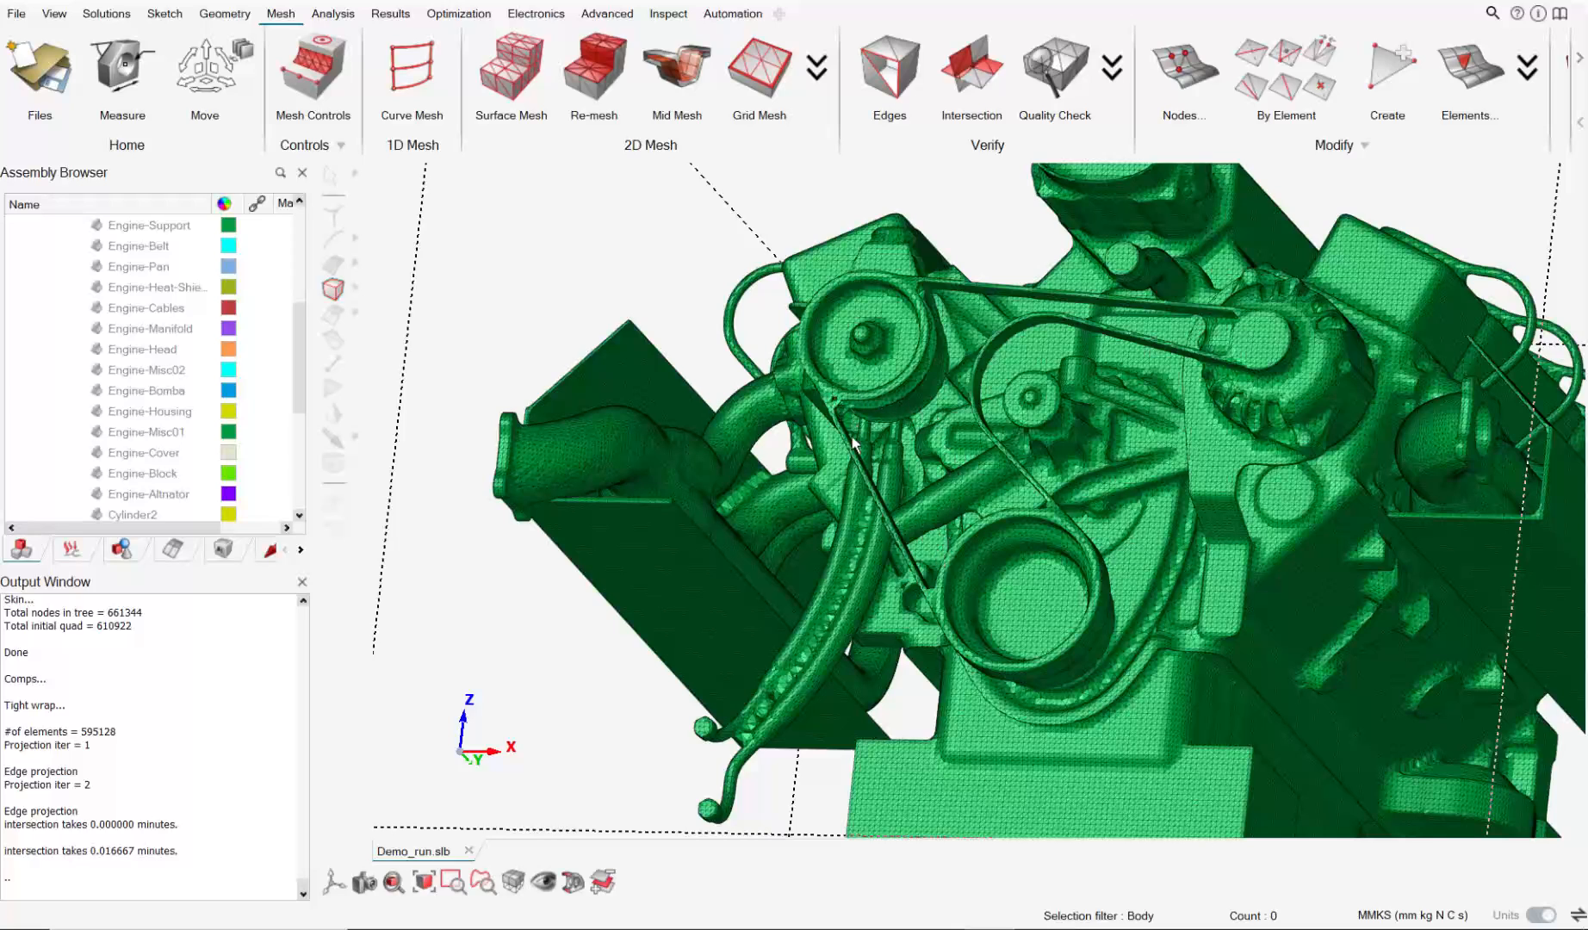
scroll(851, 411, "up", 10)
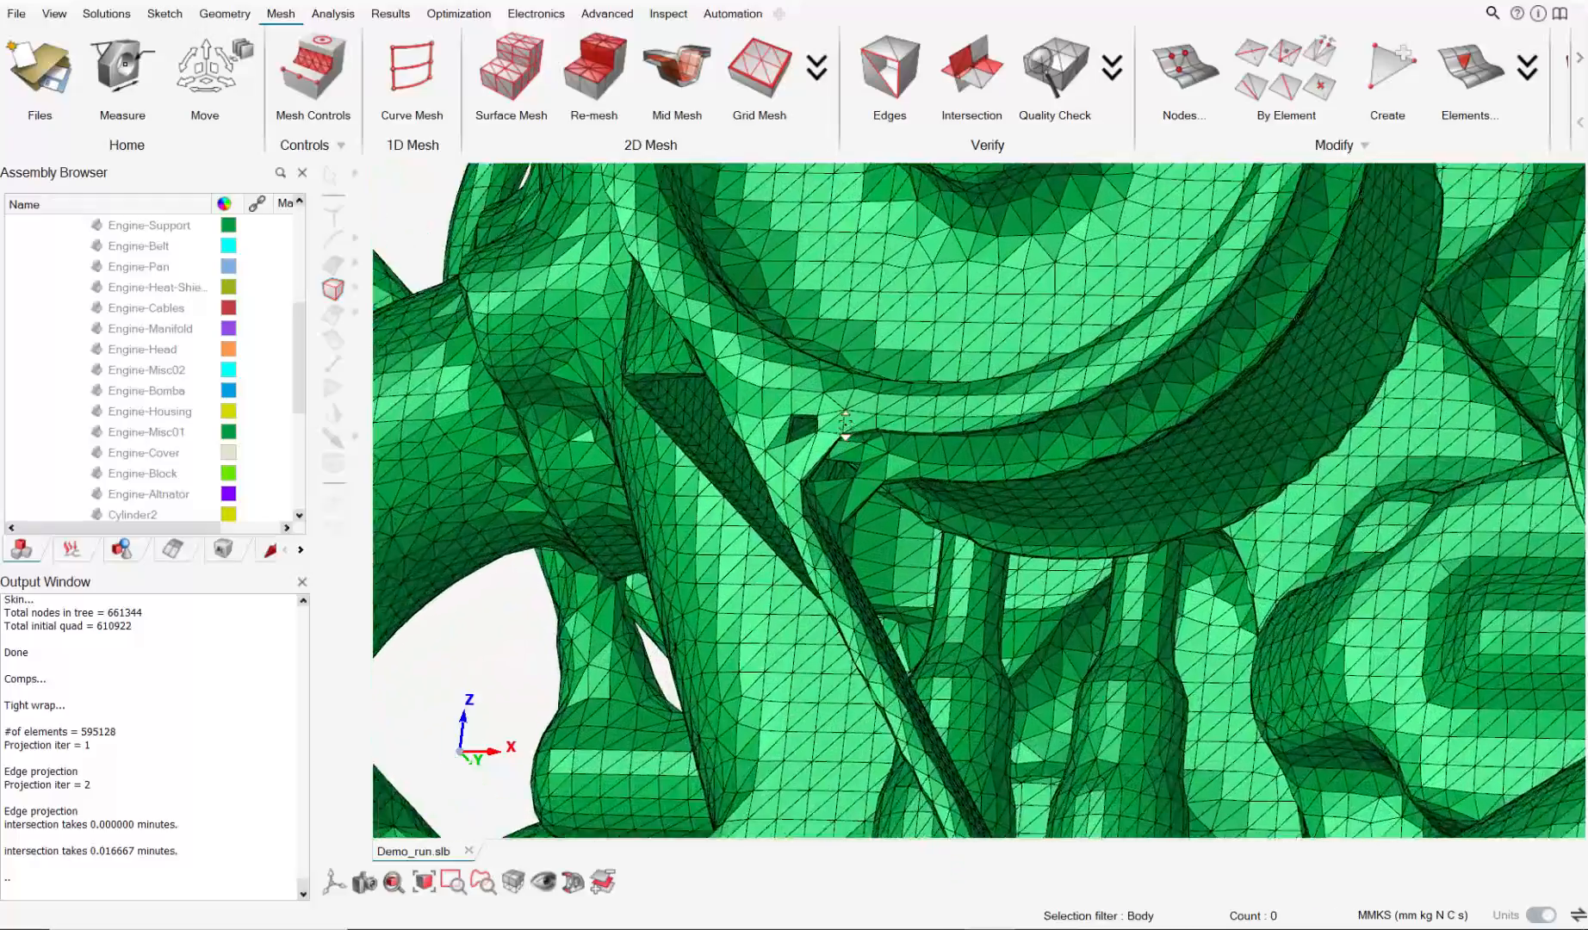
middle_click_drag(845, 424, 773, 425)
scroll(832, 450, "up", 5)
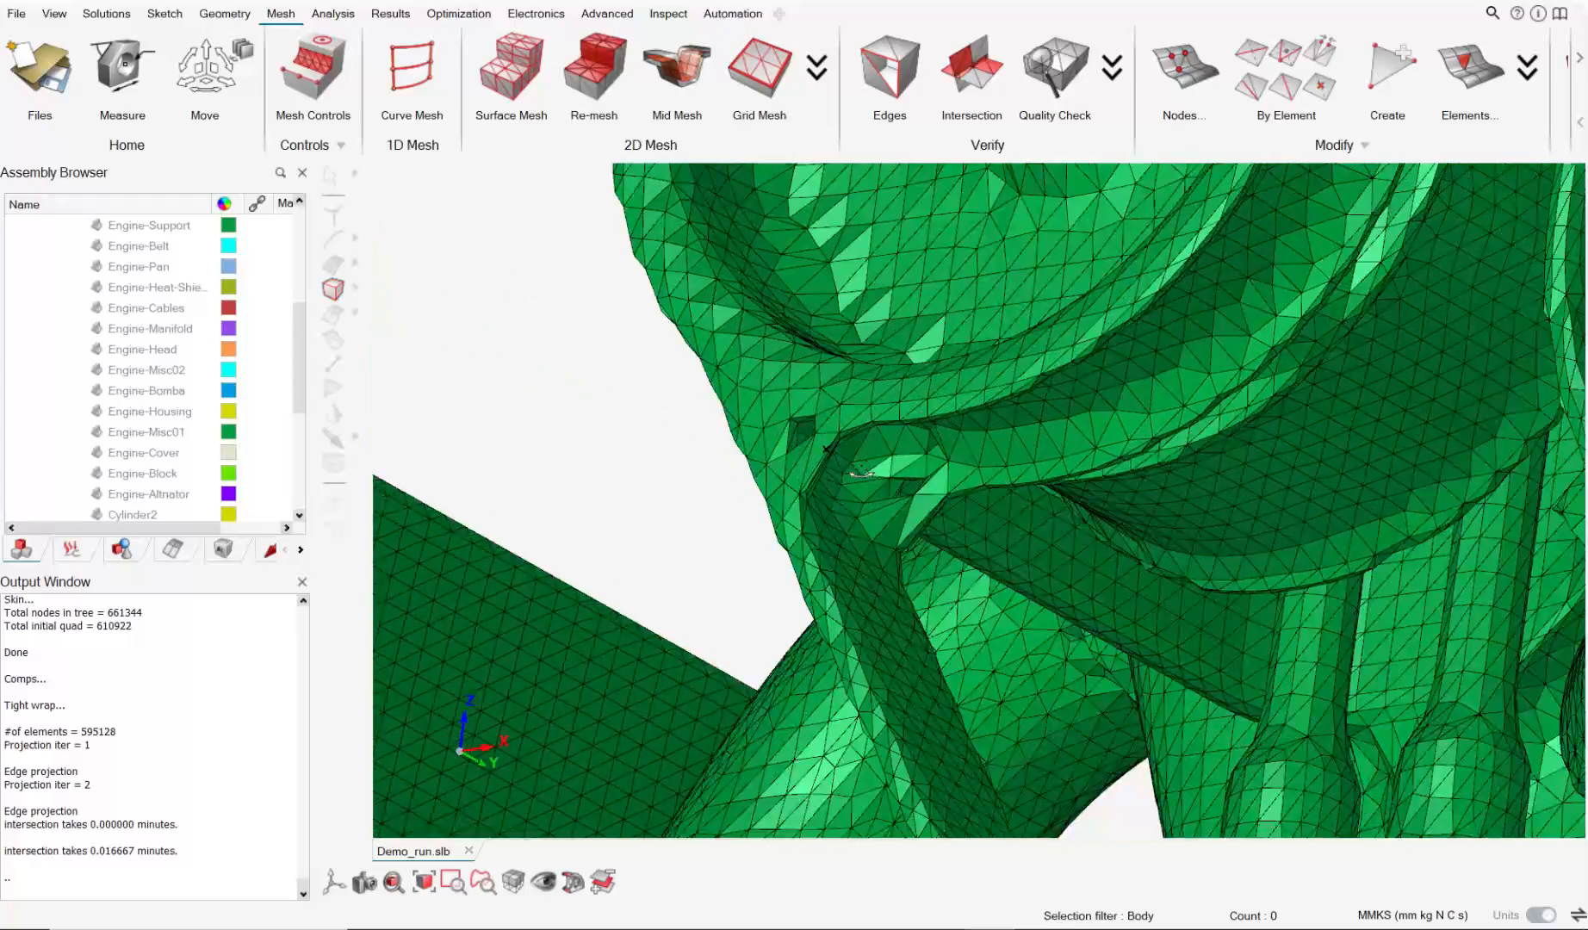
Examine the wrapper mesh where the belt runs around the alternator pulley and over the alternator housing's vents and fins.
scroll(774, 431, "down", 3)
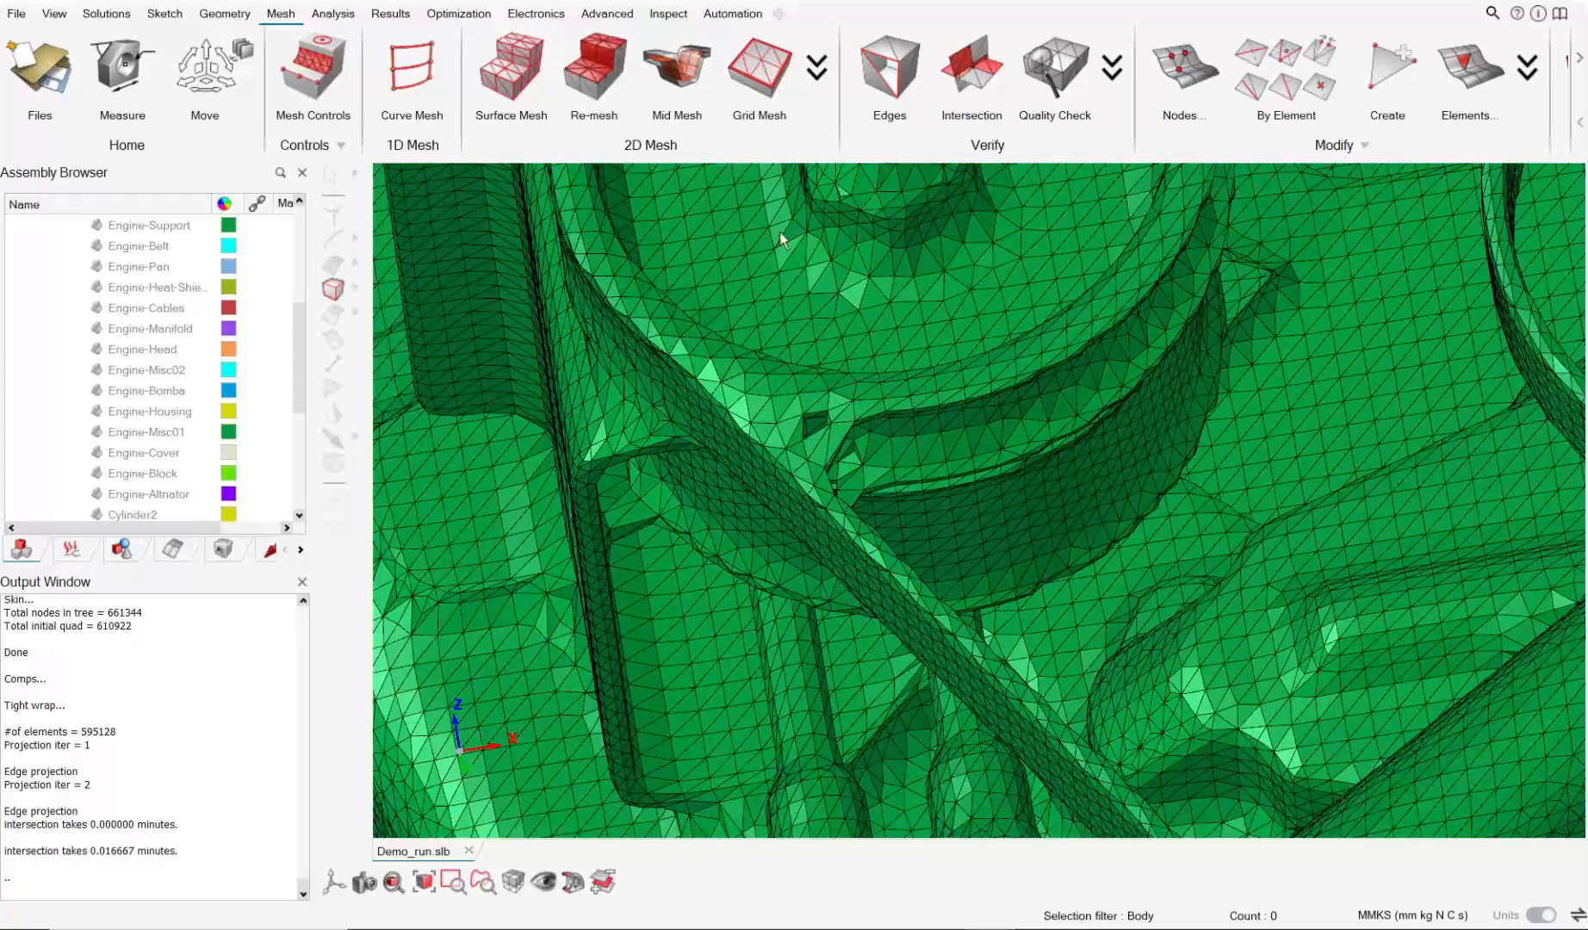
middle_click_drag(812, 434, 1128, 462)
scroll(1128, 462, "up", 4)
mouse_move(975, 454)
middle_mouse_down()
mouse_move(1097, 519)
mouse_move(956, 443)
middle_mouse_up()
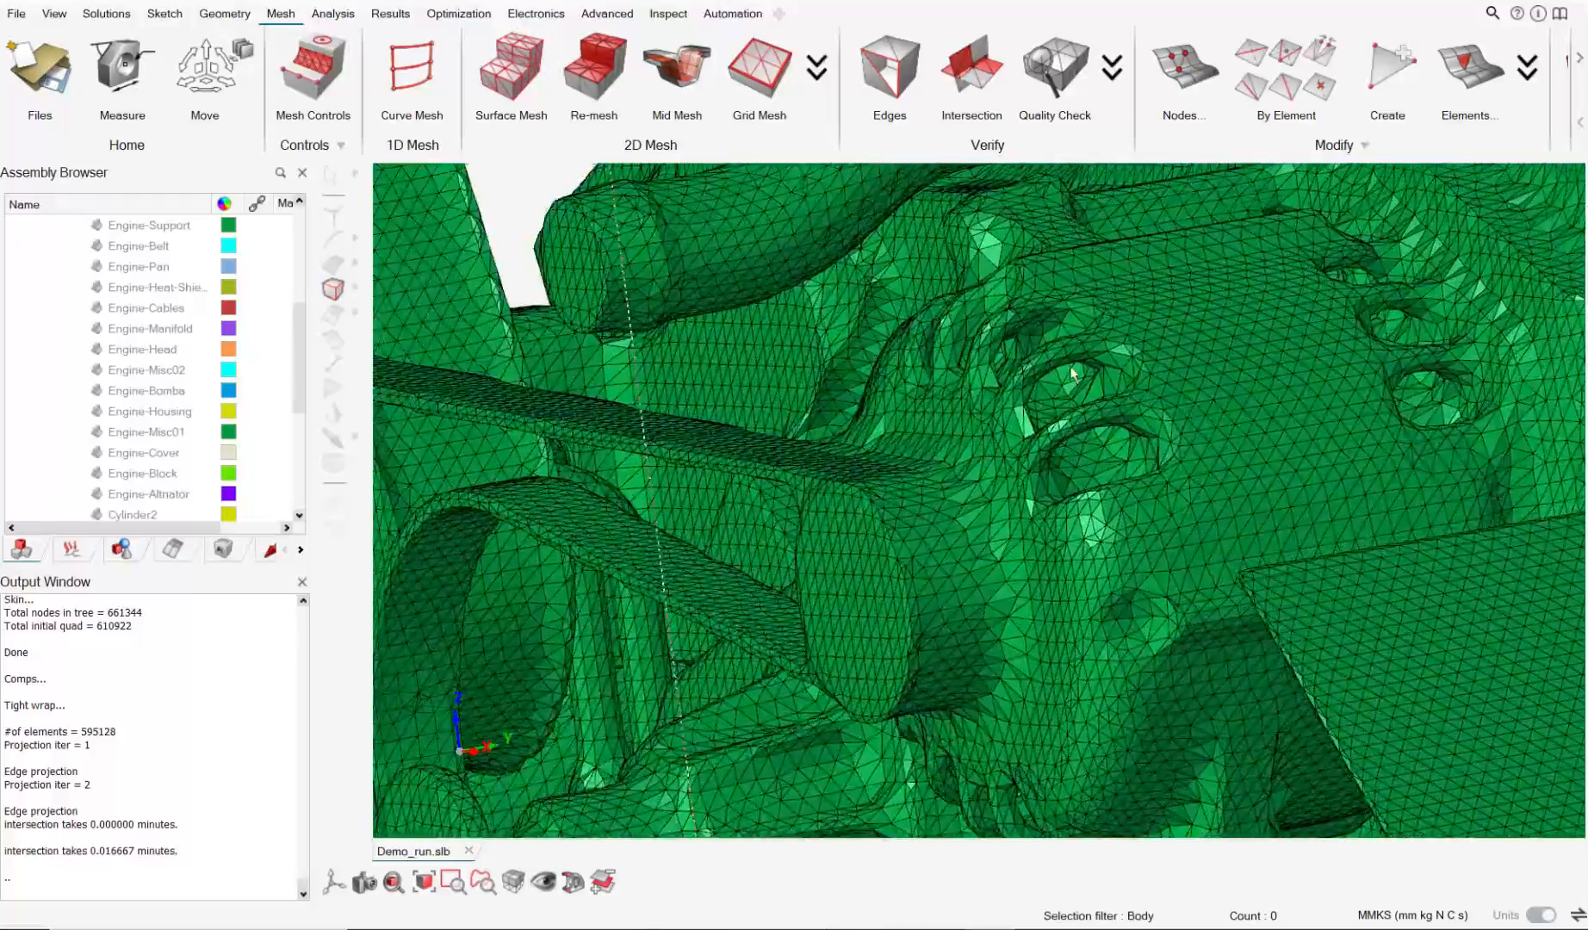
scroll(1033, 377, "up", 4)
middle_click_drag(1030, 370, 1081, 398)
scroll(1080, 398, "down", 10)
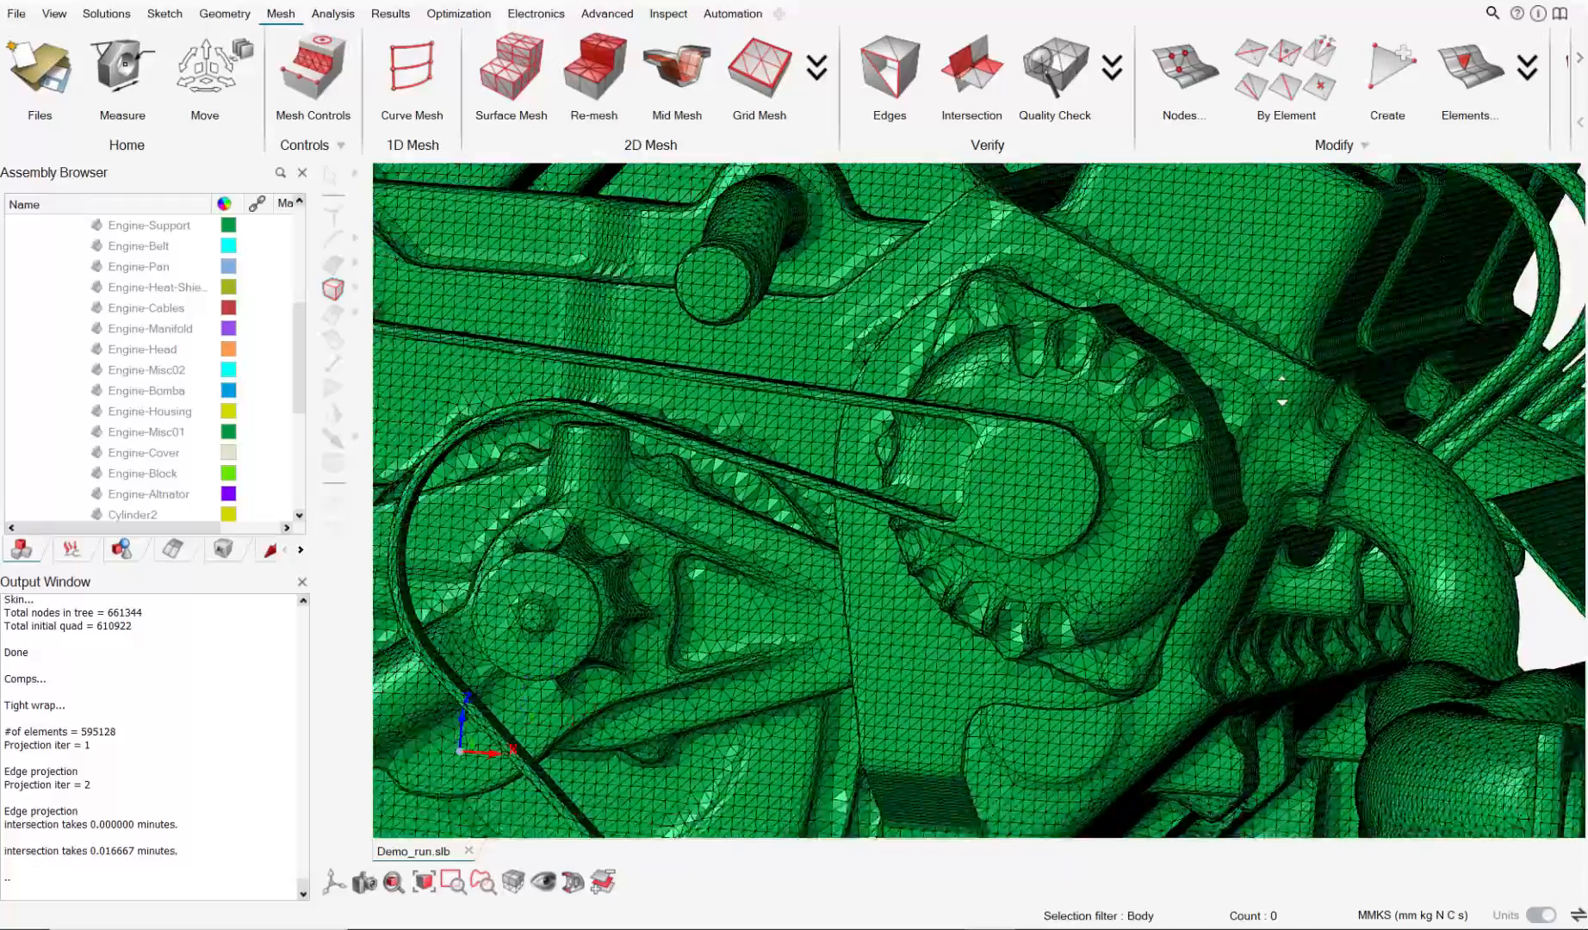
scroll(1378, 403, "down", 3)
Examine the wrapper mesh along the cables on the cylinder head cover, especially where the cables lie close to its surface.
scroll(1121, 421, "up", 6)
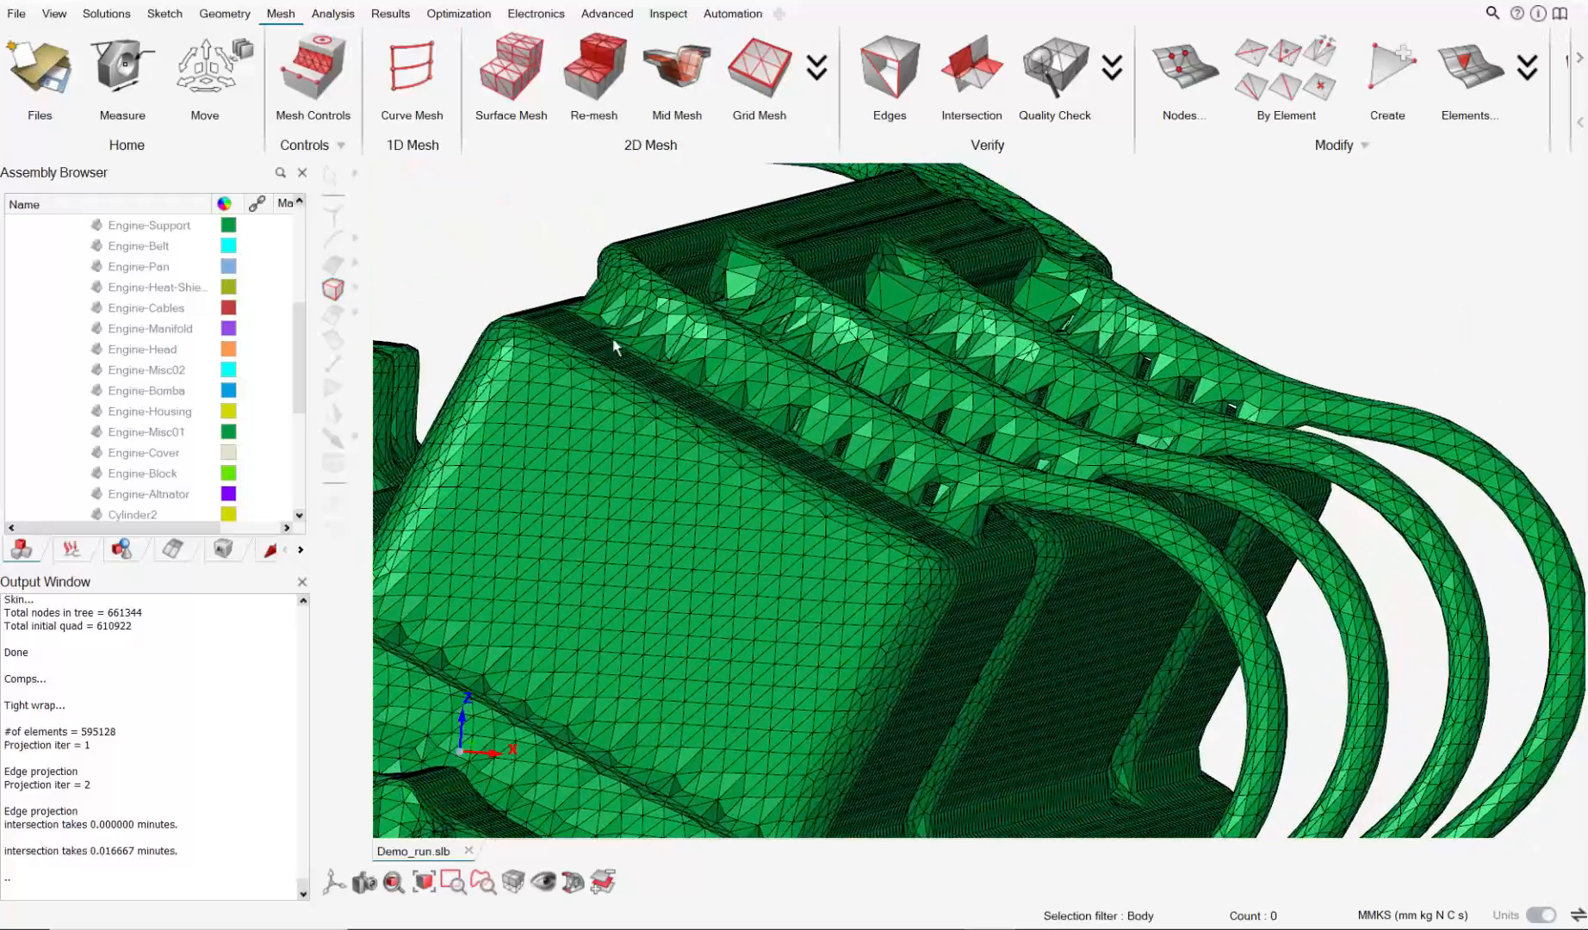
middle_click_drag(885, 475, 1201, 551)
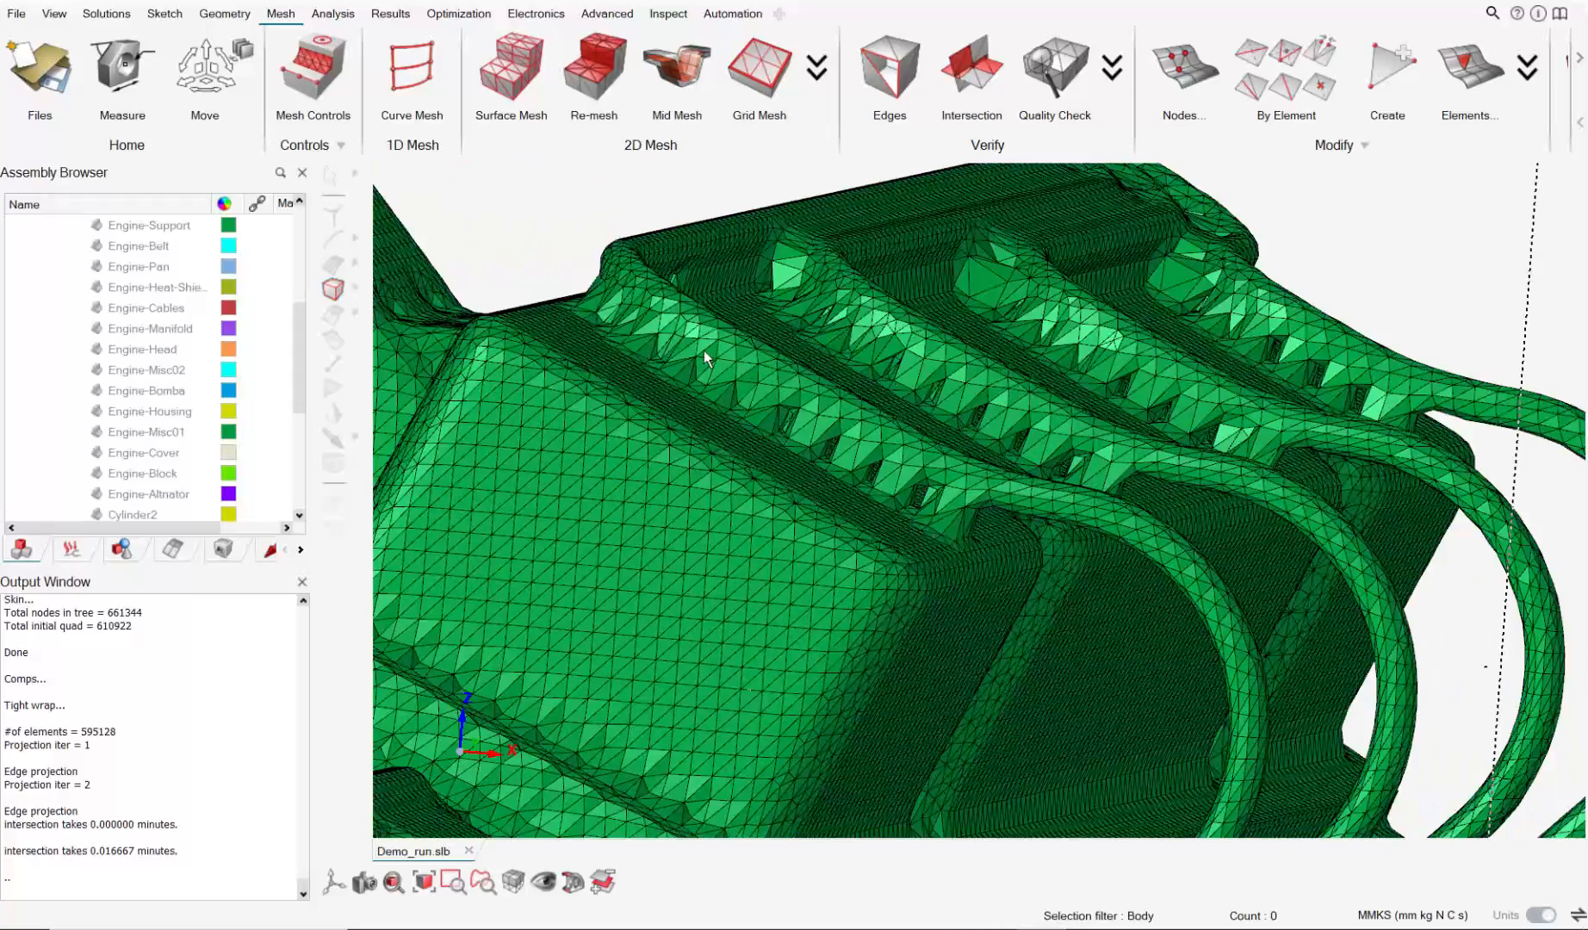
scroll(857, 486, "up", 2)
middle_click_drag(881, 480, 936, 521)
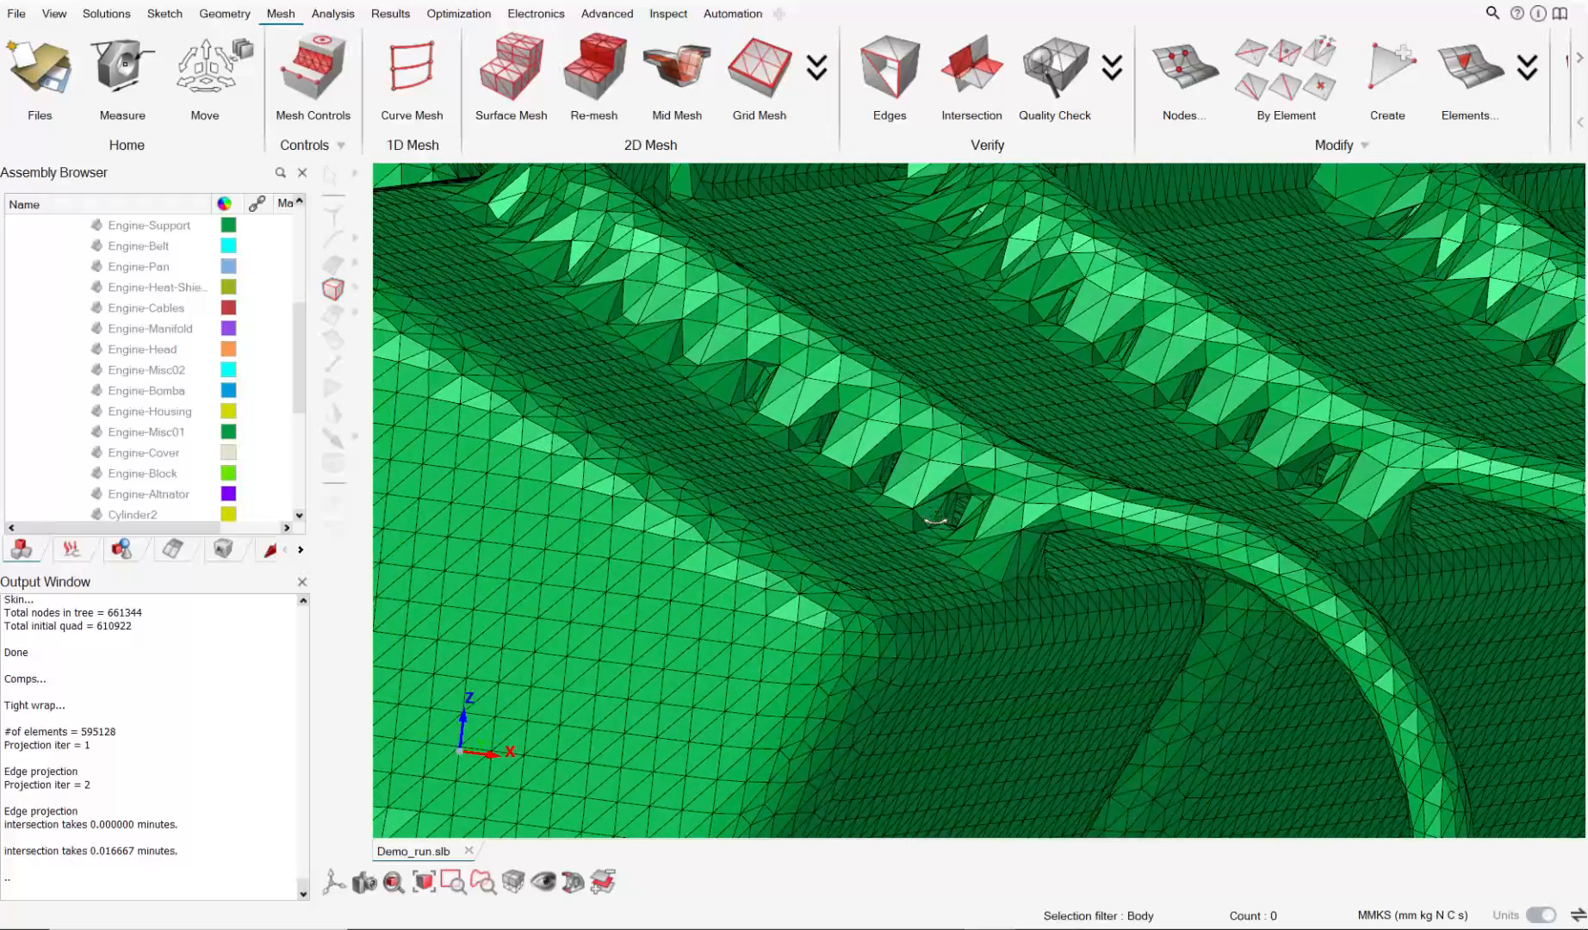
middle_click_drag(728, 300, 603, 360)
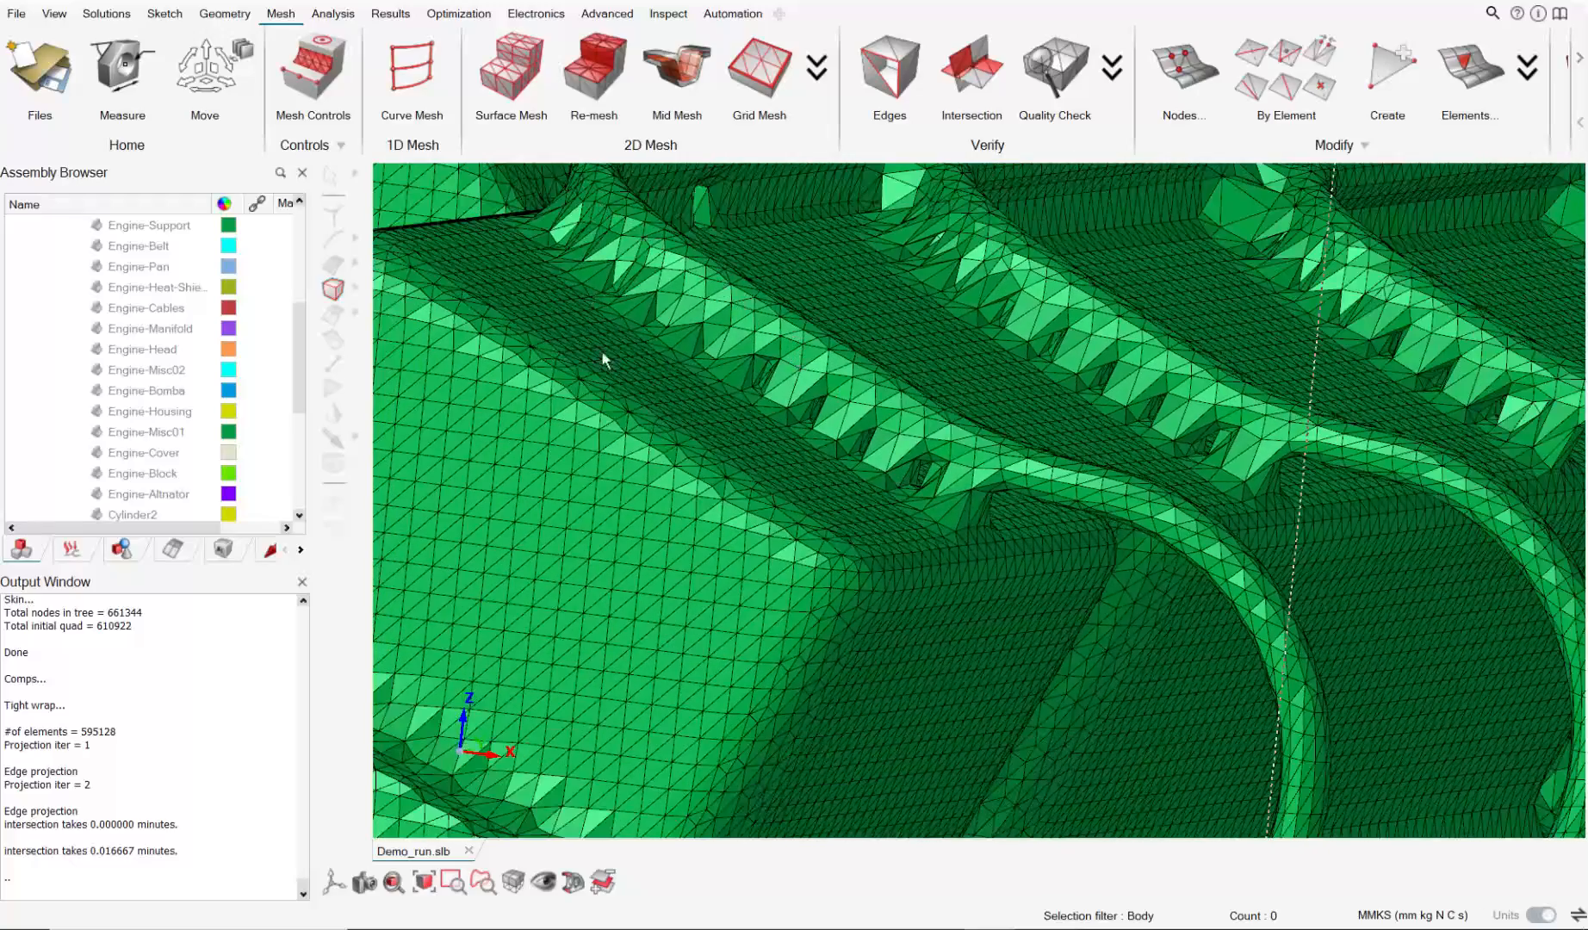
scroll(994, 449, "down", 4)
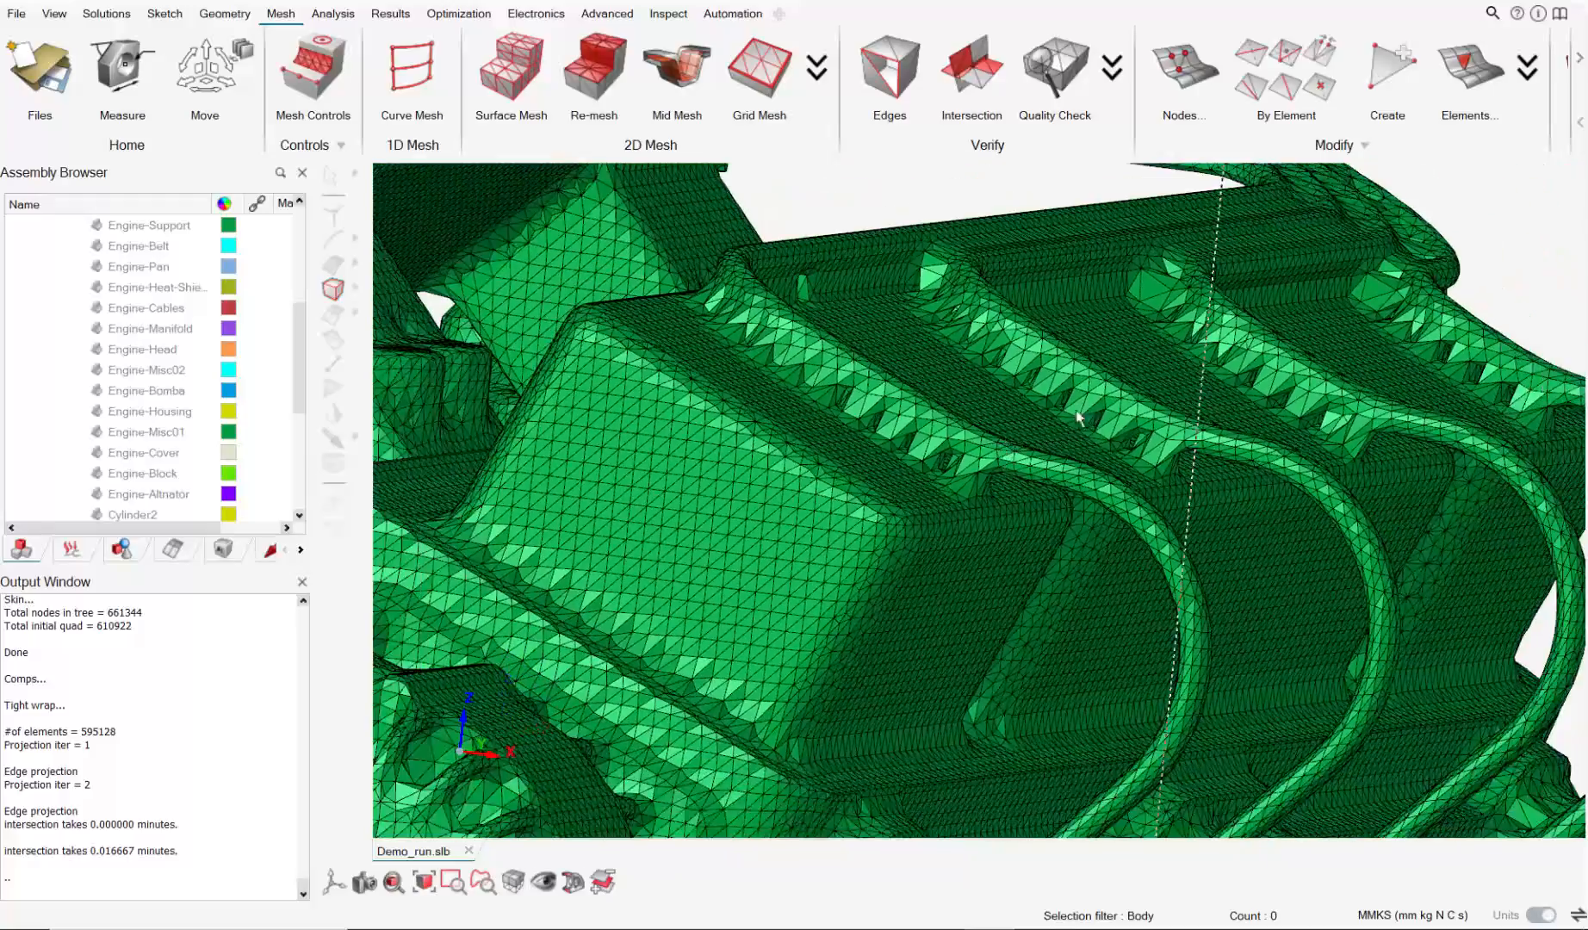
middle_click_drag(995, 448, 822, 471)
scroll(892, 453, "up", 3)
scroll(879, 456, "down", 6)
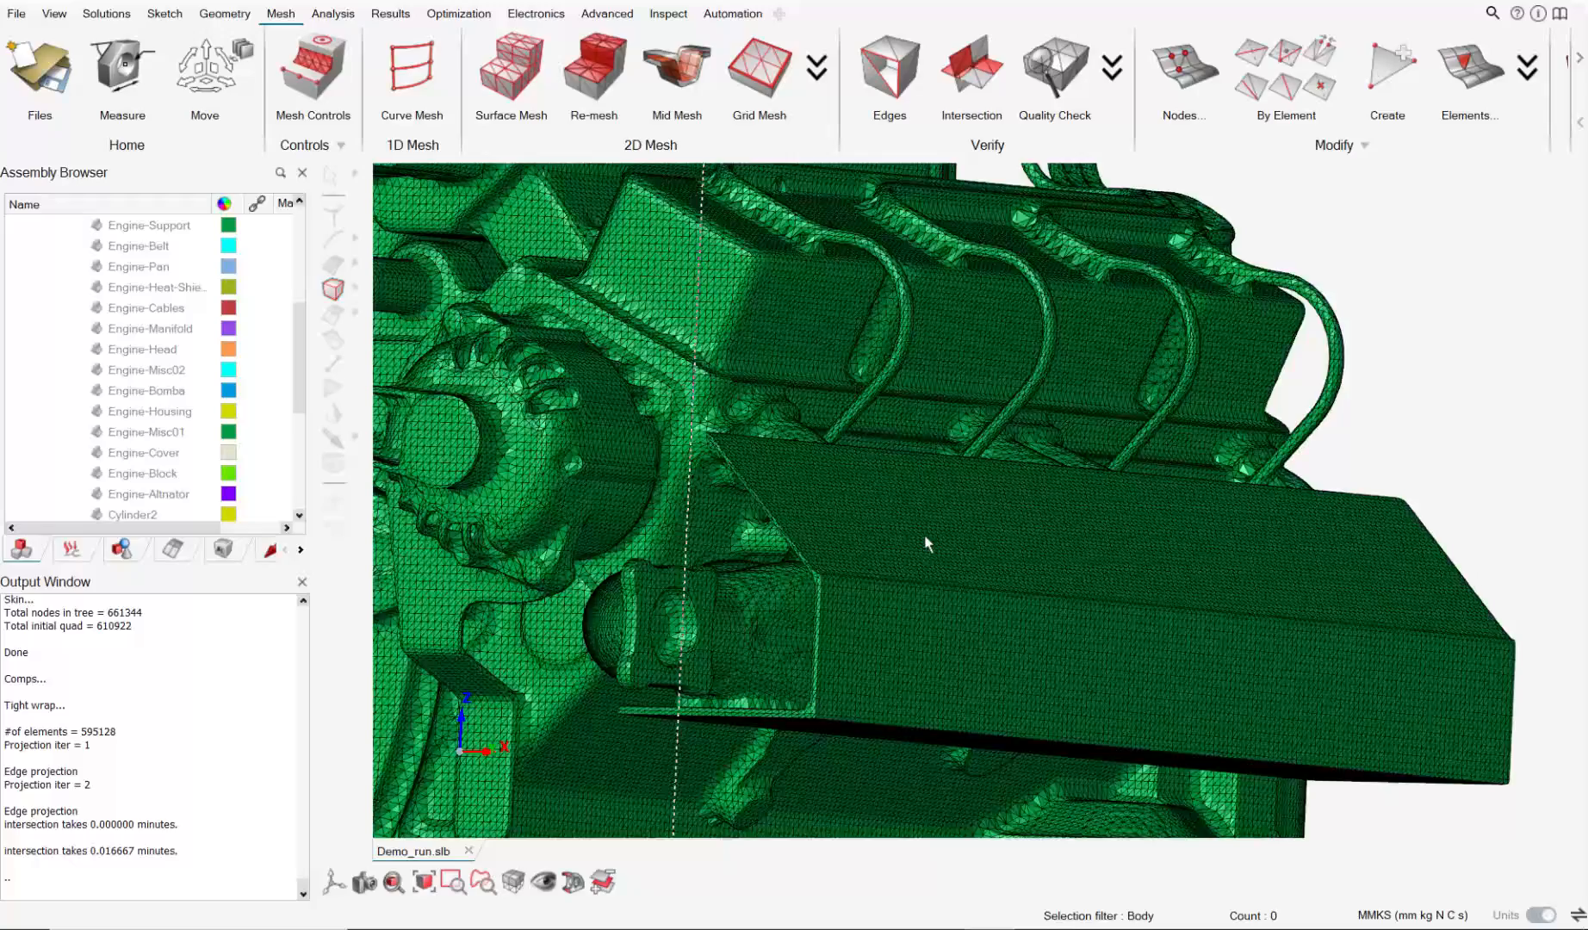
Inspect the wrapper mesh around the exhaust pipes and heat shields on both sides, plus the overall engine front.
middle_click_drag(924, 533, 983, 558)
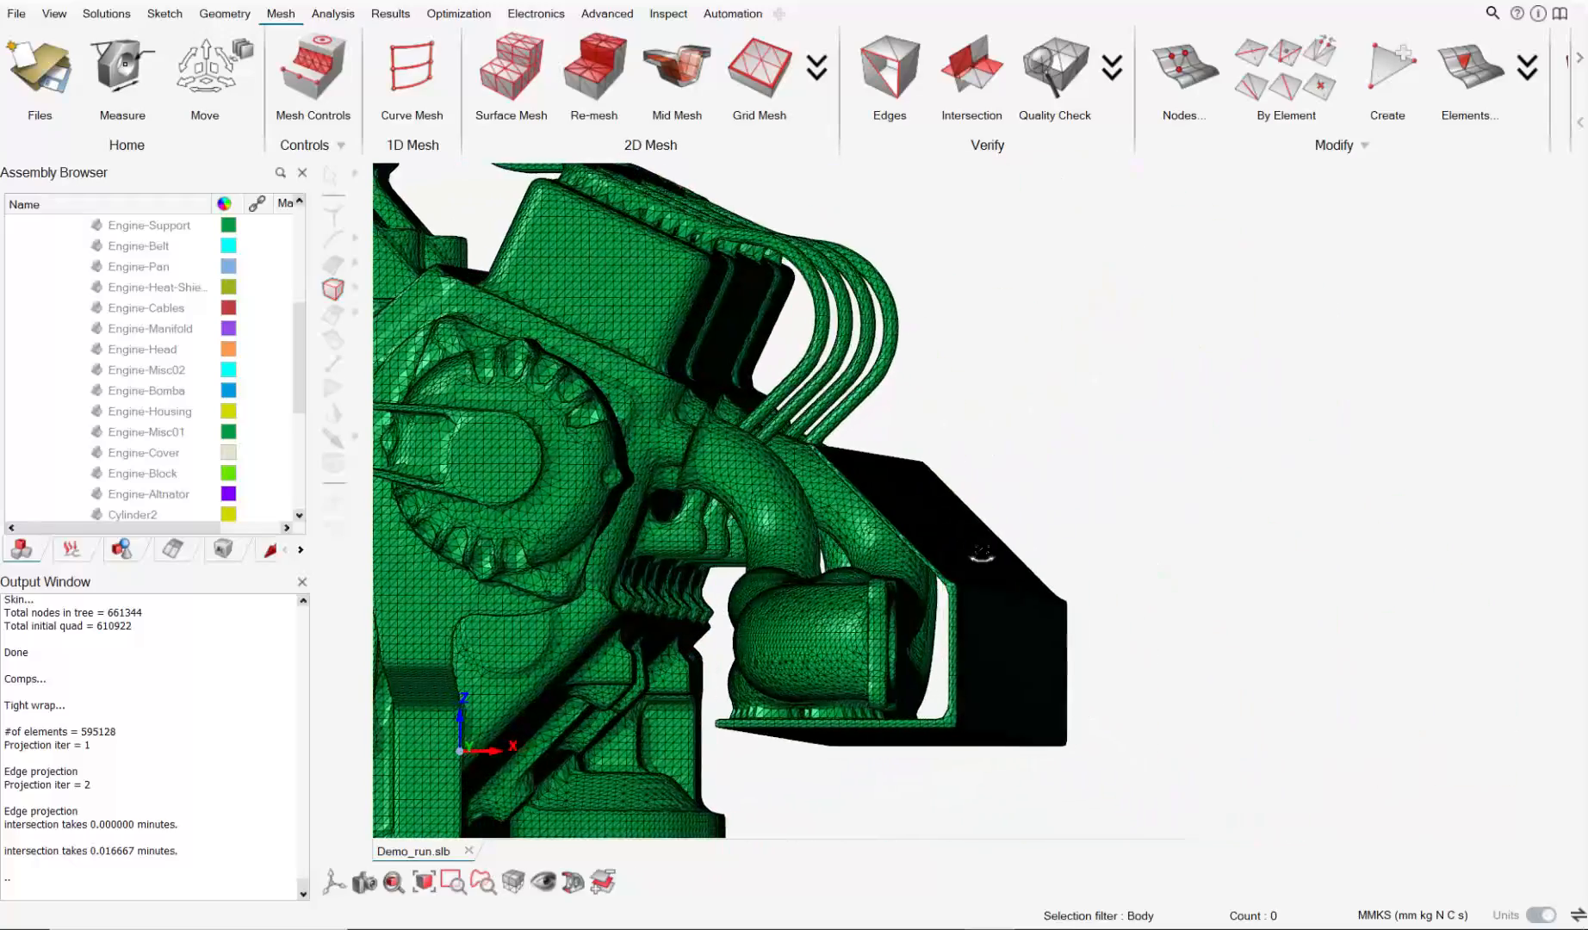
scroll(983, 559, "down", 2)
right_click_drag(984, 560, 1132, 564)
right_click_drag(583, 650, 841, 604)
scroll(841, 604, "up", 2)
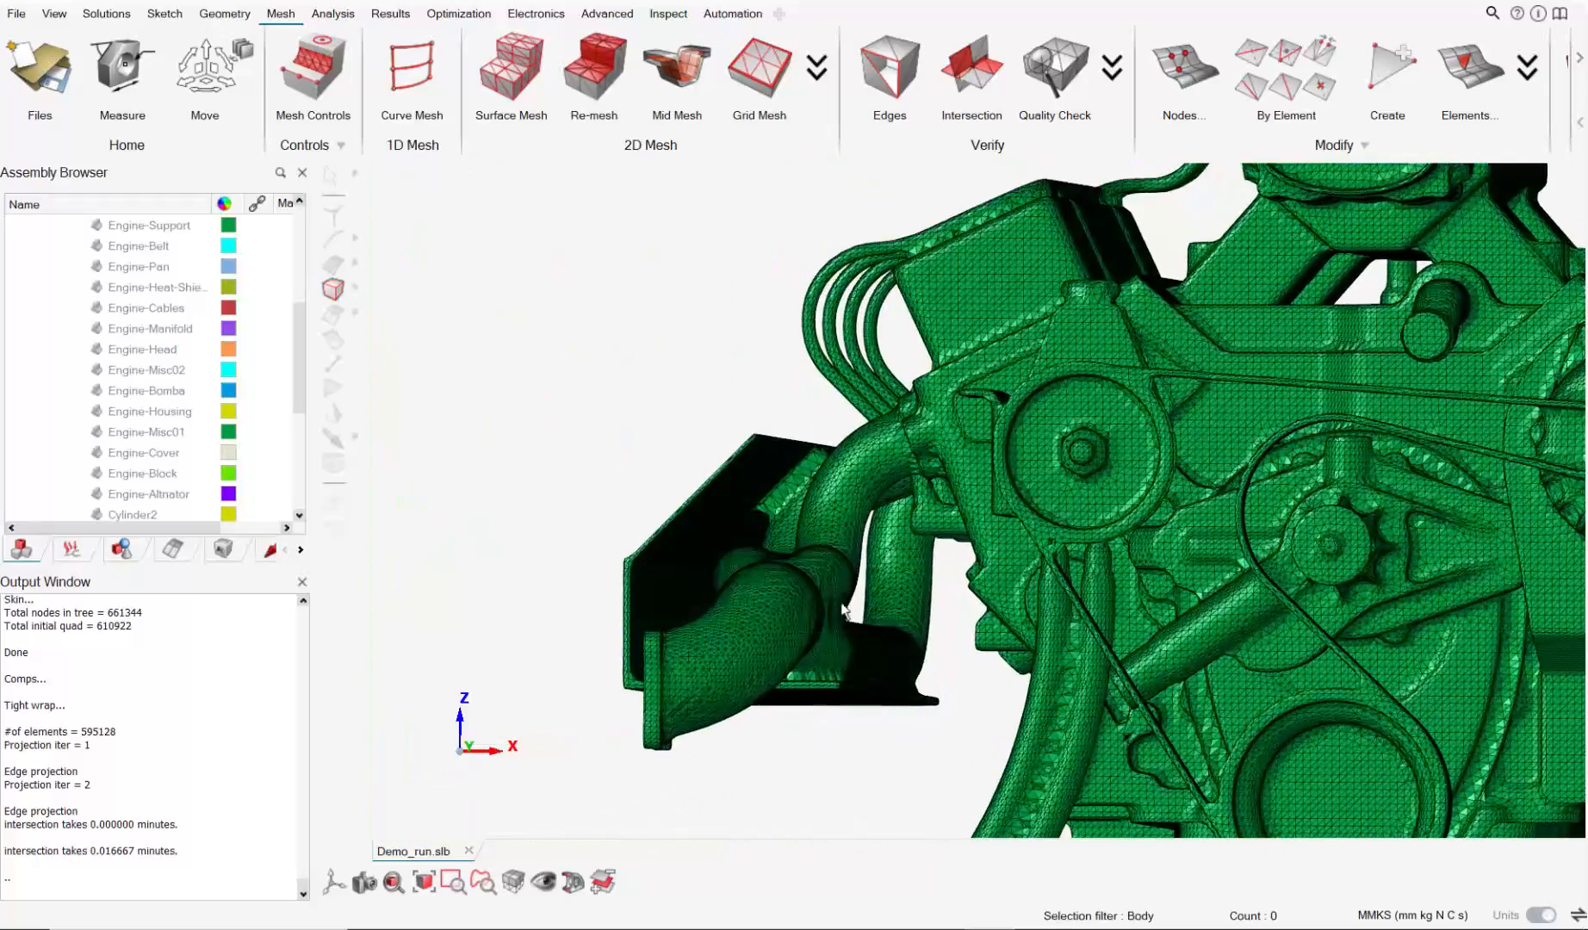
right_click_drag(1010, 658, 1042, 579)
middle_click_drag(1043, 584, 1016, 594)
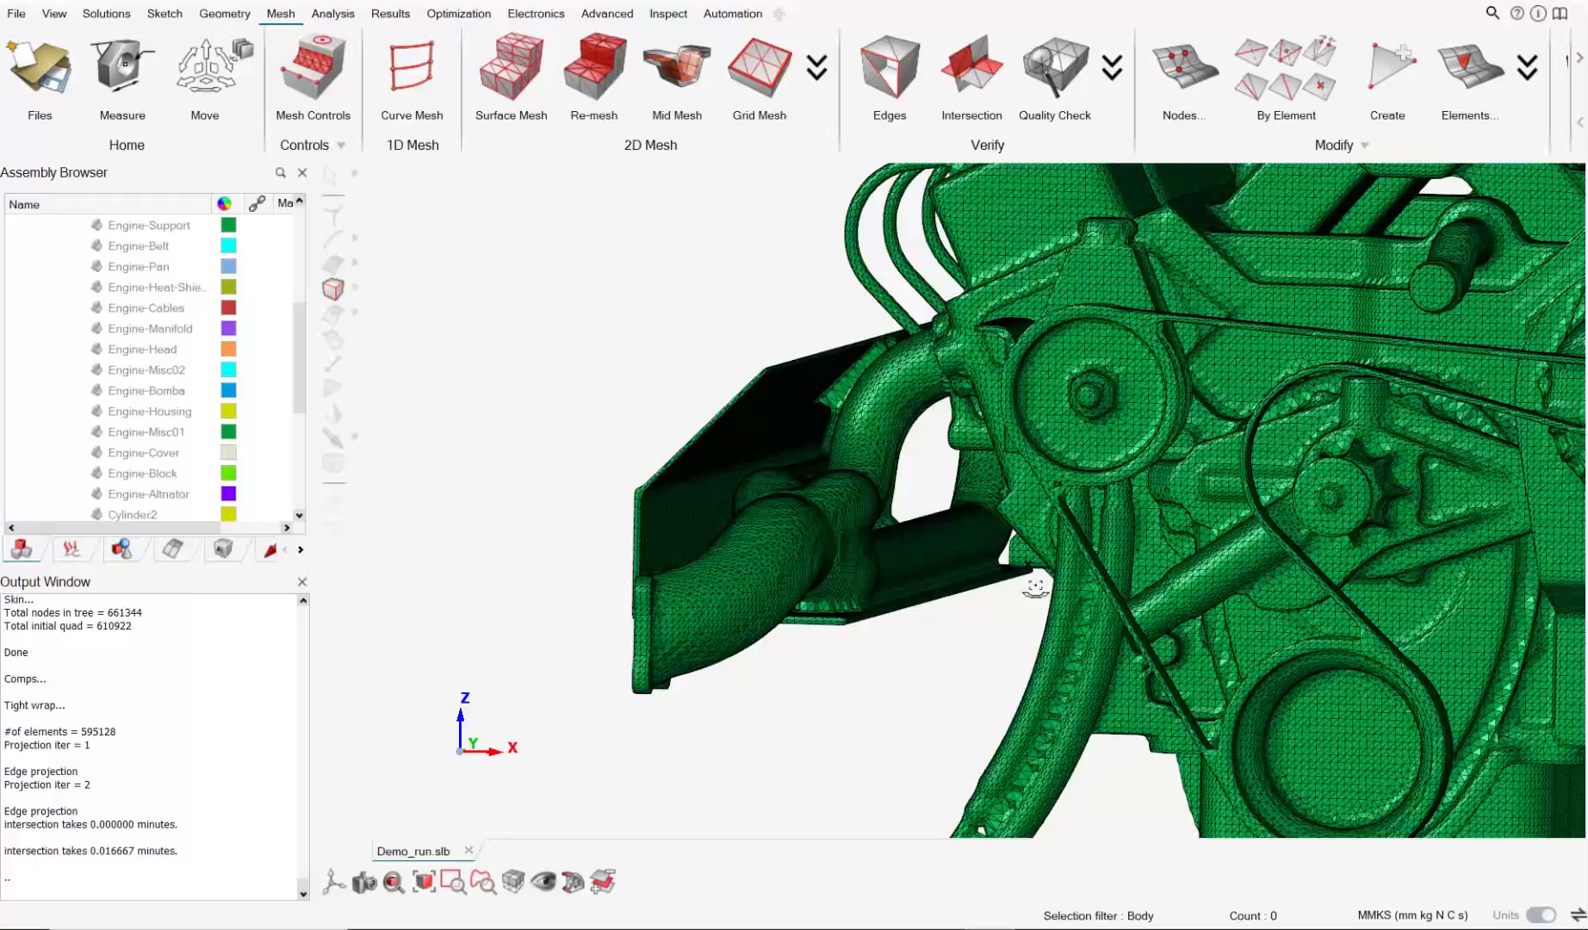
scroll(1034, 588, "down", 4)
right_click_drag(1171, 532, 1036, 515)
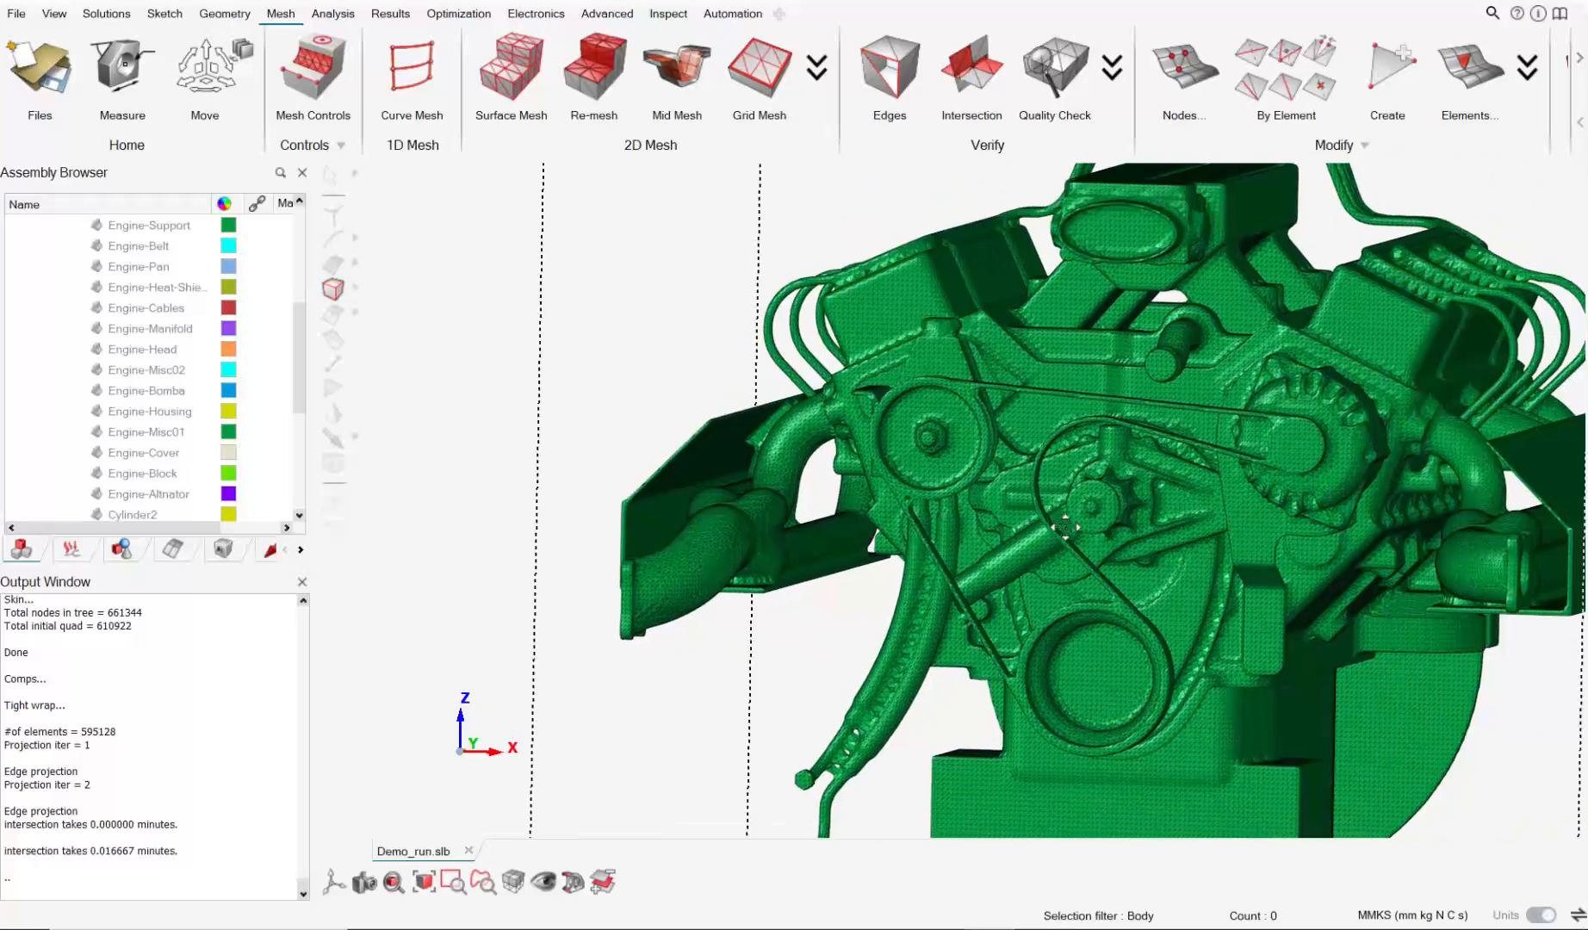
middle_click_drag(1058, 519, 1106, 563)
scroll(111, 365, "up", 4)
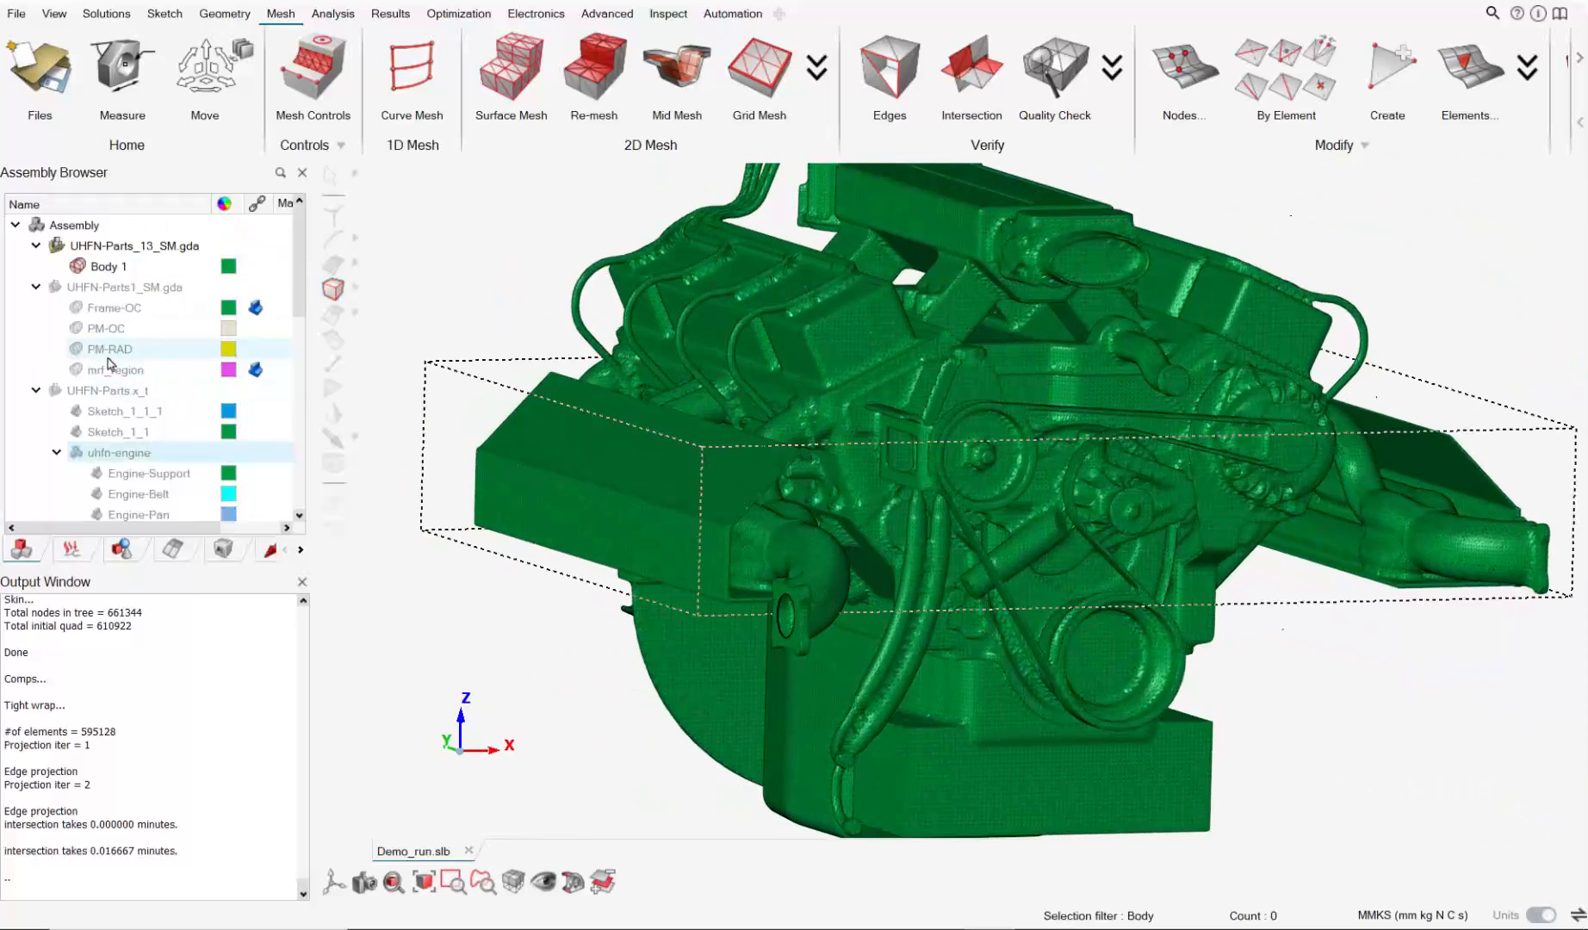
Hide the wrapper mesh part UHFN-Parts_13_SM, display the uhfn-engine parts and isolate the Engine-Cables body.
left_click(57, 246)
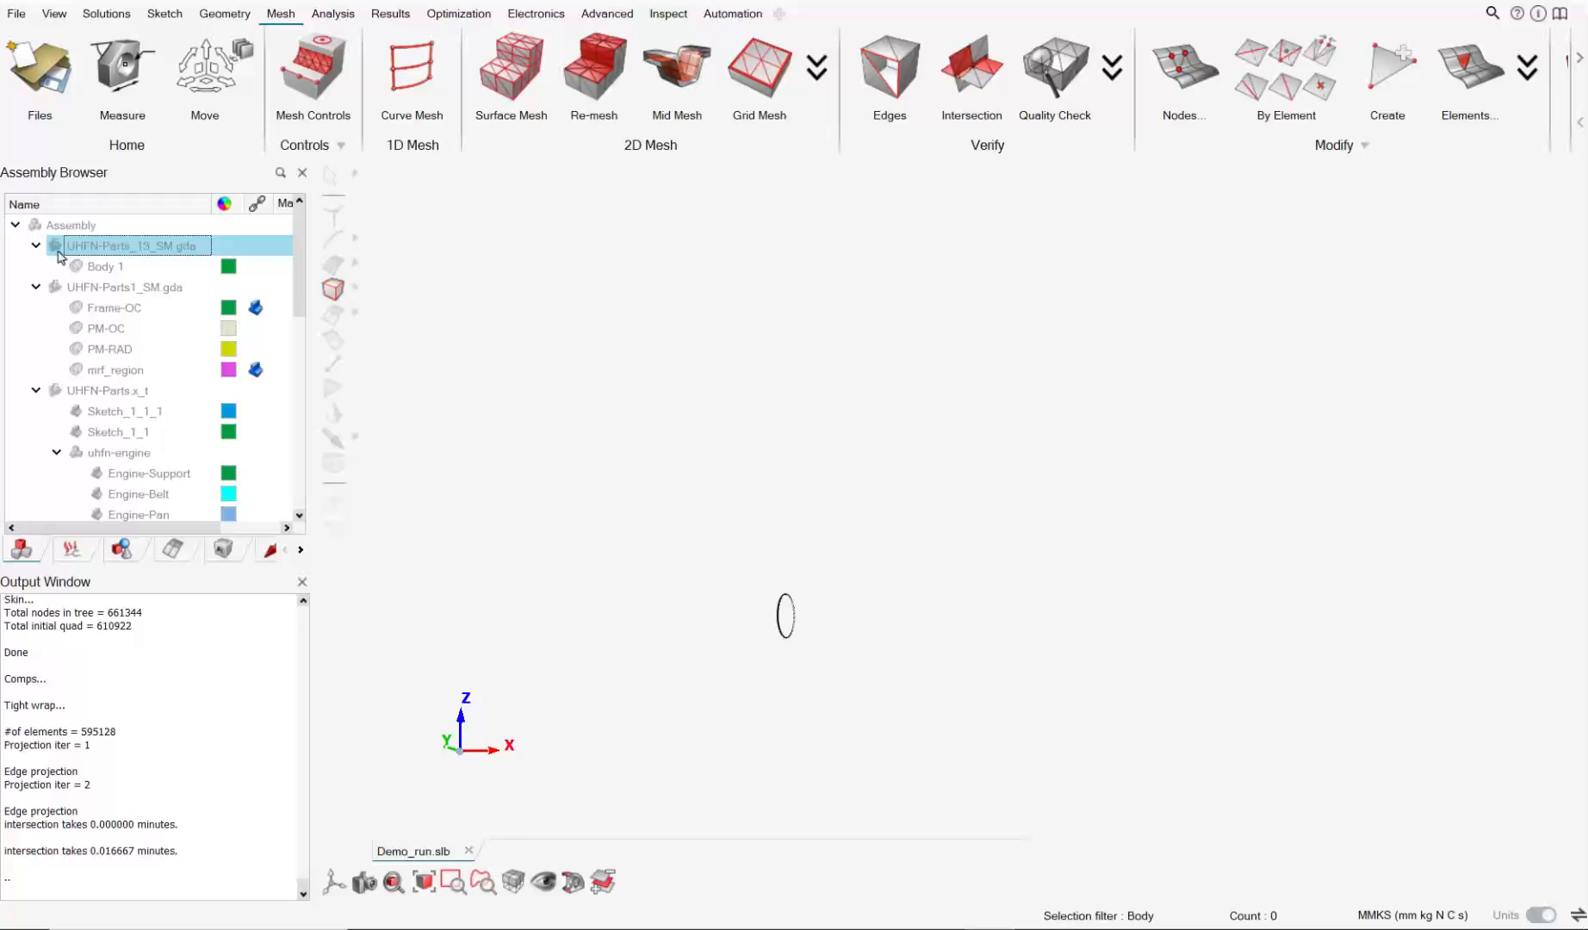
left_click(78, 454)
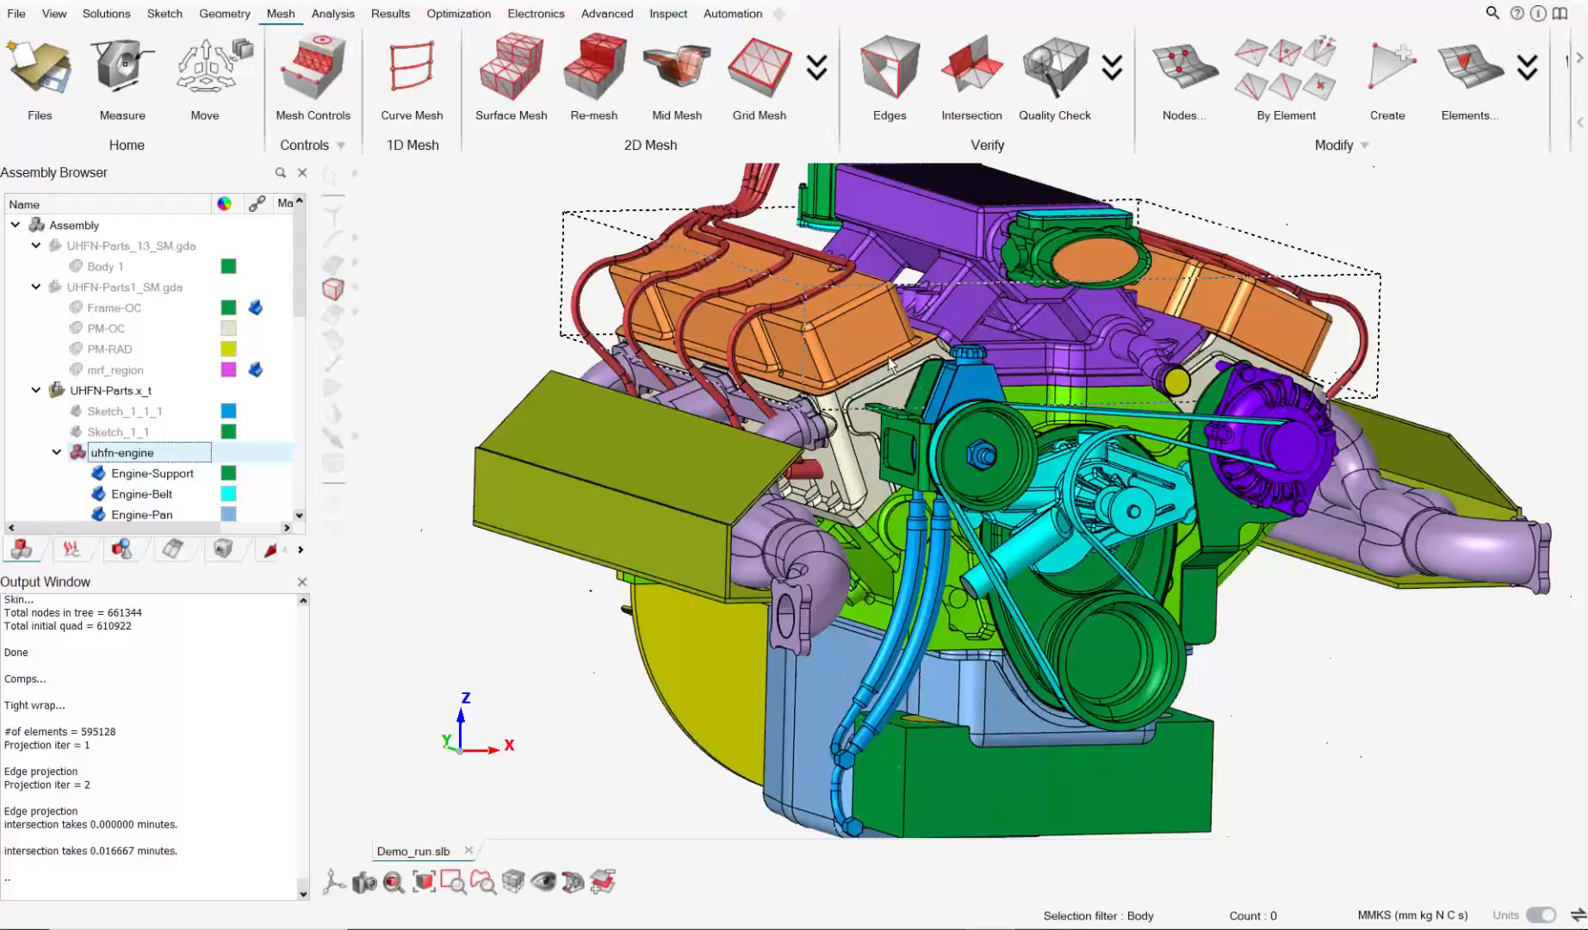
middle_click_drag(1122, 352, 1214, 410)
left_click(1205, 255)
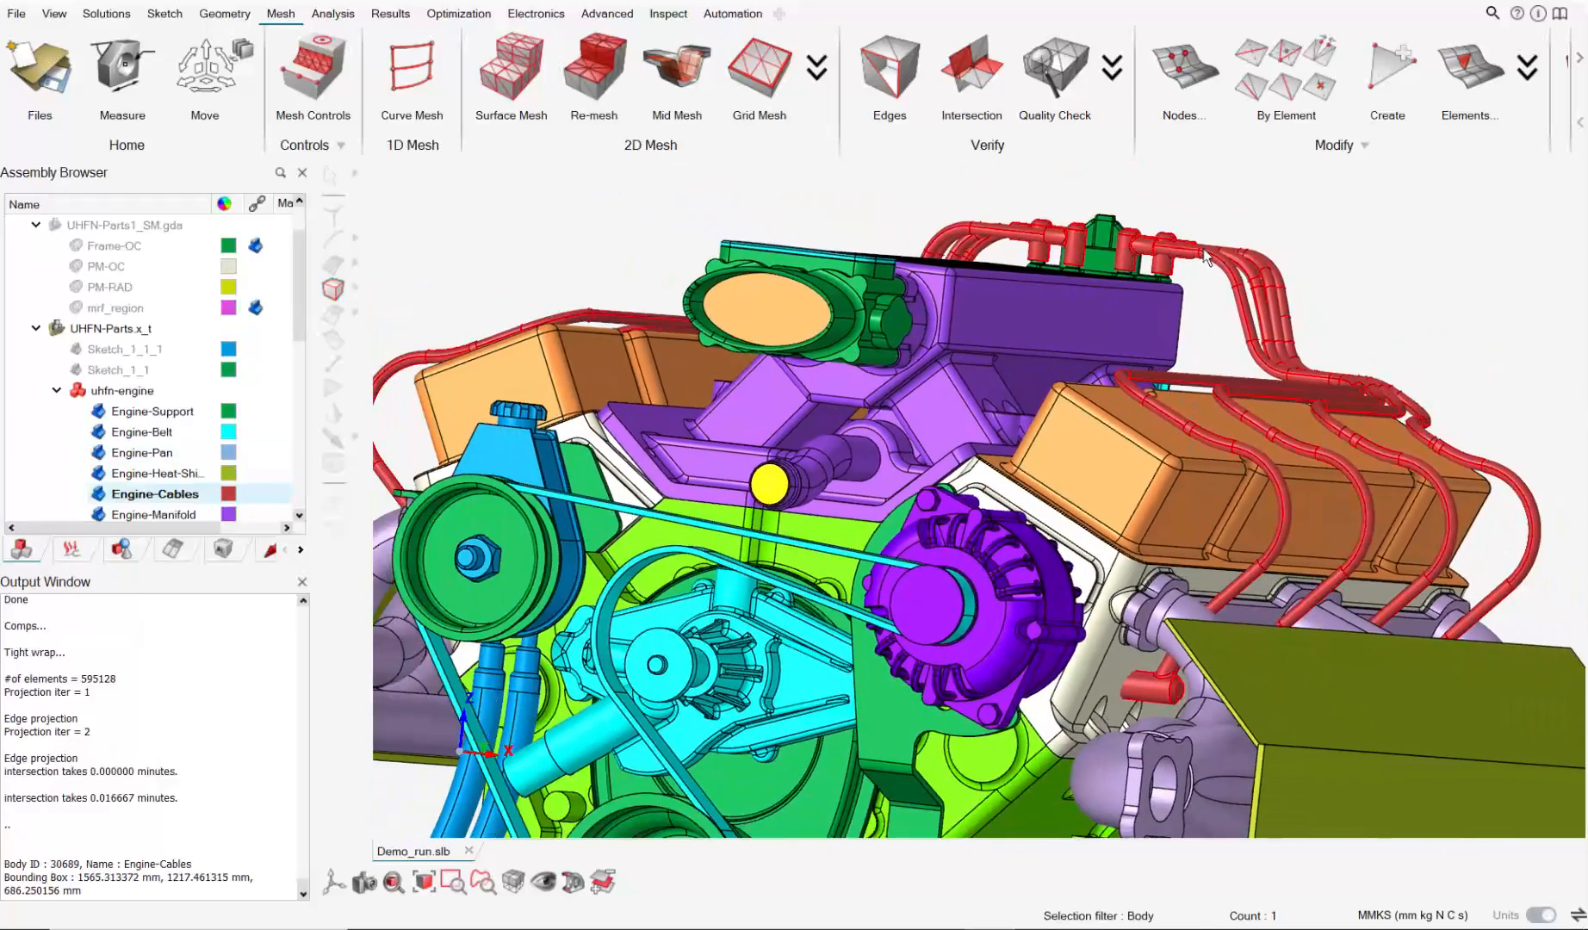
right_click(1204, 256)
left_click(1250, 226)
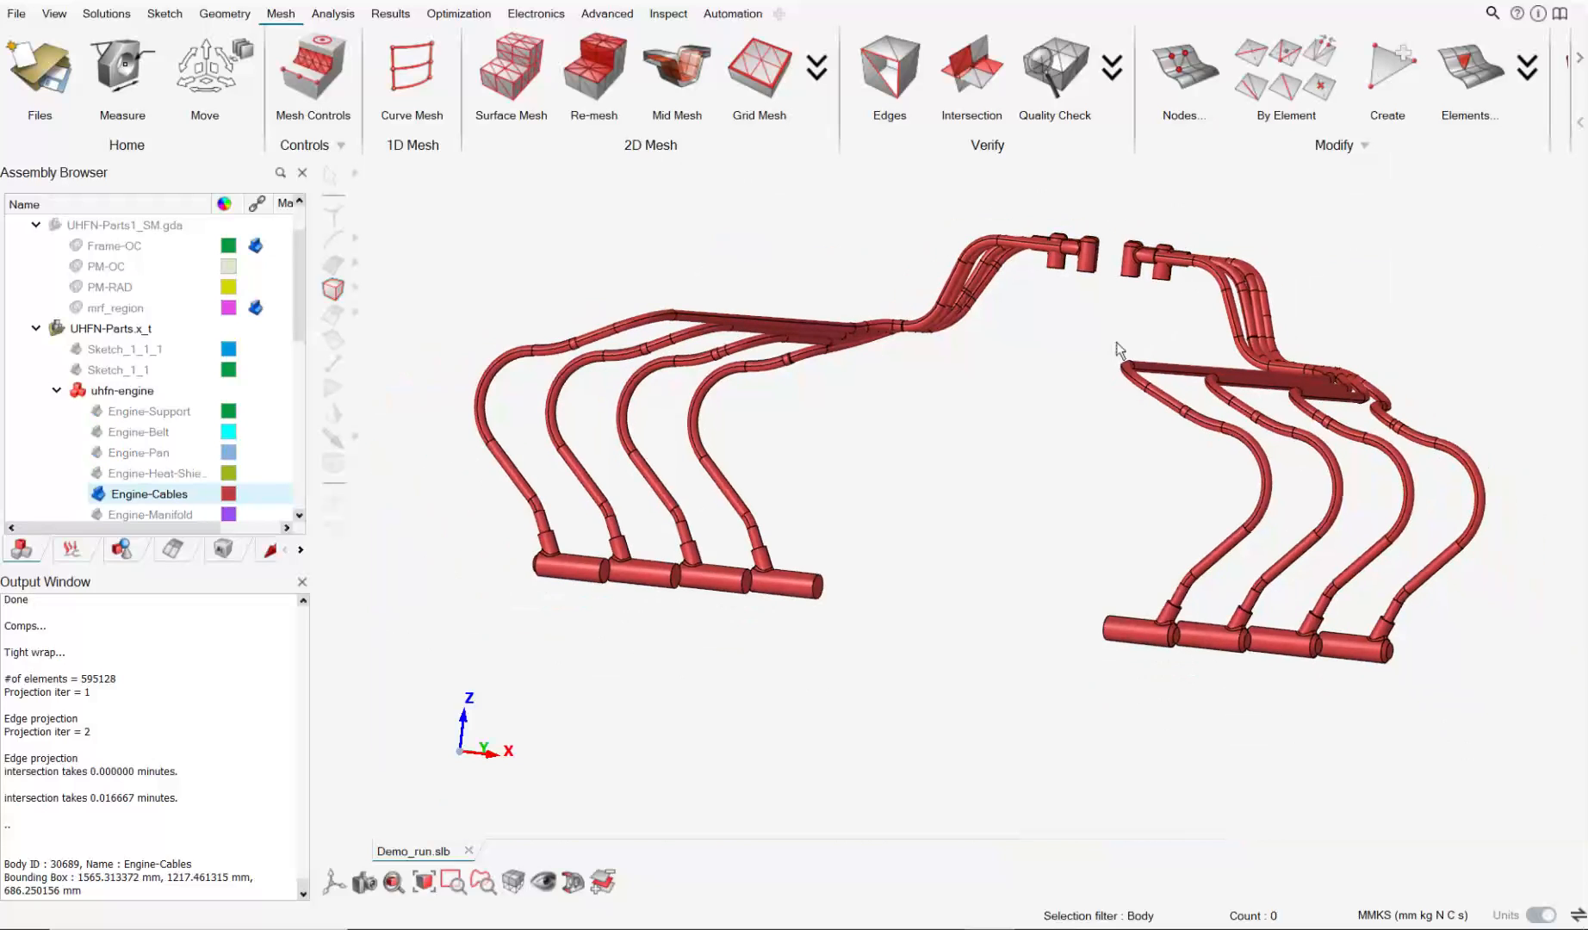
middle_click_drag(1114, 348, 989, 465)
right_click_drag(988, 465, 1036, 384)
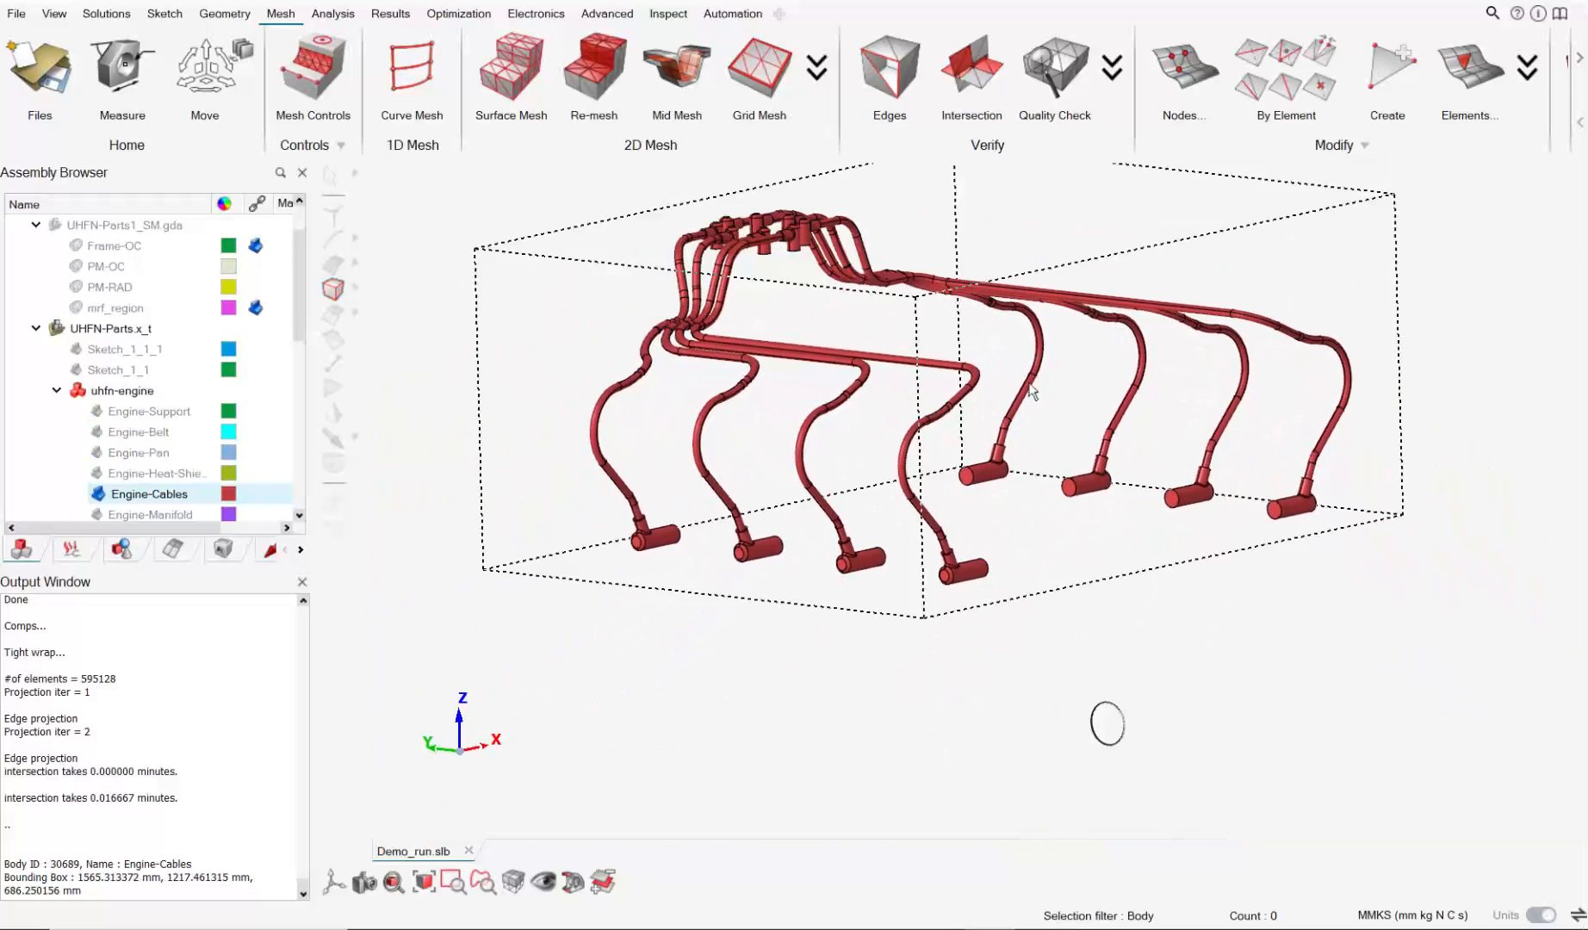
Delete the leftover circle sketch below the cables by removing the contents of the assembly's Sketches group.
scroll(805, 529, "down", 2)
scroll(1037, 739, "up", 6)
scroll(1076, 710, "up", 2)
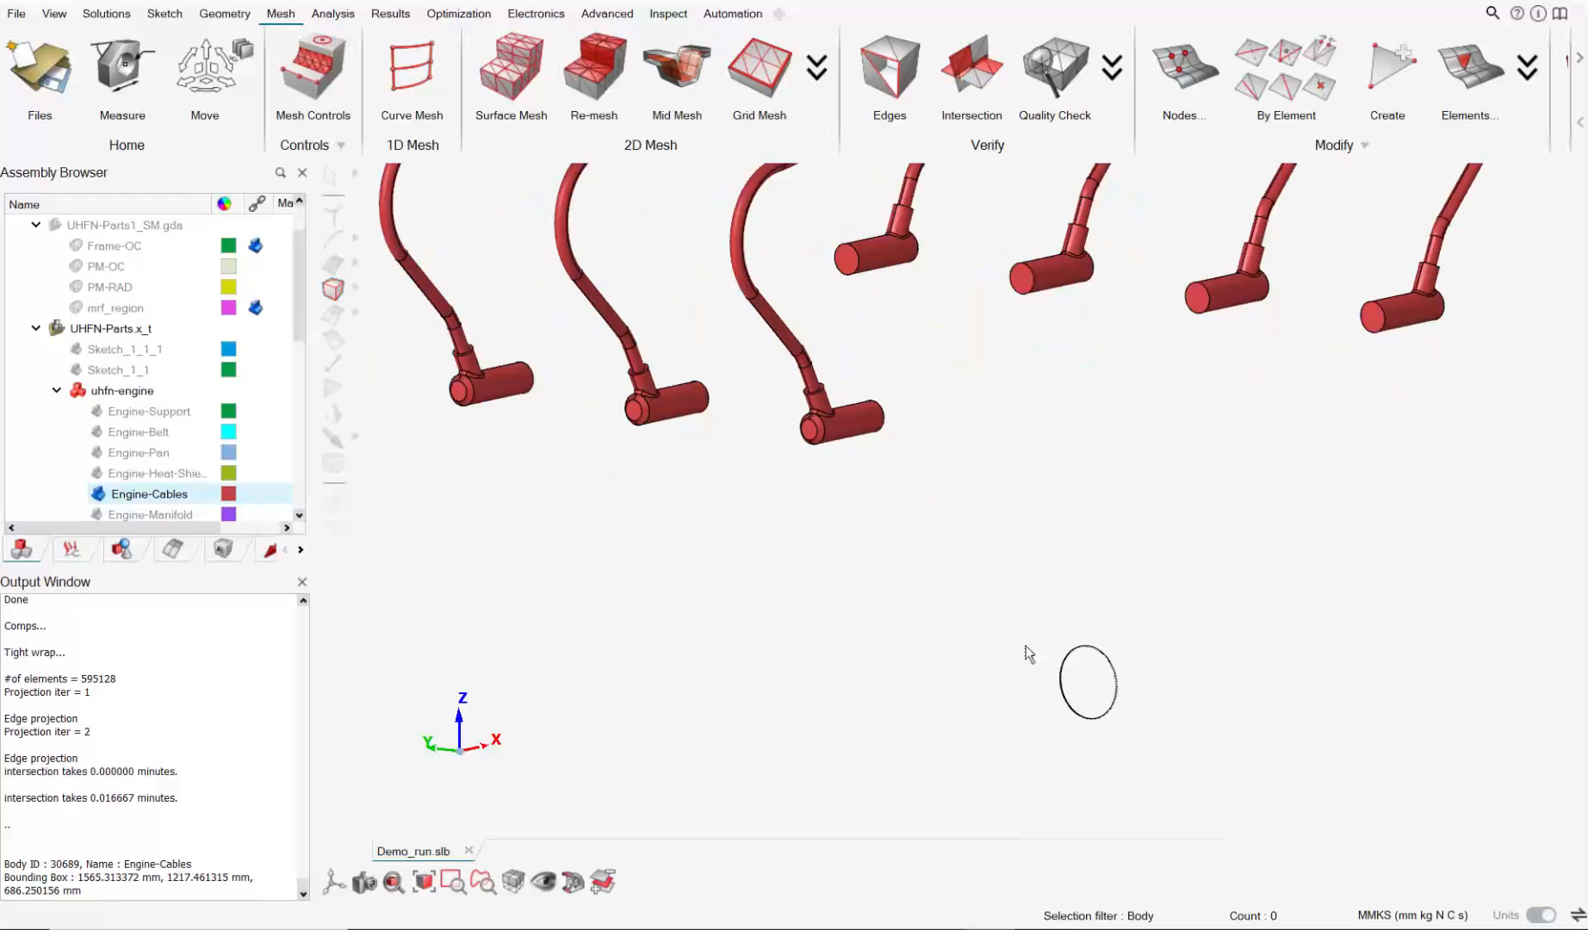
scroll(950, 565, "down", 6)
right_click_drag(941, 416, 929, 496)
scroll(129, 396, "down", 6)
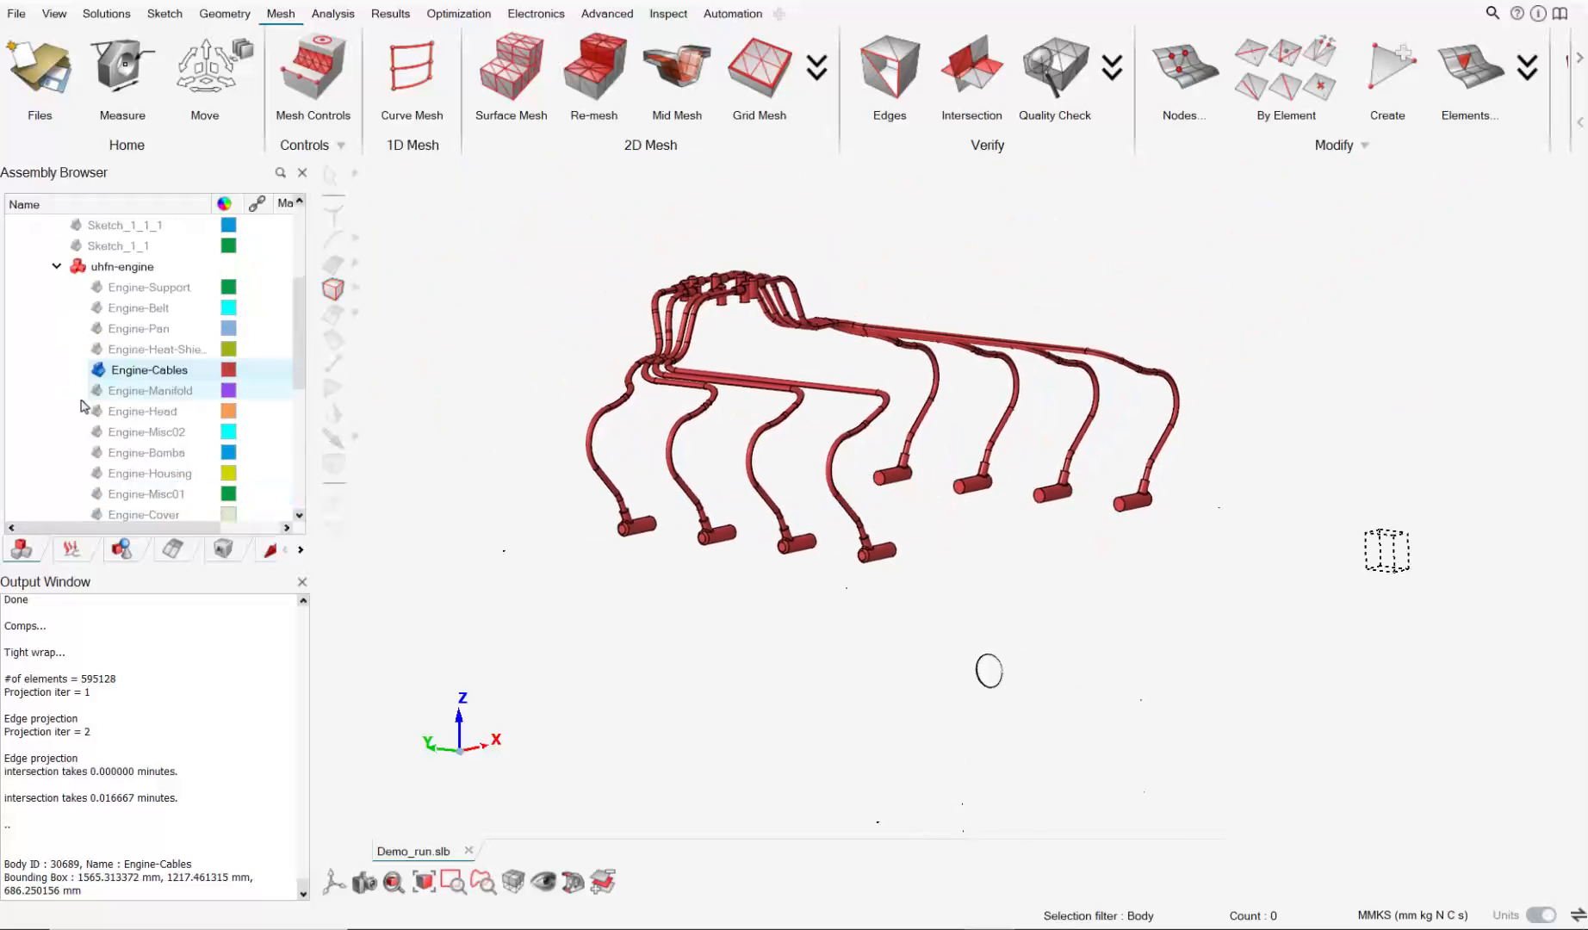
right_click(90, 475)
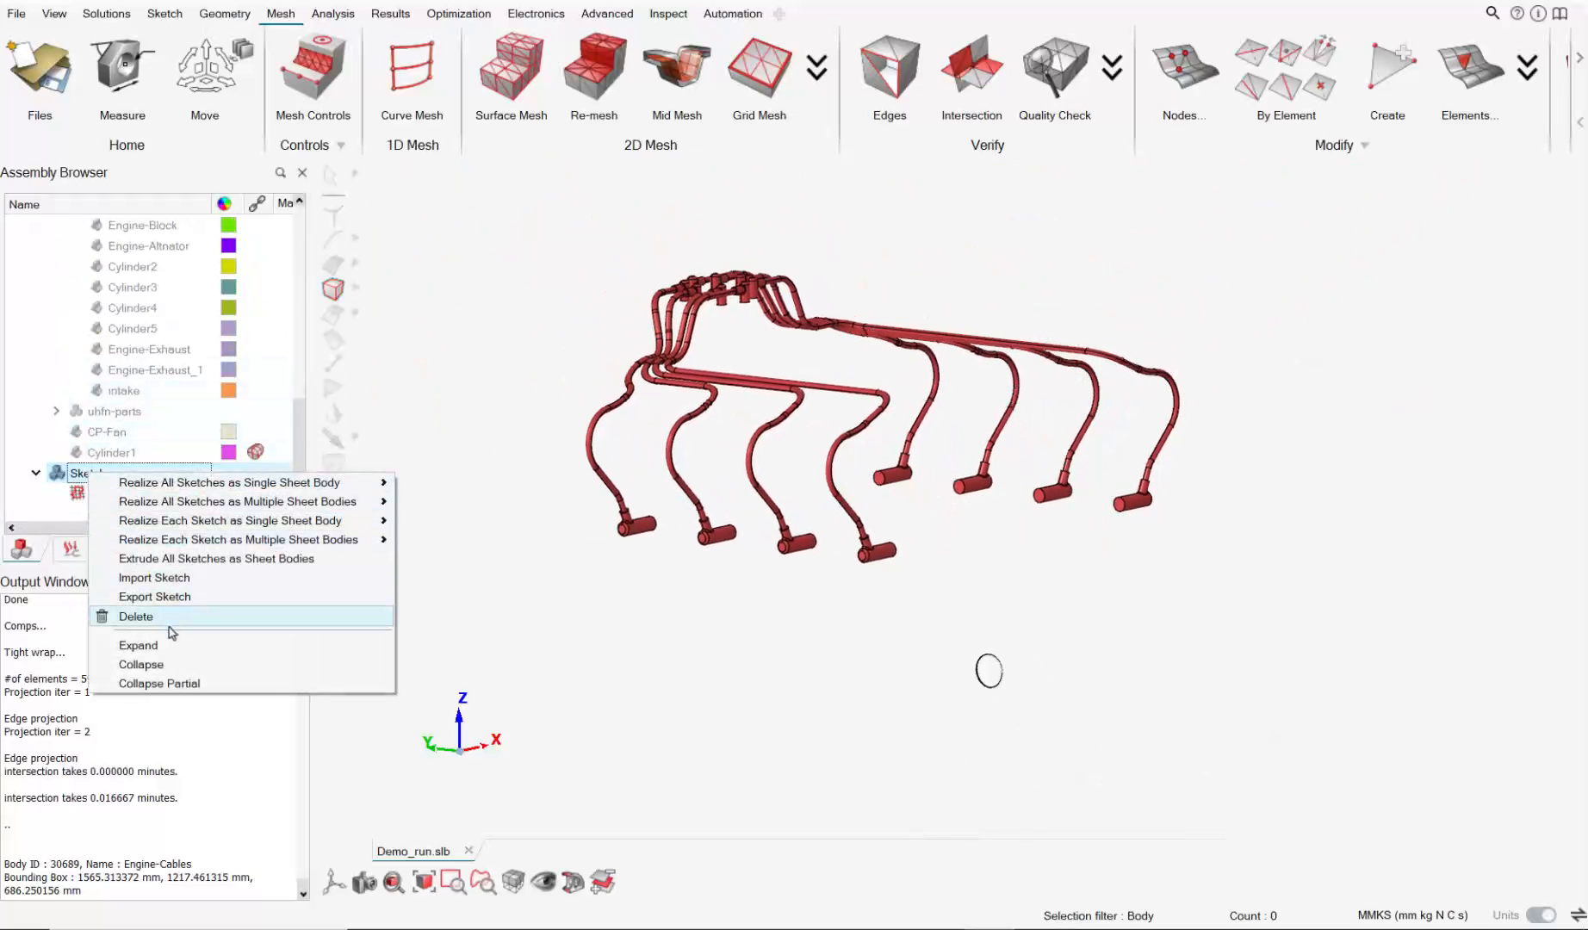
left_click(136, 617)
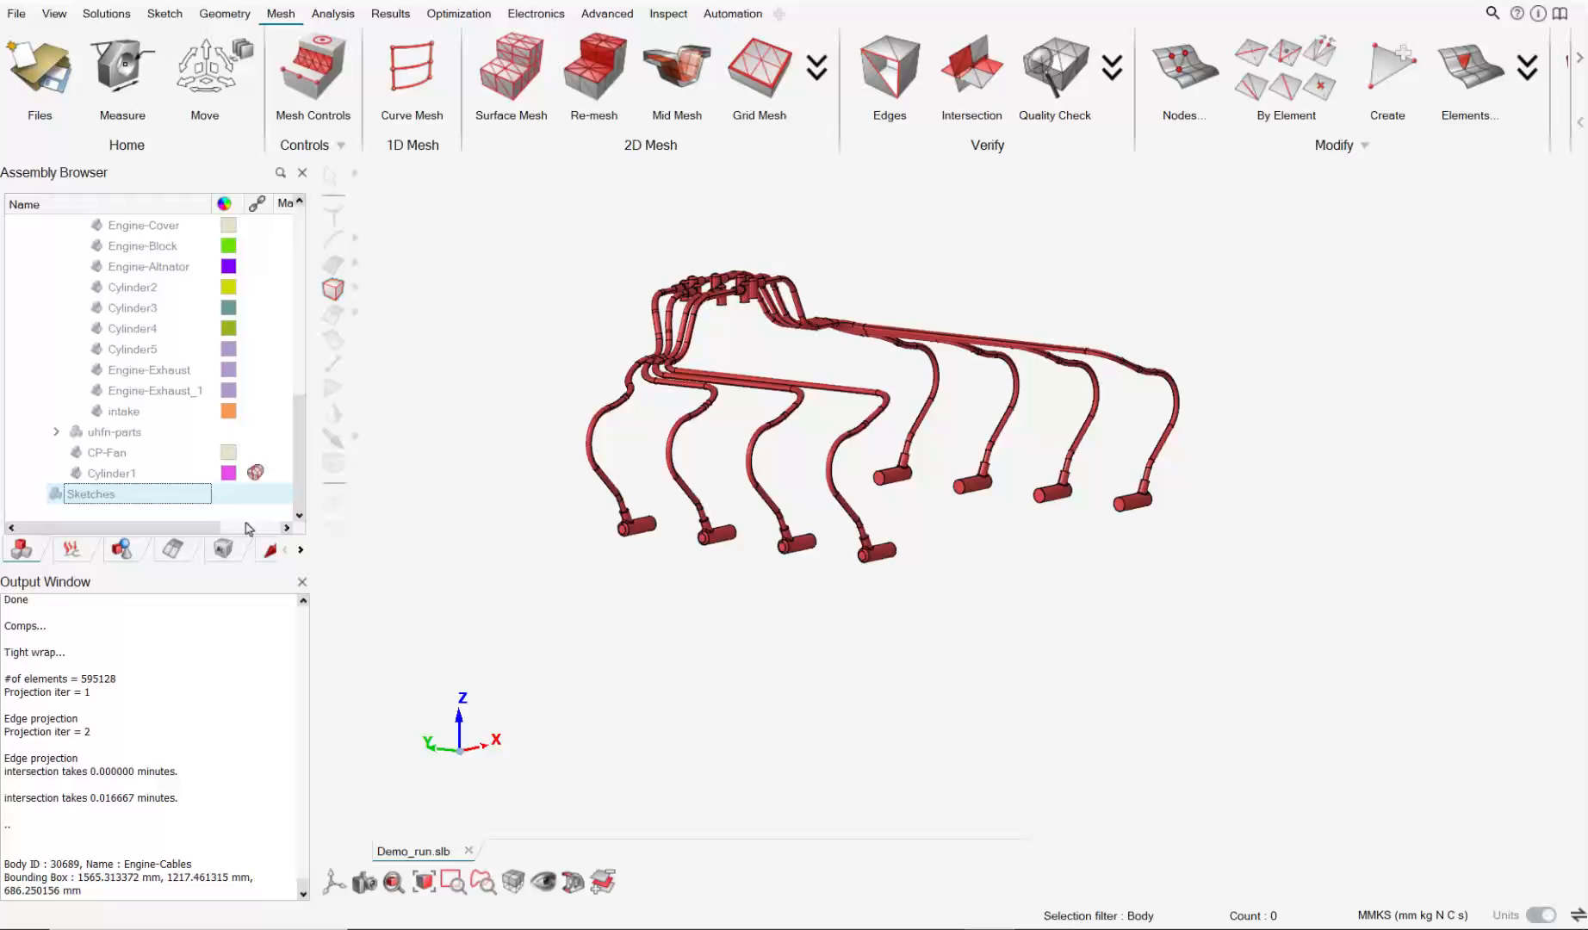
Create face mesh control cable_4mm on all Engine-Cables faces with 4 mm average element size, global parameters off and 15 deg maximum angle per element.
left_click(313, 69)
left_click_drag(565, 370, 340, 228)
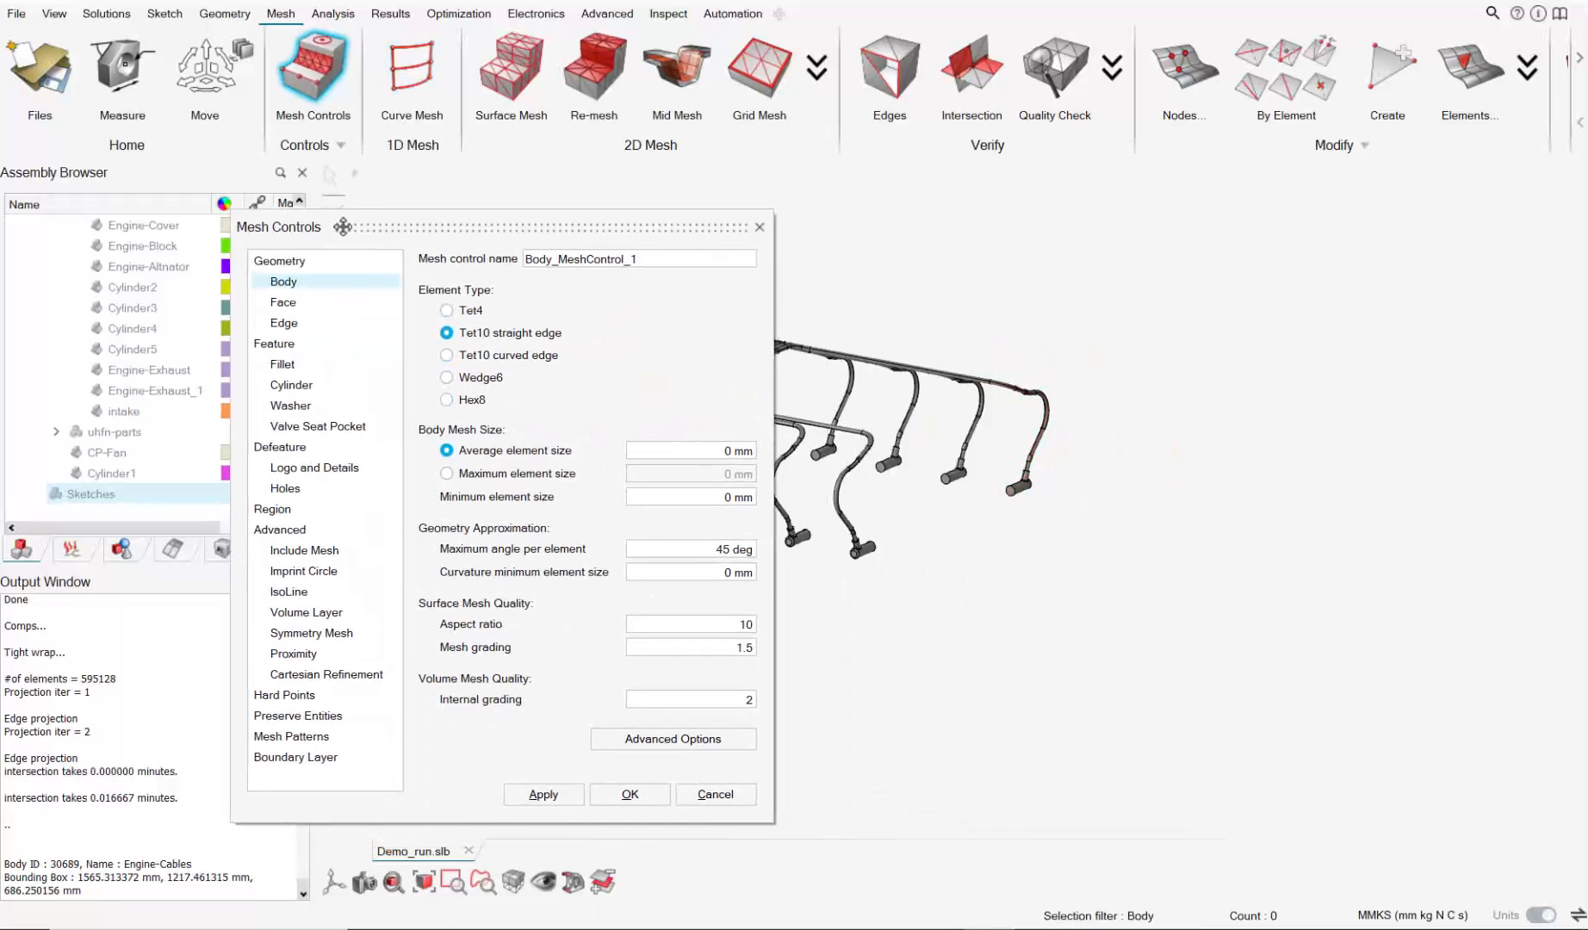
left_click(278, 303)
scroll(1226, 412, "up", 3)
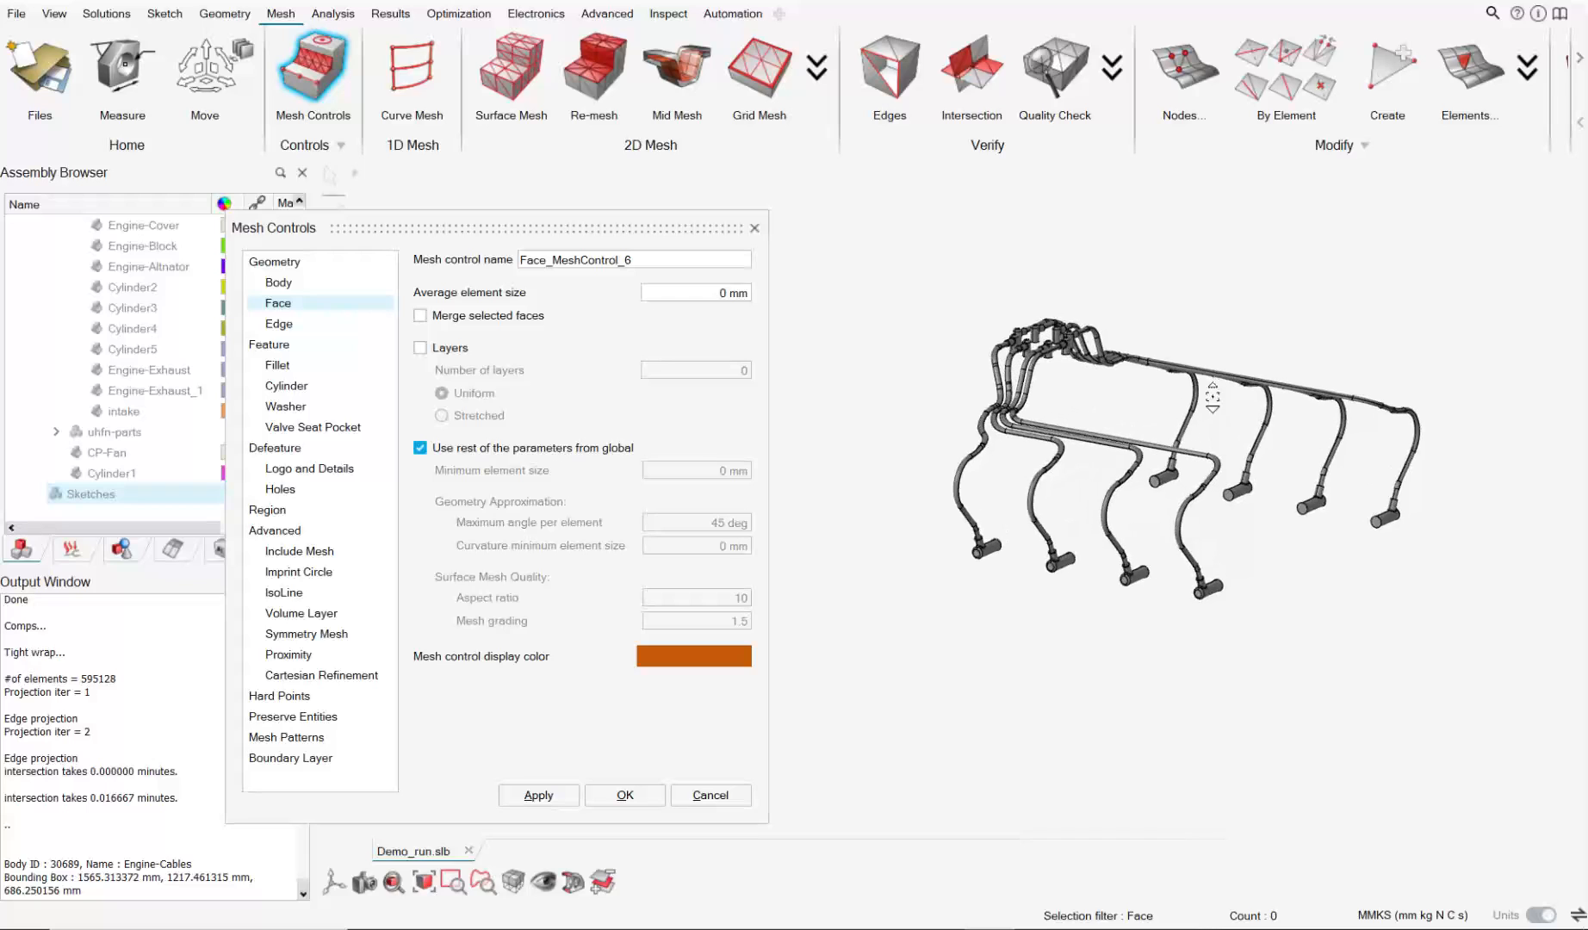
left_click_drag(871, 298, 1508, 762)
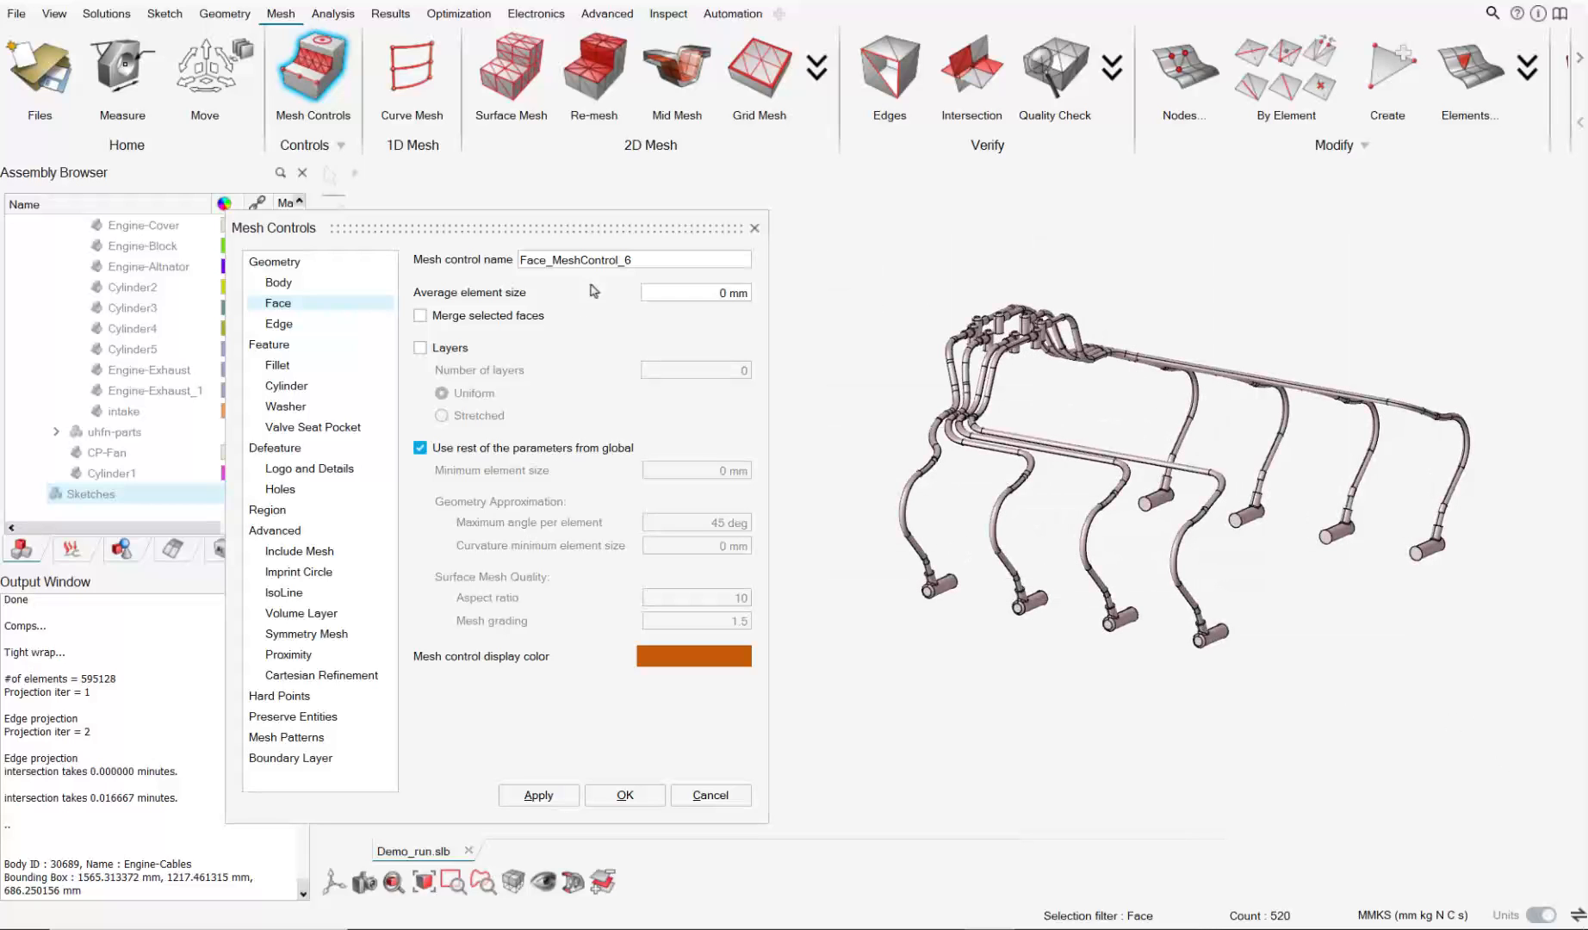
left_click(664, 259)
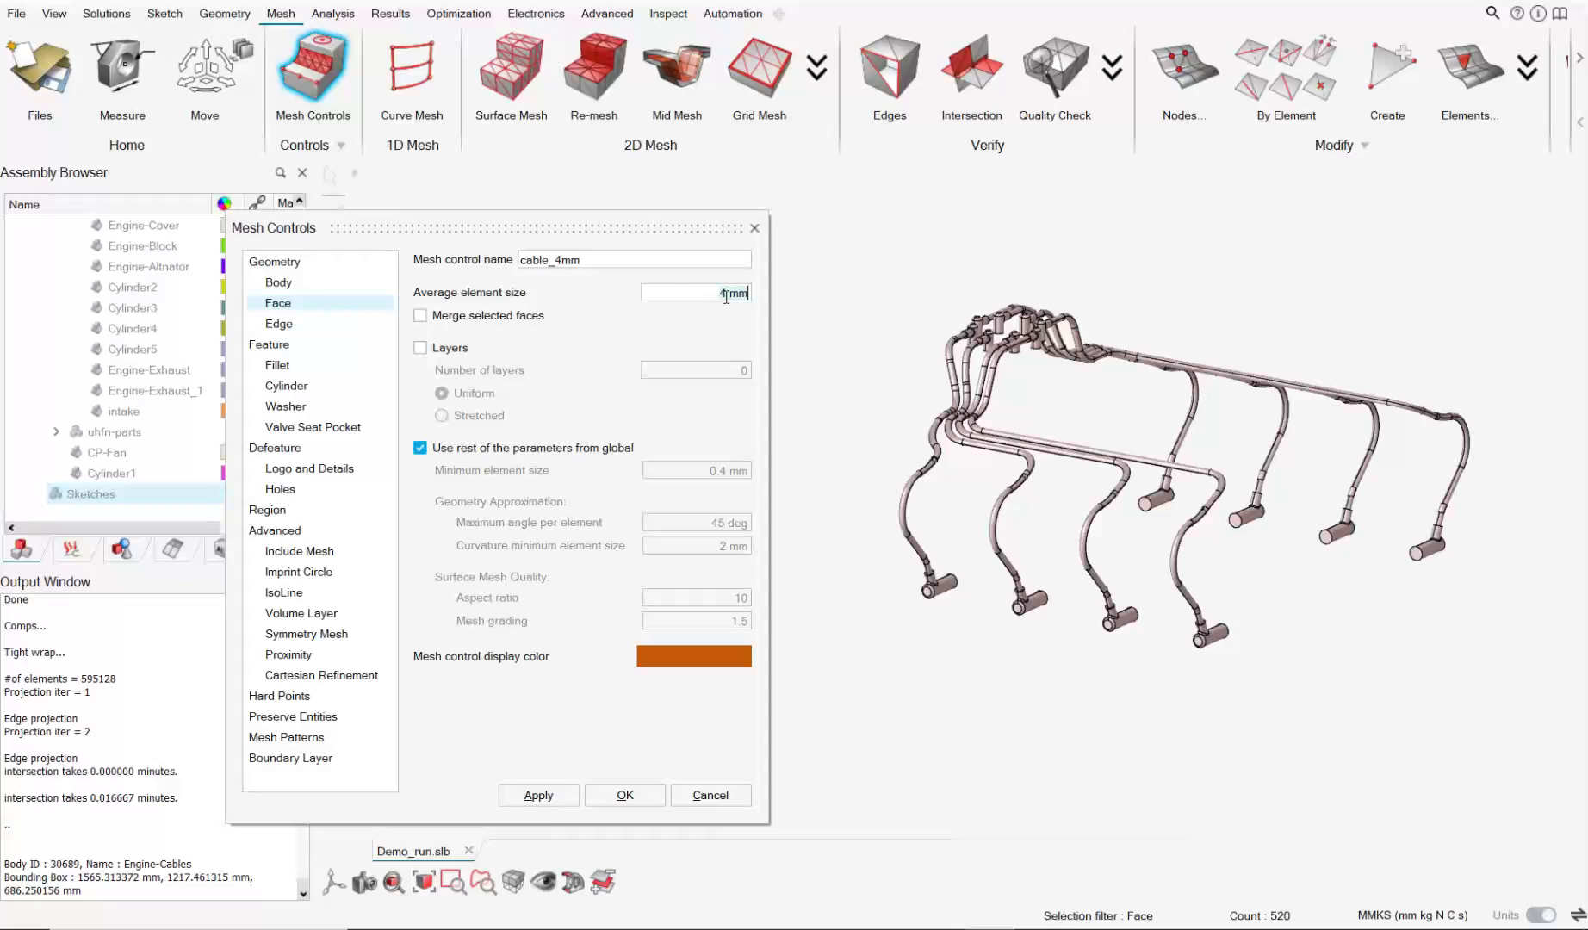
left_click(519, 447)
left_click(708, 520)
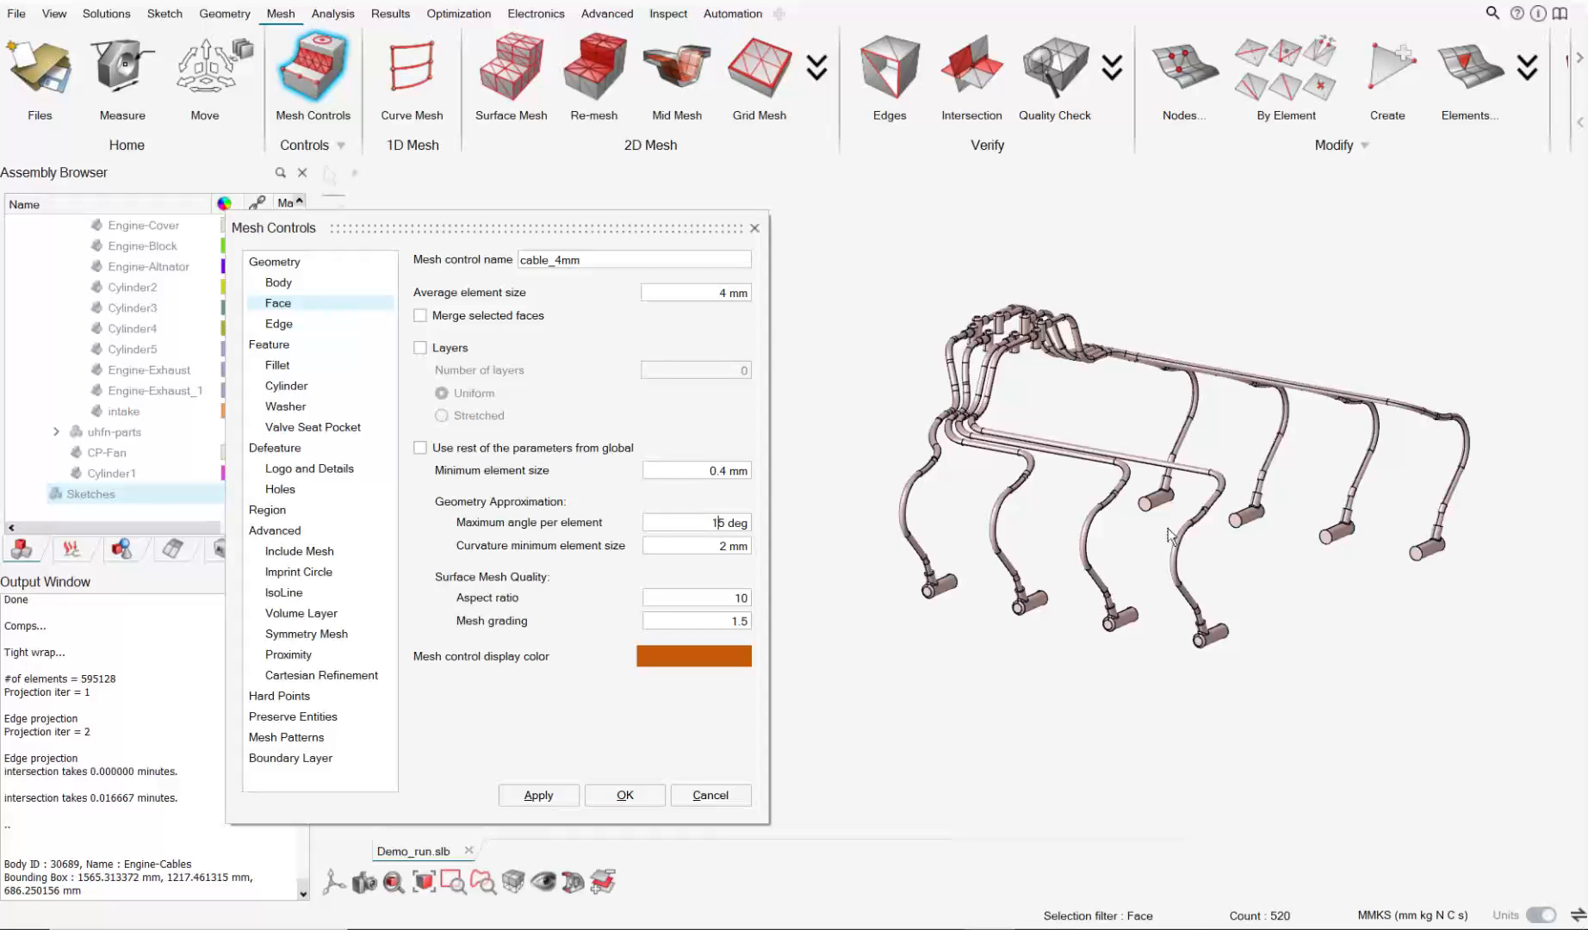
middle_click_drag(1170, 536, 1158, 548)
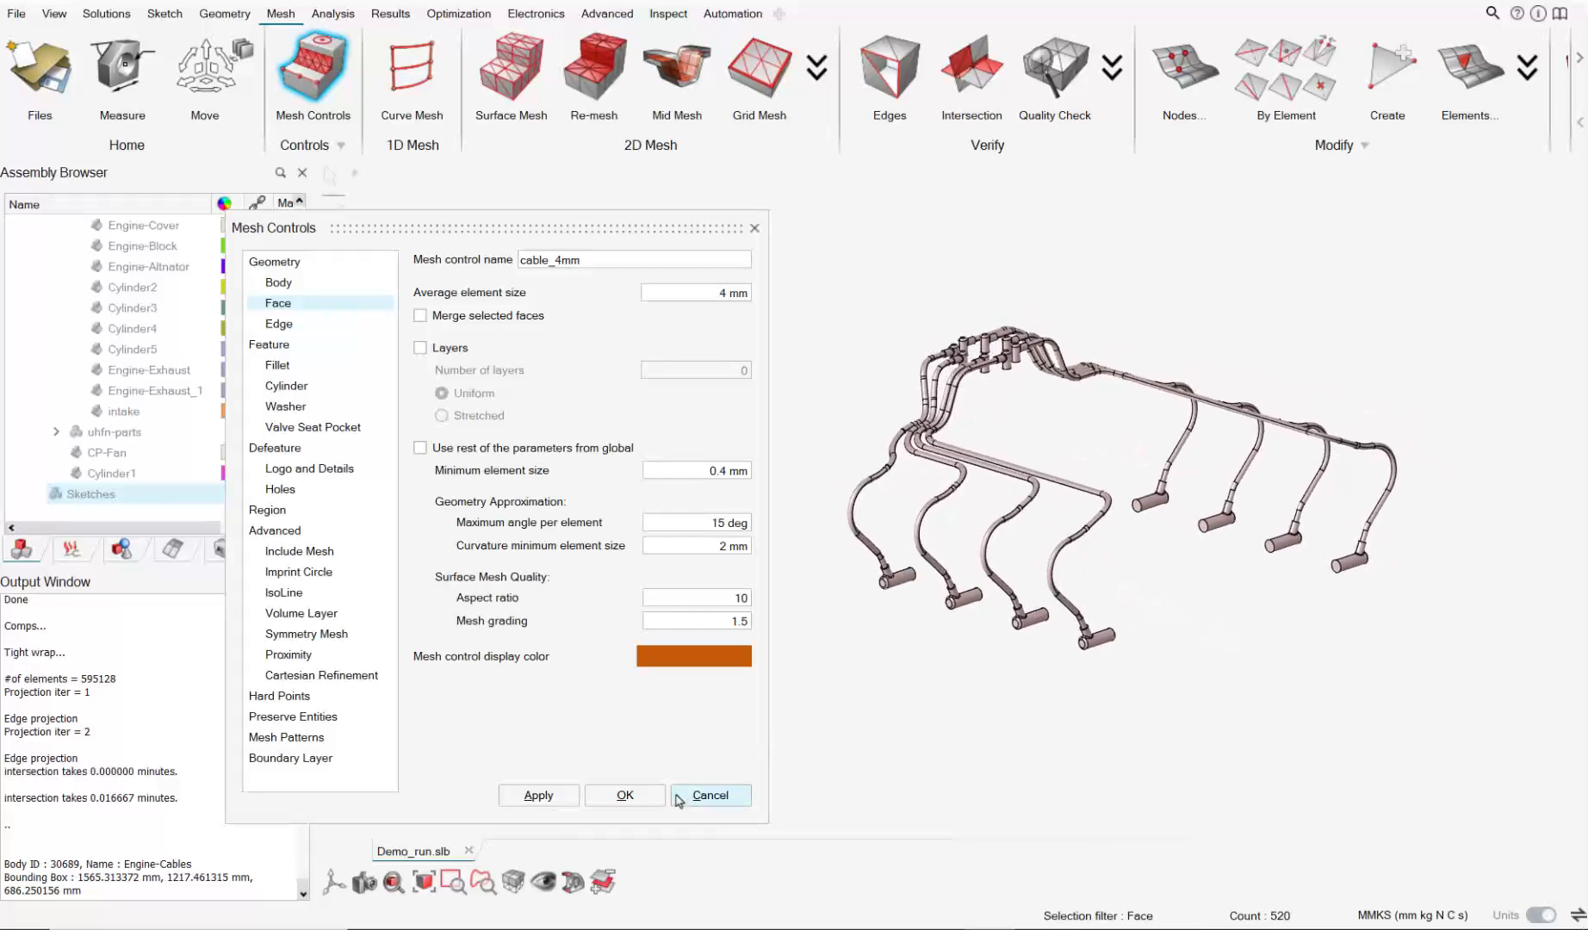
left_click(623, 794)
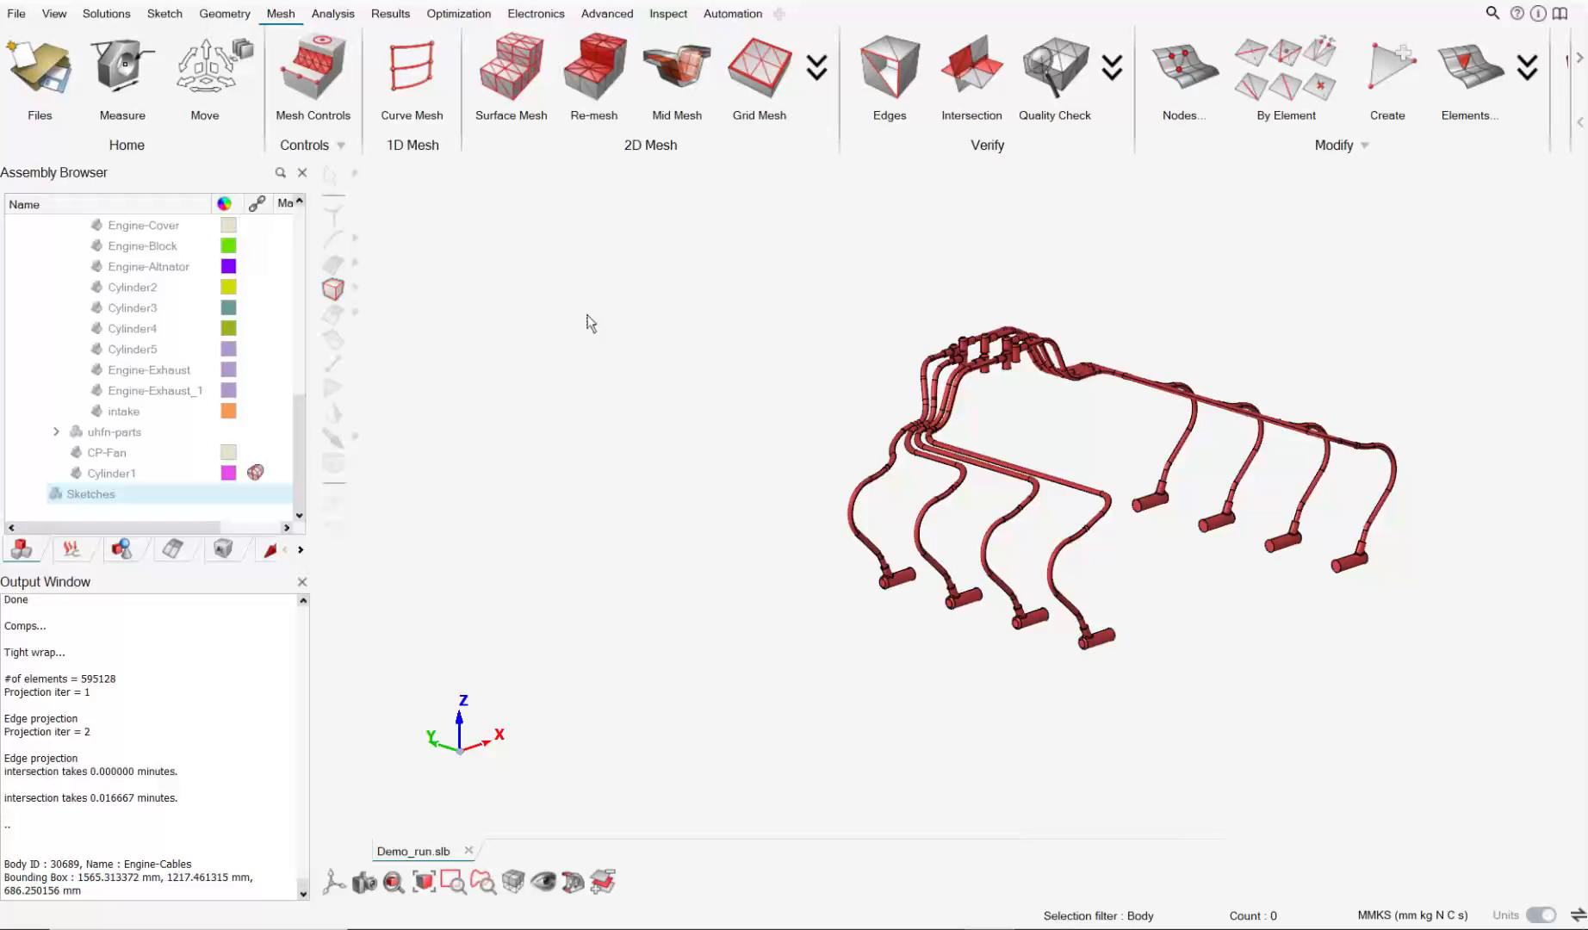
Display the wrapper mesh Body 1 of UHFN-Parts_13_SM and hide all uhfn-engine parts.
scroll(163, 332, "up", 5)
left_click(80, 351)
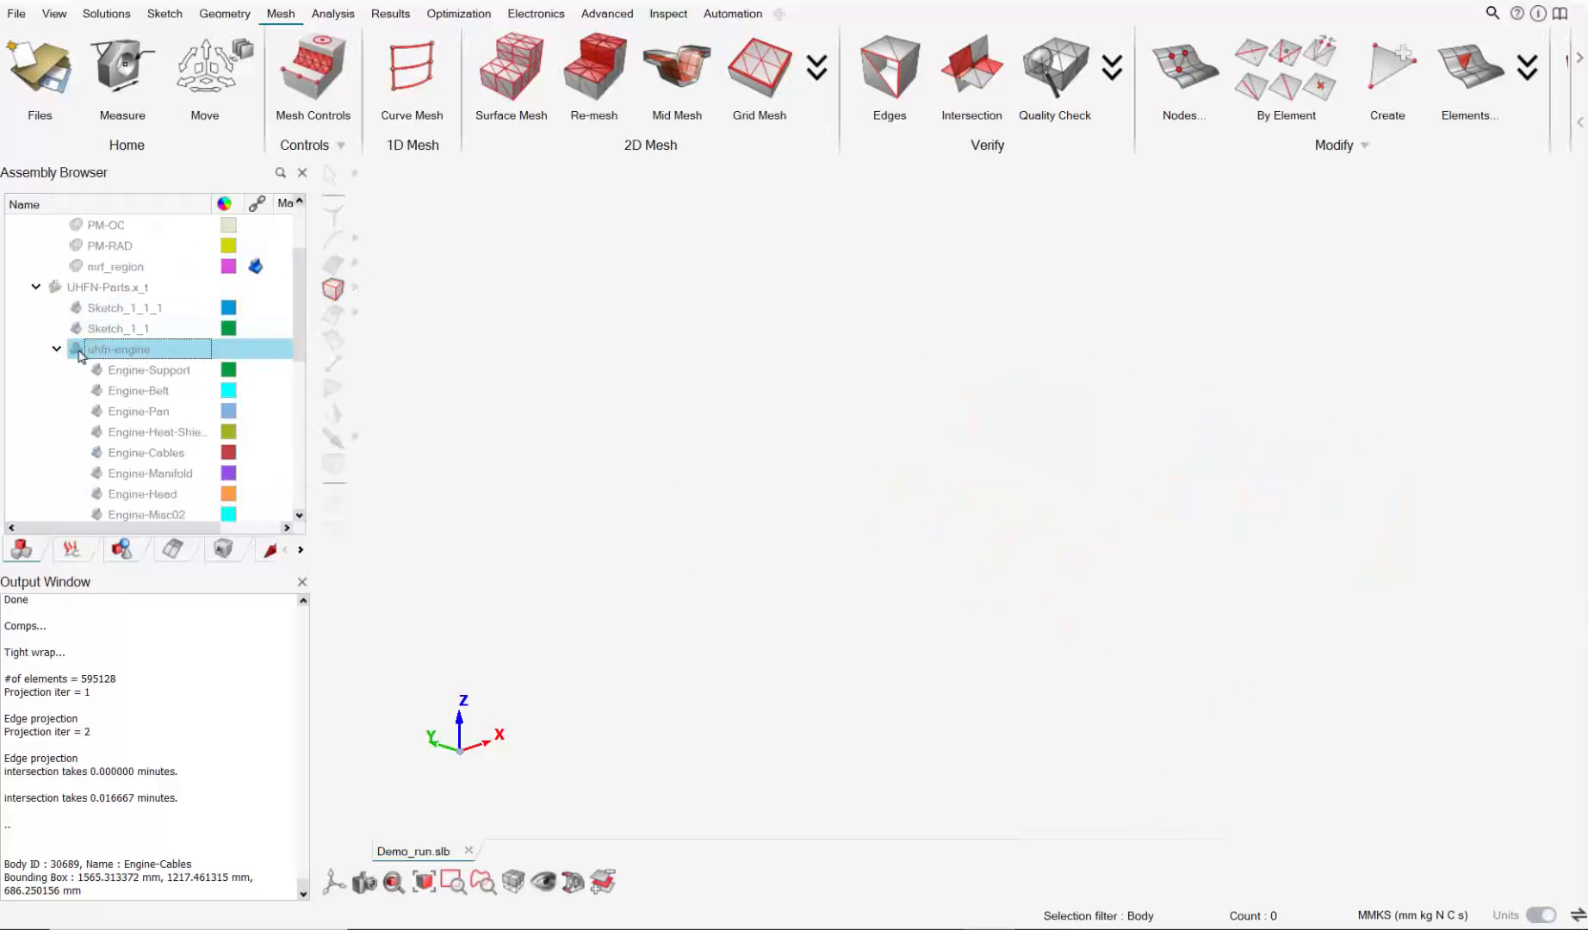
scroll(84, 293, "up", 5)
left_click(82, 269)
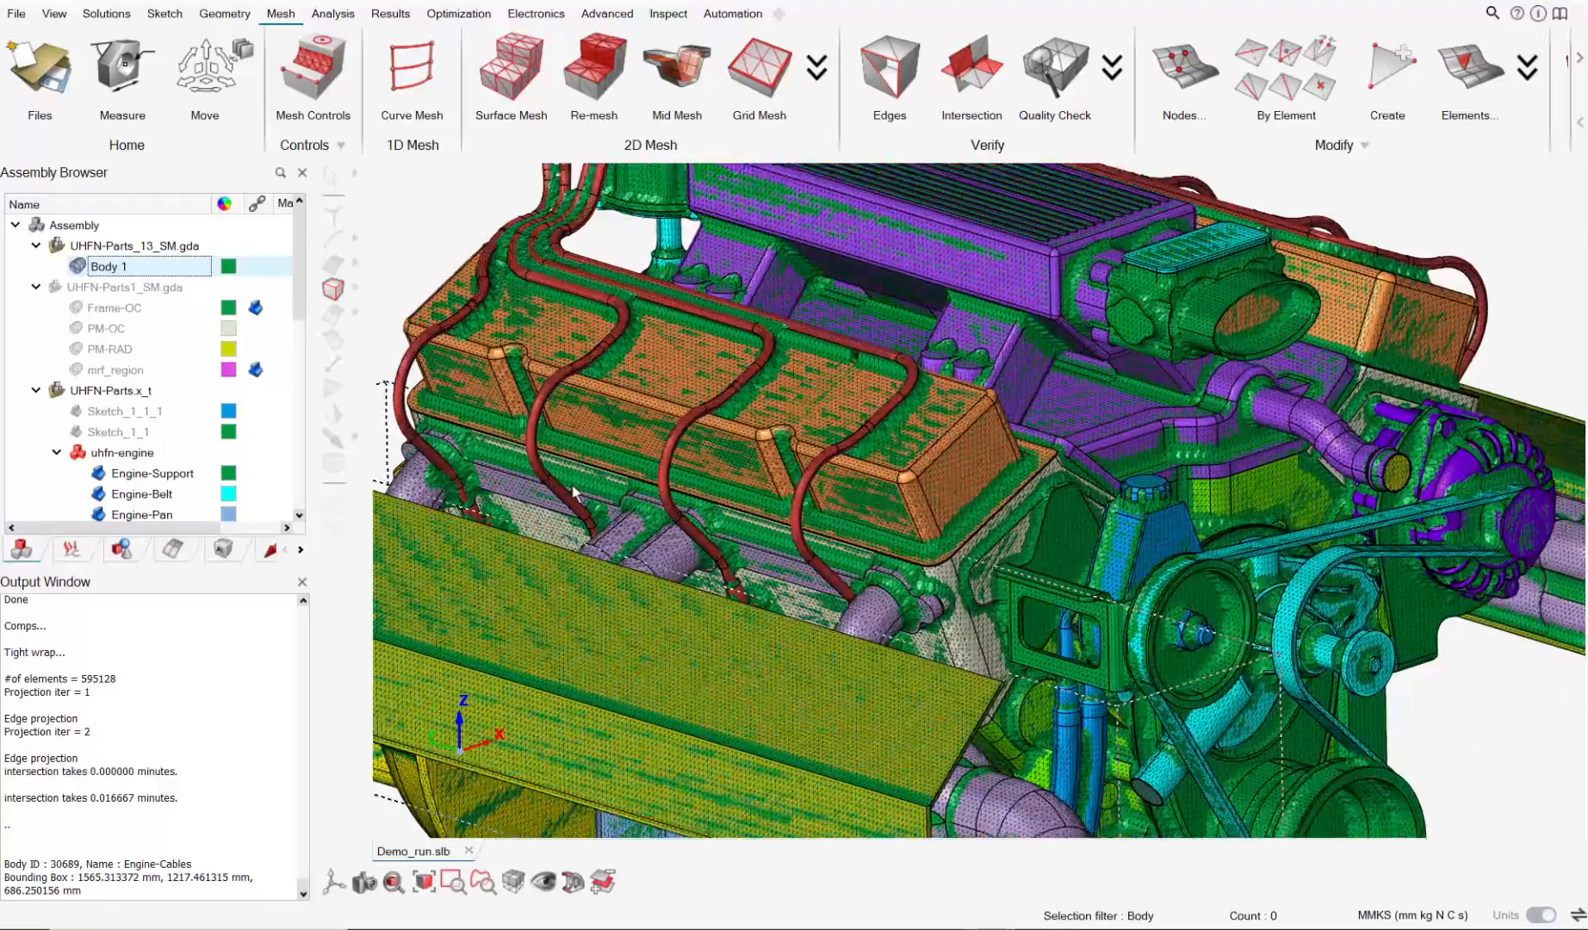
left_click(195, 453)
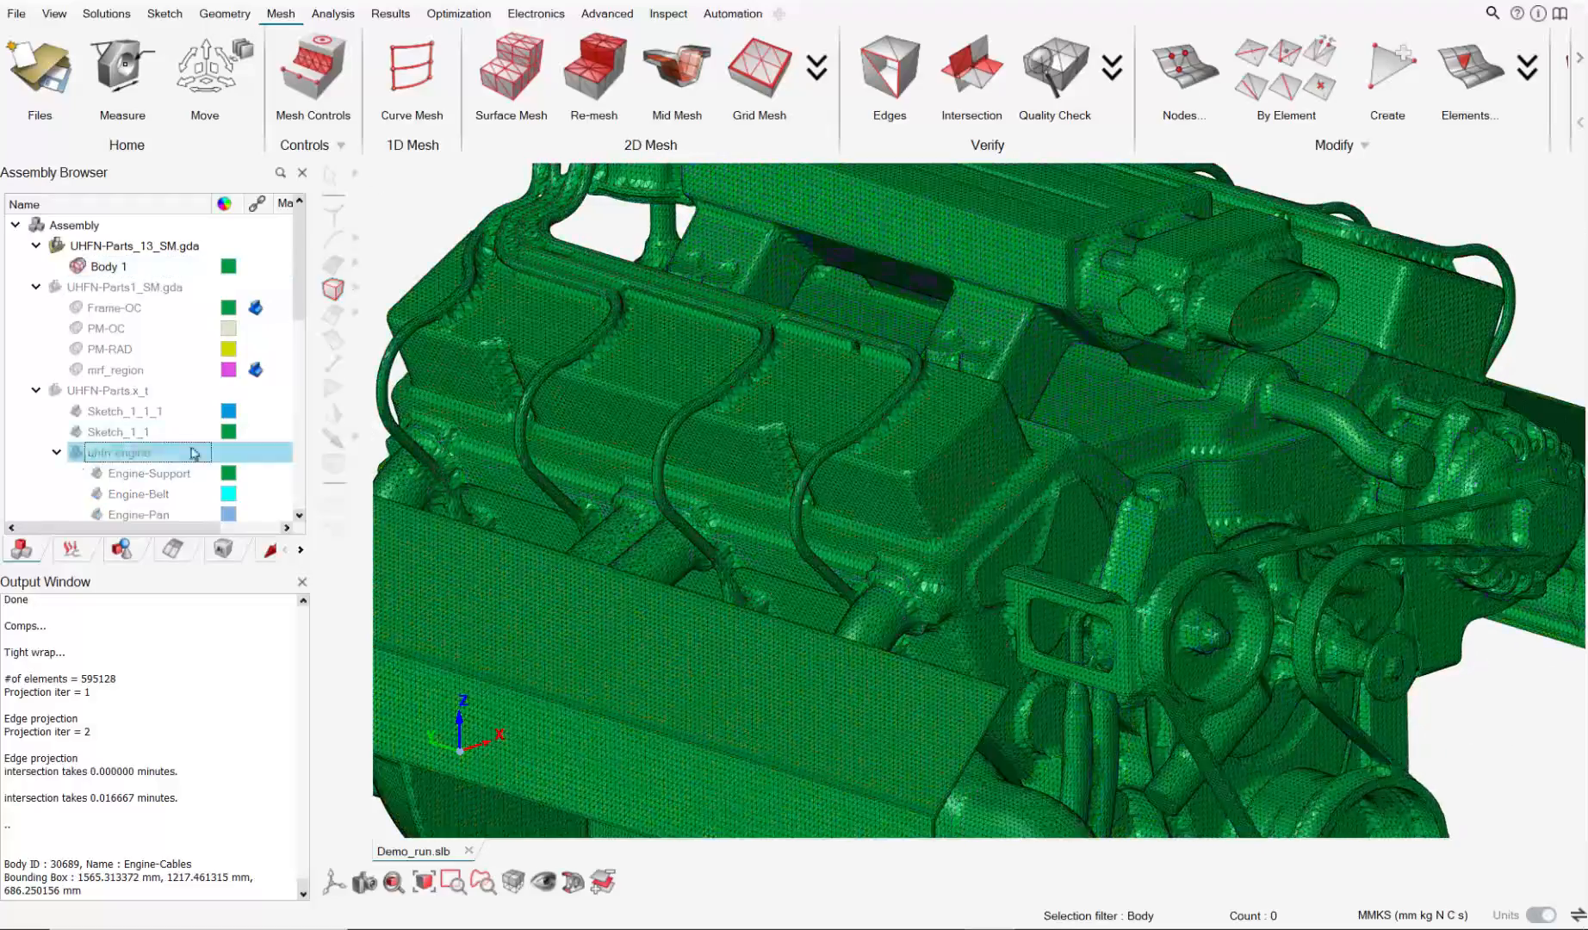
Examine the wrapper mesh around the alternator's vents and the engine belt.
right_click_drag(1524, 529, 1124, 517)
scroll(1124, 518, "up", 8)
middle_click_drag(1106, 415, 1077, 389)
scroll(1213, 350, "up", 6)
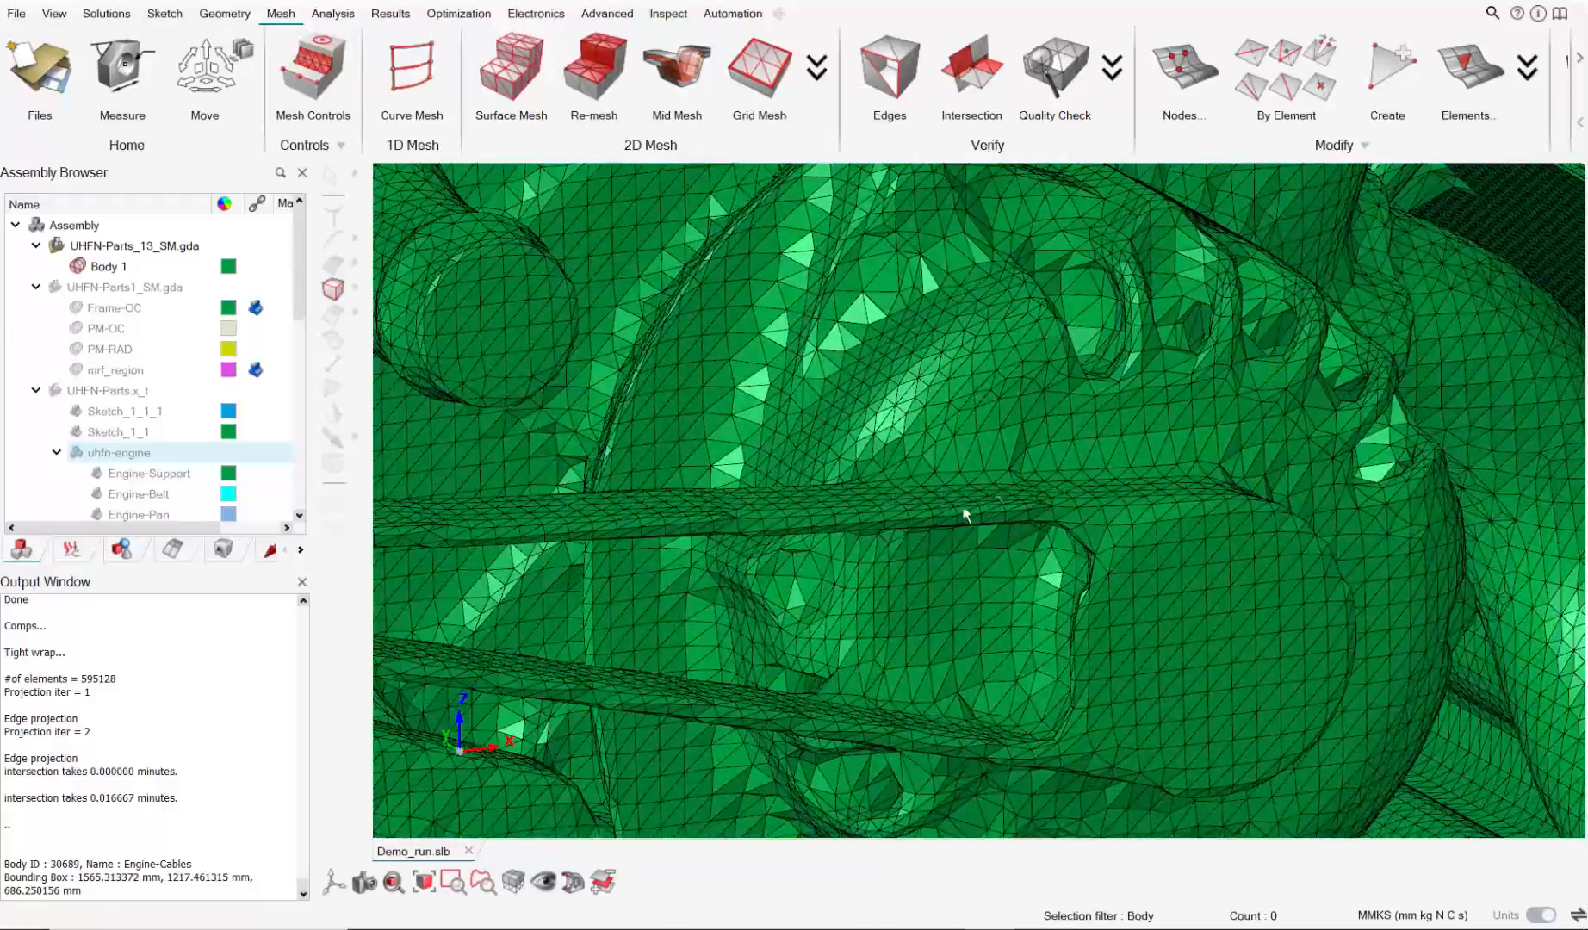
mouse_move(964, 515)
middle_mouse_down()
mouse_move(1020, 579)
mouse_move(953, 515)
mouse_move(1059, 507)
mouse_move(965, 524)
middle_mouse_up()
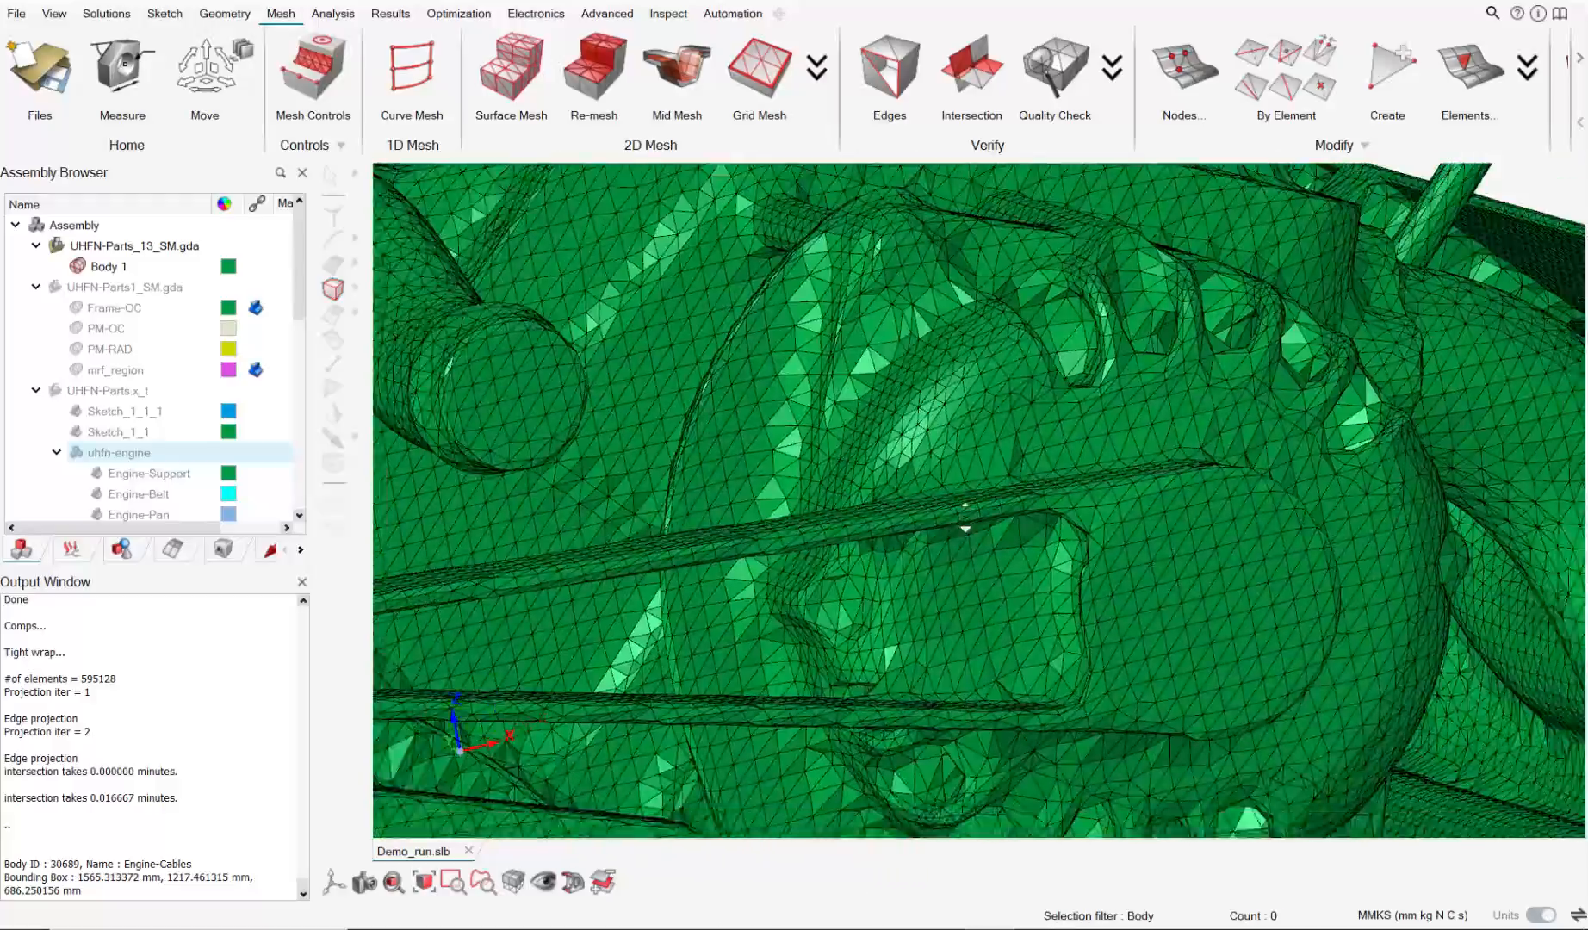
scroll(965, 525, "down", 2)
Hide the wrapper mesh Body 1 and display the uhfn-engine parts to show the alternator.
left_click(79, 264)
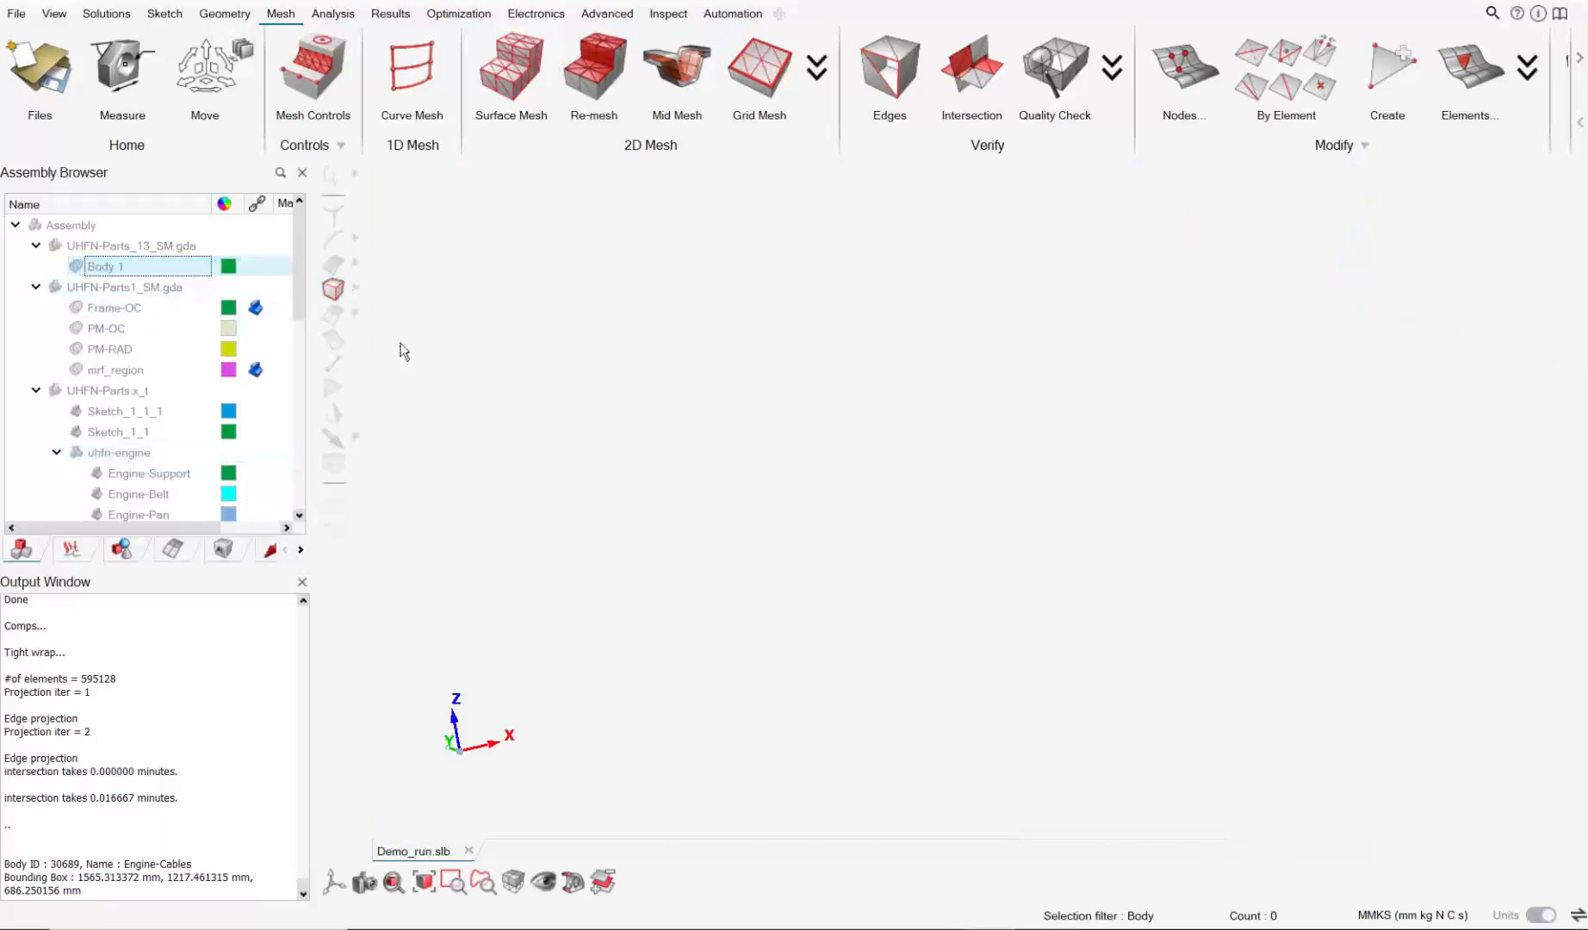
left_click(77, 455)
middle_click_drag(1167, 413, 1082, 399)
scroll(1092, 343, "up", 3)
middle_click_drag(1093, 343, 1046, 417)
middle_click_drag(1153, 517, 1137, 486)
scroll(1343, 571, "up", 3)
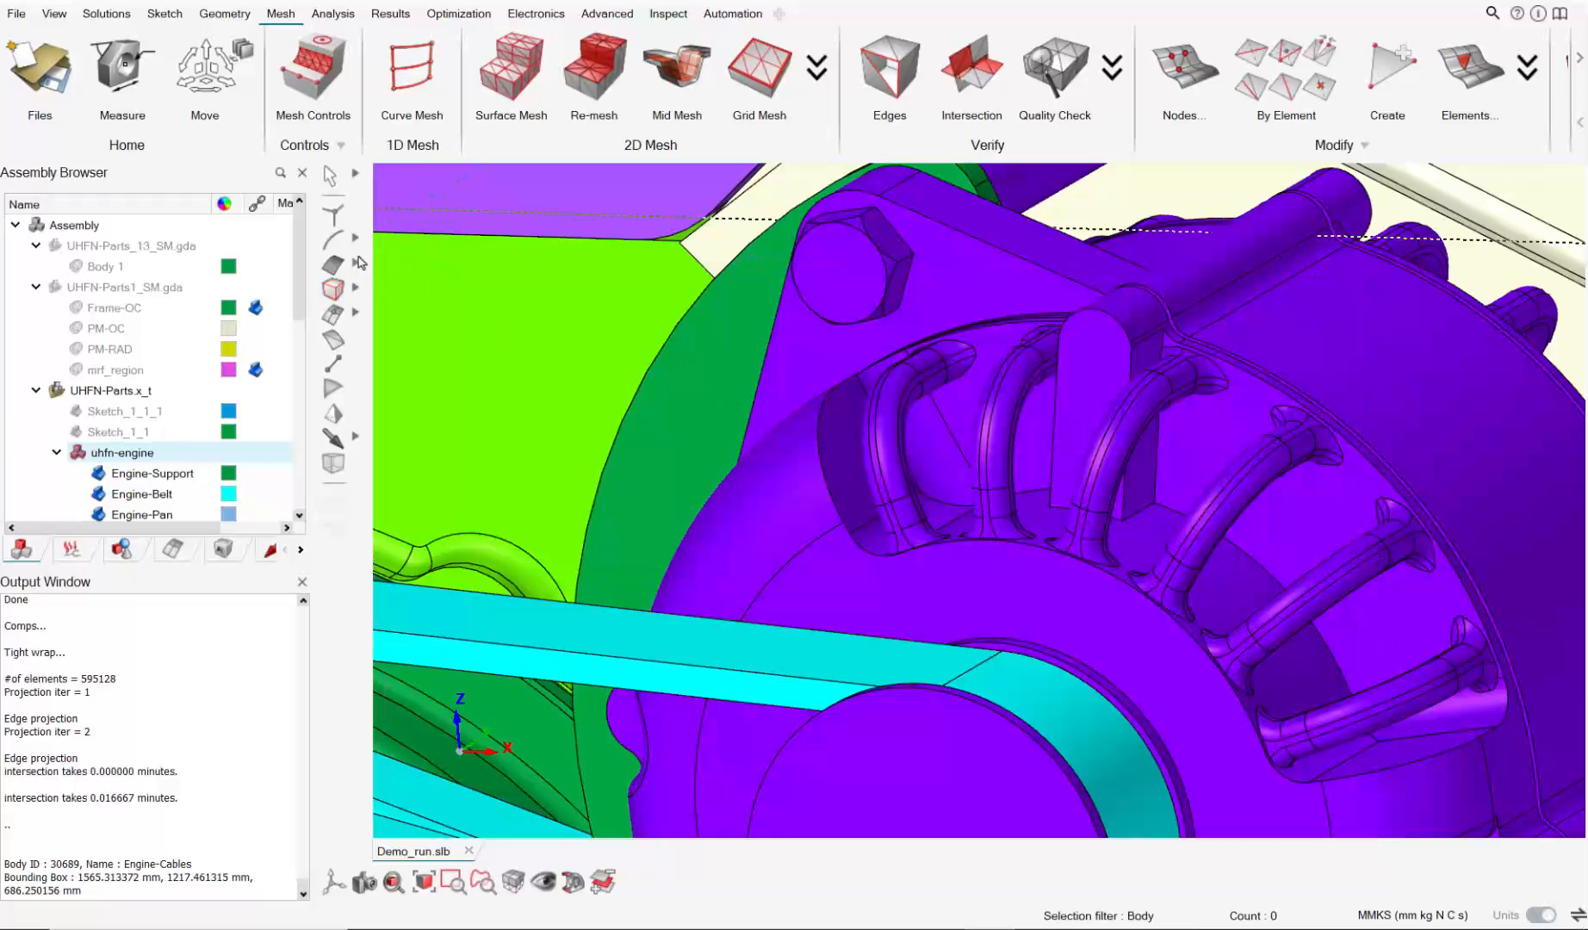
Select the vent and rib faces on the alternator's pulley side using face selection by angle at 25 deg.
left_click(358, 263)
left_click(448, 265)
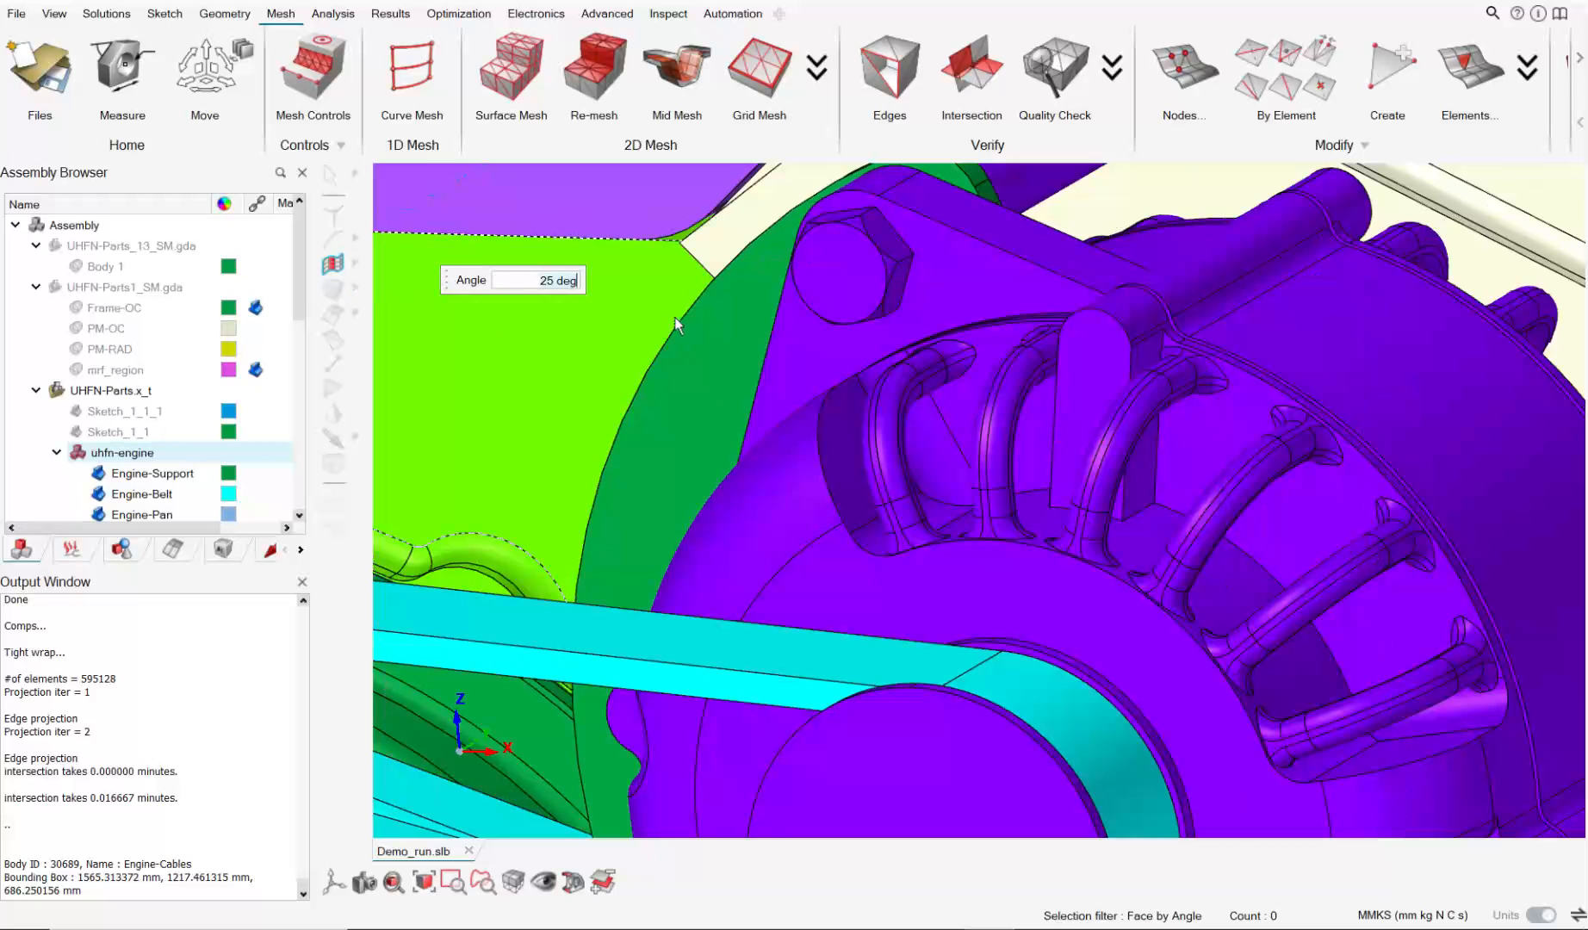
left_click(908, 411)
middle_click_drag(909, 412, 957, 299)
left_click(1096, 443)
scroll(1101, 446, "down", 2)
left_click(999, 392)
scroll(1286, 609, "down", 1)
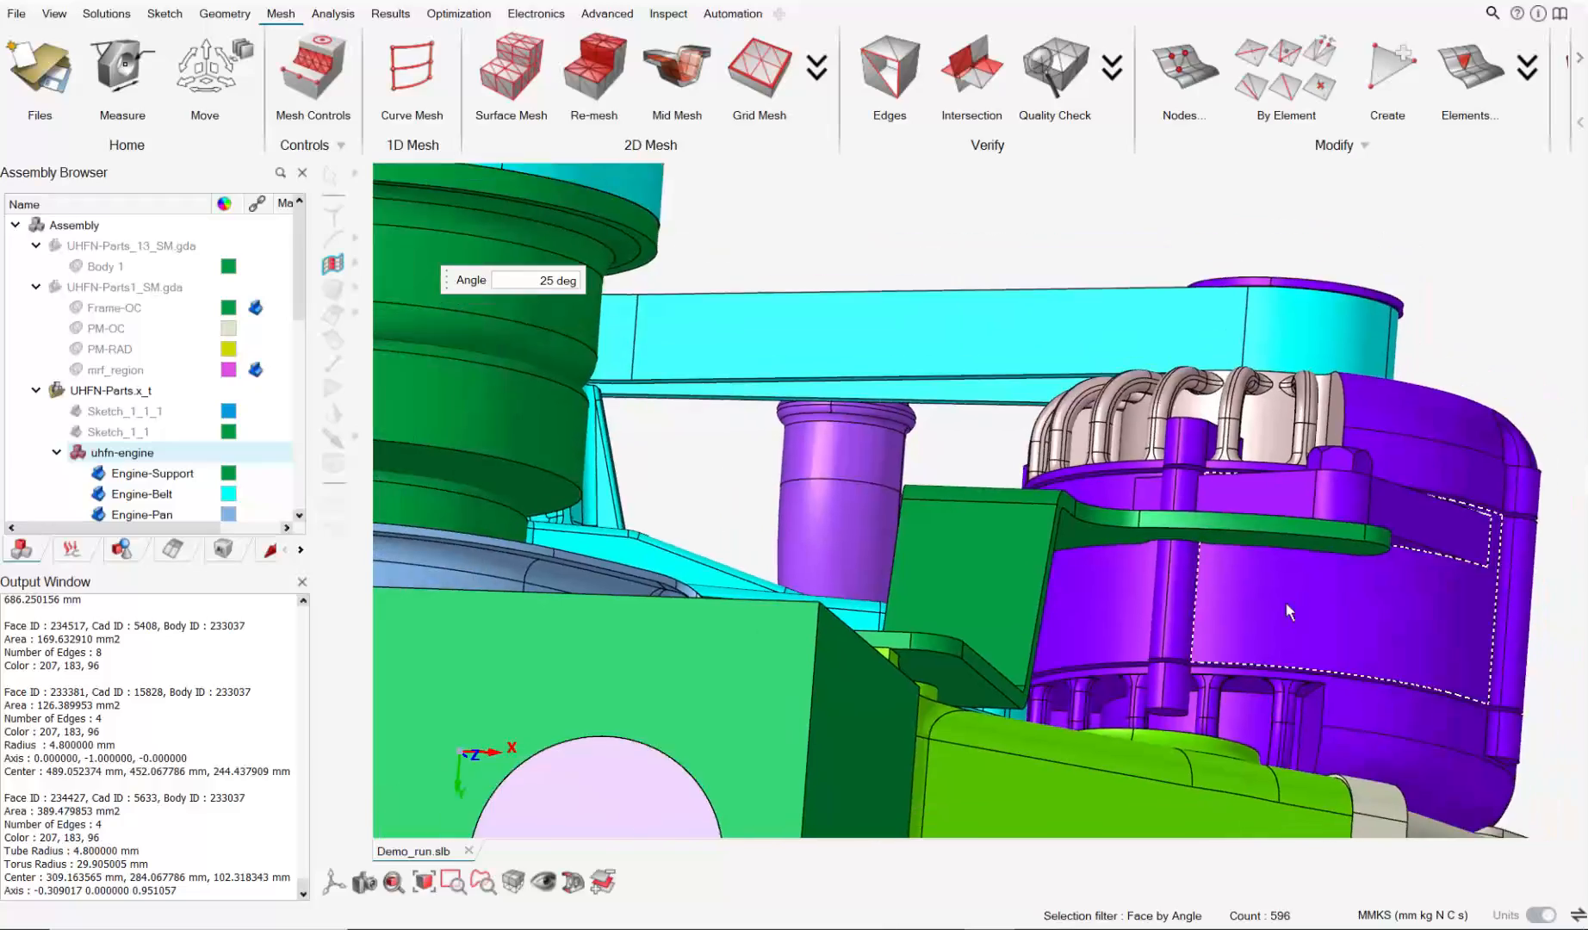
Add the vent and rib faces on the alternator's rear side to the selection.
right_click_drag(1286, 610, 1124, 443)
middle_click_drag(1123, 444, 1055, 525)
left_click(1065, 532)
left_click(1126, 387)
left_click(1075, 425)
scroll(1187, 231, "up", 2)
left_click(1187, 231)
middle_click_drag(1186, 231, 1011, 477)
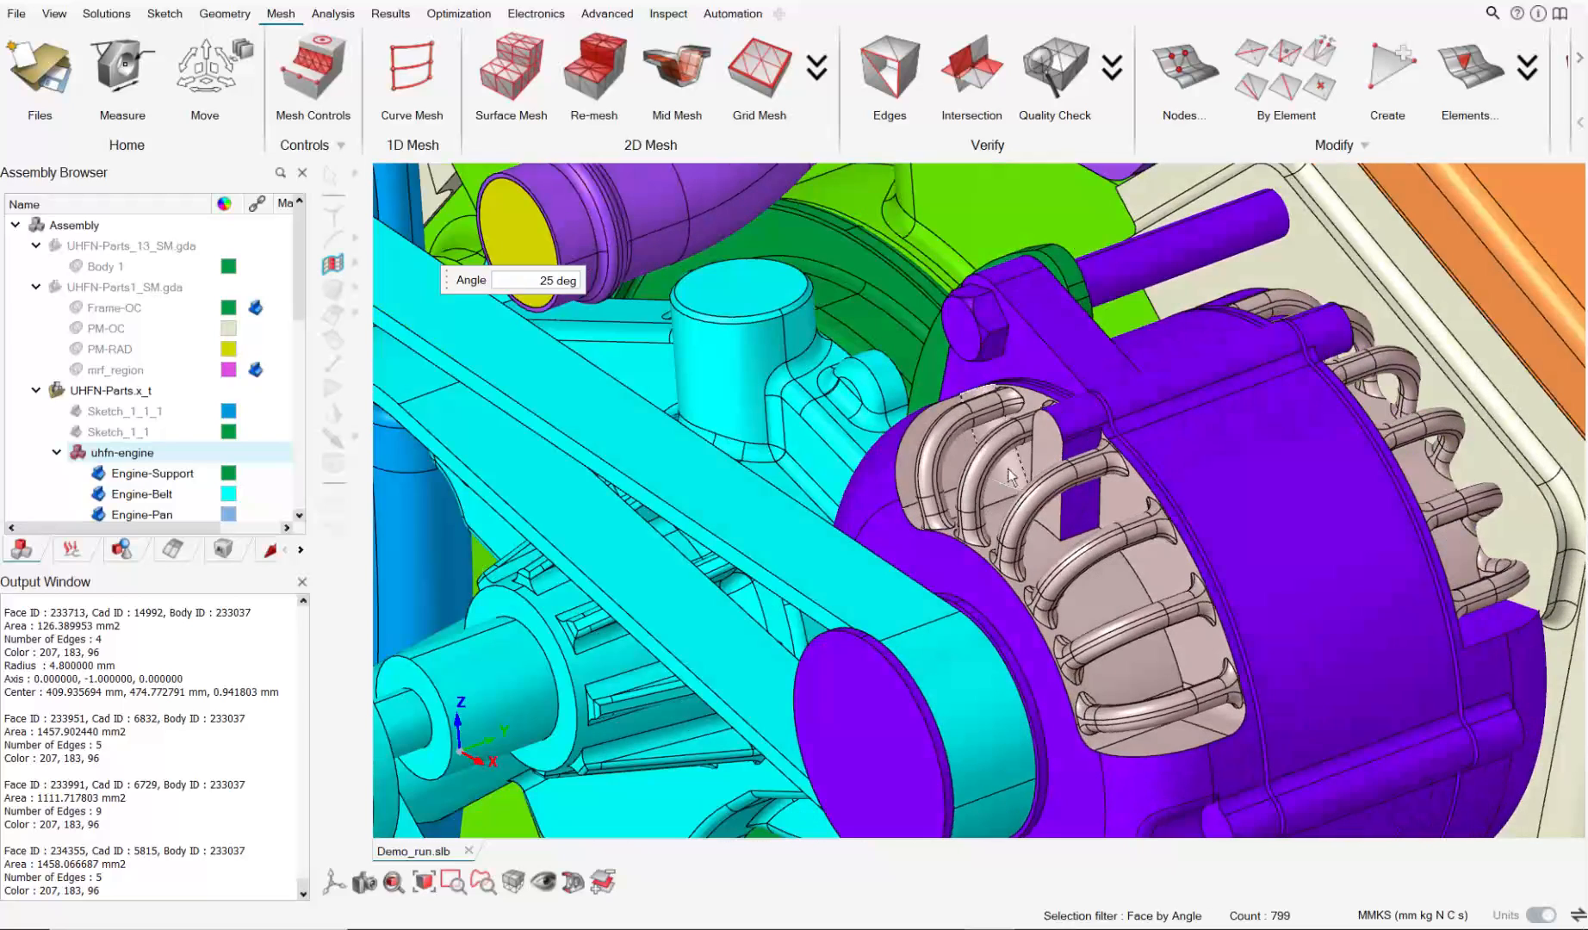
Try to add the post faces between the alternator's vent ribs with a 45 deg face angle.
left_click(1066, 422)
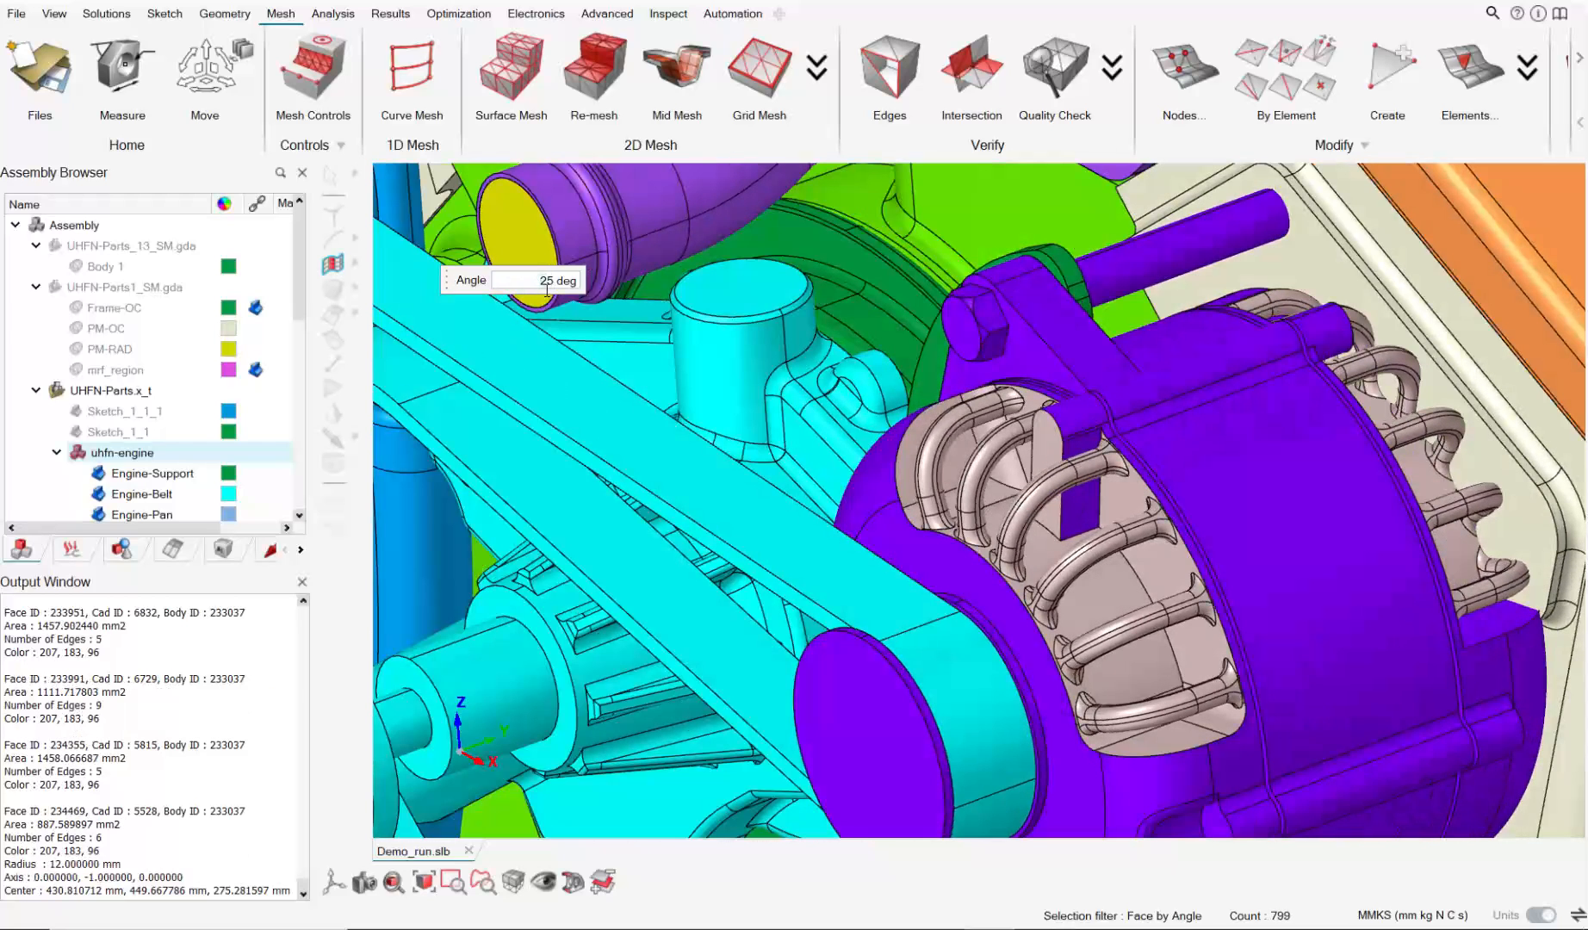
key("BackSpace")
type("4")
left_click(1078, 455)
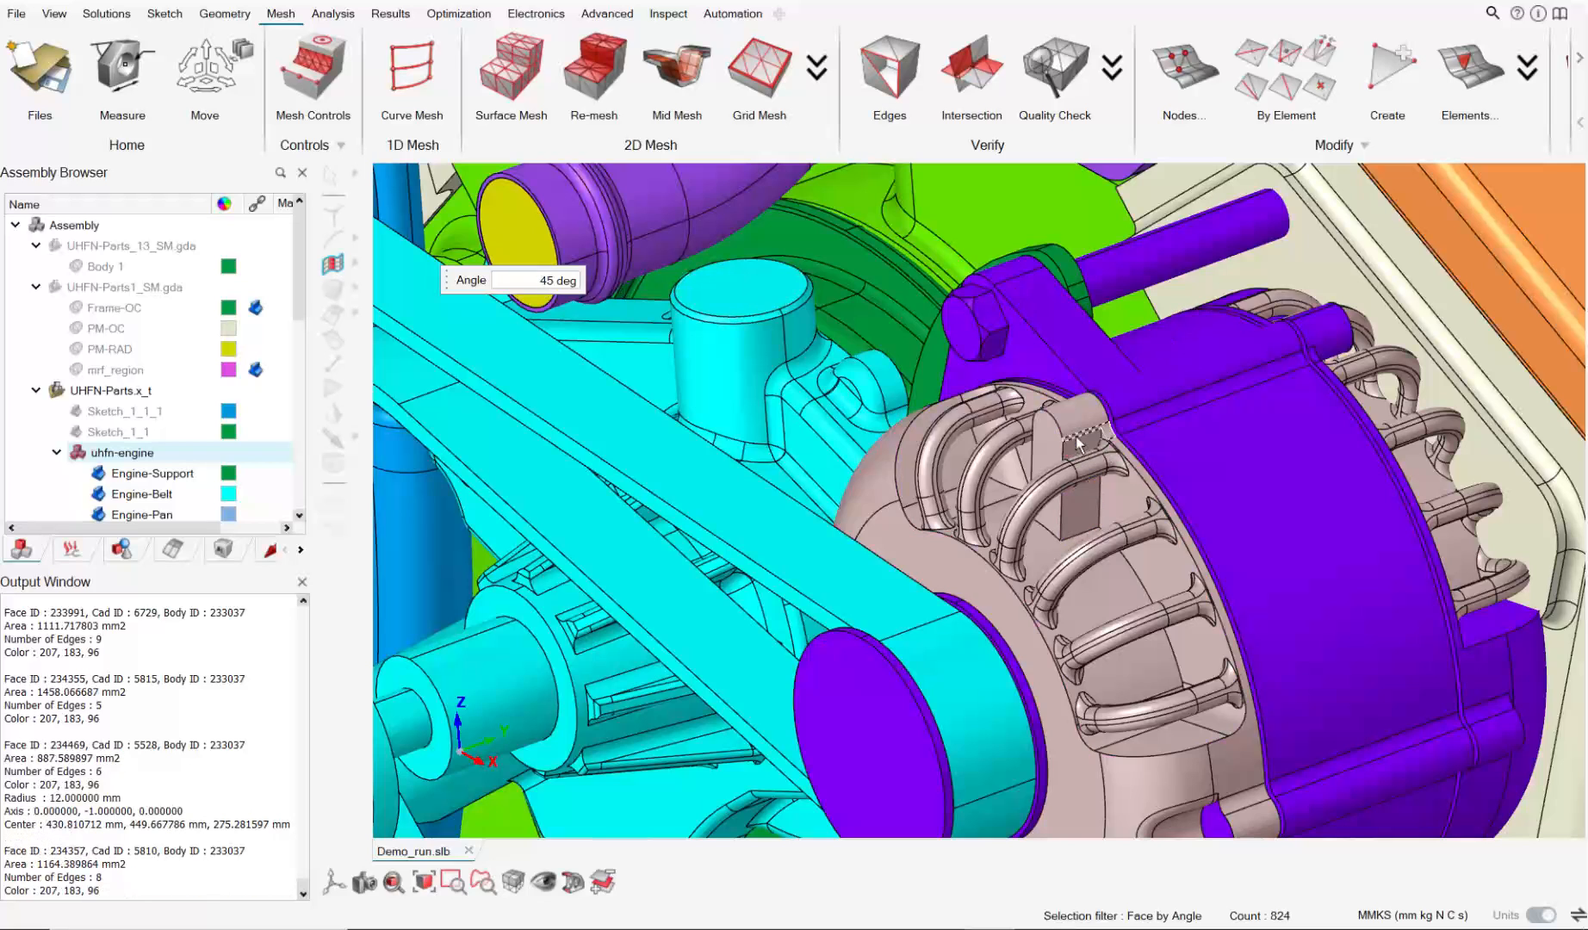
left_click(1083, 459)
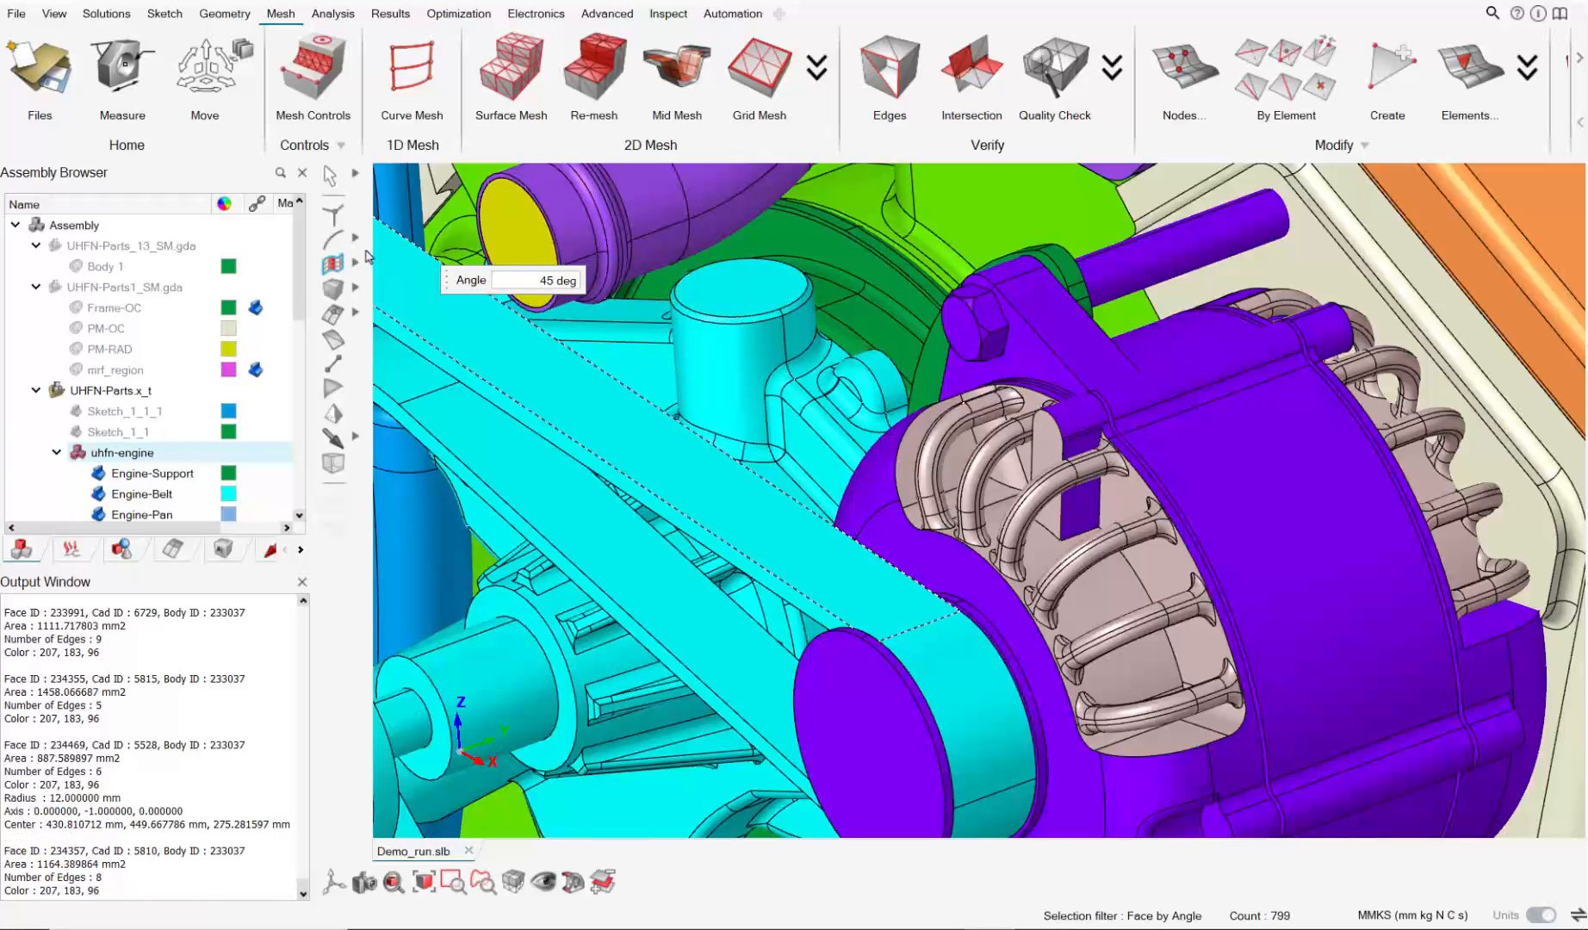
Switch to single face selection and add the missed post faces between the alternator's front vent ribs.
left_click(394, 268)
left_click(1078, 447)
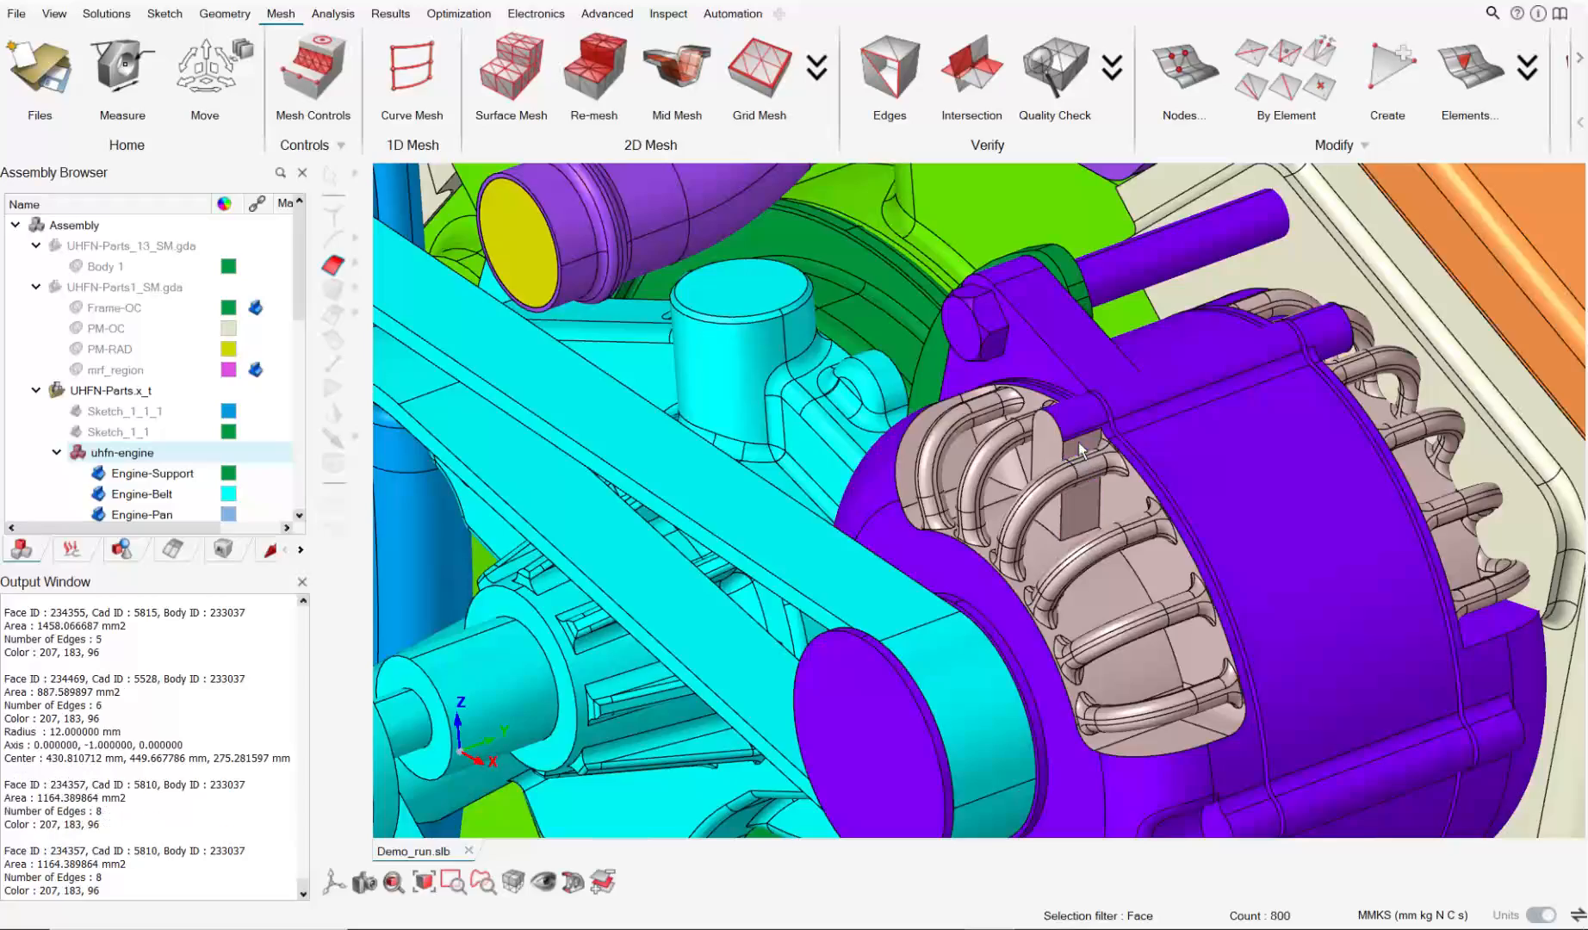
left_click(1077, 429)
middle_click_drag(1077, 428, 1020, 331)
scroll(1012, 430, "up", 2)
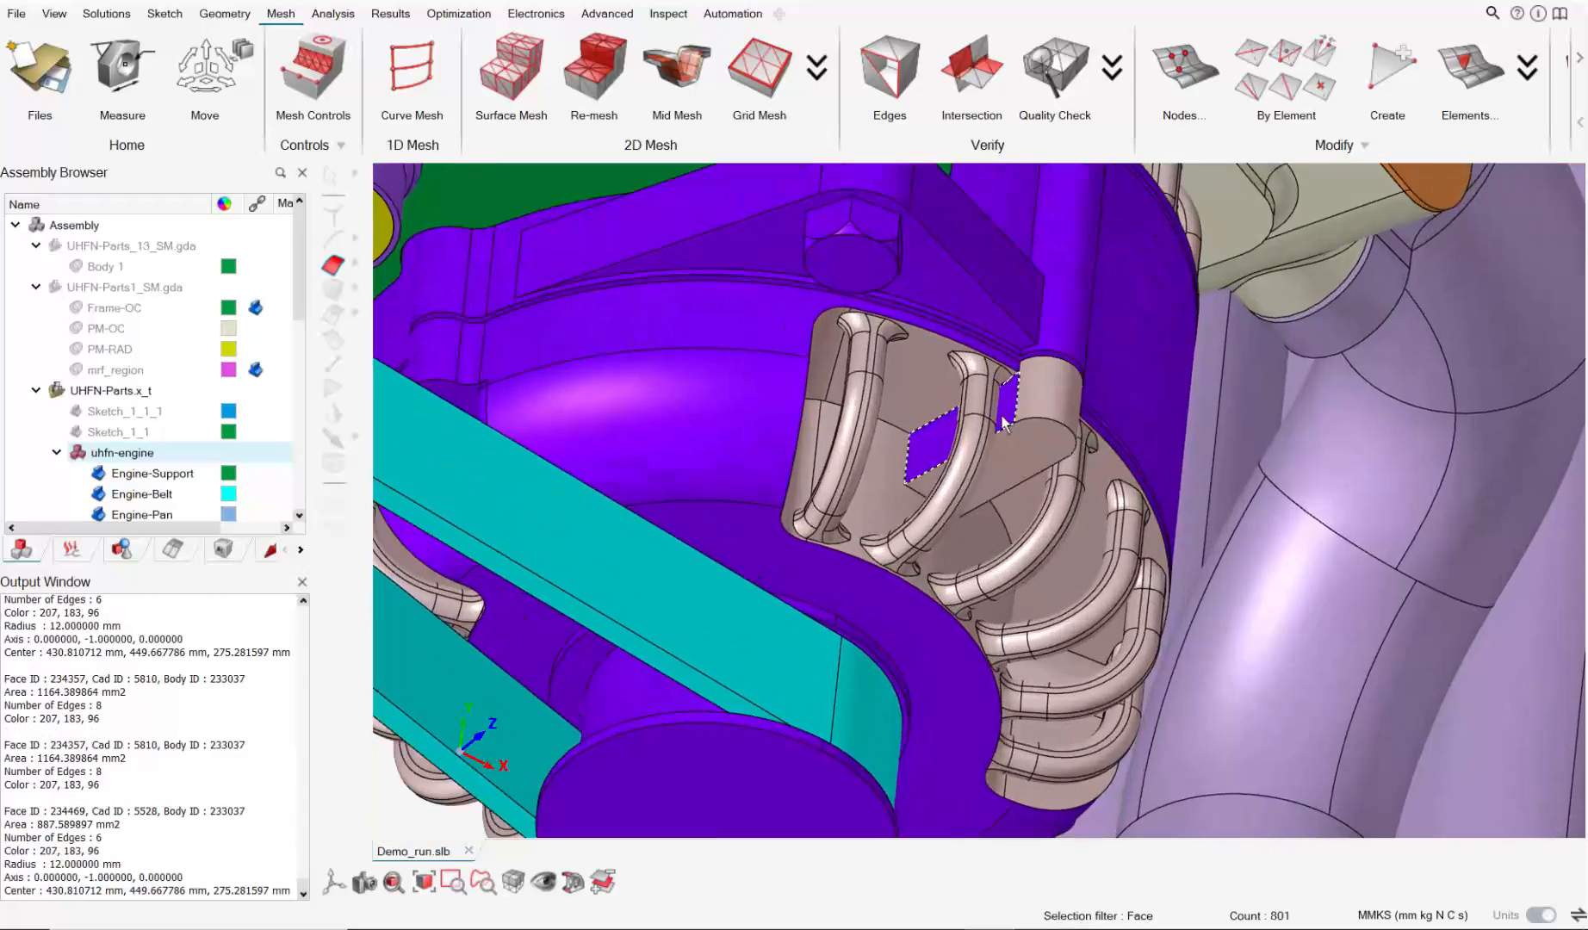
left_click(1028, 427)
middle_click_drag(1029, 425, 947, 366)
scroll(1081, 435, "up", 1)
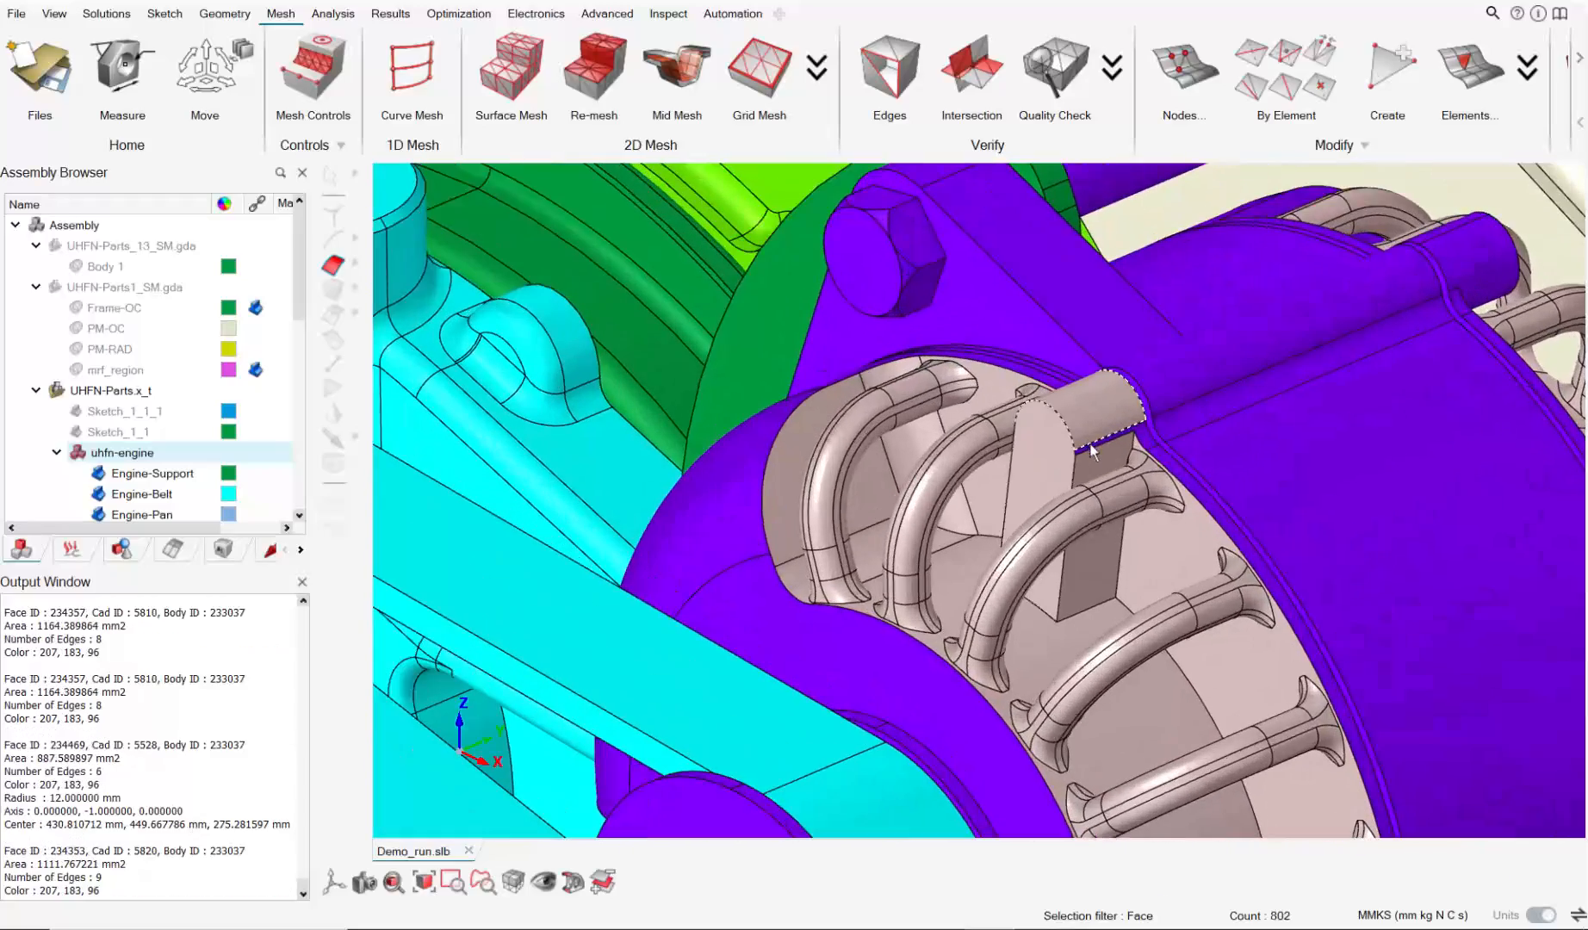
left_click(1094, 448)
scroll(1094, 450, "down", 5)
mouse_move(1091, 452)
middle_mouse_down()
mouse_move(930, 545)
mouse_move(1190, 416)
mouse_move(1082, 470)
middle_mouse_up()
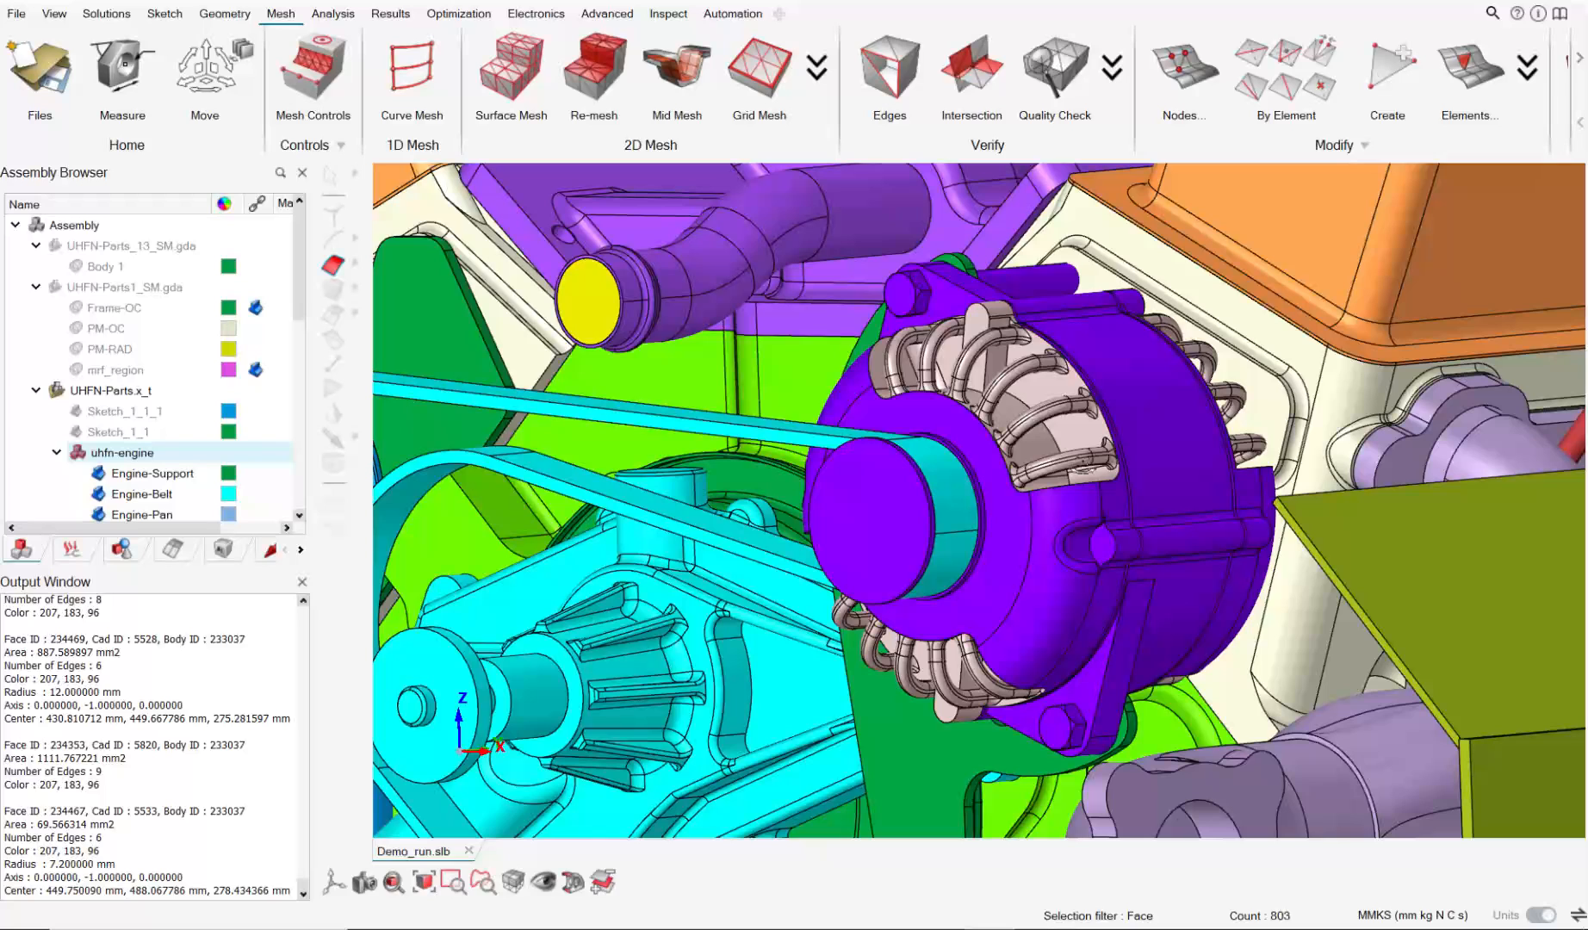
Create face mesh control alternator_5mm on the selected faces with 5 mm average element size, global parameters off and 15 deg maximum angle per element.
scroll(1075, 484, "up", 2)
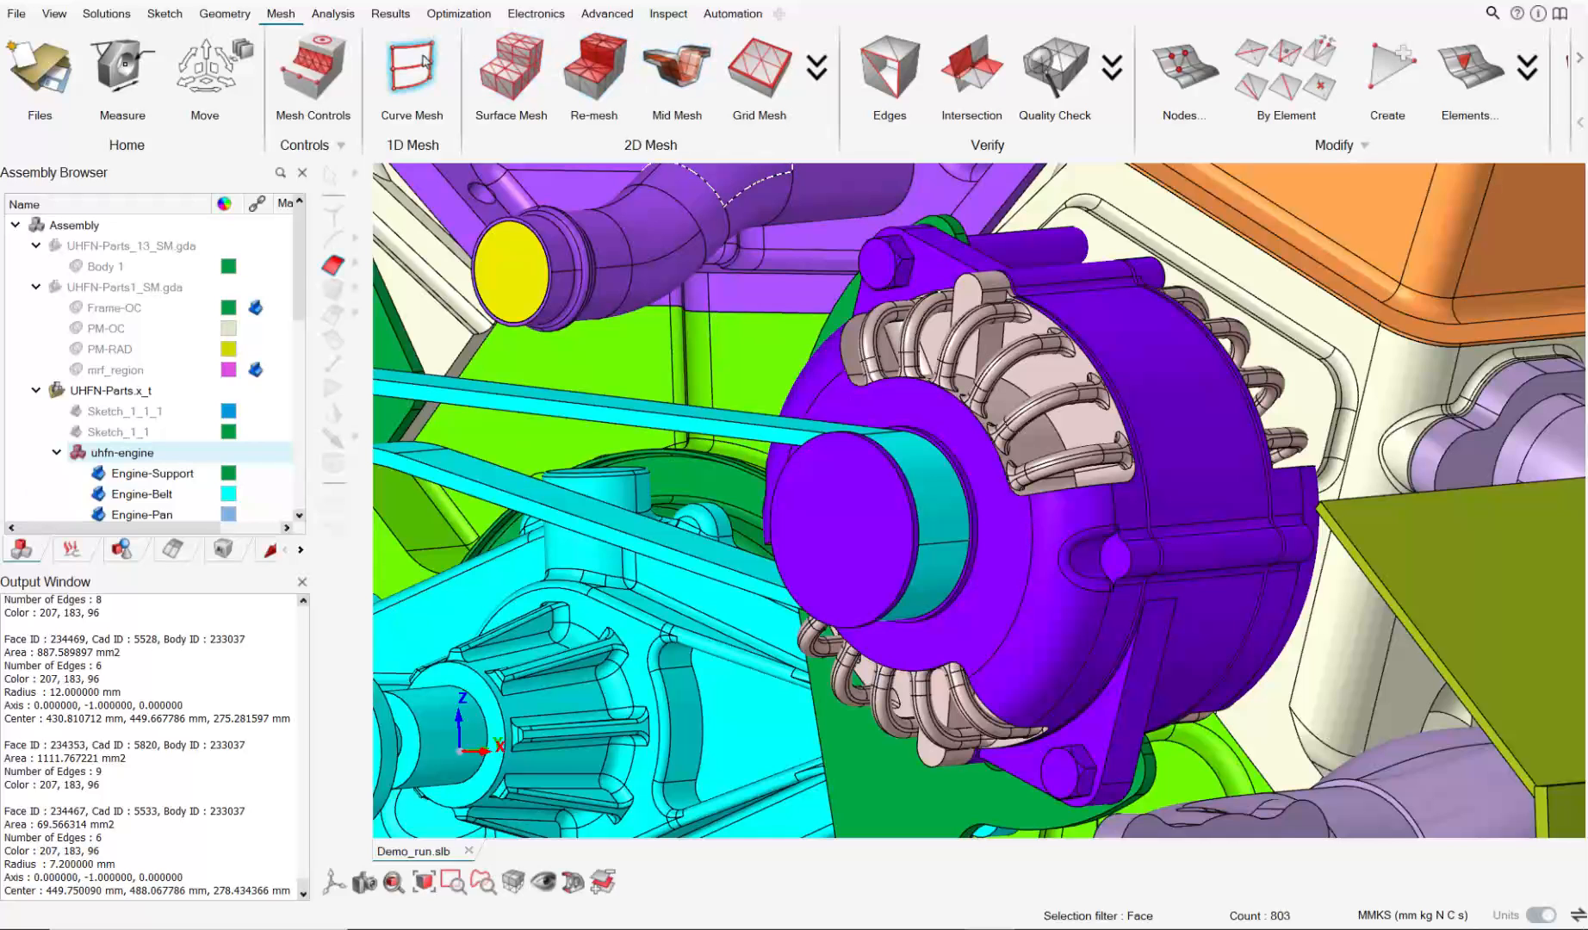
left_click(313, 68)
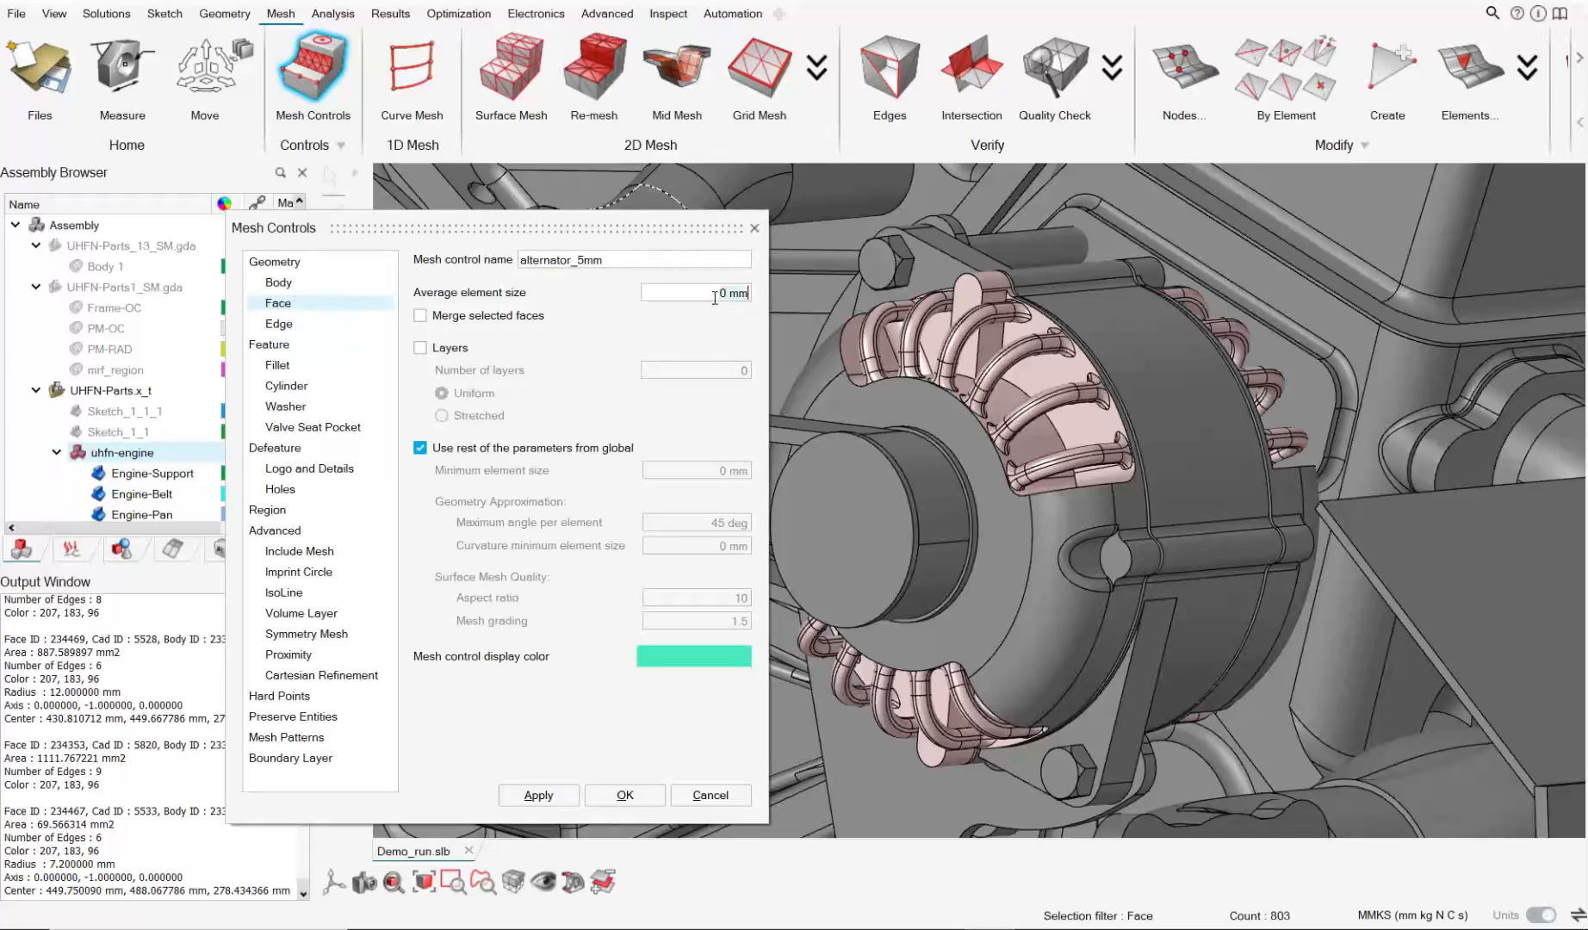
left_click(501, 450)
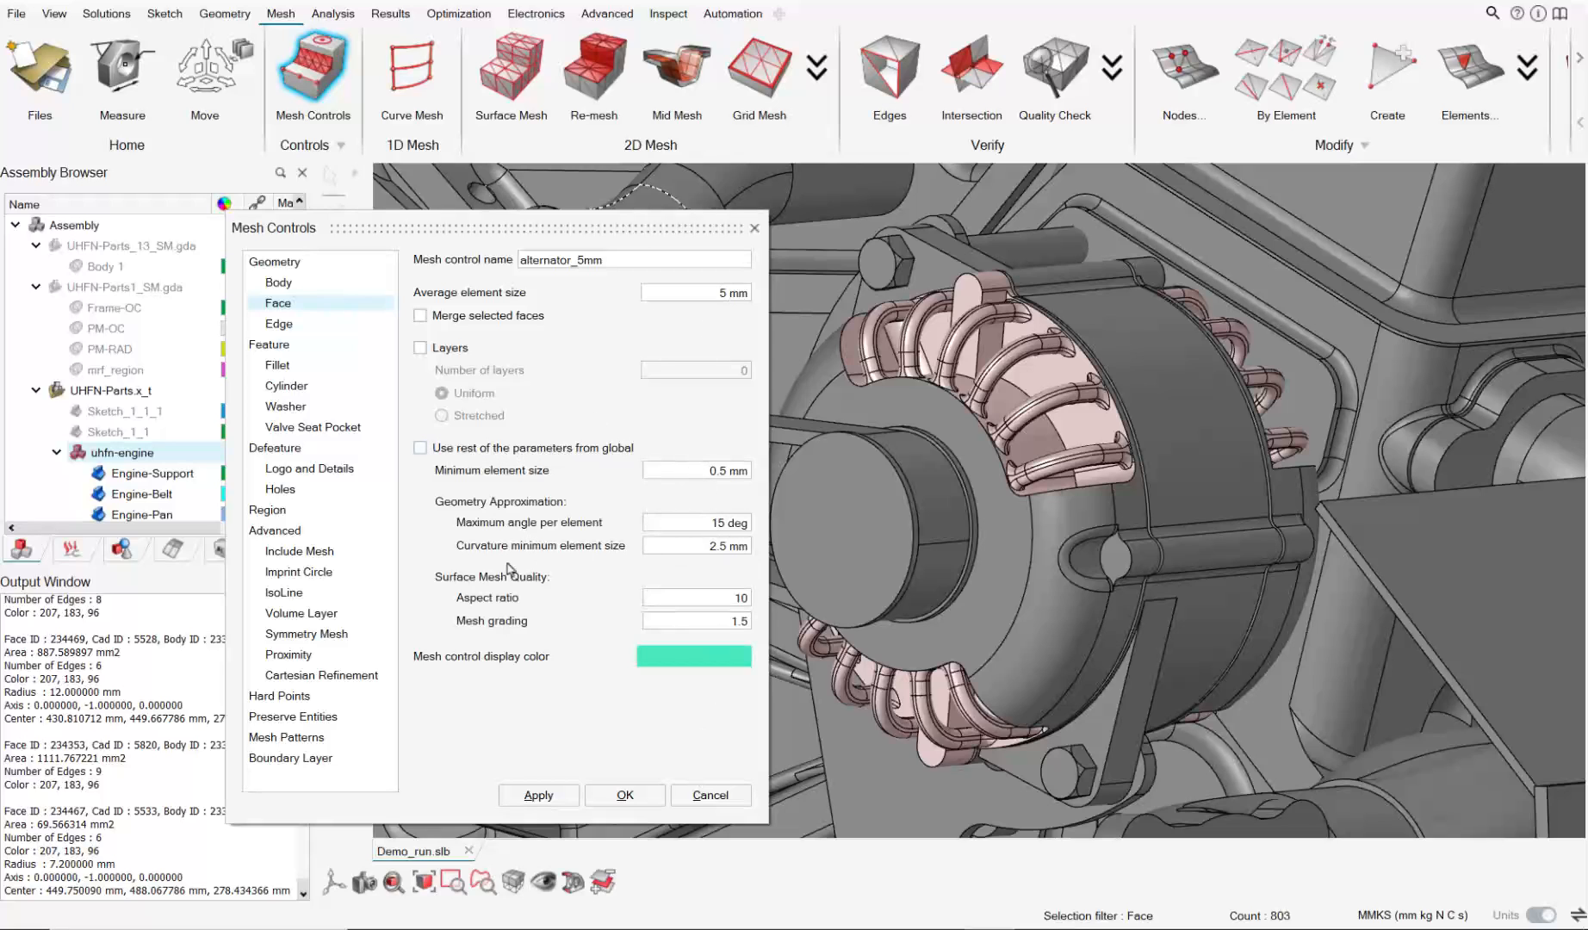
left_click(625, 795)
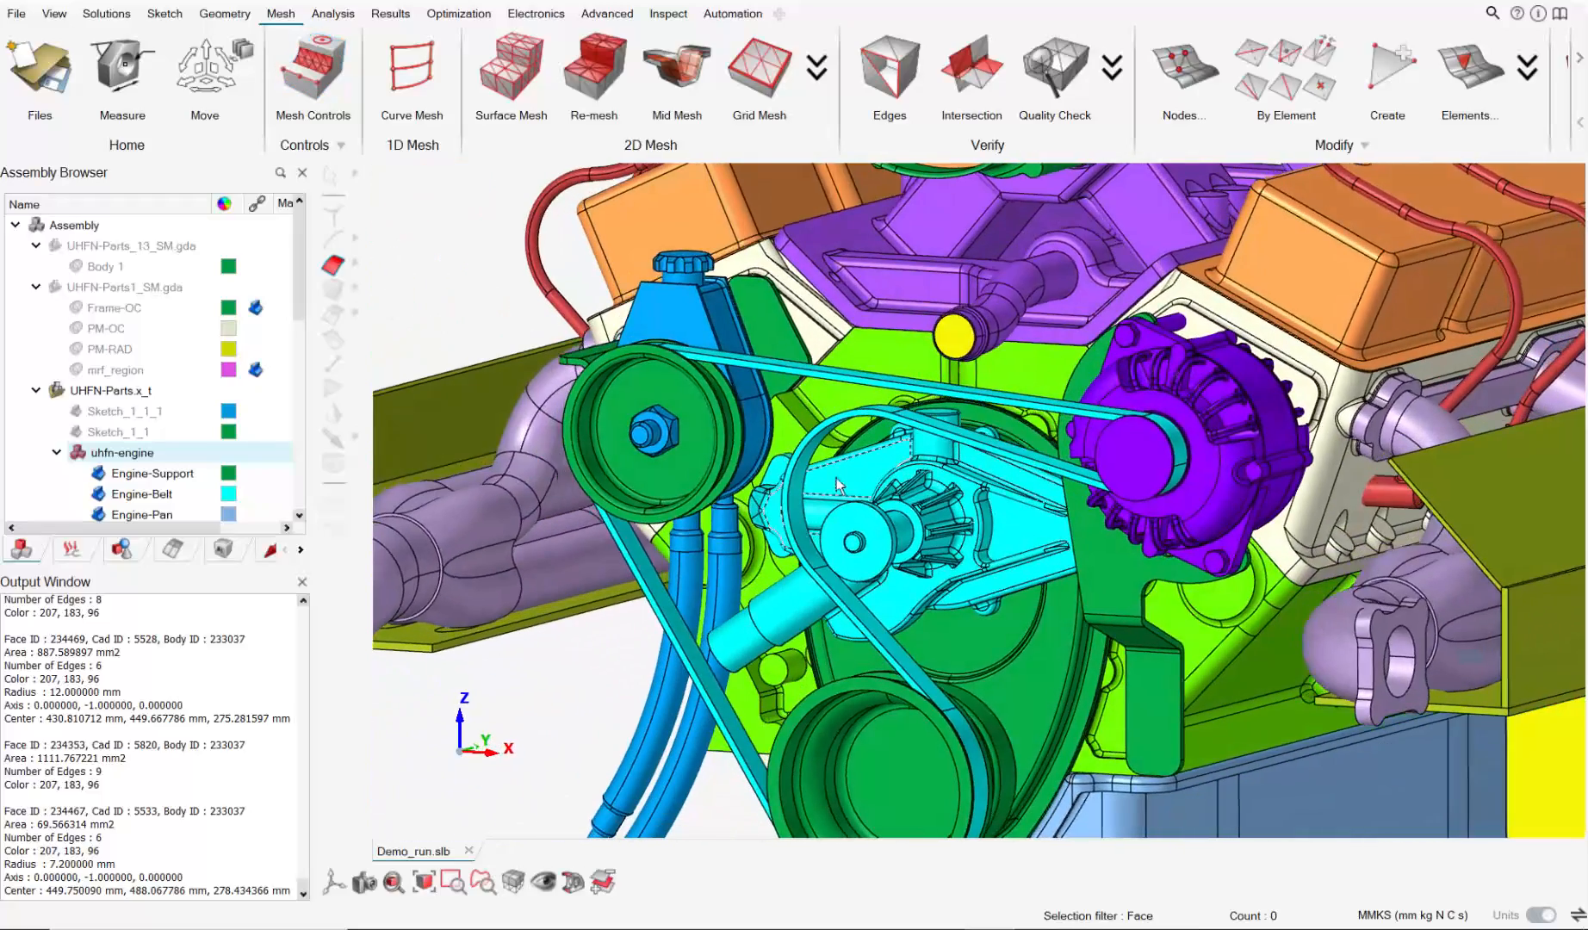
Select the Engine-Belt body and isolate it.
left_click(331, 291)
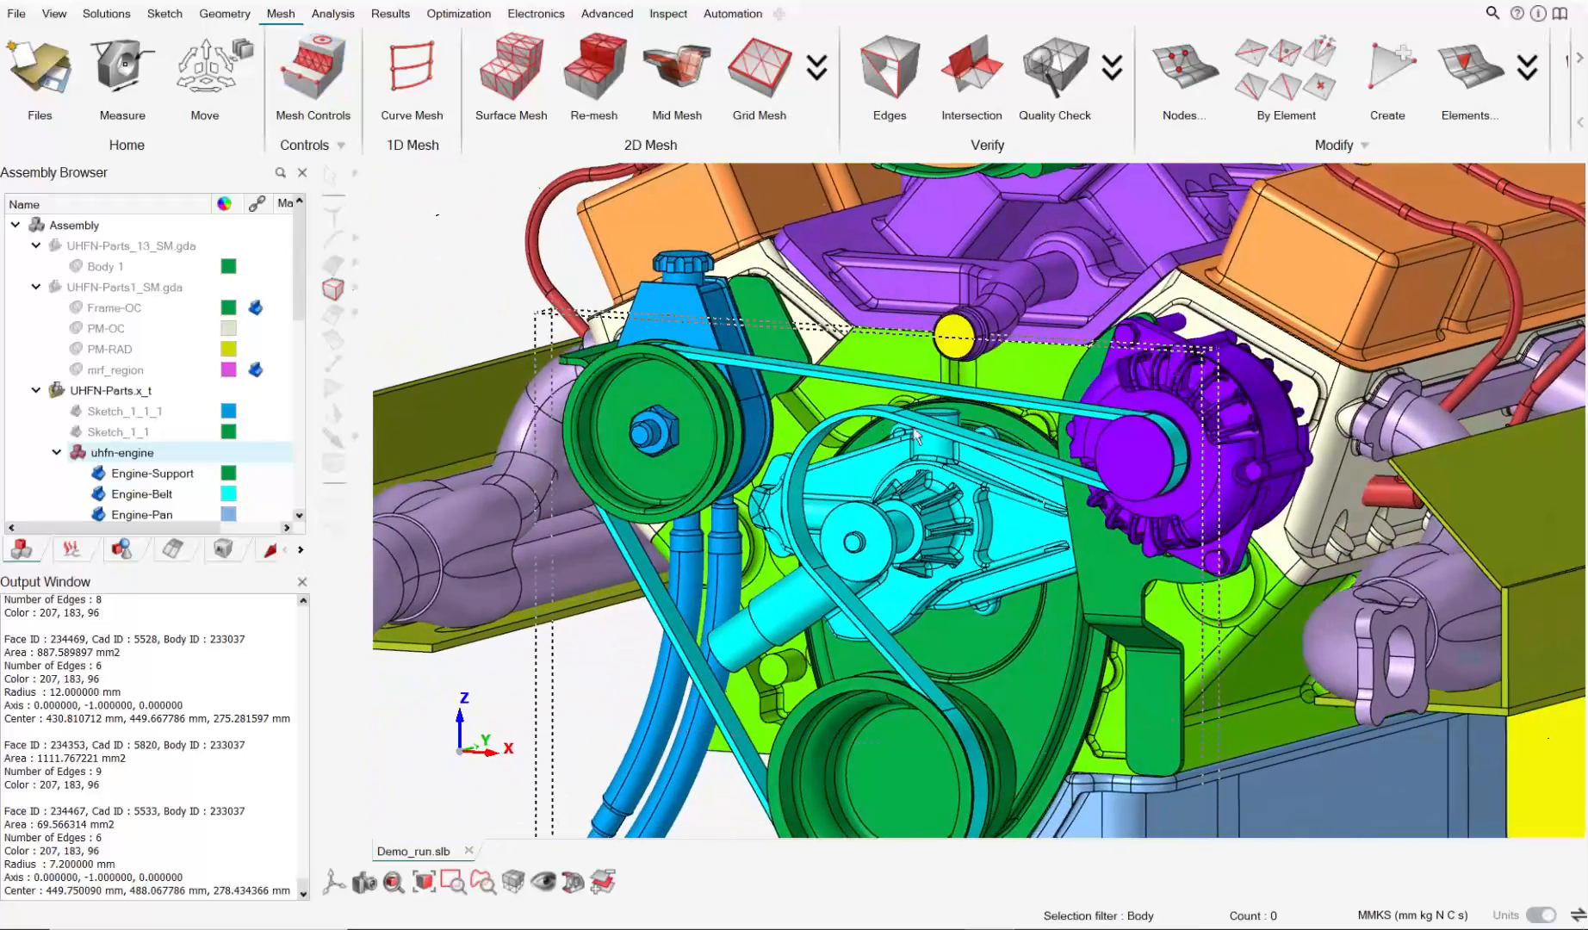
left_click(825, 431)
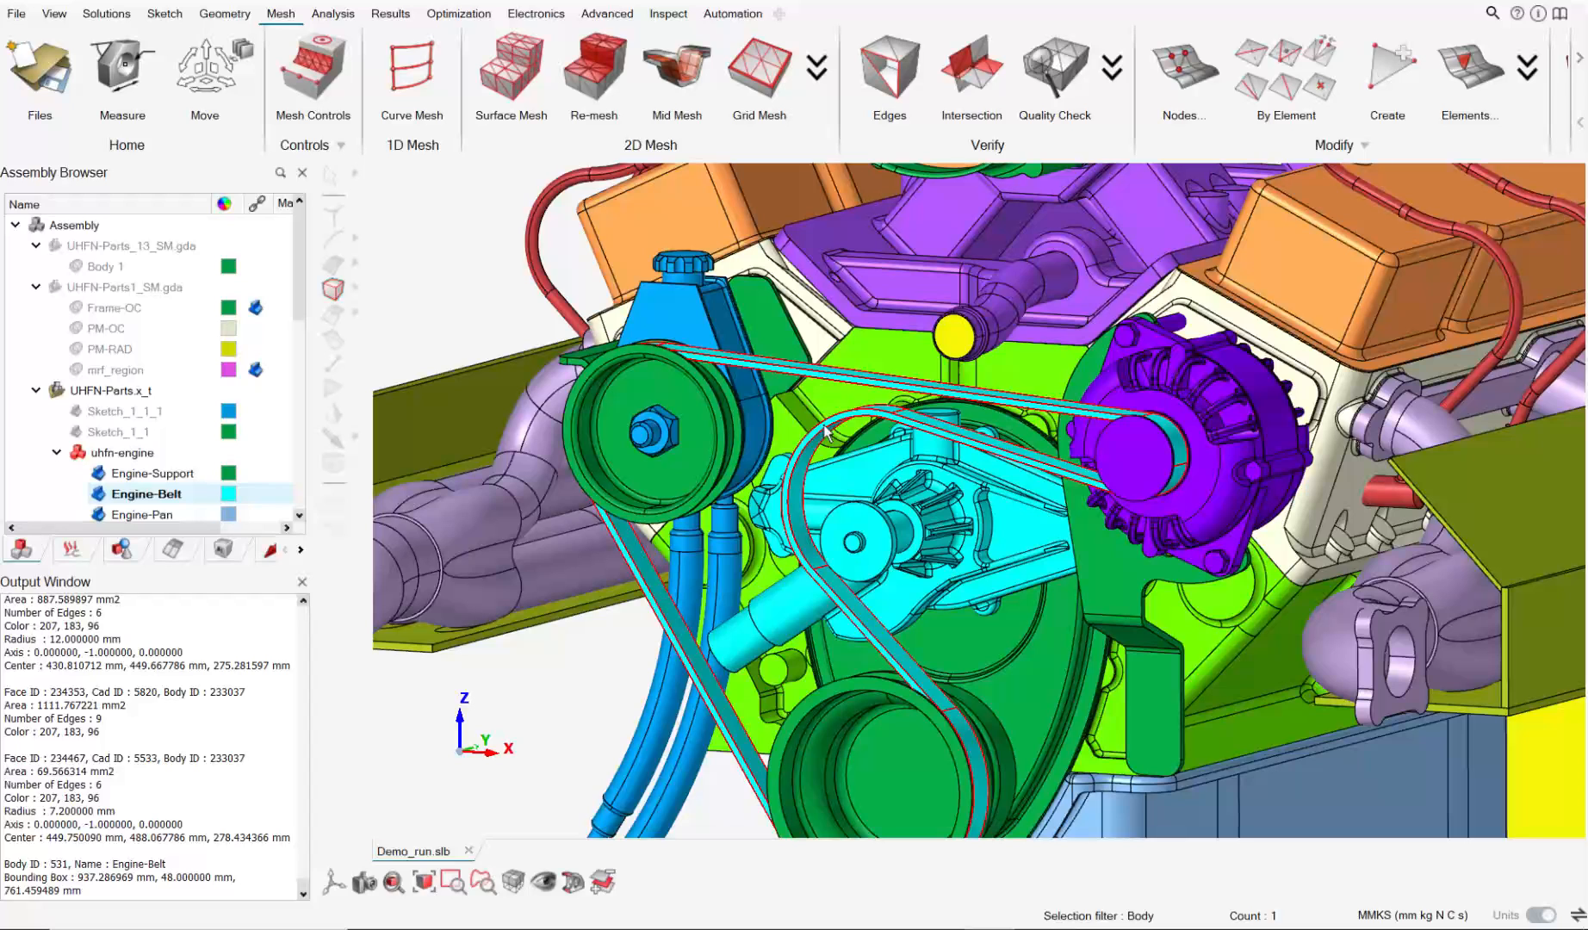
right_click(825, 431)
left_click(861, 313)
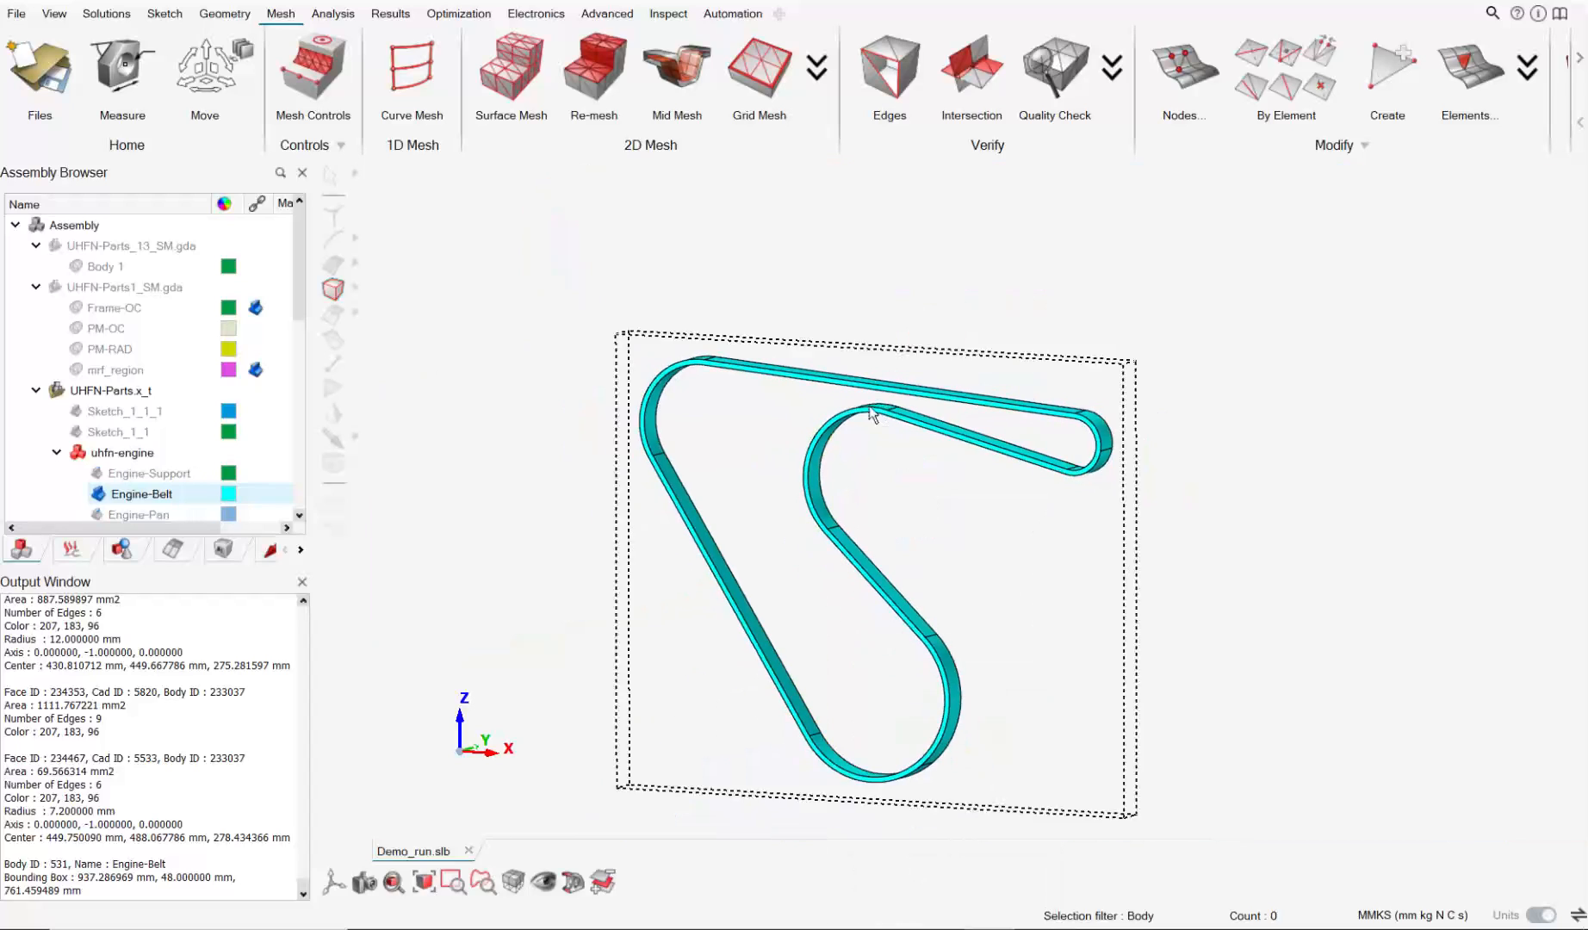
Create face mesh control belt_5mm on all Engine-Belt faces with 5 mm average element size, global parameters off and 15 deg maximum angle per element.
left_click(312, 71)
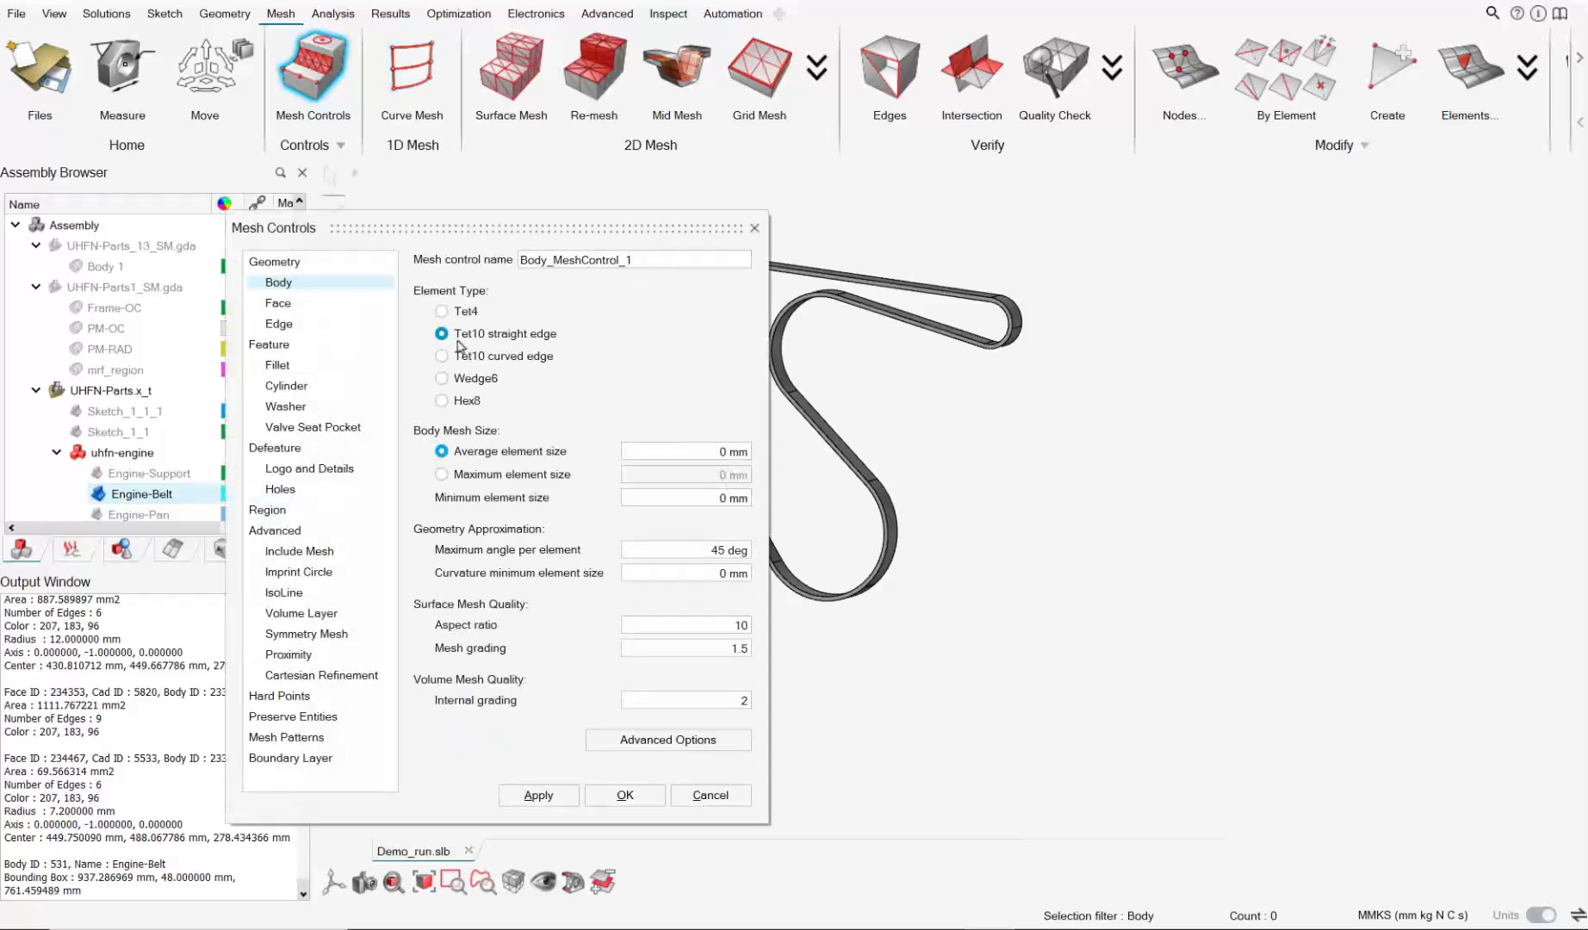
left_click(327, 304)
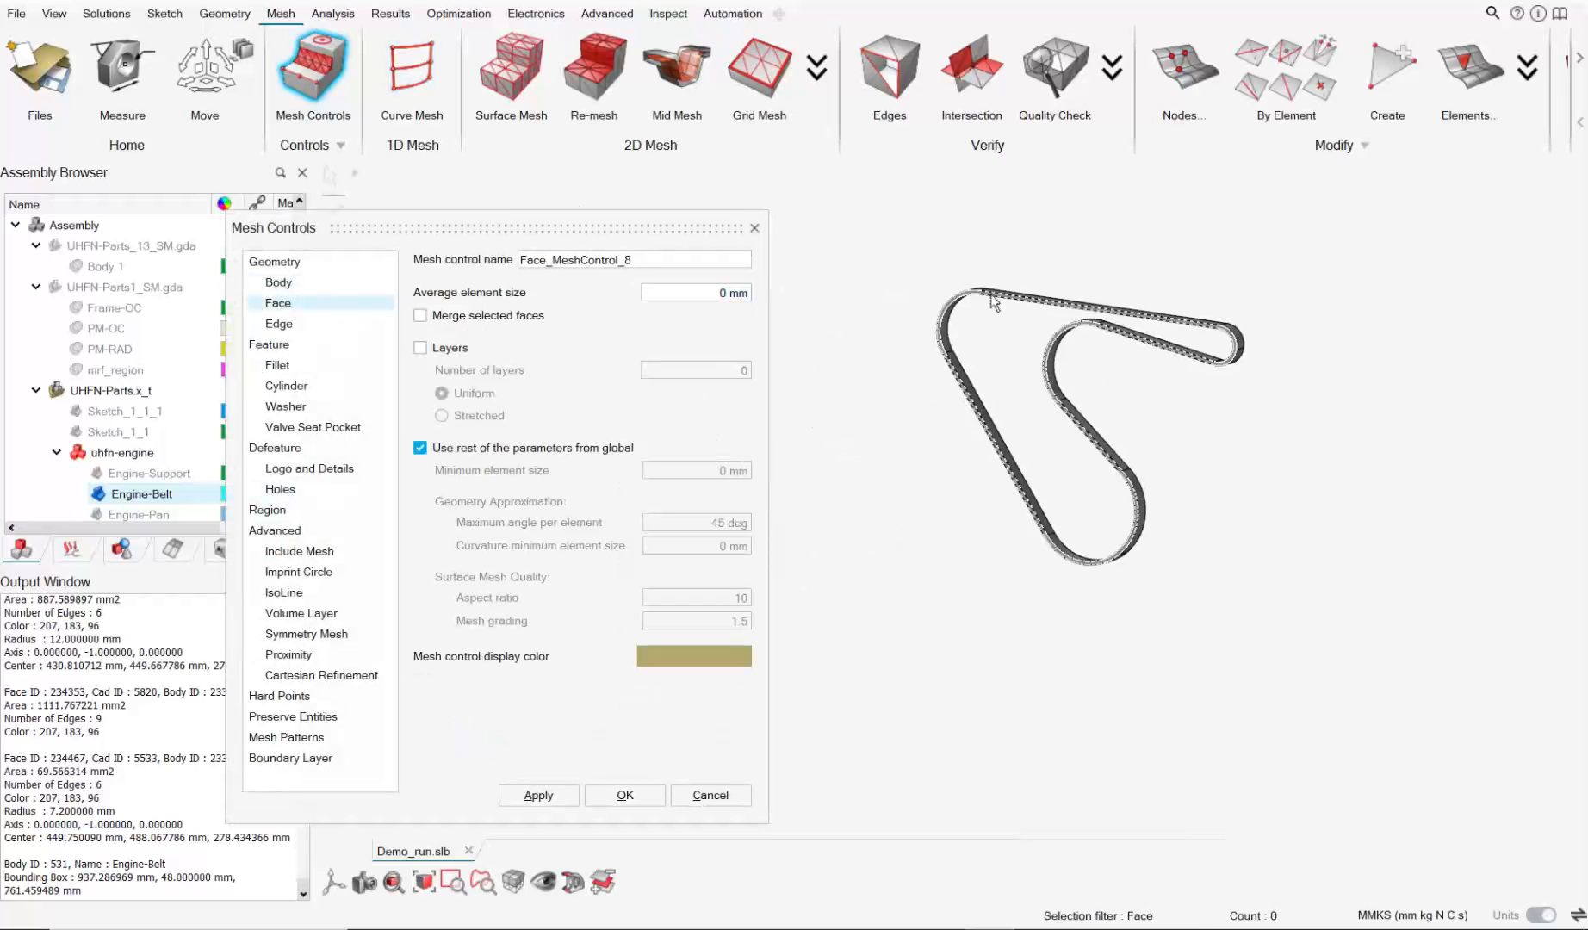
left_click_drag(866, 275, 1343, 693)
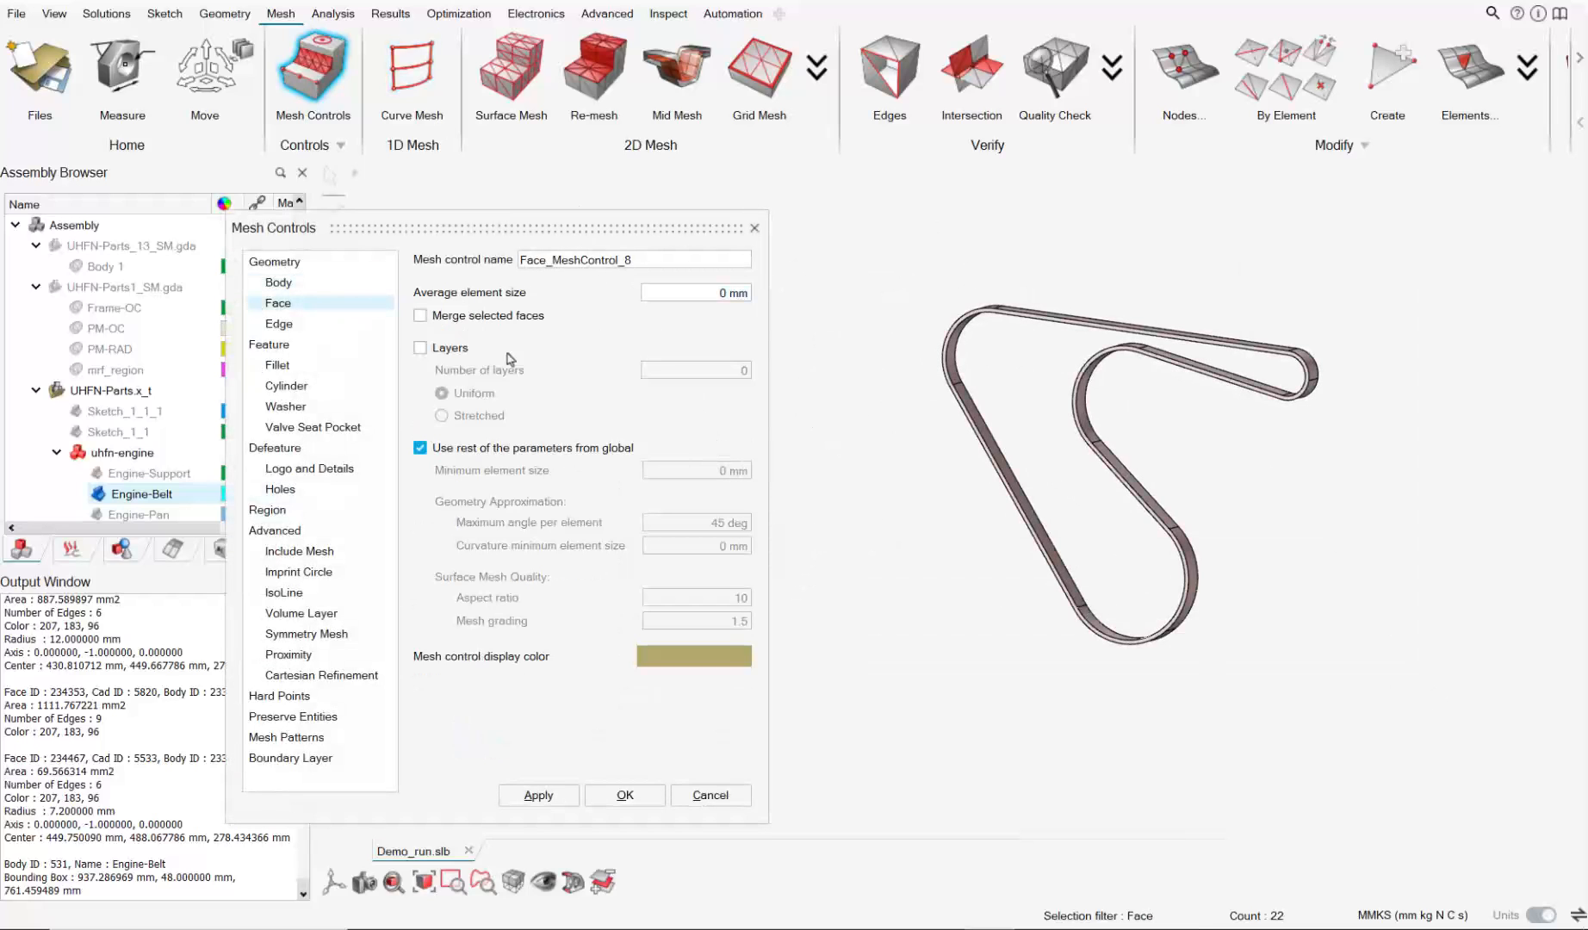
double_click(648, 259)
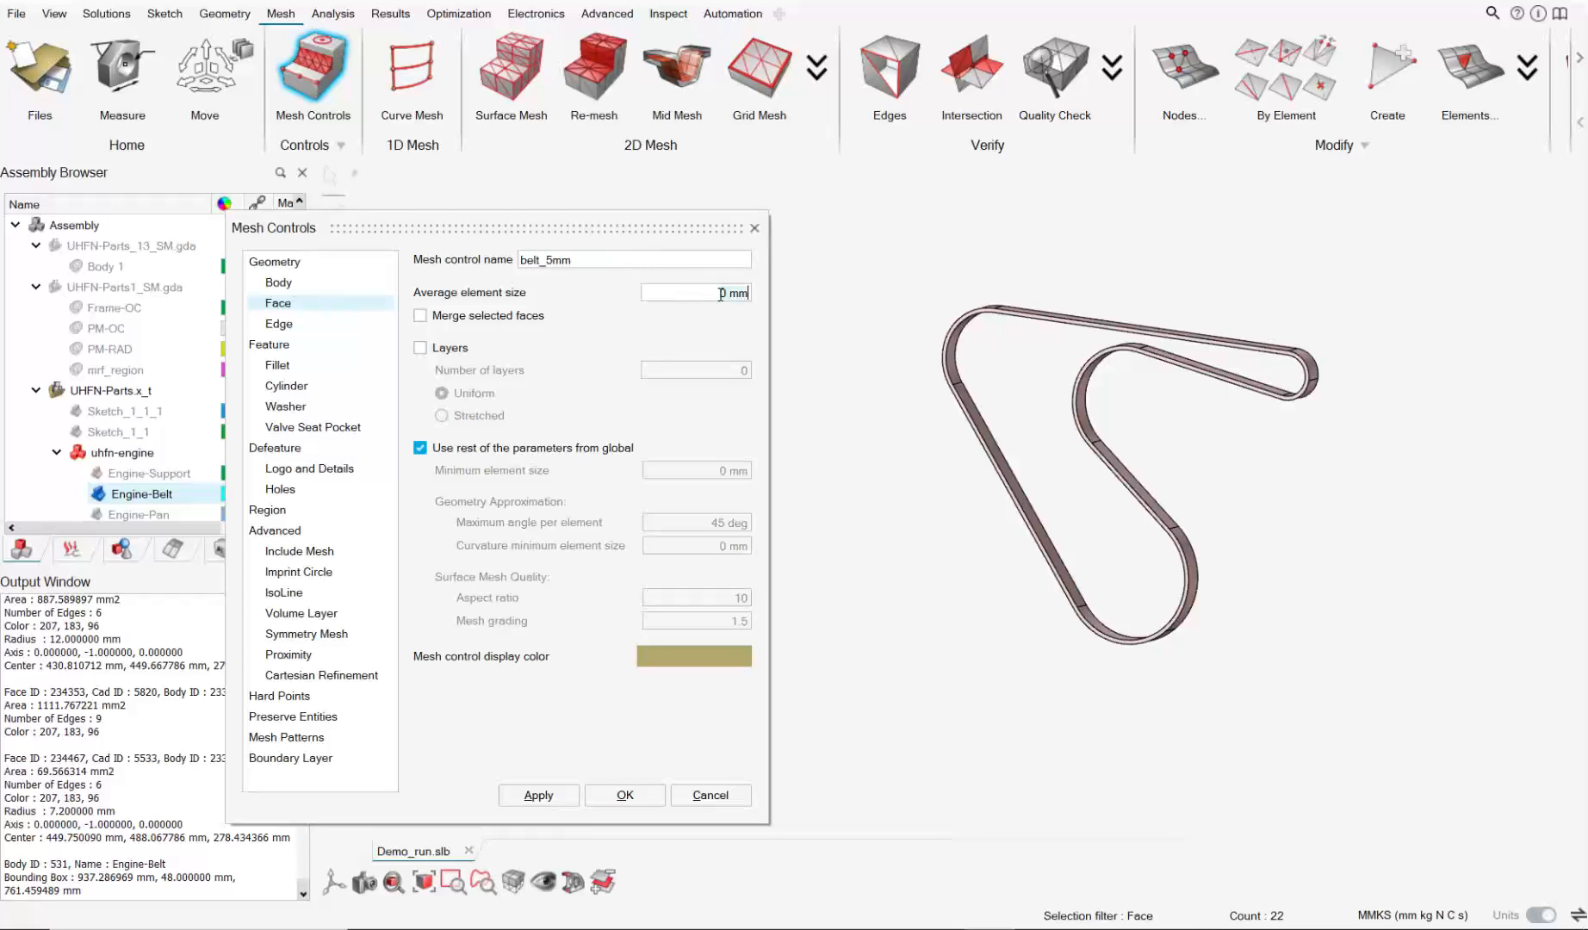
left_click(486, 449)
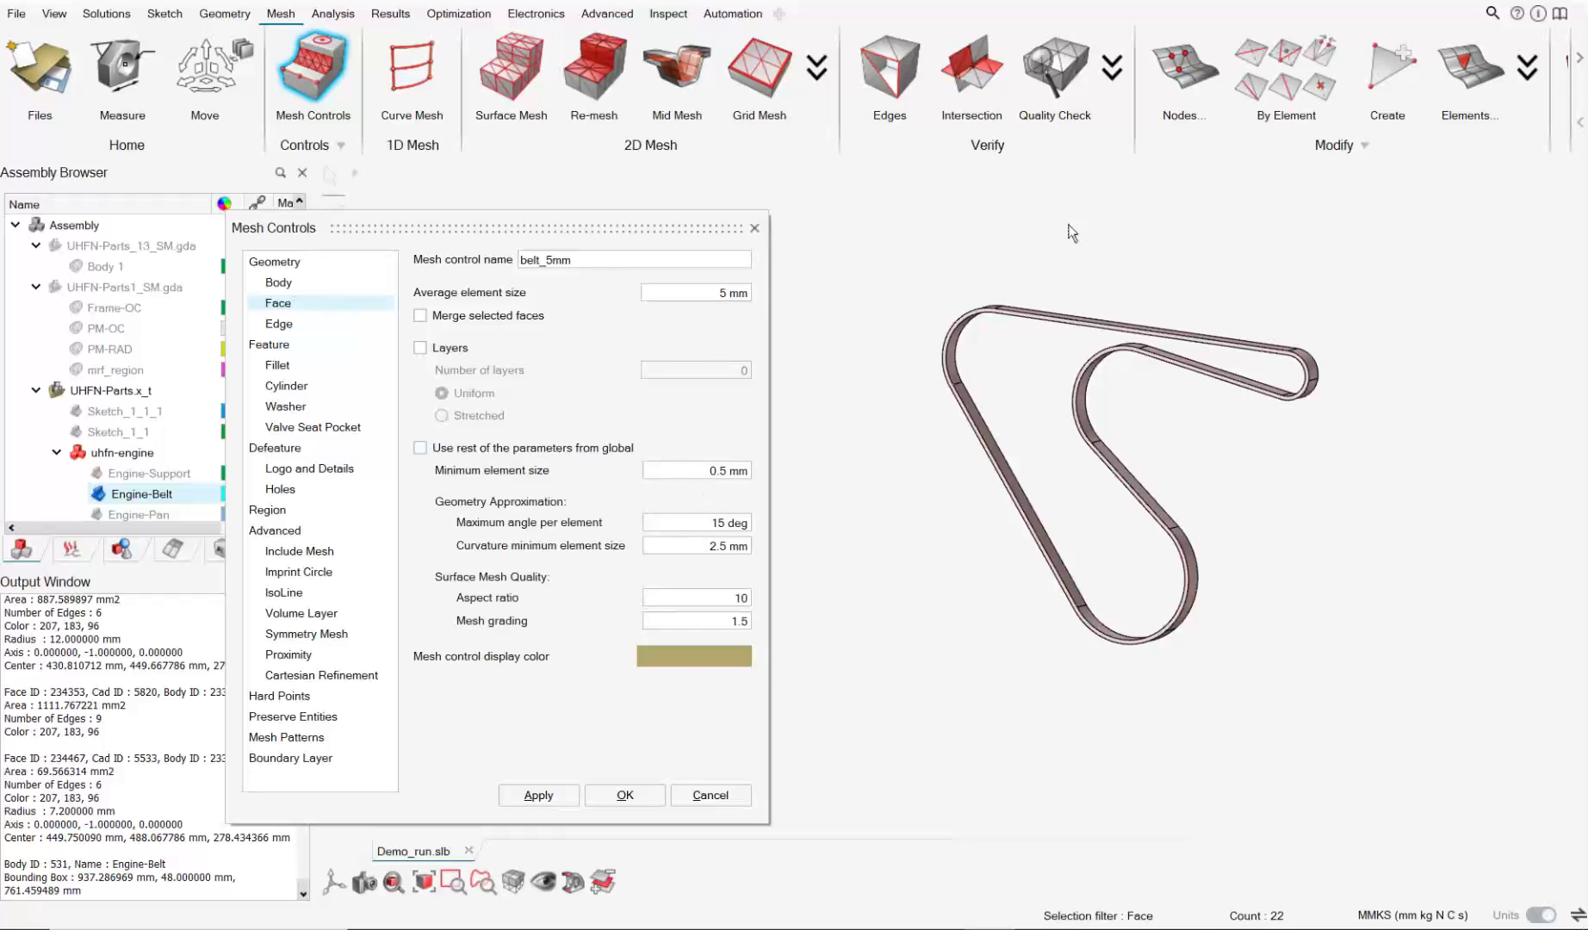
left_click(625, 795)
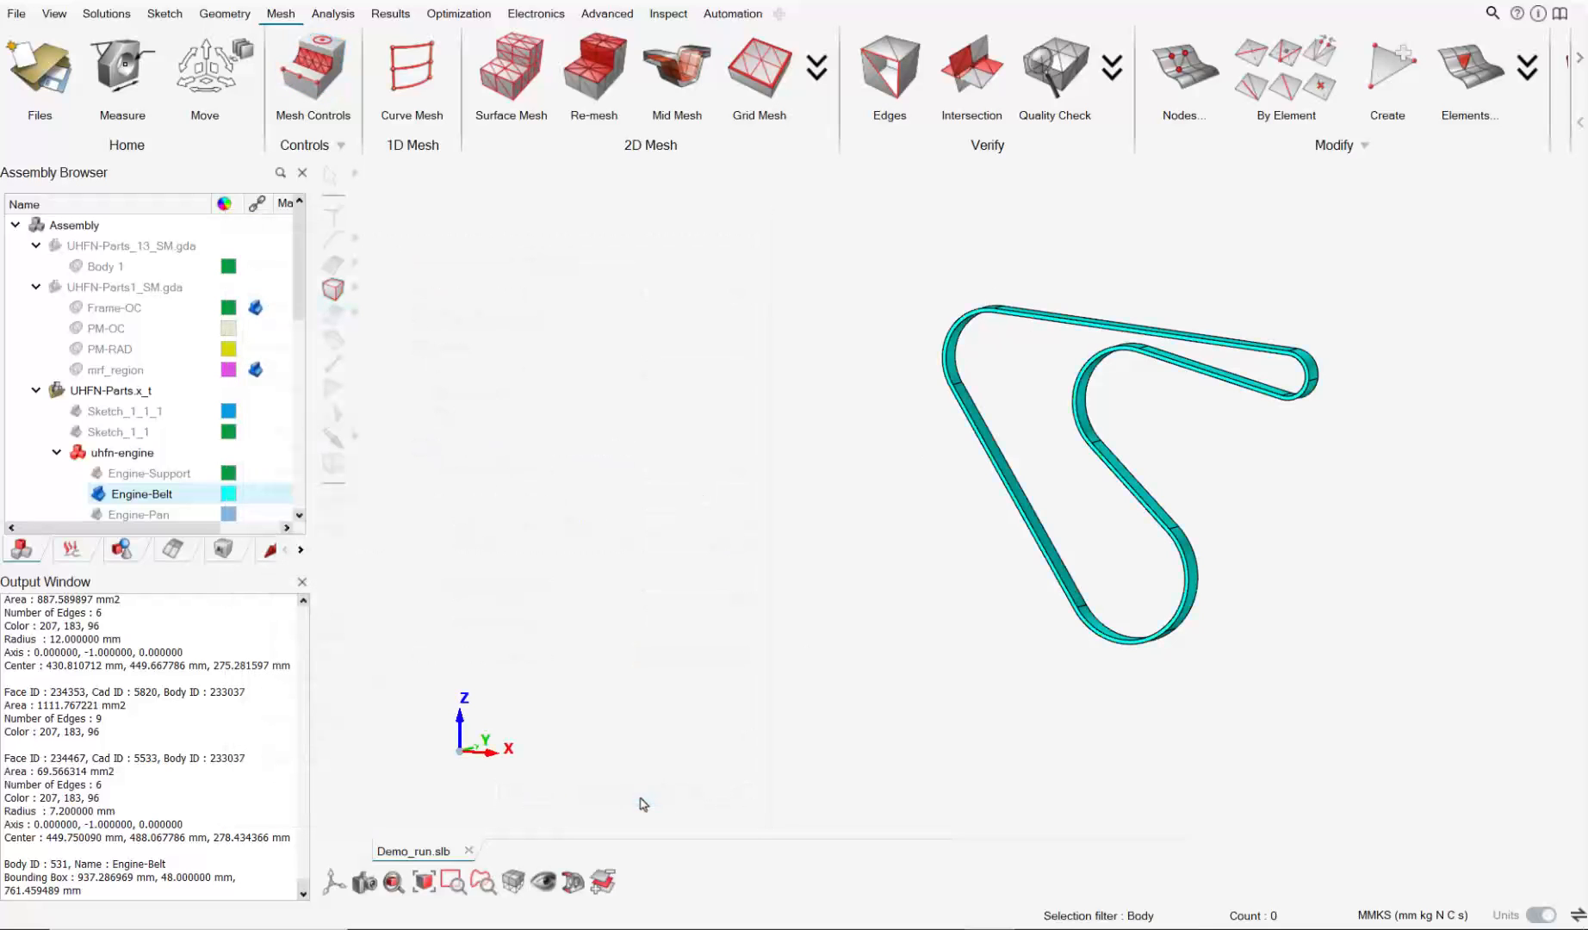
Display all uhfn-engine parts again around the alternator and cylinder head.
left_click(75, 453)
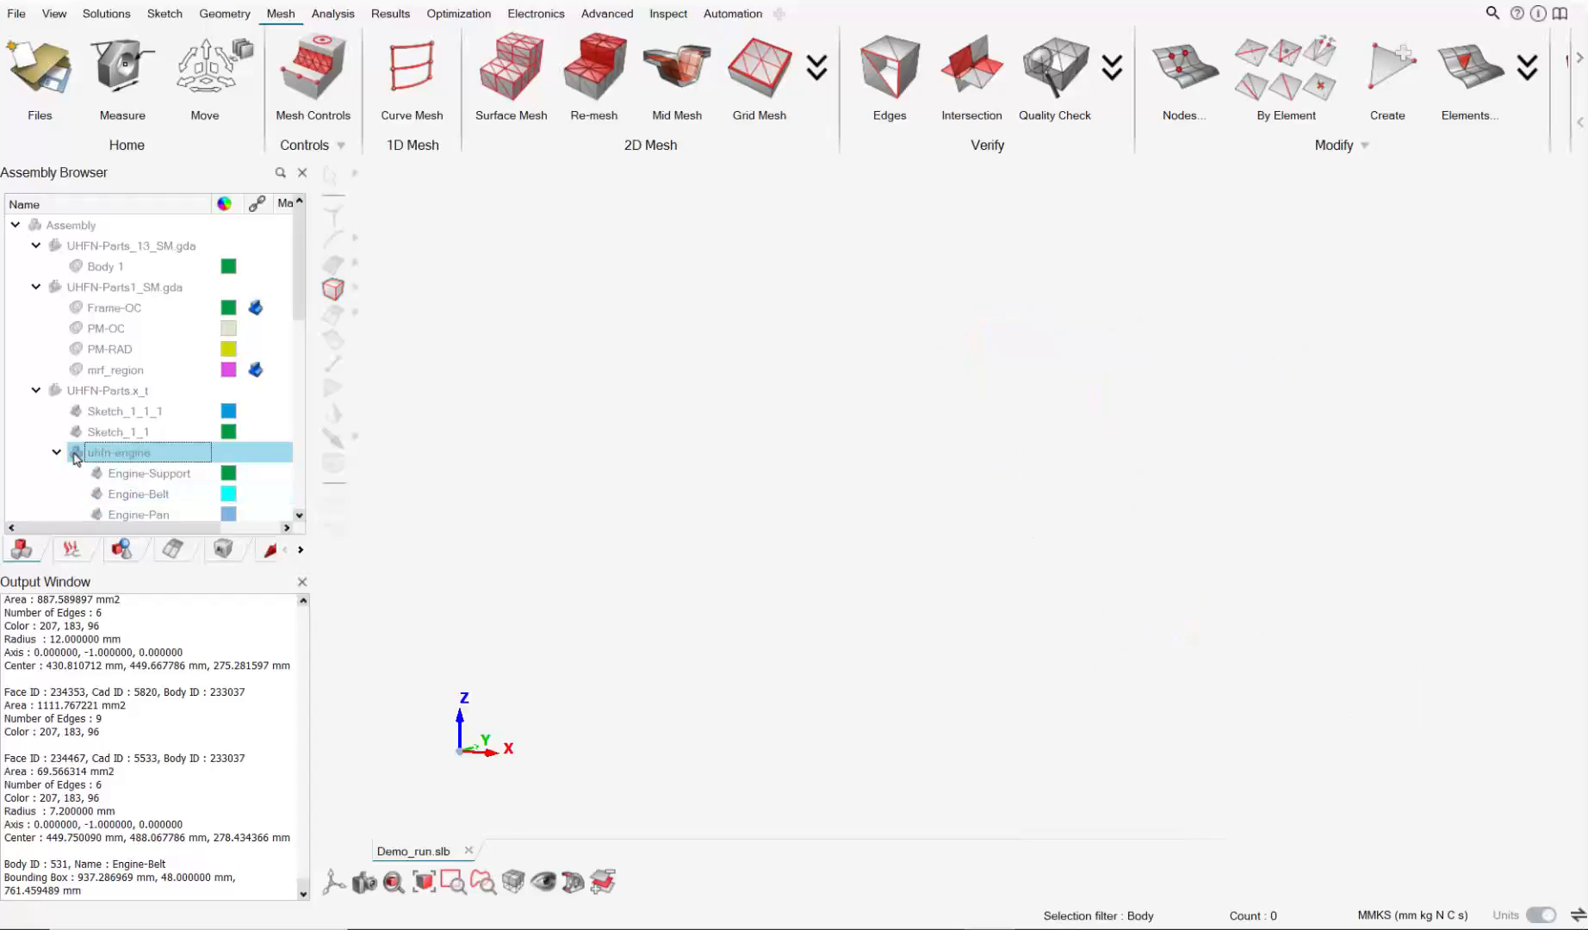
left_click(75, 453)
scroll(916, 466, "down", 2)
right_click_drag(1146, 449, 875, 463)
mouse_move(875, 462)
middle_mouse_down()
mouse_move(957, 450)
mouse_move(1037, 473)
mouse_move(801, 482)
mouse_move(891, 475)
mouse_move(835, 486)
mouse_move(865, 484)
middle_mouse_up()
scroll(1046, 293, "up", 6)
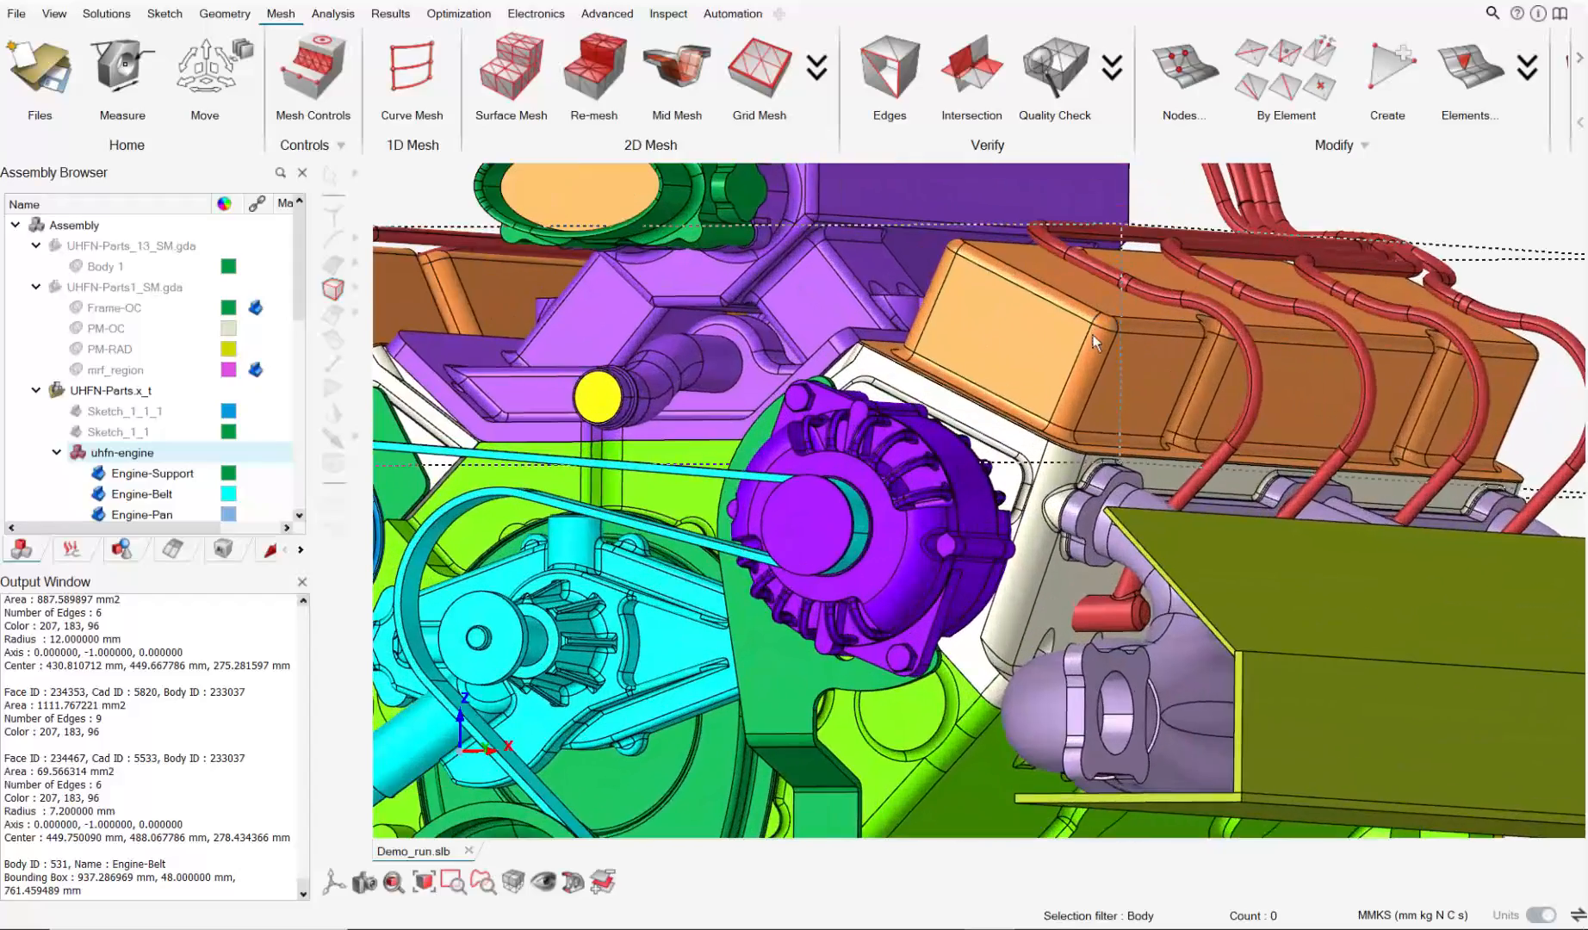
Examine the edges and rounded corners of the Engine-Head covers beneath the cables.
right_click_drag(1092, 334, 956, 389)
middle_click_drag(954, 390, 898, 424)
scroll(990, 371, "up", 5)
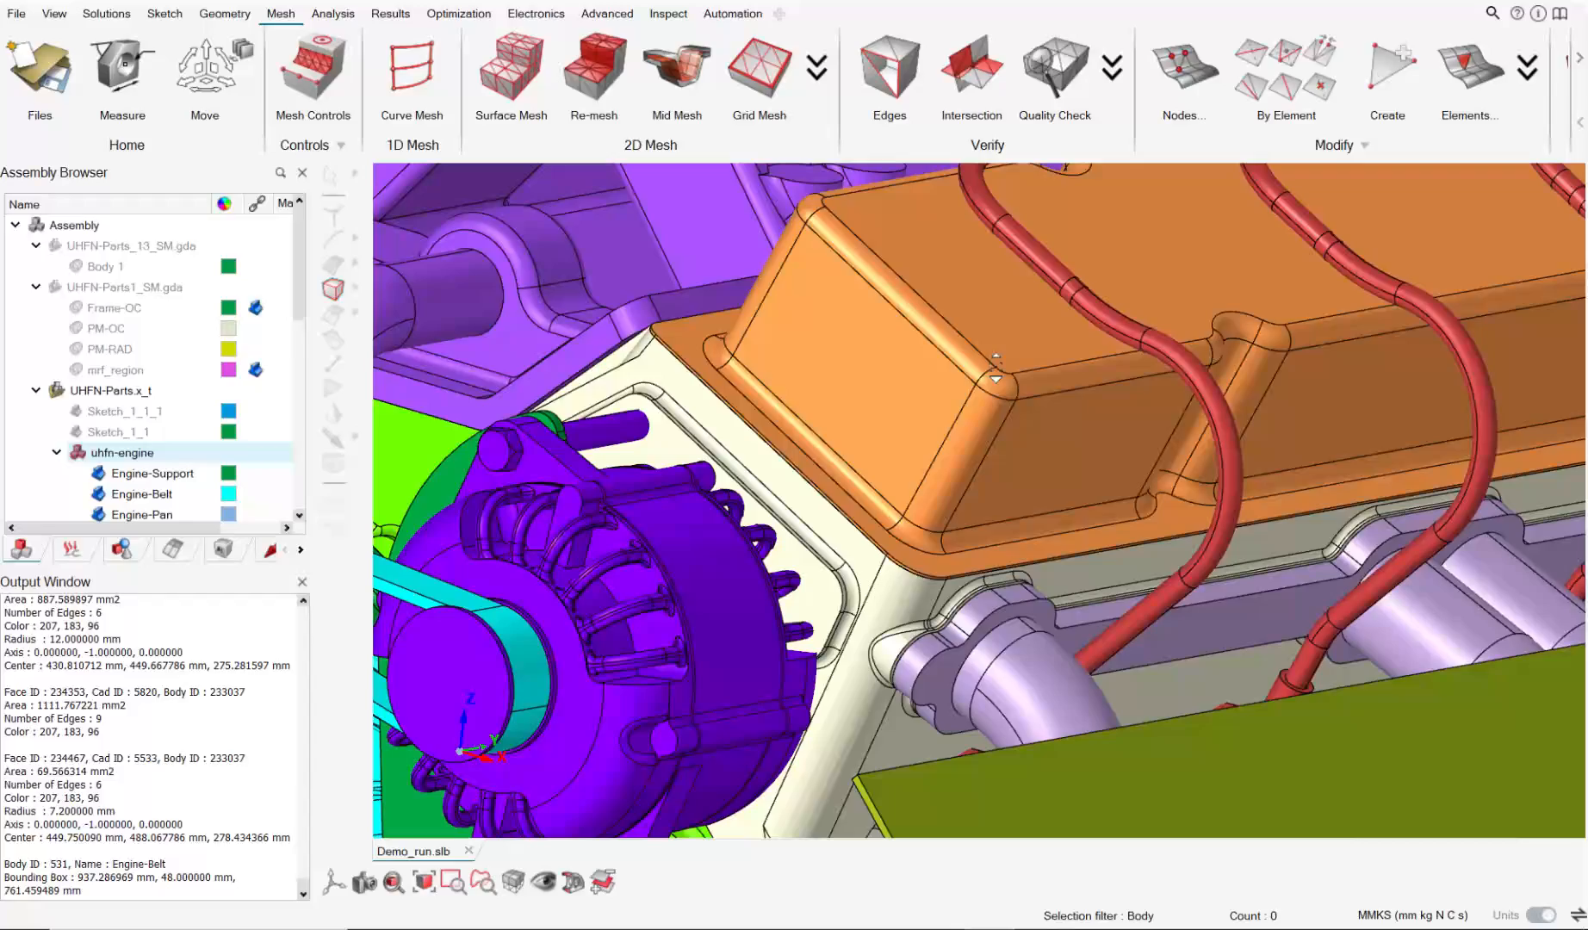
left_click(996, 366)
mouse_move(948, 386)
middle_mouse_down()
mouse_move(1023, 399)
mouse_move(960, 407)
middle_mouse_up()
scroll(1016, 353, "down", 2)
scroll(1016, 353, "down", 1)
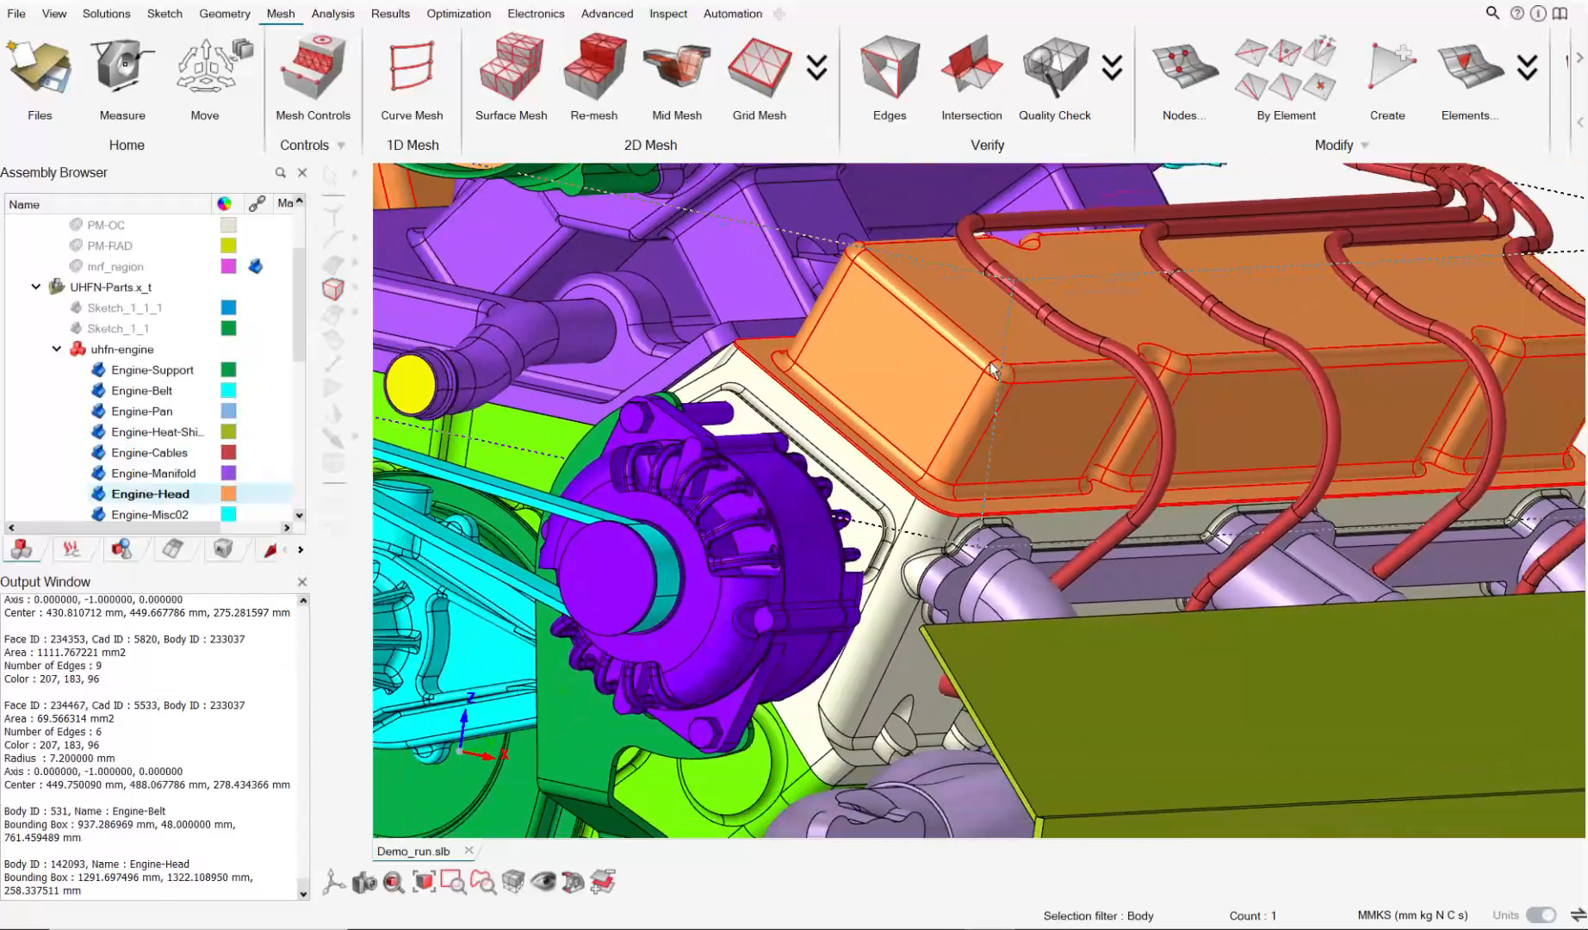
middle_click_drag(992, 368, 1040, 384)
scroll(942, 313, "down", 2)
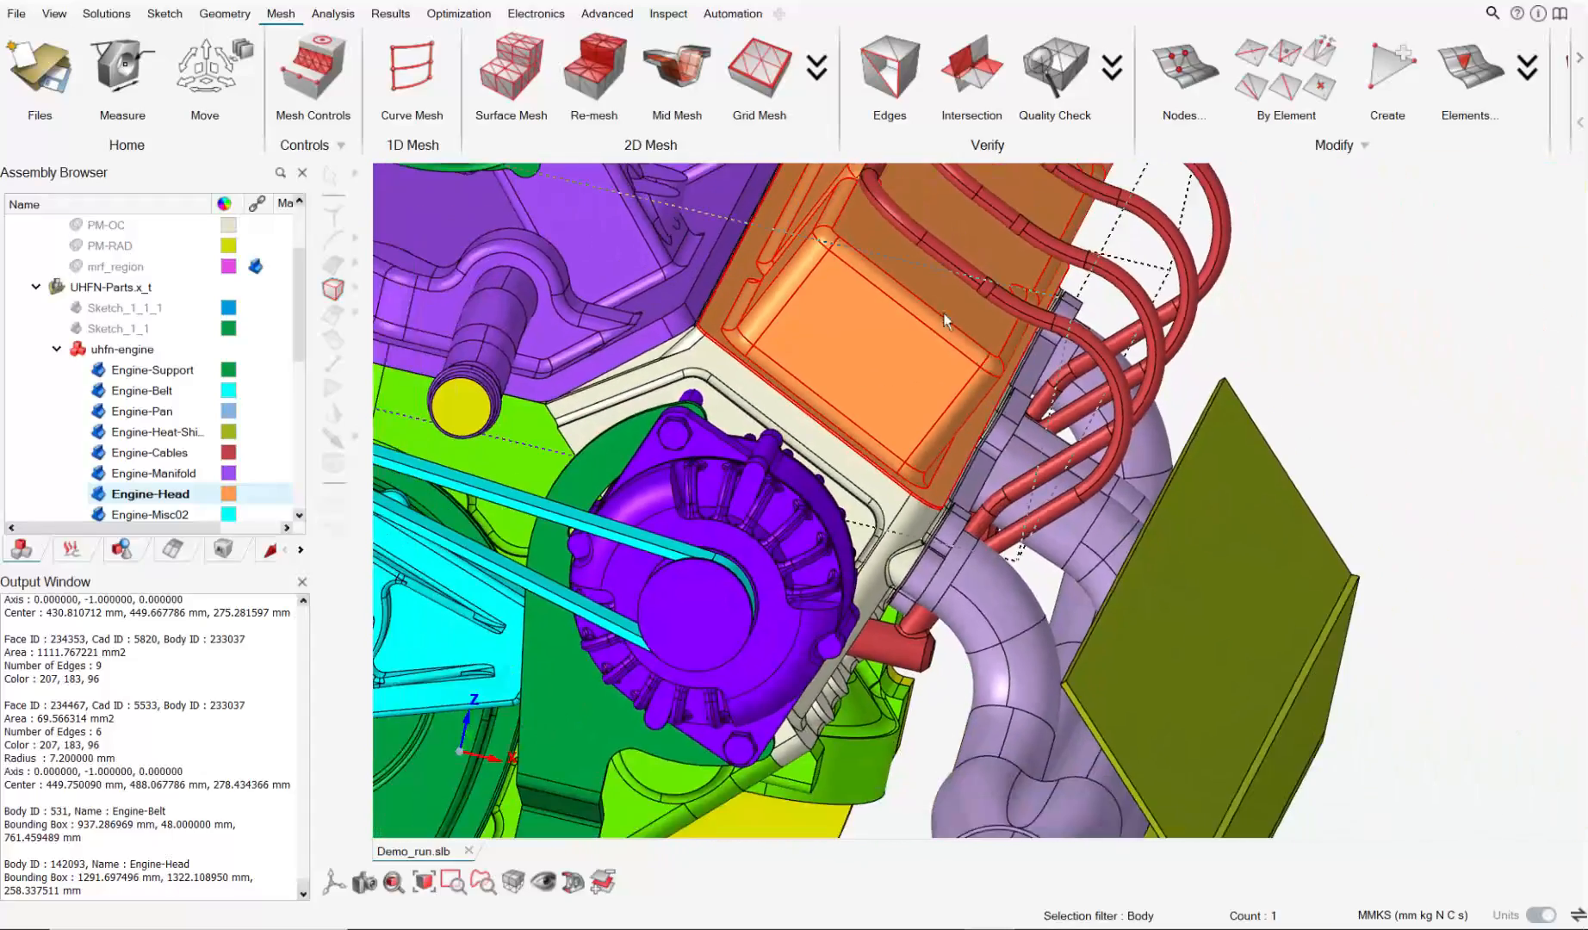
right_click_drag(943, 312, 893, 544)
scroll(804, 479, "up", 4)
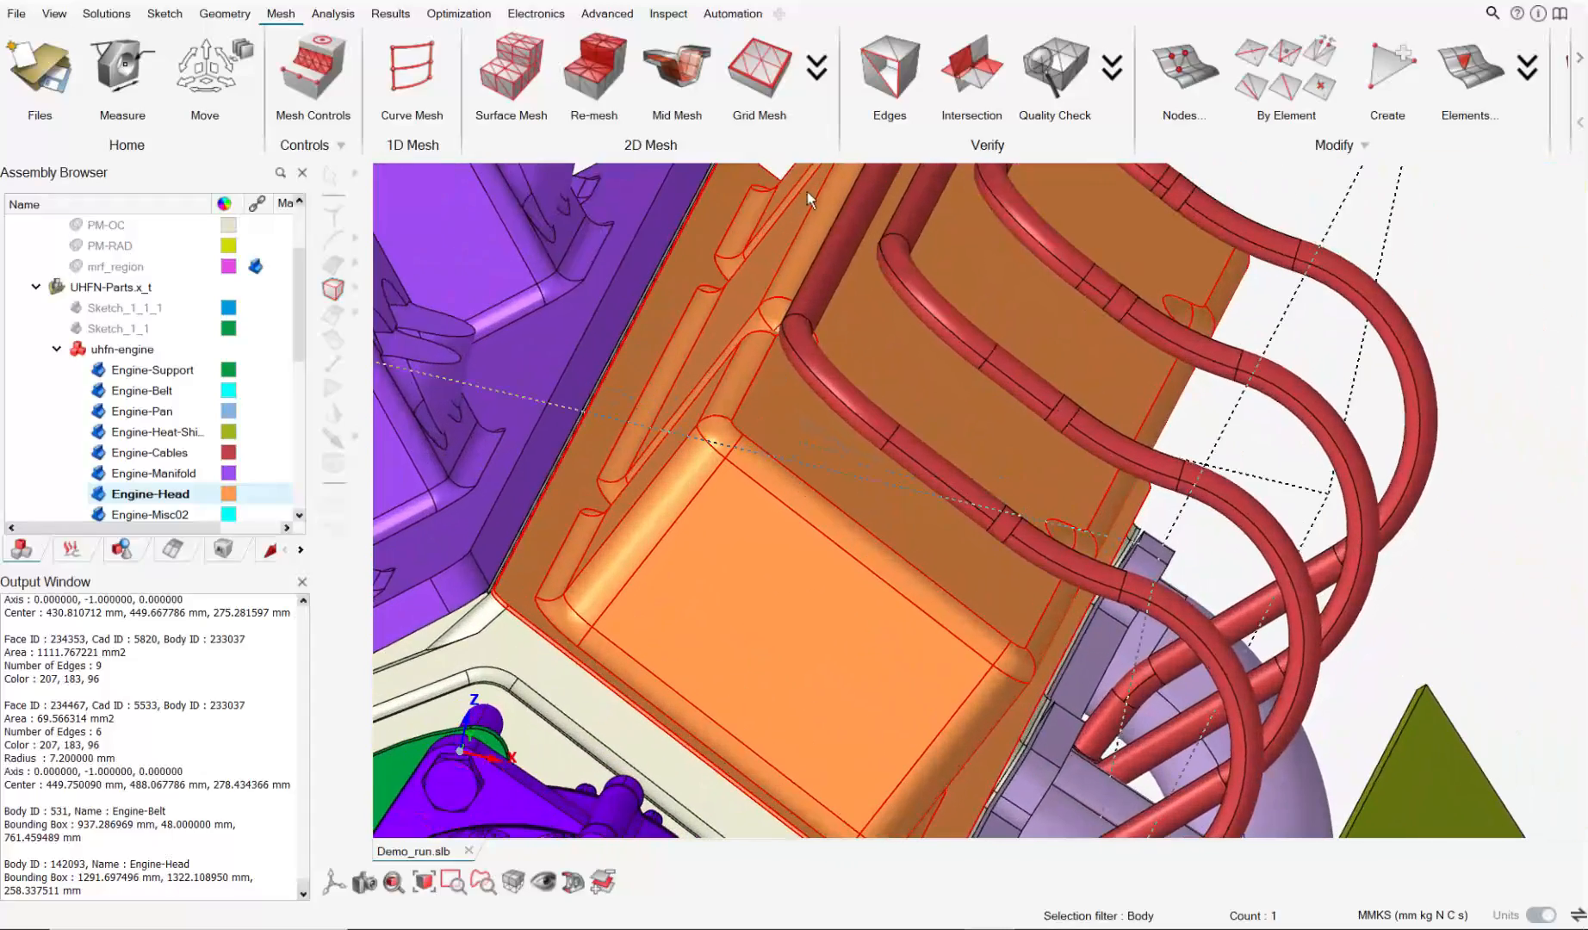
middle_click_drag(985, 628, 996, 531)
key("Escape")
scroll(824, 503, "down", 3)
middle_click_drag(824, 503, 834, 501)
Isolate the Engine-Head body and switch to face selection.
left_click(833, 502)
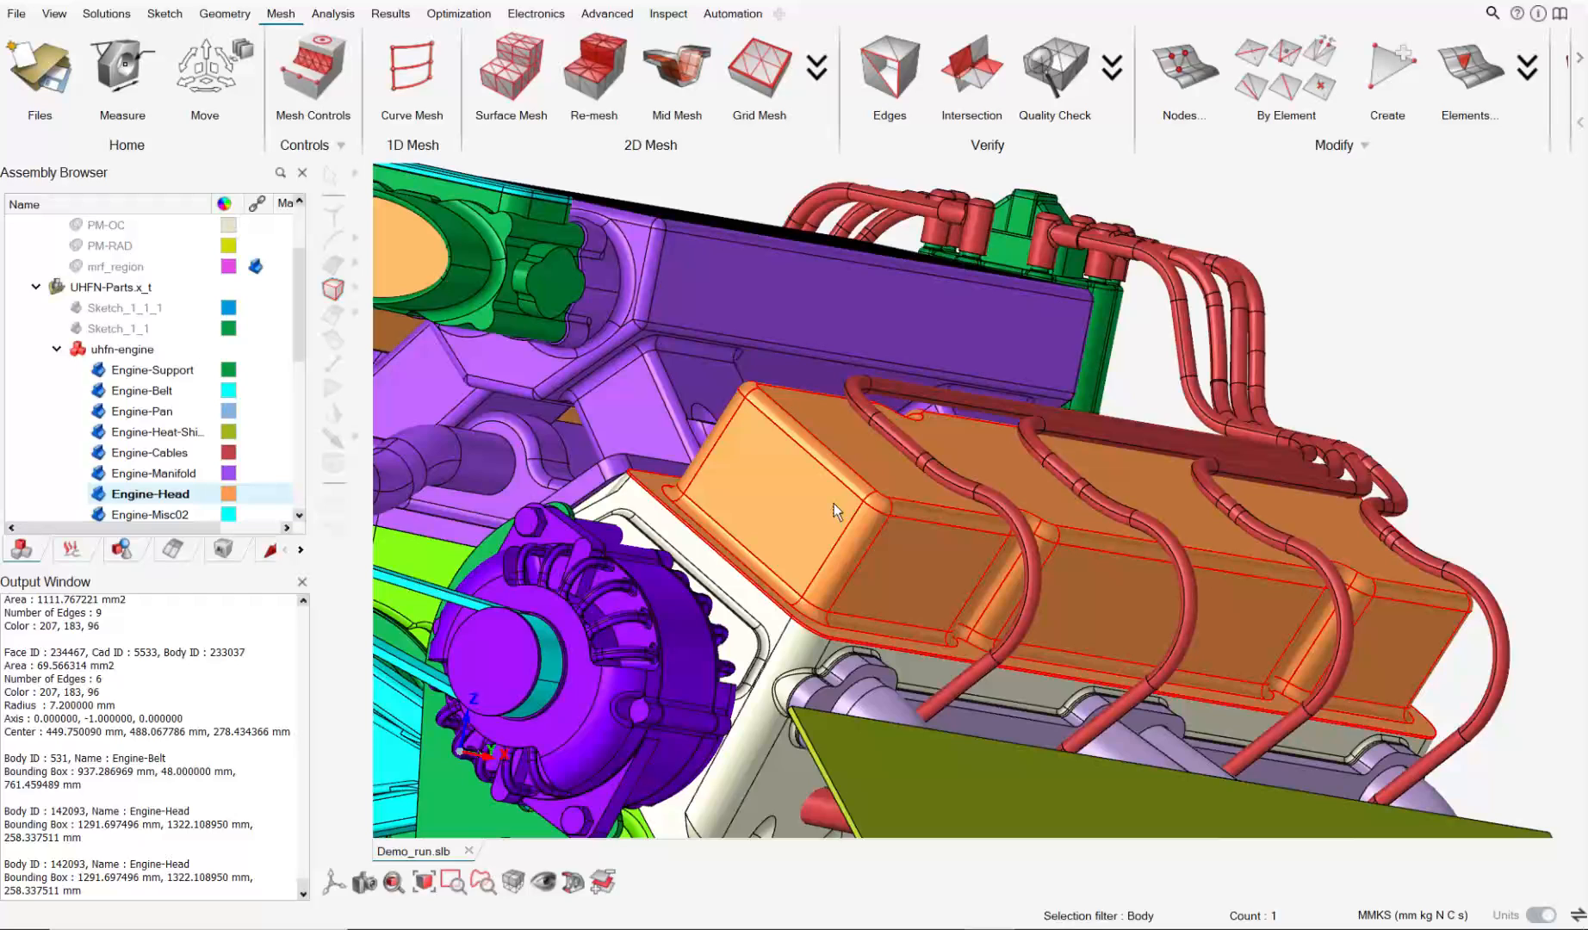
key("i")
scroll(834, 502, "down", 3)
middle_click_drag(834, 502, 780, 418)
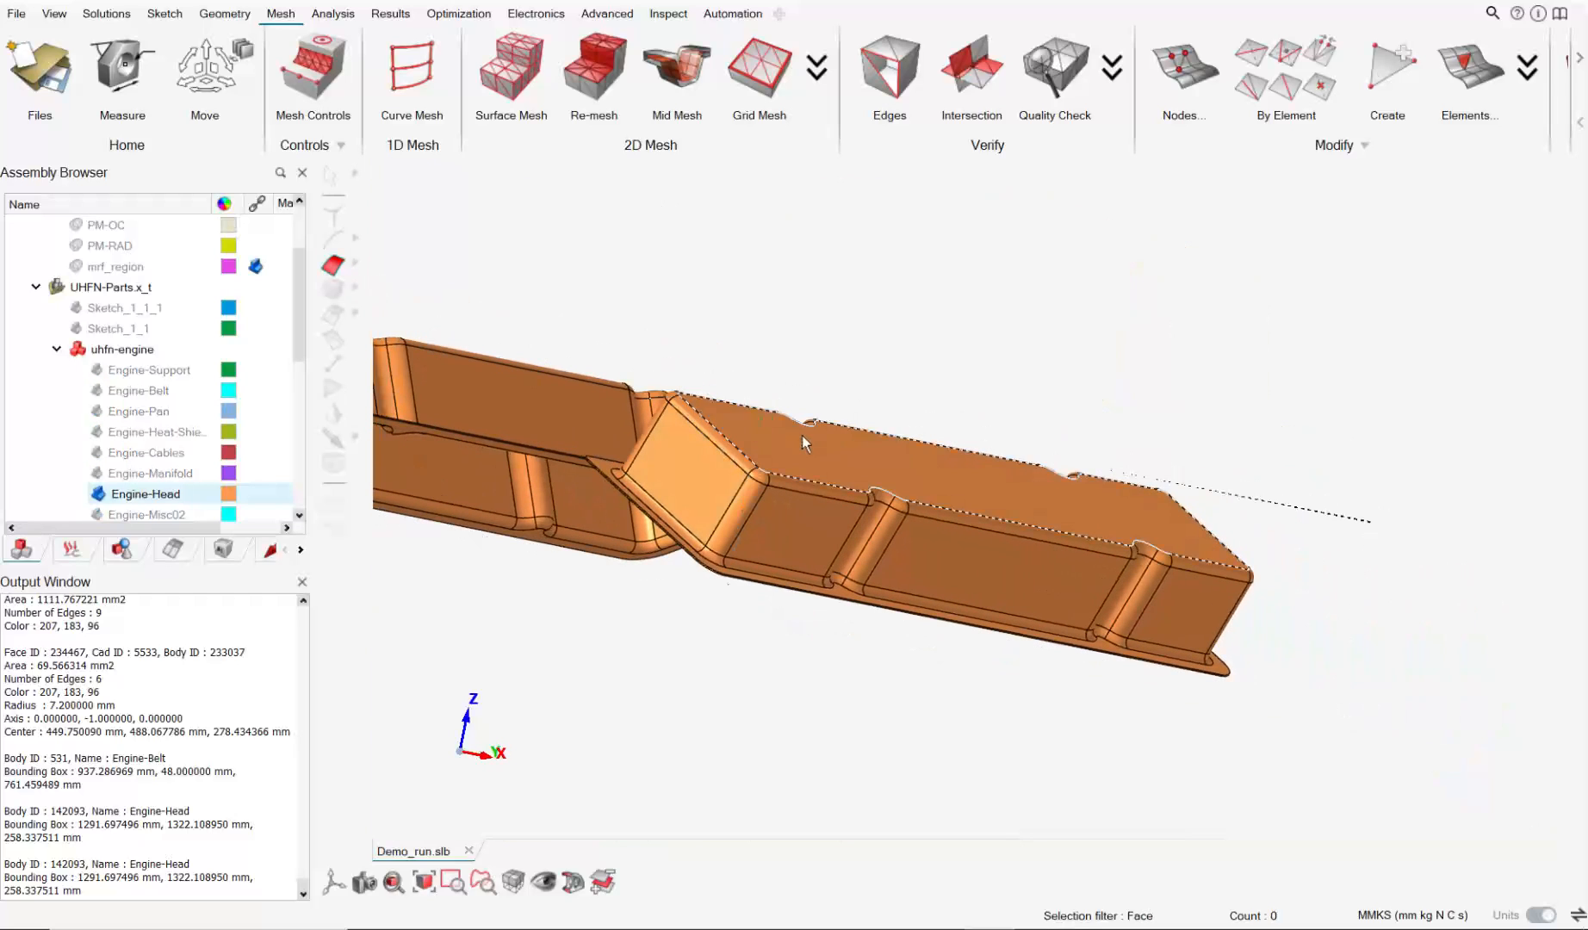
Select the fillet faces around the upper edges of both Engine-Head covers together with their two large flat upper faces.
left_click(354, 263)
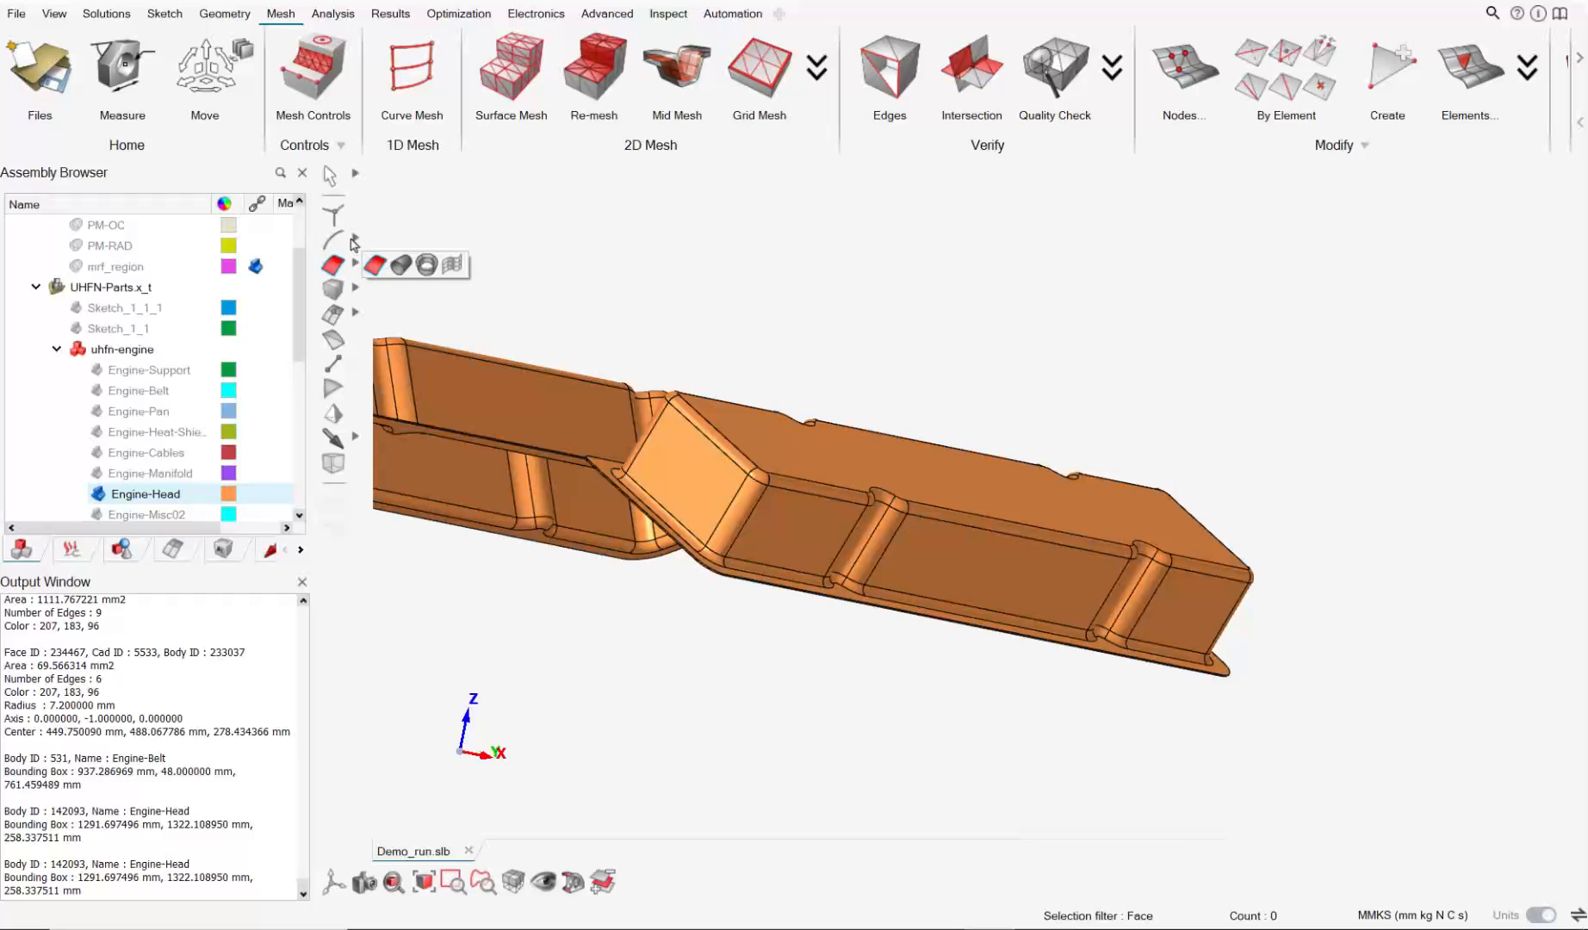
left_click(420, 264)
left_click(735, 454)
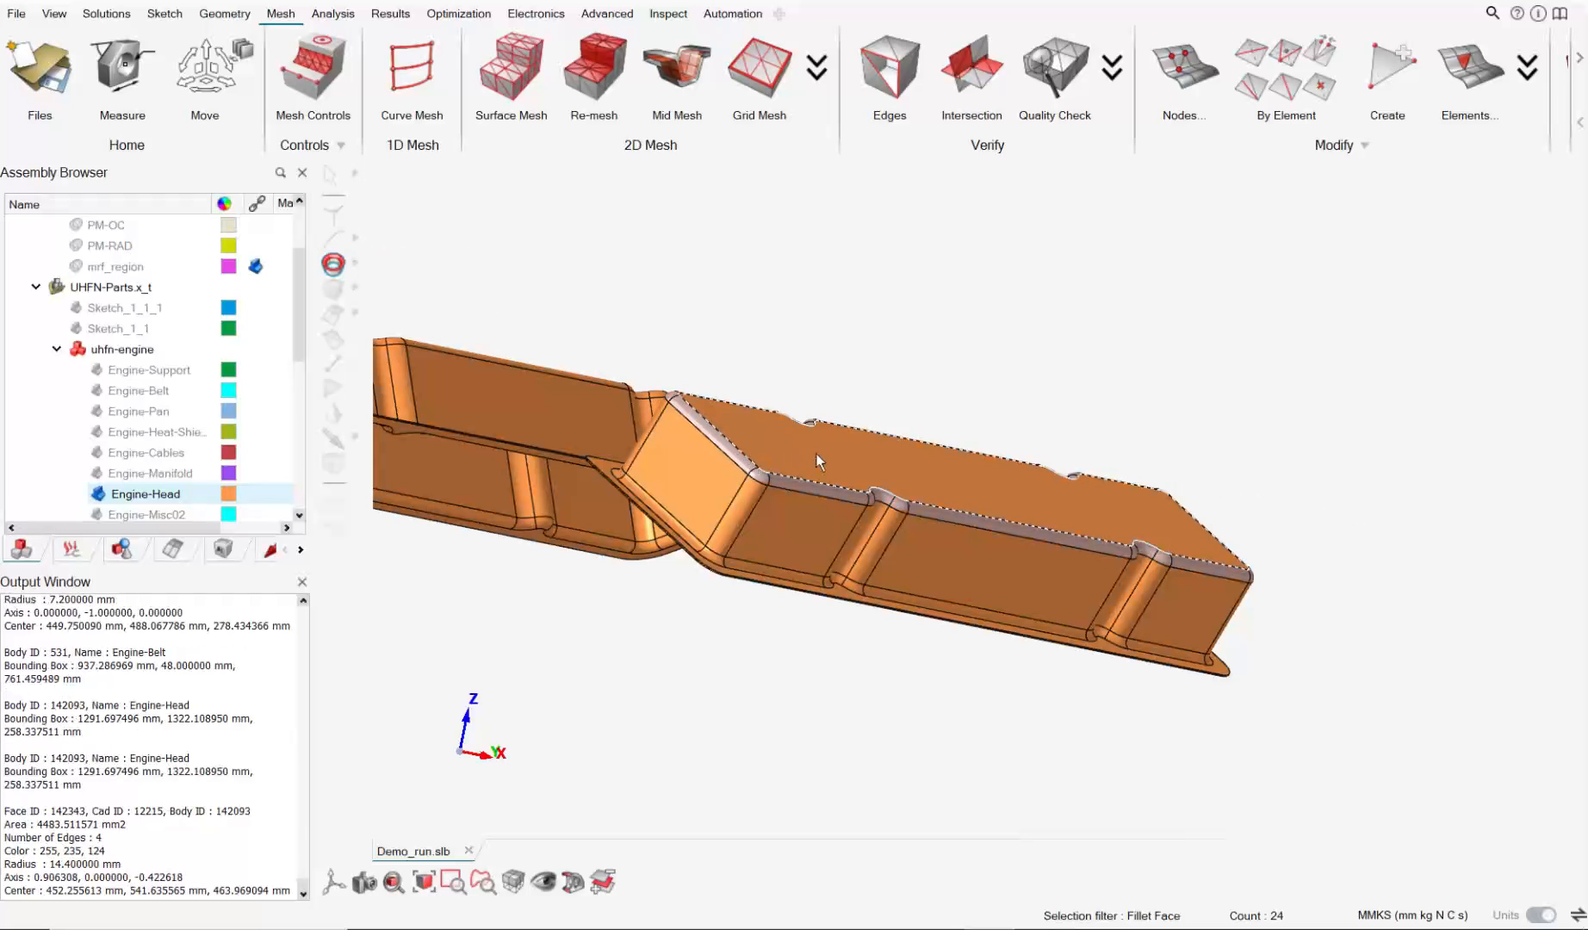
middle_click_drag(816, 454, 870, 506)
scroll(870, 506, "down", 1)
right_click_drag(870, 506, 1236, 701)
left_click(687, 447)
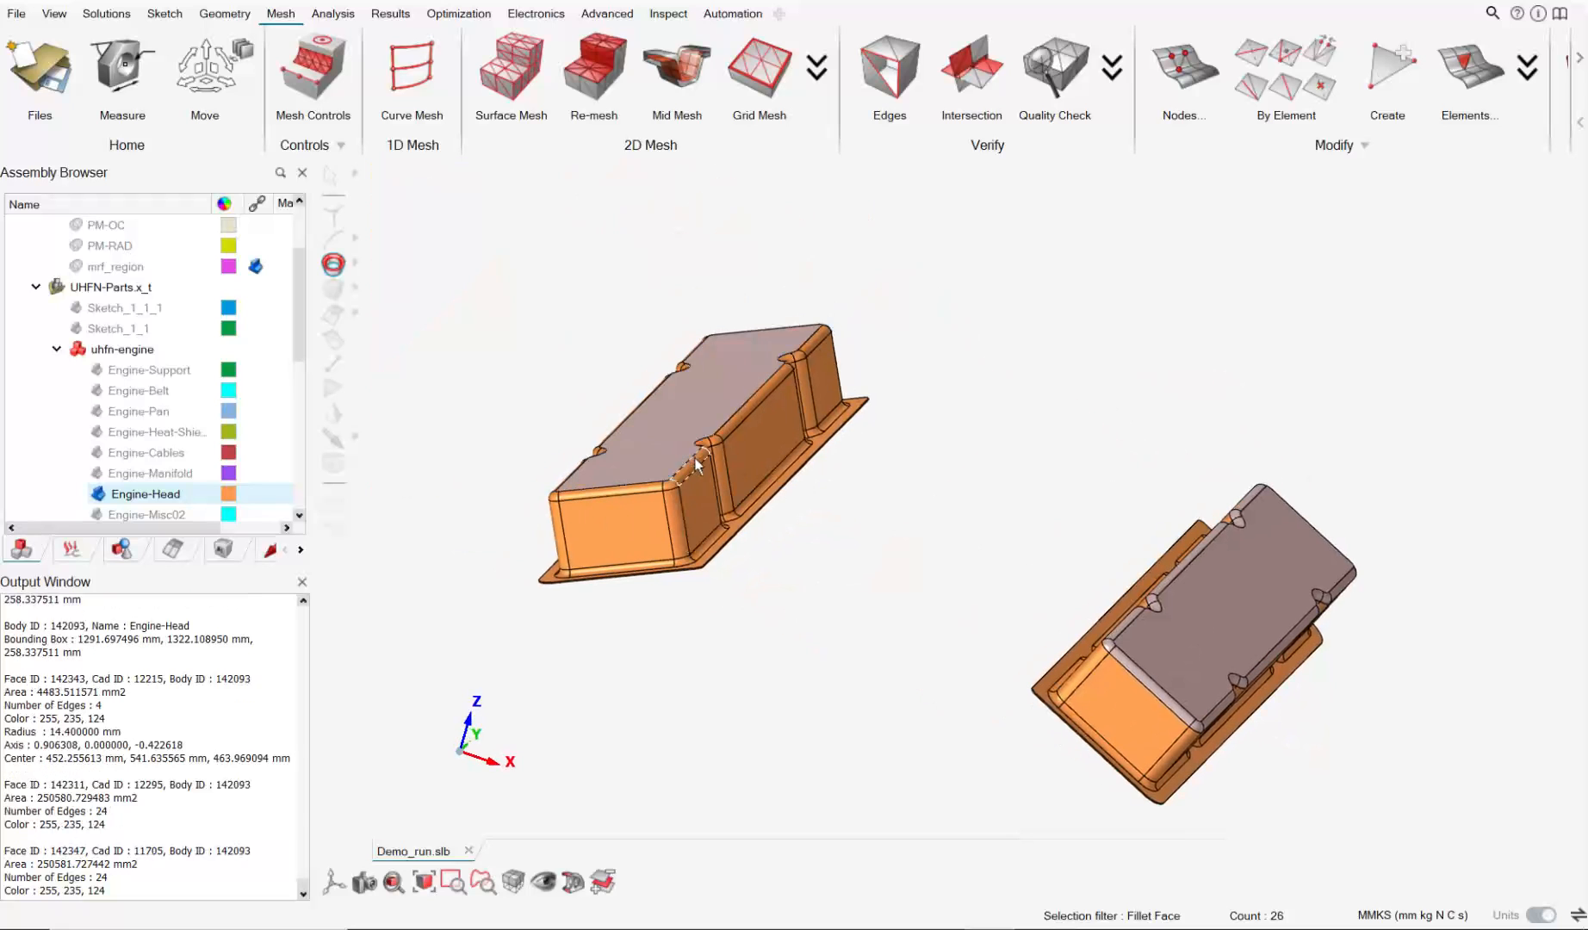
left_click(695, 457)
middle_click_drag(696, 462, 739, 448)
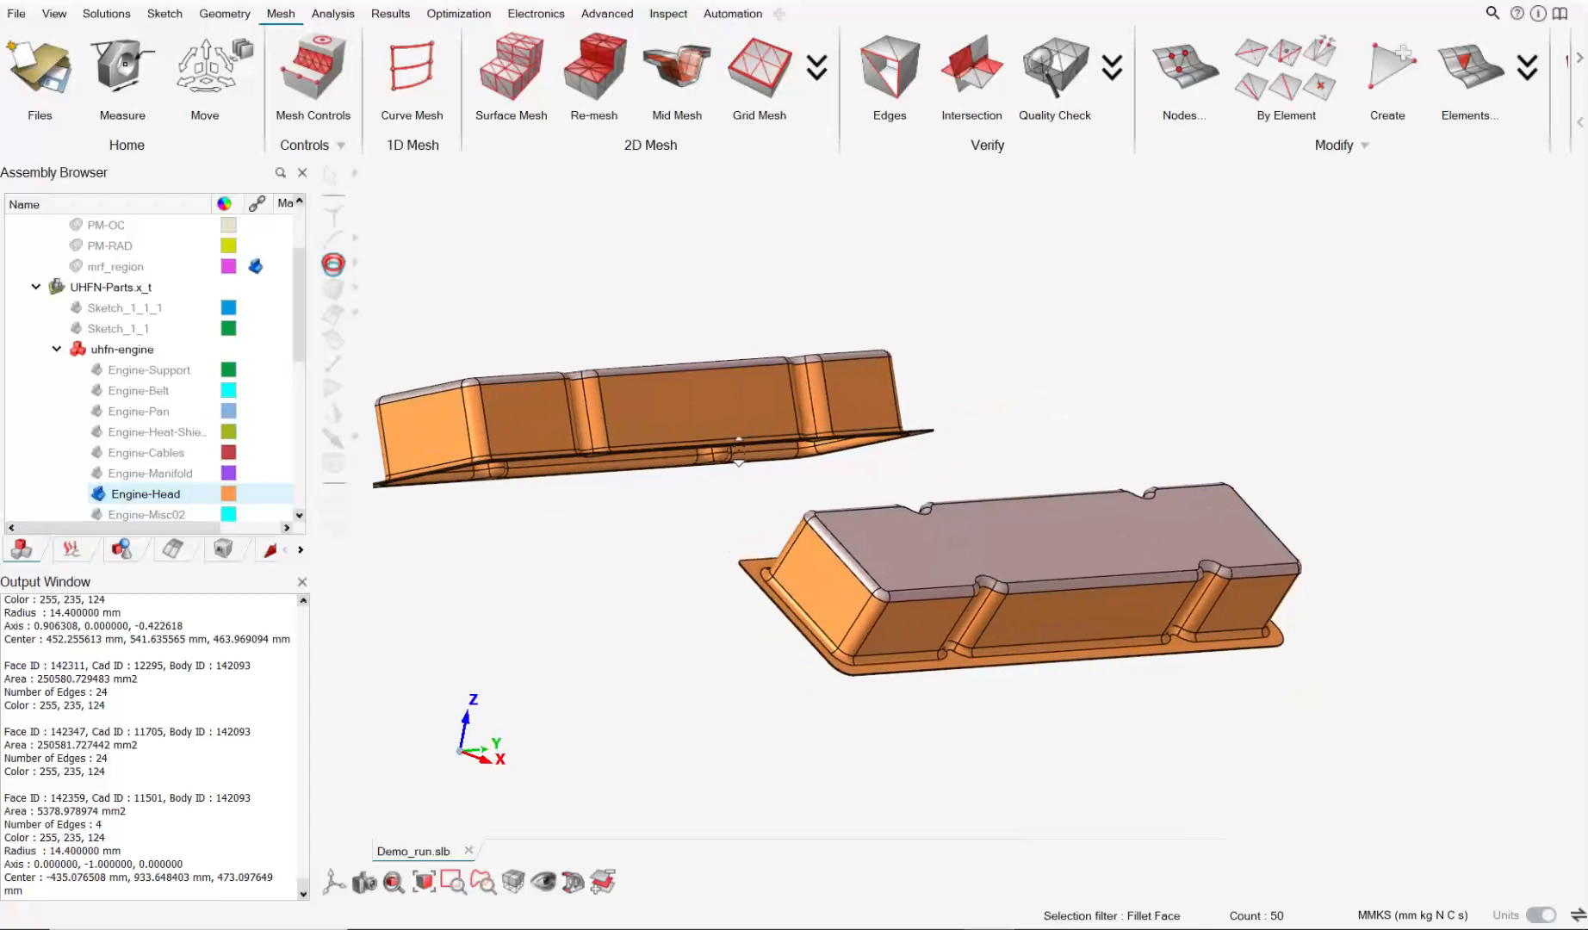
Create face mesh control engine_head_5mm on the selected faces with 5 mm average element size, global parameters off and 15 deg maximum angle per element.
left_click(313, 69)
left_click(662, 261)
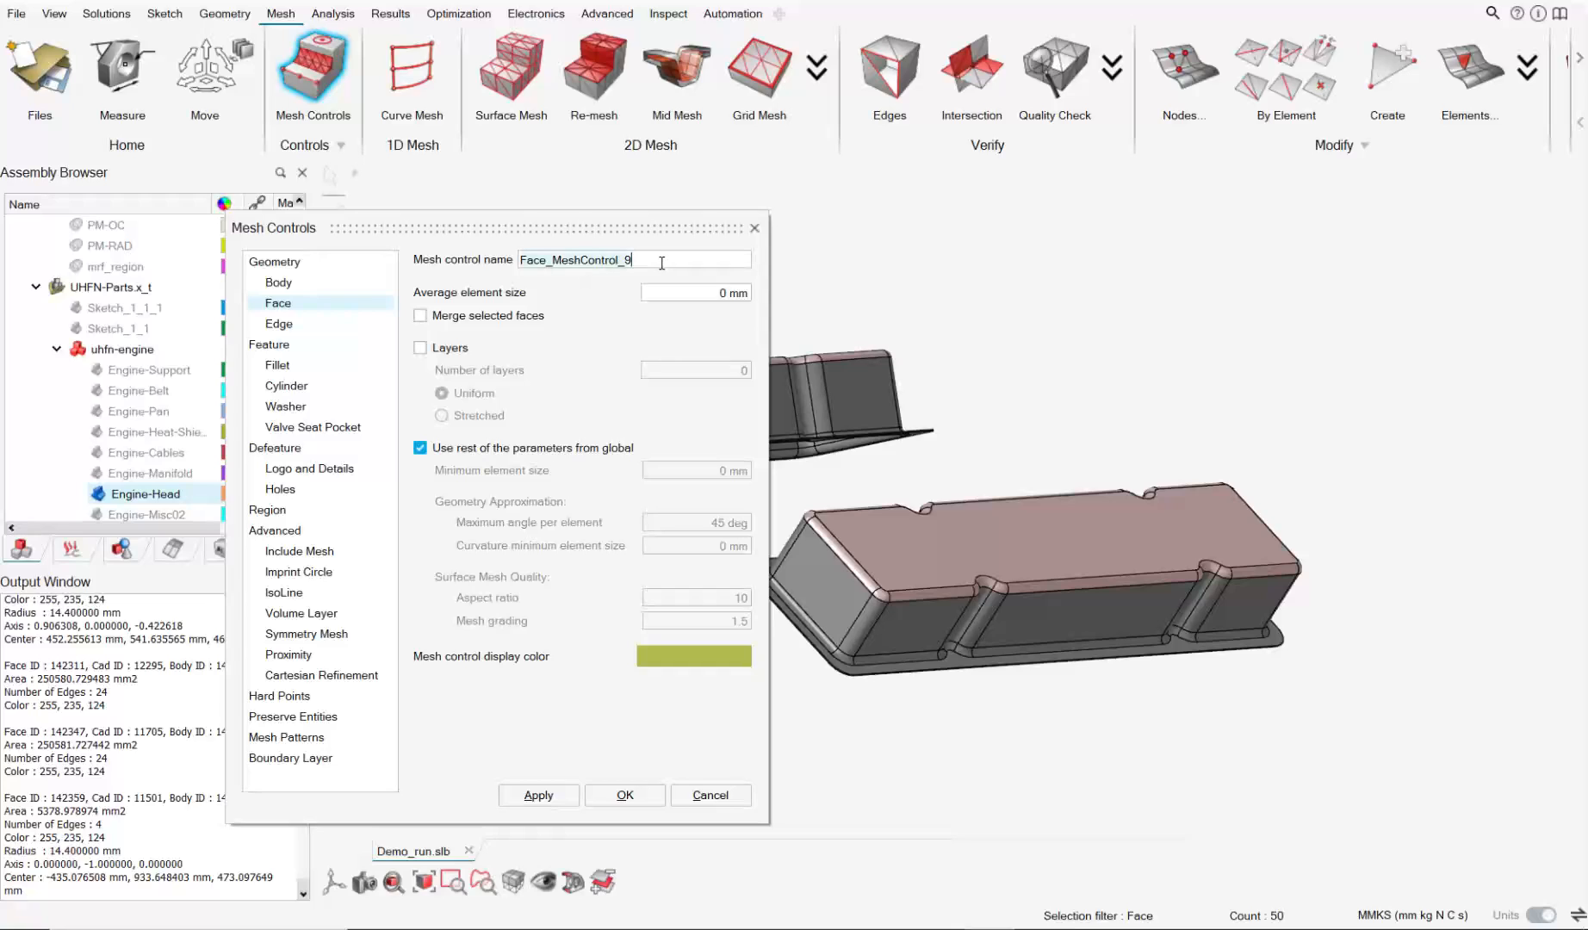
type("engine_head_5mm")
left_click(548, 449)
left_click(715, 523)
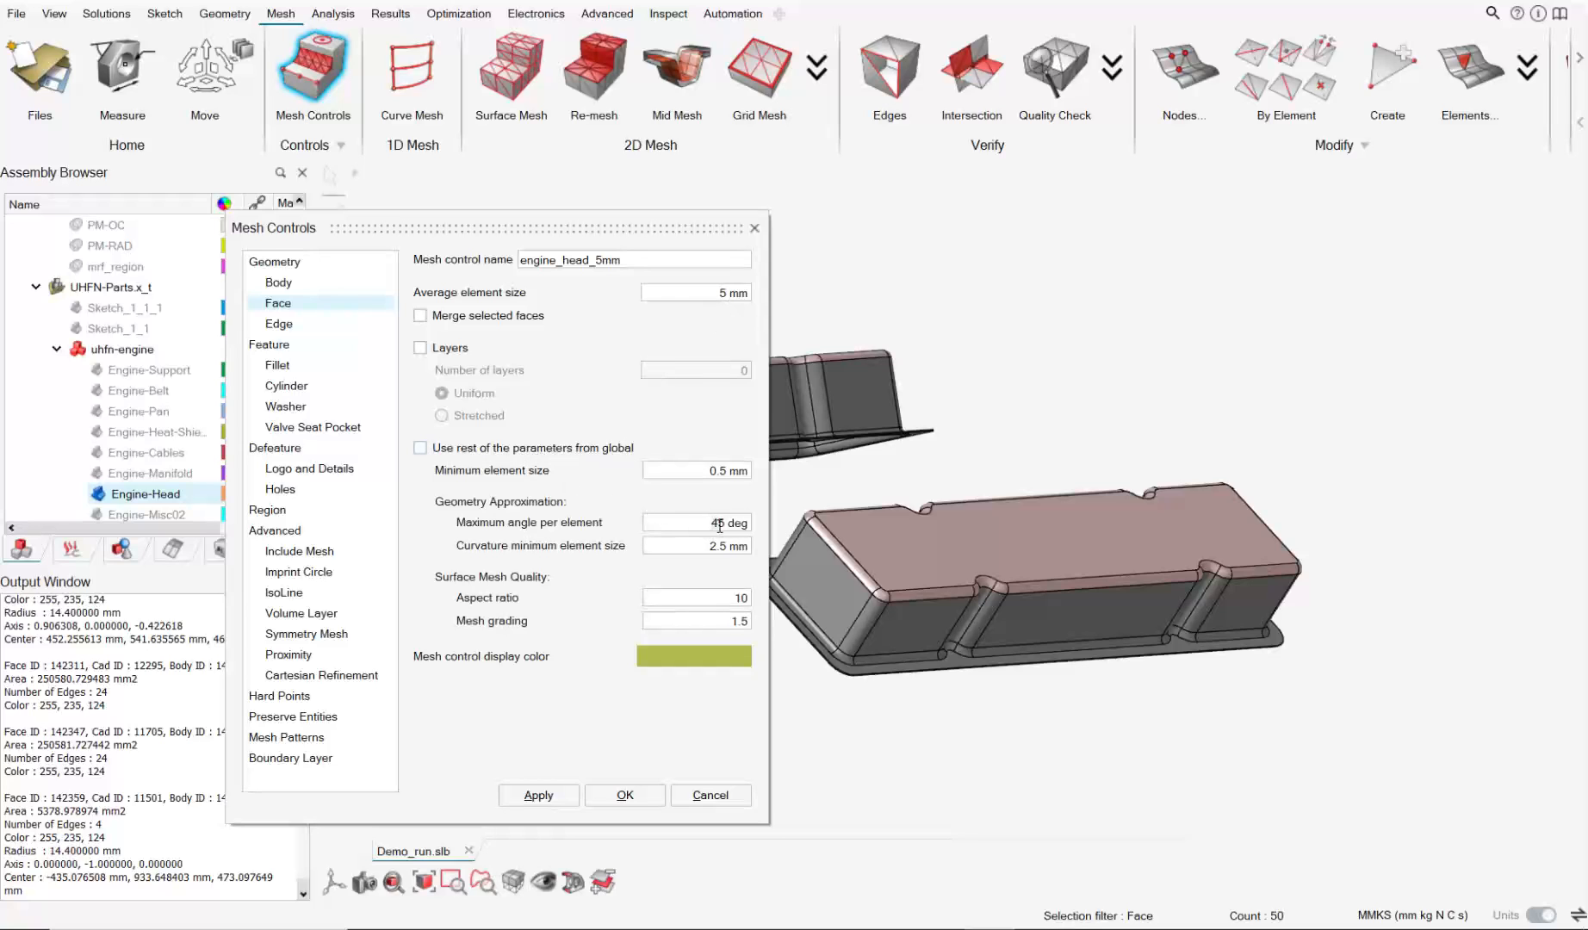
key("BackSpace")
type("1")
left_click(1109, 411)
left_click(620, 799)
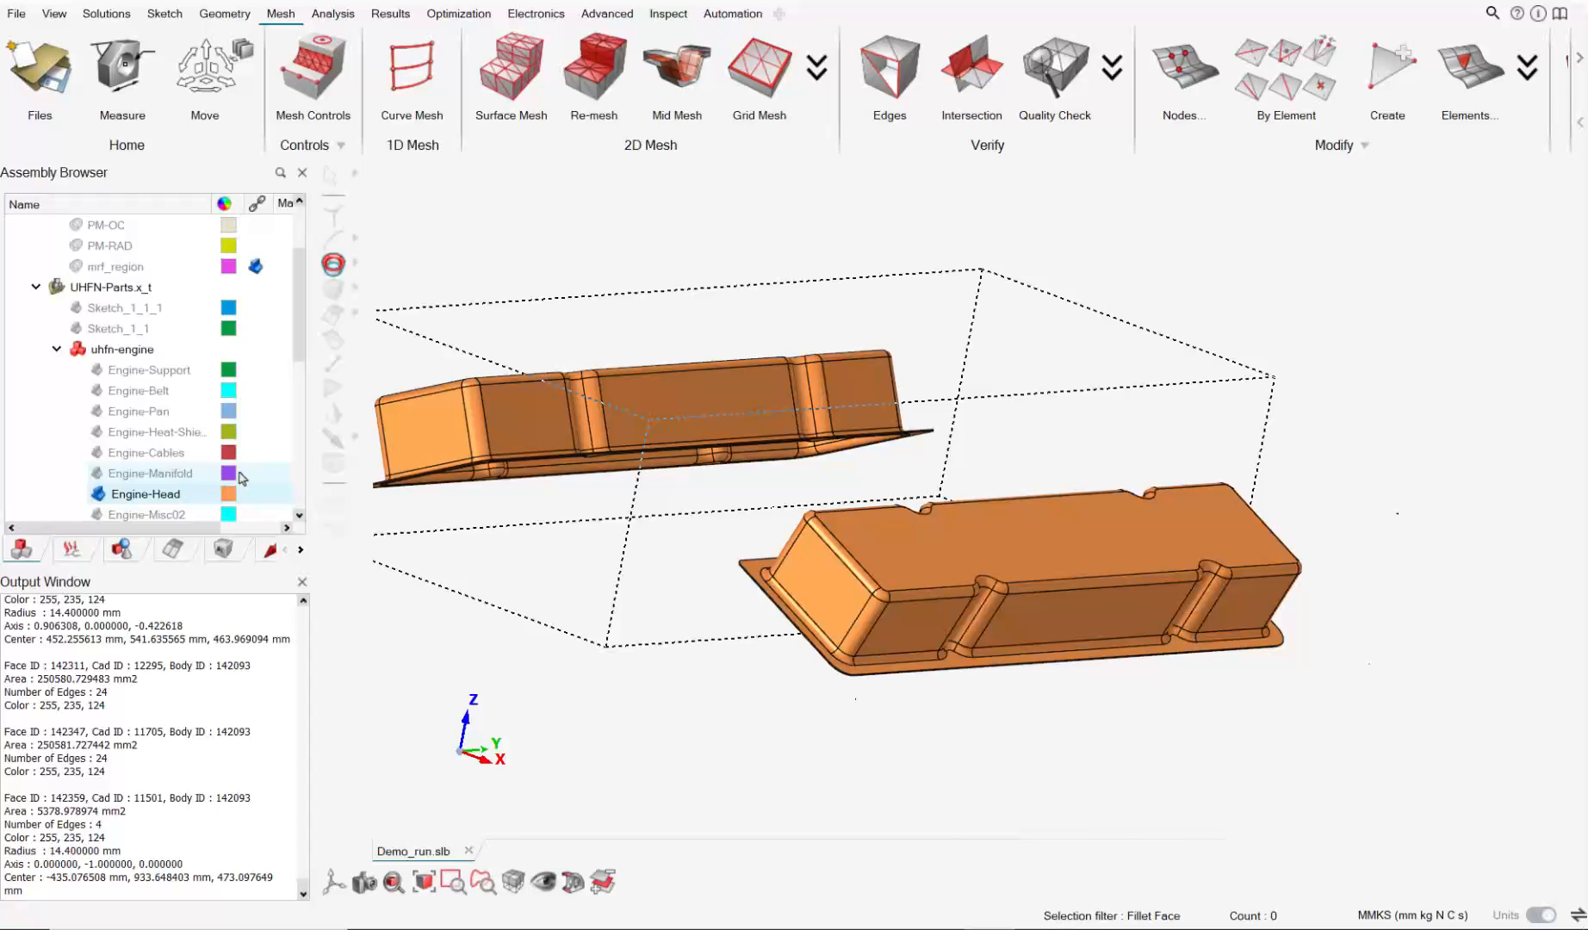
Display all uhfn-engine parts again around the green intake opening beside the manifold.
left_click(77, 349)
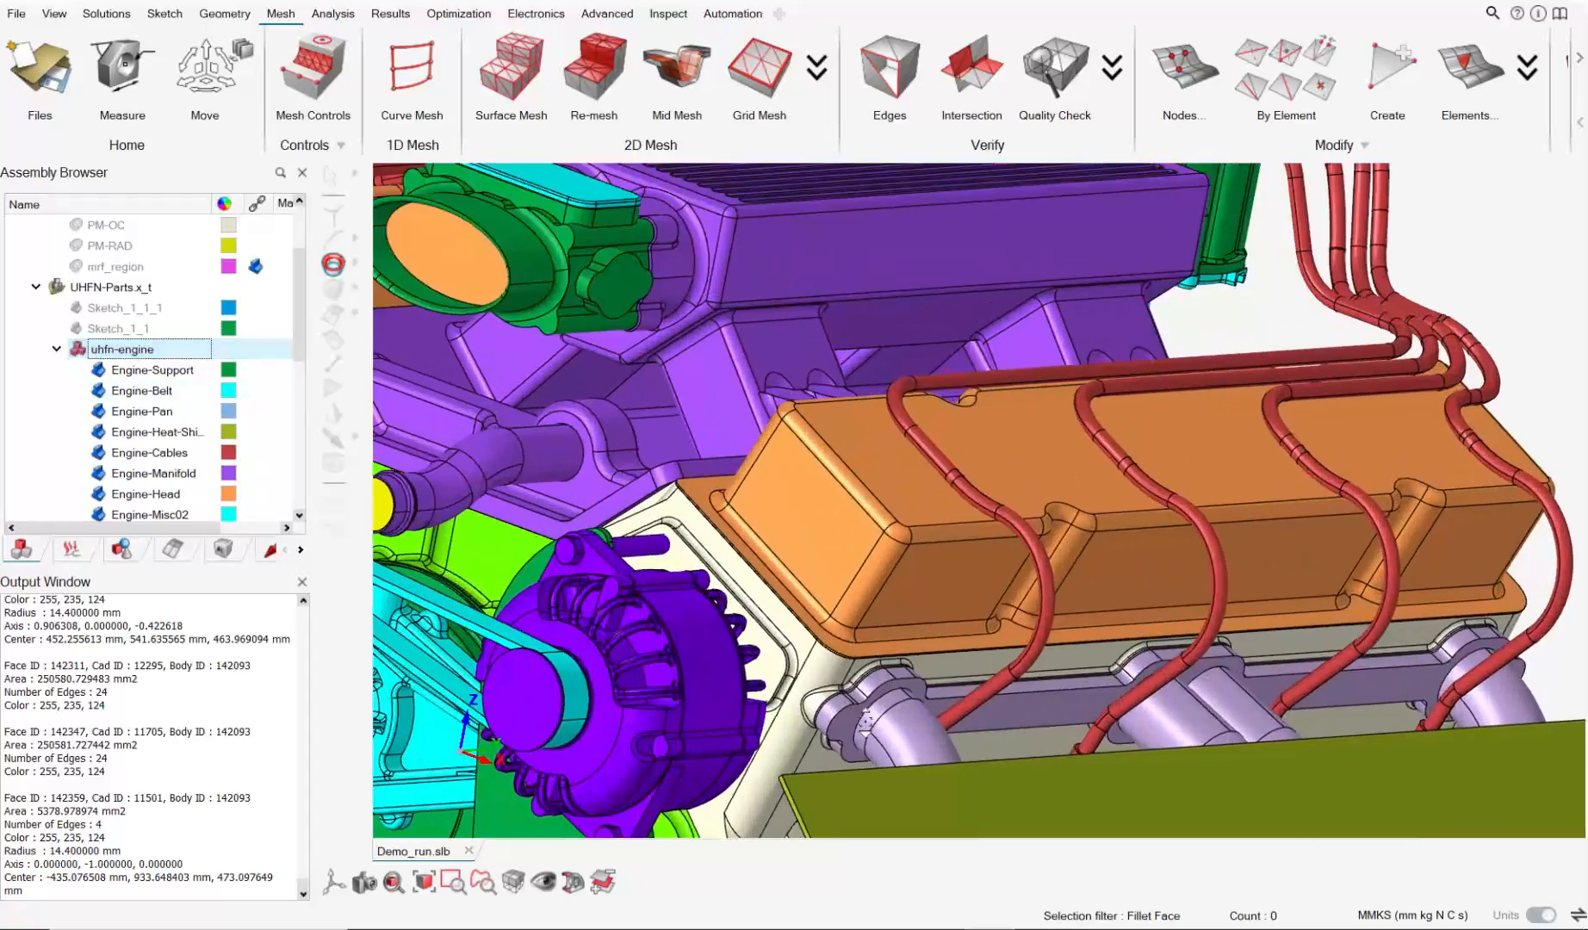
middle_click_drag(866, 719, 1205, 572)
scroll(753, 347, "up", 4)
right_click_drag(753, 347, 890, 518)
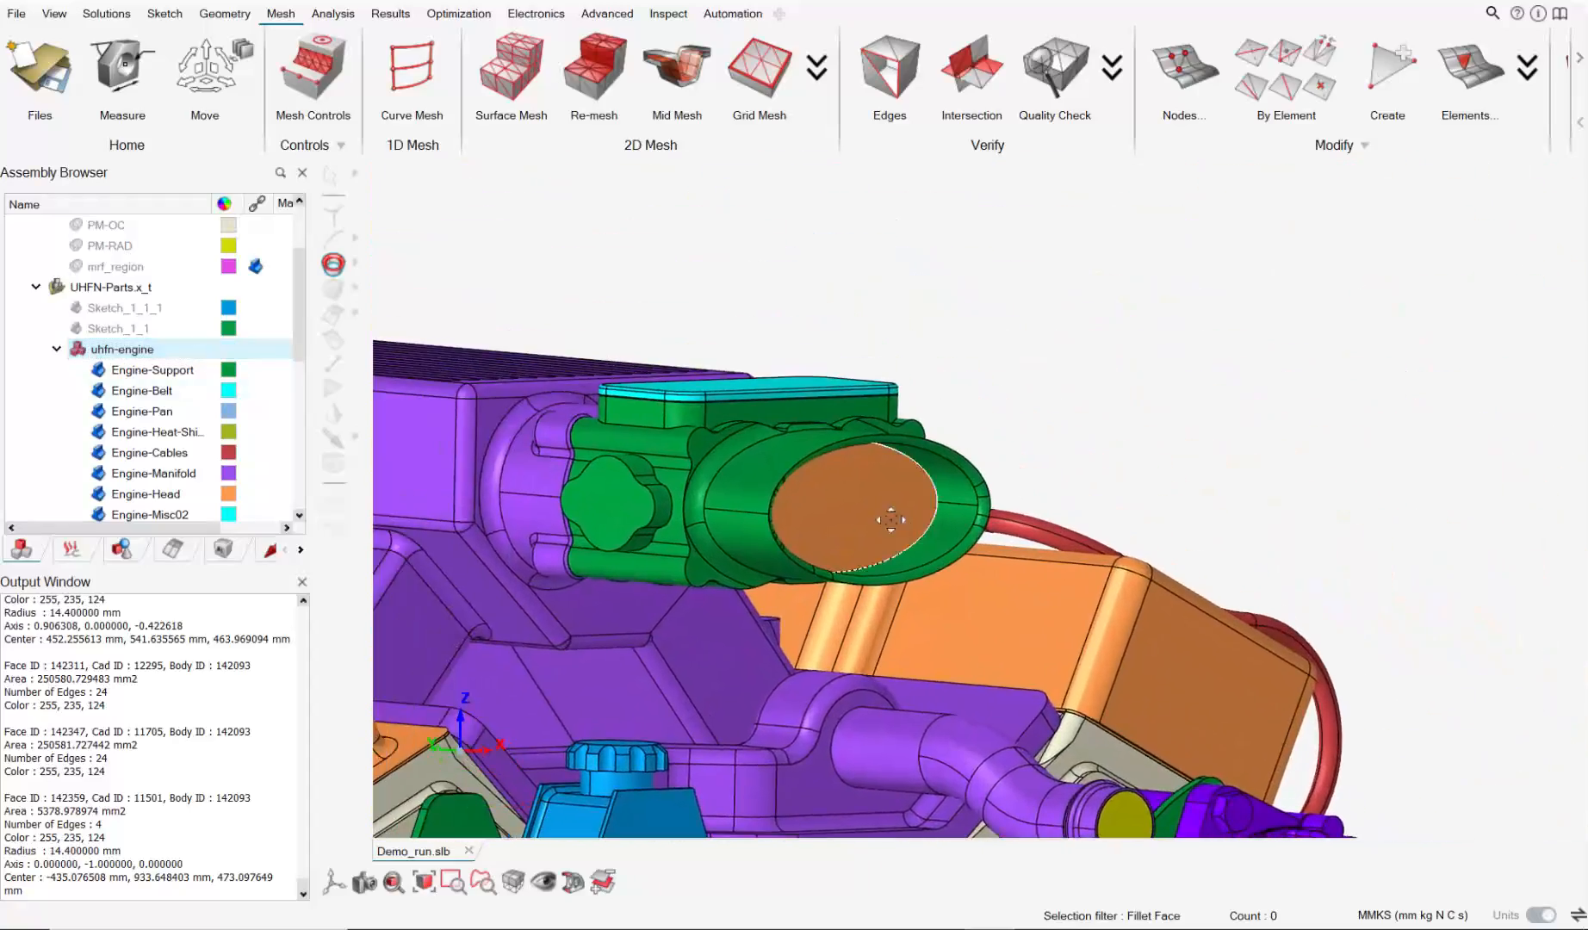
scroll(845, 497, "up", 3)
Select the intake opening's flat inner face, its two inner wall faces and the fillet faces around its rim.
left_click(351, 270)
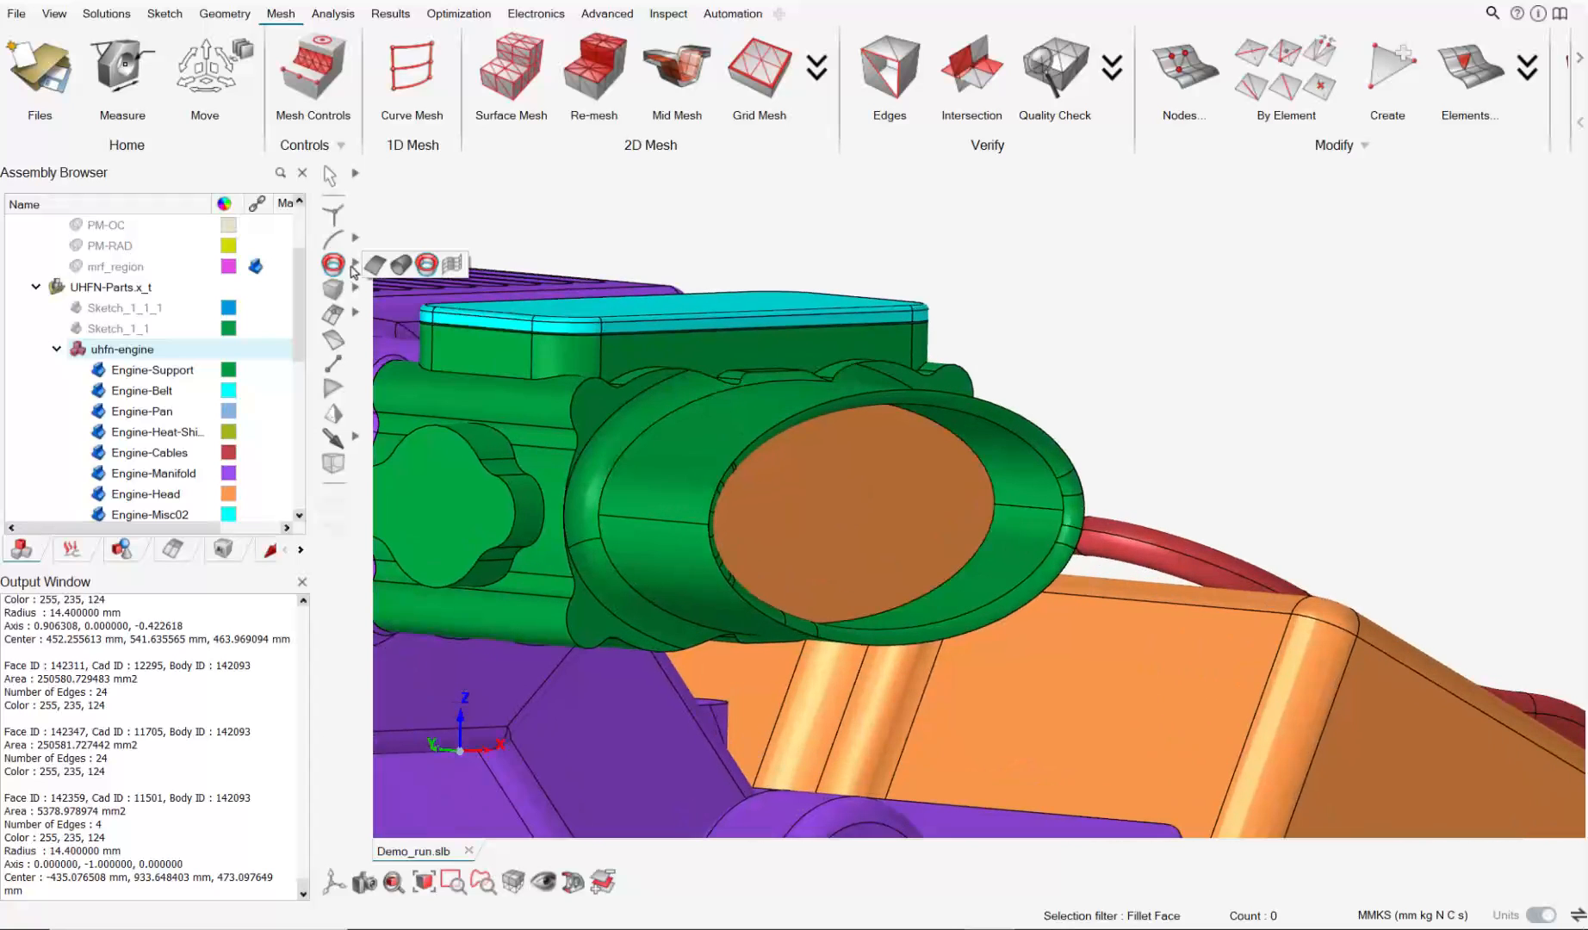
left_click(403, 266)
left_click(929, 538)
left_click(1012, 491)
left_click(1022, 526)
middle_click_drag(1022, 551, 904, 524)
left_click(354, 267)
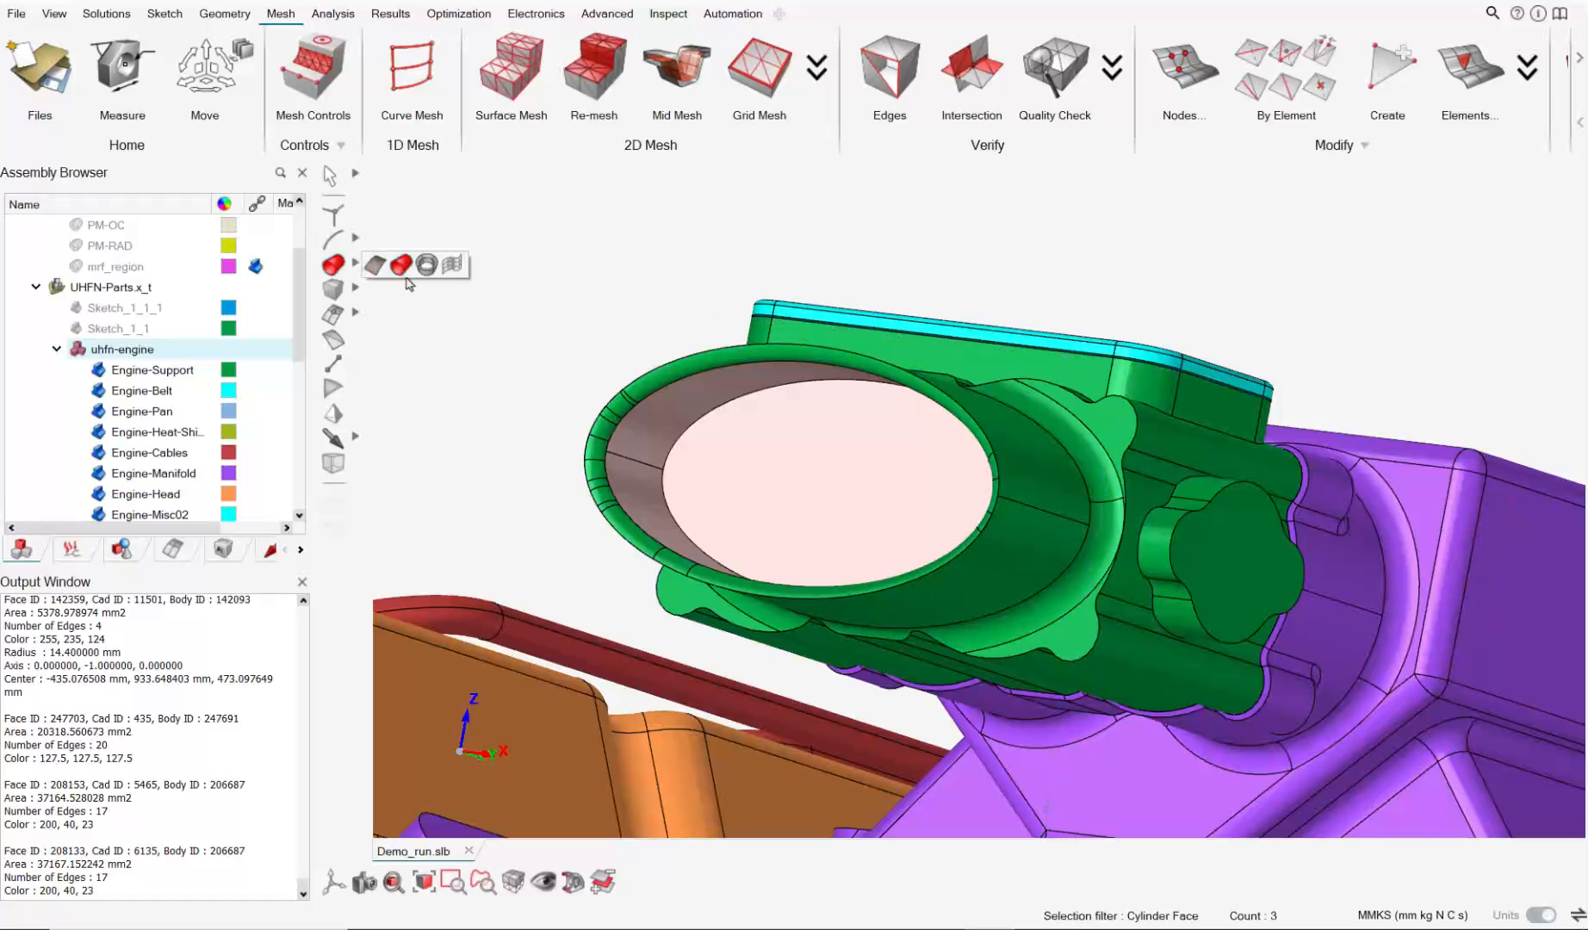
left_click(427, 264)
left_click(661, 385)
middle_click_drag(664, 389, 913, 508)
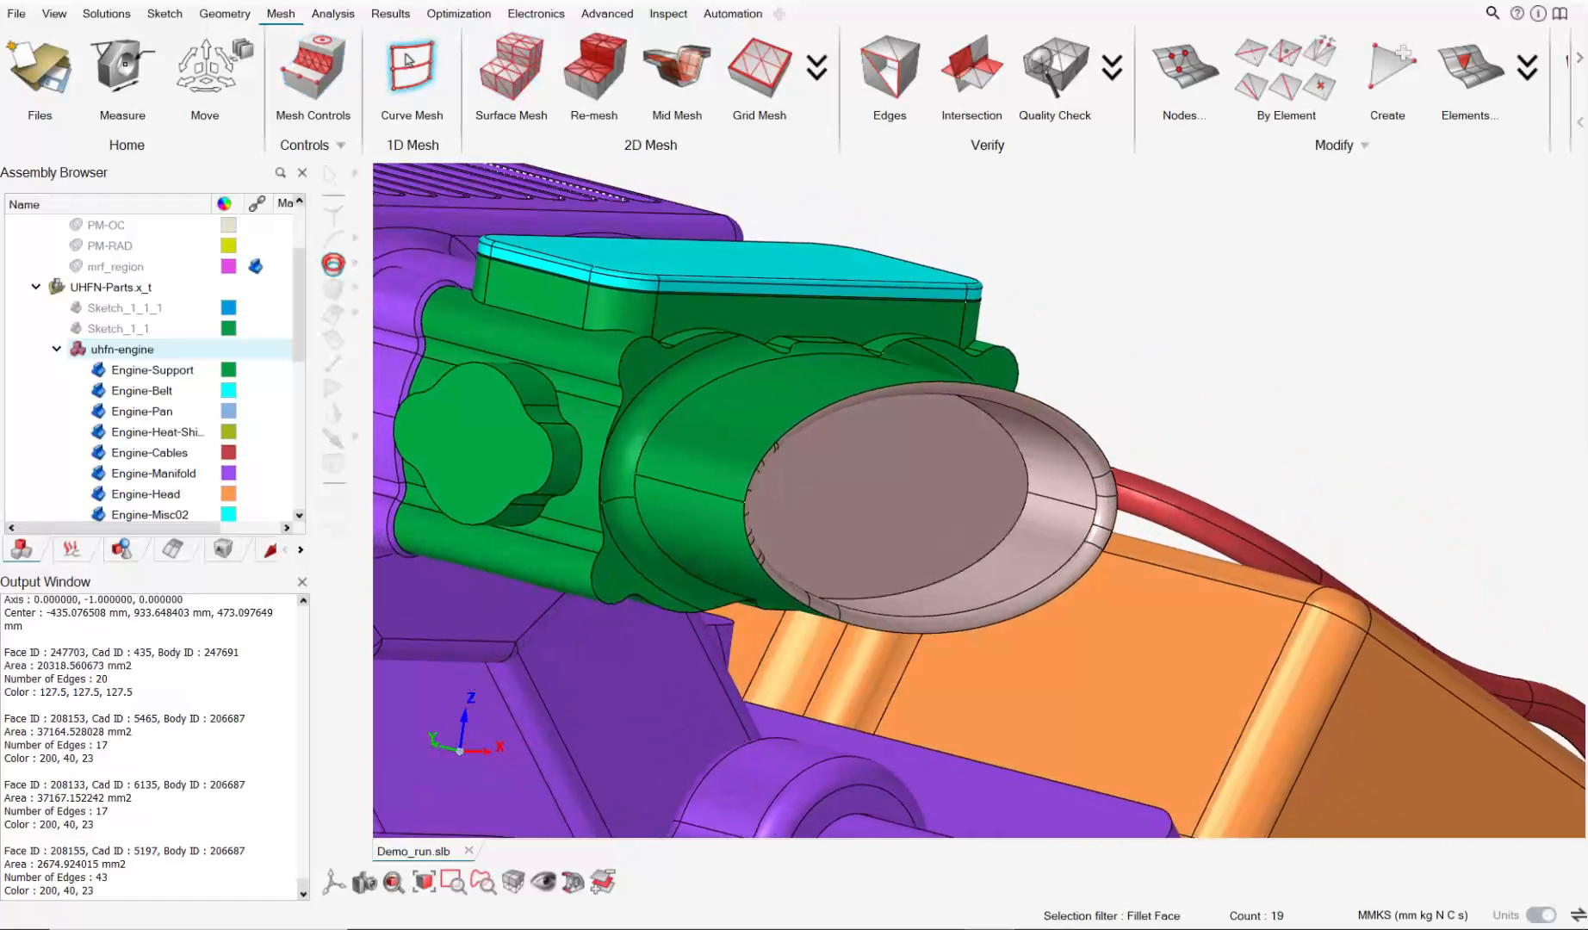
Start a new face mesh control on the selected intake opening faces.
left_click(313, 67)
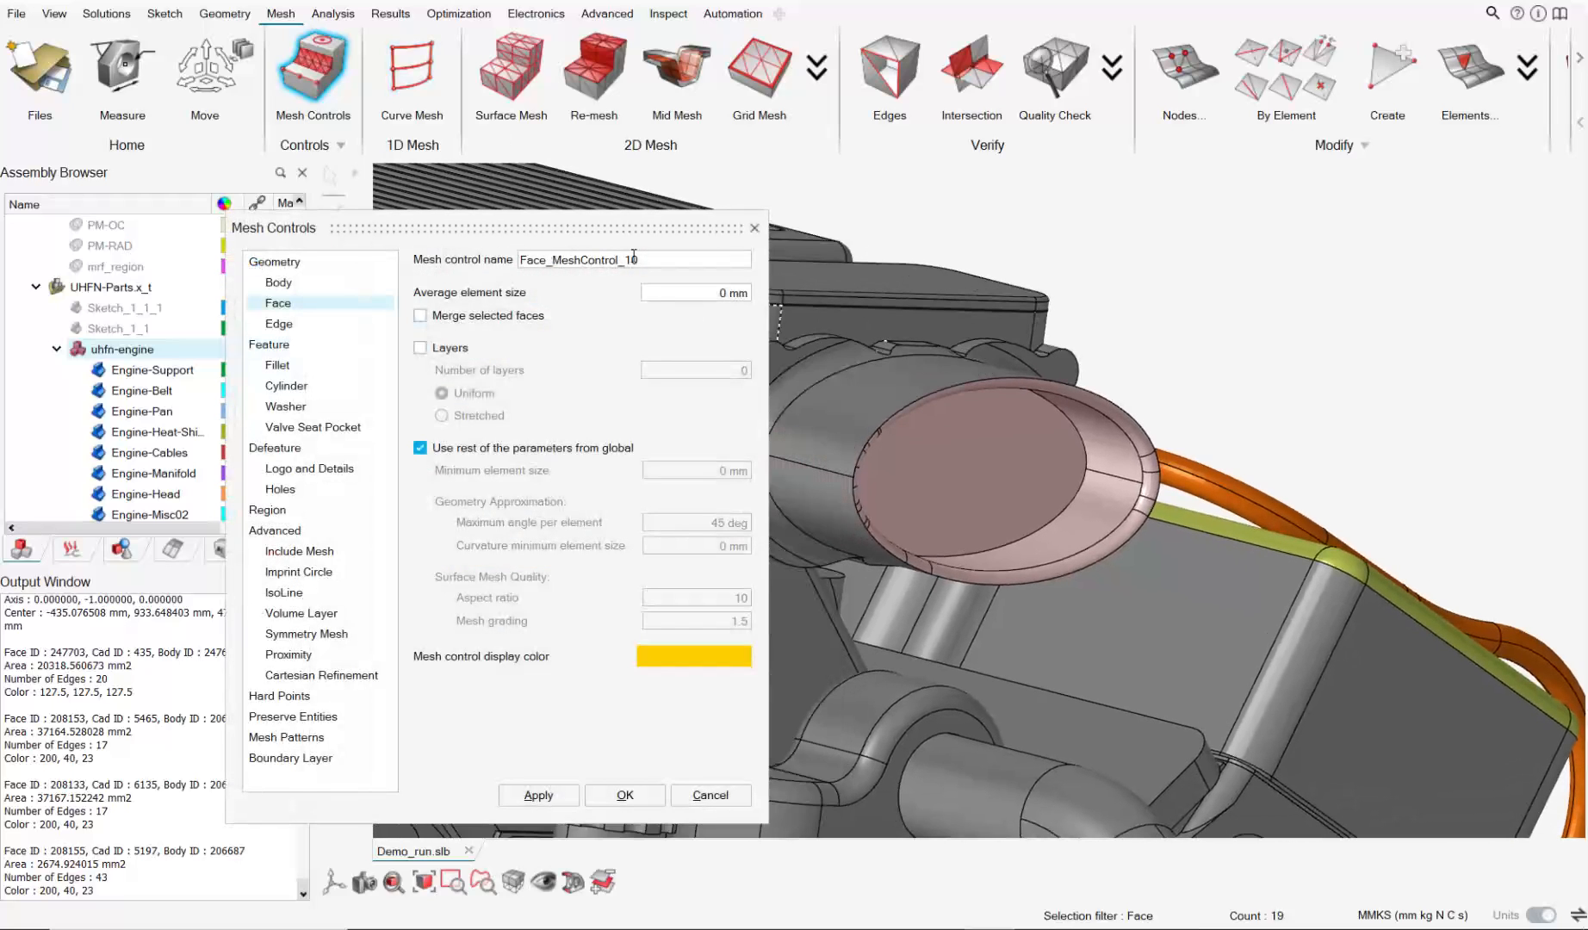
Create face mesh control engine_intake_5mm with a 5 mm average element size and its own parameters instead of the global ones.
double_click(641, 258)
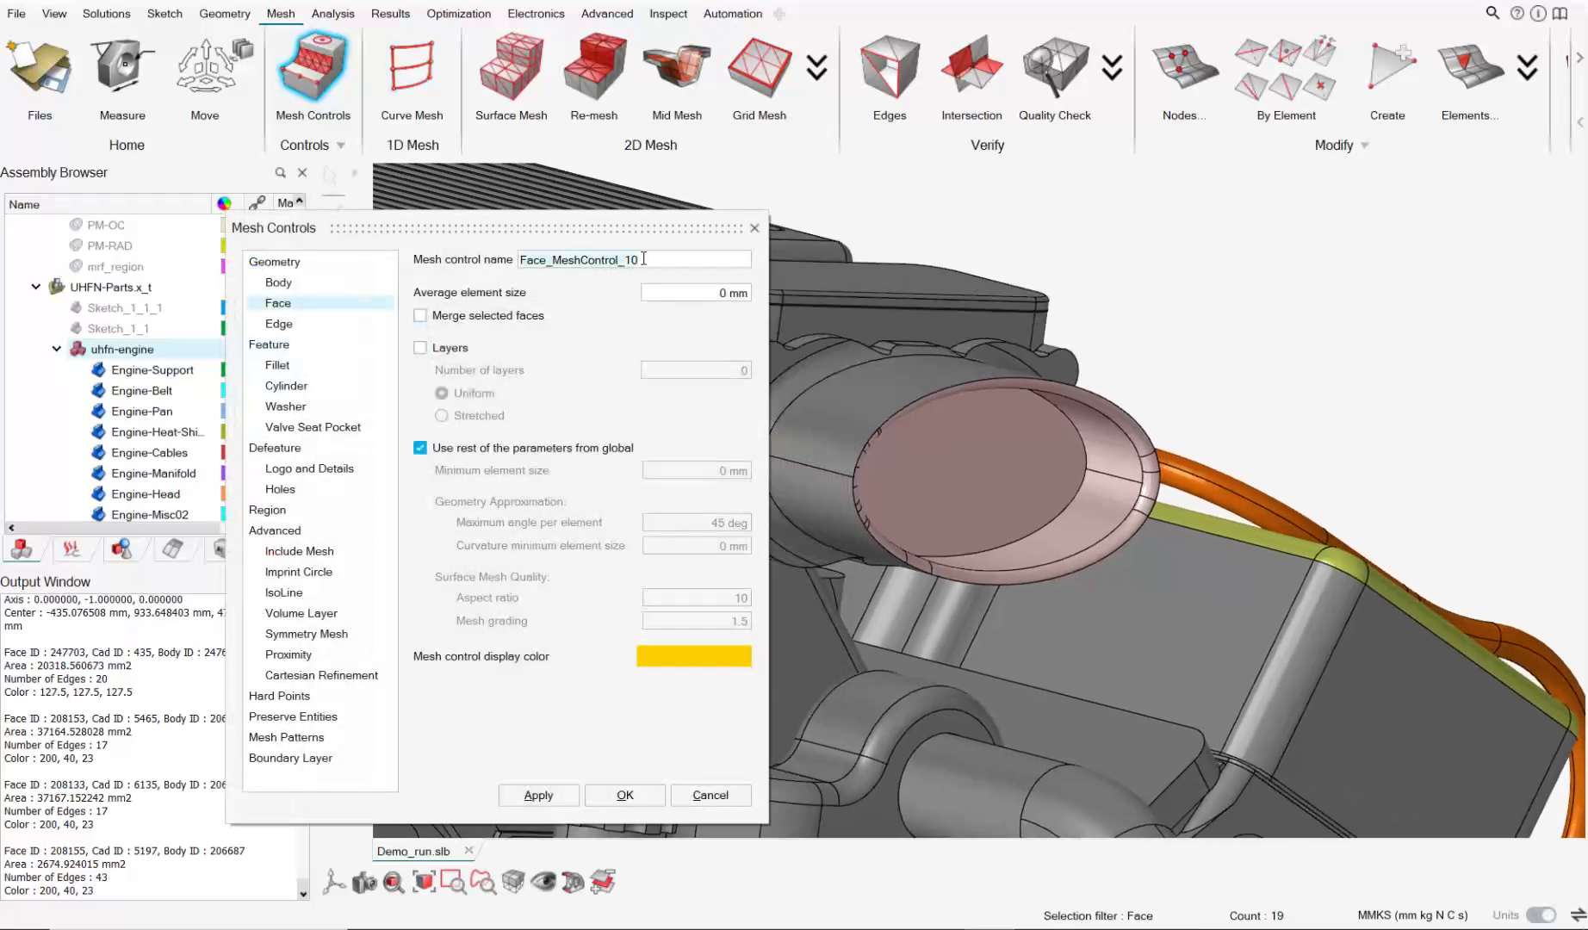
type("engine_intake_5mm")
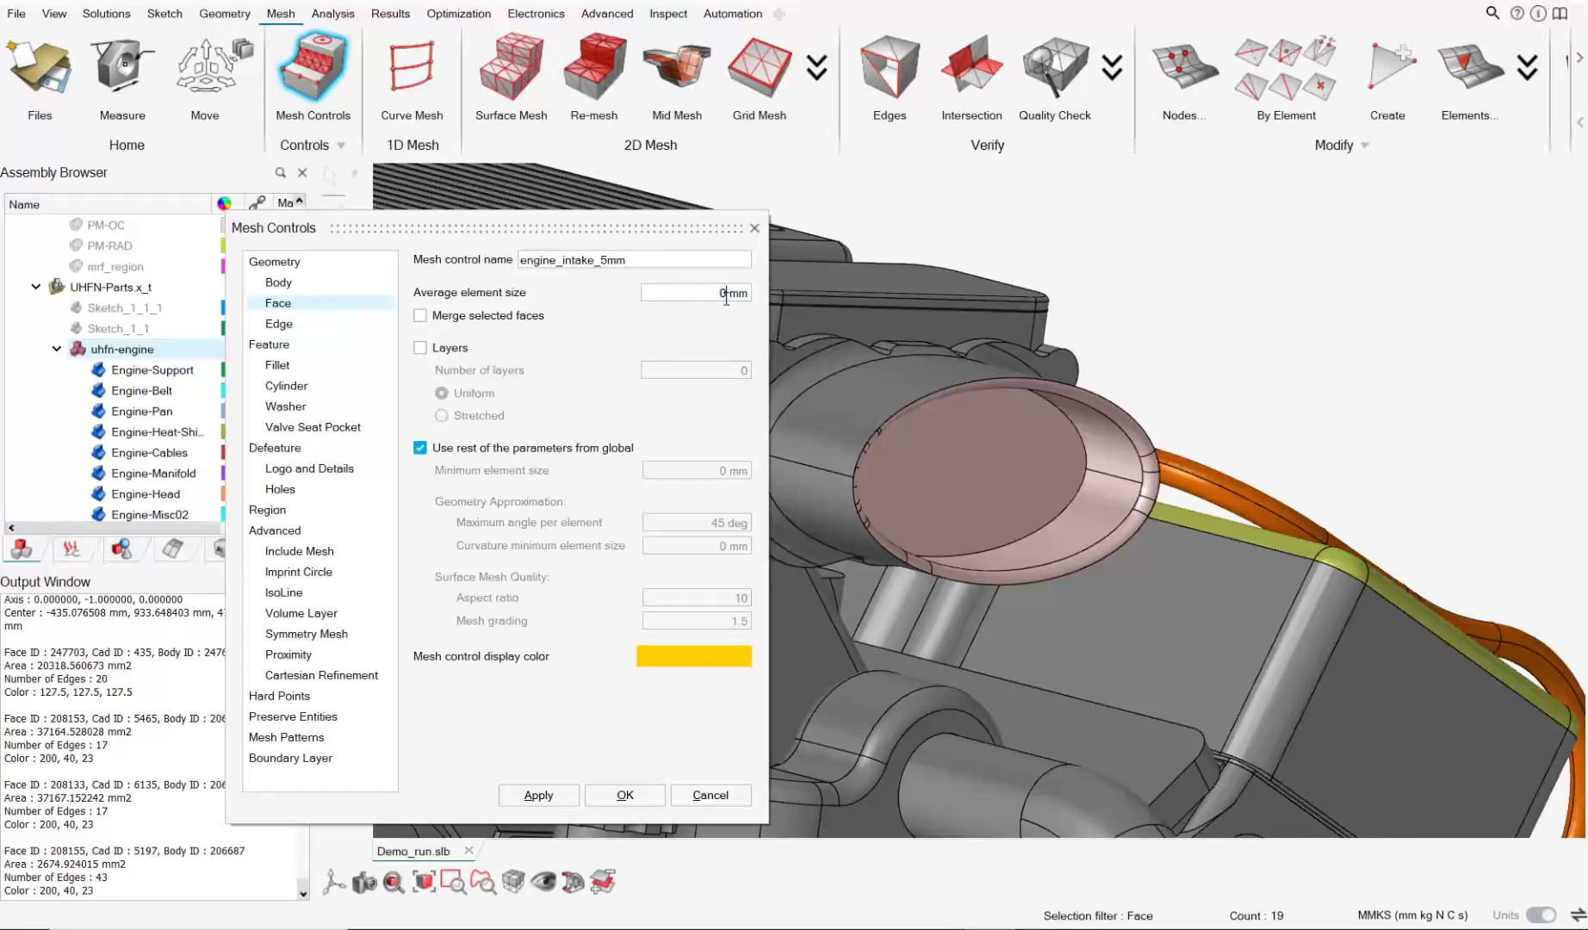
left_click(616, 441)
left_click(714, 525)
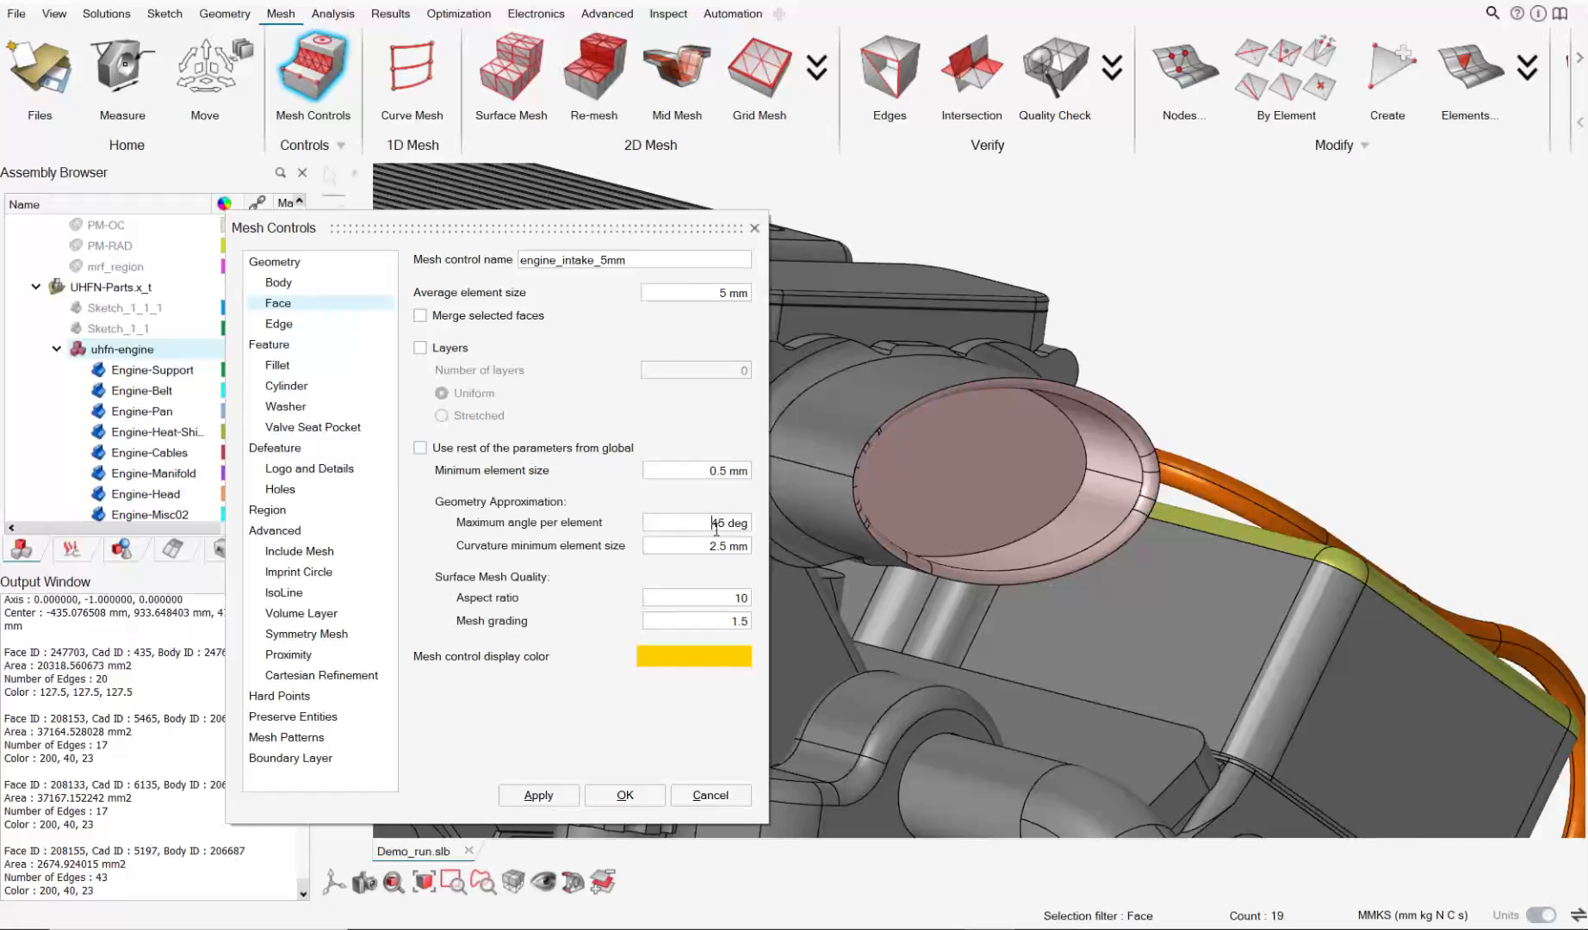
left_click(625, 795)
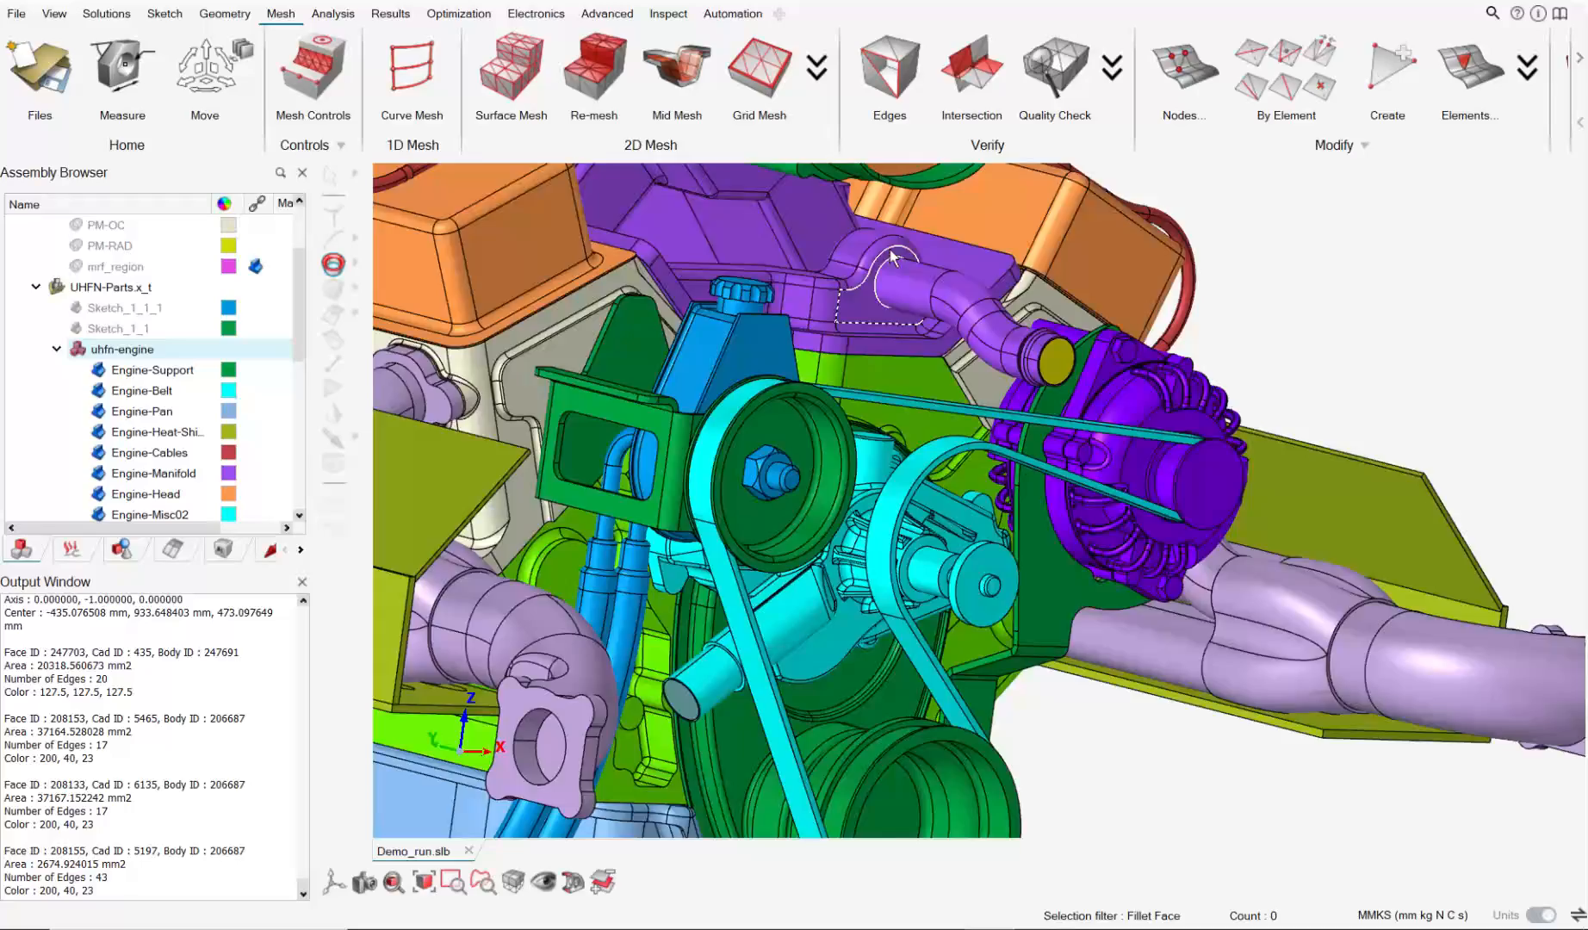
Select the circular end face inside the opening of one exhaust manifold flange.
middle_click_drag(892, 256, 896, 521)
scroll(773, 503, "up", 10)
scroll(896, 521, "down", 5)
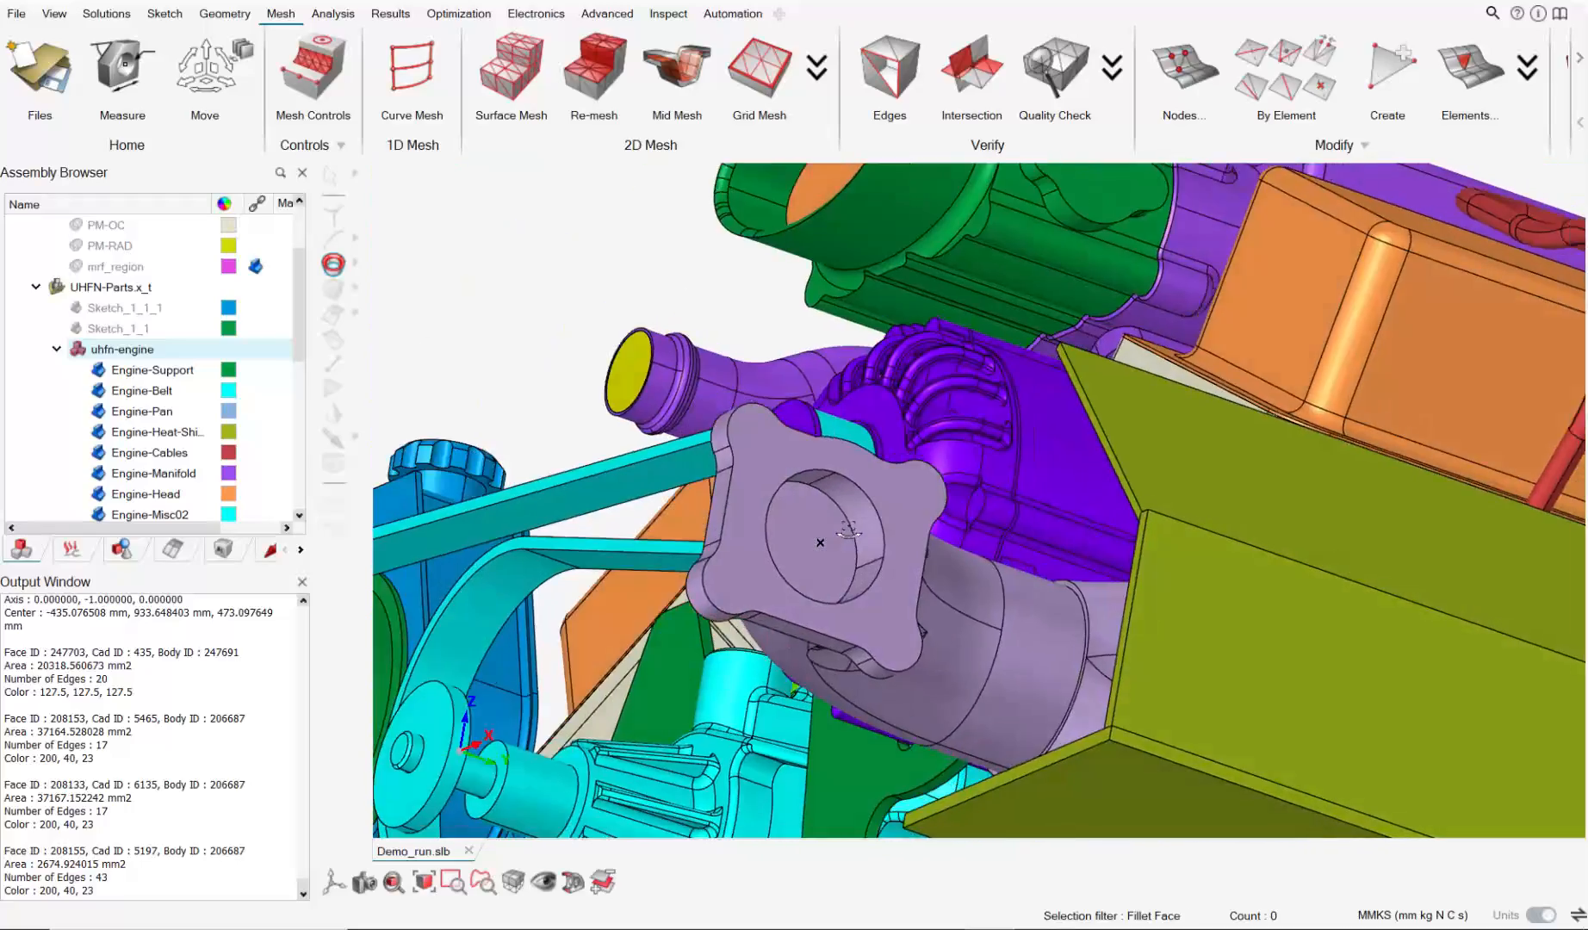
scroll(895, 521, "up", 5)
left_click(357, 264)
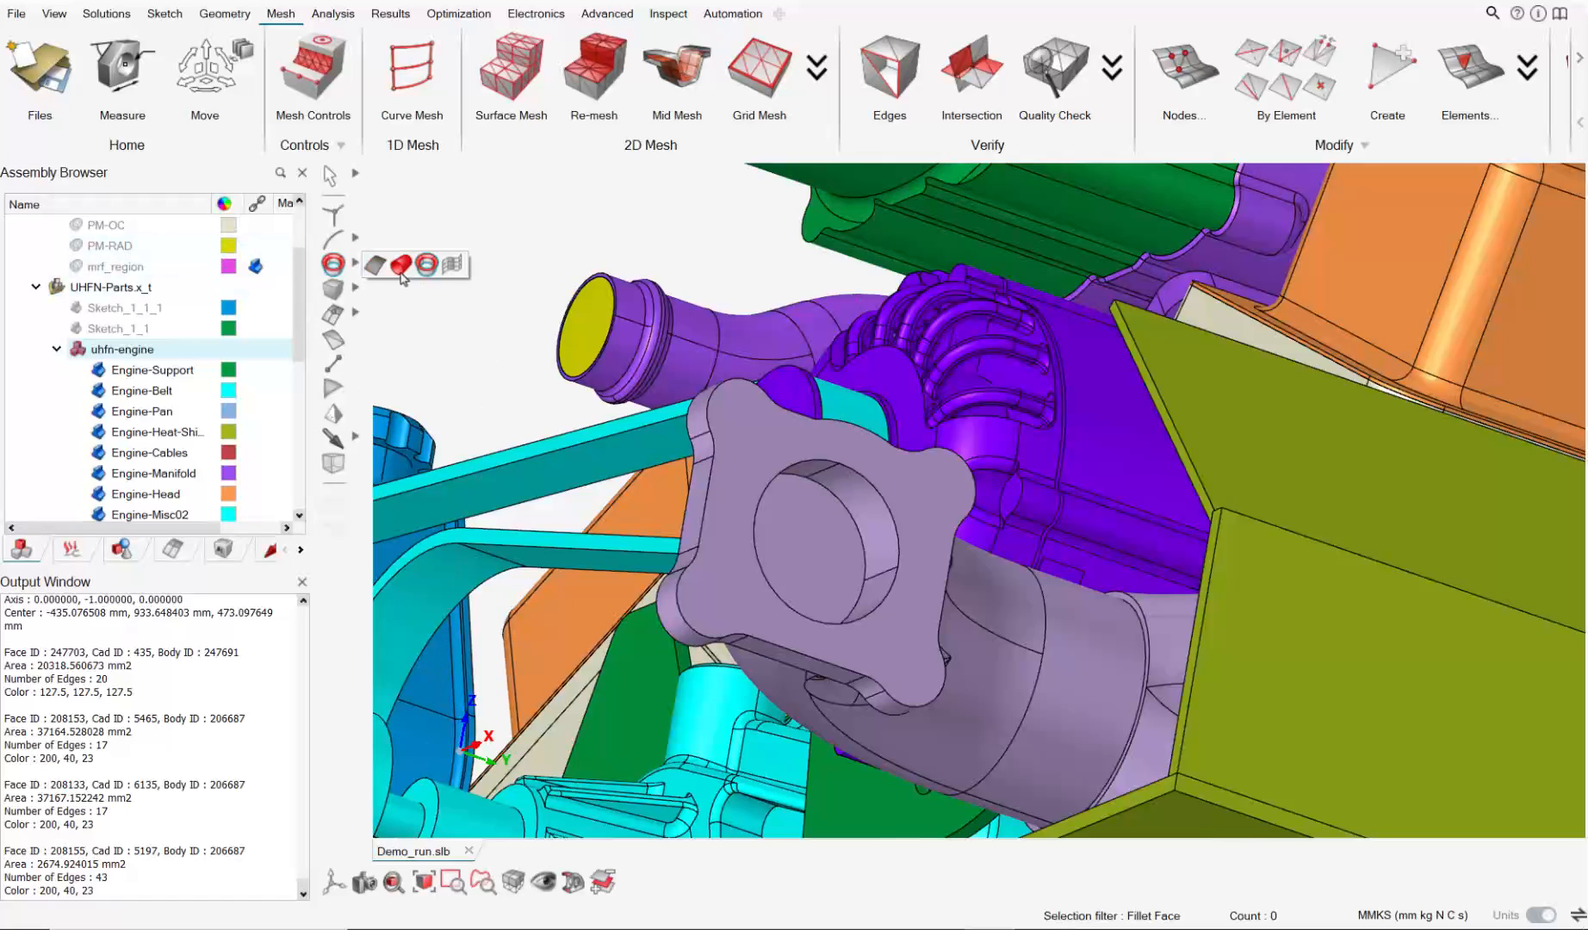
left_click(376, 265)
left_click(802, 554)
left_click(839, 499)
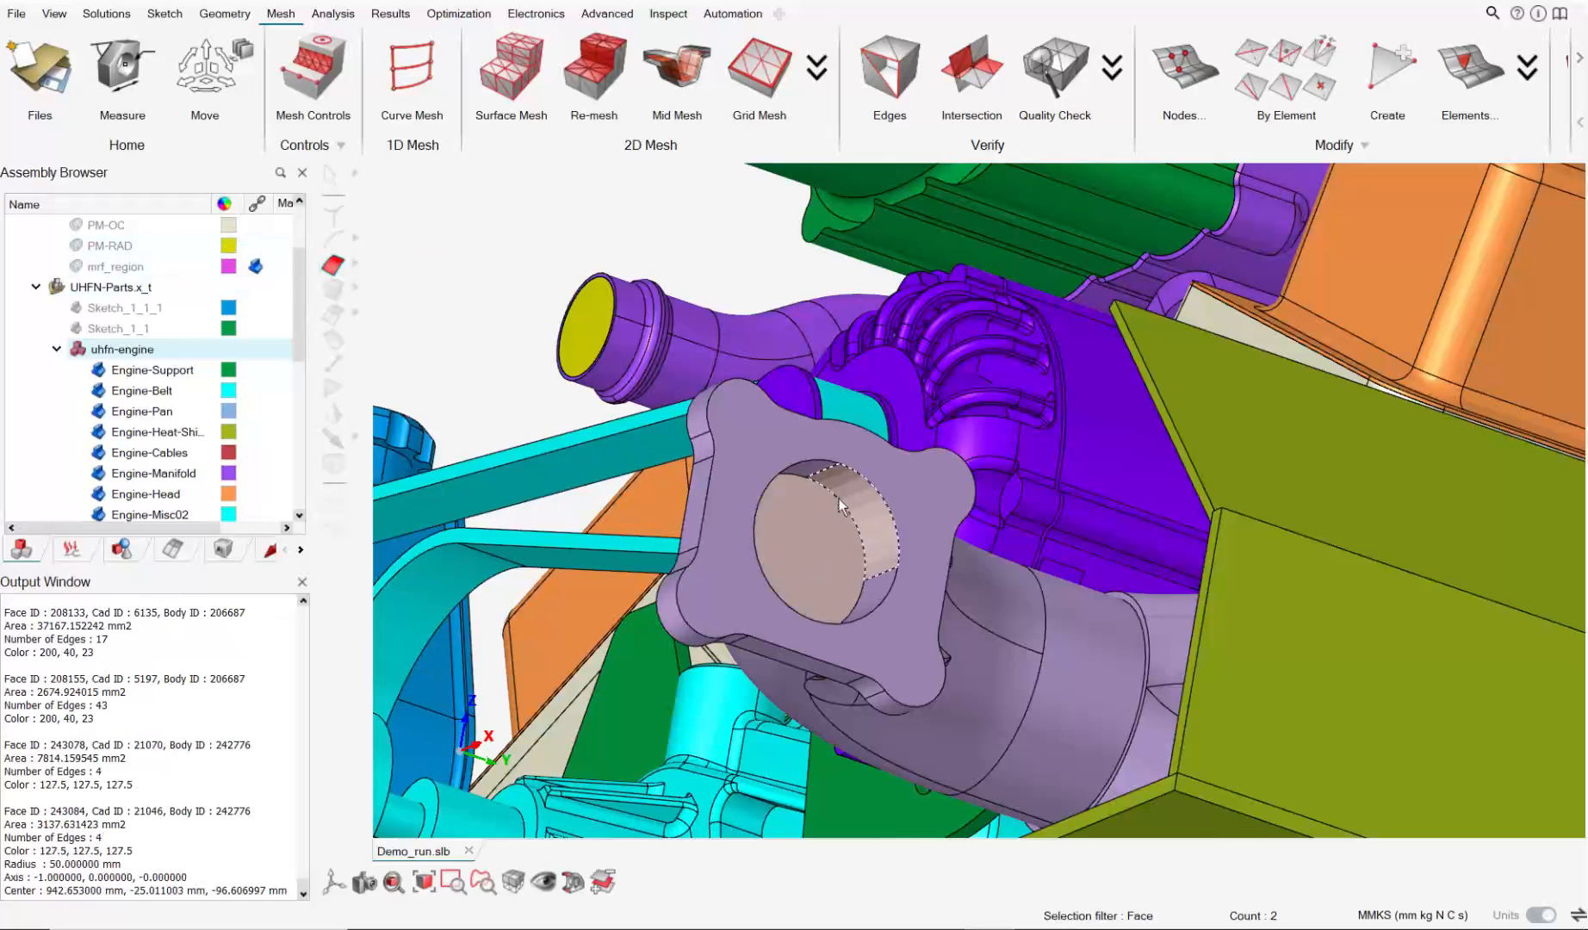
left_click(863, 520, "ctrl")
Add the cylindrical wall faces of the same exhaust flange opening to the selection.
left_click(355, 263)
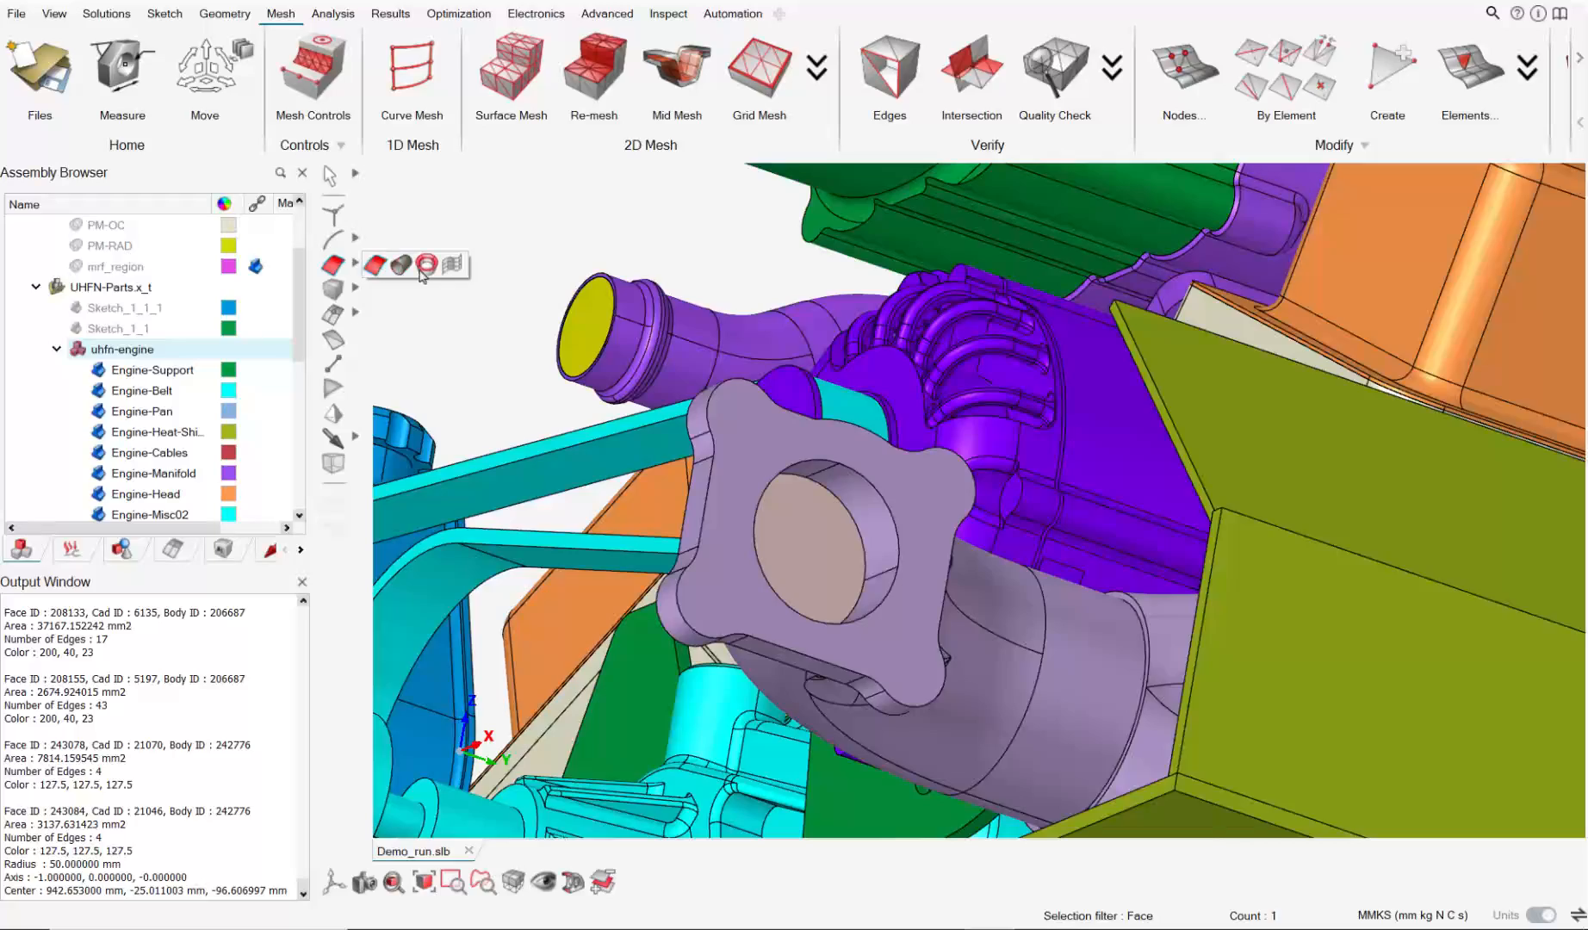
left_click(404, 267)
left_click(839, 547)
left_click(872, 524)
Add the circular end face and cylindrical wall of the opposite exhaust flange opening to the selection.
mouse_move(872, 521)
middle_mouse_down()
mouse_move(780, 524)
mouse_move(868, 547)
mouse_move(878, 535)
middle_mouse_up()
scroll(878, 535, "down", 5)
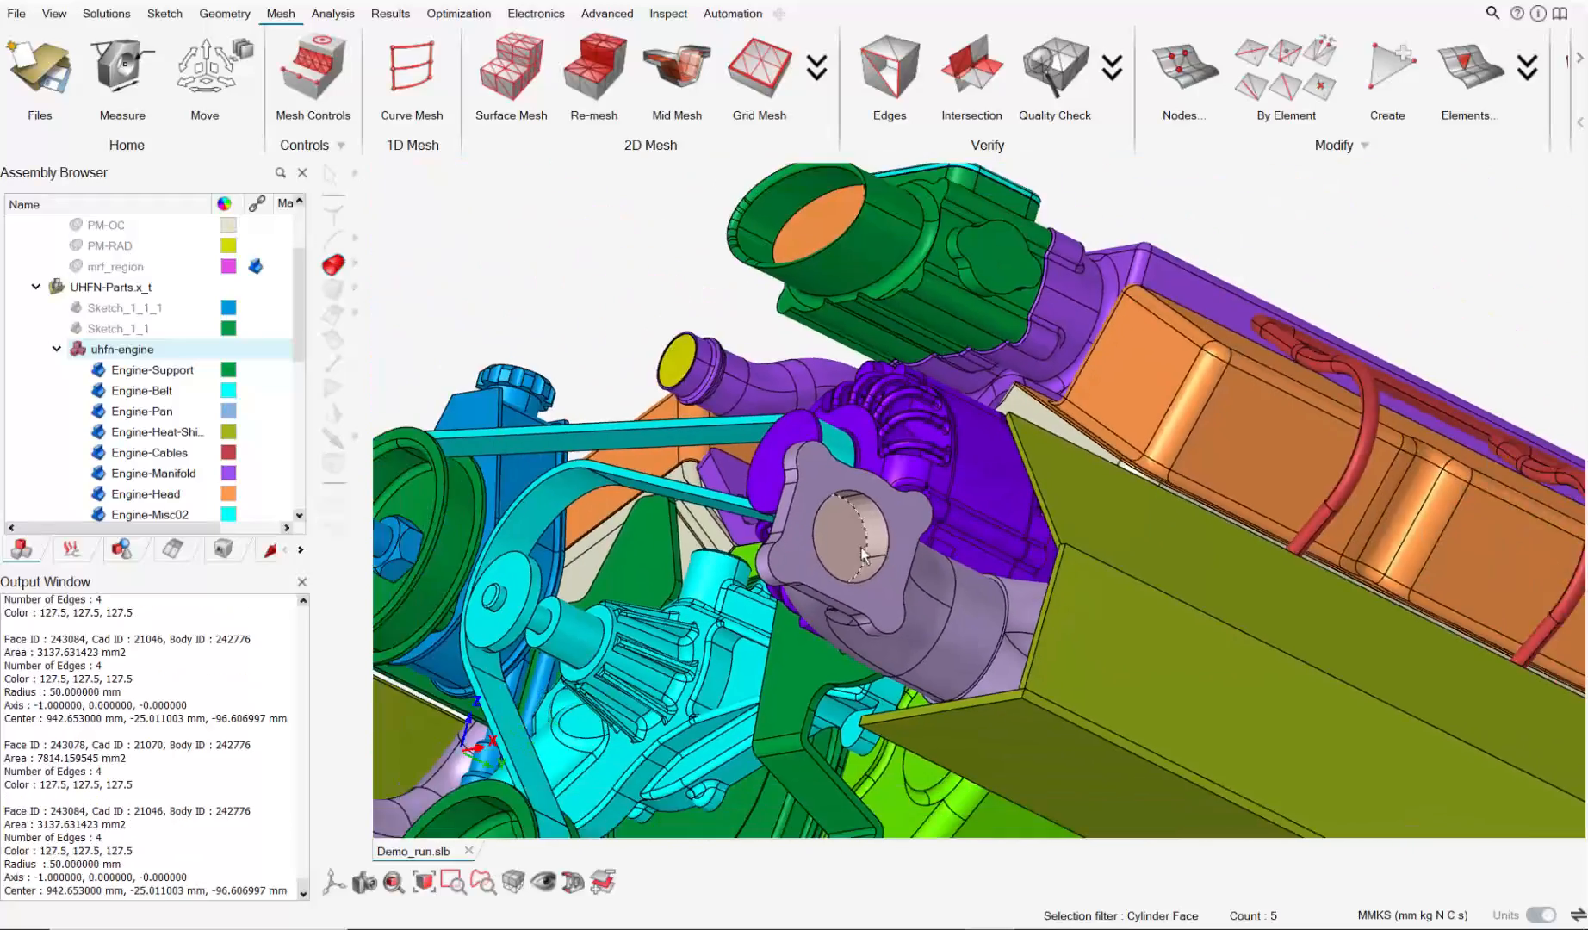
middle_click_drag(970, 563, 1245, 558)
scroll(1224, 471, "up", 3)
right_click_drag(1293, 341, 930, 557)
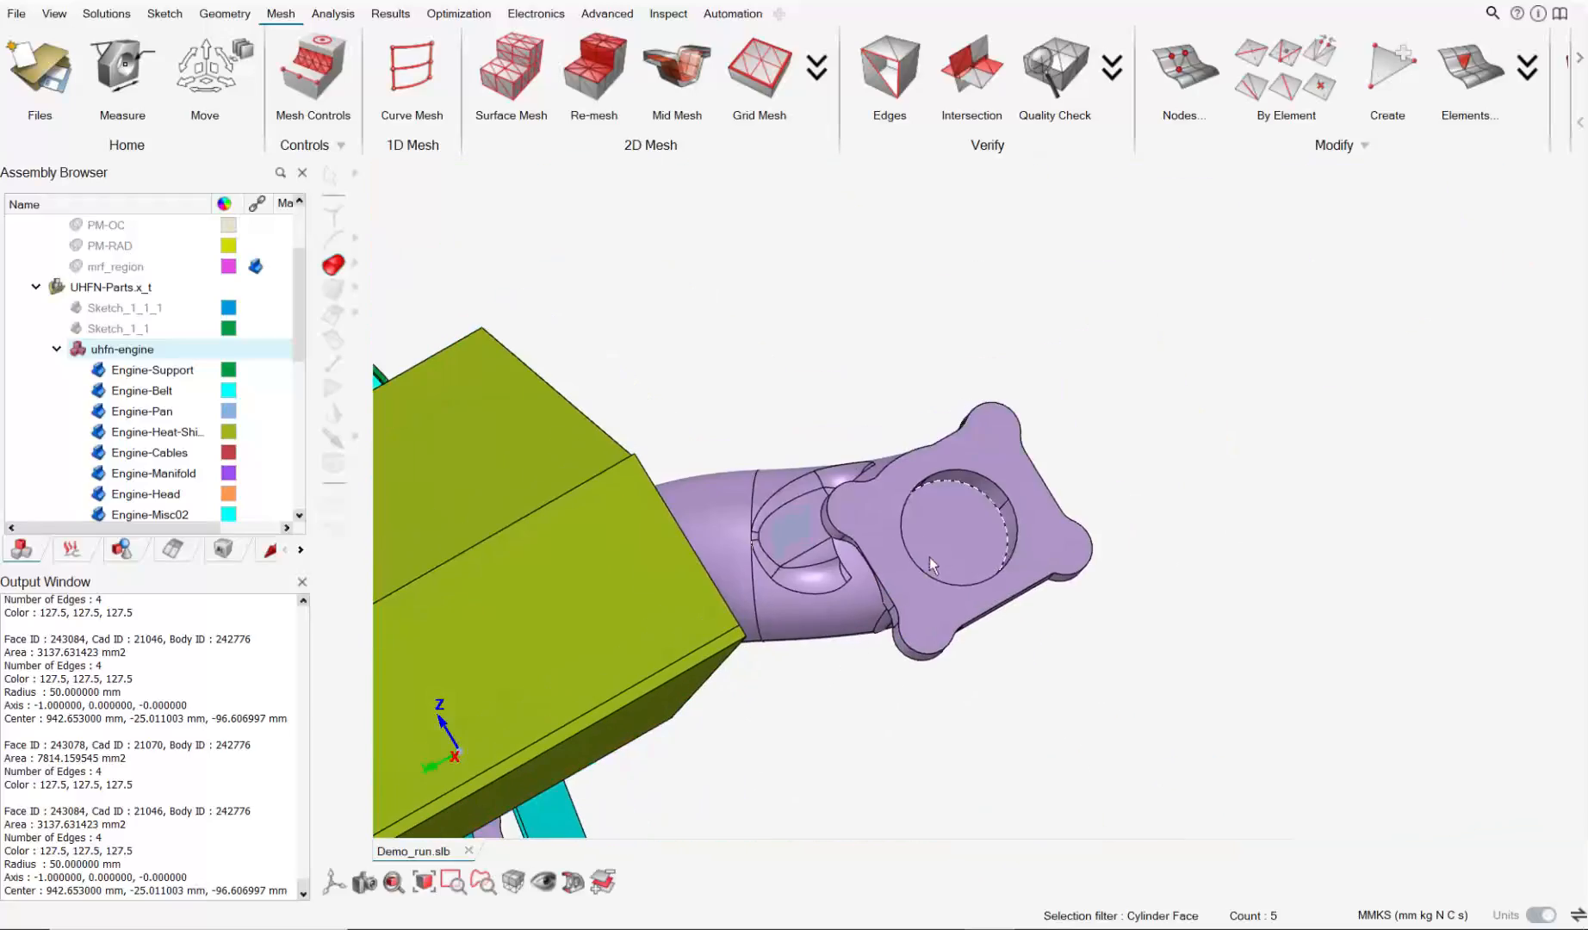
left_click(963, 541)
left_click(994, 508)
Create face mesh control exhaust_5mm with 5 mm average element size, non-global parameters and a 15 deg maximum angle per element.
middle_click_drag(990, 515, 672, 584)
left_click(313, 73)
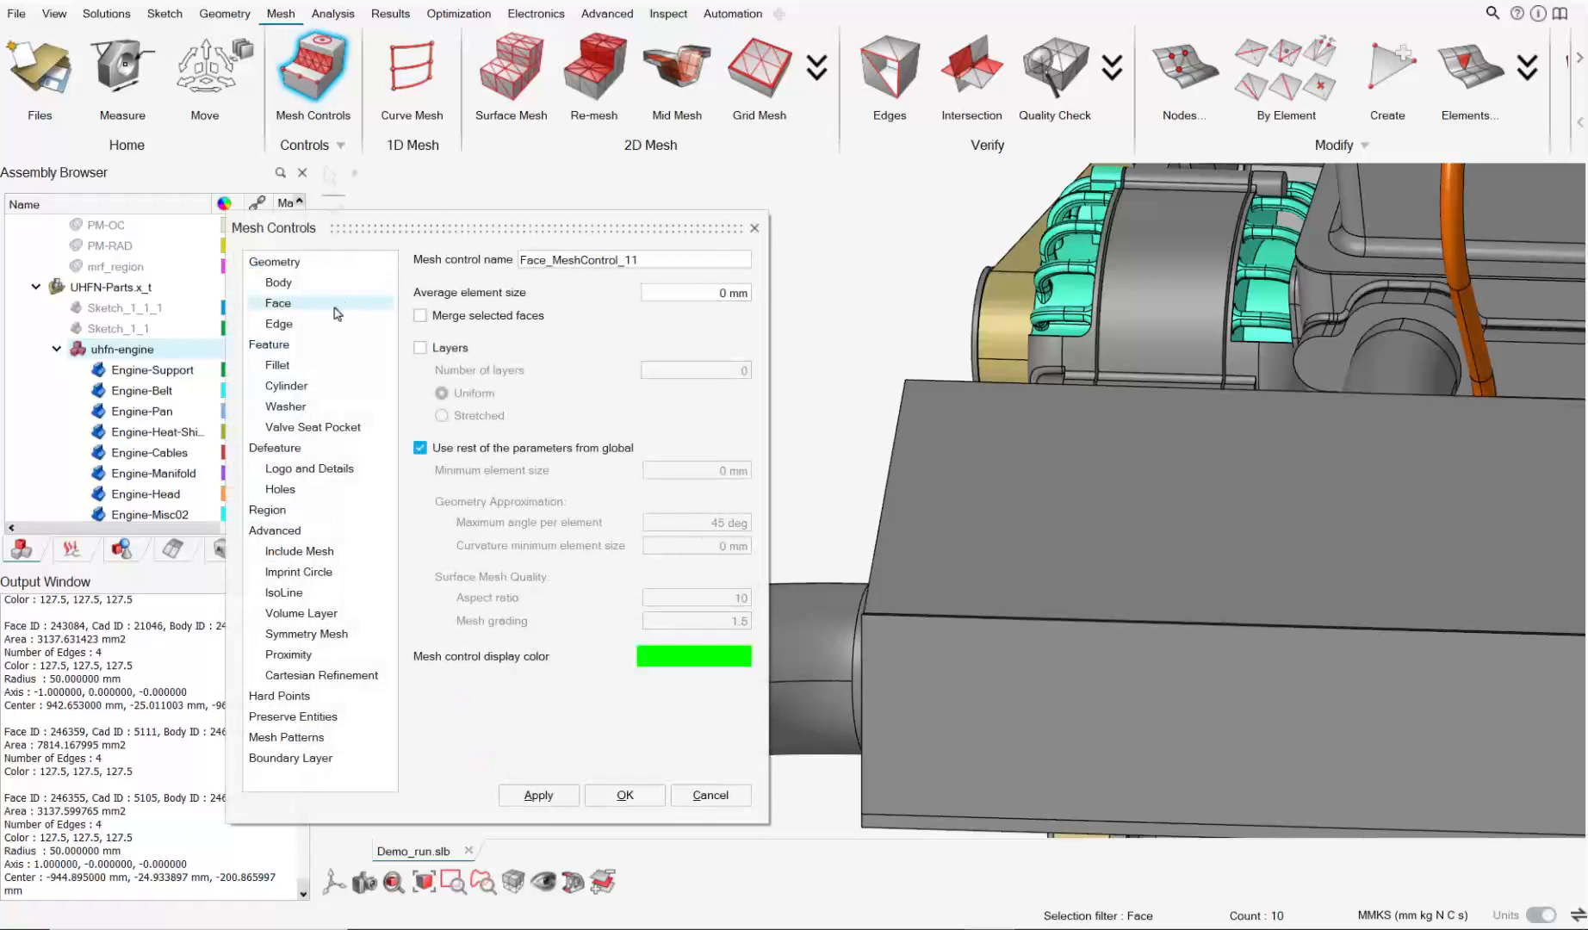
double_click(647, 261)
type("exhaust_5mm")
left_click(420, 448)
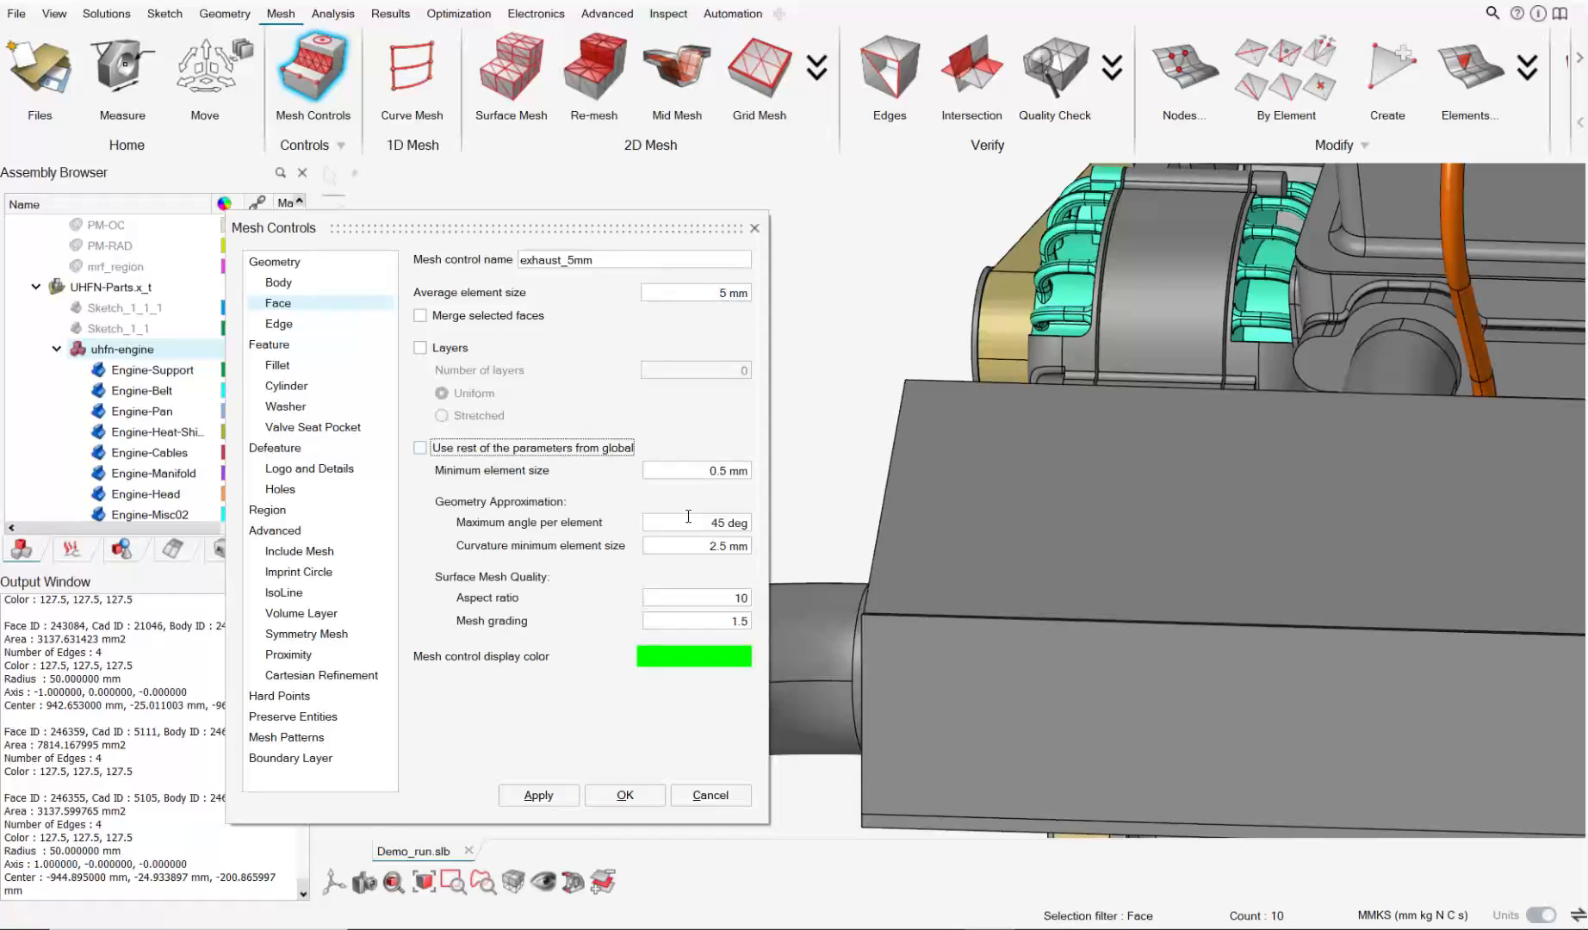
scroll(846, 524, "down", 4)
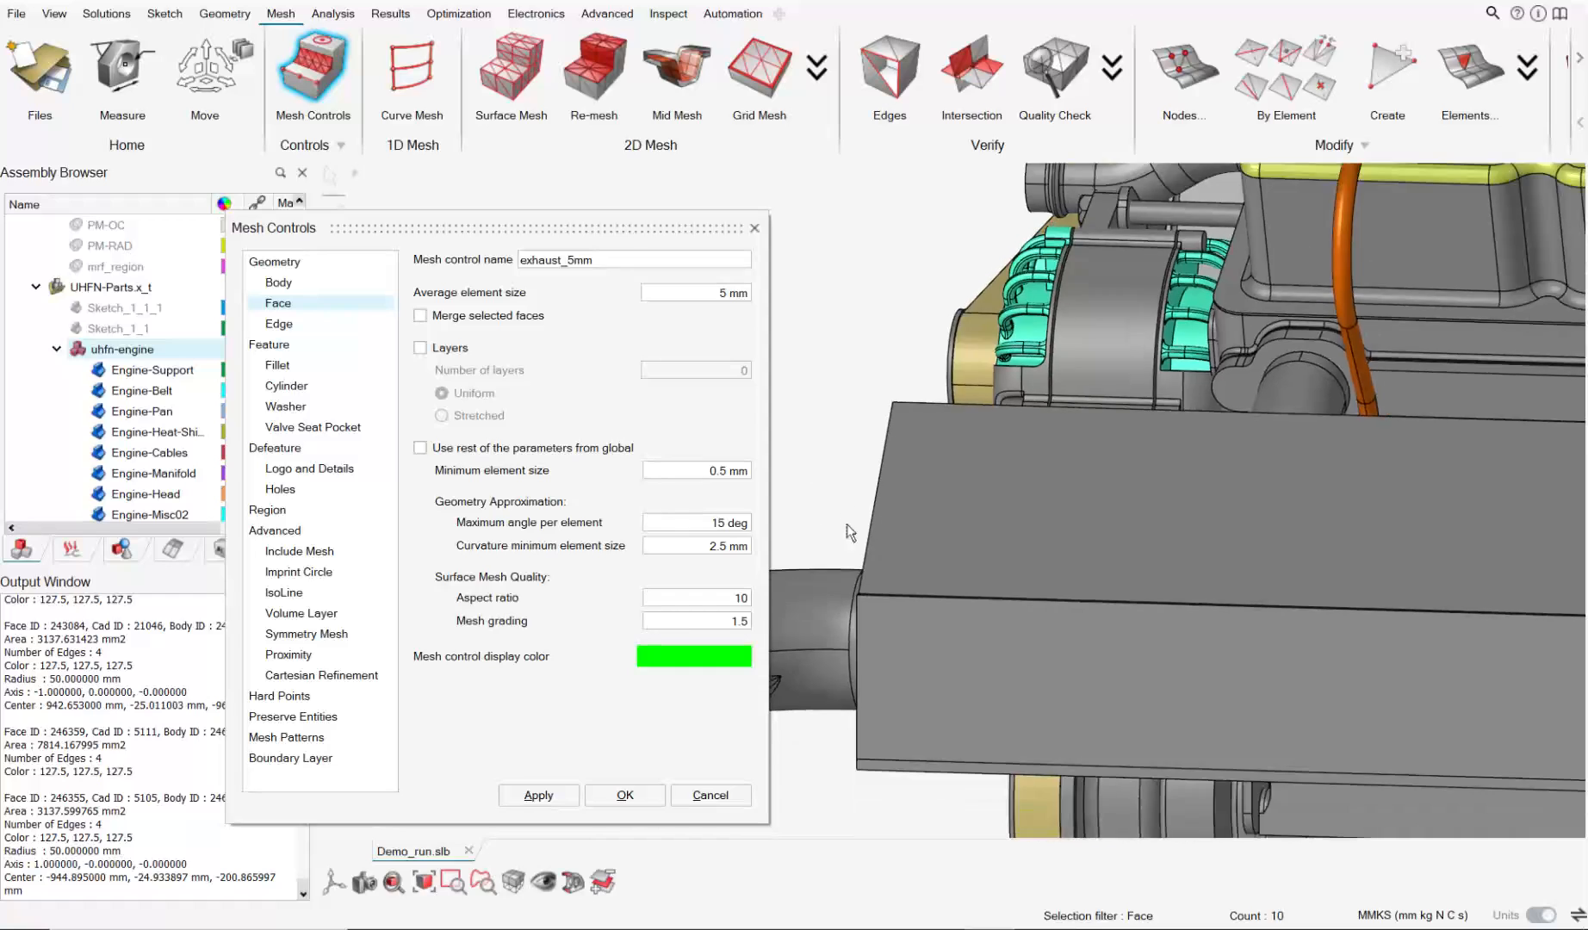
middle_click_drag(1162, 534, 1239, 525)
scroll(1239, 524, "down", 2)
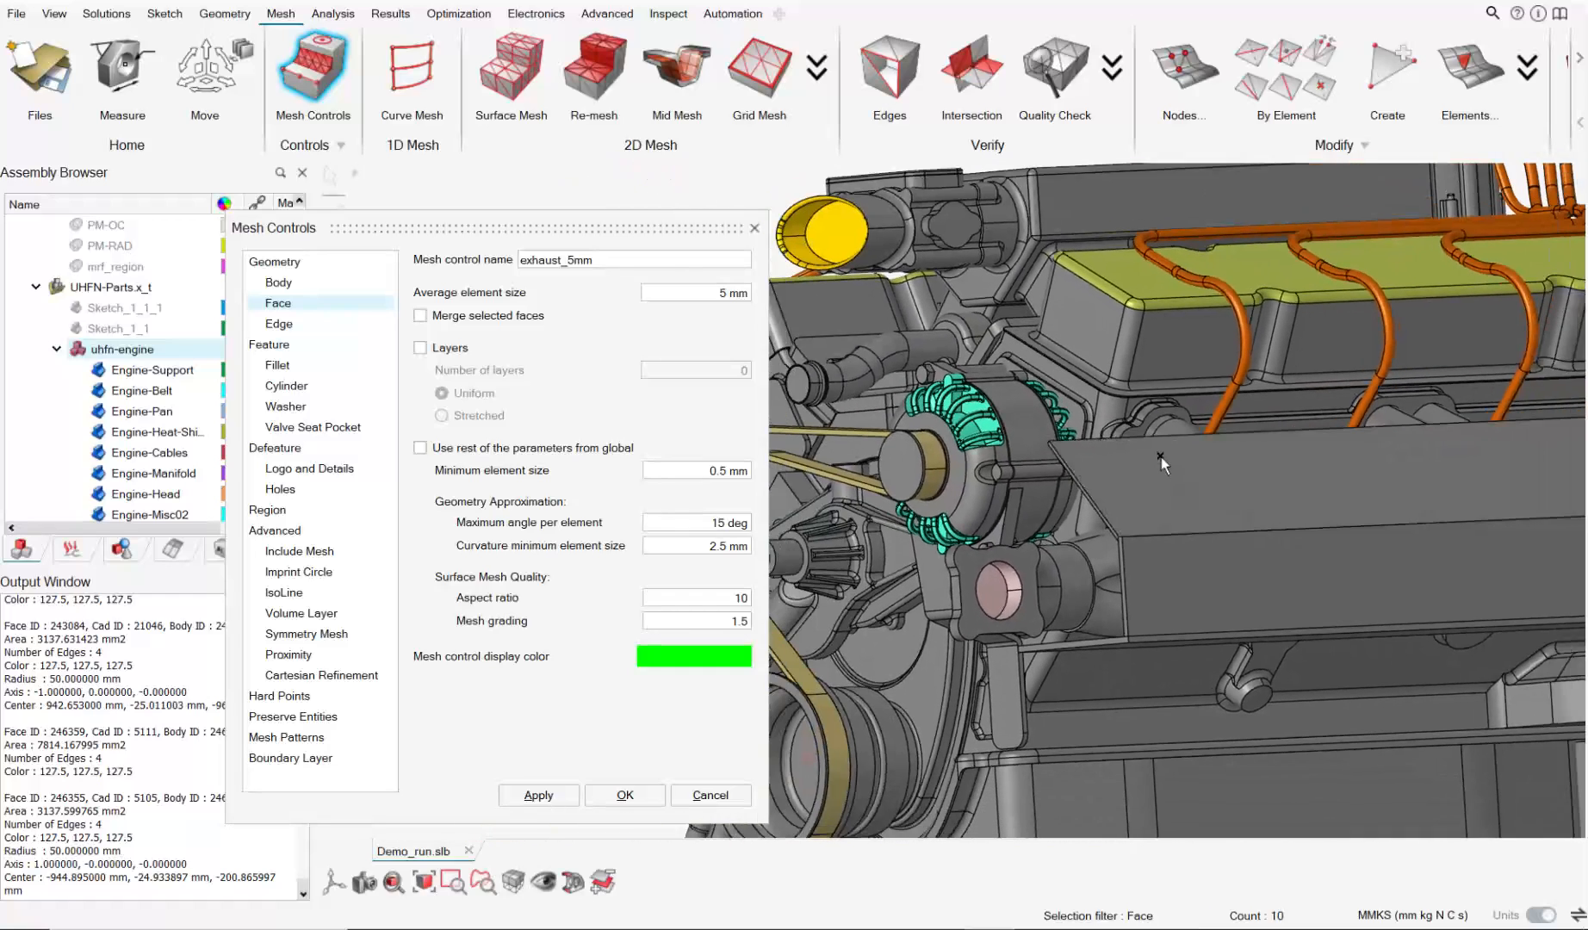
right_click_drag(1161, 457, 1193, 498)
left_click(622, 795)
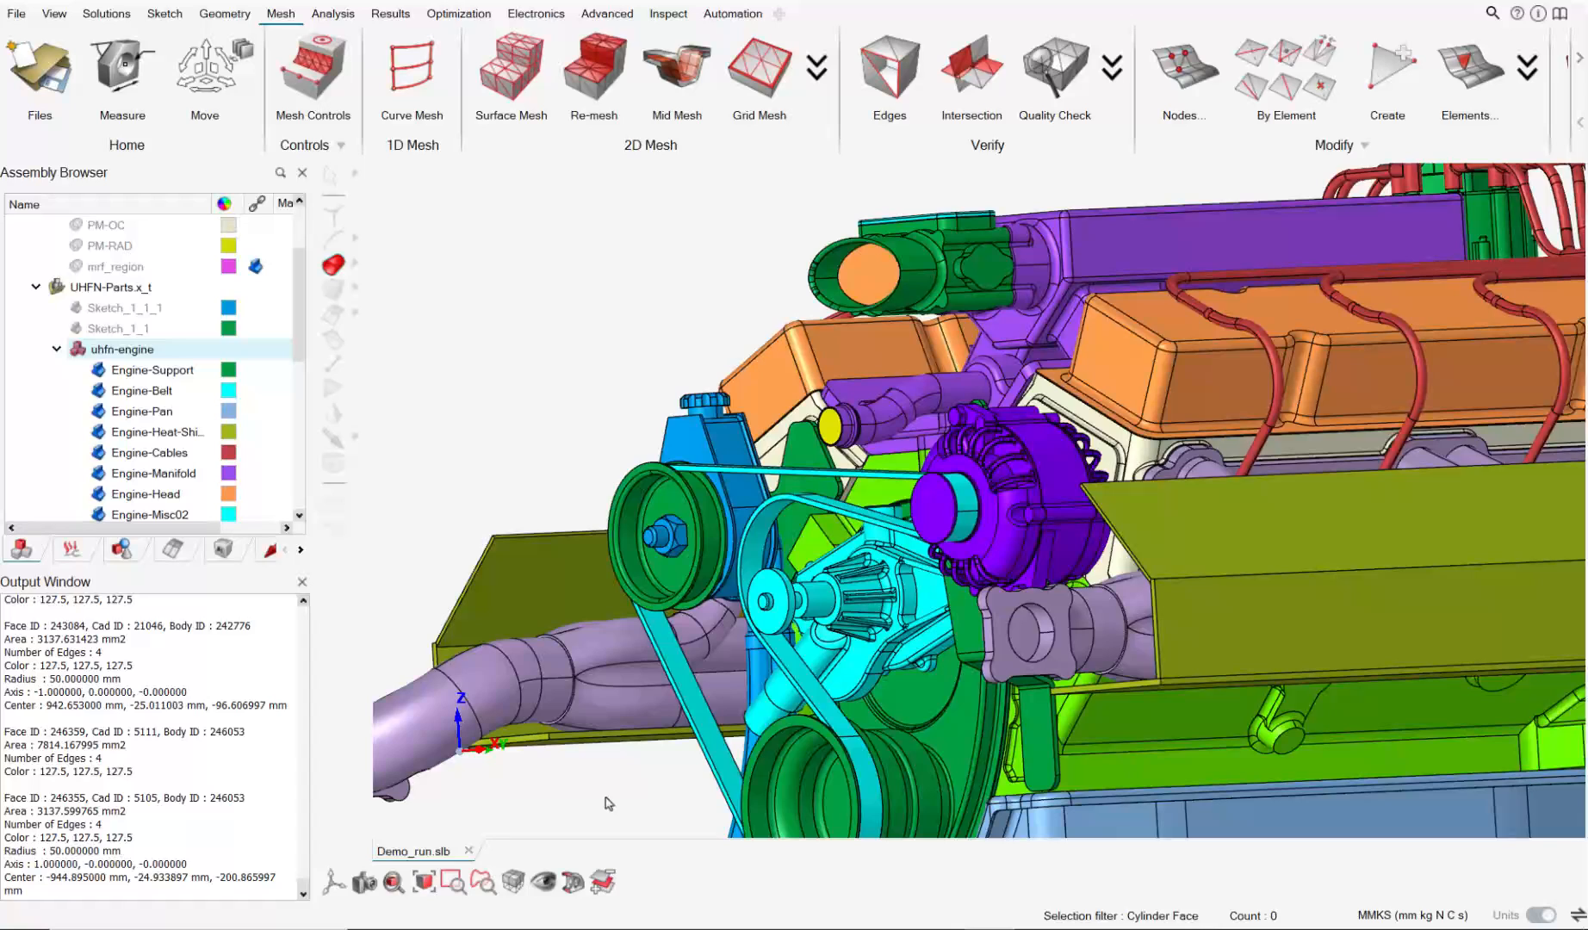
Hide the uhfn-engine geometry and display the mesh Body 1 of UHFN-Parts_13_SM.gda instead.
scroll(727, 700, "down", 3)
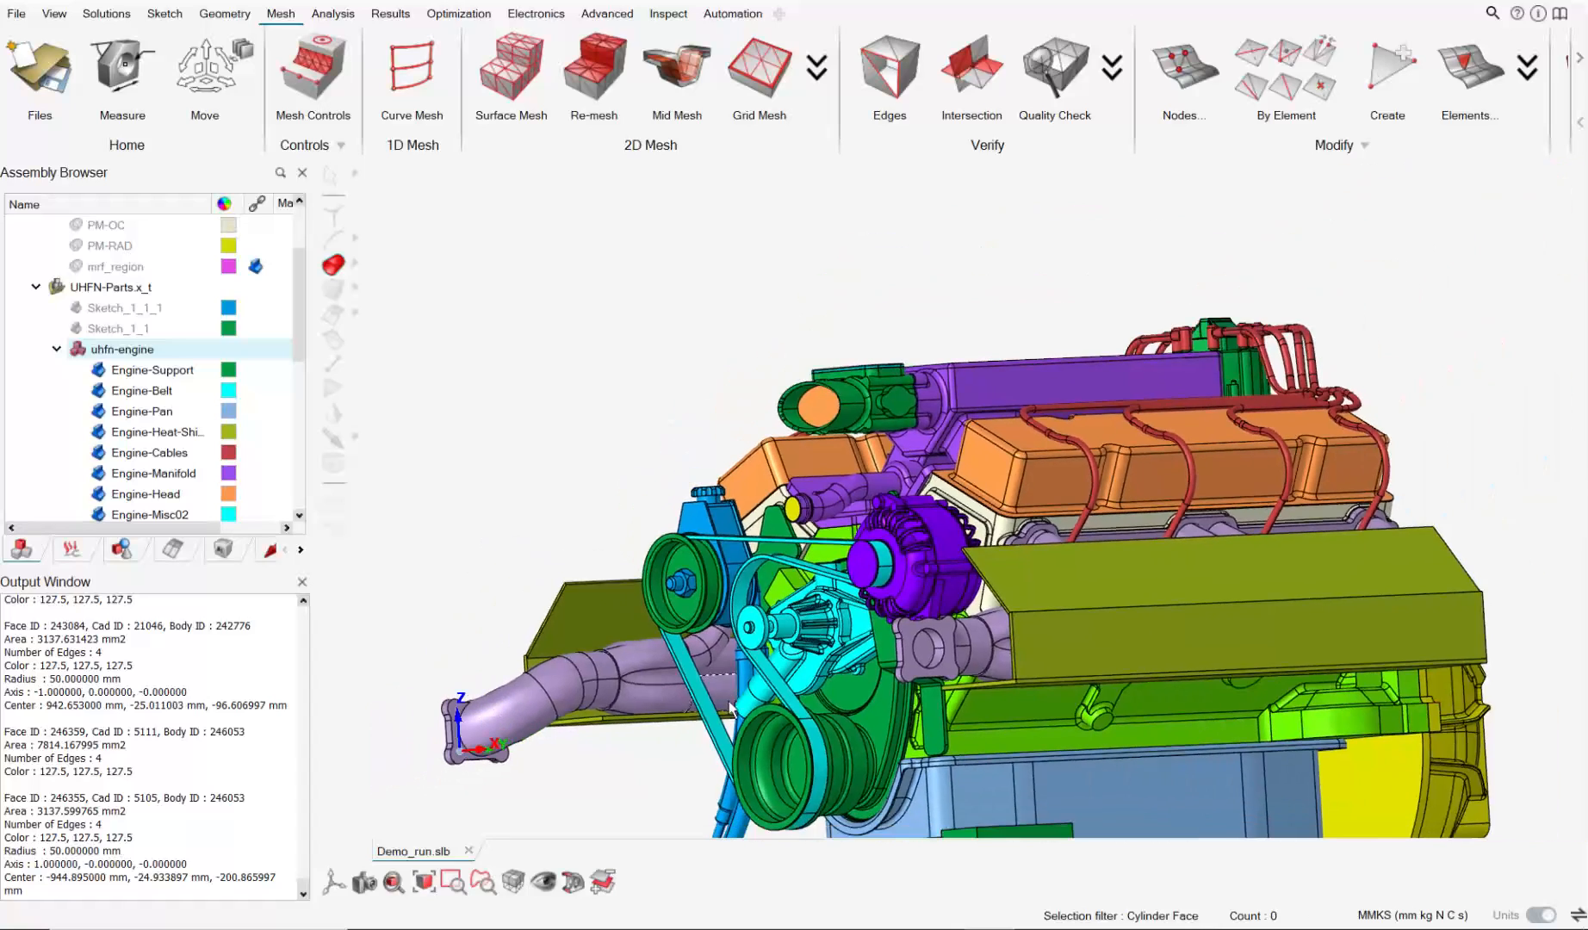
right_click_drag(728, 701, 694, 510)
middle_click_drag(491, 506, 564, 501)
left_click(73, 350)
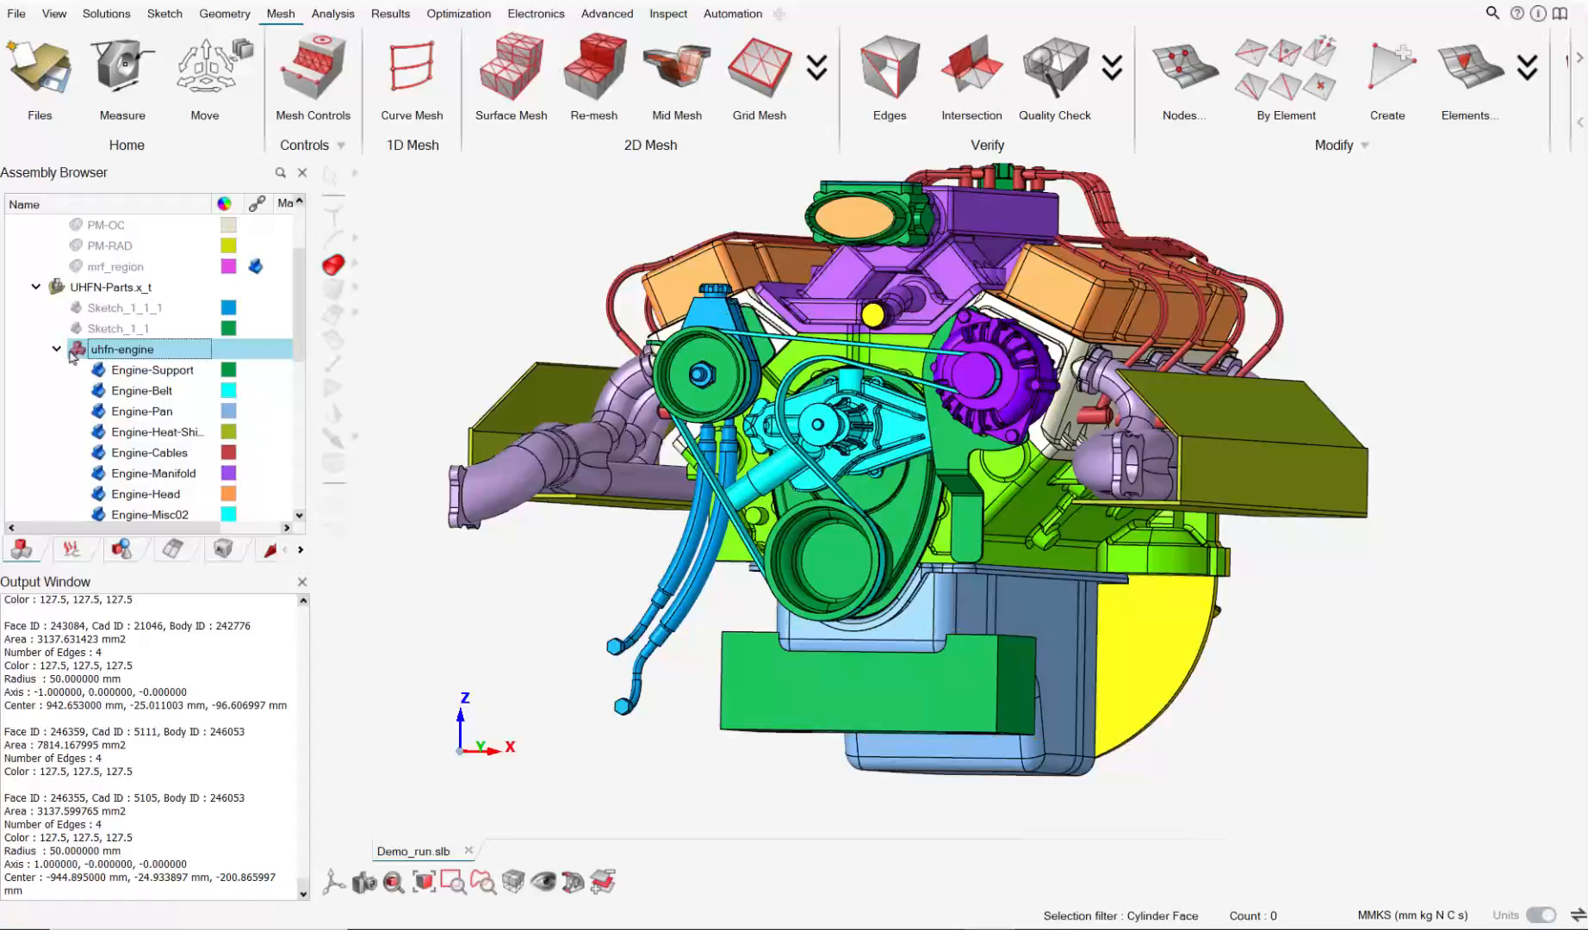
scroll(80, 276, "up", 2)
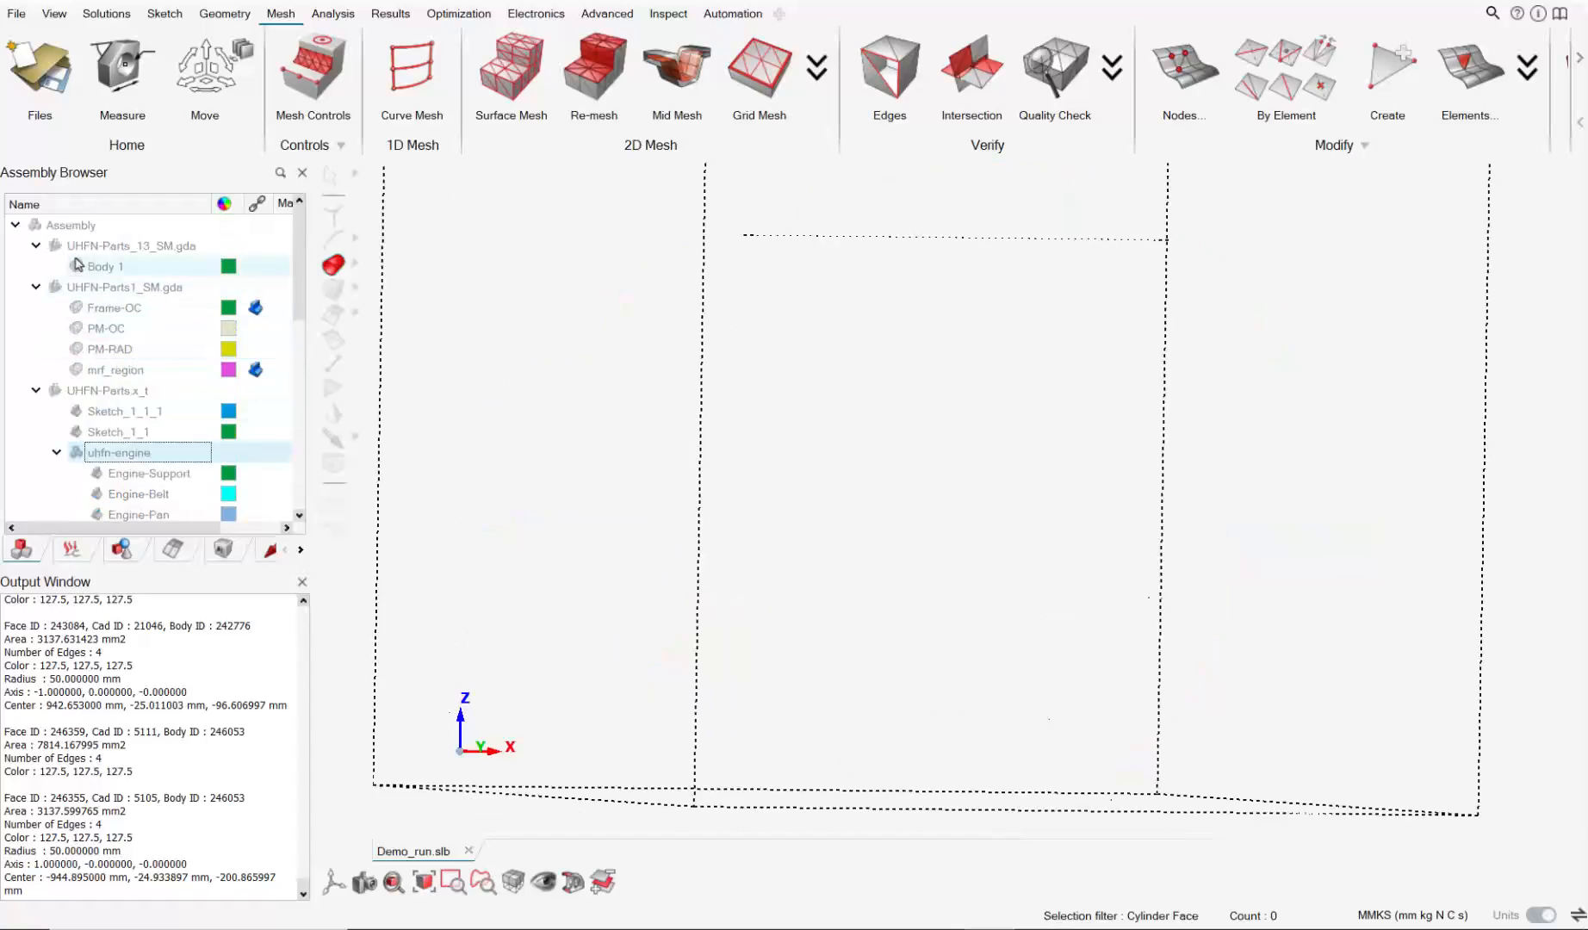
left_click(77, 264)
Examine the surface mesh between the two neighbouring hoses at the front of the engine.
scroll(738, 602, "up", 5)
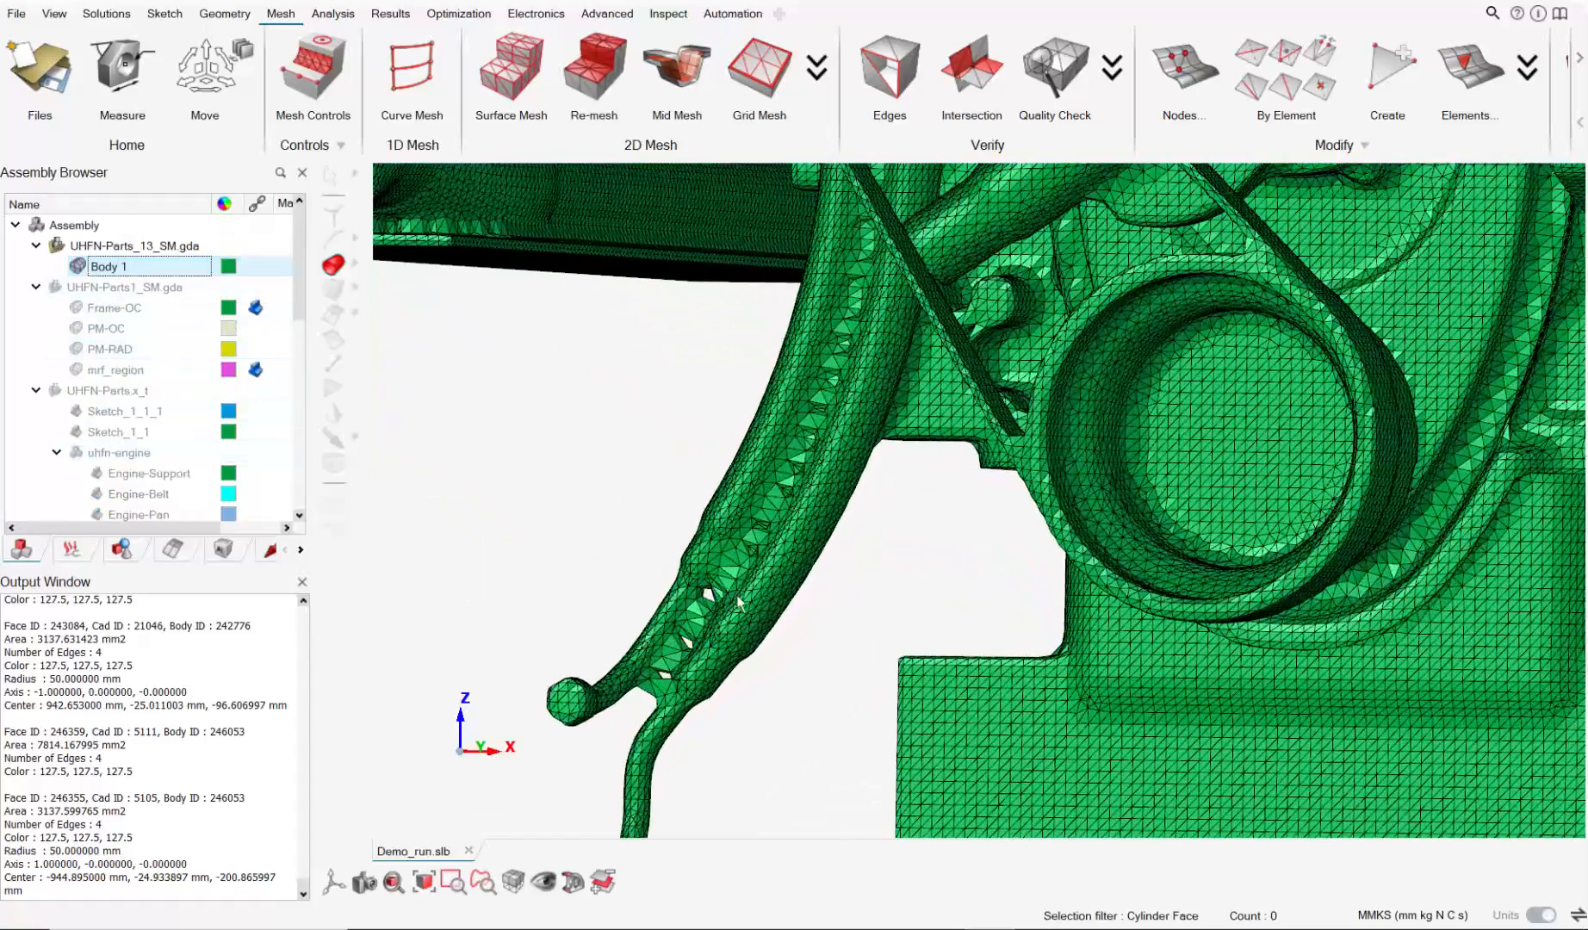
middle_click_drag(738, 602, 785, 594)
scroll(832, 344, "up", 2)
middle_click_drag(833, 419, 792, 471)
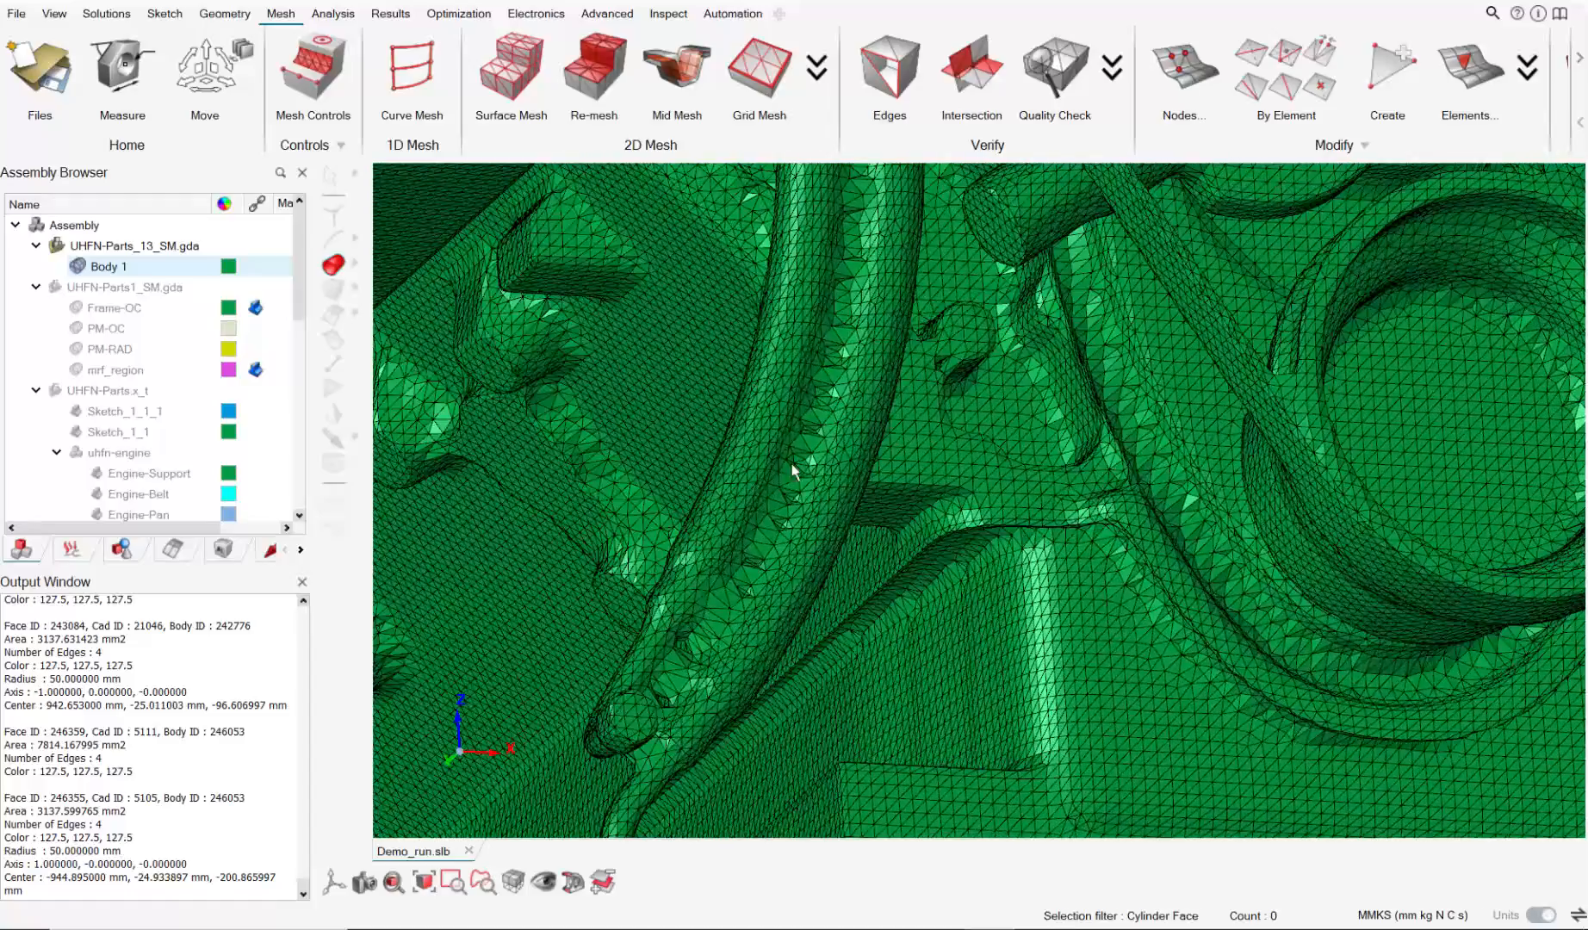
scroll(759, 522, "down", 3)
scroll(732, 564, "up", 4)
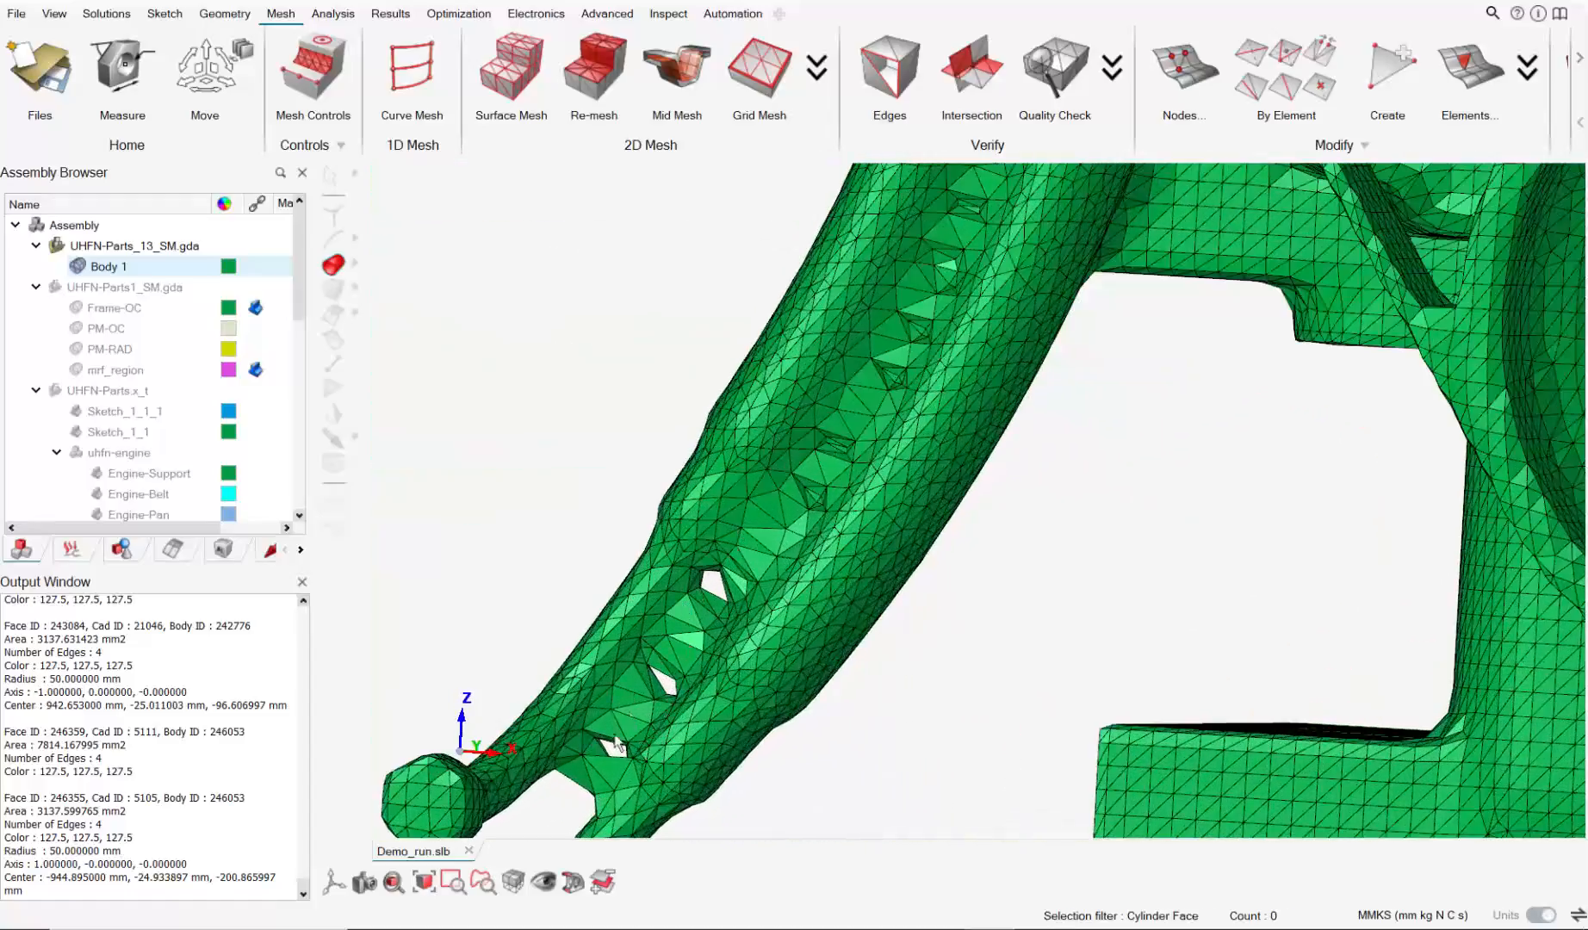
middle_click_drag(598, 730, 682, 607)
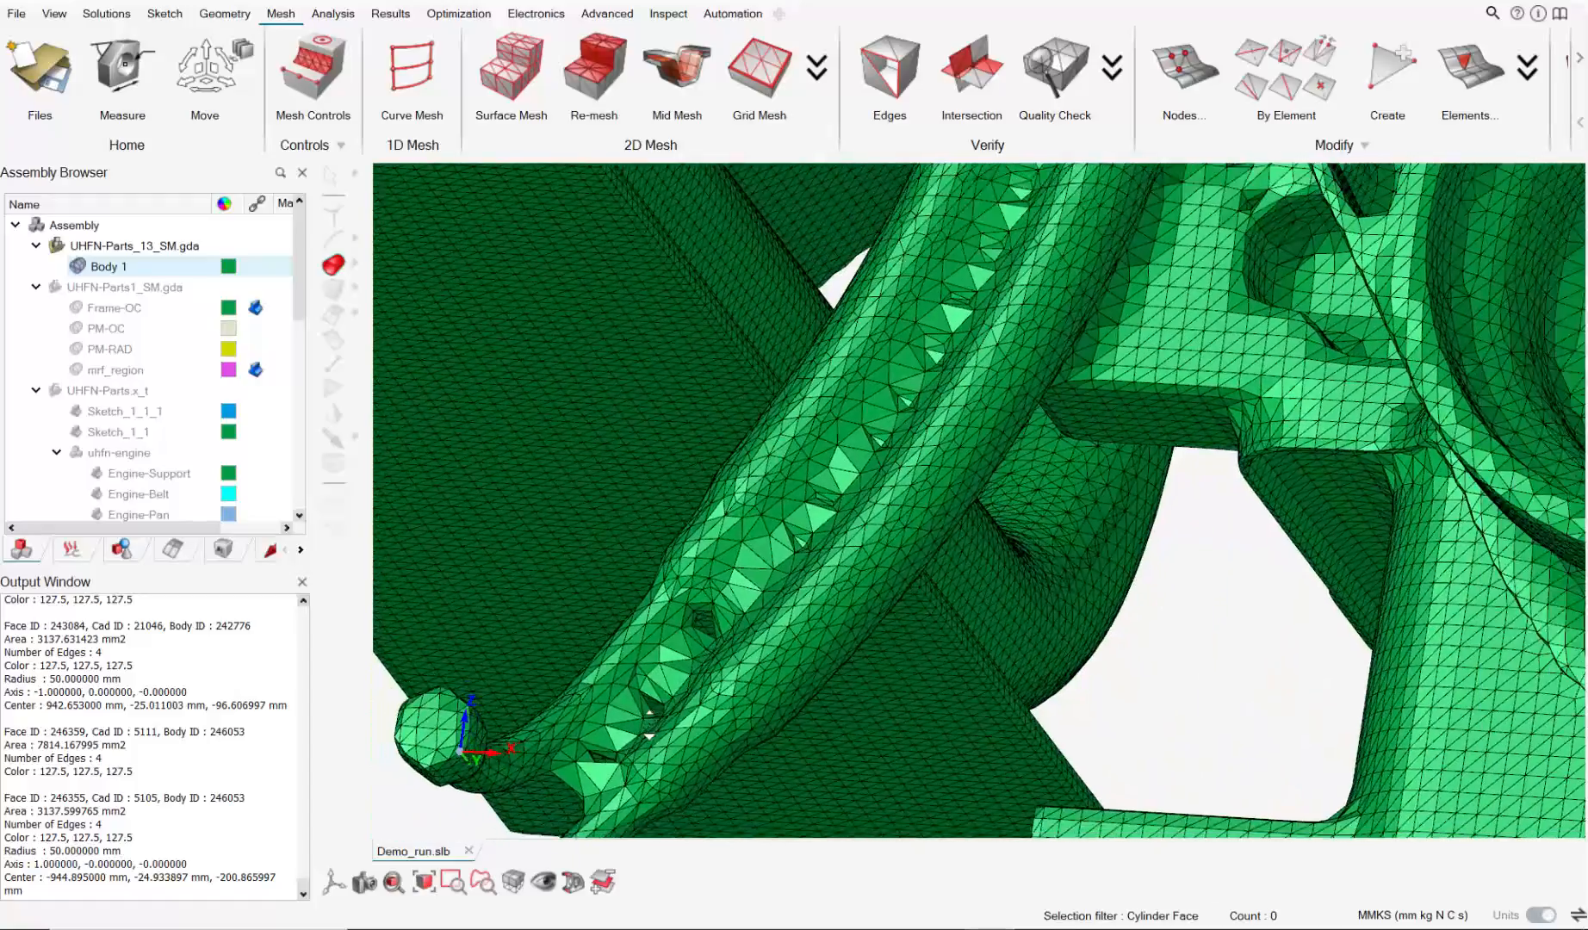
right_click_drag(704, 644, 805, 542)
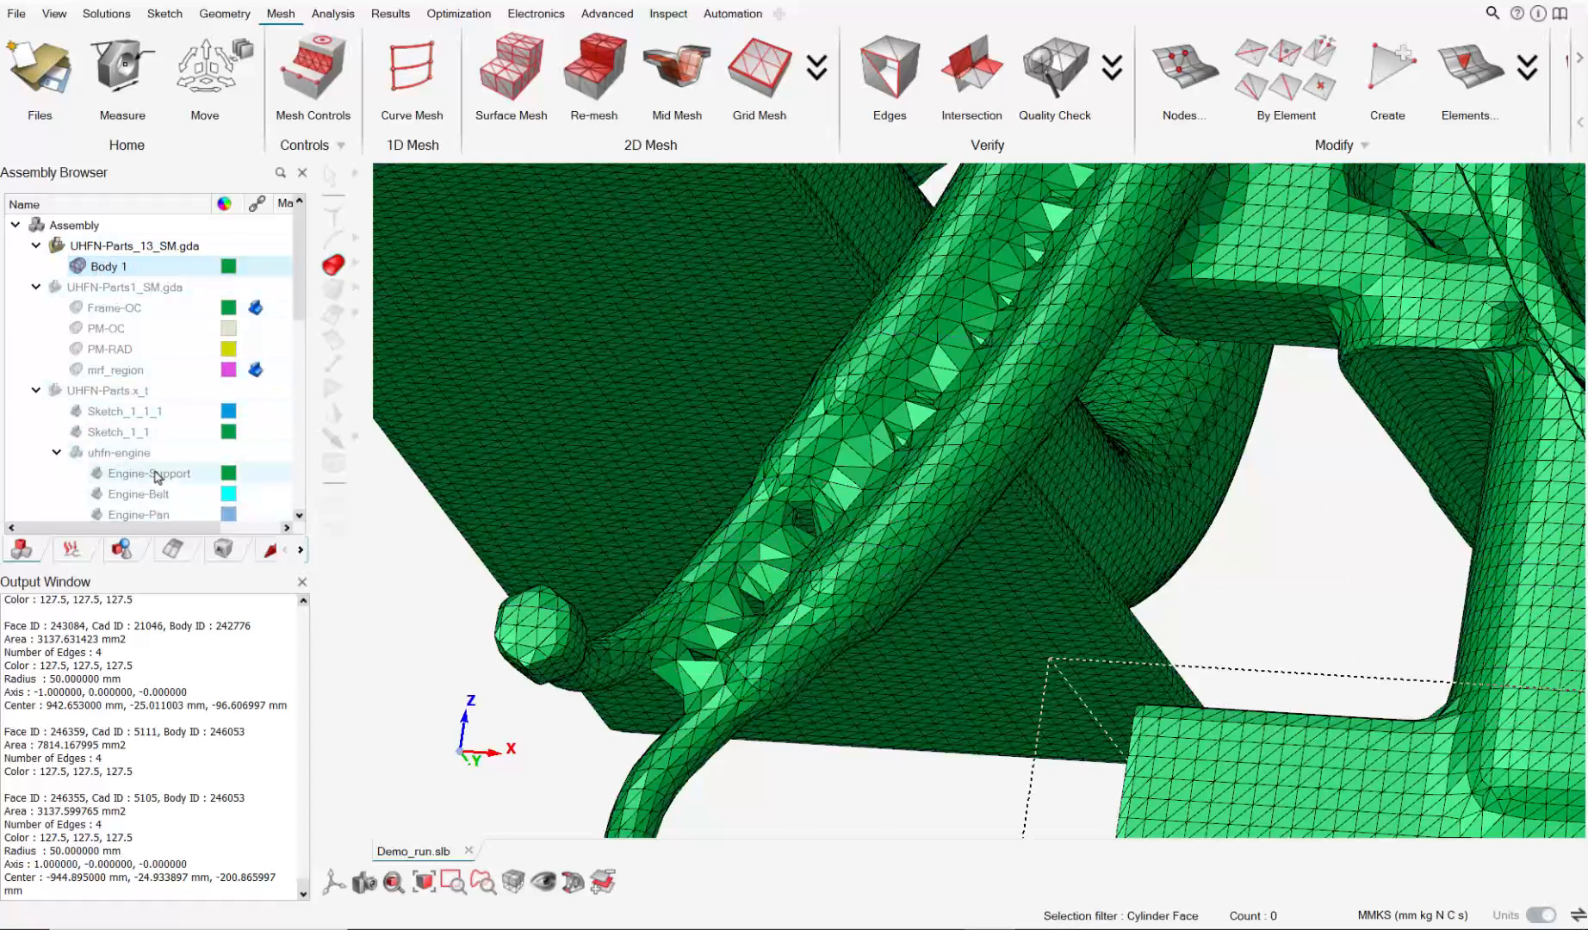
Show the uhfn-engine geometry over the mesh to compare the hose area, and hide Body 1.
left_click(77, 453)
mouse_move(897, 531)
middle_mouse_down()
mouse_move(942, 528)
mouse_move(898, 542)
mouse_move(938, 517)
mouse_move(939, 470)
middle_mouse_up()
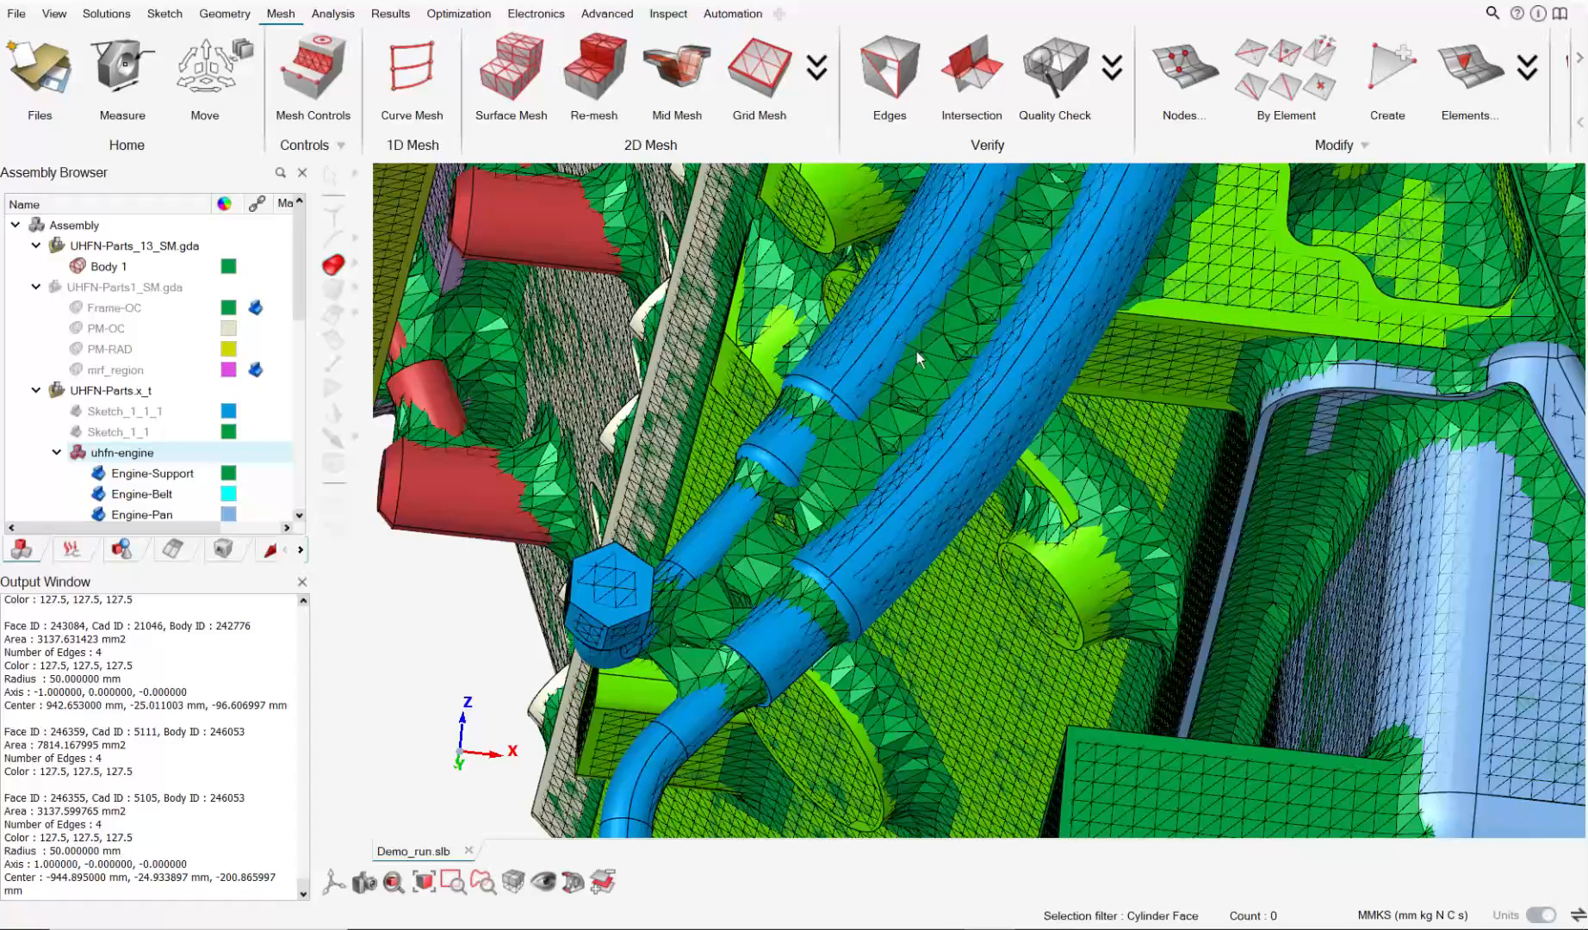
middle_click_drag(825, 561, 787, 576)
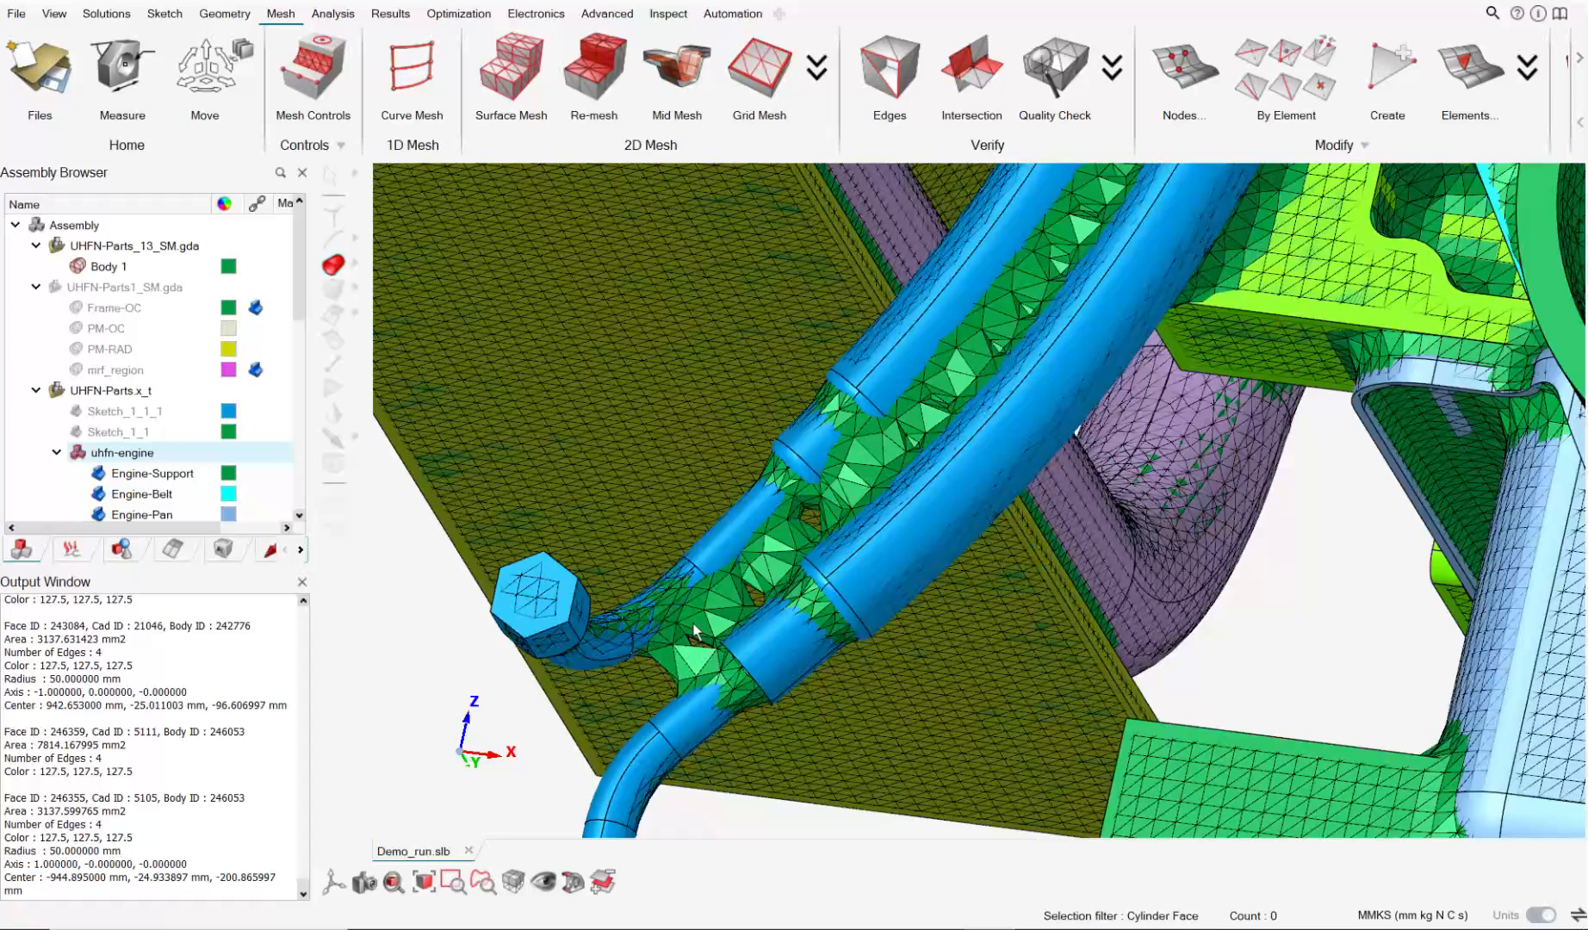
left_click(75, 457)
left_click(76, 457)
left_click(76, 268)
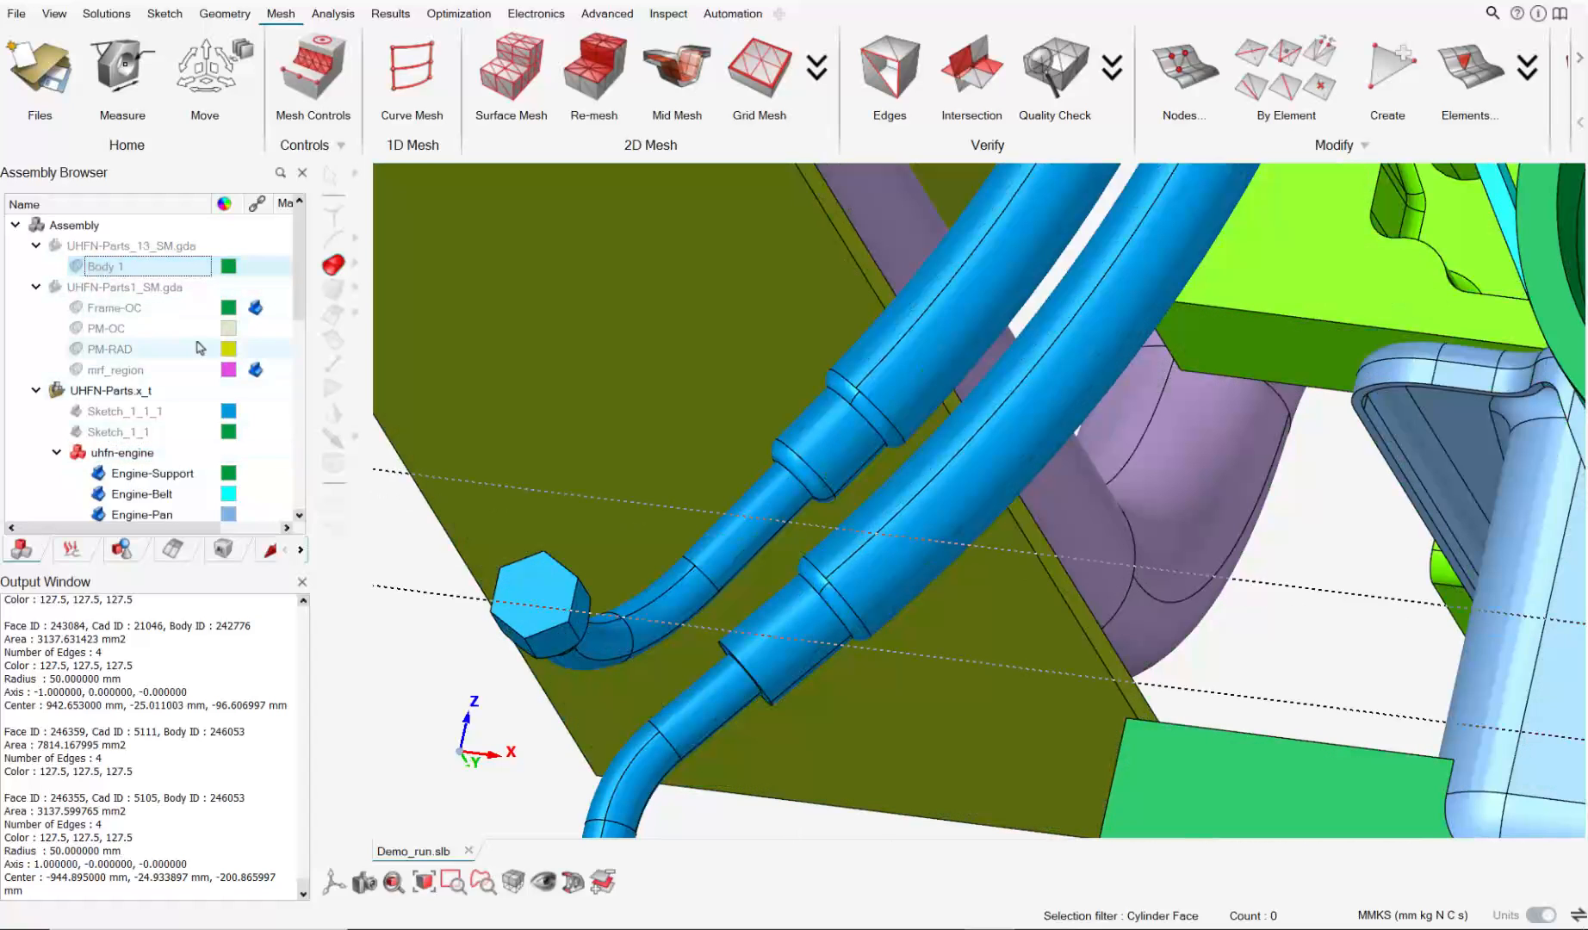
Start creating a box primitive body.
left_click(230, 24)
left_click(1128, 73)
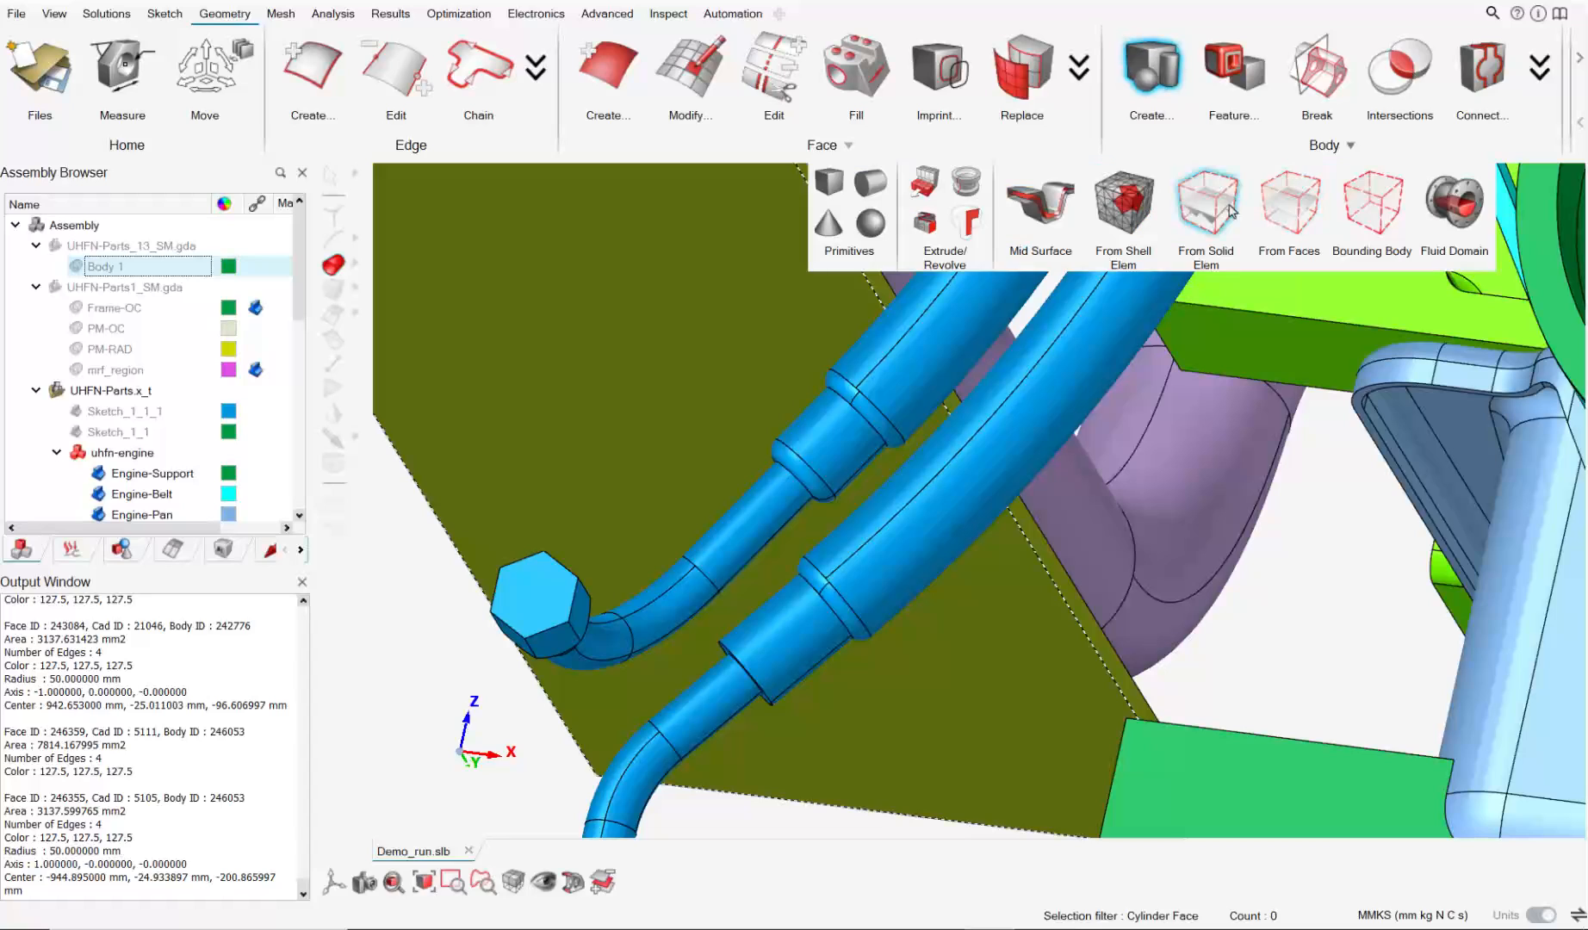
left_click(831, 185)
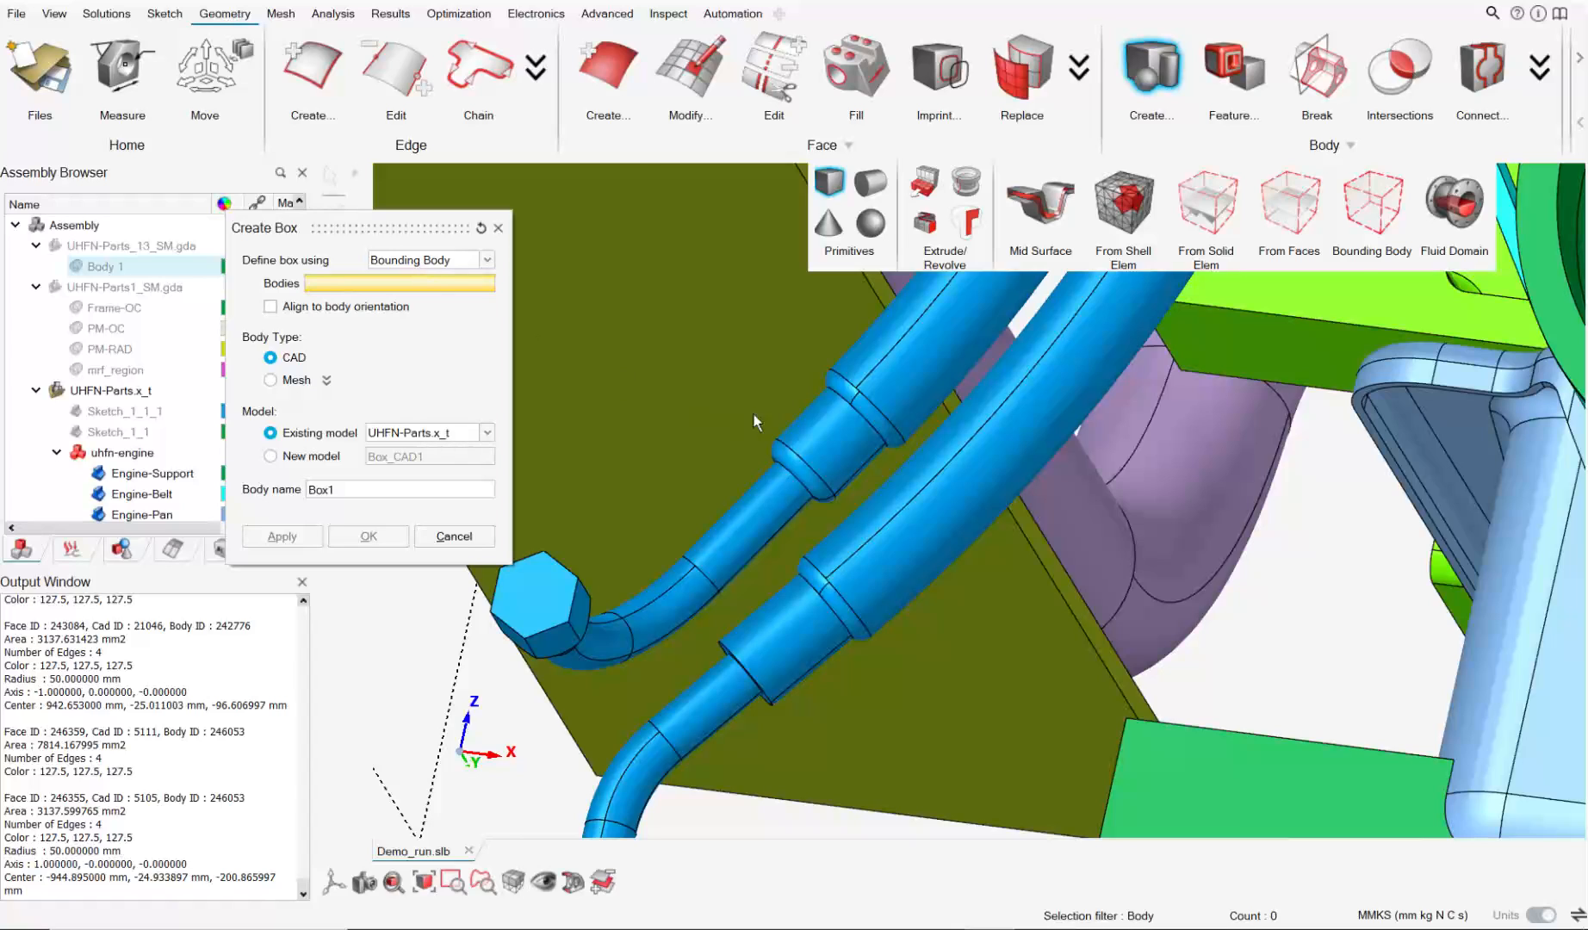
left_click(429, 261)
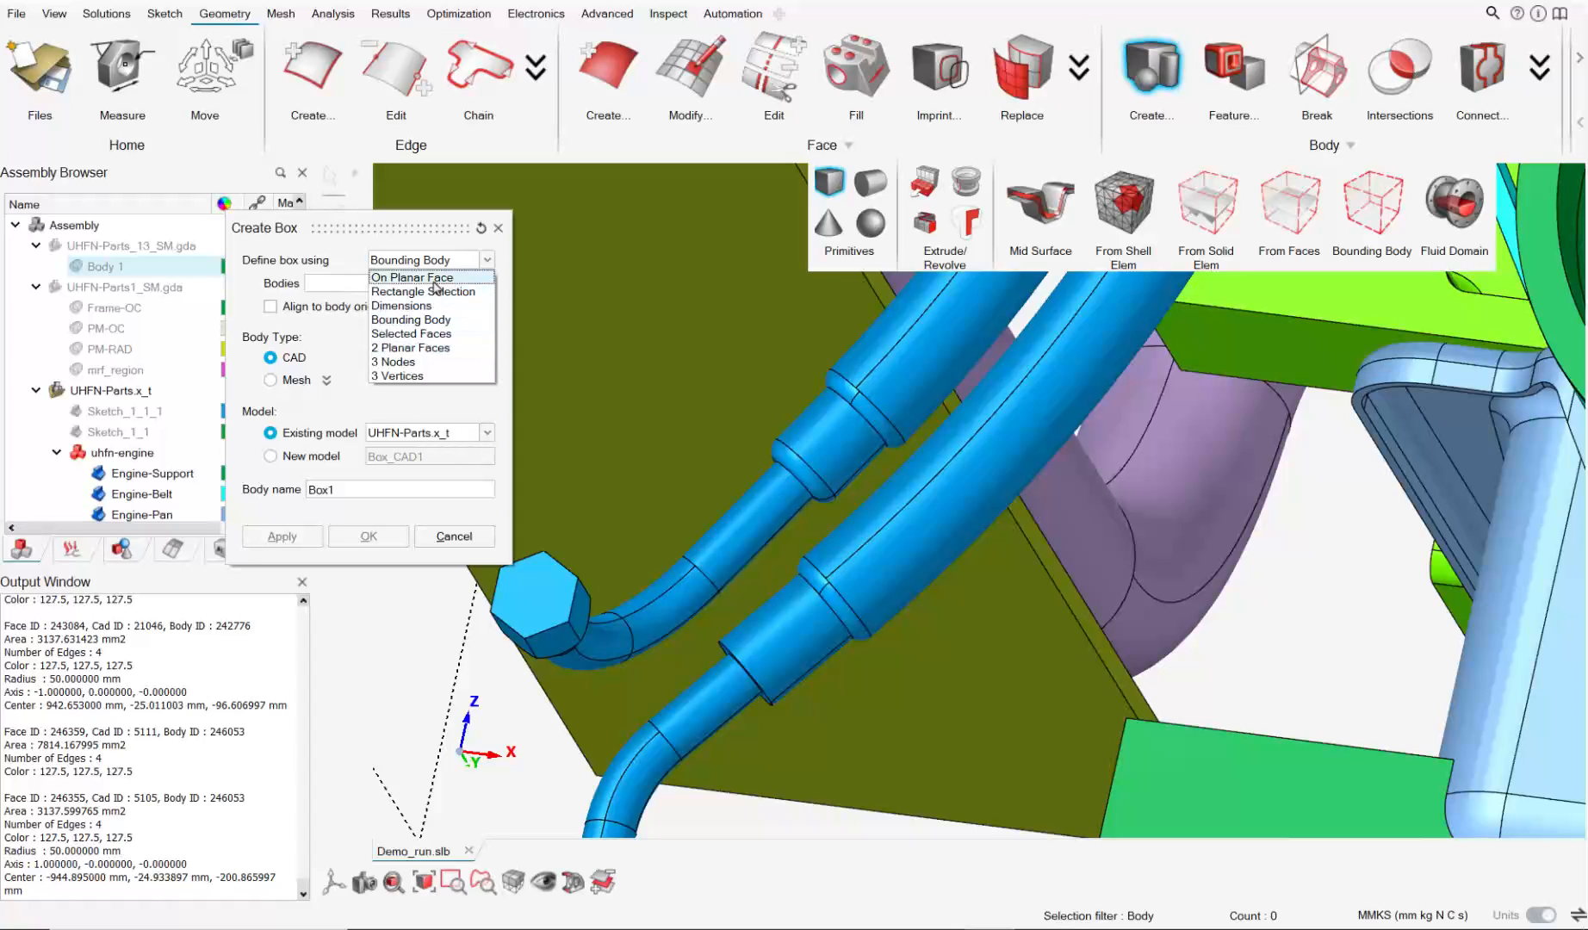
left_click(430, 348)
left_click(754, 663)
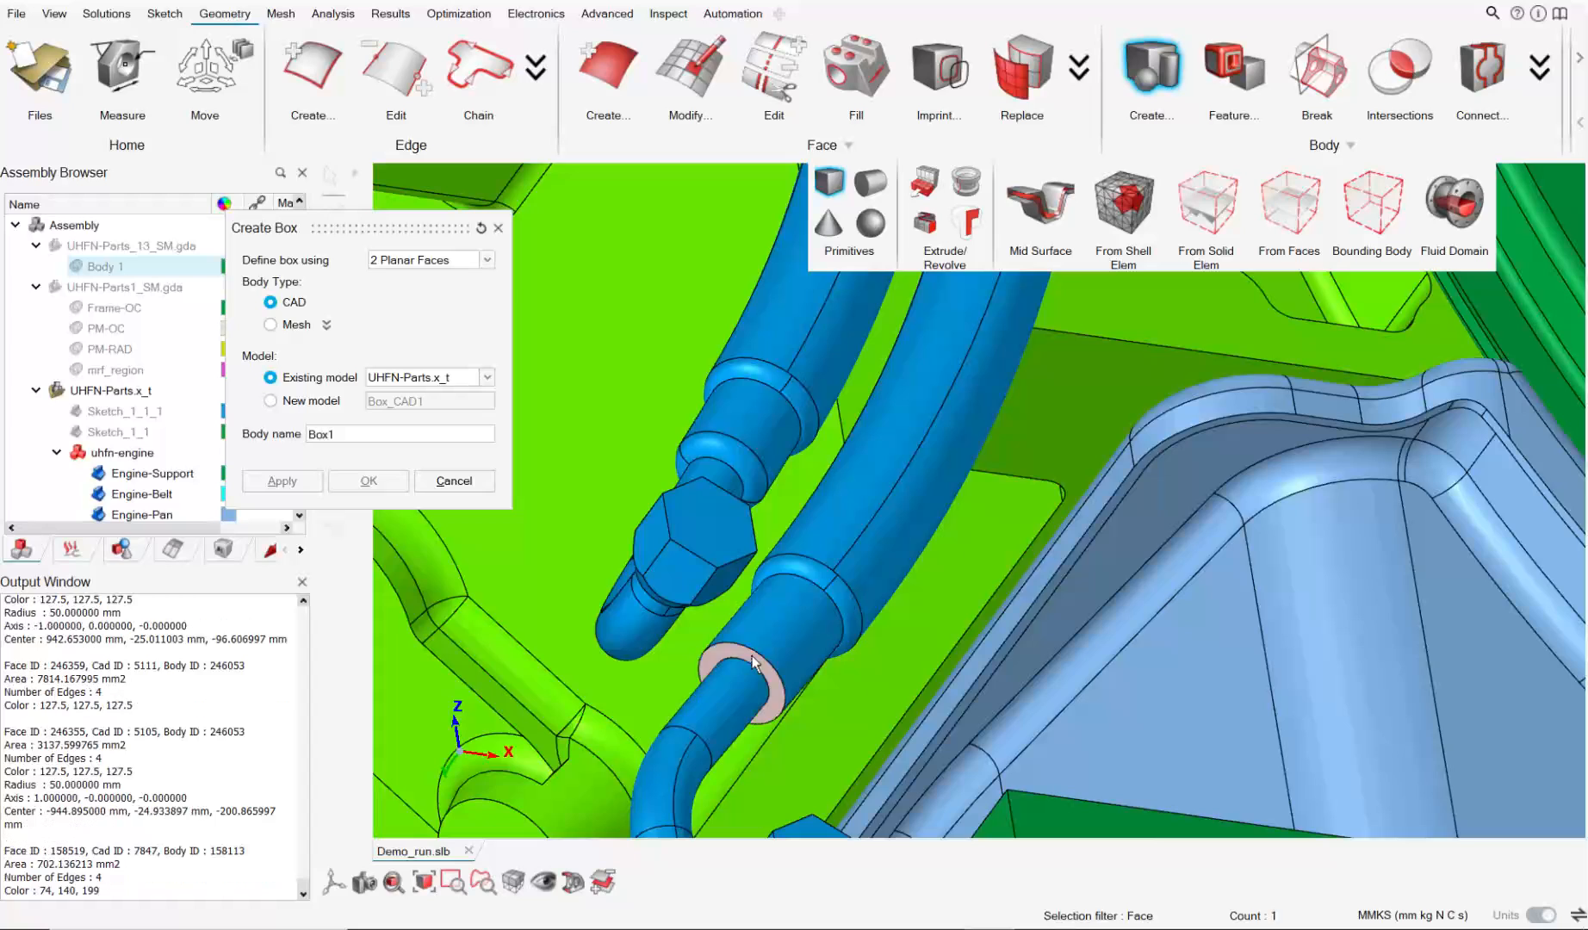
Define the box using Selected Faces, picking the long curved face of the blue hose.
scroll(801, 603, "down", 4)
right_click_drag(826, 550, 770, 741)
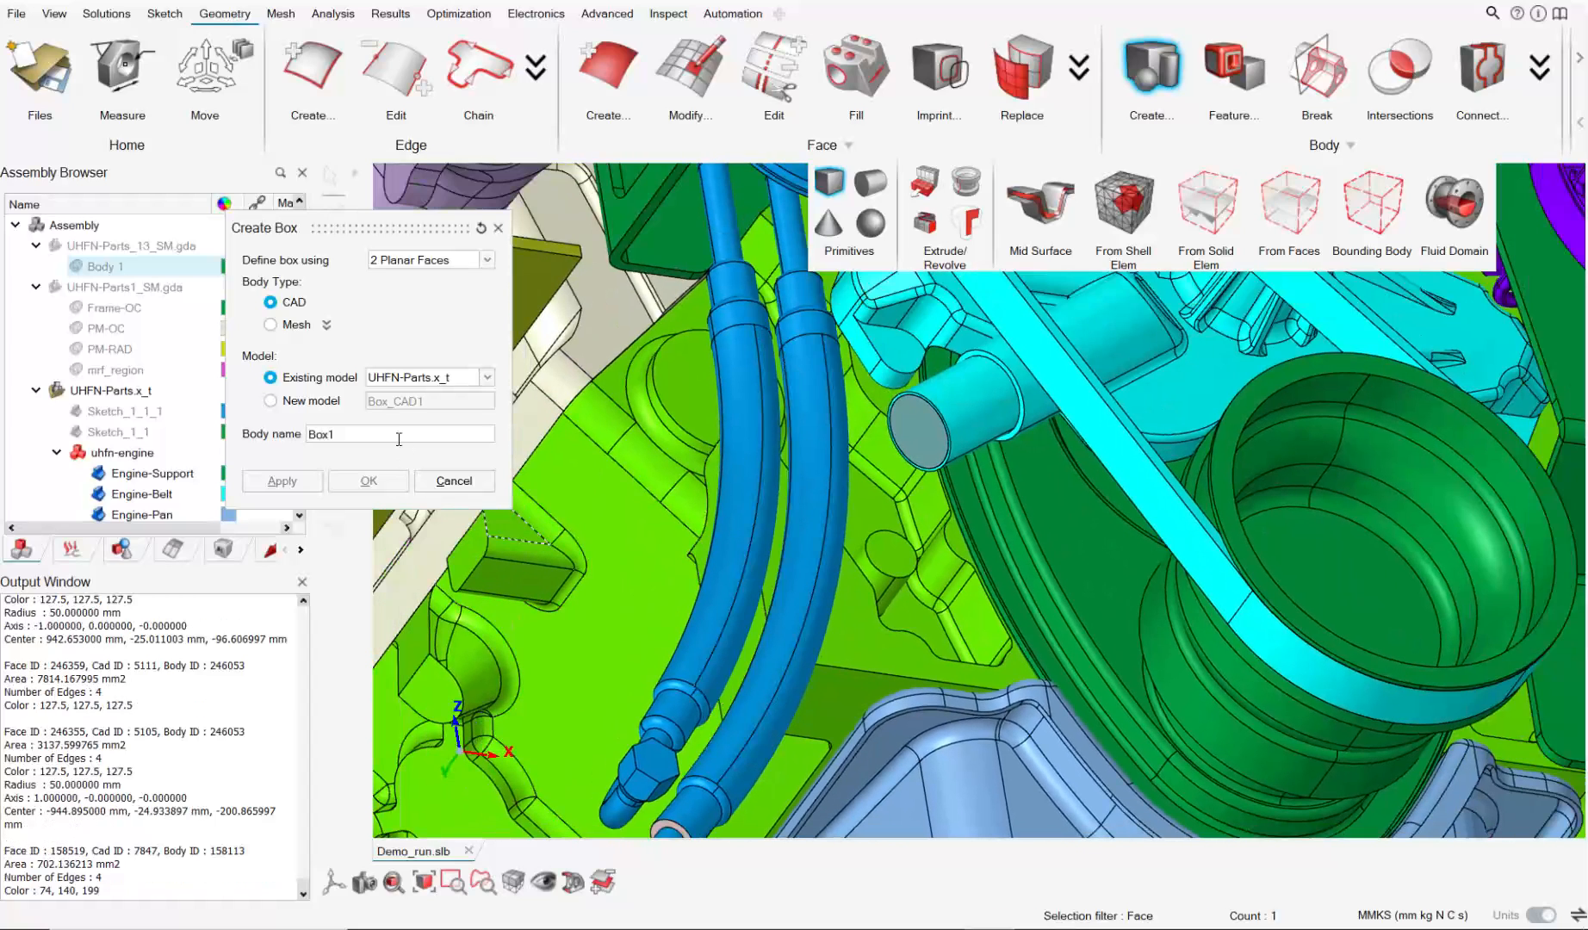
left_click(427, 260)
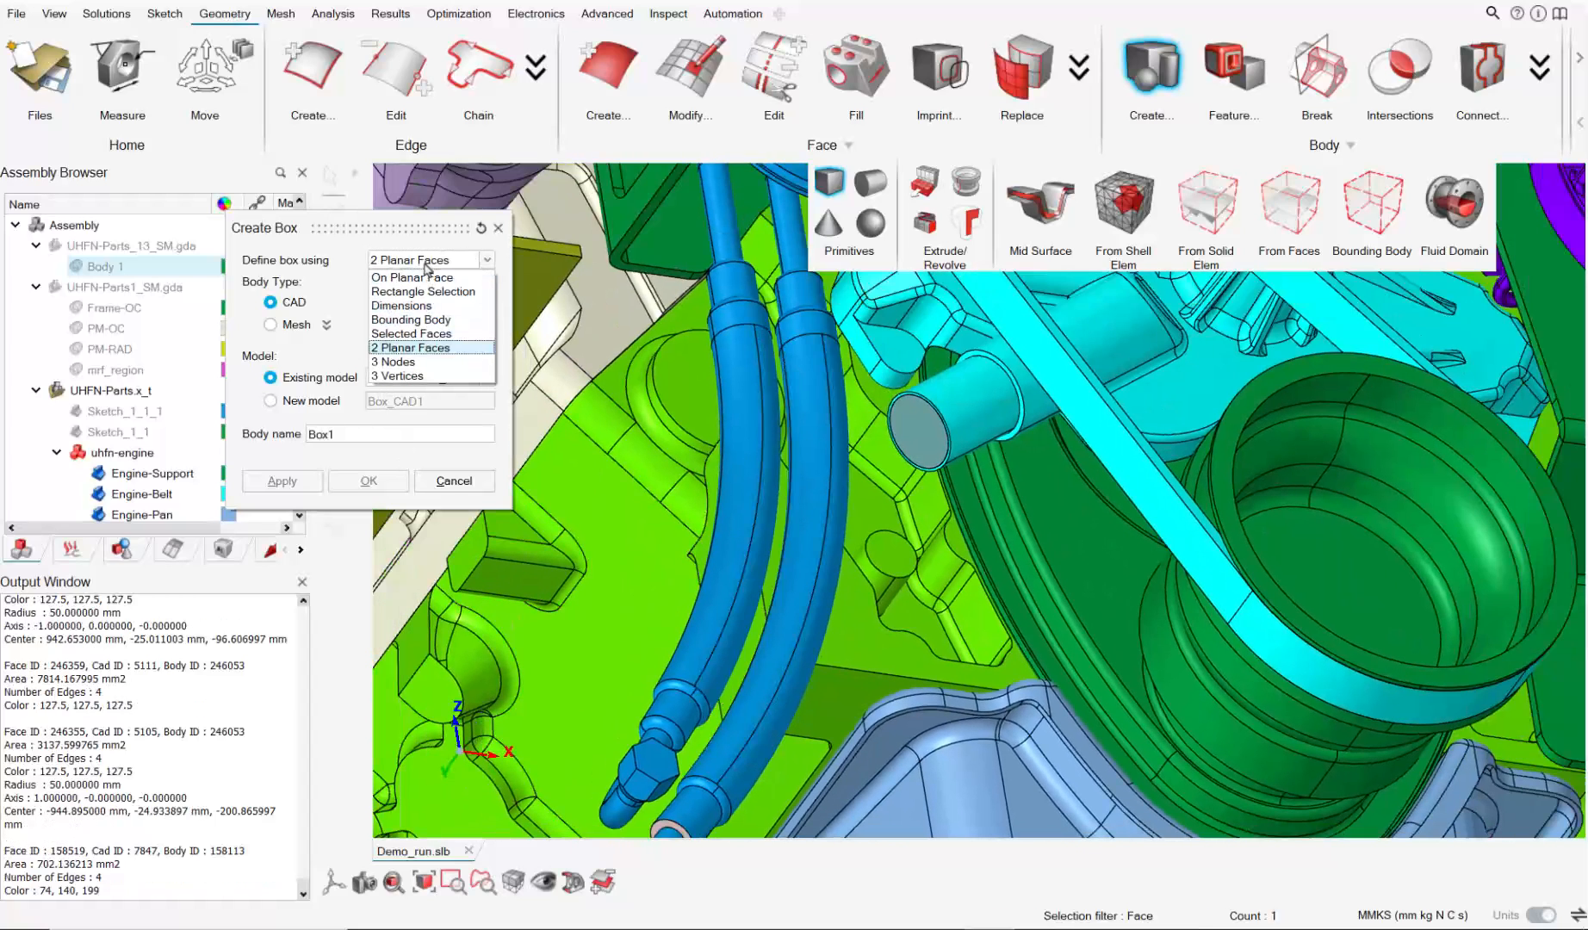
left_click(422, 333)
left_click(757, 719)
right_click_drag(746, 680, 834, 639)
left_click(820, 616)
left_click_drag(850, 594, 878, 603)
mouse_move(851, 616)
middle_mouse_down()
mouse_move(870, 635)
mouse_move(873, 613)
middle_mouse_up()
Offset the upper end face of the box by about -255 mm to shorten it along the hoses.
scroll(878, 448, "up", 2)
middle_click_drag(869, 331, 867, 367)
scroll(867, 368, "up", 2)
left_click(867, 367)
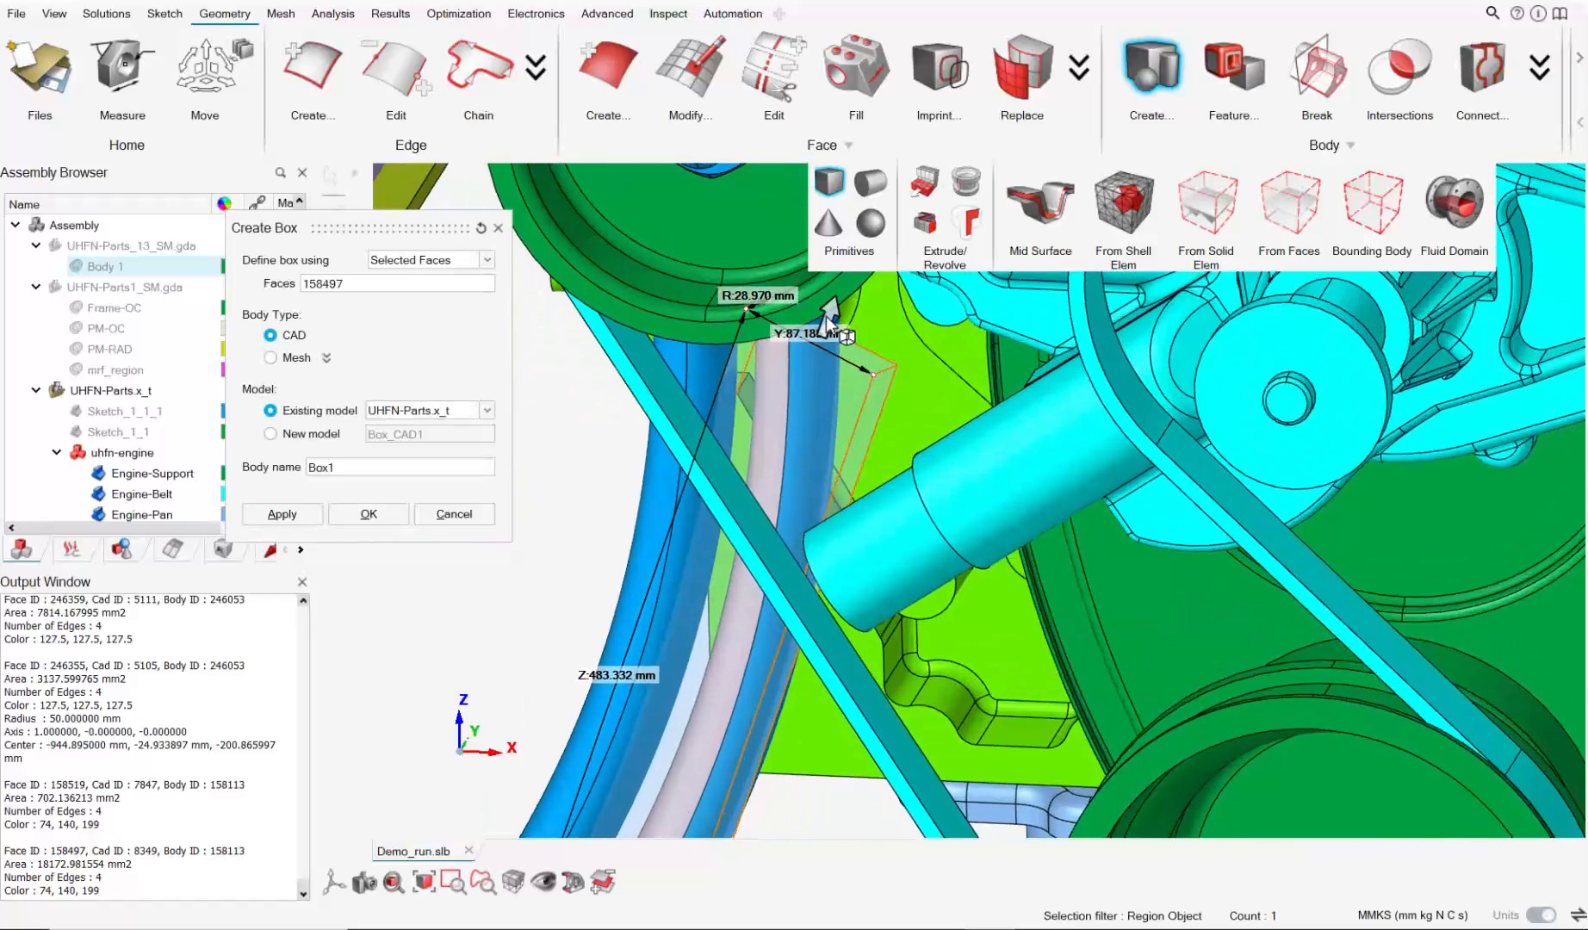
left_click_drag(824, 315, 613, 748)
scroll(714, 713, "down", 2)
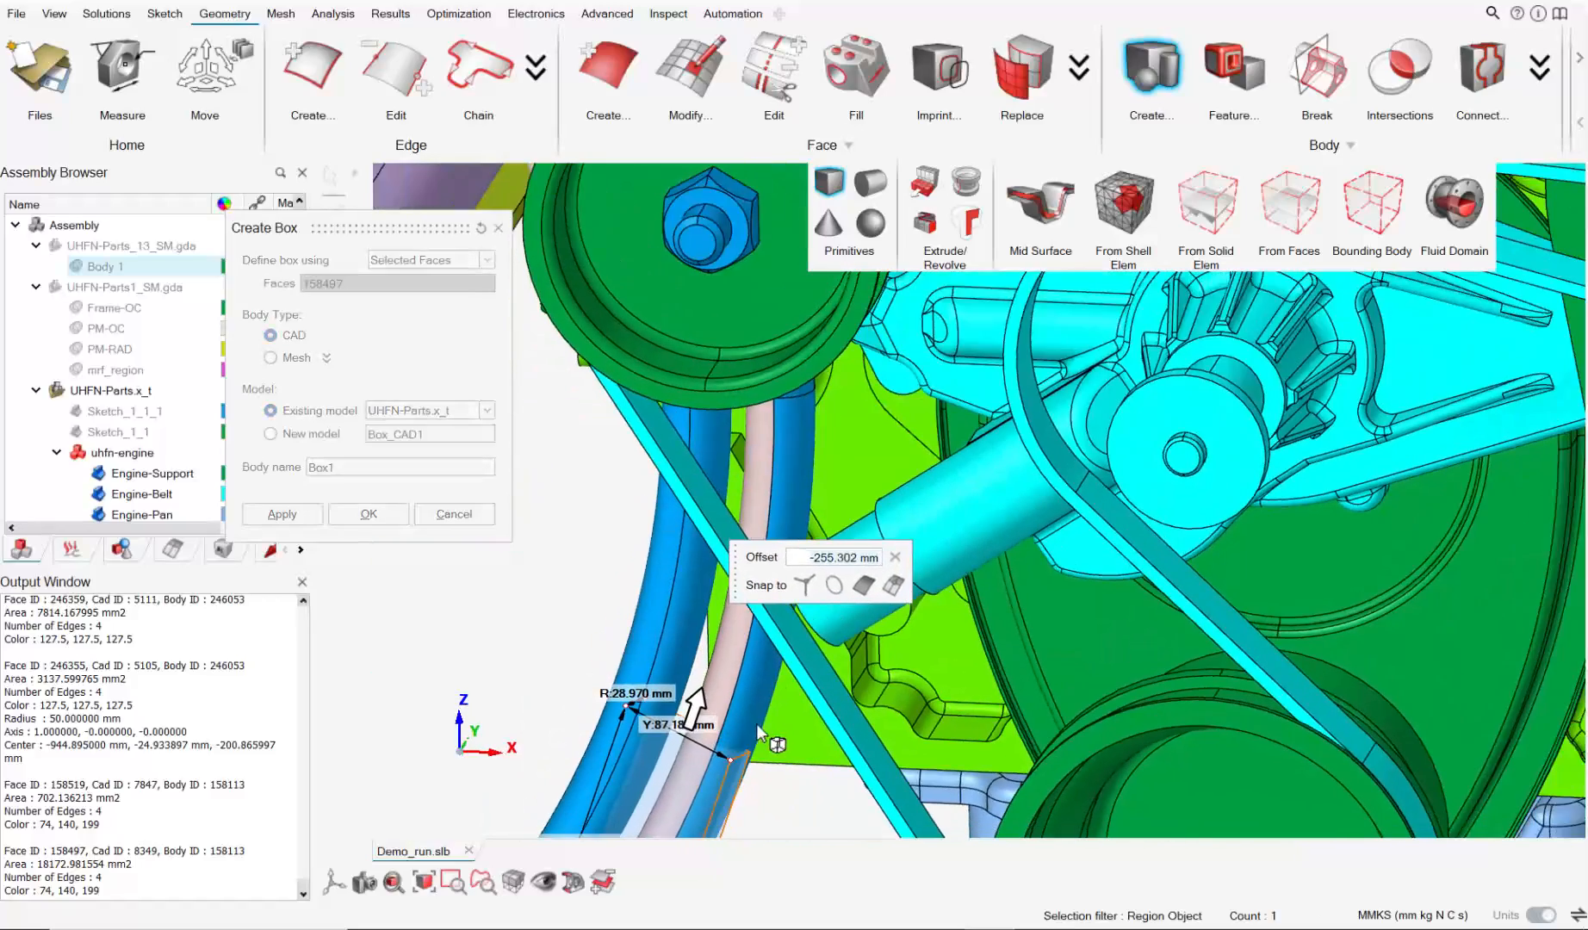
middle_click_drag(758, 730, 764, 501)
Extend the lower face of the box to increase its thickness to about 49.7 mm.
left_click(680, 648)
left_click_drag(760, 500, 756, 510)
mouse_move(742, 542)
middle_mouse_down()
mouse_move(743, 522)
mouse_move(734, 536)
middle_mouse_up()
left_click(739, 550)
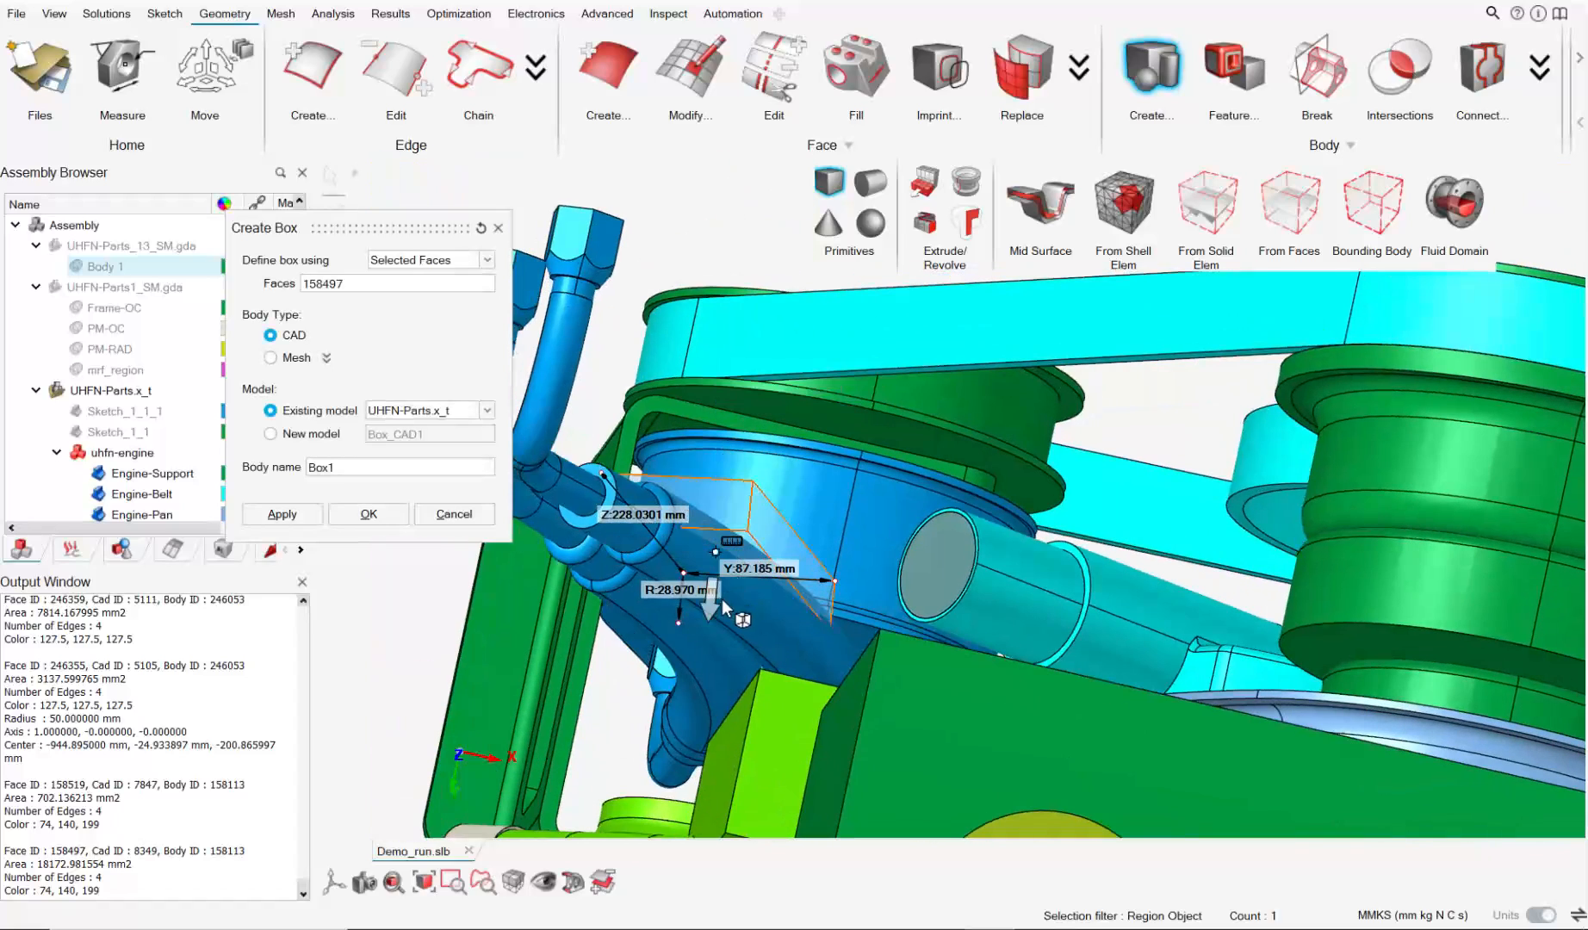
left_click_drag(723, 603, 703, 642)
Move the box into position so it covers the gap between the two blue hoses near their end fittings.
middle_click_drag(720, 534, 763, 585)
left_click(755, 576)
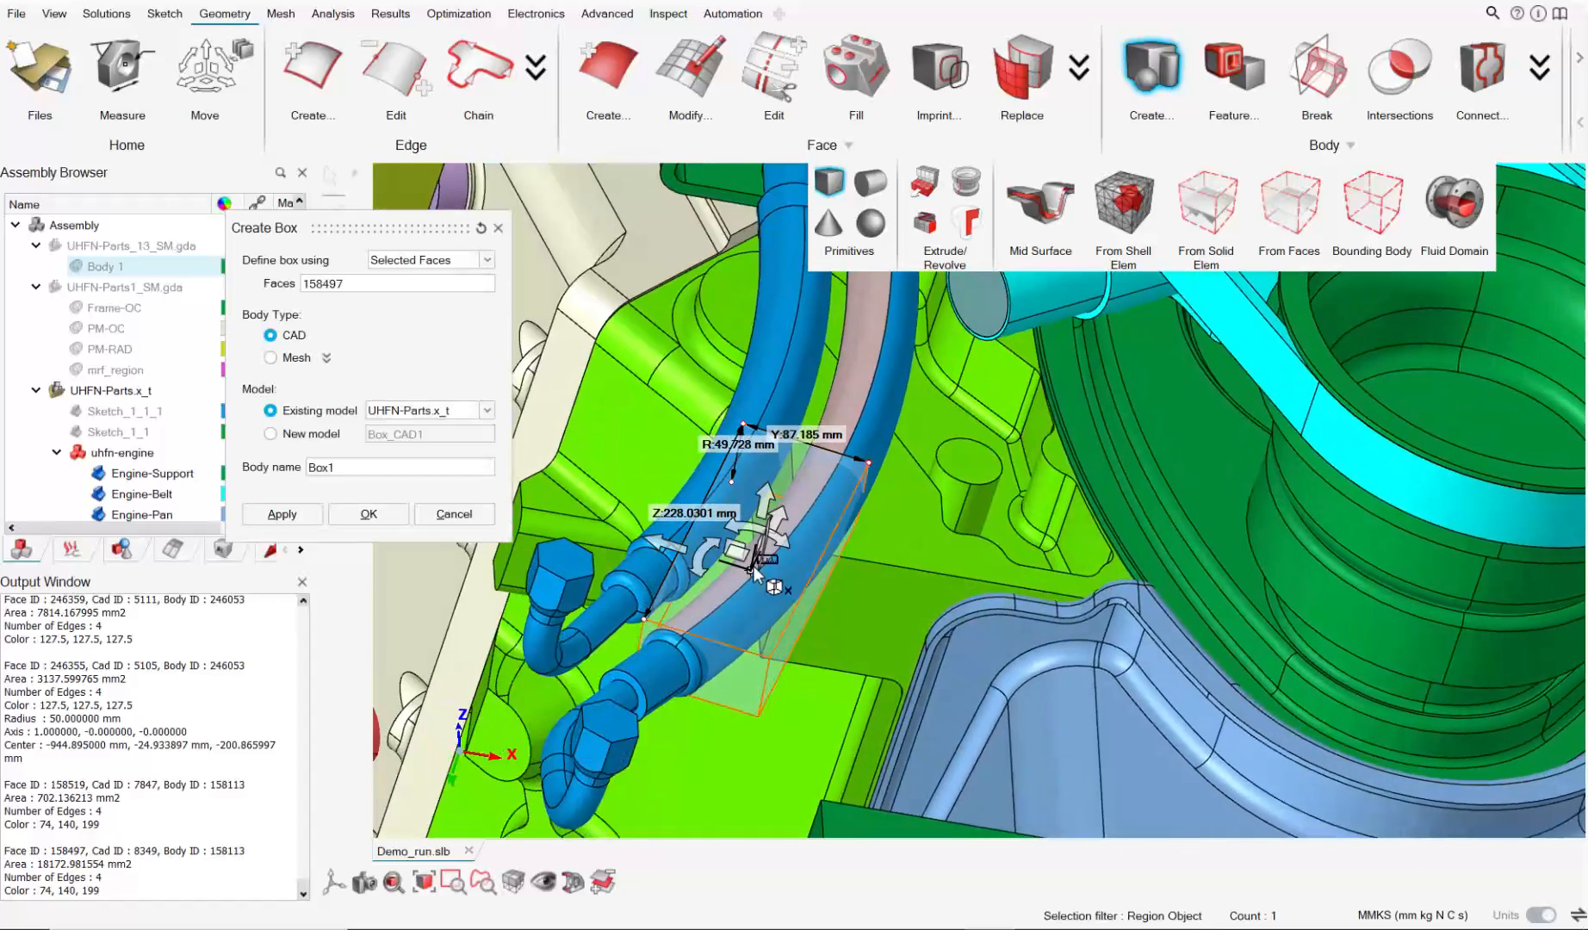
left_click_drag(706, 568, 657, 522)
middle_click_drag(691, 557, 673, 596)
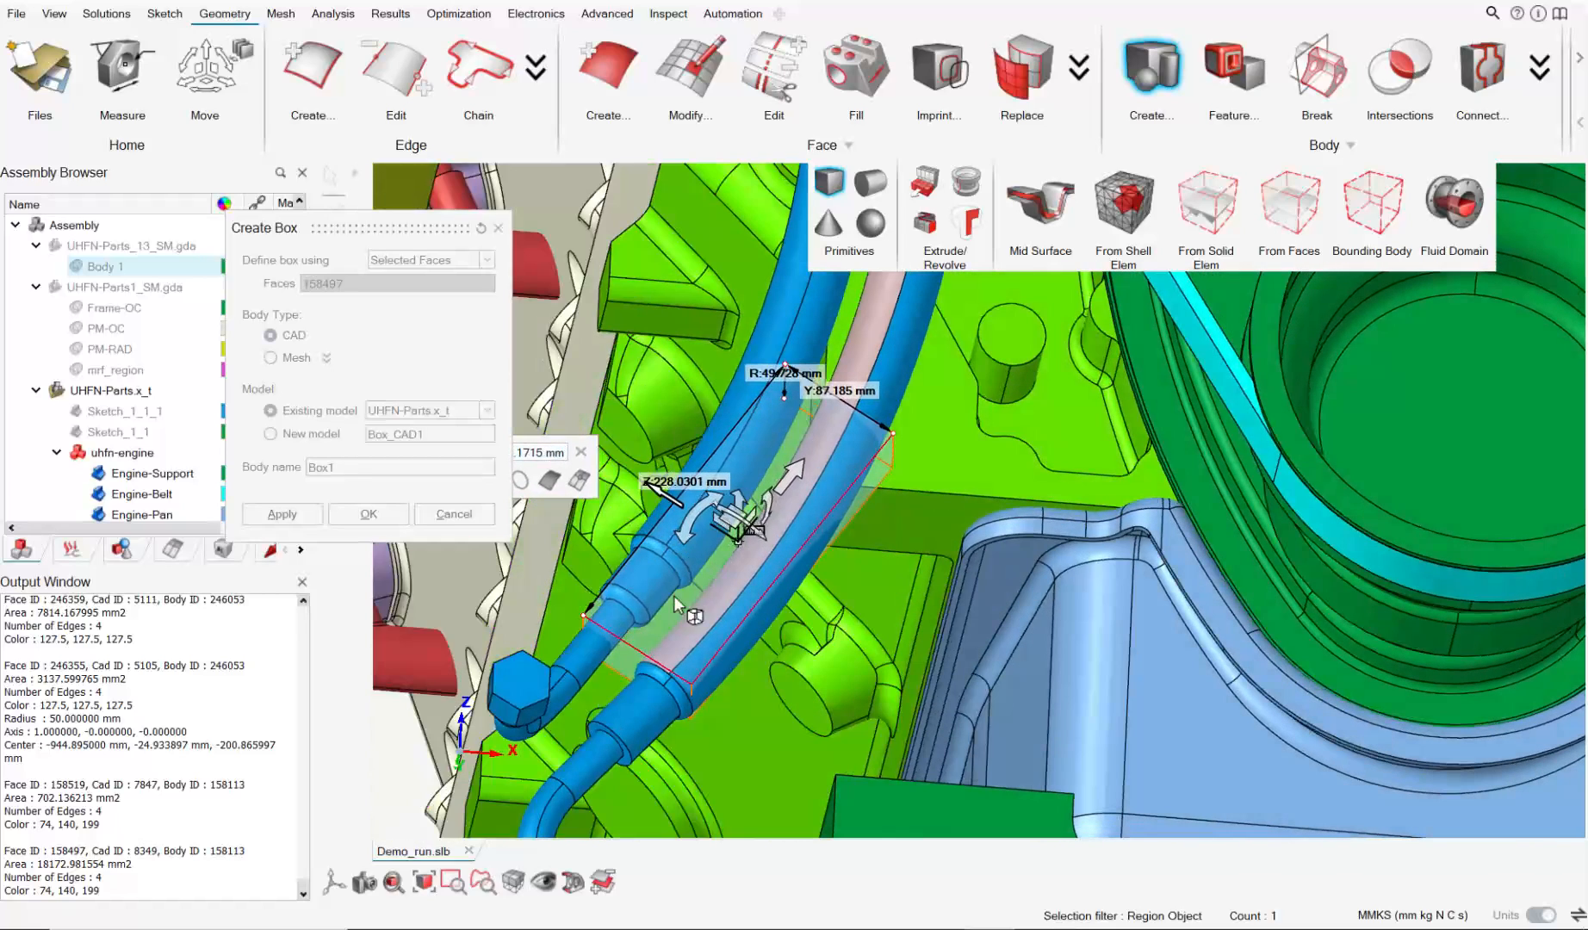
left_click_drag(786, 480, 729, 567)
Offset the lower face of the box by about -9.4 mm and its upper face by about -12.1 mm to slim it.
middle_click_drag(728, 566, 711, 680)
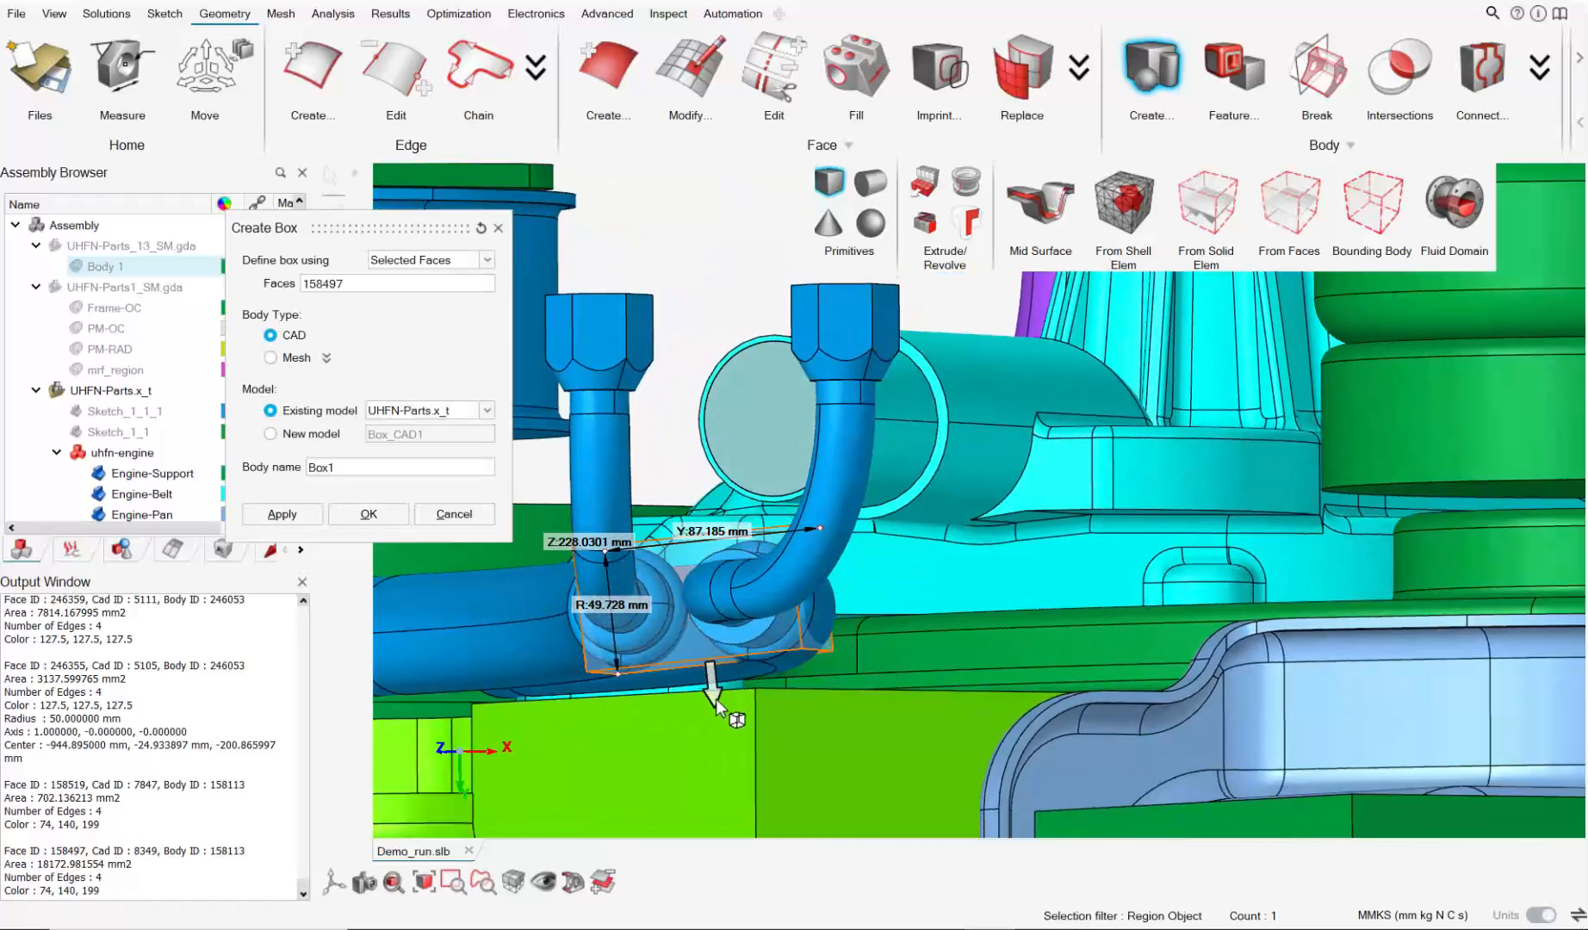
left_click_drag(717, 702, 714, 685)
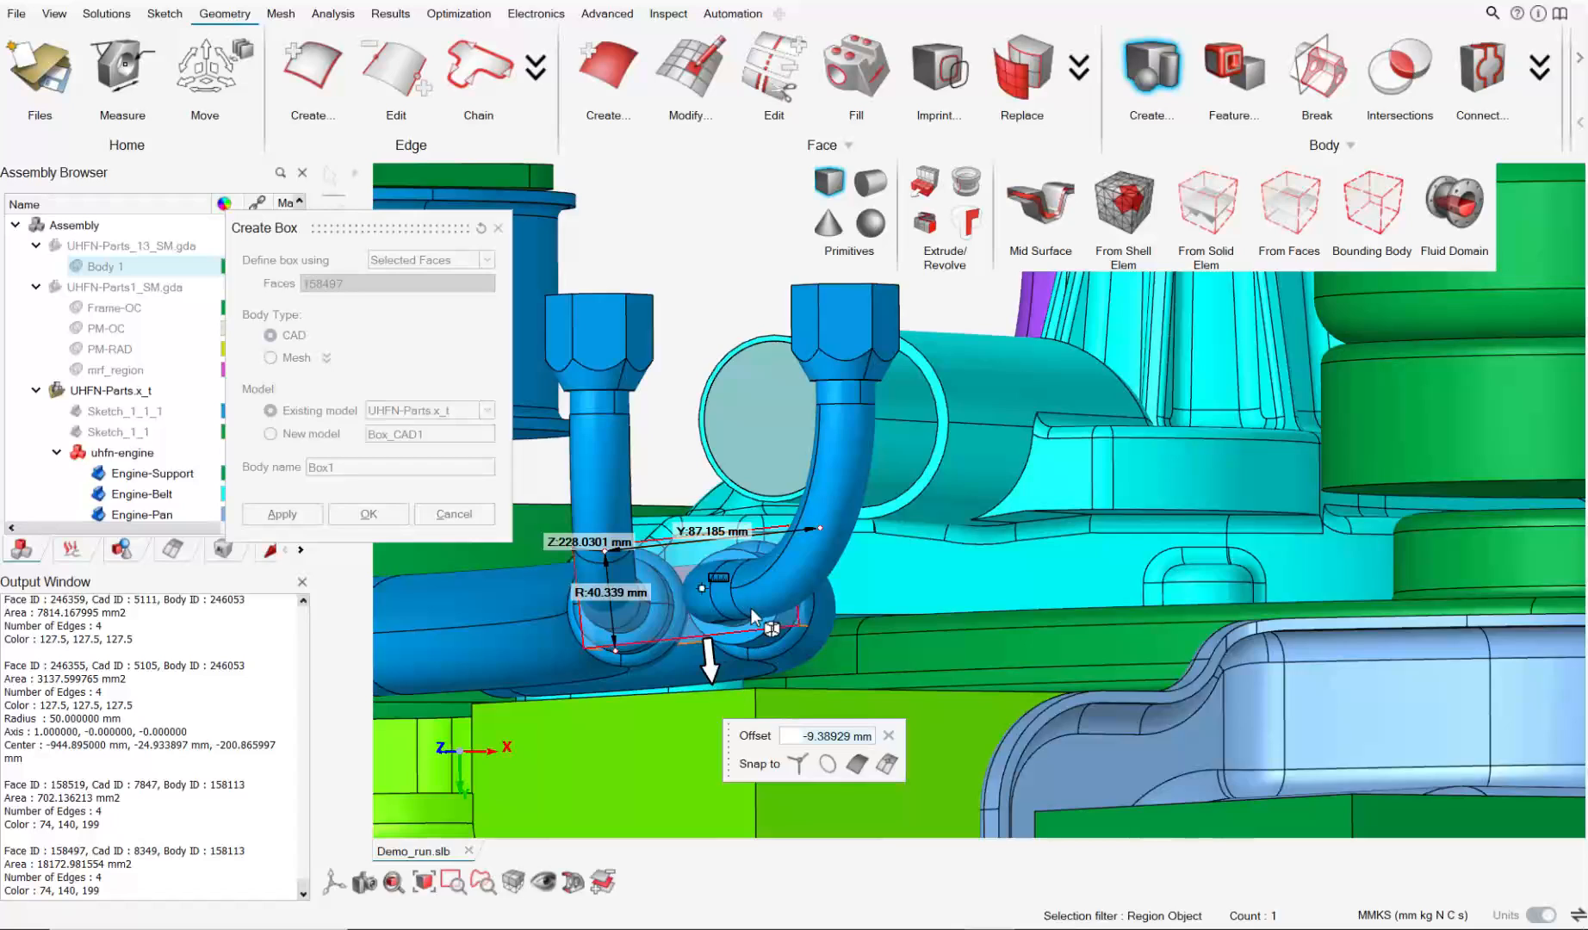
middle_click_drag(751, 617, 861, 482)
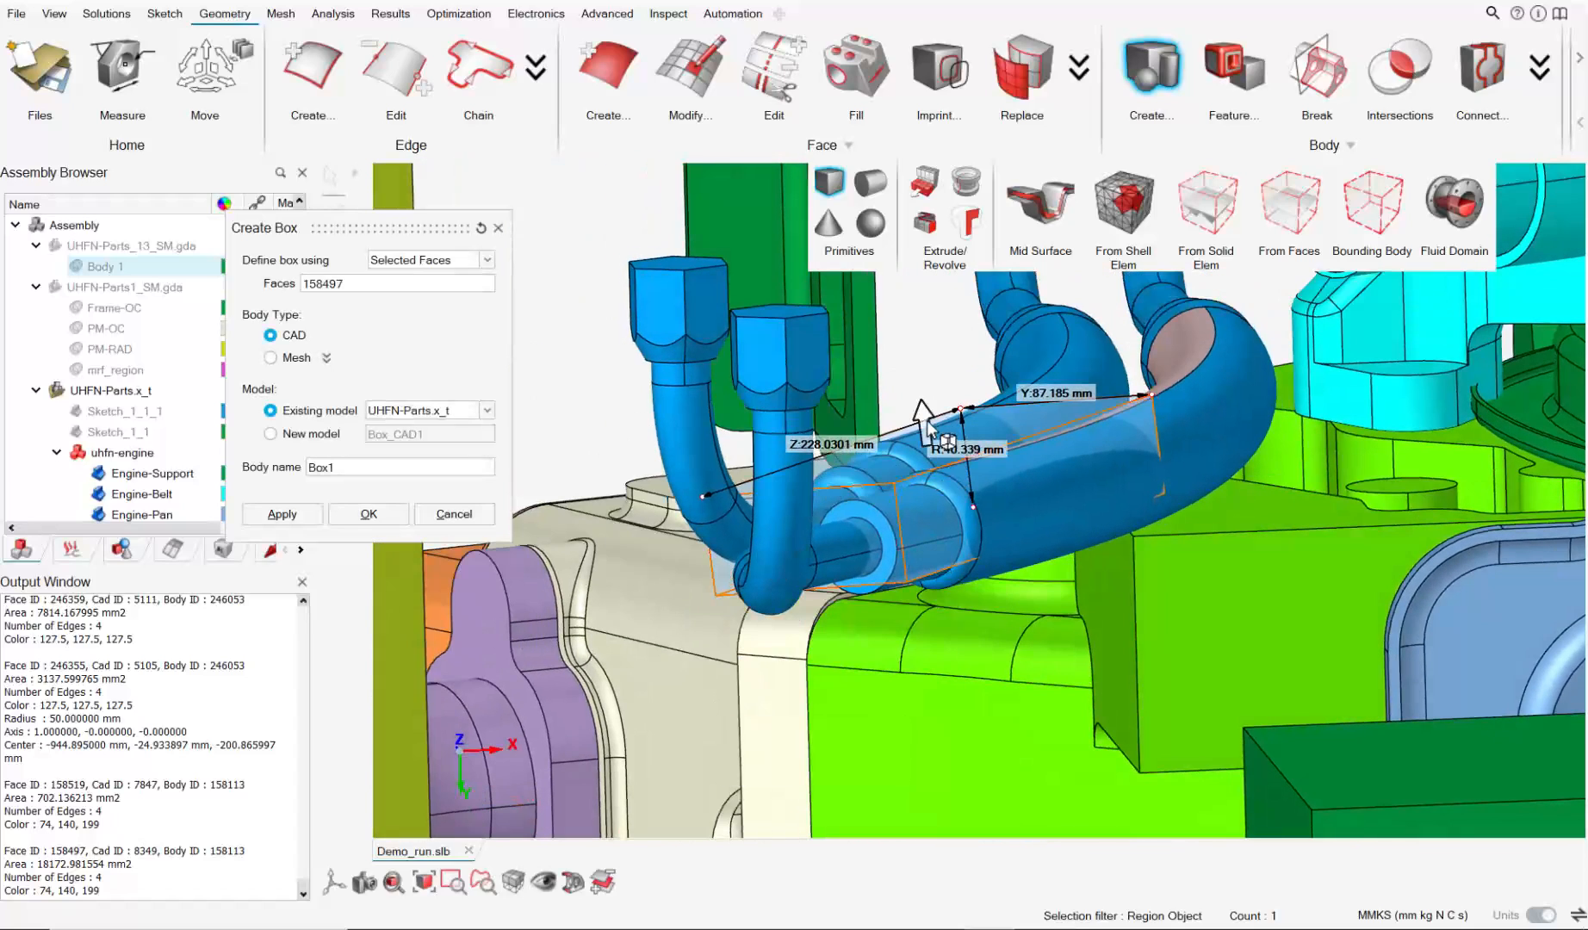
left_click_drag(922, 402, 926, 431)
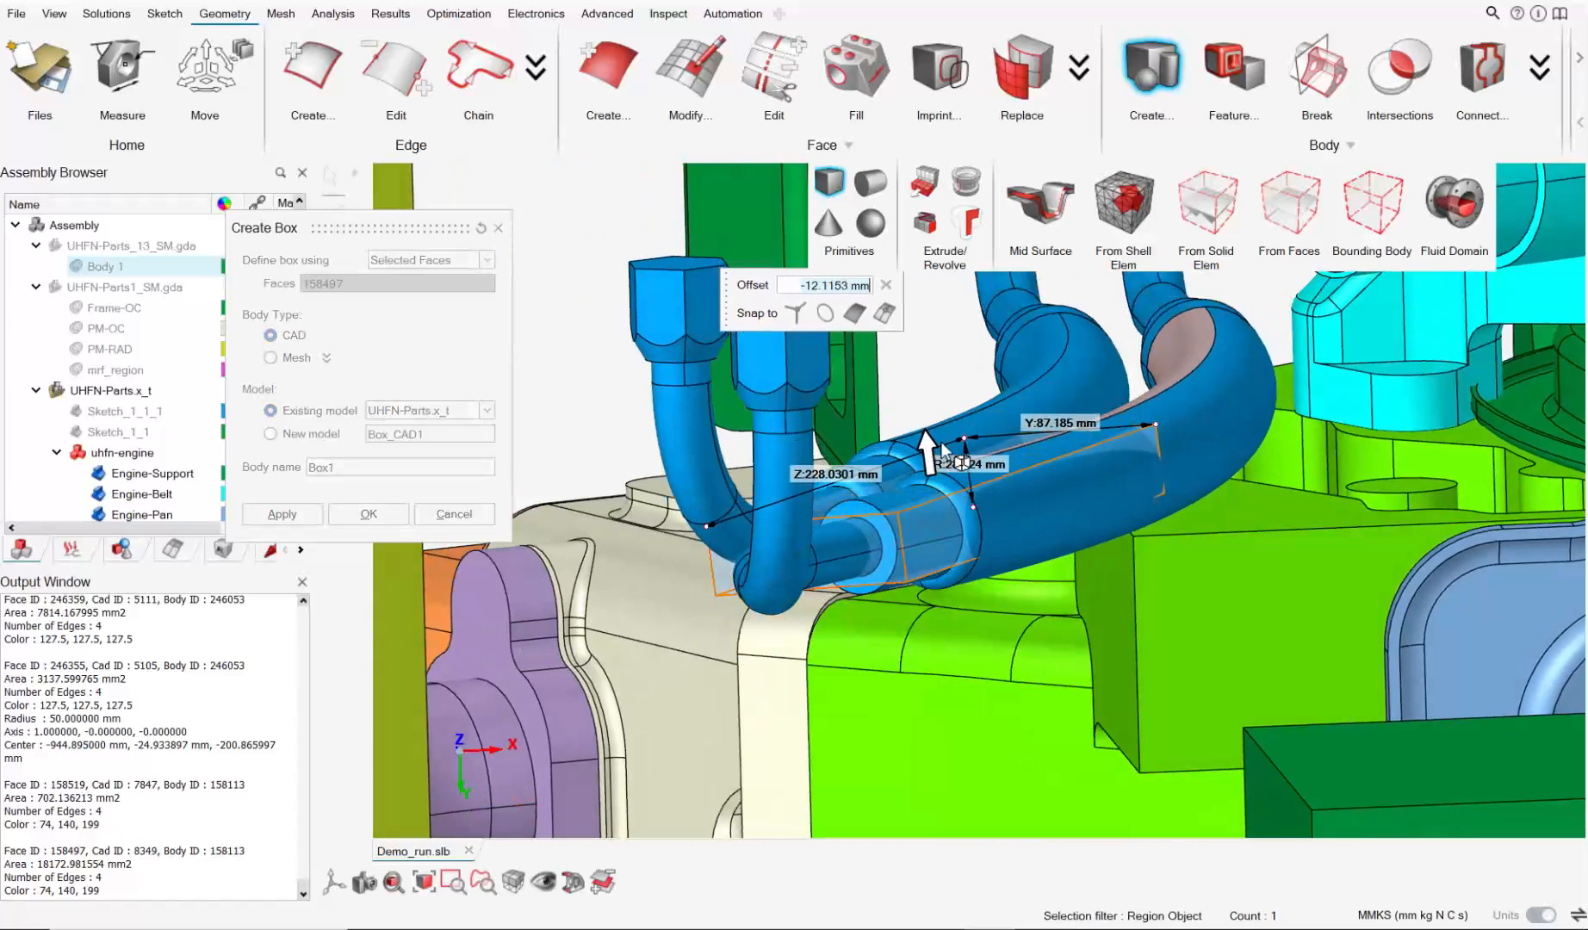
middle_click_drag(1009, 438, 1050, 476)
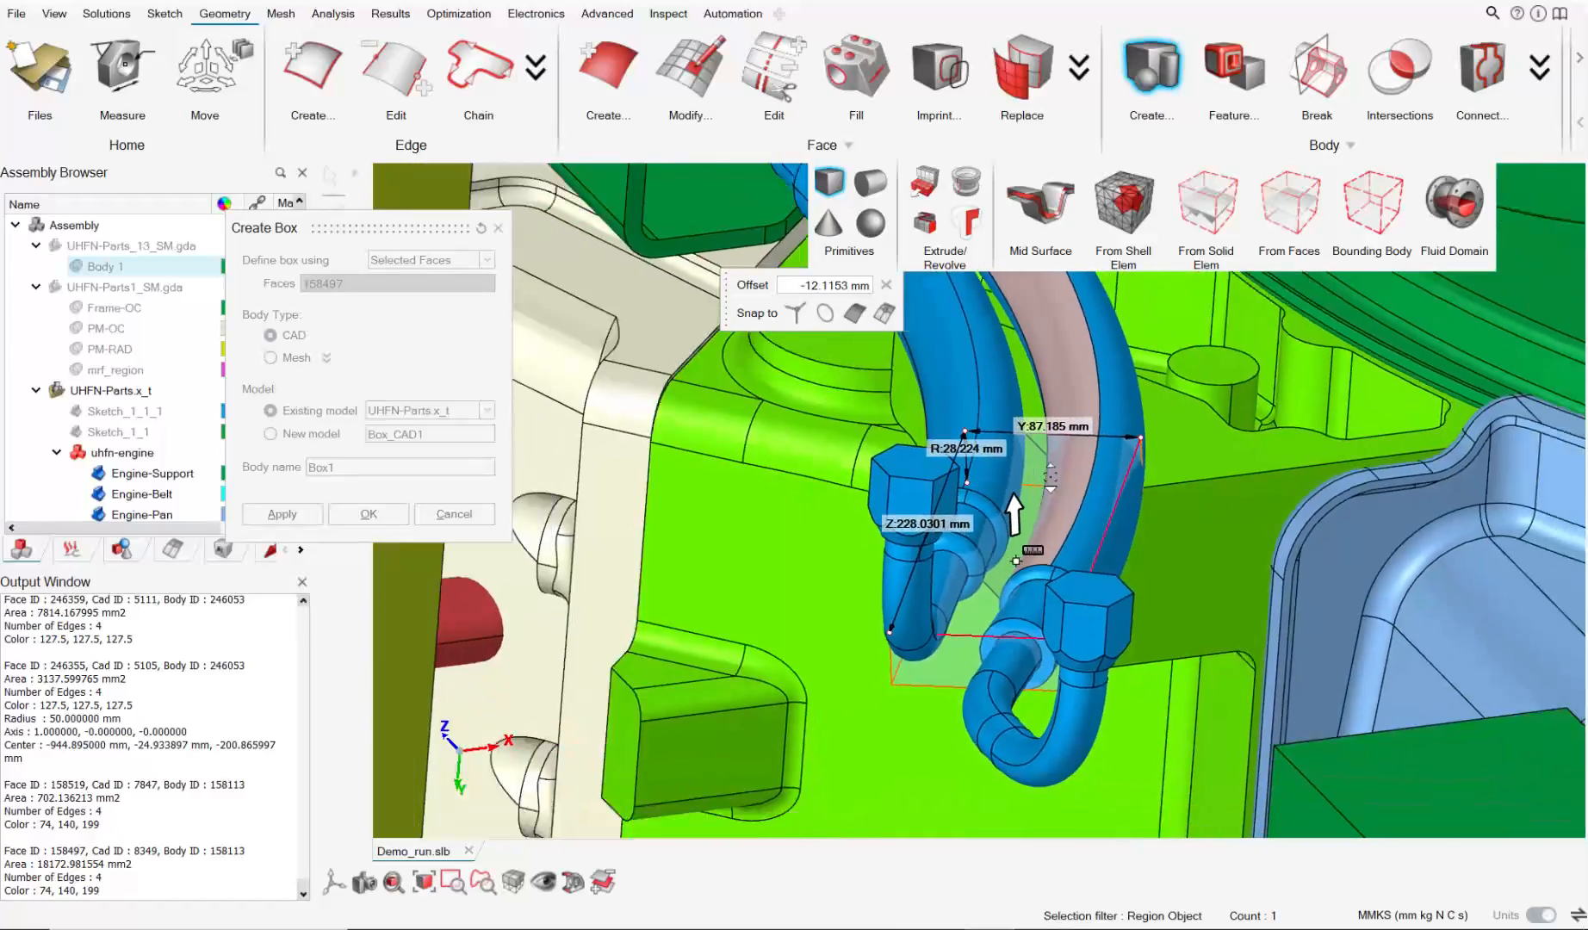
Finish creating the box as Box1 and move it into the uhfn-engine assembly.
scroll(1051, 476, "down", 8)
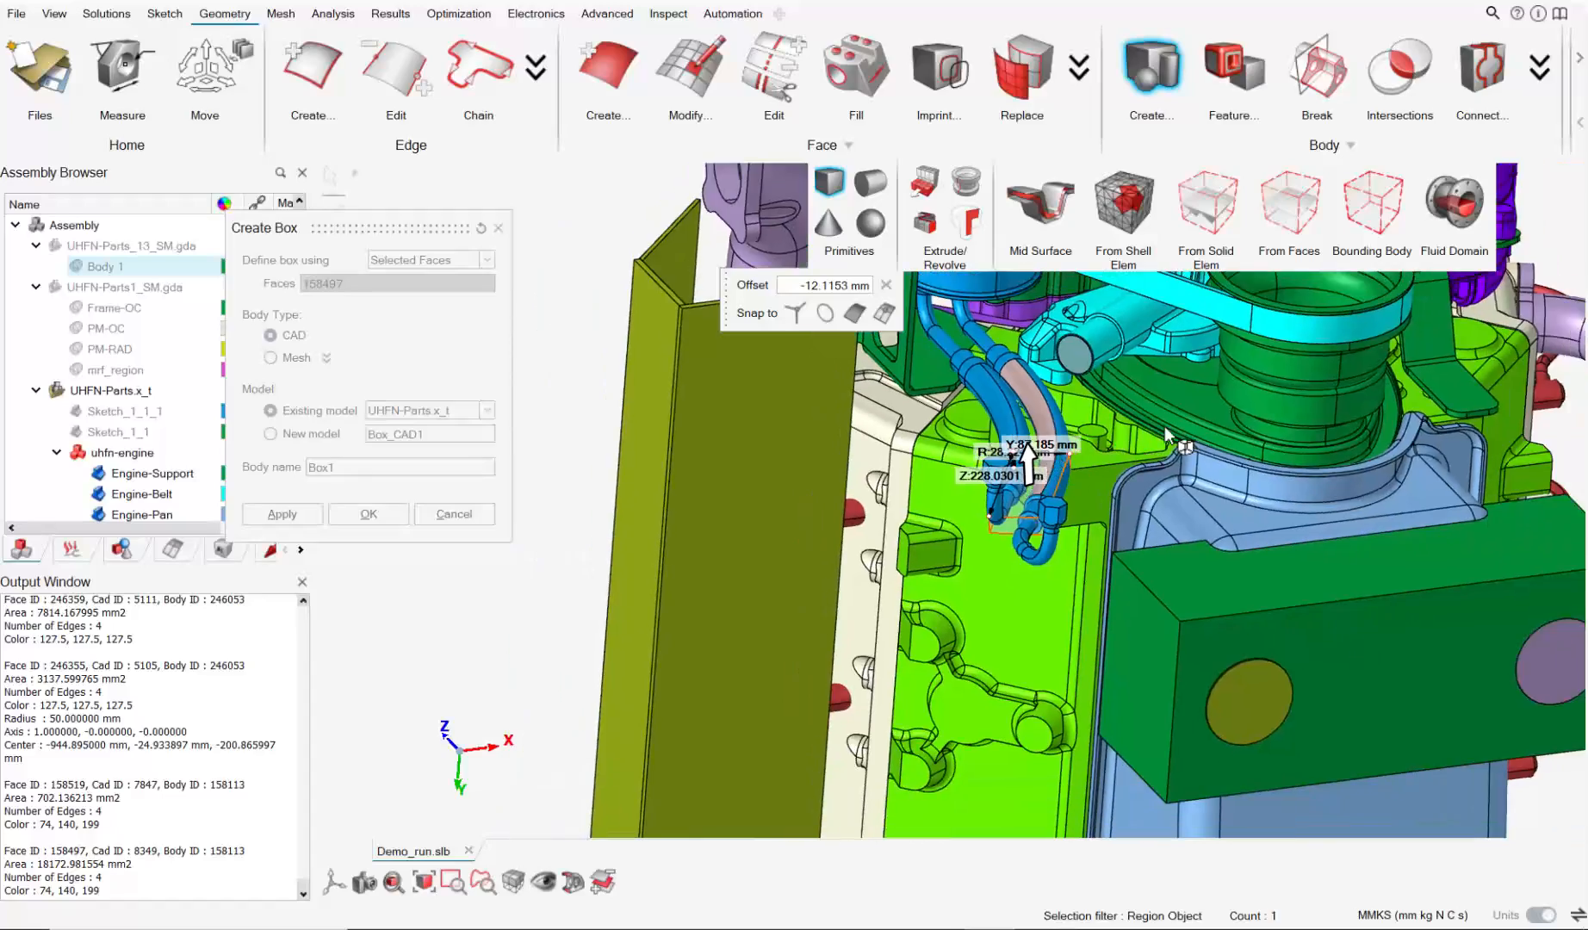
middle_click_drag(1163, 425, 719, 527)
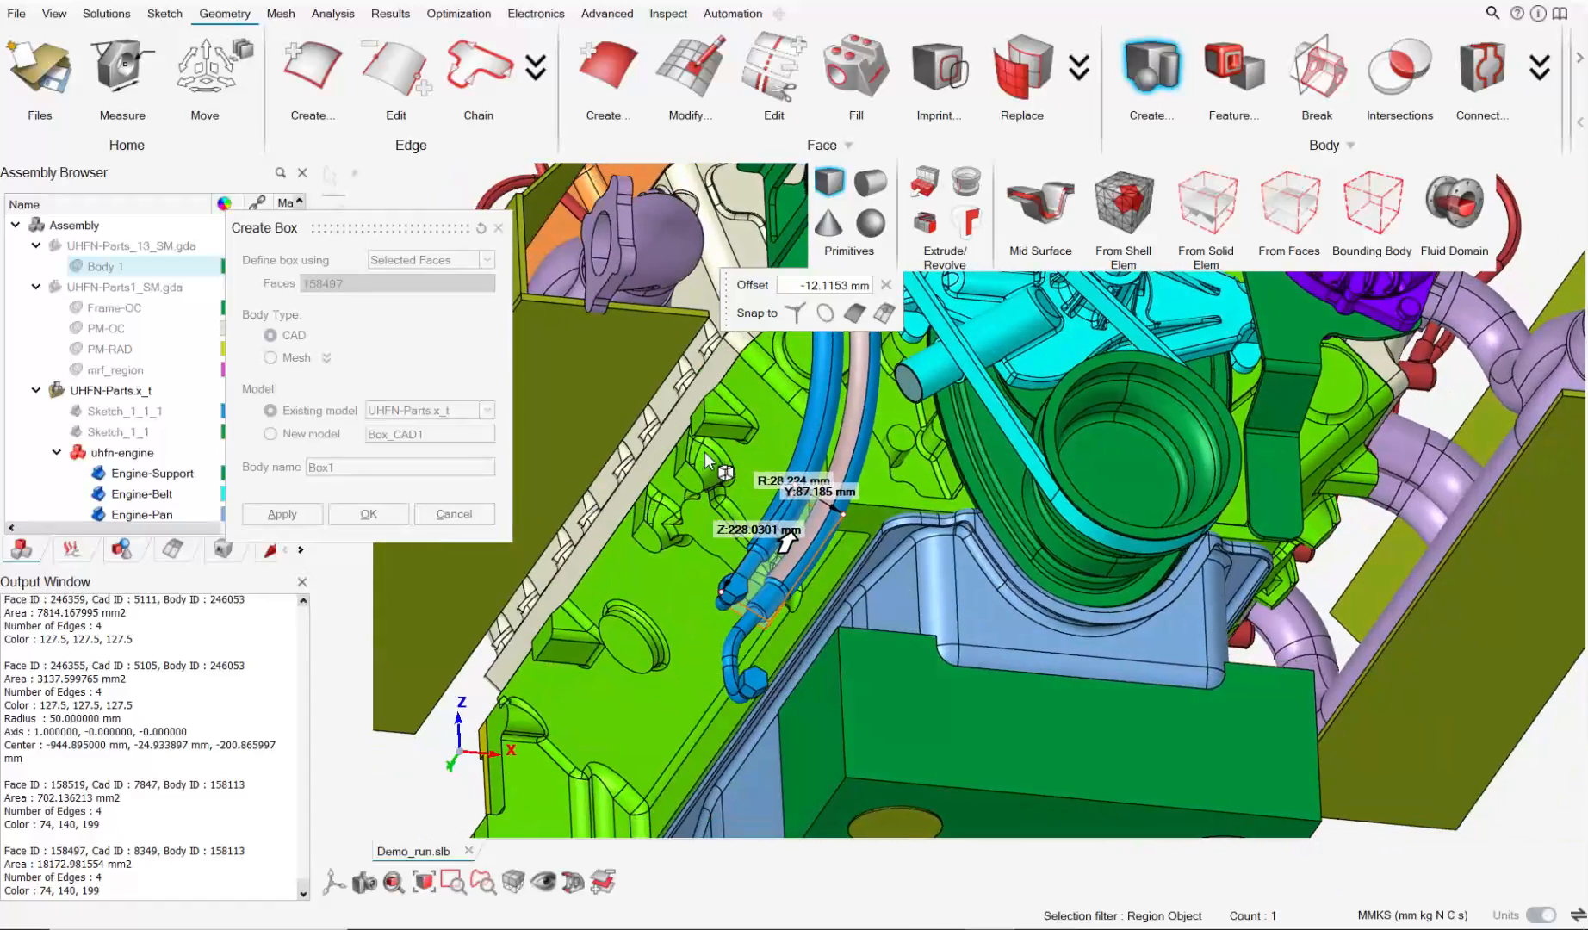
left_click(887, 286)
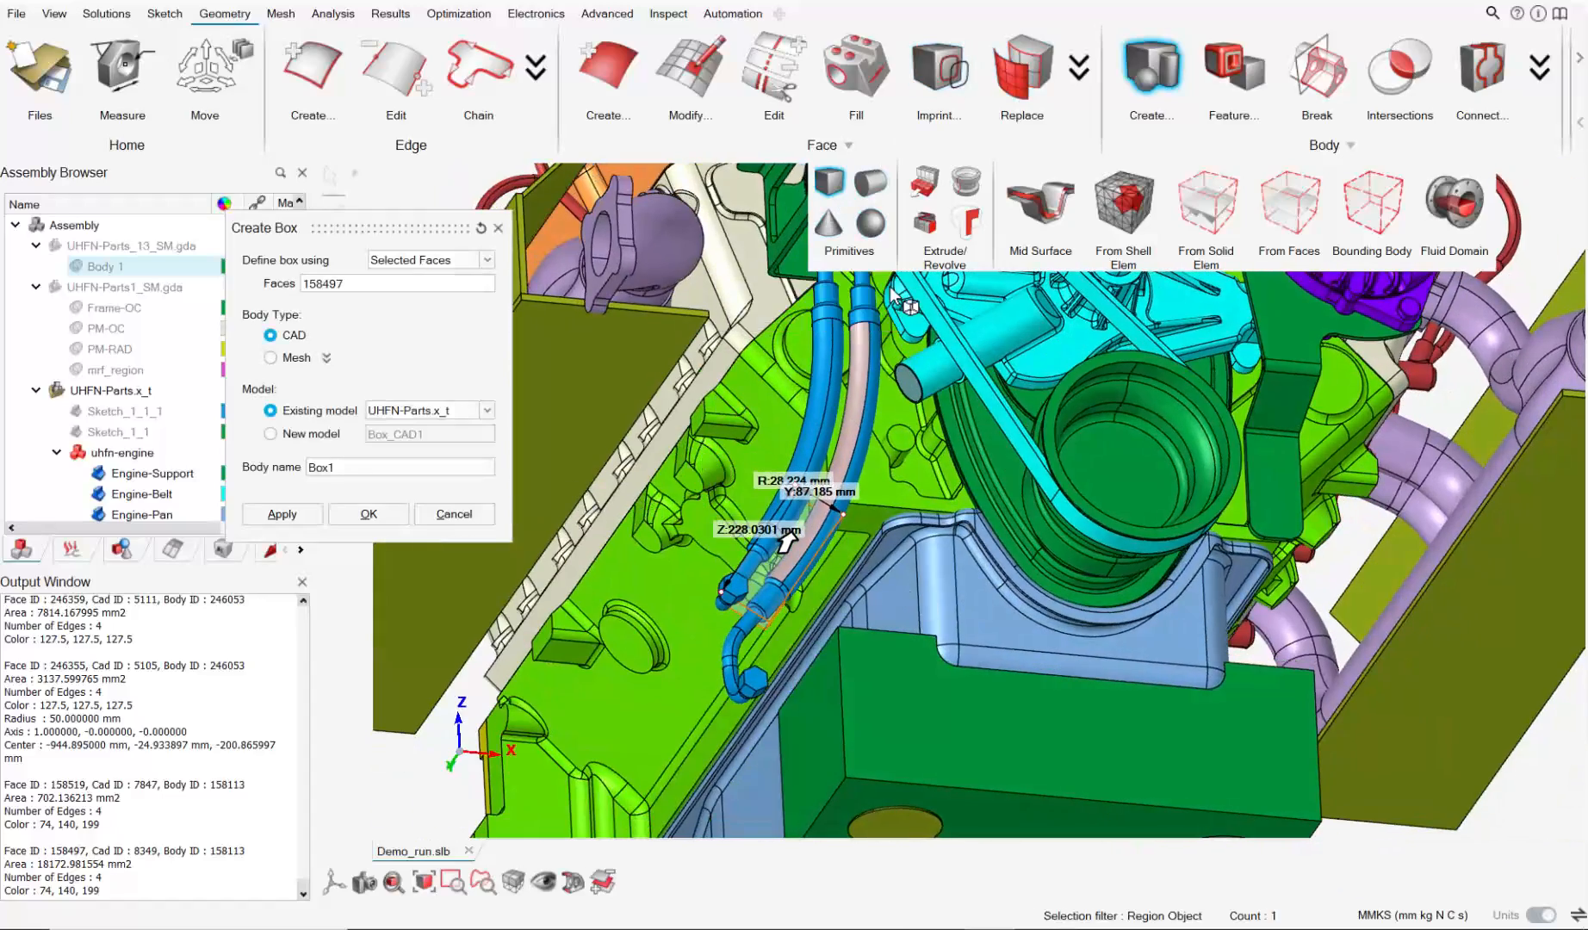
left_click(392, 511)
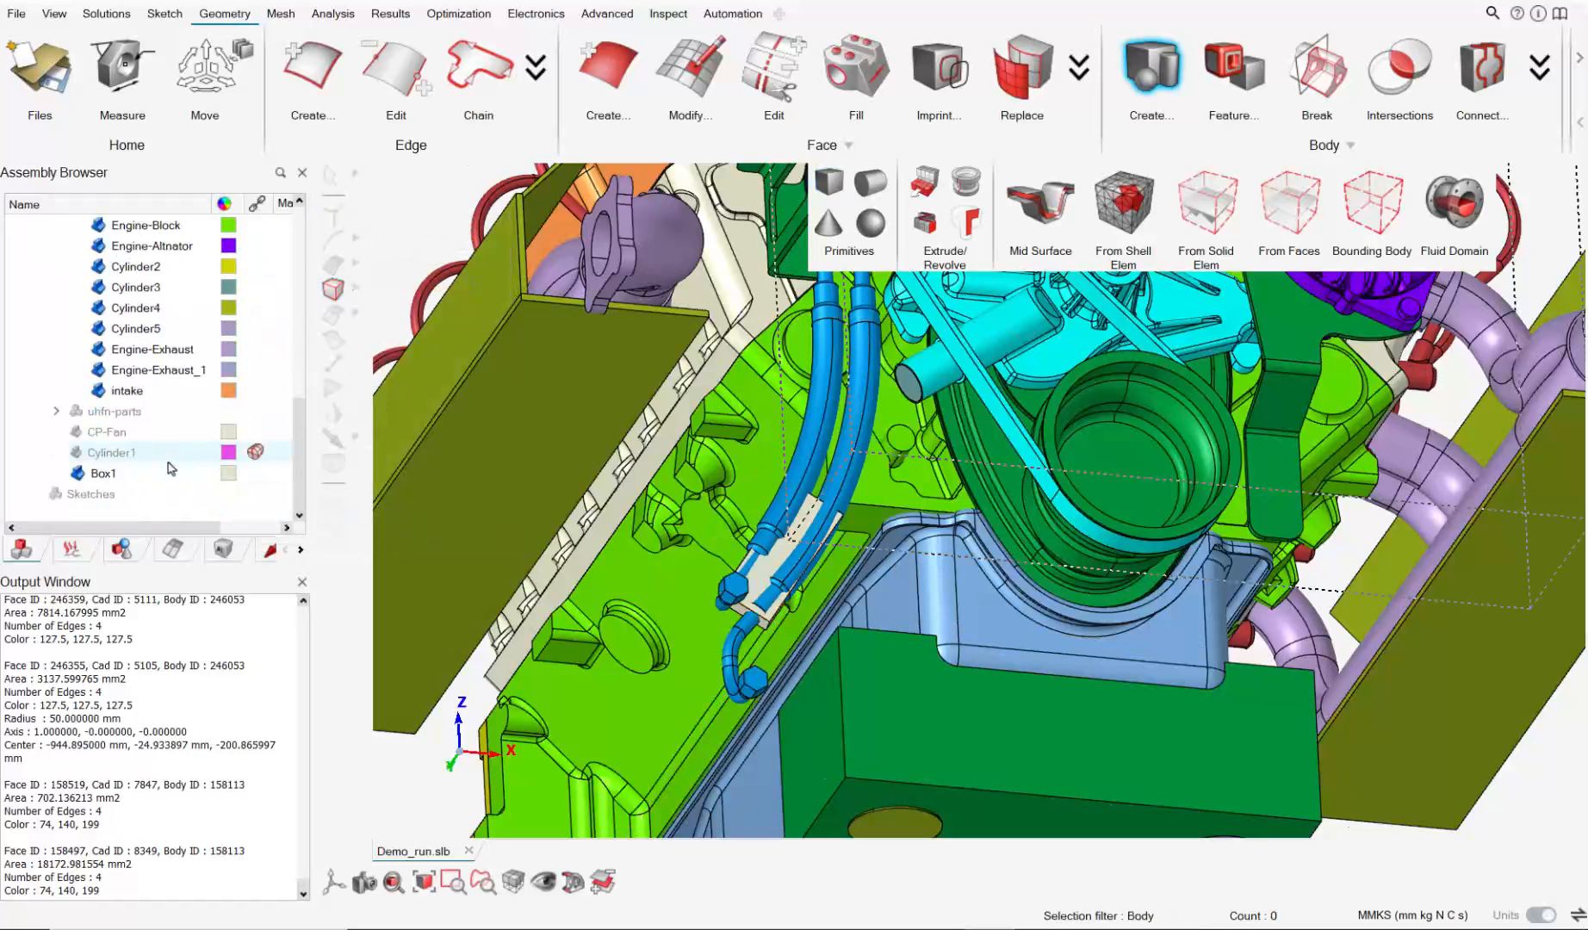
left_click_drag(155, 373, 155, 374)
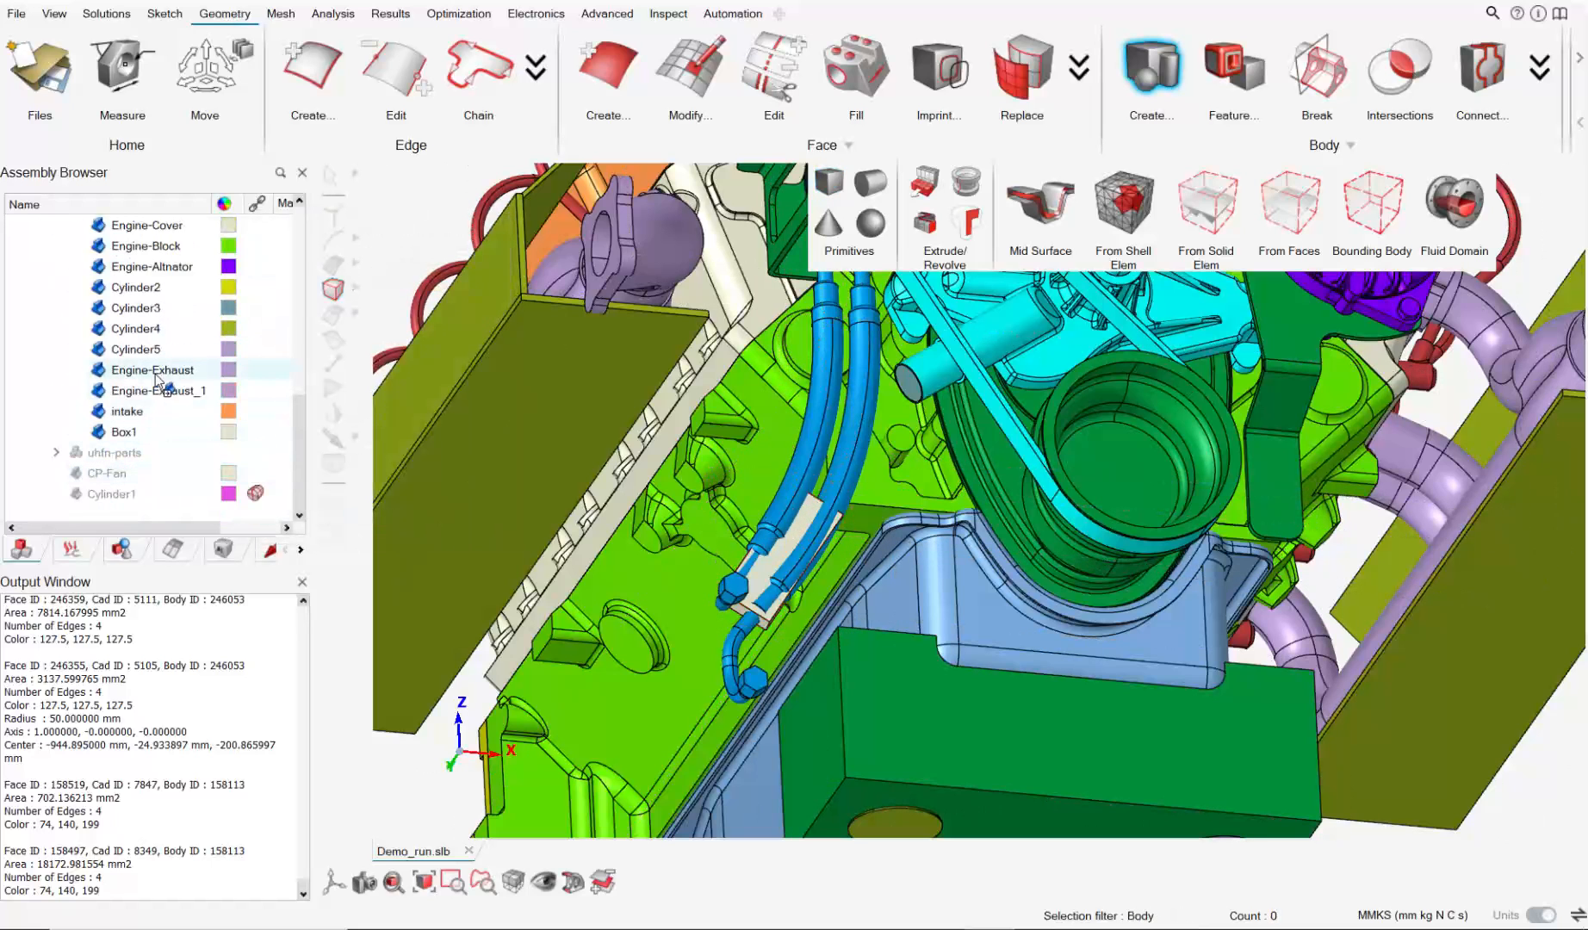
Compare the grooved purple engine cover in the geometry with the Body 1 mesh, and return to showing only uhfn-engine.
scroll(689, 539, "down", 6)
right_click_drag(852, 477, 823, 539)
middle_click_drag(822, 539, 790, 619)
scroll(960, 442, "up", 10)
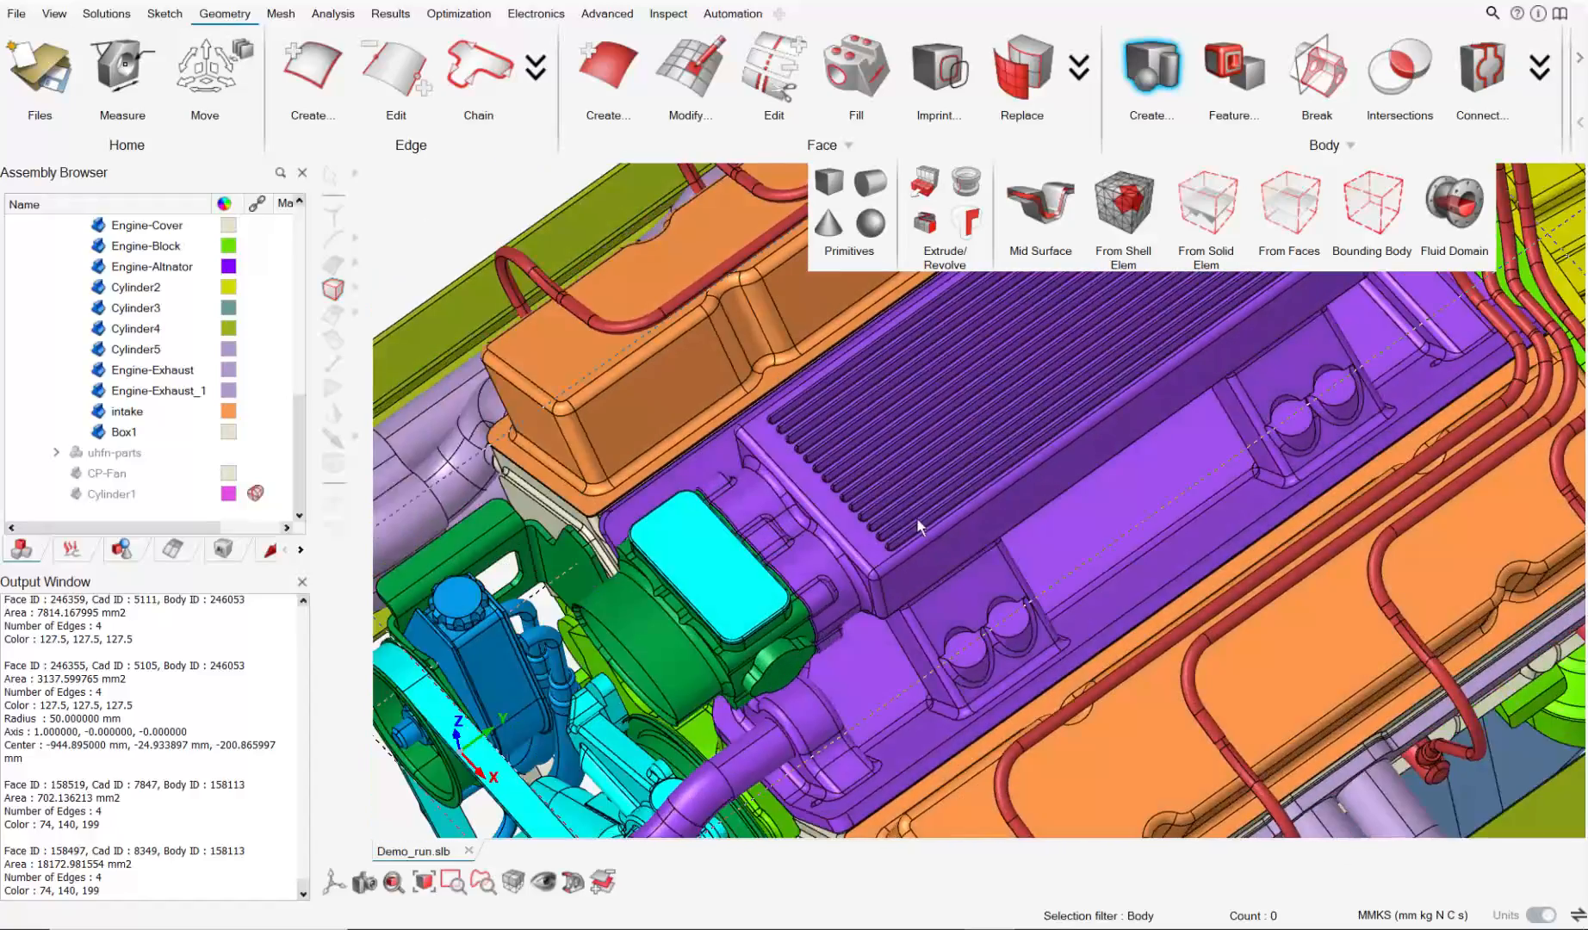
middle_click_drag(917, 516, 818, 556)
scroll(648, 542, "up", 6)
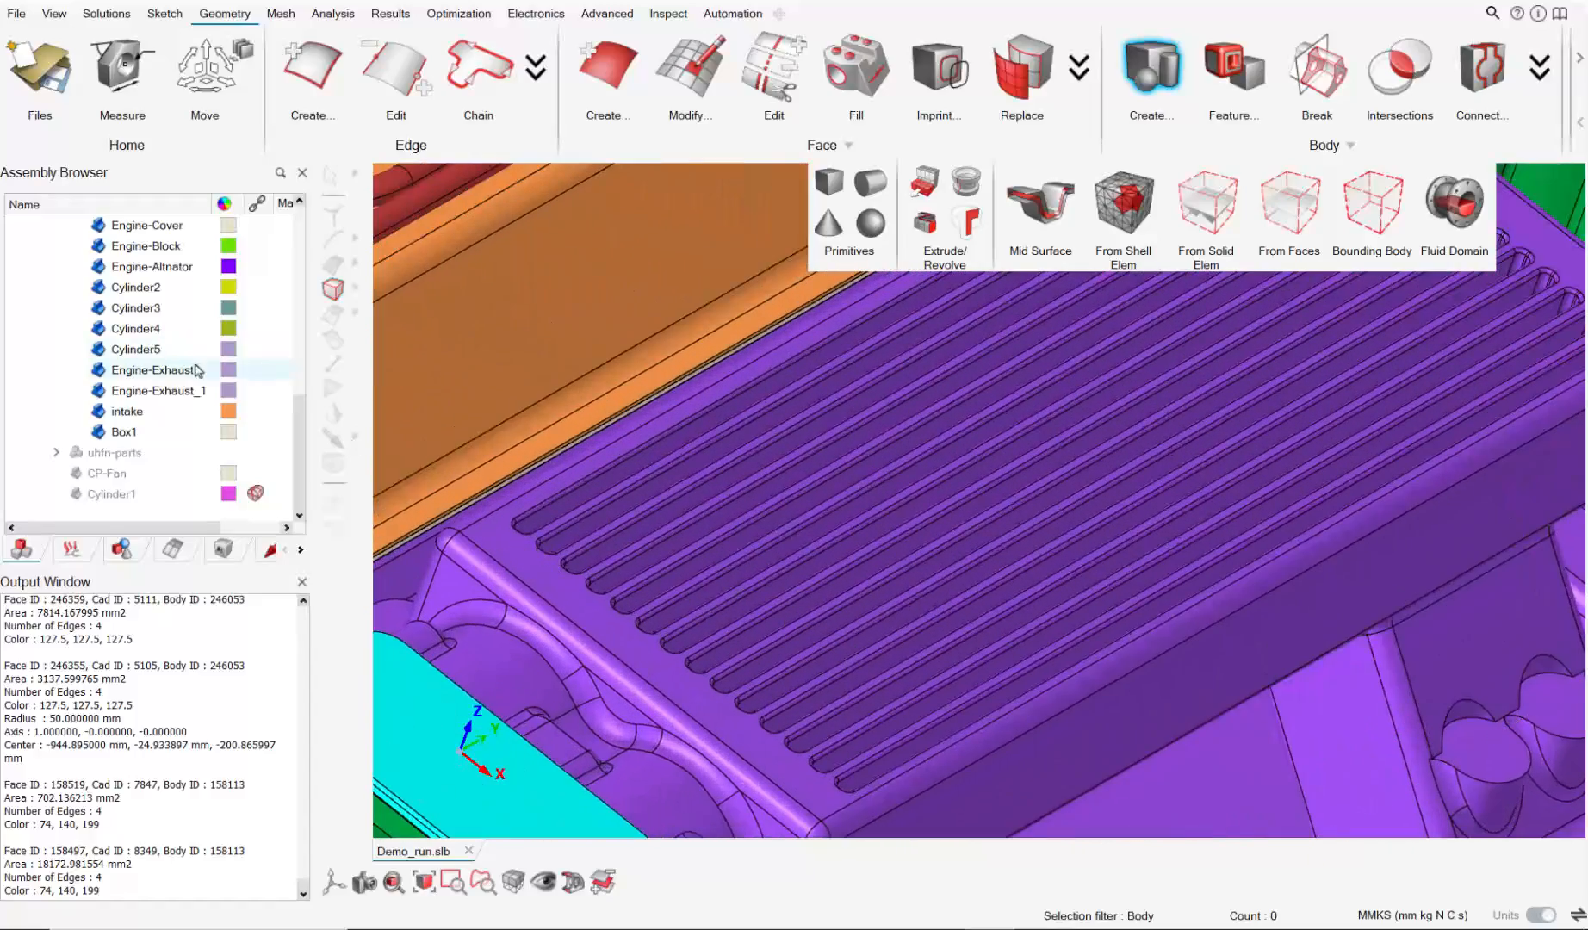
scroll(197, 370, "up", 5)
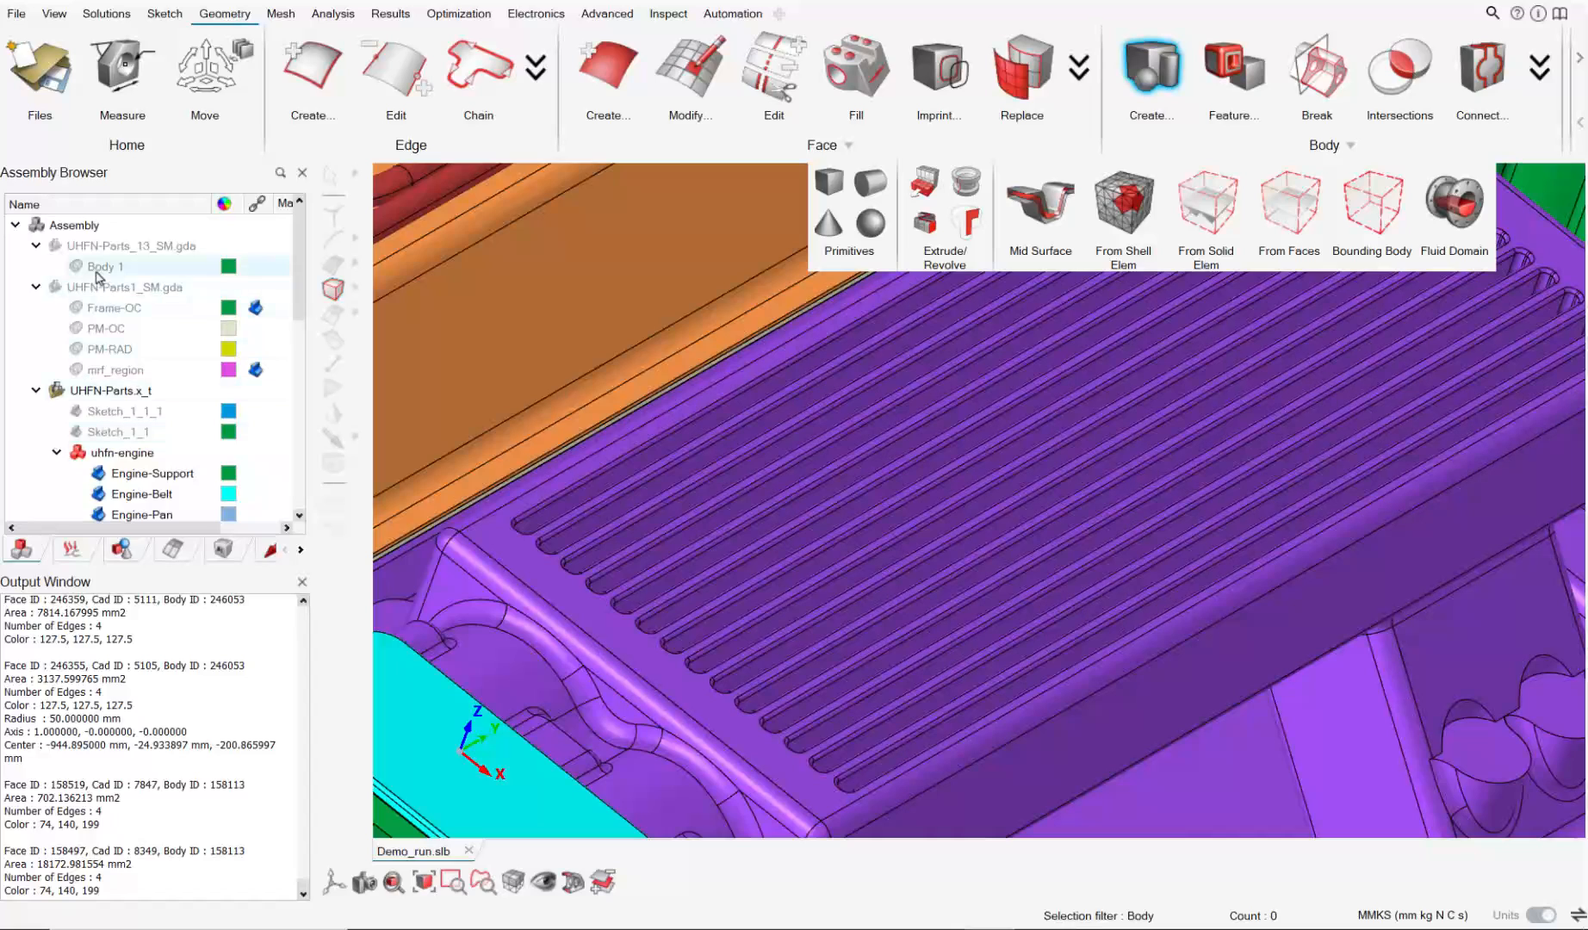
left_click(79, 269)
left_click(78, 452)
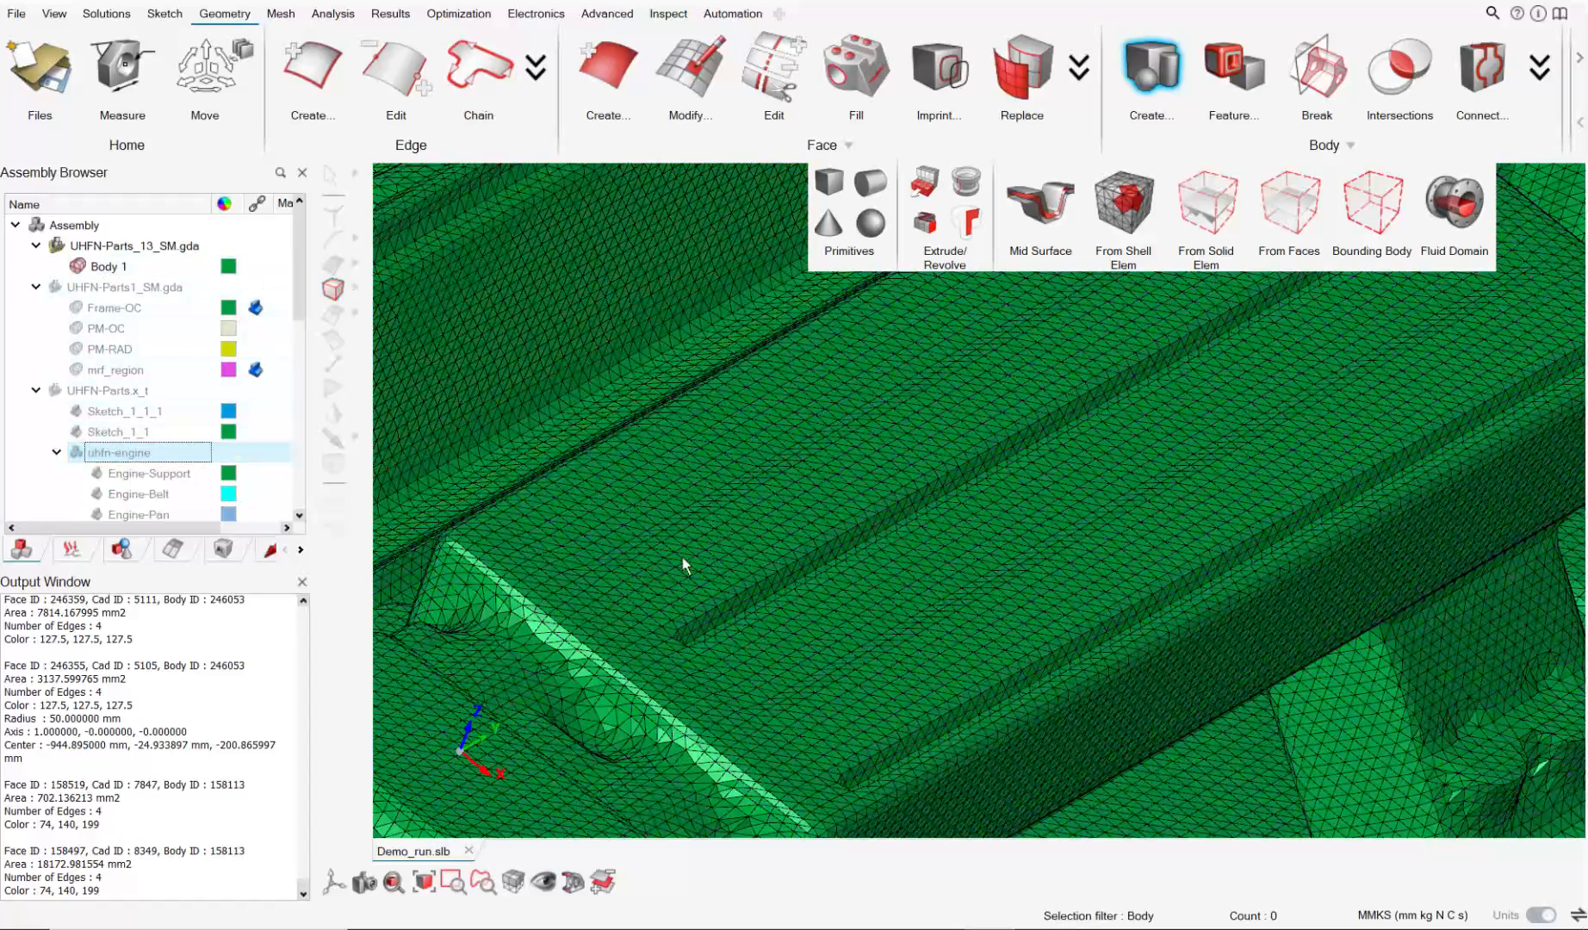
left_click(78, 267)
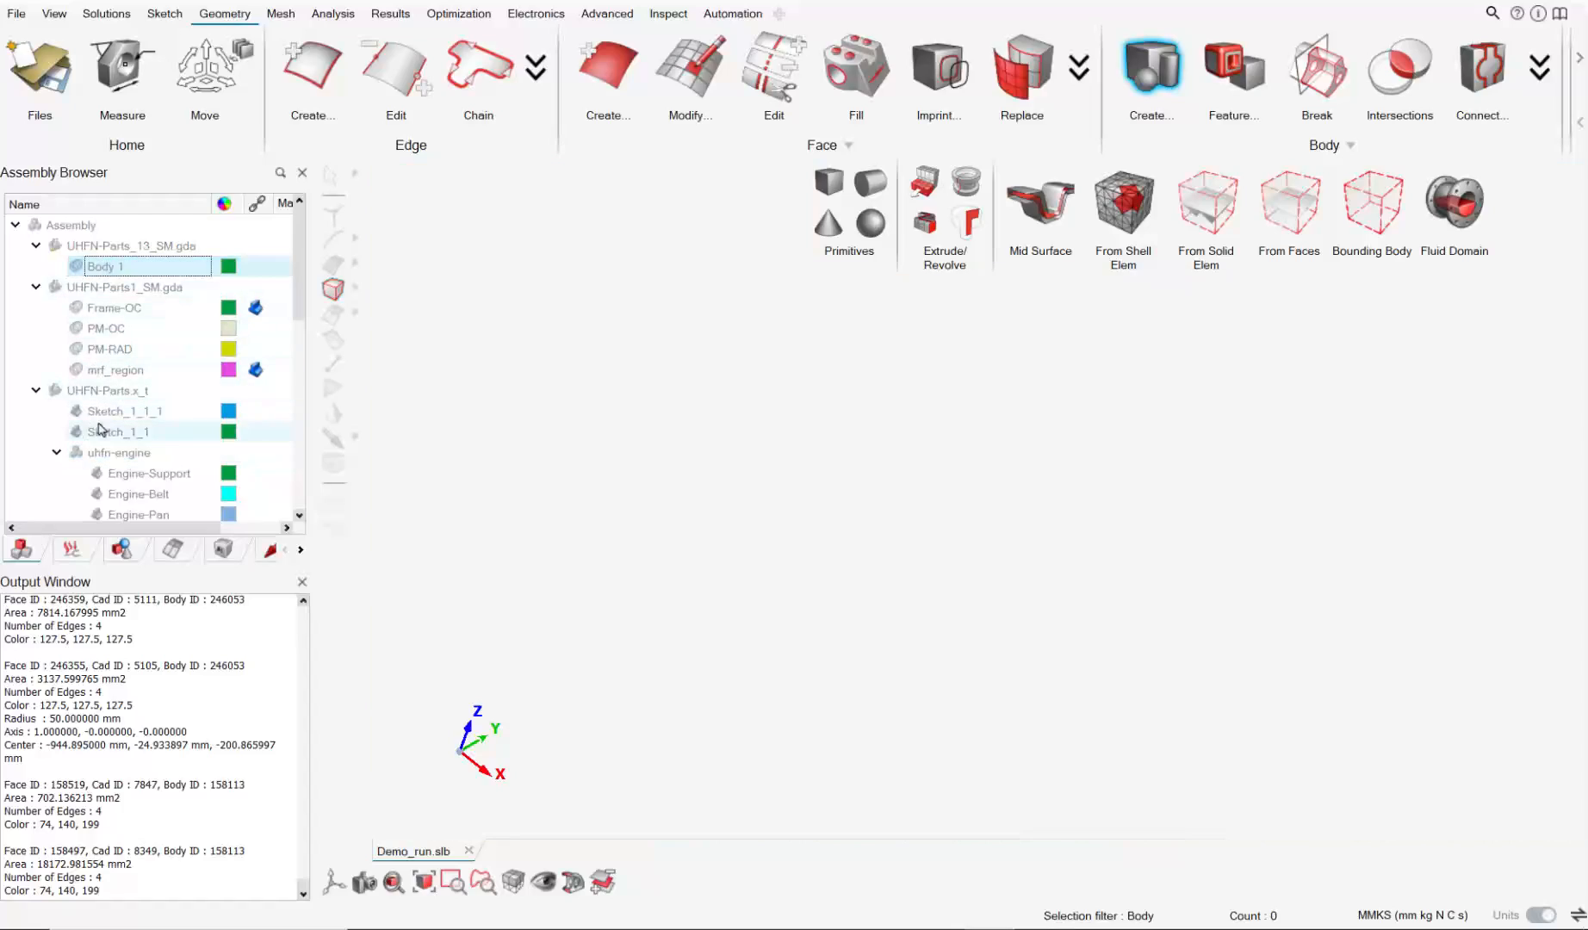
left_click(77, 453)
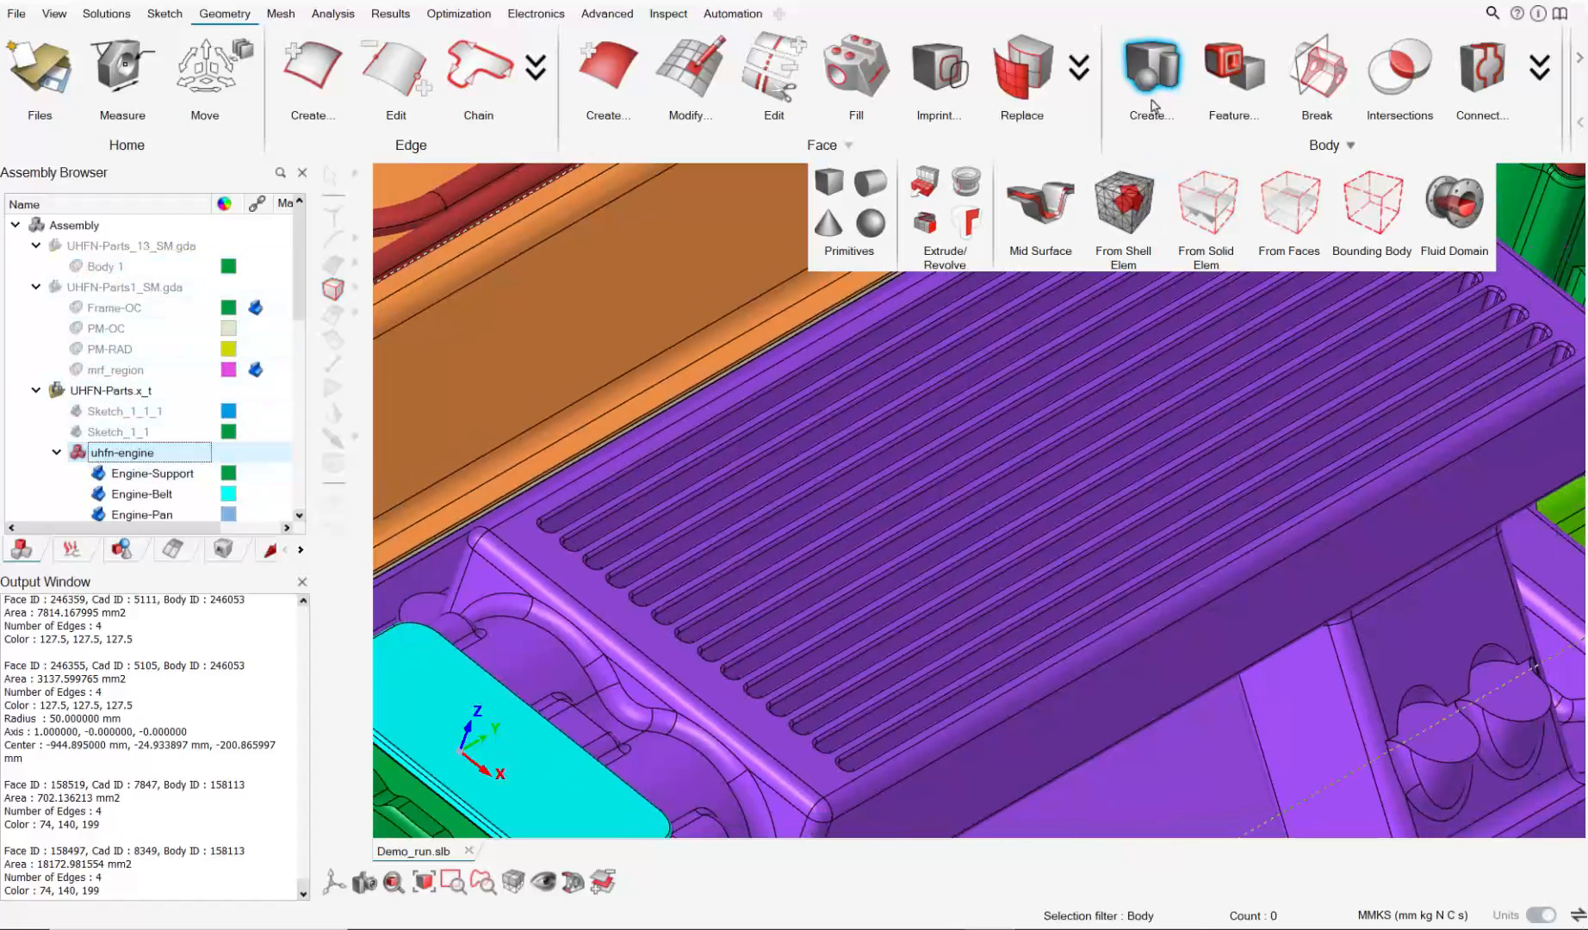
Examine the narrow grooves at the front end of the purple cover.
scroll(911, 469, "down", 3)
middle_click_drag(933, 496, 949, 452)
scroll(653, 445, "up", 3)
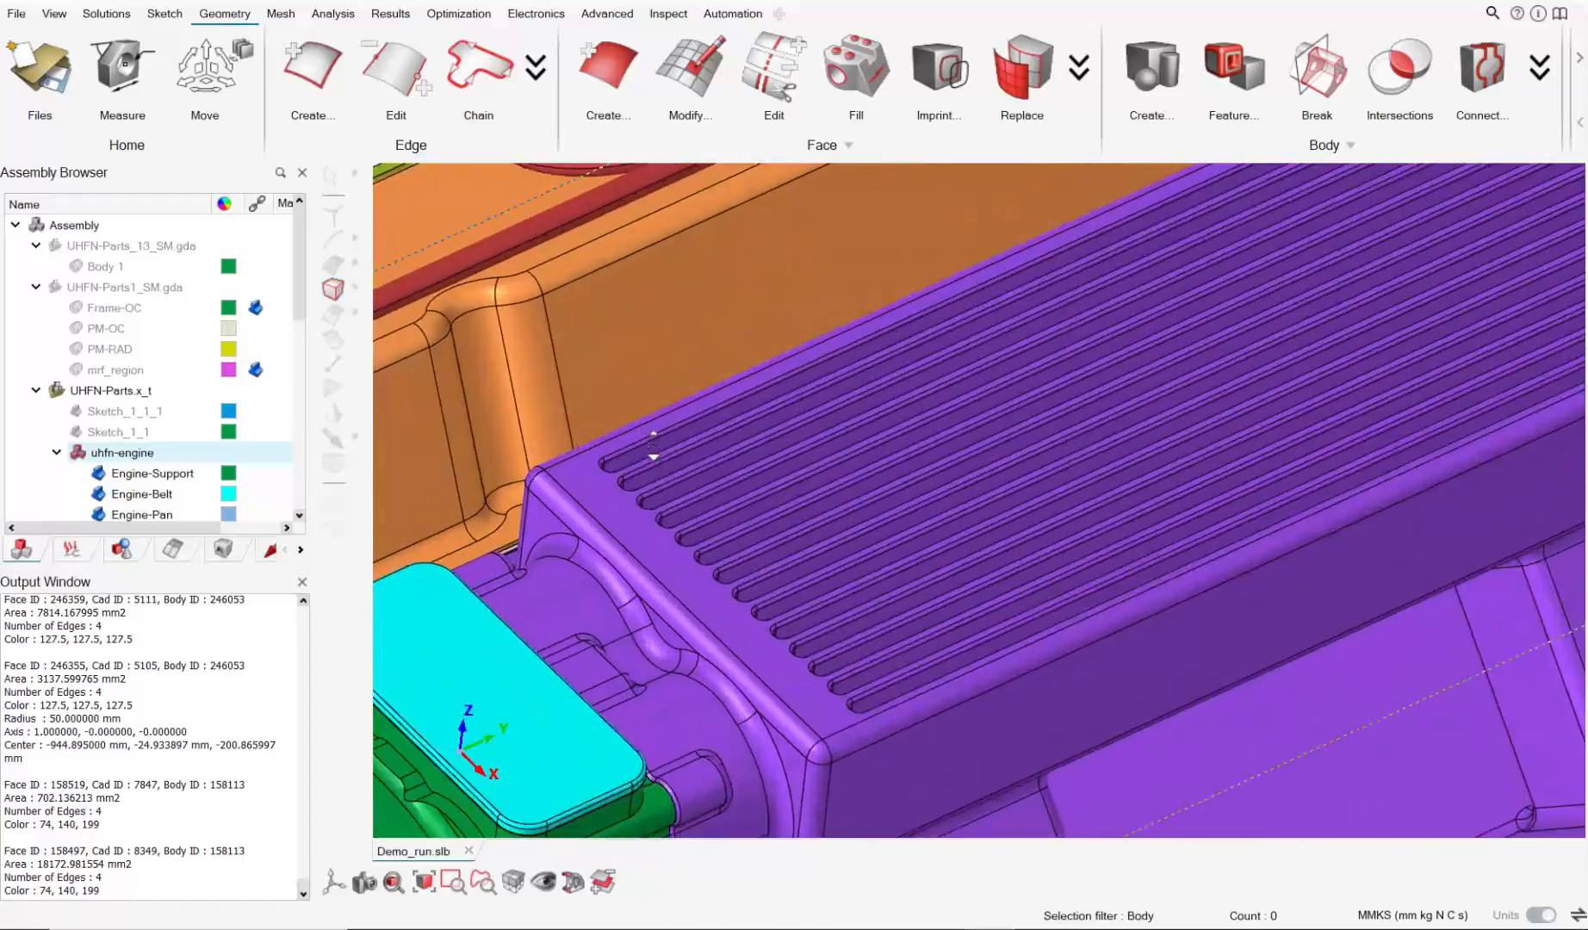
scroll(654, 445, "up", 6)
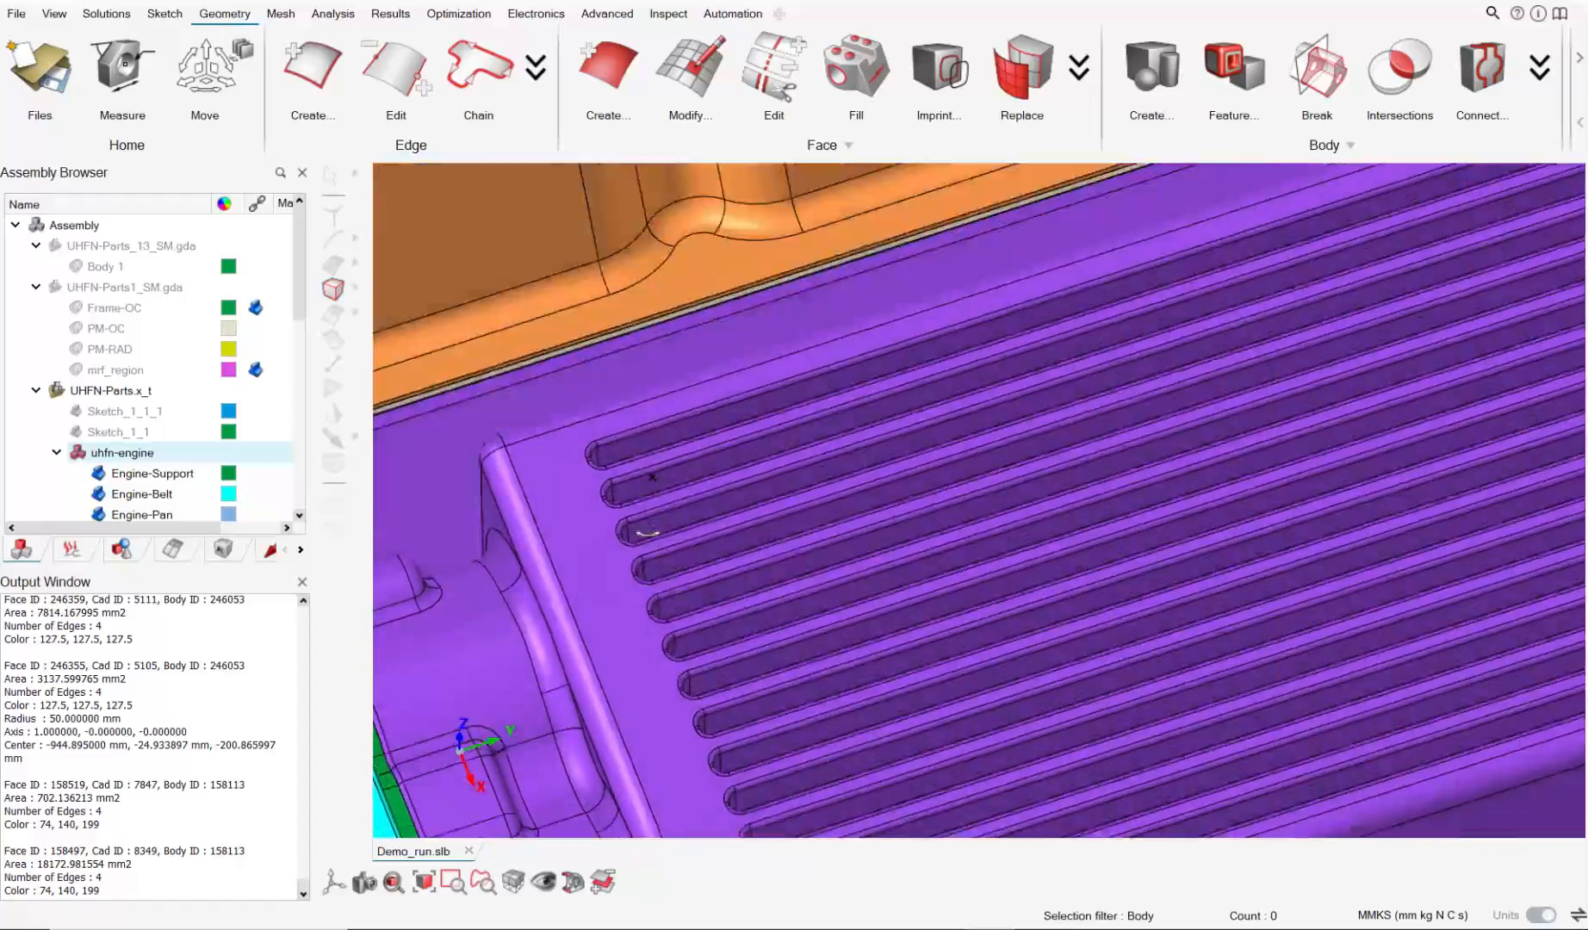
middle_click_drag(647, 533, 964, 616)
scroll(671, 504, "down", 3)
scroll(555, 525, "up", 4)
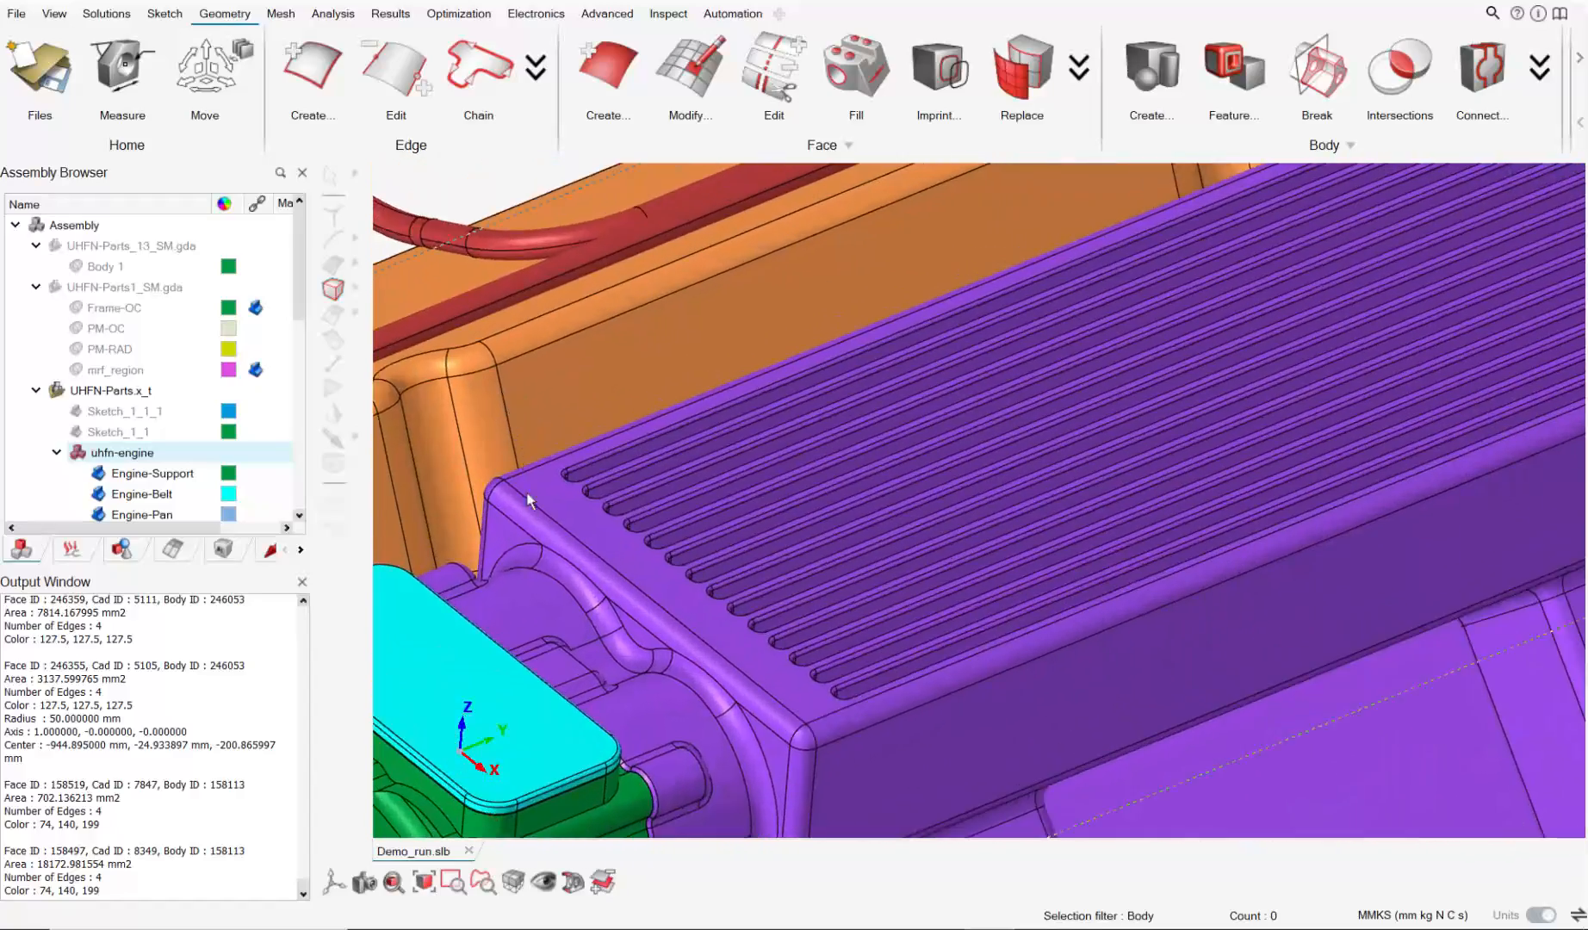
scroll(556, 524, "up", 2)
middle_click_drag(592, 493, 577, 511)
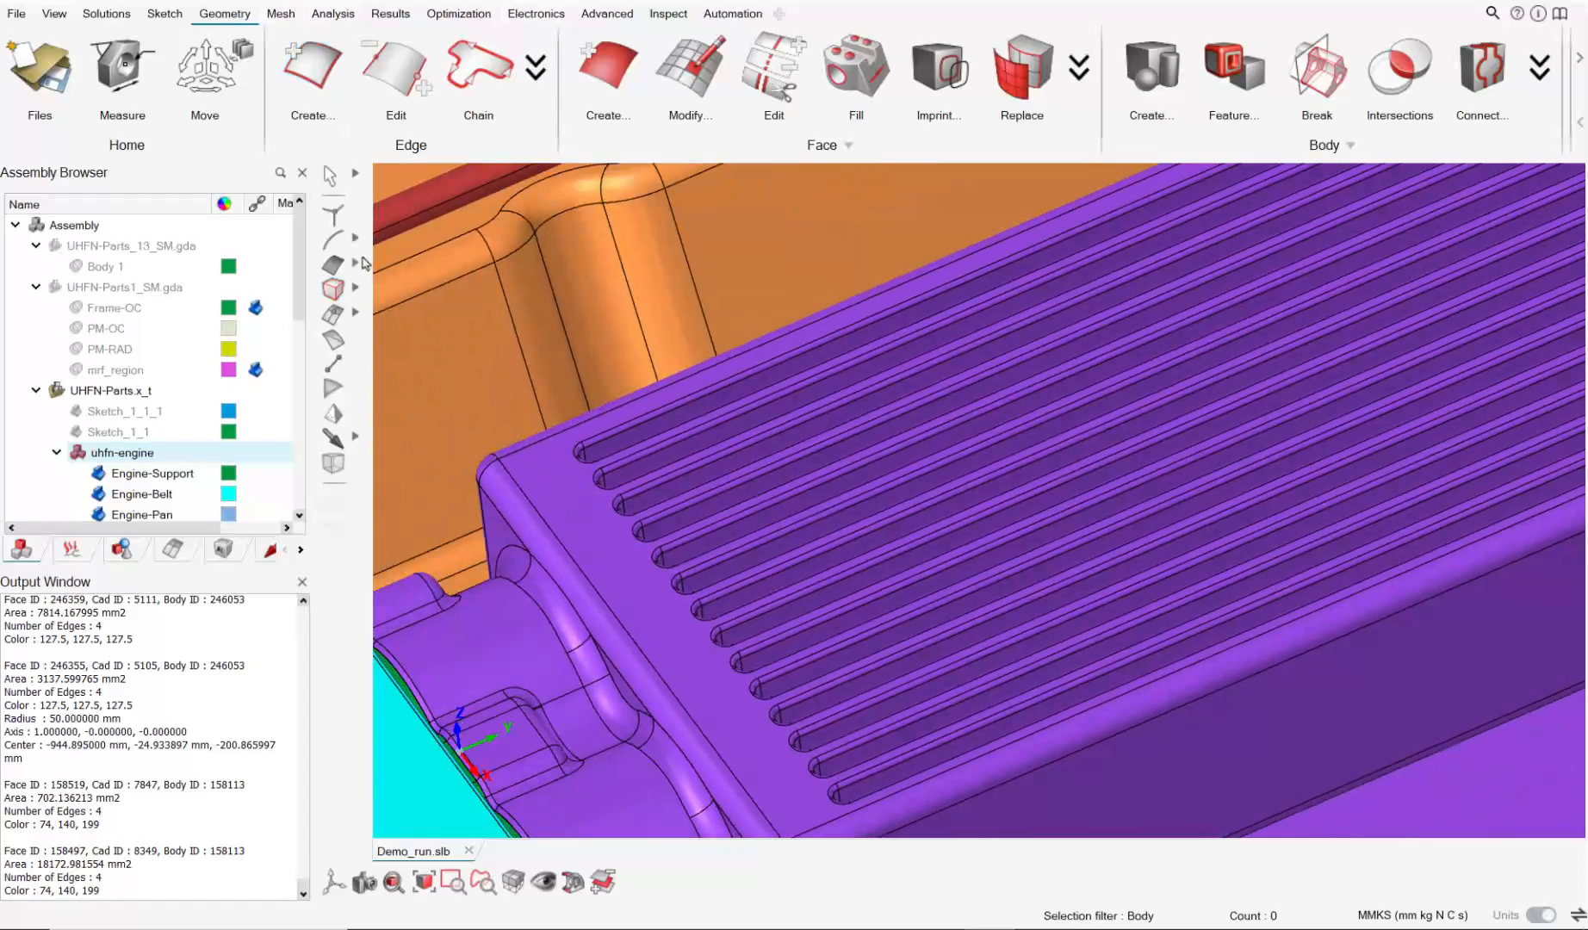
Filter the selection to Face by Angle with a 15 deg angle and select the faces of the third groove.
left_click(424, 266)
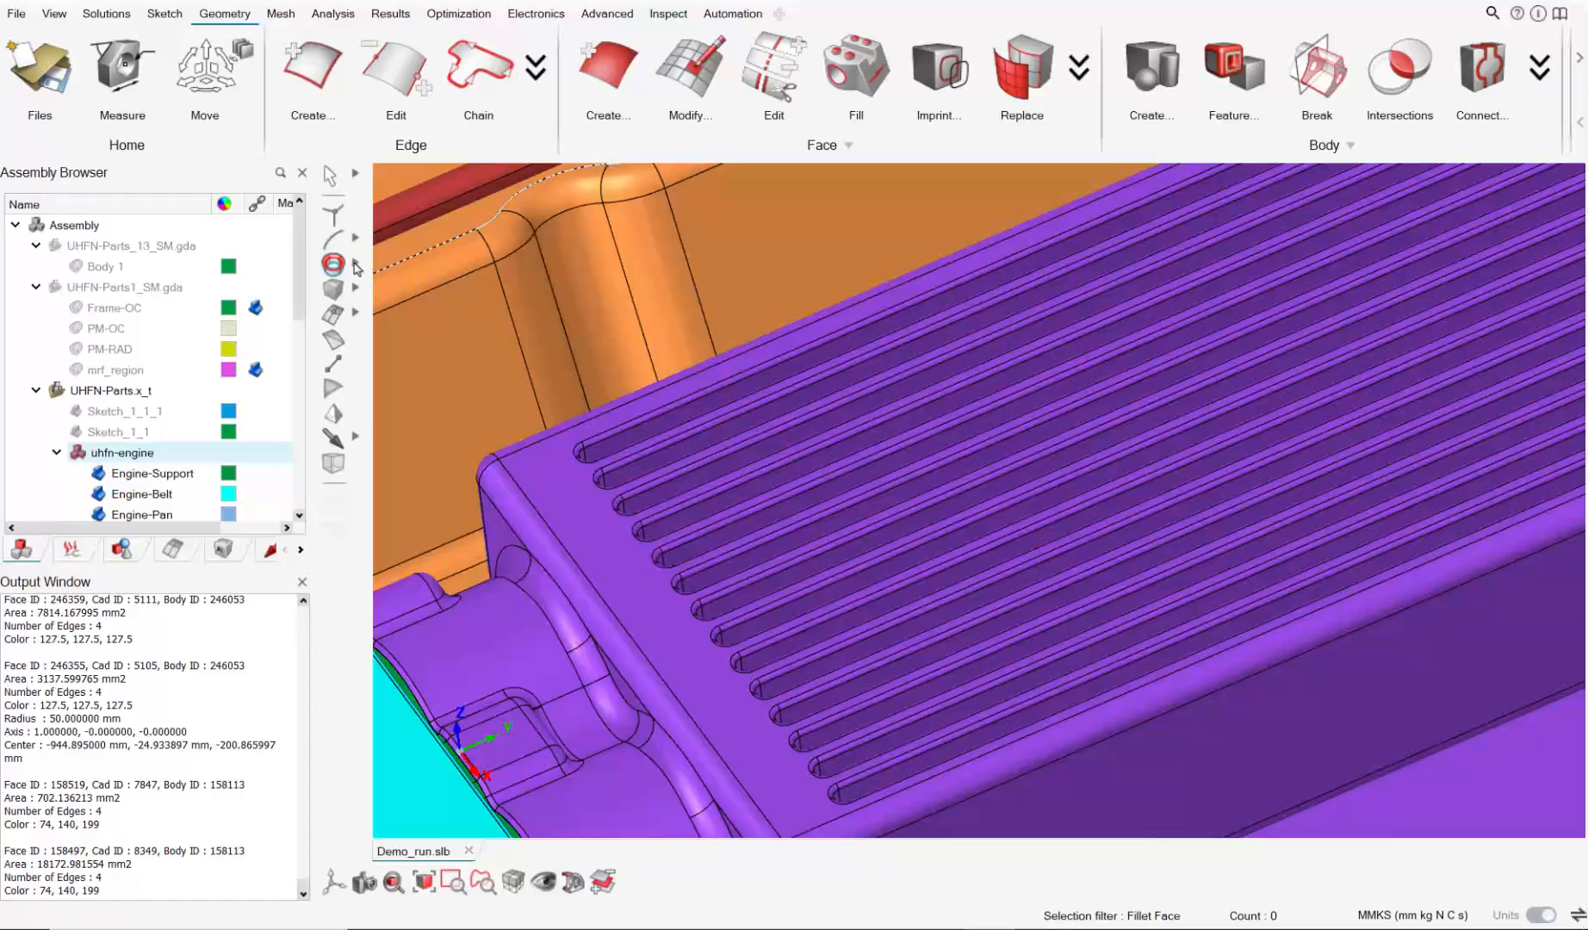
left_click(451, 264)
middle_click_drag(826, 499, 882, 532)
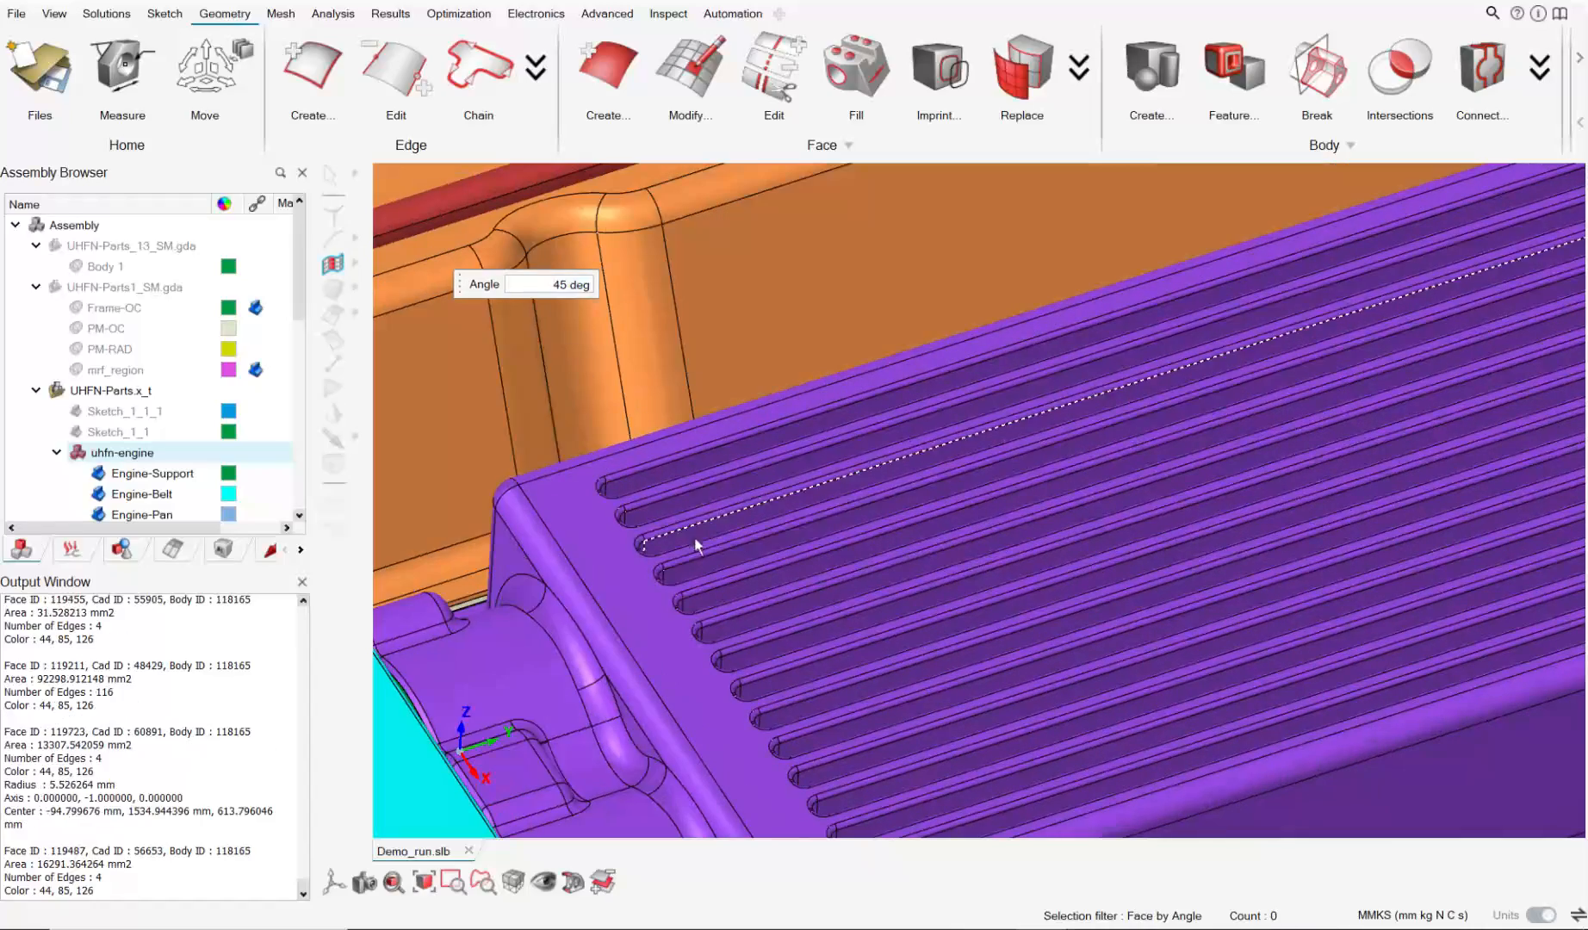
left_click(594, 515)
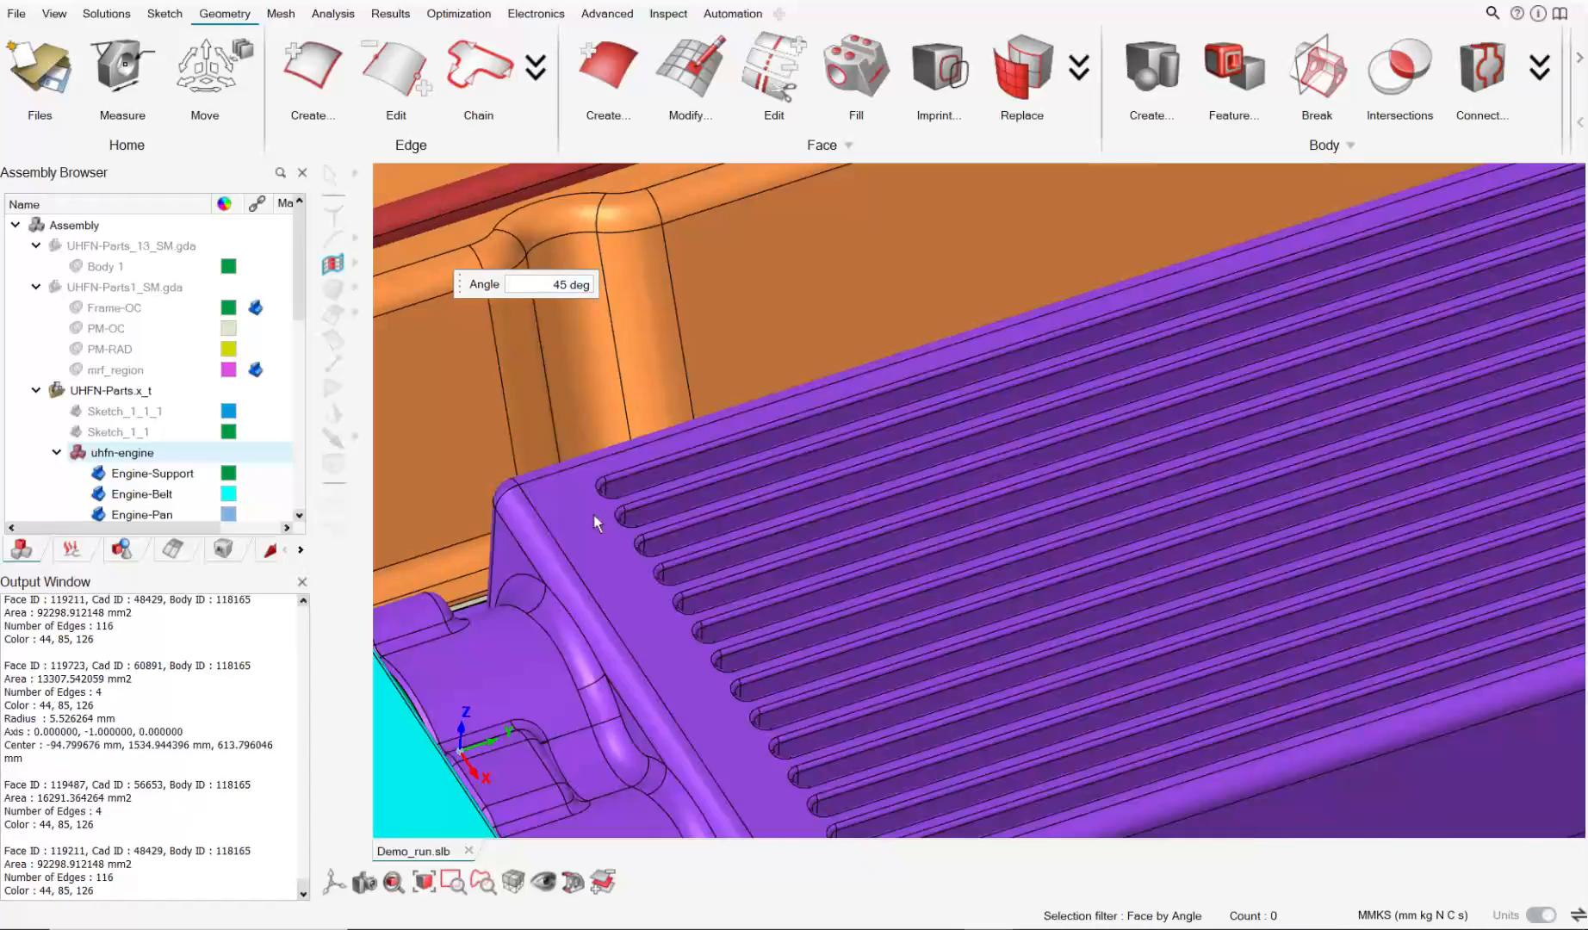
left_click(681, 503)
left_click(681, 504)
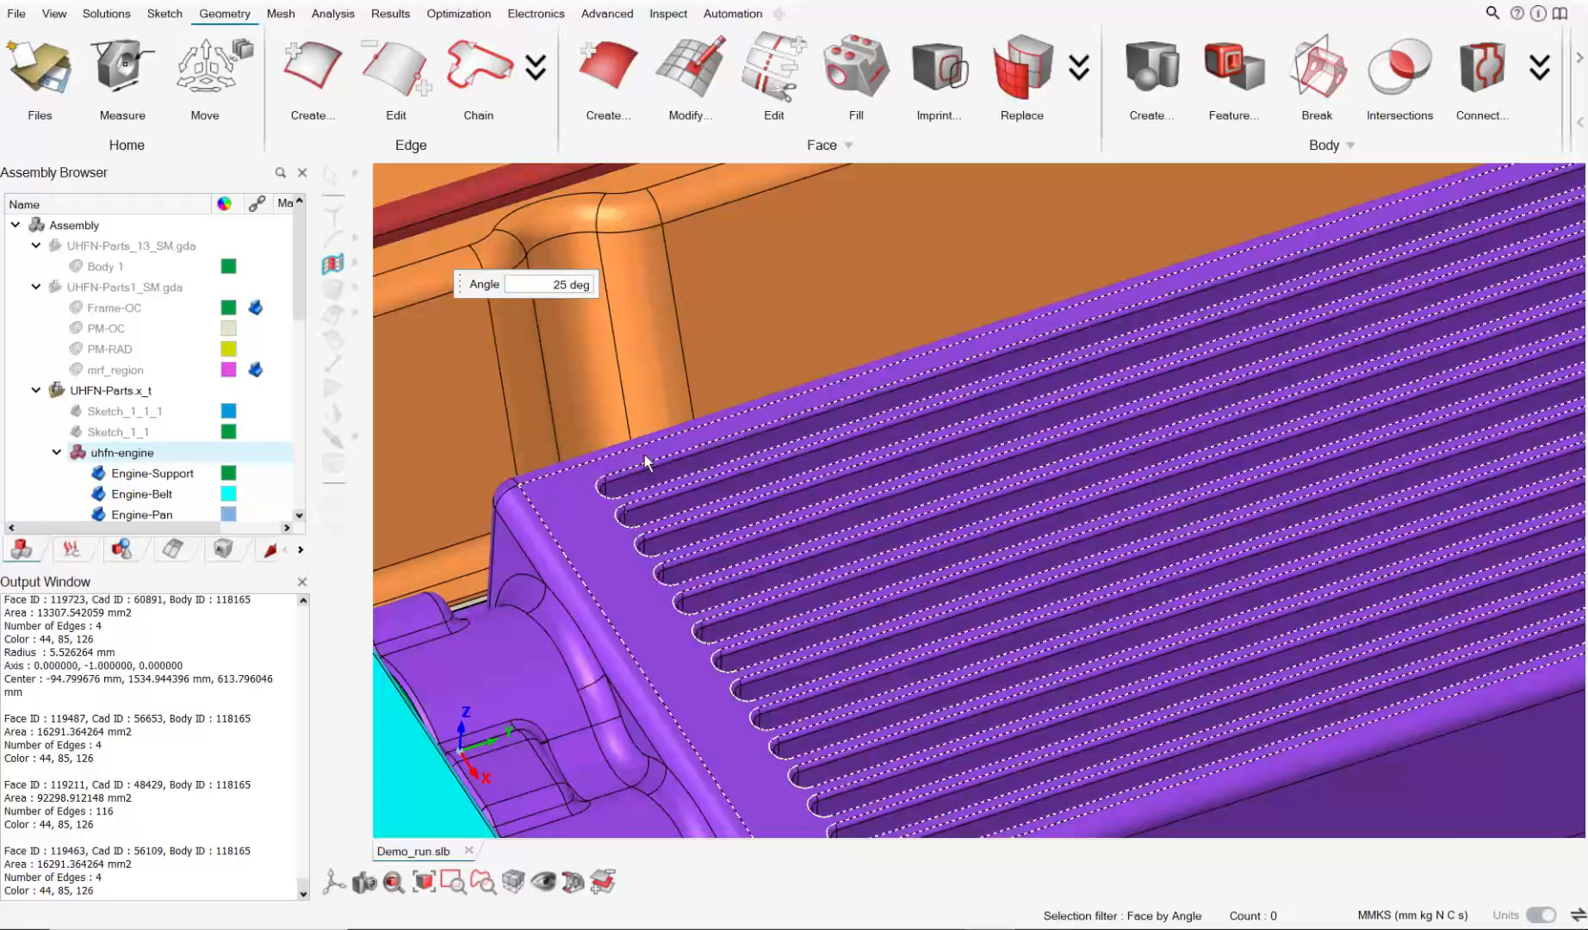
left_click(712, 522)
middle_click_drag(713, 523, 729, 568)
scroll(704, 538, "up", 3)
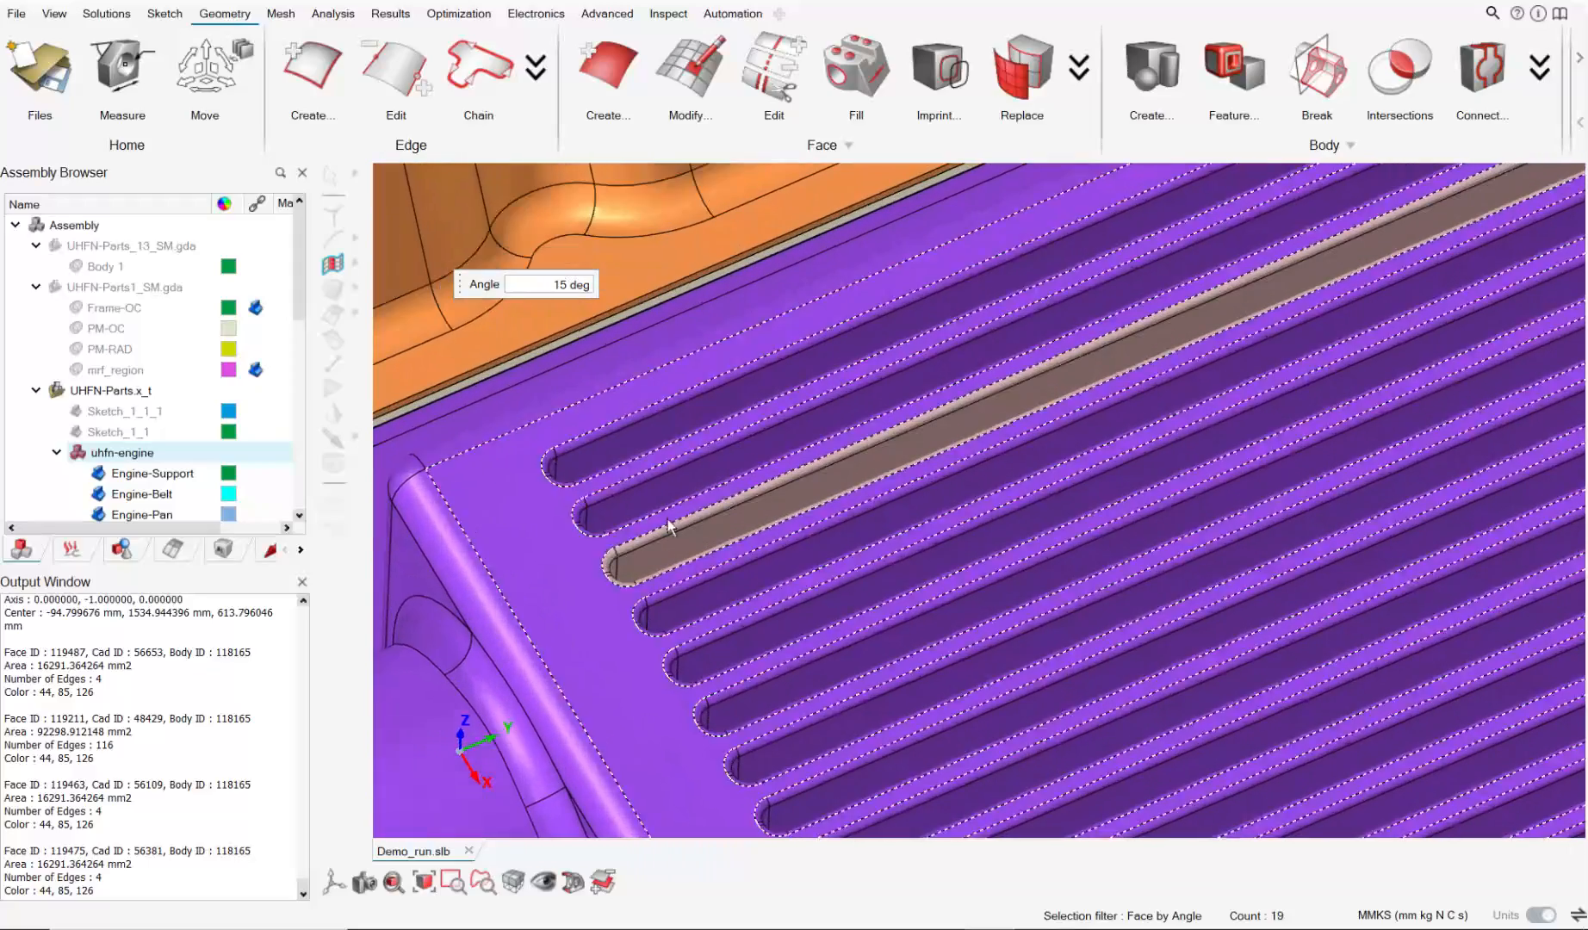
Add the first, second, fourth, fifth and sixth grooves of the purple cover to the face selection.
left_click(637, 496)
left_click(616, 442)
left_click(725, 604)
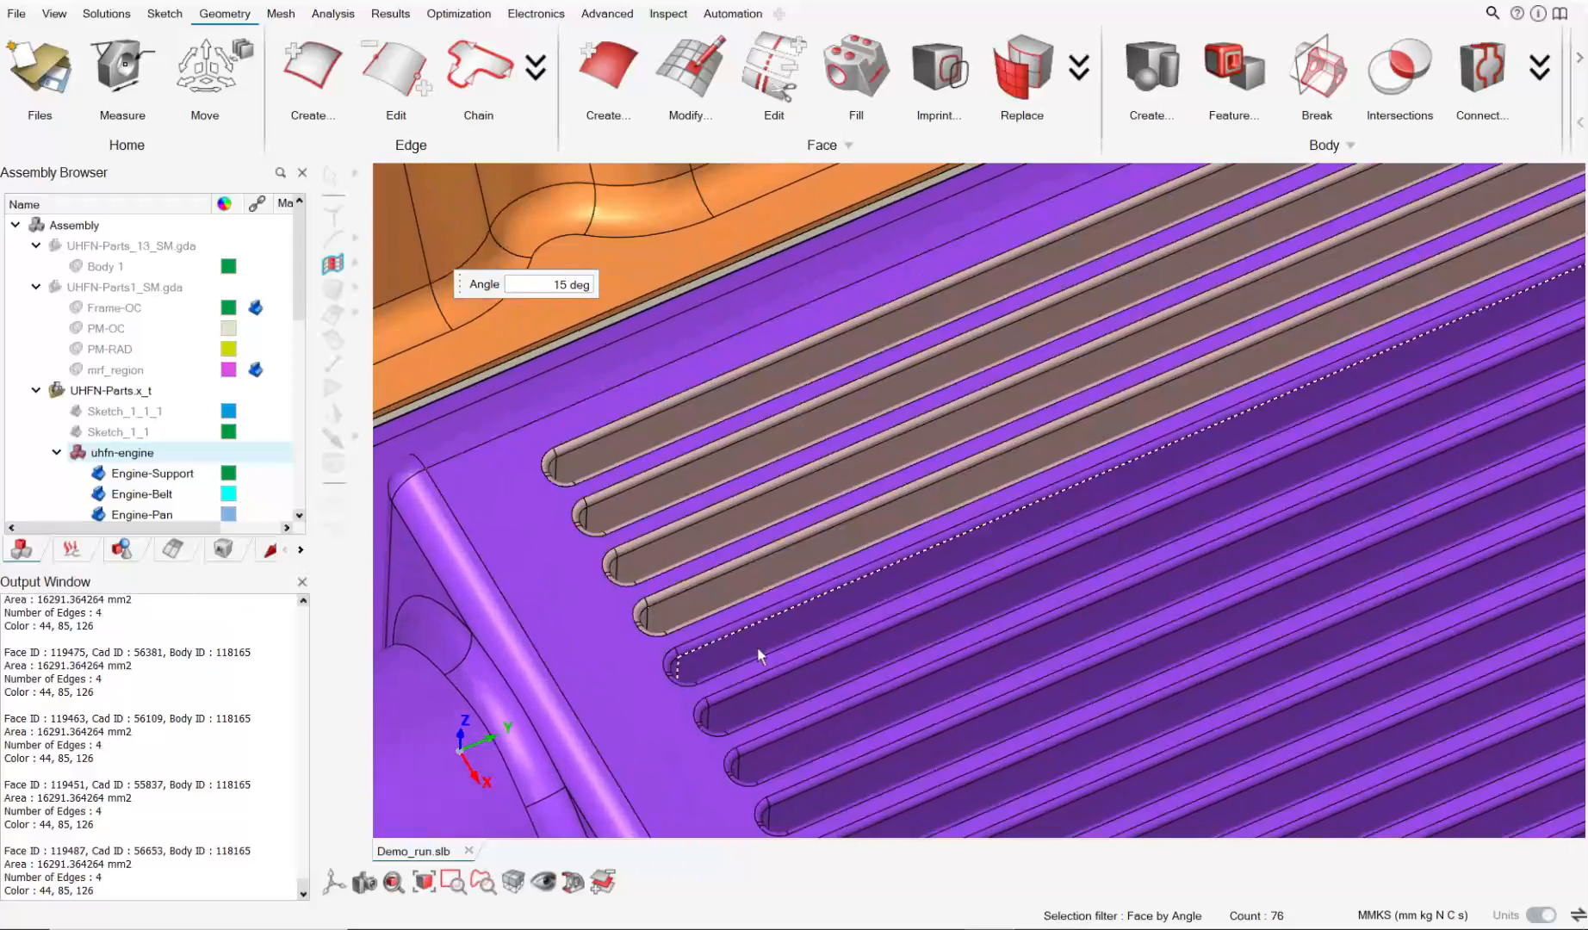
left_click(759, 651)
scroll(772, 663, "down", 4)
scroll(1222, 422, "up", 2)
middle_click_drag(1285, 395, 1168, 439)
left_click(1195, 422)
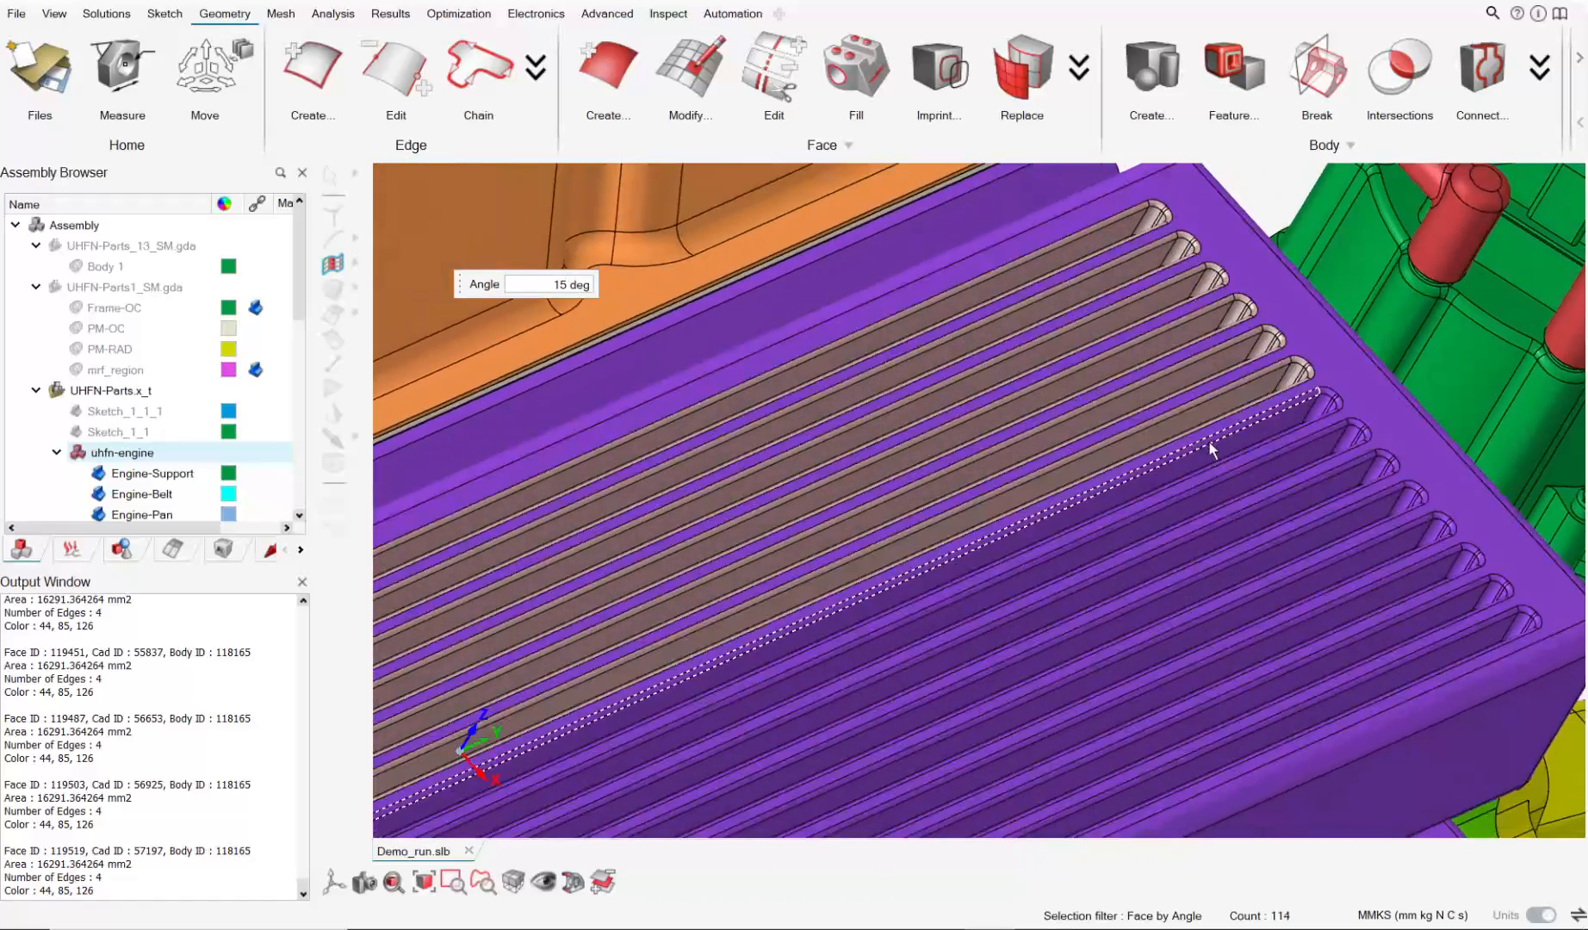
Add the remaining grooves of the purple cover, from the seventh to the last, to the face selection.
left_click(1214, 443)
left_click(1237, 489)
left_click(1253, 520)
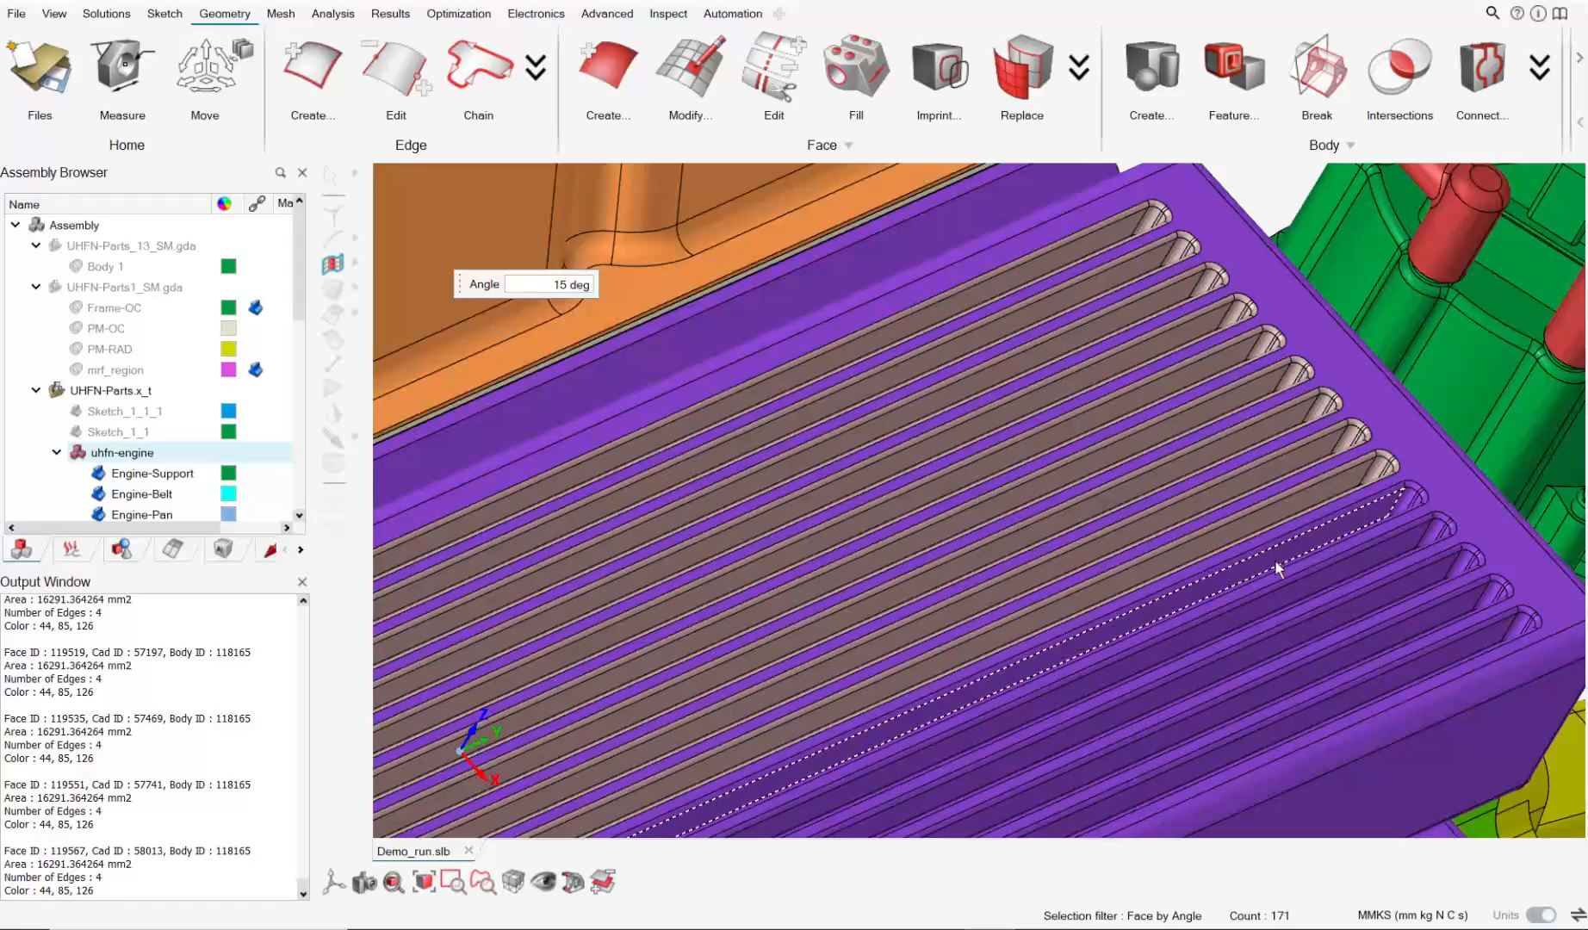
left_click(1274, 558)
left_click(1289, 602)
left_click(1298, 650)
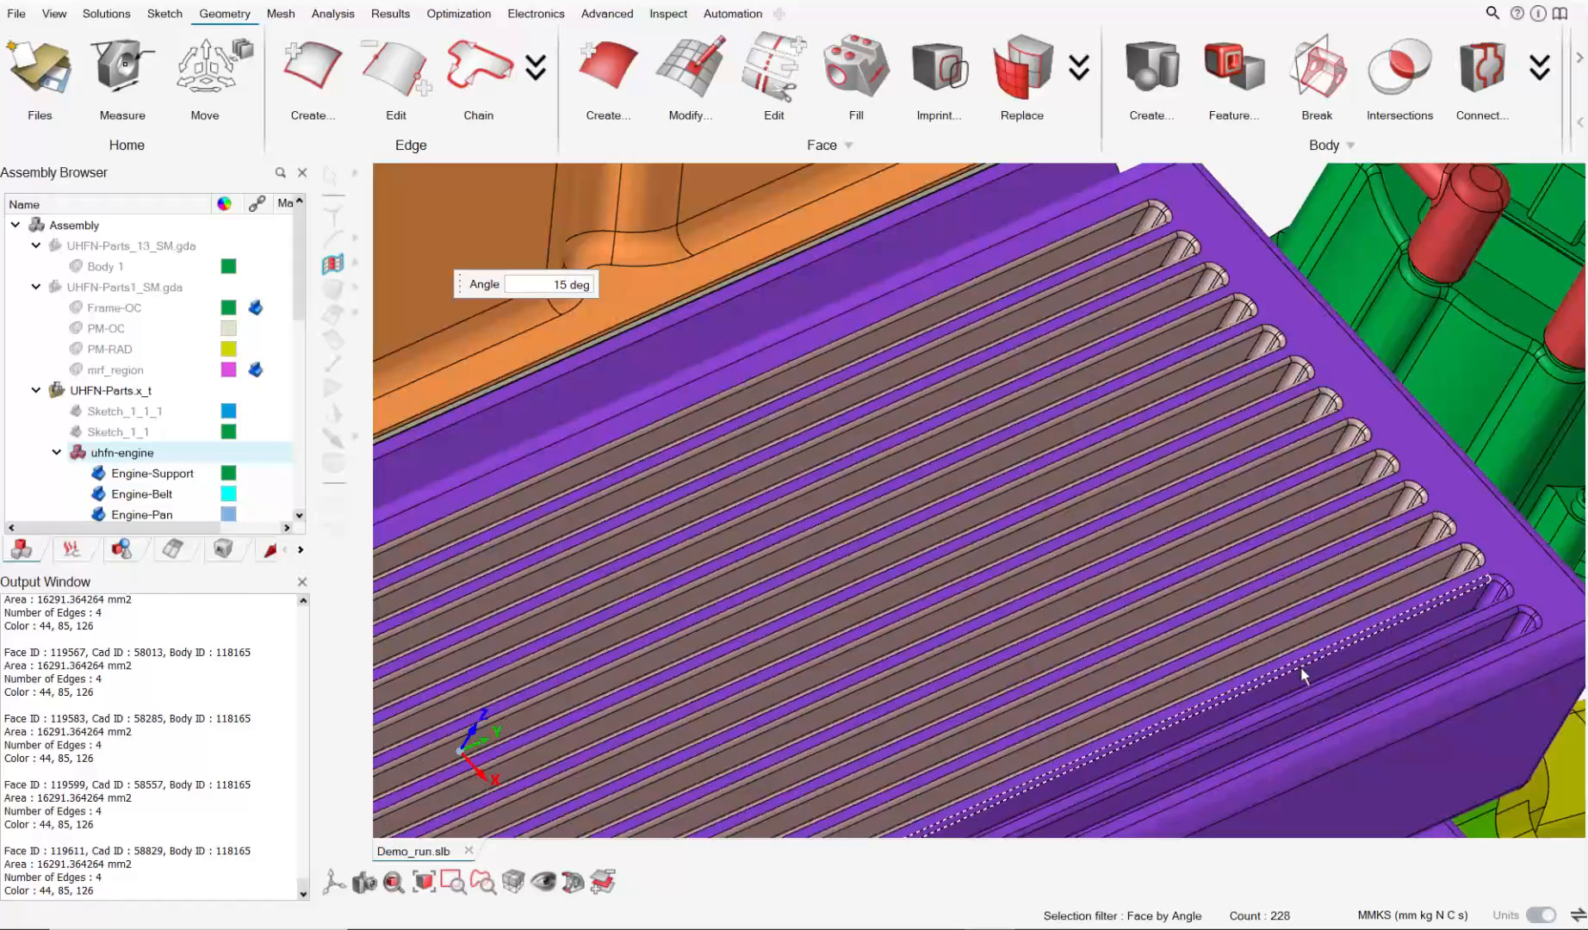
left_click(1300, 666)
left_click(1326, 707)
Try to add the purple cover's top face to the groove selection with the 15 deg angle, and take it out again.
scroll(1325, 699, "down", 3)
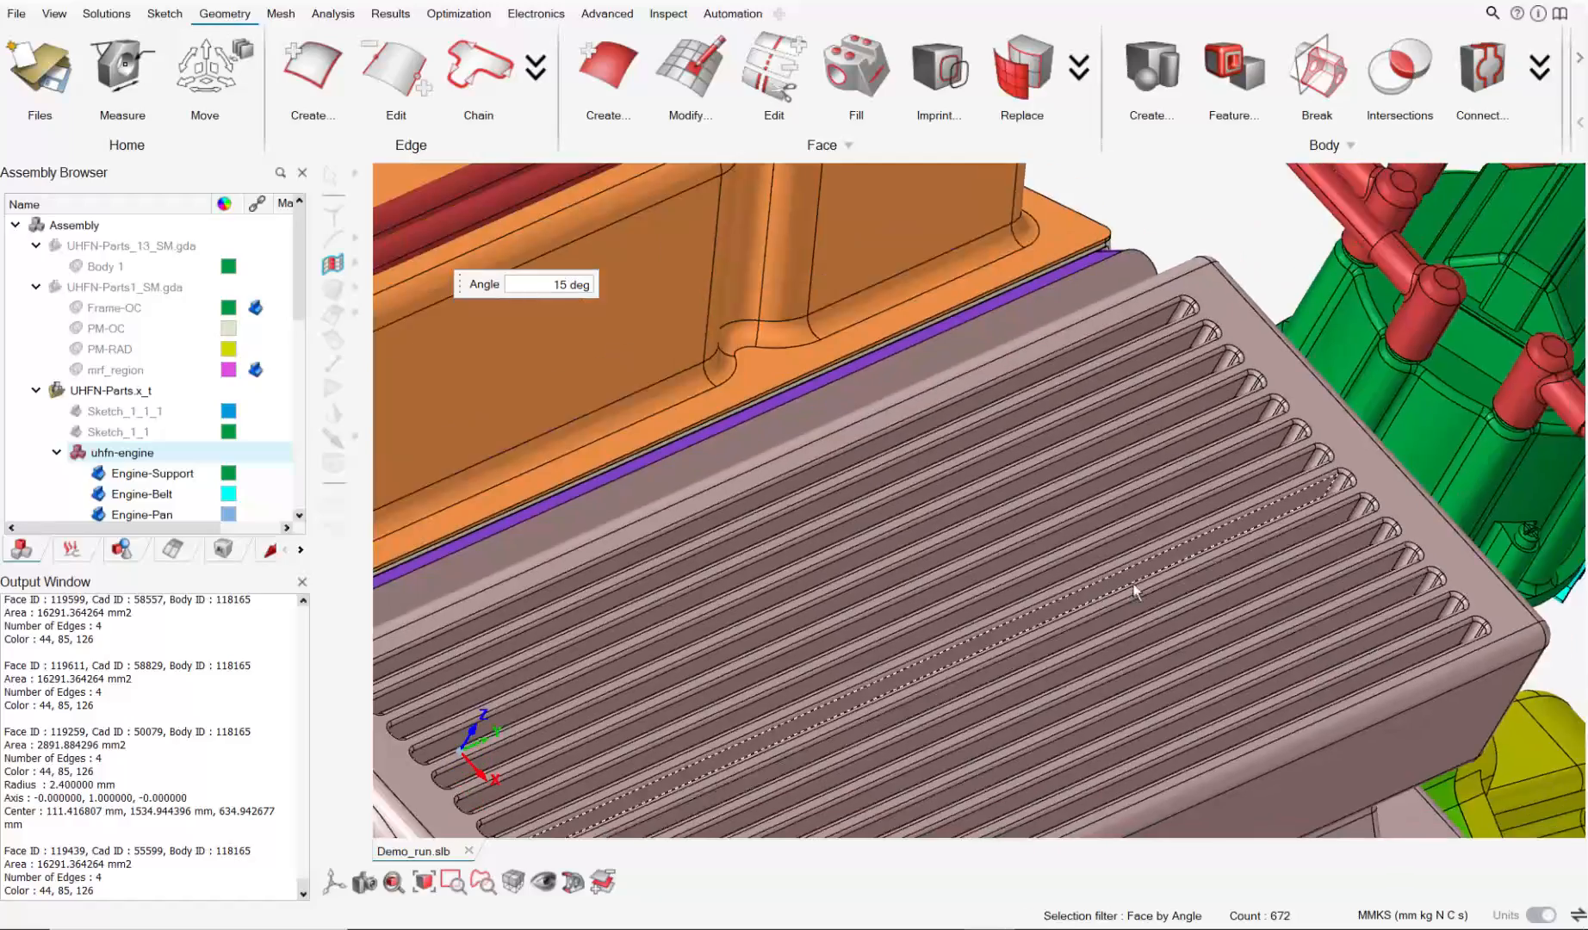
right_click_drag(1111, 594, 1120, 418)
scroll(1120, 419, "down", 1)
scroll(608, 599, "up", 2)
left_click(614, 543)
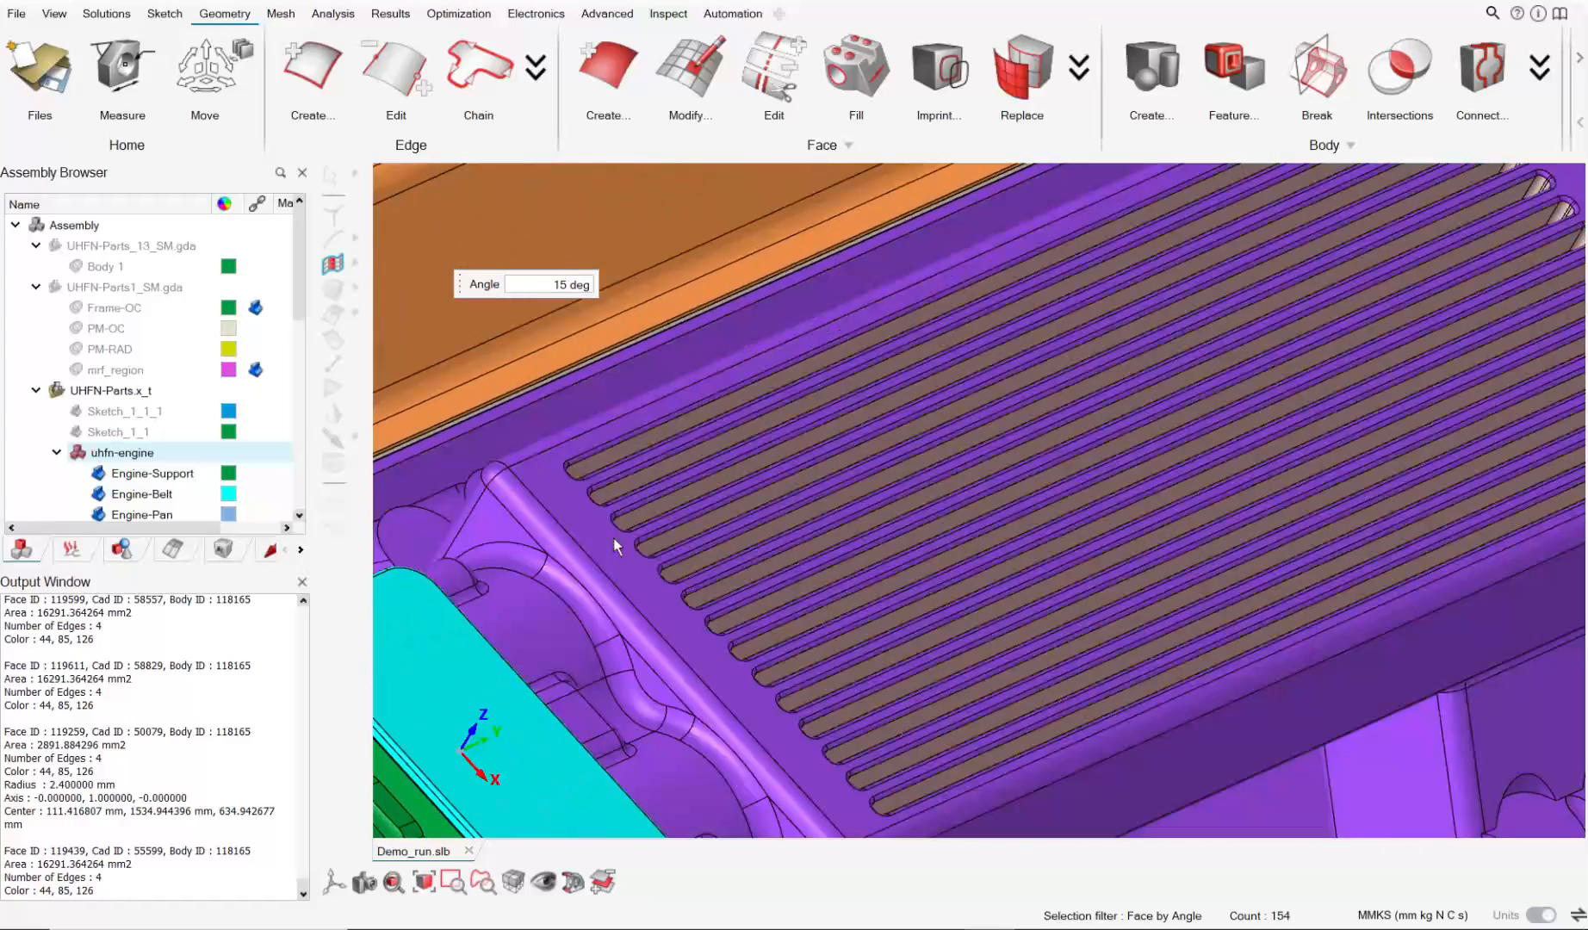
Deselect the third groove, set the selection angle to 10 deg, and add that groove's faces and the cover's top surface to the selection.
middle_click_drag(676, 564, 616, 572)
scroll(654, 514, "up", 5)
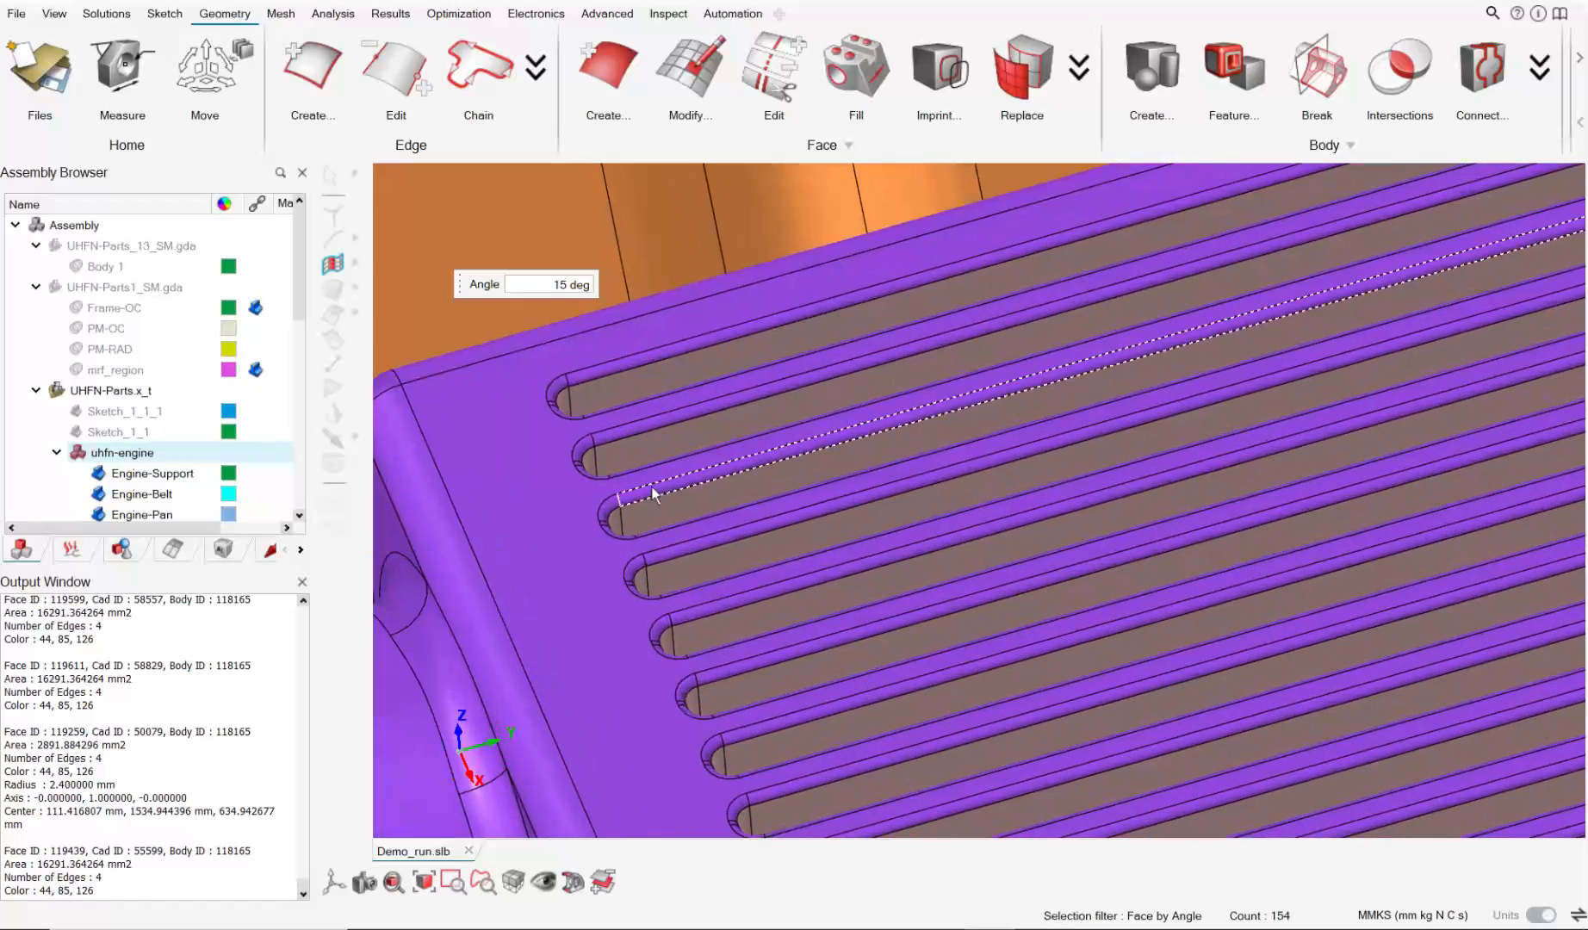
left_click(653, 489)
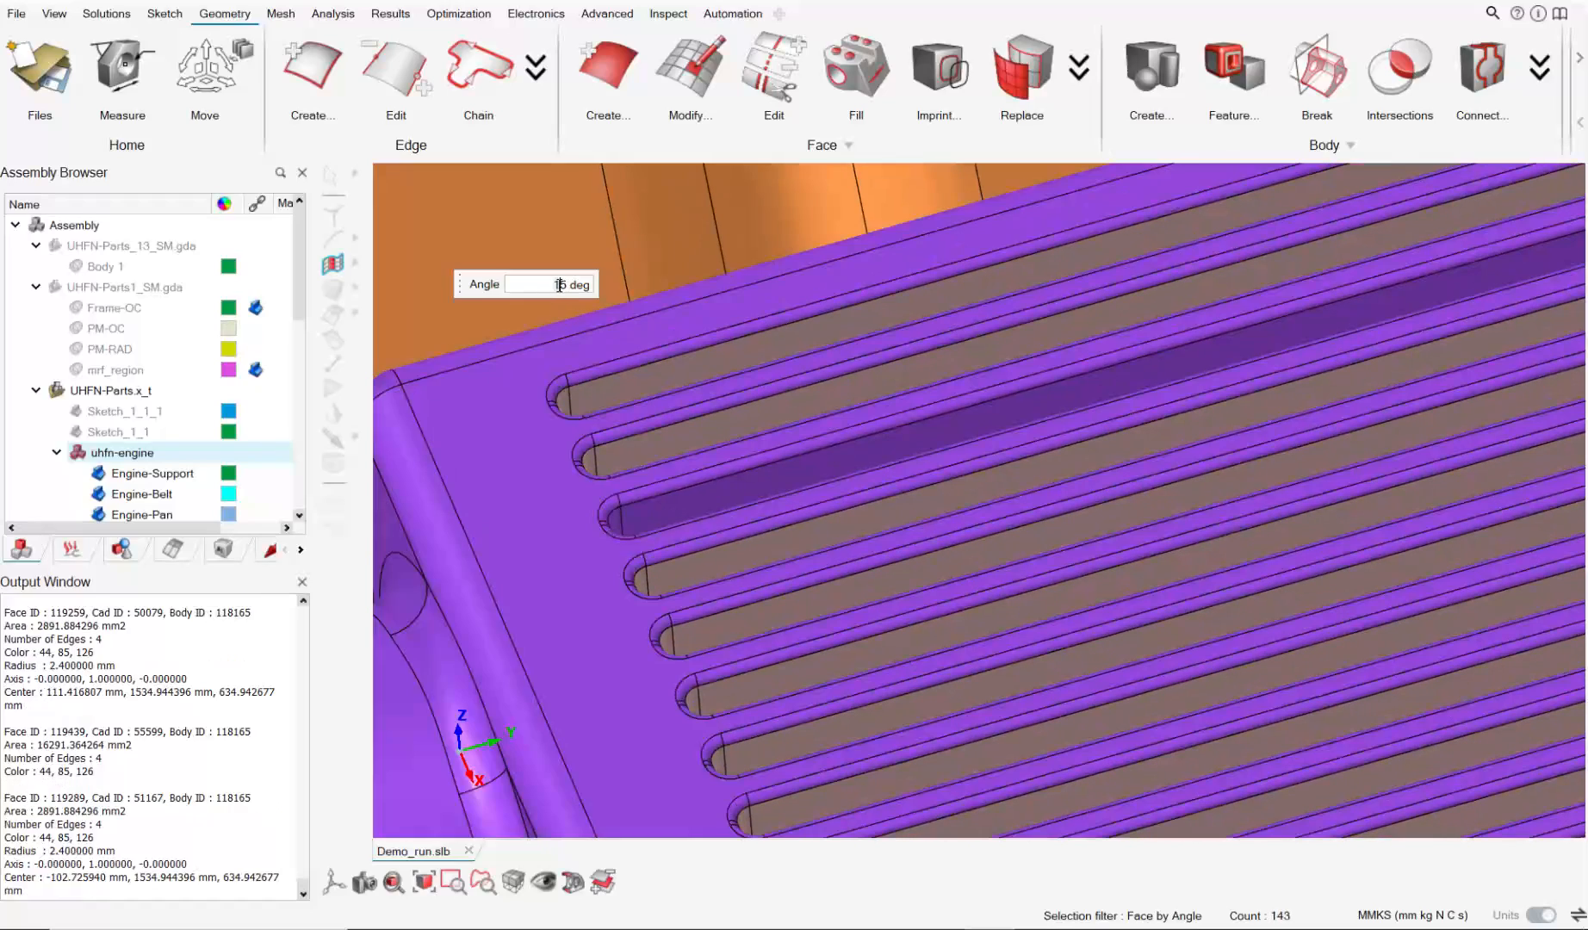
left_click(687, 515)
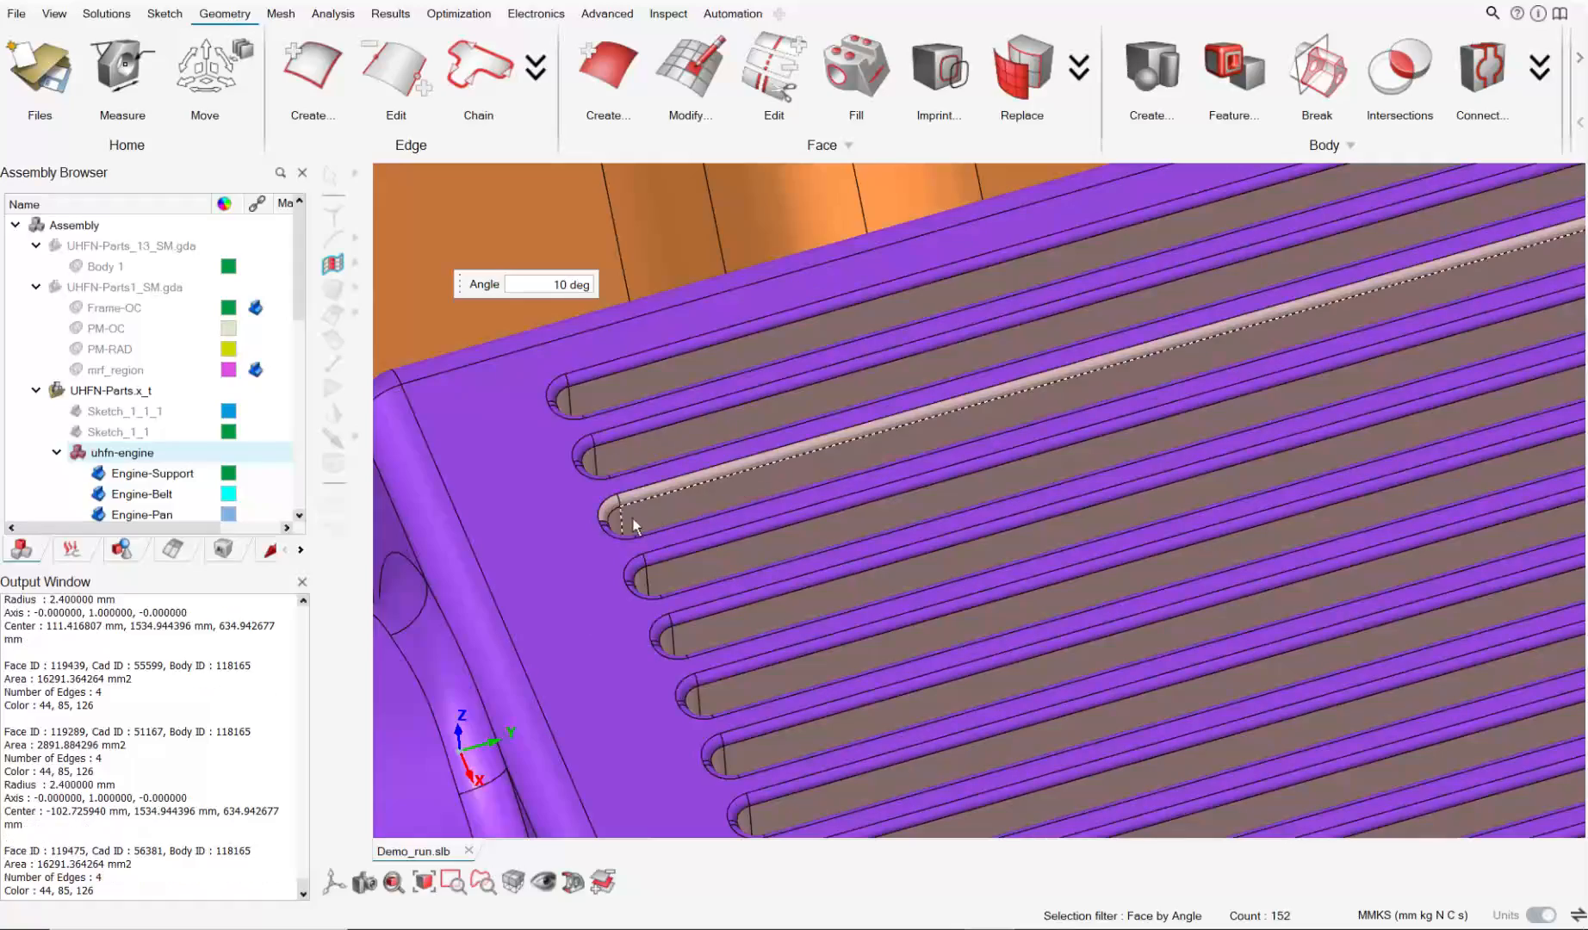
left_click(626, 439)
middle_click_drag(627, 438, 918, 523)
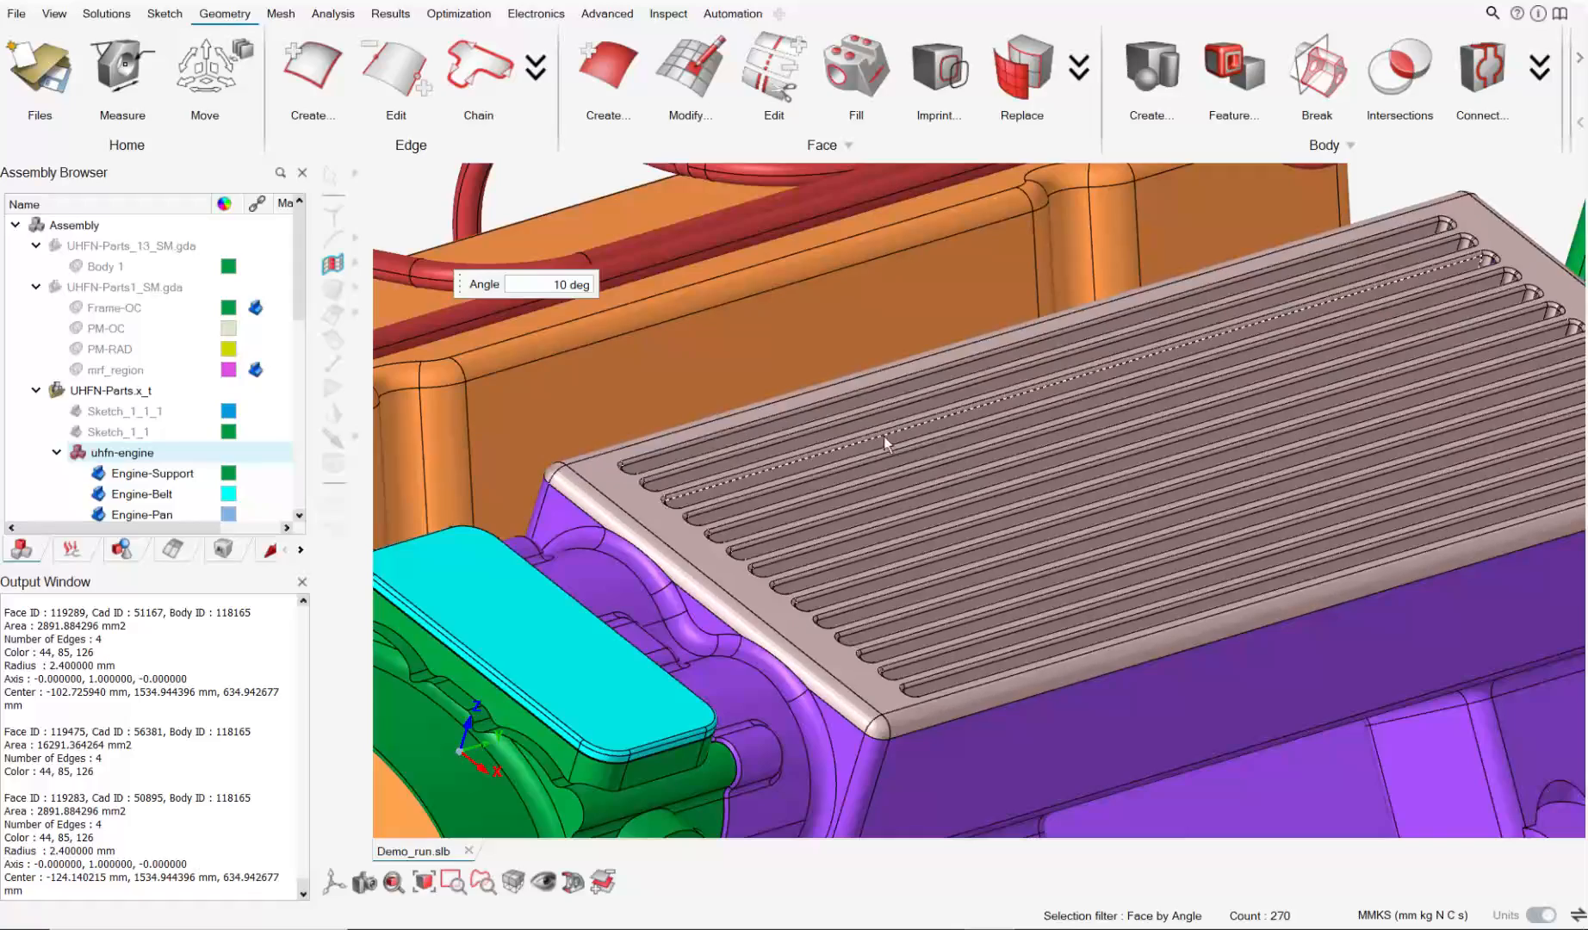
scroll(883, 436, "down", 2)
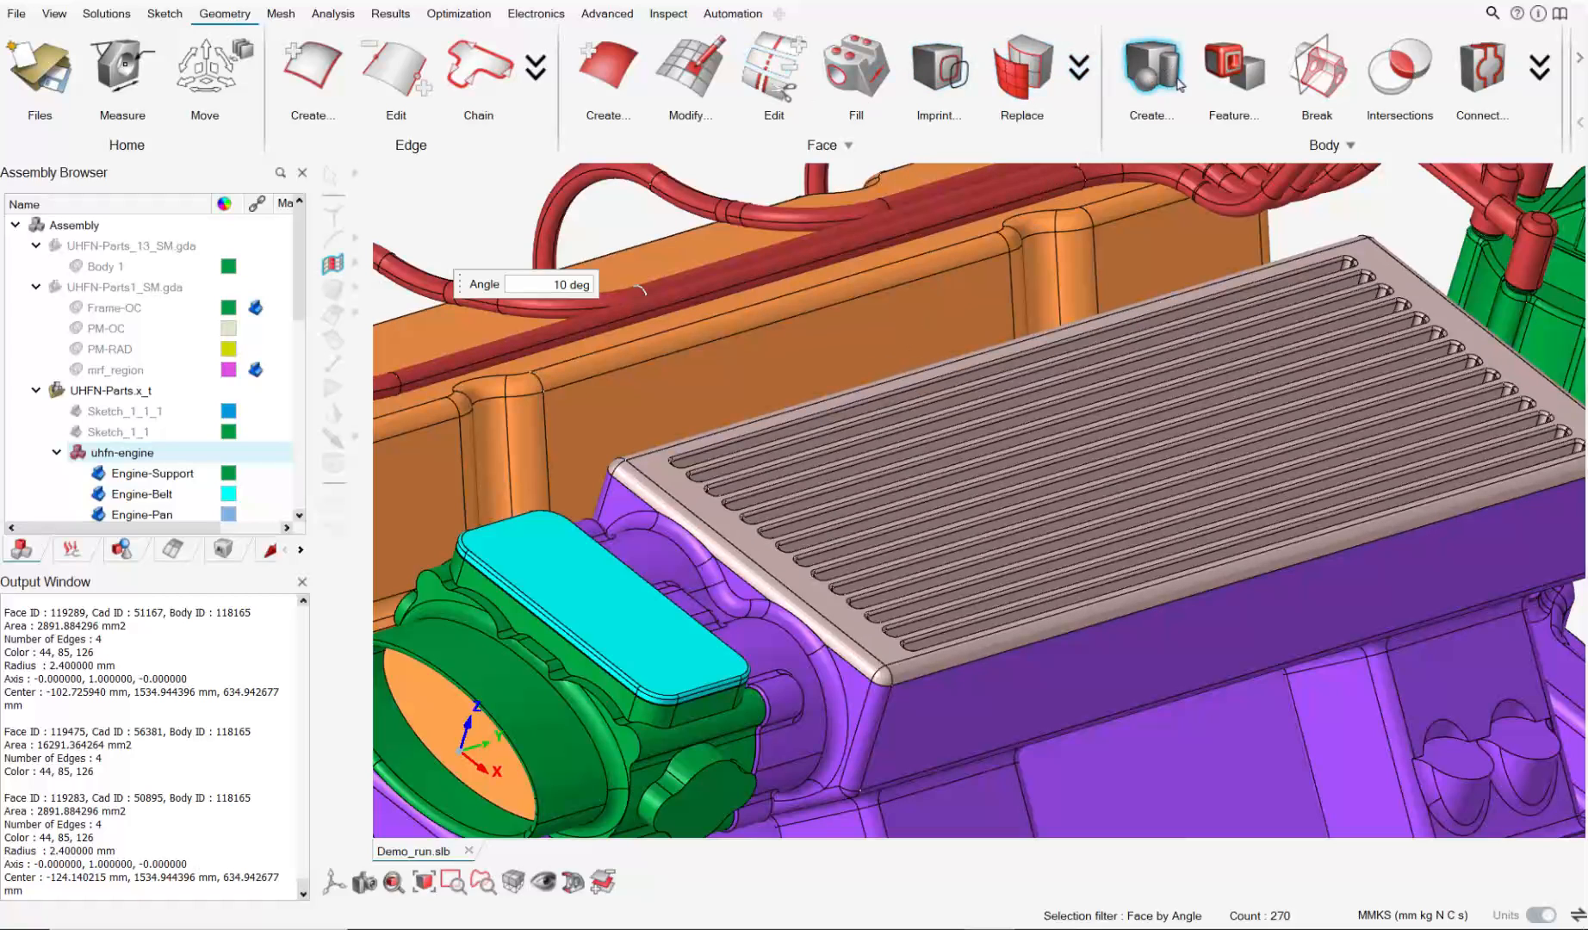
Create a separate body from the selected faces, using the option to remove them from the parent body.
left_click(1179, 83)
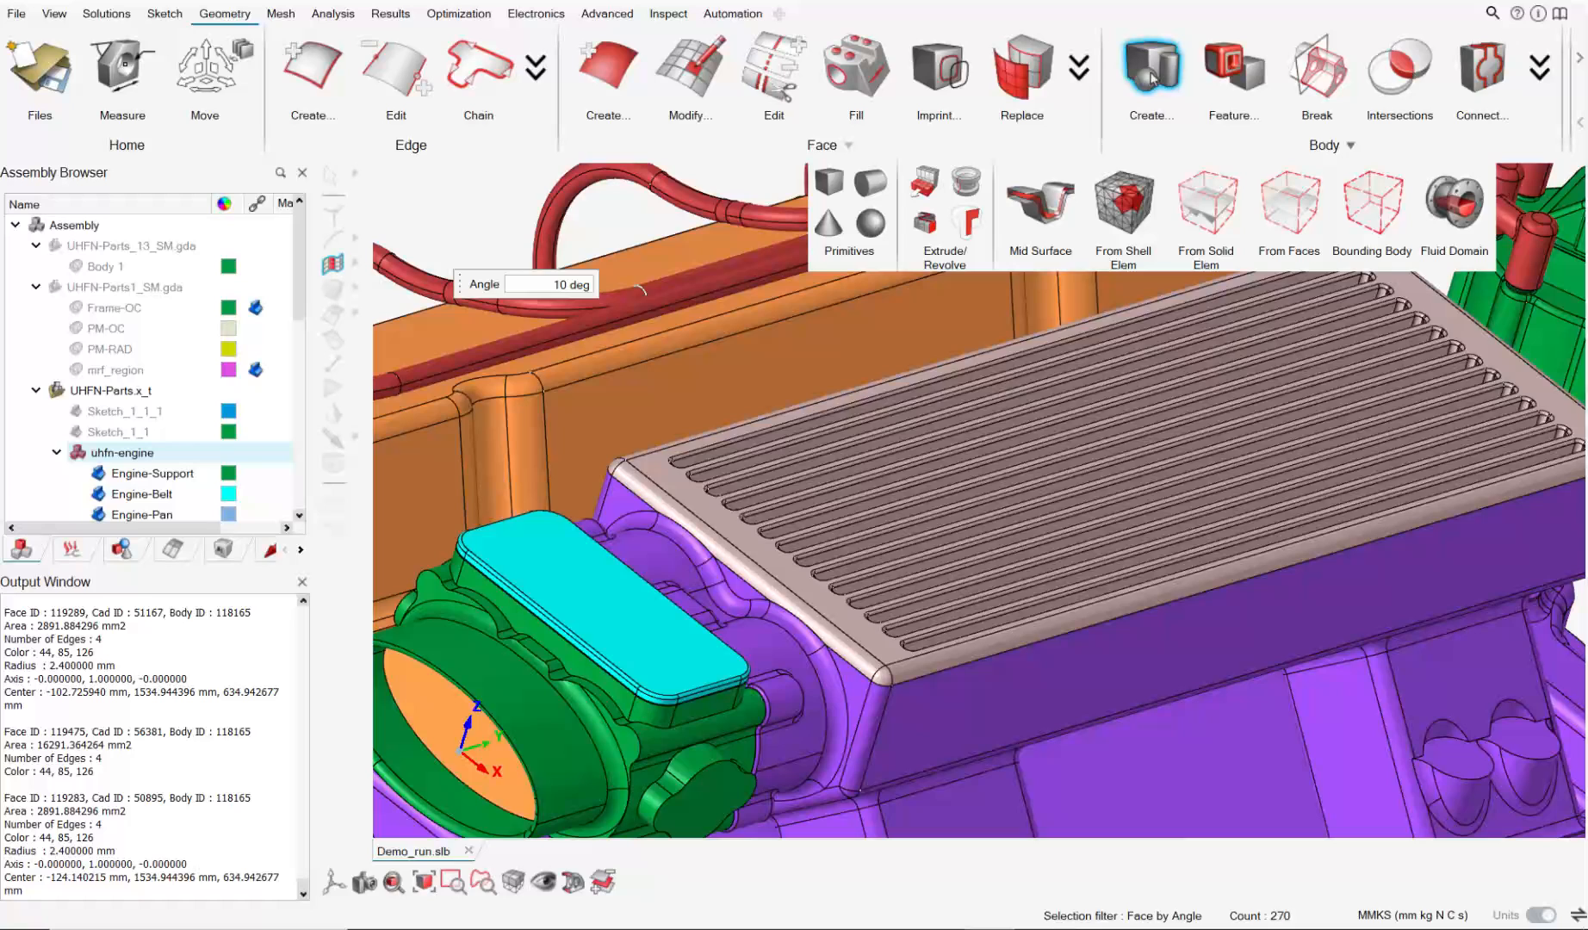
left_click(1292, 220)
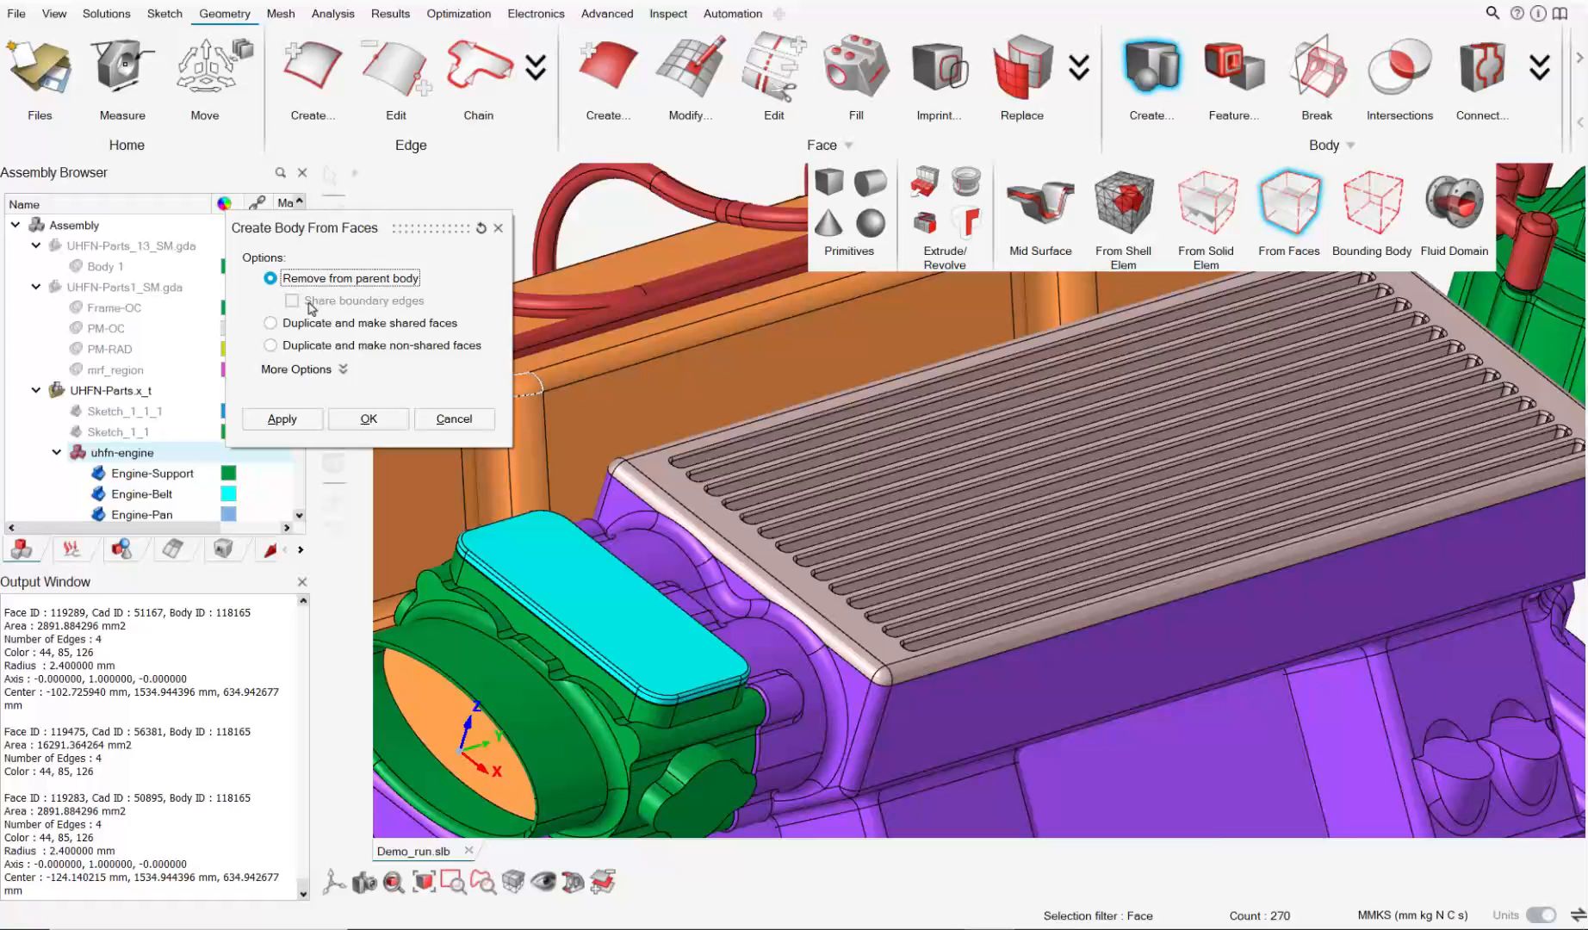
left_click(365, 420)
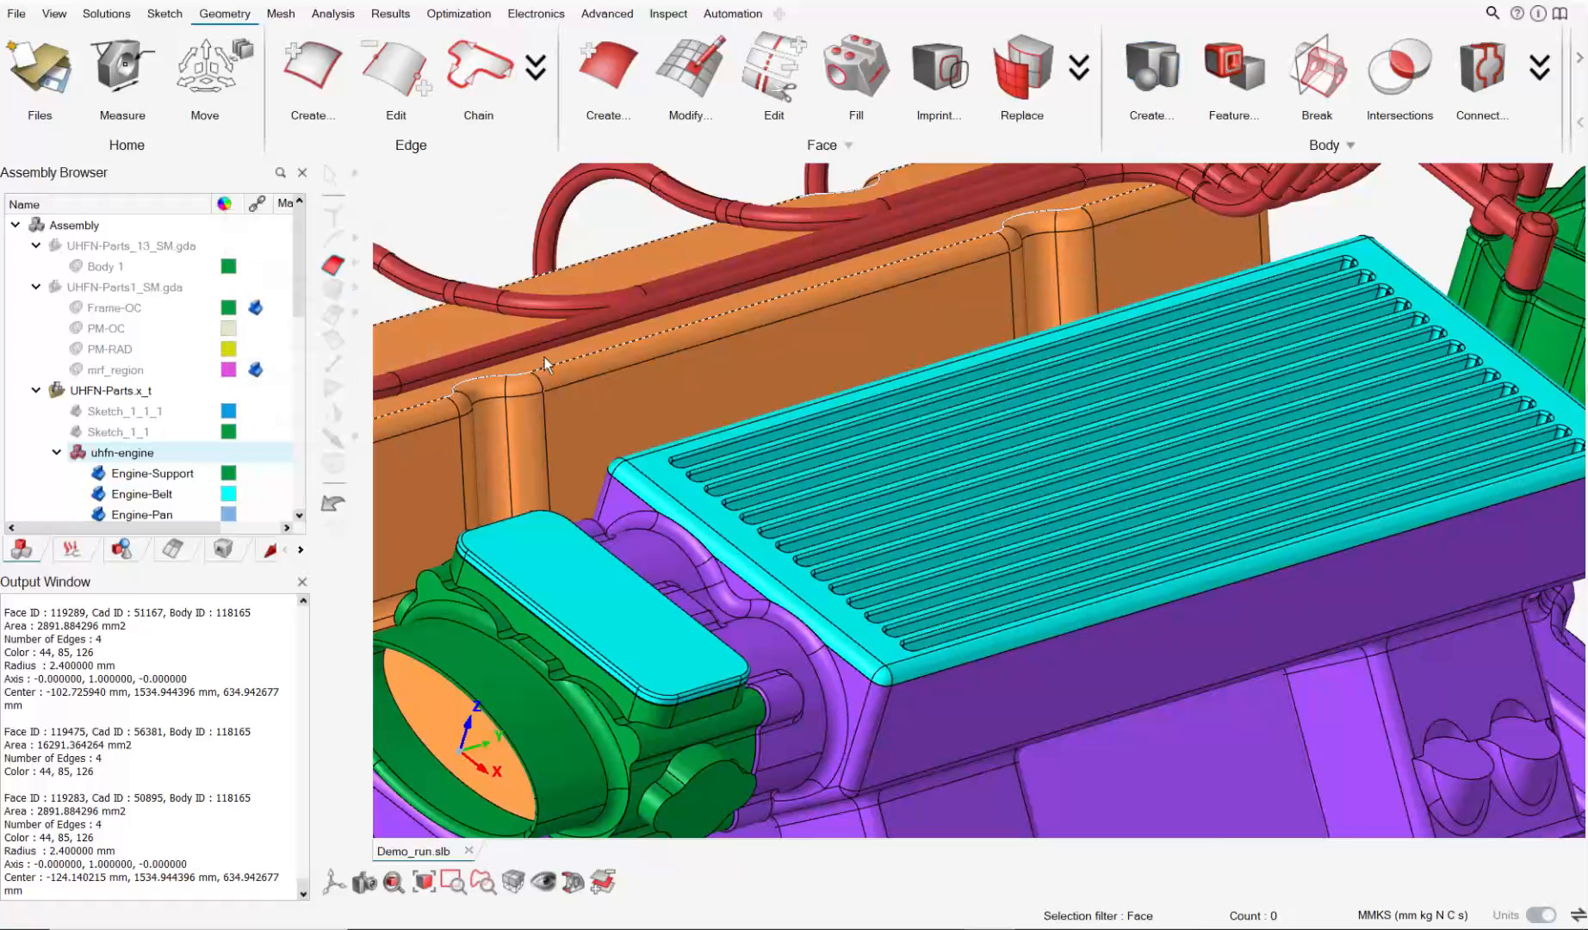
Rename the new Engine-Manifold_1 body as engine_fin.
left_click(748, 487)
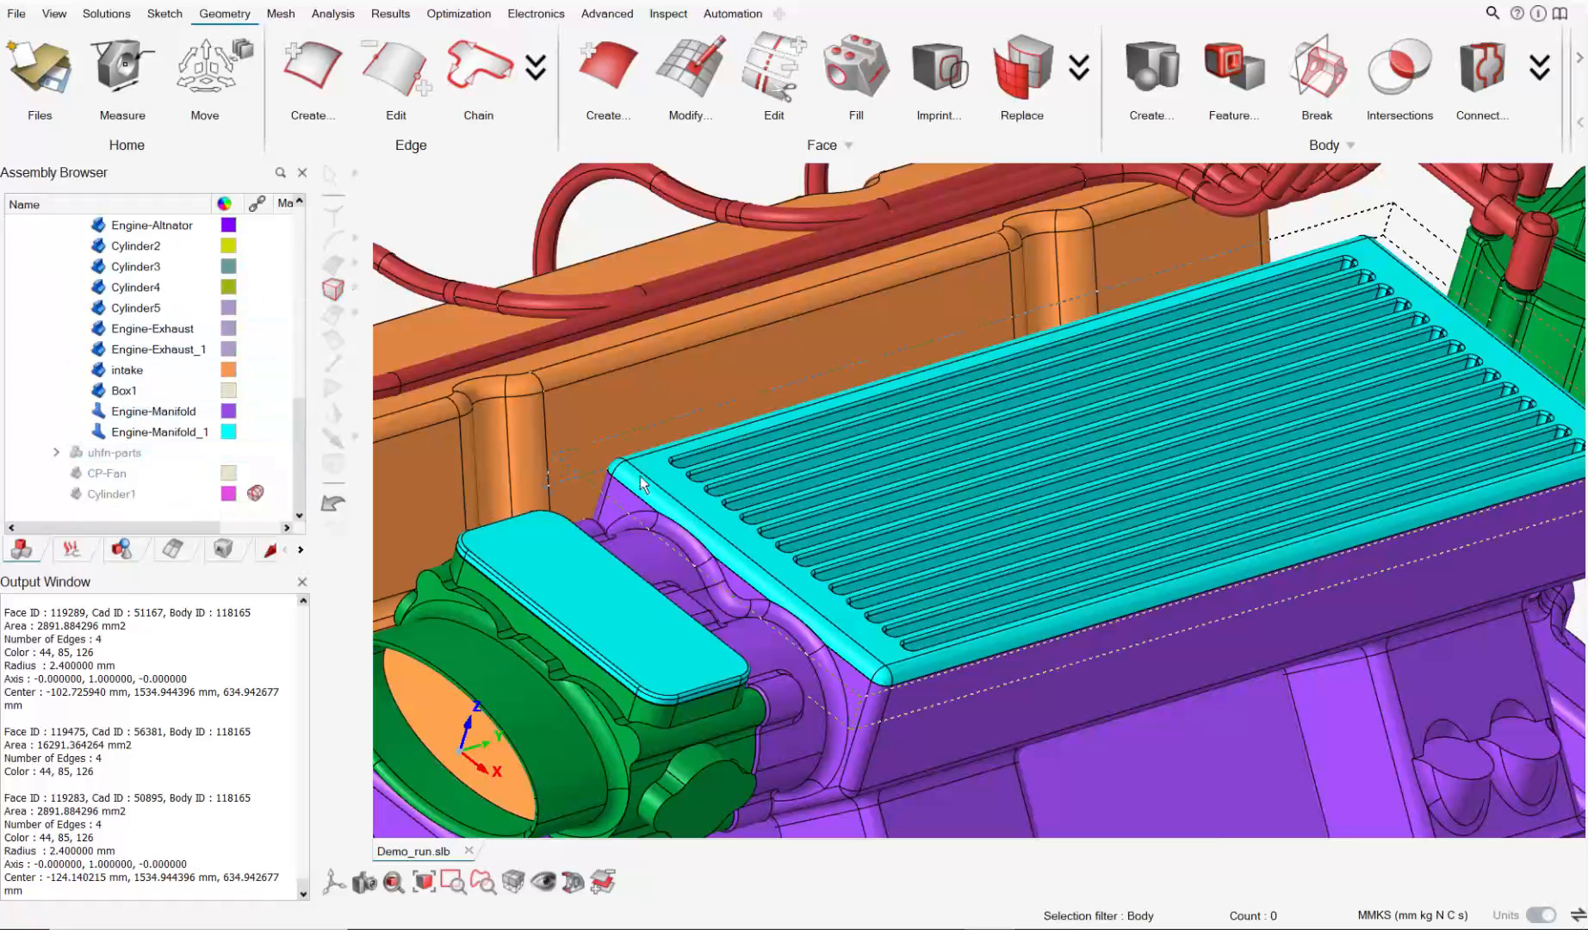
right_click(196, 433)
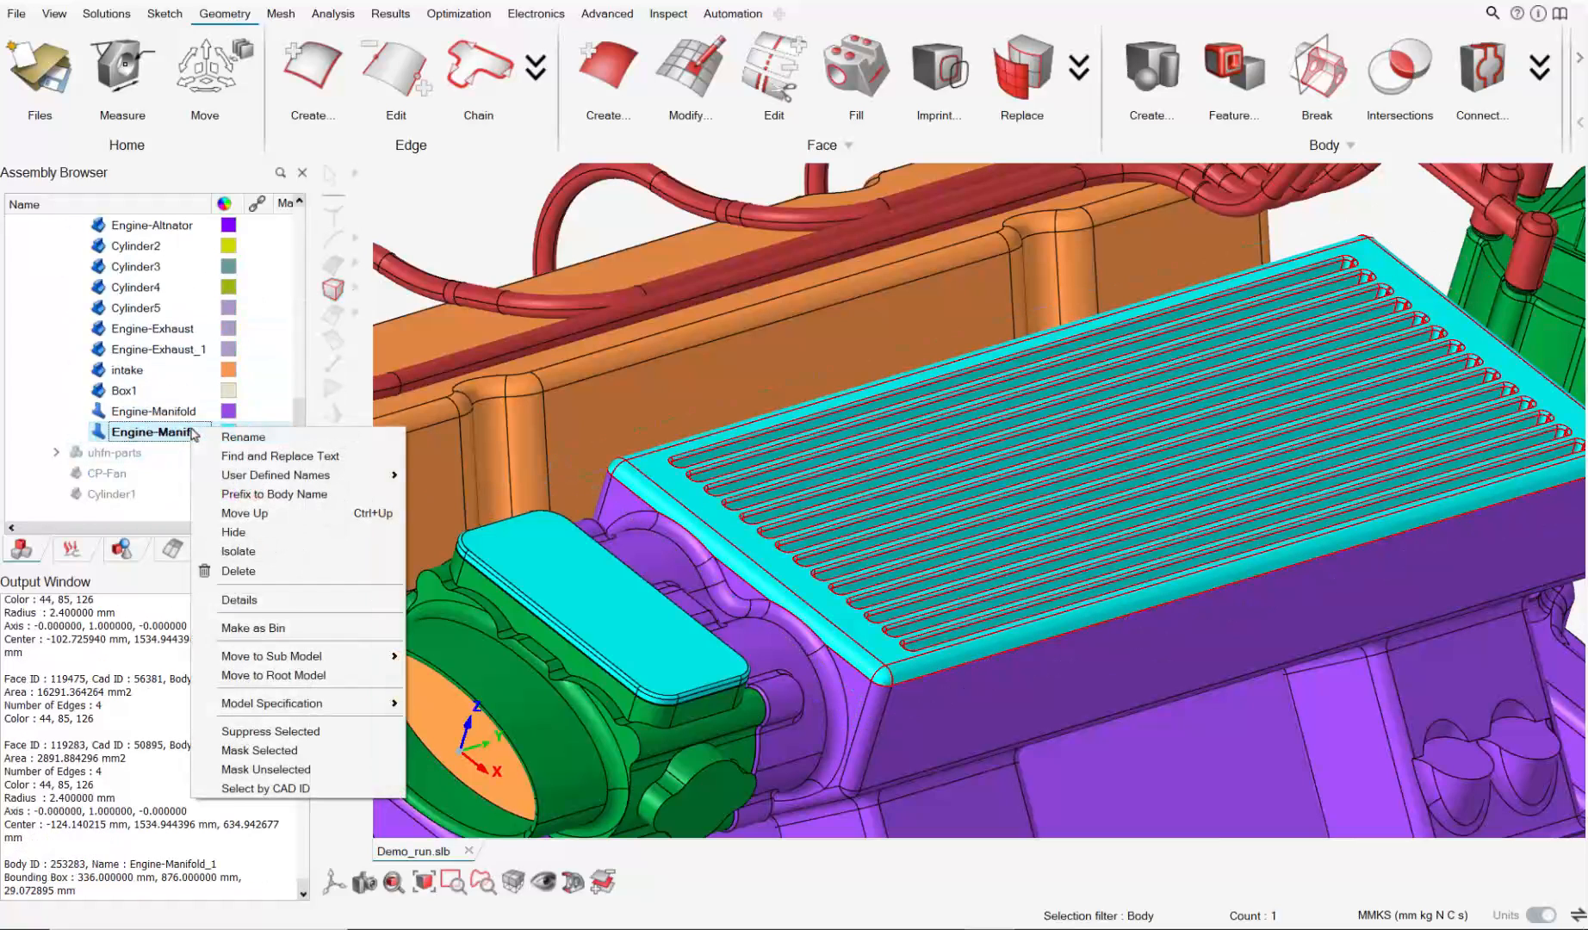
left_click(236, 439)
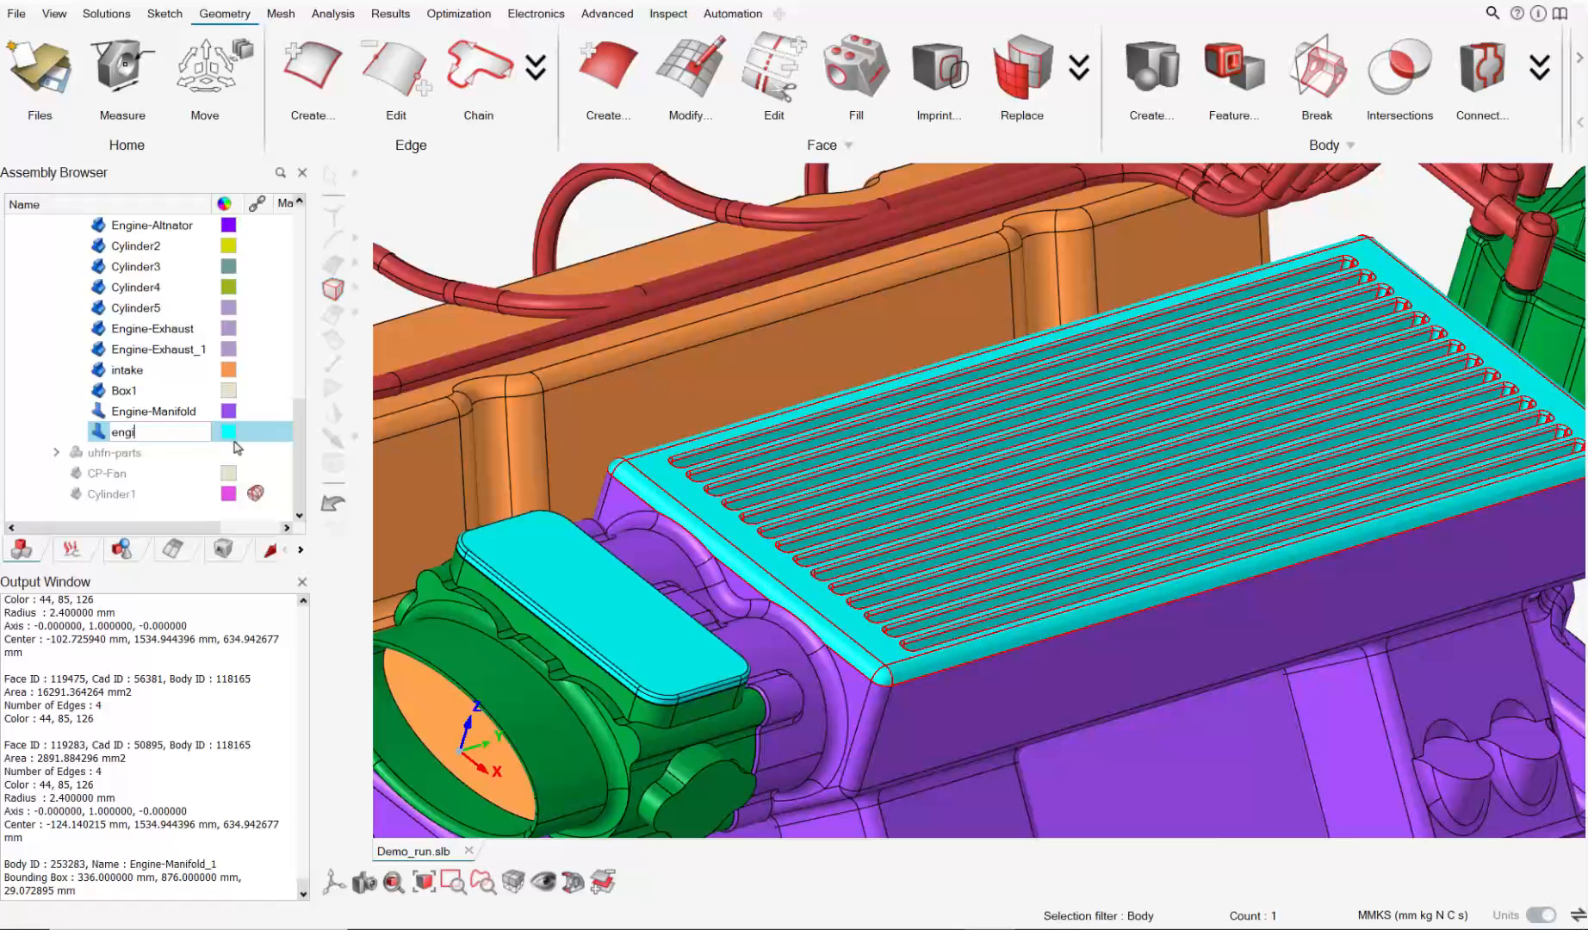
key("Return")
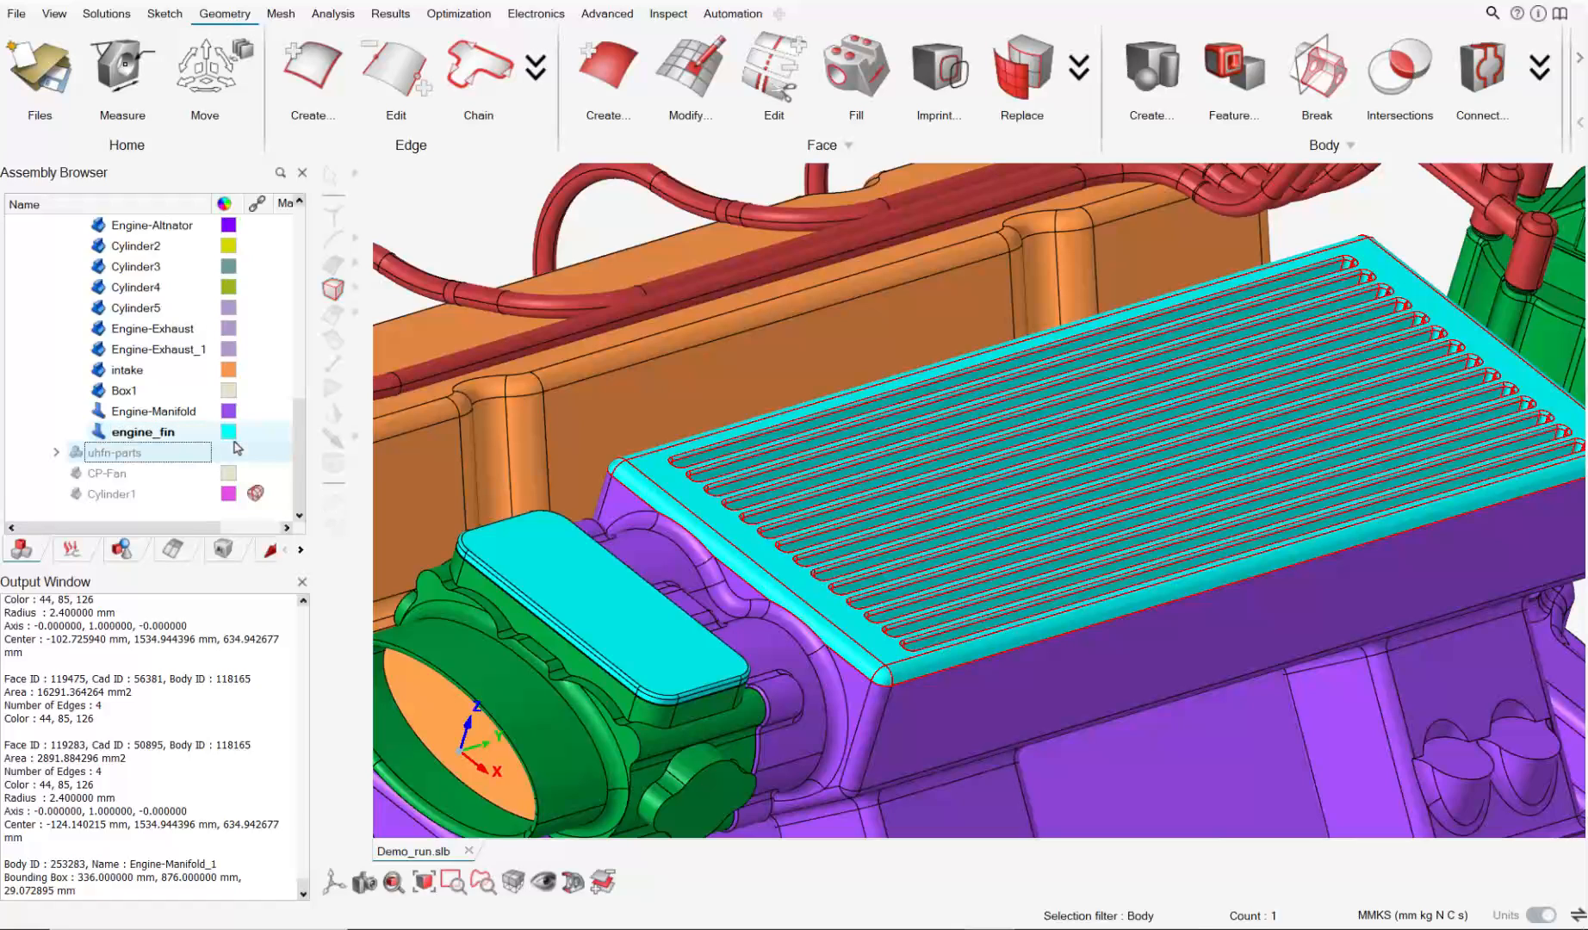
Isolate the engine_fin body so that all other engine parts are hidden.
left_click(55, 368)
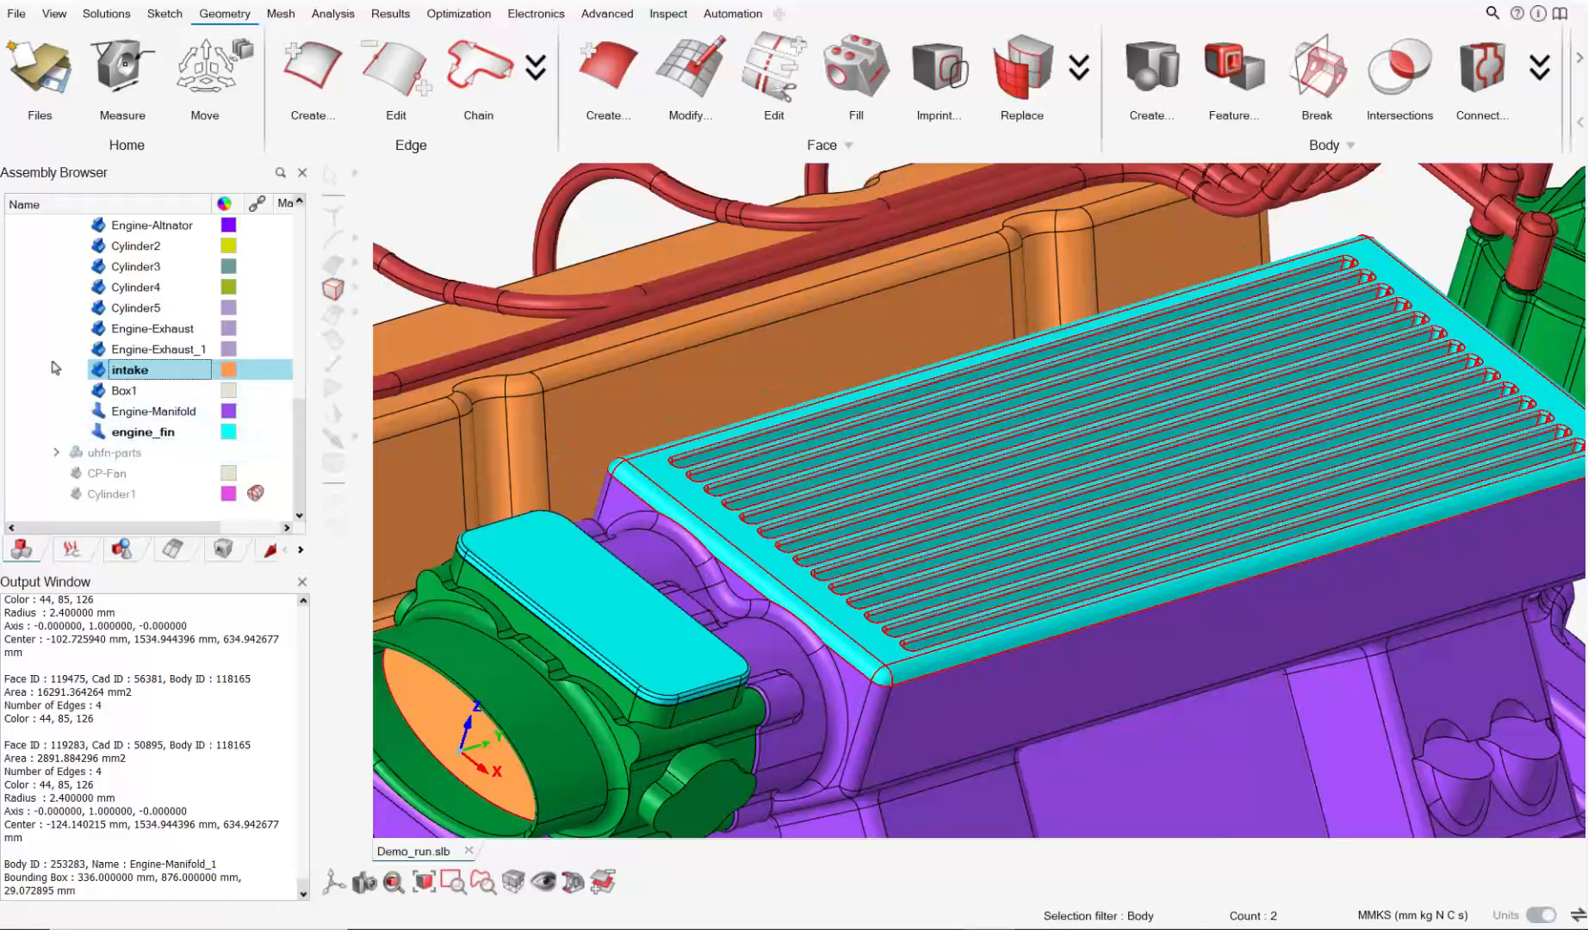
left_click(143, 433)
right_click(143, 435)
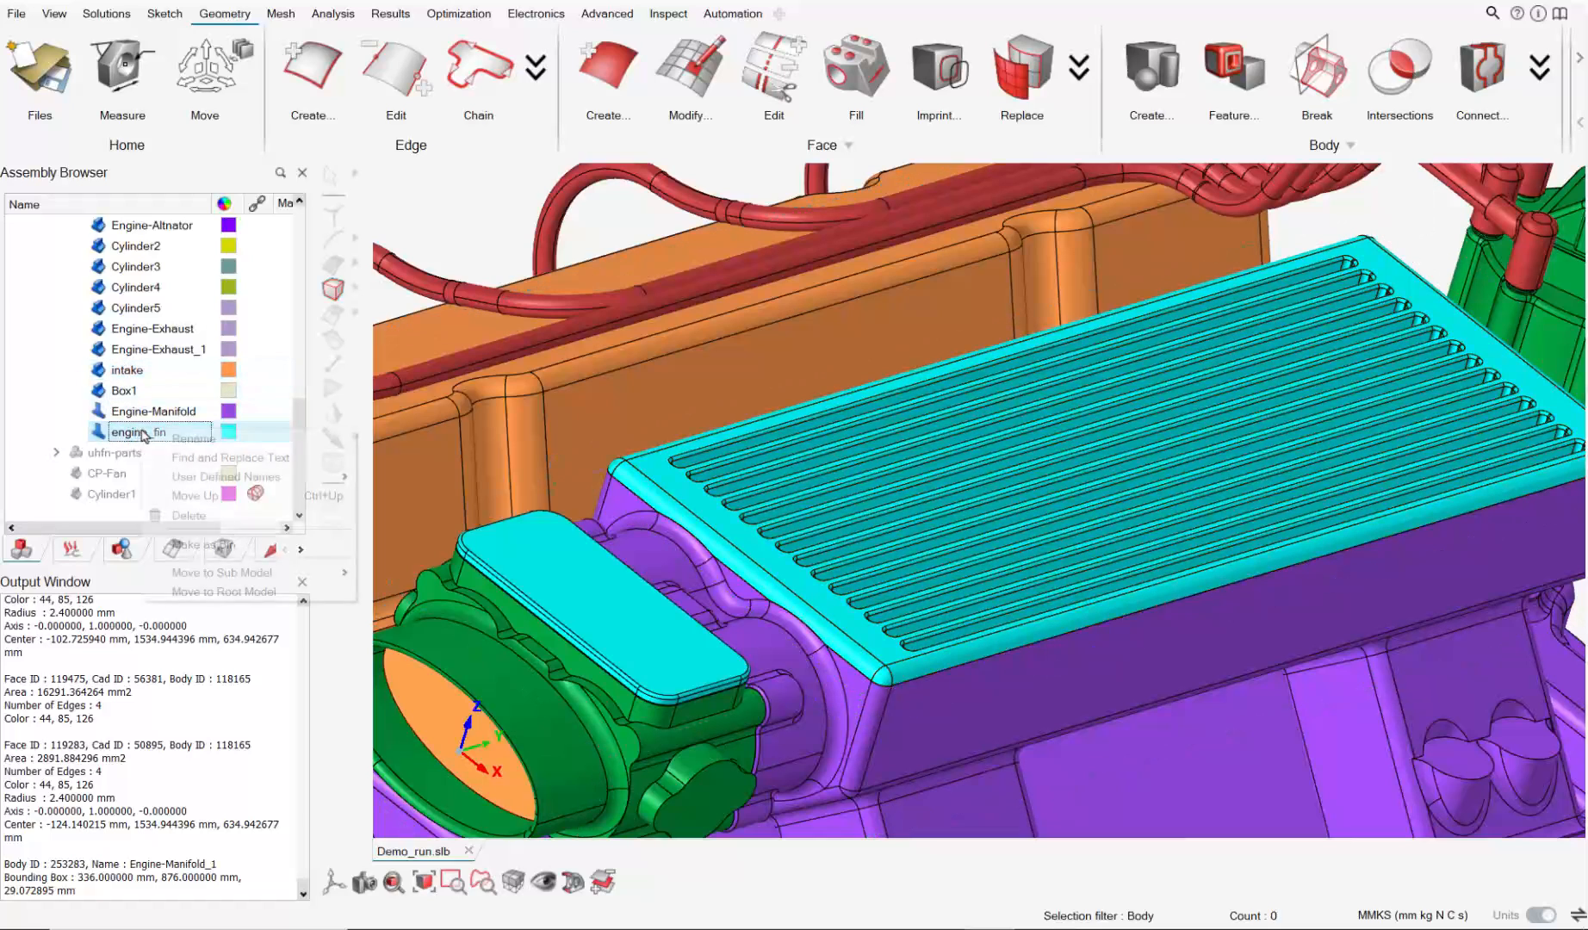
left_click(143, 439)
right_click(143, 440)
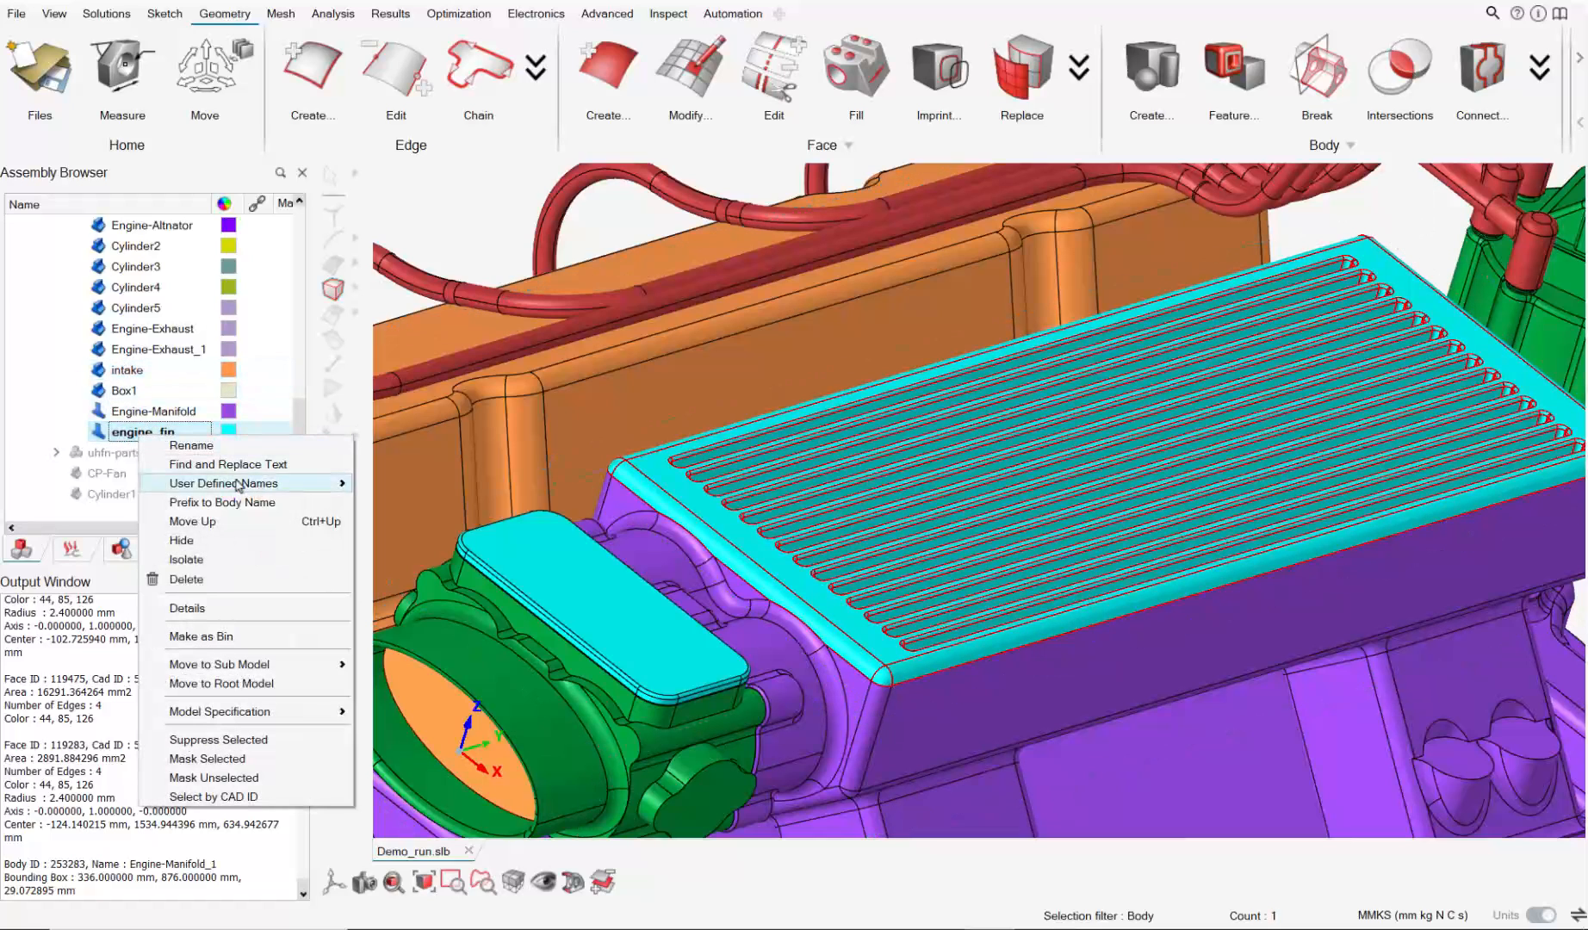
left_click(215, 558)
scroll(907, 453, "down", 1)
right_click_drag(956, 425, 843, 430)
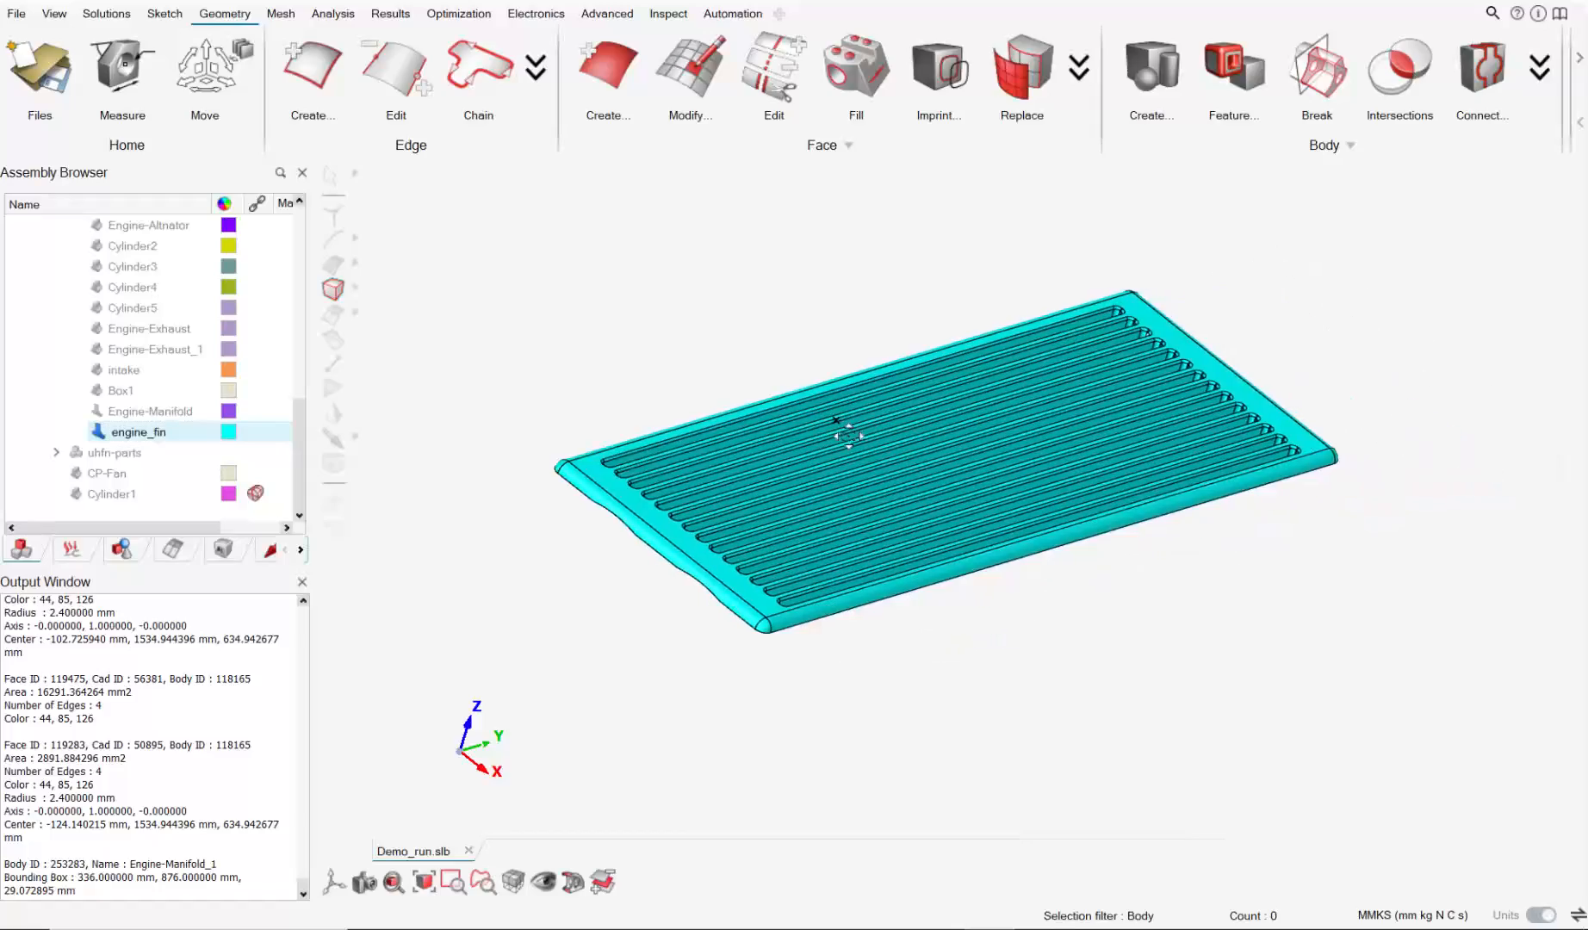
mouse_move(825, 419)
middle_mouse_down()
mouse_move(814, 392)
mouse_move(801, 417)
mouse_move(825, 437)
middle_mouse_up()
scroll(1016, 273, "down", 3)
right_click_drag(844, 249, 861, 273)
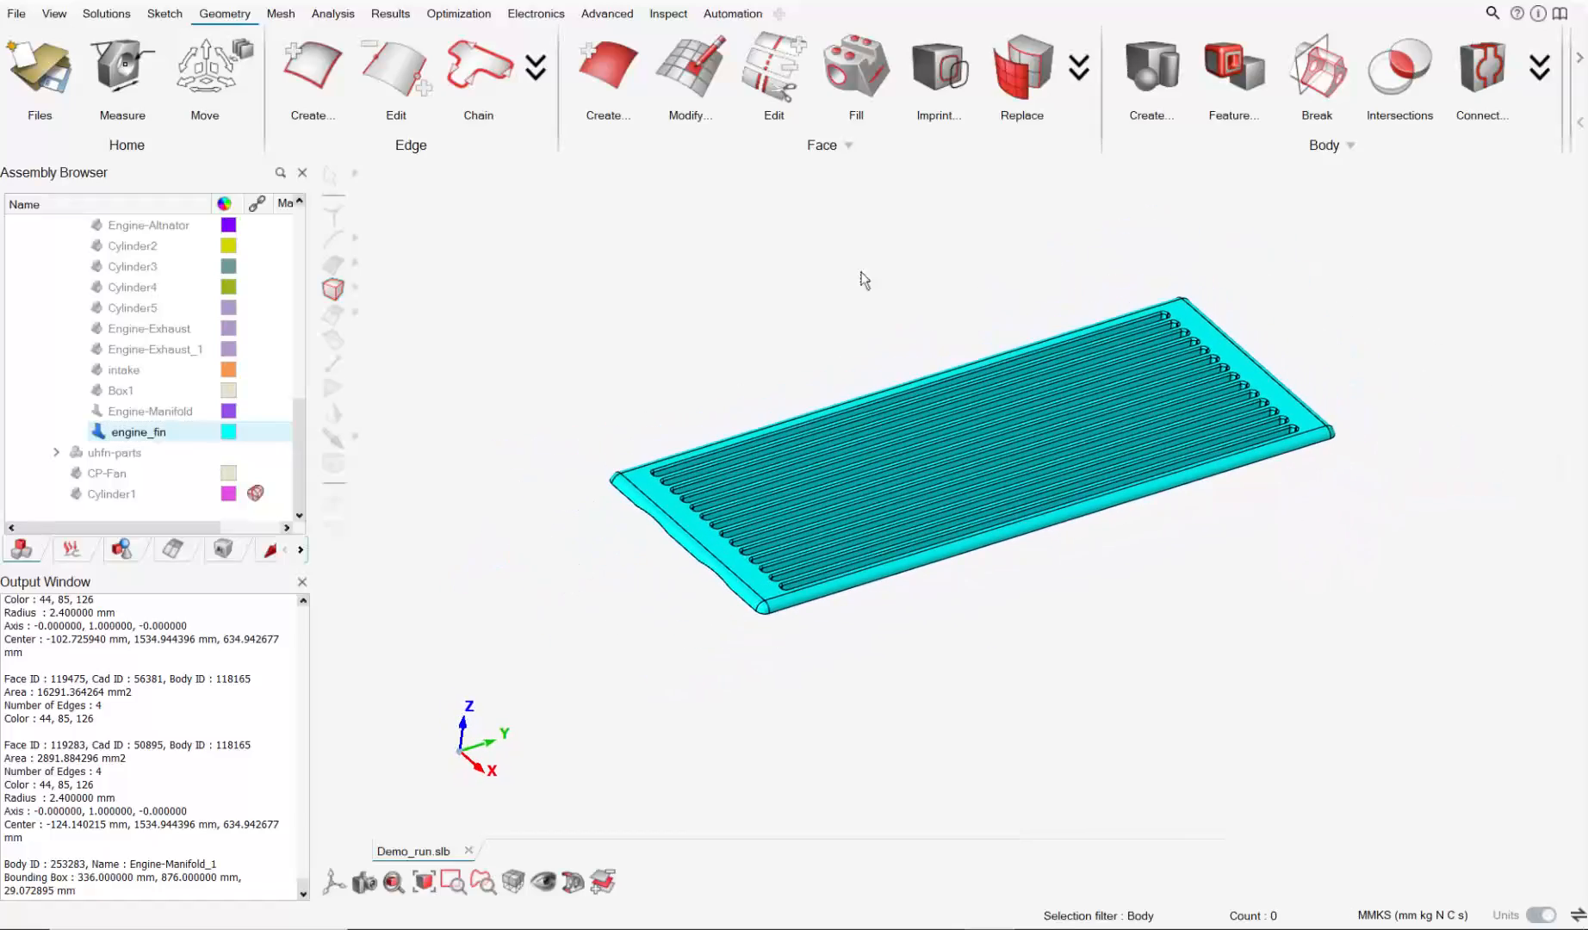
left_click(276, 15)
left_click(512, 69)
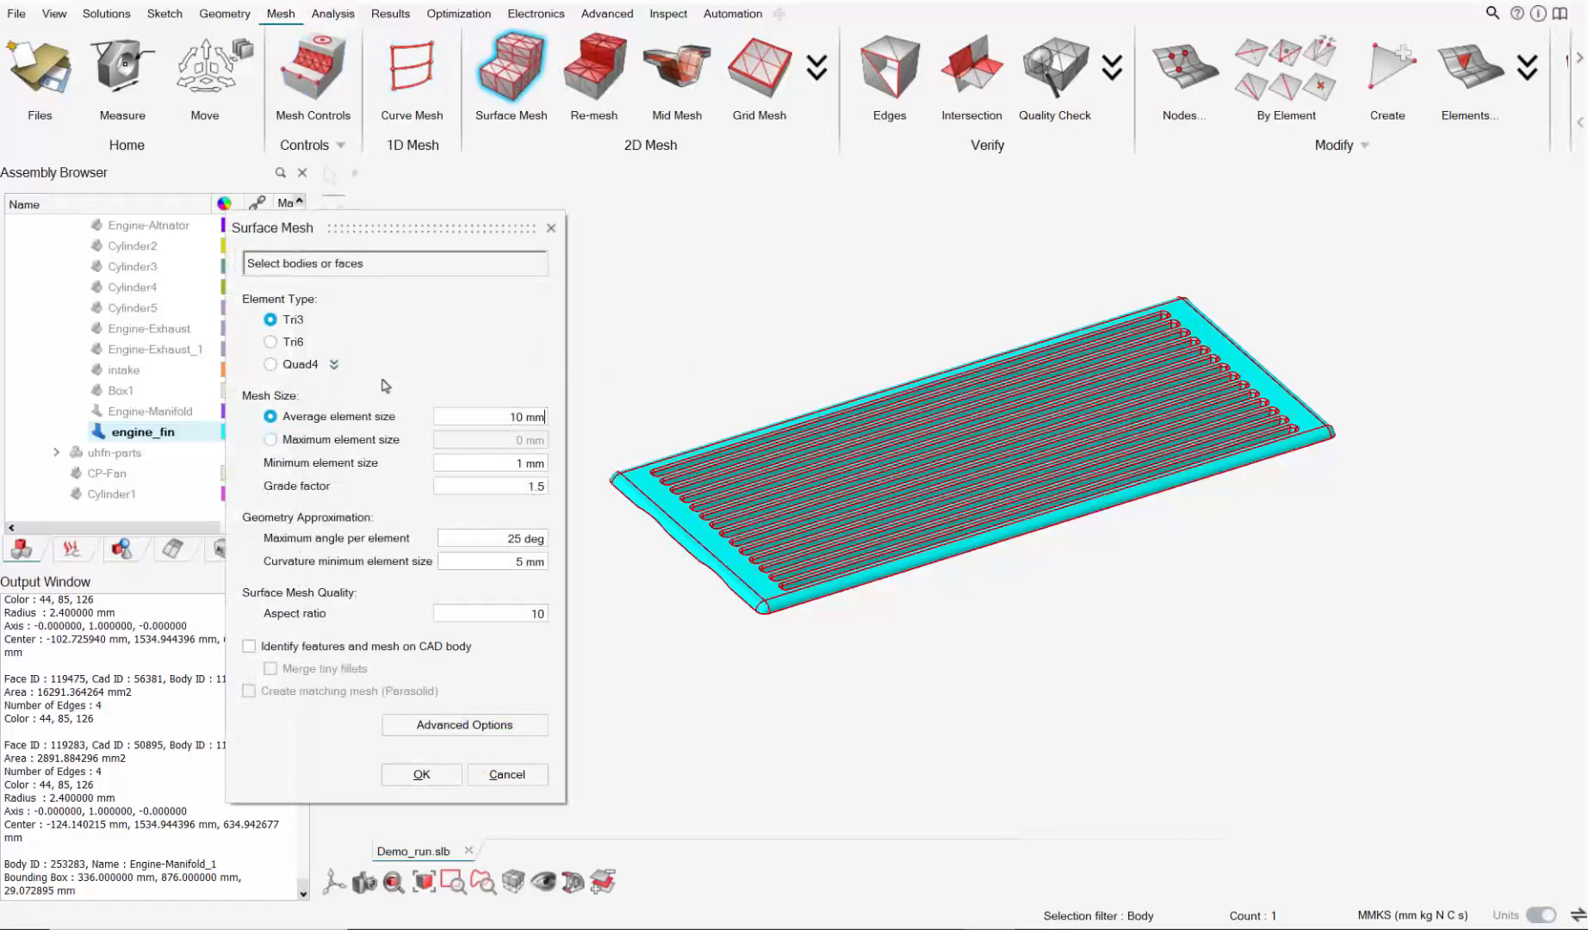
left_click(550, 228)
Start a face mesh control on all faces of the engine_fin body and name it engine_fin_5mm.
left_click(313, 69)
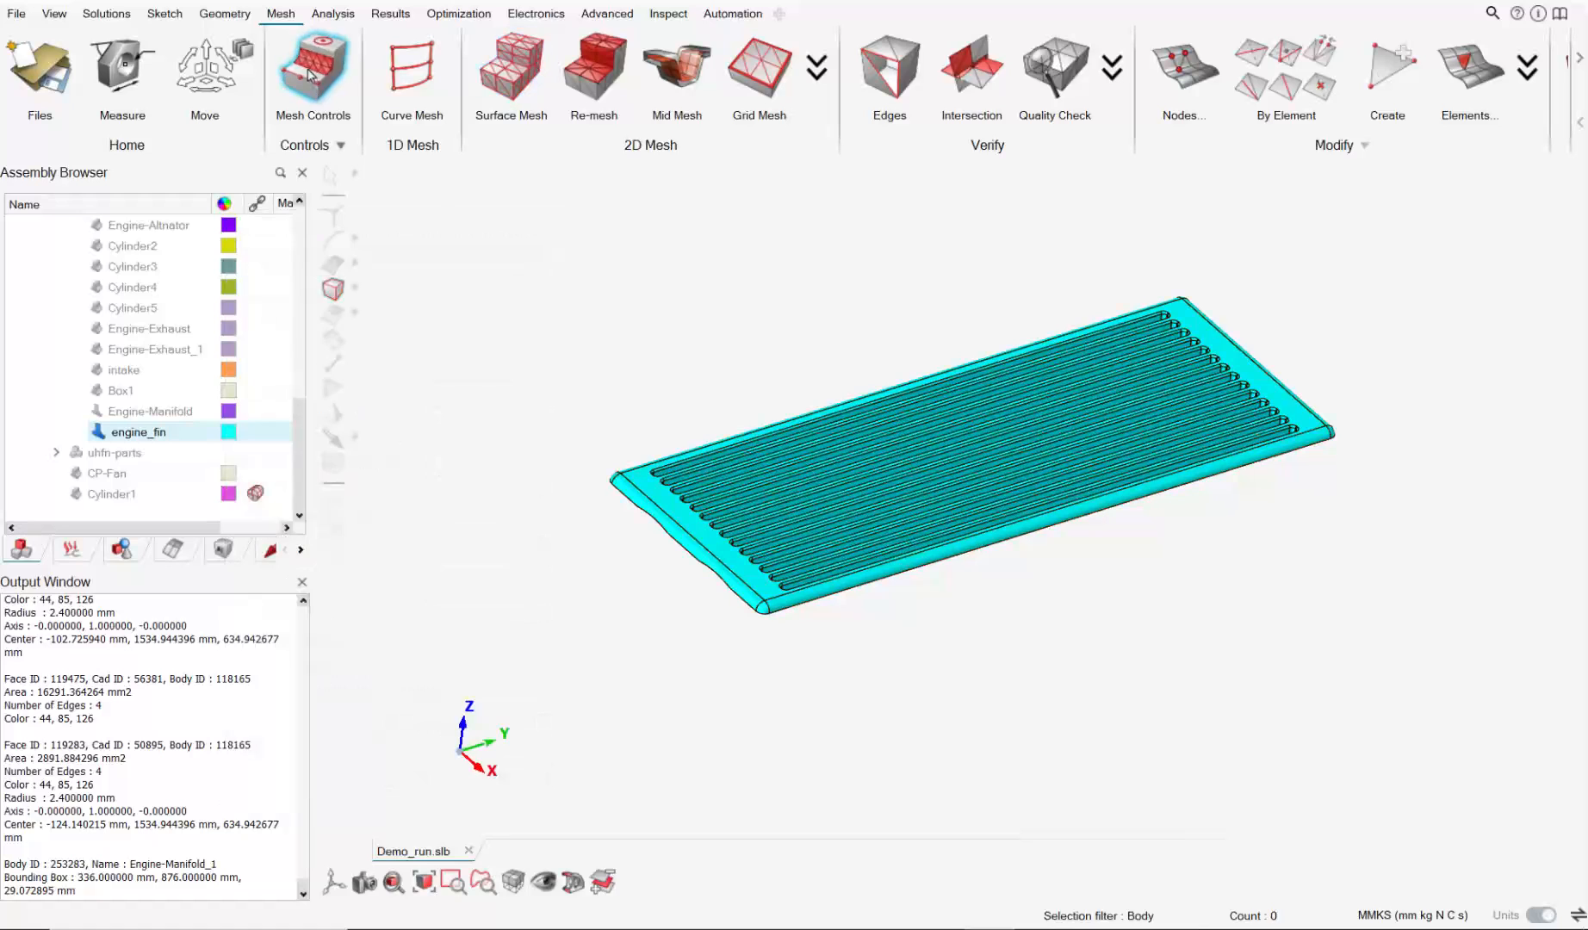
left_click(326, 309)
scroll(935, 292, "down", 2)
right_click_drag(935, 292, 1098, 278)
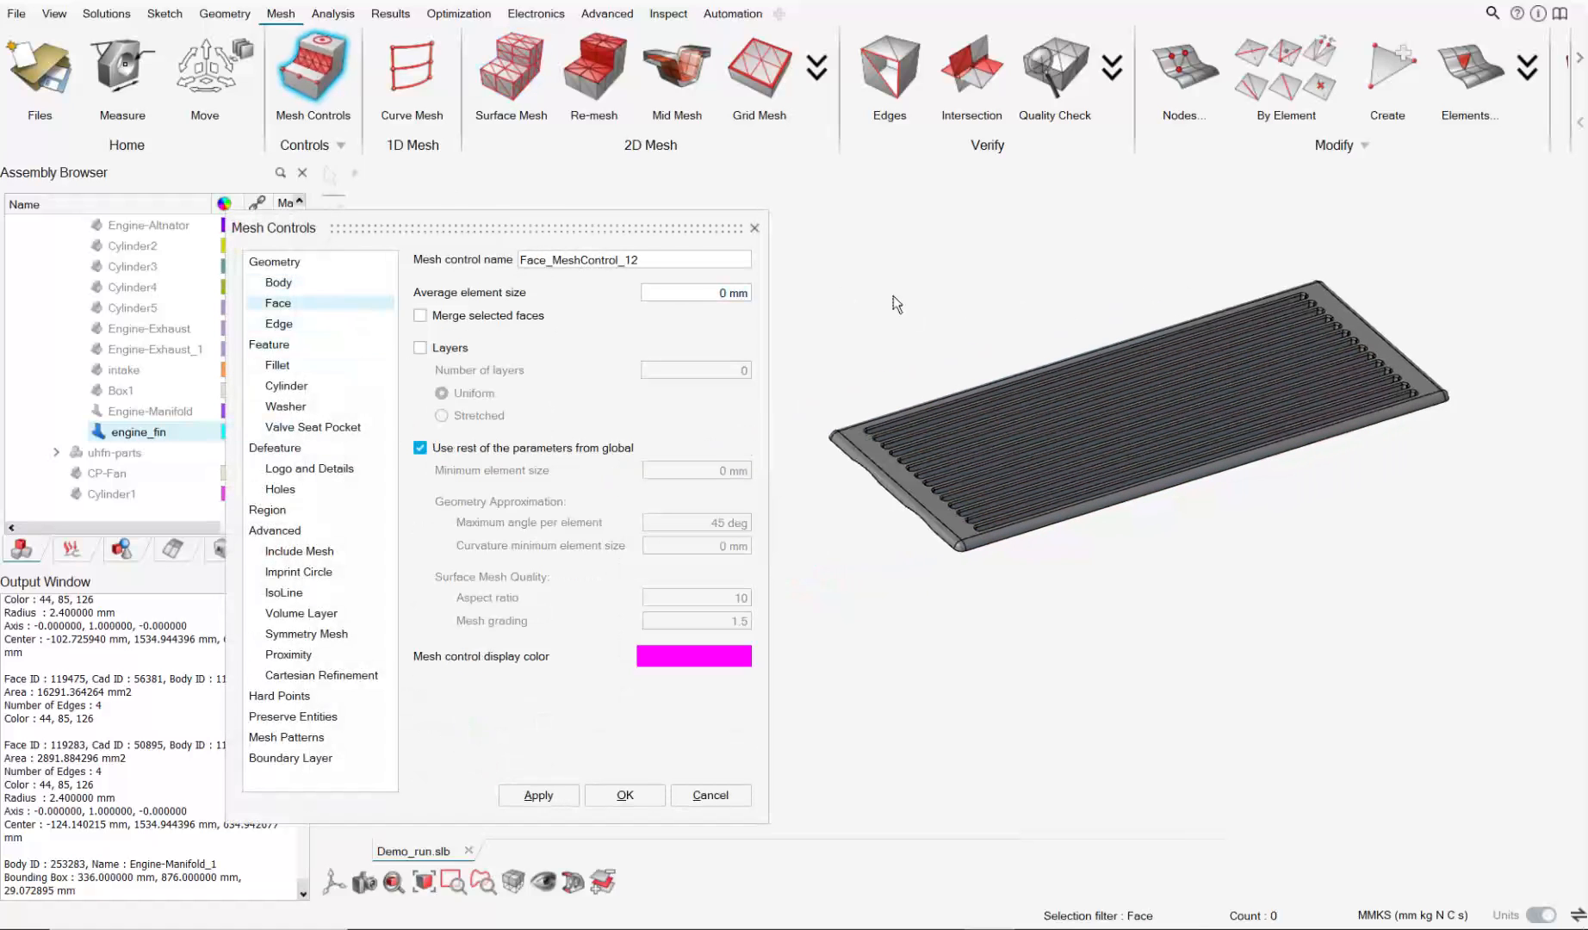
left_click_drag(618, 229, 546, 255)
left_click_drag(772, 218, 1528, 672)
key("ctrl+a")
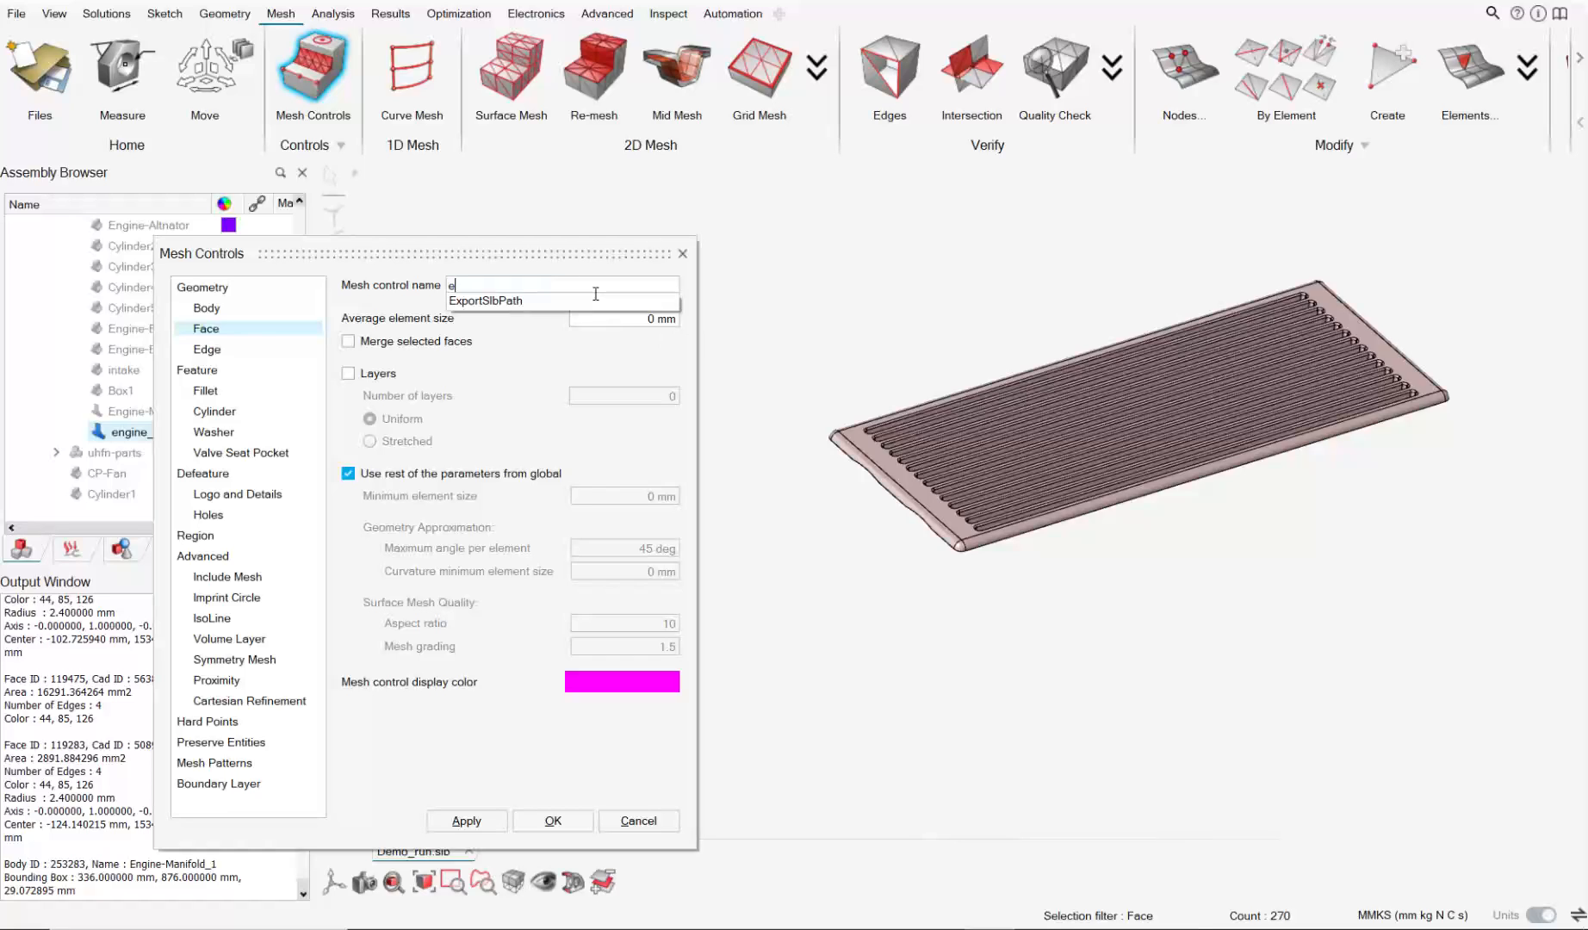
type("engine_fin_5mm")
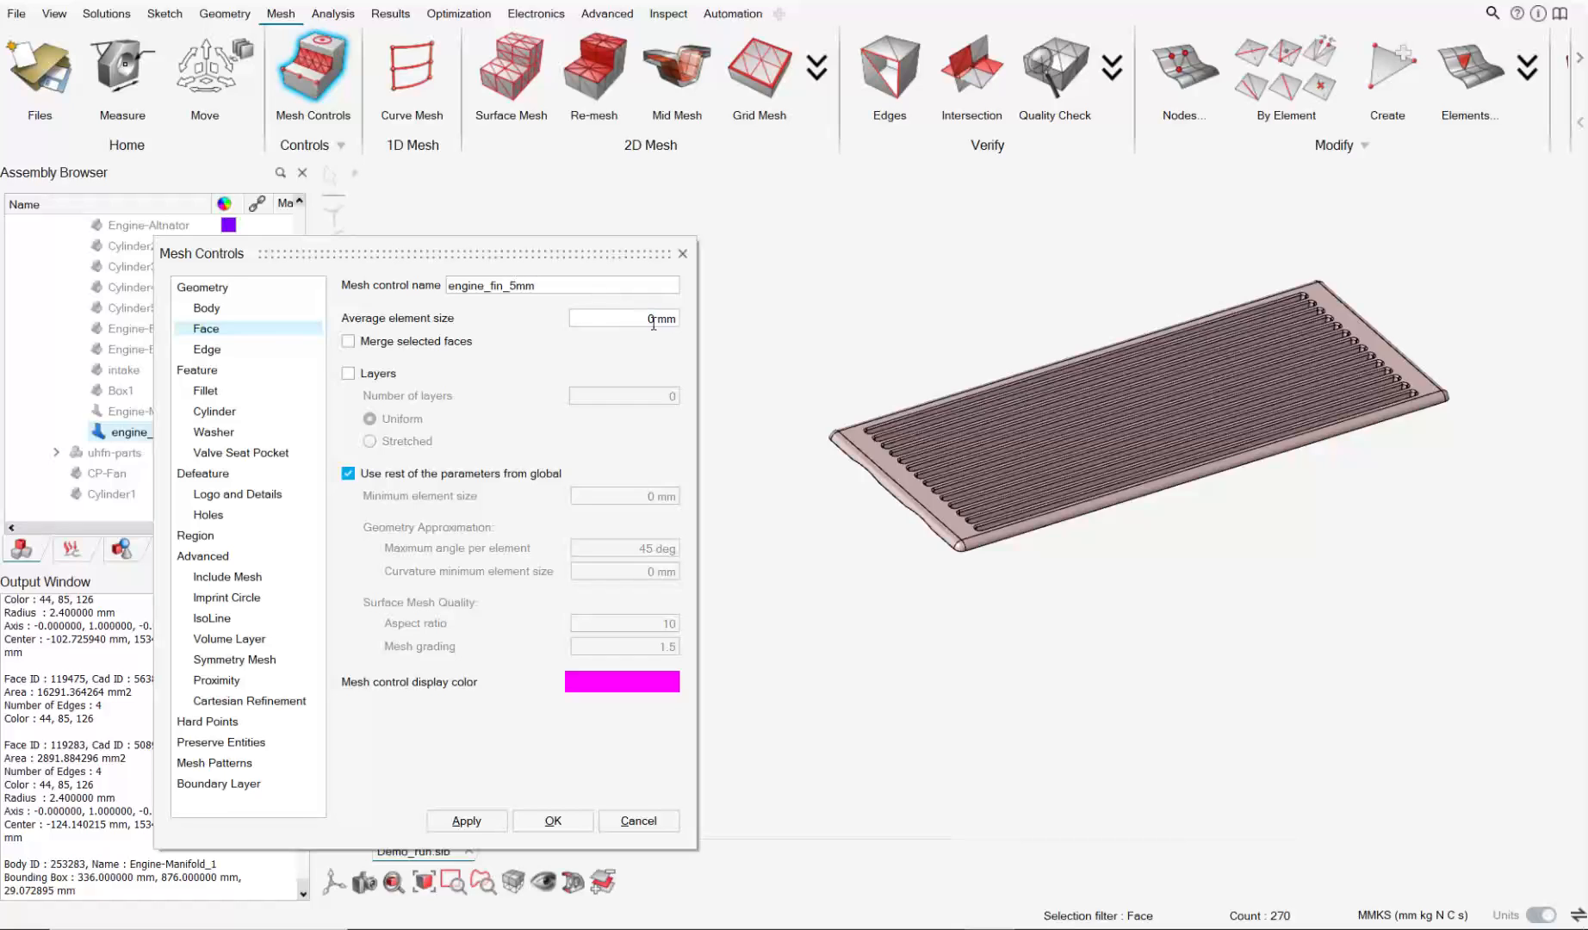
Create the control with 5 mm average and 0.5 mm minimum element size, 15 deg maximum angle and 2.5 mm curvature minimum instead of global parameters.
left_click(522, 476)
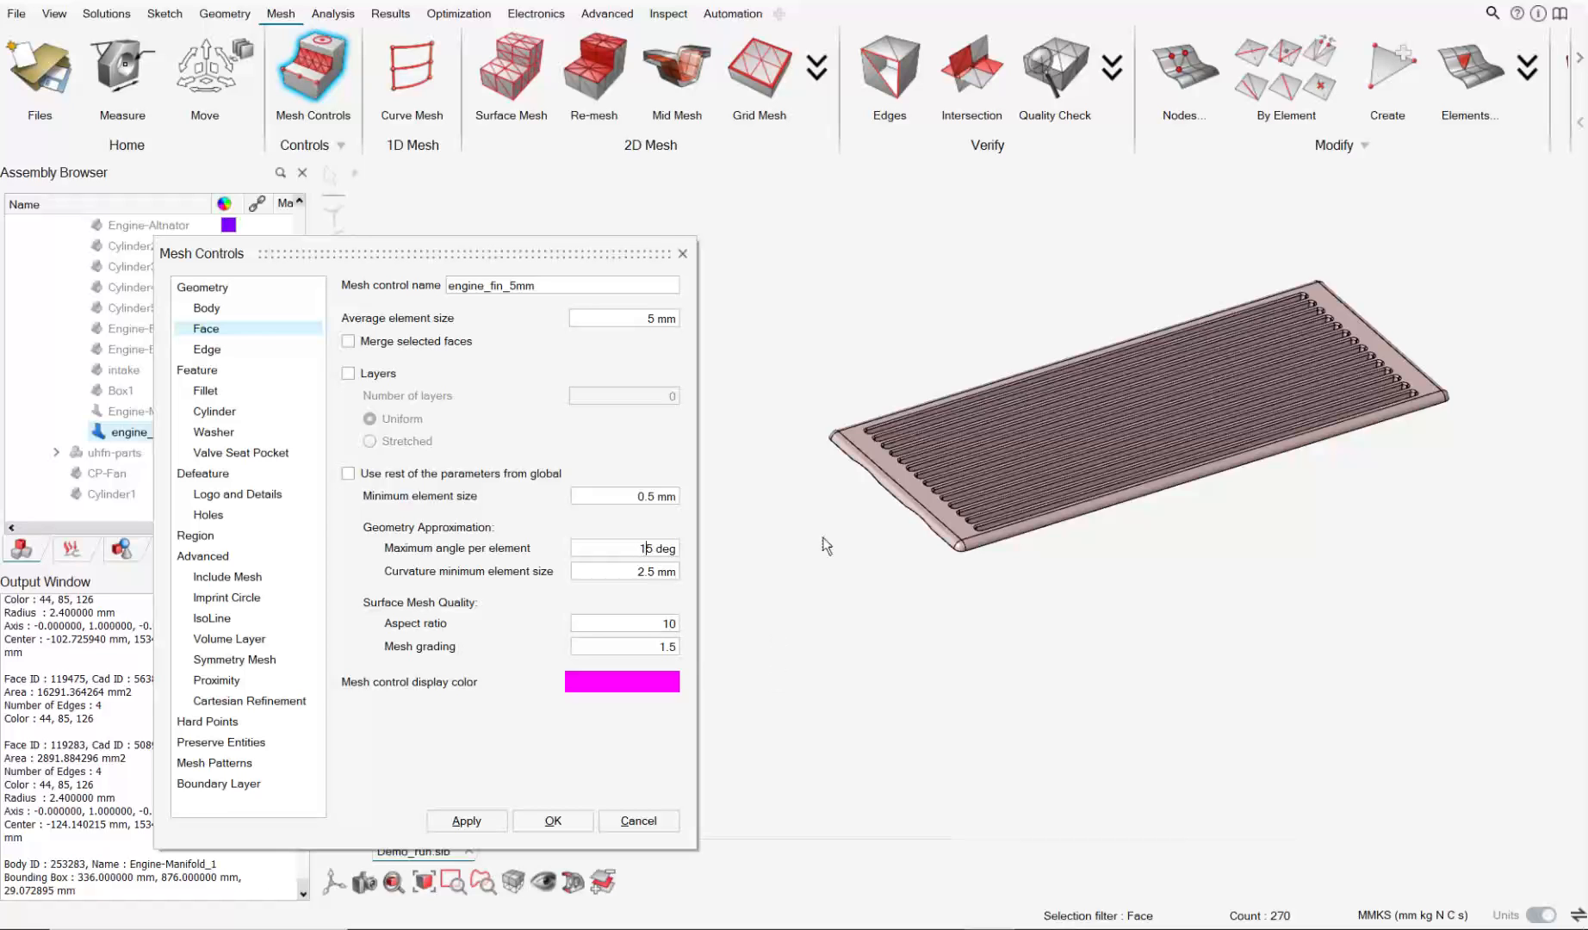
scroll(825, 545, "up", 5)
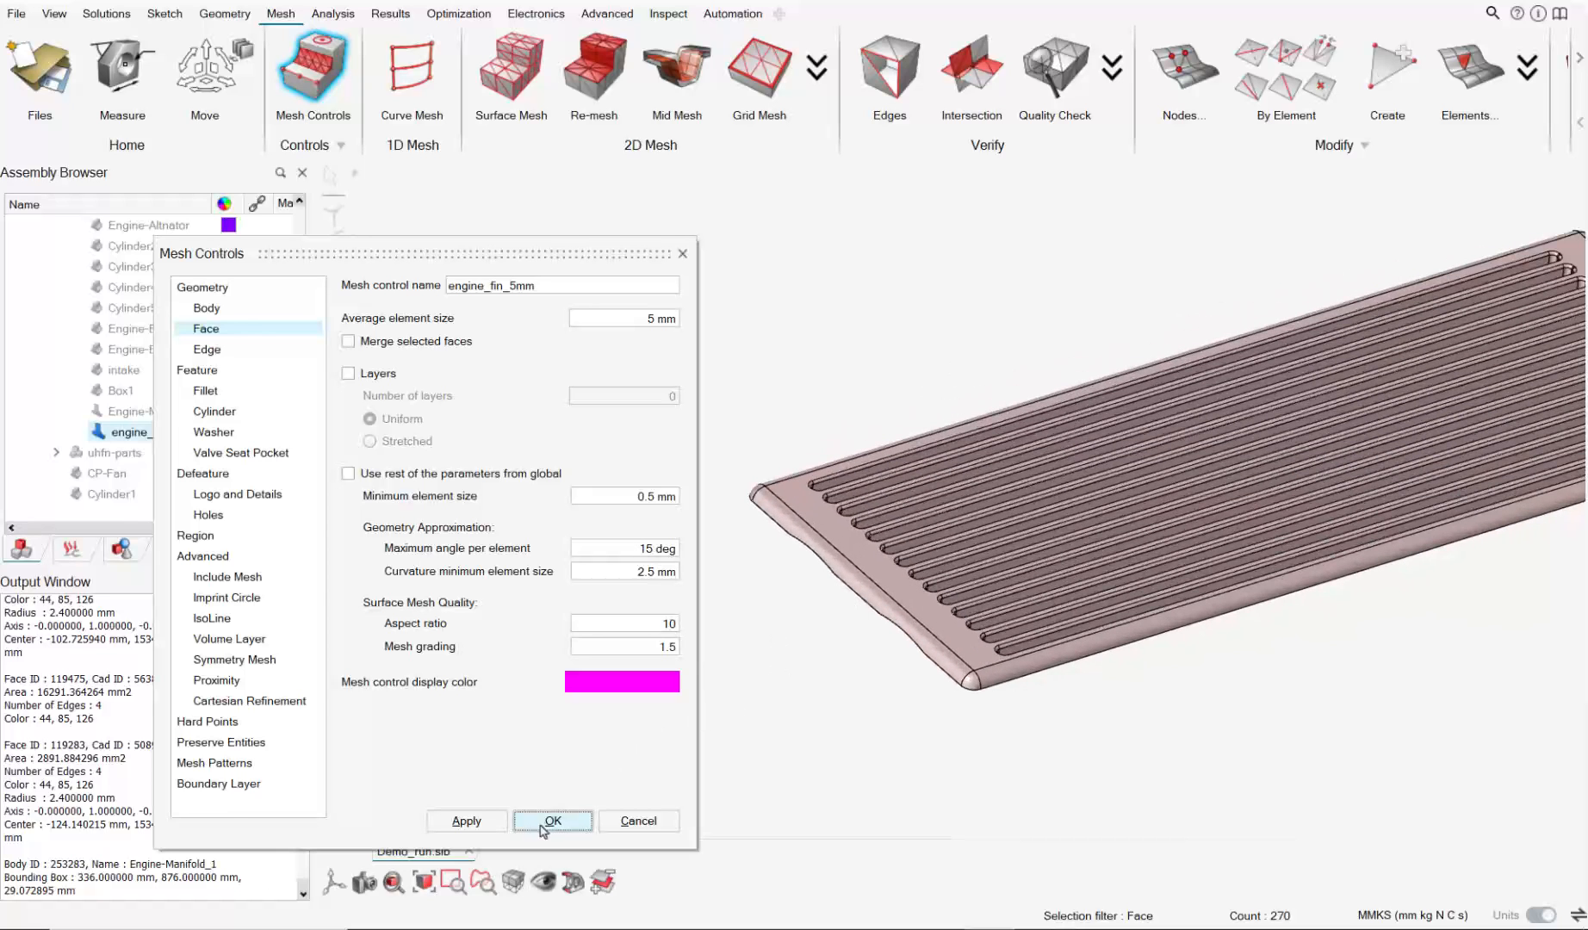
left_click(552, 820)
Show the whole uhfn-engine assembly again and review it from the front and the side.
scroll(87, 448, "up", 10)
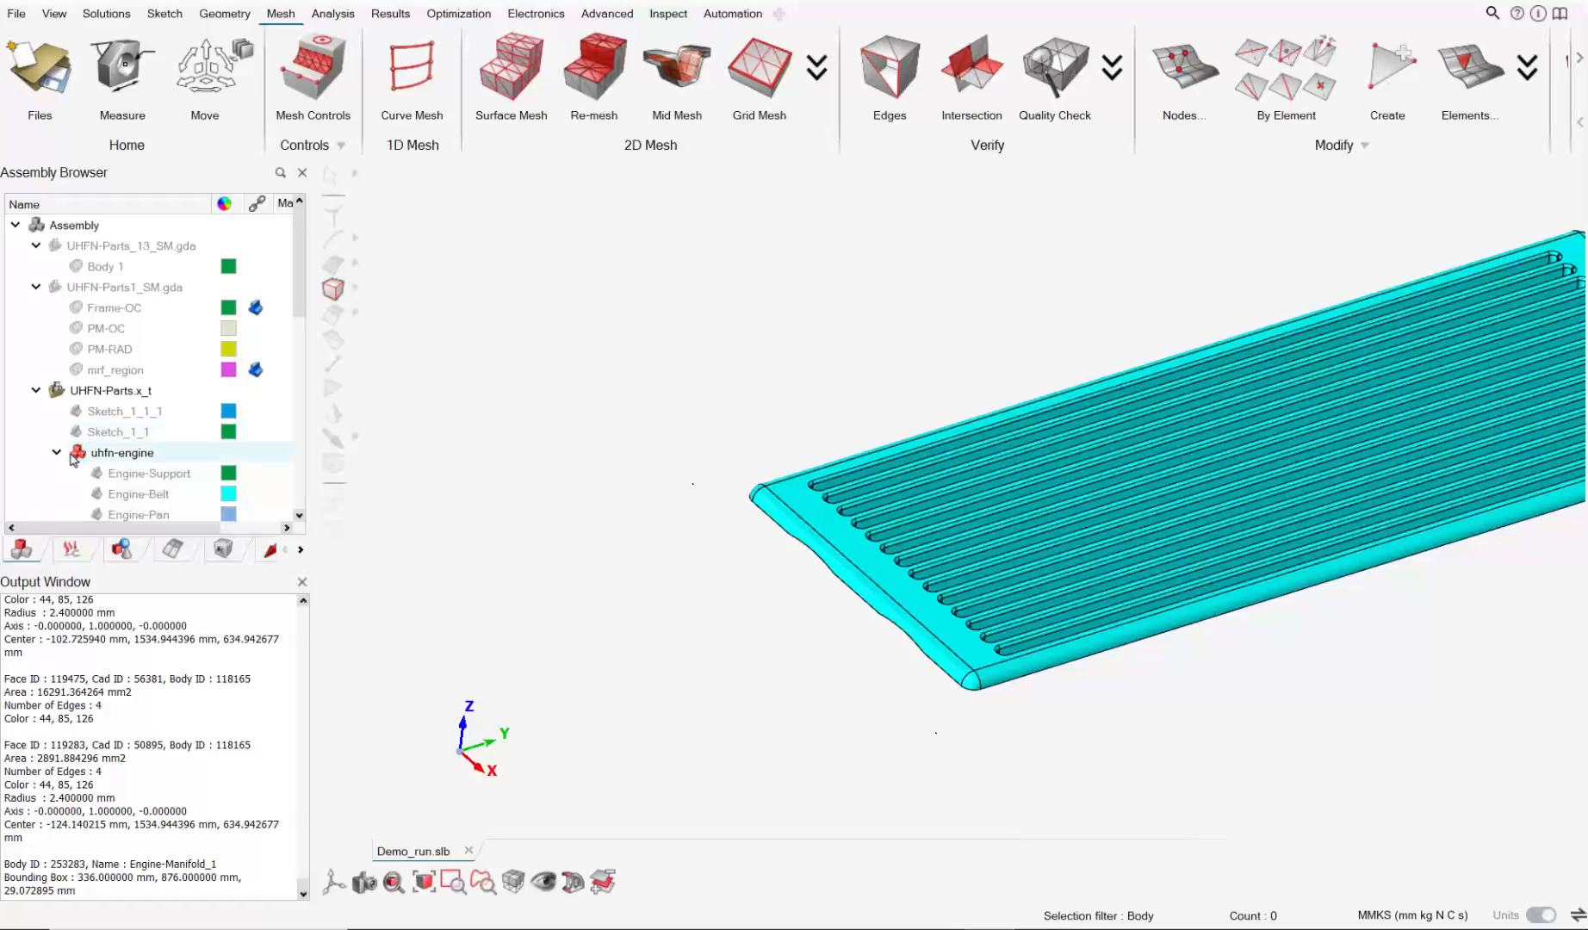
left_click(77, 454)
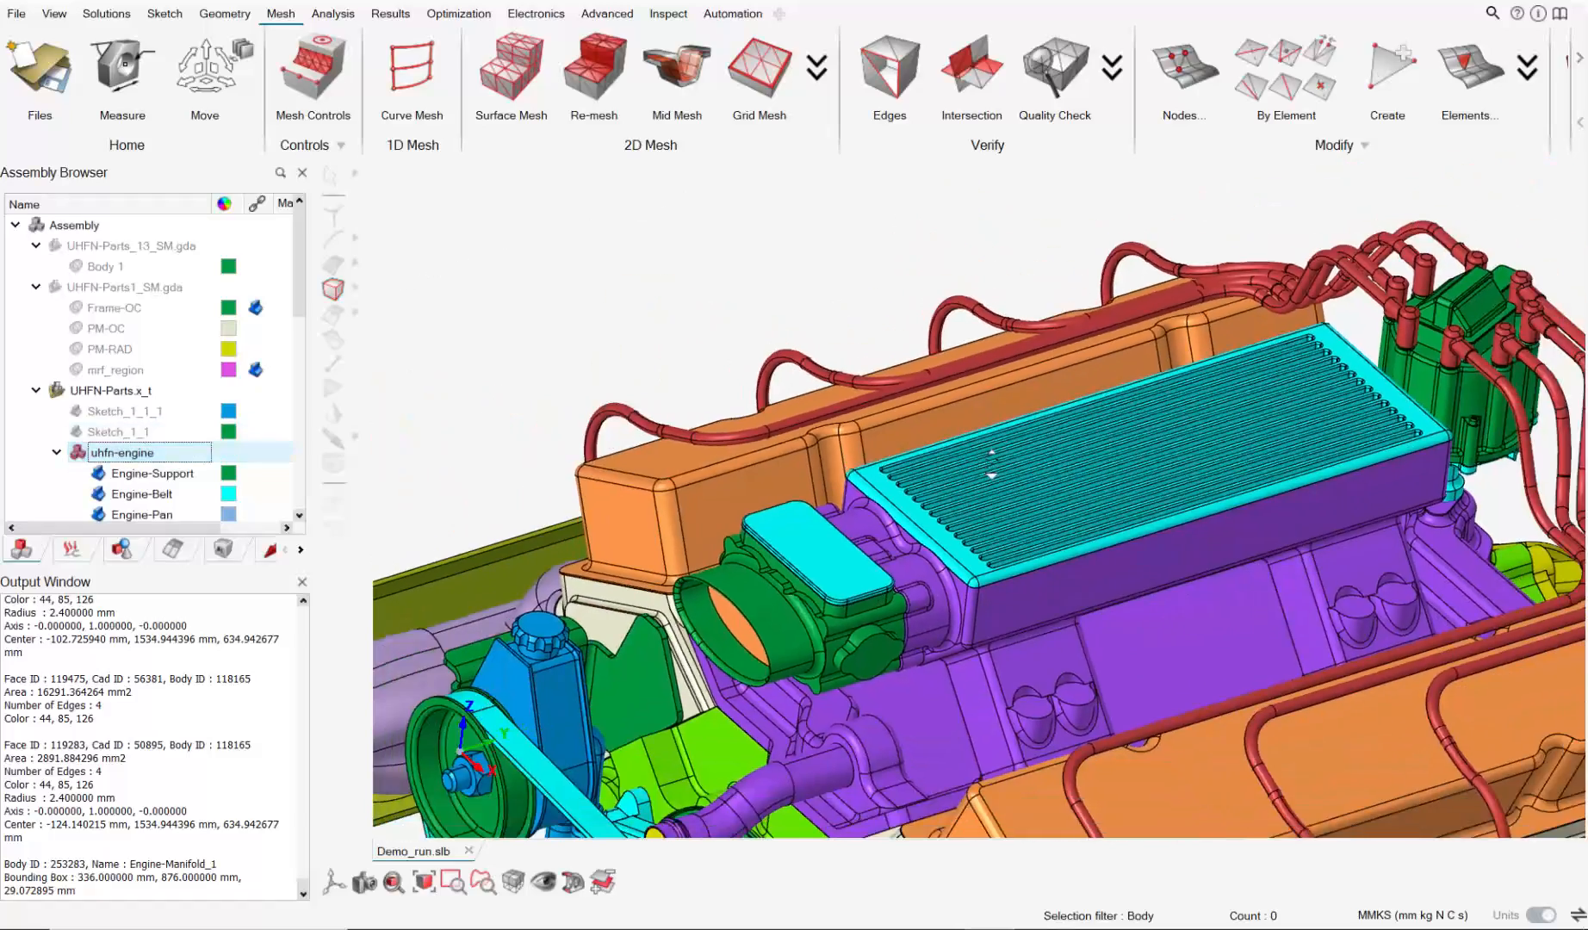
middle_click_drag(991, 462, 1113, 371)
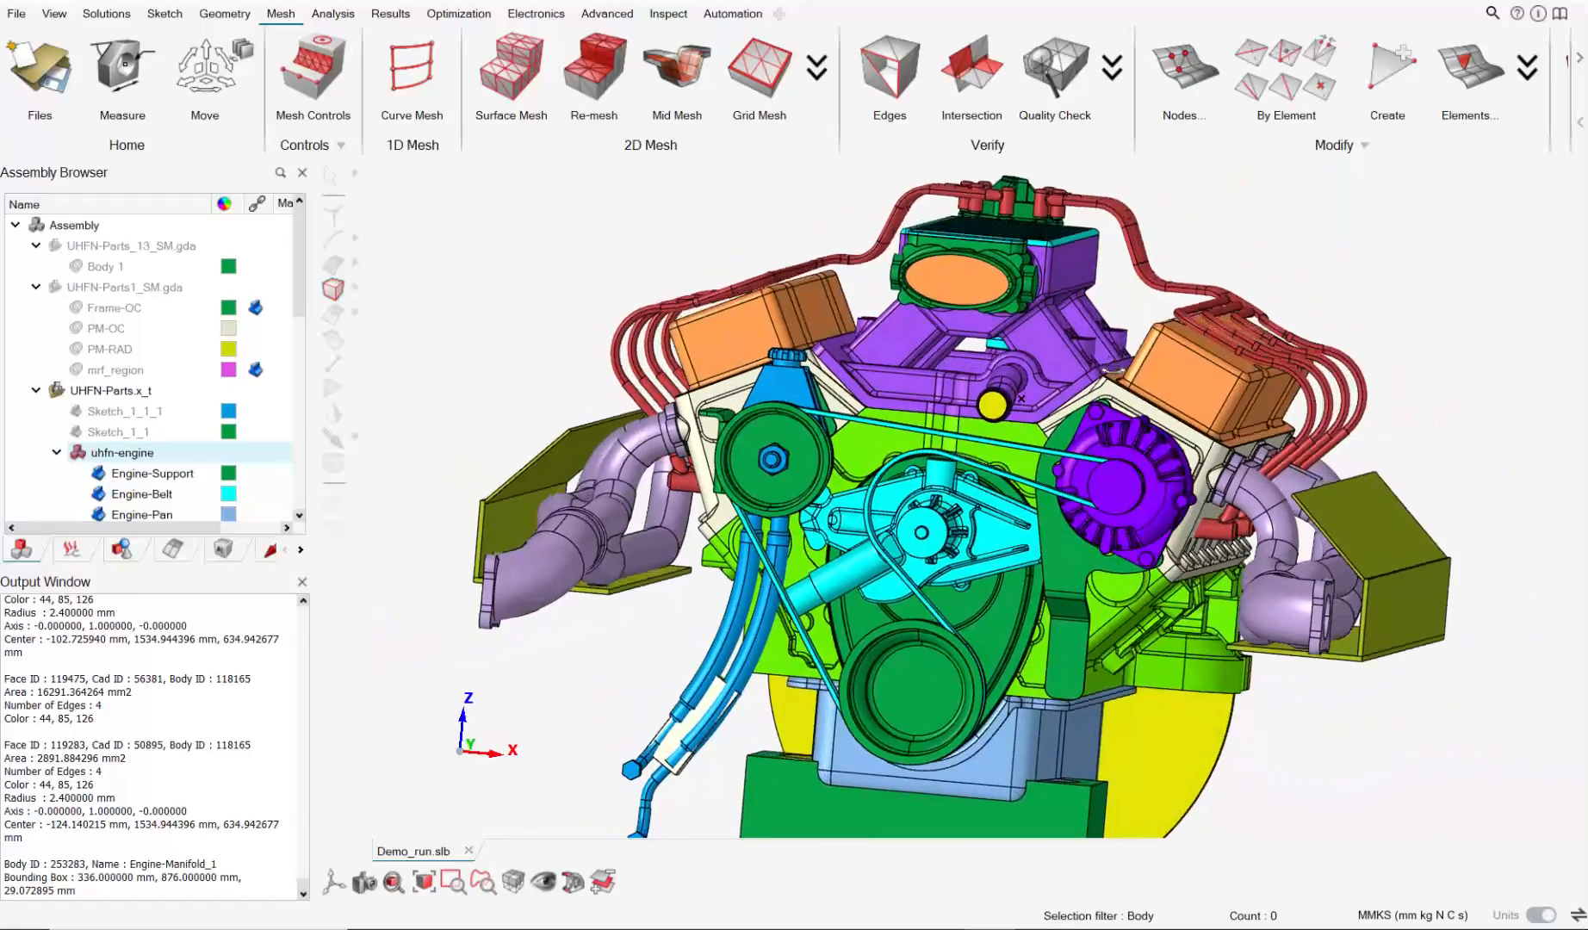
middle_click_drag(1022, 397, 1125, 352)
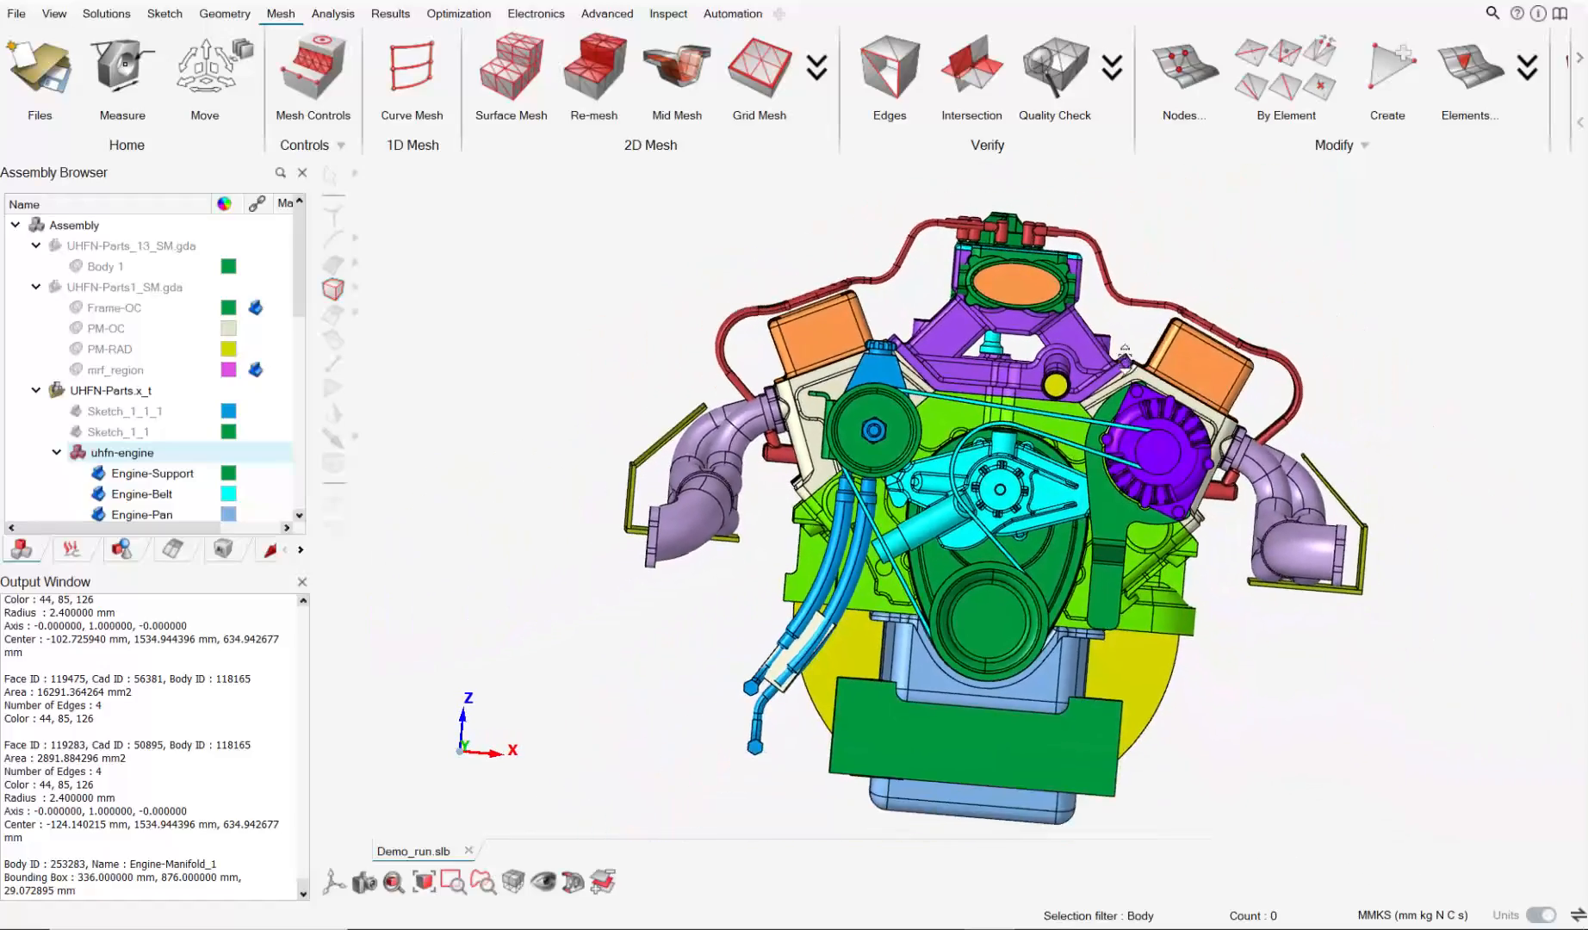
scroll(1124, 353, "down", 1)
middle_click_drag(1123, 442, 973, 443)
scroll(1074, 393, "down", 1)
scroll(974, 444, "up", 1)
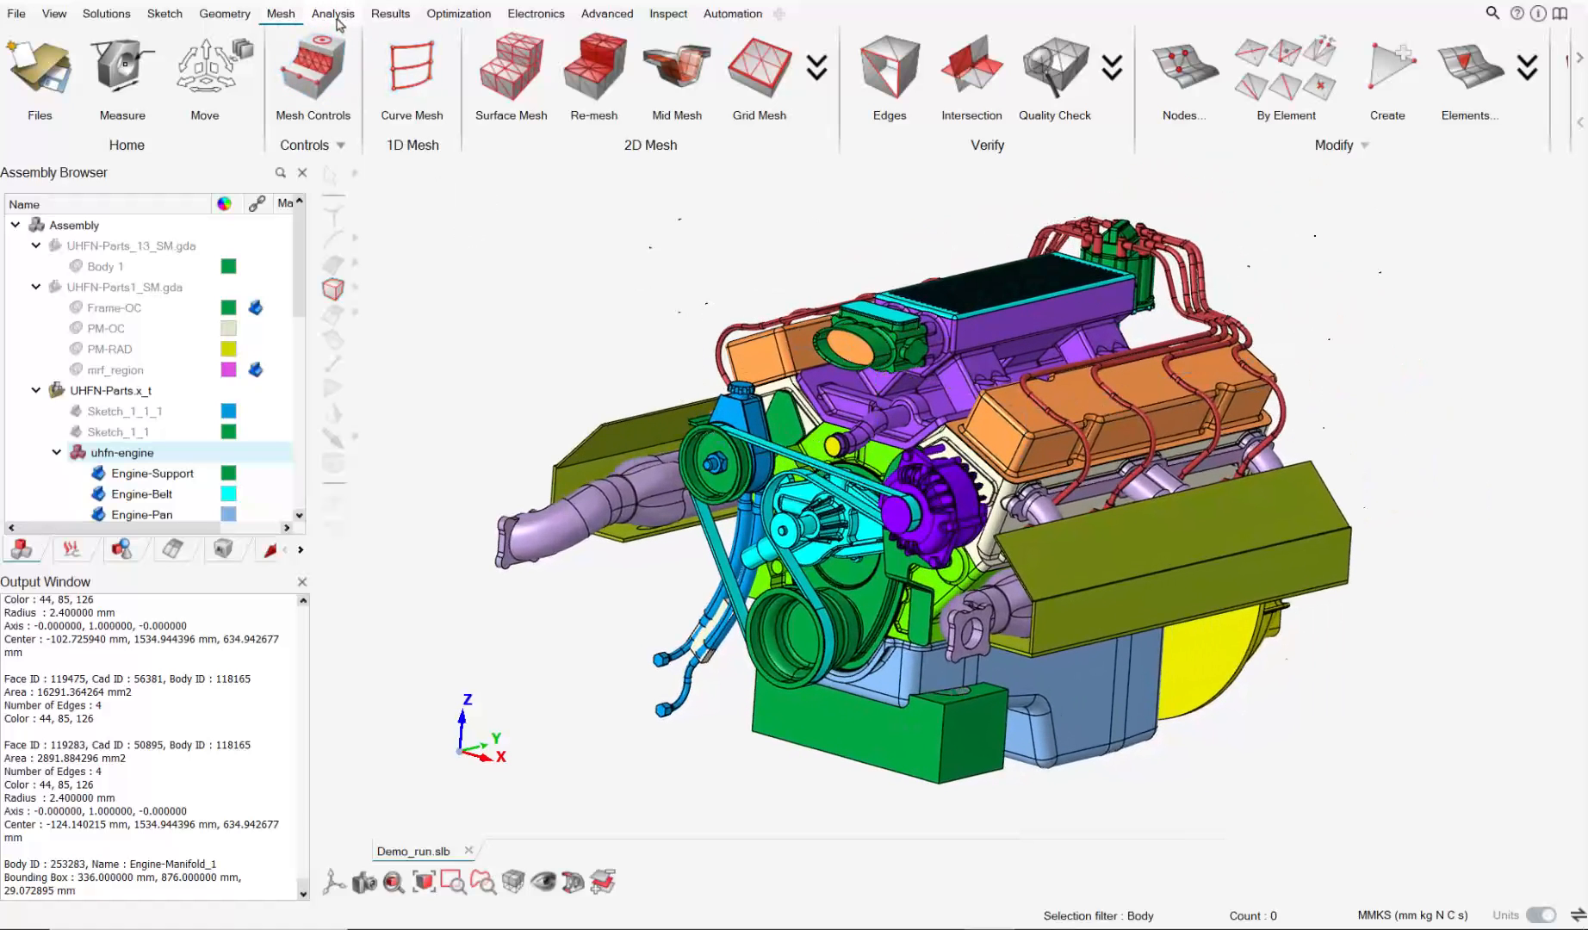
Generate an external tight-wrap Tri3 mesh of the uhfn-engine assembly with 10 mm mesh size, creating separate components.
left_click(816, 68)
left_click(832, 209)
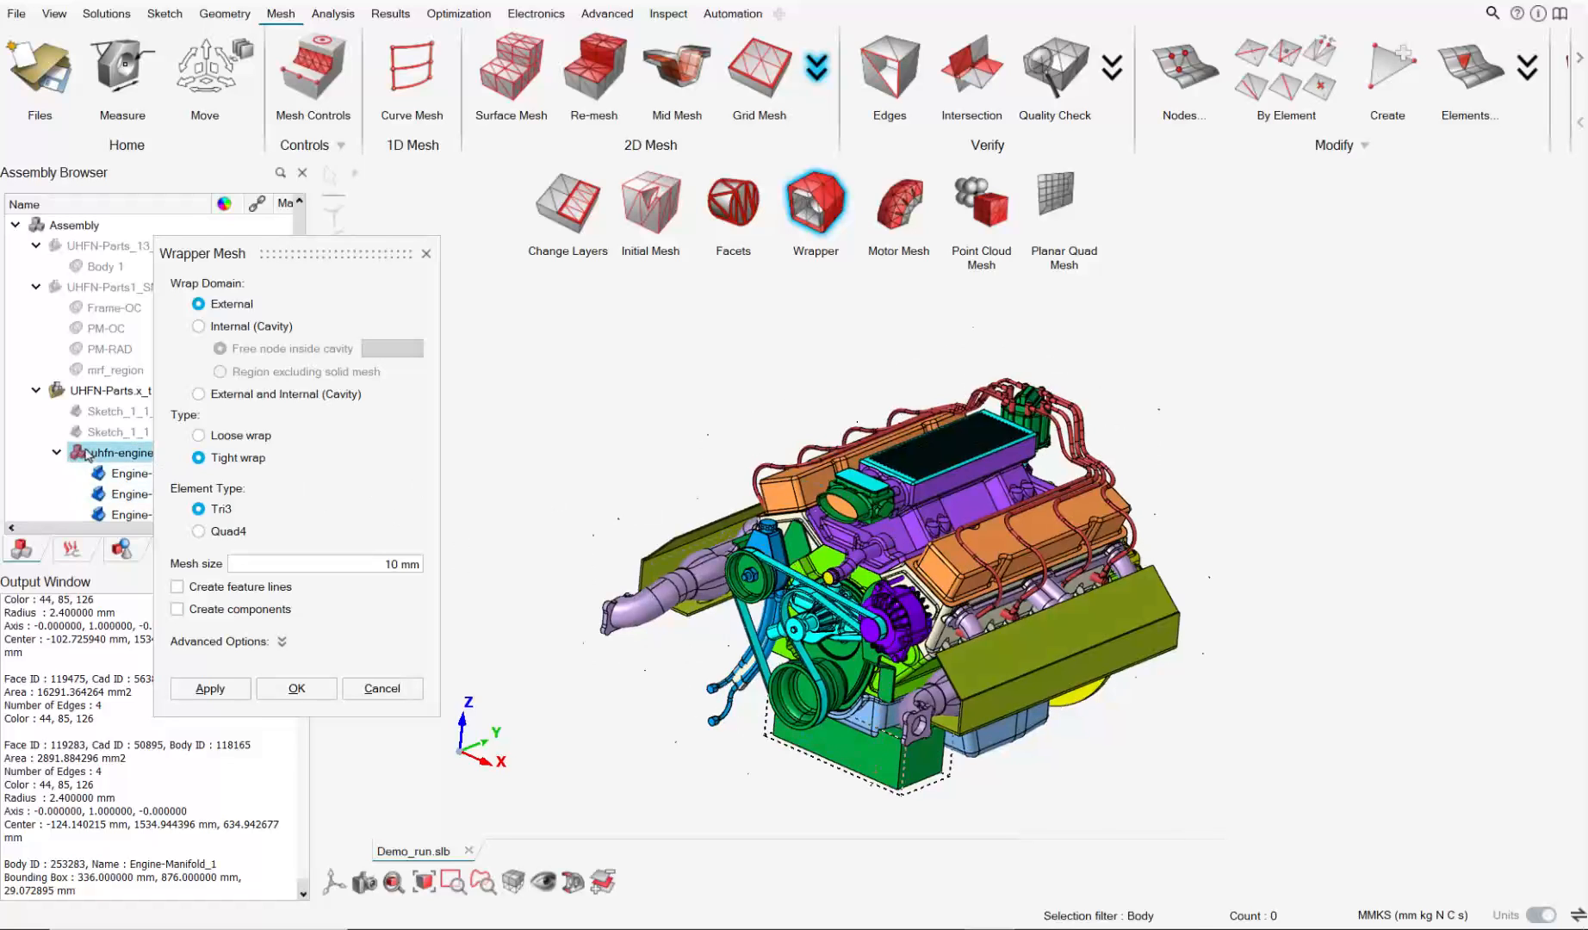
scroll(90, 458, "down", 7)
scroll(102, 463, "up", 6)
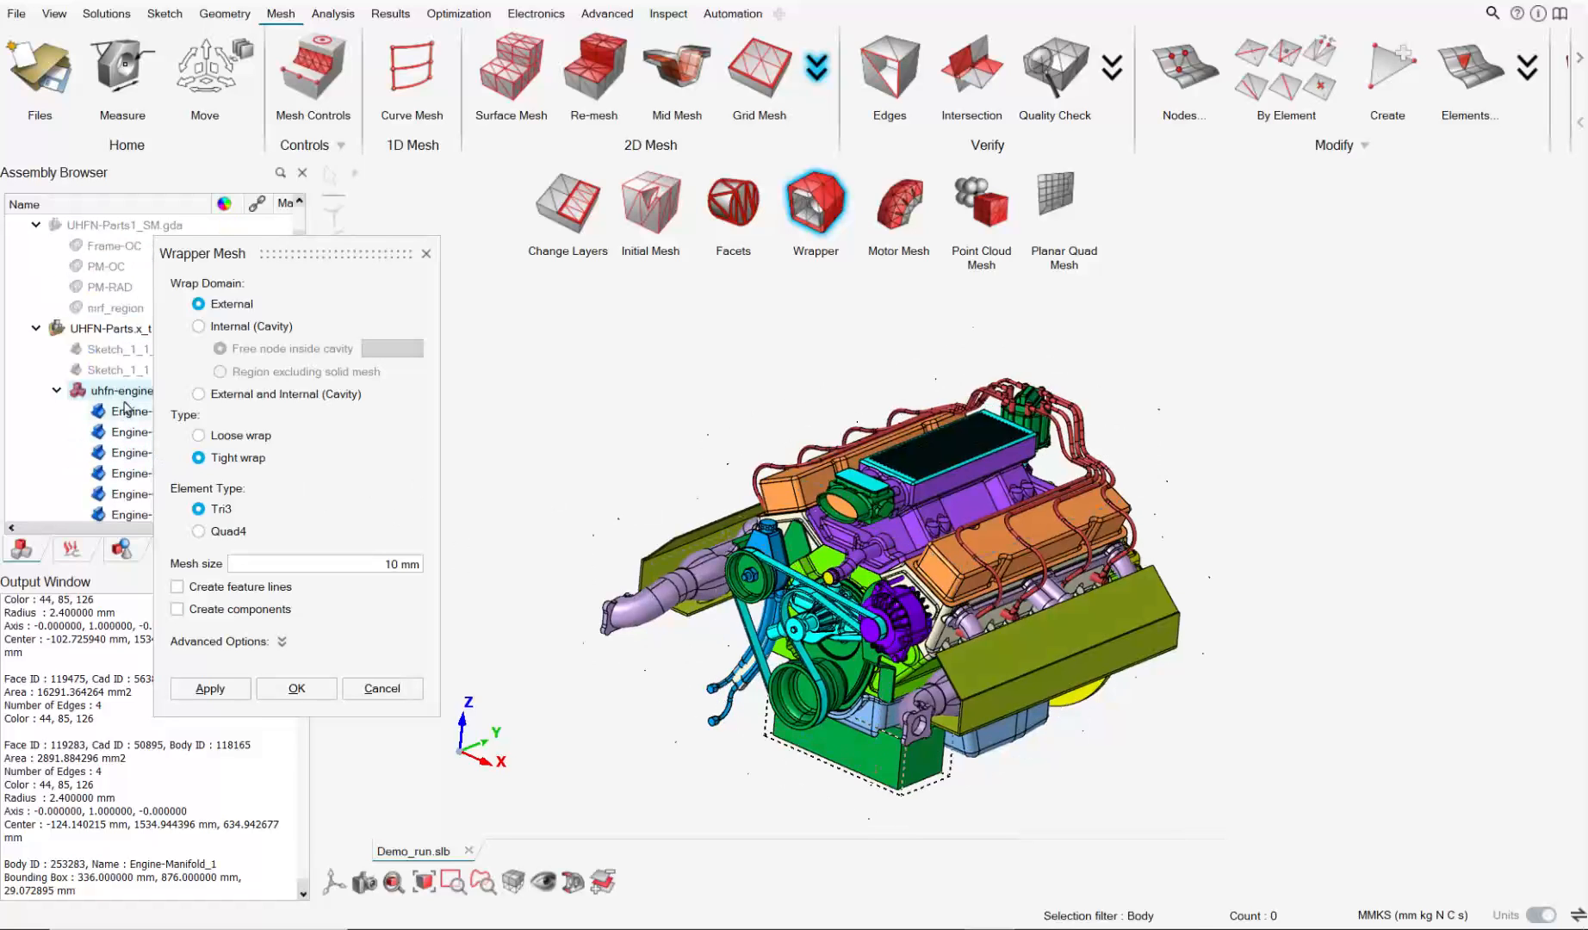
left_click(124, 392)
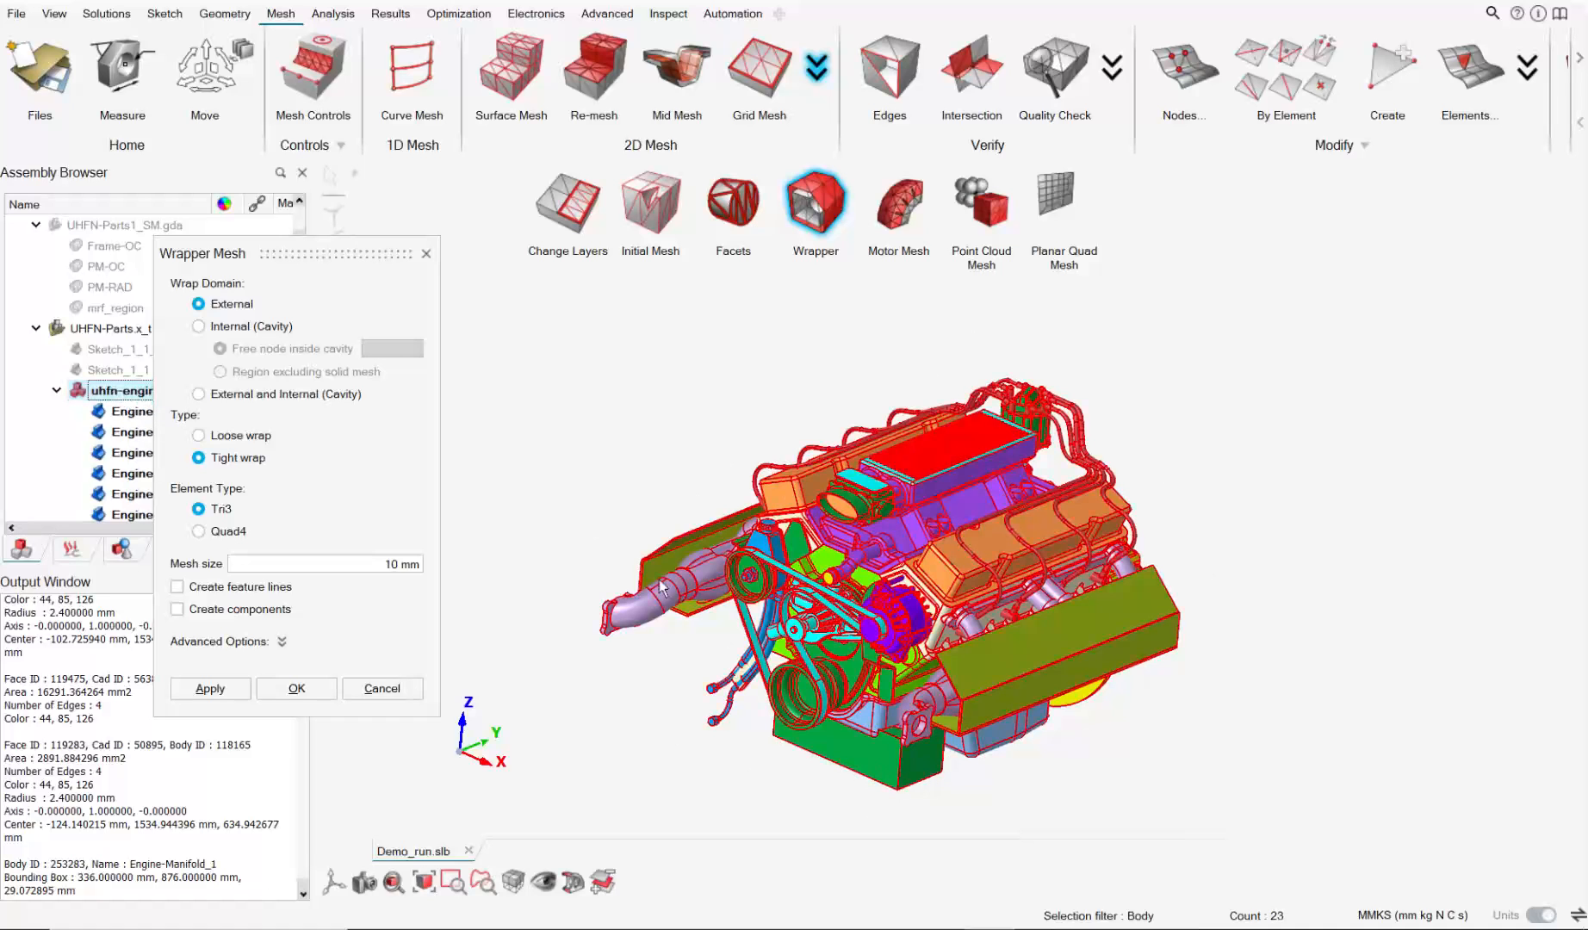
scroll(800, 667, "up", 5)
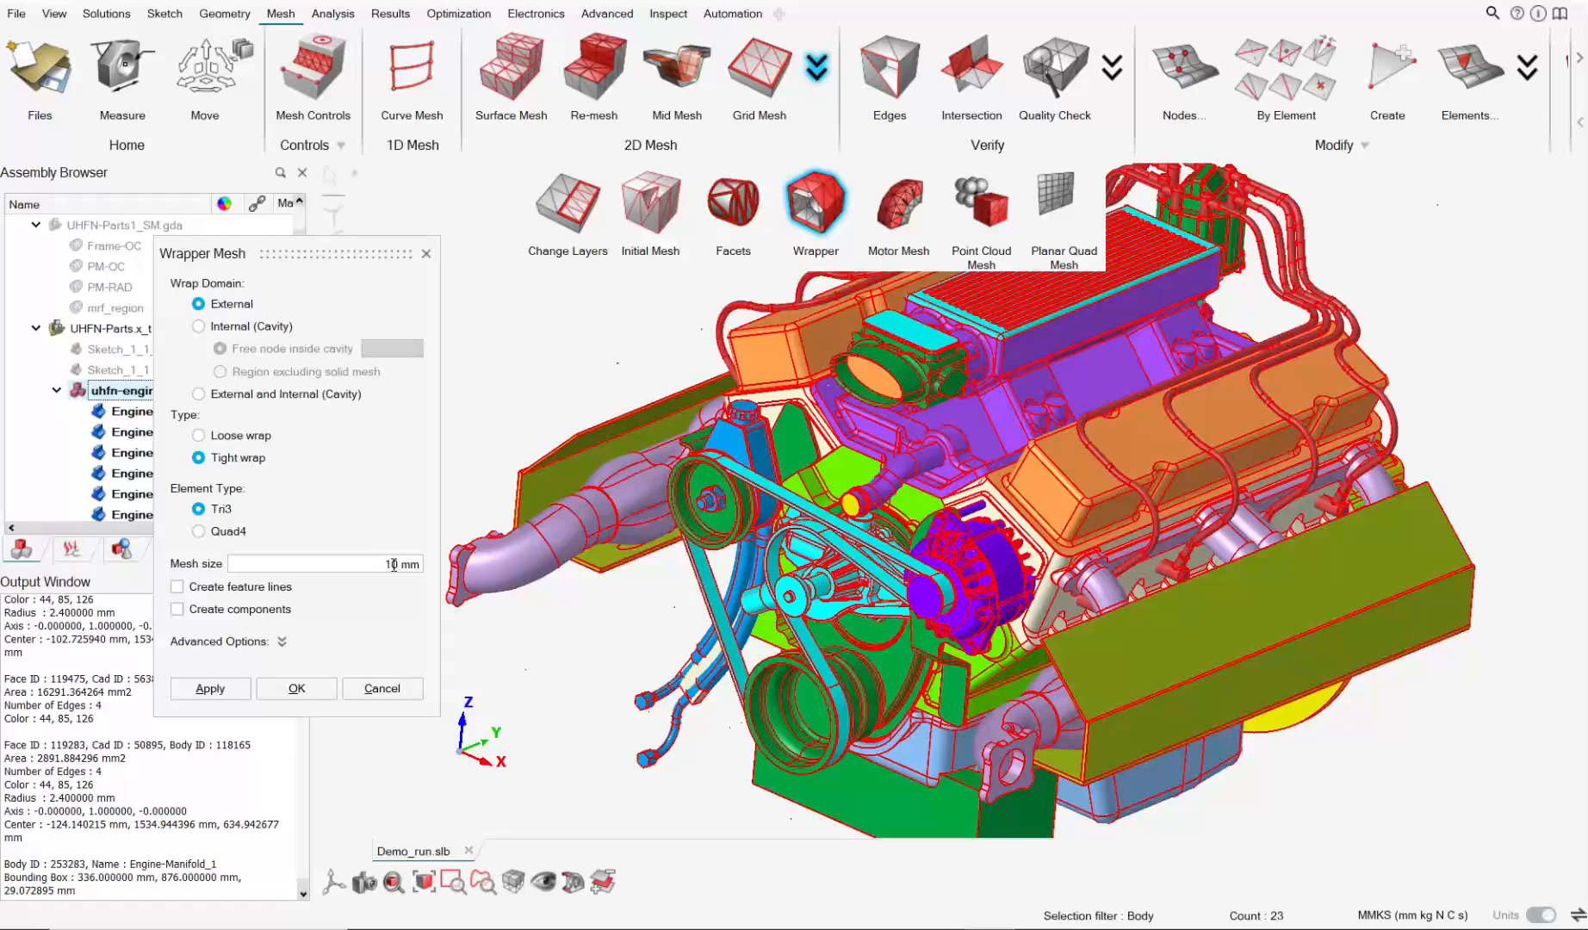
left_click(241, 610)
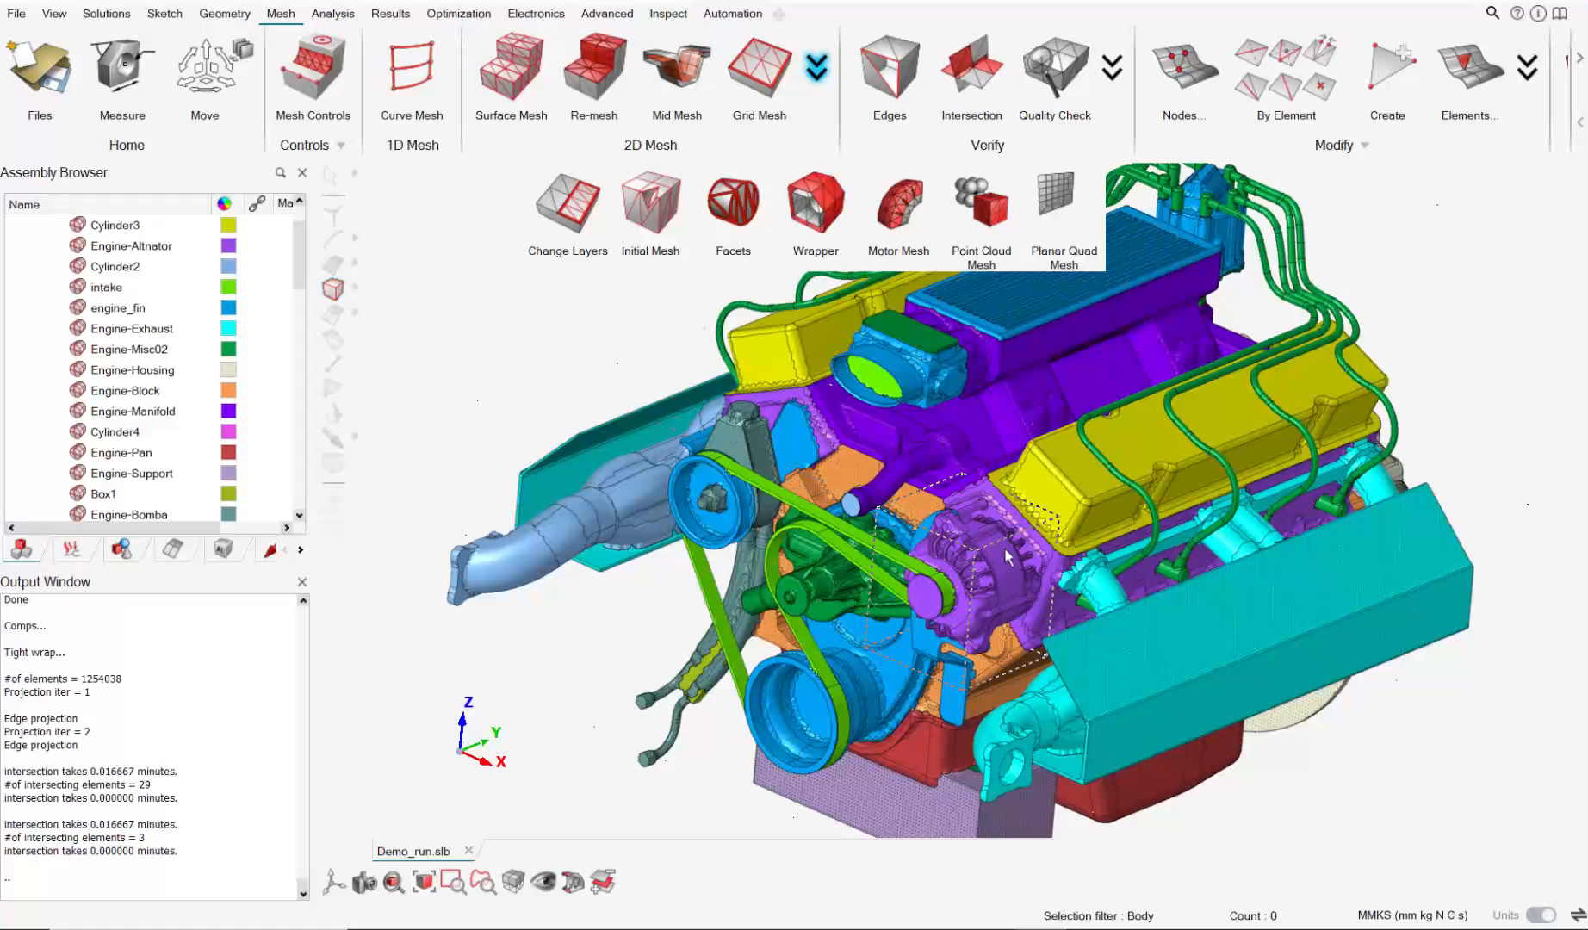
left_click(816, 68)
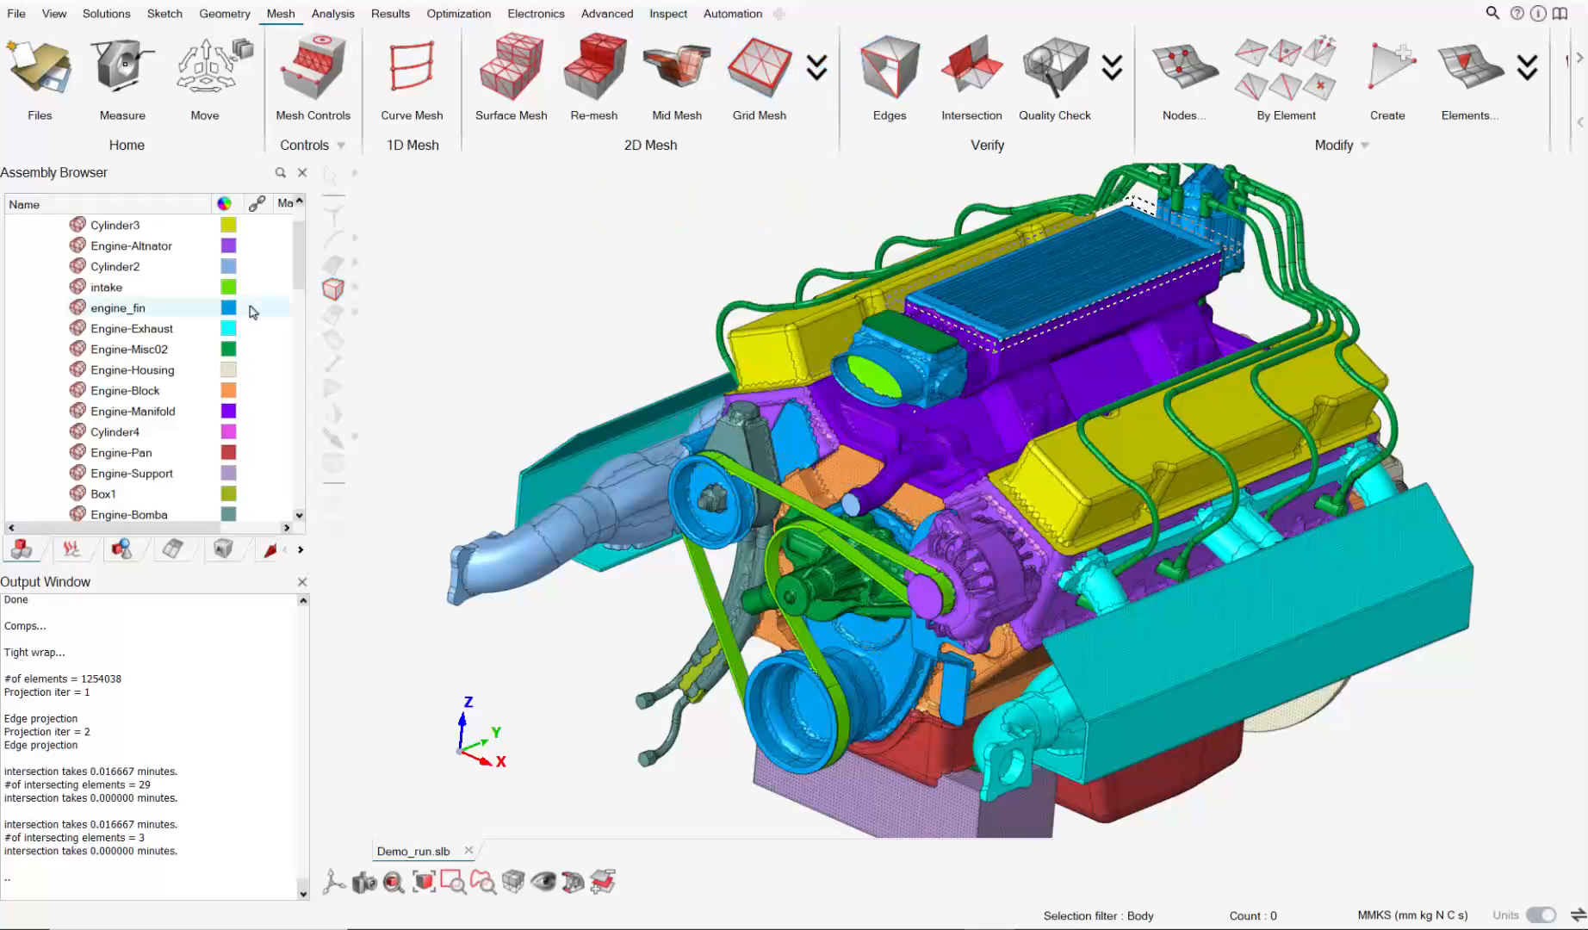
Hide the UHFN-Parts_14_SM.gda wrap and show UHFN-Parts_13_SM.gda in its place to inspect the single-body wrapper mesh.
scroll(125, 351, "up", 1)
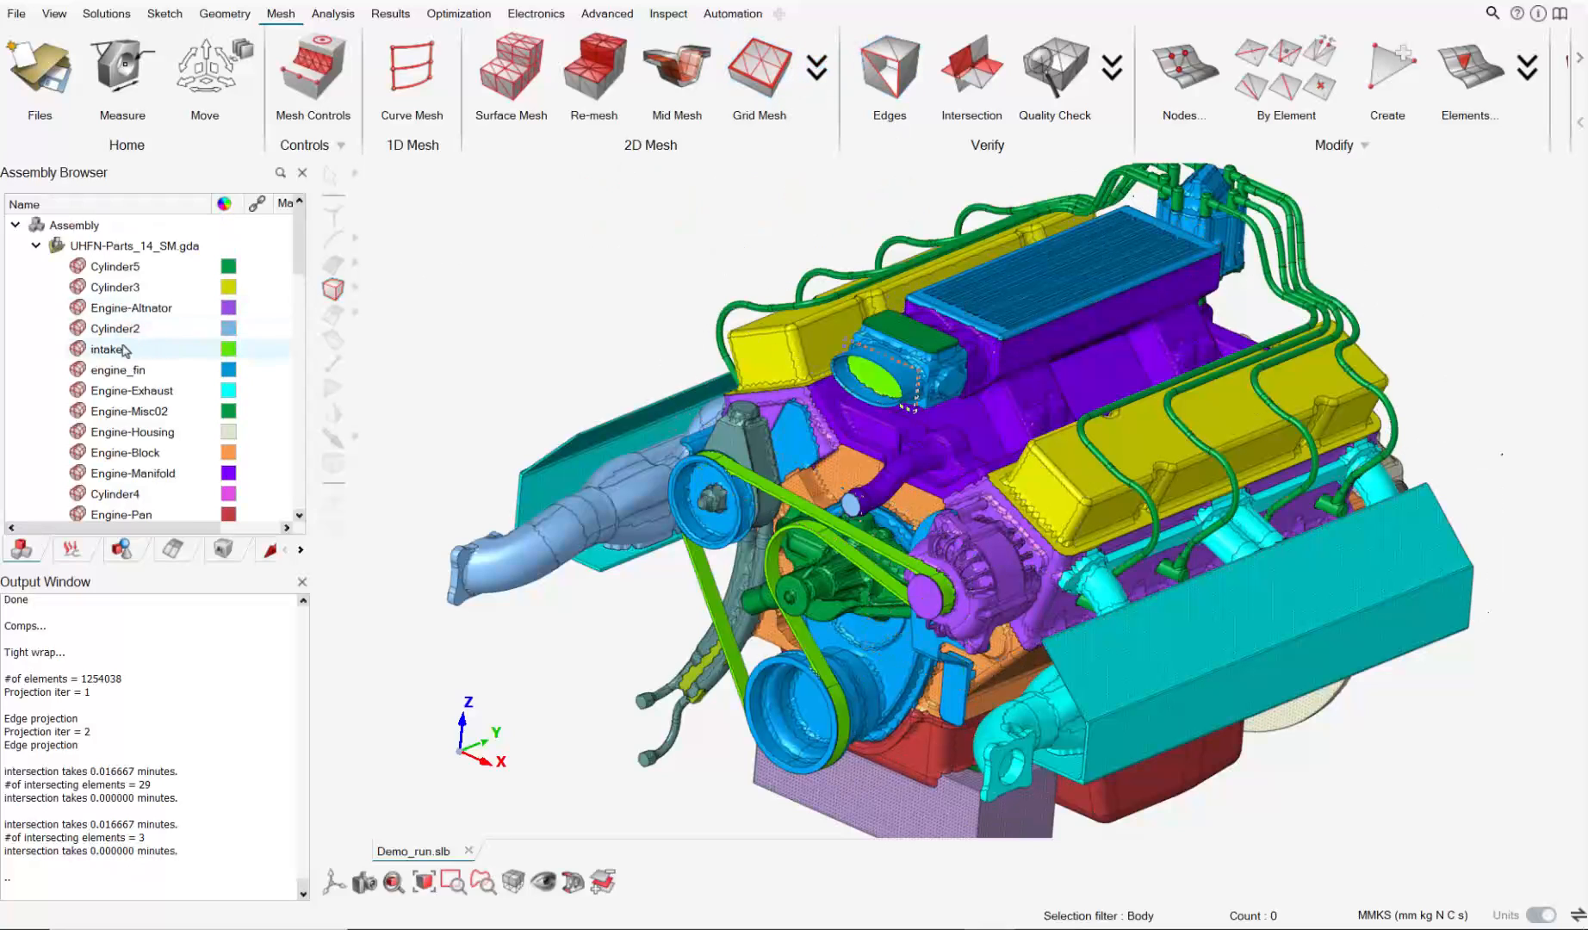
left_click(36, 247)
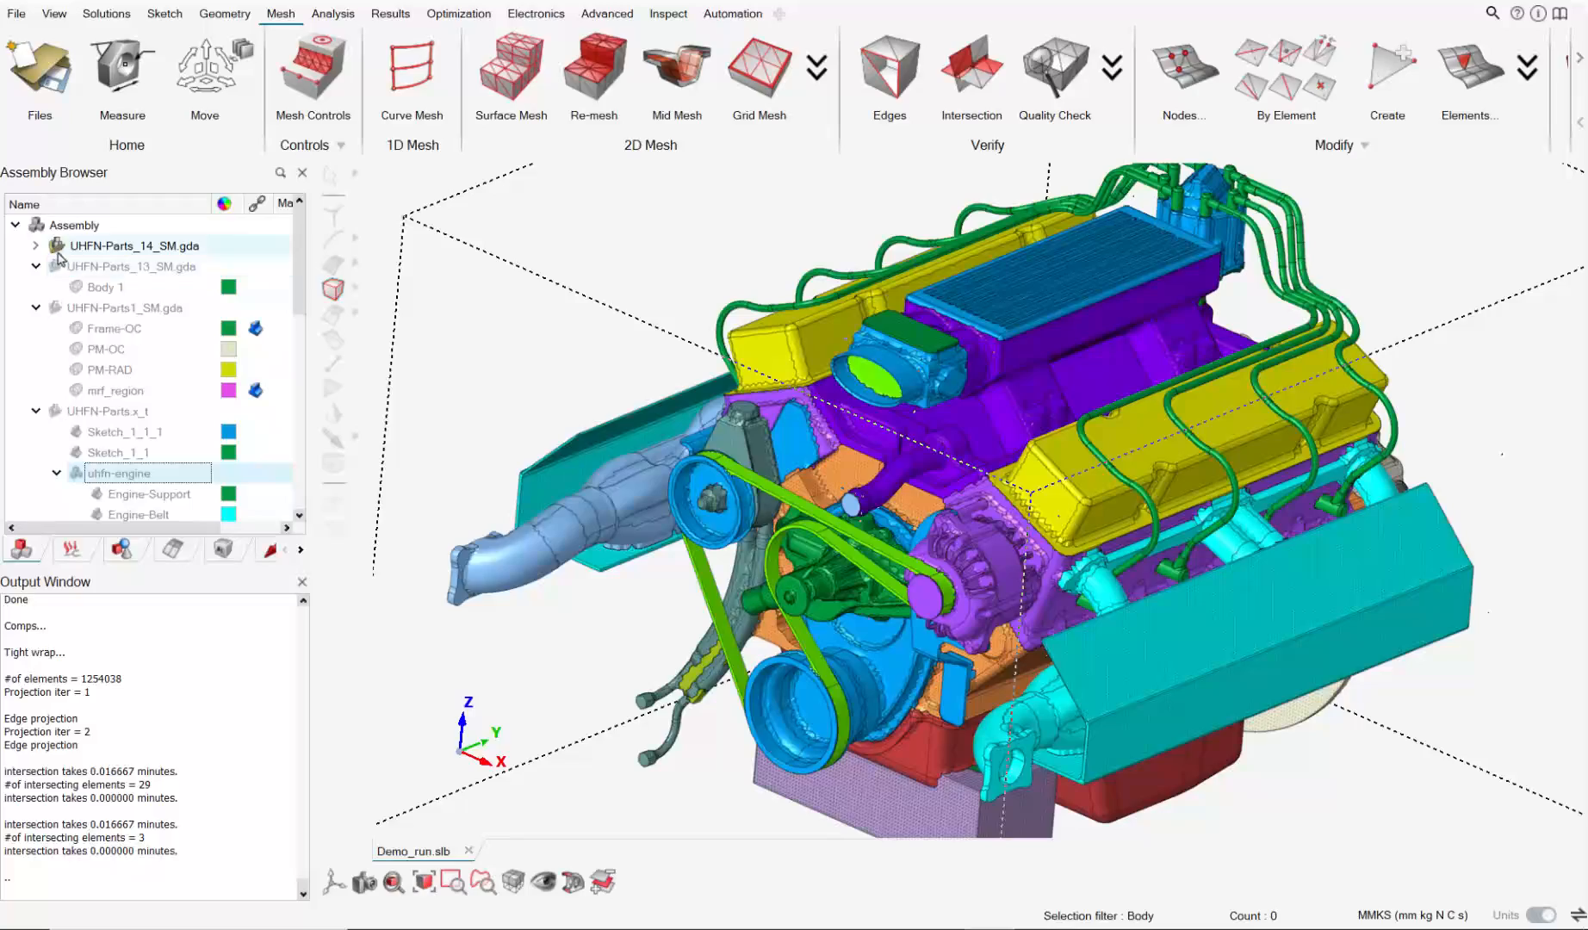
left_click(57, 248)
left_click(57, 268)
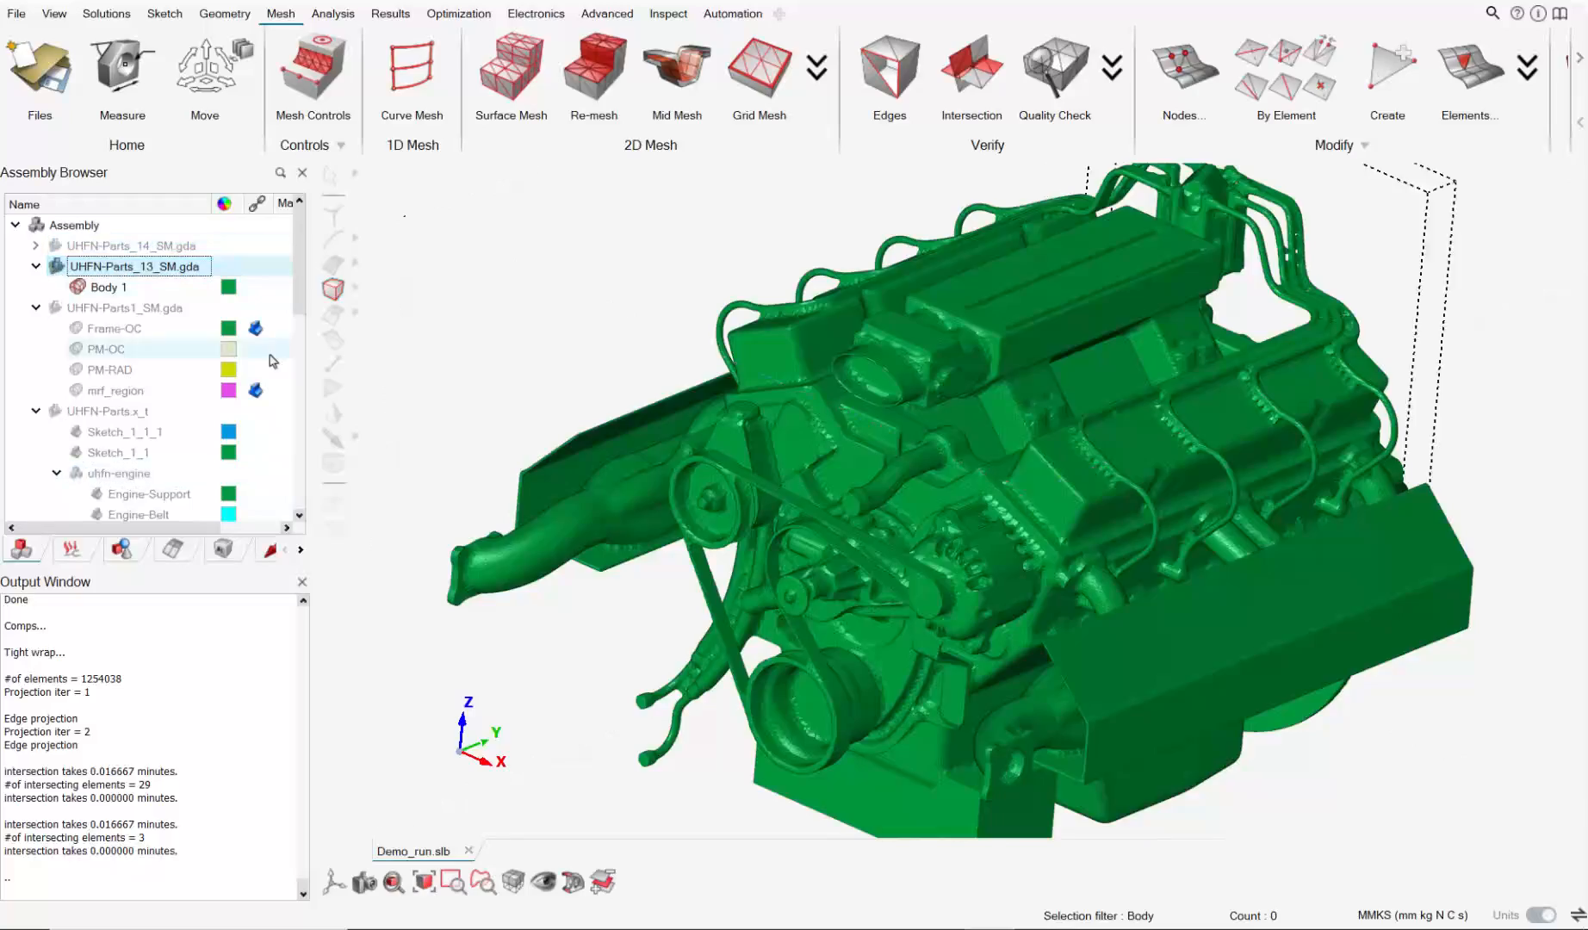
scroll(945, 608, "up", 2)
mouse_move(944, 603)
middle_mouse_down()
mouse_move(1158, 595)
mouse_move(944, 558)
mouse_move(990, 560)
middle_mouse_up()
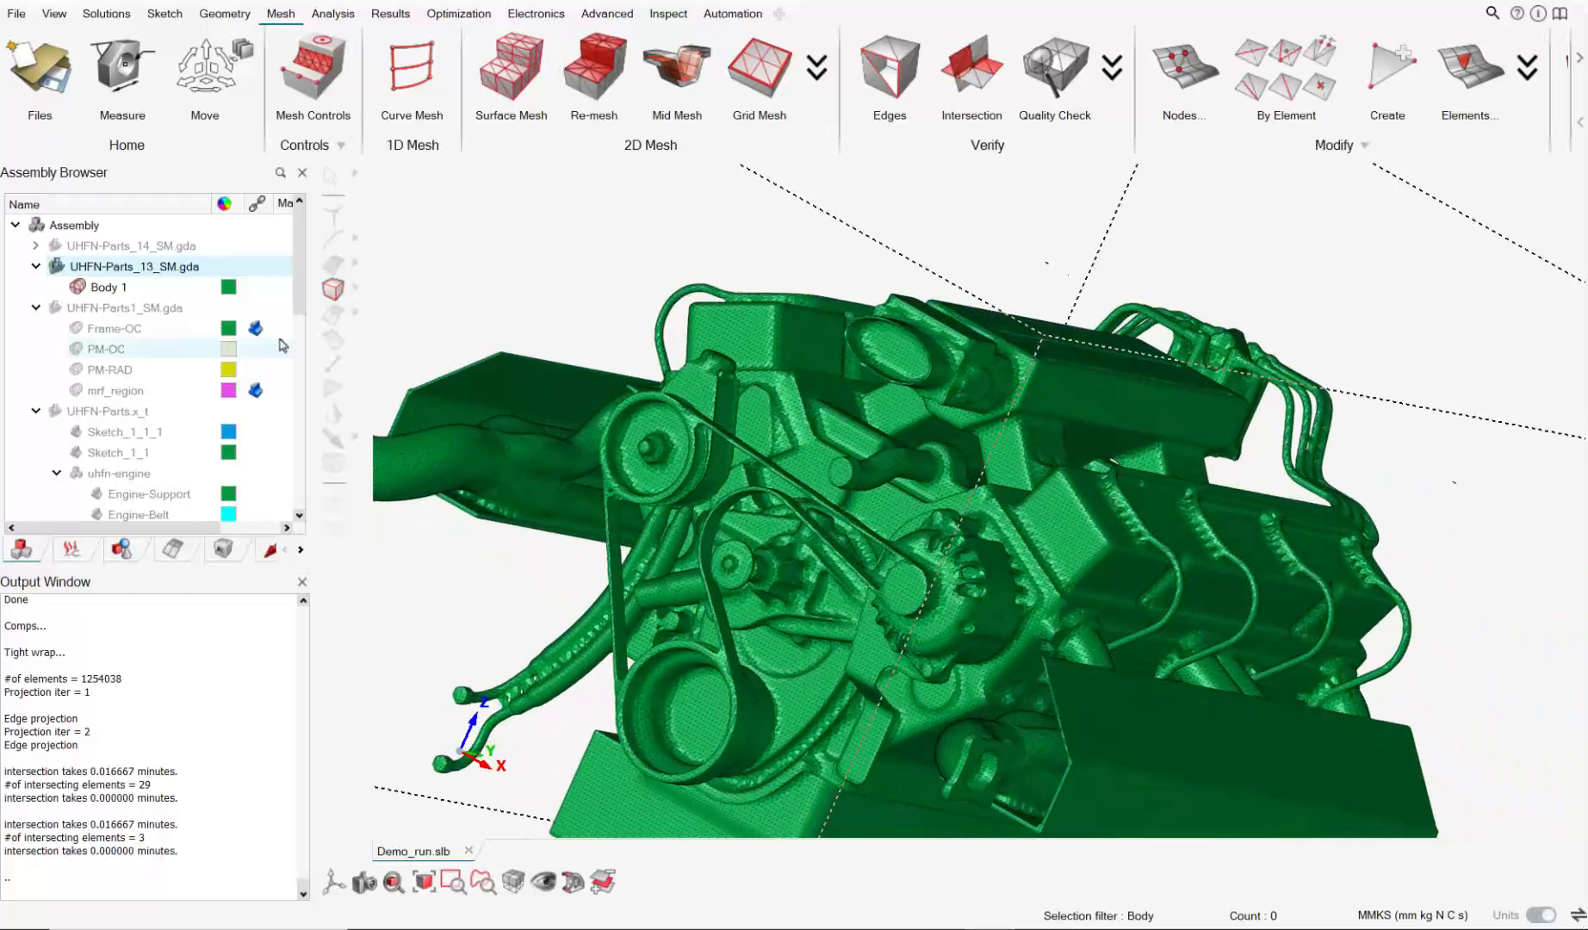
Switch the display back to UHFN-Parts_14_SM.gda and examine the wrapped mesh around the belt, pulleys and water pump.
left_click(56, 266)
left_click(56, 246)
scroll(813, 552, "down", 2)
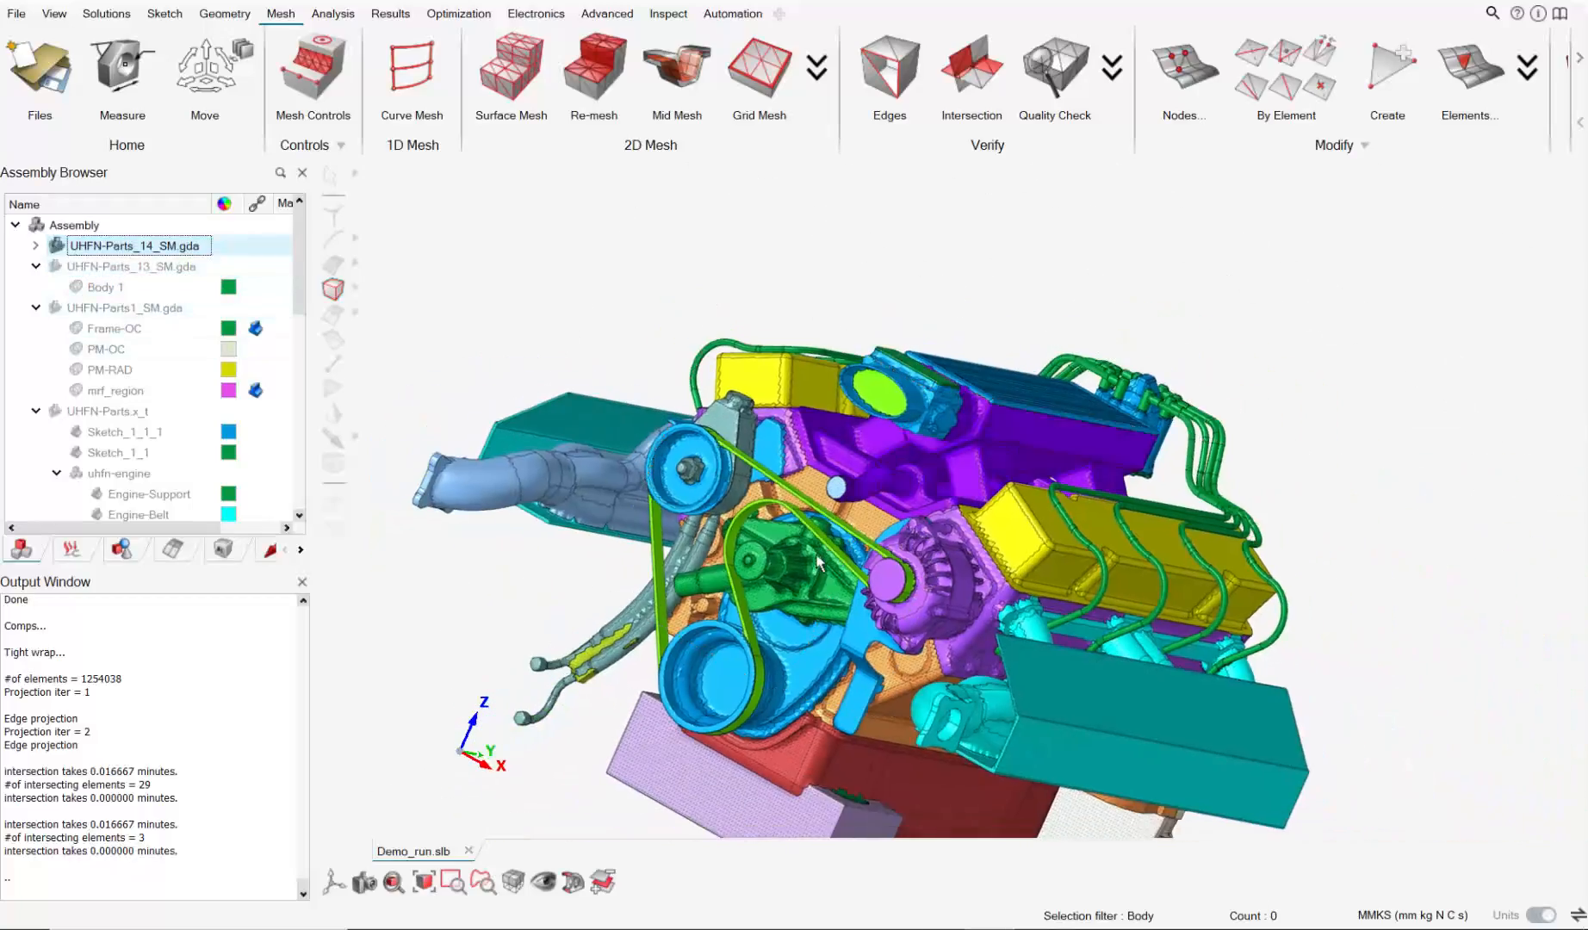
middle_click_drag(815, 553, 930, 551)
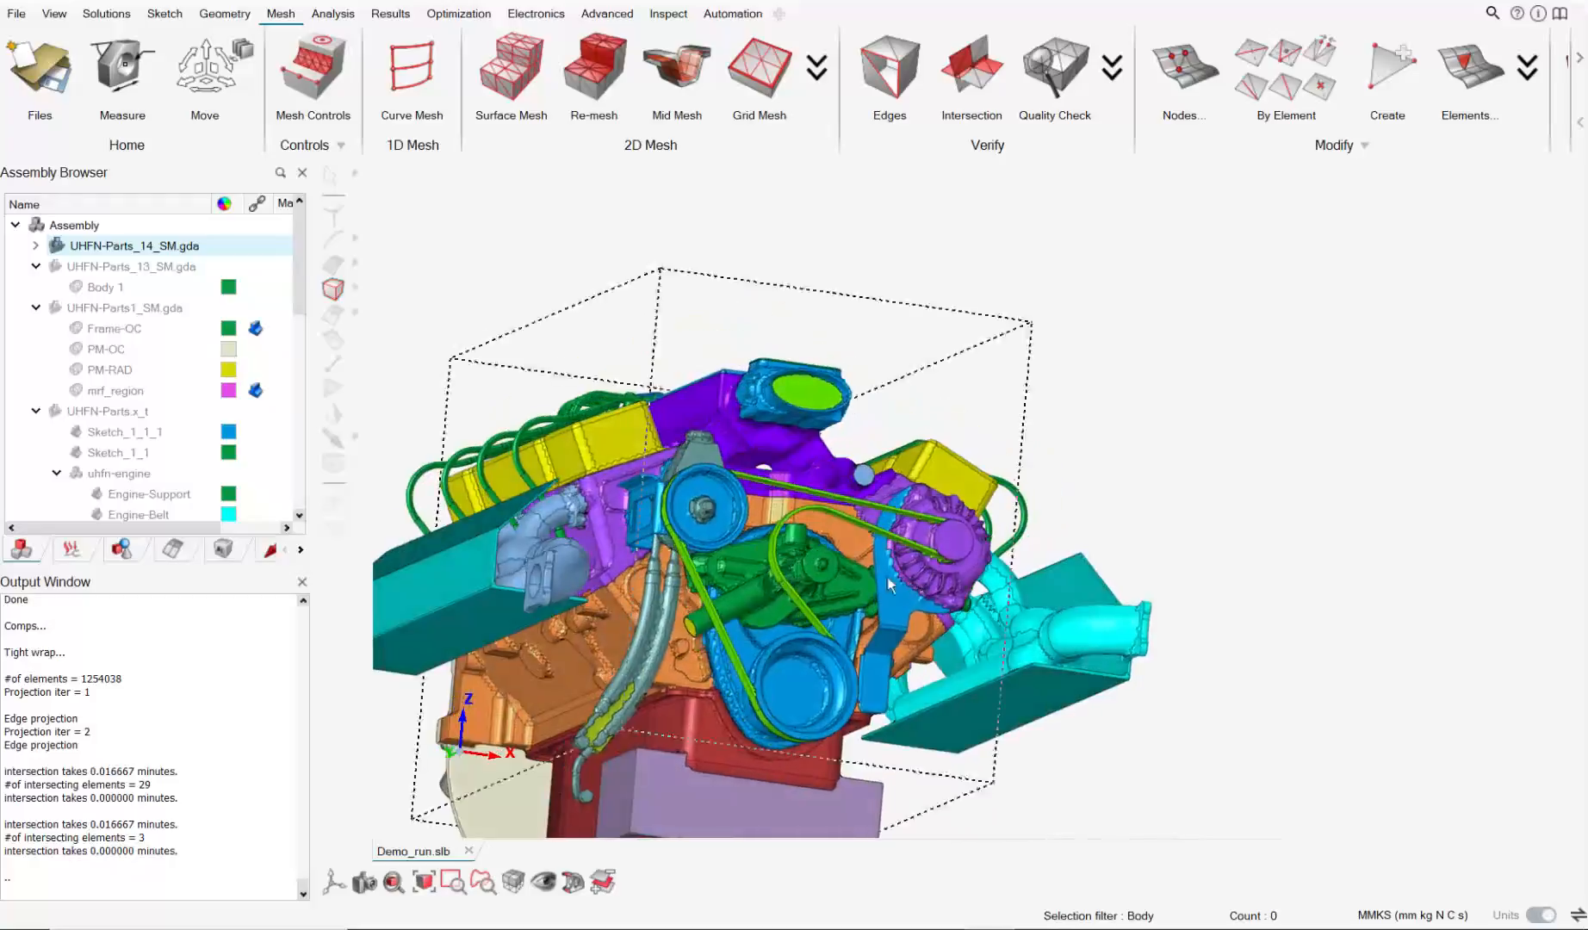
scroll(584, 747, "up", 2)
scroll(584, 748, "up", 4)
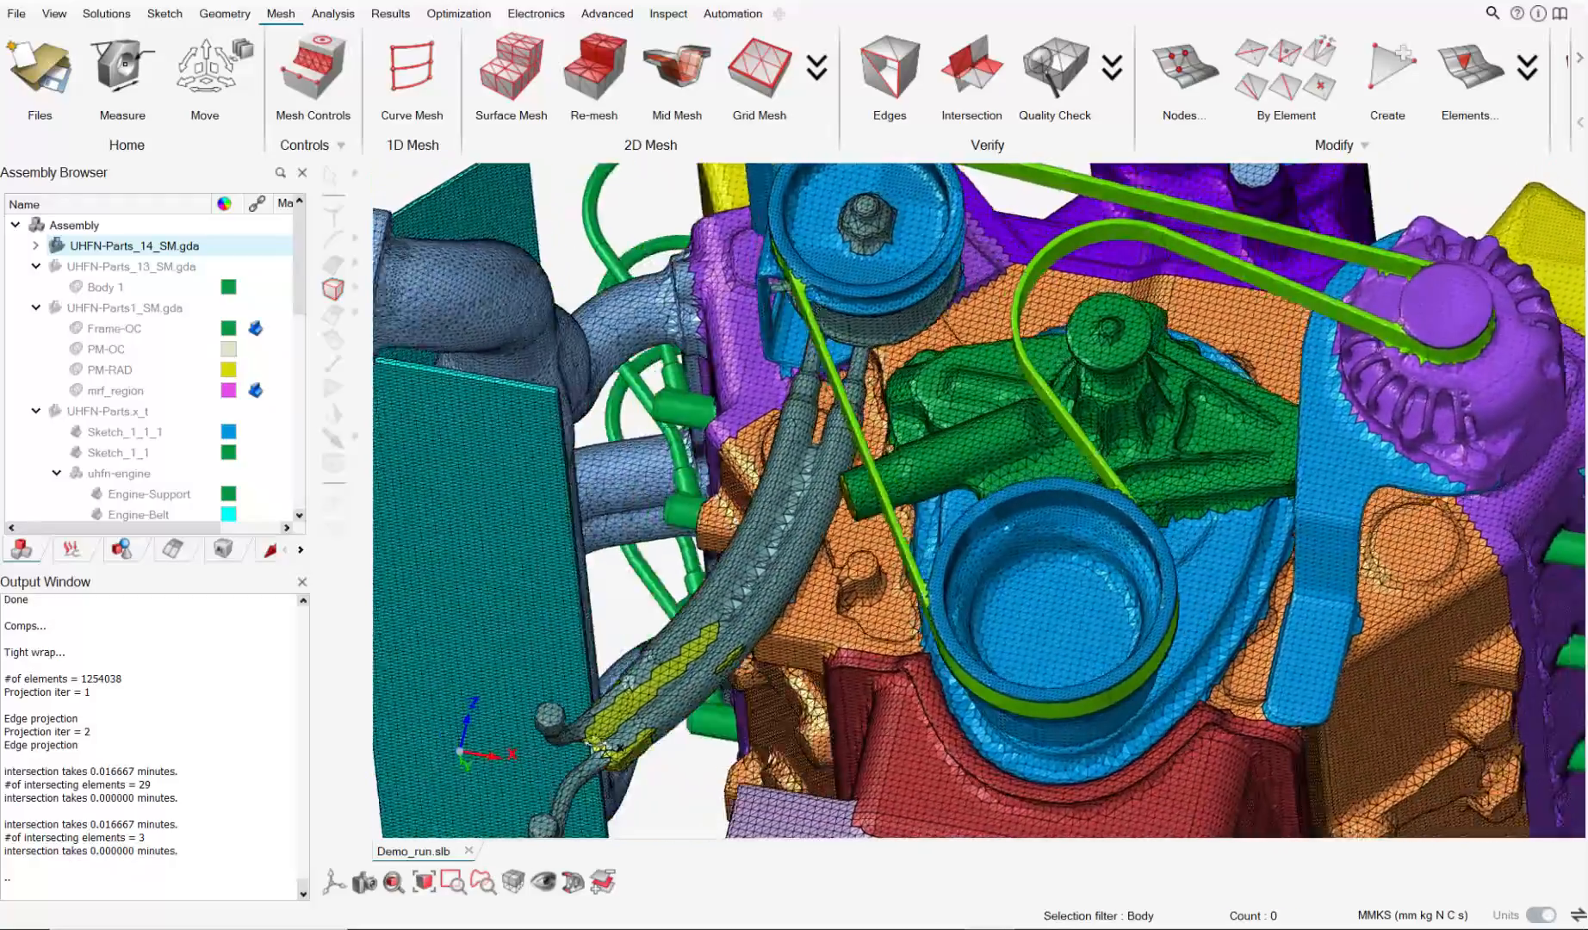
middle_click_drag(605, 747, 676, 727)
scroll(1045, 533, "up", 1)
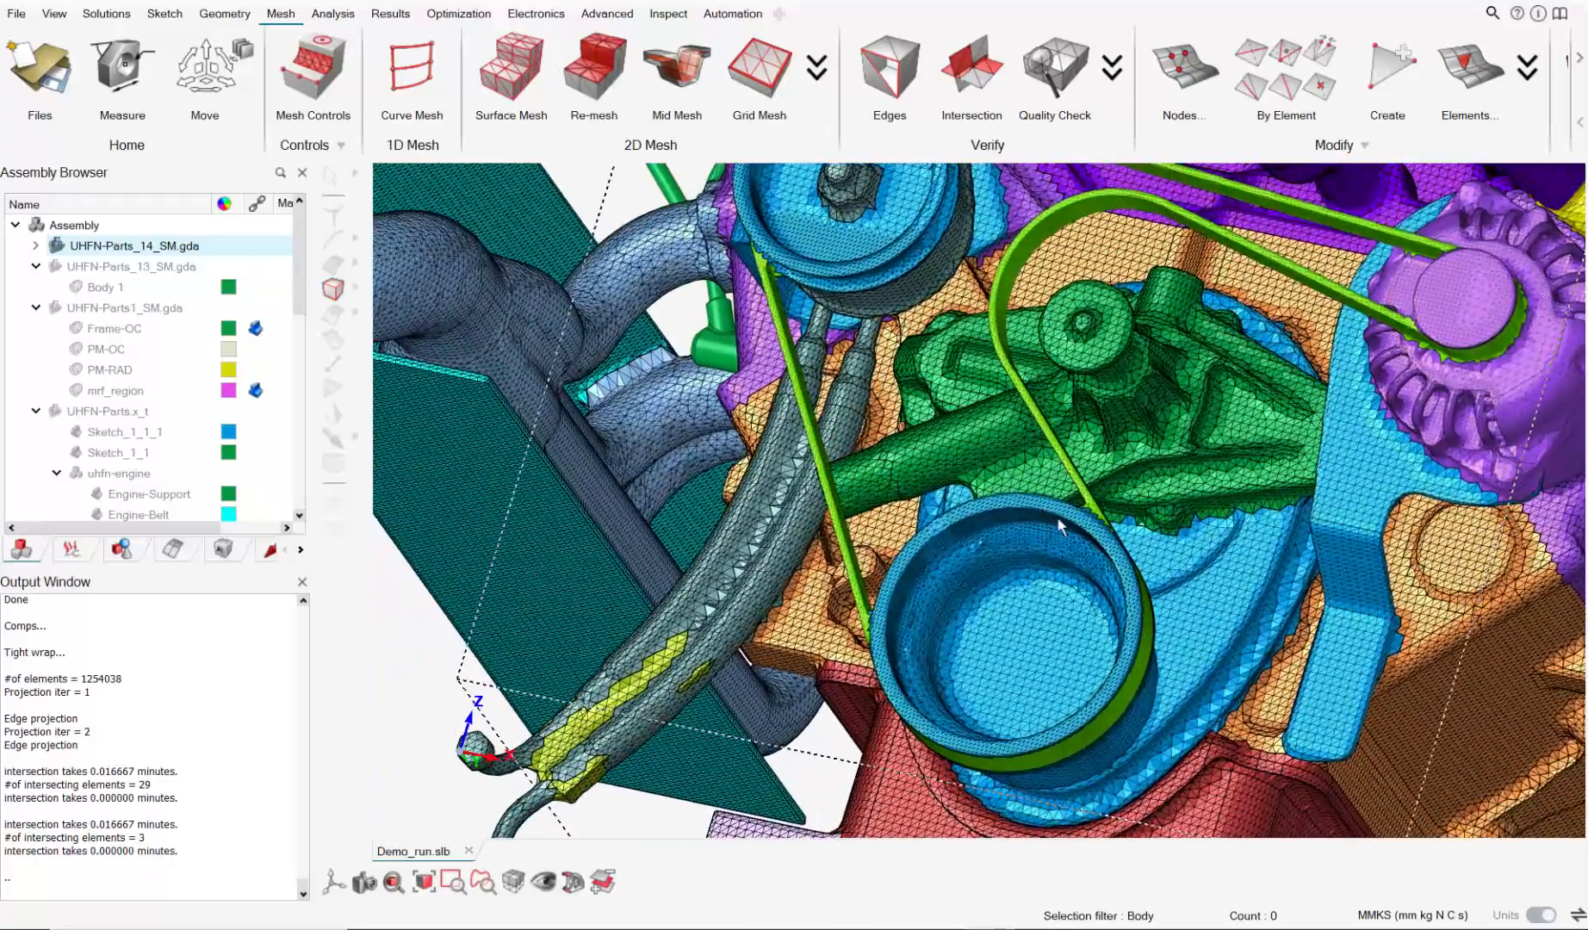
scroll(1061, 527, "down", 4)
scroll(1172, 387, "up", 2)
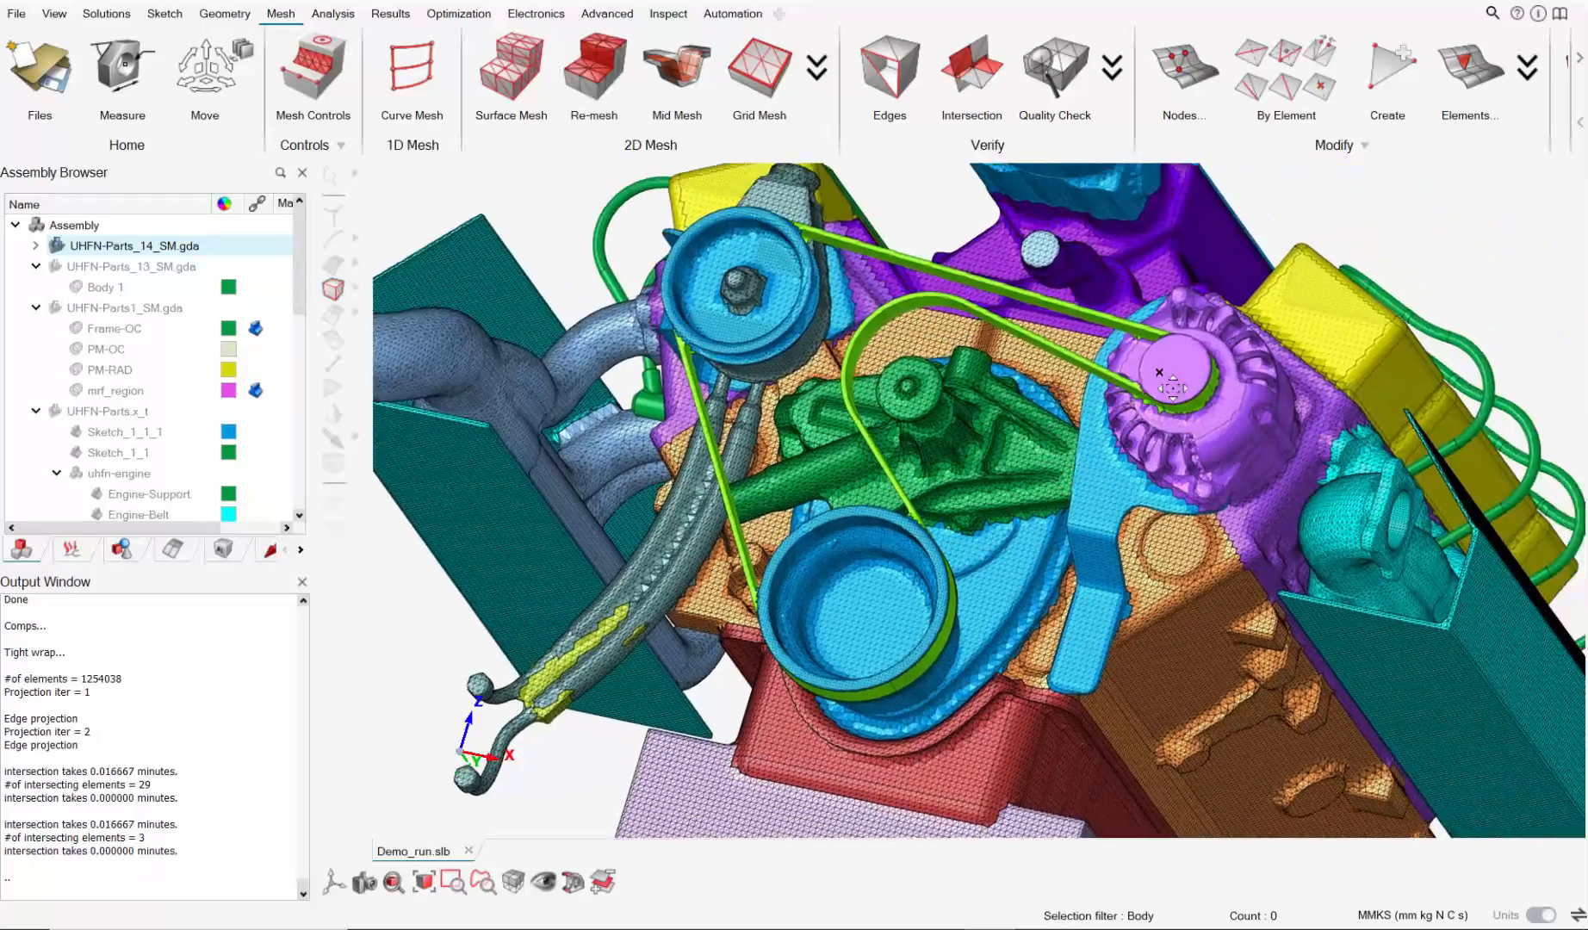
Inspect the wrapped mesh on the alternator and its cooling slots up close.
middle_click_drag(1171, 387, 1124, 378)
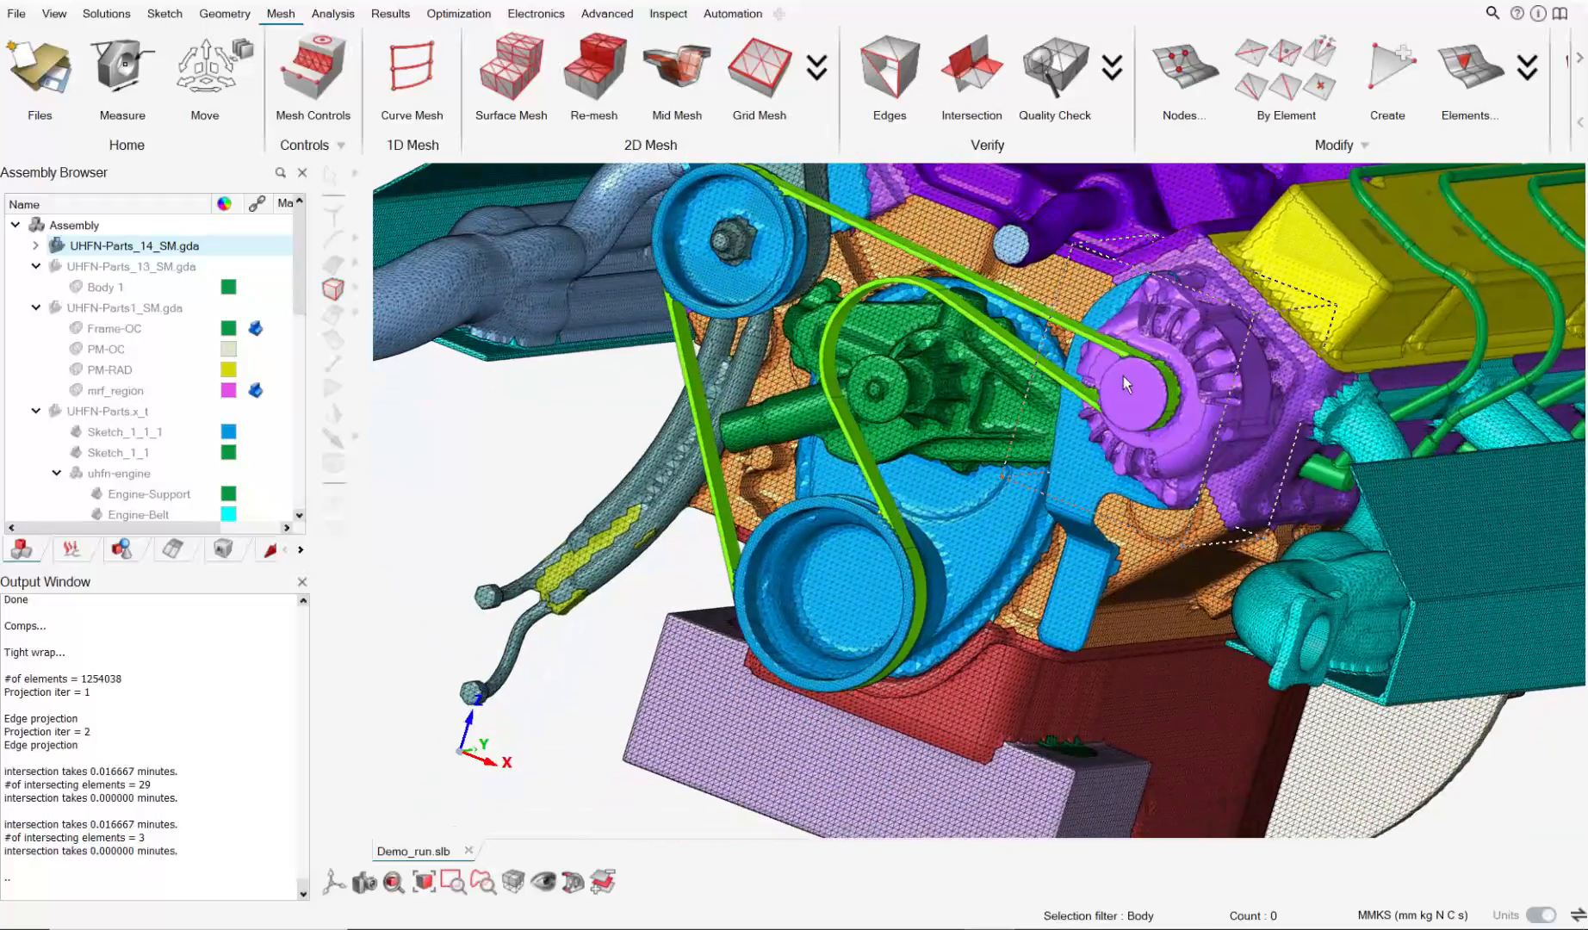
scroll(1124, 376, "up", 5)
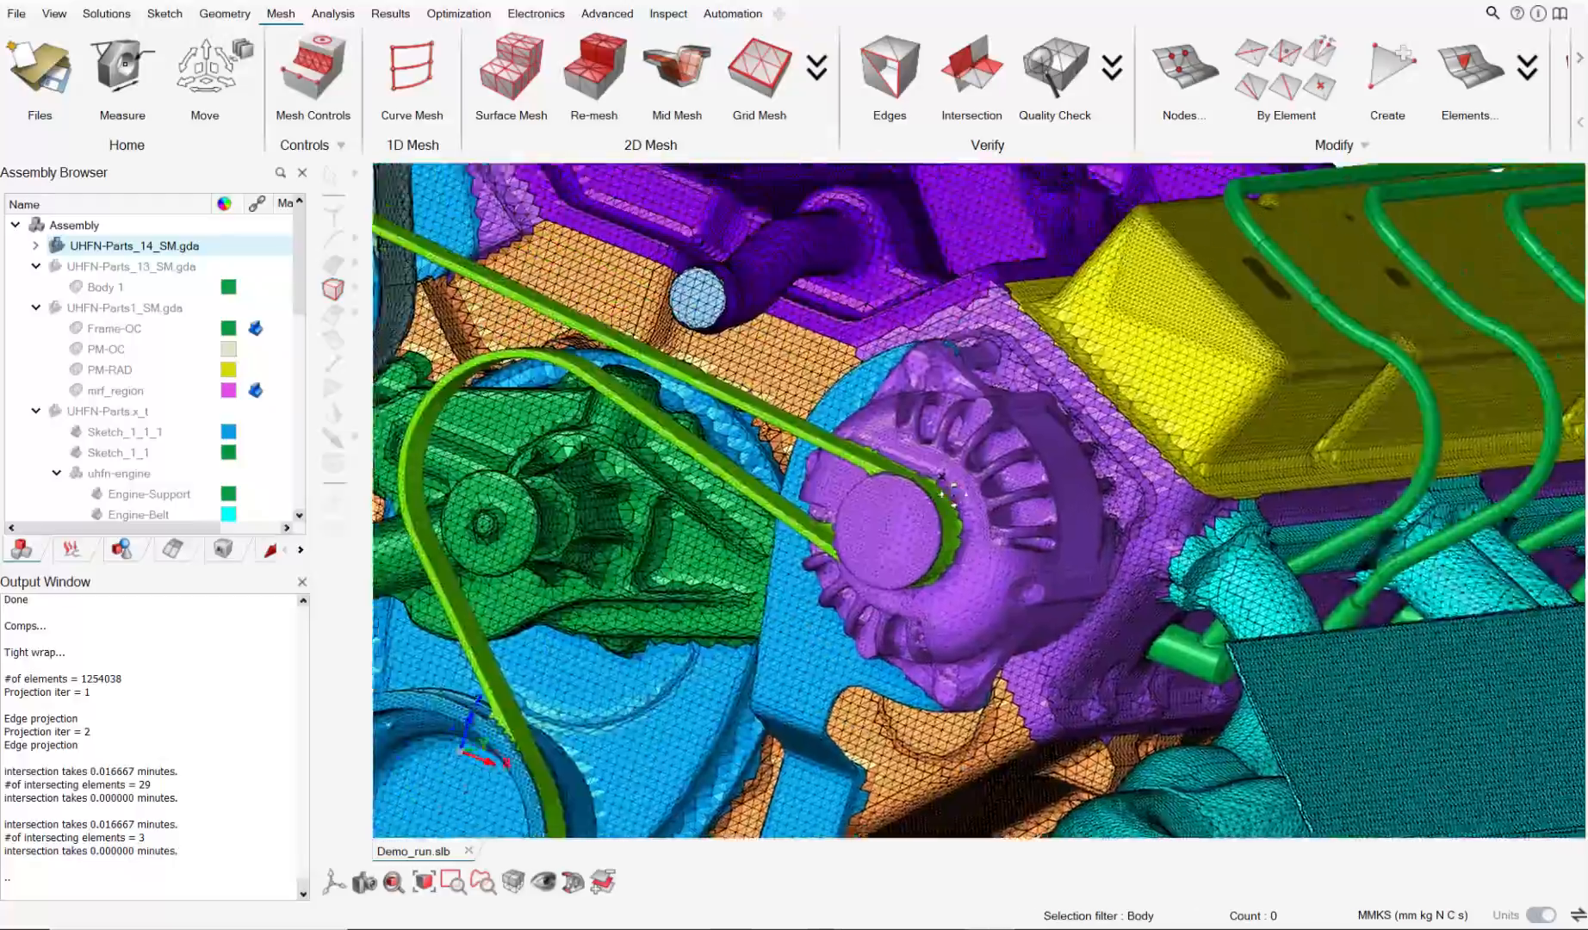
scroll(900, 510, "up", 5)
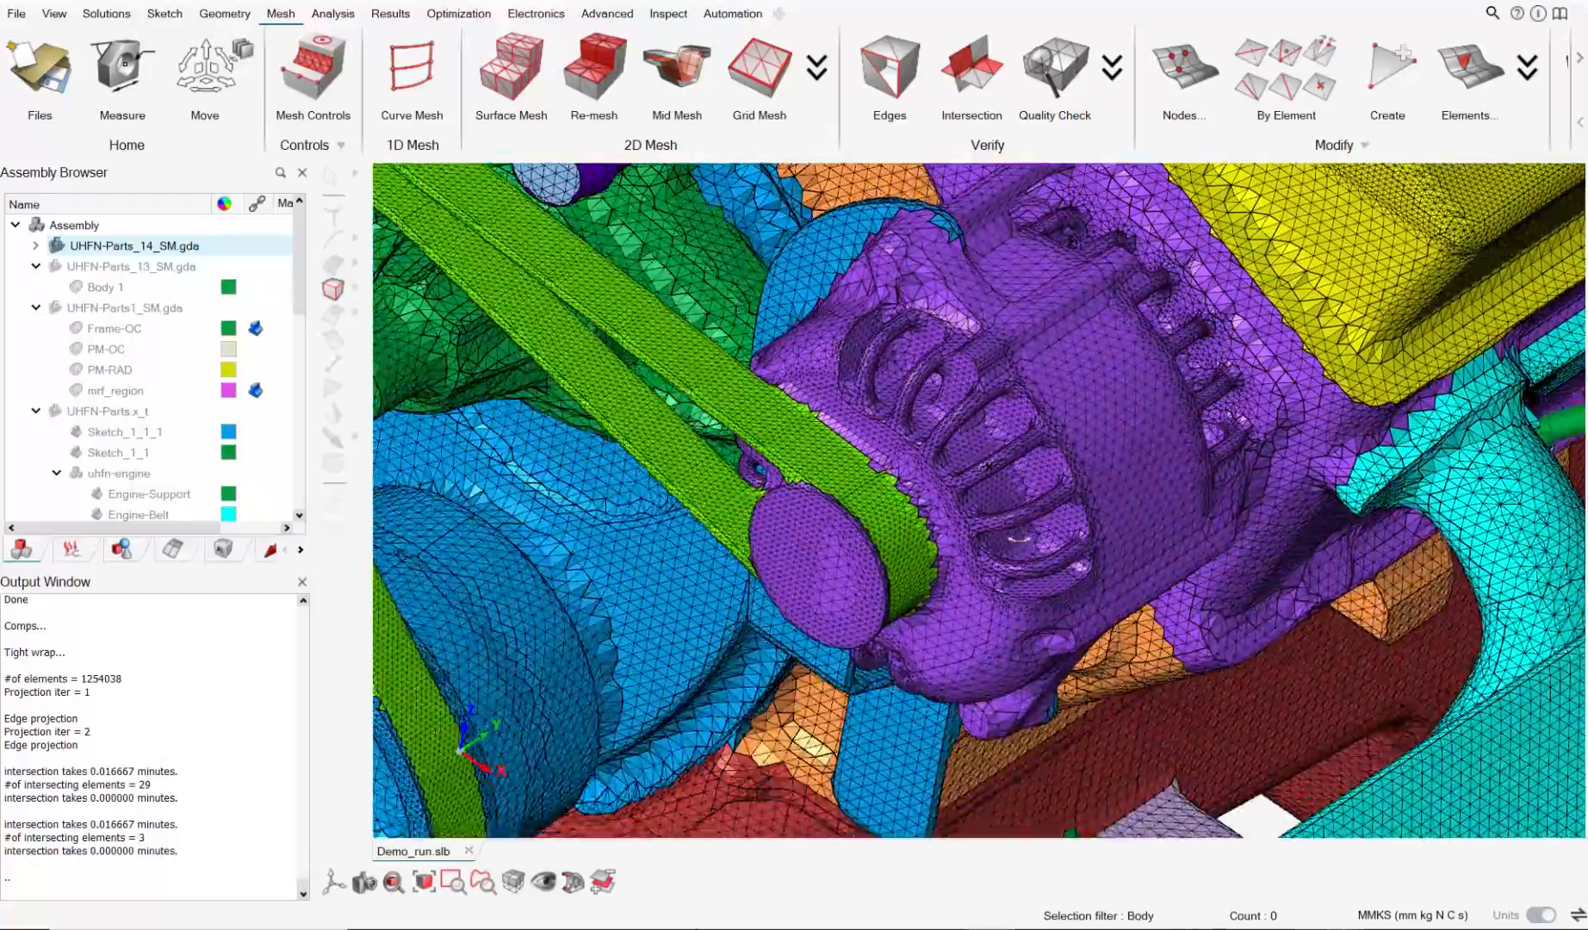
middle_click_drag(1018, 540, 1016, 497)
scroll(1136, 334, "up", 4)
scroll(1136, 334, "down", 5)
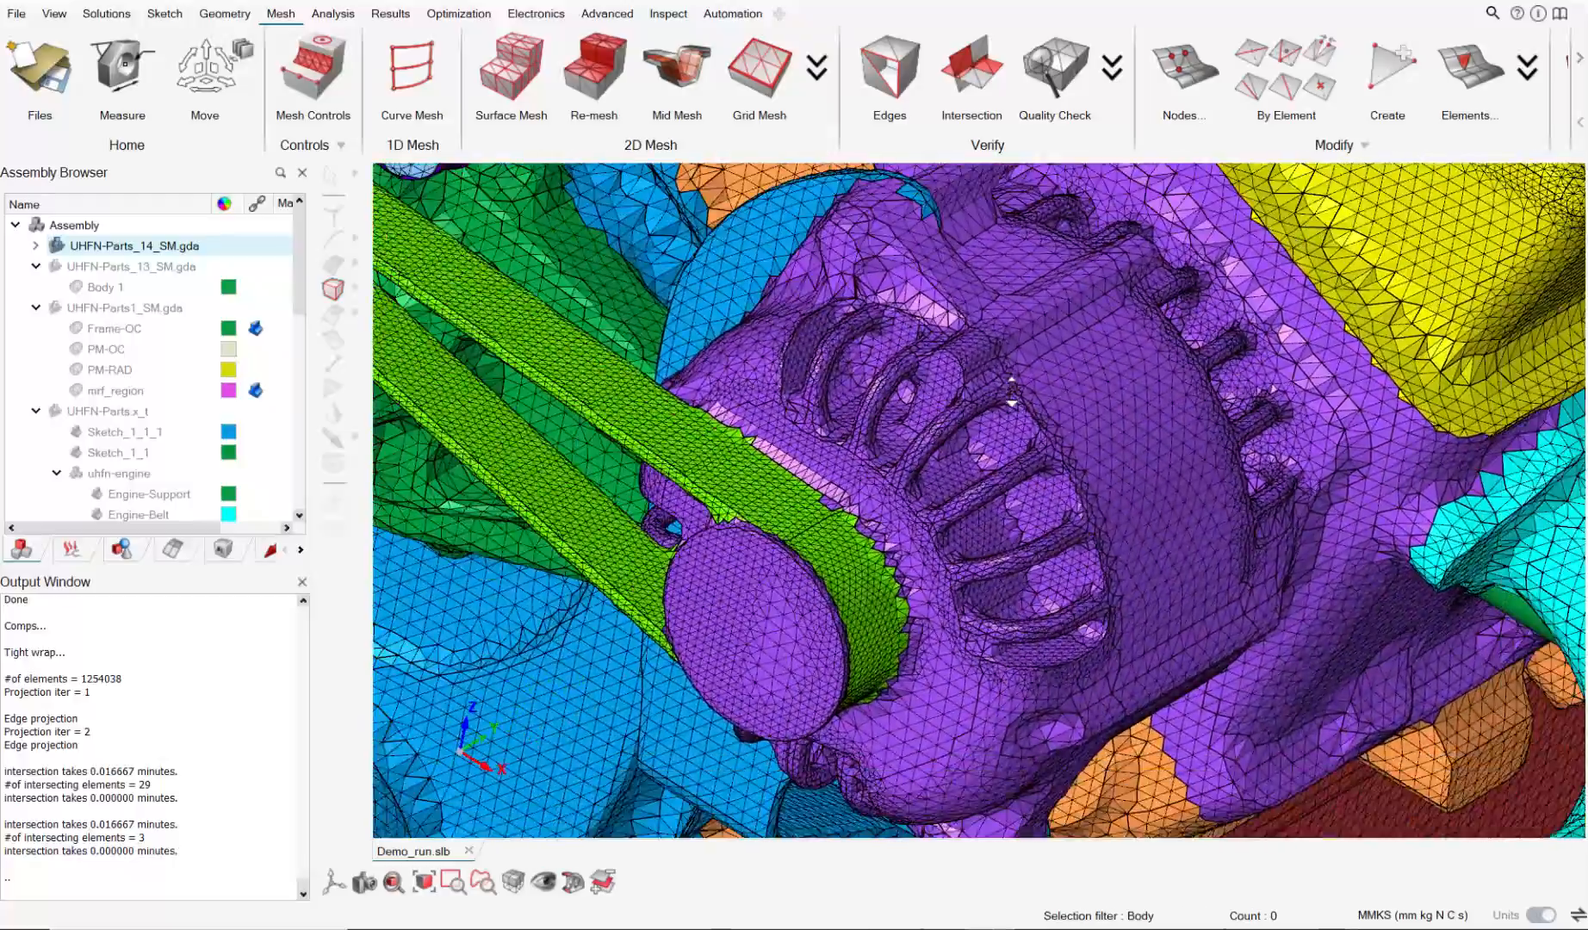
Examine the wrapped mesh on the yellow head cover and on the engine fins from above.
right_click_drag(1136, 341, 749, 534)
middle_click_drag(826, 533, 1013, 475)
scroll(914, 461, "up", 4)
middle_click_drag(918, 459, 874, 514)
scroll(870, 501, "down", 3)
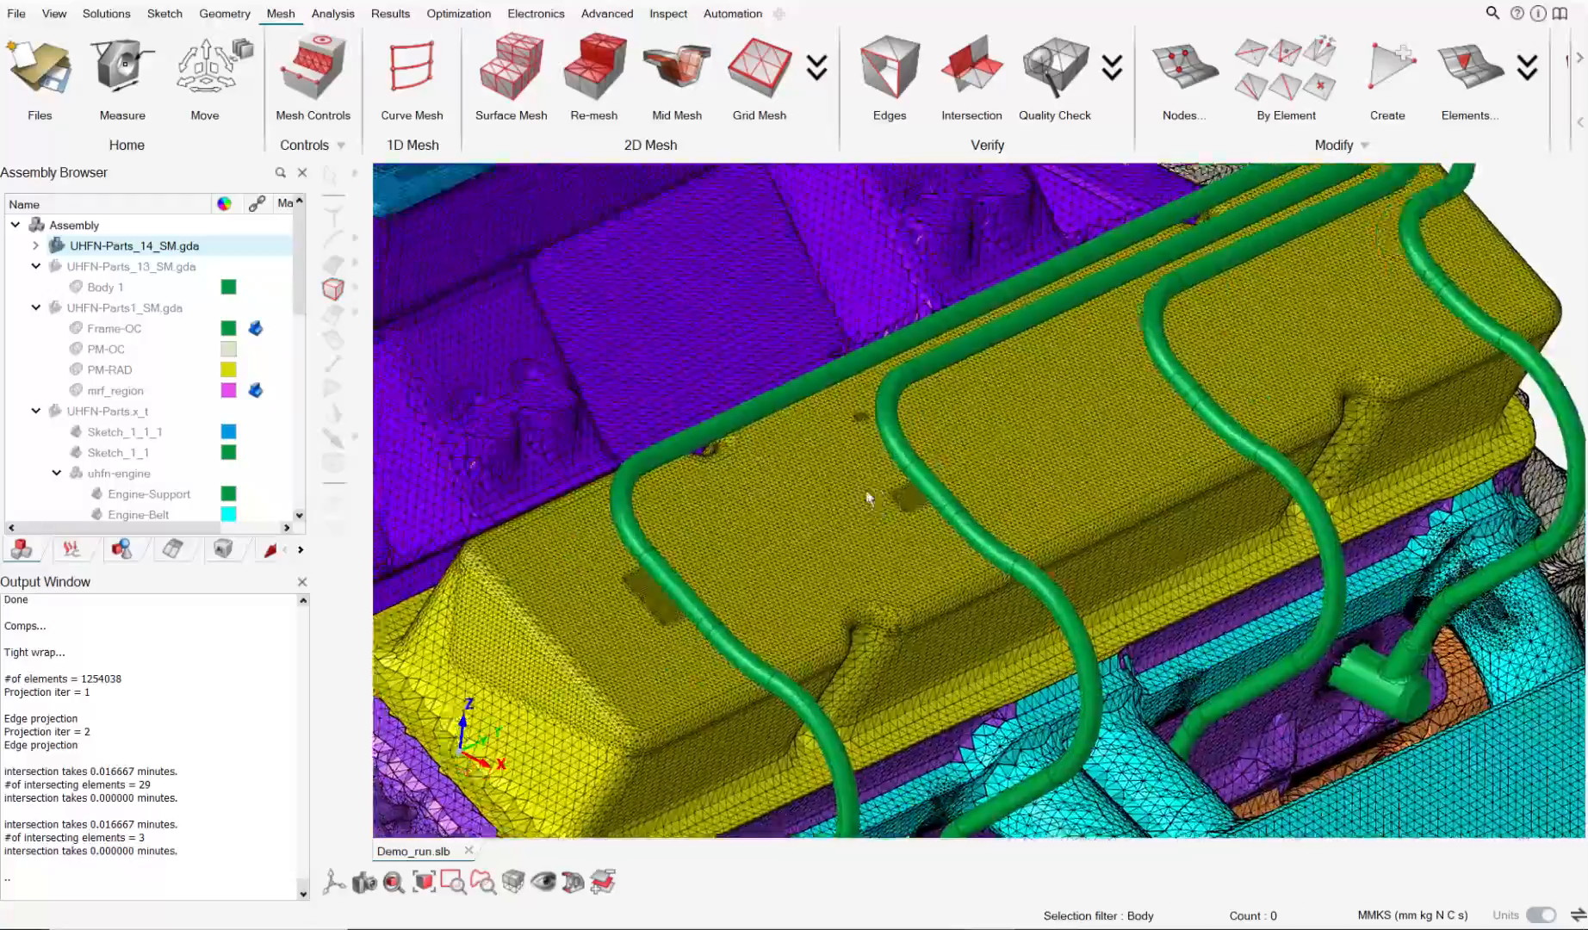
right_click_drag(909, 499, 1138, 796)
scroll(807, 390, "up", 4)
right_click_drag(812, 400, 1077, 466)
mouse_move(1078, 467)
middle_mouse_down()
mouse_move(1031, 479)
mouse_move(1054, 519)
mouse_move(886, 482)
mouse_move(857, 631)
mouse_move(818, 609)
mouse_move(950, 542)
mouse_move(999, 556)
mouse_move(883, 571)
mouse_move(902, 586)
middle_mouse_up()
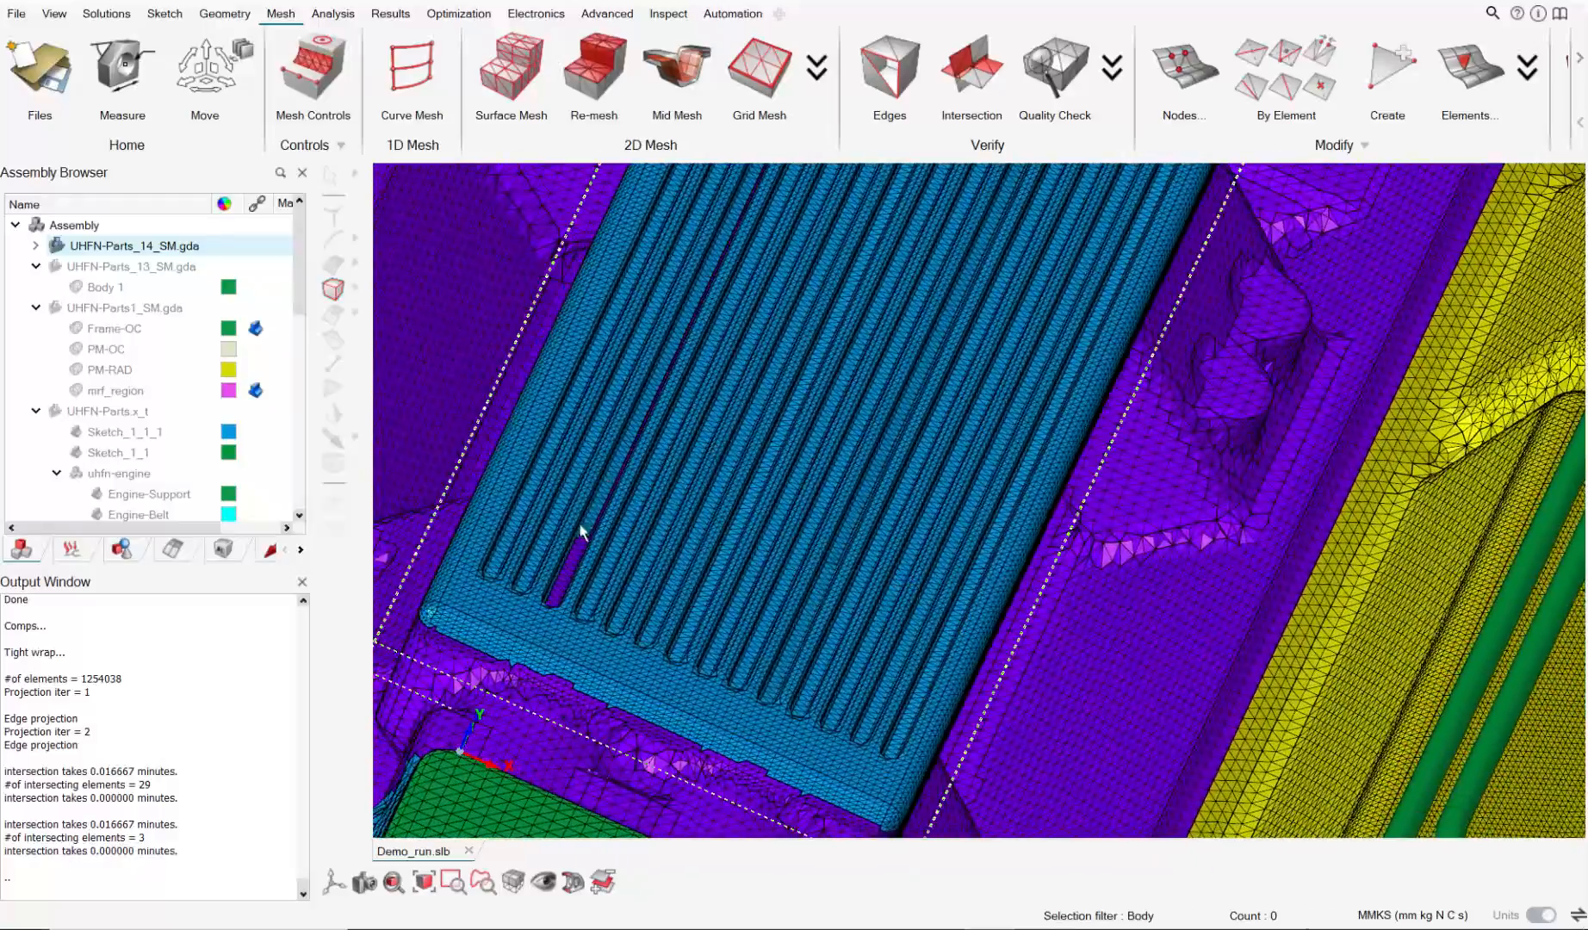
middle_click_drag(579, 531, 1358, 597)
middle_click_drag(733, 630, 807, 484)
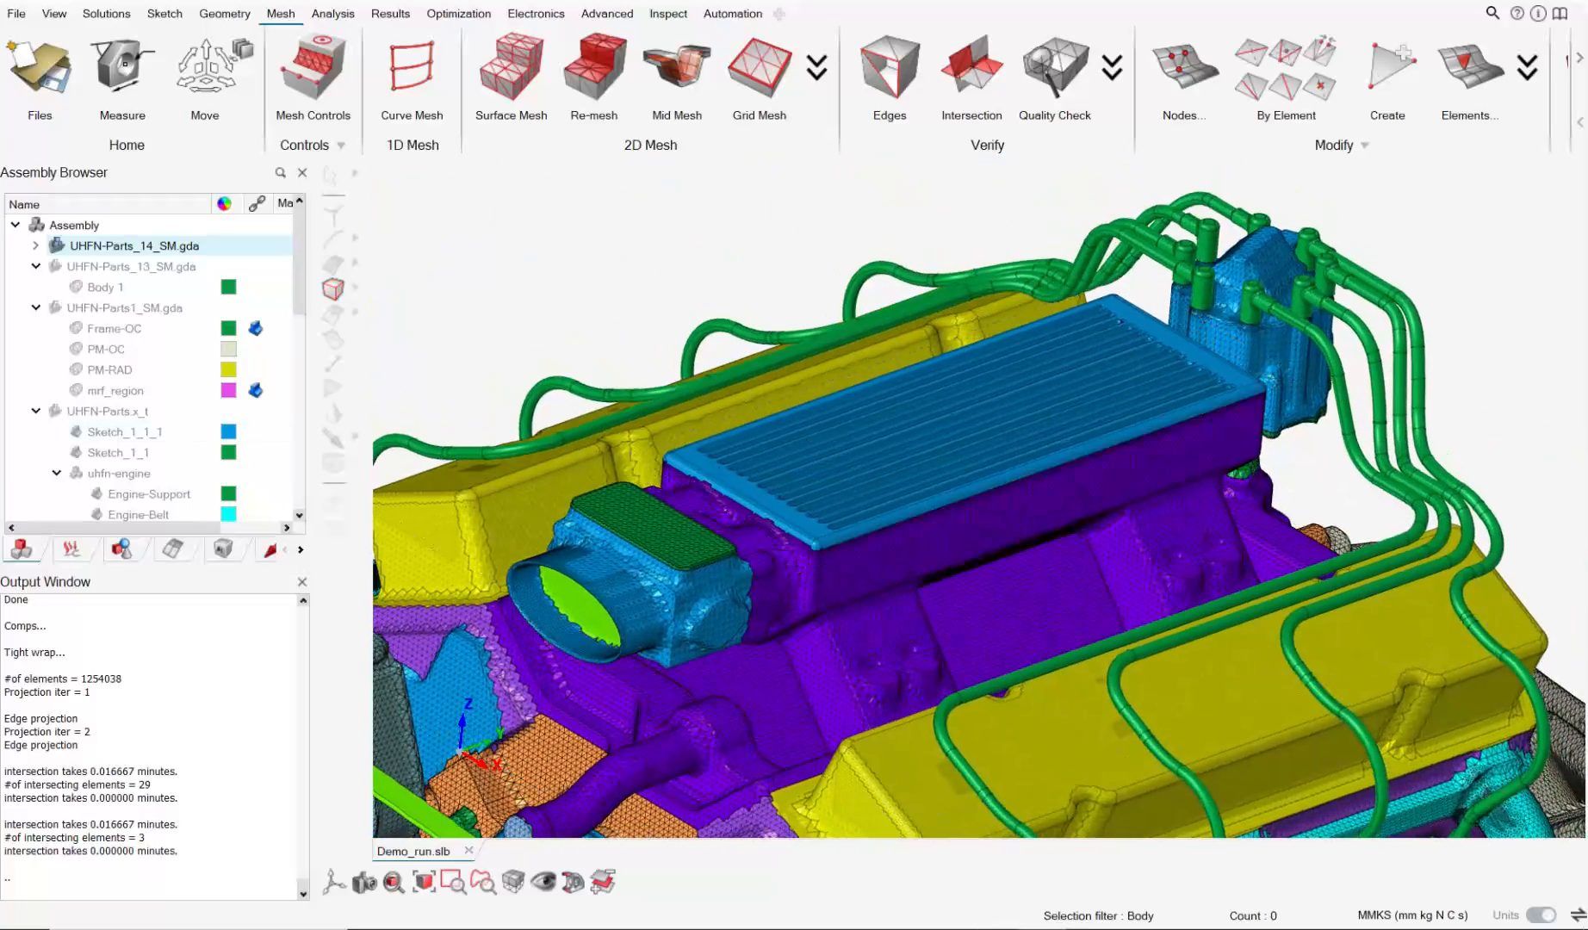
Isolate the wrapped engine_fin body so that all other engine parts are hidden.
mouse_move(826, 485)
middle_mouse_down()
mouse_move(941, 503)
mouse_move(961, 425)
mouse_move(1005, 454)
mouse_move(983, 428)
mouse_move(985, 389)
mouse_move(839, 440)
mouse_move(827, 462)
middle_mouse_up()
left_click(806, 436)
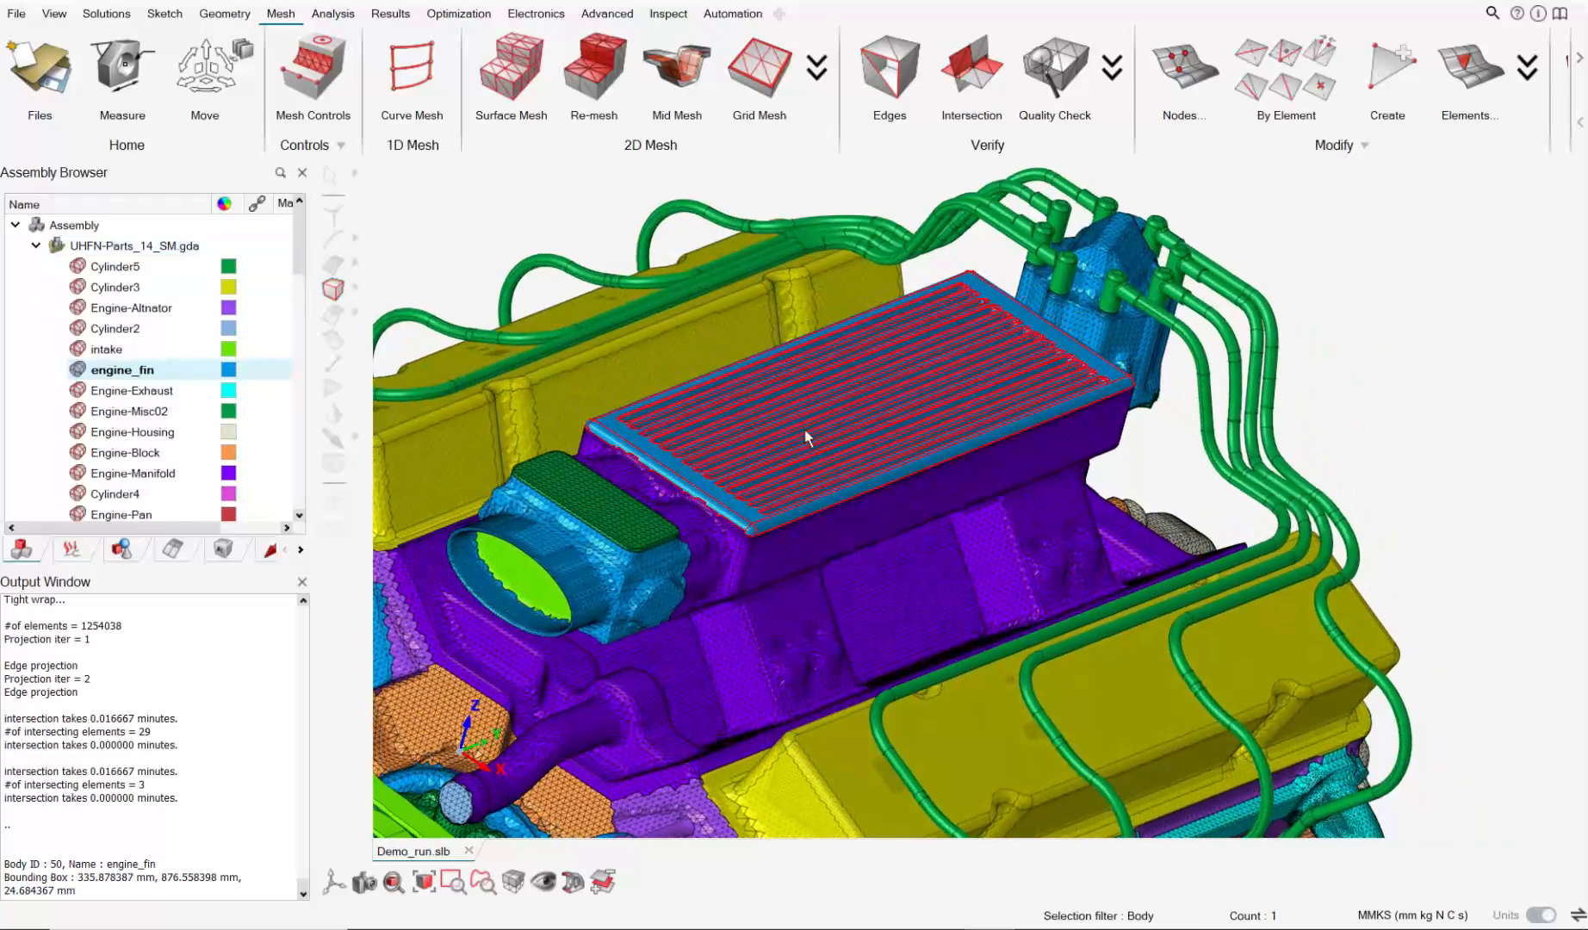
right_click(806, 436)
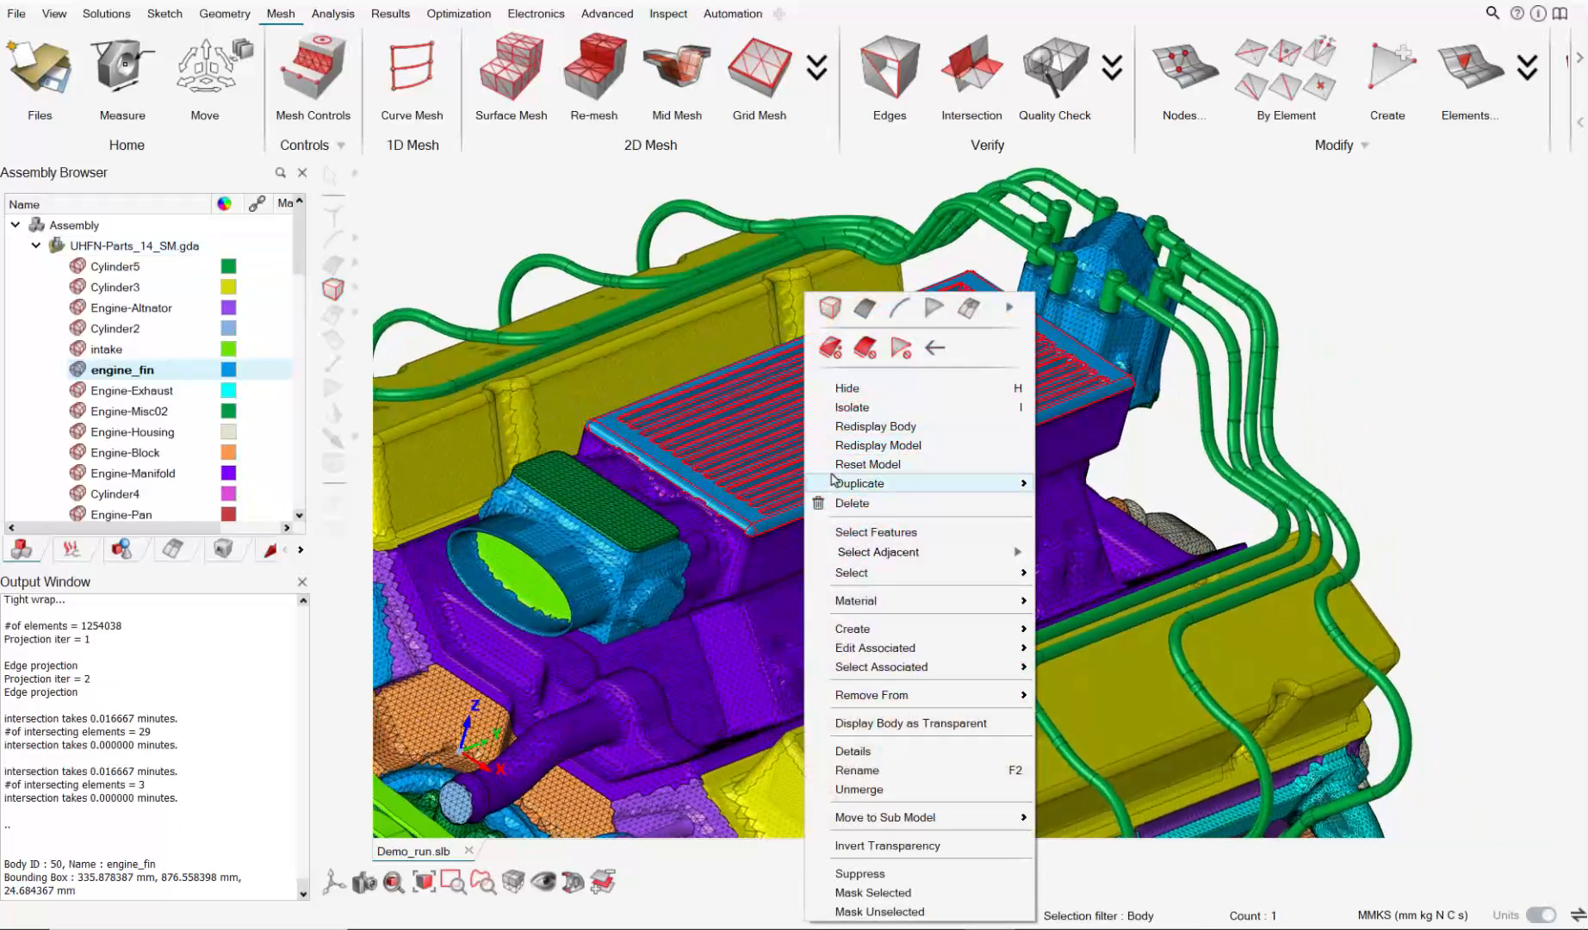
left_click(873, 411)
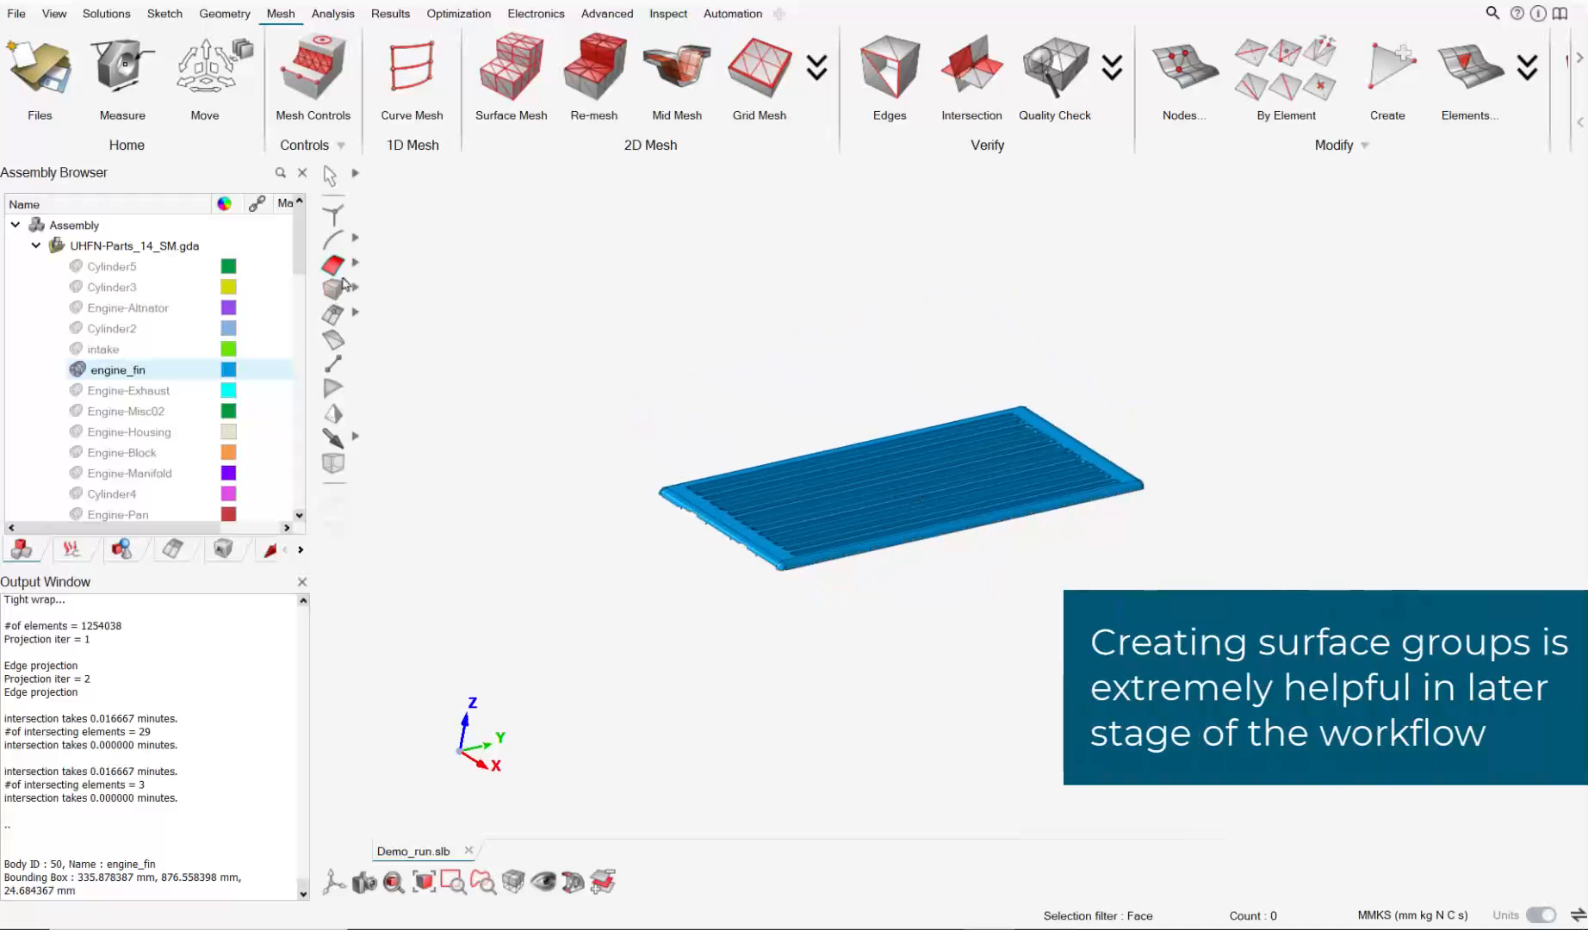
Create a face group named engine_fin from all faces of the engine_fin body.
left_click_drag(580, 324, 1368, 699)
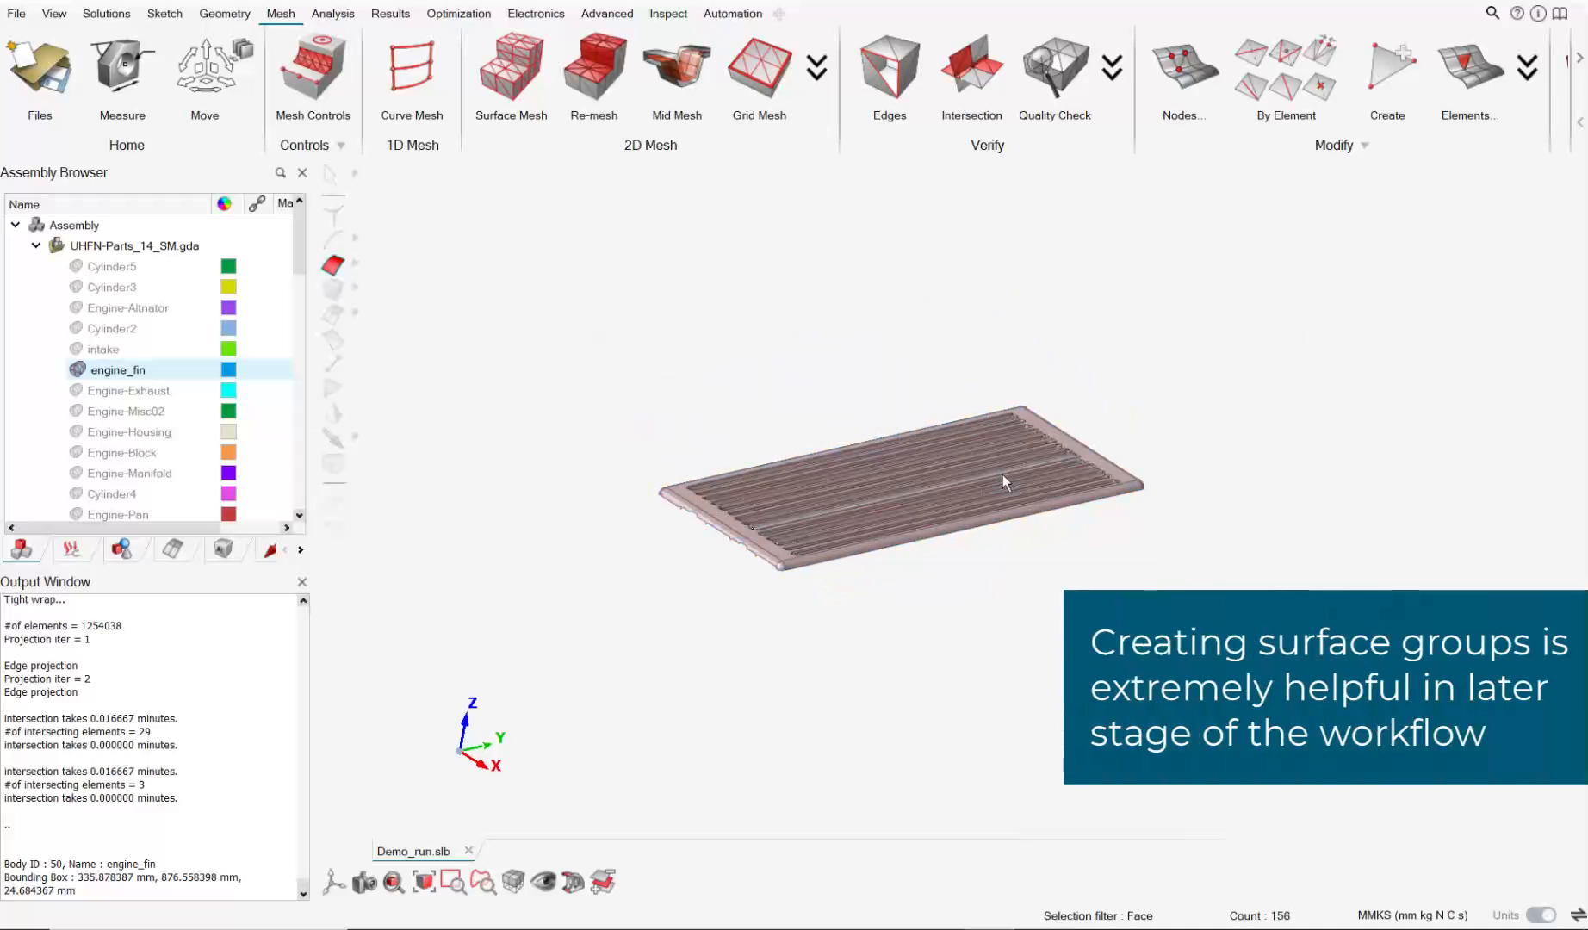
right_click(1002, 474)
left_click(1051, 642)
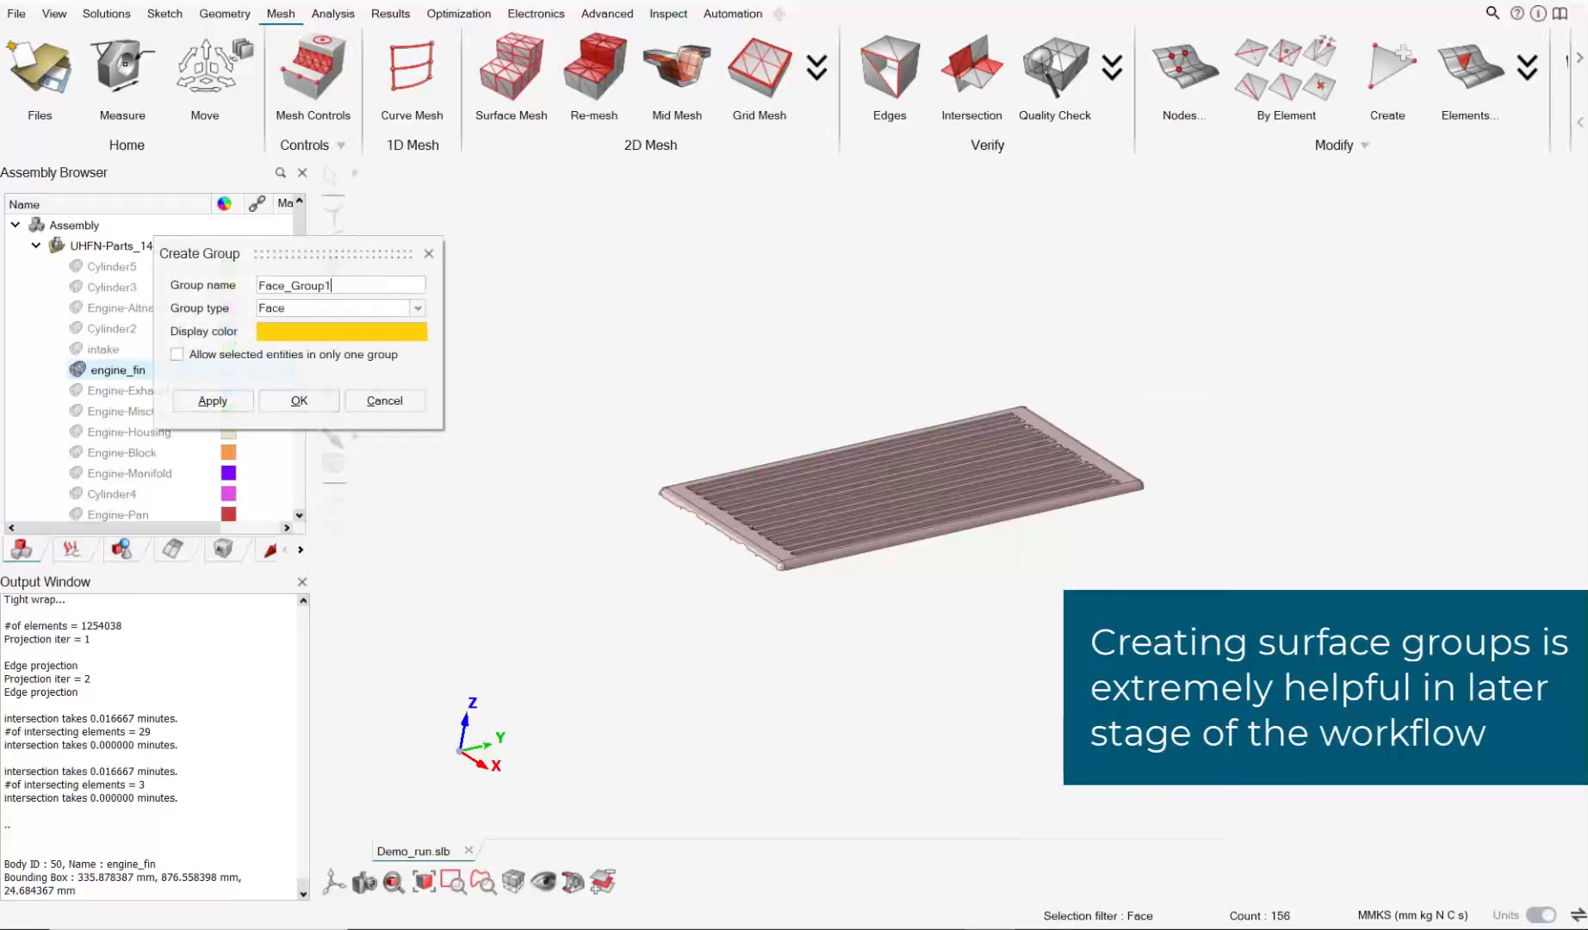
scroll(816, 559, "up", 2)
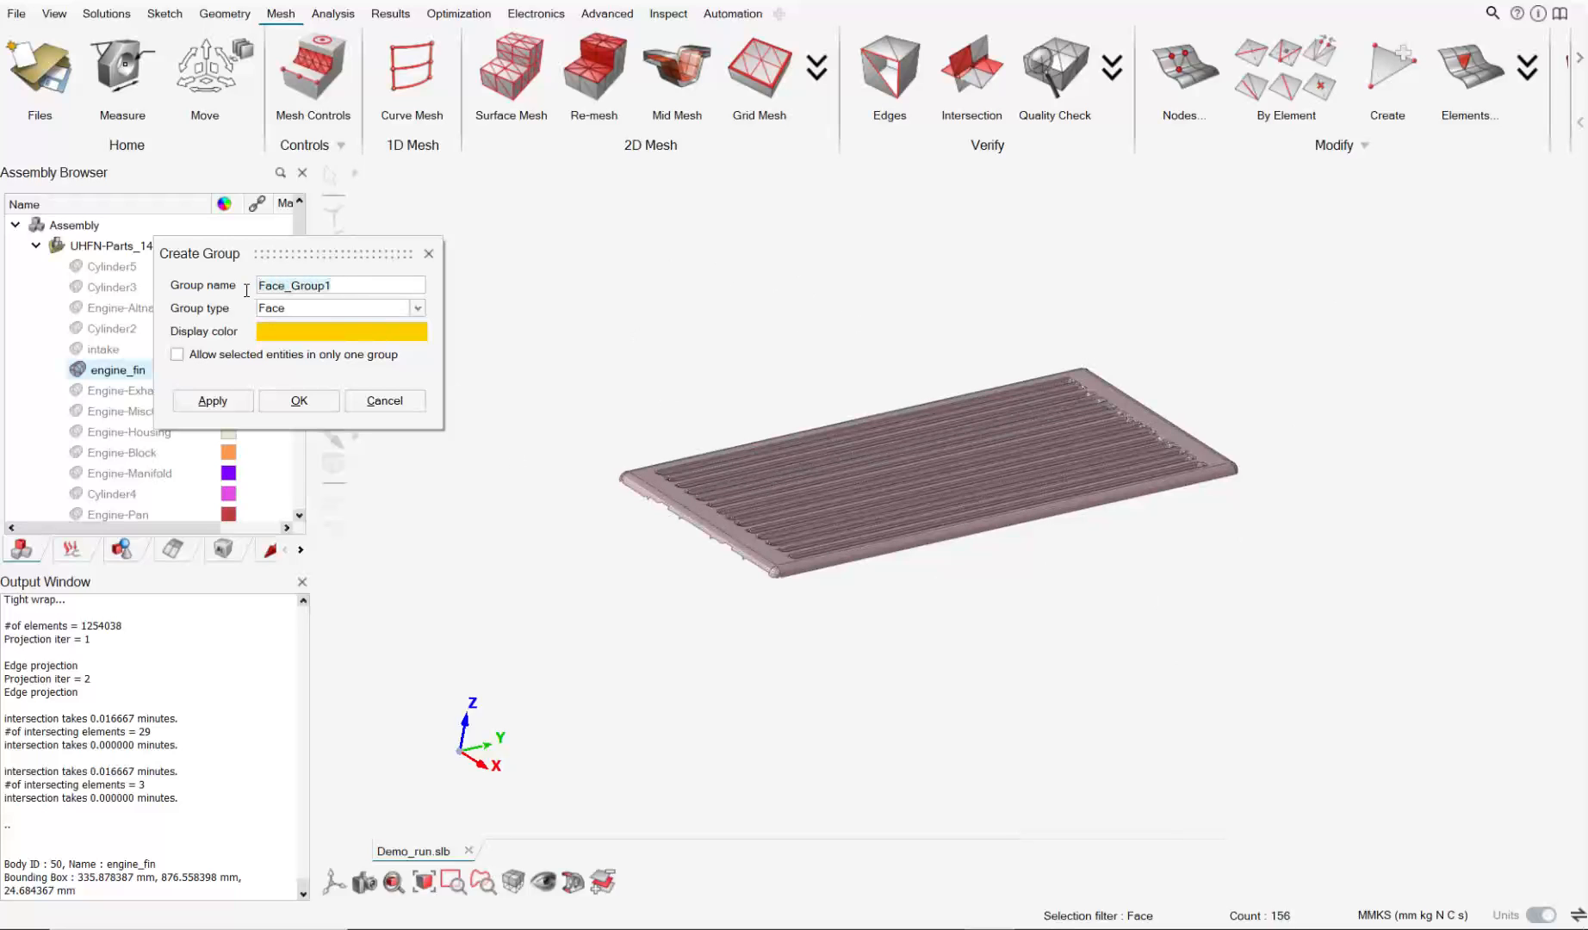
type("engine_fin")
left_click(324, 398)
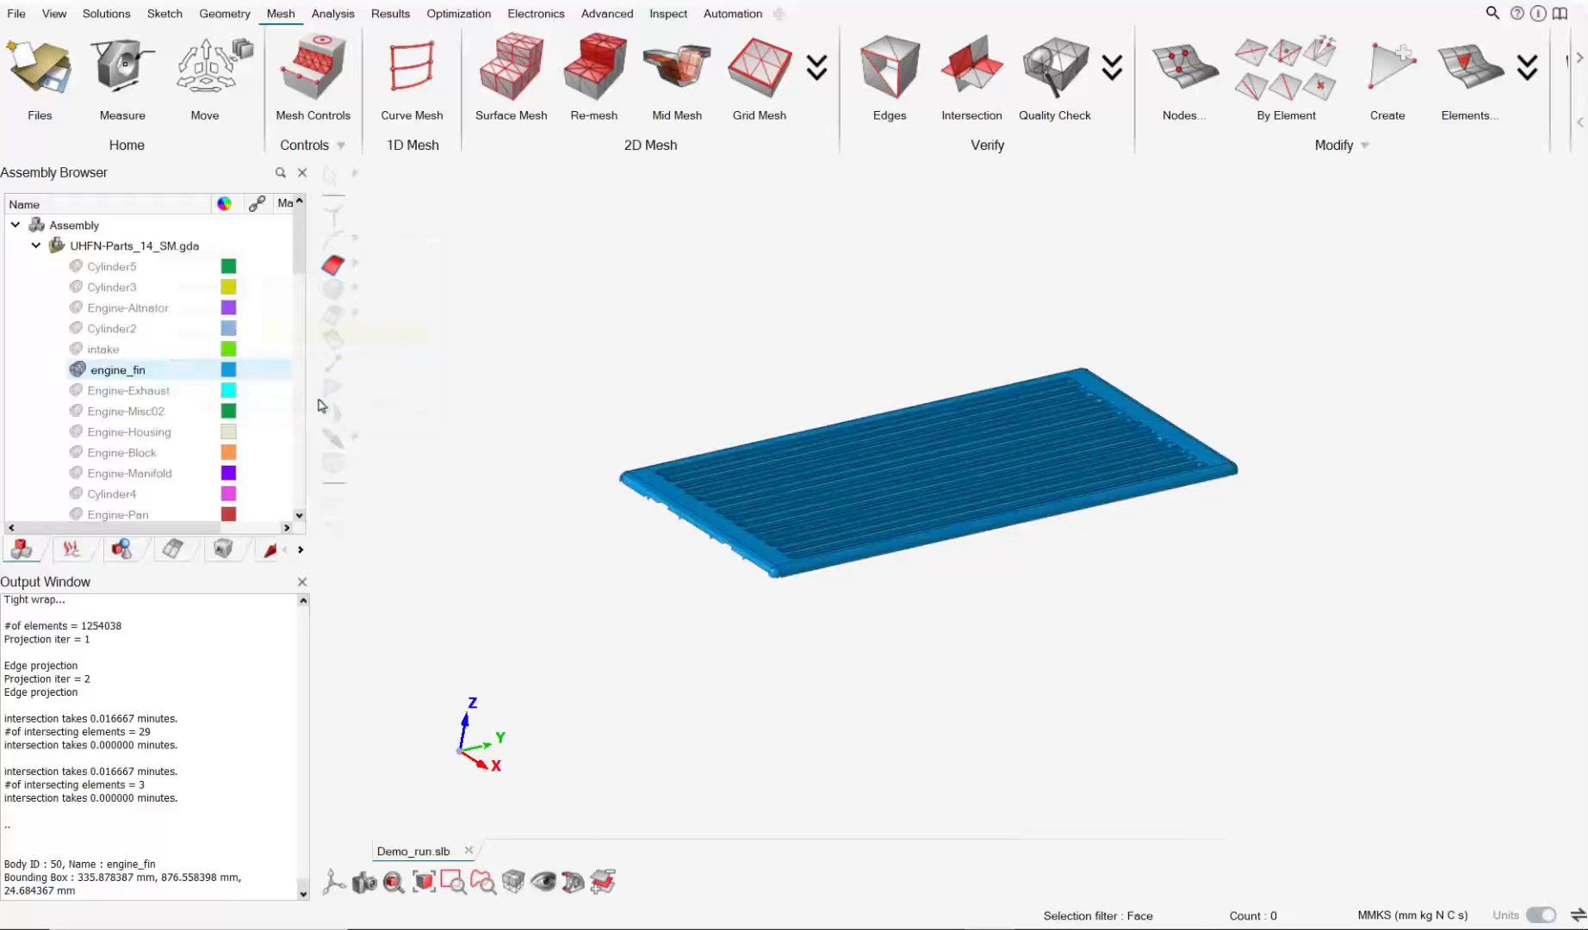
Show all bodies of the UHFN-Parts_14_SM.gda wrapped engine again.
scroll(666, 412, "down", 2)
scroll(665, 413, "down", 2)
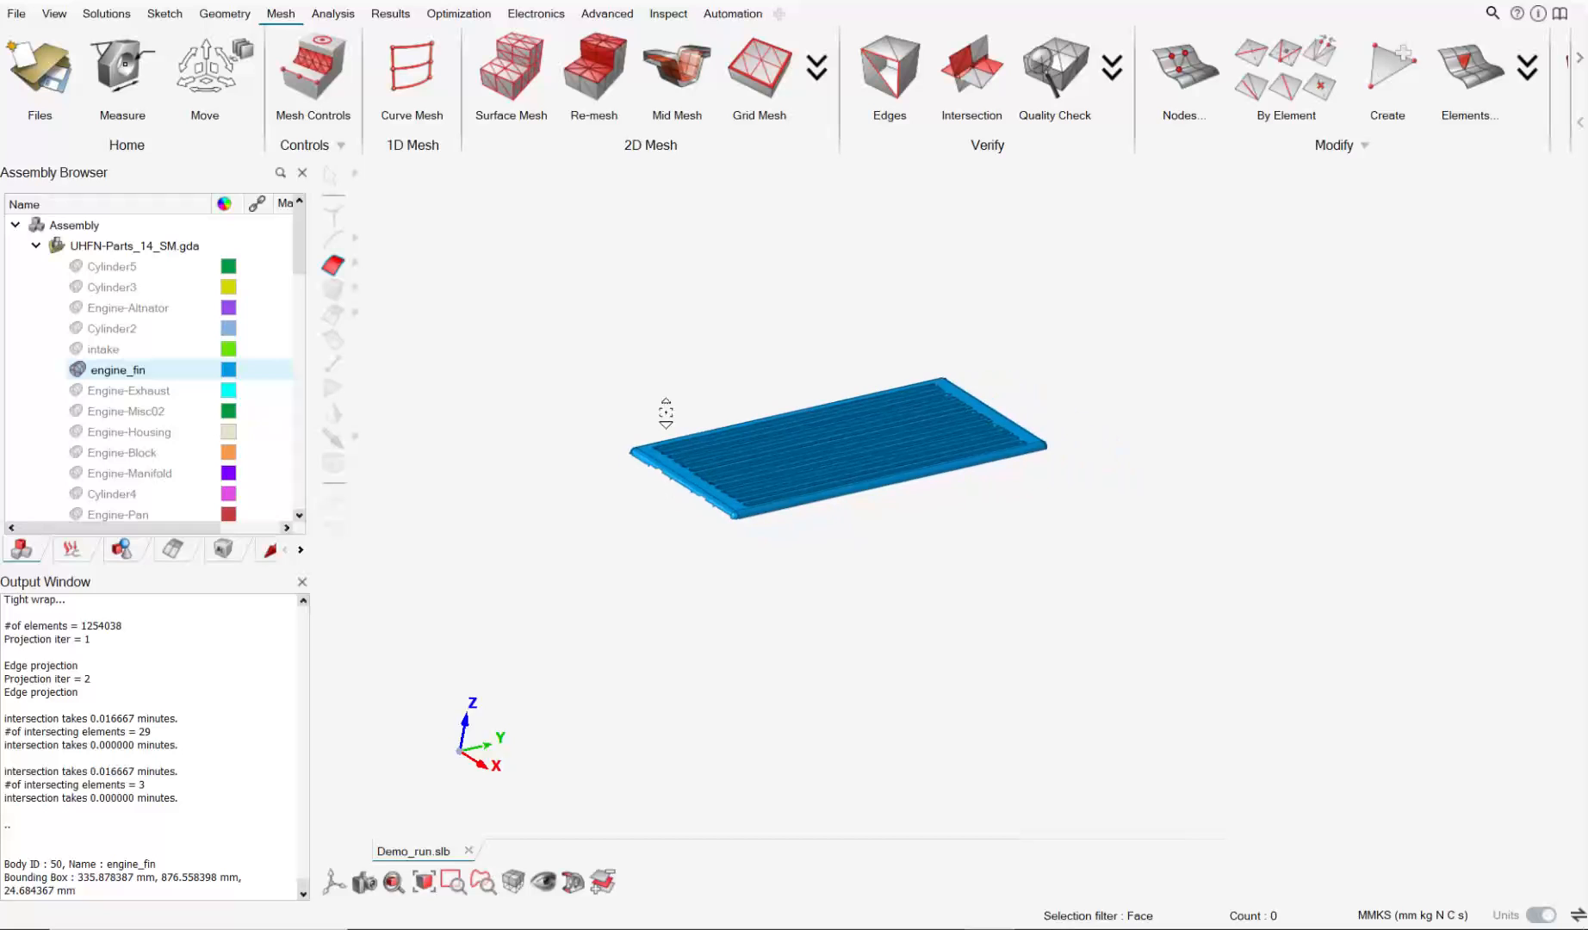
middle_click_drag(665, 413, 674, 469)
left_click(62, 248)
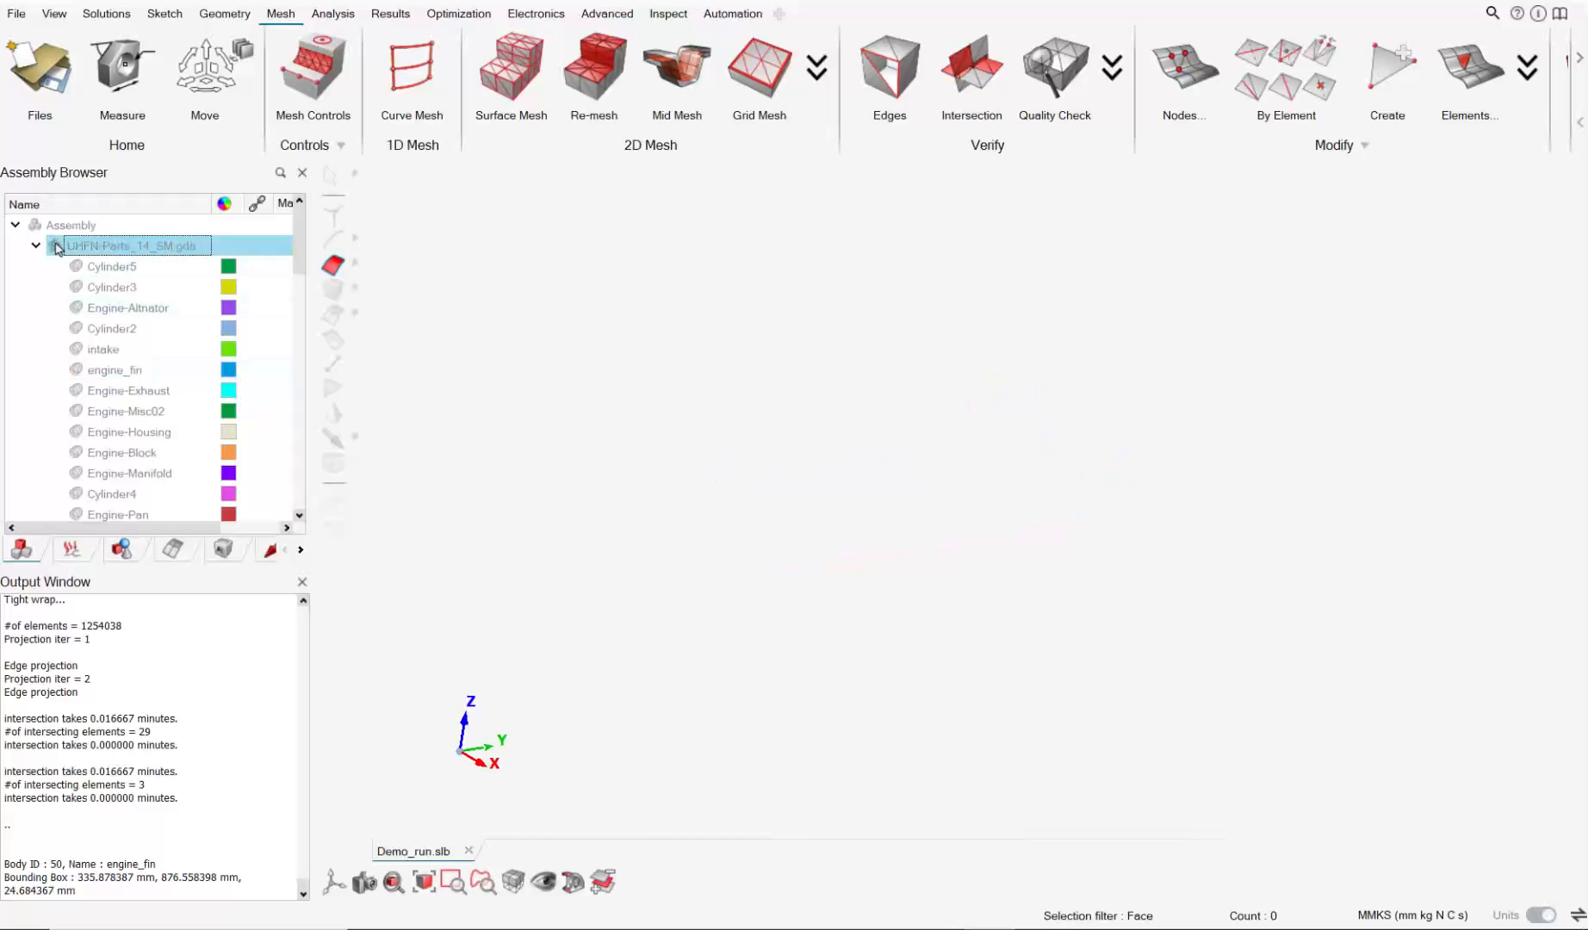
Isolate the Engine-Exhaust_1 and Engine-Exhaust bodies from the rest of the wrapped engine.
middle_click_drag(965, 424, 1196, 448)
scroll(585, 518, "up", 3)
right_click_drag(517, 577, 795, 581)
middle_click_drag(795, 582, 713, 557)
key("b")
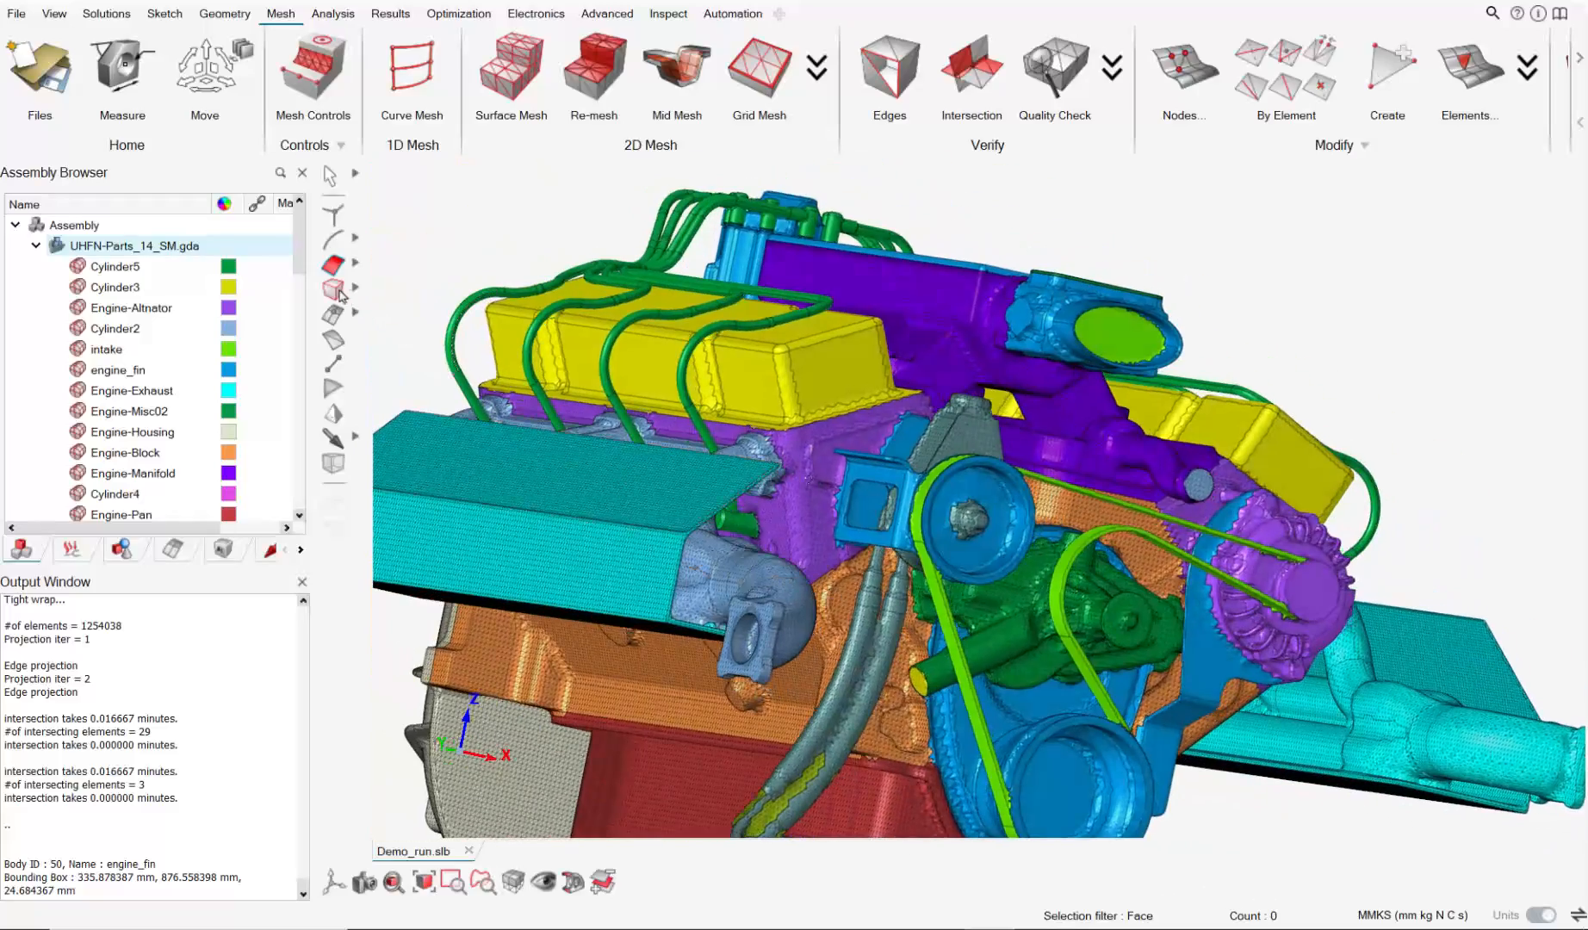
left_click(749, 594)
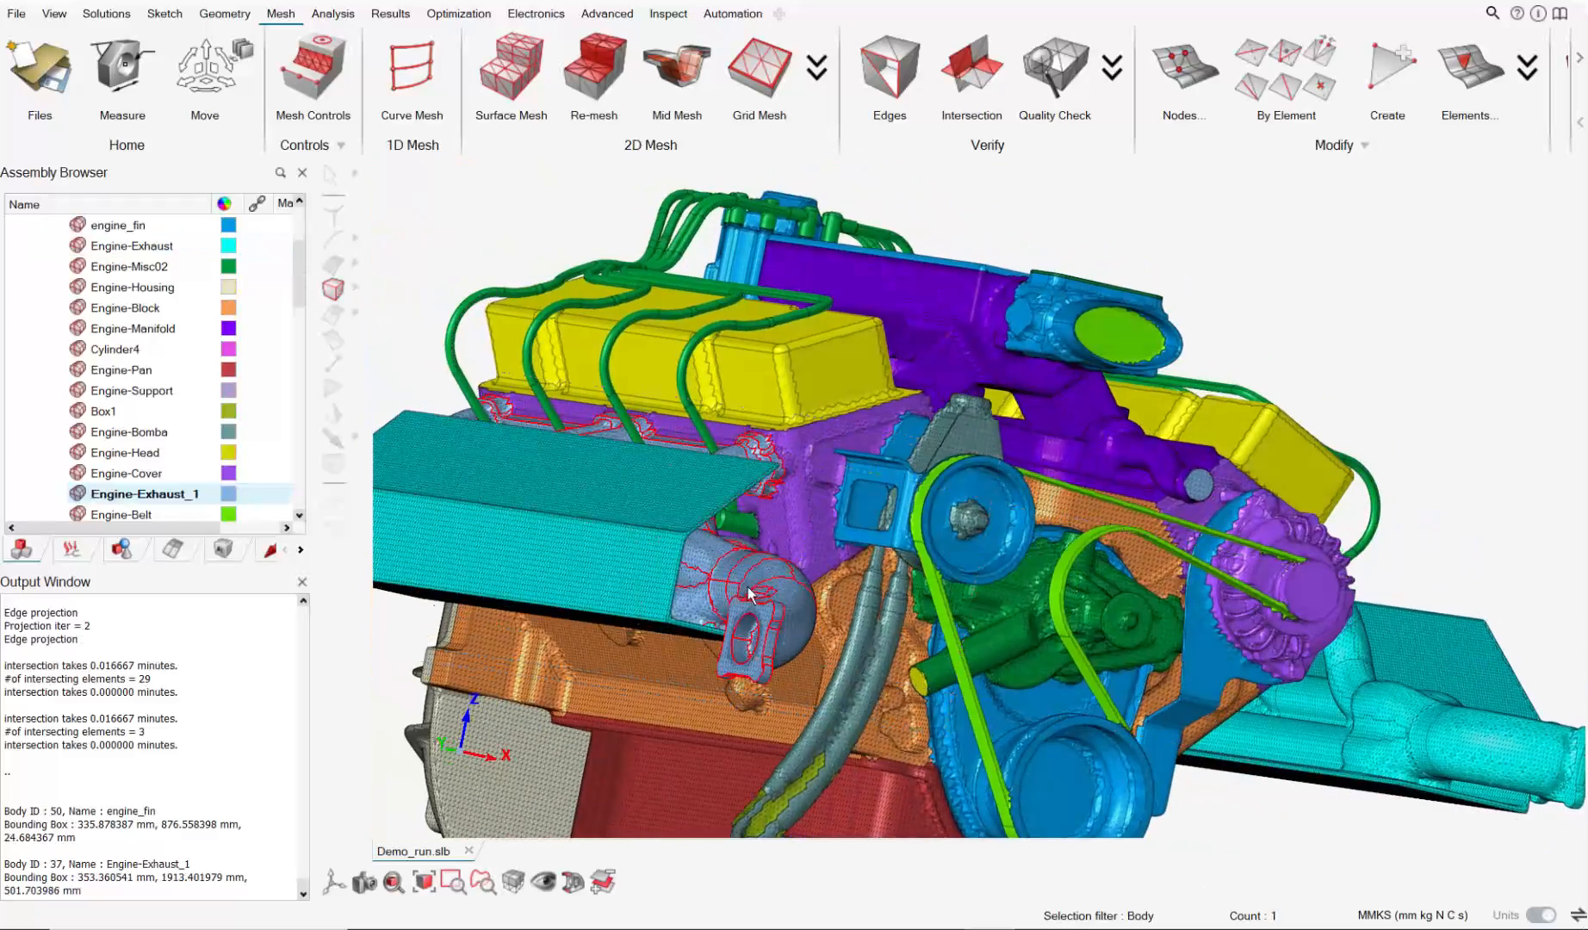
left_click(1338, 722, "ctrl")
key("i")
Create face group exhaust_1 from the faces of Engine-Exhaust_1 and face group exhaust_2 from the faces of Engine-Exhaust.
middle_click_drag(804, 566, 437, 336)
left_click(893, 452)
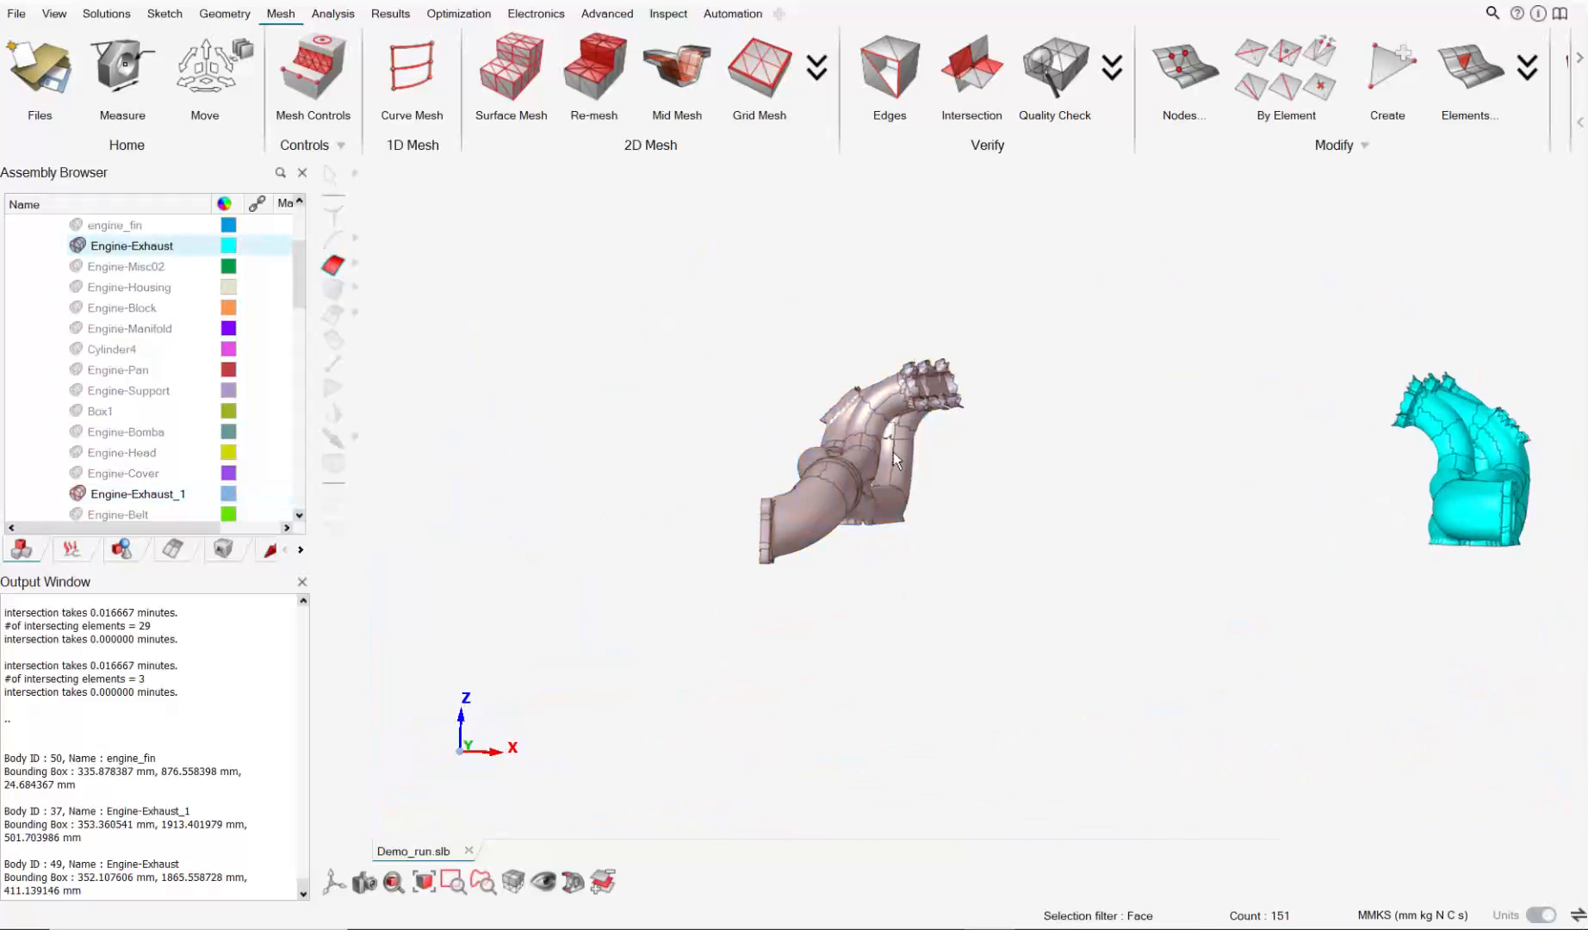
right_click(893, 451)
left_click(1169, 627)
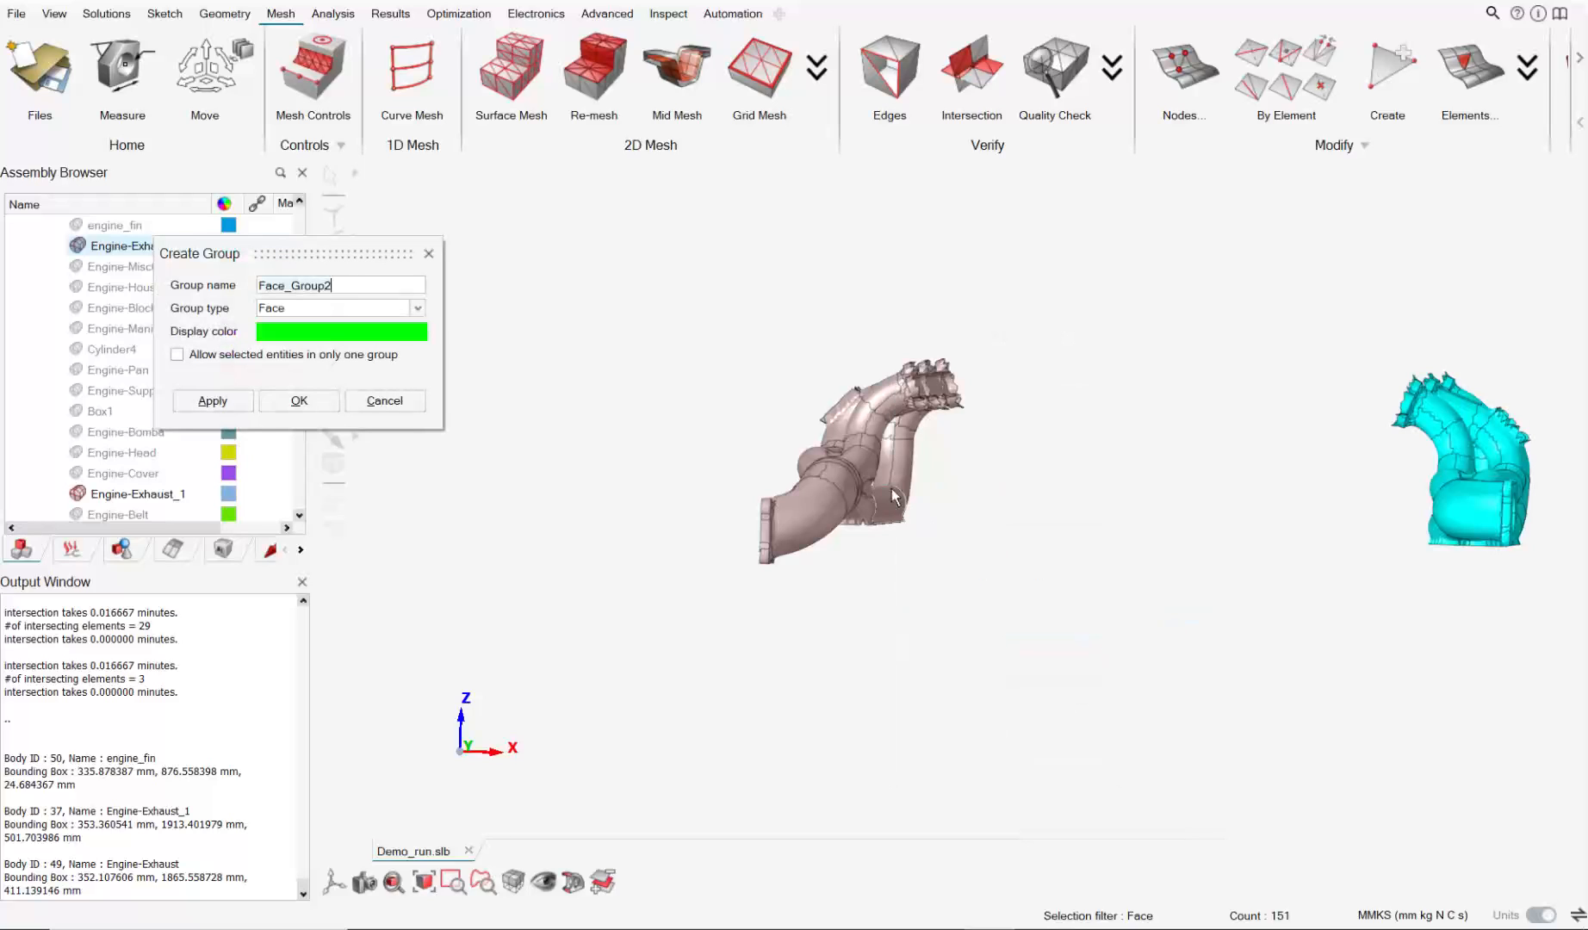
left_click(213, 400)
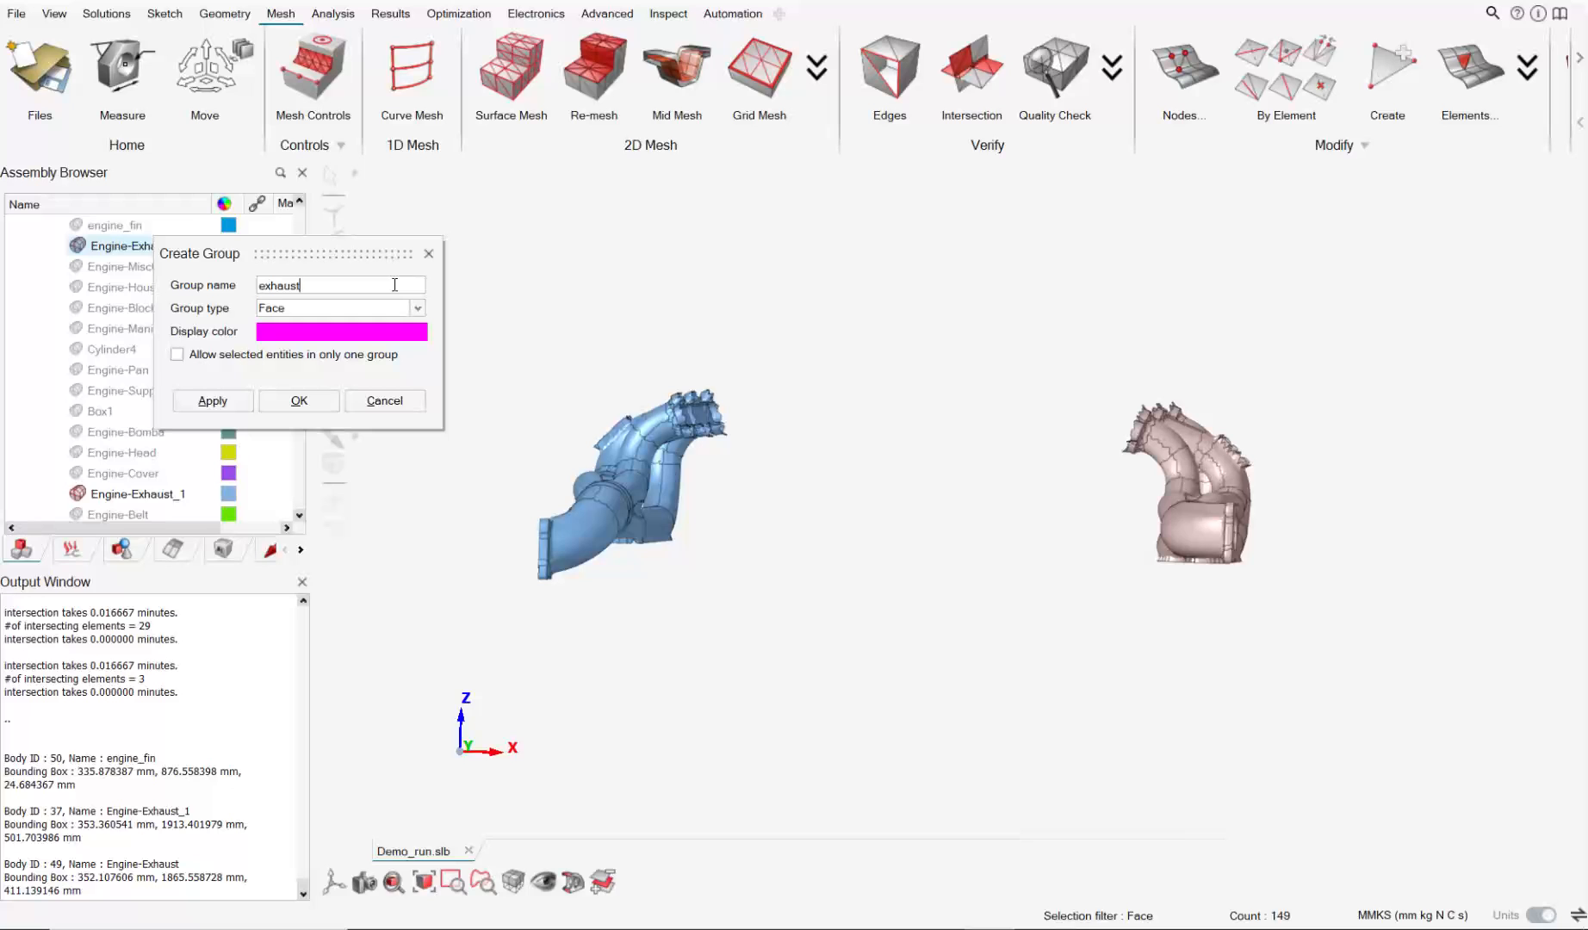
left_click(214, 402)
left_click(384, 401)
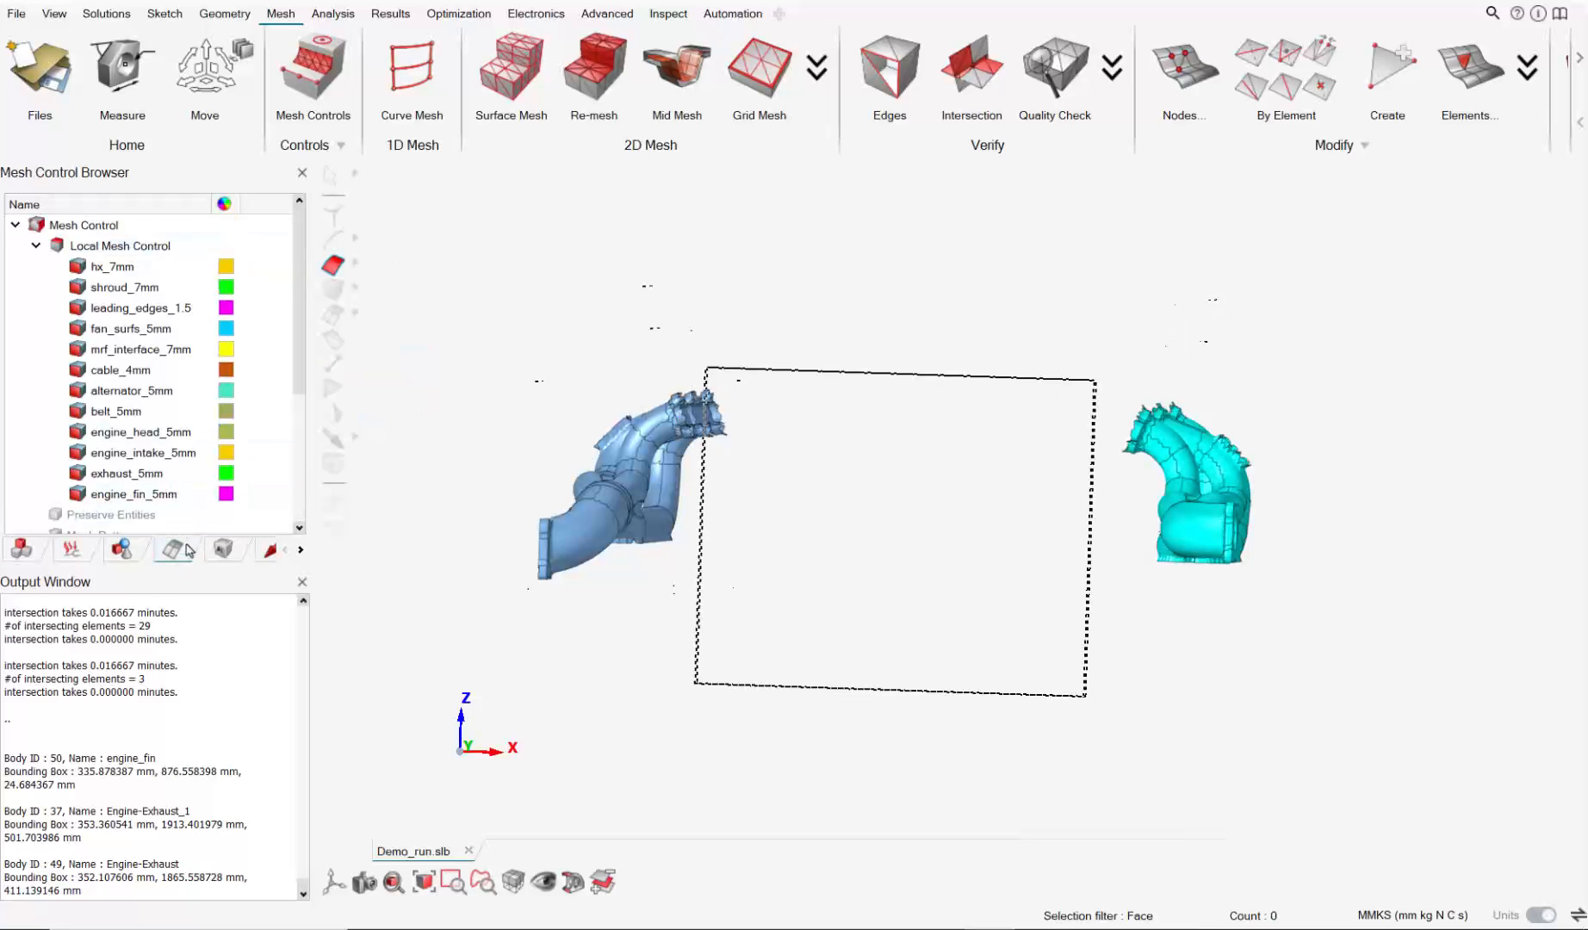
Remove the circular outlet face of the Engine-Exhaust_1 flange from the exhaust_1 face group and update the group.
left_click(120, 549)
middle_click_drag(738, 605, 965, 594)
scroll(1320, 575, "up", 4)
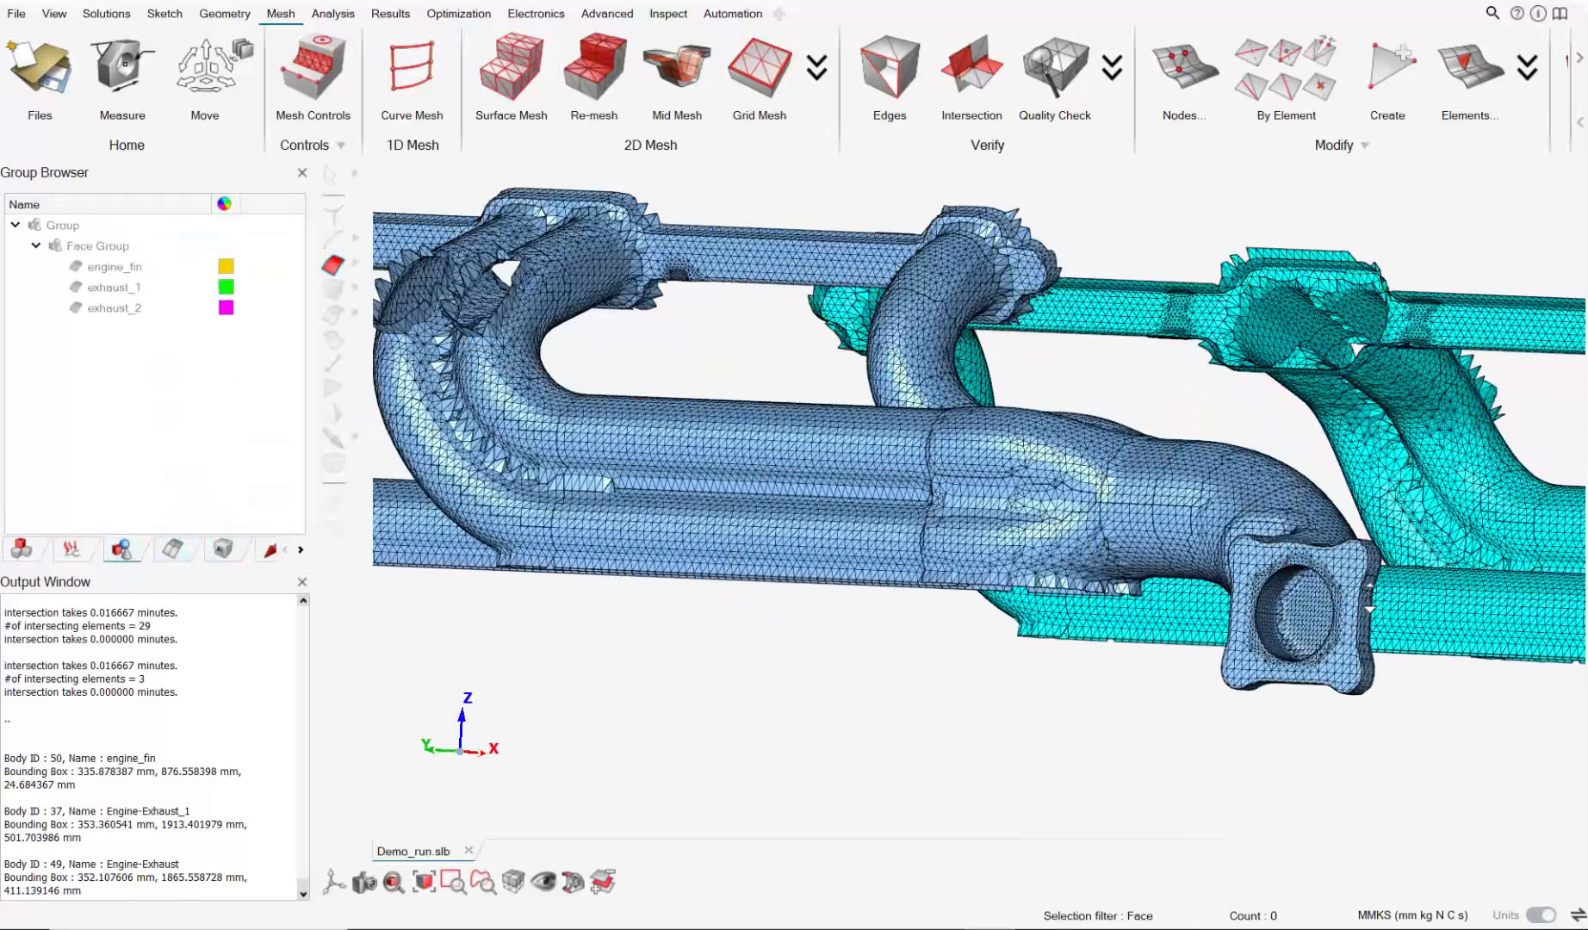
right_click_drag(1319, 574, 1145, 610)
middle_click_drag(1061, 600, 1156, 519)
scroll(1063, 600, "up", 6)
left_click(1108, 620)
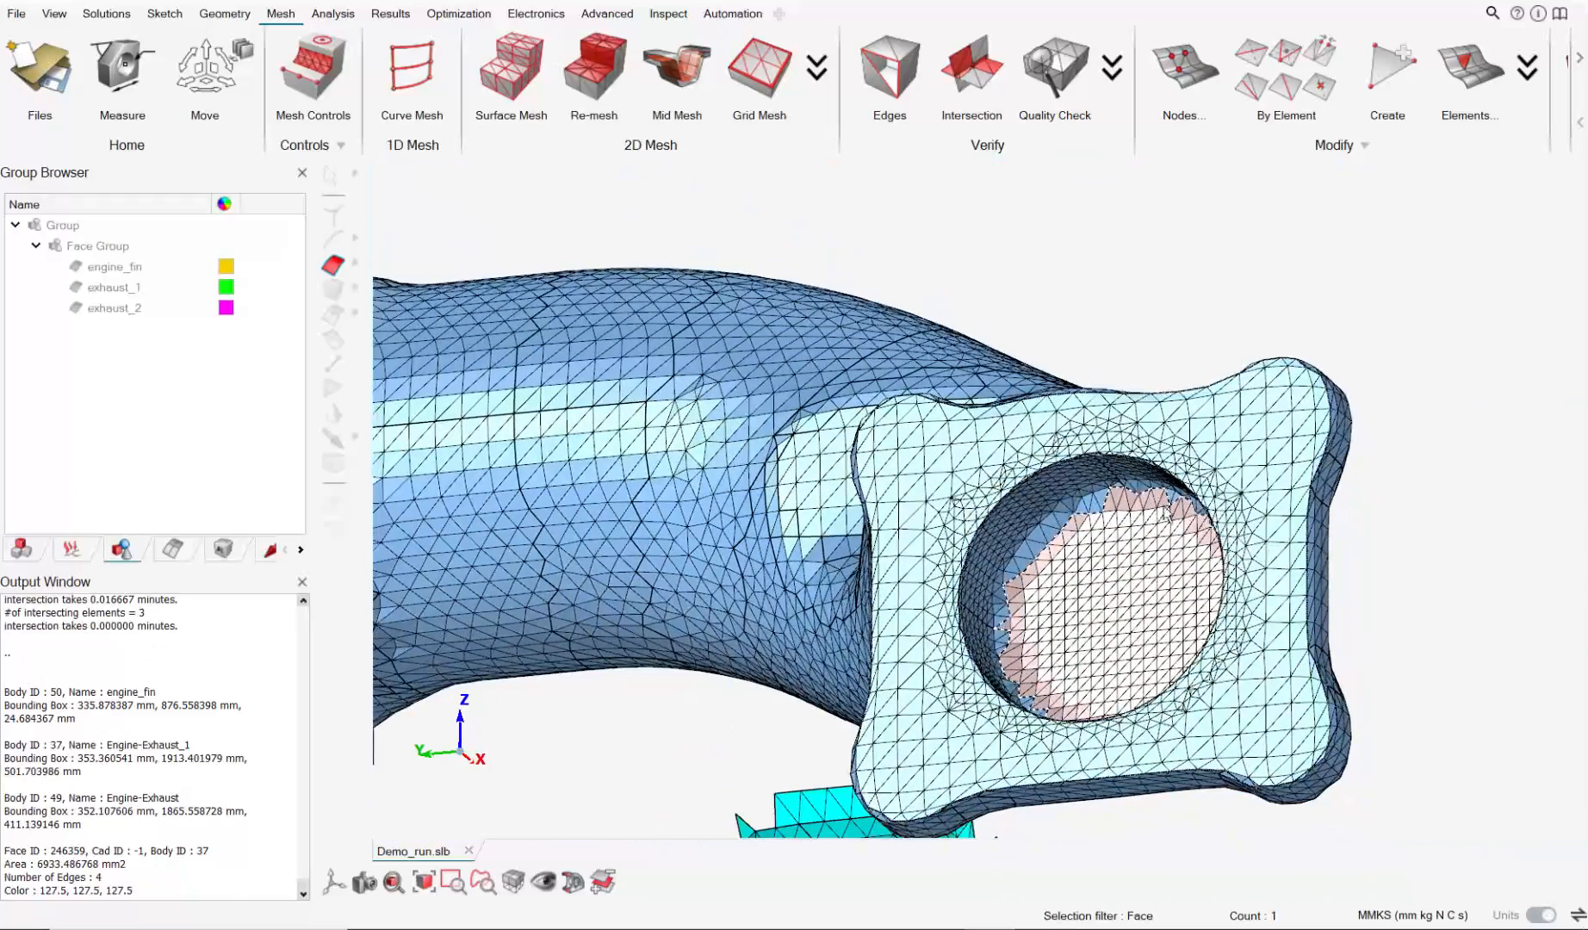
scroll(1258, 576, "down", 1)
right_click_drag(1258, 575, 1089, 562)
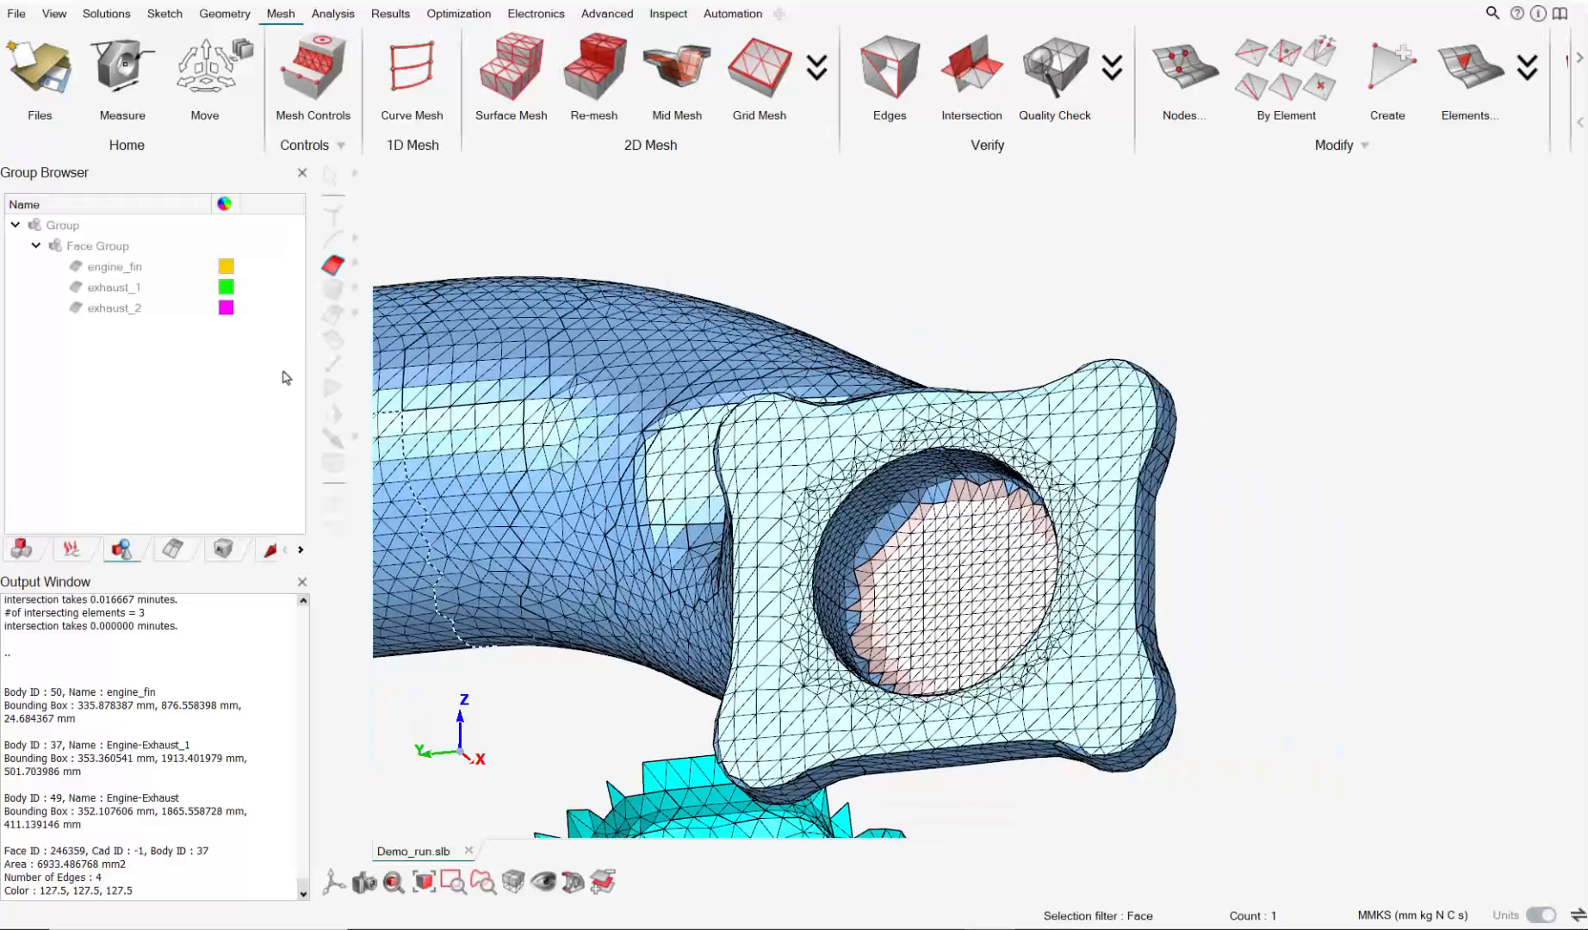
double_click(129, 291)
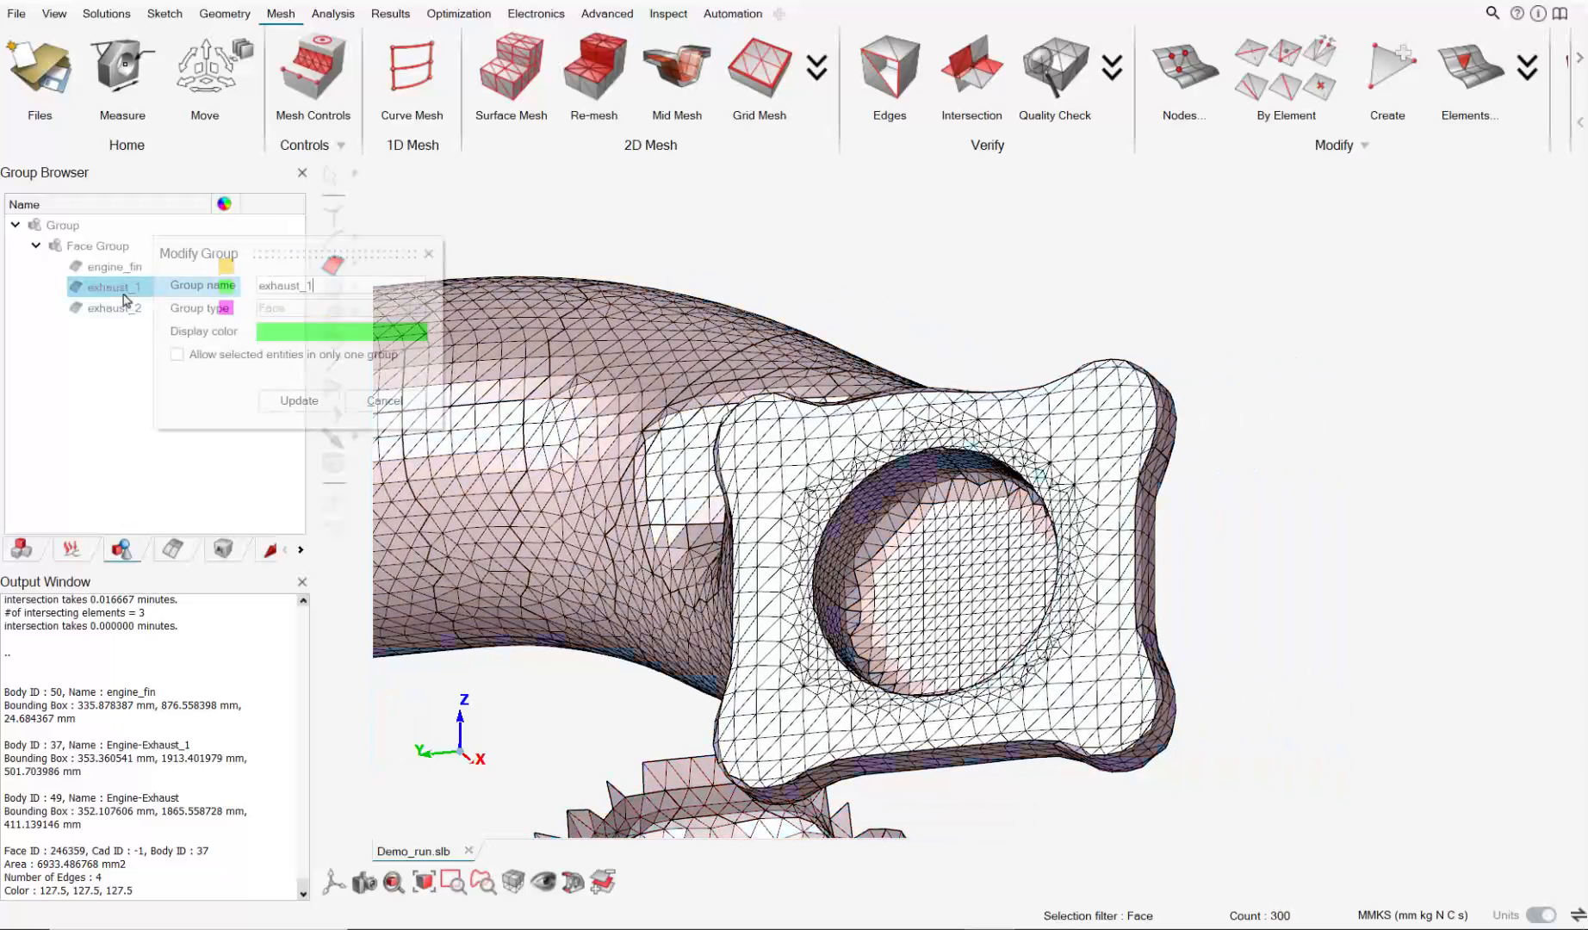
left_click(955, 580)
middle_click_drag(1077, 637, 996, 513)
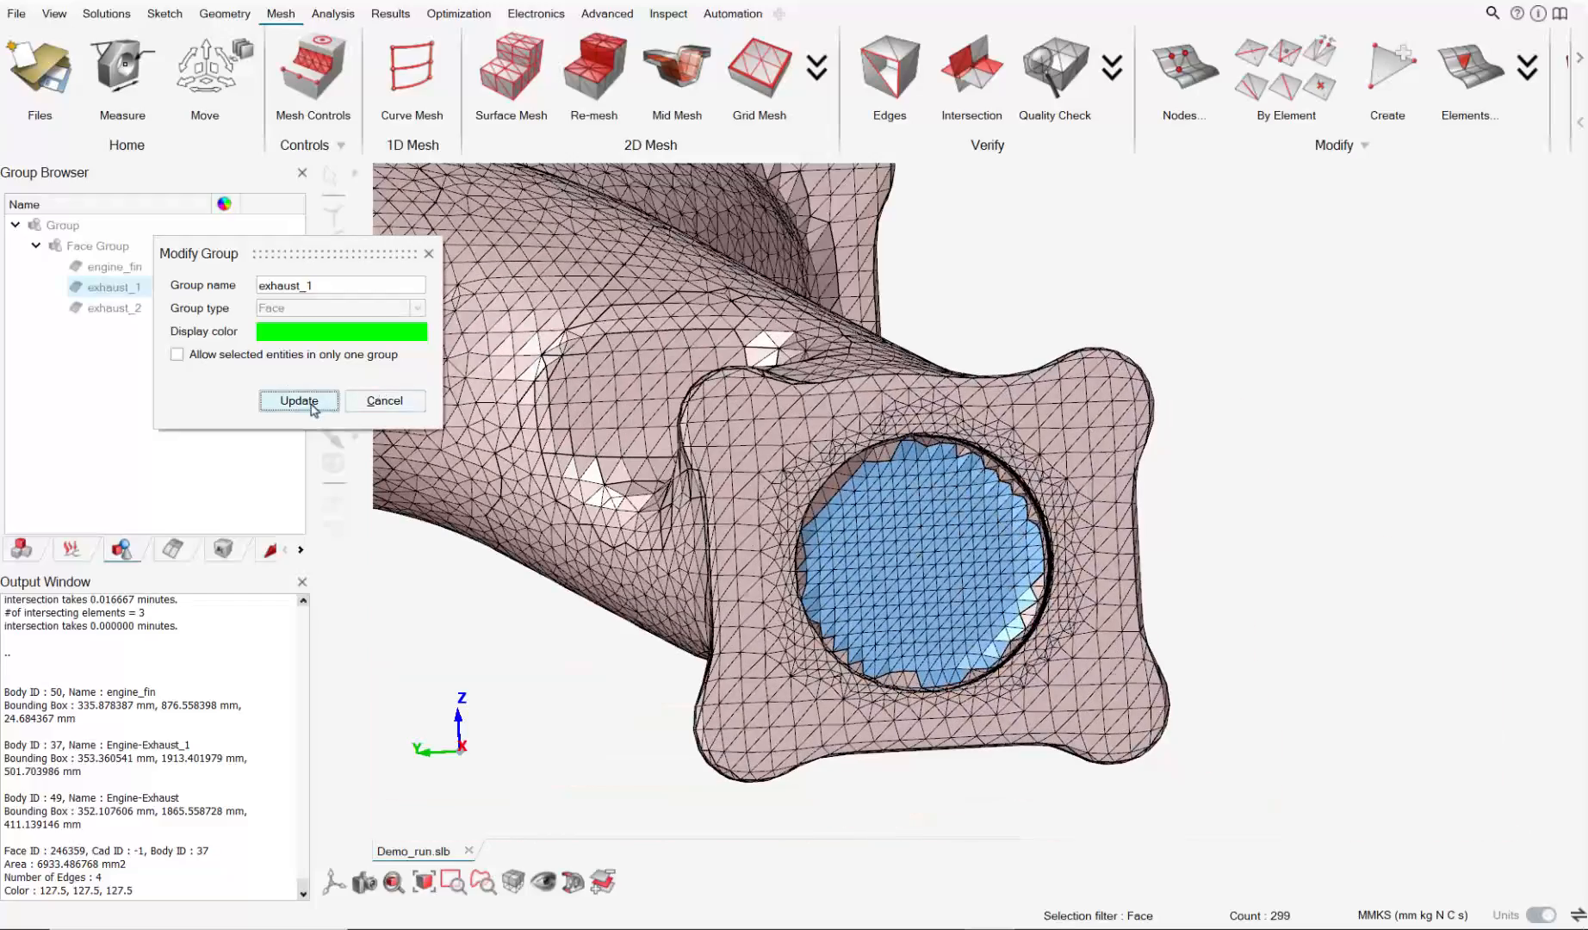
left_click(385, 401)
Remove the circular outlet face of the Engine-Exhaust flange from the exhaust_2 face group and update the group.
middle_click_drag(775, 465, 546, 478)
double_click(109, 309)
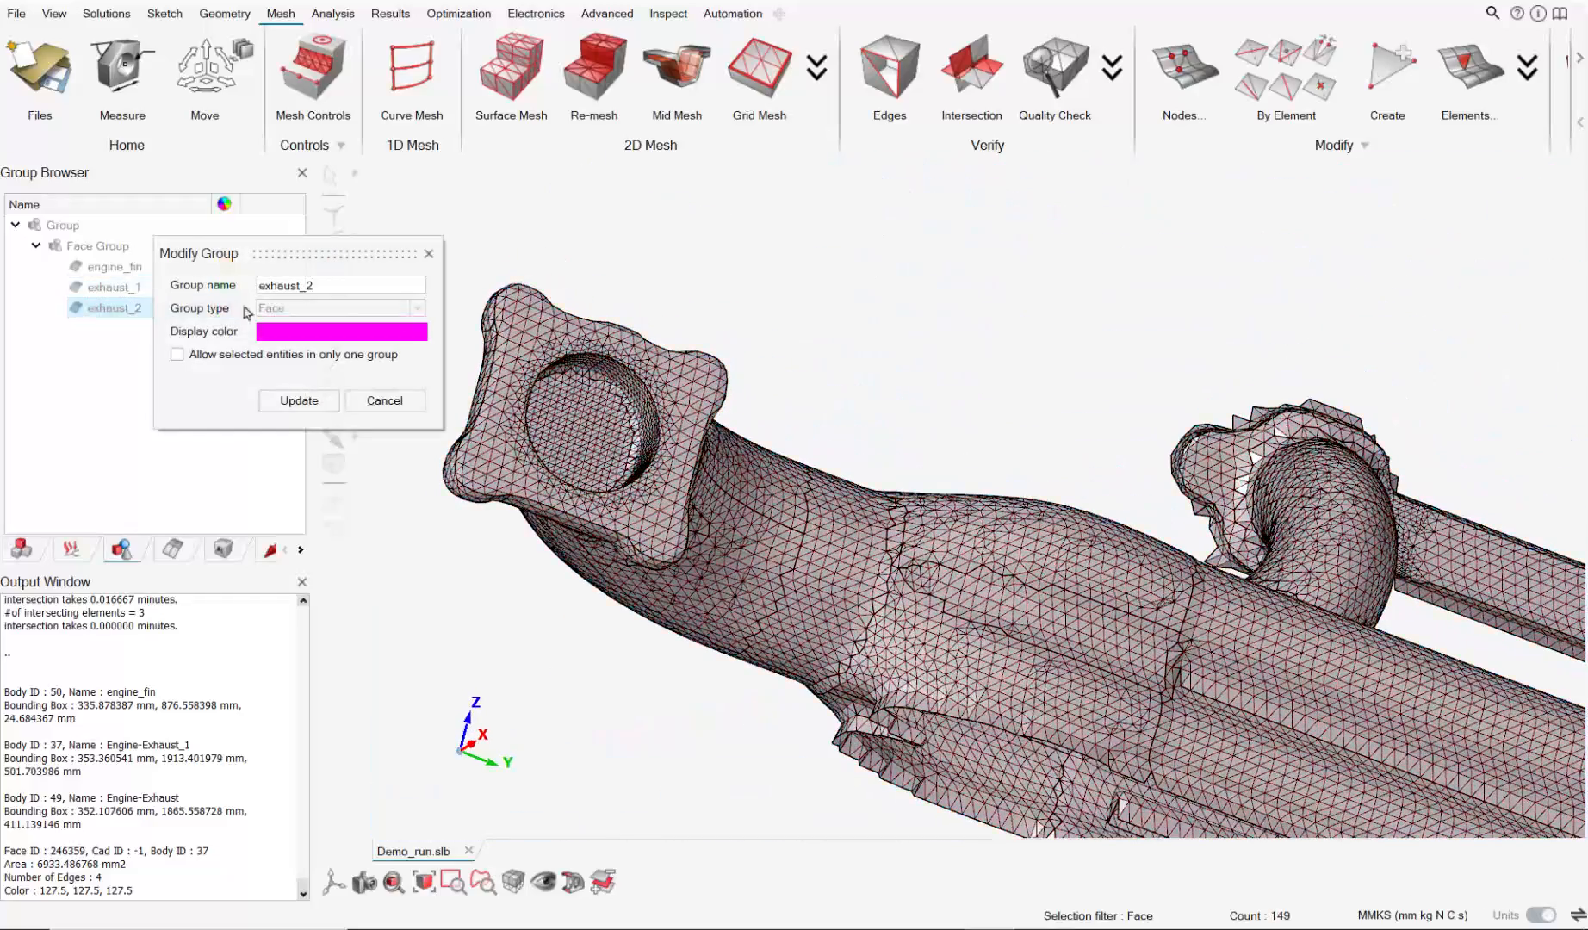
left_click(586, 423)
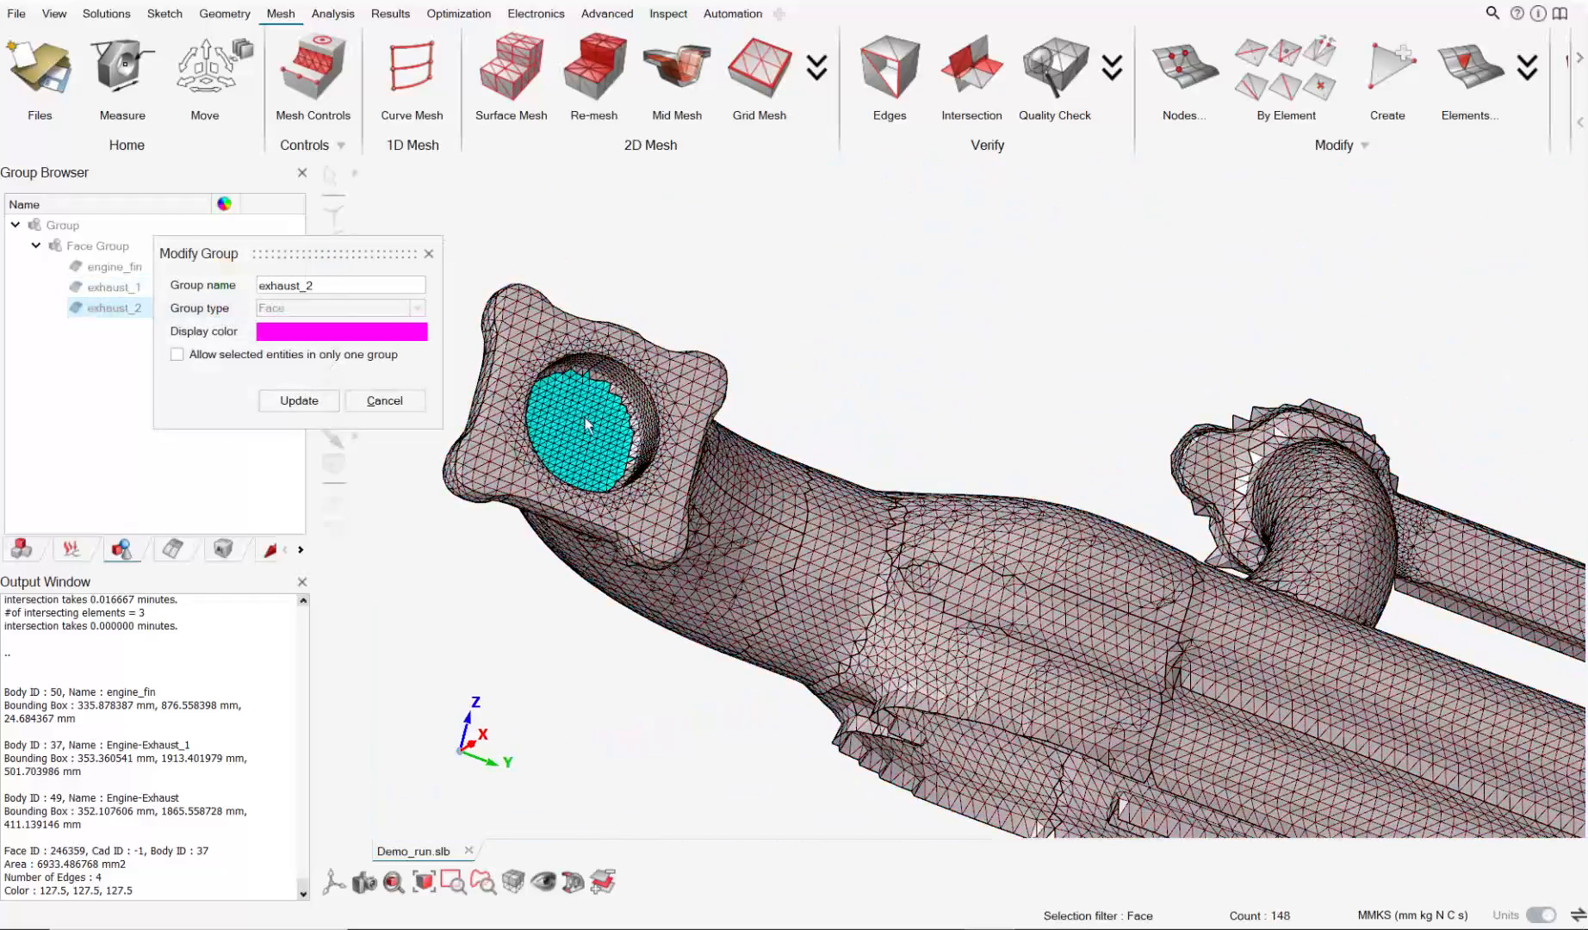
left_click(384, 400)
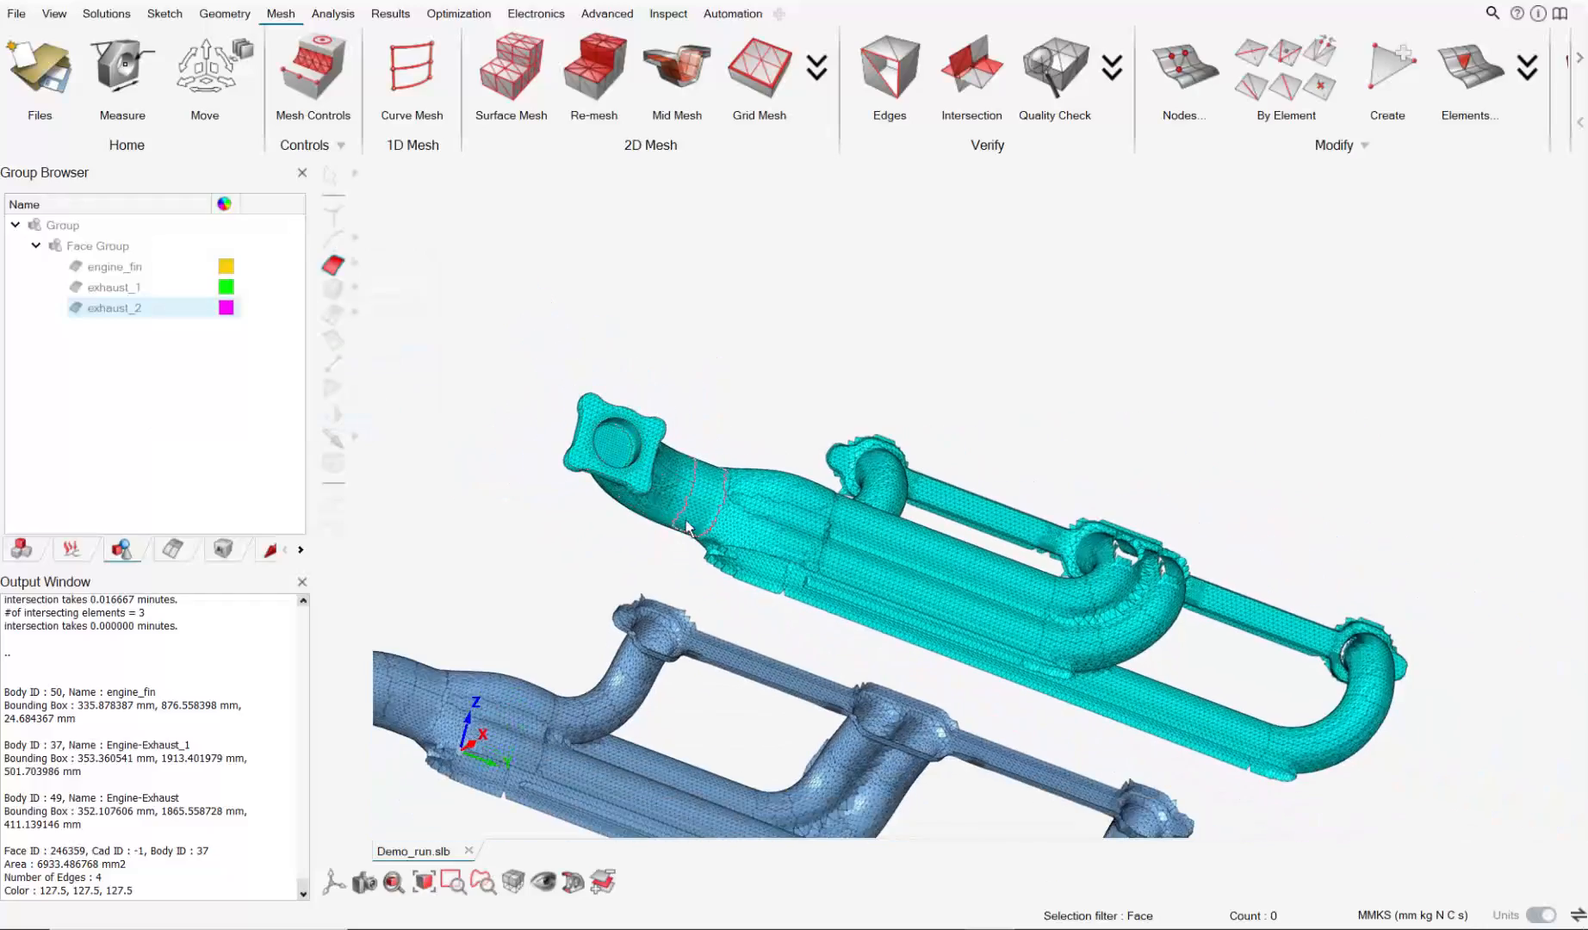
Turn on the display of all face groups so the engine_fin, exhaust_1 and exhaust_2 groups are shown in their colours.
middle_click_drag(876, 426, 946, 493)
scroll(885, 439, "down", 2)
middle_click_drag(688, 358, 950, 510)
middle_click_drag(969, 517, 938, 522)
left_click(55, 249)
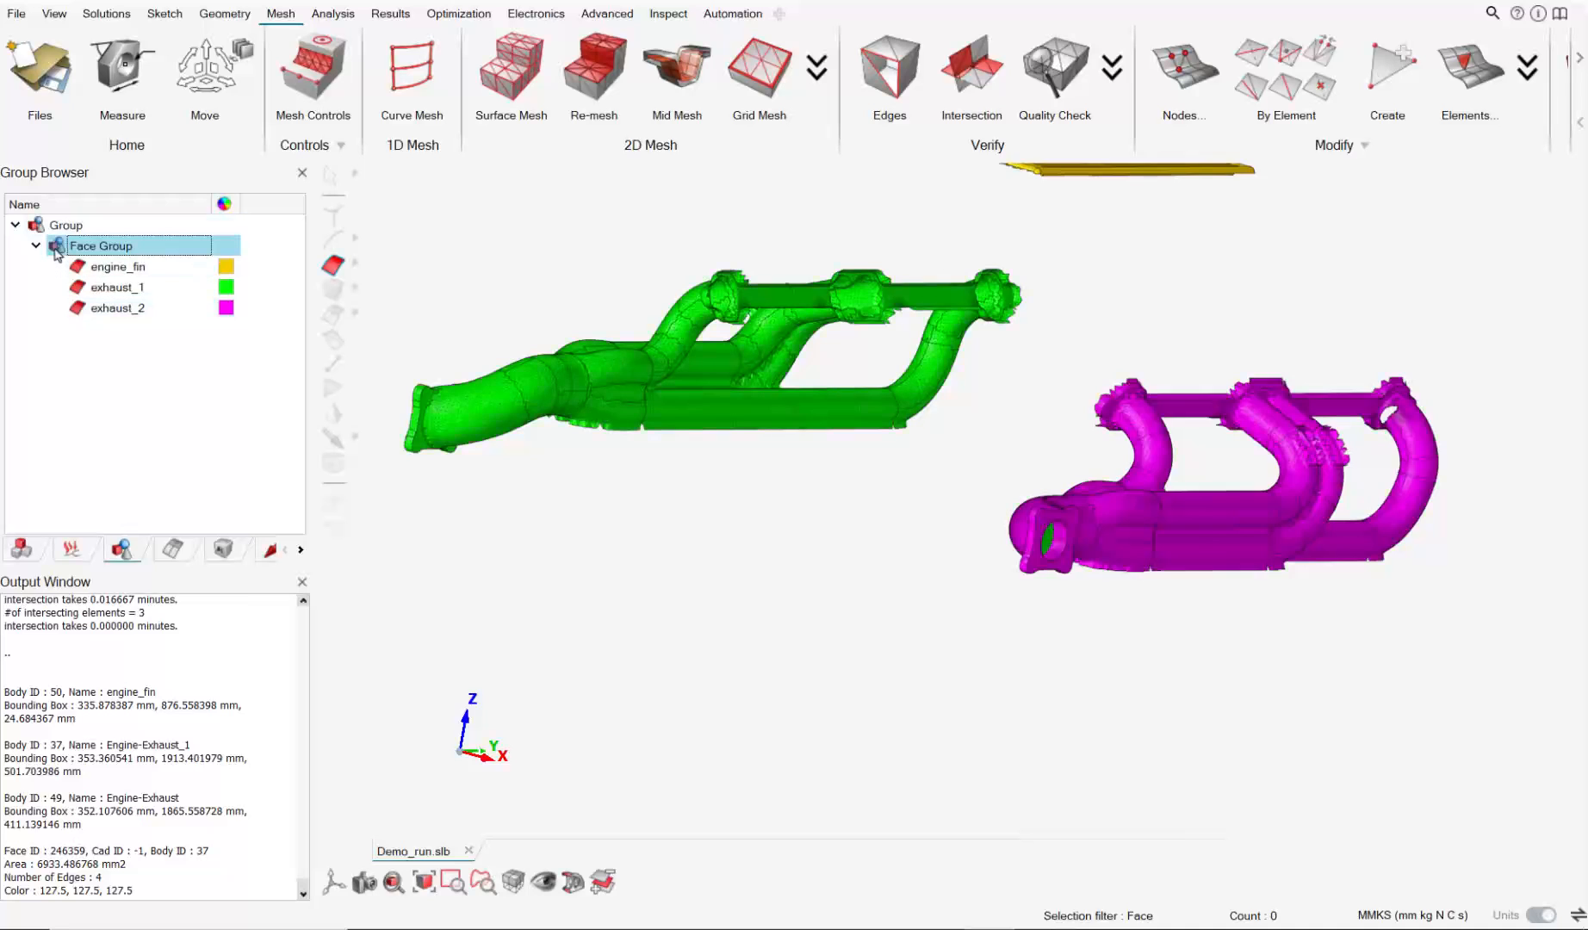
left_click(55, 249)
left_click(55, 248)
scroll(747, 324, "down", 2)
middle_click_drag(697, 341, 634, 549)
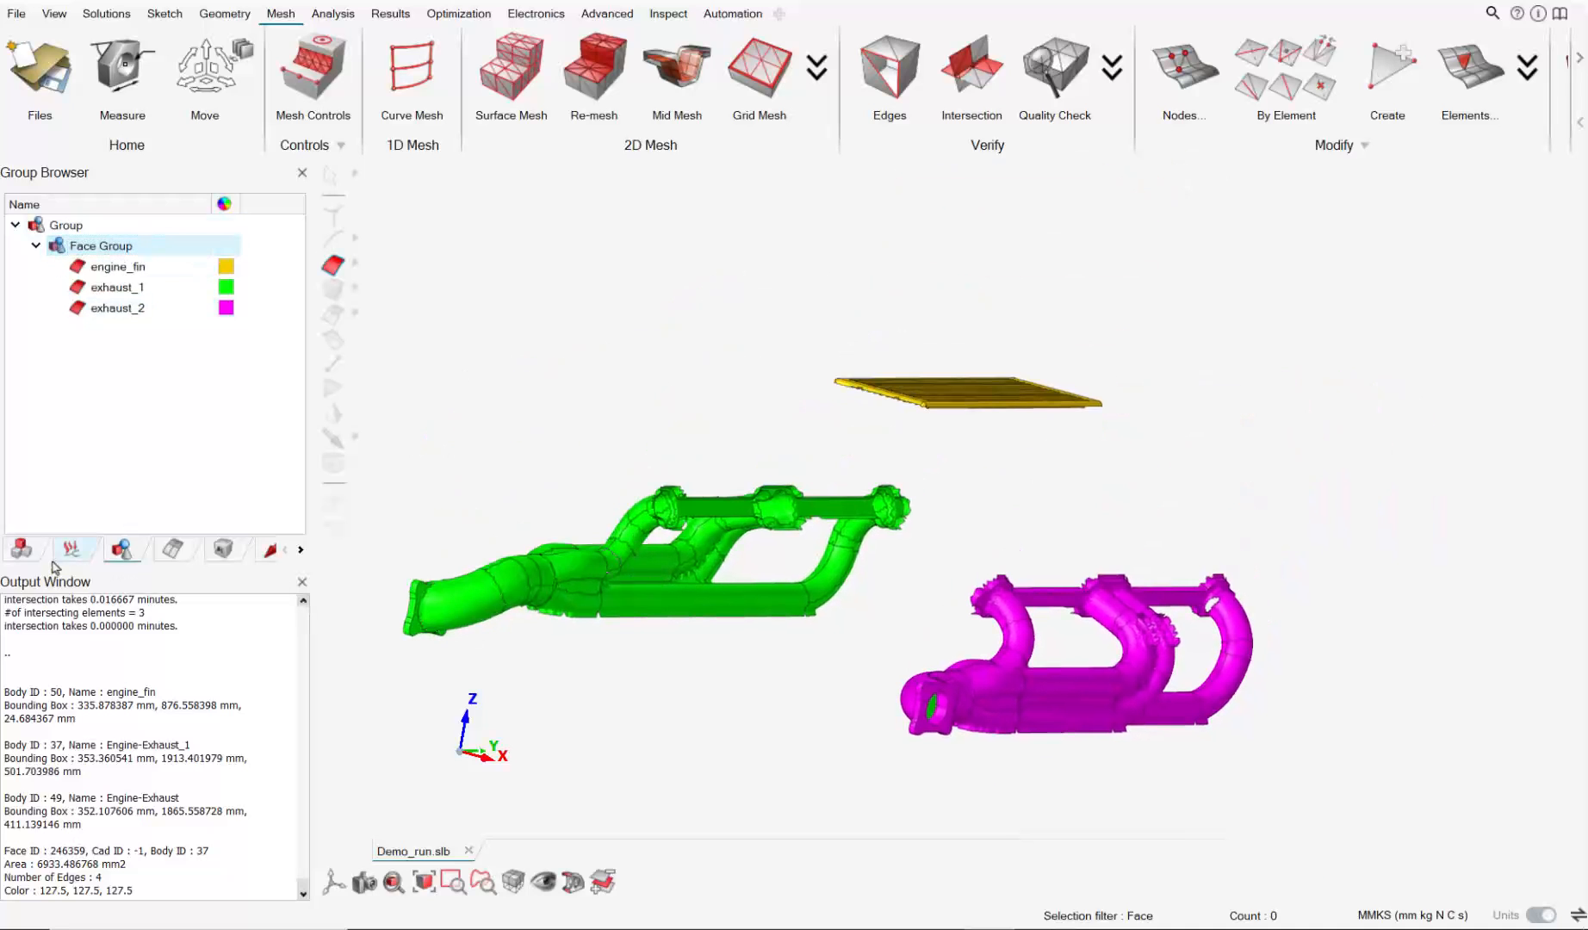
Show all bodies of the UHFN-Parts_14_SM.gda assembly together with the coloured face groups.
left_click(34, 553)
scroll(104, 299, "up", 3)
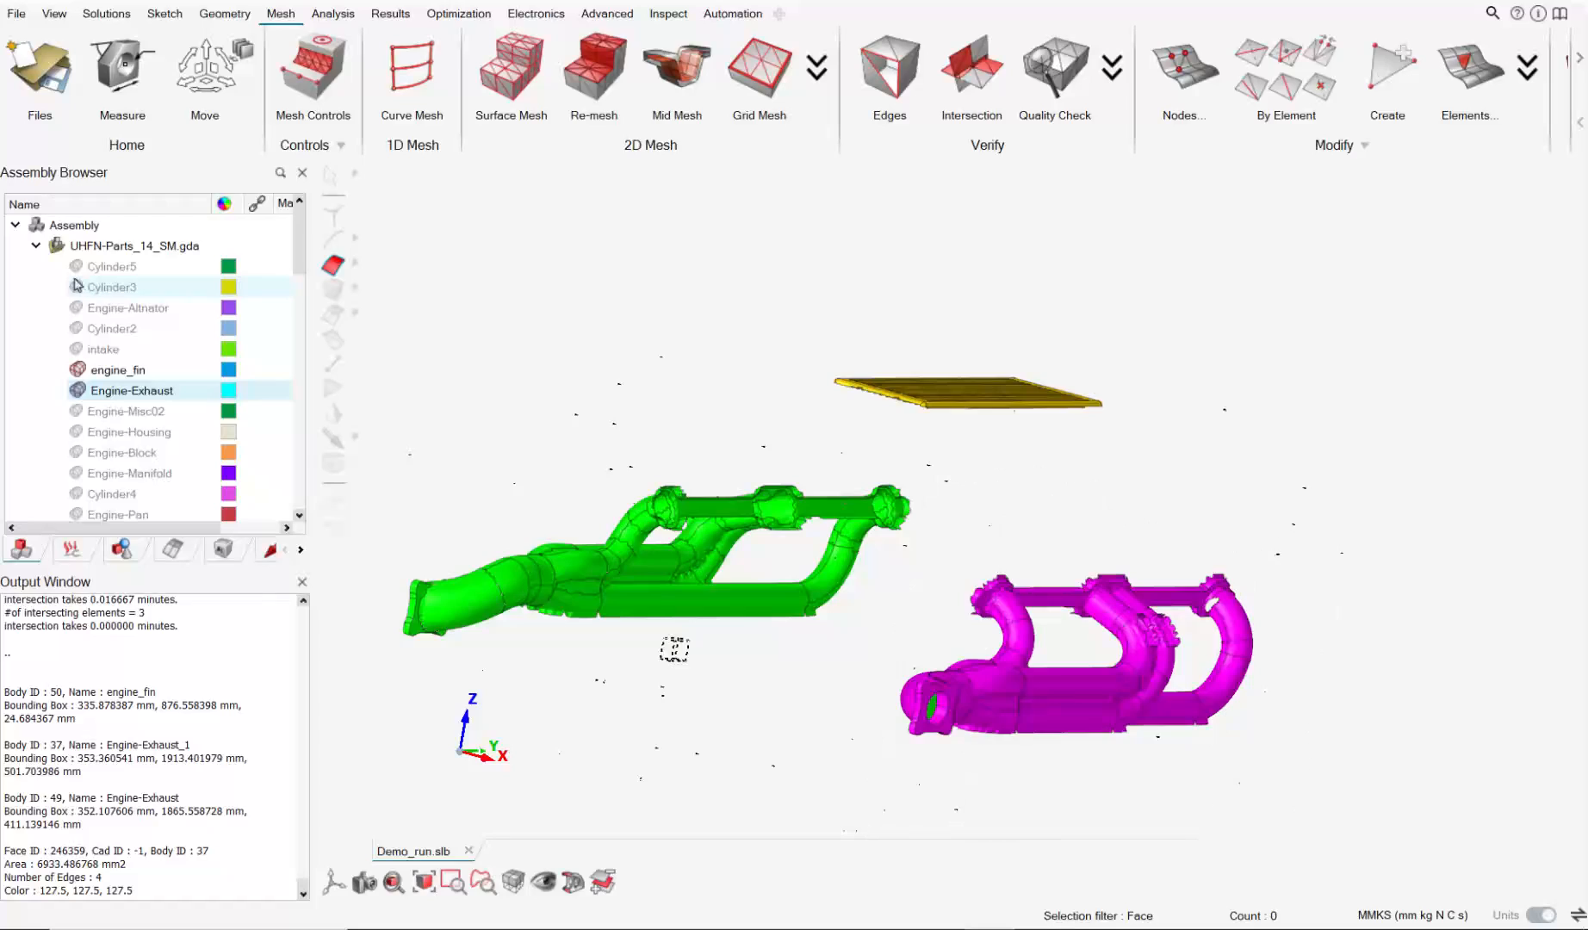
left_click(57, 246)
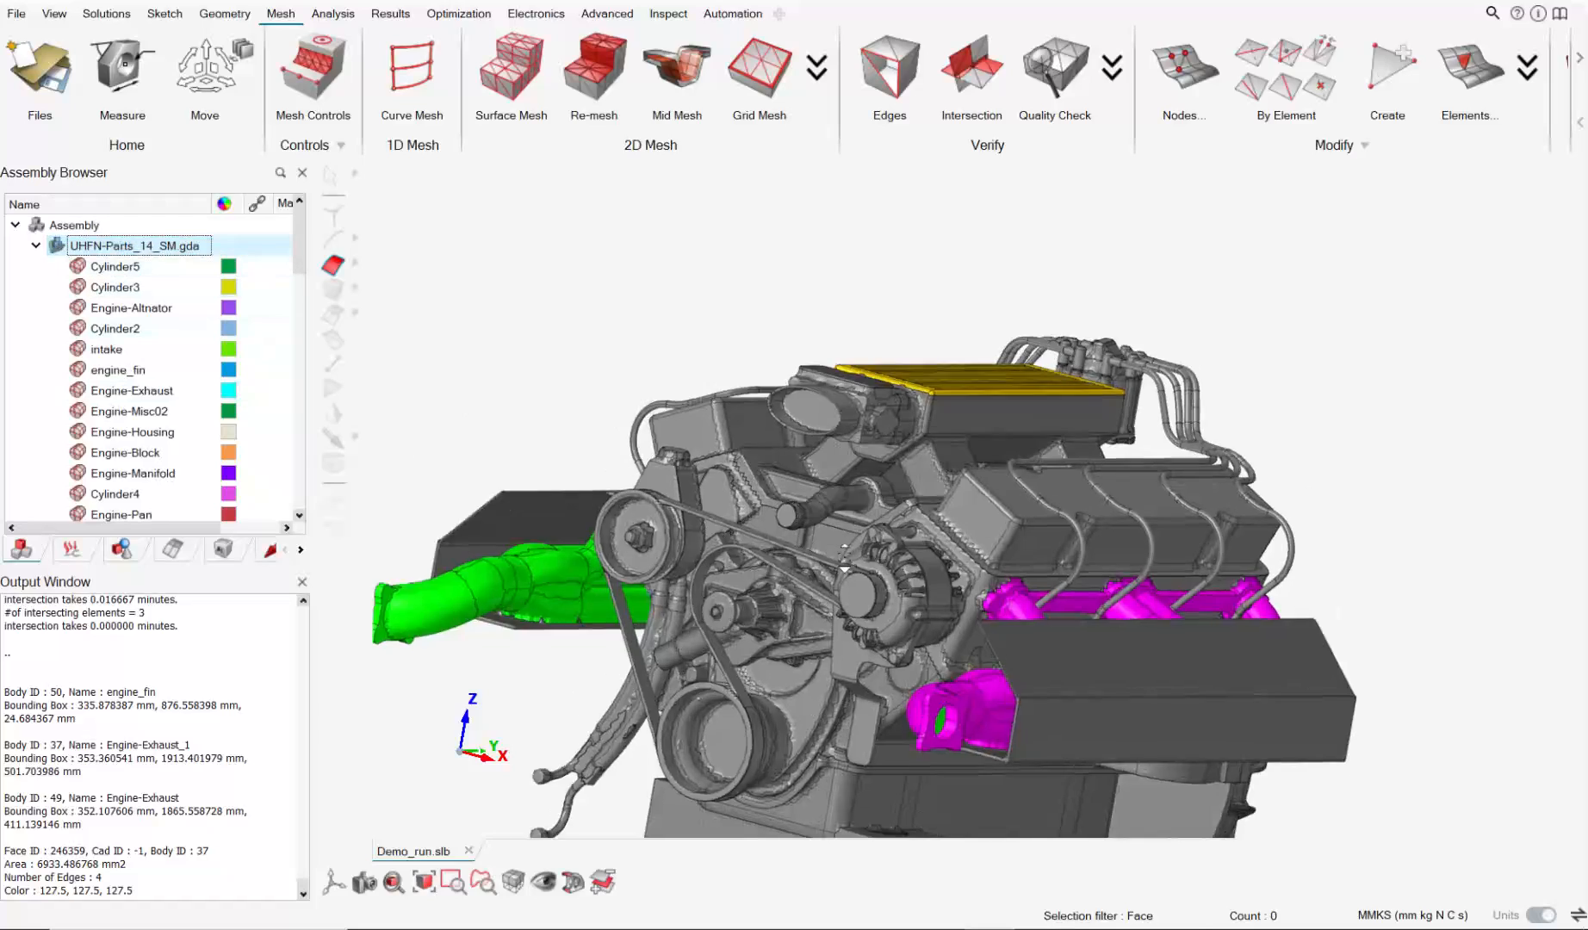
scroll(1033, 551, "up", 3)
mouse_move(1040, 564)
middle_mouse_down()
mouse_move(1026, 503)
mouse_move(889, 548)
middle_mouse_up()
scroll(1045, 498, "up", 2)
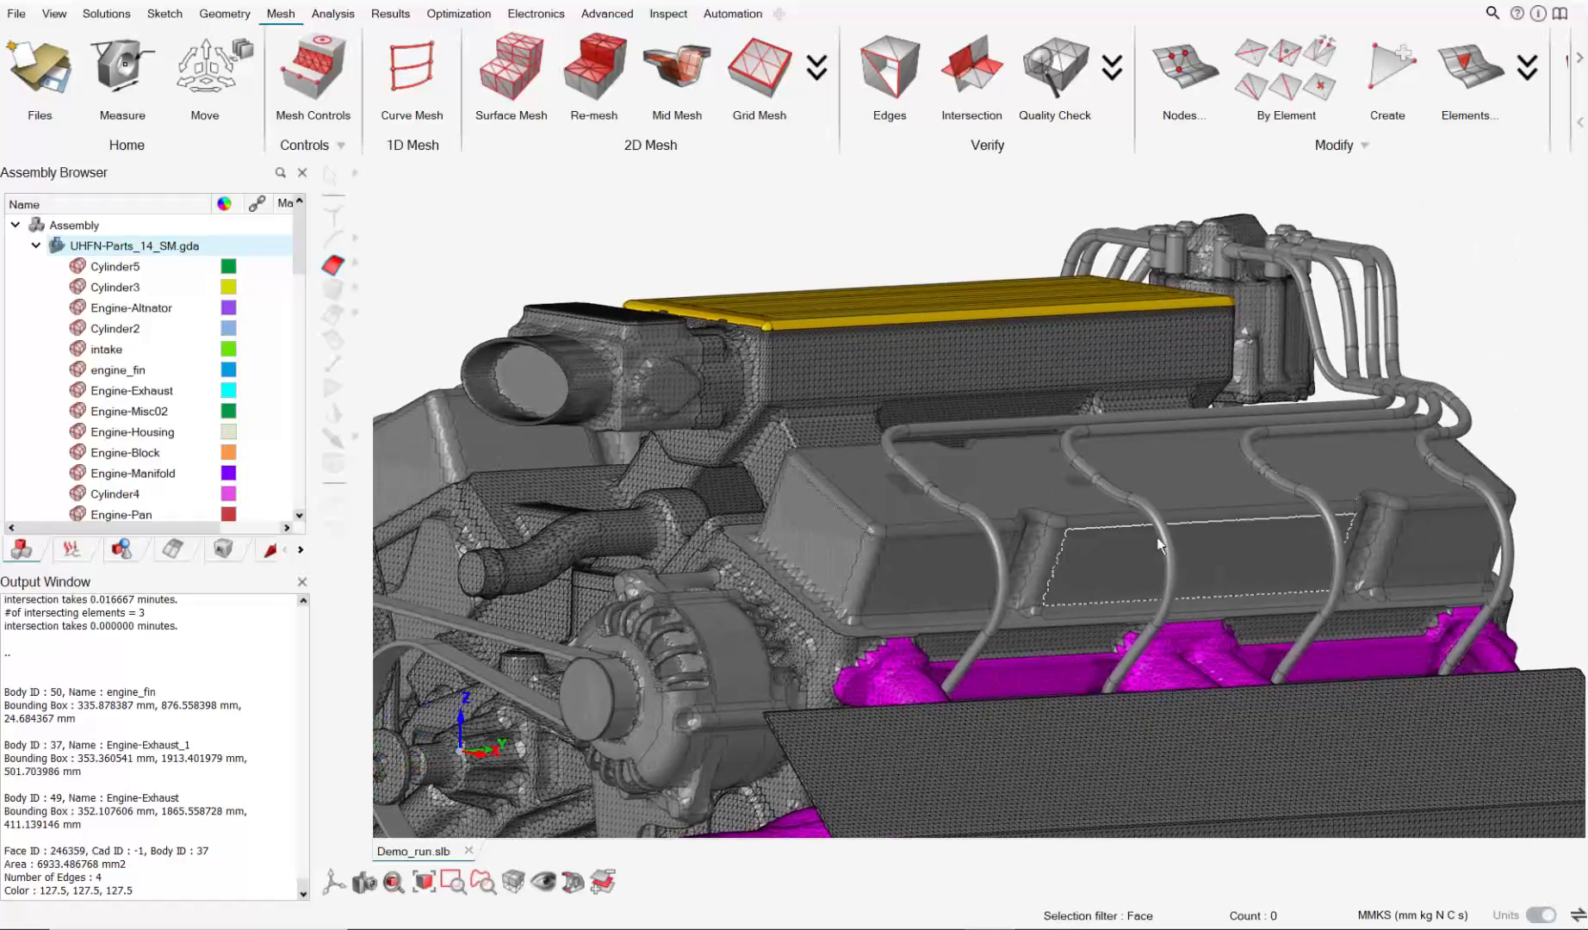
Isolate the Engine-Head body from the rest of the wrapped engine.
scroll(866, 578, "down", 2)
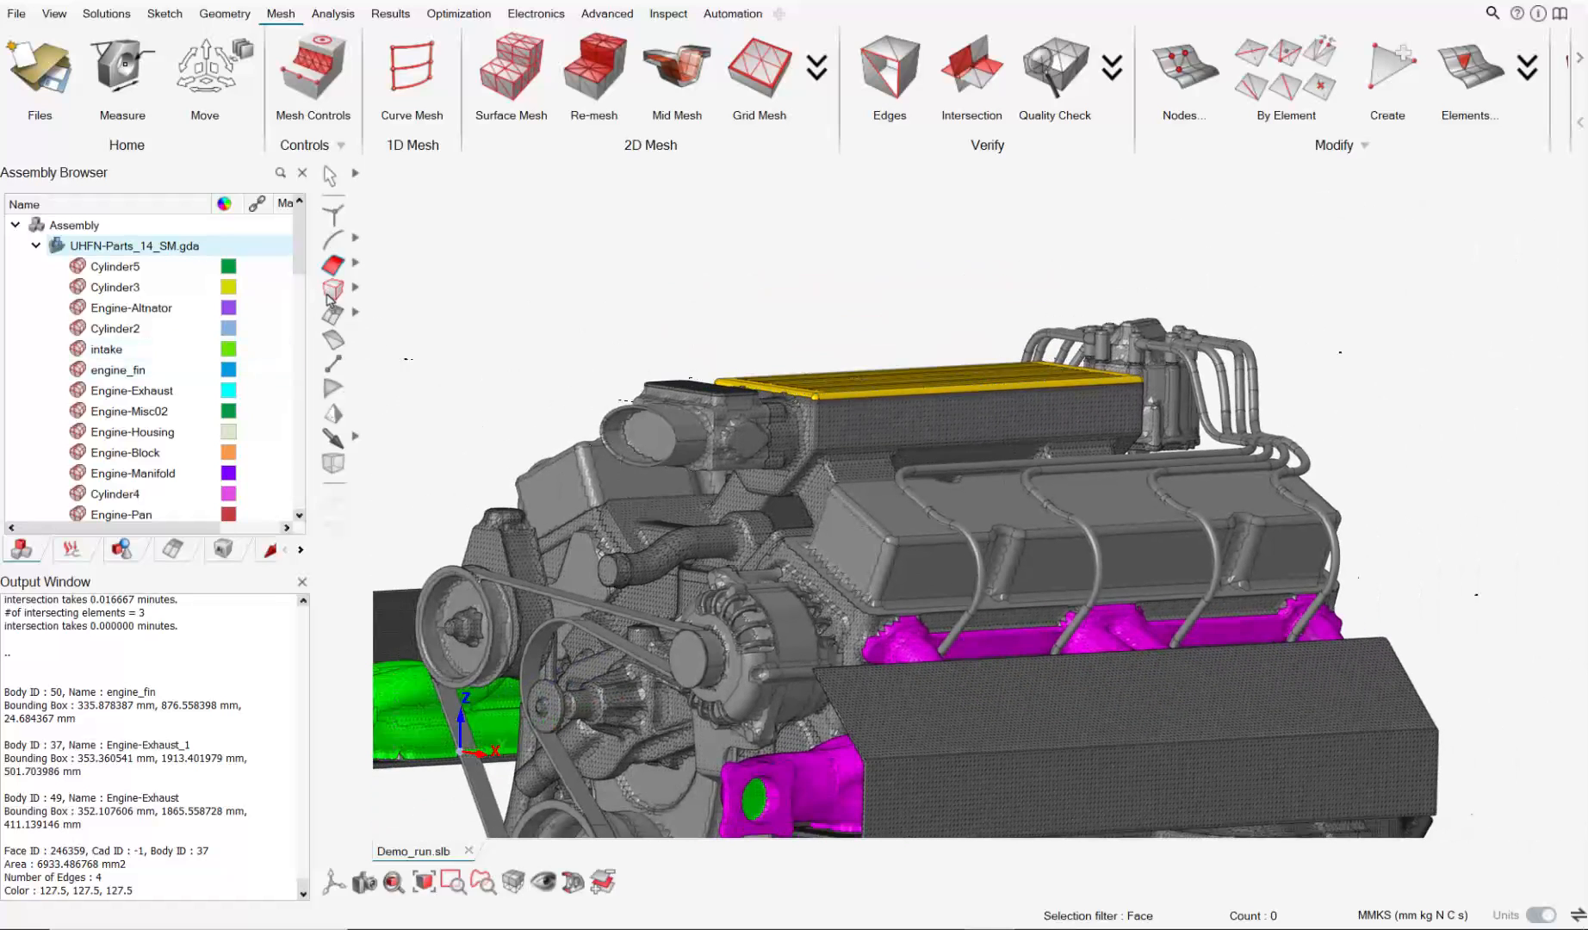
left_click(912, 555)
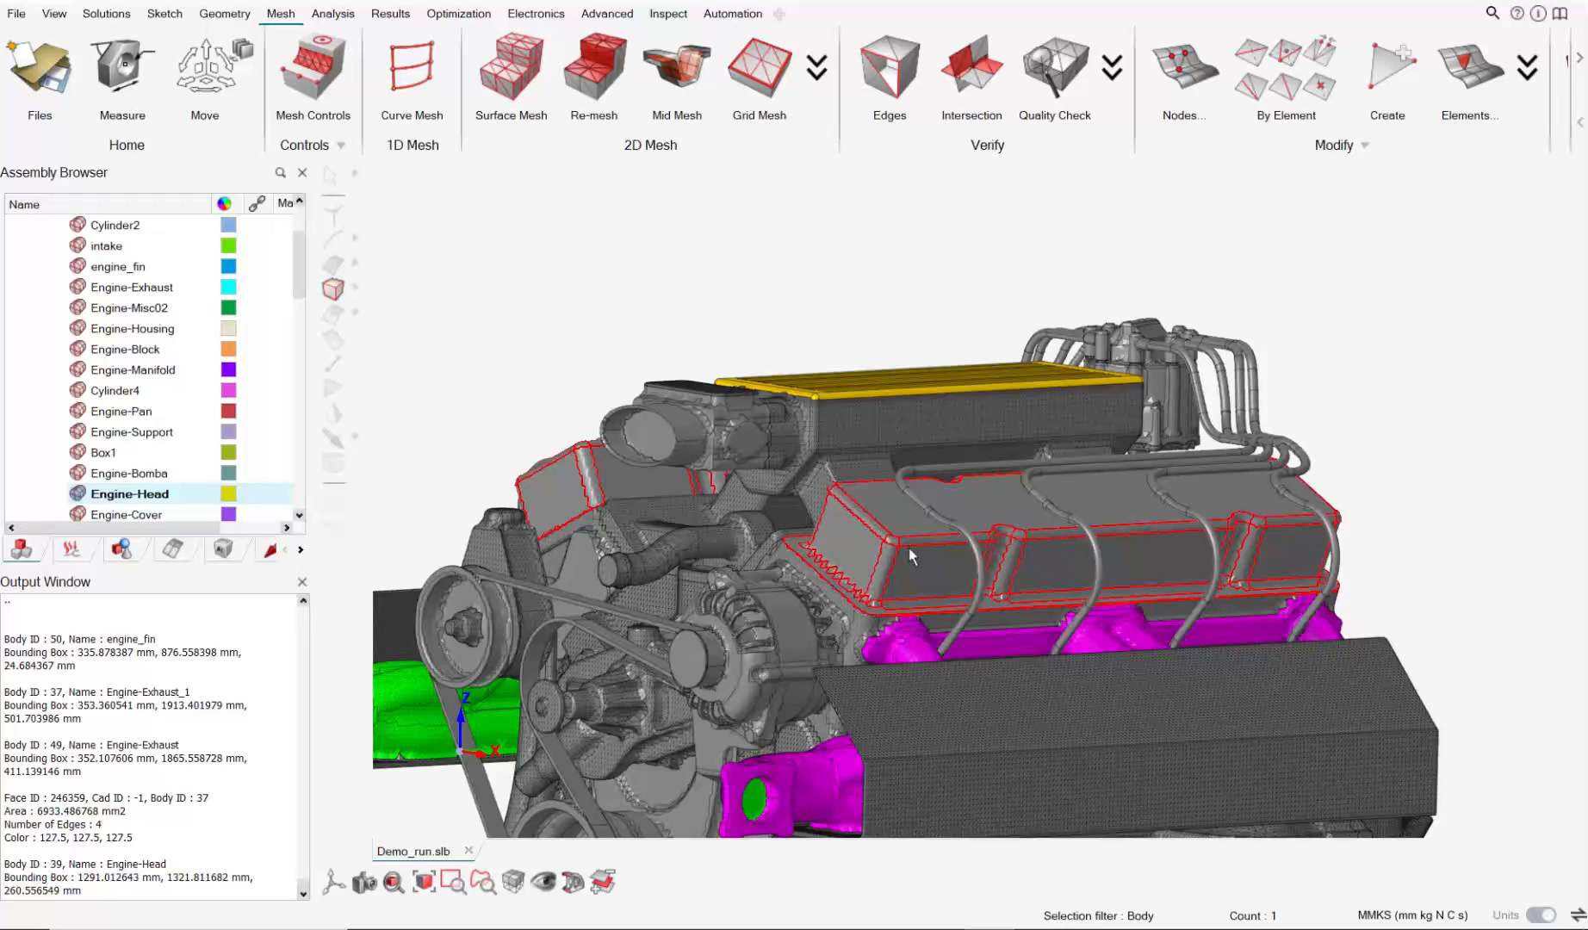
key("i")
middle_click_drag(908, 548, 948, 525)
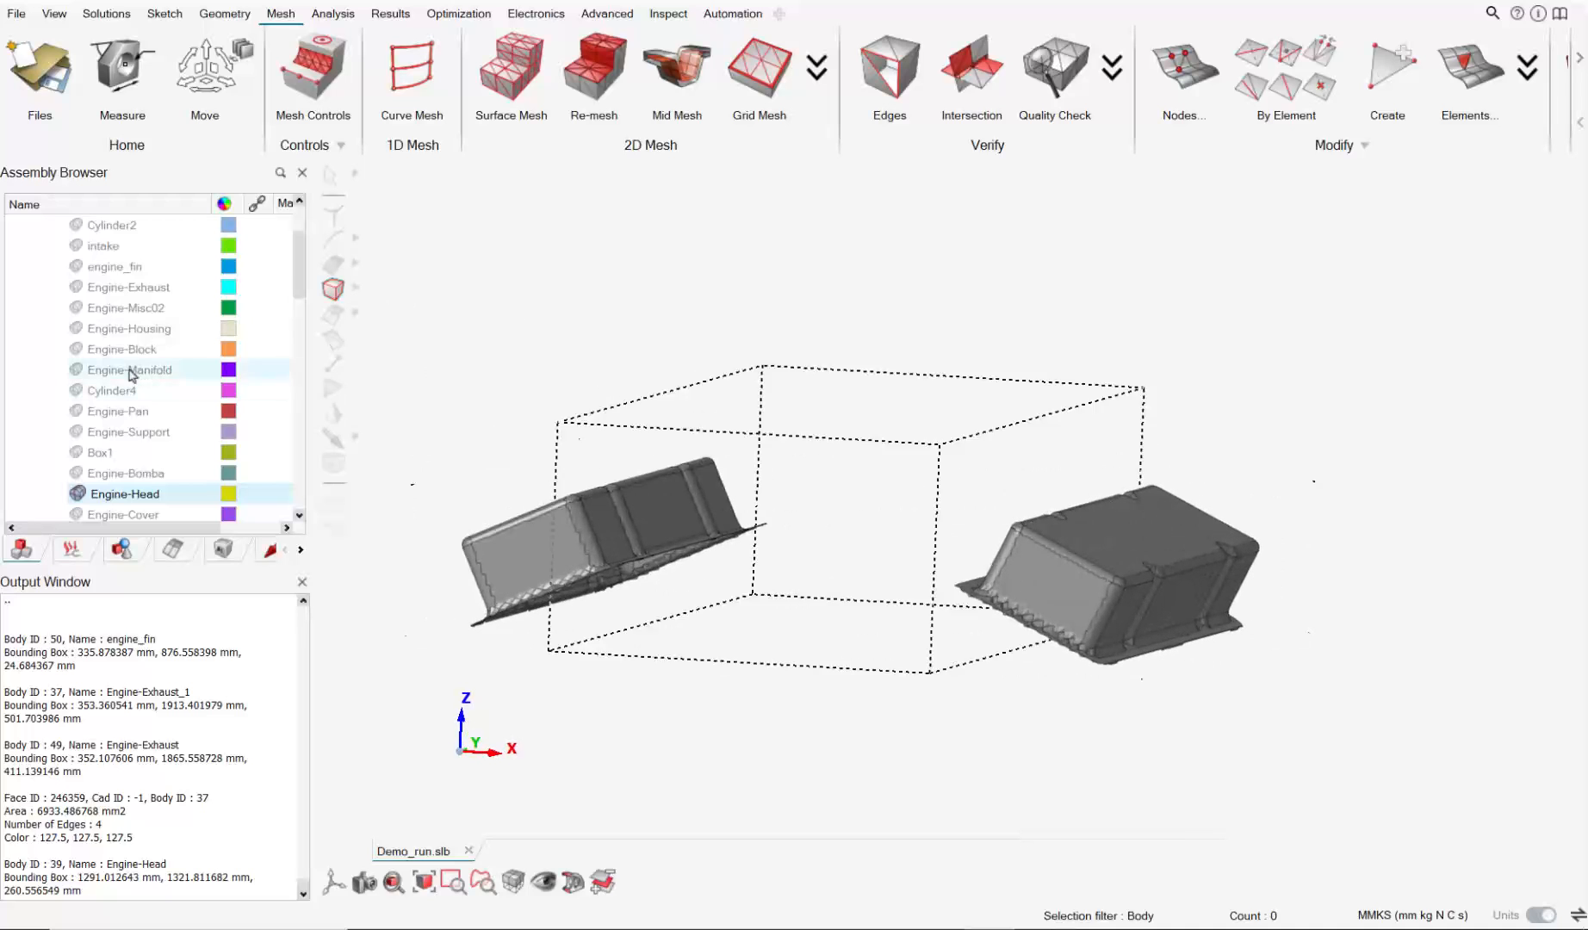
scroll(73, 473, "down", 5)
scroll(95, 362, "up", 3)
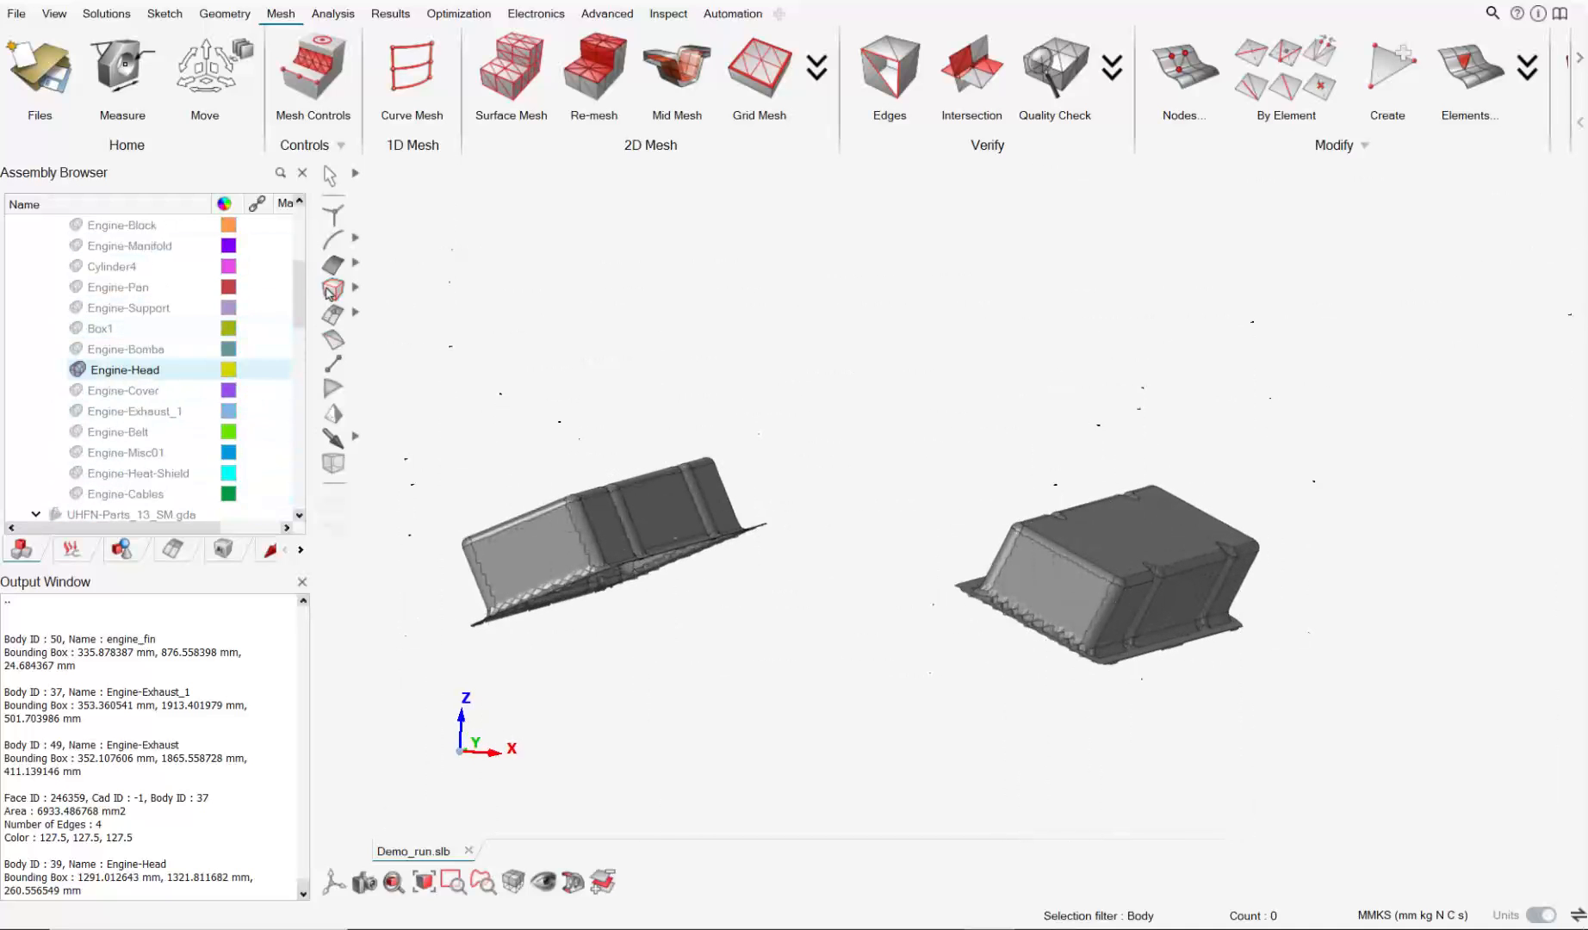
Create a face group named engine_block_1 from the faces of the Engine-Head cover on the +X side.
right_click(1167, 600)
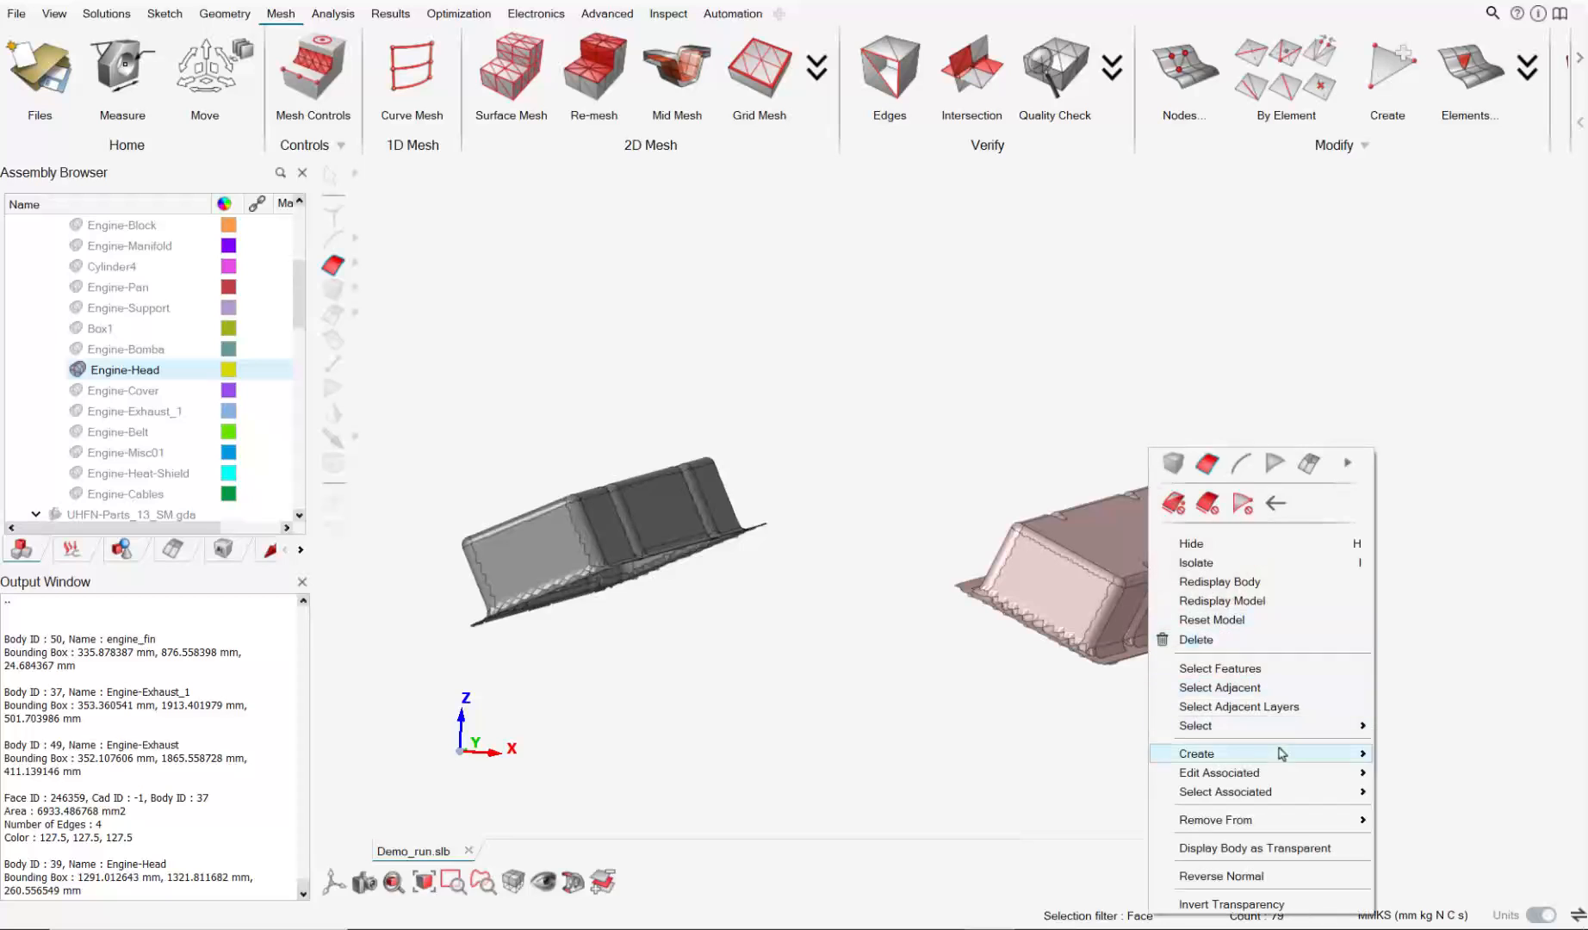
left_click(1396, 757)
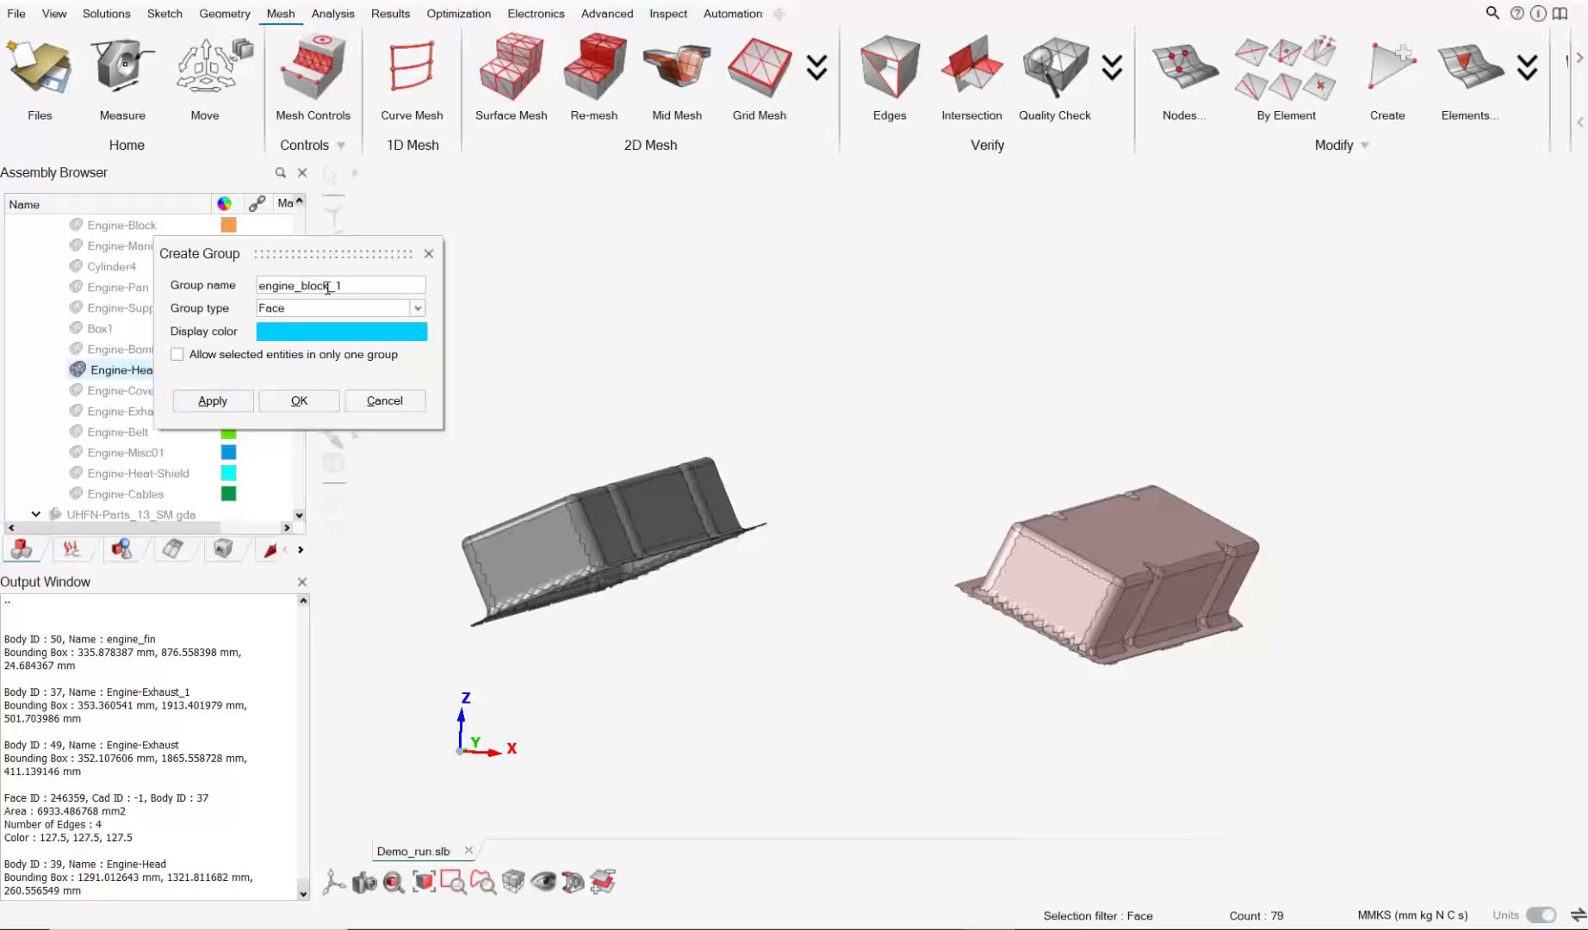
left_click(220, 407)
Create a face group named engine_block_2 from the faces of the other Engine-Head cover on the -X side.
scroll(555, 438, "down", 1)
middle_click_drag(555, 438, 767, 398)
left_click_drag(588, 351, 966, 557)
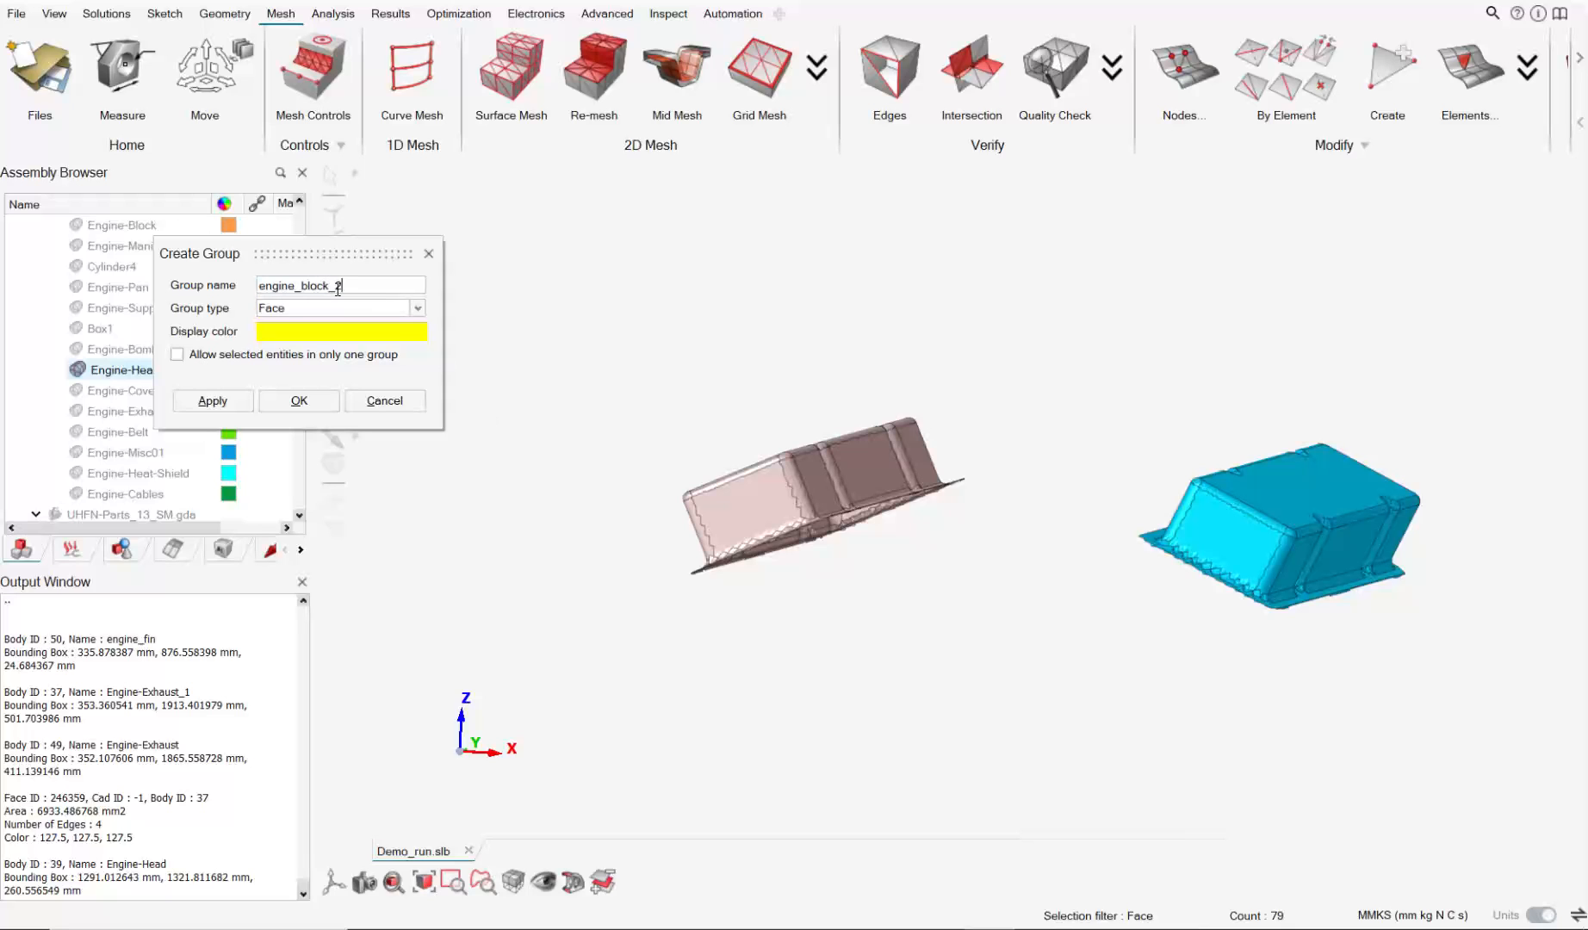
left_click(212, 400)
left_click(384, 401)
Redisplay every body of UHFN-Parts_14_SM.gda around the grouped engine head covers.
left_click(55, 246)
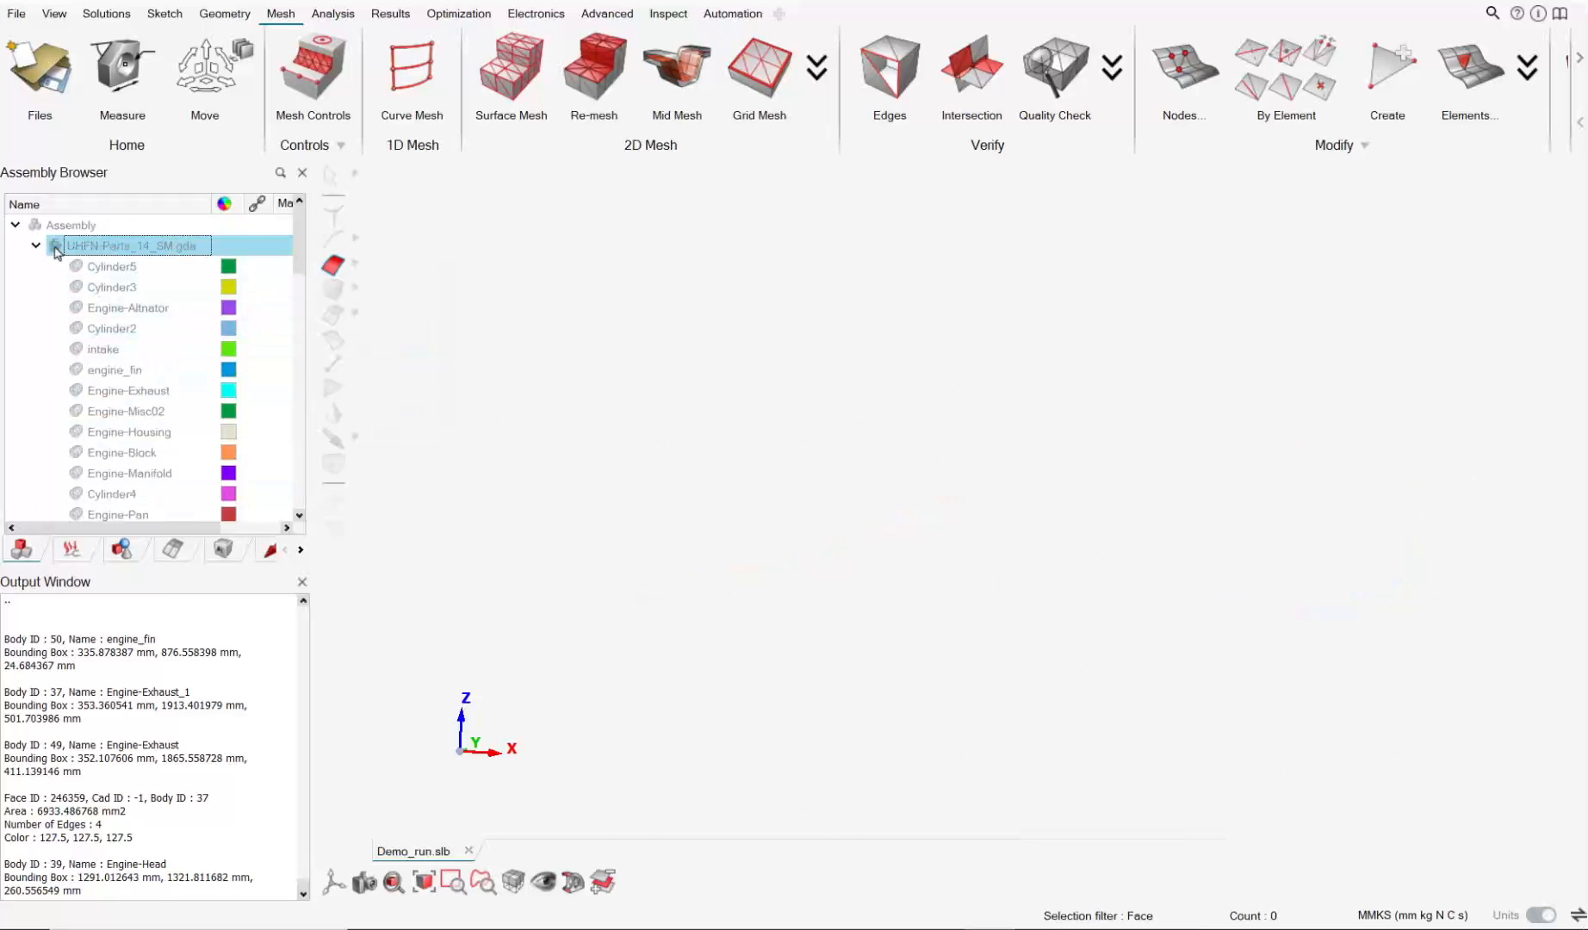
left_click(55, 247)
scroll(1111, 475, "down", 1)
middle_click_drag(1120, 551, 1100, 670)
scroll(964, 575, "up", 3)
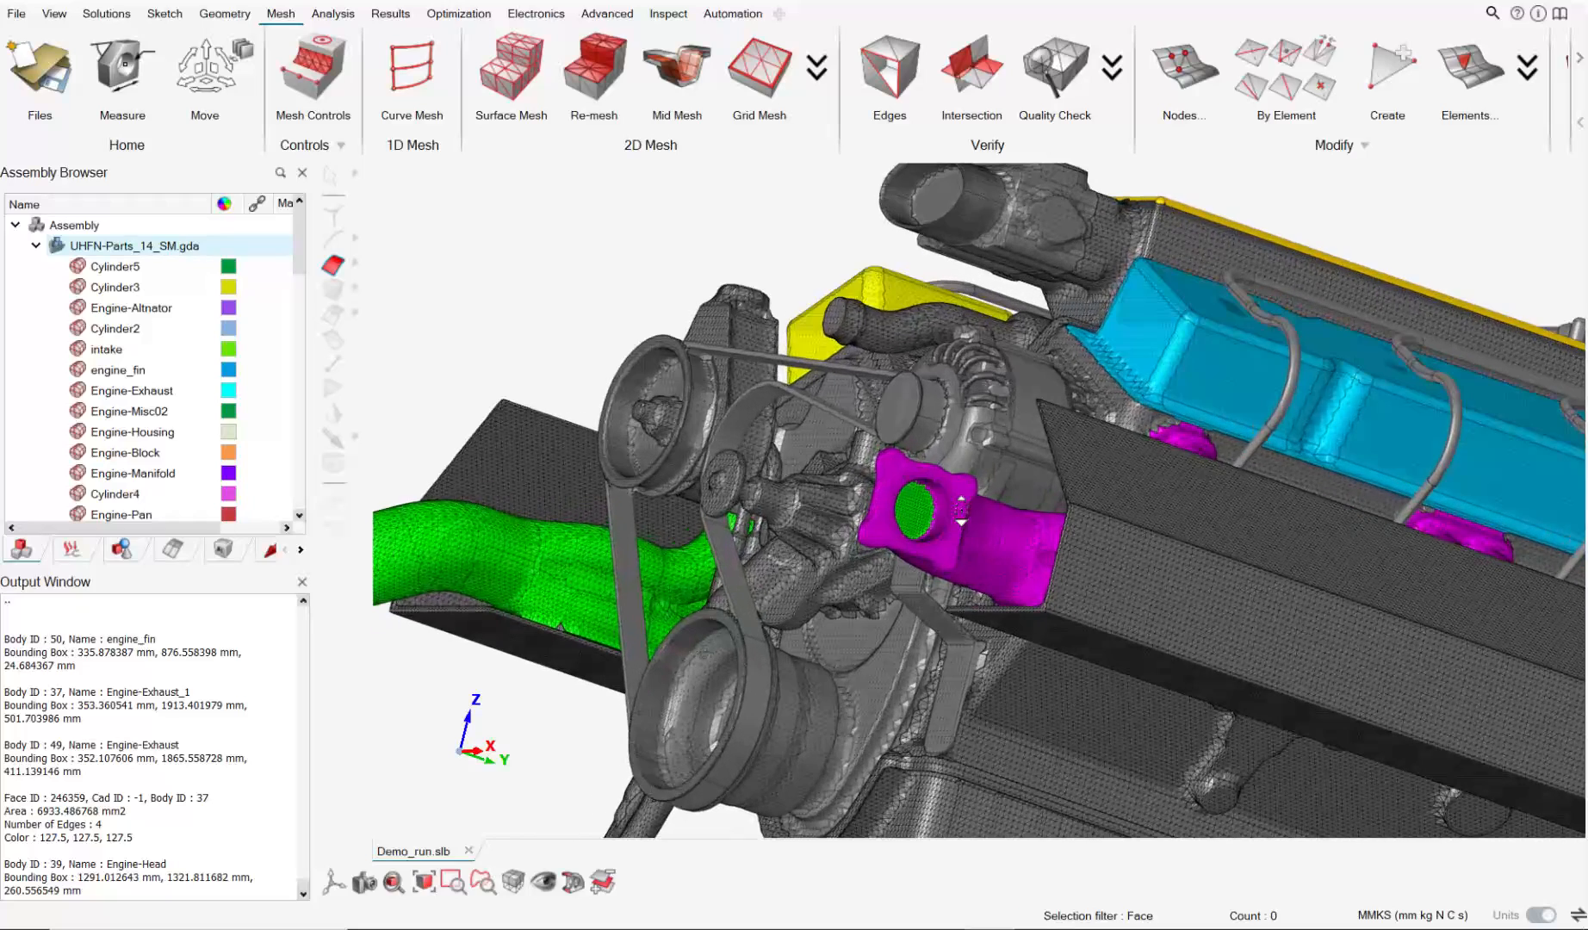
Review which faces the exhaust_1 and exhaust_2 groups contain on the full engine.
left_click(122, 551)
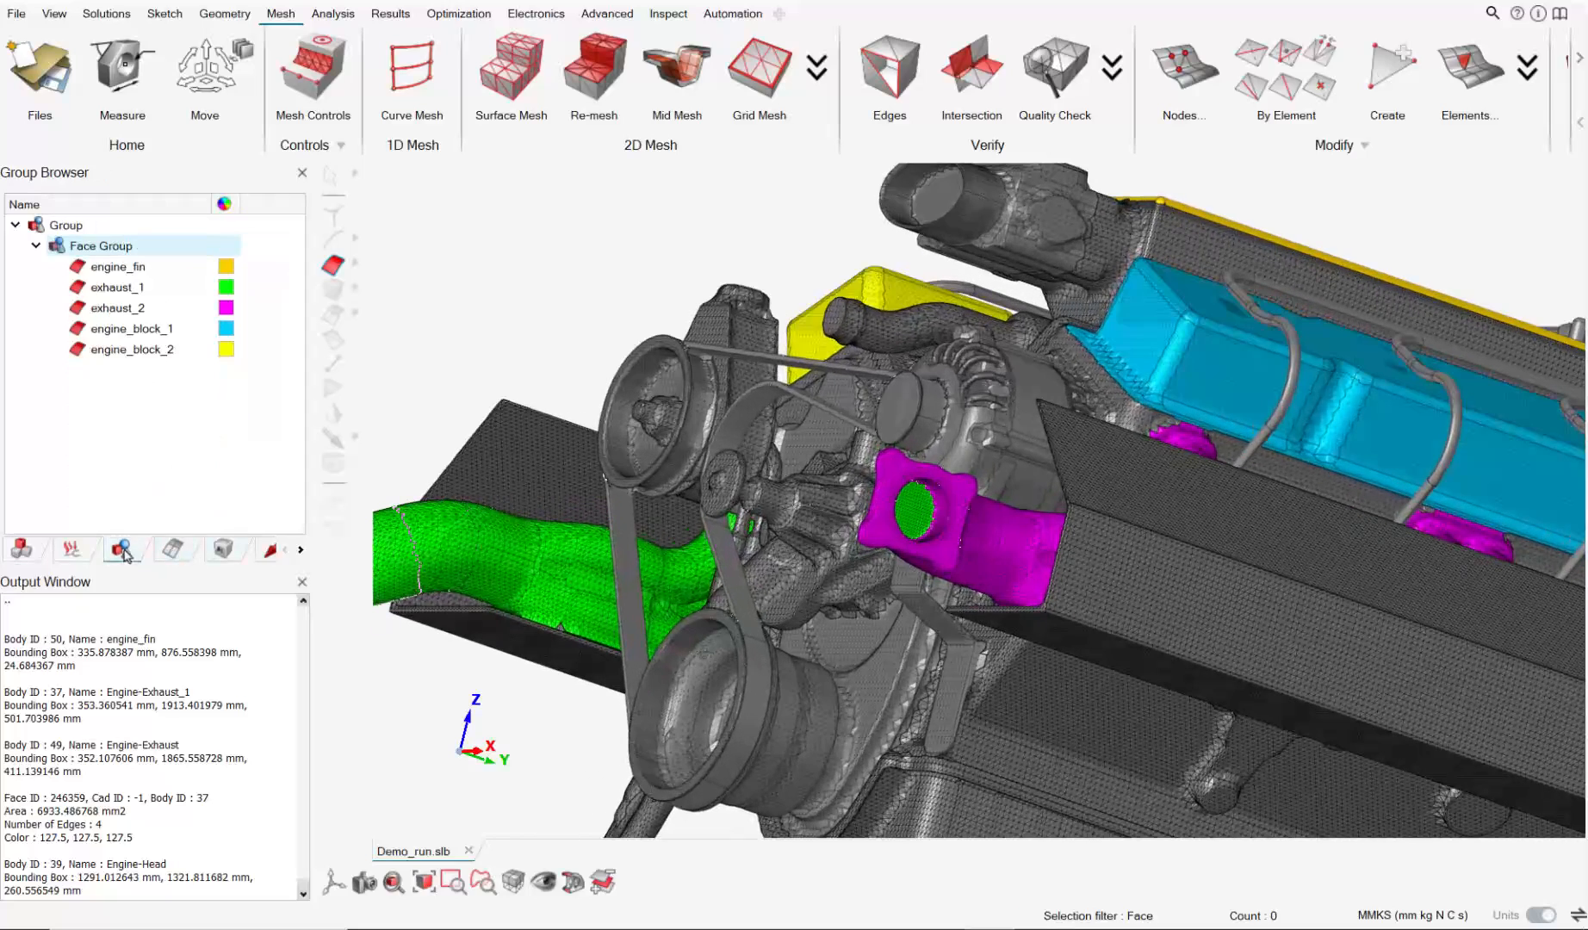
double_click(117, 288)
mouse_move(561, 467)
middle_mouse_down()
mouse_move(1015, 525)
mouse_move(471, 457)
middle_mouse_up()
left_click(385, 401)
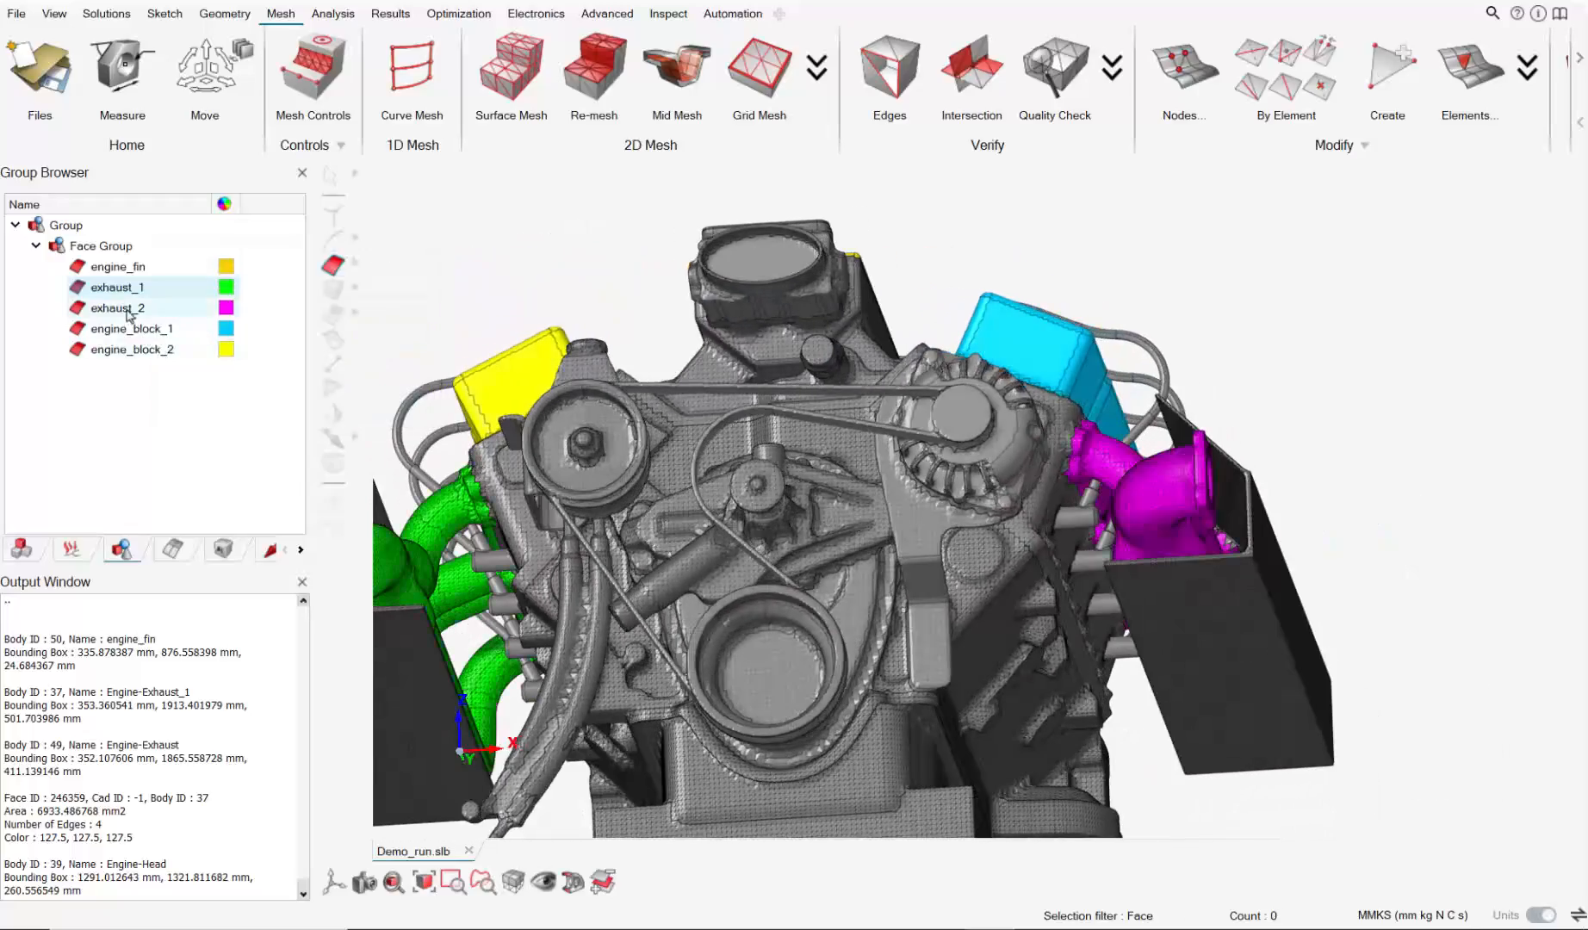
double_click(126, 309)
left_click(381, 398)
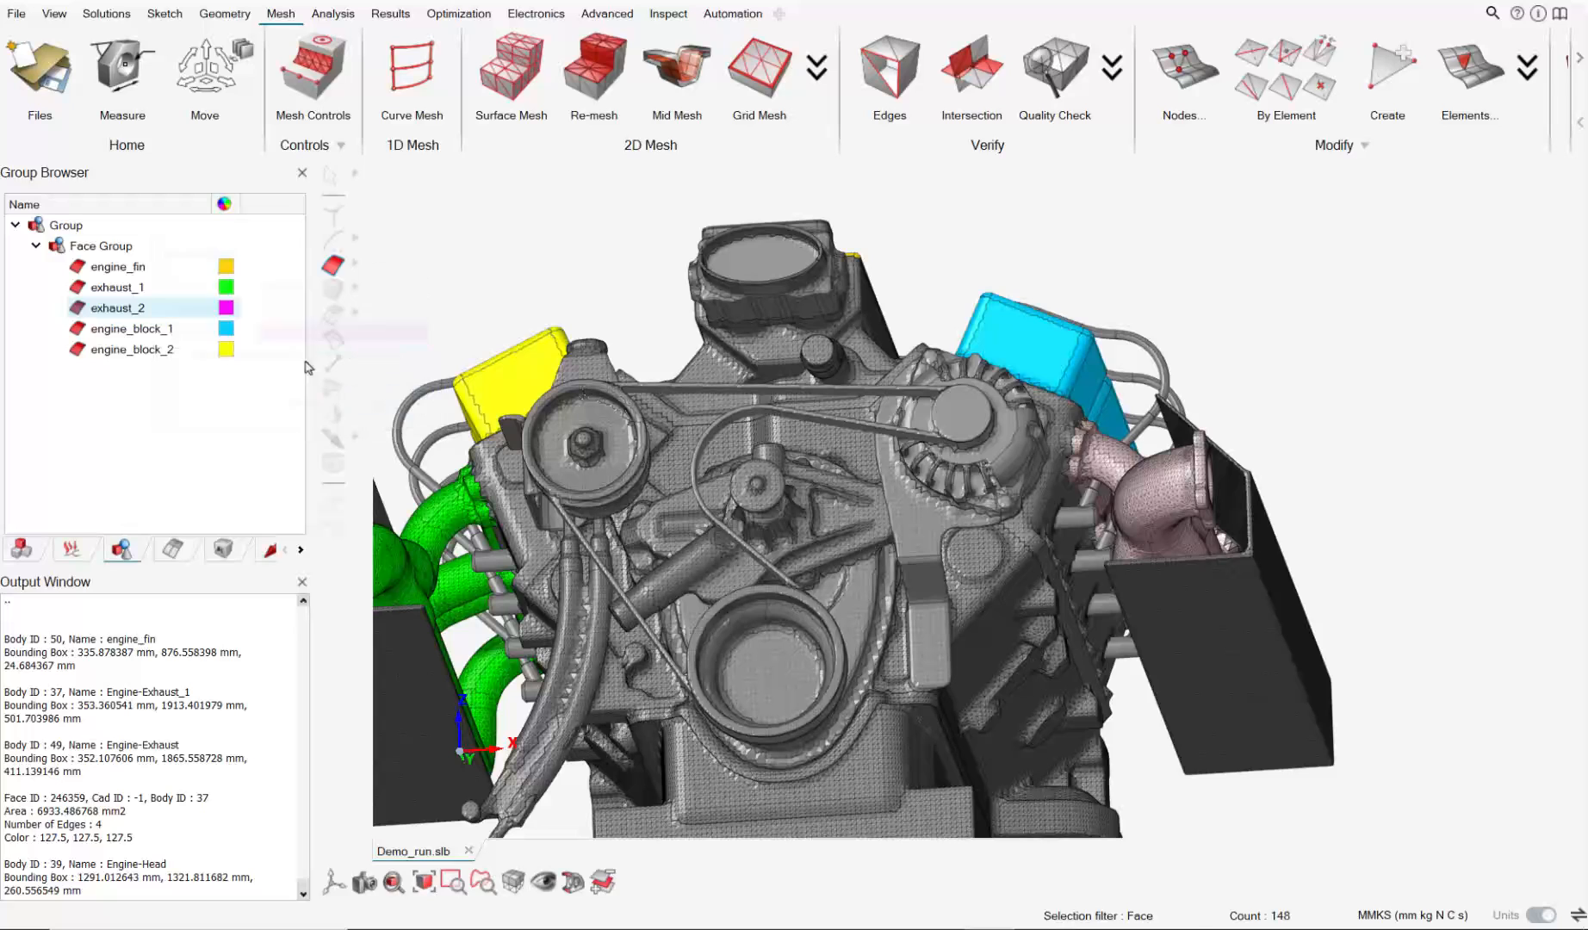
double_click(118, 287)
scroll(923, 527, "down", 1)
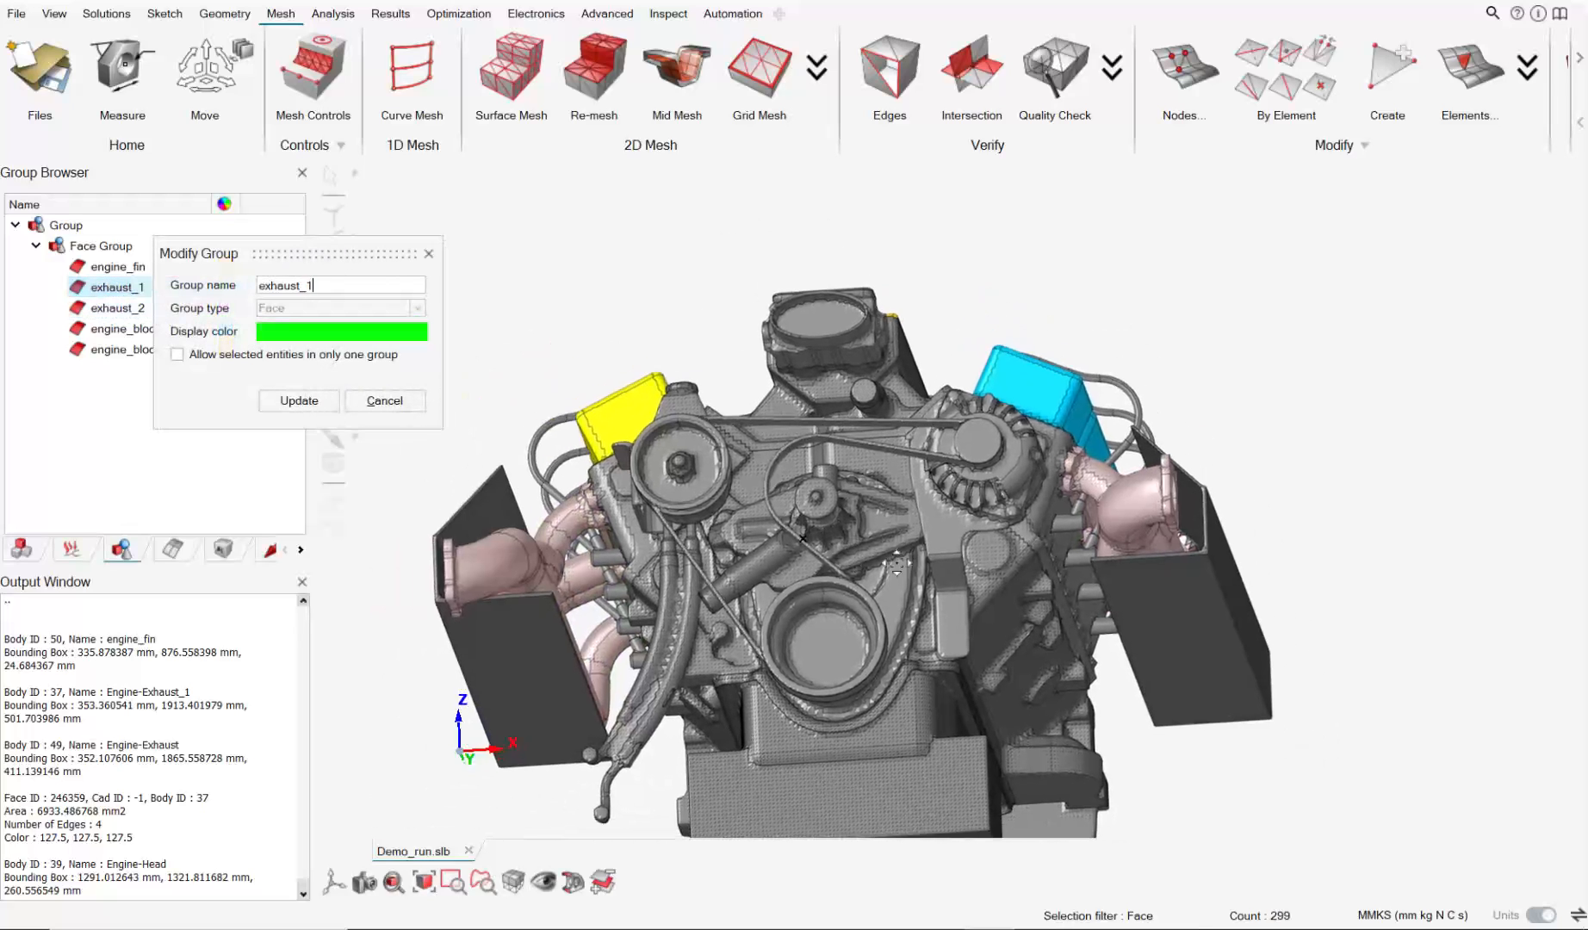
right_click_drag(923, 527, 1142, 541)
left_click(299, 401)
left_click(32, 544)
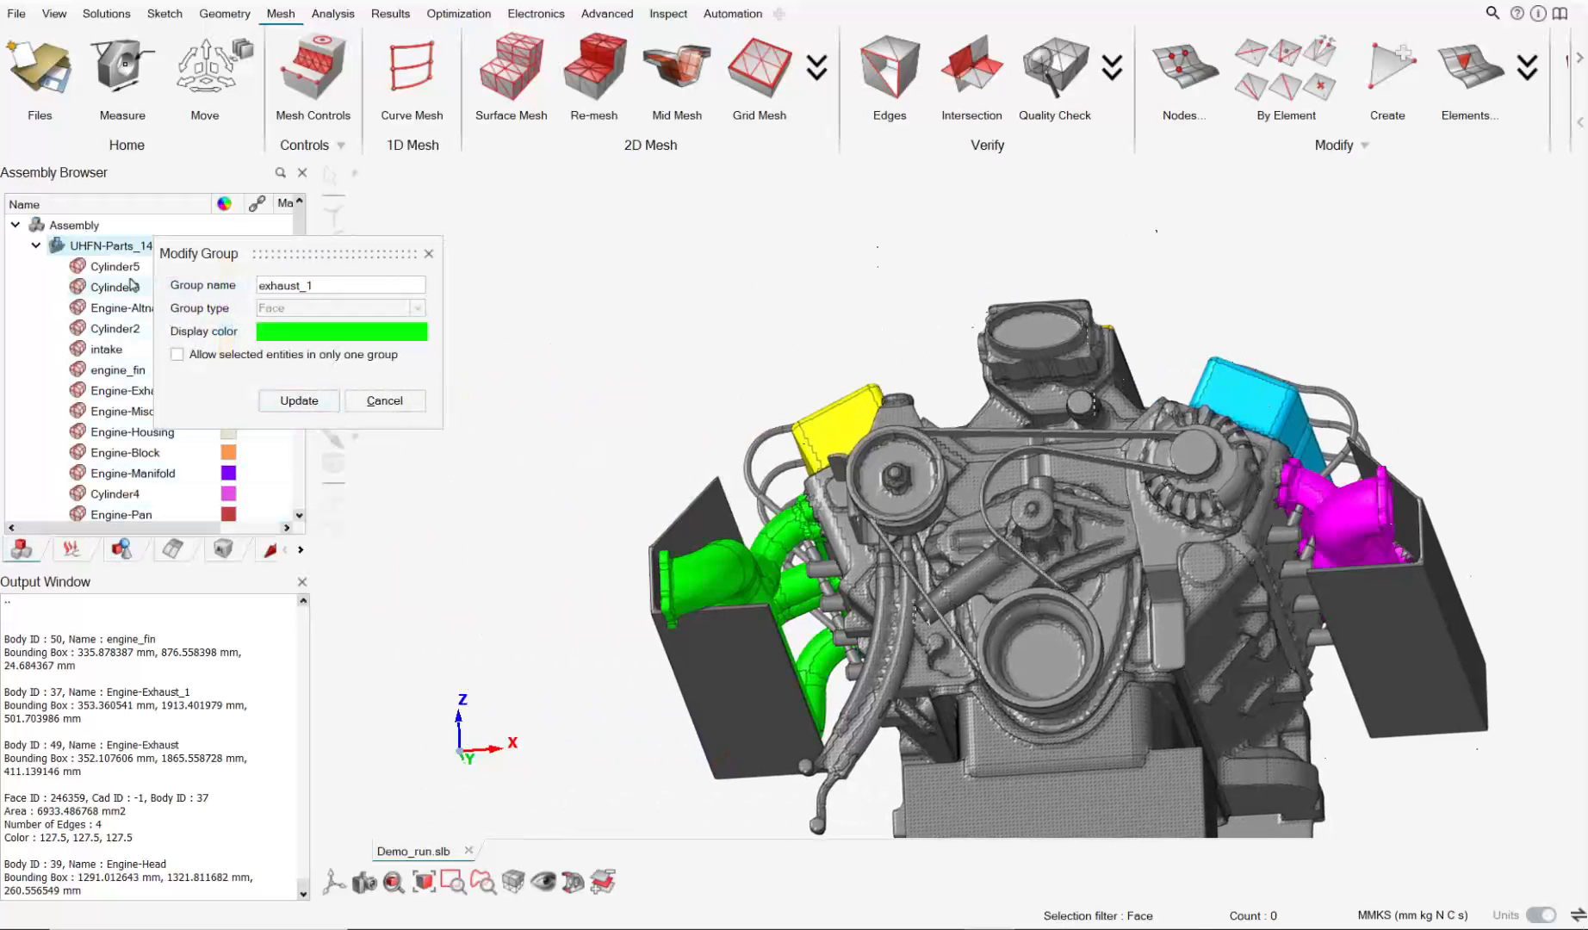
left_click(427, 255)
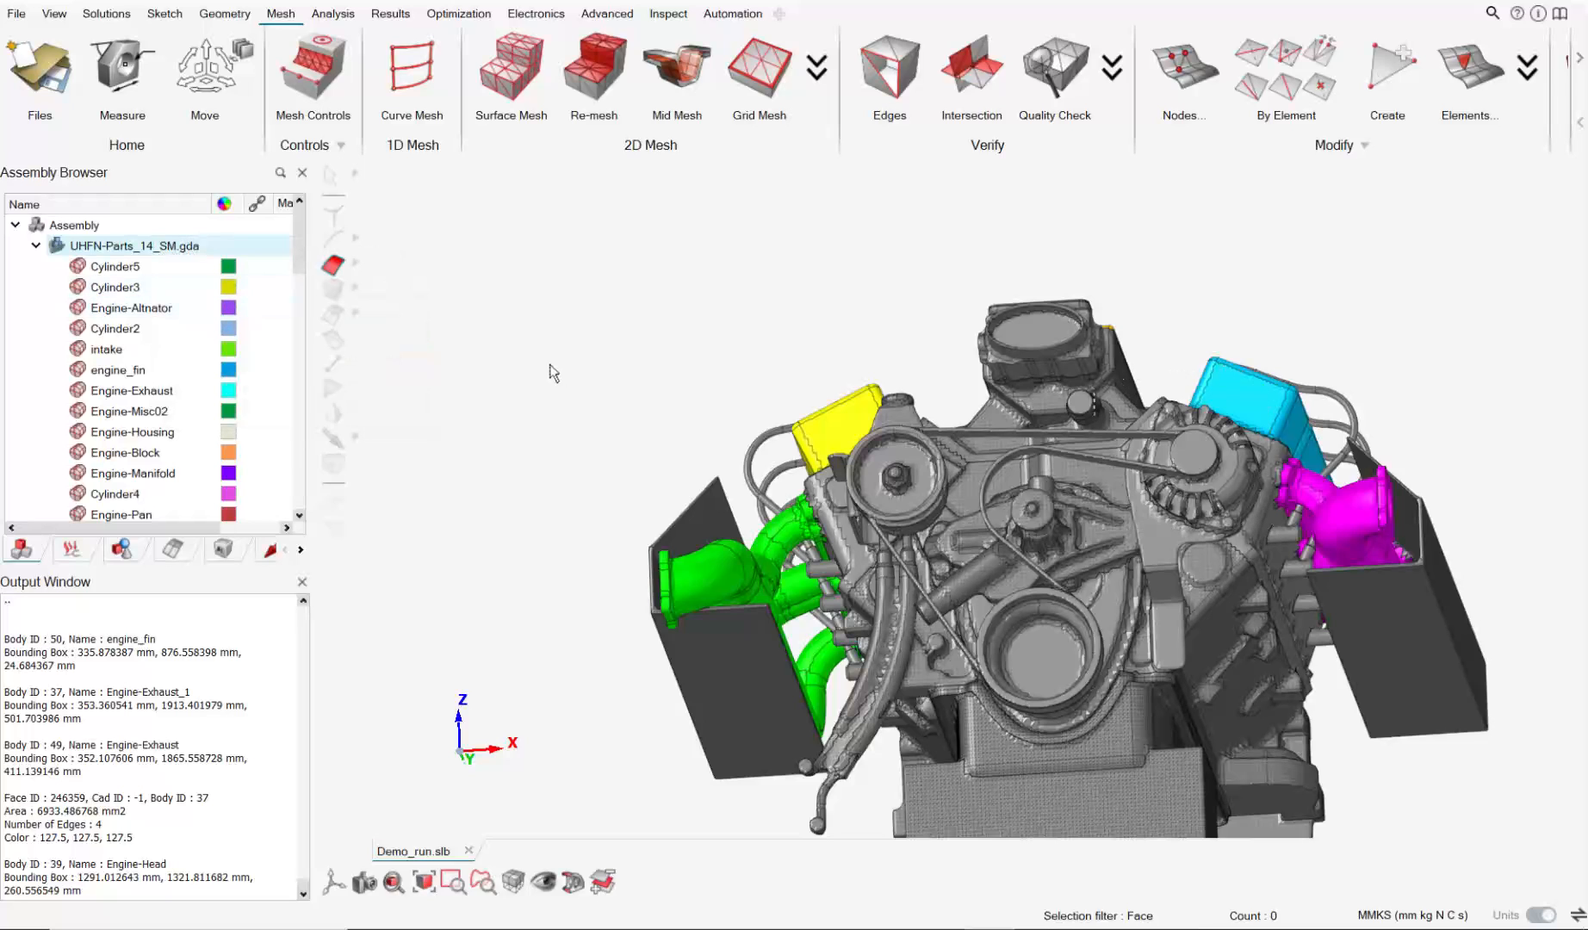
Isolate the Engine-Exhaust_1 and Engine-Exhaust bodies again and bring up the list of face groups.
left_click(810, 587)
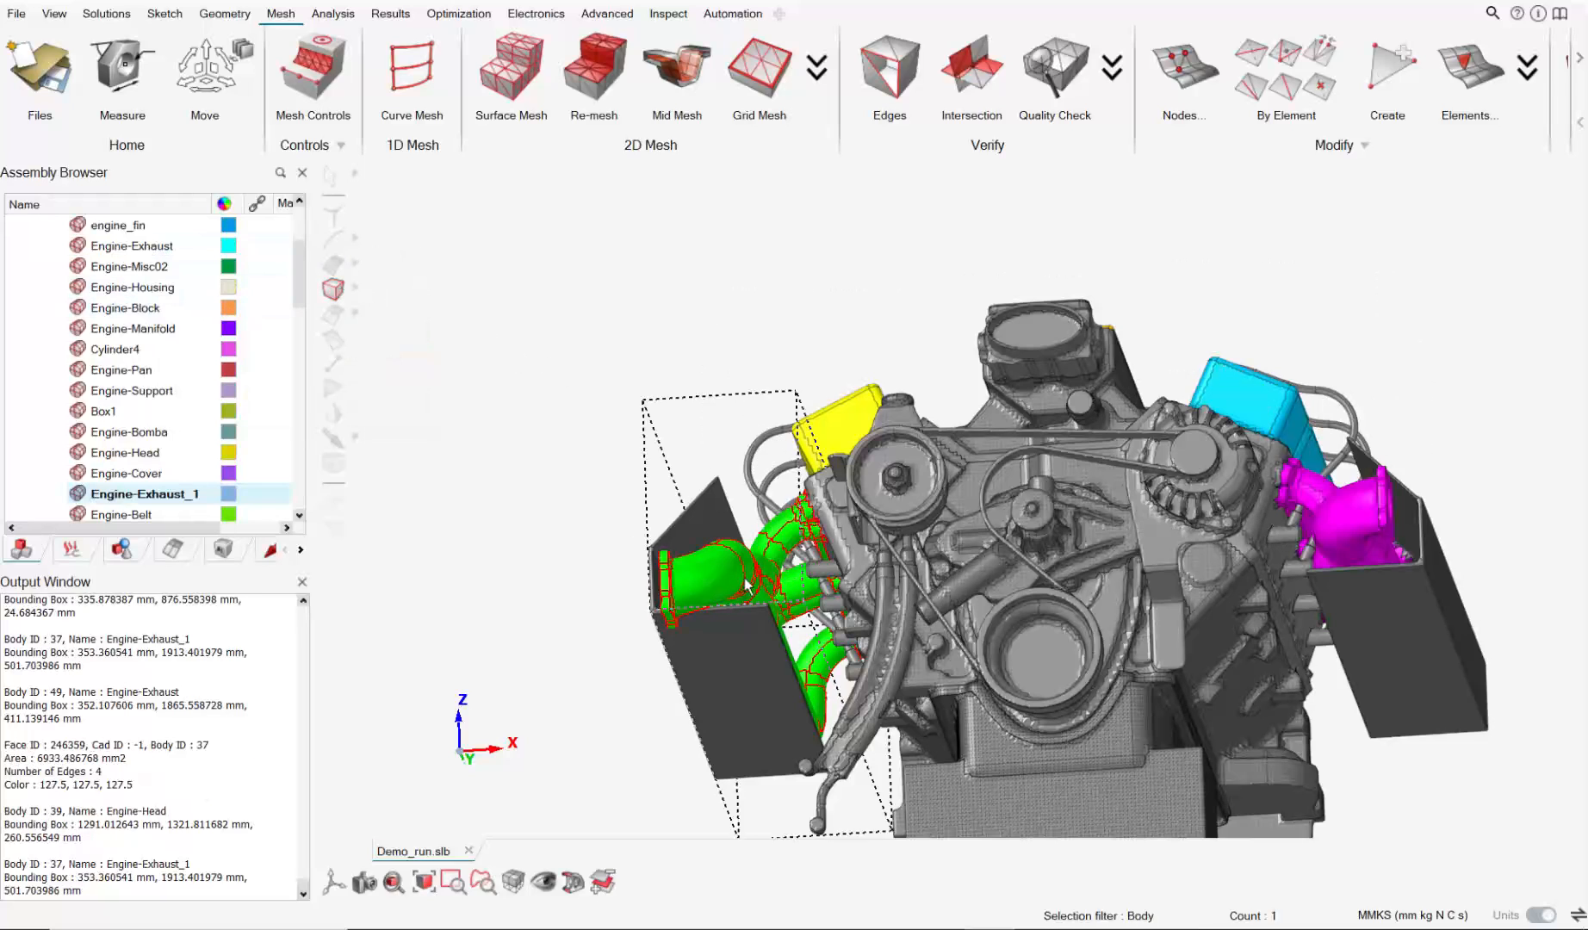
left_click(1348, 514)
key("i")
middle_click_drag(676, 484, 661, 544)
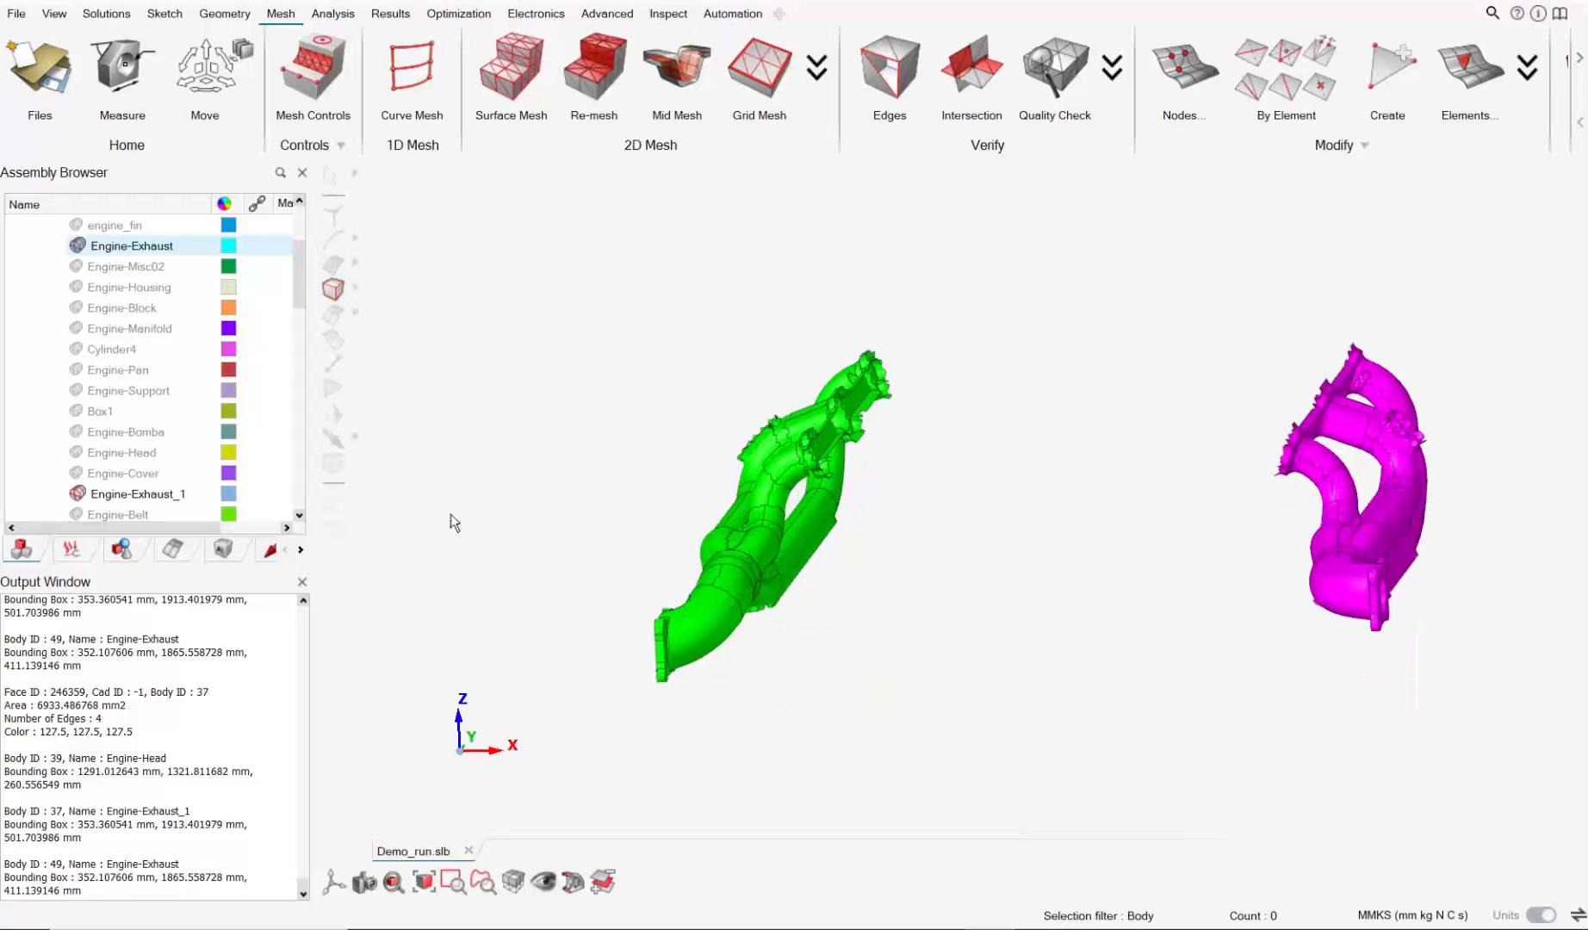
left_click(182, 550)
left_click(137, 551)
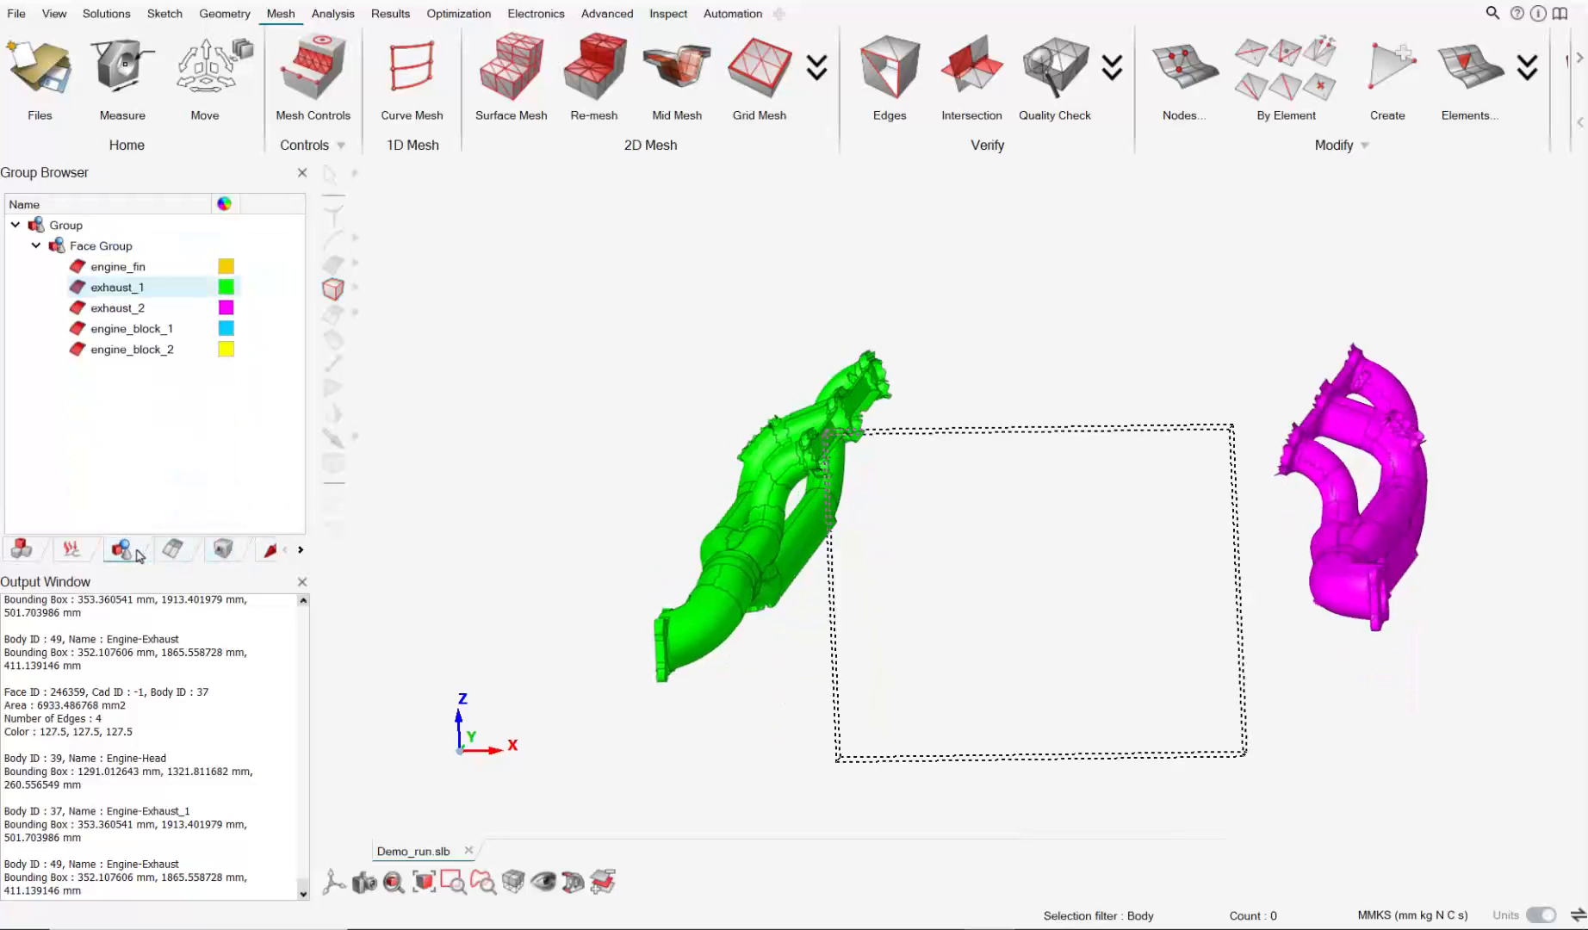
Redefine the exhaust_1 face group with only the faces of the -X side exhaust, leaving out its outlet cap face.
double_click(132, 288)
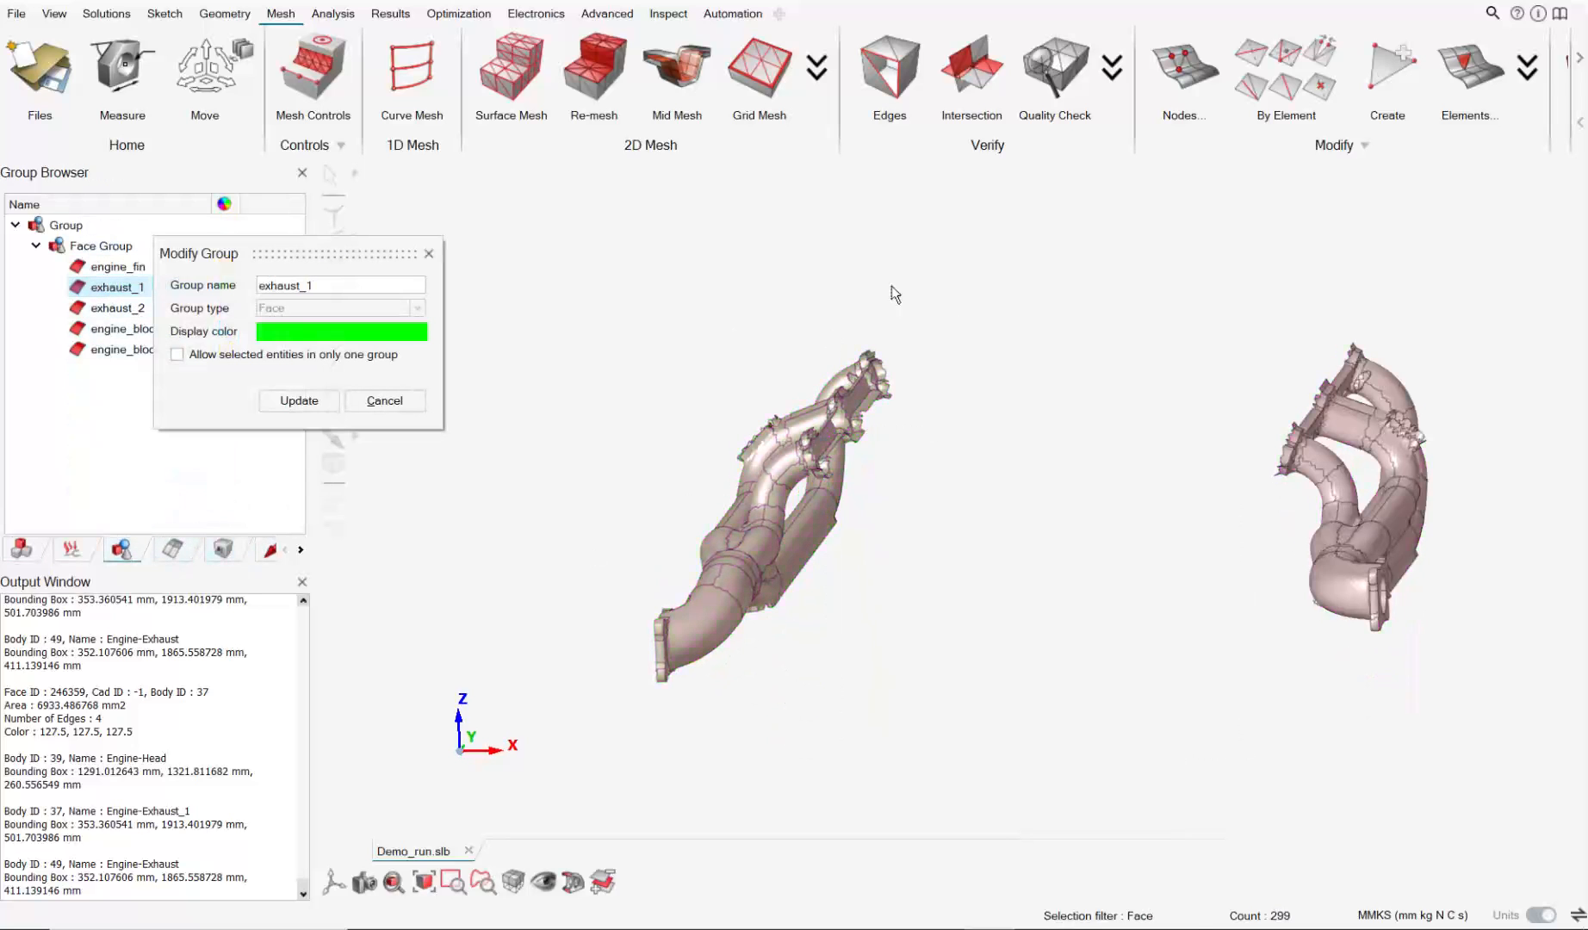
right_click(755, 250)
left_click(767, 189)
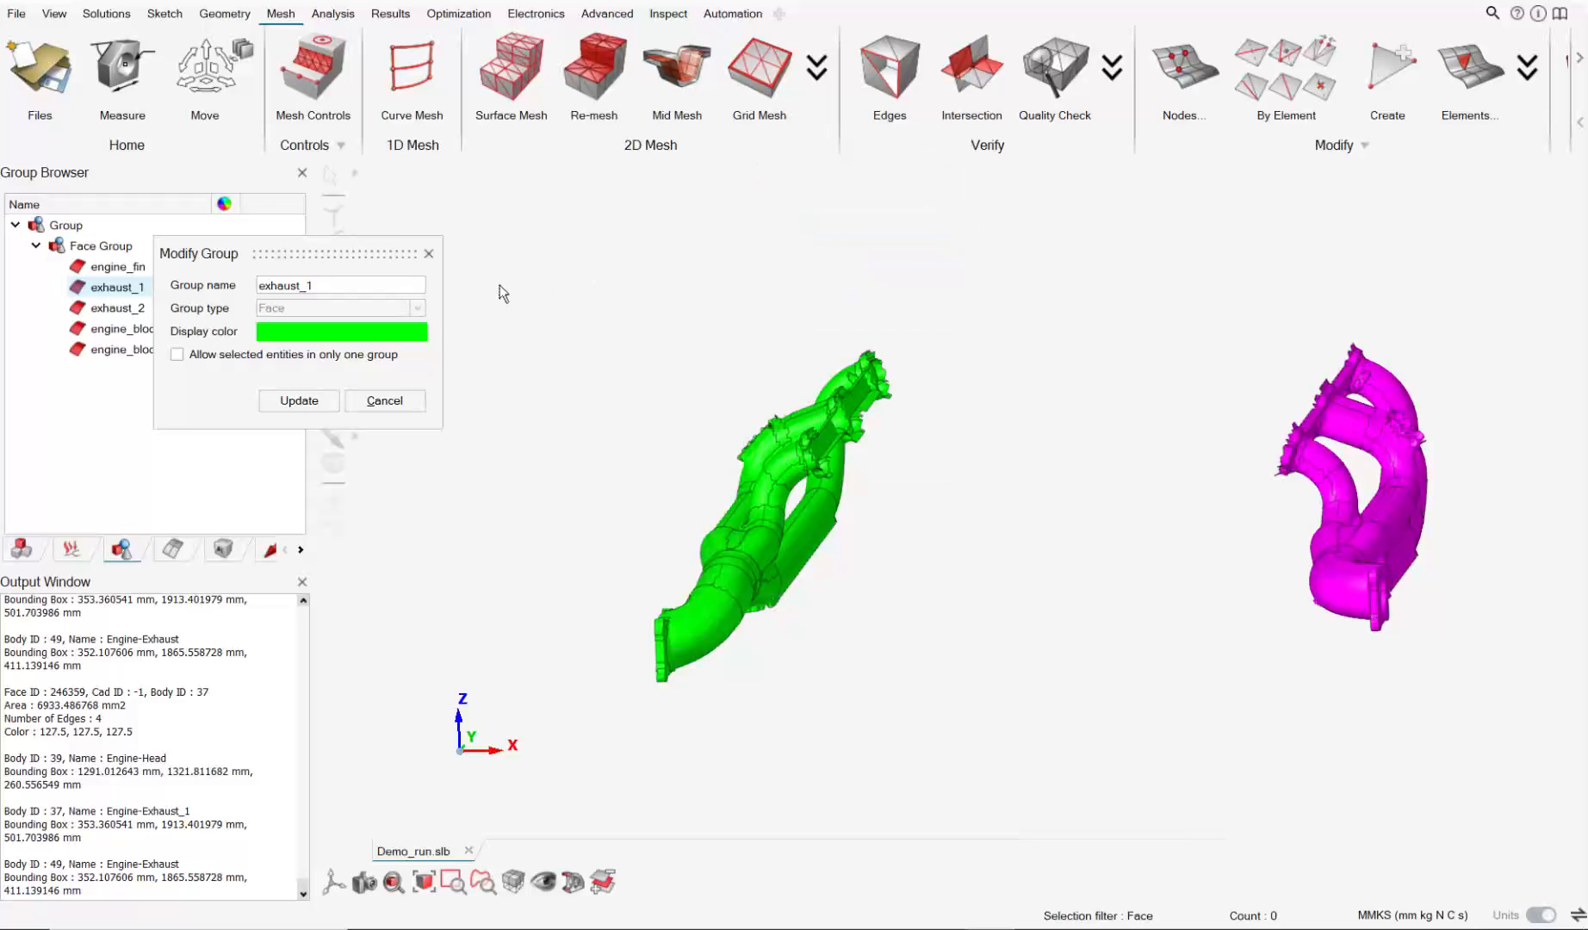
left_click_drag(728, 517, 1022, 815)
middle_click_drag(925, 637, 1037, 590)
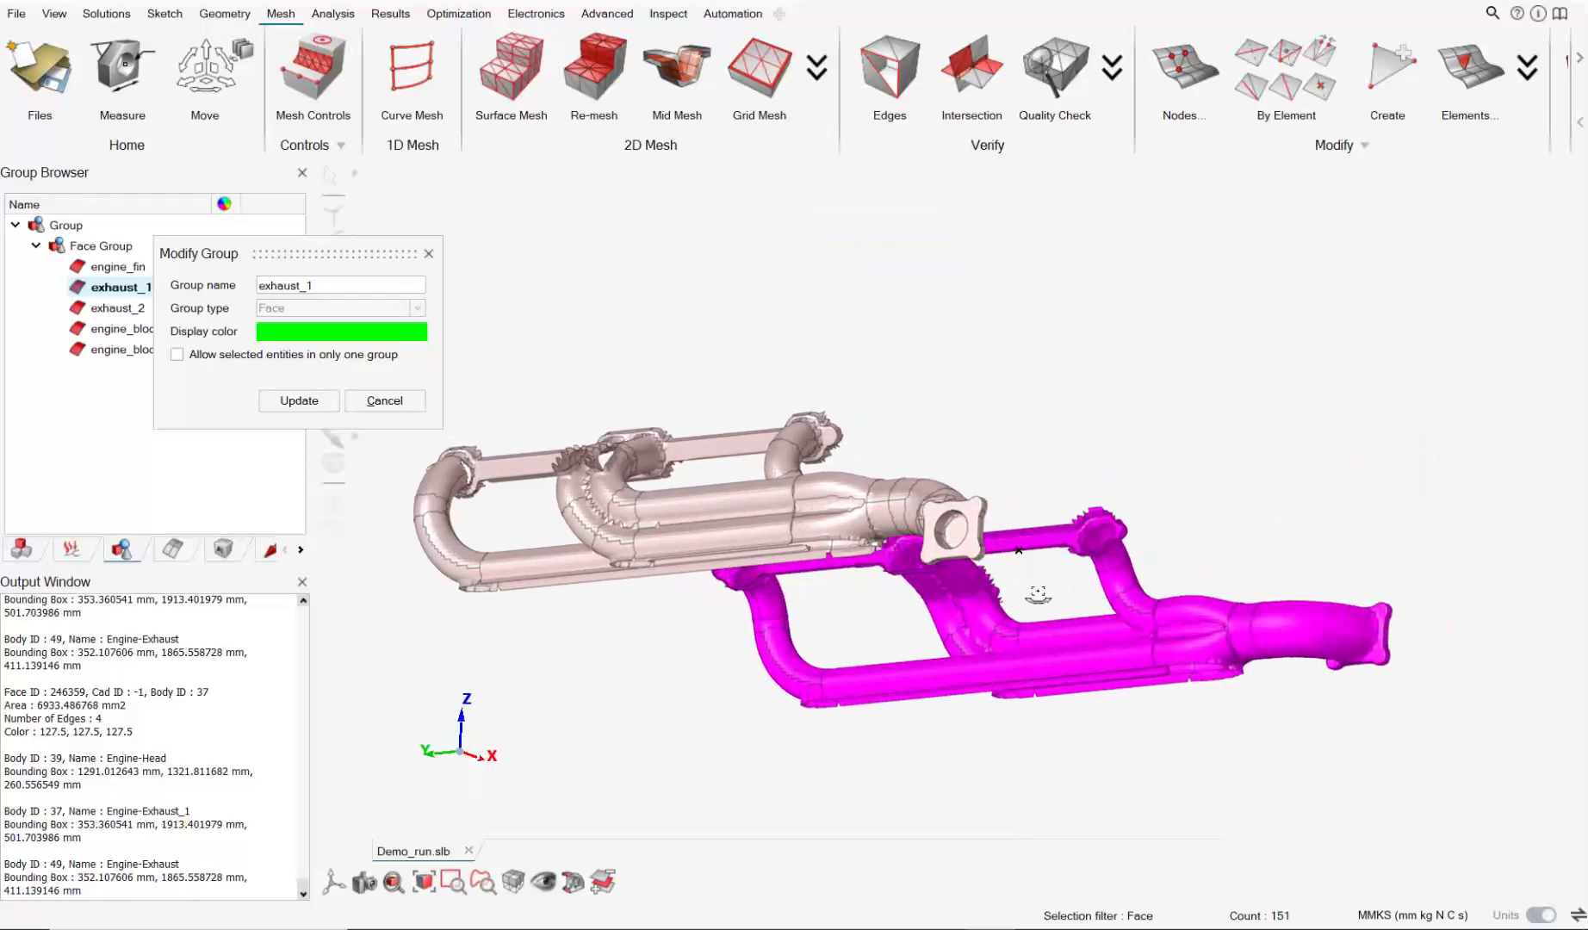
scroll(1054, 517, "up", 3)
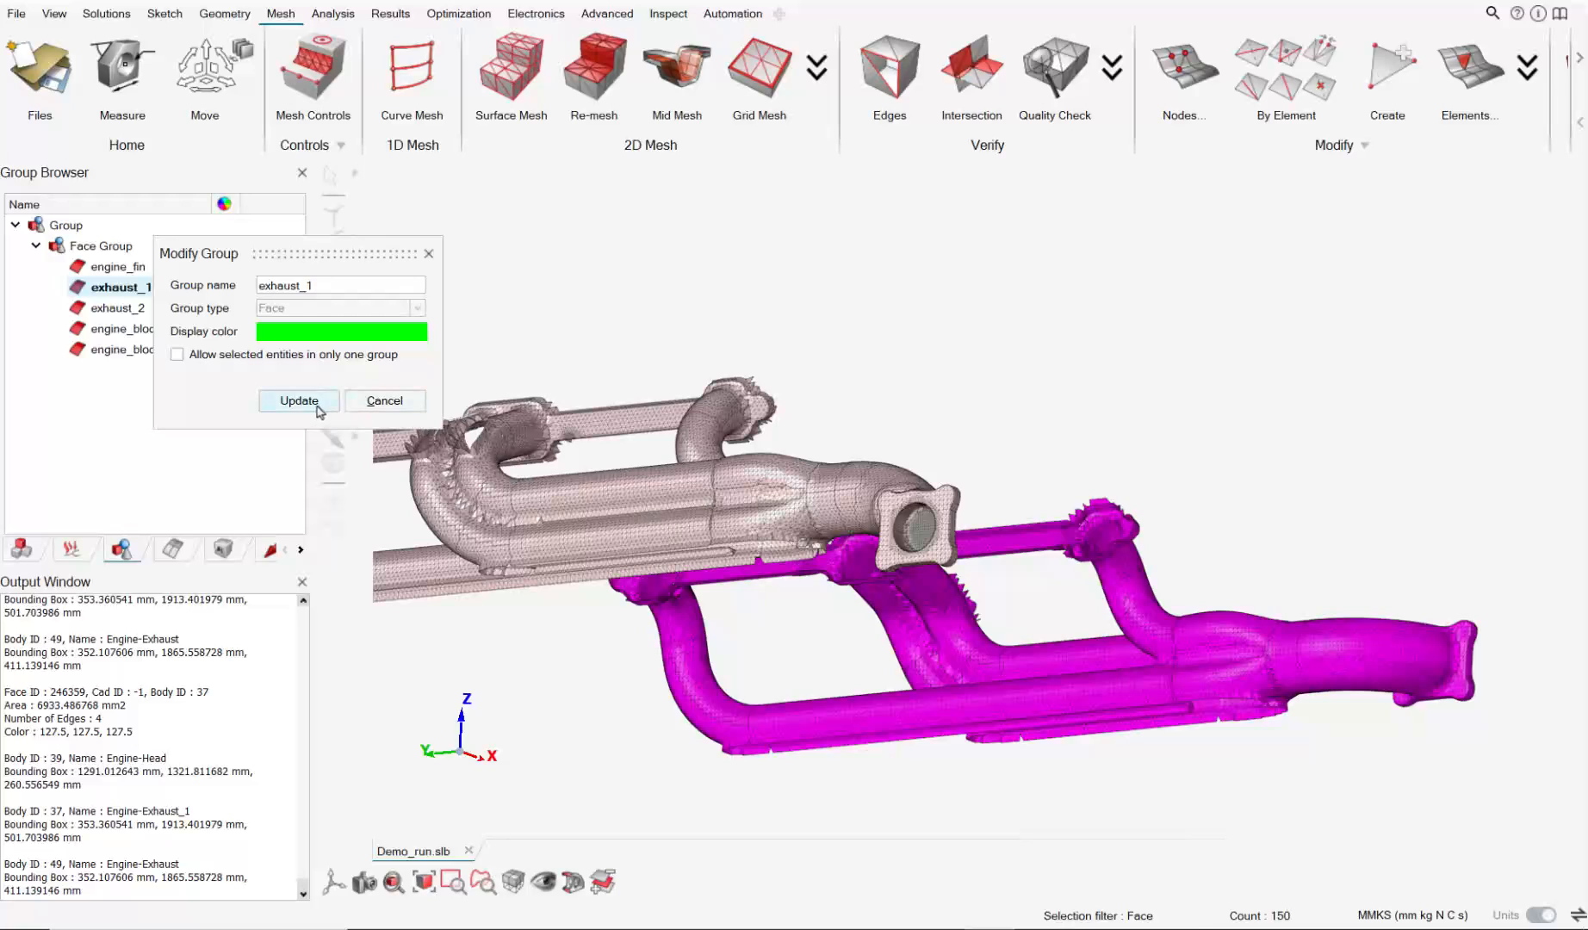
left_click(384, 401)
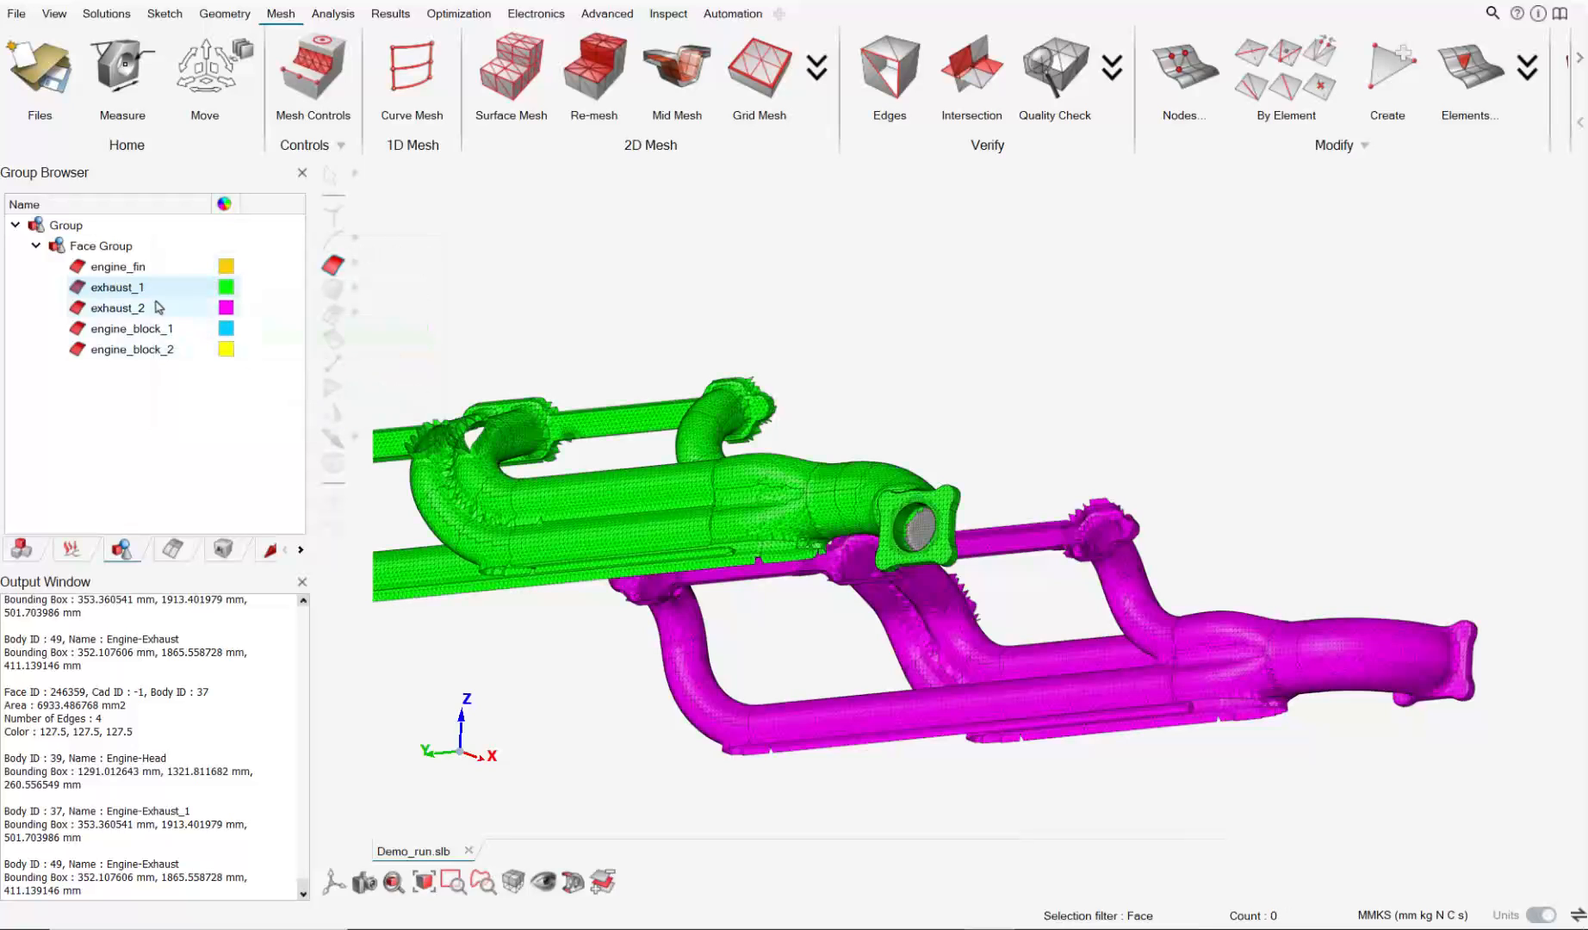
Redisplay every body of UHFN-Parts_14_SM.gda around the two exhausts.
left_click(23, 549)
scroll(82, 280, "up", 3)
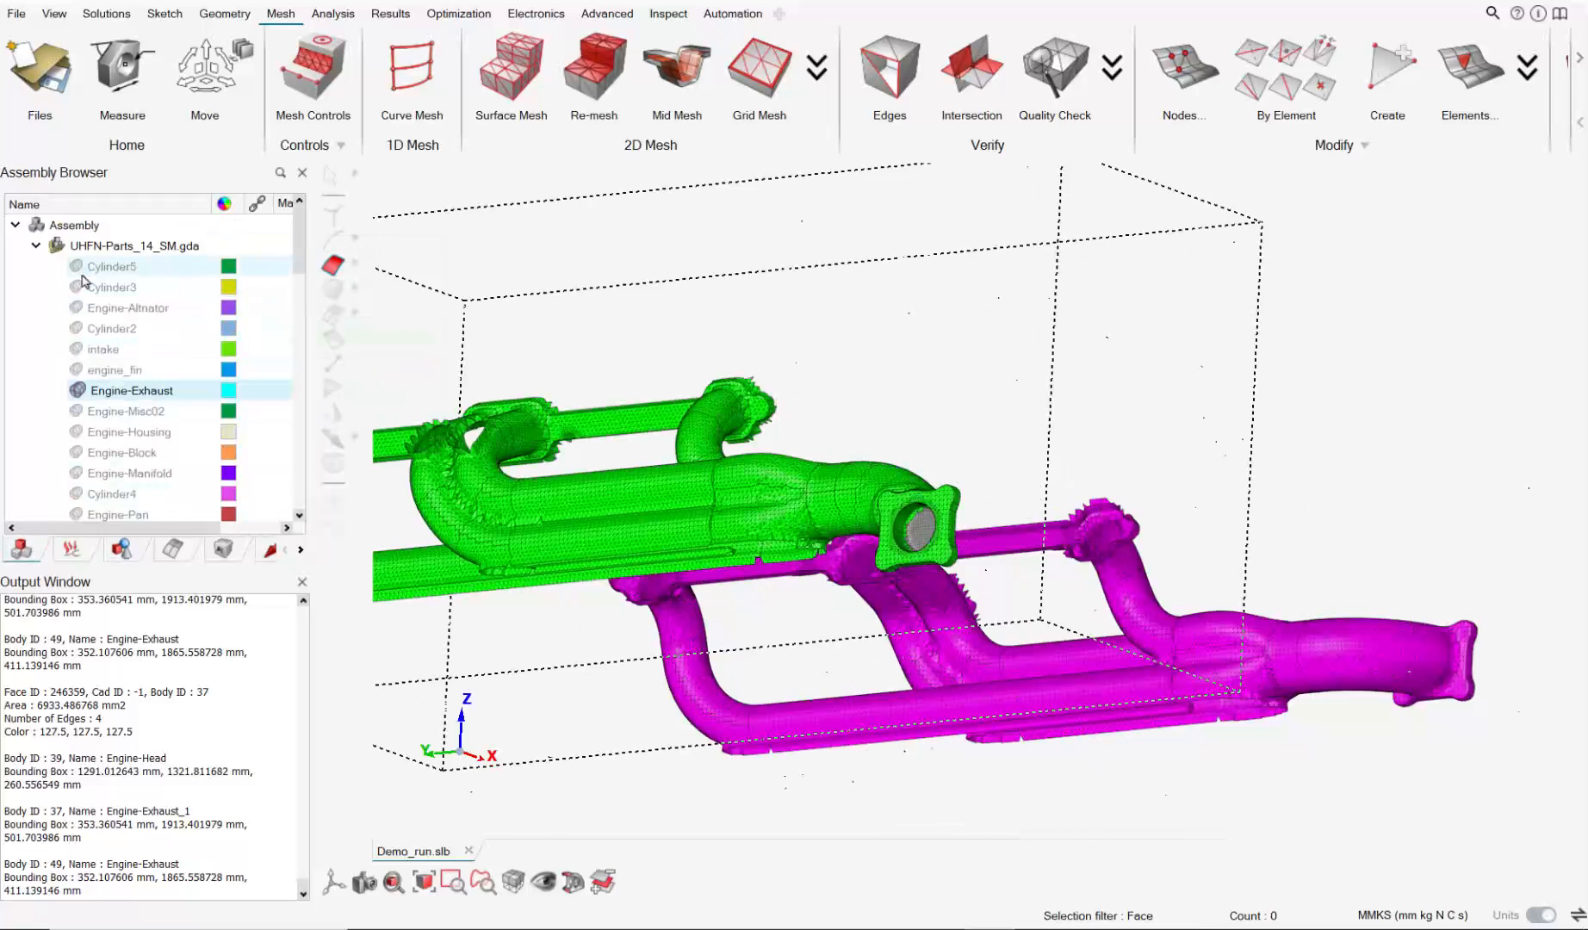
left_click(56, 247)
left_click(57, 252)
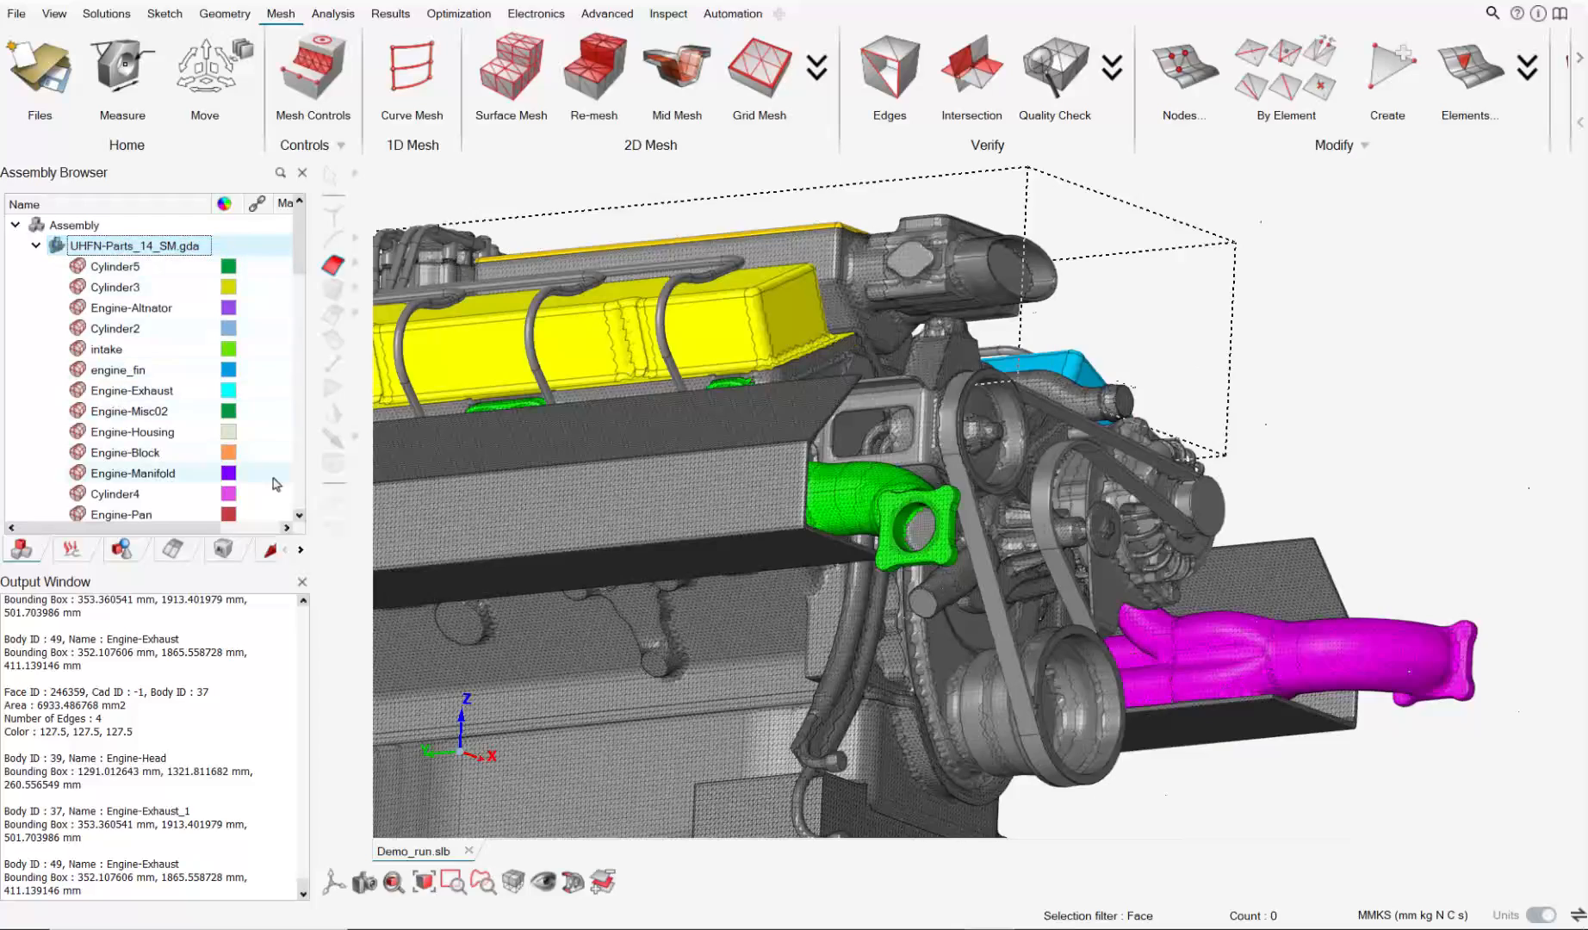
middle_click_drag(595, 505, 473, 528)
Check the faces assigned to the exhaust_1 group on the full engine.
left_click(122, 548)
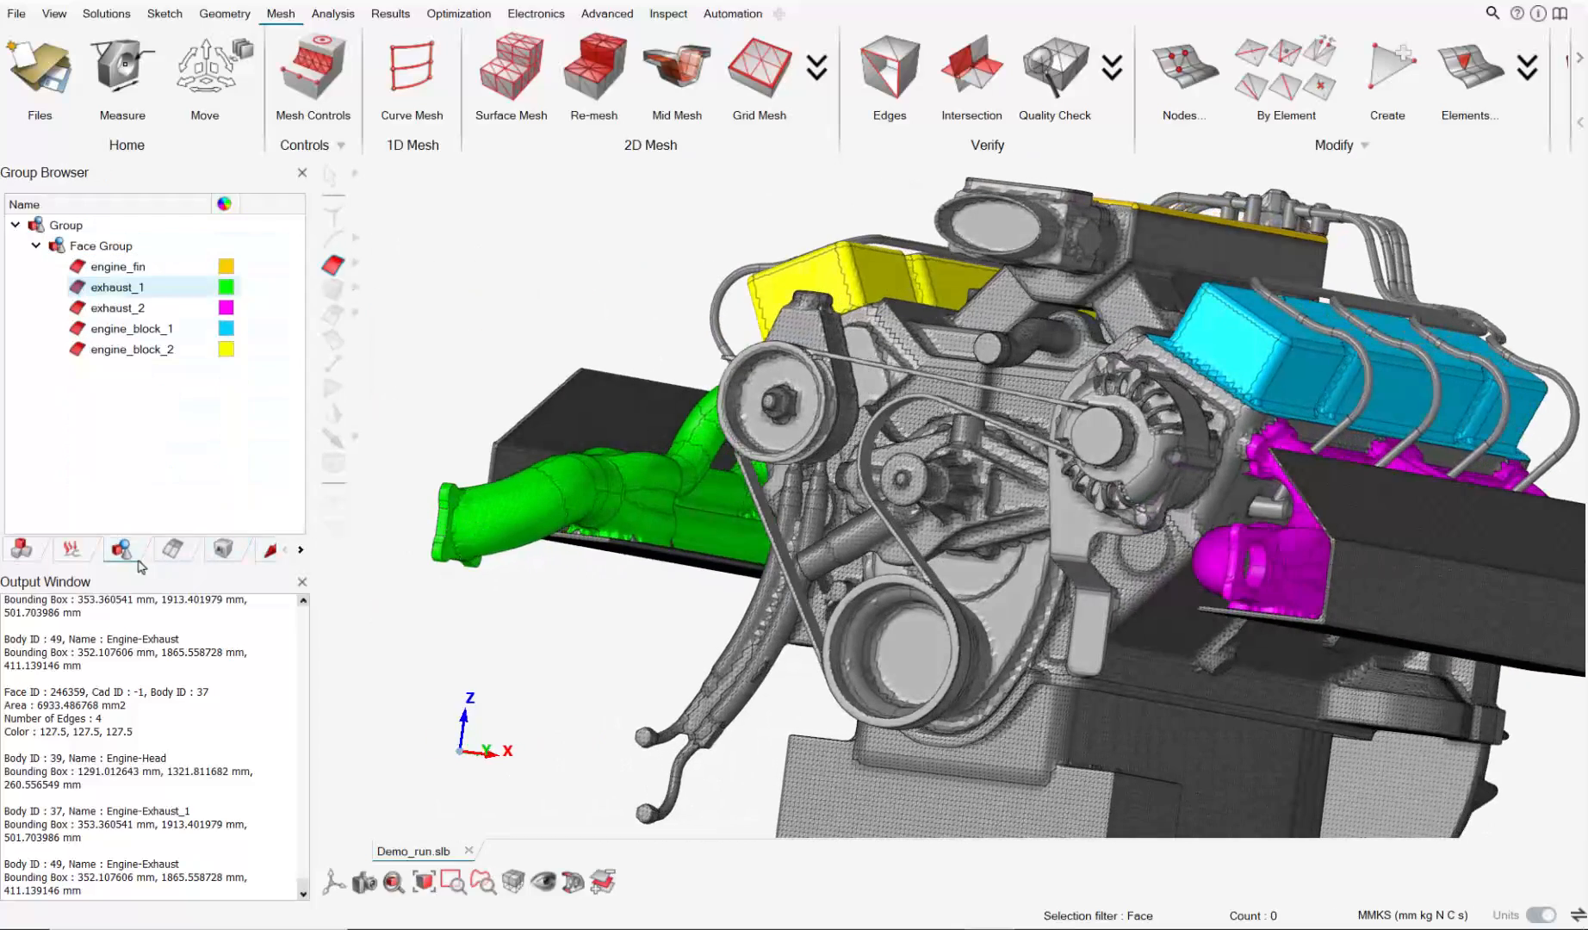
double_click(130, 289)
left_click(384, 401)
Examine the meshed fin slots on top of the engine and review which faces the engine_fin group contains.
scroll(688, 473, "down", 2)
middle_click_drag(1092, 451, 930, 492)
right_click_drag(930, 493, 929, 517)
scroll(861, 421, "up", 5)
middle_click_drag(729, 374, 815, 501)
scroll(814, 500, "up", 4)
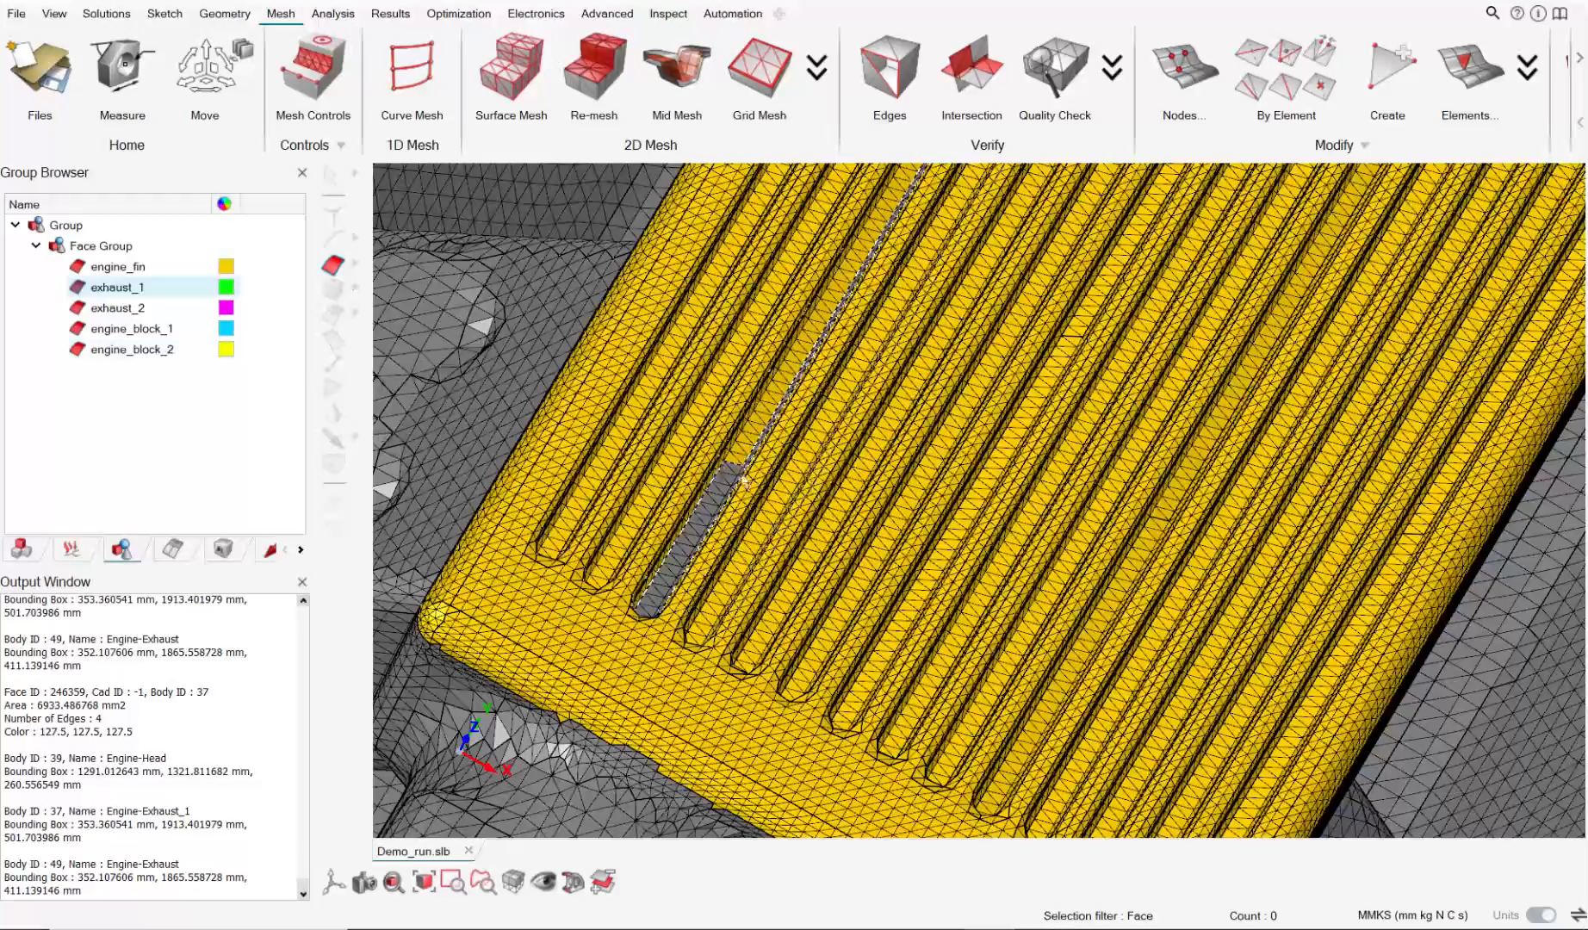
double_click(117, 266)
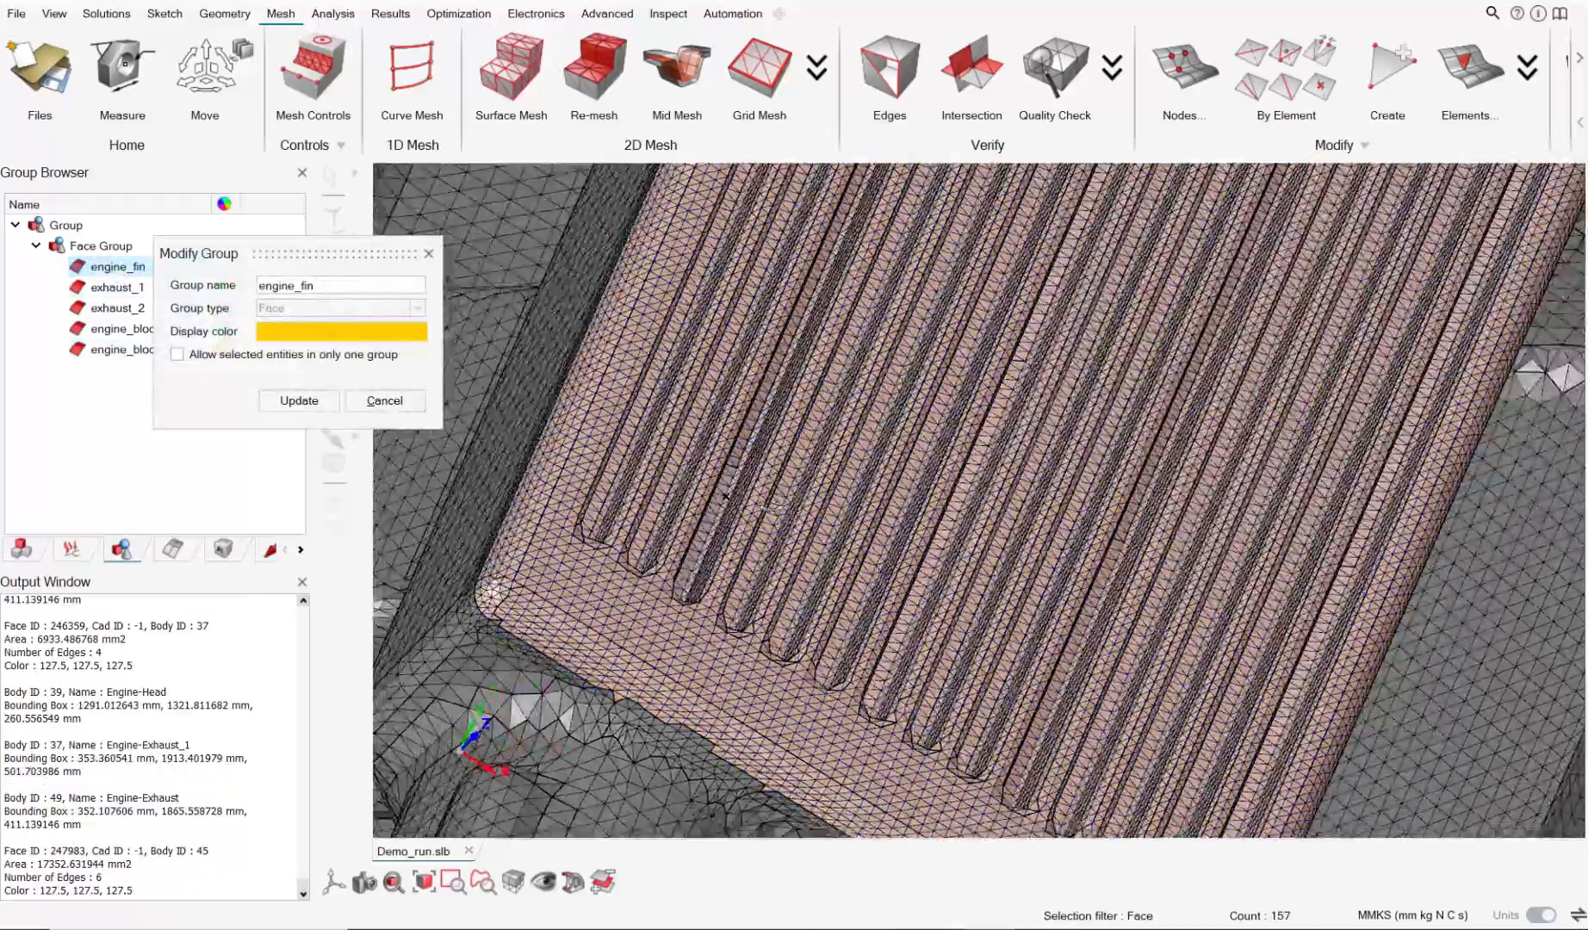
middle_click_drag(772, 508, 635, 489)
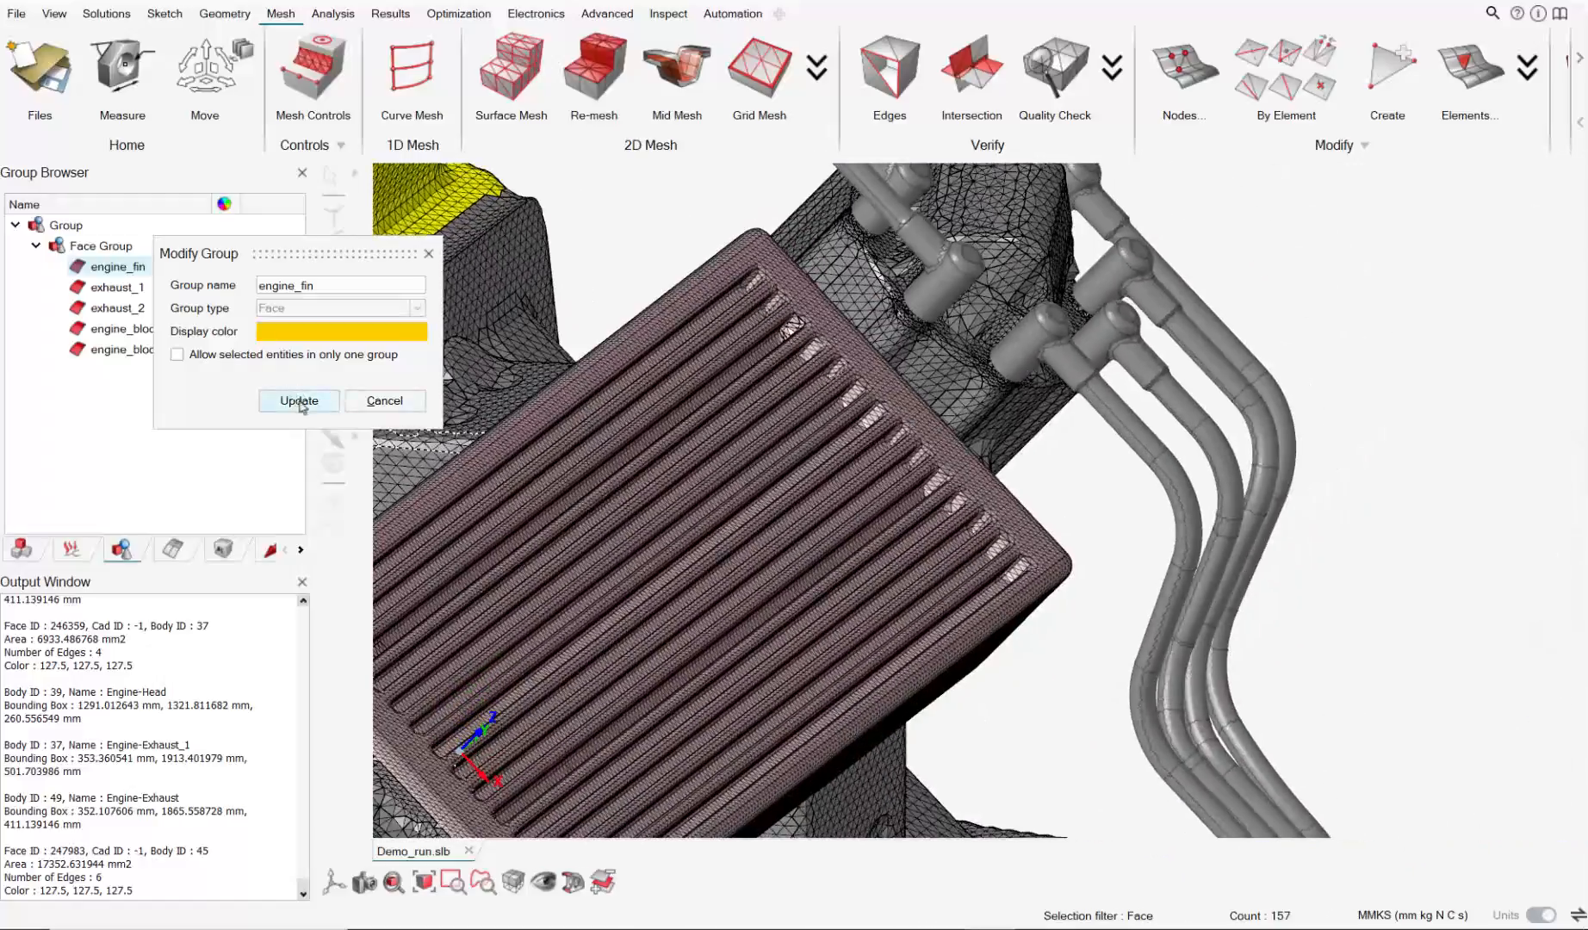
left_click(376, 408)
scroll(765, 592, "down", 6)
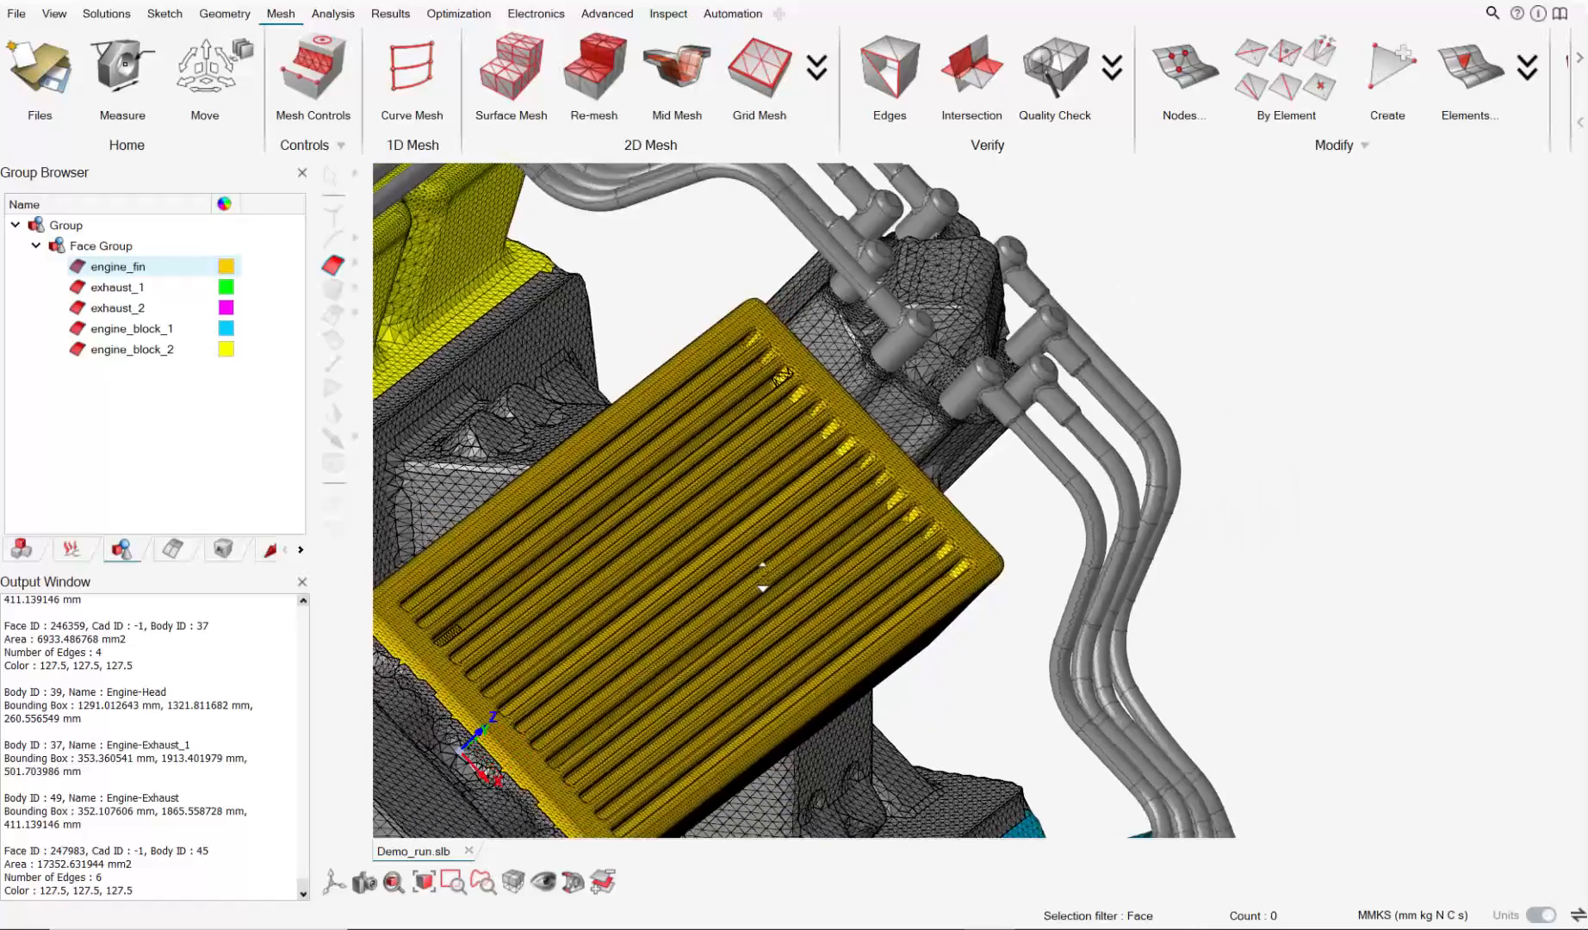
right_click_drag(771, 594, 948, 412)
middle_click_drag(947, 417, 915, 541)
scroll(931, 485, "down", 4)
Merge all bodies of UHFN-Parts_14_SM.gda into a single body and display it in its body color.
left_click(26, 552)
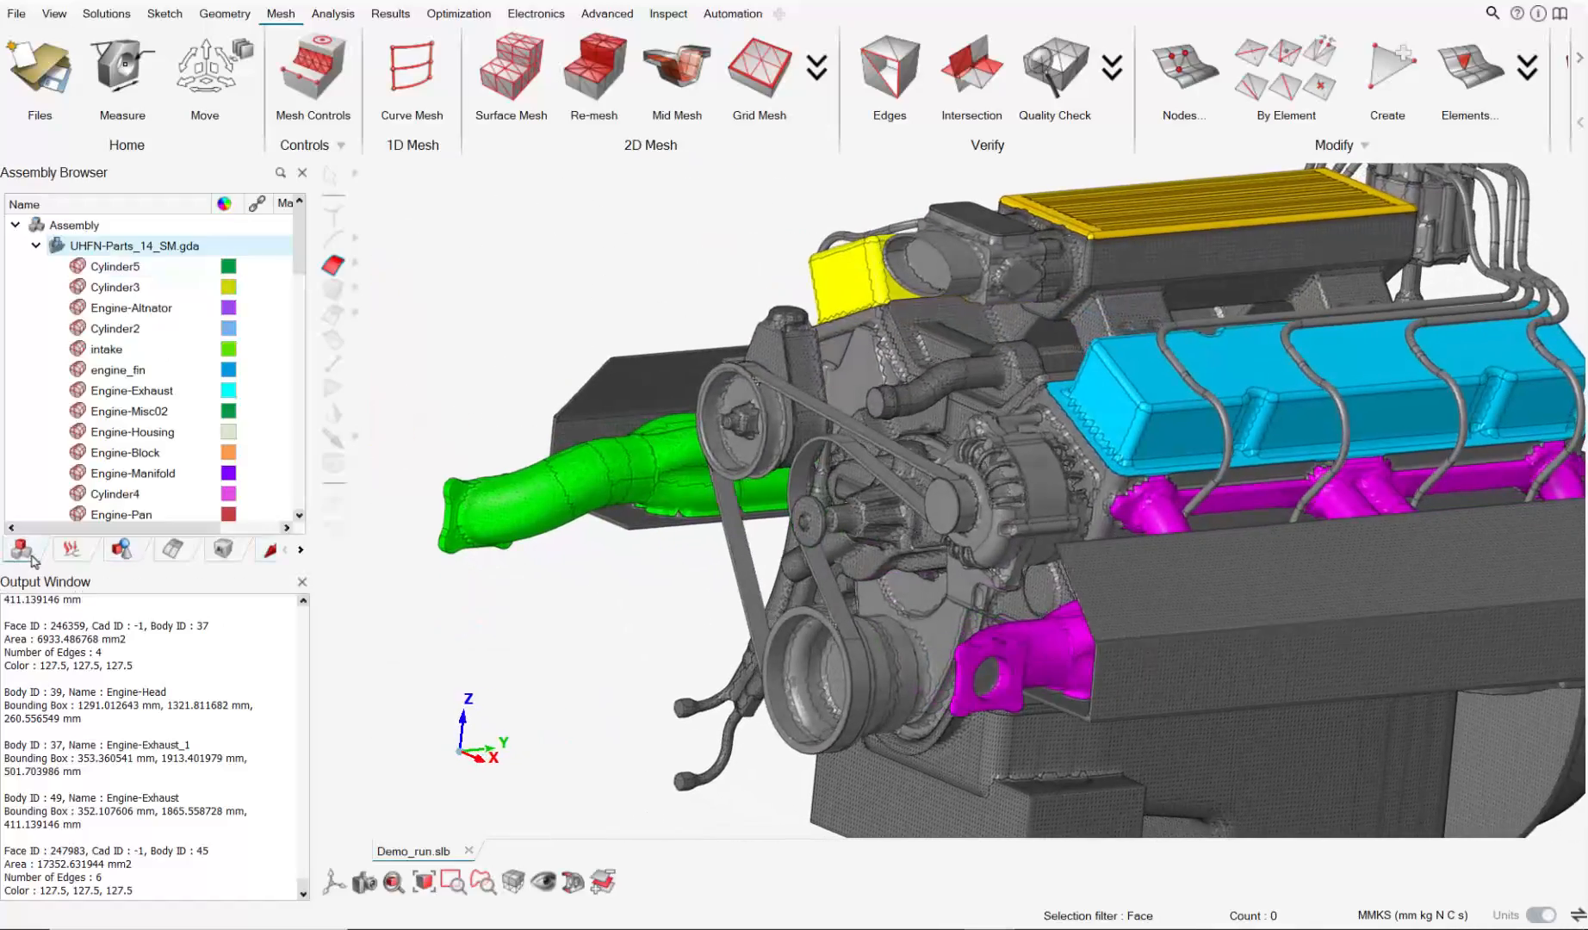
scroll(637, 410, "down", 4)
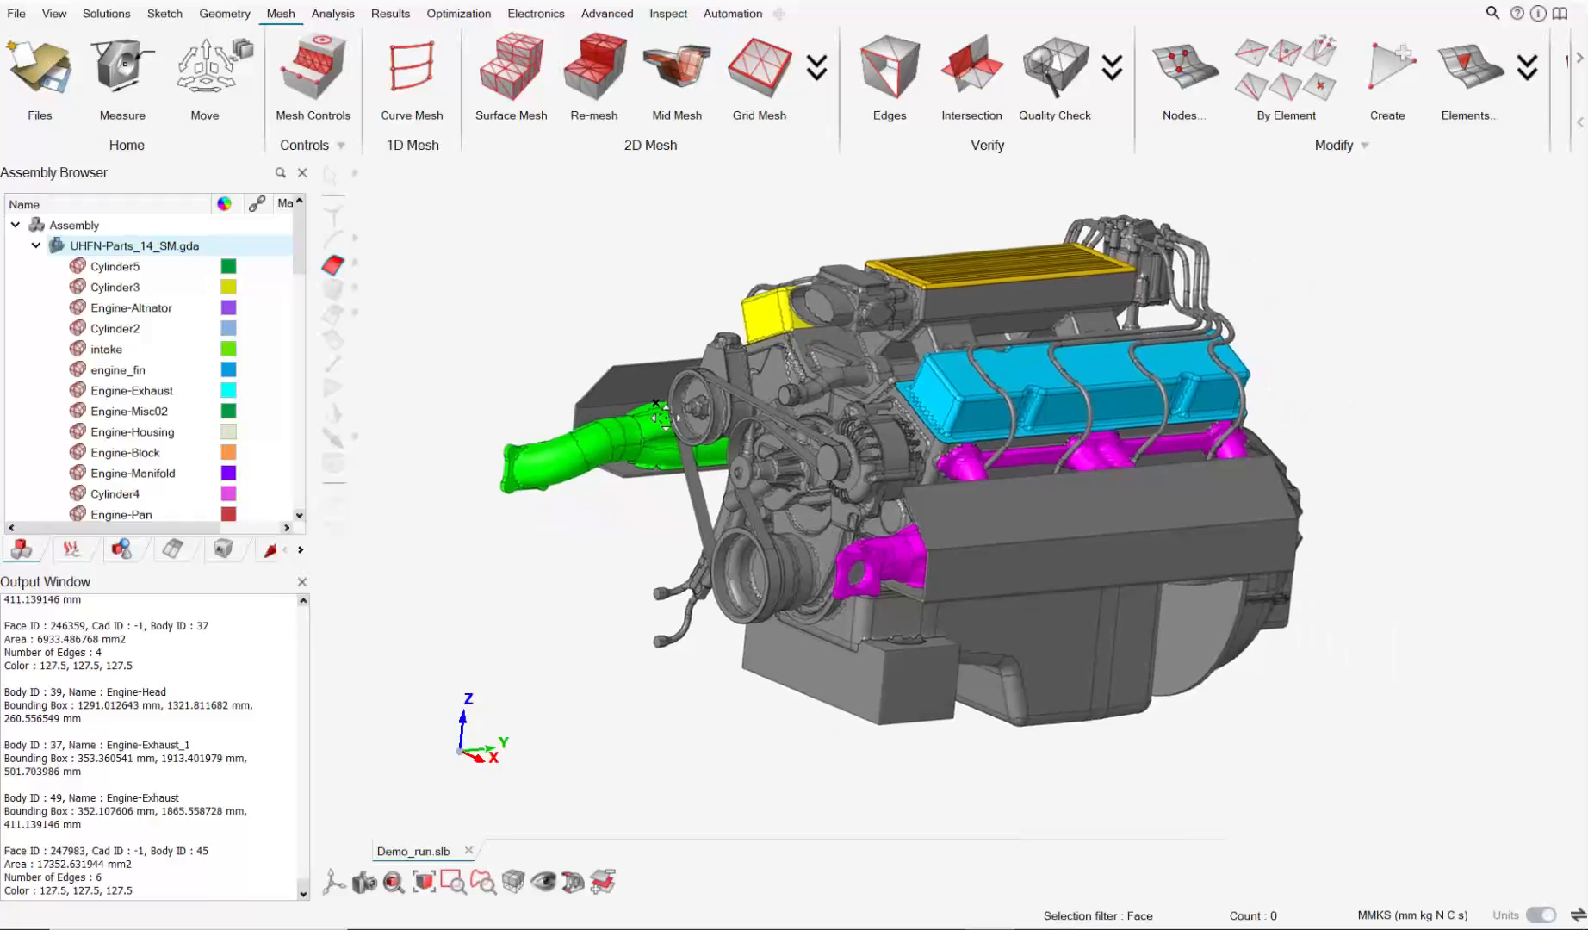
middle_click_drag(636, 410, 706, 447)
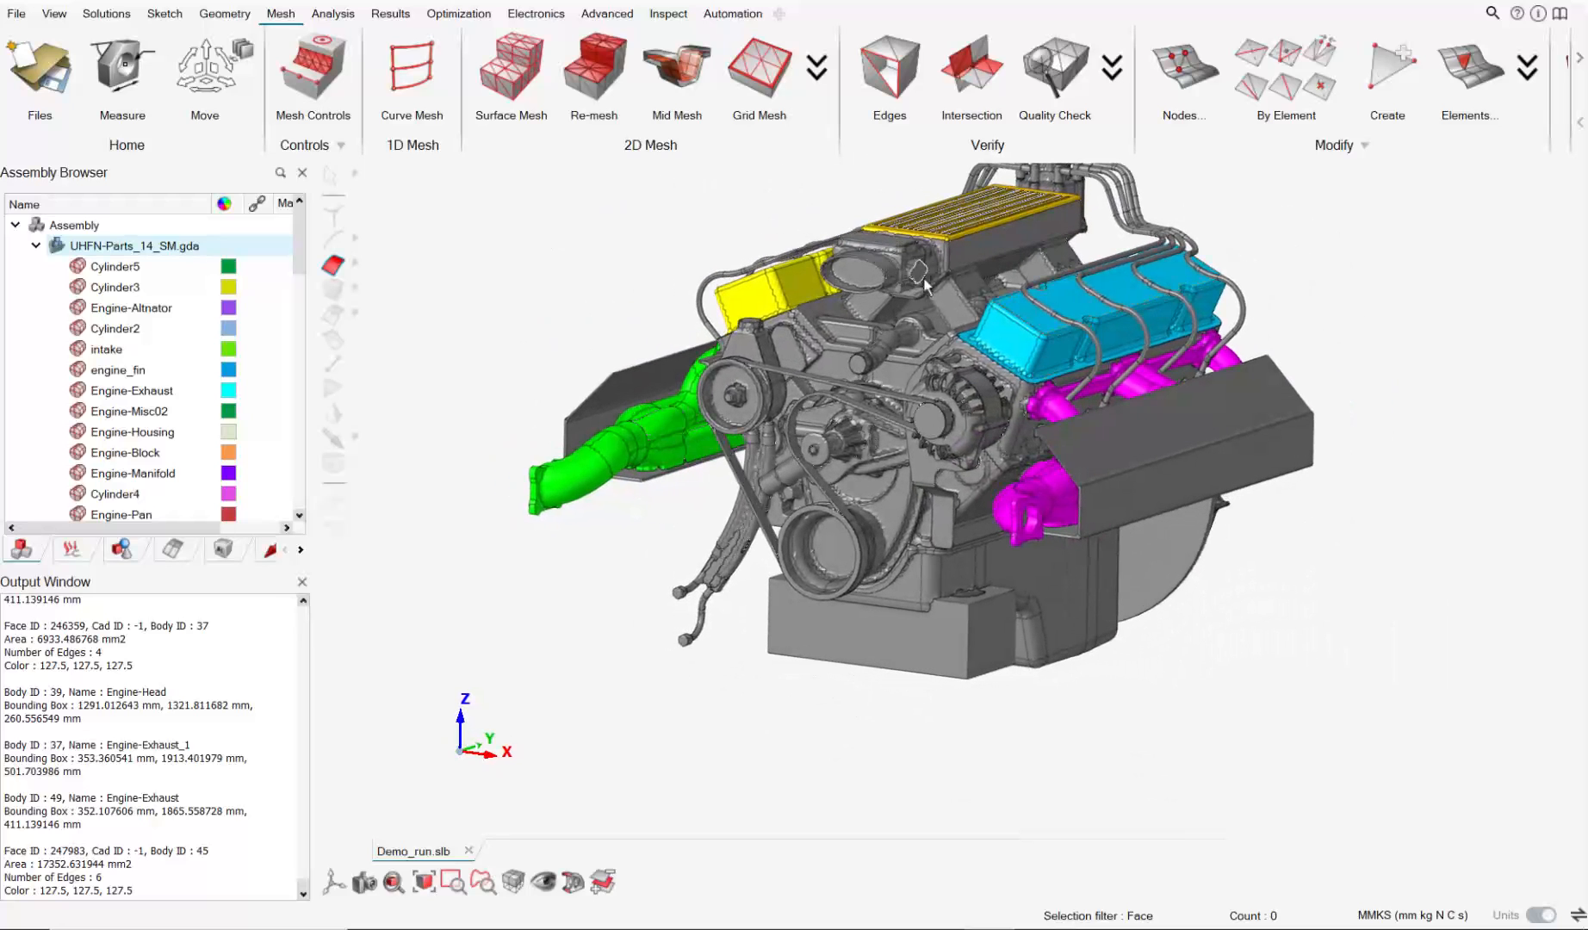
middle_click_drag(1135, 383, 529, 403)
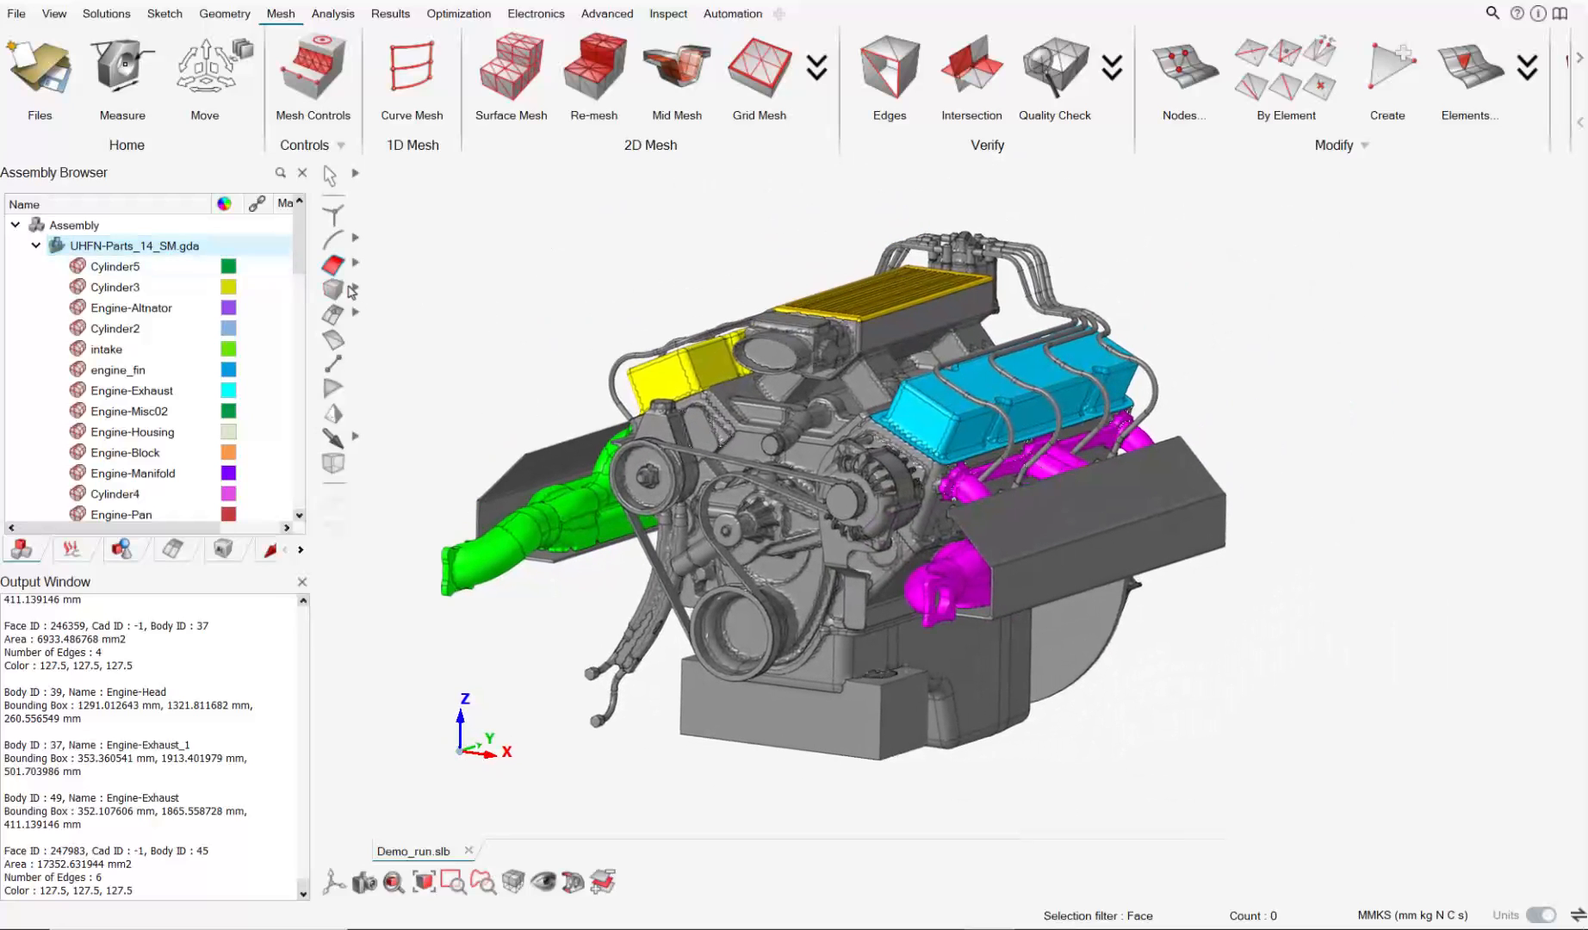
scroll(732, 342, "down", 2)
right_click_drag(732, 343, 967, 386)
left_click_drag(569, 194, 1474, 835)
right_click(1067, 321)
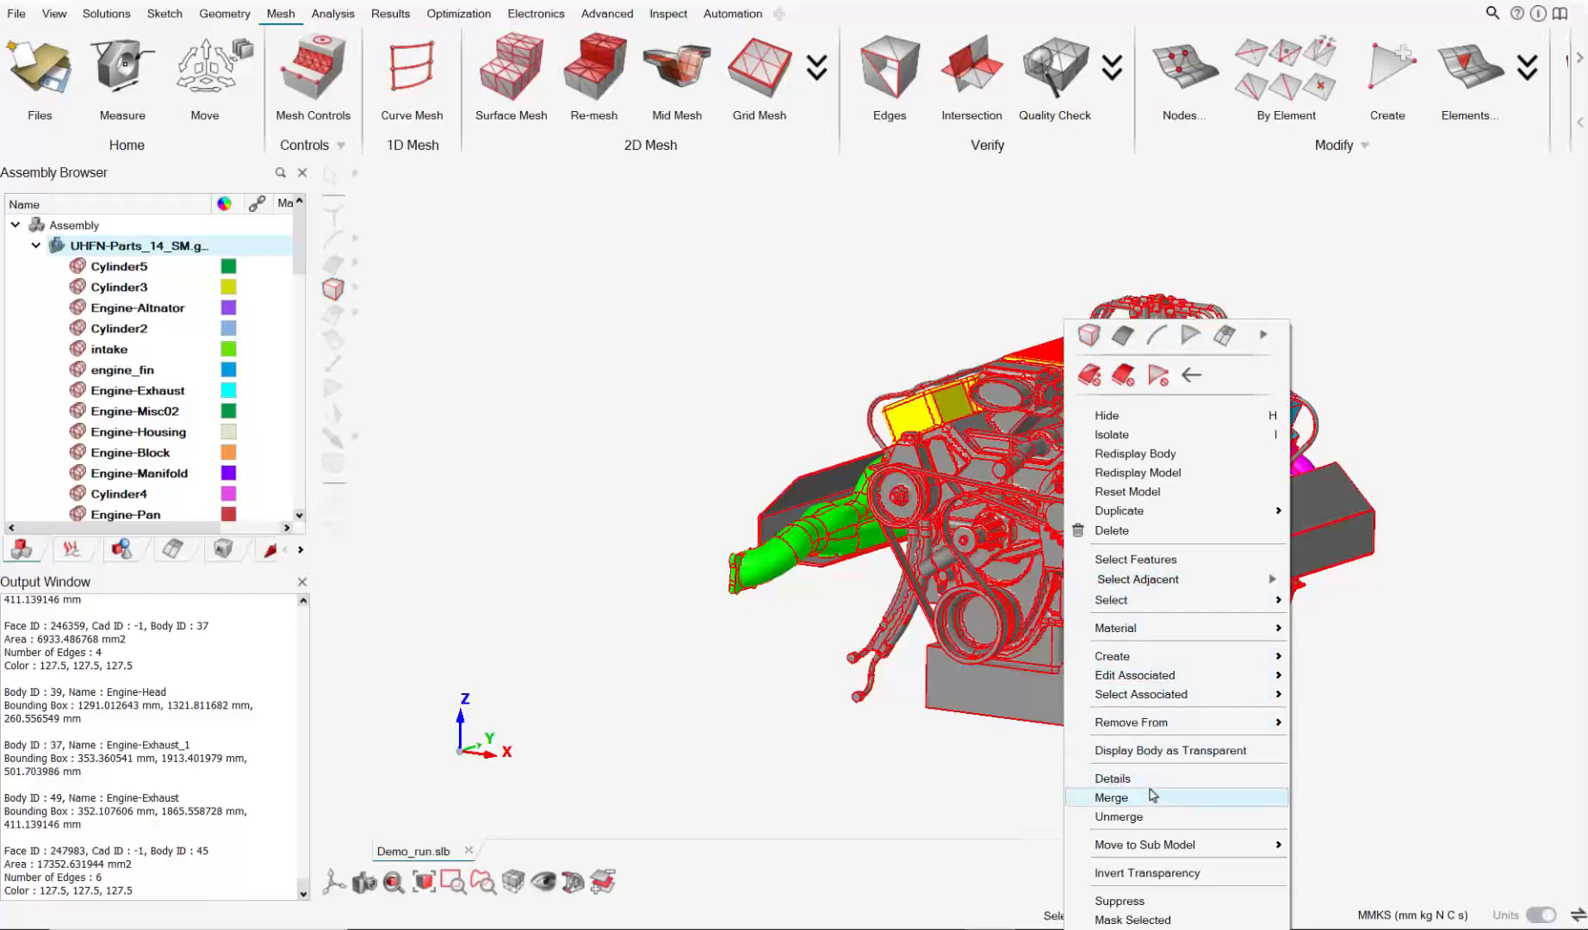
left_click(1110, 797)
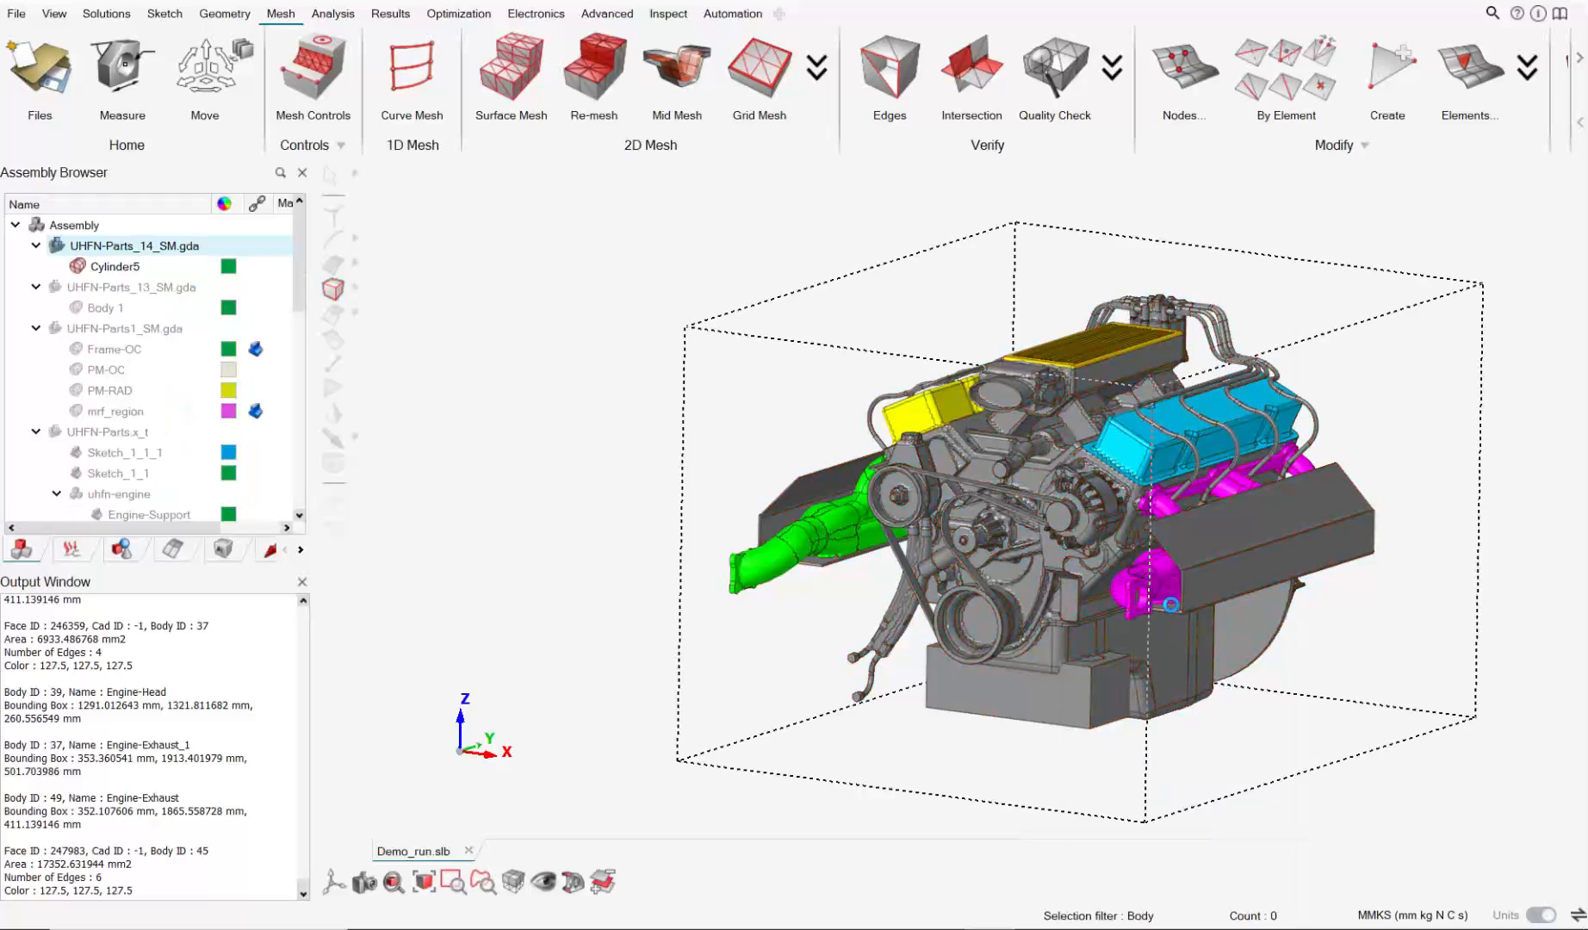
right_click(680, 333)
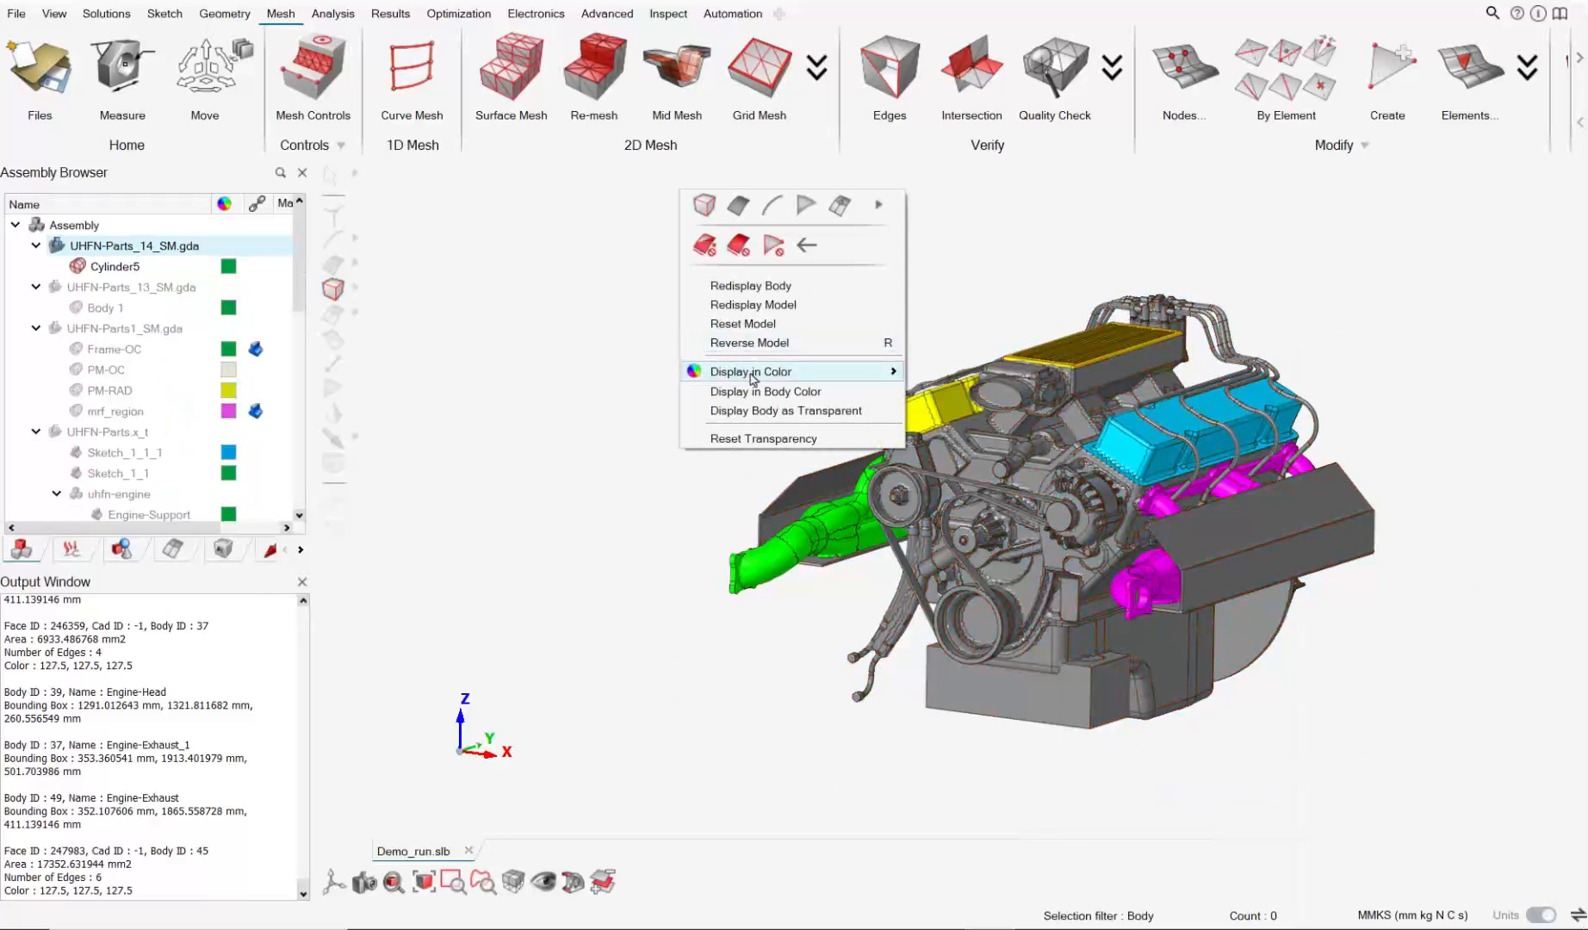
left_click(753, 392)
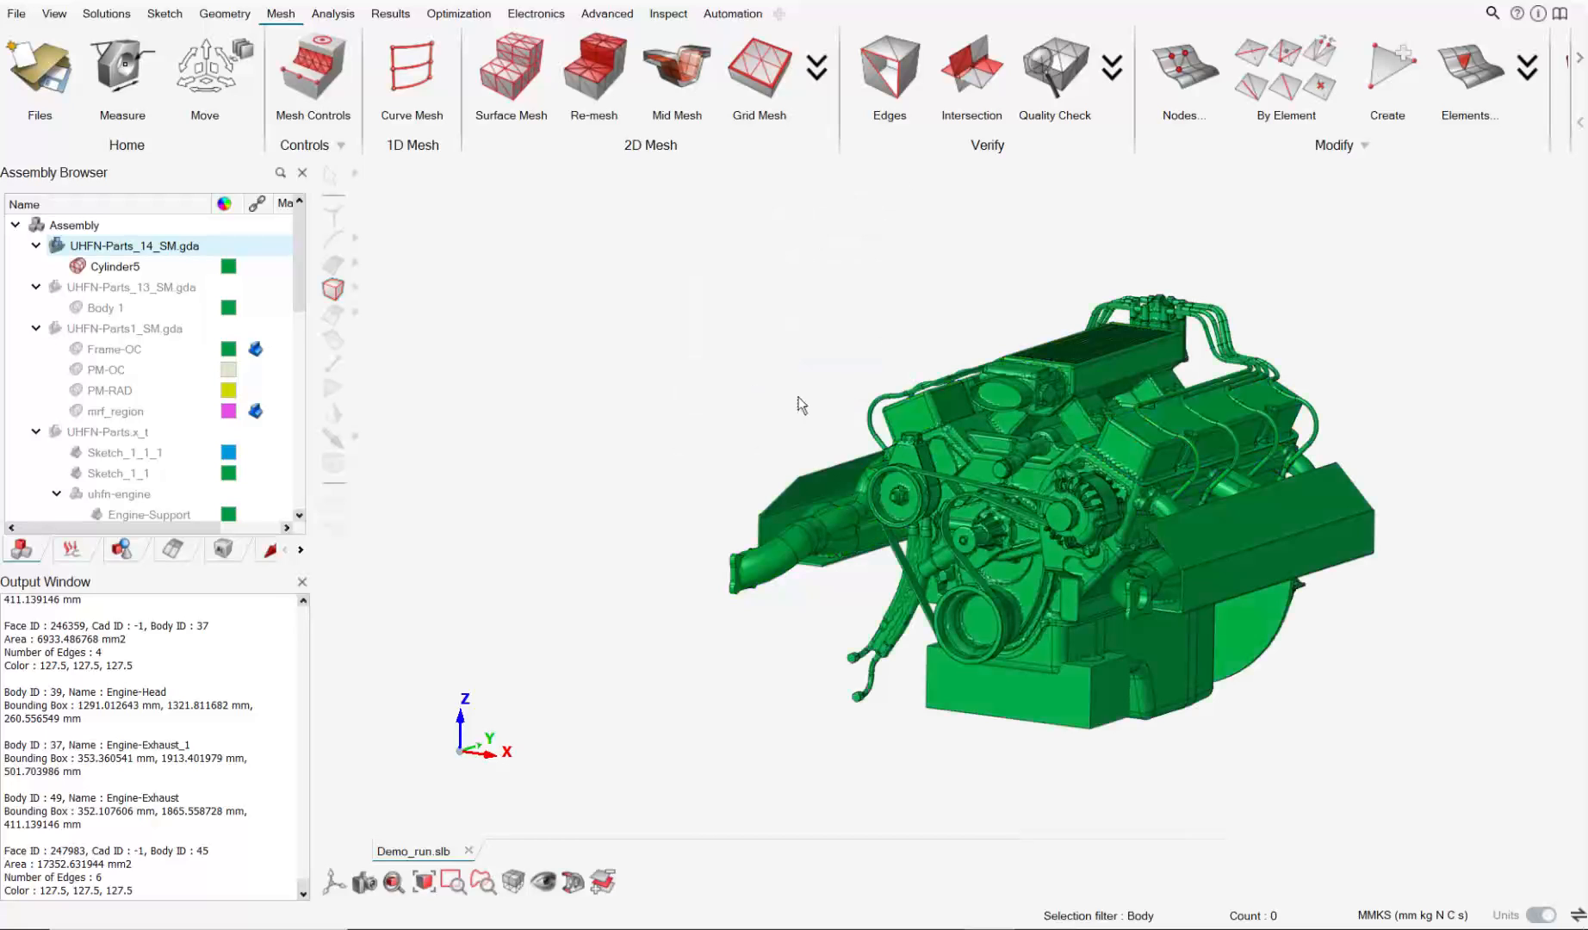
Check which faces the engine_fin group holds on the merged engine body.
left_click(121, 549)
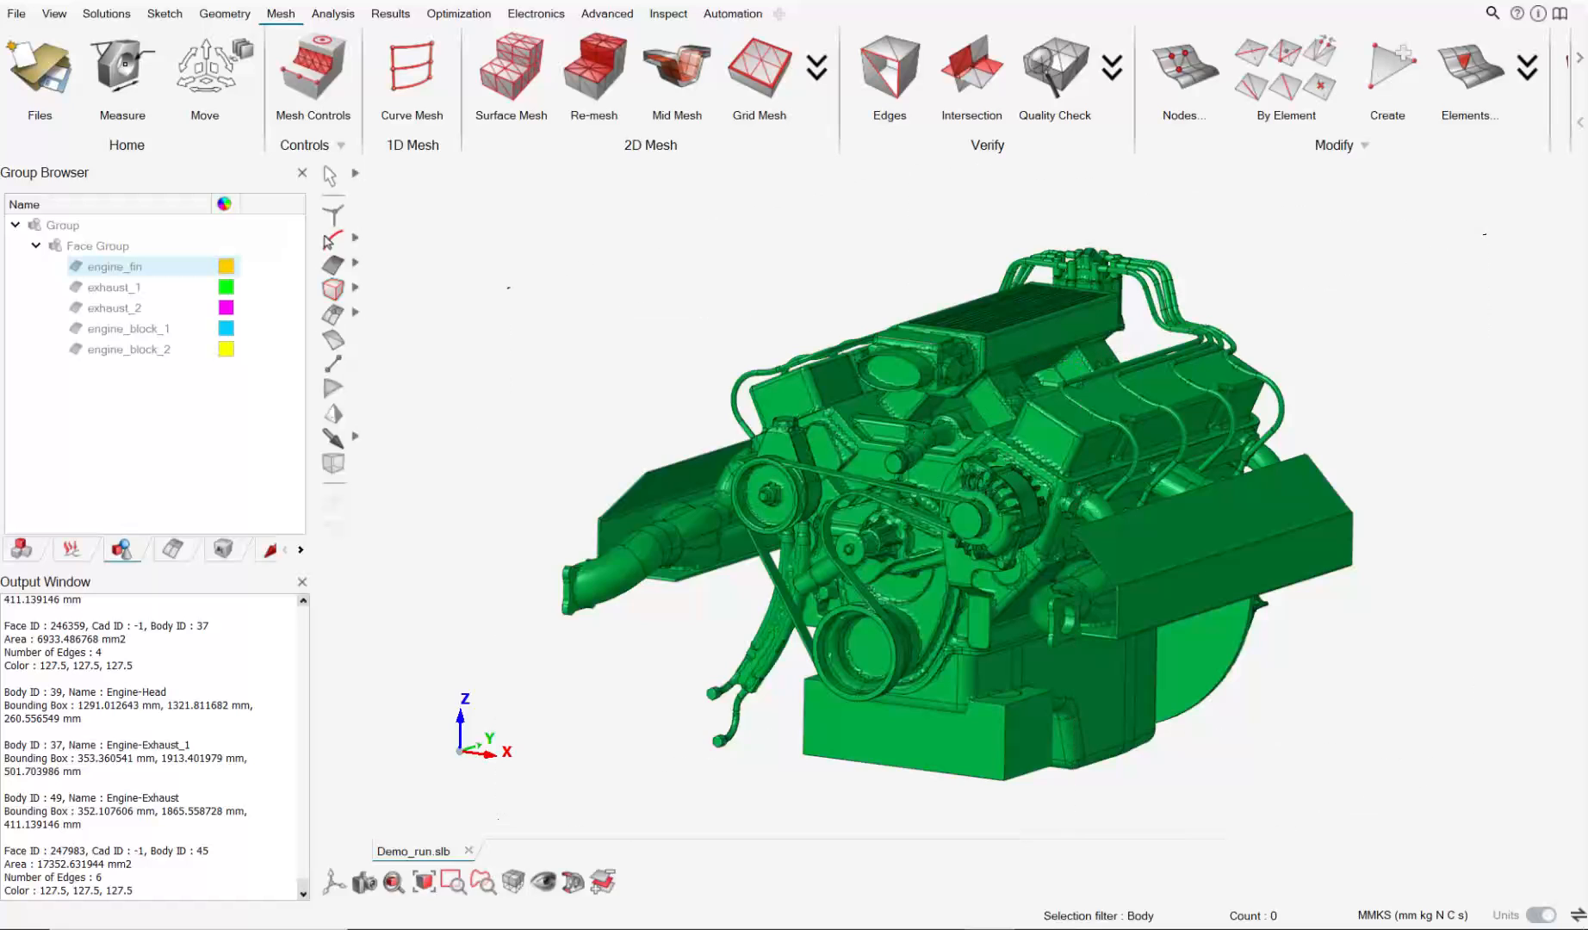
scroll(363, 327, "up", 1)
double_click(126, 274)
middle_click_drag(970, 278, 459, 385)
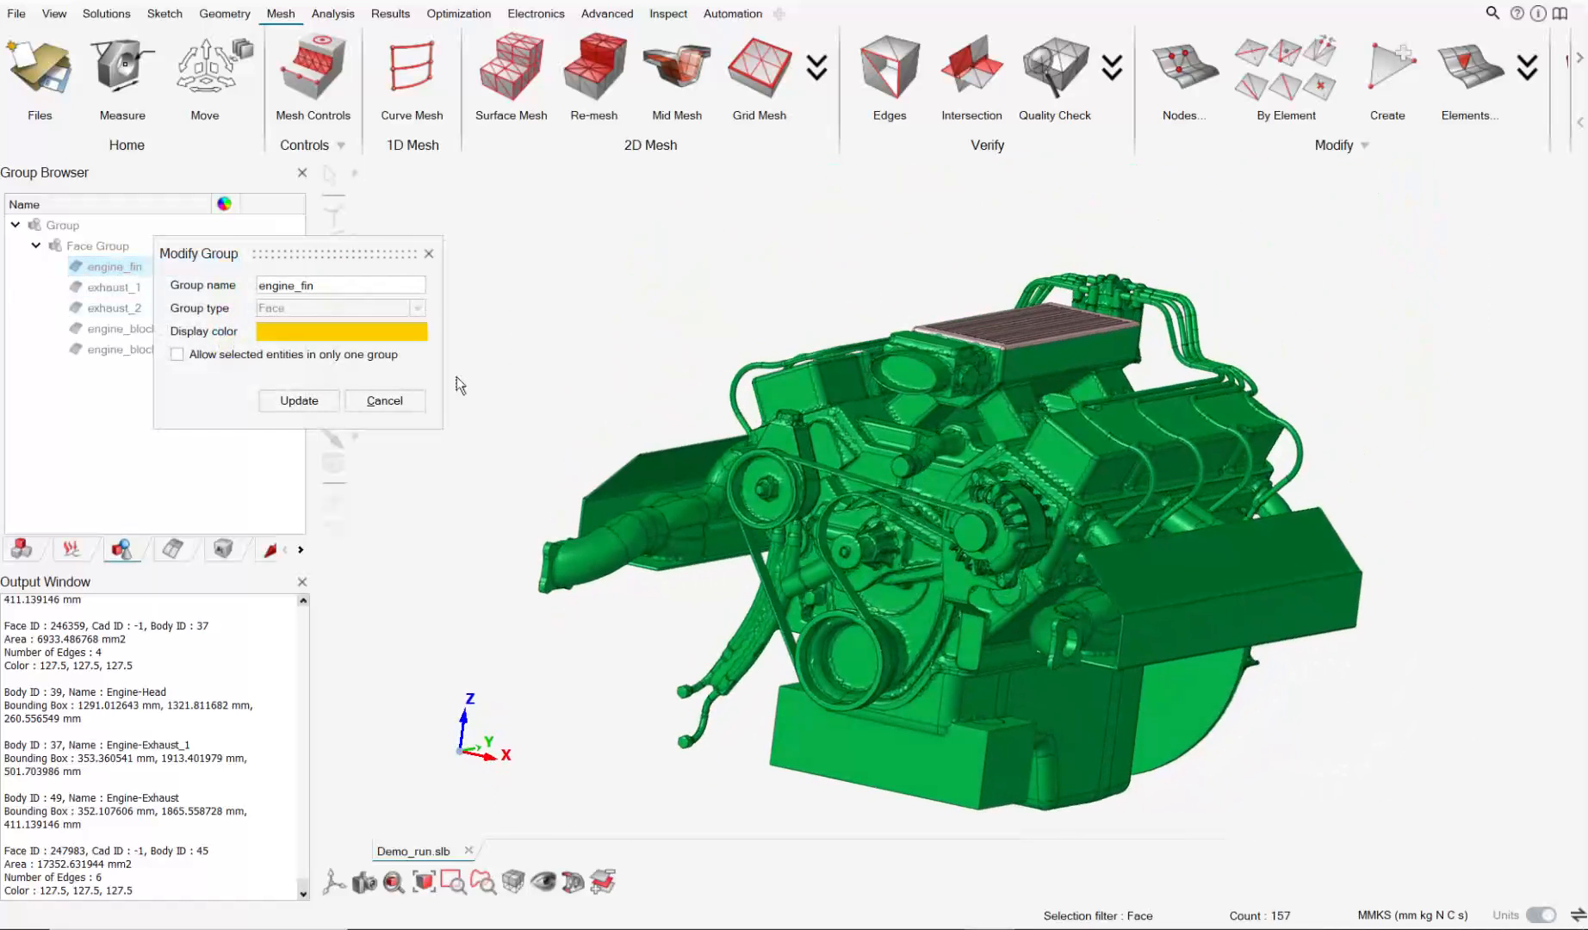
left_click(414, 403)
Inspect the mesh closing the intake opening and both exhaust outlets, querying the cap faces of these openings.
middle_click_drag(566, 504, 950, 541)
scroll(743, 627, "up", 5)
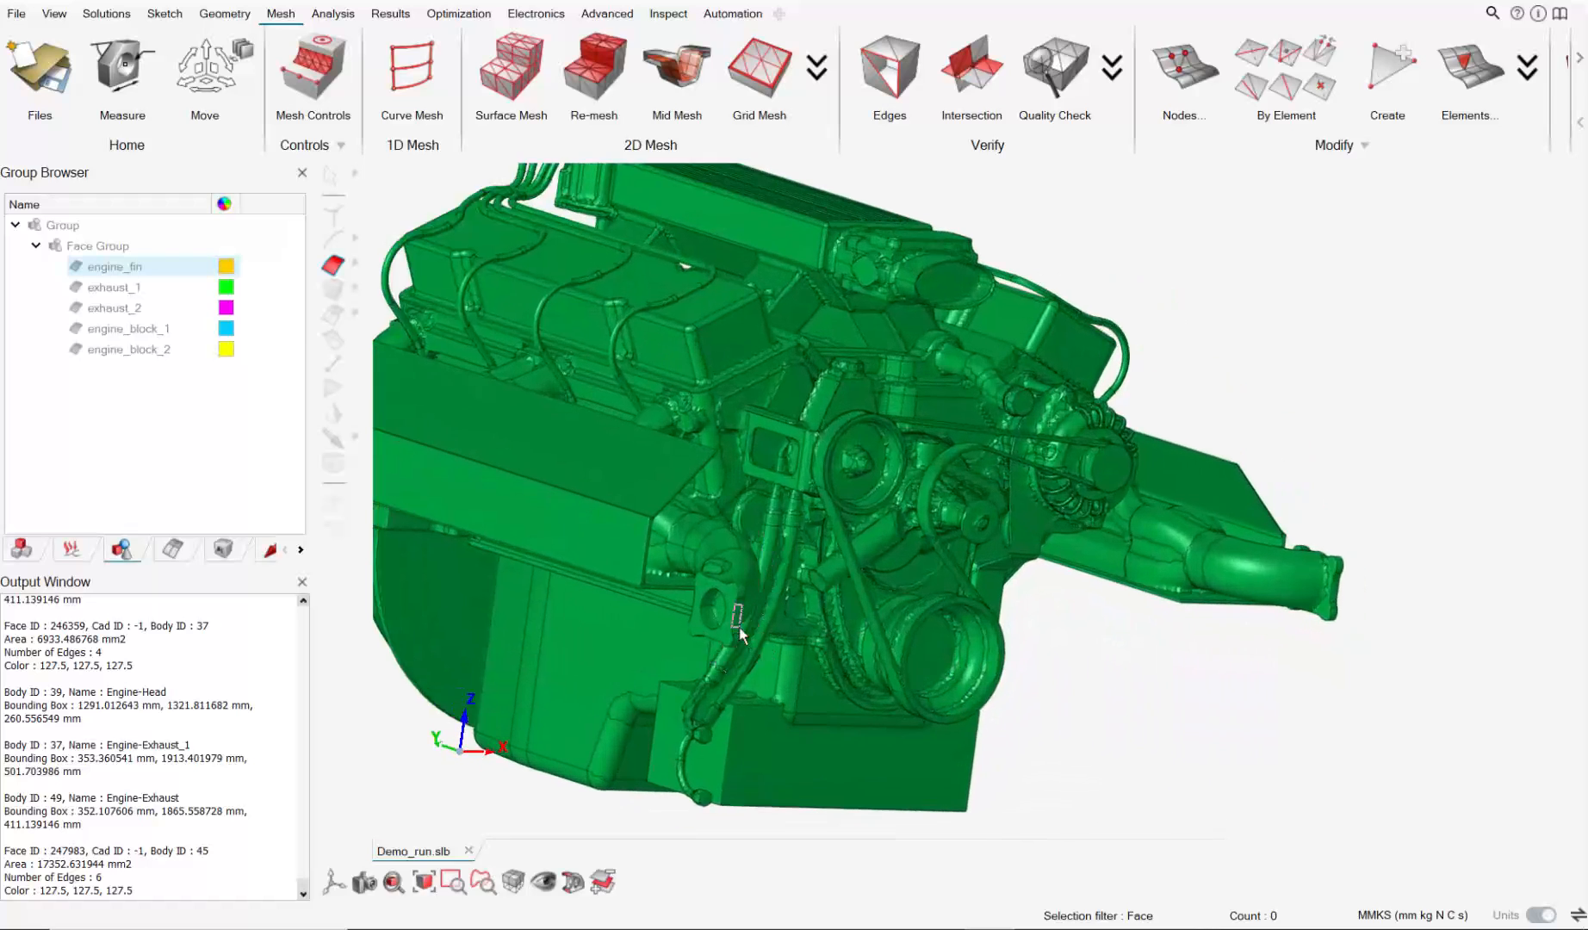
scroll(1025, 241, "up", 6)
scroll(1033, 242, "down", 4)
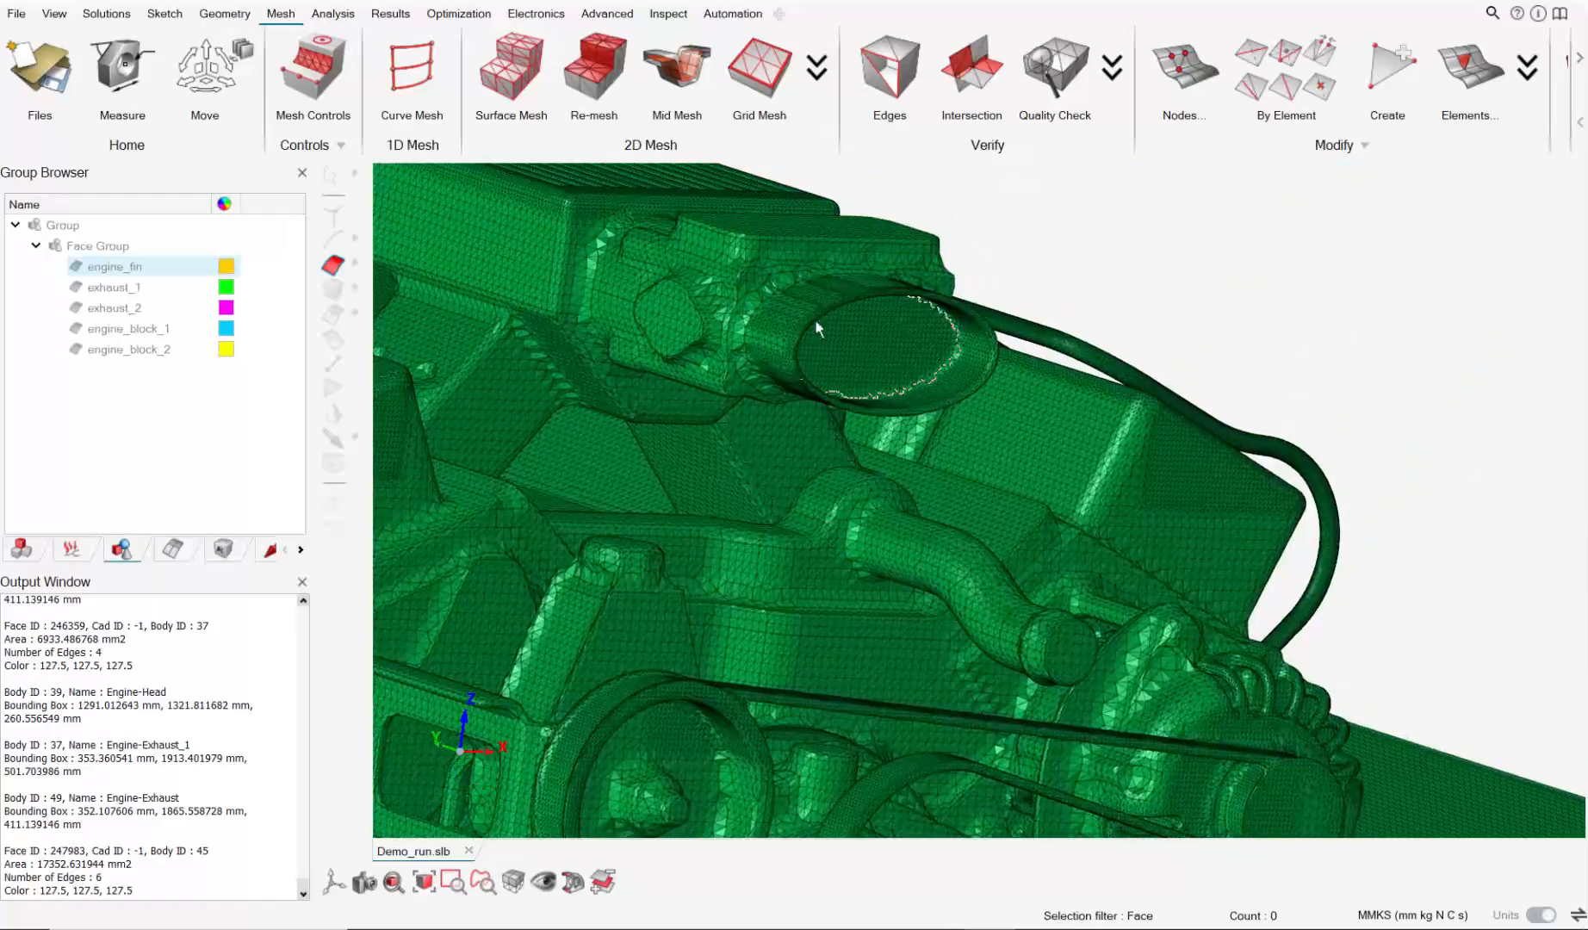
scroll(815, 319, "up", 3)
middle_click_drag(912, 382, 941, 309)
scroll(1033, 598, "up", 4)
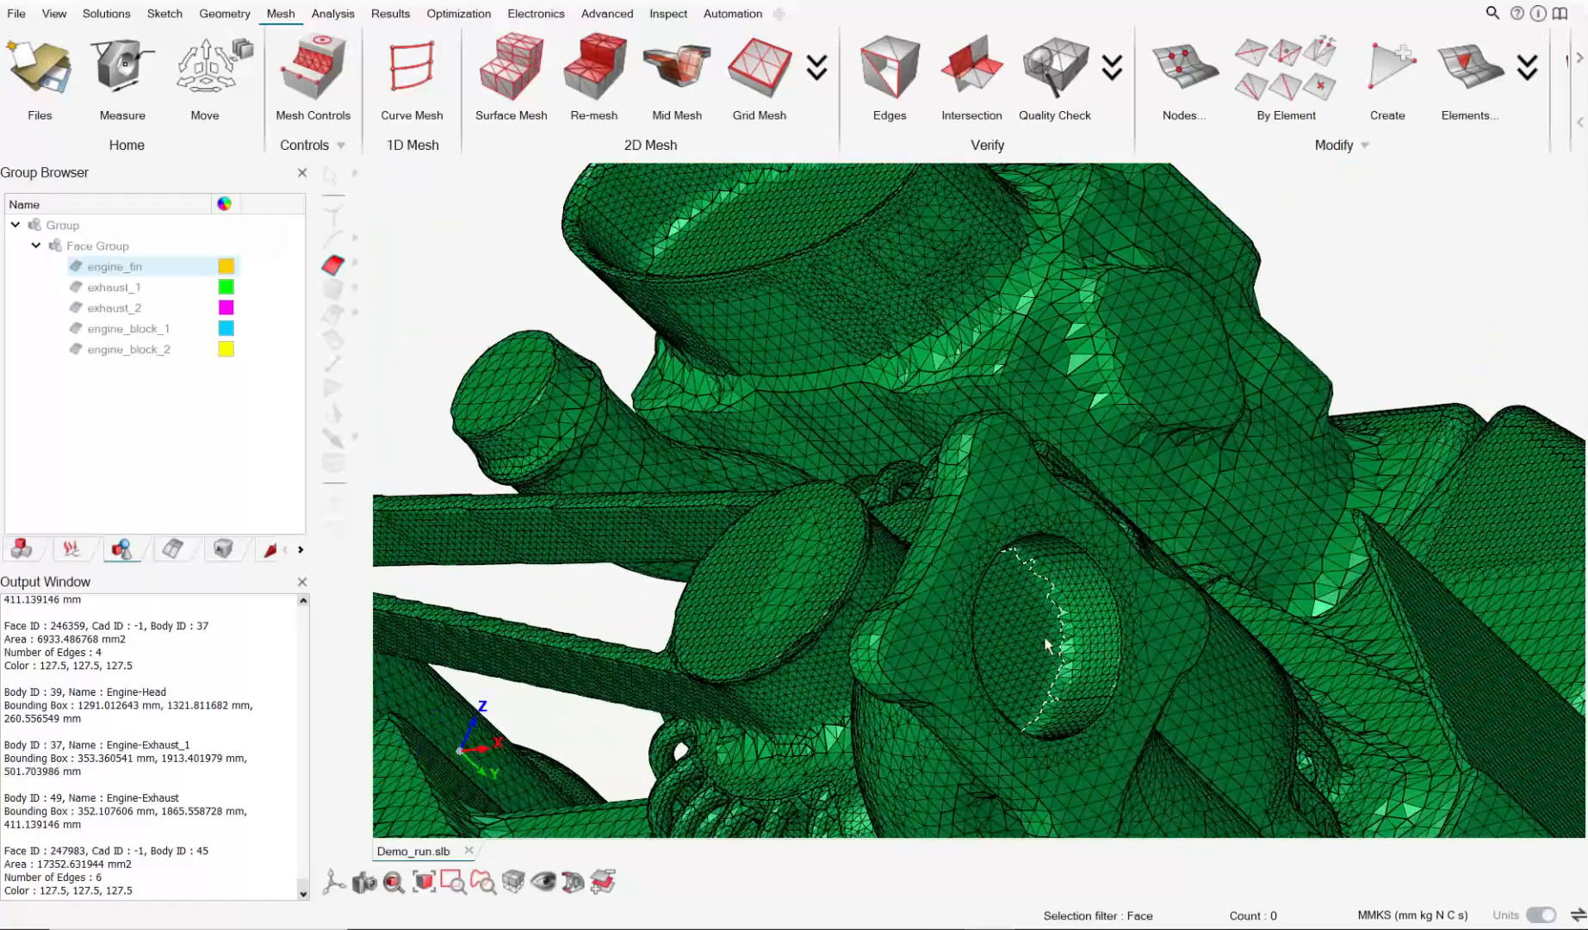
left_click(1046, 644)
left_click(783, 218)
middle_click_drag(782, 218, 870, 310)
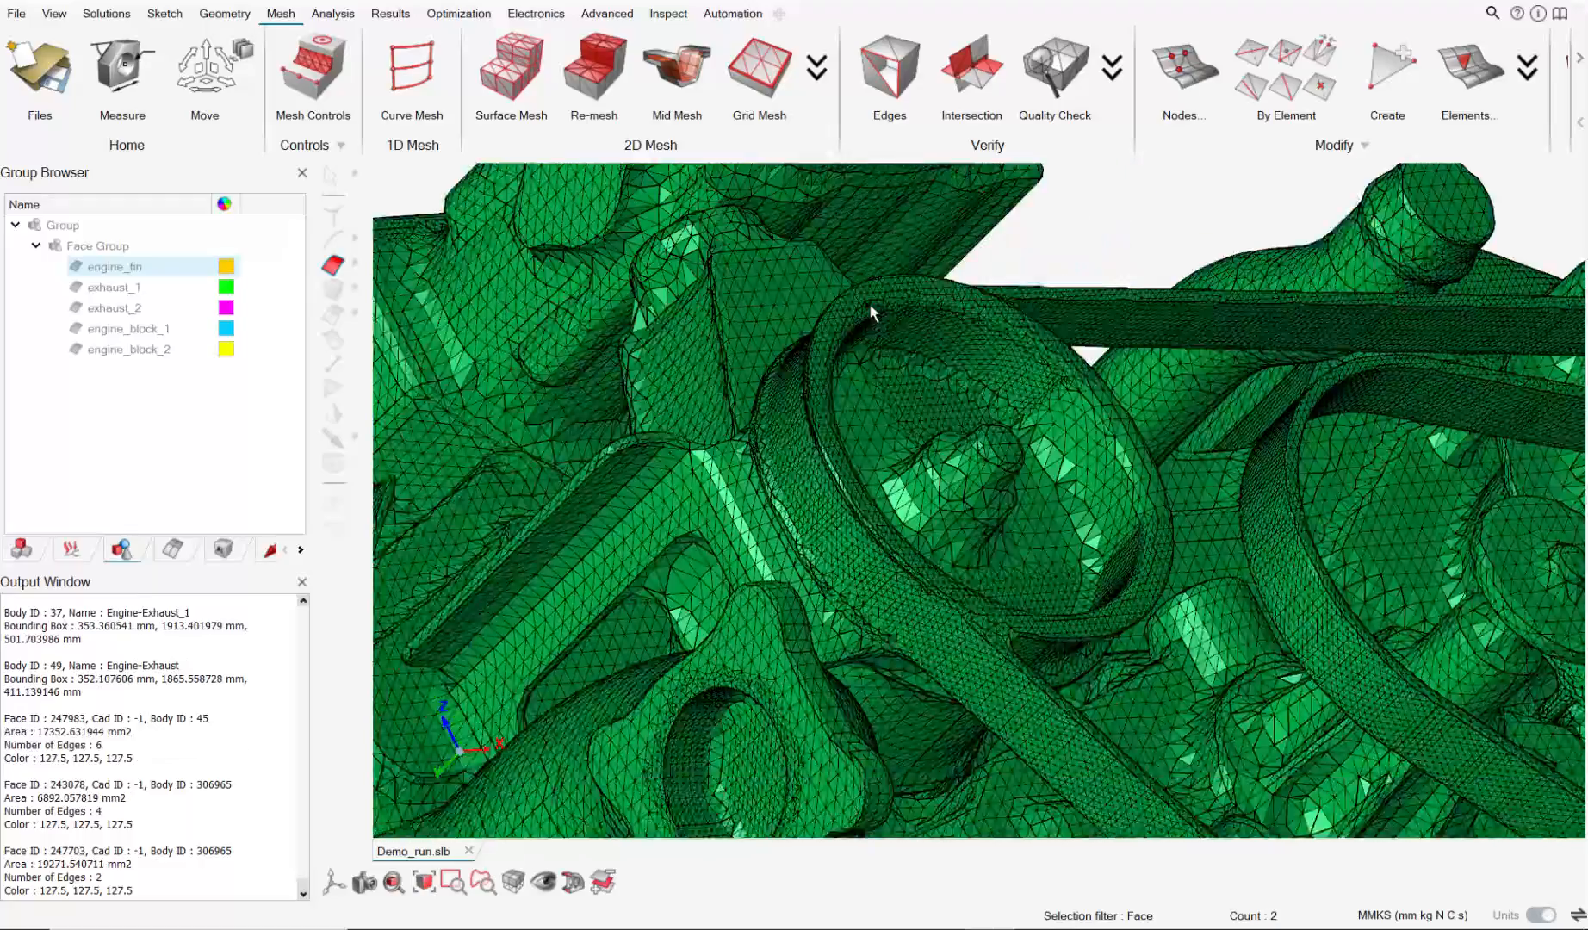
scroll(869, 310, "down", 2)
left_click(786, 648)
middle_click_drag(786, 648, 863, 615)
middle_click_drag(849, 532, 893, 583)
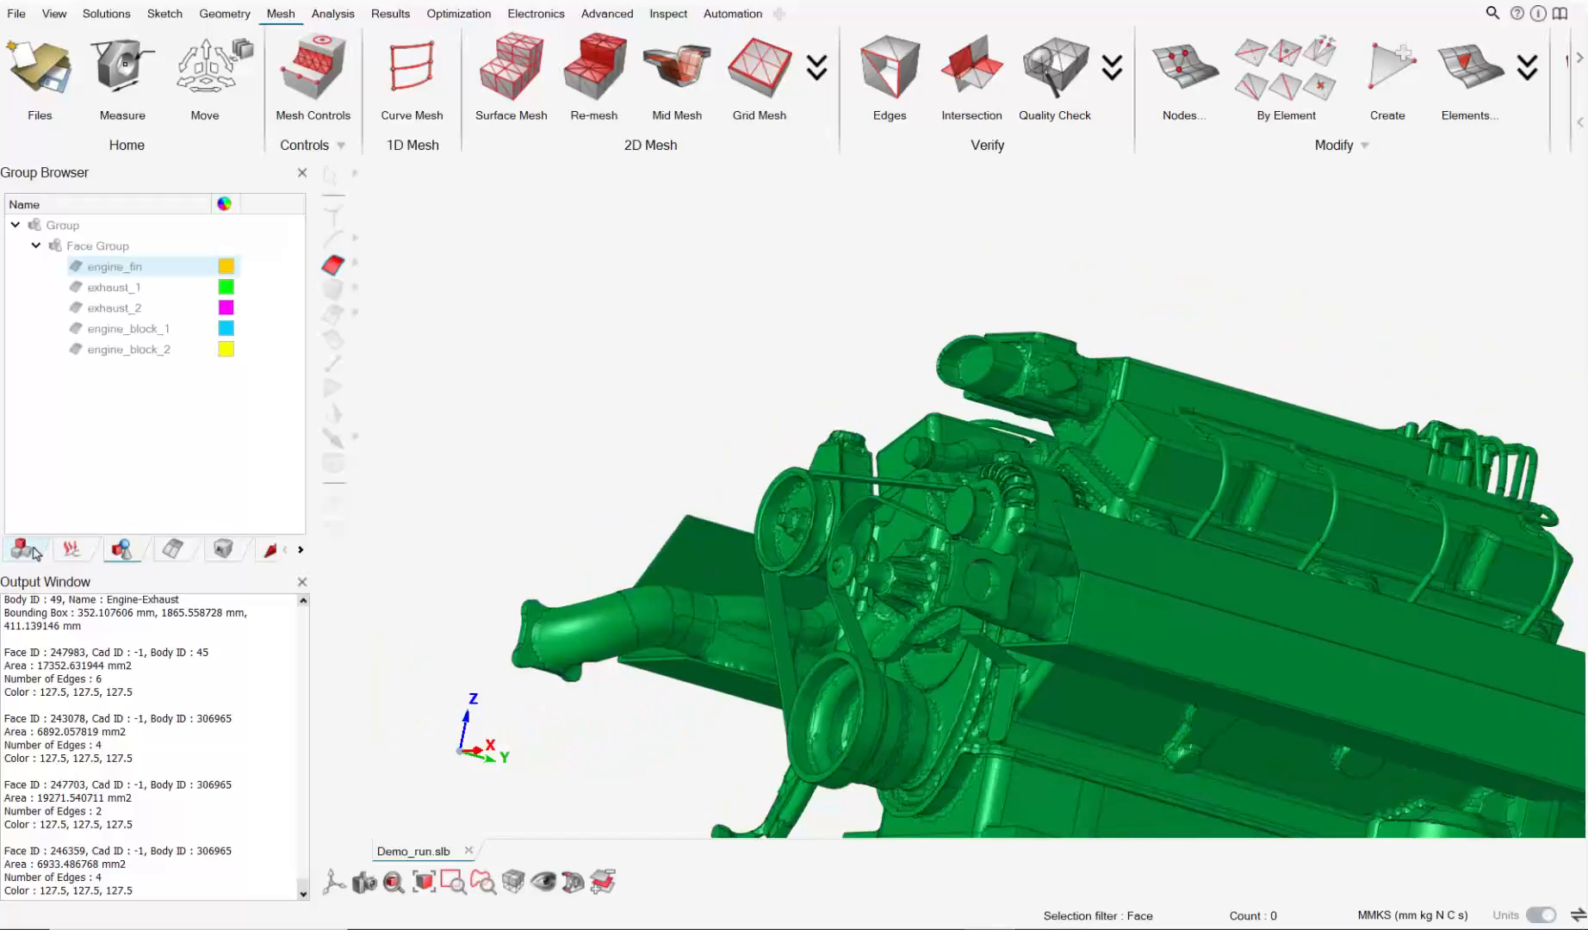
scroll(945, 564, "up", 10)
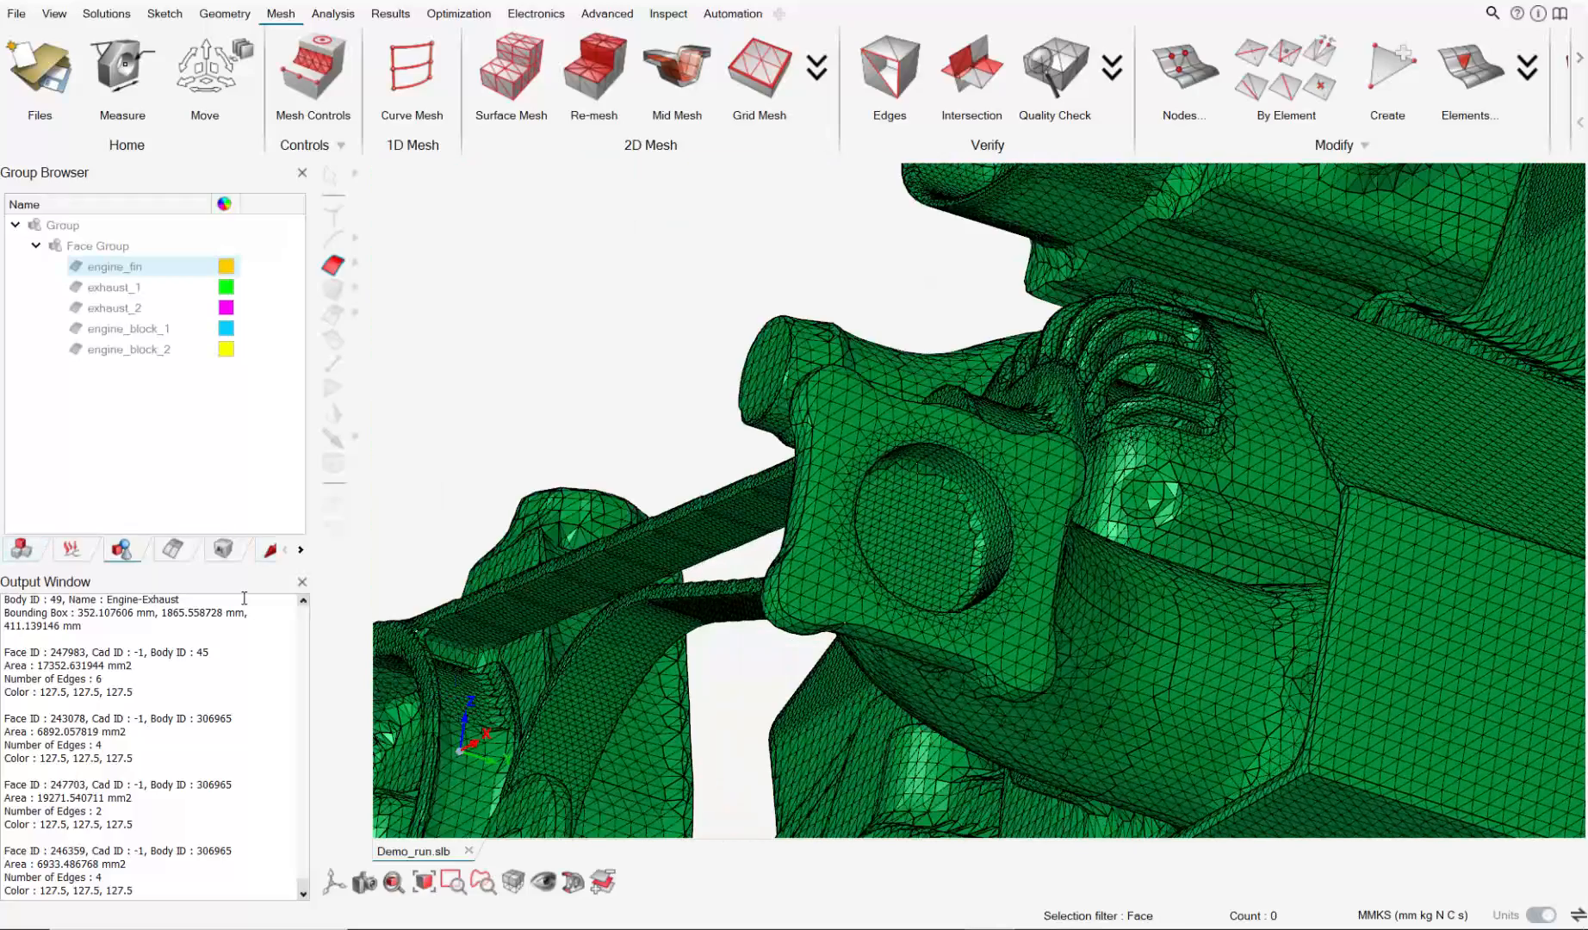
Display the Sketch_1_1 body of UHFN-Parts.x_t in the exhaust outlet of the merged engine.
left_click(22, 548)
scroll(146, 353, "down", 5)
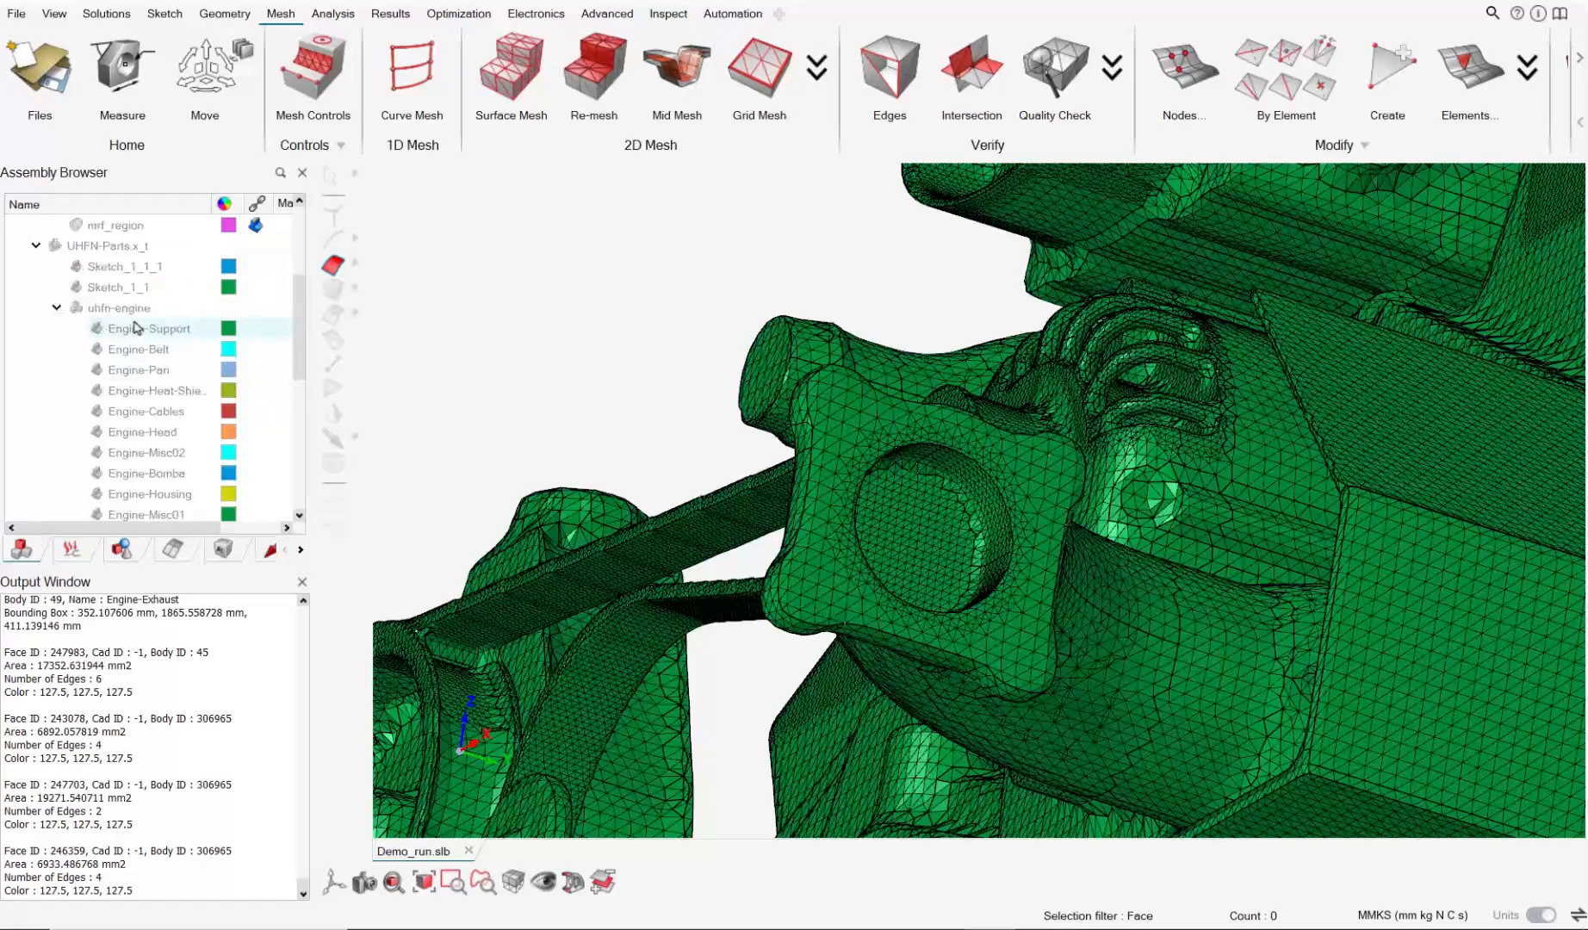
scroll(124, 345, "up", 2)
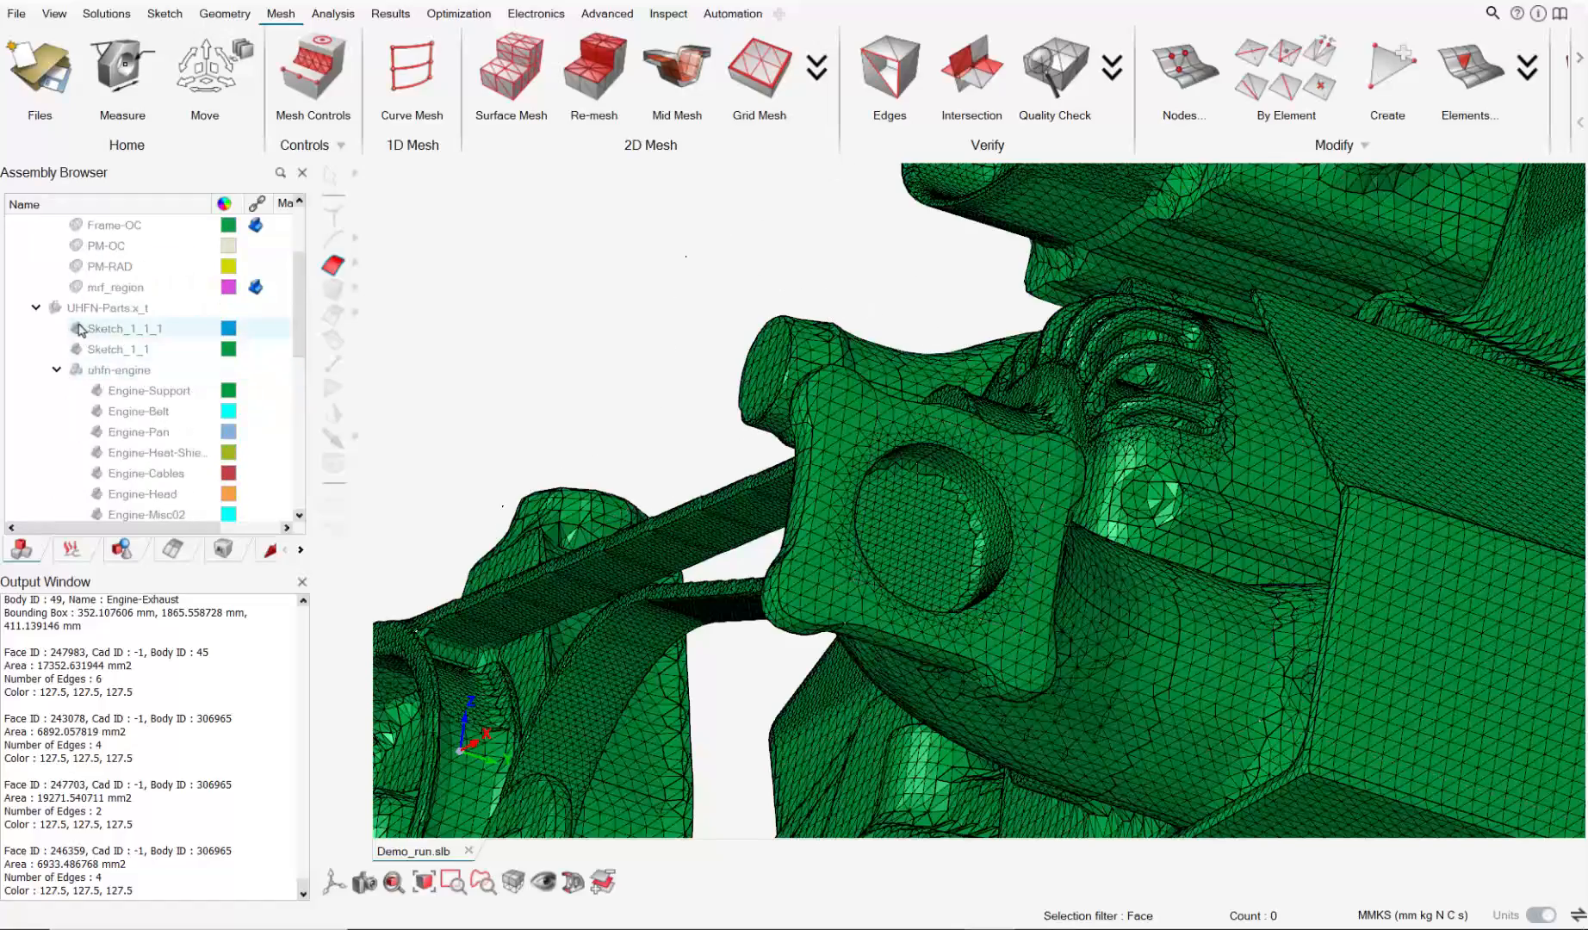
left_click(79, 349)
mouse_move(1003, 480)
middle_mouse_down()
mouse_move(1100, 537)
mouse_move(973, 508)
middle_mouse_up()
scroll(973, 508, "up", 4)
Set the display color of the Sketch_1_1 body to yellow.
left_click(141, 352)
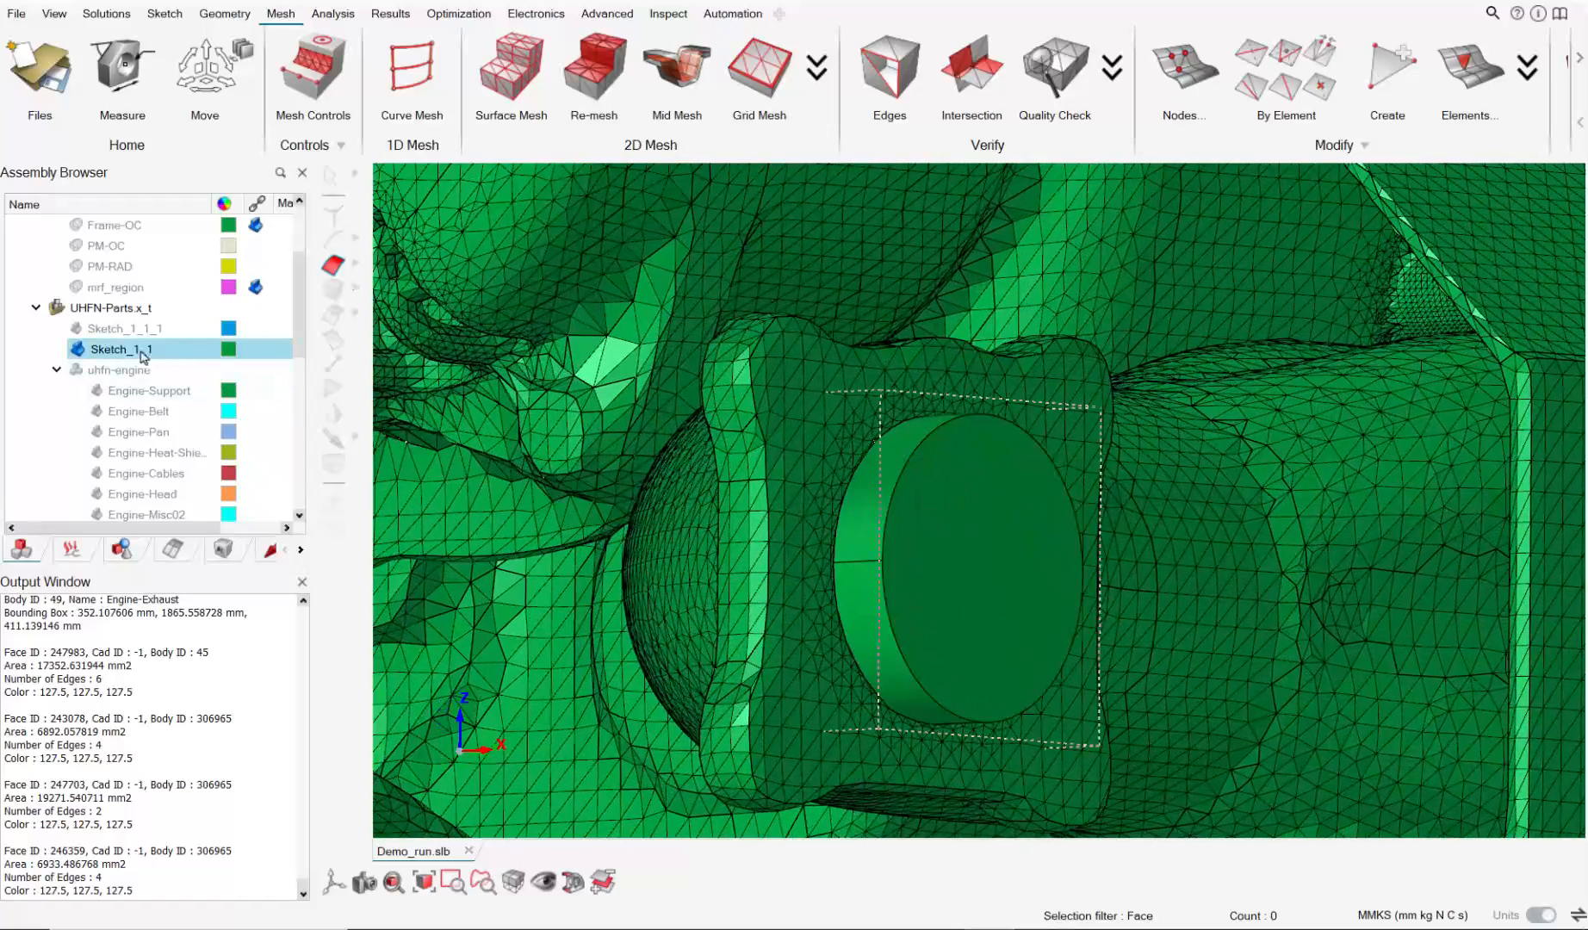
left_click(229, 349)
left_click(289, 390)
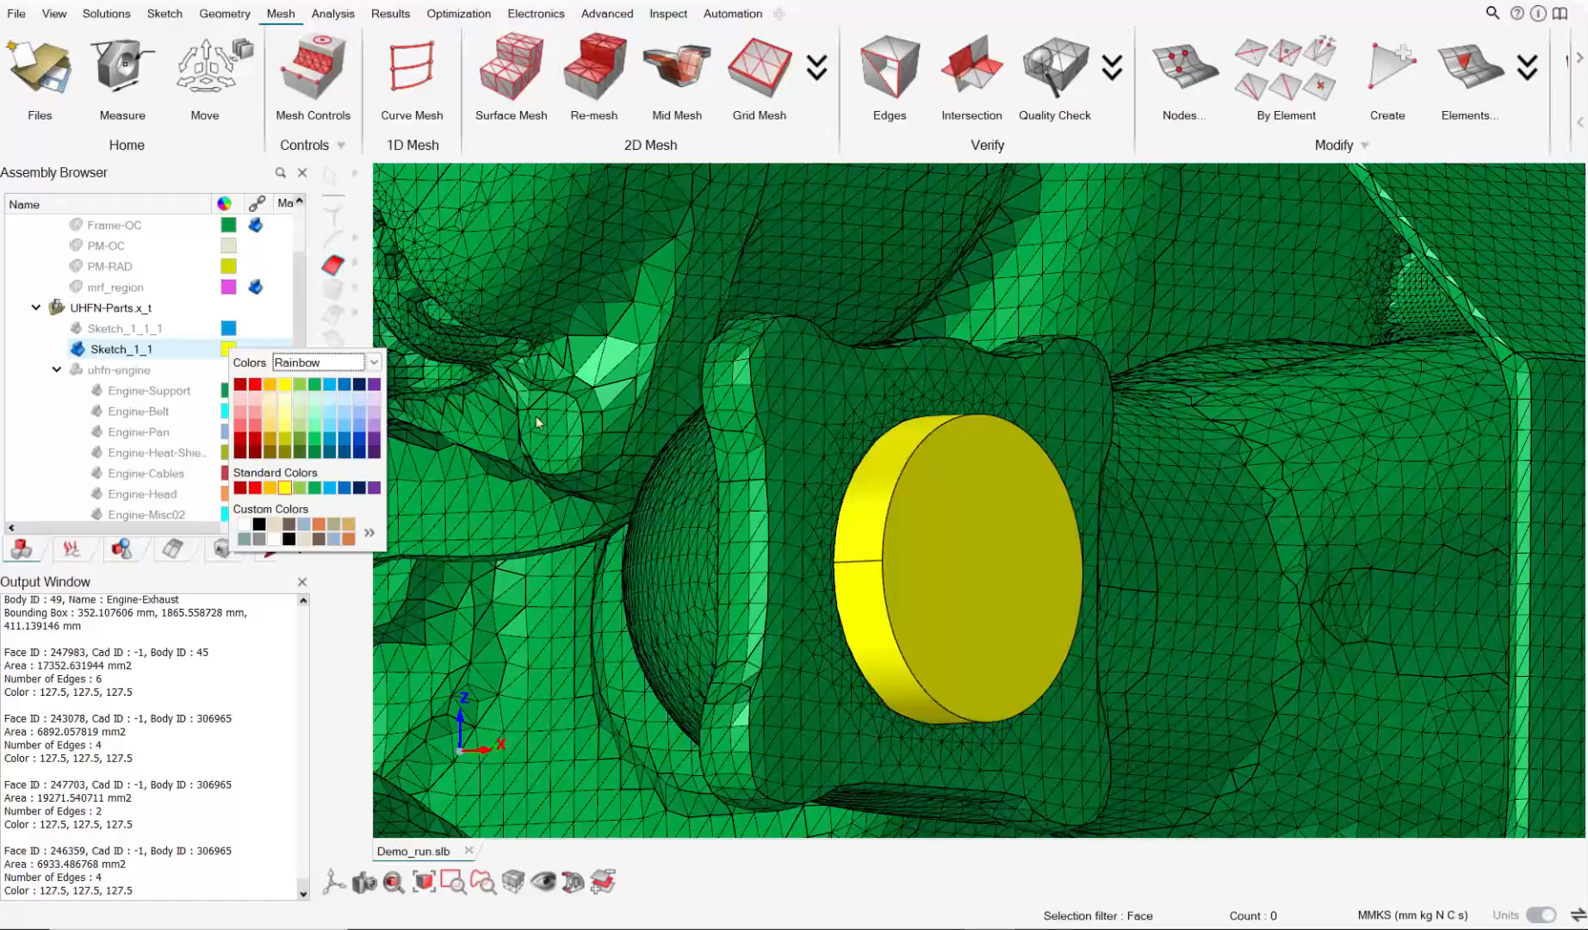
scroll(633, 529, "down", 2)
scroll(662, 589, "down", 2)
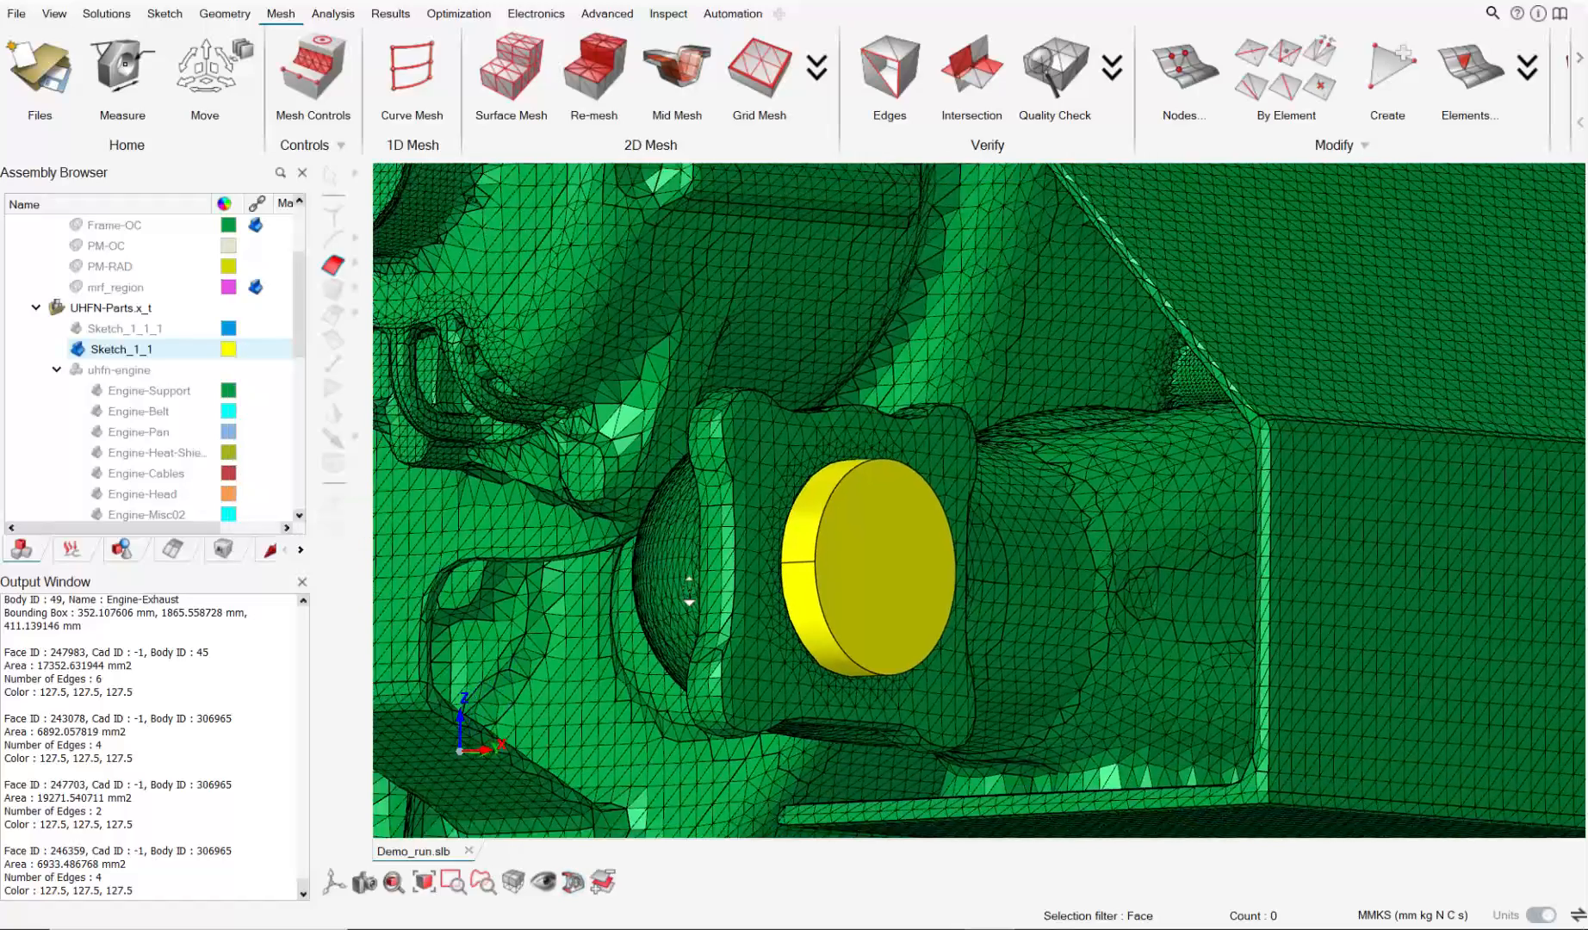
Section the engine model along Y through the exhaust outlet and inspect the Sketch_1_1 disc's position relative to the flange.
middle_click_drag(661, 589, 644, 663)
left_click(567, 873)
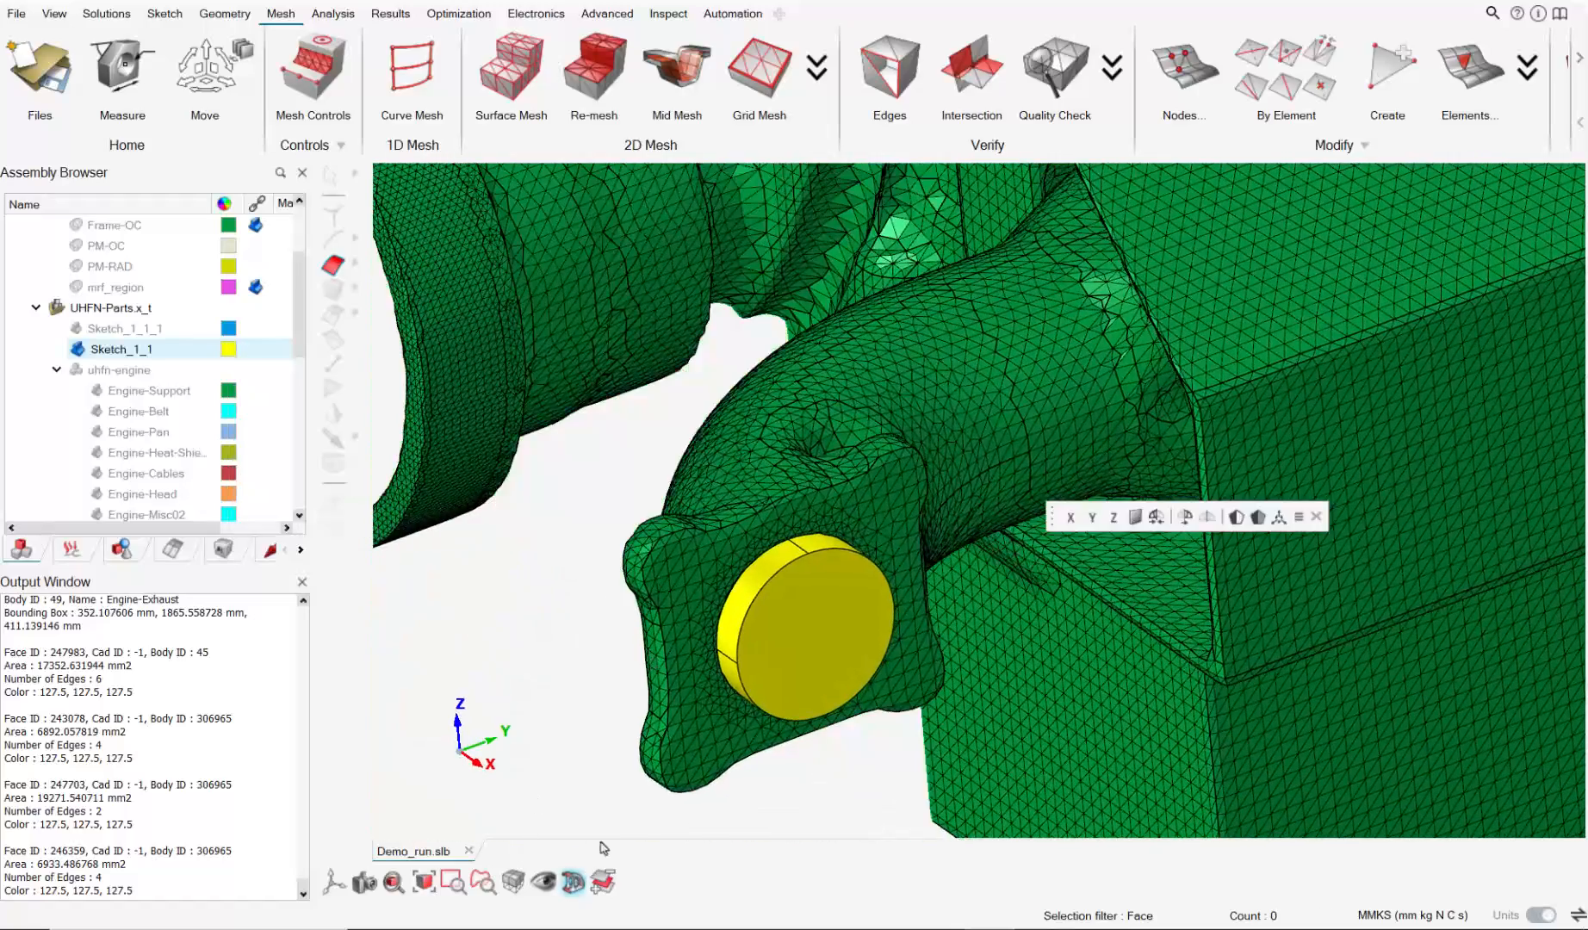
scroll(725, 533, "down", 6)
scroll(740, 498, "down", 2)
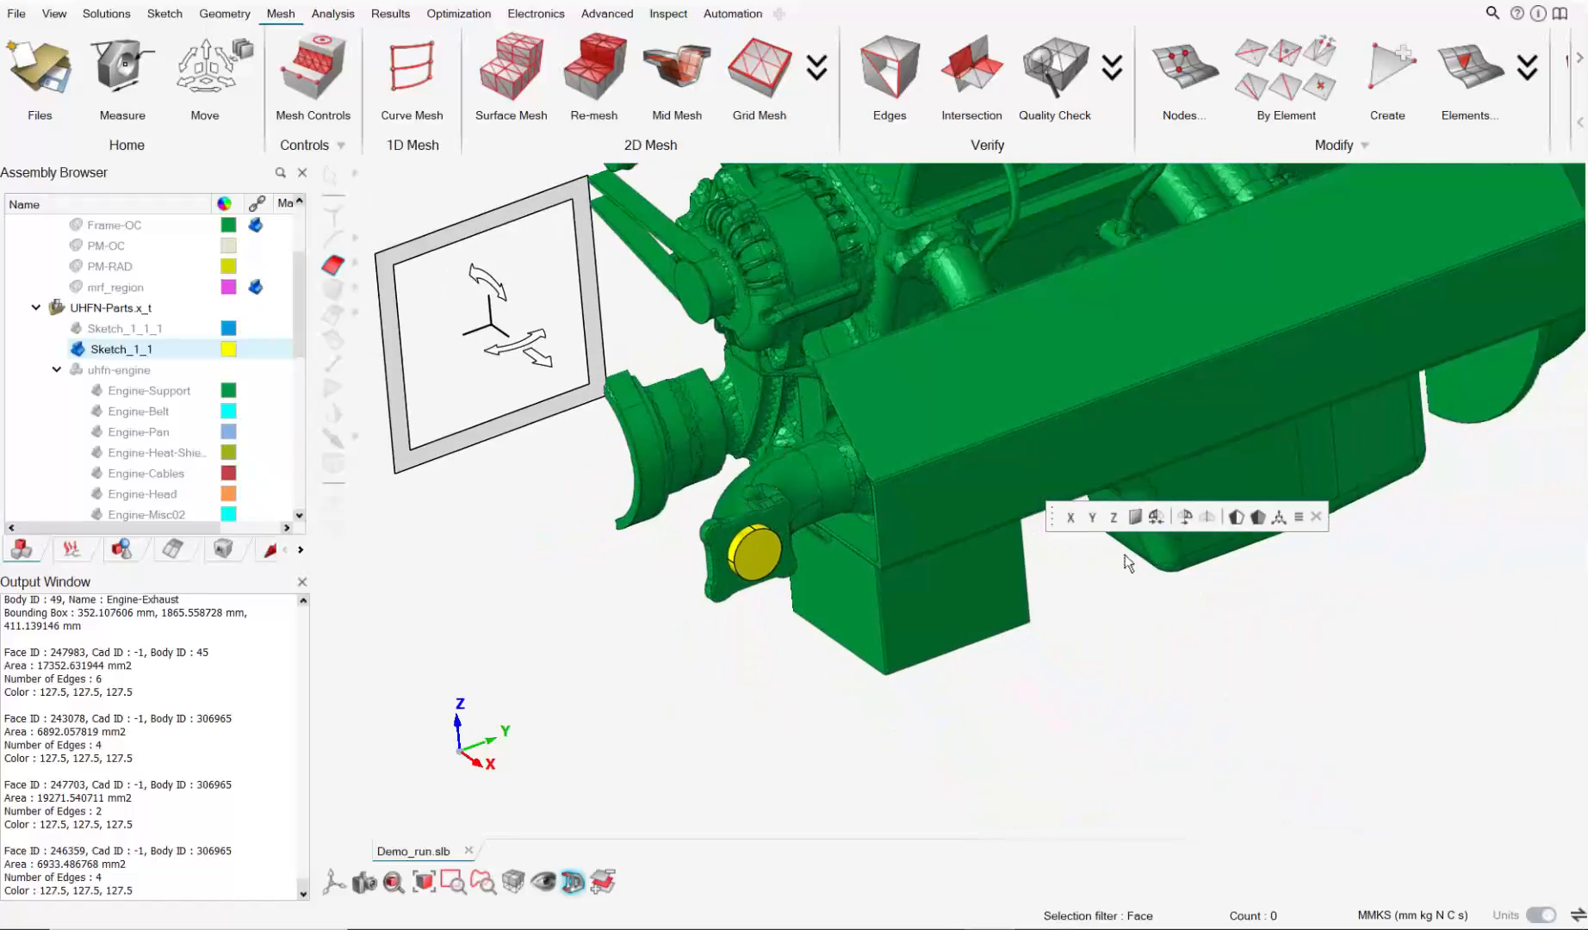
left_click(1091, 518)
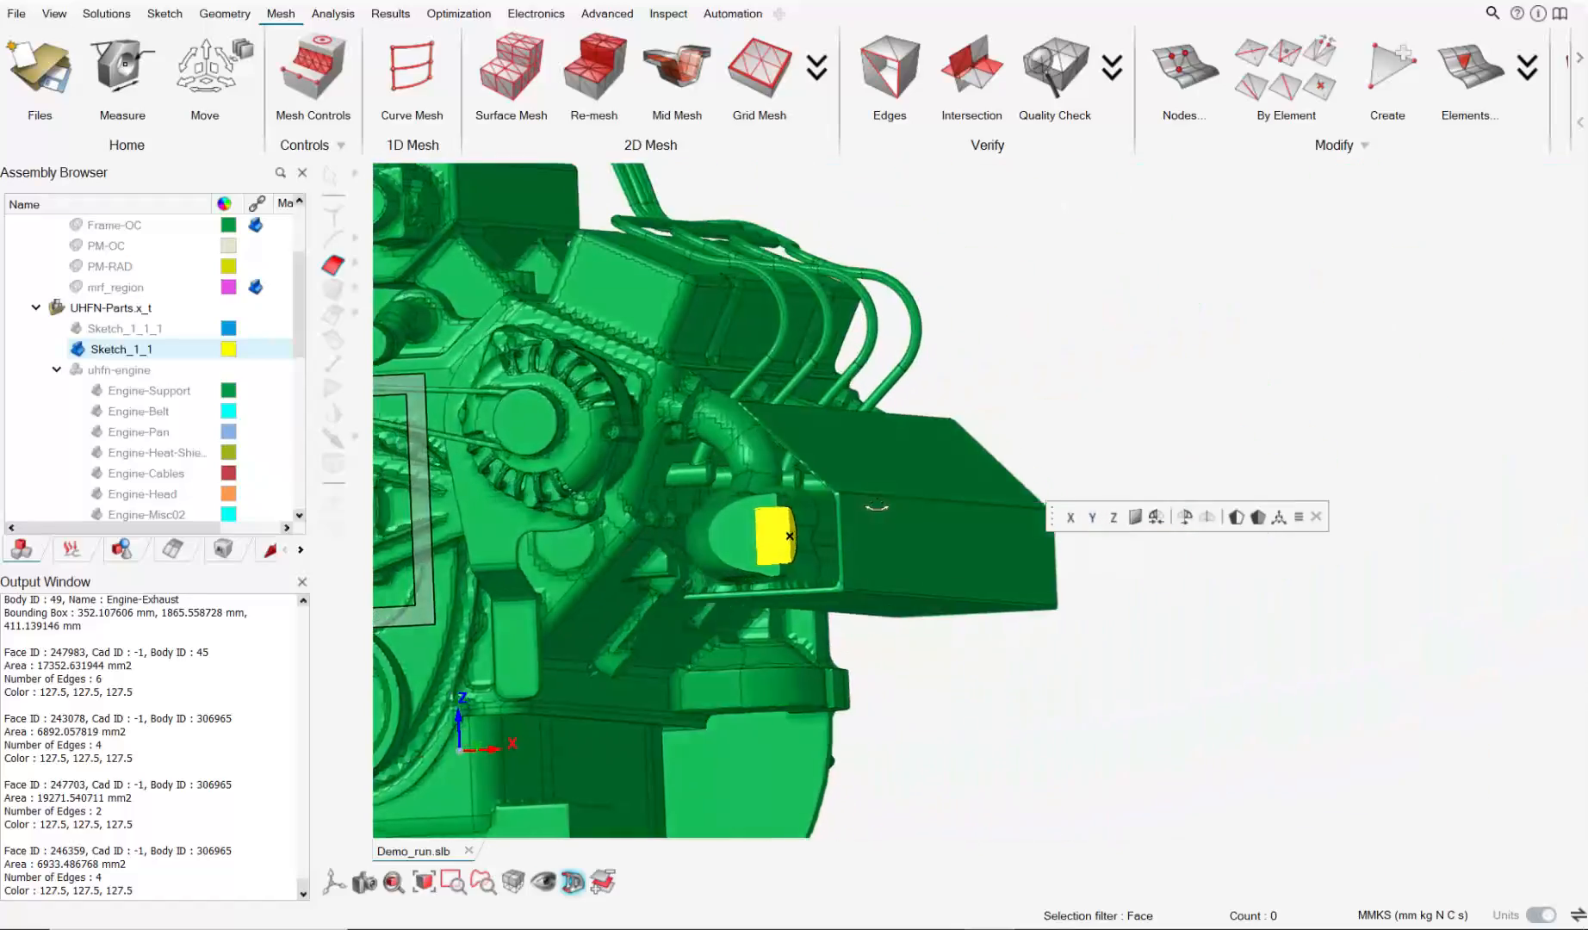
scroll(792, 544, "up", 6)
middle_click_drag(772, 544, 694, 584)
scroll(779, 538, "up", 2)
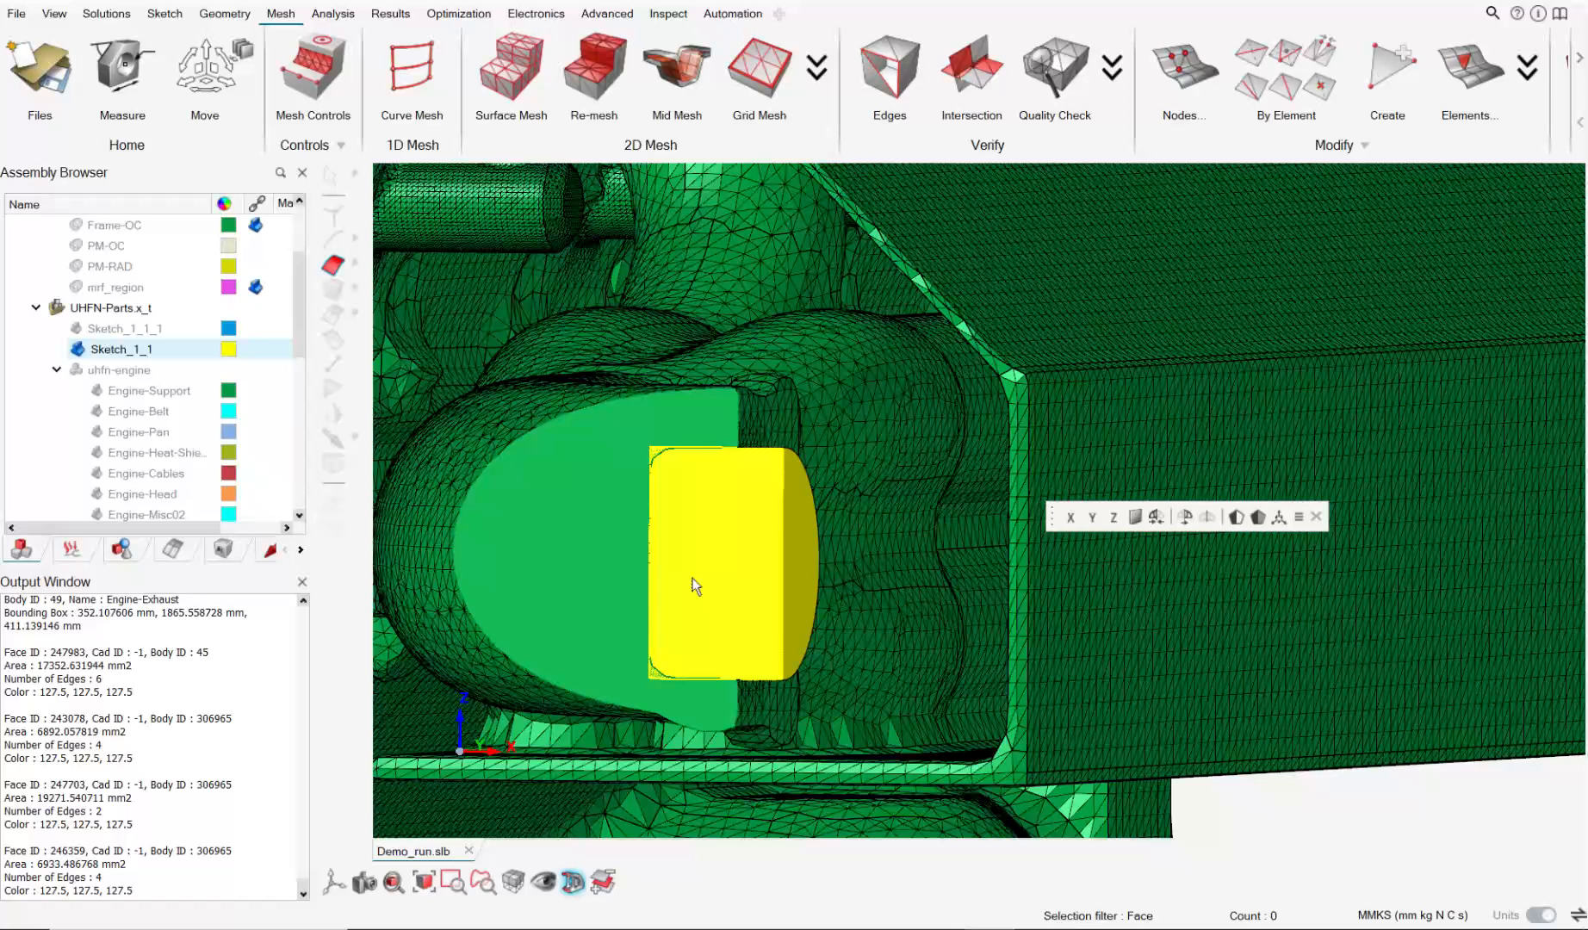
Move the Sketch_1_1 body inward along X into the exhaust outlet bore, finishing with a shift of about -2.58 mm.
left_click(335, 266)
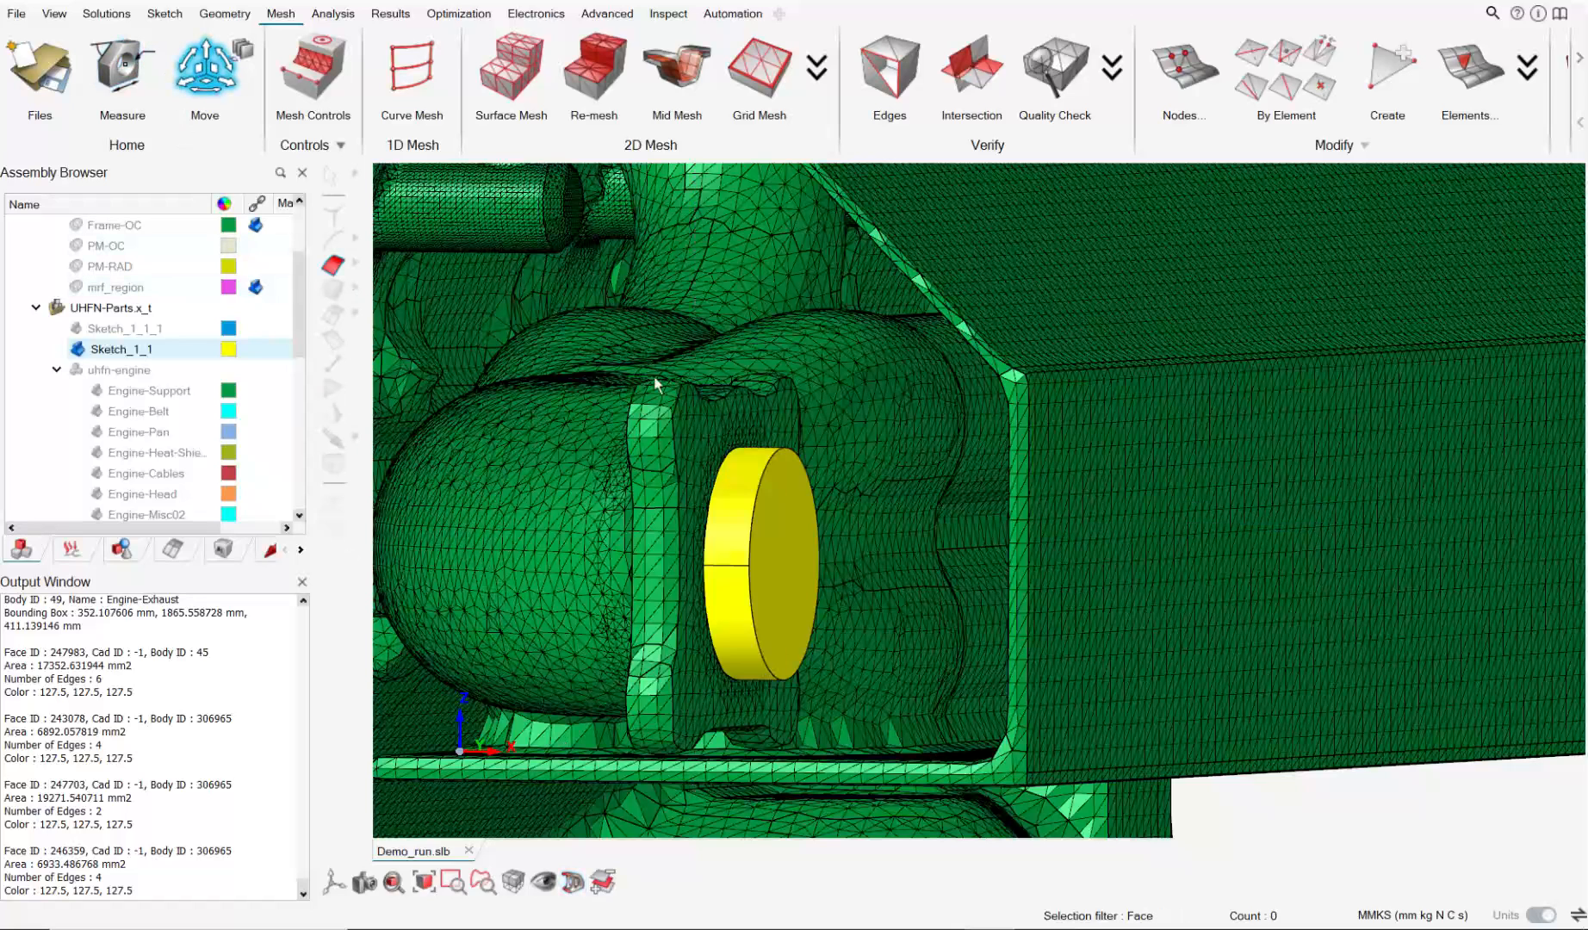
left_click(334, 290)
left_click(743, 526)
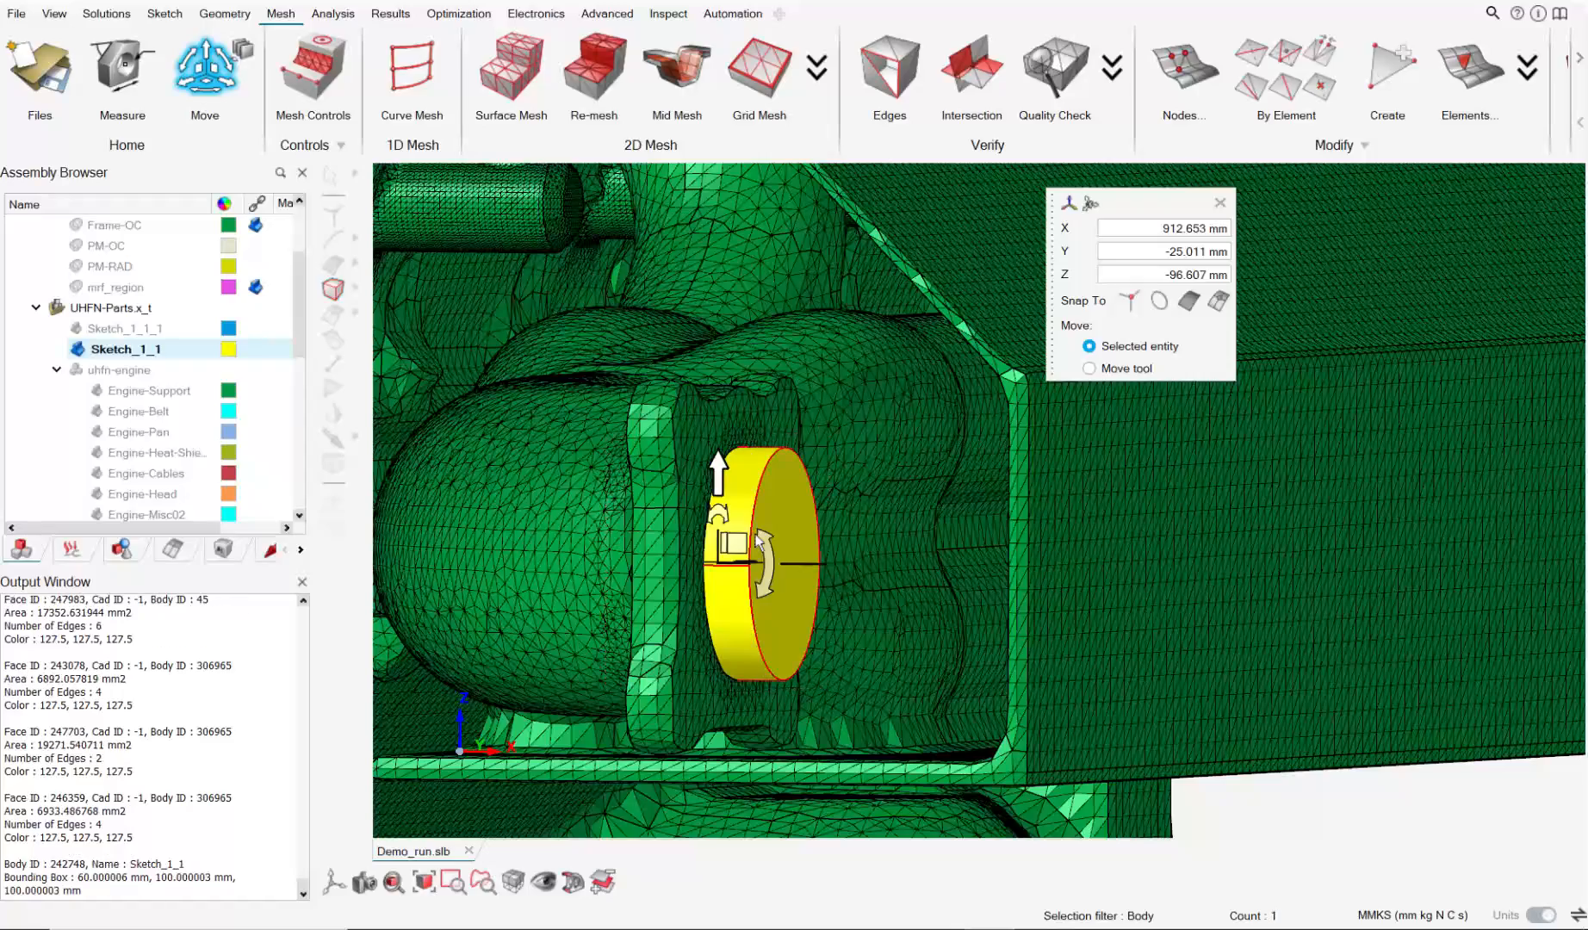
mouse_move(743, 526)
middle_mouse_down()
mouse_move(782, 577)
mouse_move(799, 534)
middle_mouse_up()
left_click_drag(799, 514, 695, 513)
middle_click_drag(695, 513, 715, 554)
scroll(729, 484, "up", 3)
mouse_move(489, 471)
left_mouse_down()
mouse_move(422, 469)
mouse_move(459, 478)
left_mouse_up()
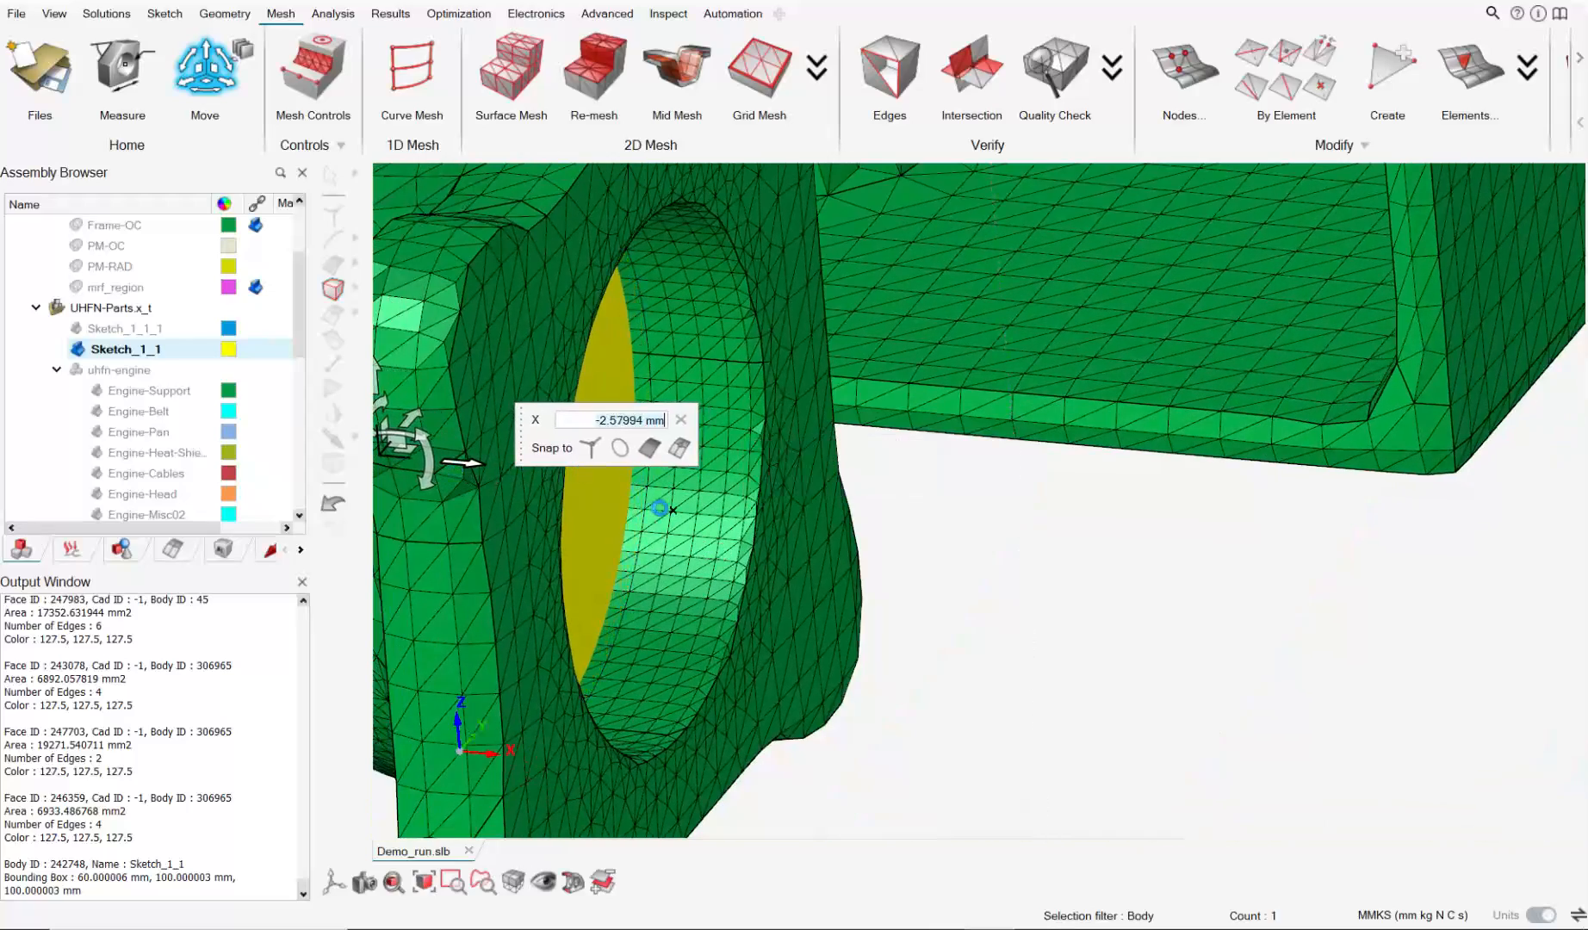
scroll(804, 582, "down", 4)
left_click(1098, 728)
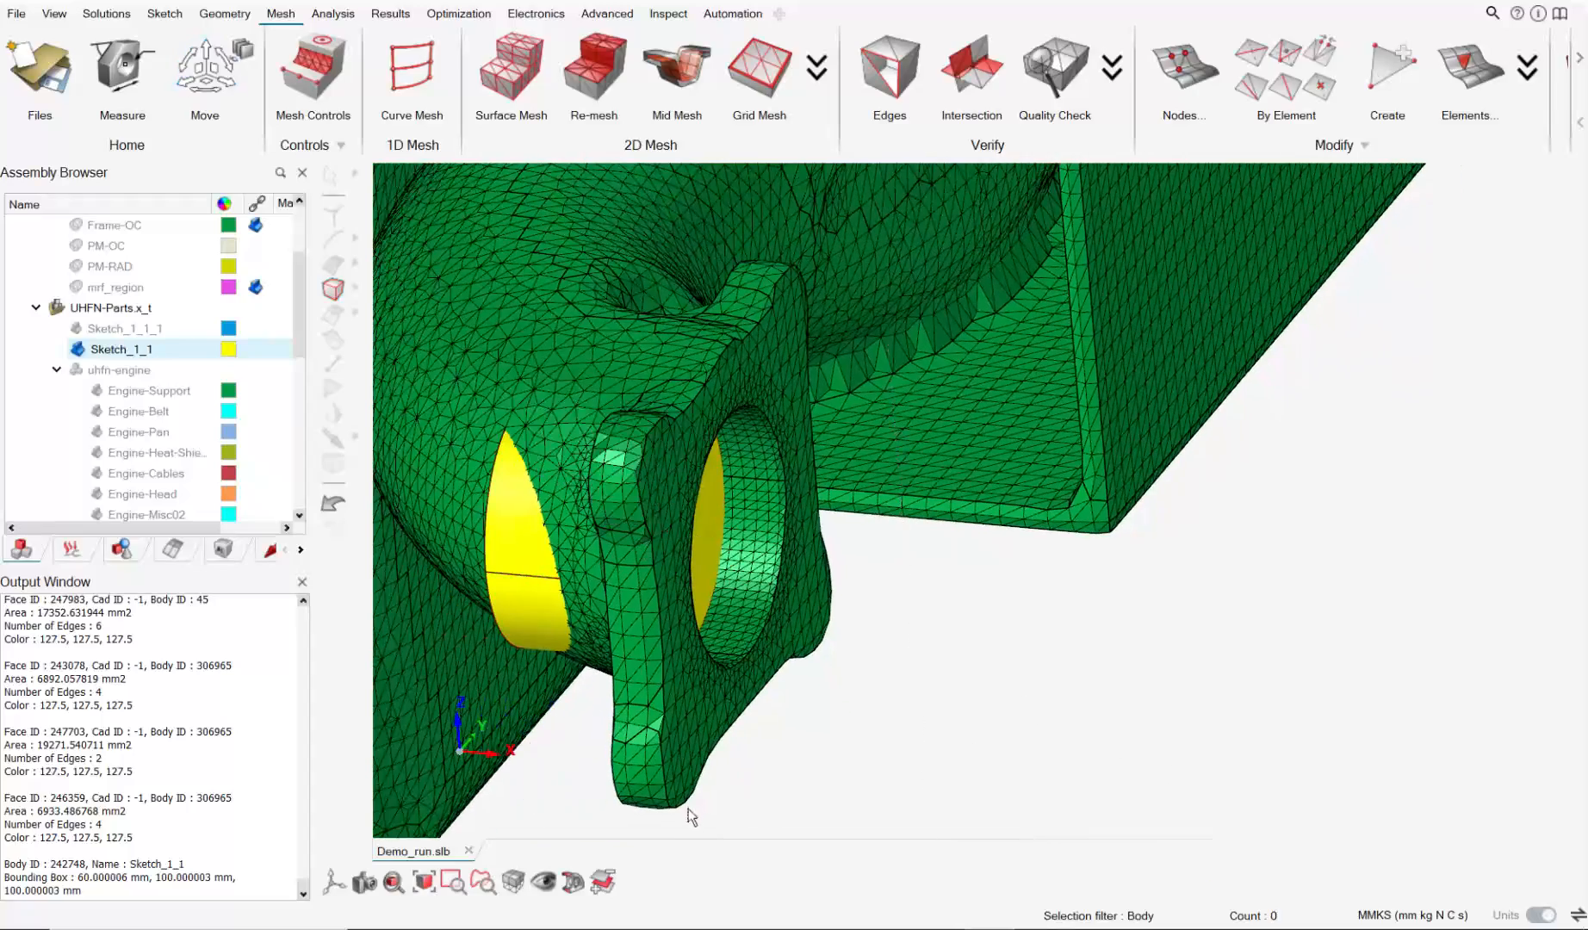
Offset the Sketch_1_1 disc's inner end face by about -35.72 mm so it stays within the exhaust pipe wall.
left_click(576, 880)
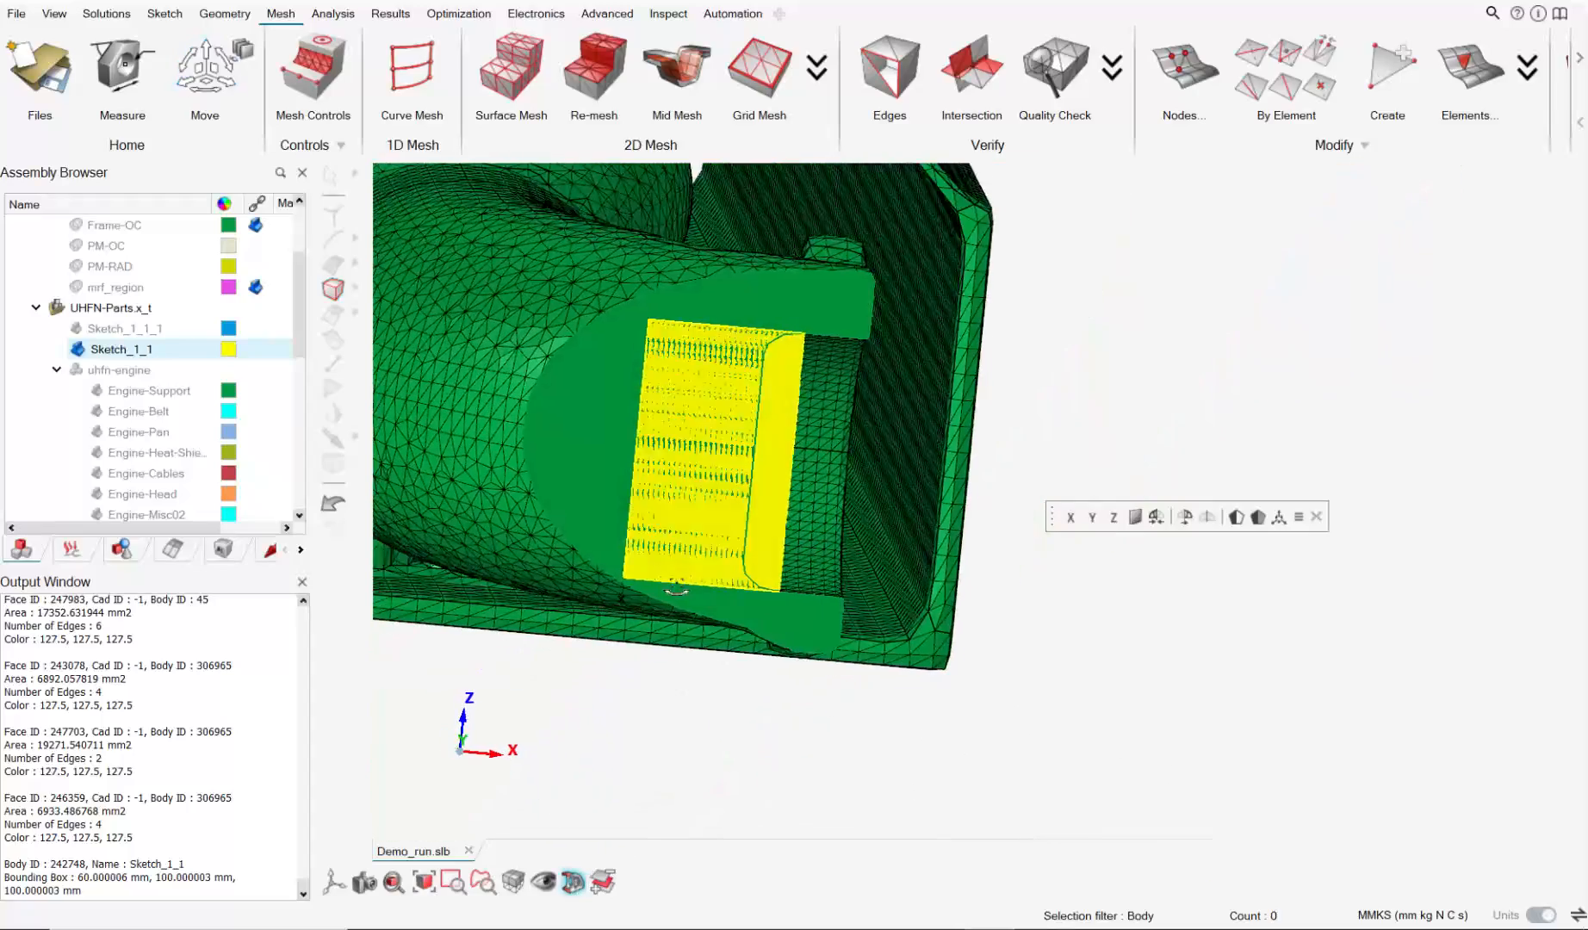
left_click(601, 880)
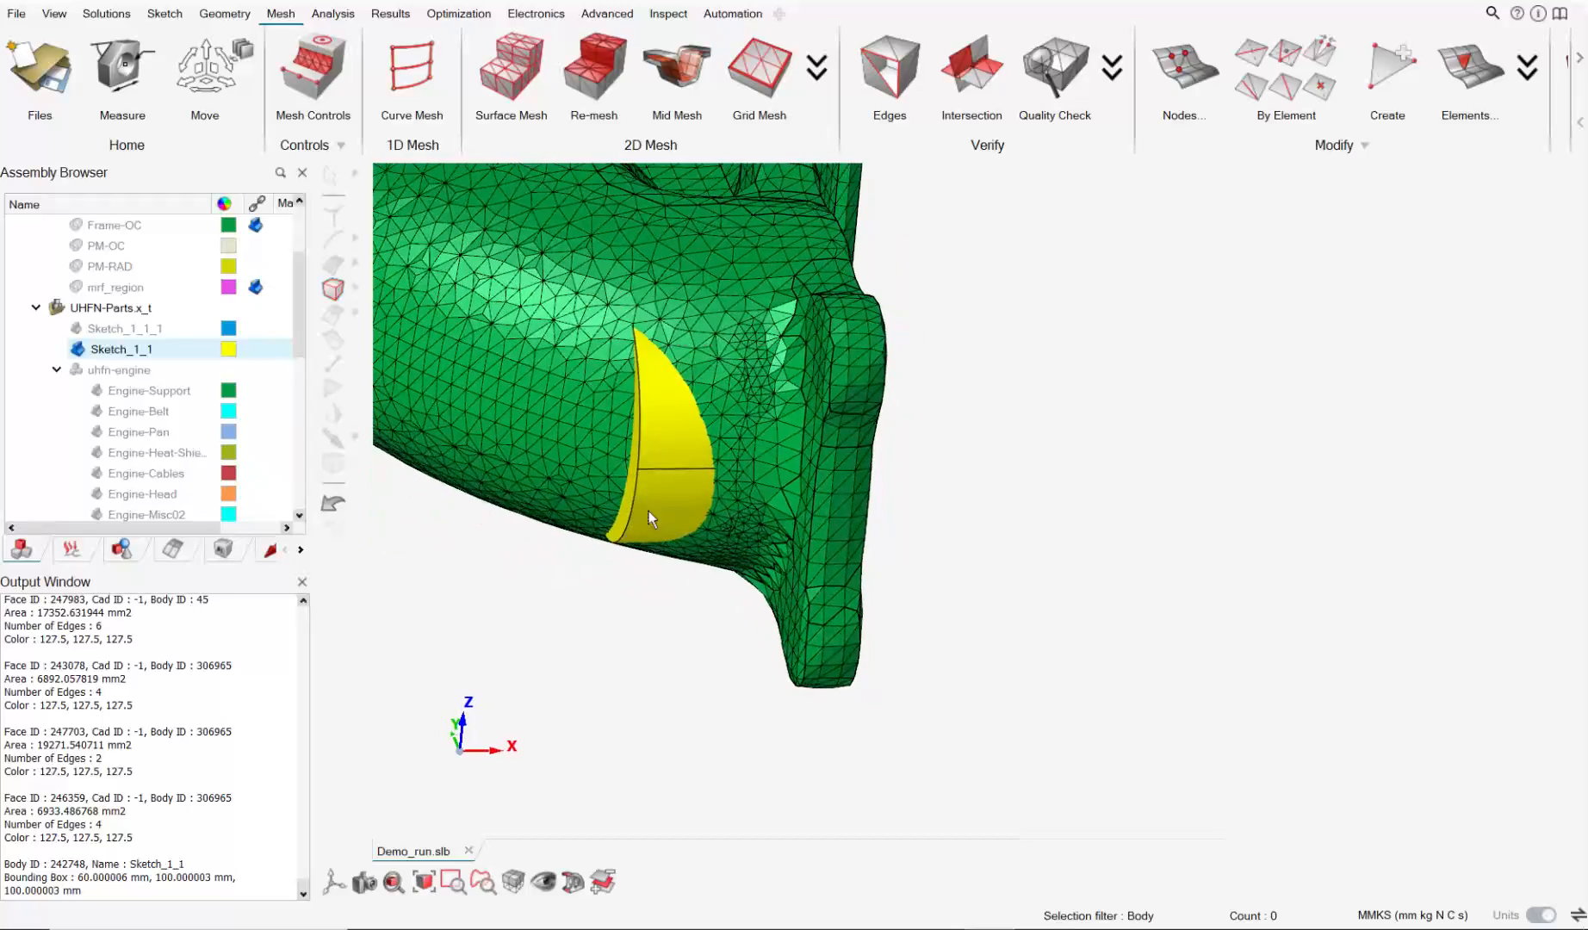
scroll(615, 402, "up", 2)
middle_click_drag(649, 424, 861, 641)
scroll(667, 410, "up", 2)
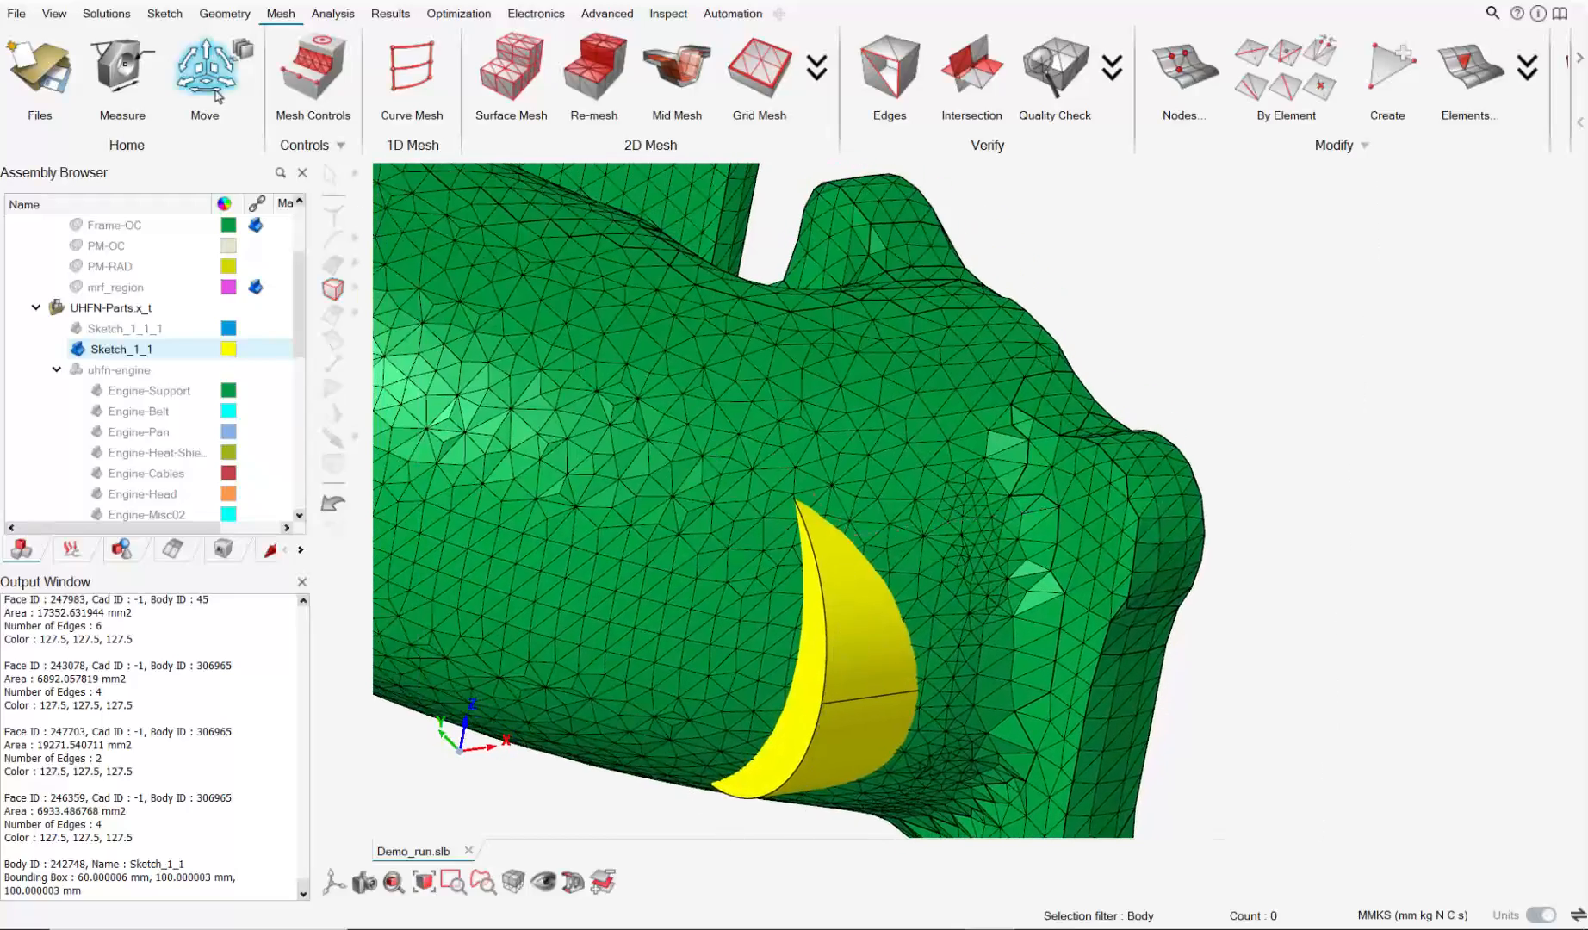
left_click(334, 264)
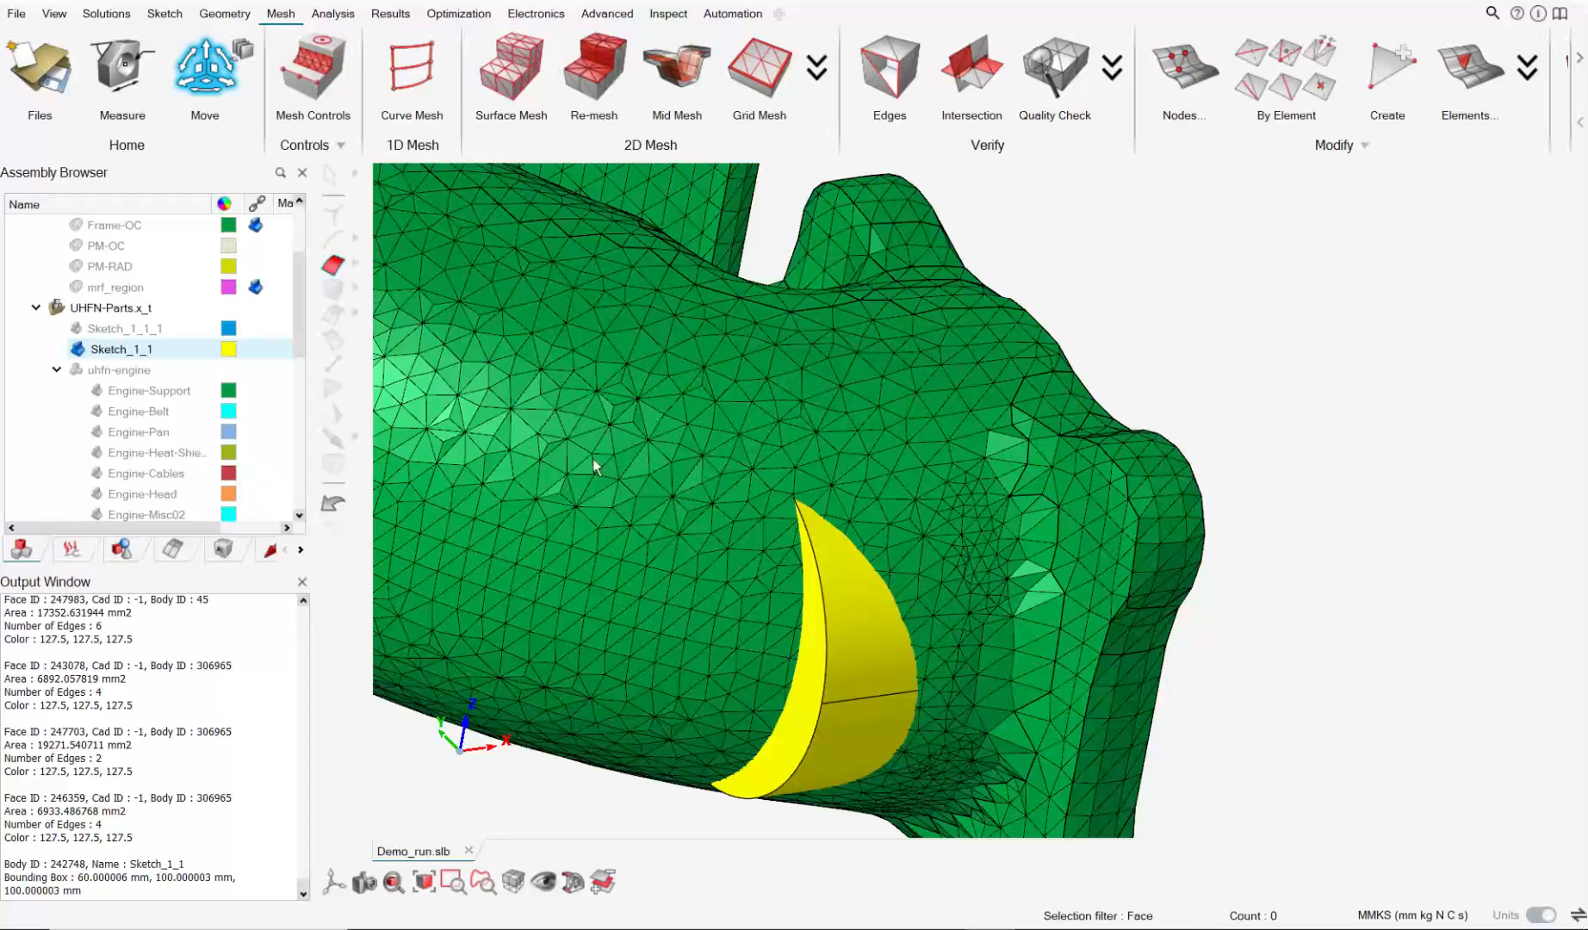
left_click(814, 696)
middle_click_drag(814, 696, 1053, 334)
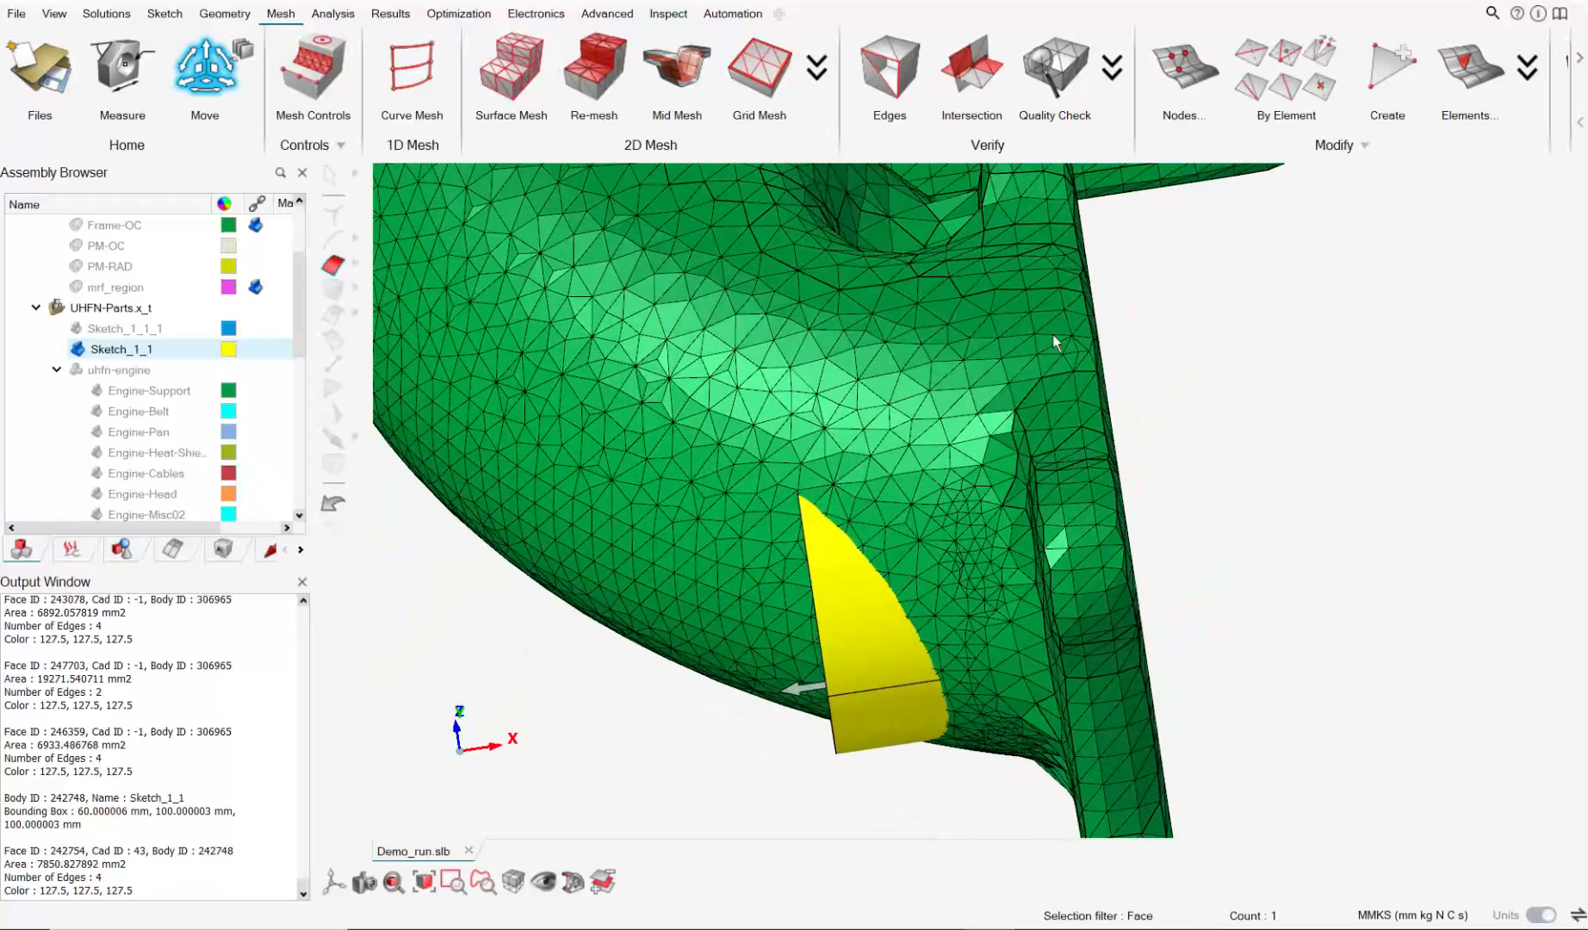
left_click_drag(794, 695, 928, 677)
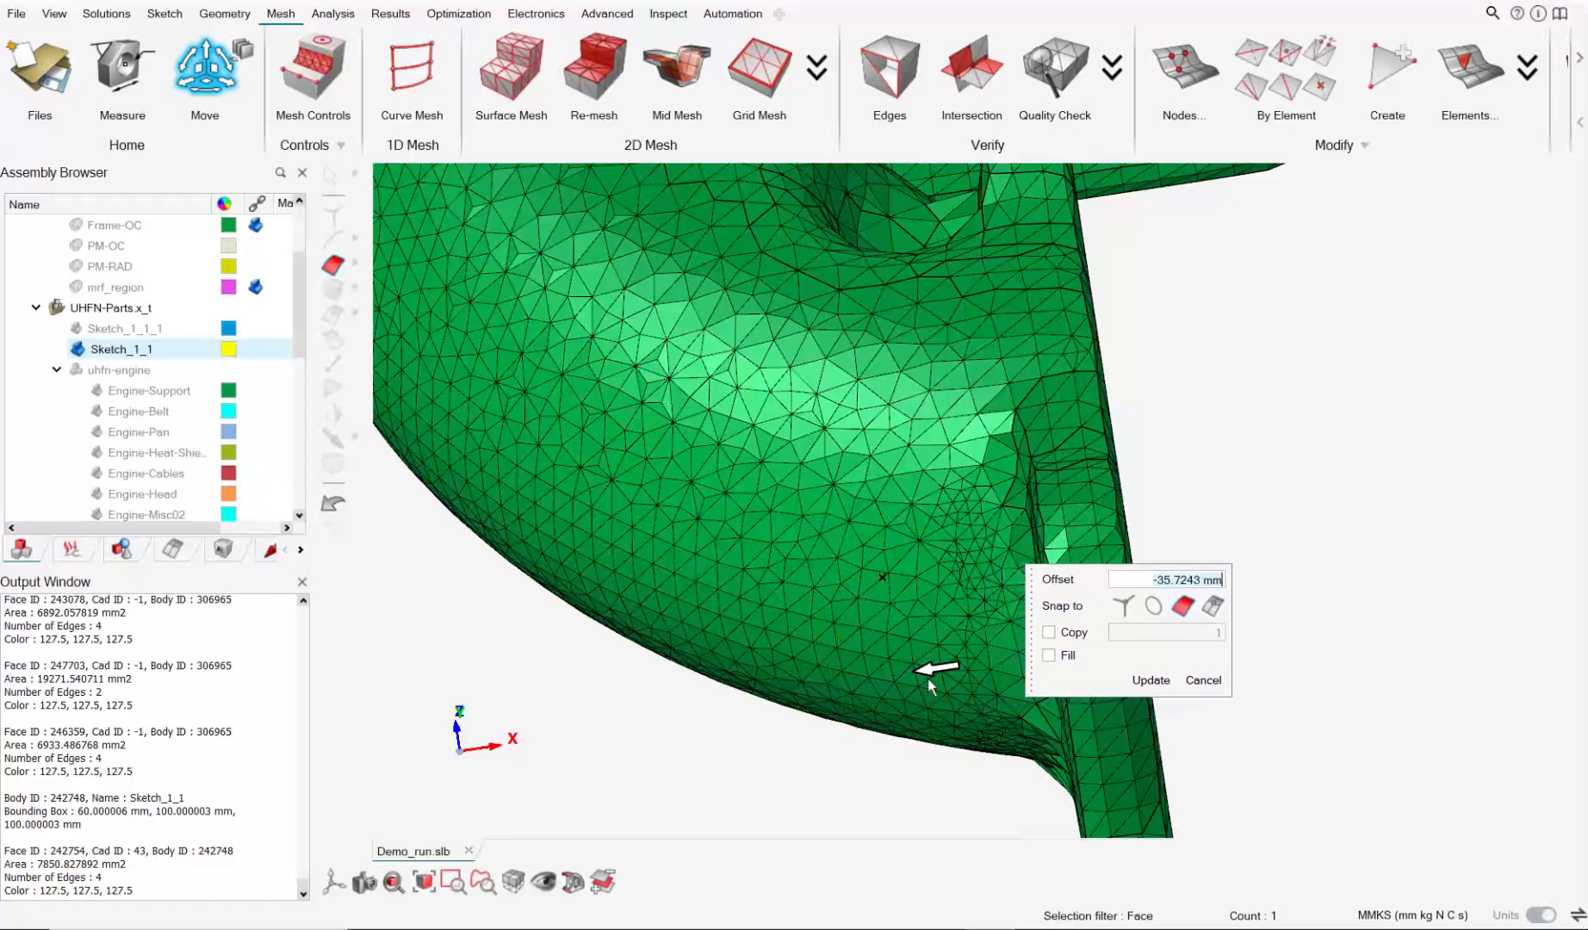
left_click(1151, 680)
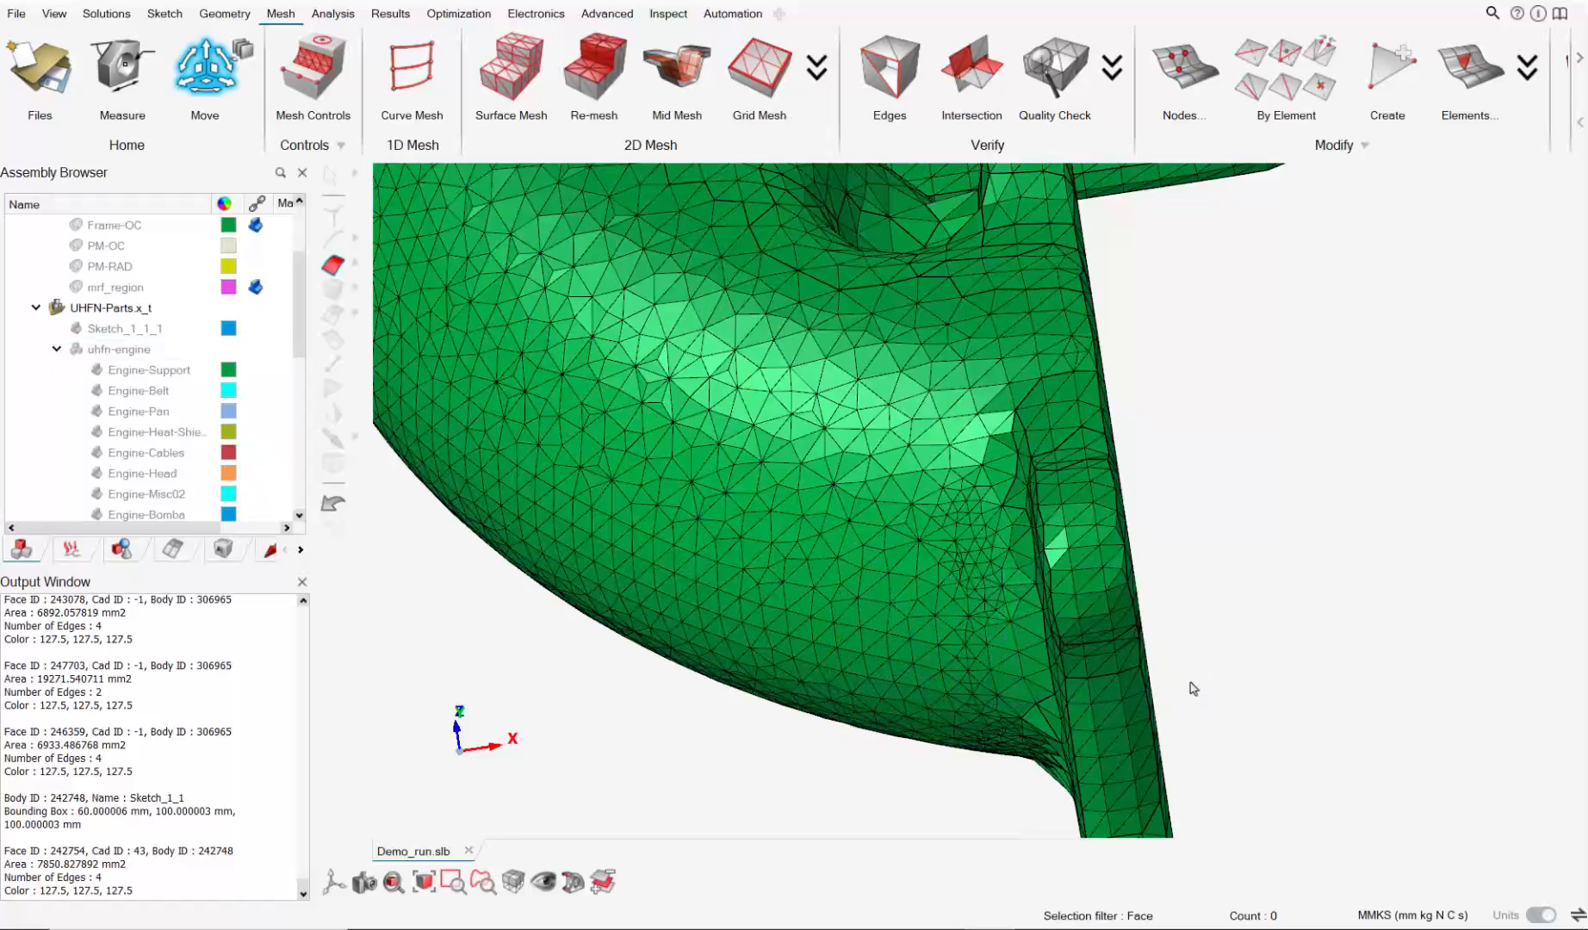
Inspect in section view how the shortened Sketch_1_1 disc meets the bore mesh of the exhaust outlet.
left_click(575, 888)
middle_click_drag(804, 548, 751, 506)
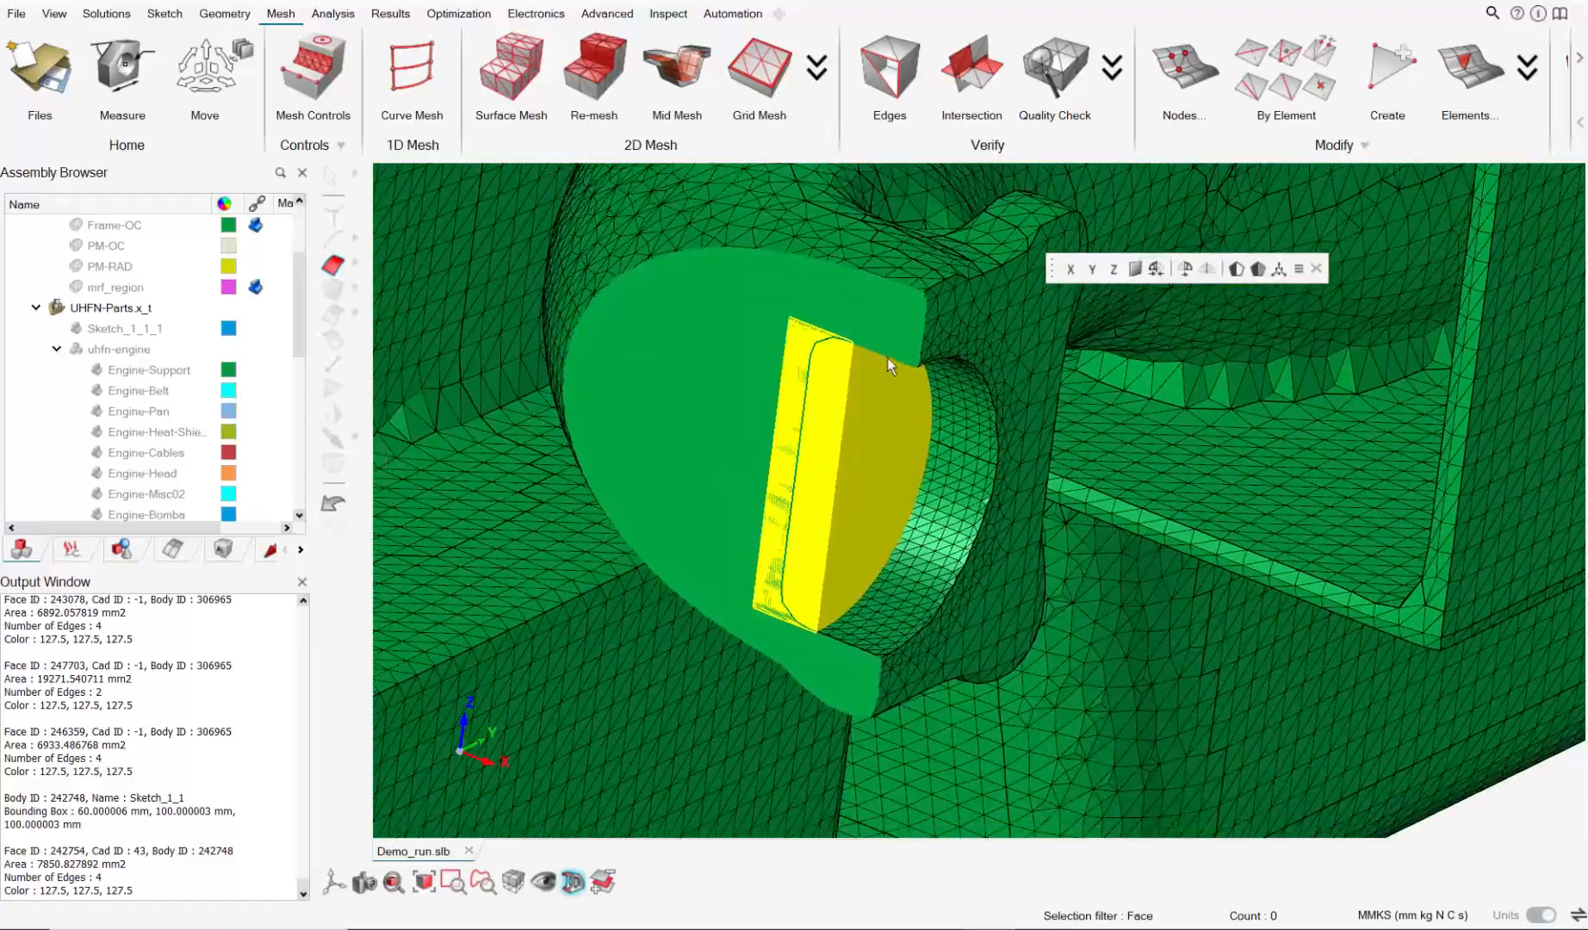
scroll(887, 358, "up", 10)
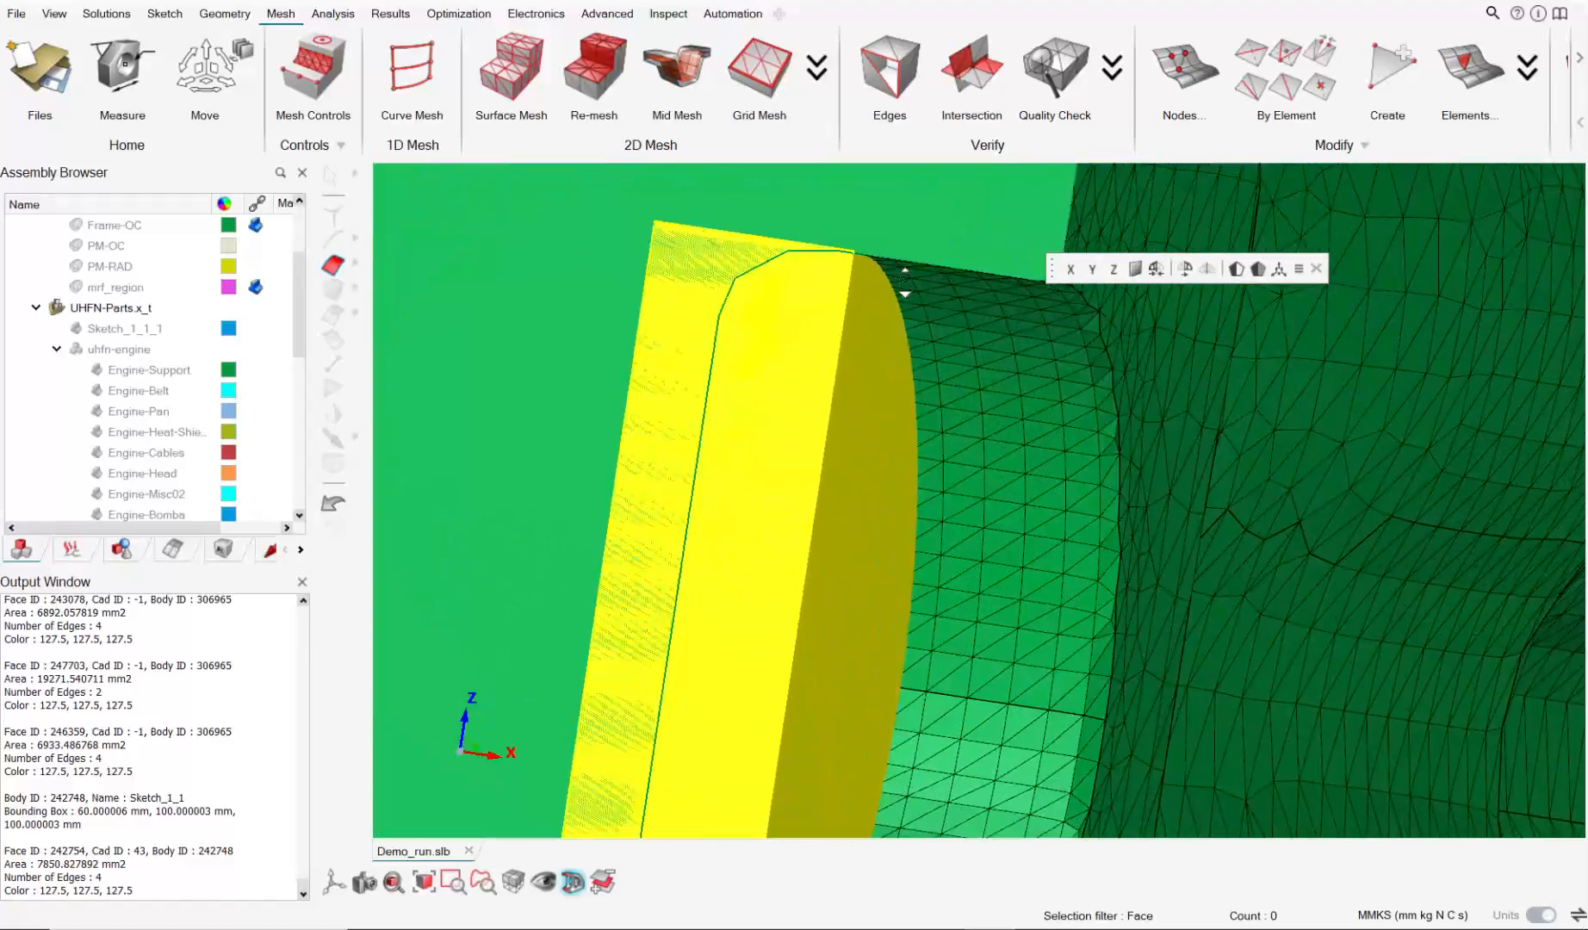
scroll(904, 282, "up", 3)
right_click_drag(817, 280, 773, 300)
mouse_move(766, 327)
middle_mouse_down()
mouse_move(812, 337)
mouse_move(803, 347)
middle_mouse_up()
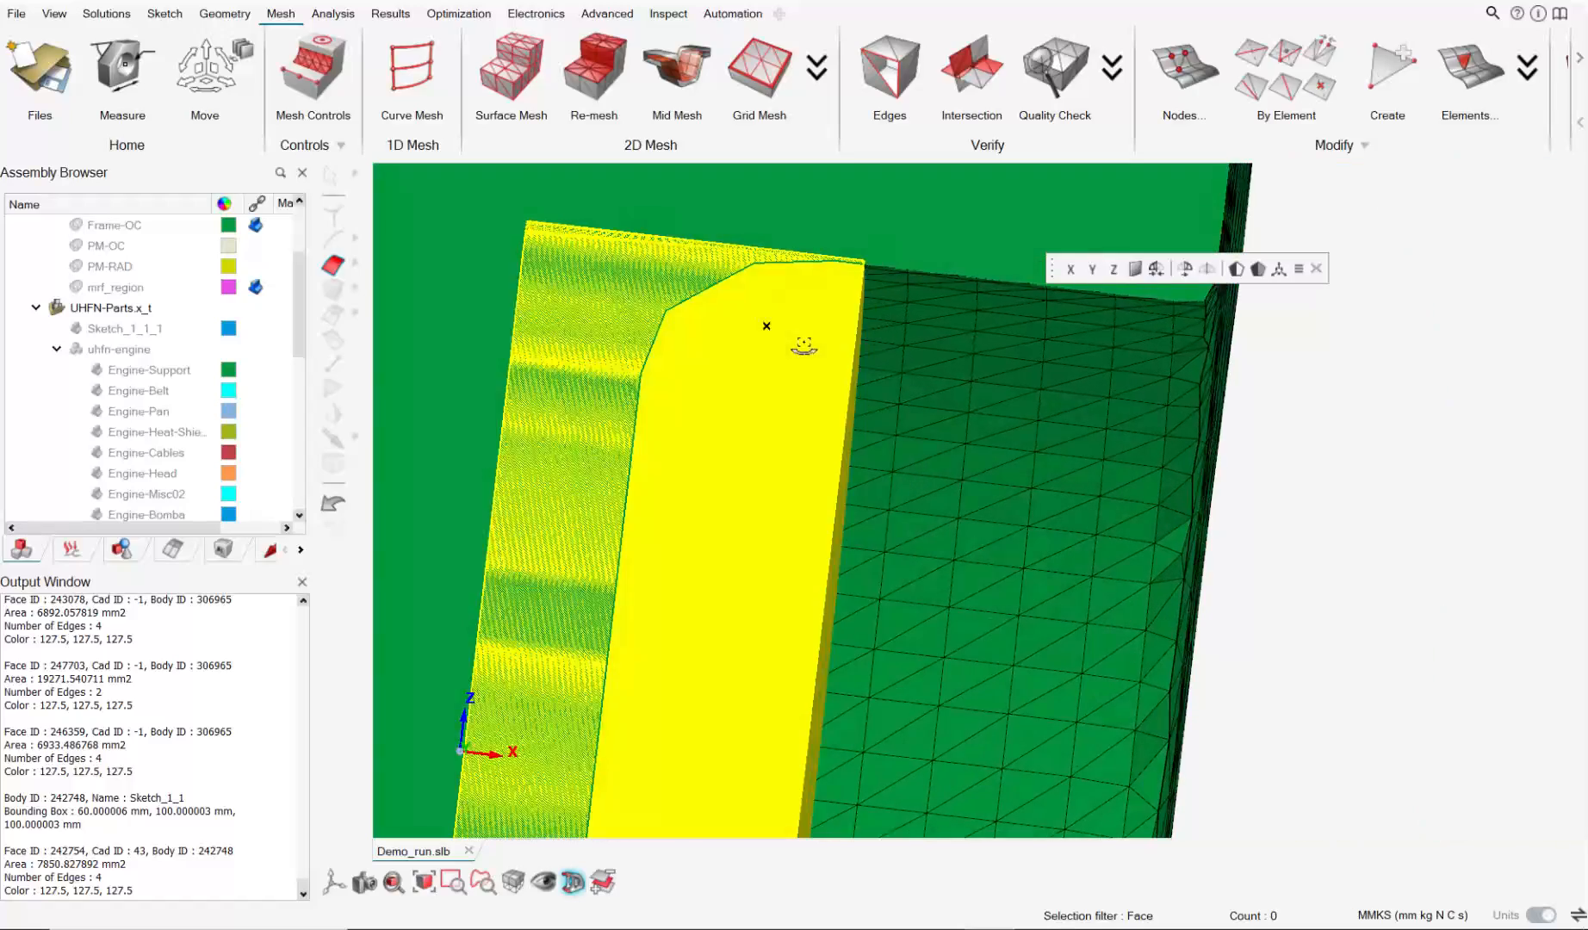
scroll(947, 280, "up", 4)
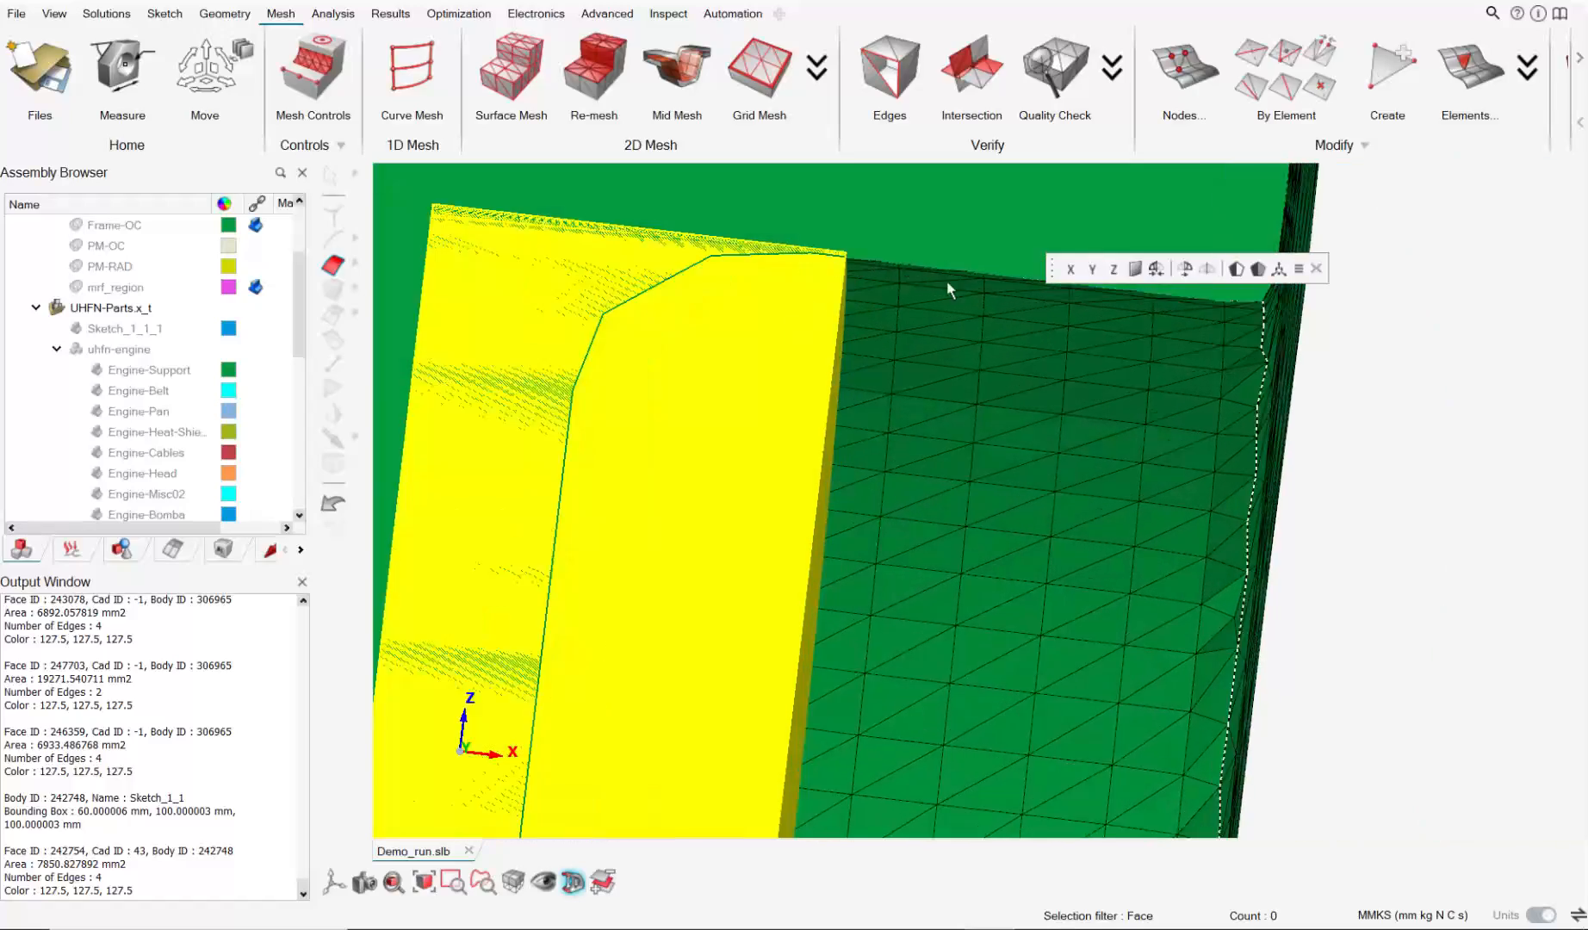
mouse_move(807, 244)
middle_mouse_down()
mouse_move(872, 263)
mouse_move(833, 235)
middle_mouse_up()
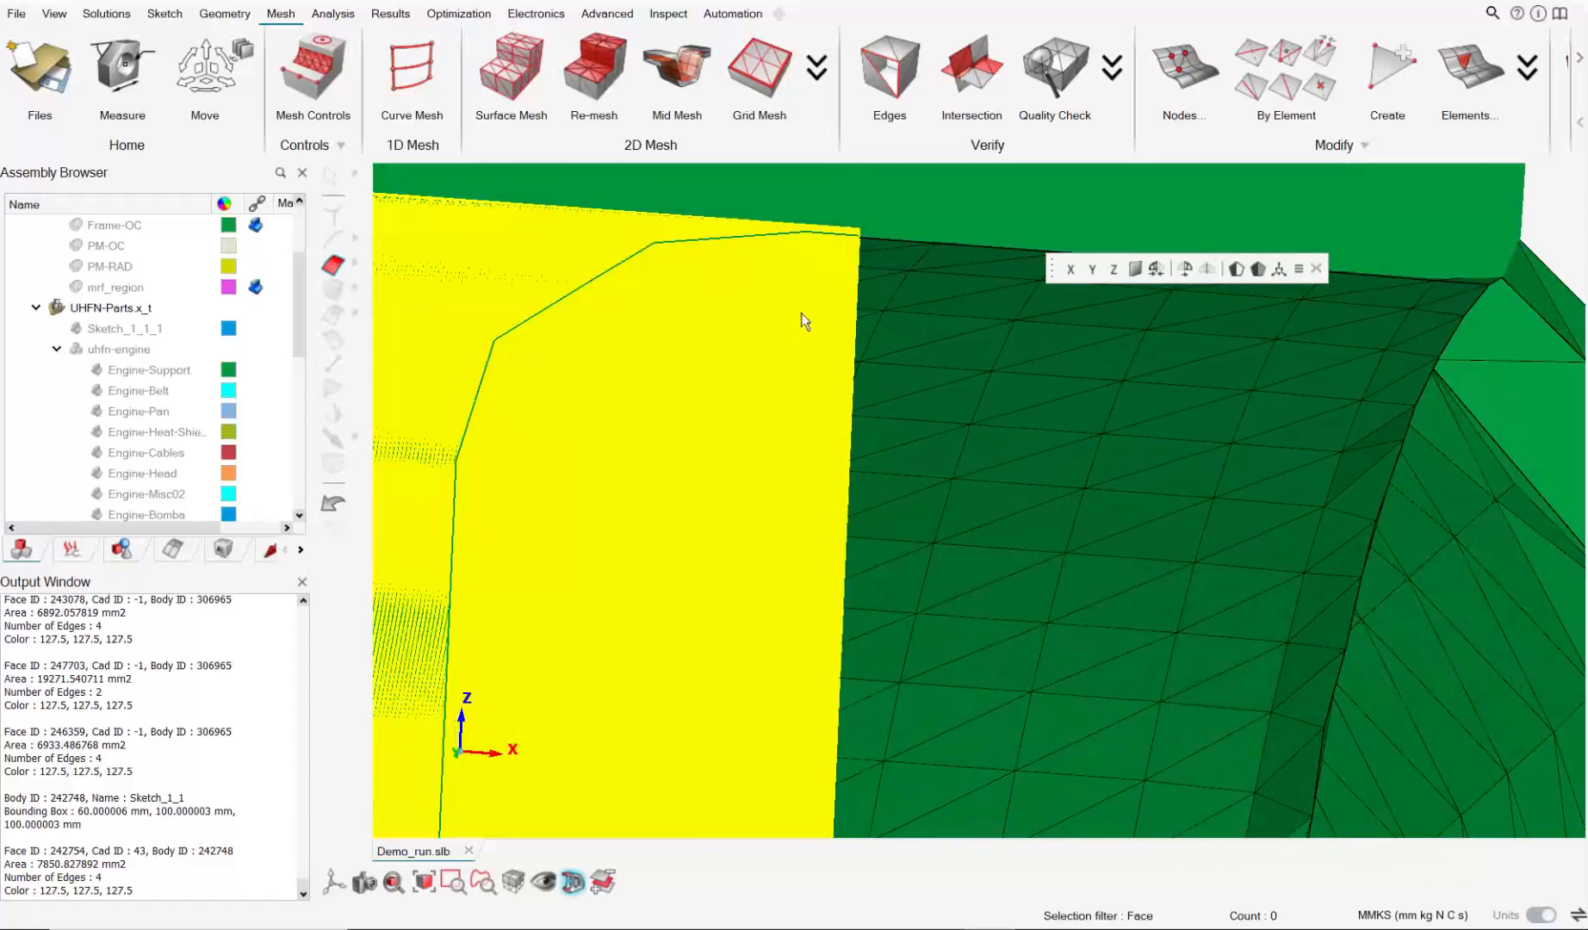
scroll(802, 315, "down", 3)
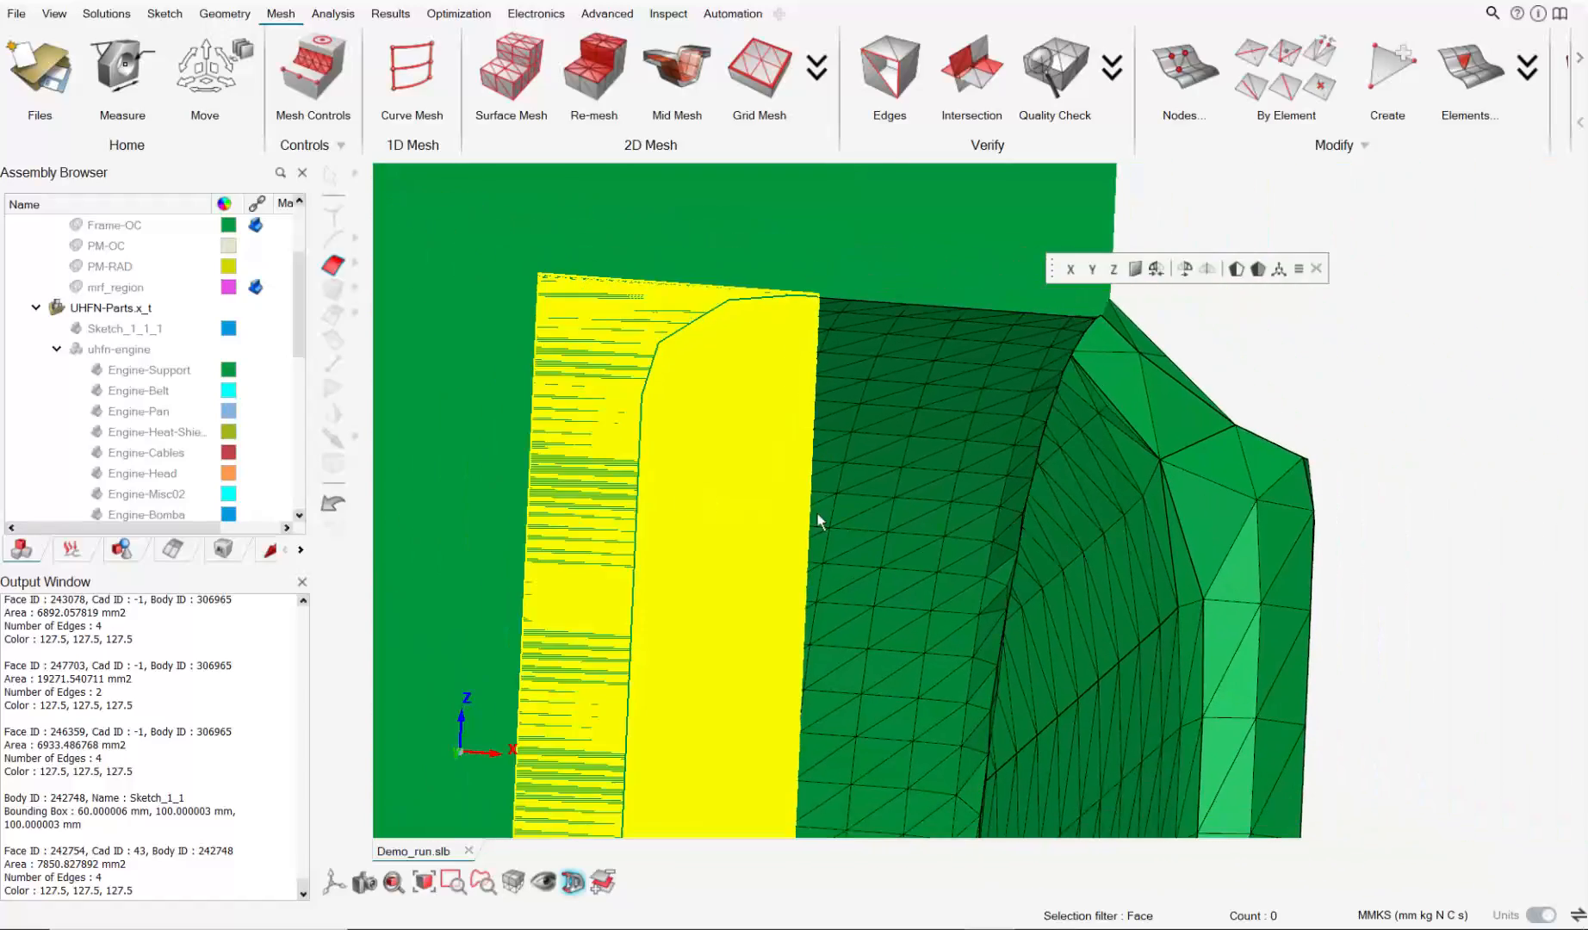
scroll(866, 547, "up", 5)
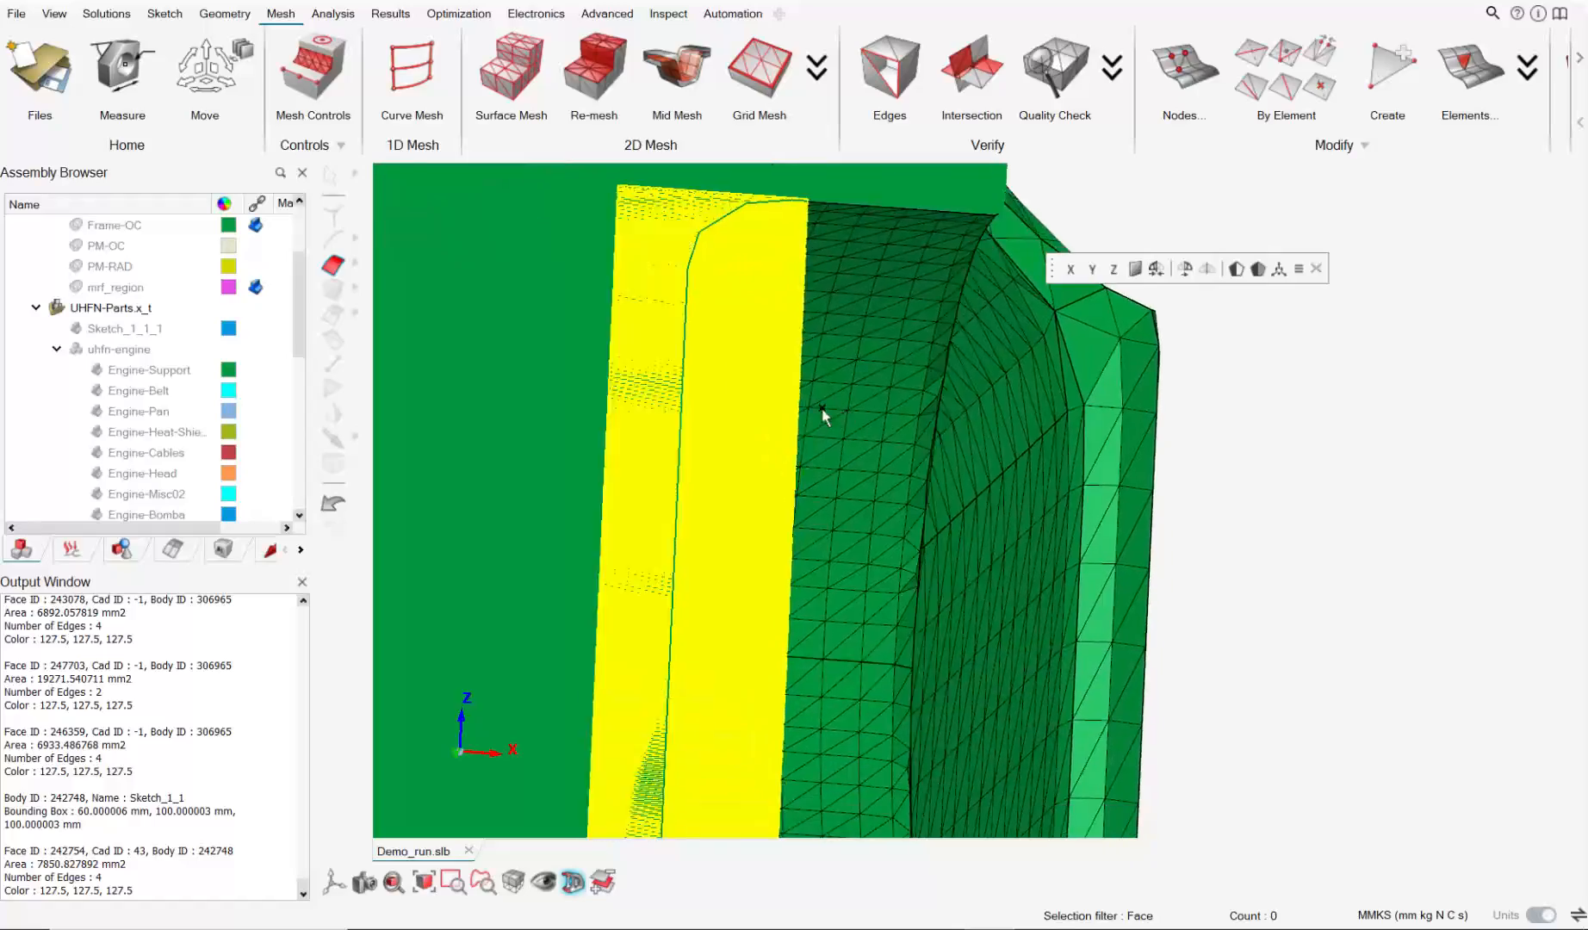
scroll(793, 420, "down", 2)
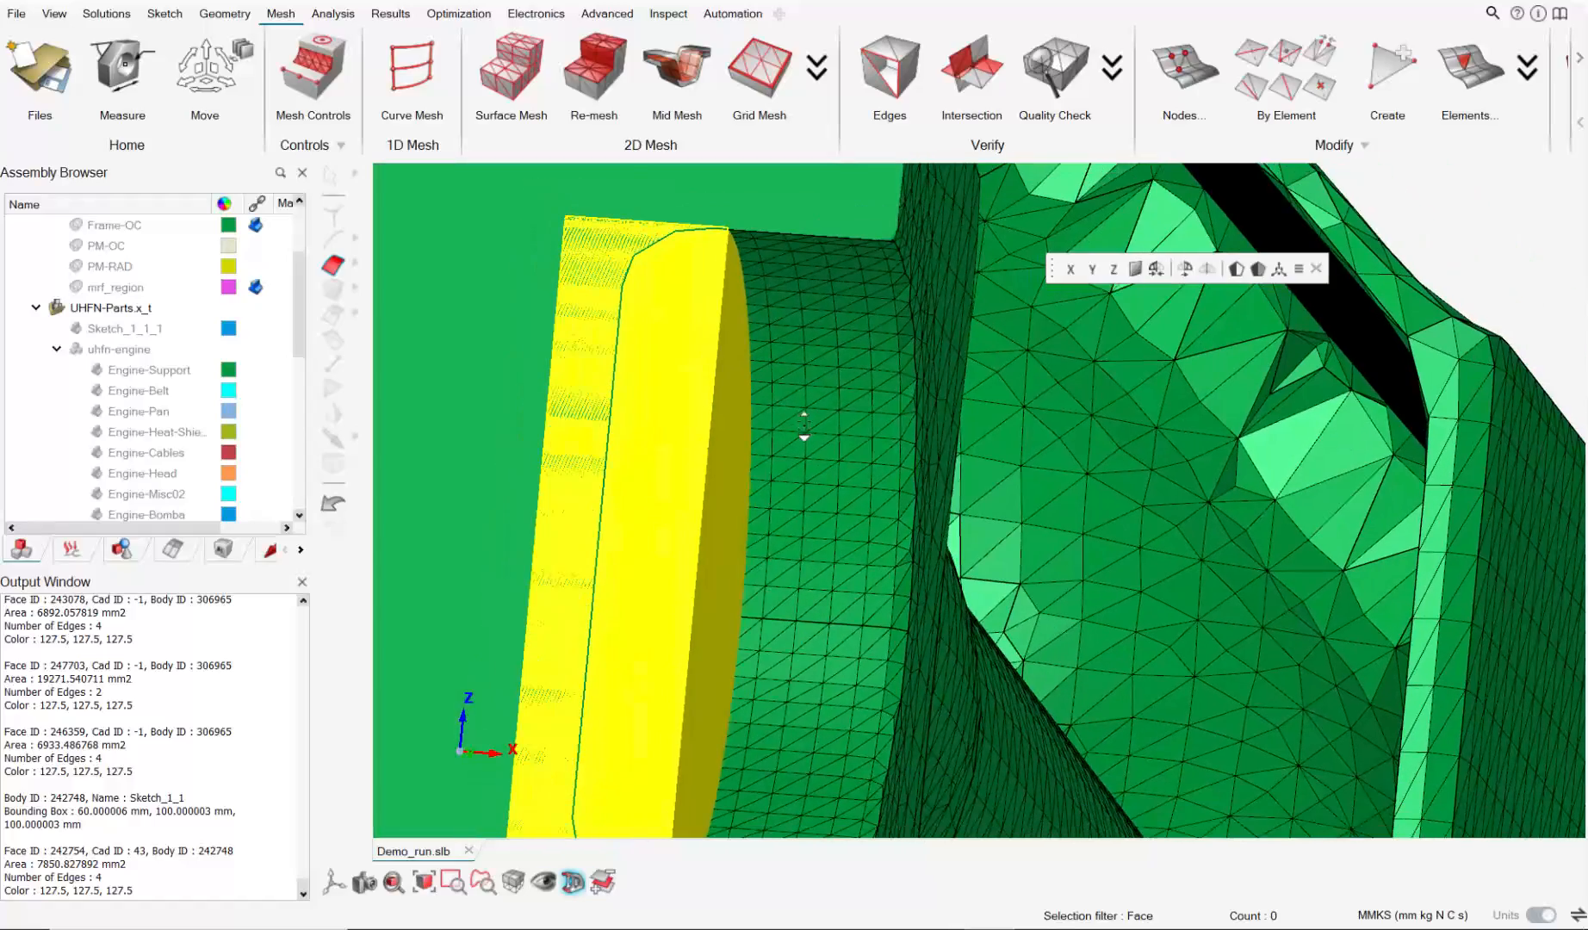
scroll(803, 426, "down", 5)
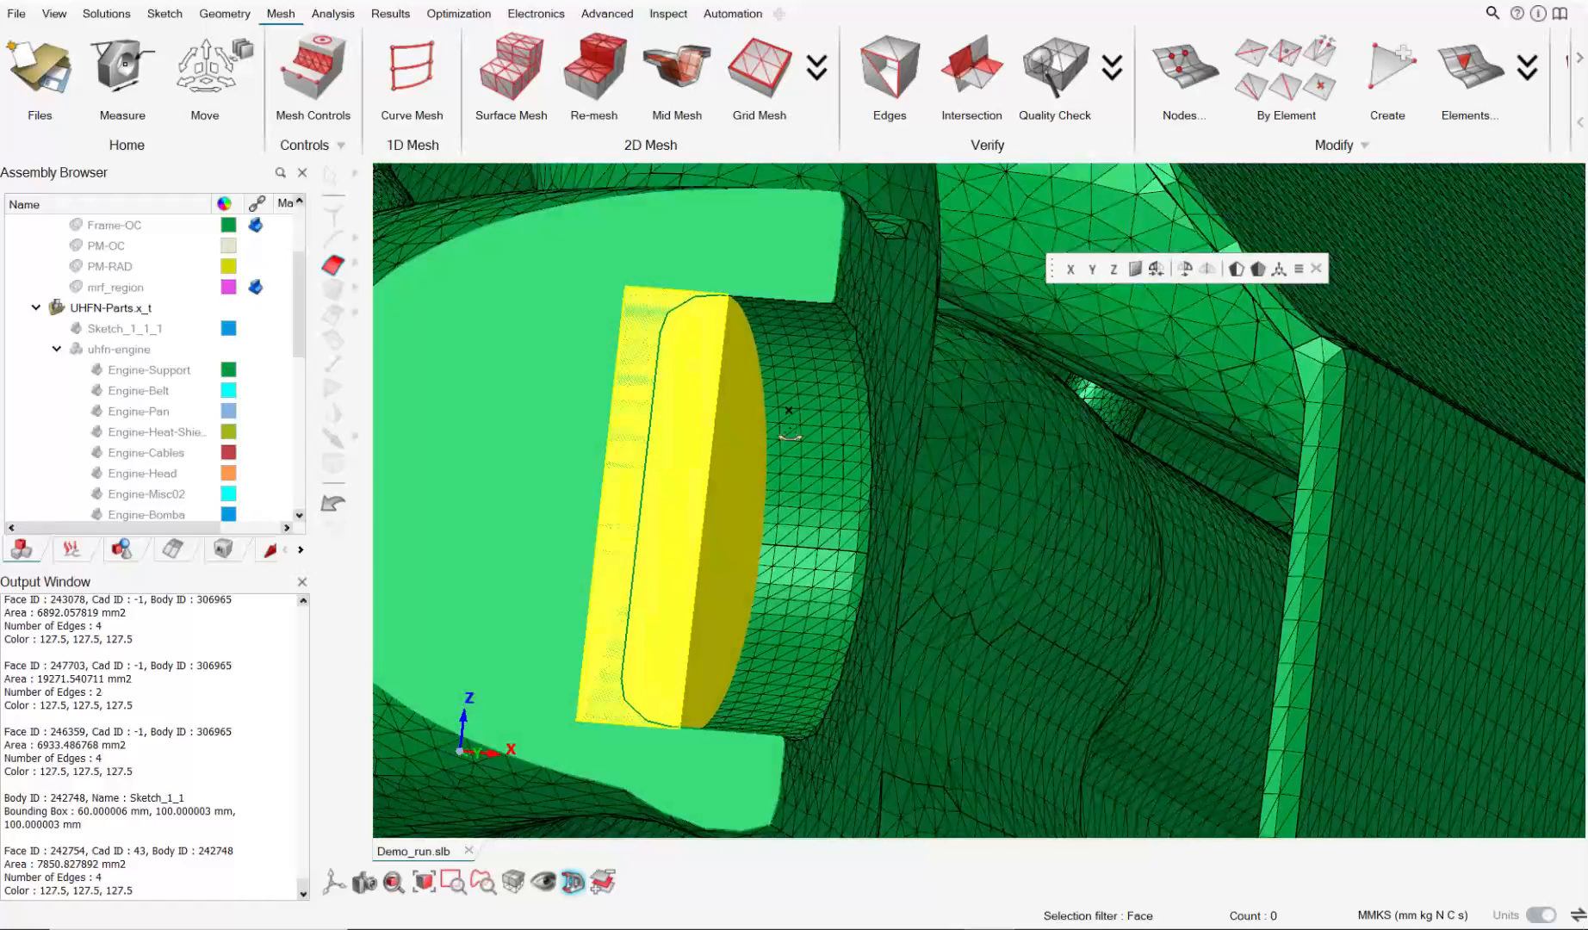
Move the Sketch_1_1 body about 4.92 mm outward along X within the exhaust outlet.
left_click(225, 91)
left_click(334, 289)
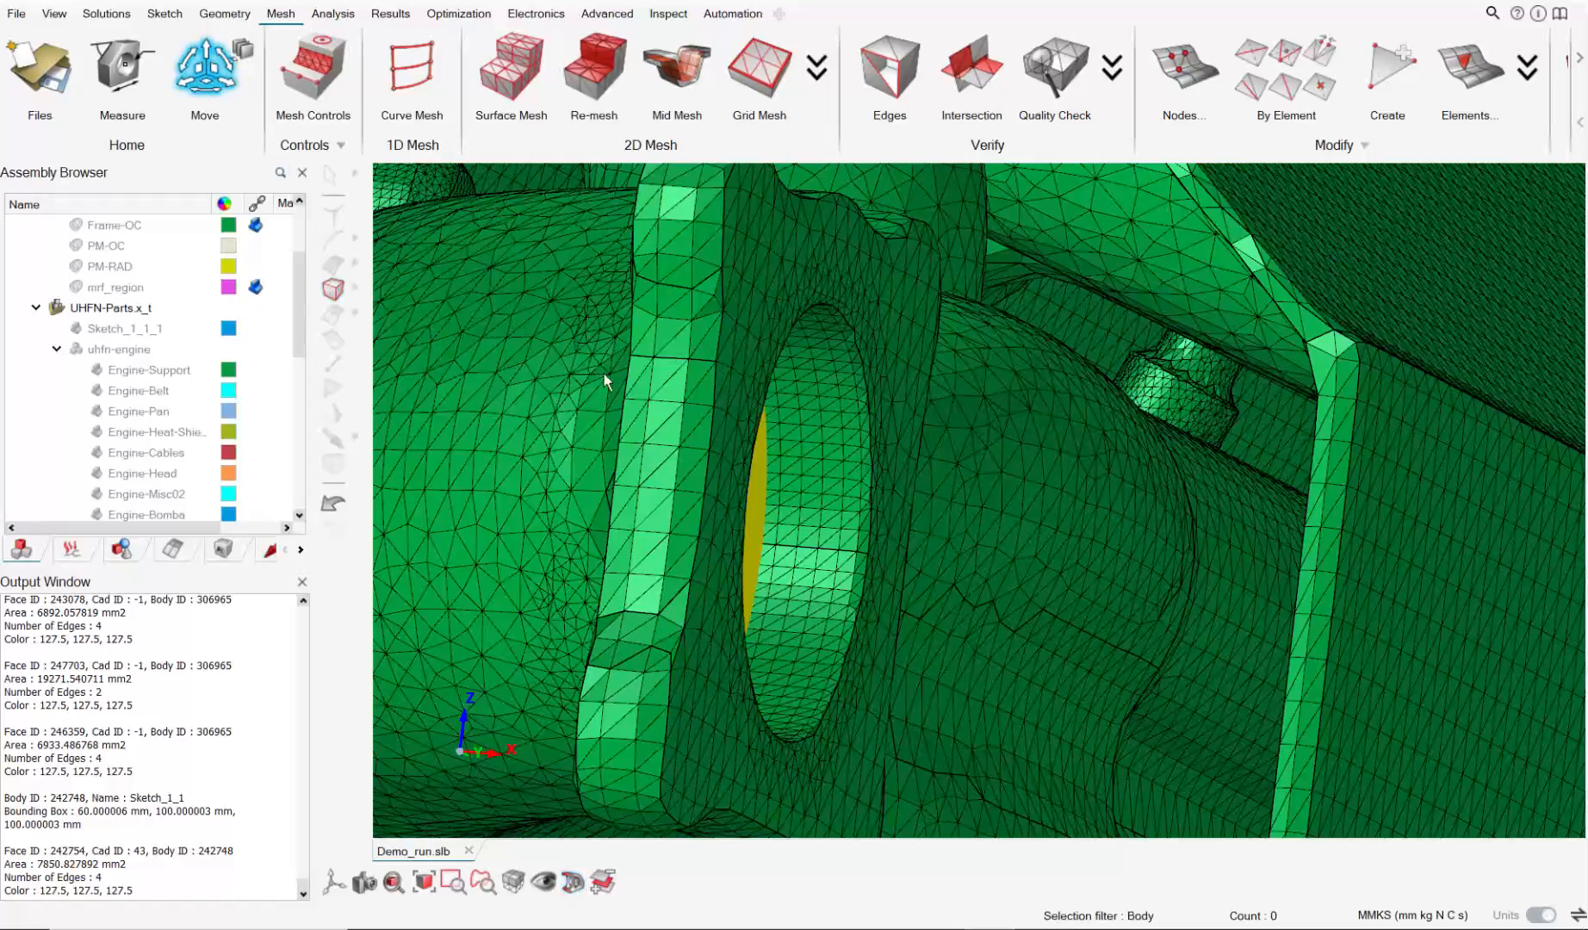
middle_click_drag(606, 380, 737, 534)
left_click(749, 472)
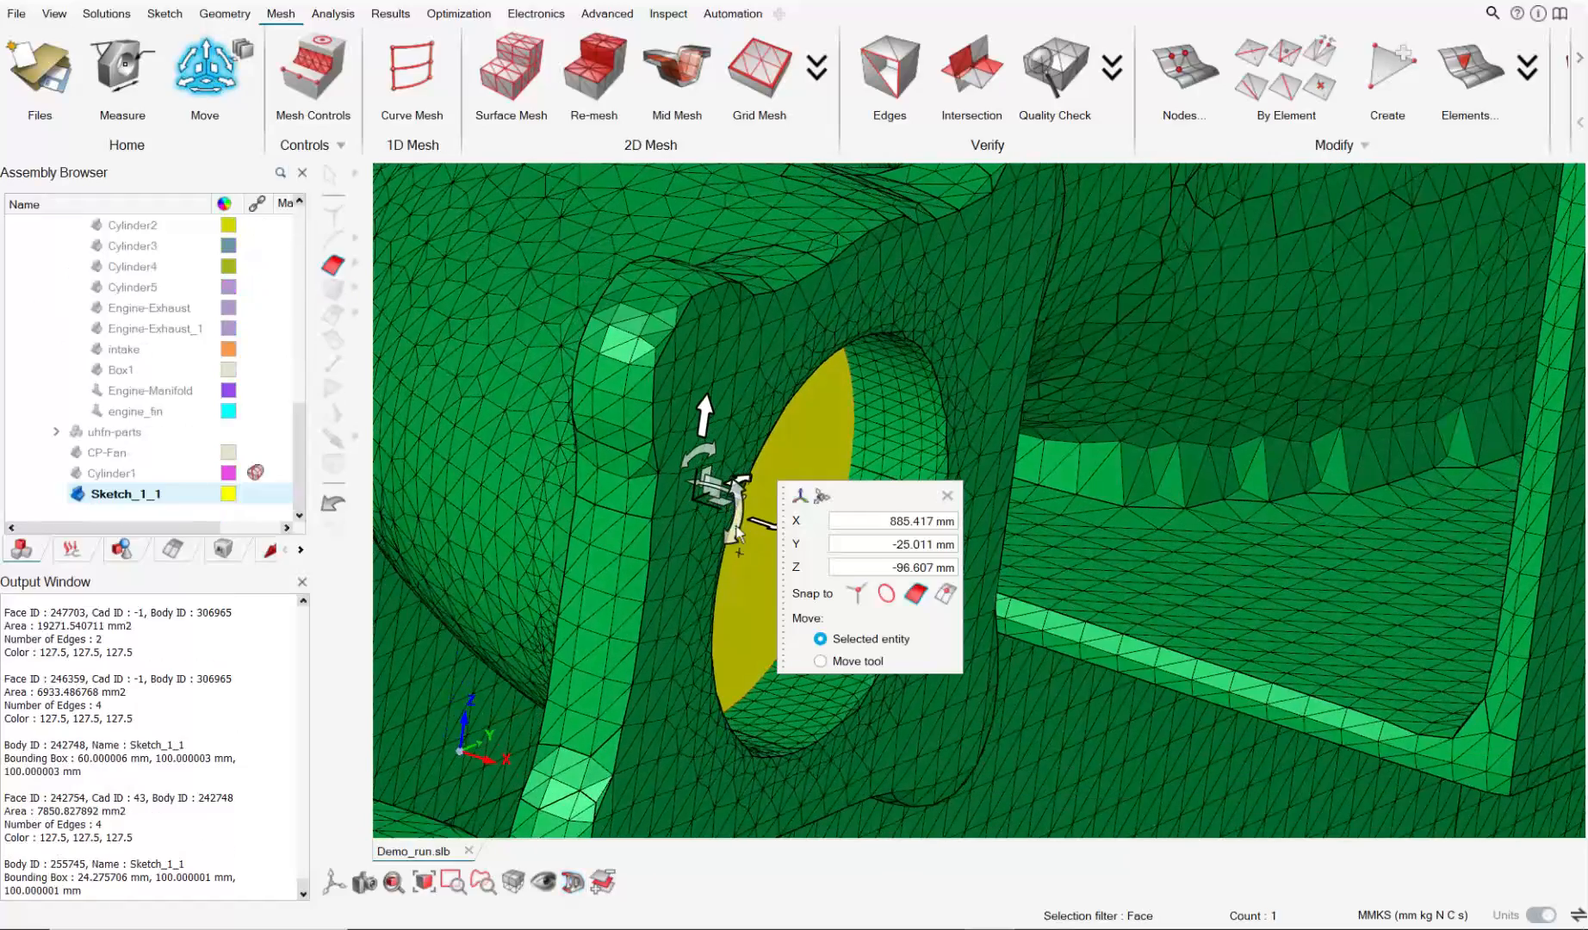
left_click(778, 530)
left_click_drag(778, 531, 795, 538)
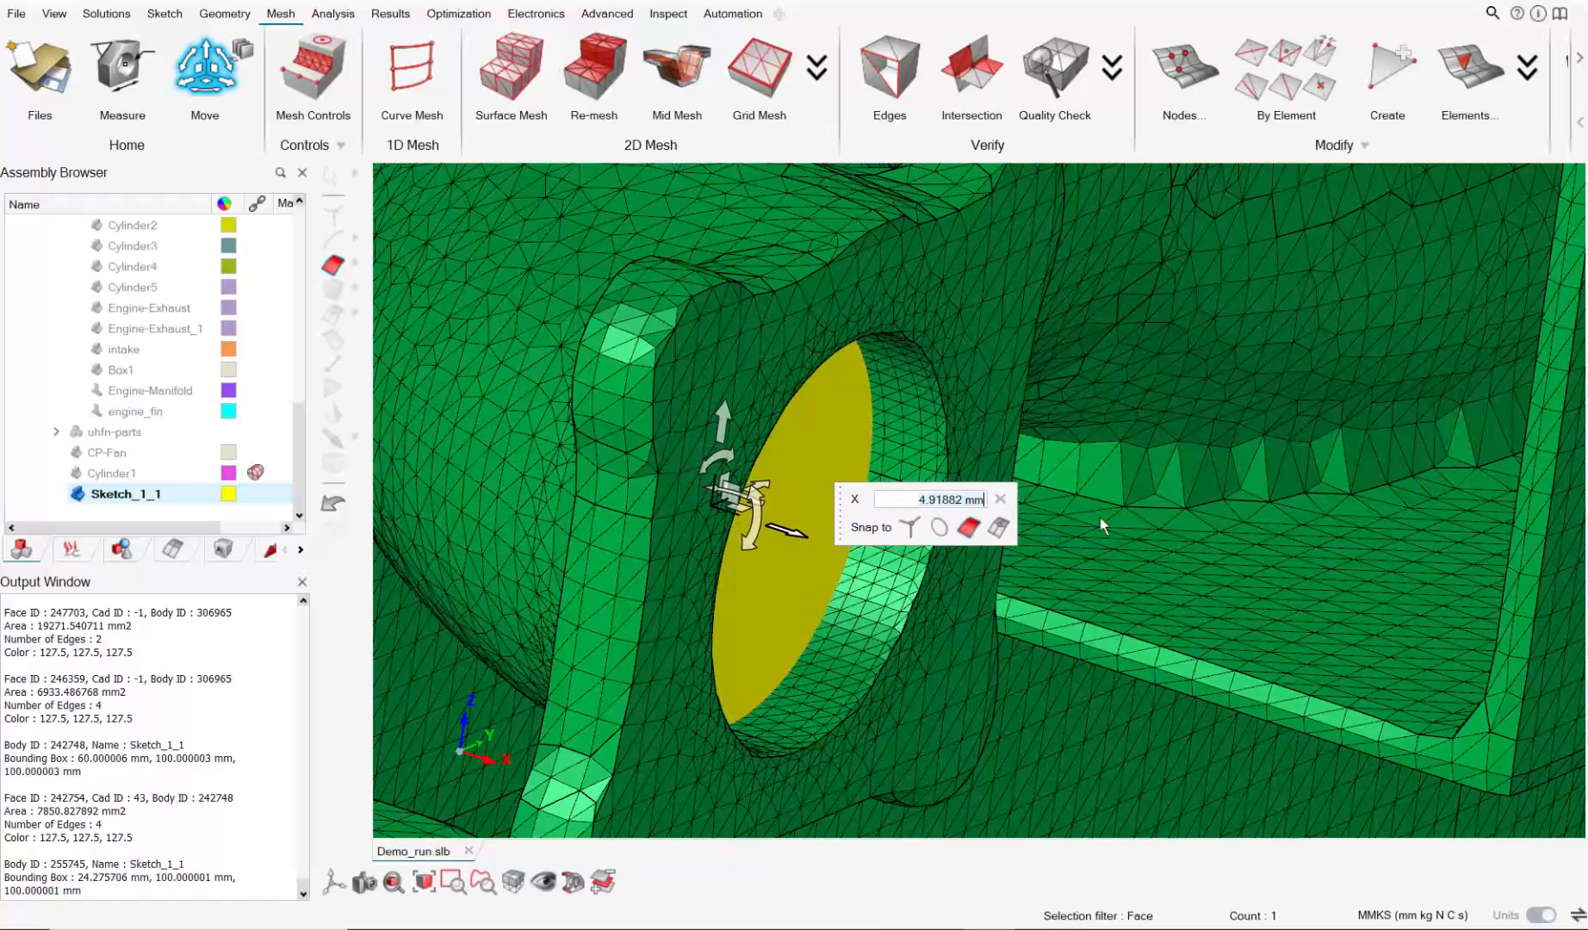
left_click(1006, 498)
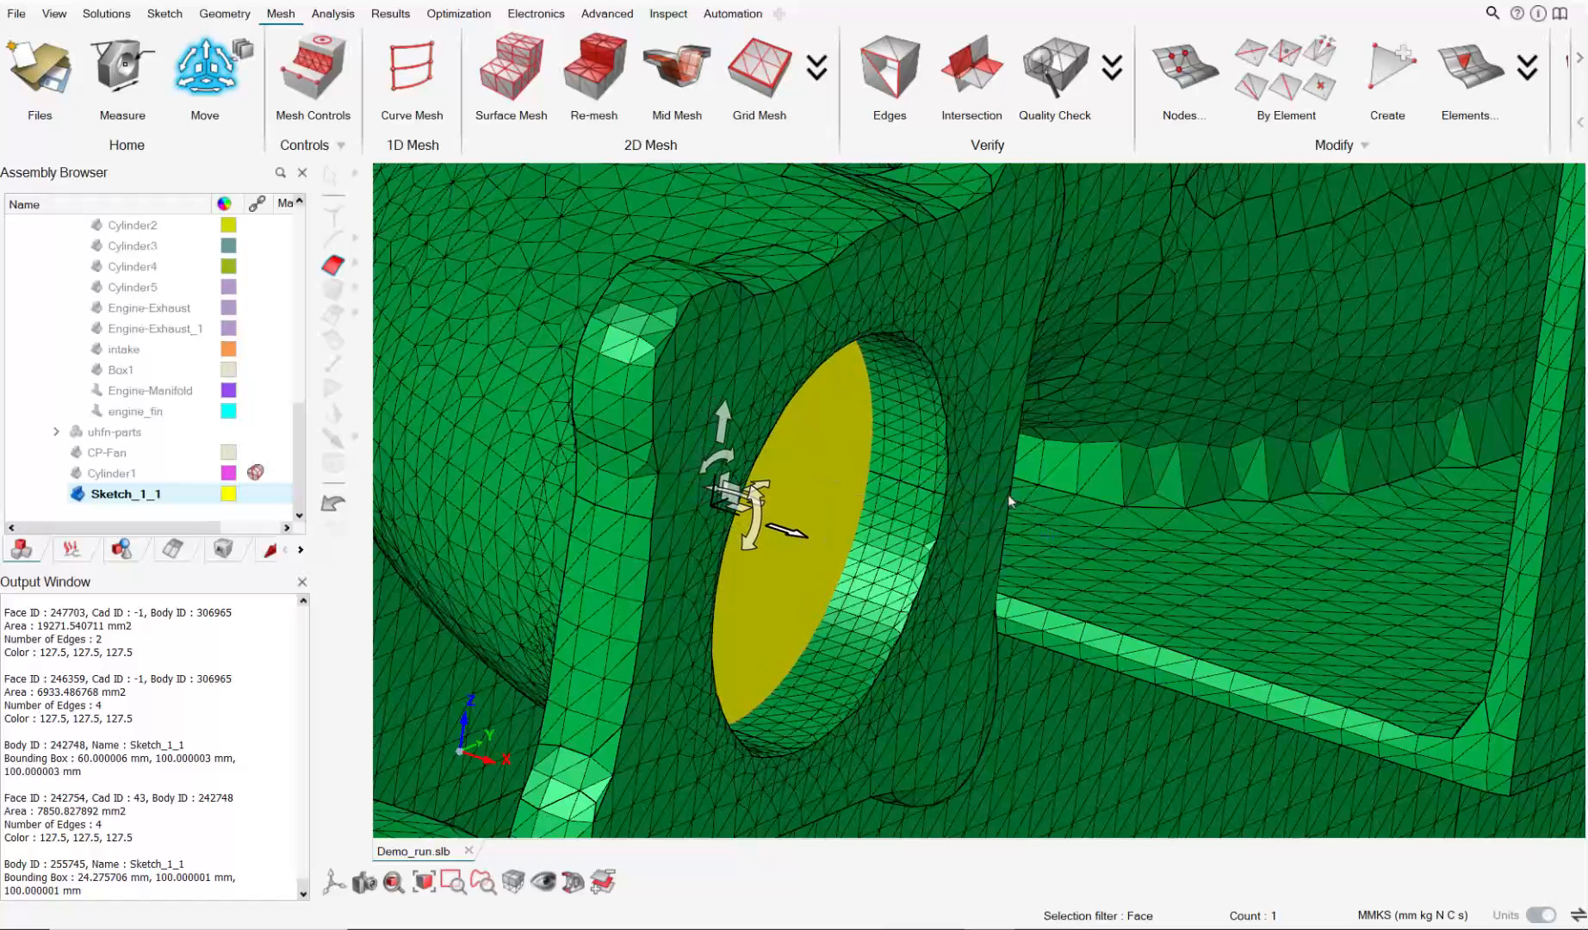
Check the moved Sketch_1_1 disc's seating in the exhaust outlet with a section view.
left_click(572, 883)
mouse_move(766, 578)
middle_mouse_down()
mouse_move(861, 578)
mouse_move(765, 575)
mouse_move(760, 661)
middle_mouse_up()
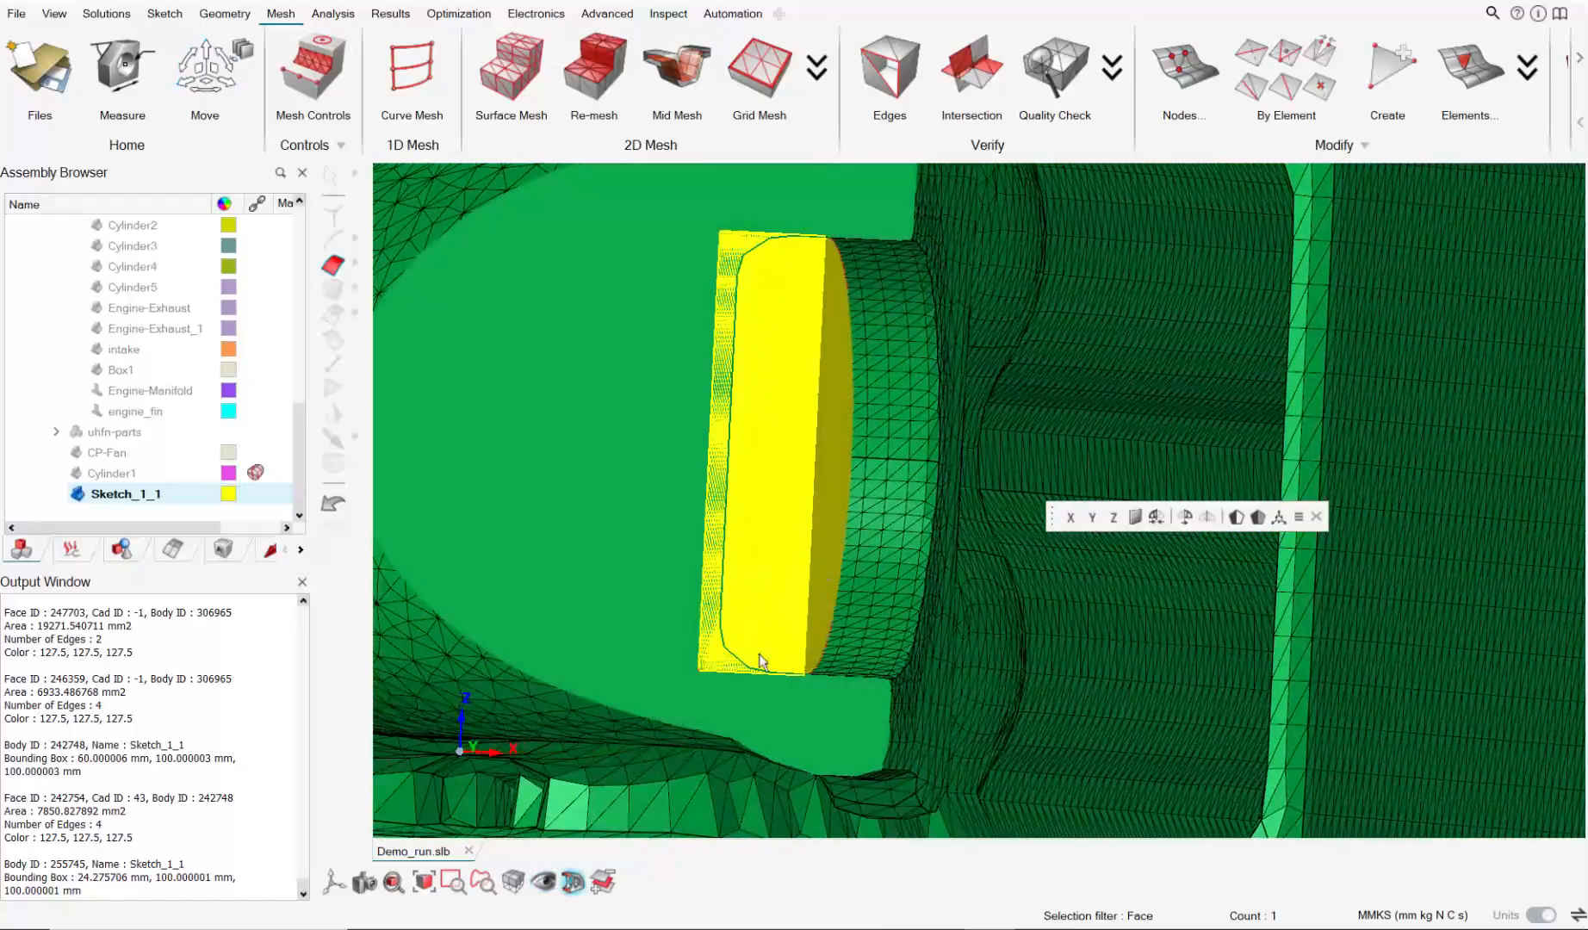
left_click(582, 879)
left_click(582, 879)
left_click(582, 879)
scroll(758, 561, "down", 2)
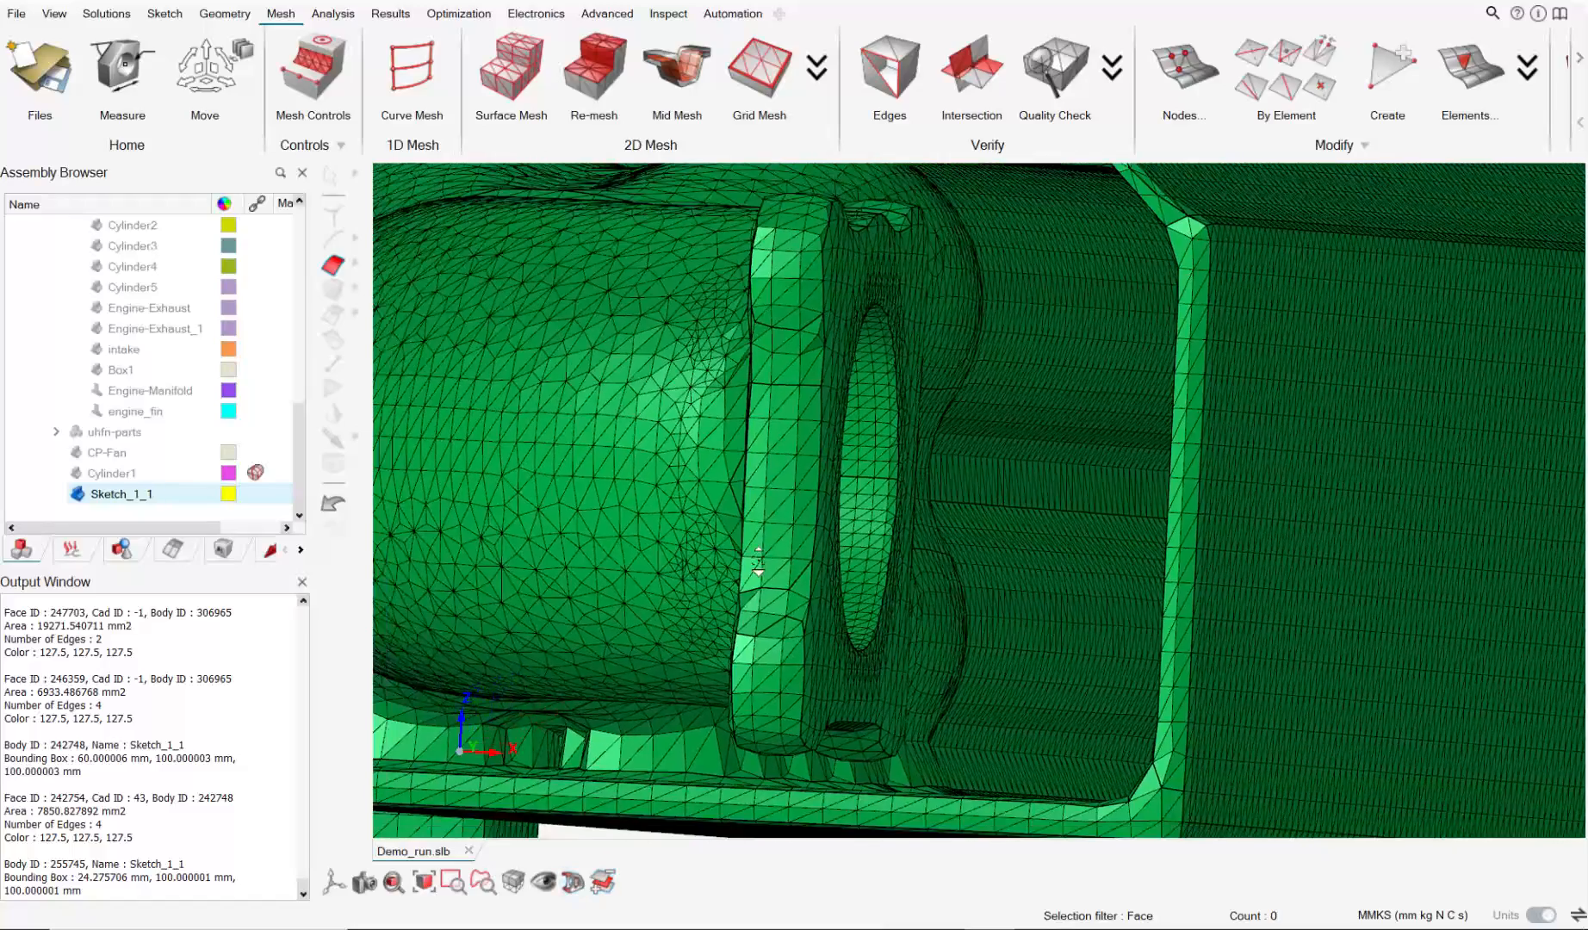
middle_click_drag(758, 561, 633, 546)
Select the Sketch_1_1 body under UHFN-Parts.x_t and examine its rim against the exhaust outlet bore.
scroll(158, 430, "up", 9)
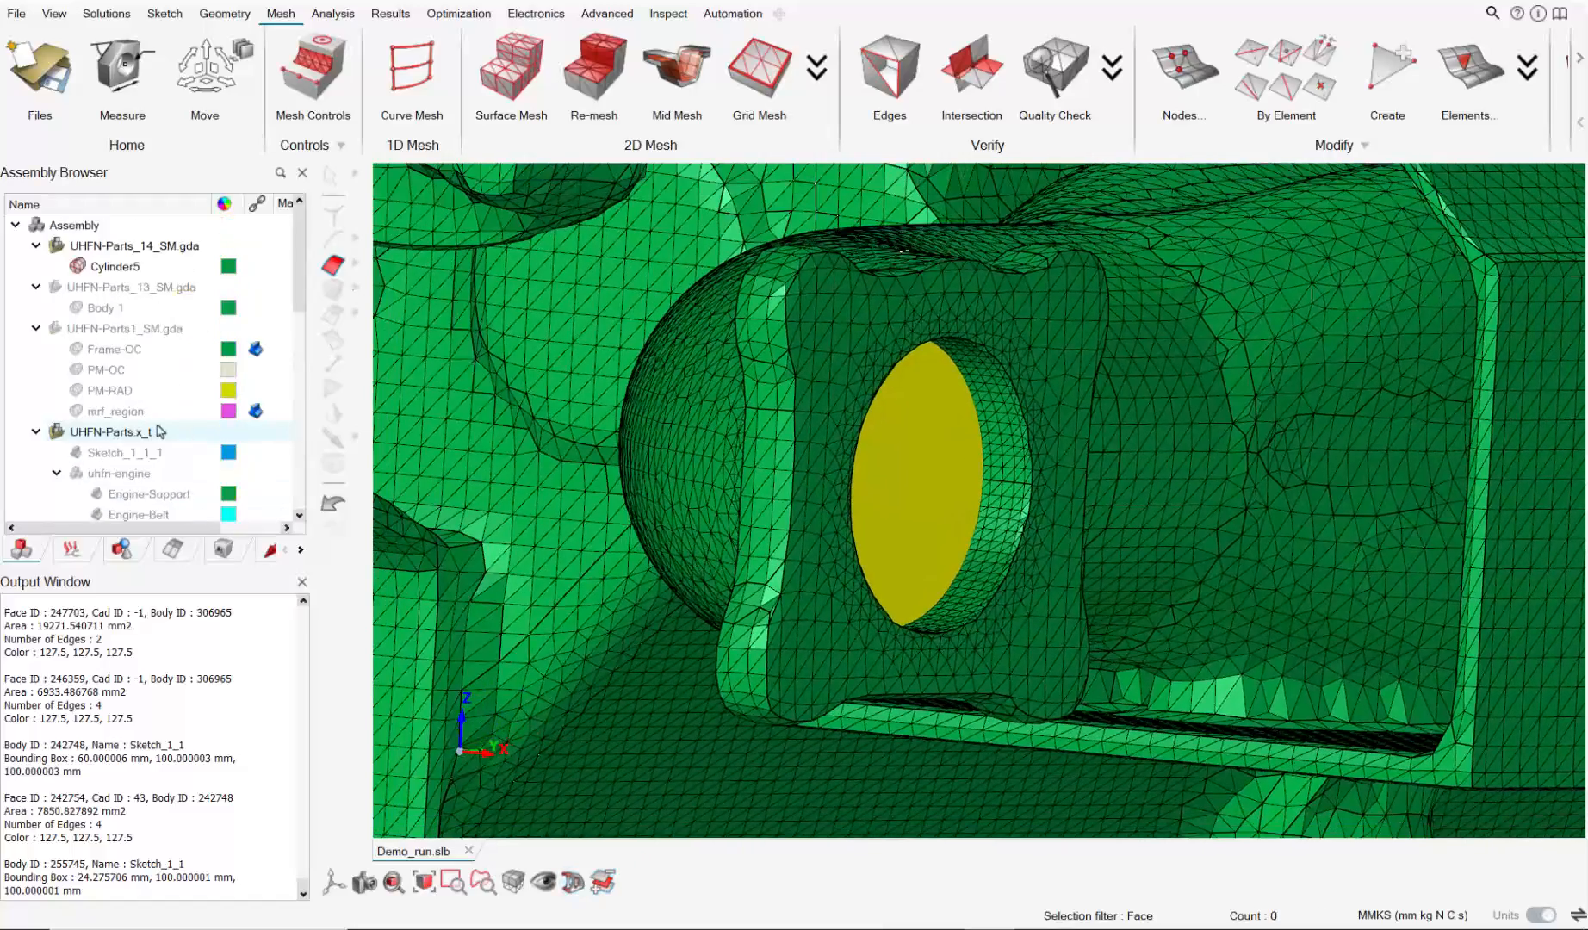
scroll(159, 432, "down", 9)
scroll(835, 452, "down", 5)
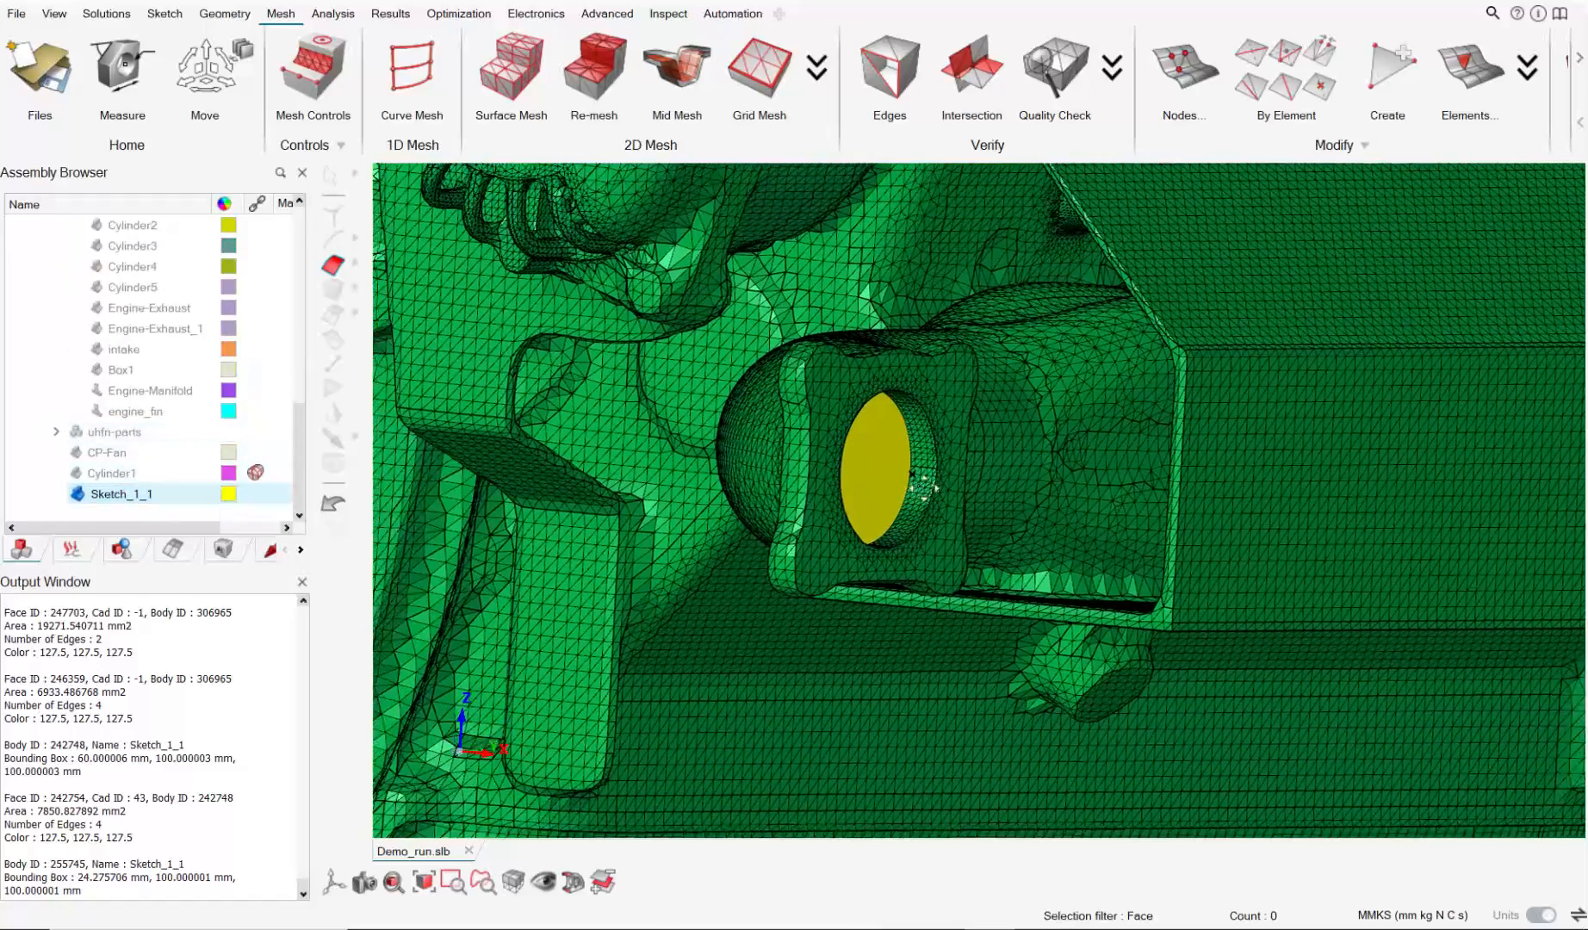
middle_click_drag(862, 474, 912, 491)
left_click(188, 495)
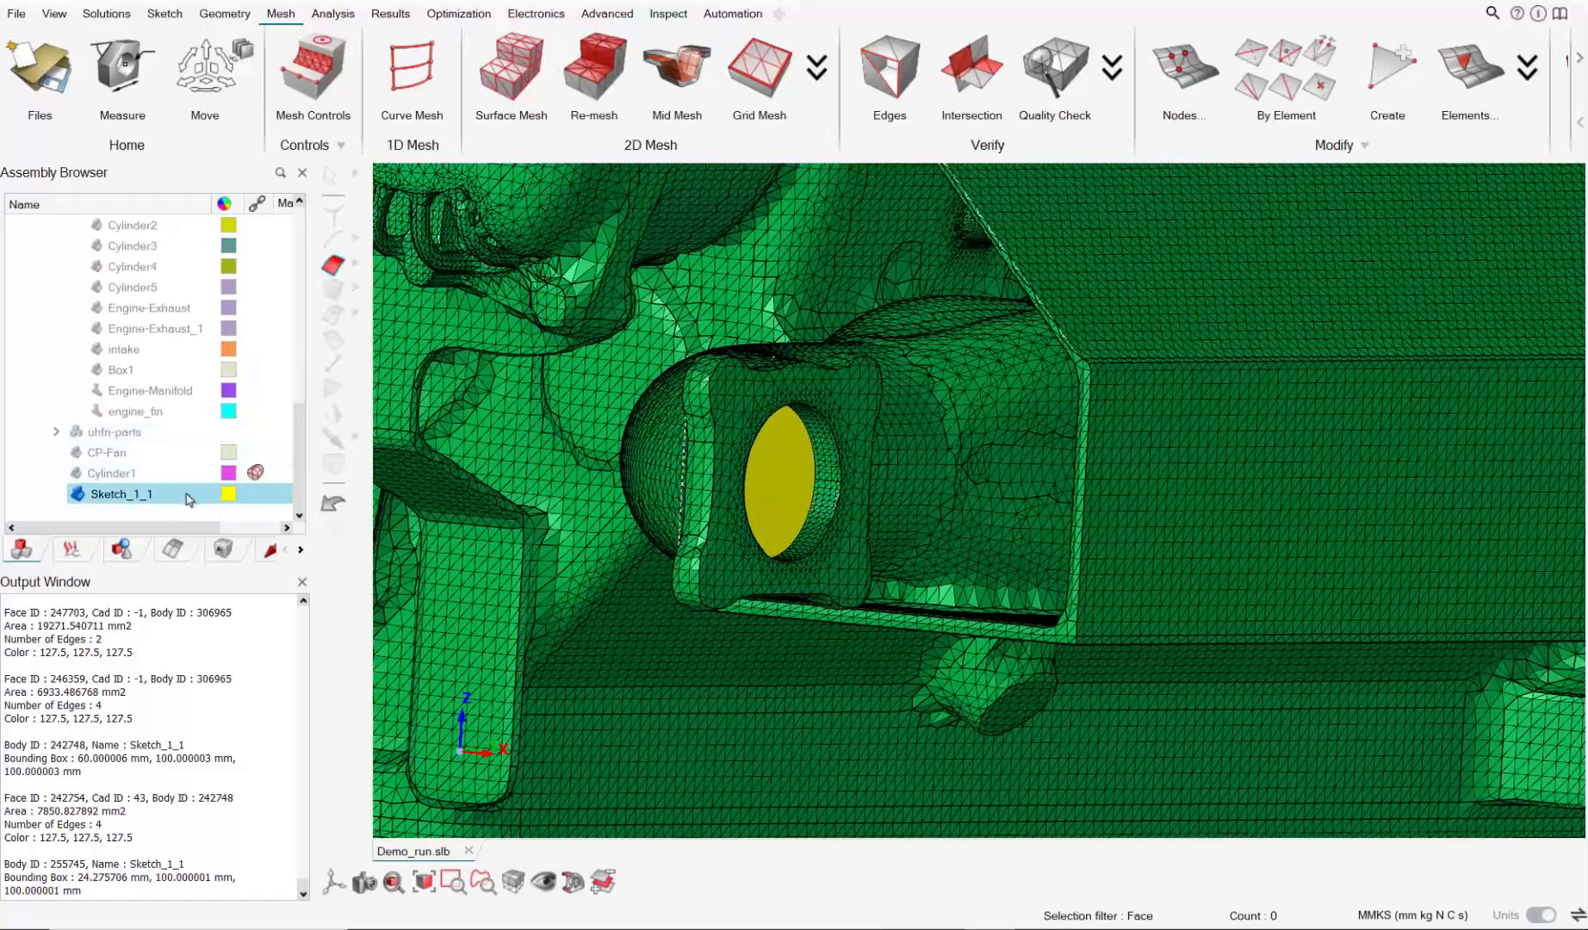
double_click(121, 496)
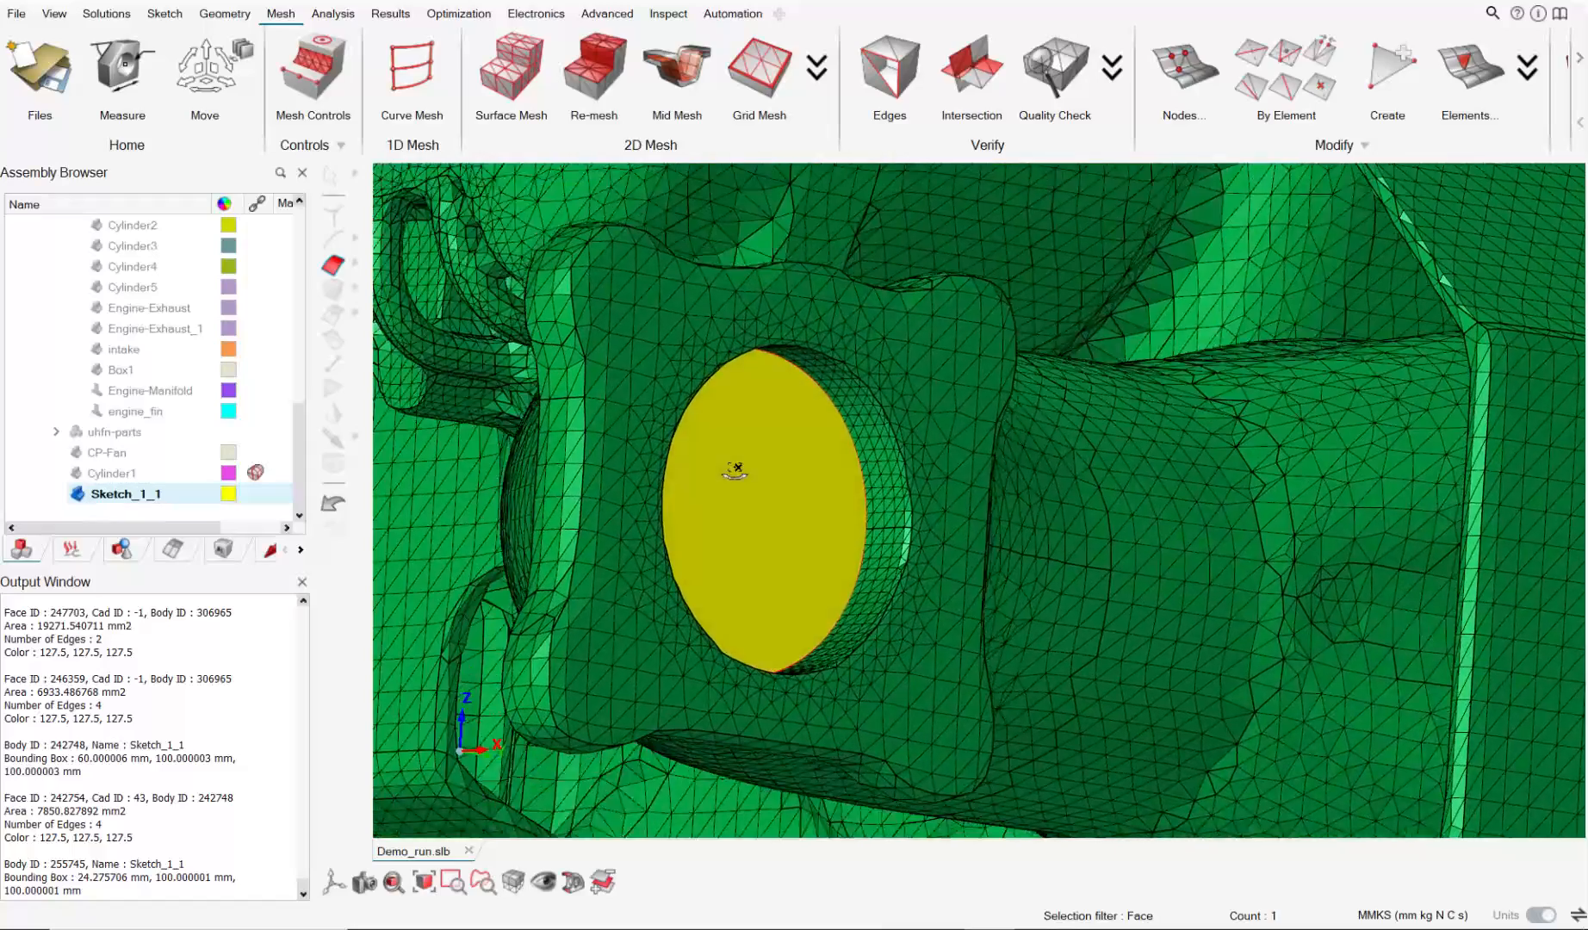
middle_click_drag(735, 469, 867, 422)
scroll(801, 364, "up", 2)
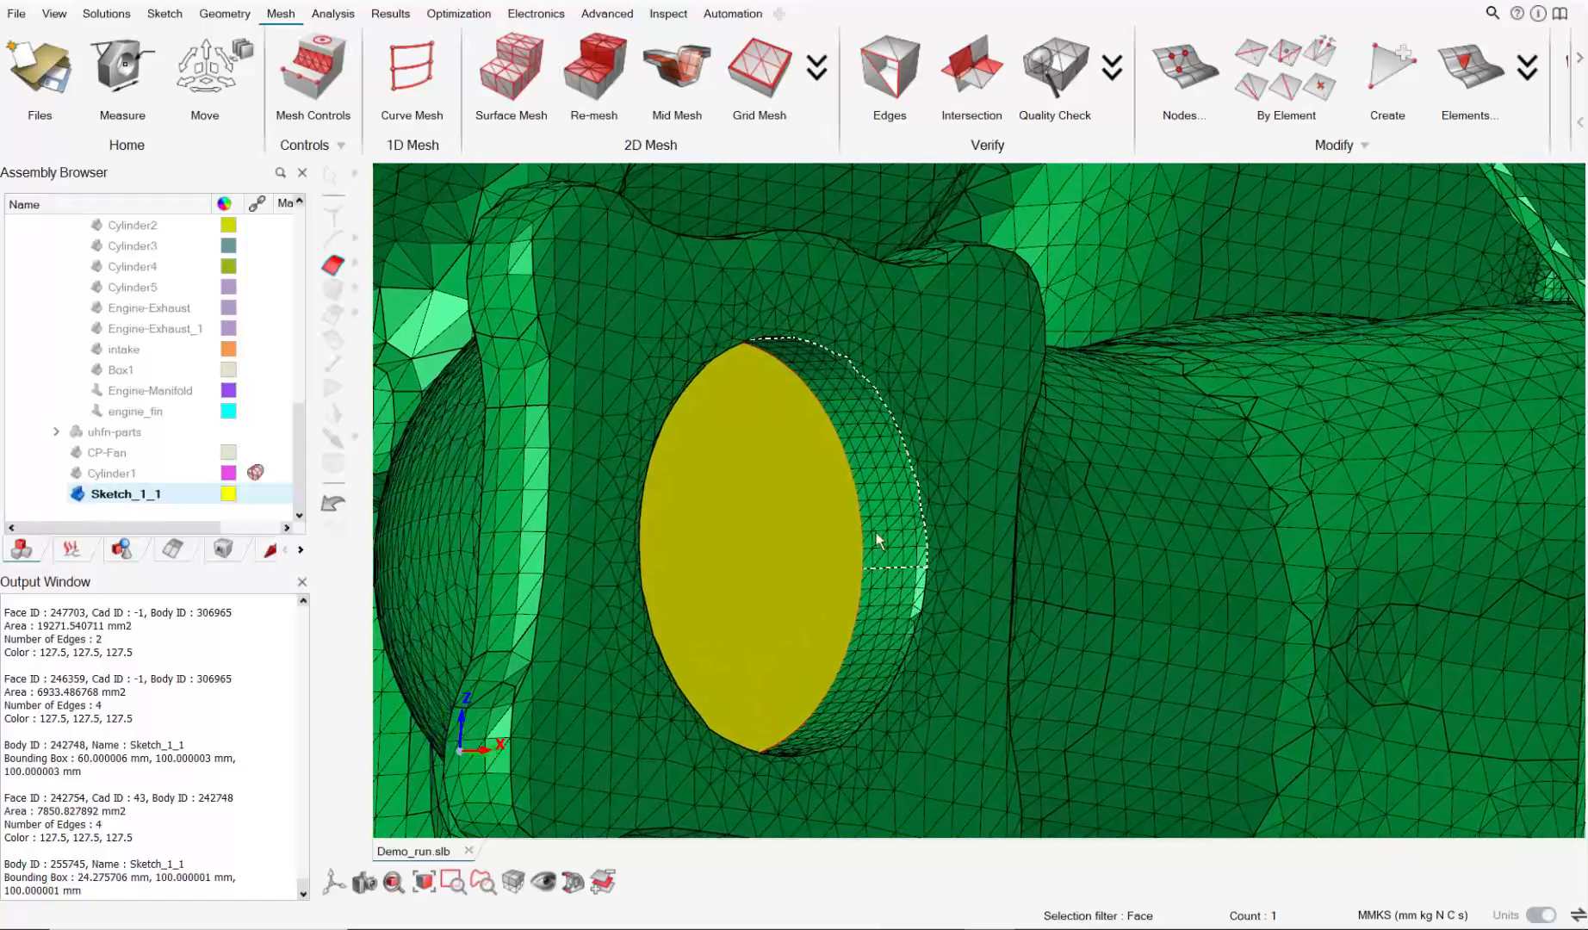
Generate a Tri3 surface mesh on the Sketch_1_1 disc with a 5 mm average element size.
middle_click_drag(876, 532, 792, 336)
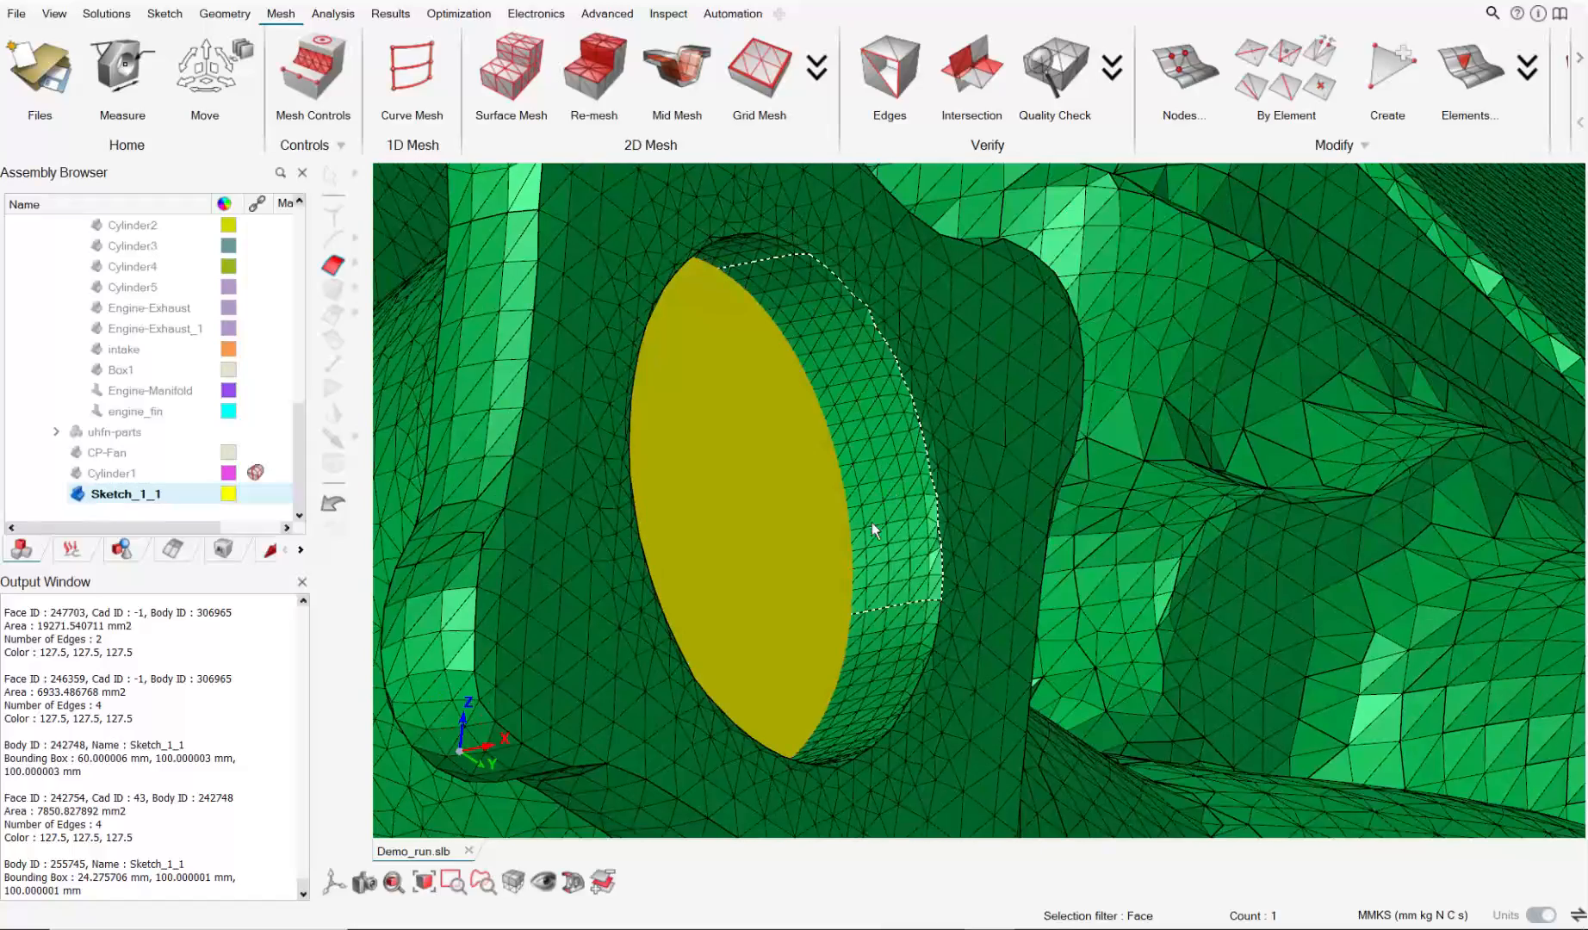
middle_click_drag(849, 532, 779, 376)
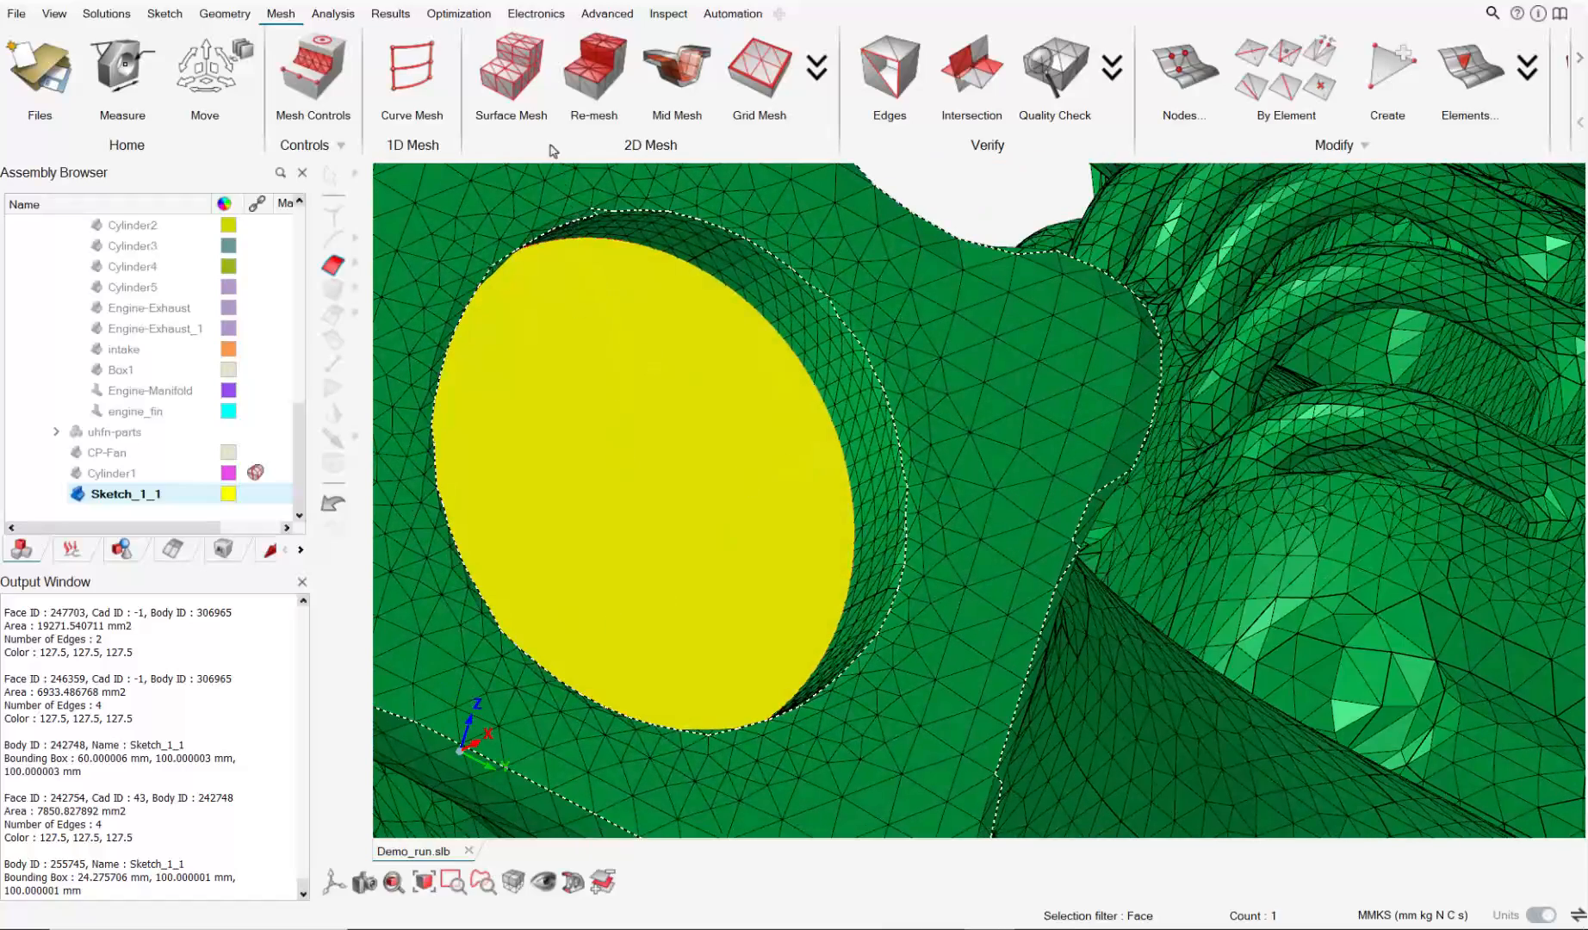
left_click(512, 71)
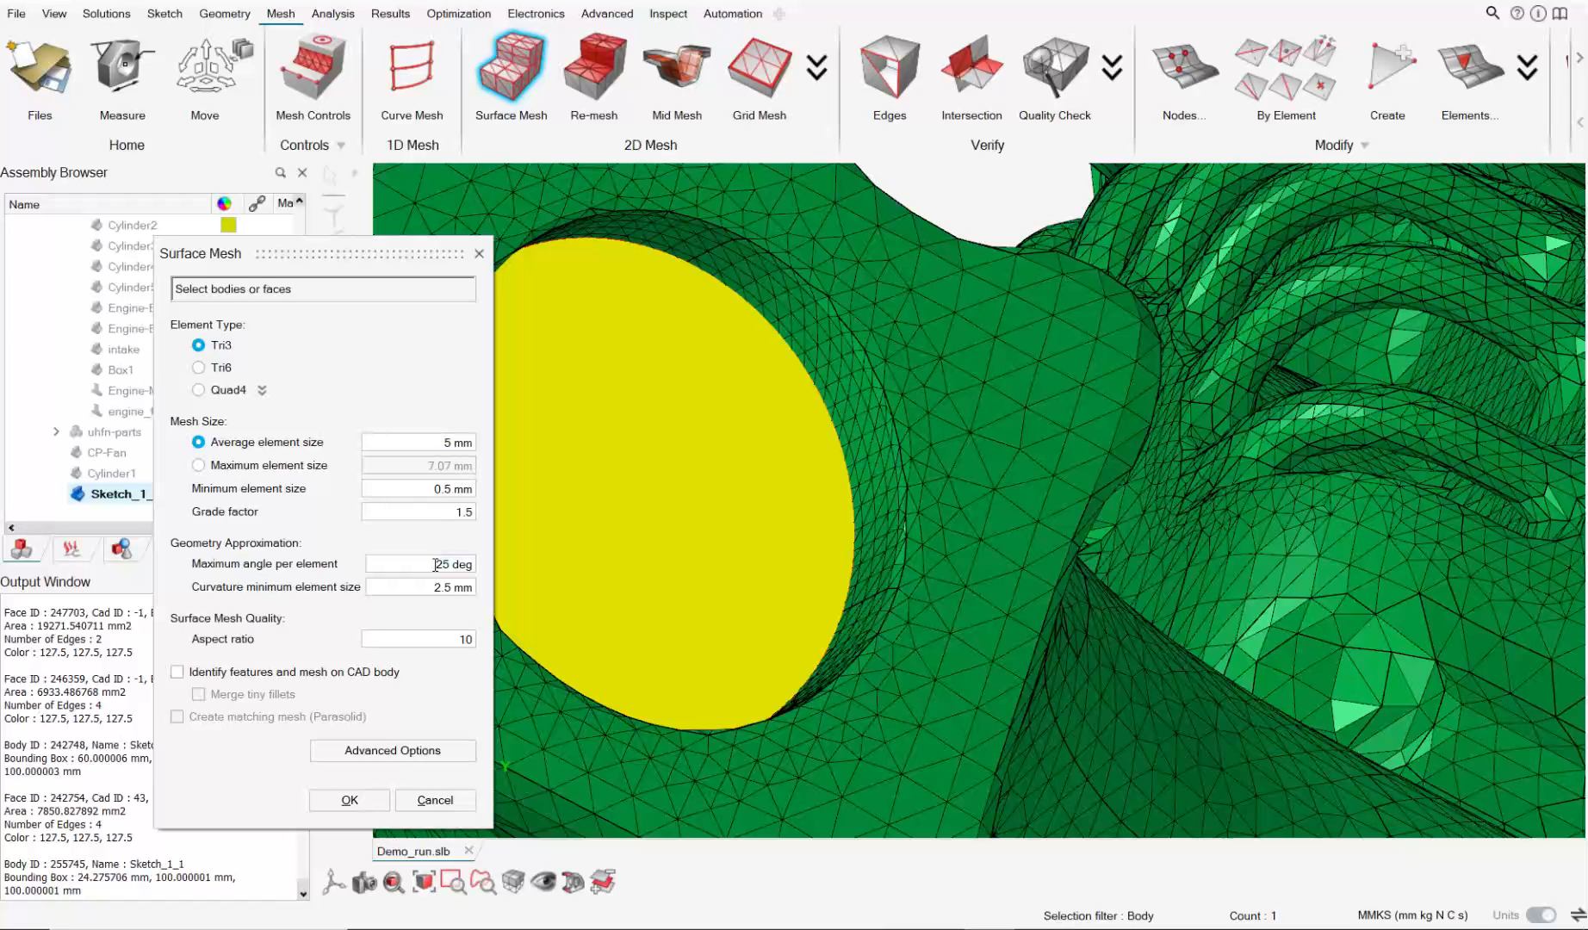
middle_click_drag(654, 413, 820, 531)
left_click(367, 801)
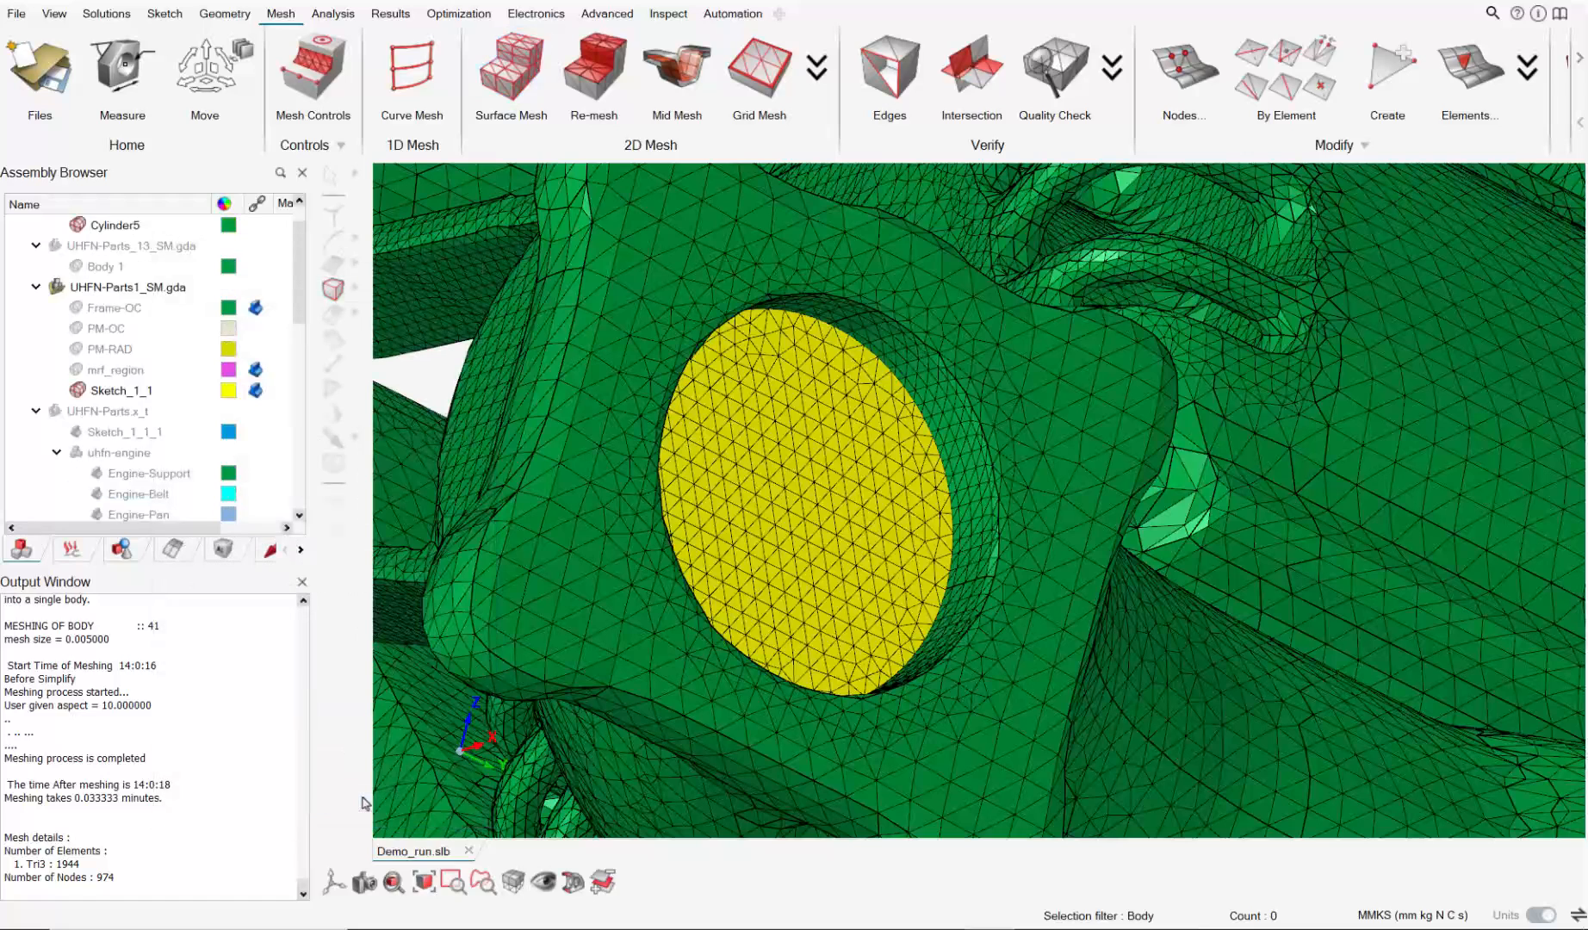
Move the meshed Sketch_1_1 body into the UHFN-Parts_14_SM.gda assembly beside Cylinder5.
scroll(142, 392, "up", 2)
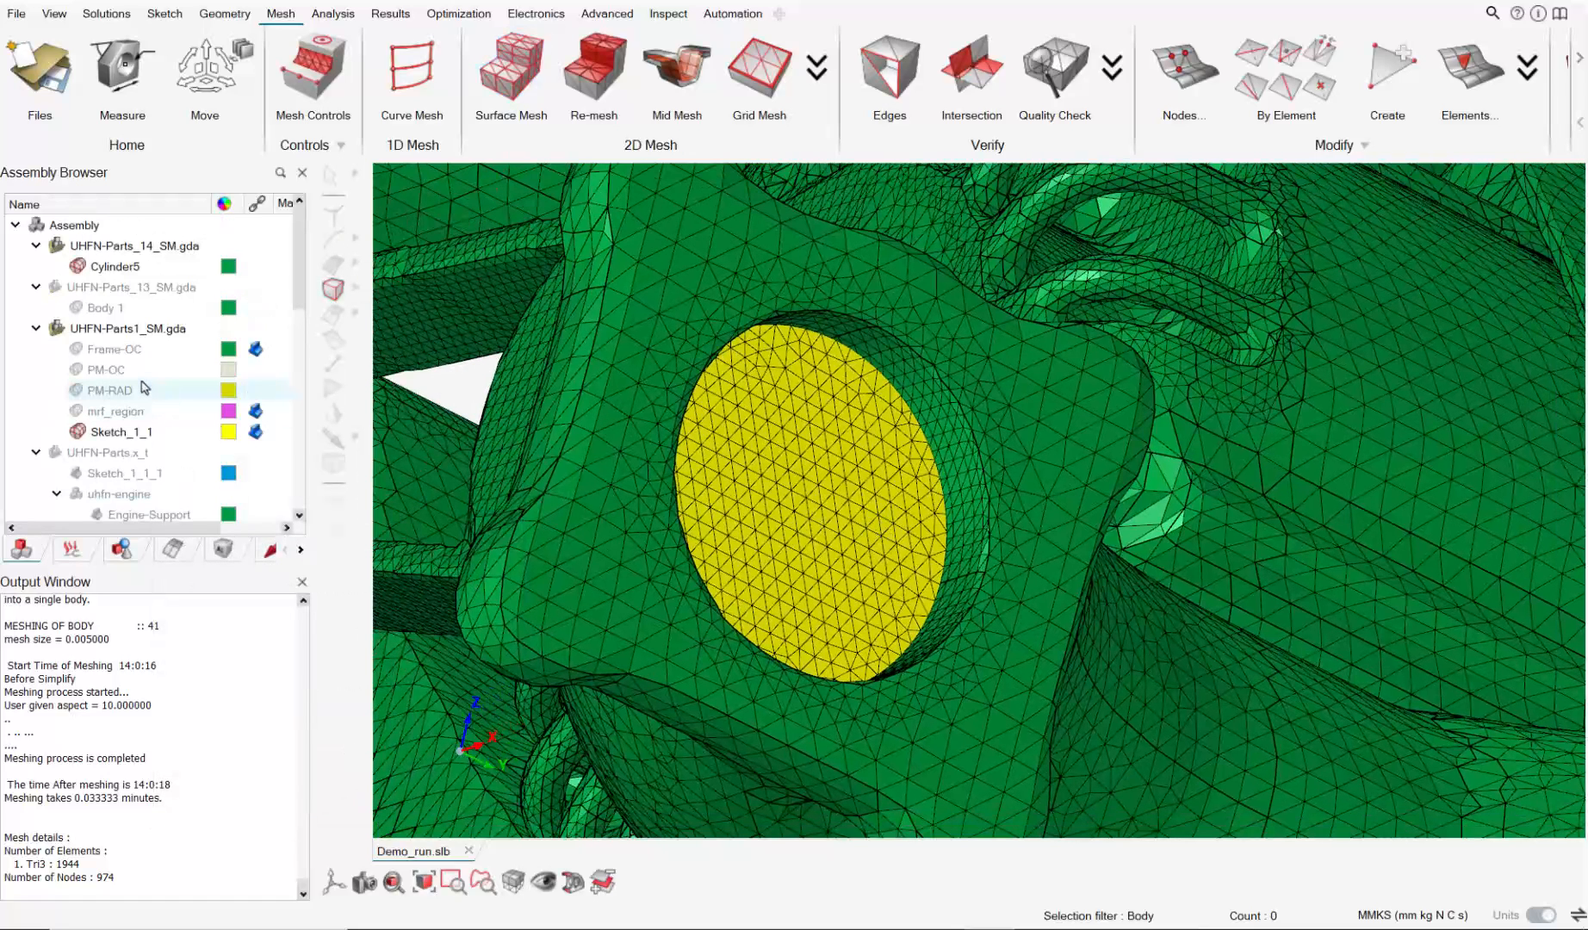
mouse_move(120, 433)
left_mouse_down()
mouse_move(159, 303)
mouse_move(146, 271)
left_mouse_up()
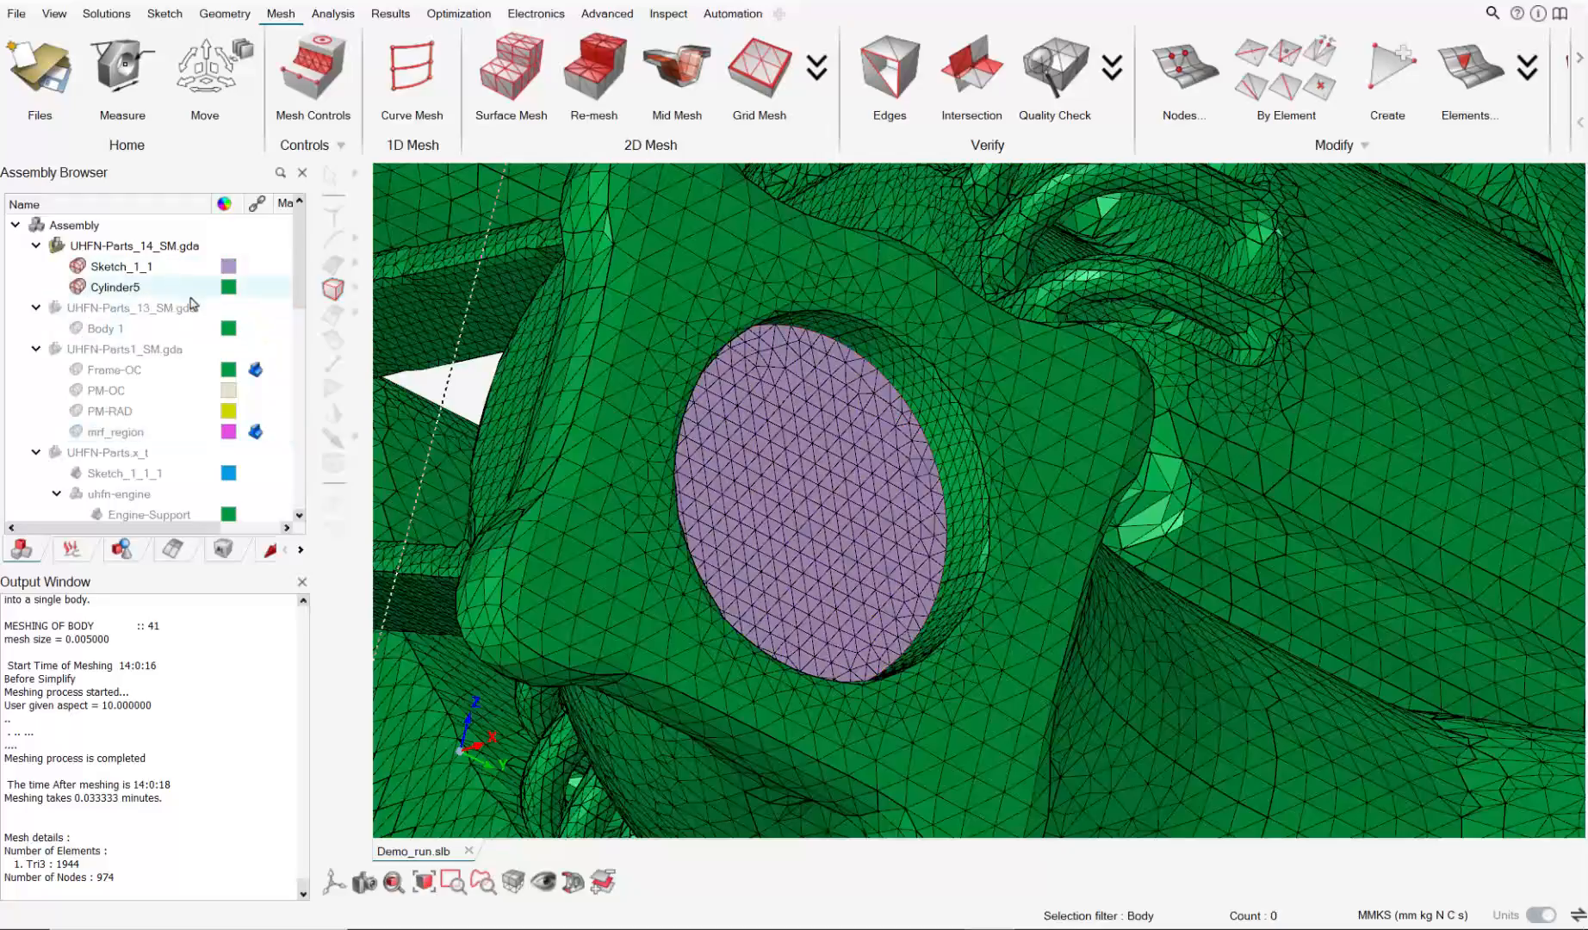
scroll(804, 451, "down", 2)
middle_click_drag(814, 471, 761, 441)
scroll(833, 471, "up", 2)
left_click(578, 884)
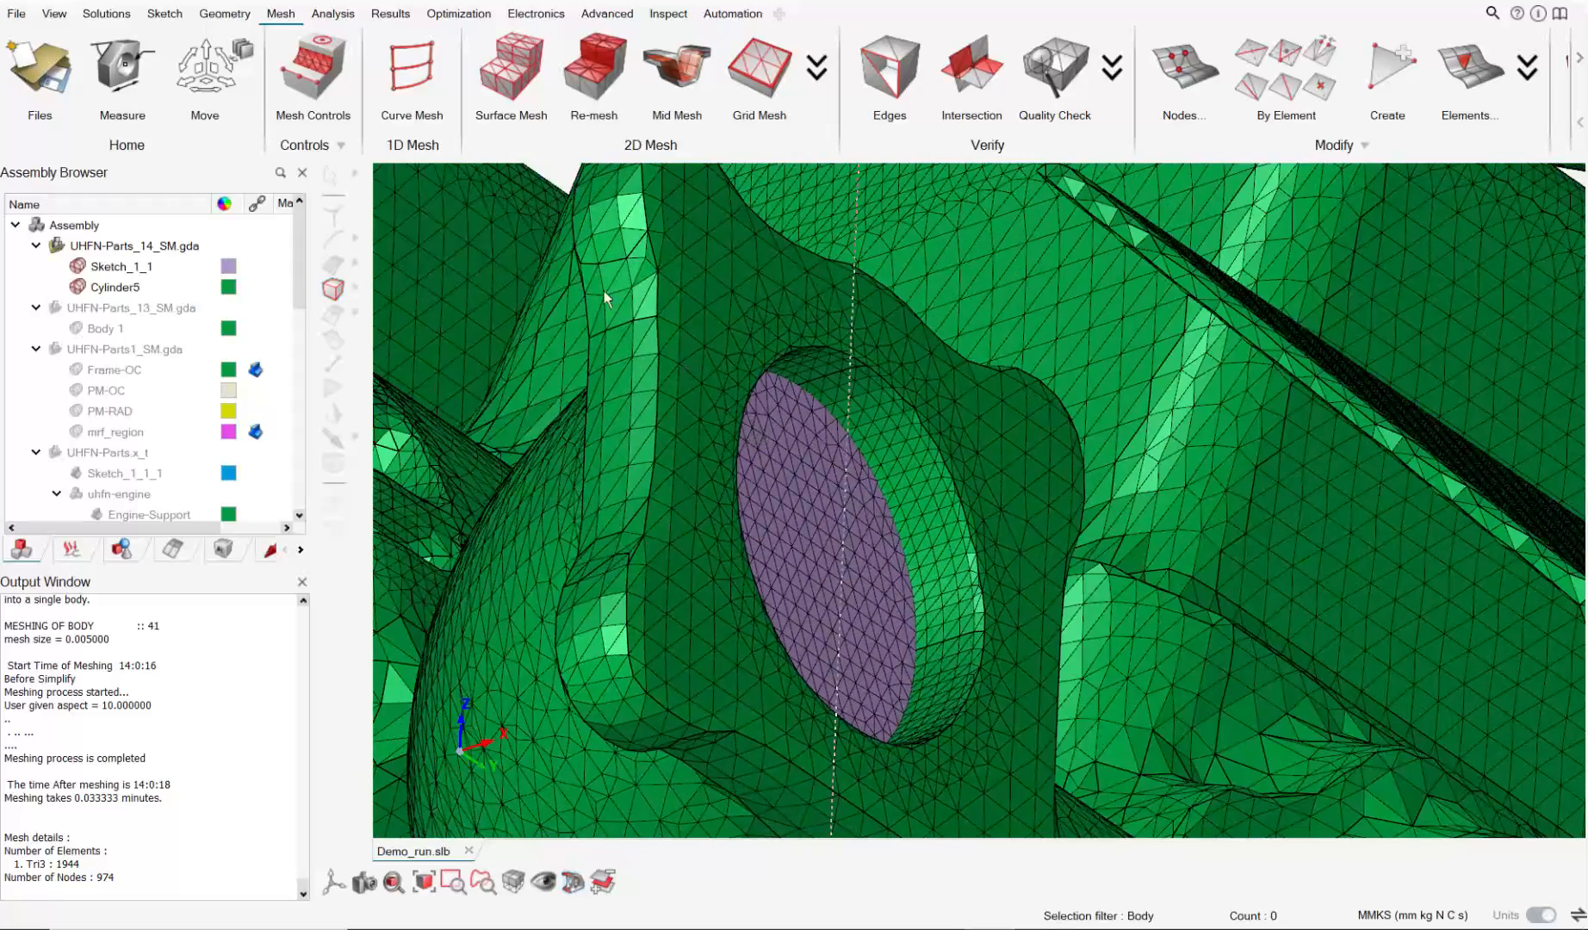
Combine the Cylinder5 and Sketch_1_1 meshes with a mesh Boolean using Local Re-Mesh, without merging or retaining internal faces.
left_click(245, 16)
left_click(1480, 69)
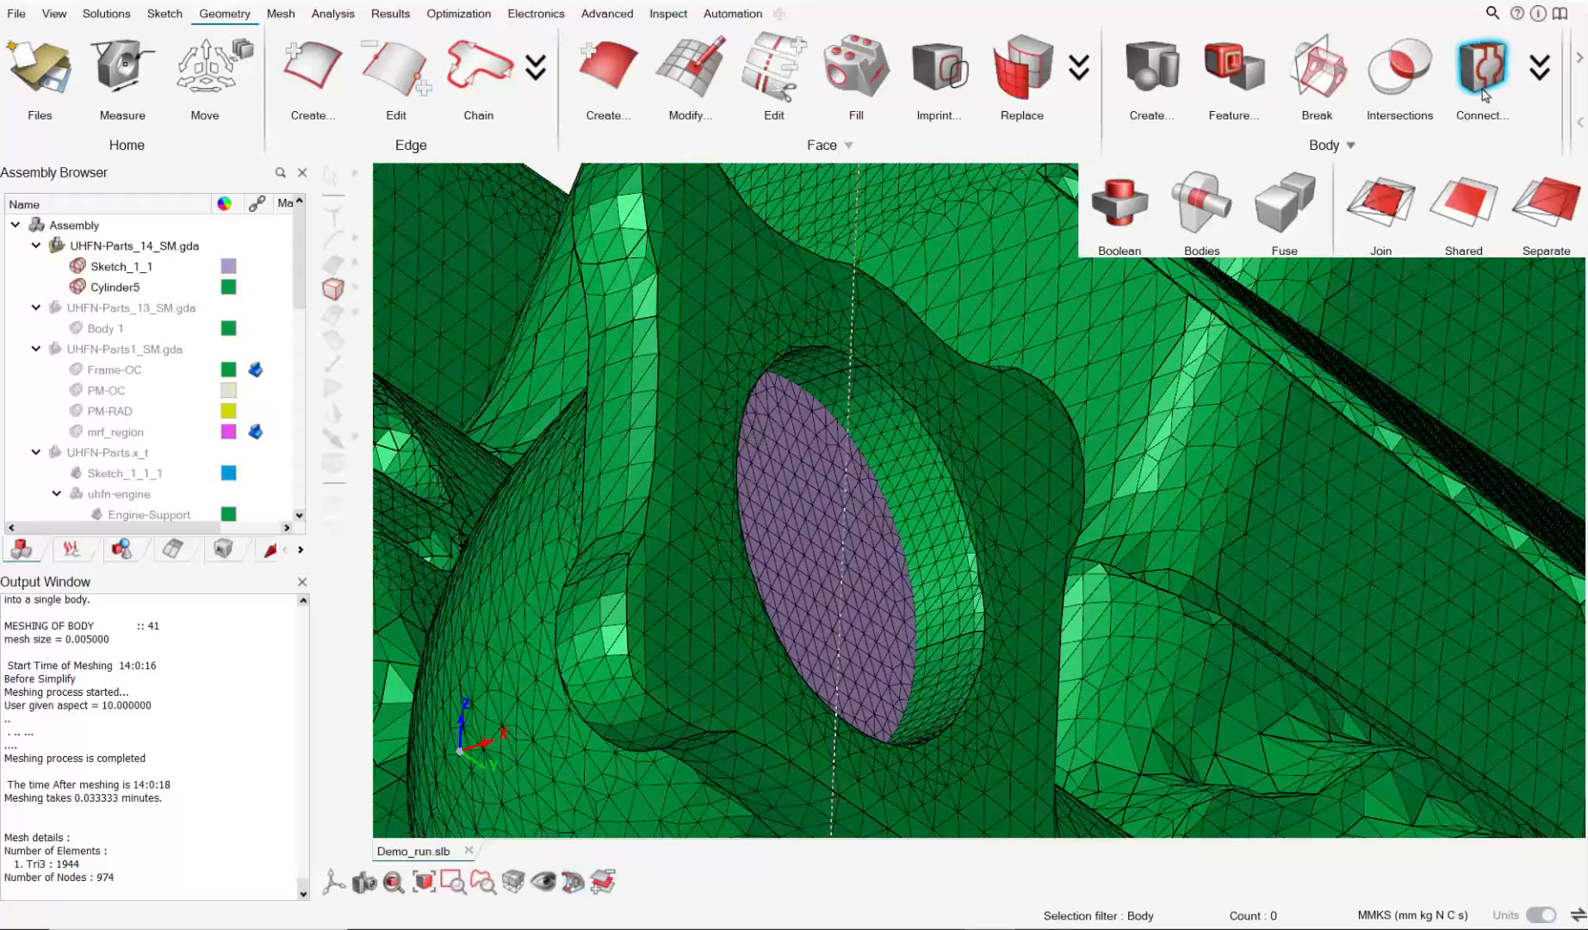
left_click(1120, 204)
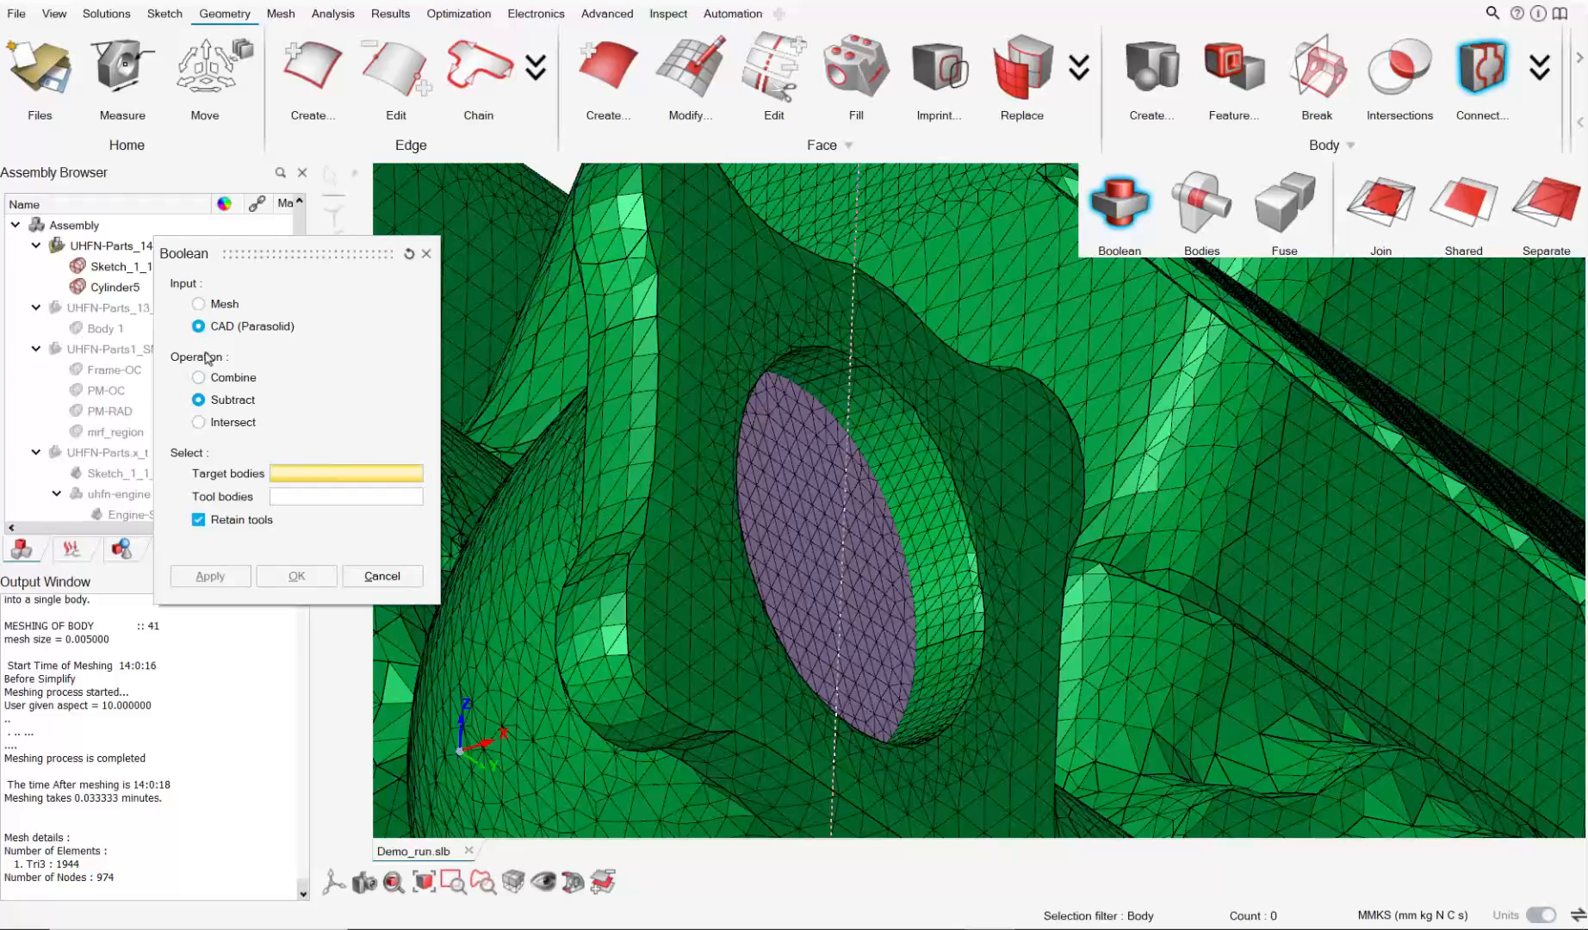
left_click(225, 307)
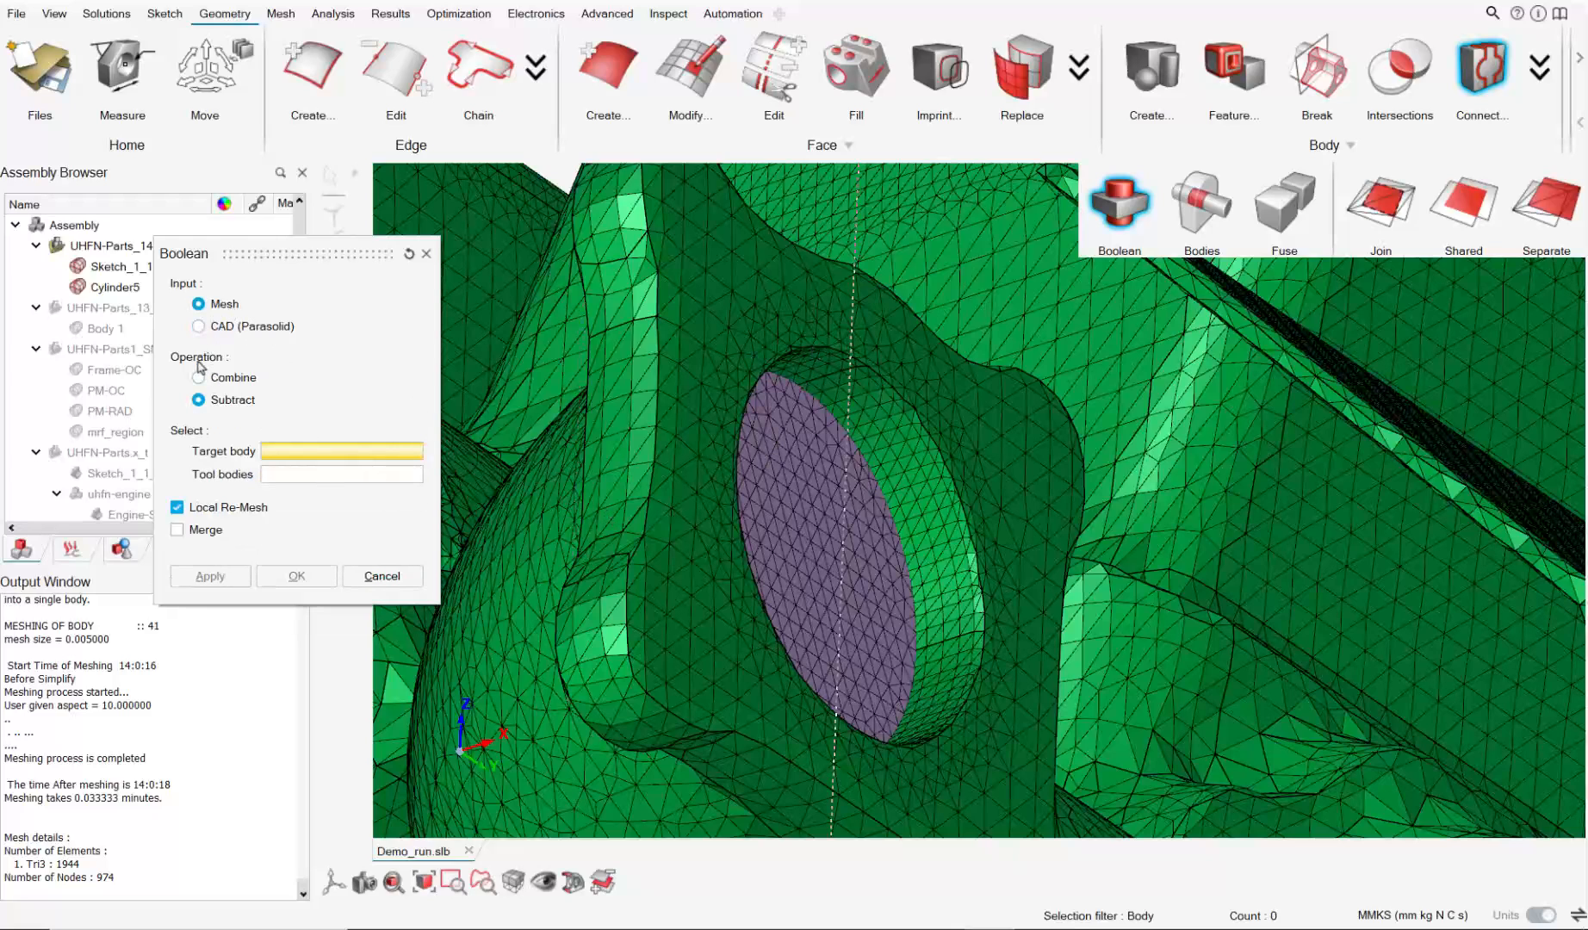
left_click(226, 378)
left_click(784, 348)
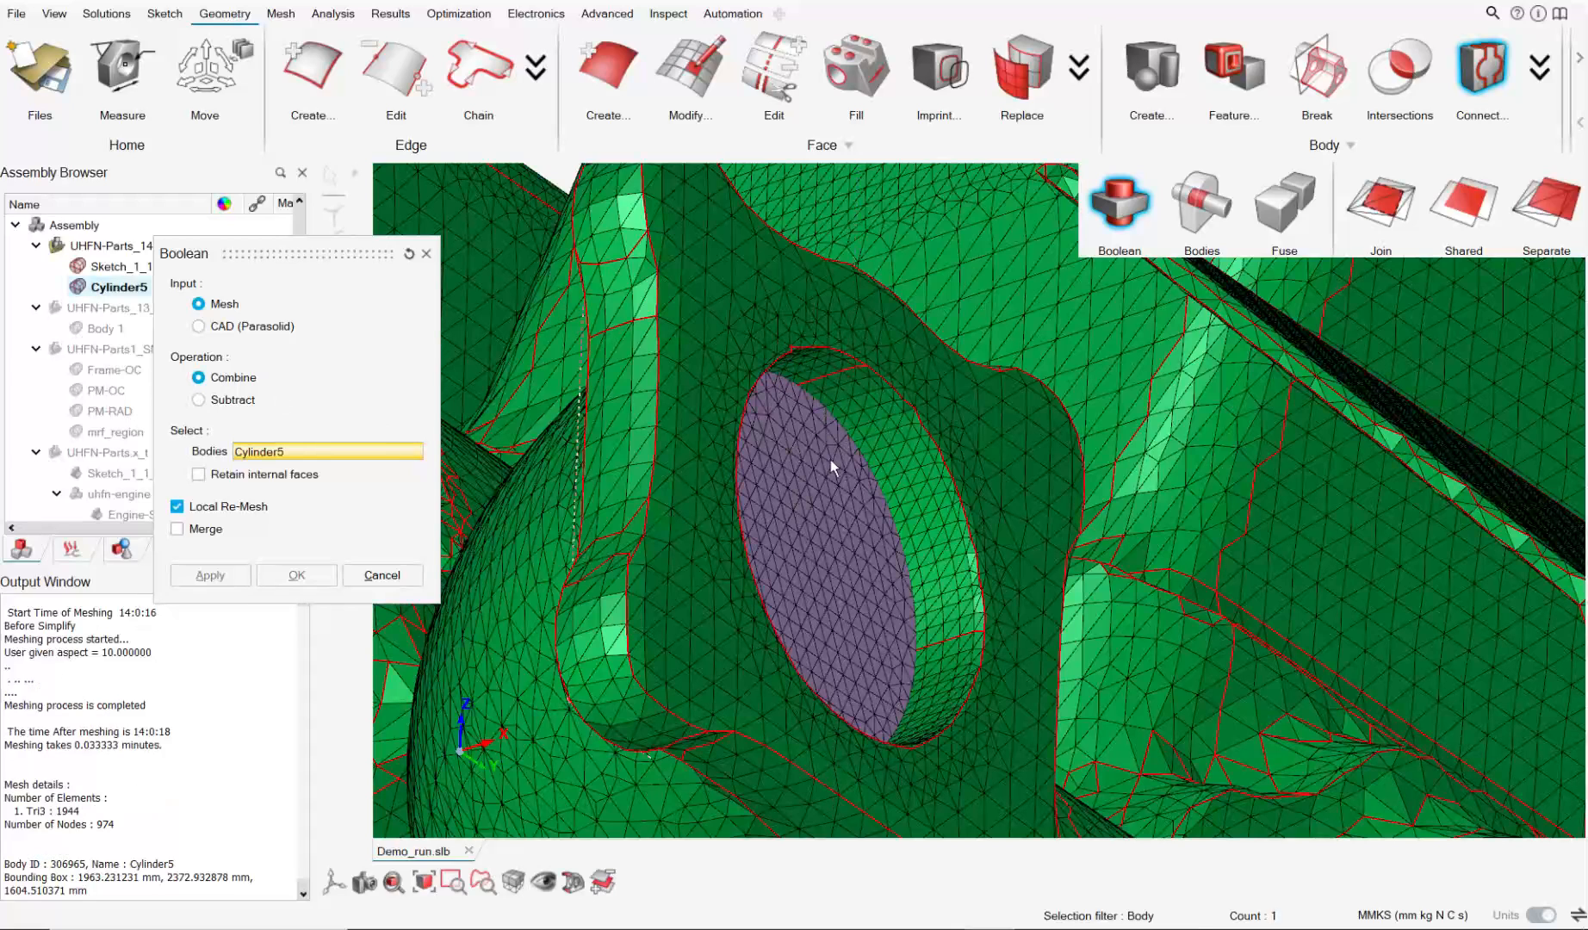
left_click(826, 487)
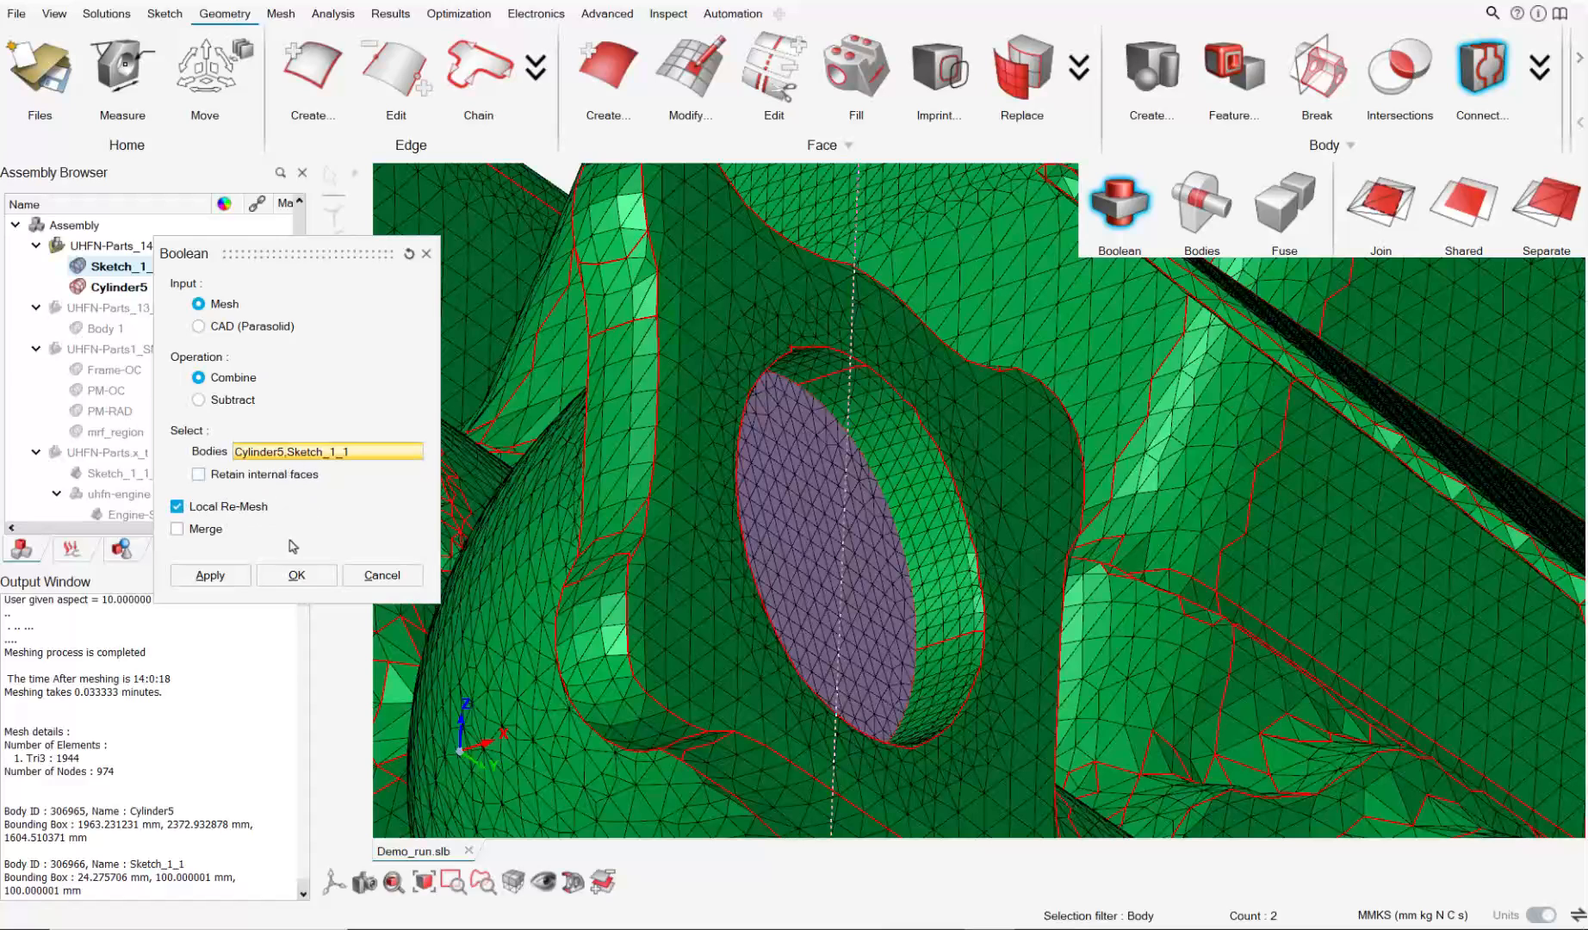
left_click(288, 583)
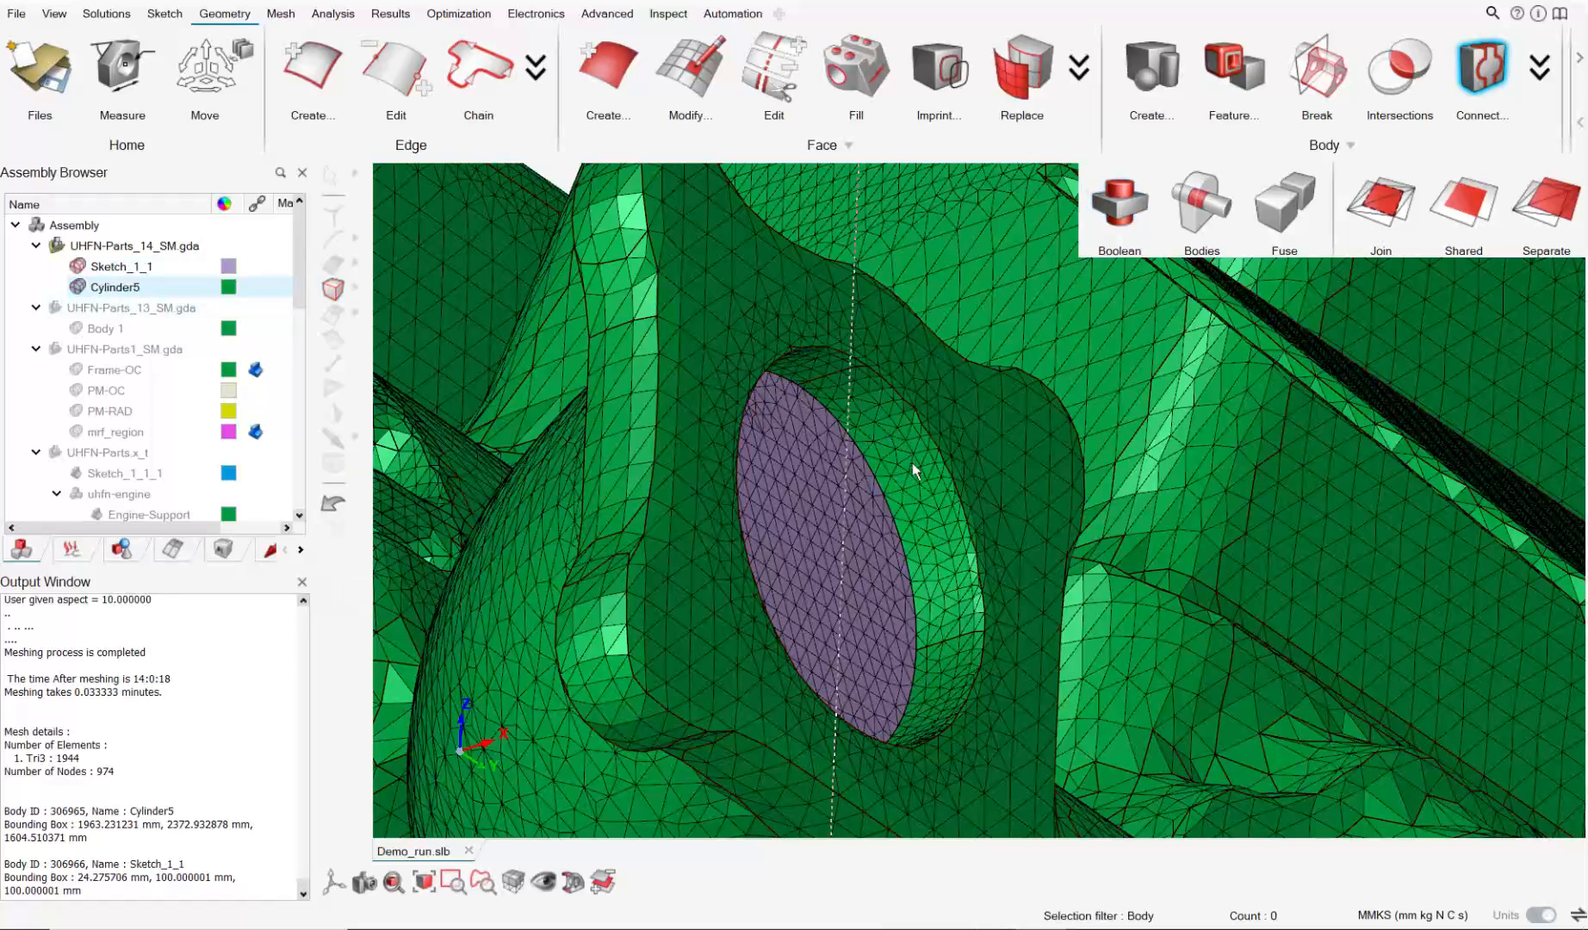
Examine the mesh connection between the Sketch_1_1 cap and the Cylinder5 exhaust outlet bore.
scroll(902, 456, "down", 1)
scroll(897, 468, "up", 1)
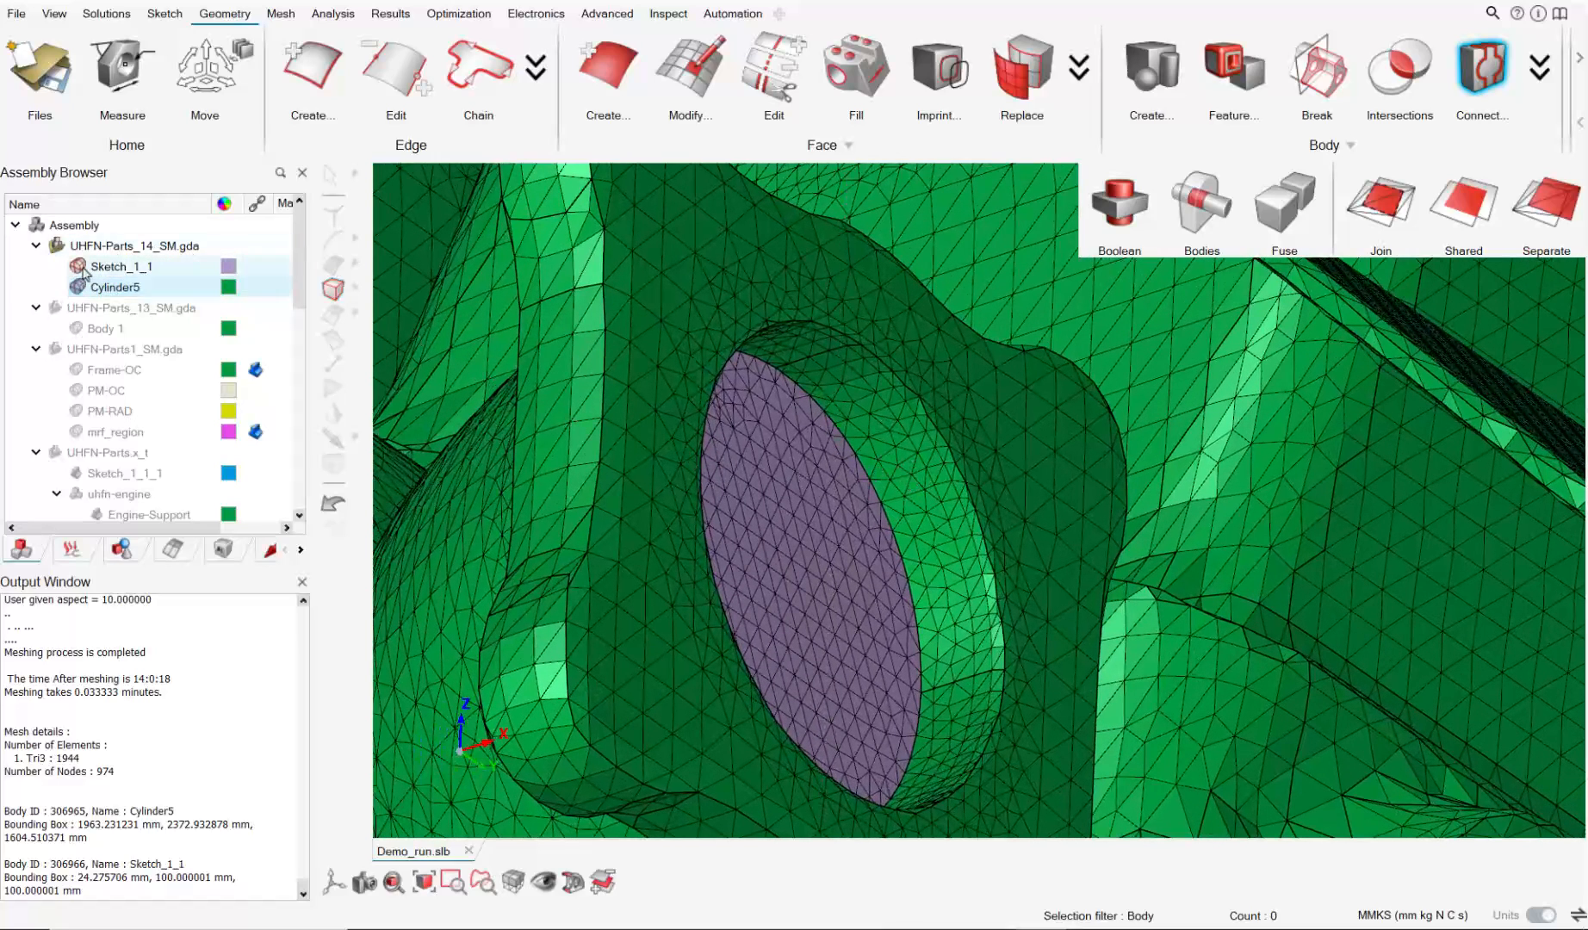
left_click(116, 291)
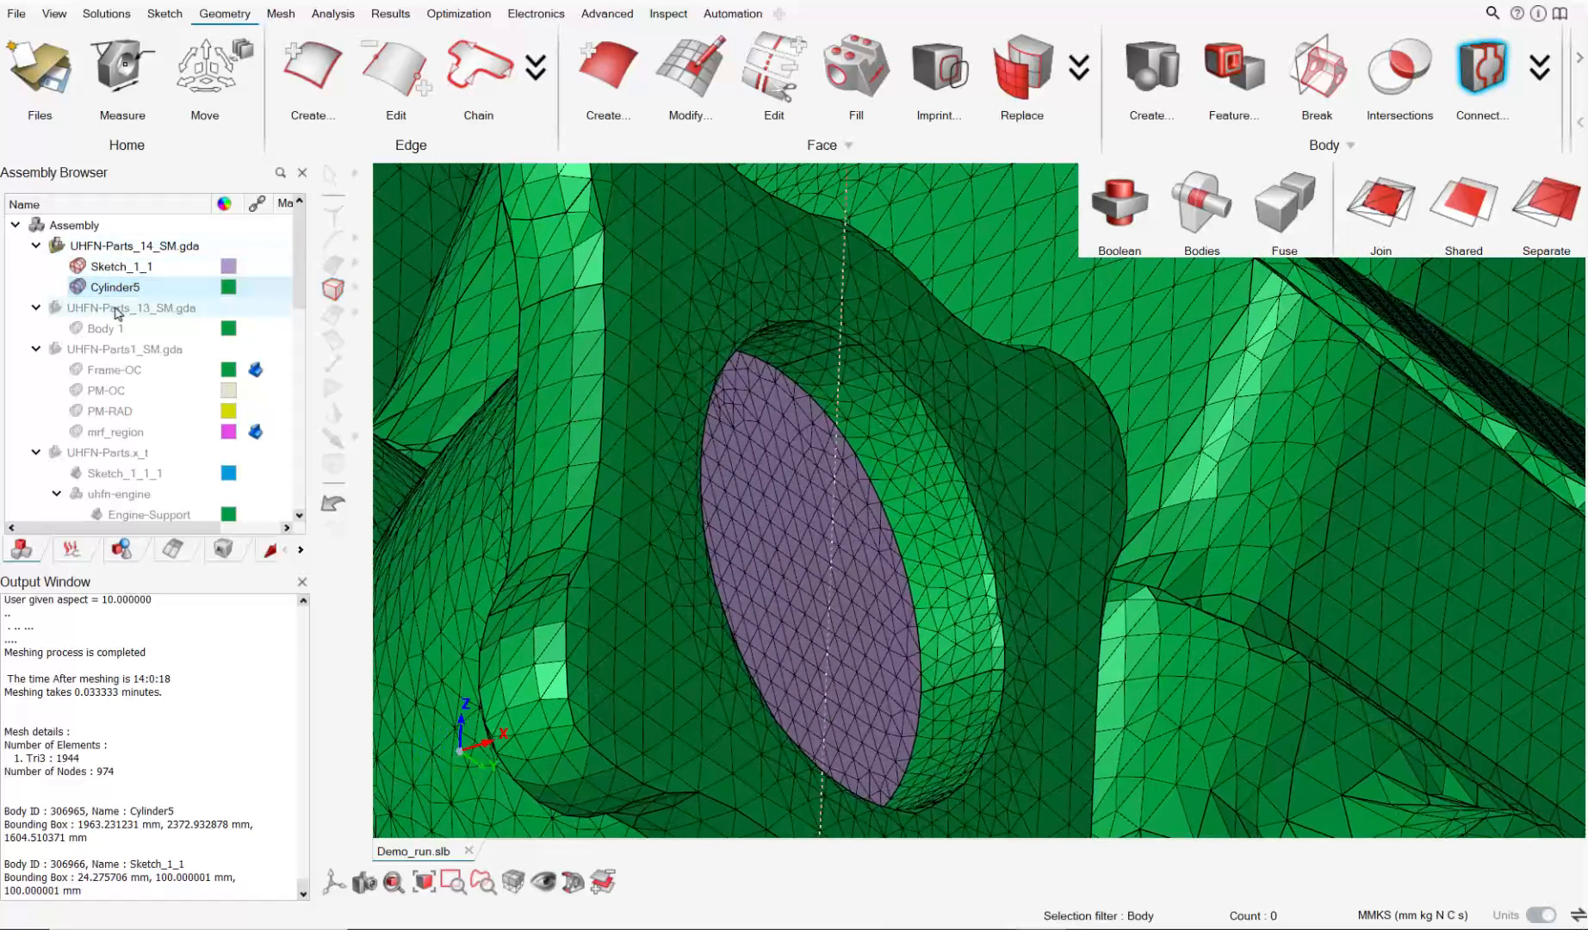
left_click(584, 882)
middle_click_drag(842, 489, 652, 753)
left_click(584, 883)
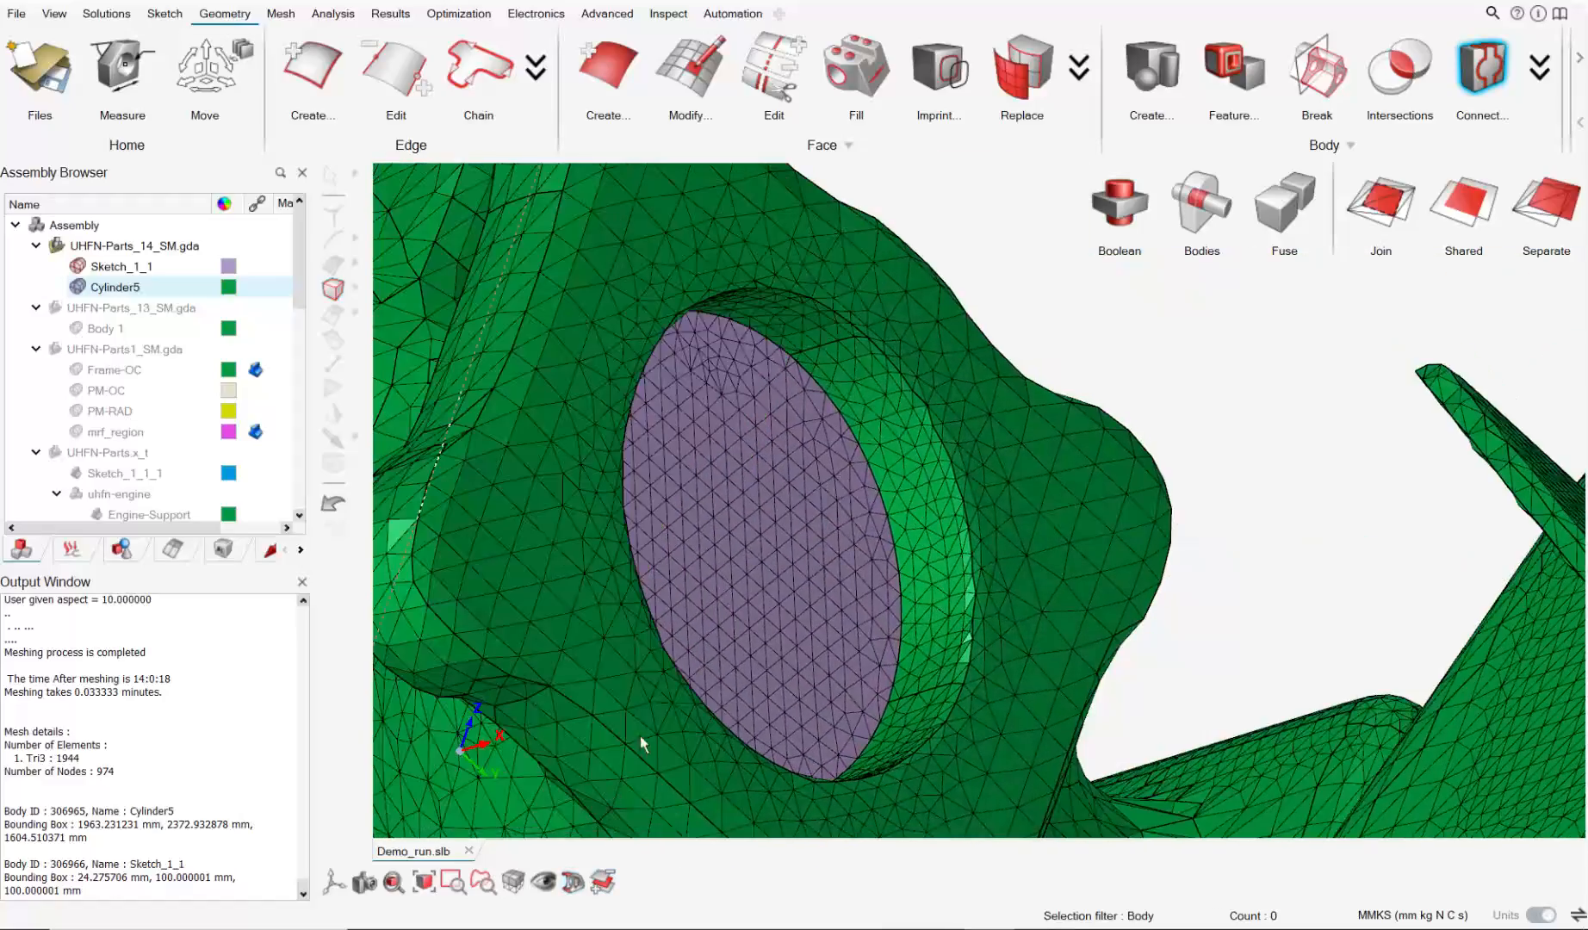
key("f")
left_click(805, 493)
mouse_move(802, 494)
middle_mouse_down()
mouse_move(728, 449)
mouse_move(723, 561)
mouse_move(861, 635)
middle_mouse_up()
left_click(902, 233)
Merge the Sketch_1_1 and Cylinder5 mesh bodies under UHFN-Parts_14_SM.gda into one body.
left_click(153, 268)
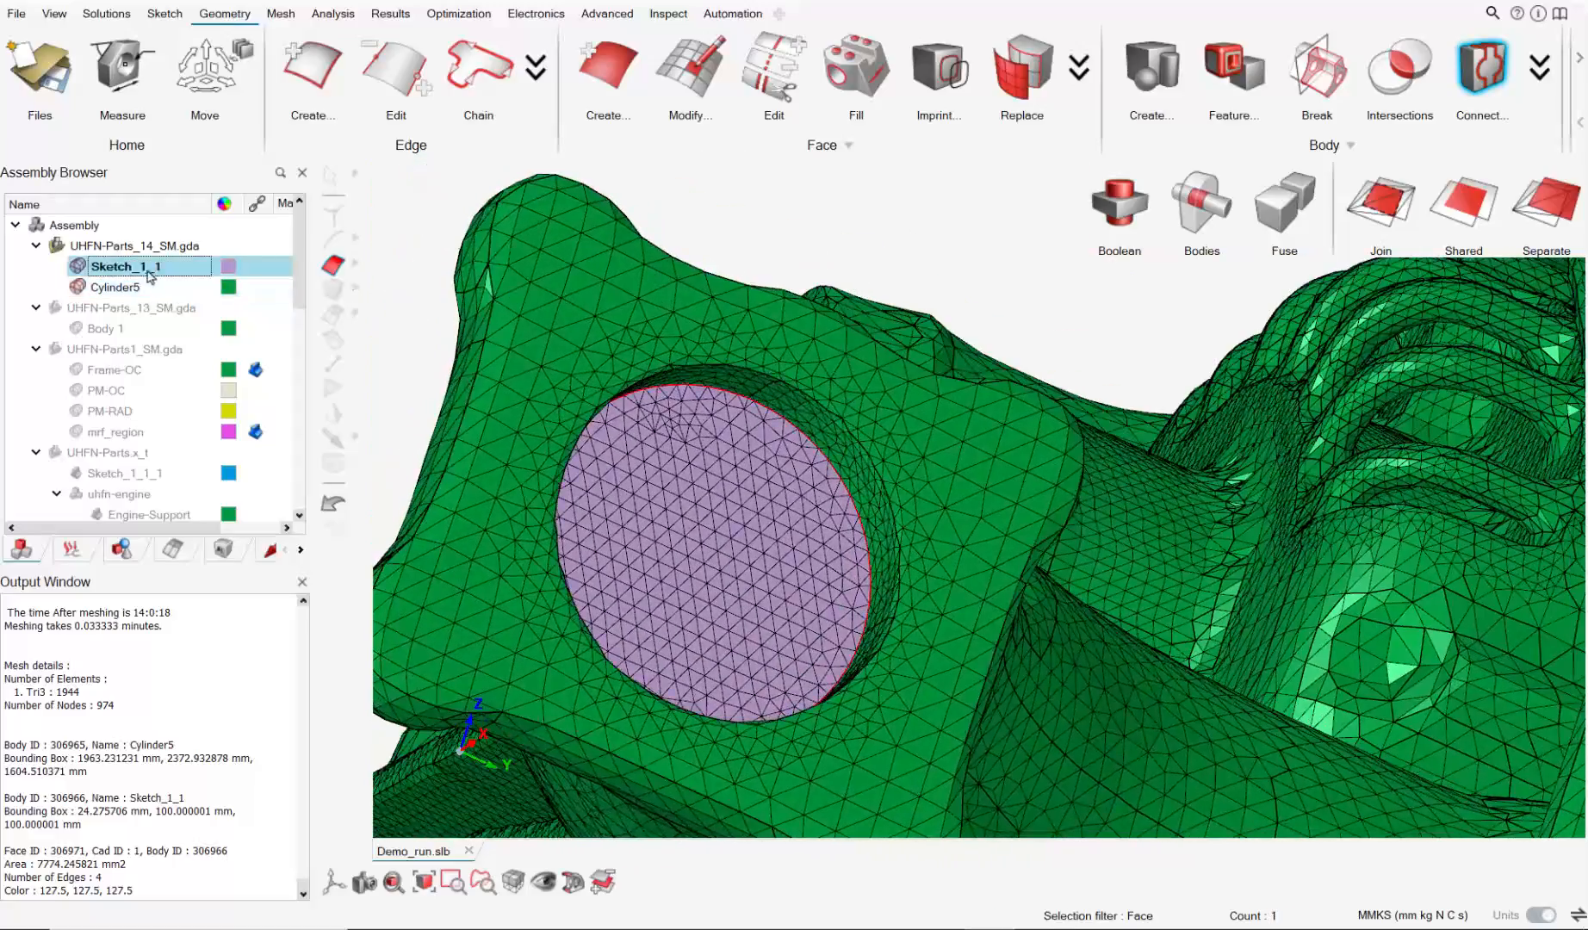
left_click(121, 287, "ctrl")
right_click(128, 289)
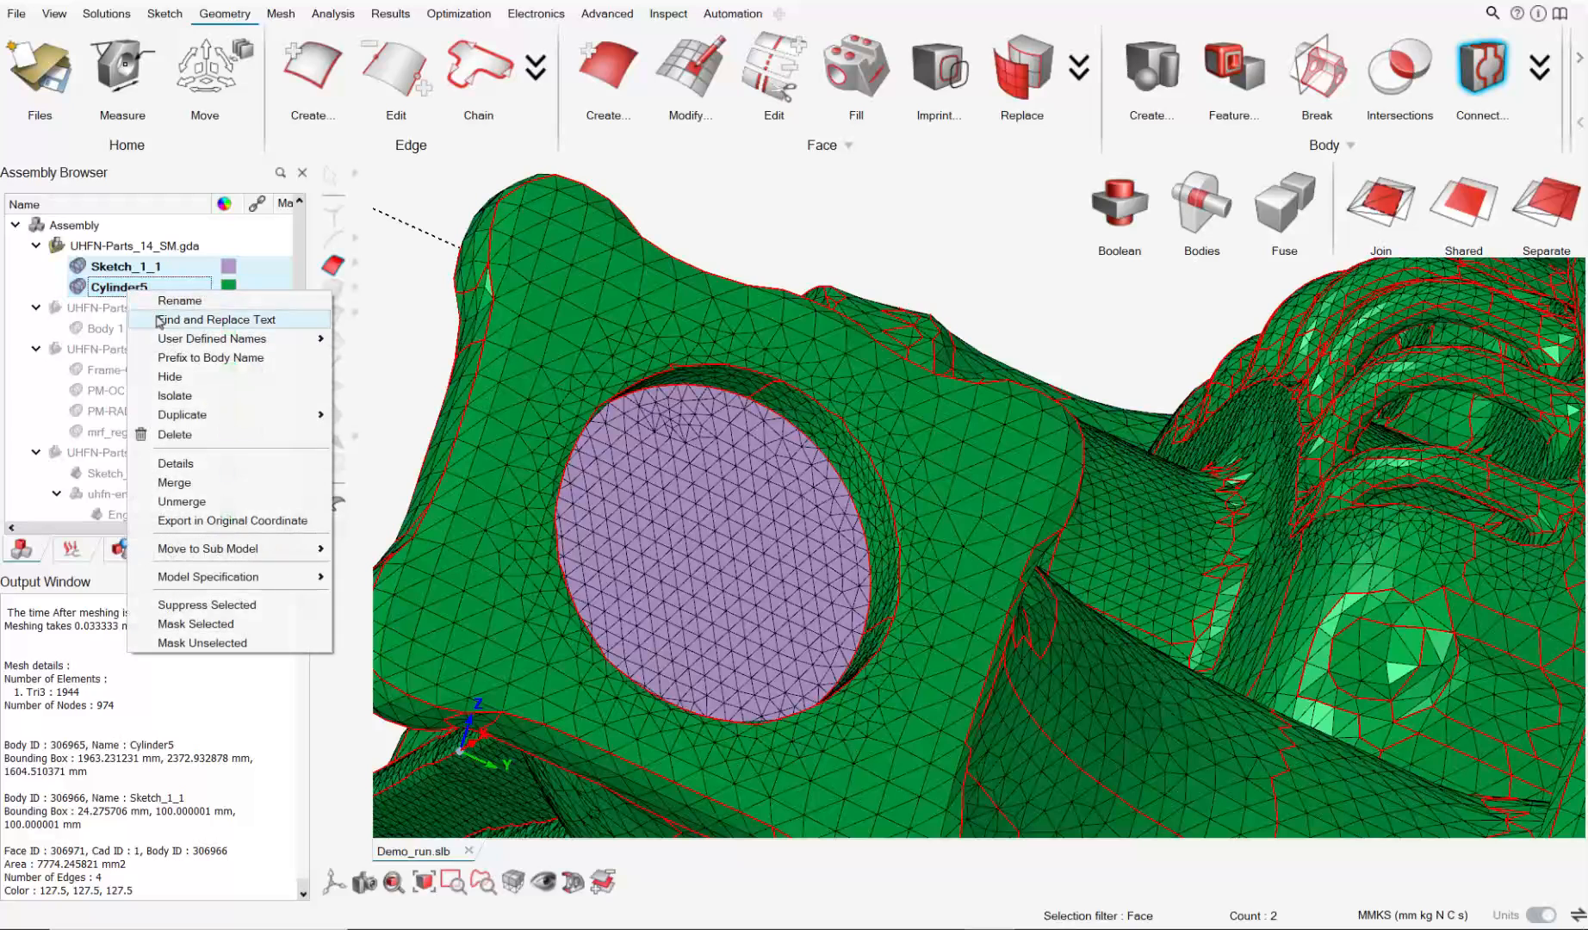
left_click(176, 482)
Rename the merged mesh body under UHFN-Parts_14_SM.gda as unit.
right_click(127, 268)
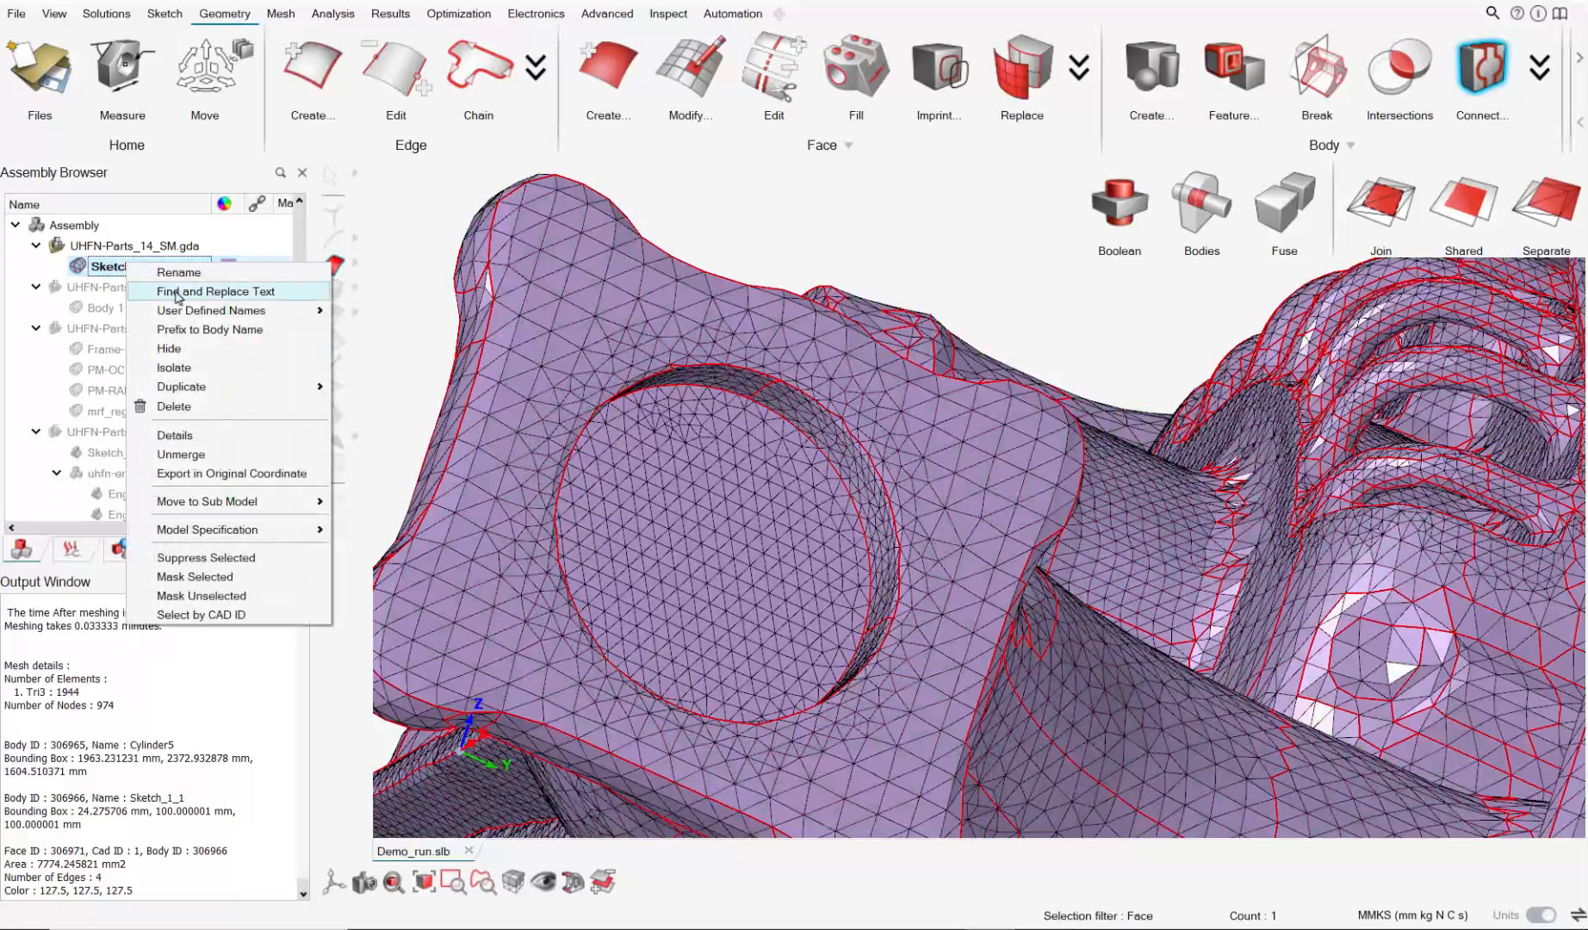
left_click(183, 277)
type("it")
left_click(184, 286)
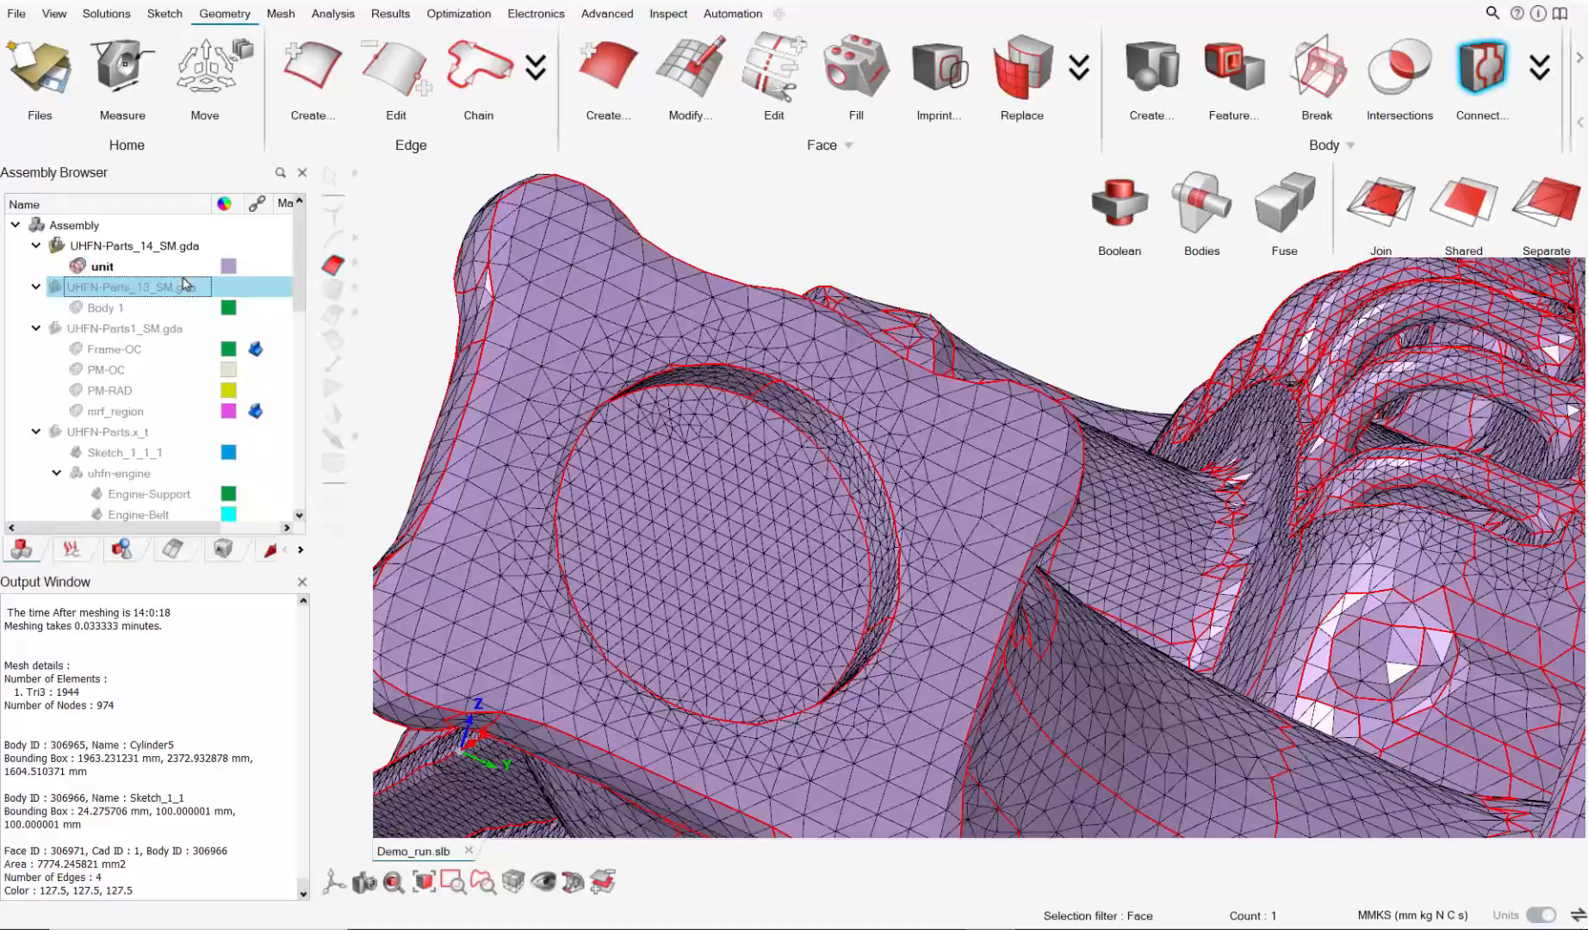
key("Escape")
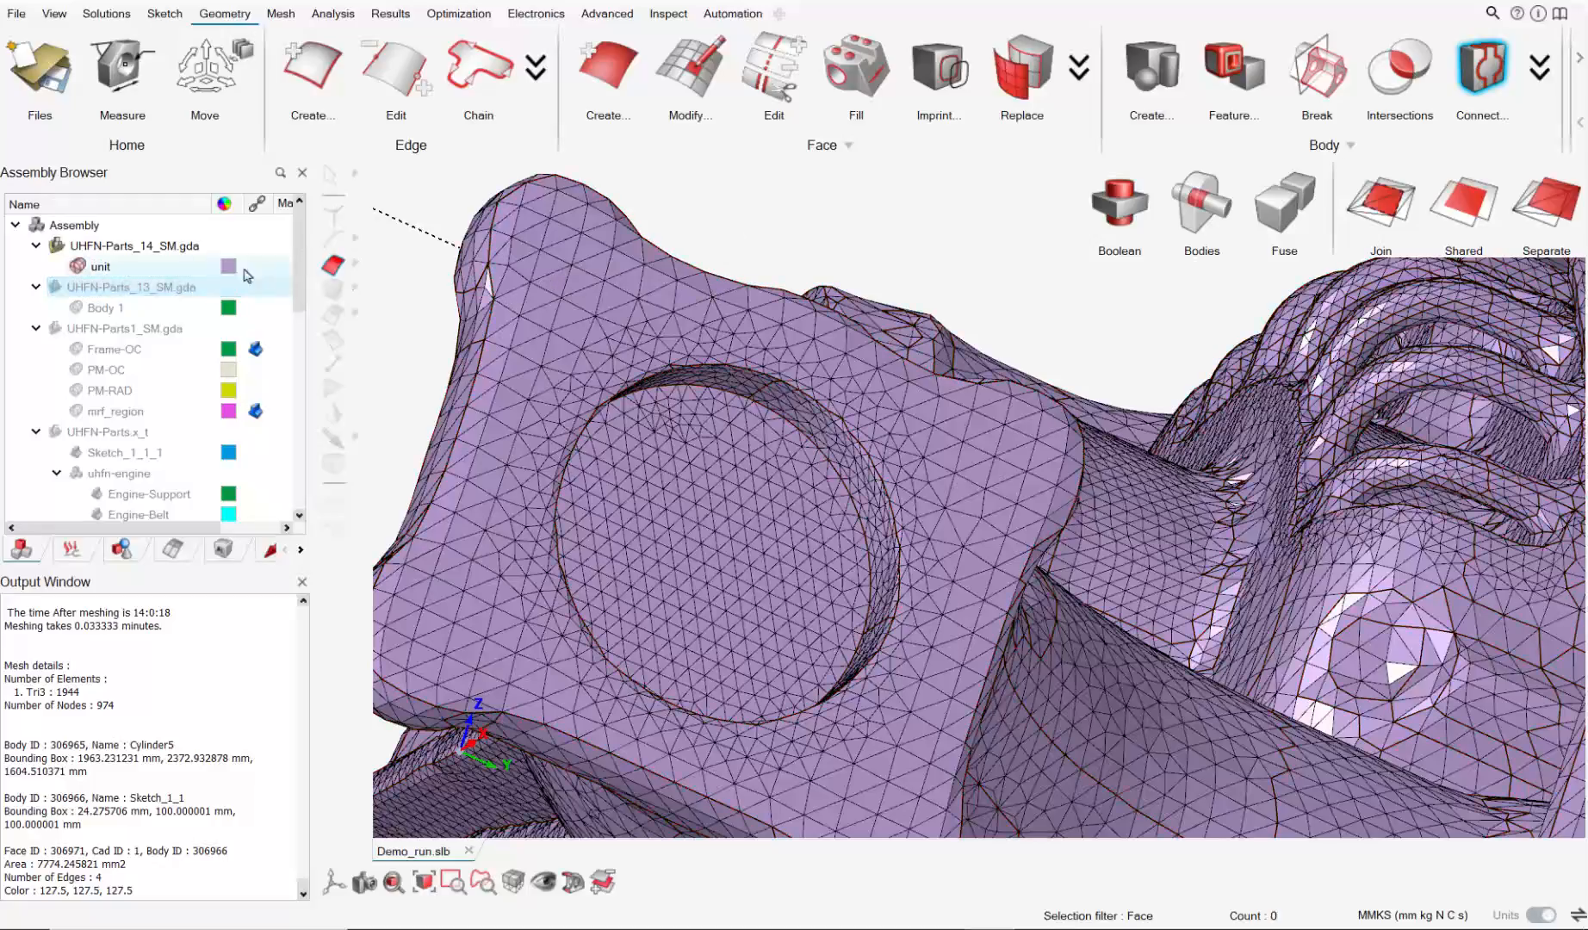
Show the Sketch_1_1_1 disc under UHFN-Parts.x_t at the second exhaust outlet.
scroll(648, 439, "down", 6)
middle_click_drag(648, 452, 830, 512)
middle_click_drag(510, 489, 321, 445)
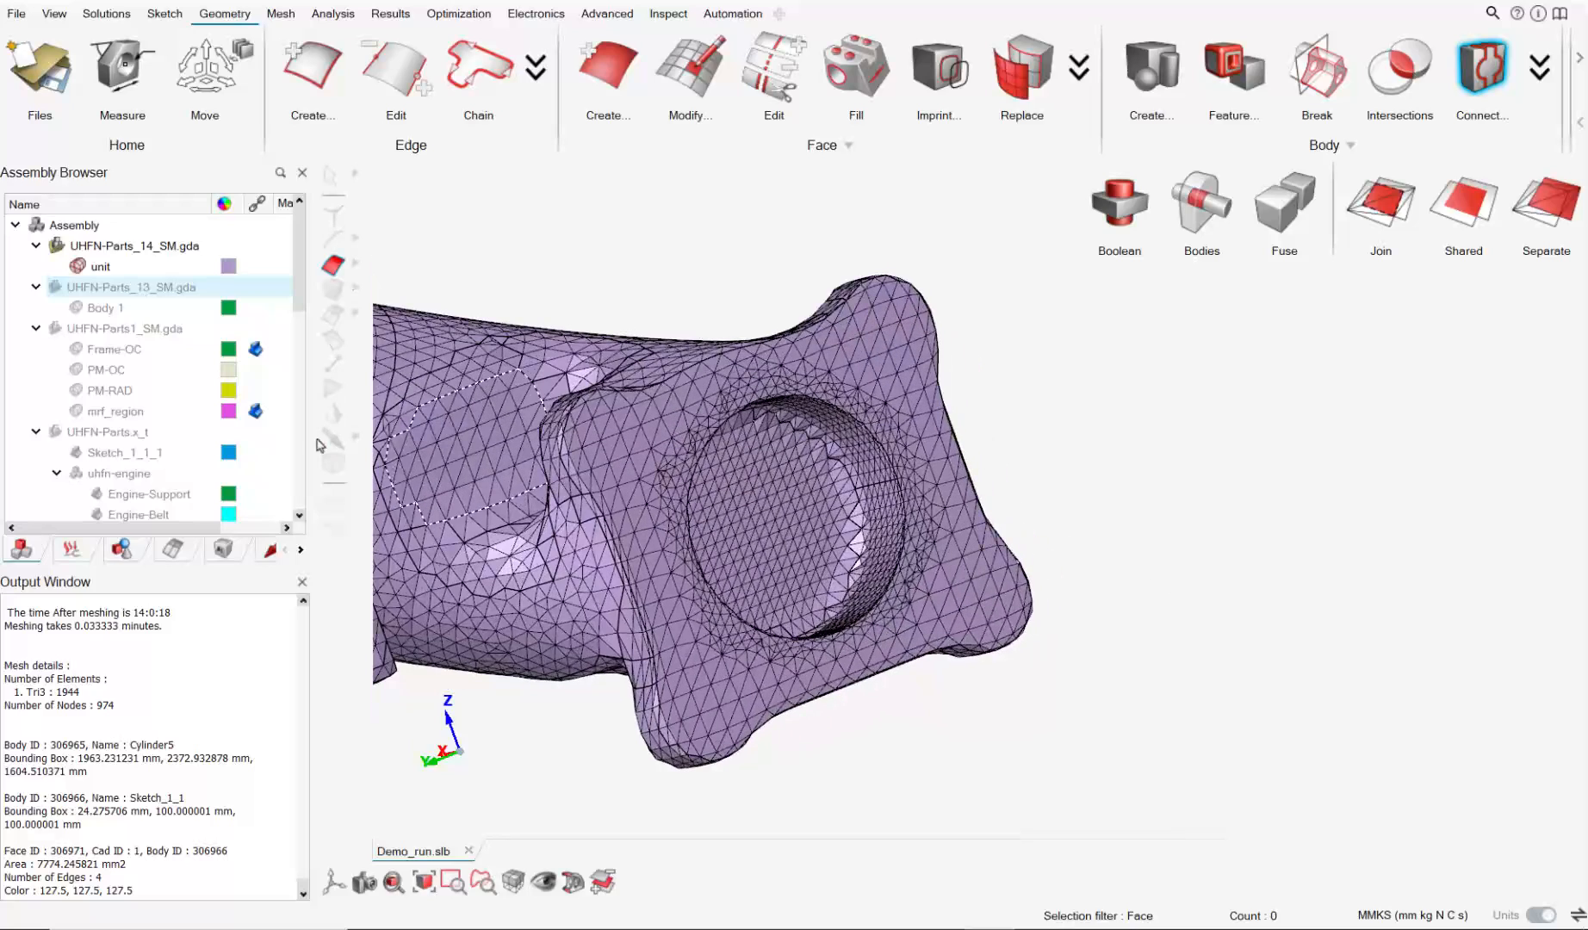
scroll(172, 448, "down", 10)
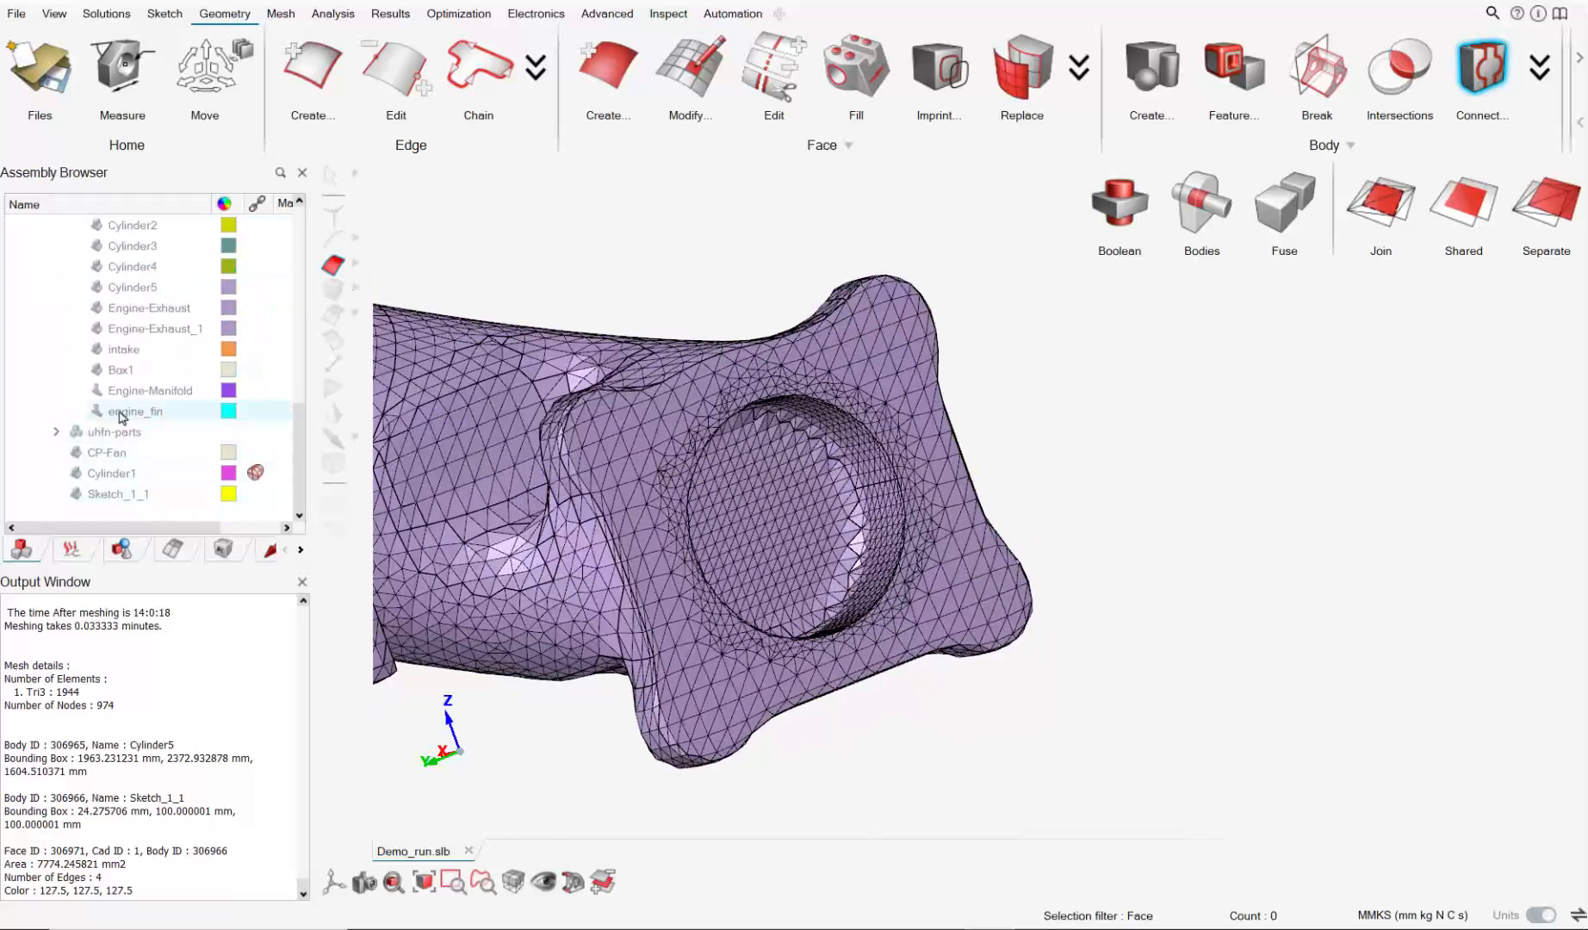
left_click(74, 476)
left_click(73, 478)
left_click(74, 493)
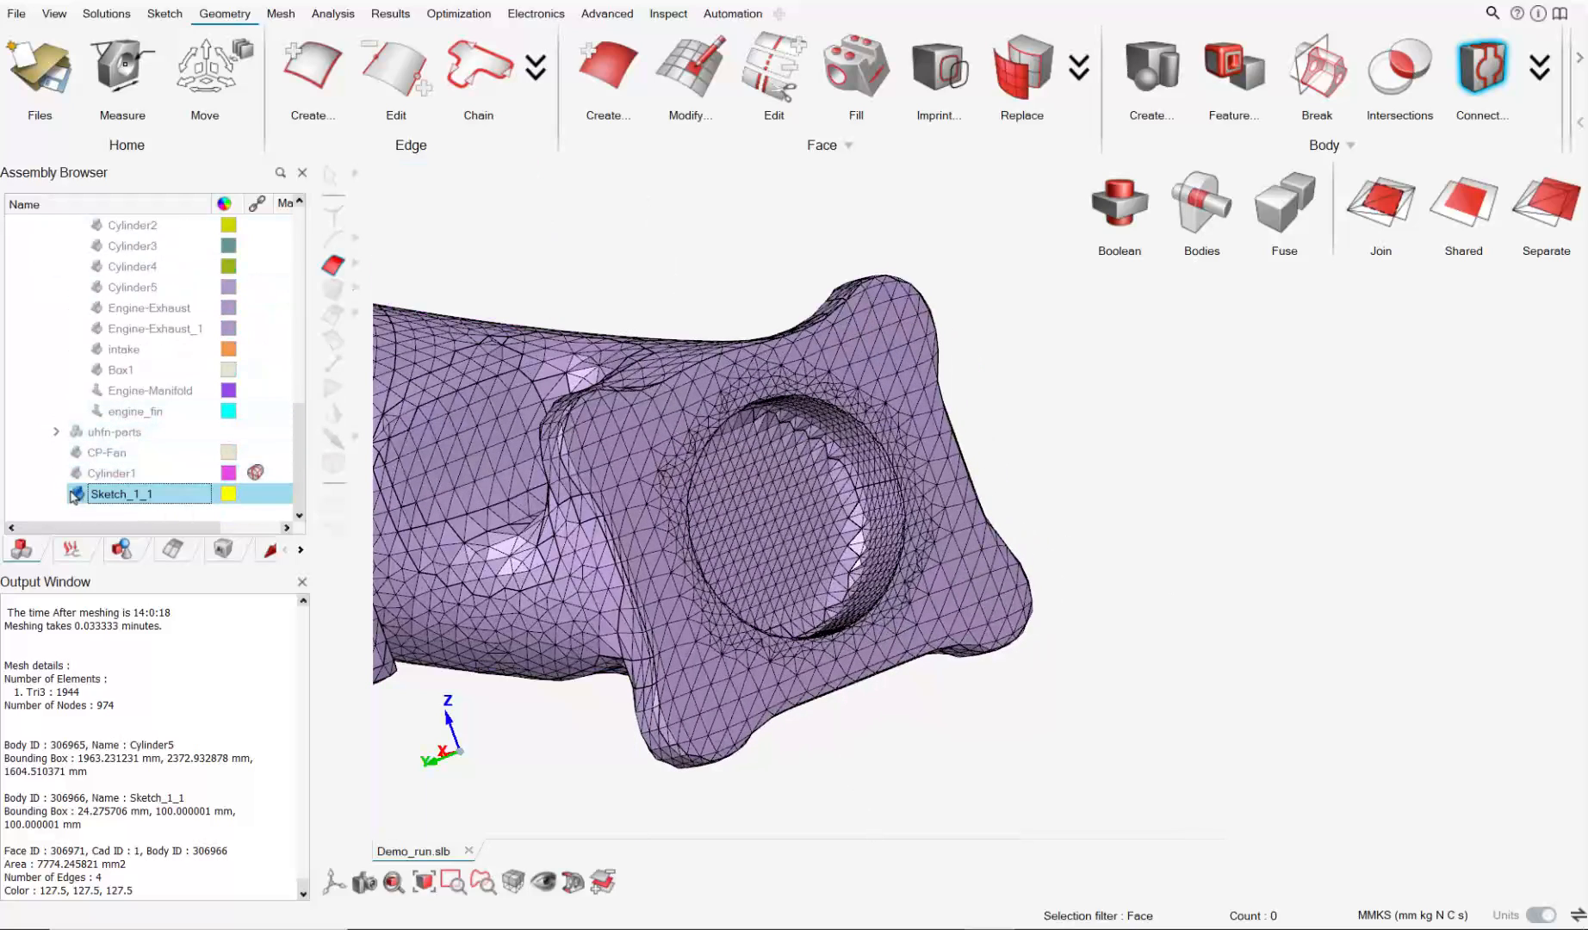
left_click(75, 493)
scroll(872, 503, "down", 3)
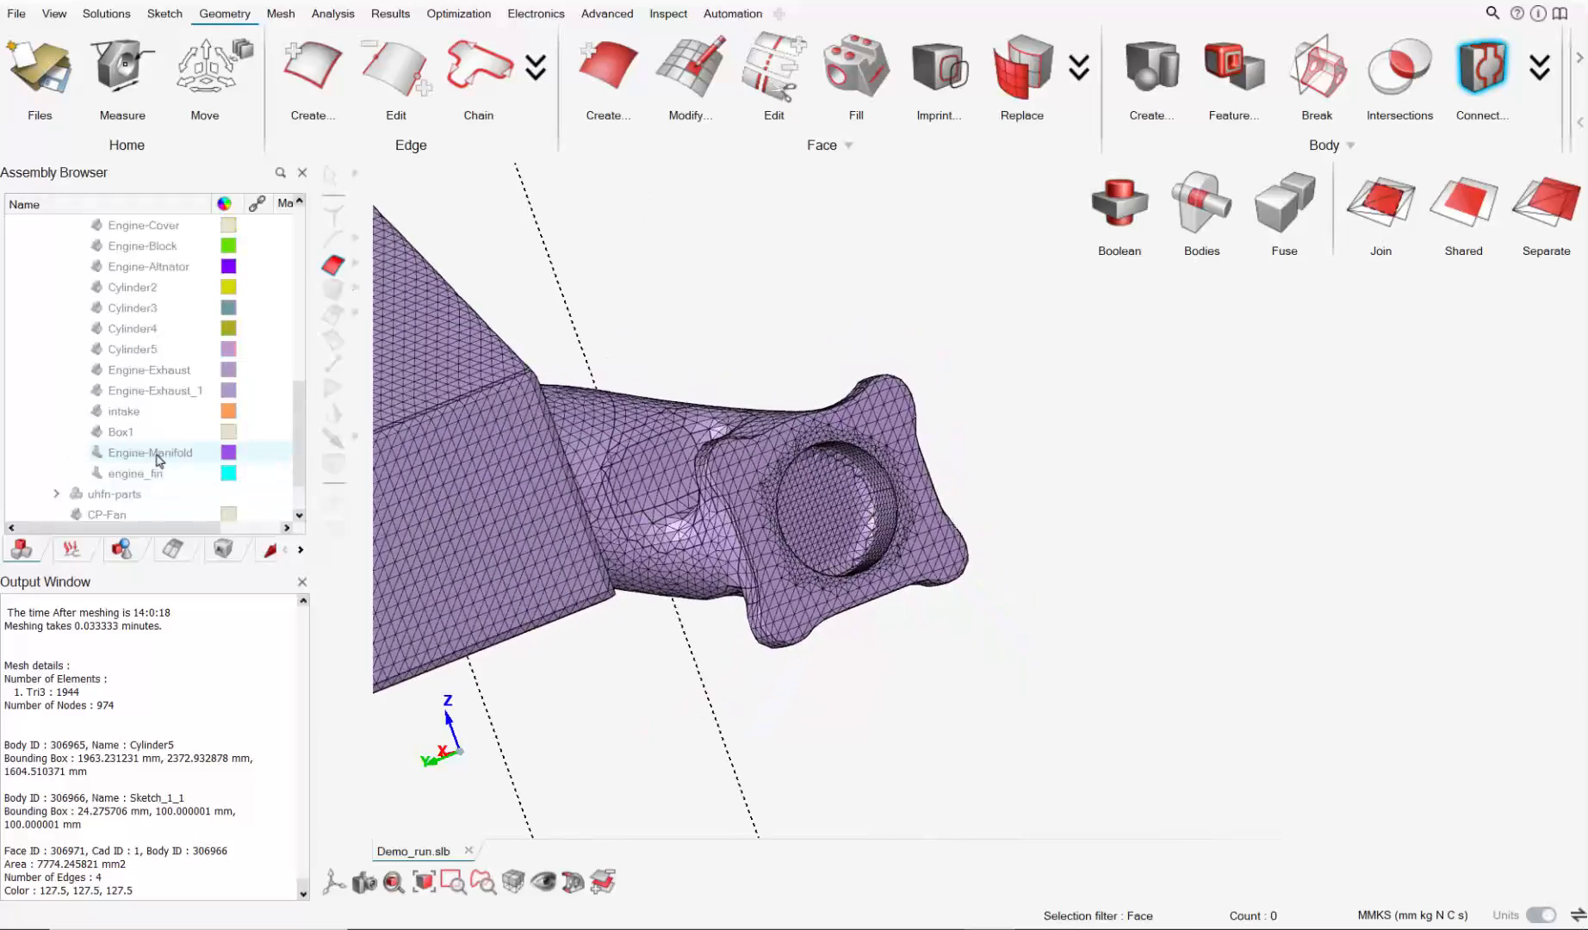
scroll(157, 456, "up", 5)
left_click(77, 348)
scroll(713, 561, "up", 6)
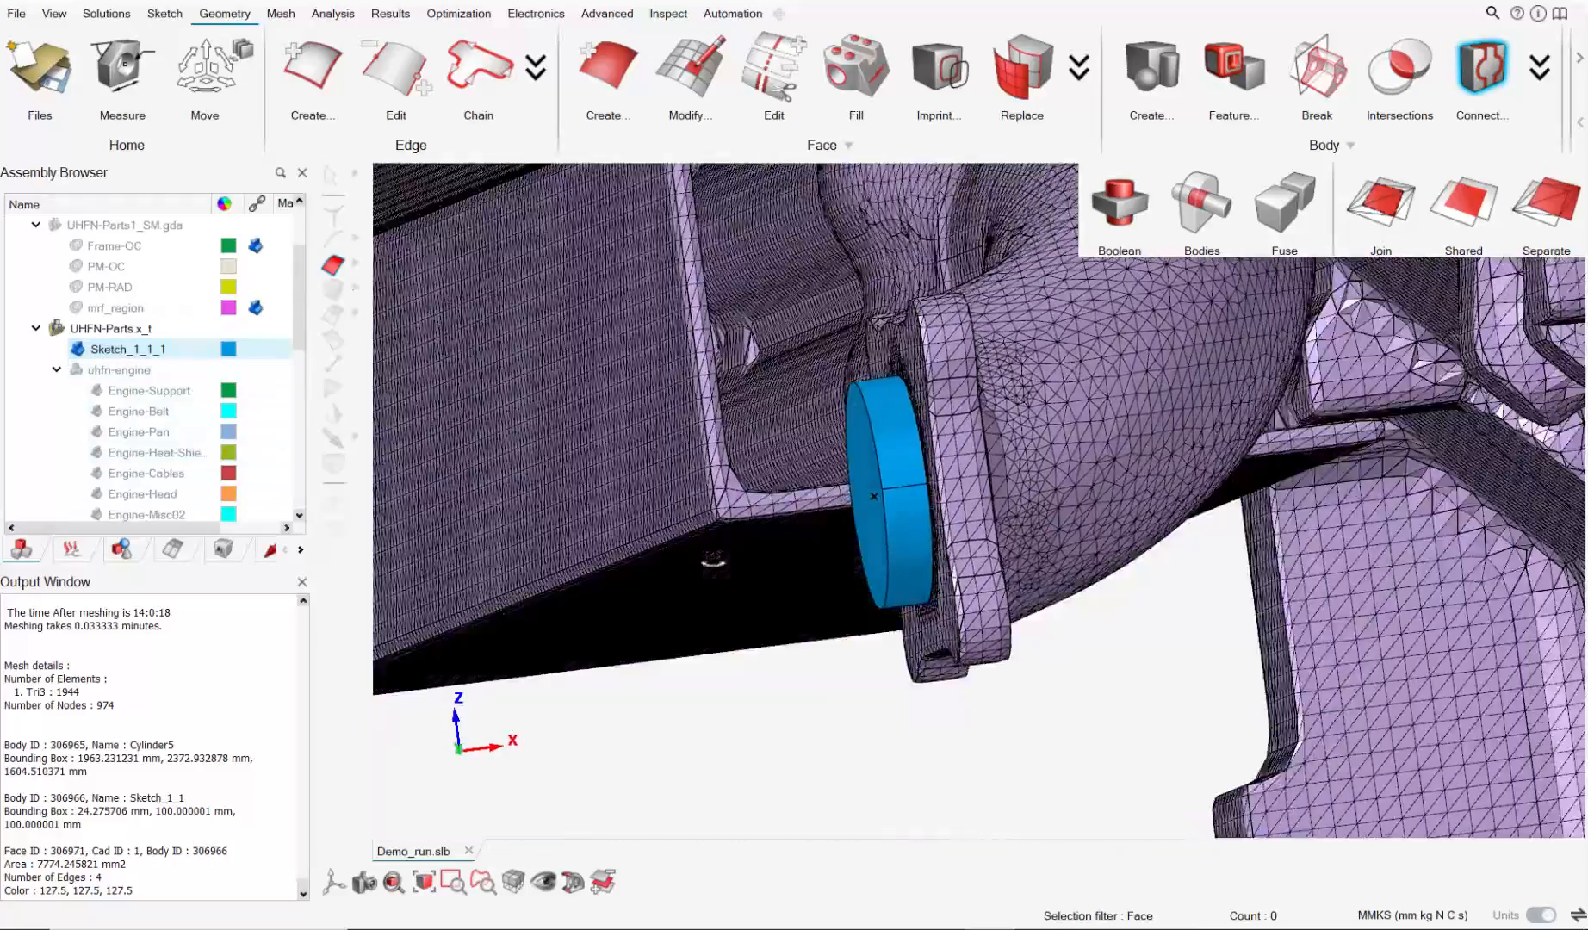
Move the Sketch_1_1_1 disc about 27.95 mm along X into the second exhaust outlet.
middle_click_drag(713, 560, 745, 565)
left_click(205, 69)
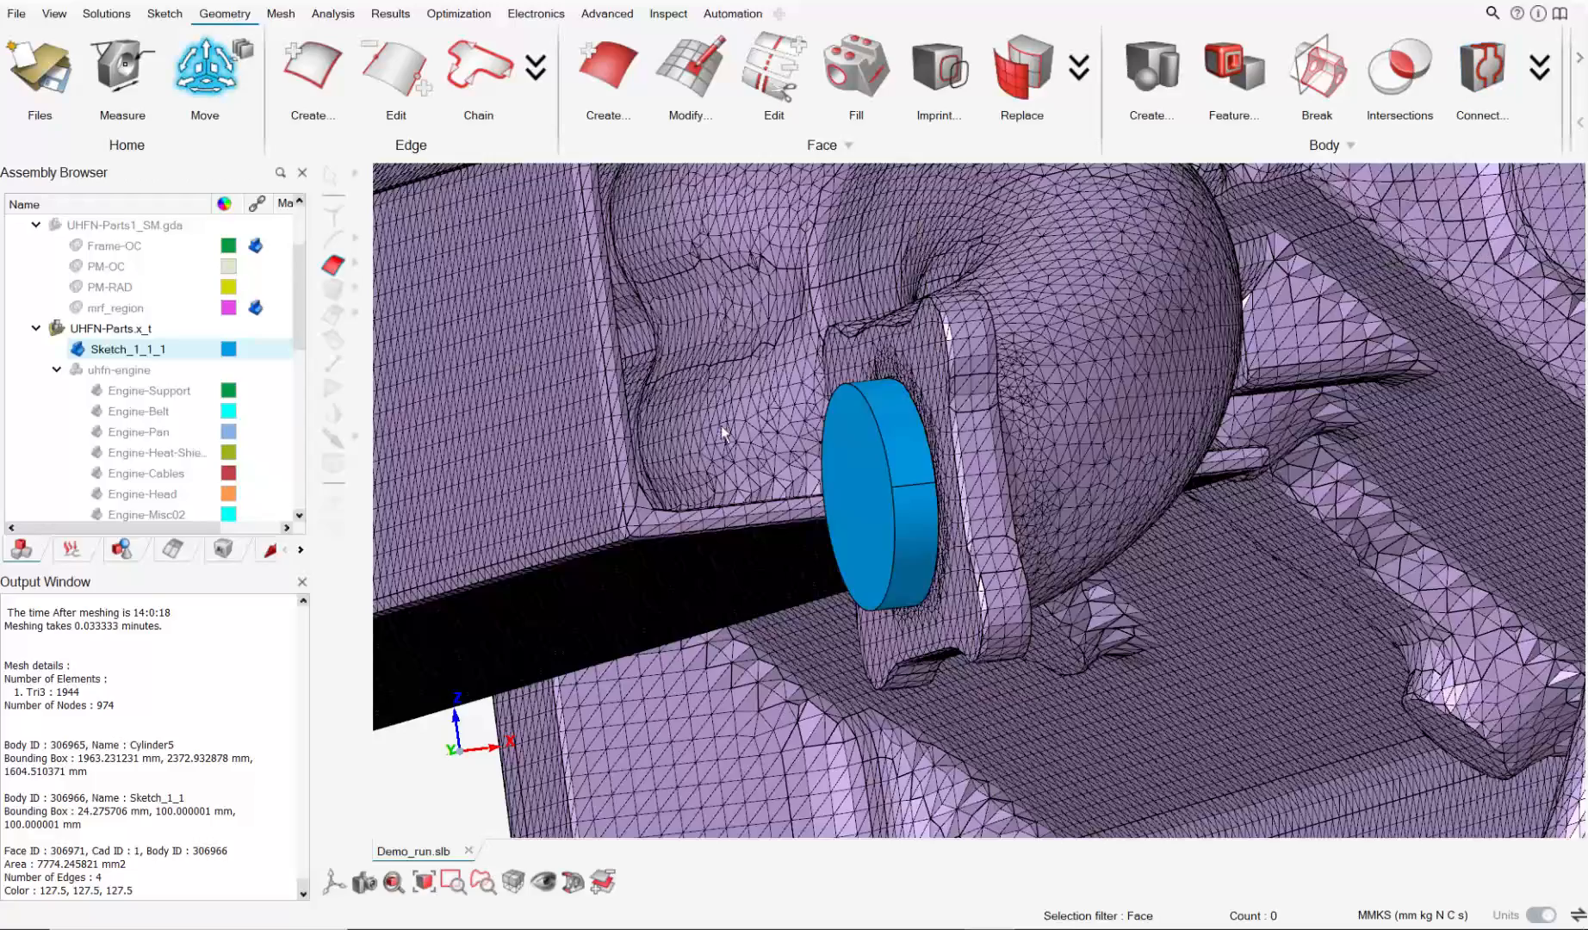
right_click_drag(721, 425, 582, 436)
scroll(582, 436, "up", 1)
left_click(726, 536)
middle_click_drag(726, 535, 861, 573)
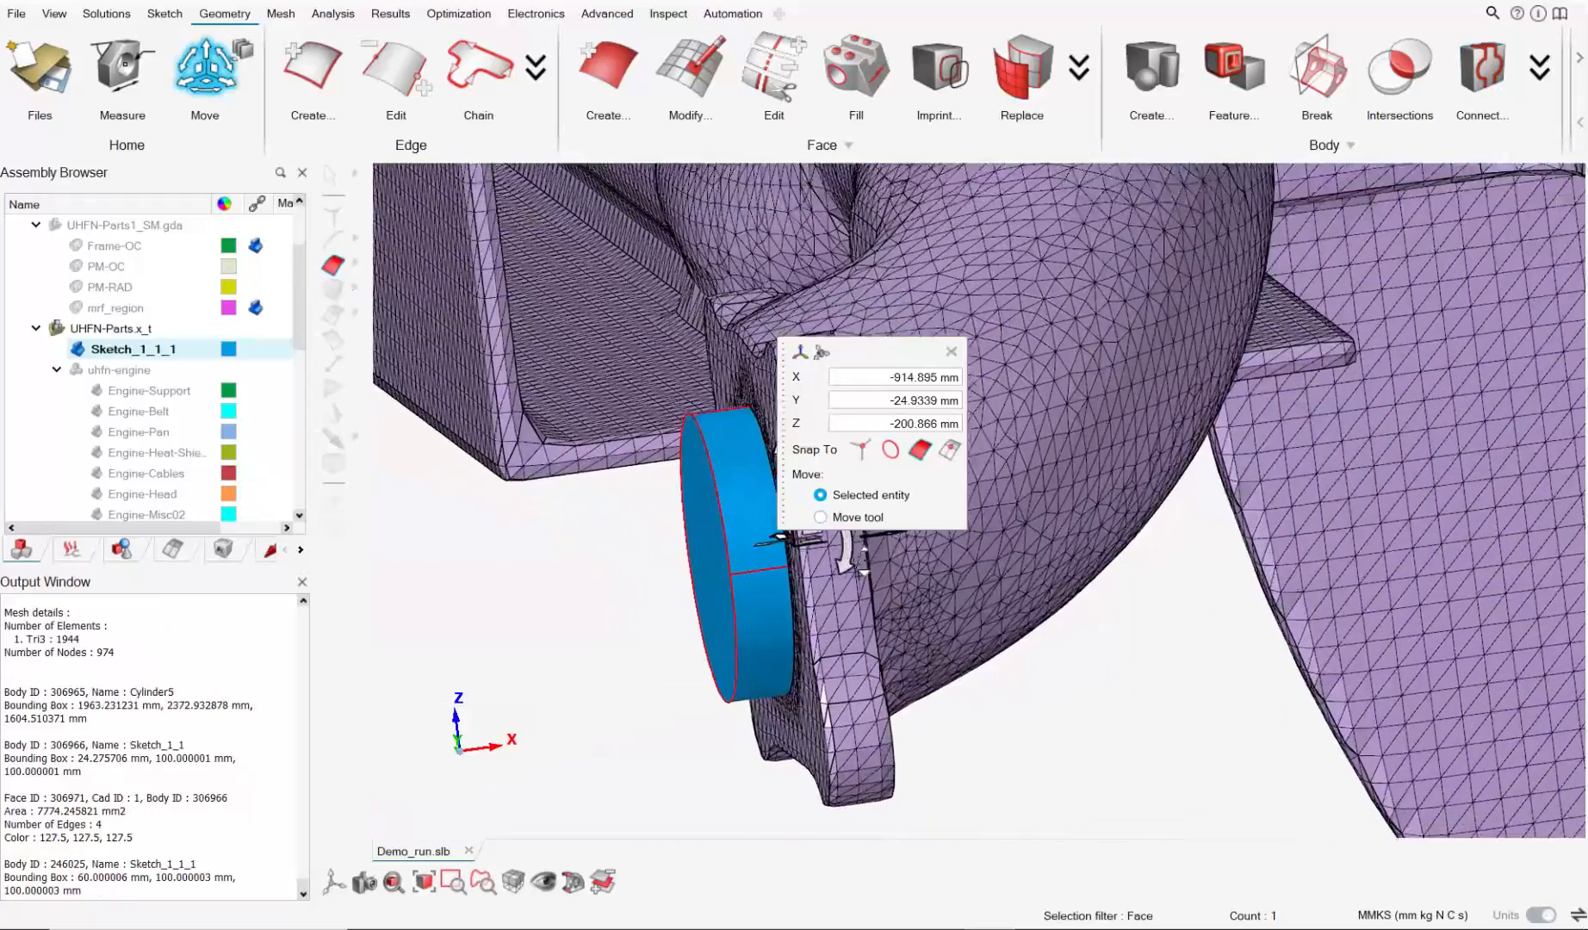
right_click_drag(930, 584, 868, 674)
scroll(868, 674, "up", 2)
left_click_drag(821, 618, 915, 608)
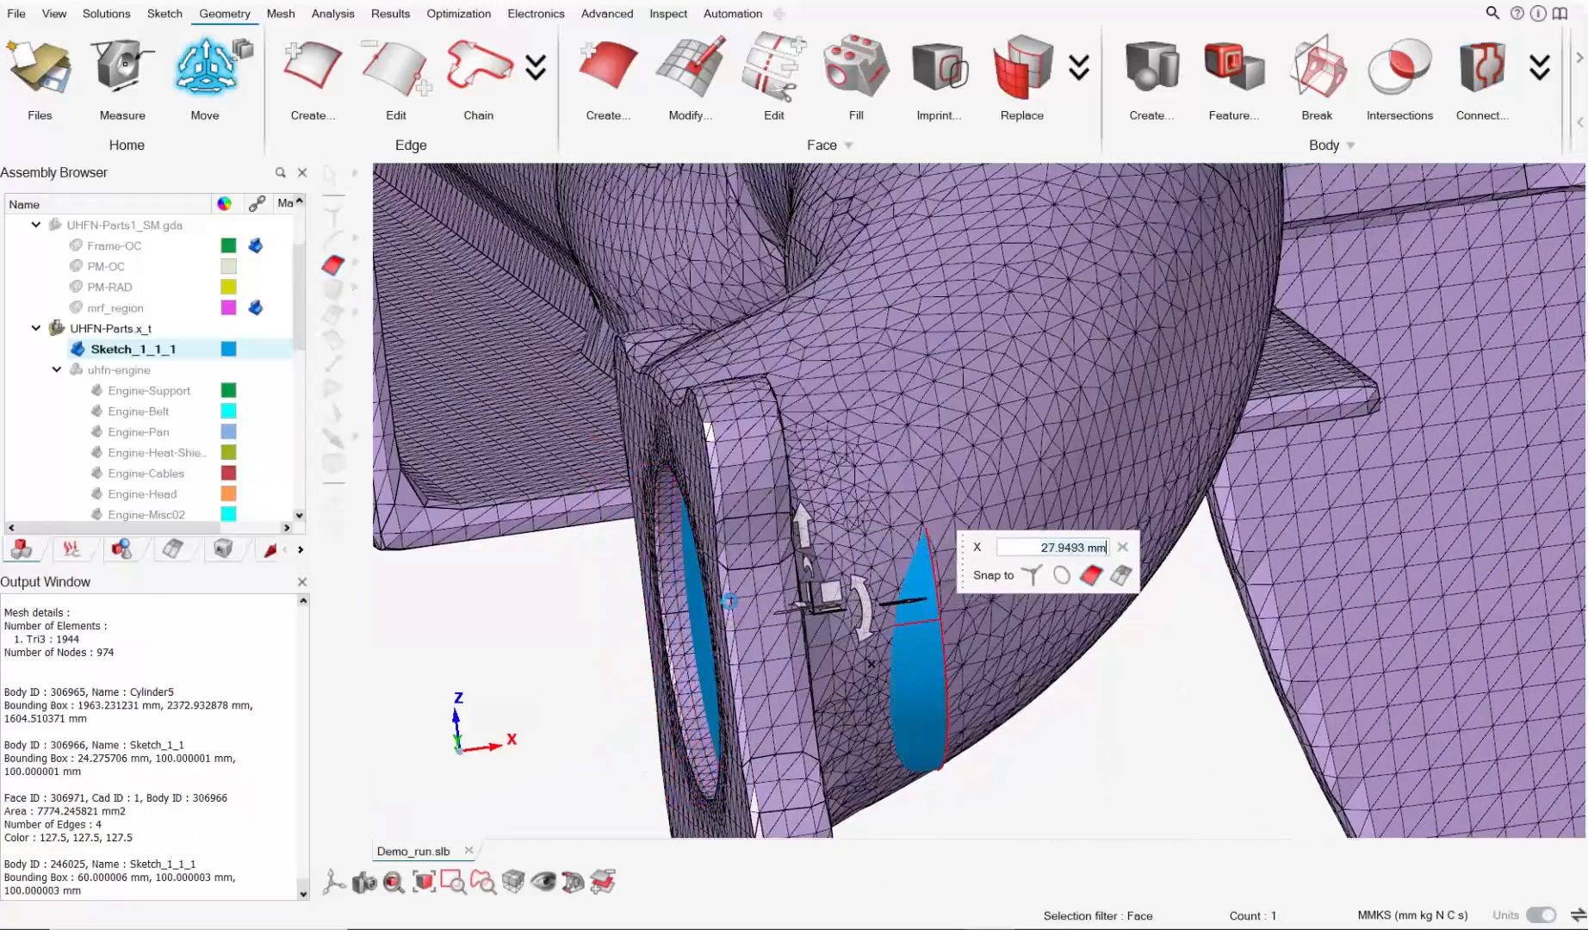
Shift the Sketch_1_1_1 disc about 16.95 mm deeper along X into the outlet bore.
middle_click_drag(483, 623, 562, 633)
scroll(562, 633, "up", 2)
right_click_drag(562, 633, 786, 610)
middle_click_drag(785, 610, 884, 578)
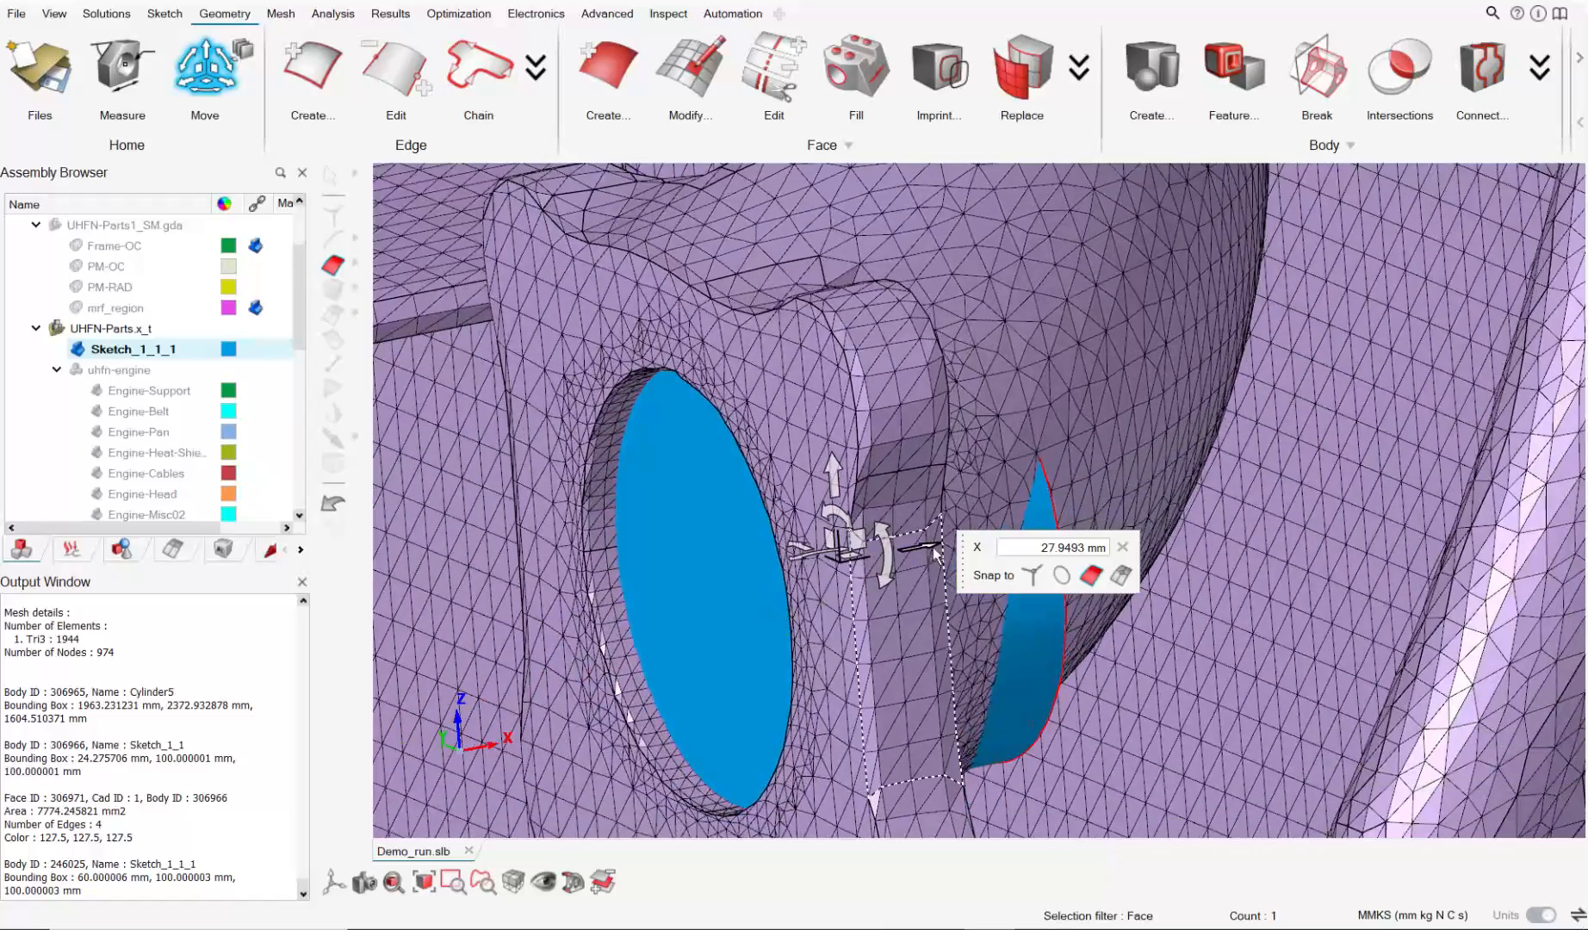
left_click_drag(935, 551, 1017, 541)
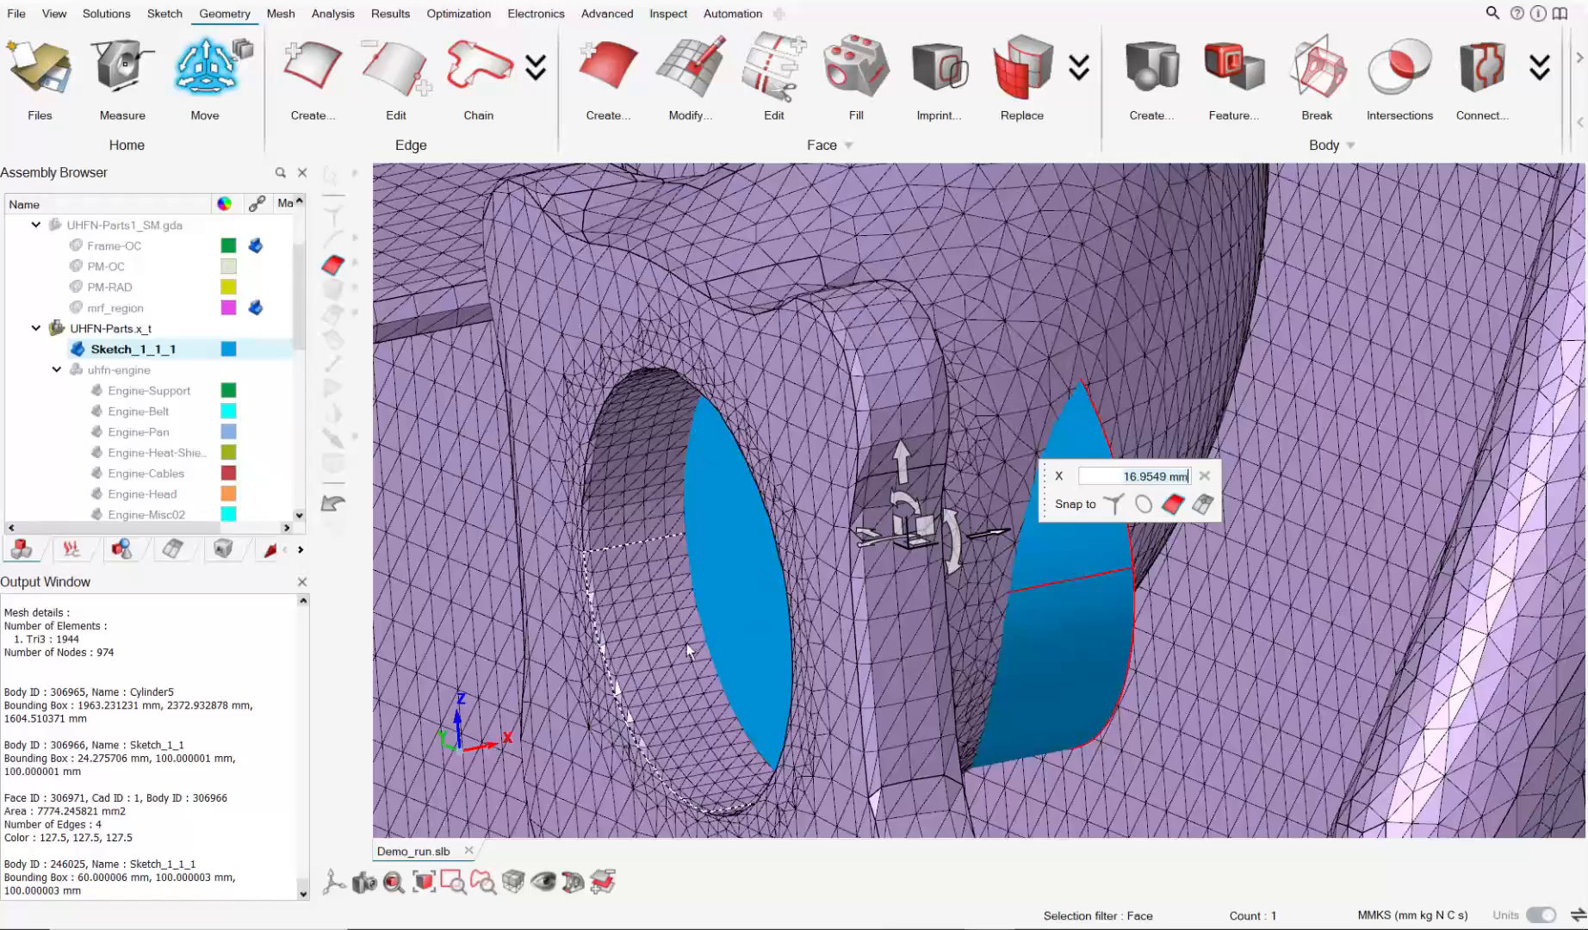
Inspect in section view how the Sketch_1_1_1 disc's rim meets the second outlet's bore mesh.
middle_click_drag(688, 650, 624, 474)
scroll(566, 320, "up", 1)
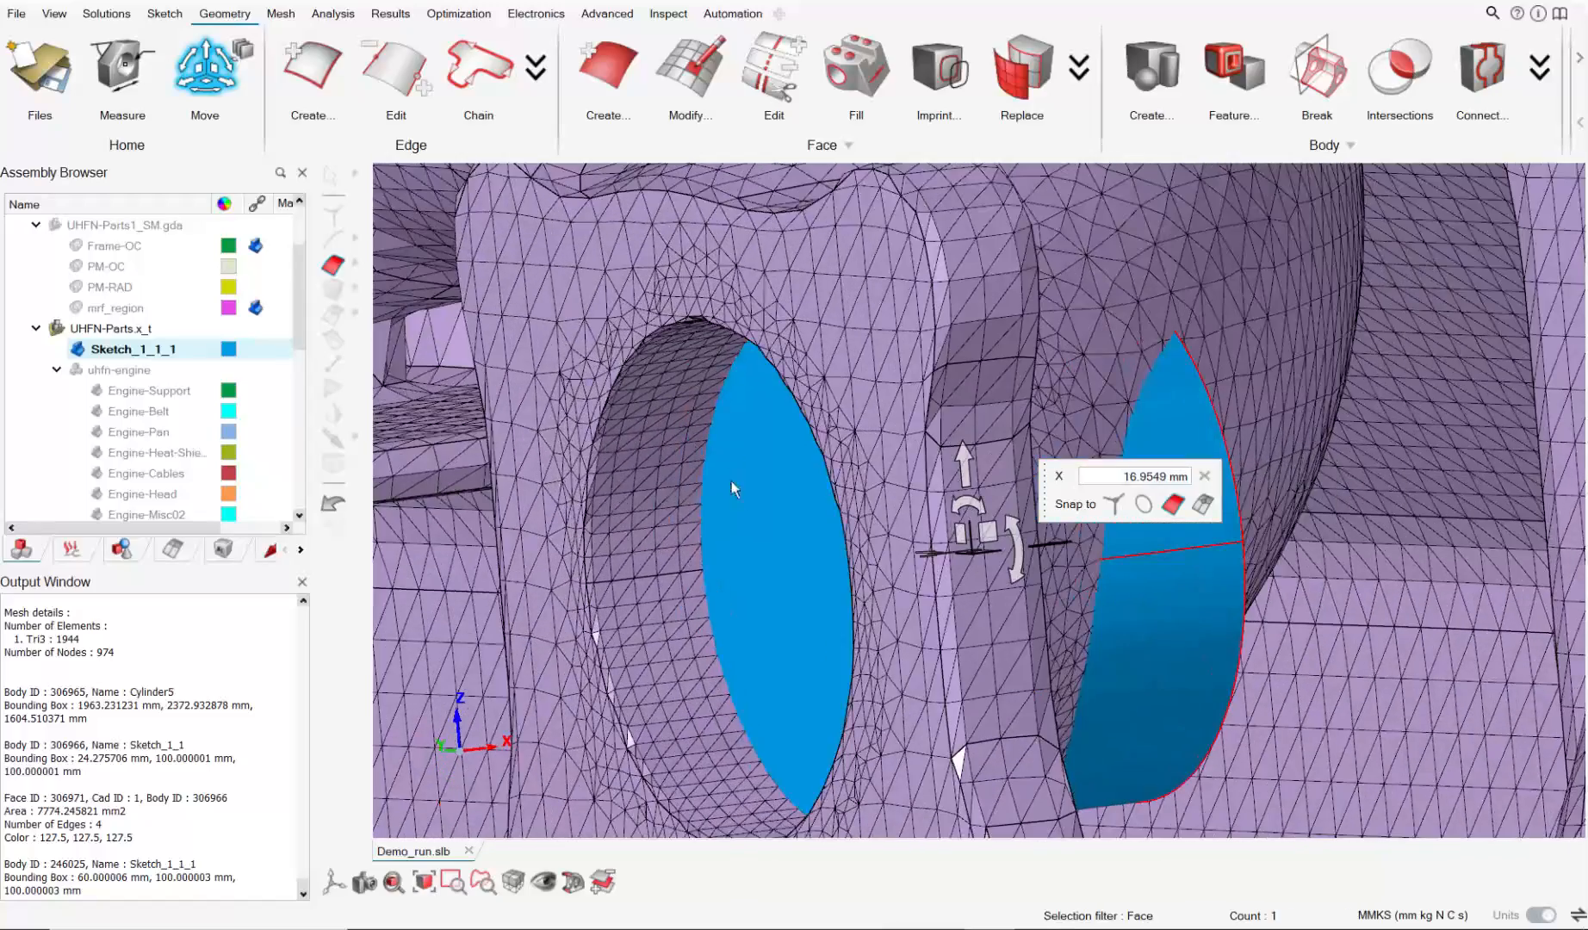
middle_click_drag(731, 482, 742, 533)
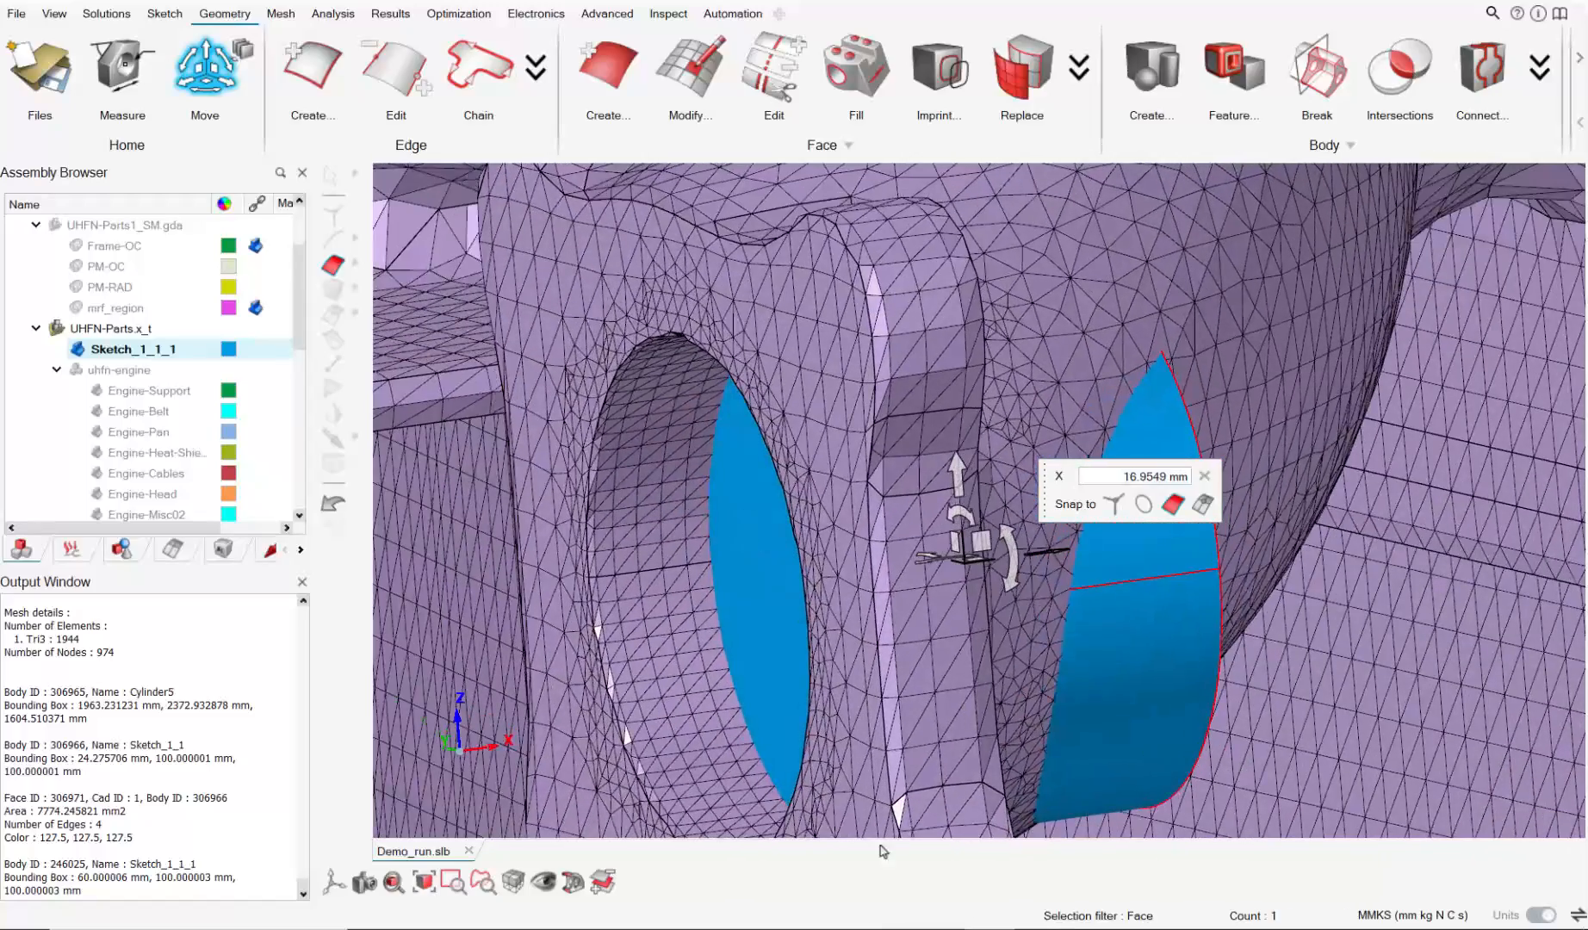
left_click(573, 881)
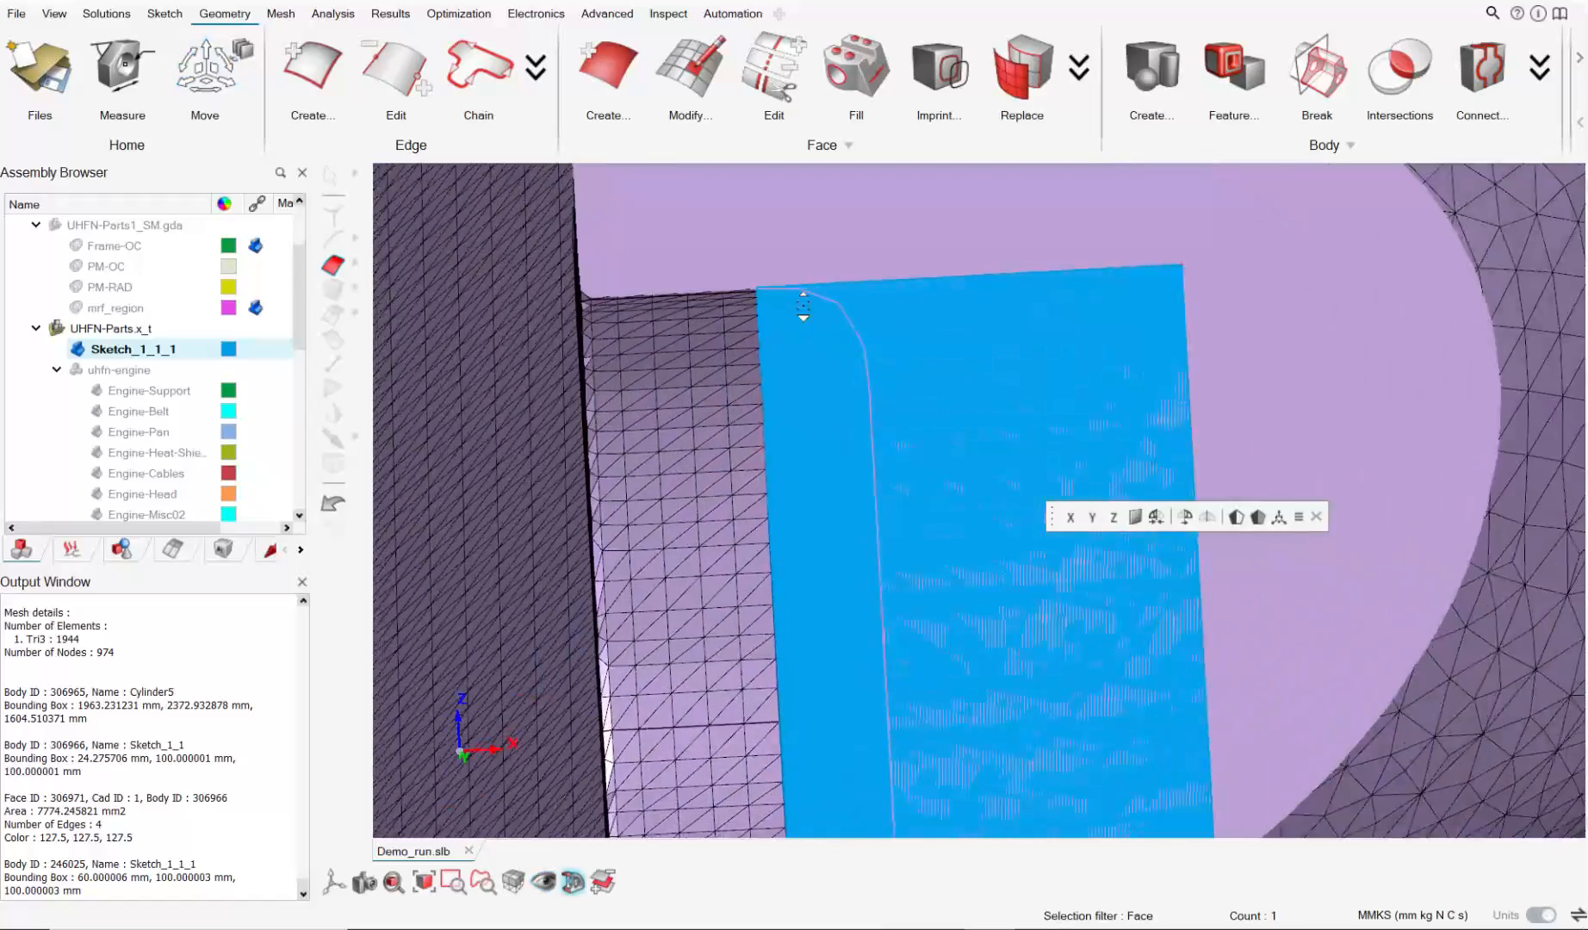
scroll(803, 306, "up", 3)
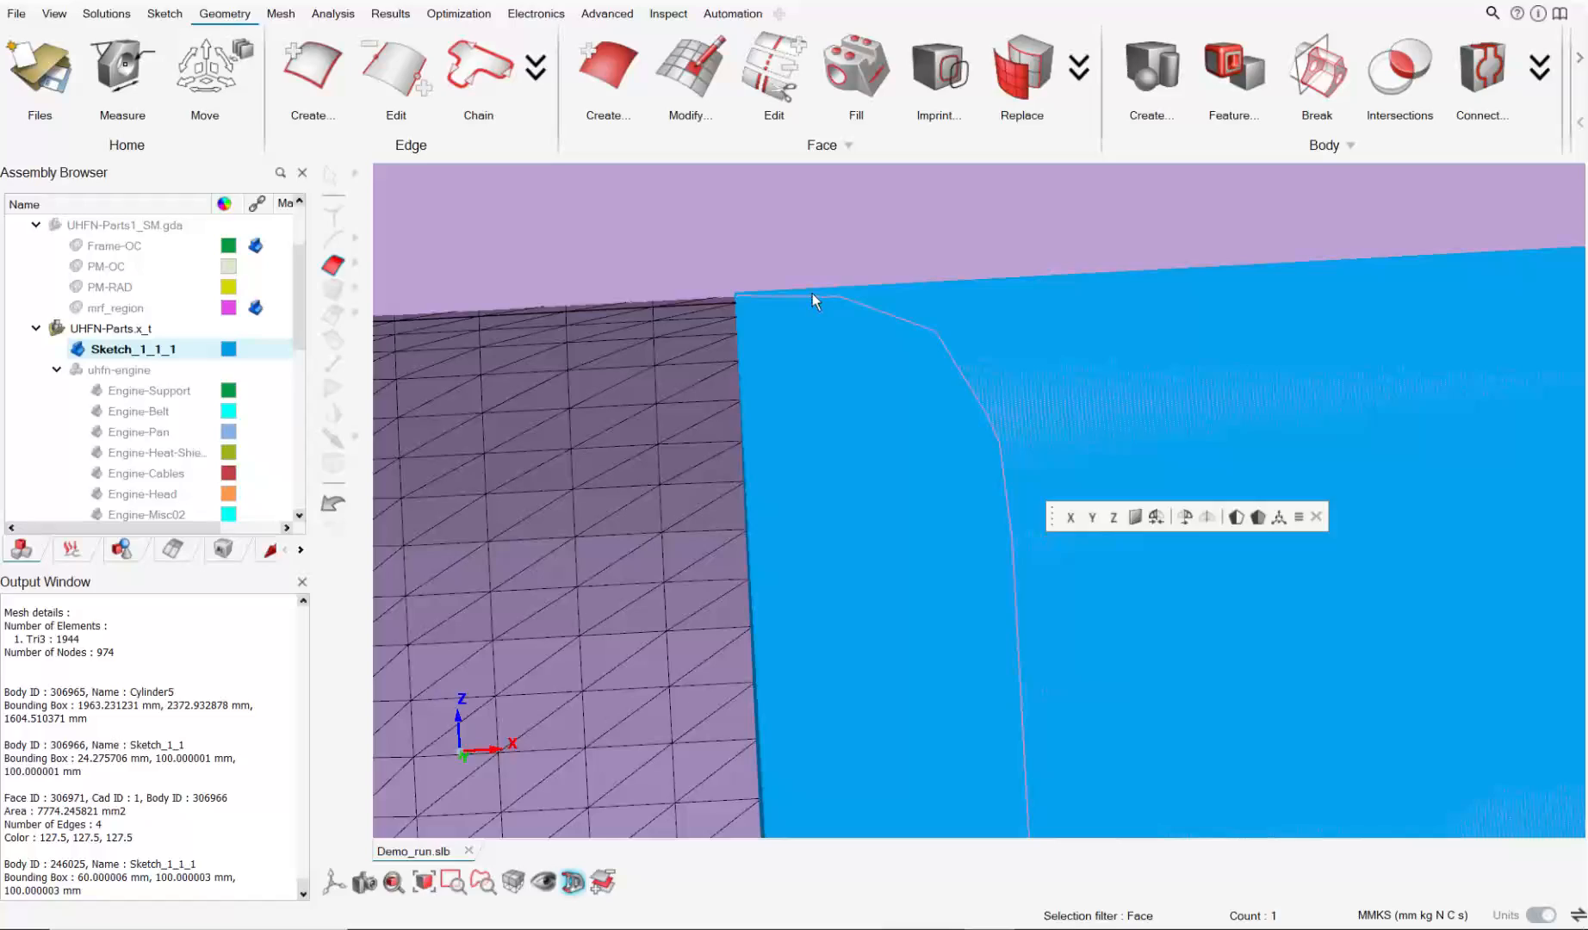
Move the Sketch_1_1_1 disc about 3.84 mm along negative X in the second exhaust outlet and check its fit in section view.
scroll(813, 298, "down", 2)
scroll(939, 485, "down", 4)
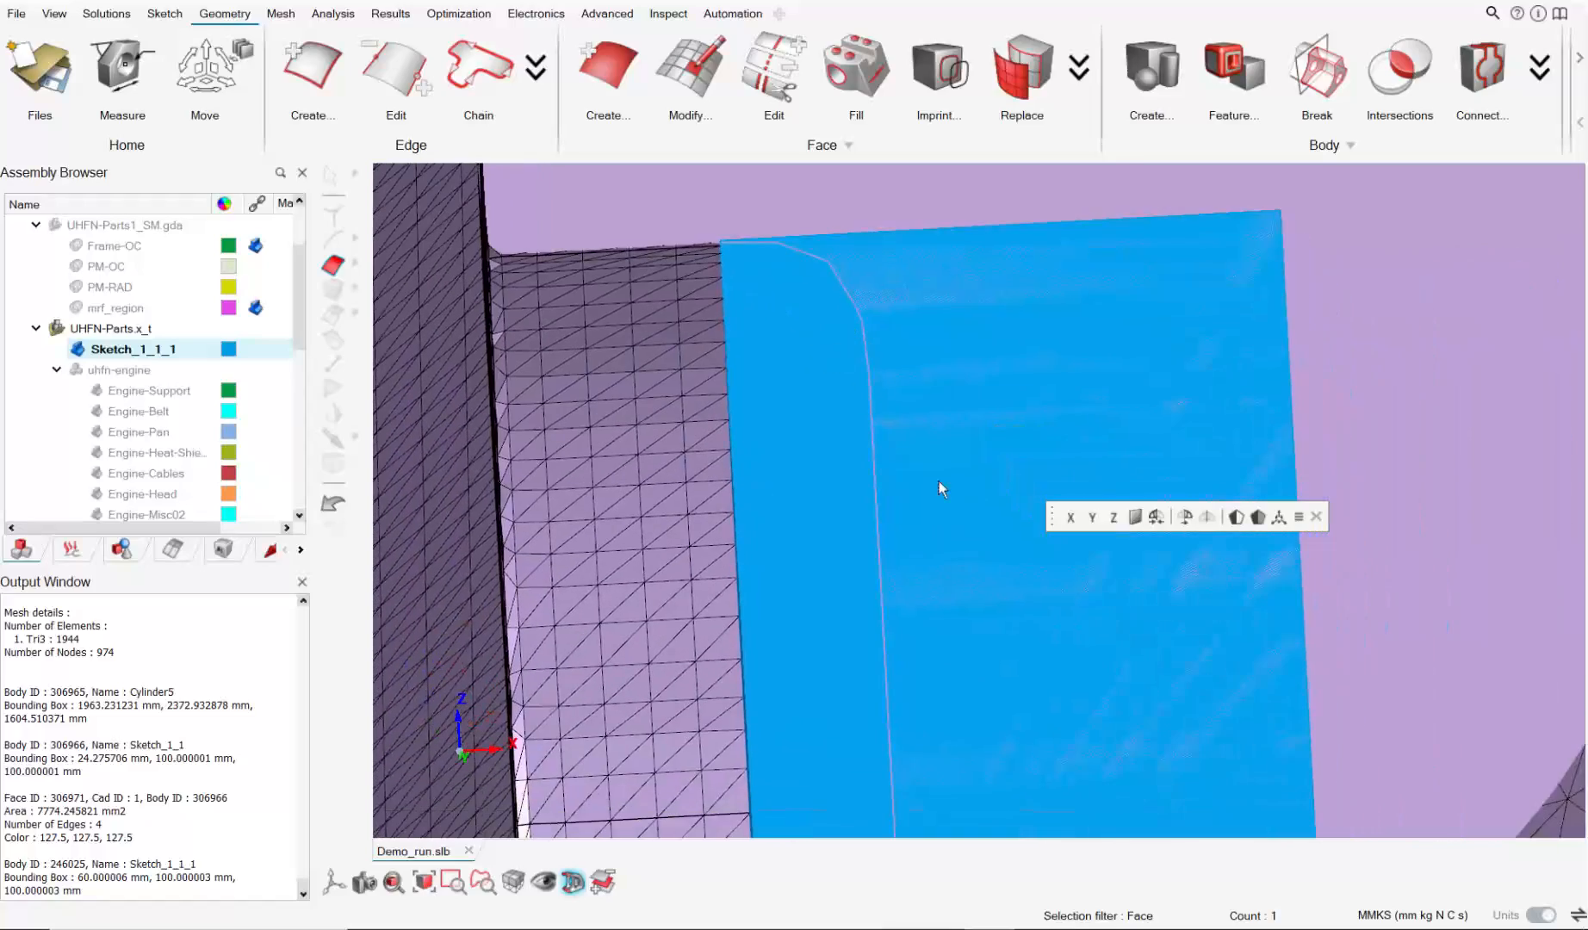
middle_click_drag(923, 498, 898, 439)
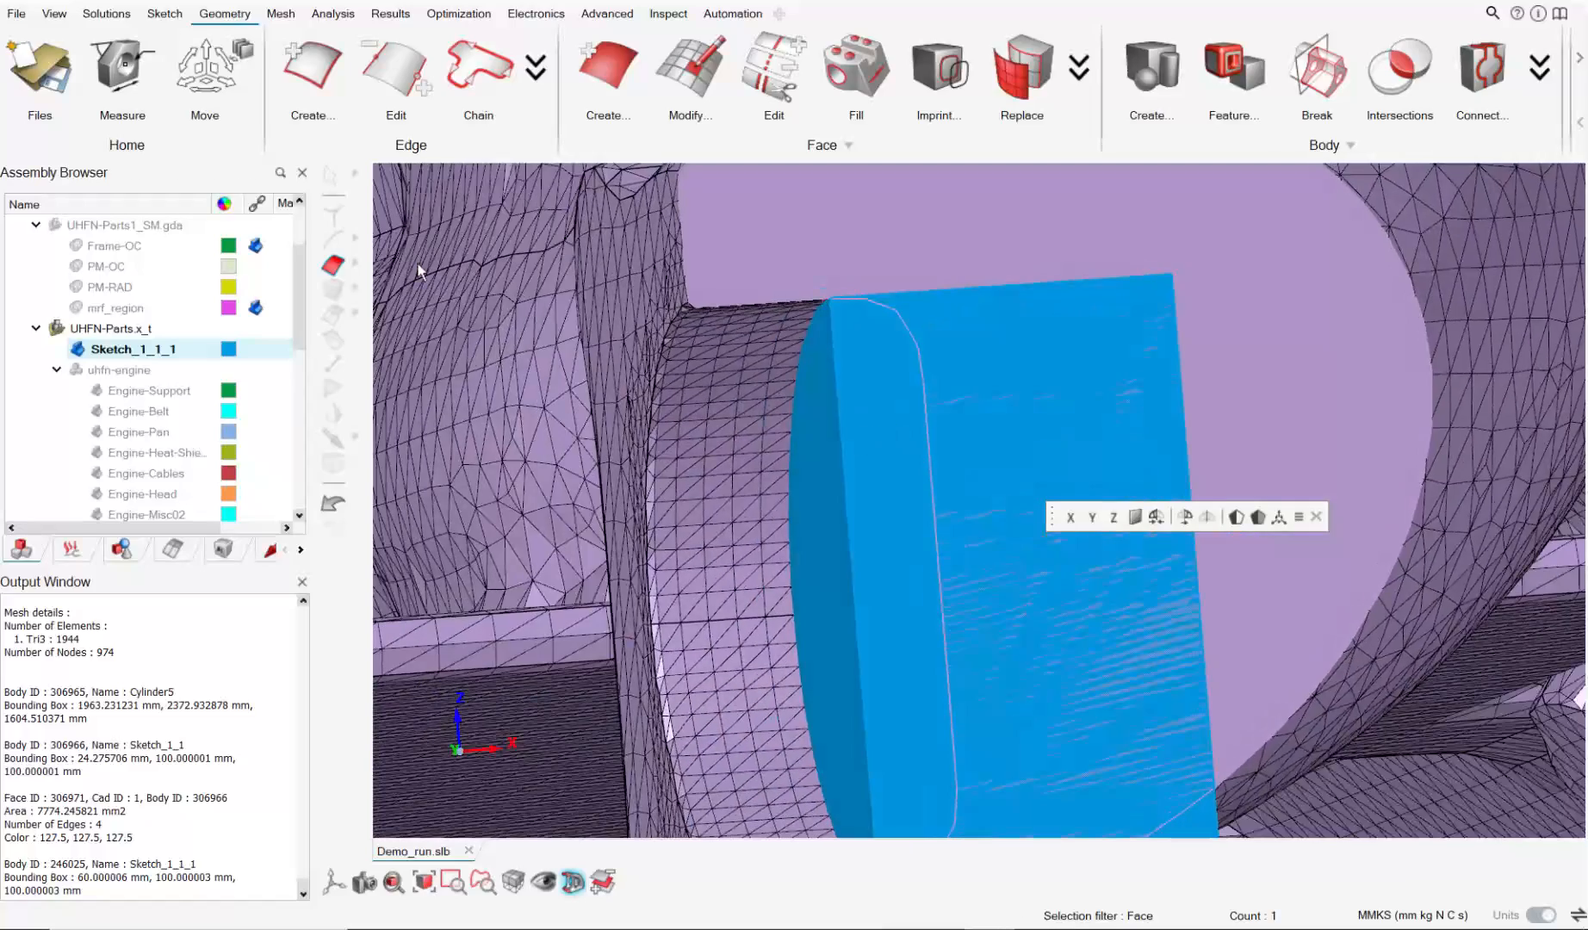
left_click(227, 88)
middle_click_drag(1043, 531, 1011, 496)
left_click(1007, 465)
left_click_drag(1007, 465, 980, 470)
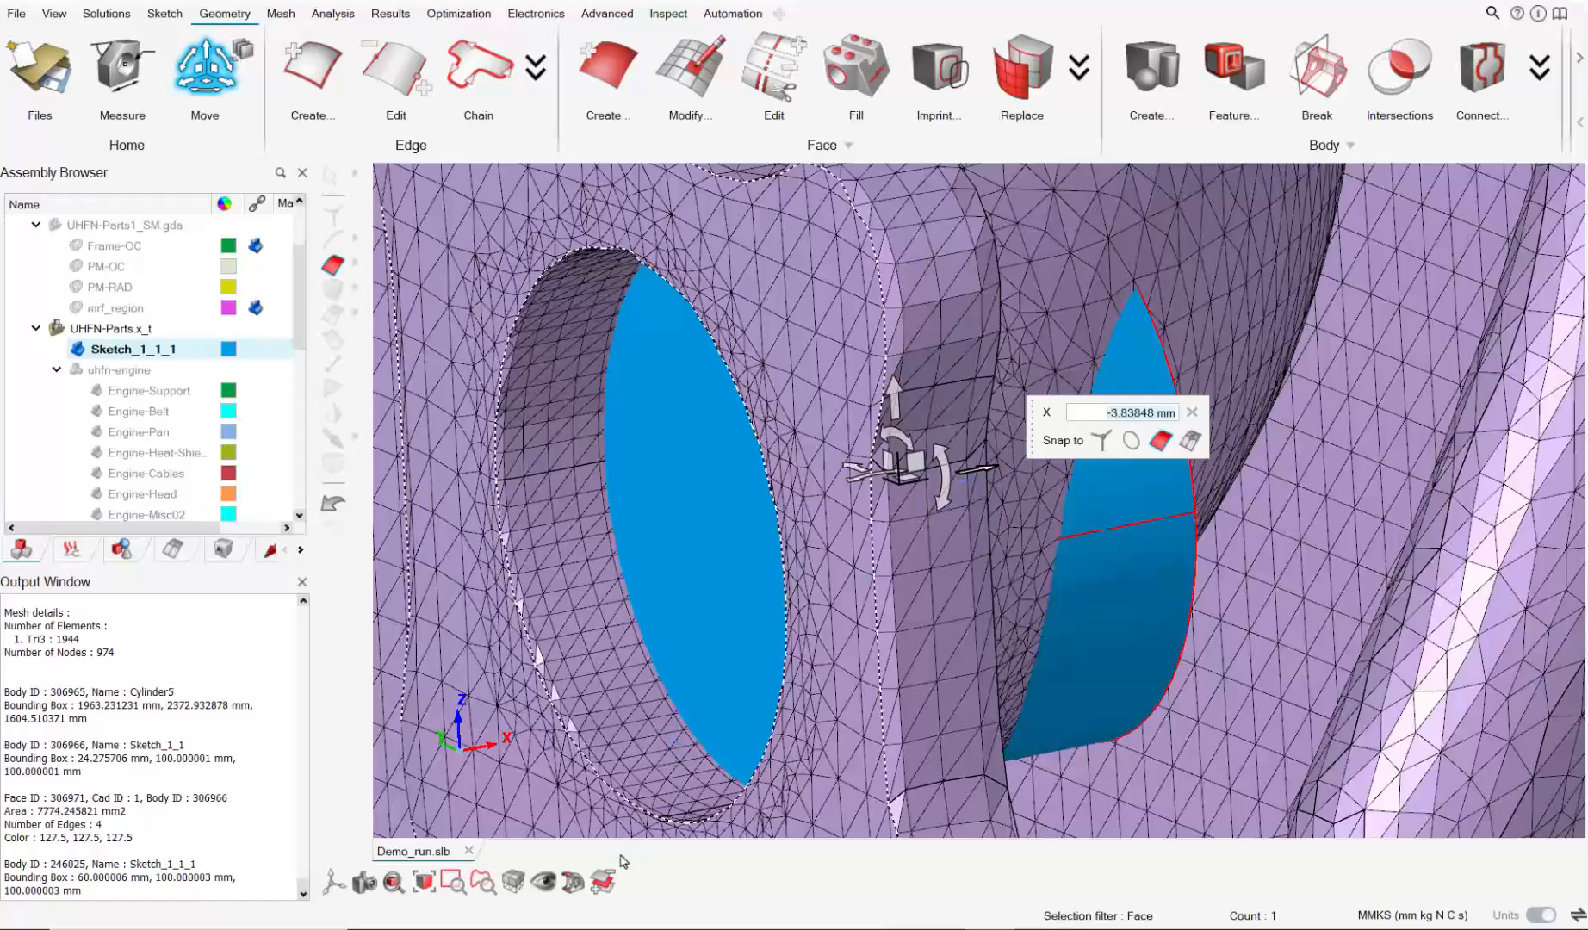
left_click(574, 882)
middle_click_drag(689, 560, 810, 526)
left_click(572, 882)
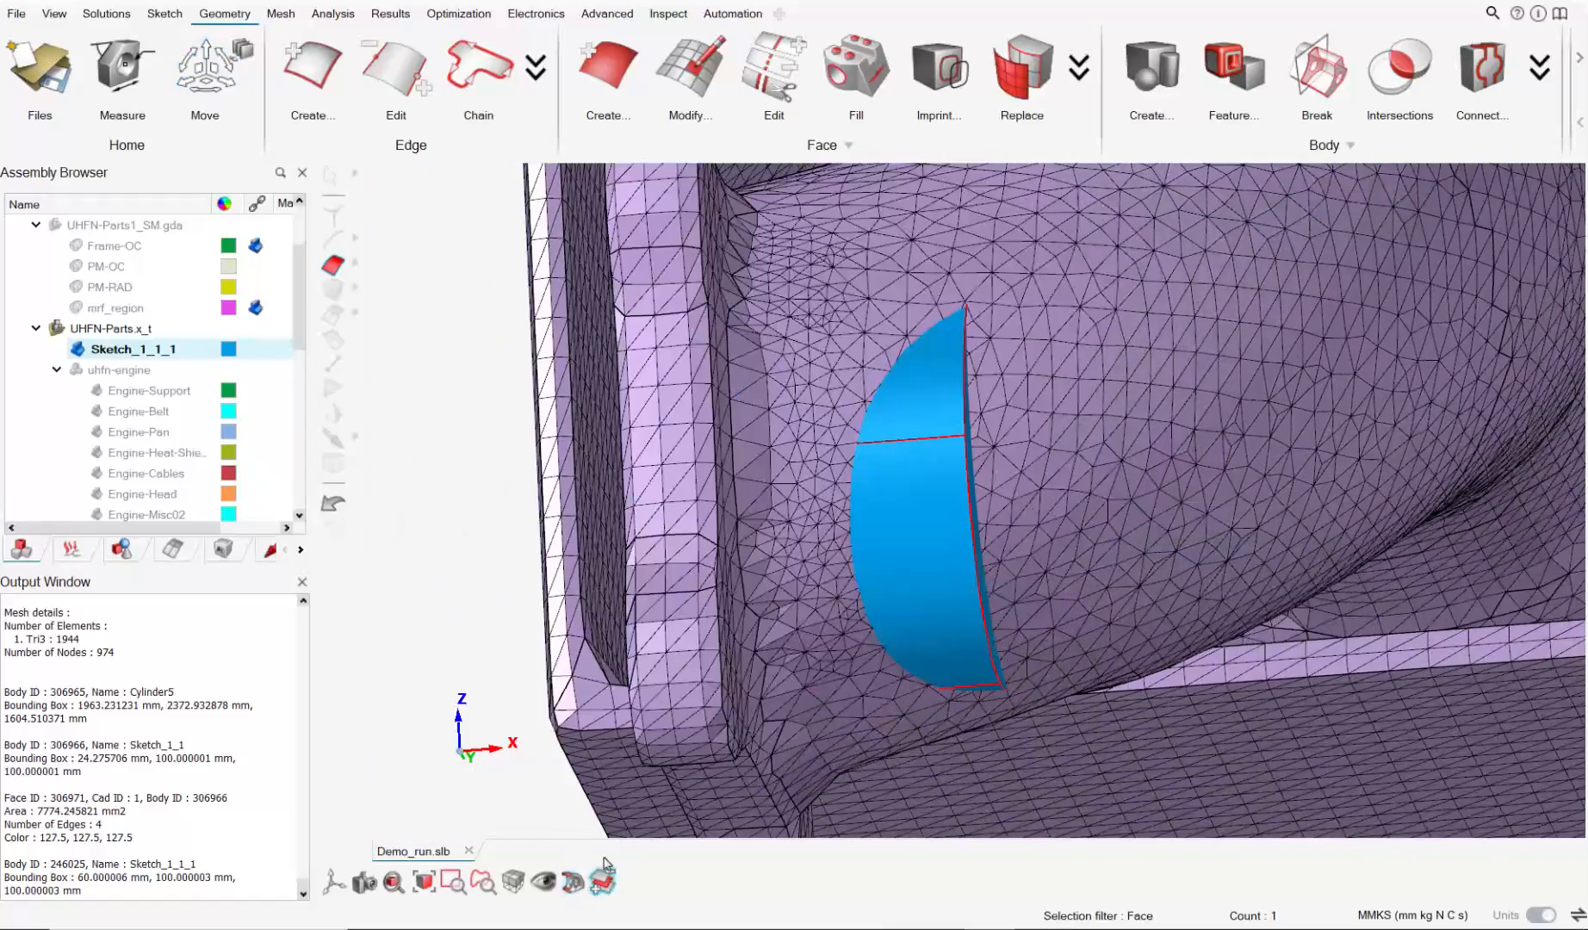
Move the disc's inner end face along X to thin Sketch_1_1_1 until it no longer protrudes through the exhaust duct wall.
left_click(394, 262)
left_click(237, 87)
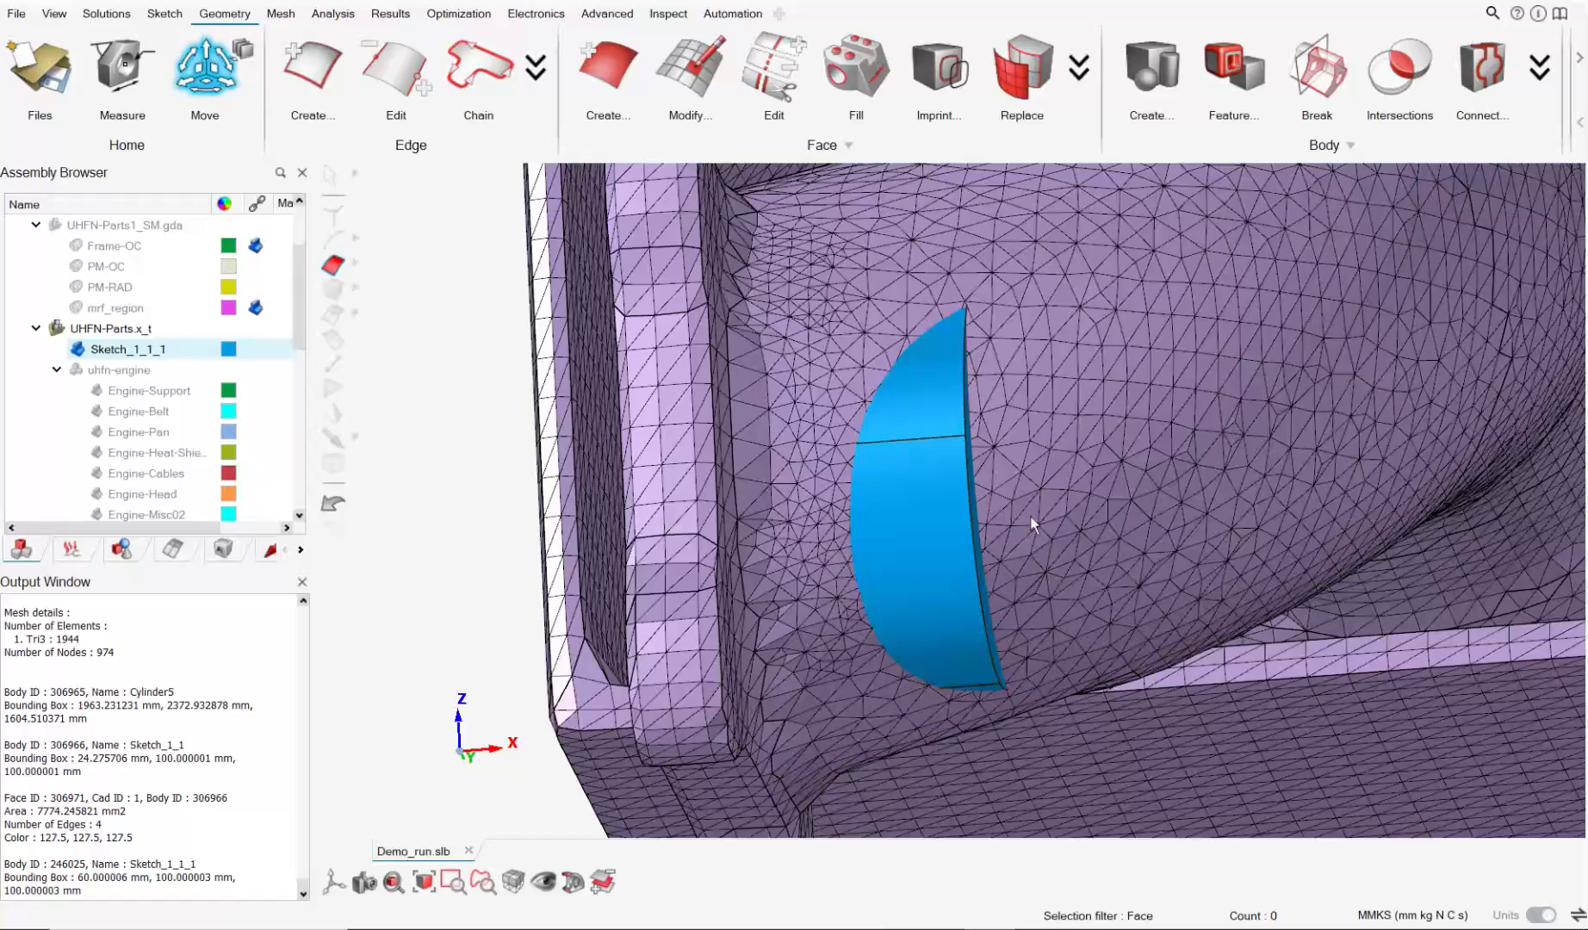
middle_click_drag(1030, 514, 969, 534)
left_click(969, 534)
left_click_drag(1002, 525, 861, 525)
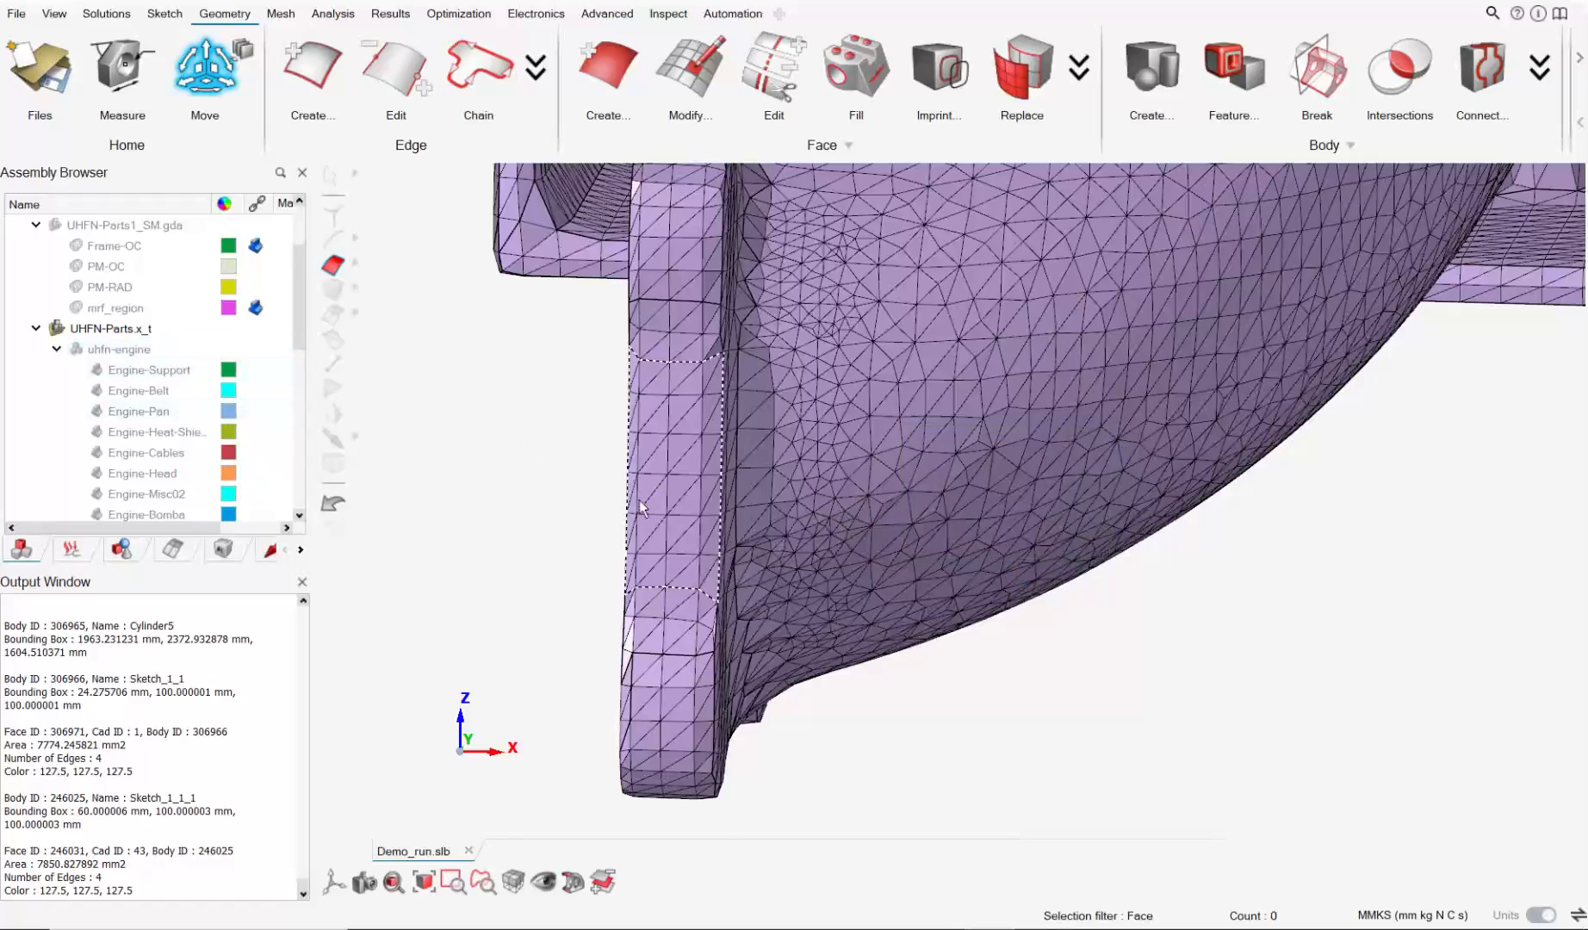
scroll(639, 508, "up", 1)
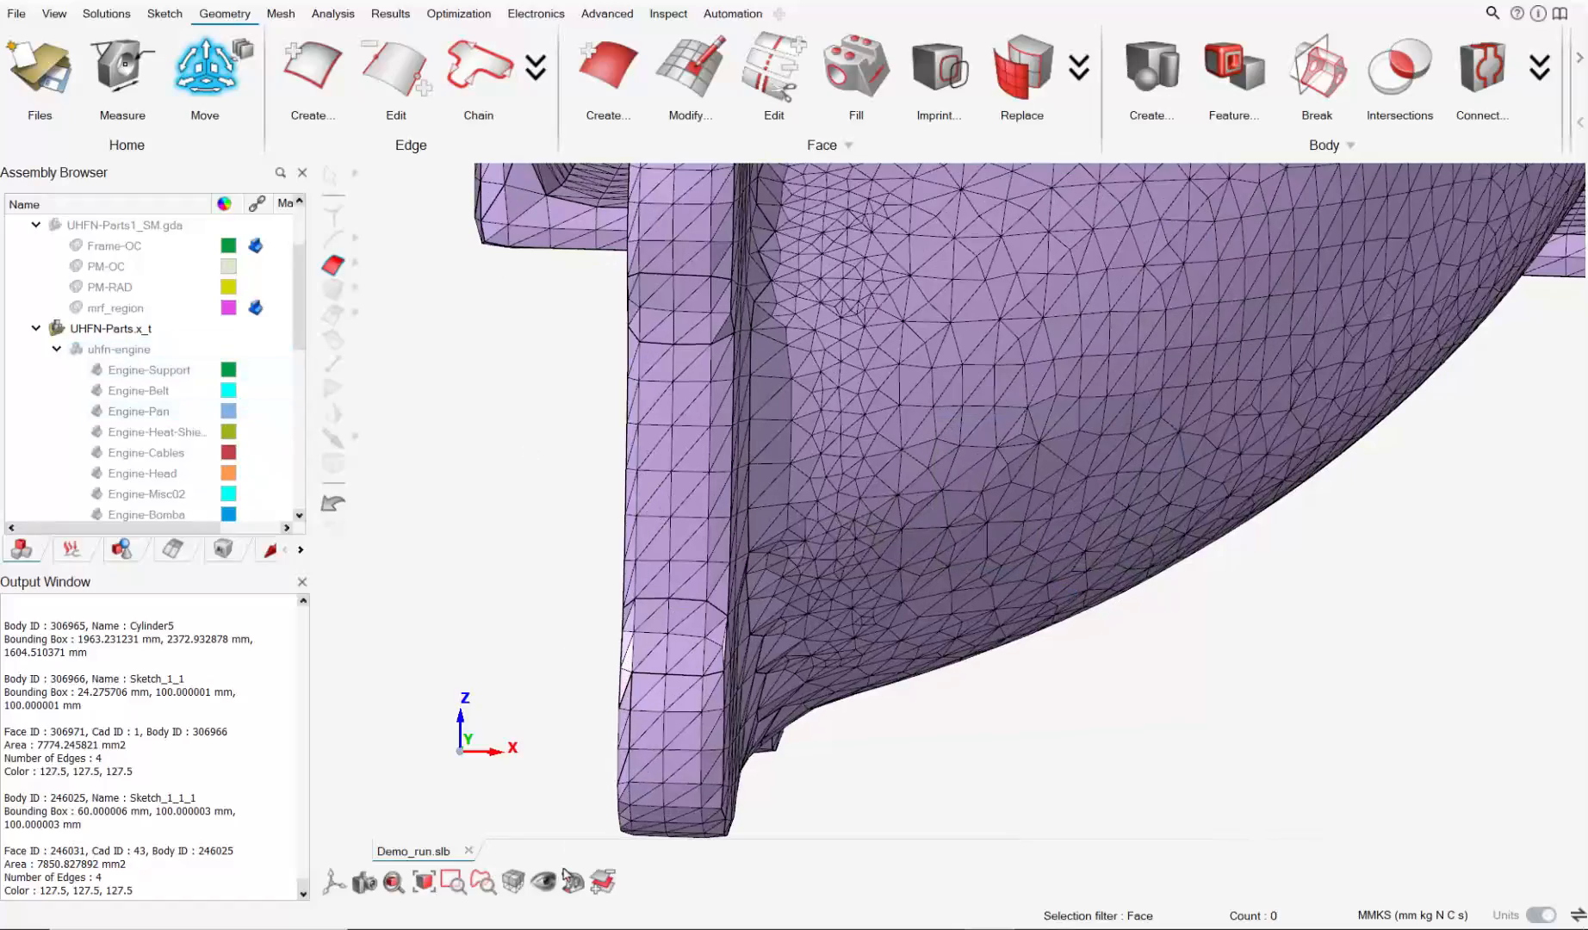
left_click(572, 882)
middle_click_drag(764, 500, 837, 527)
left_click(572, 881)
middle_click_drag(737, 497, 797, 461)
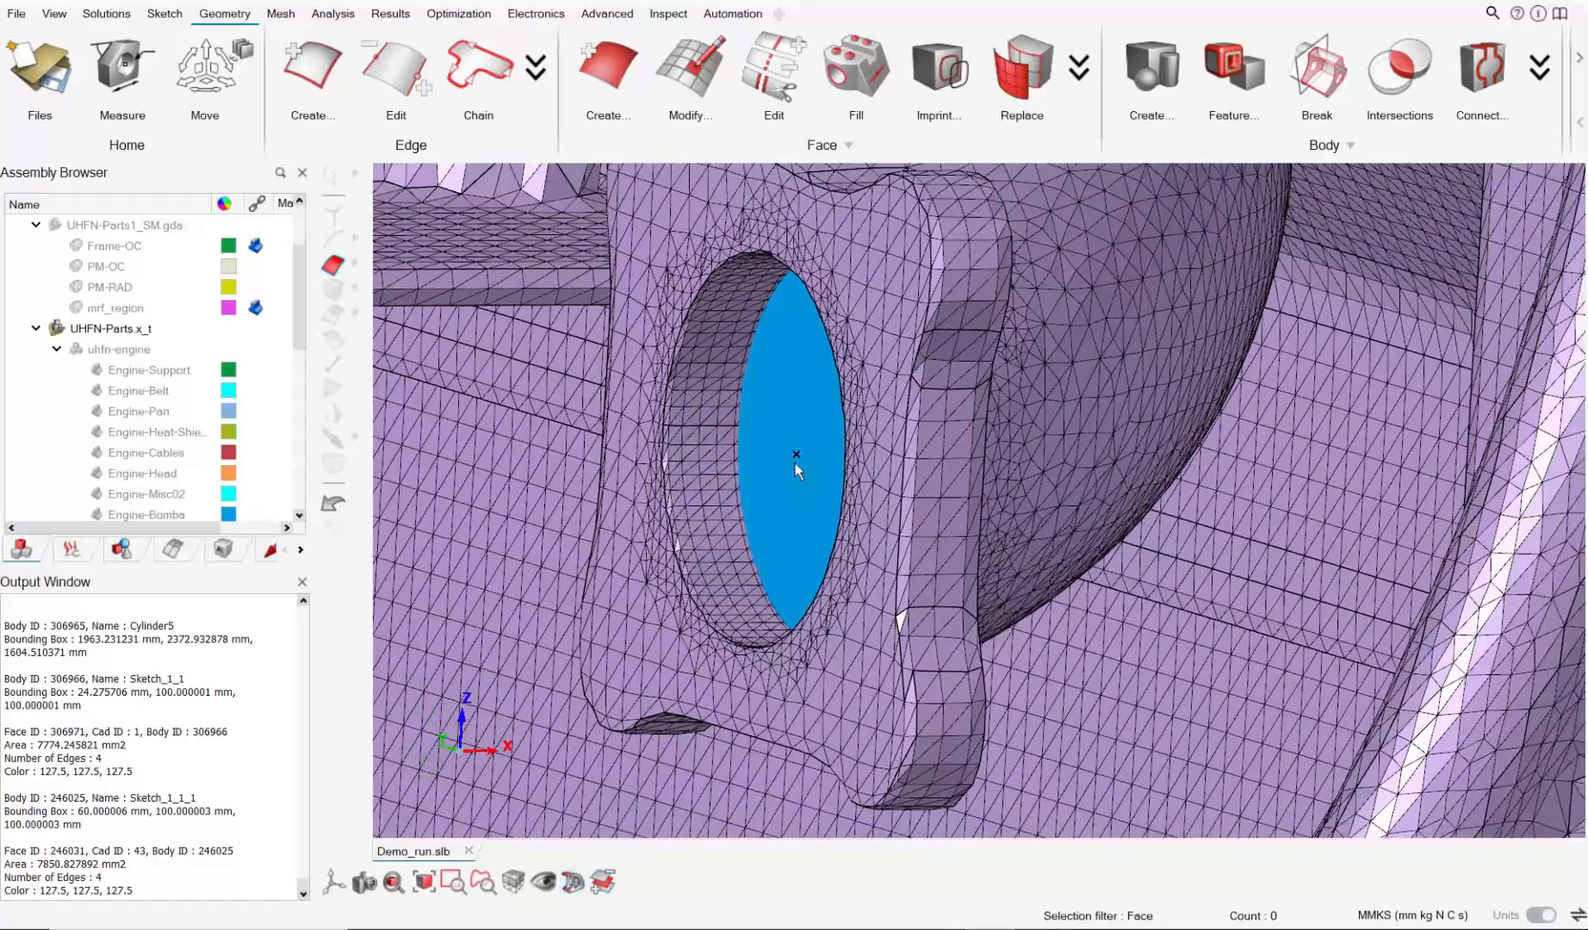
Surface-mesh the Sketch_1_1_1 disc with Tri3 elements at a 5 mm average element size.
scroll(195, 418, "down", 5)
left_click(142, 495)
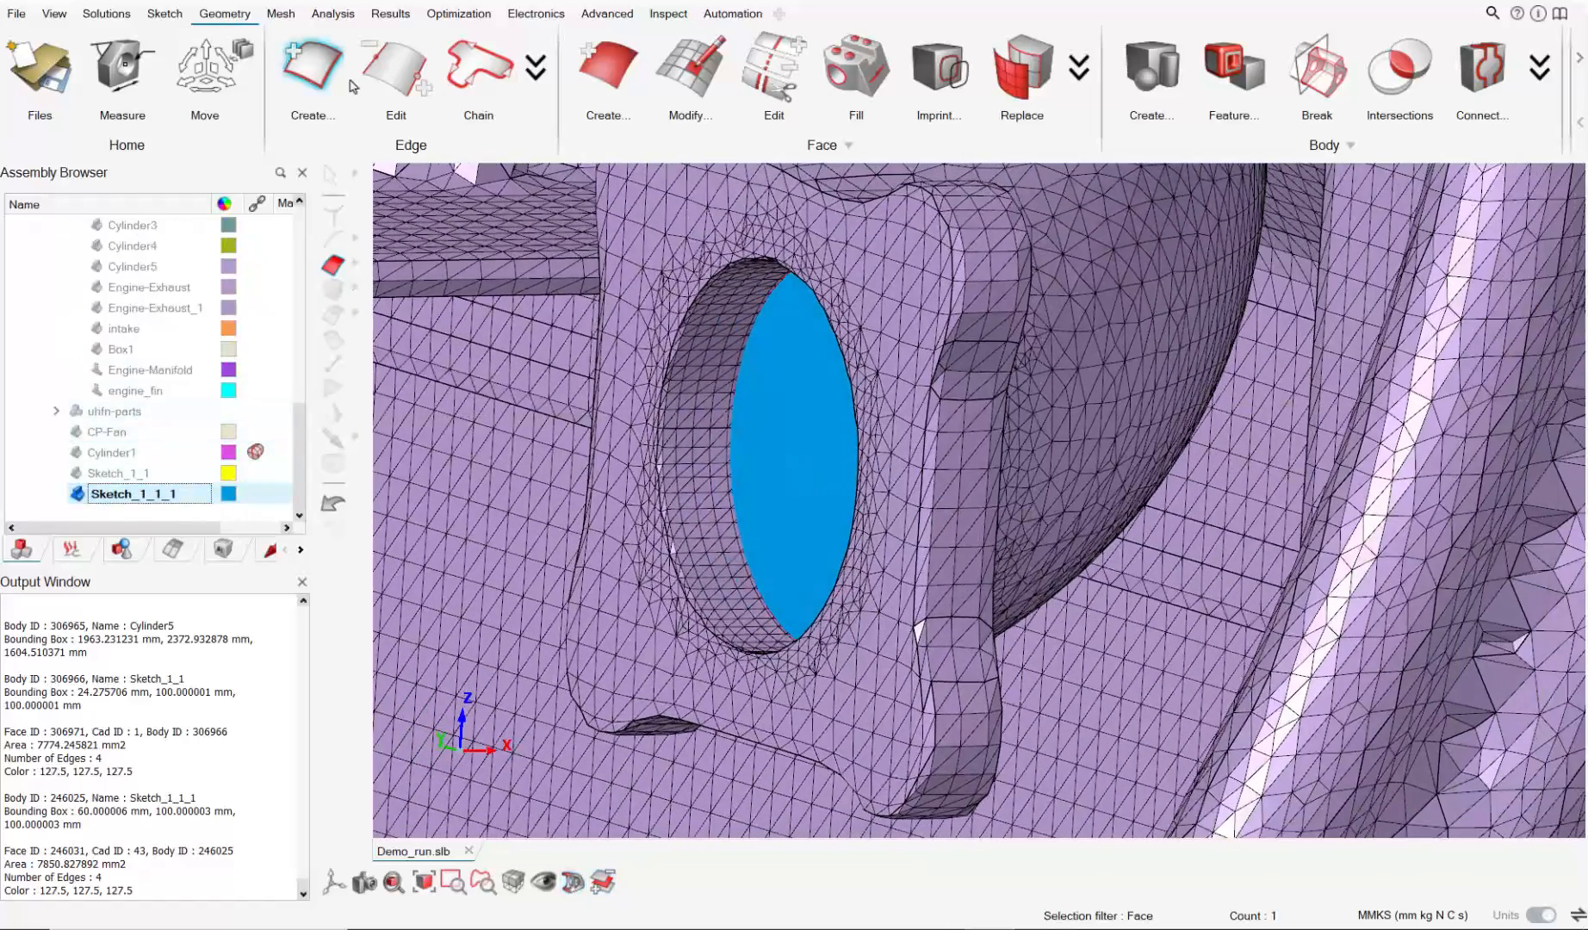
left_click(264, 14)
left_click(511, 71)
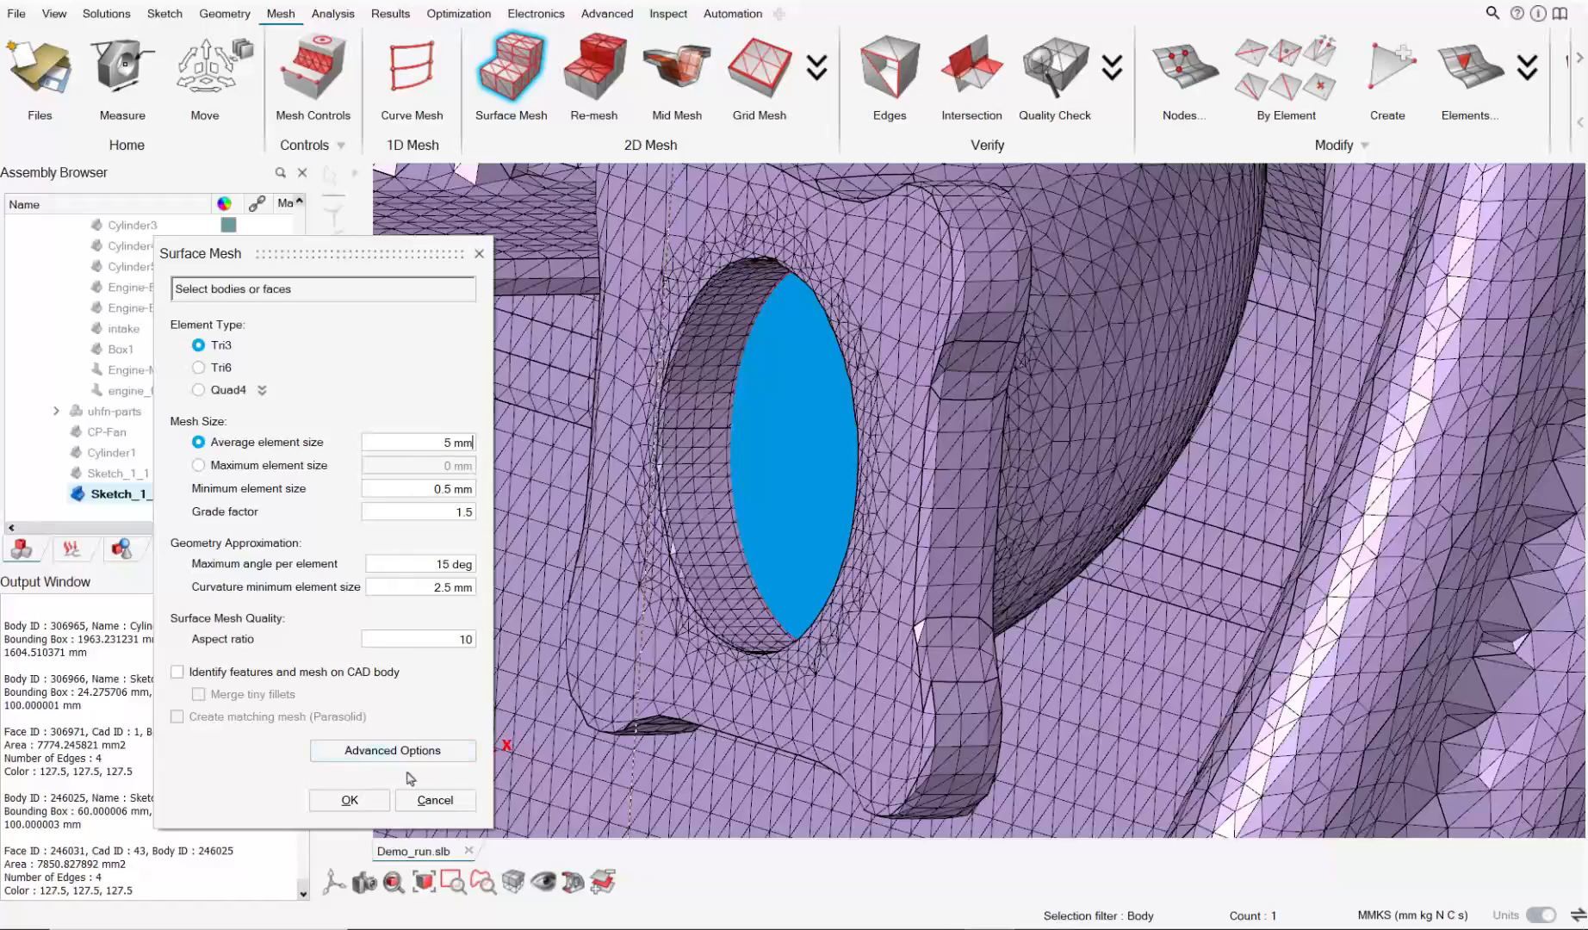
left_click(353, 800)
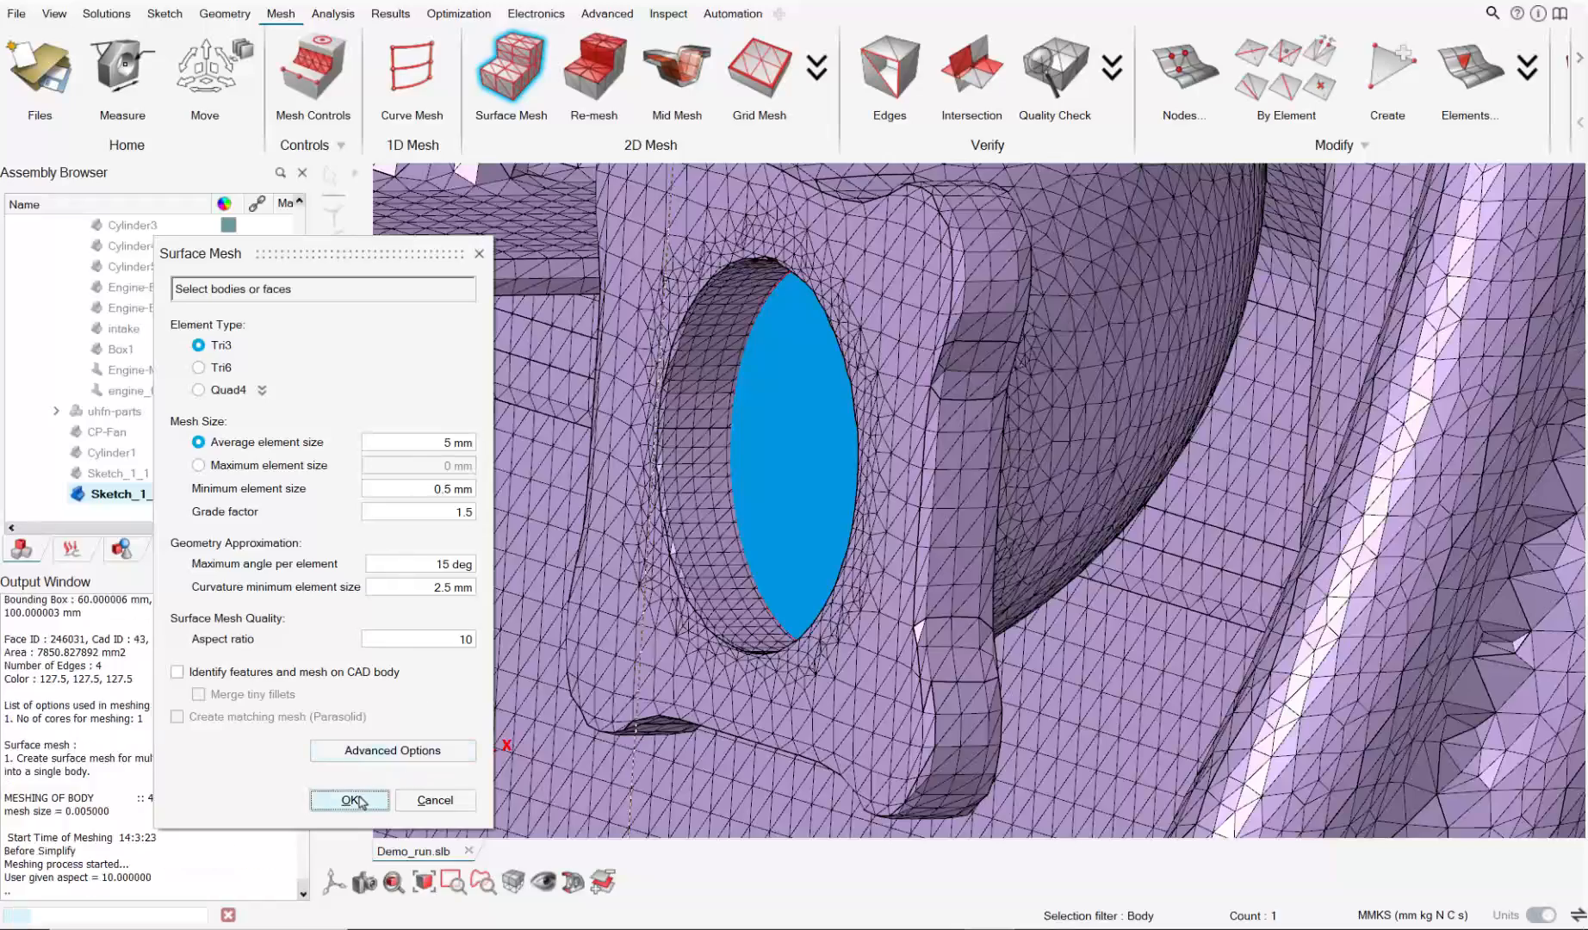
middle_click_drag(725, 398, 940, 398)
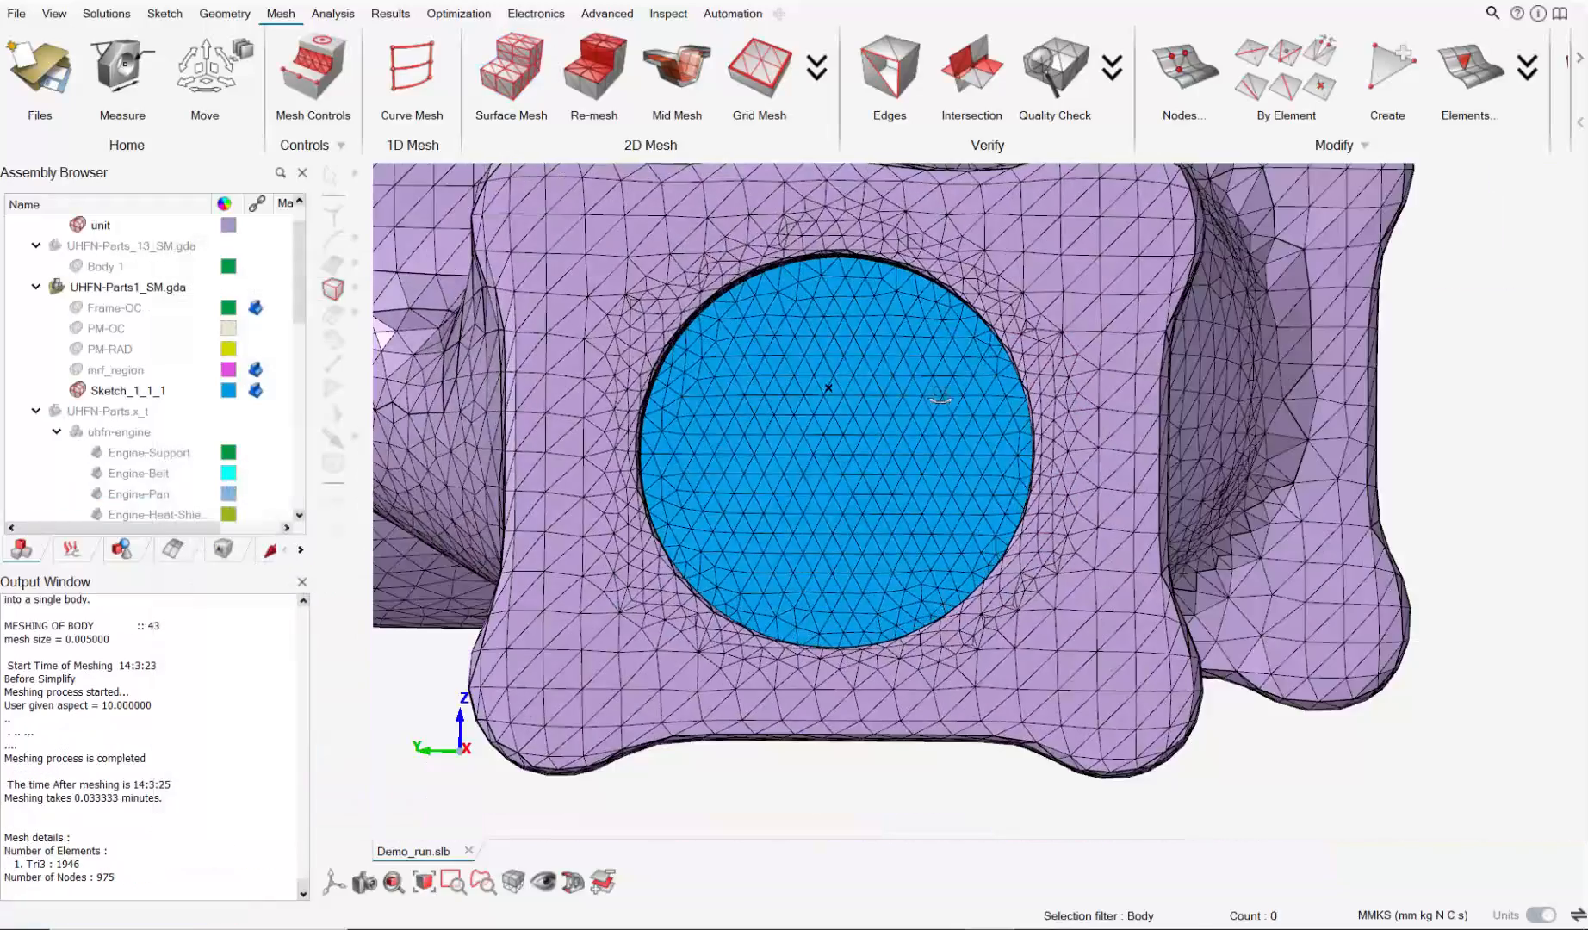
Move the meshed Sketch_1_1_1 body into UHFN-Parts_14_SM.gda alongside unit.
scroll(163, 322, "up", 1)
left_click(121, 435)
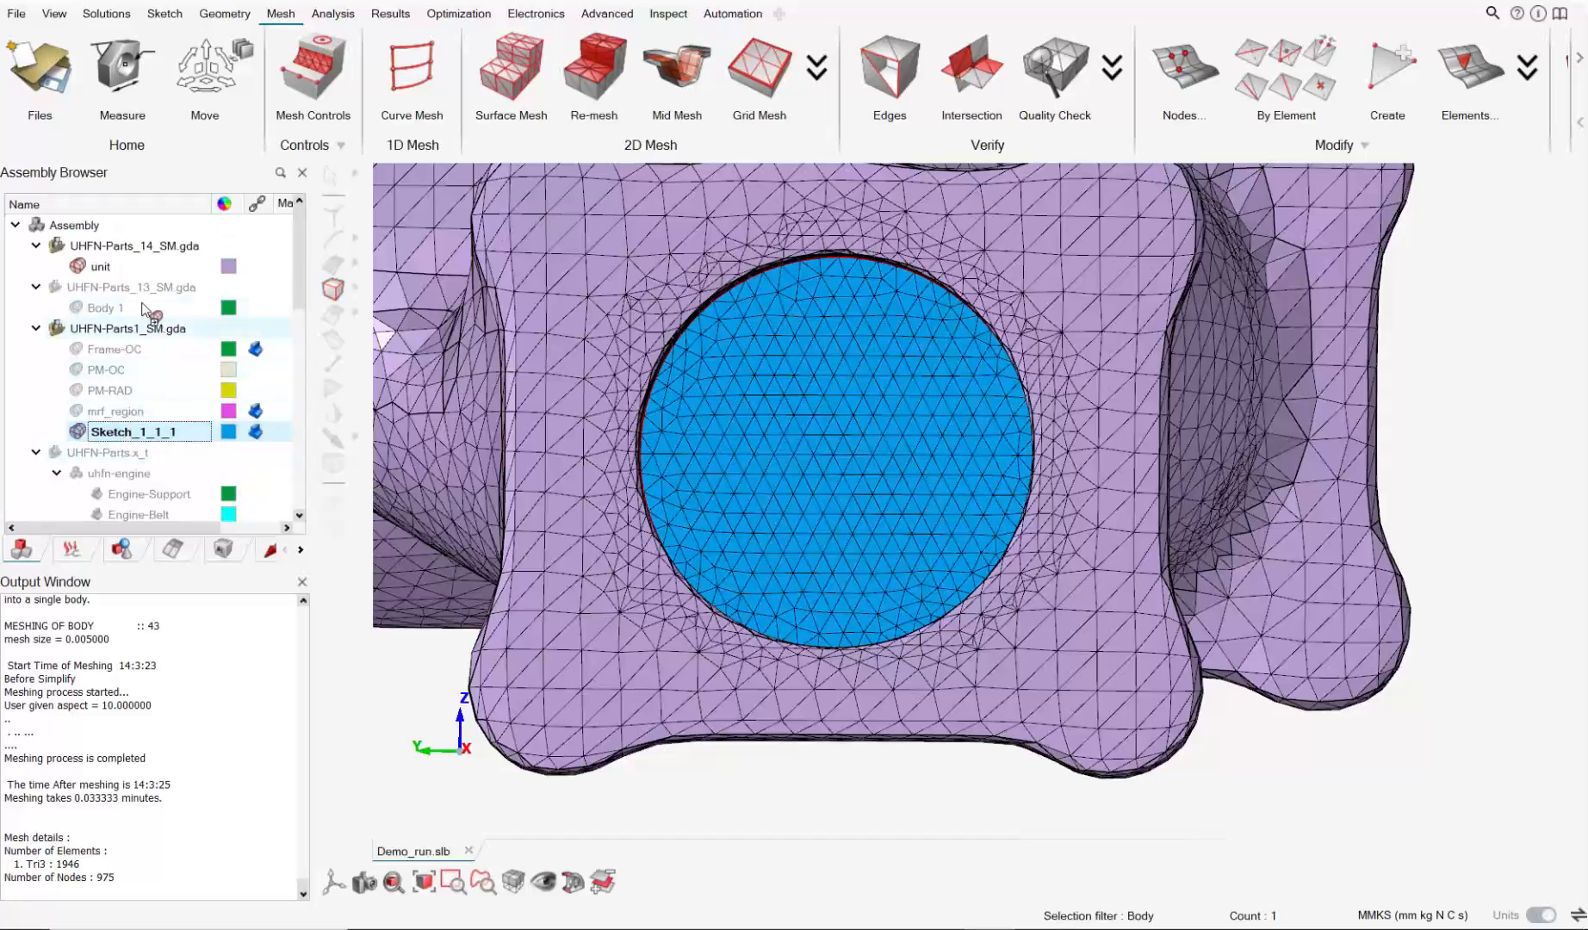
left_click_drag(112, 272, 112, 268)
mouse_move(844, 422)
middle_mouse_down()
mouse_move(890, 454)
mouse_move(943, 409)
middle_mouse_up()
Combine the Sketch_1_1_1 and unit meshes with a mesh Boolean, using Local Re-Mesh.
left_click(225, 14)
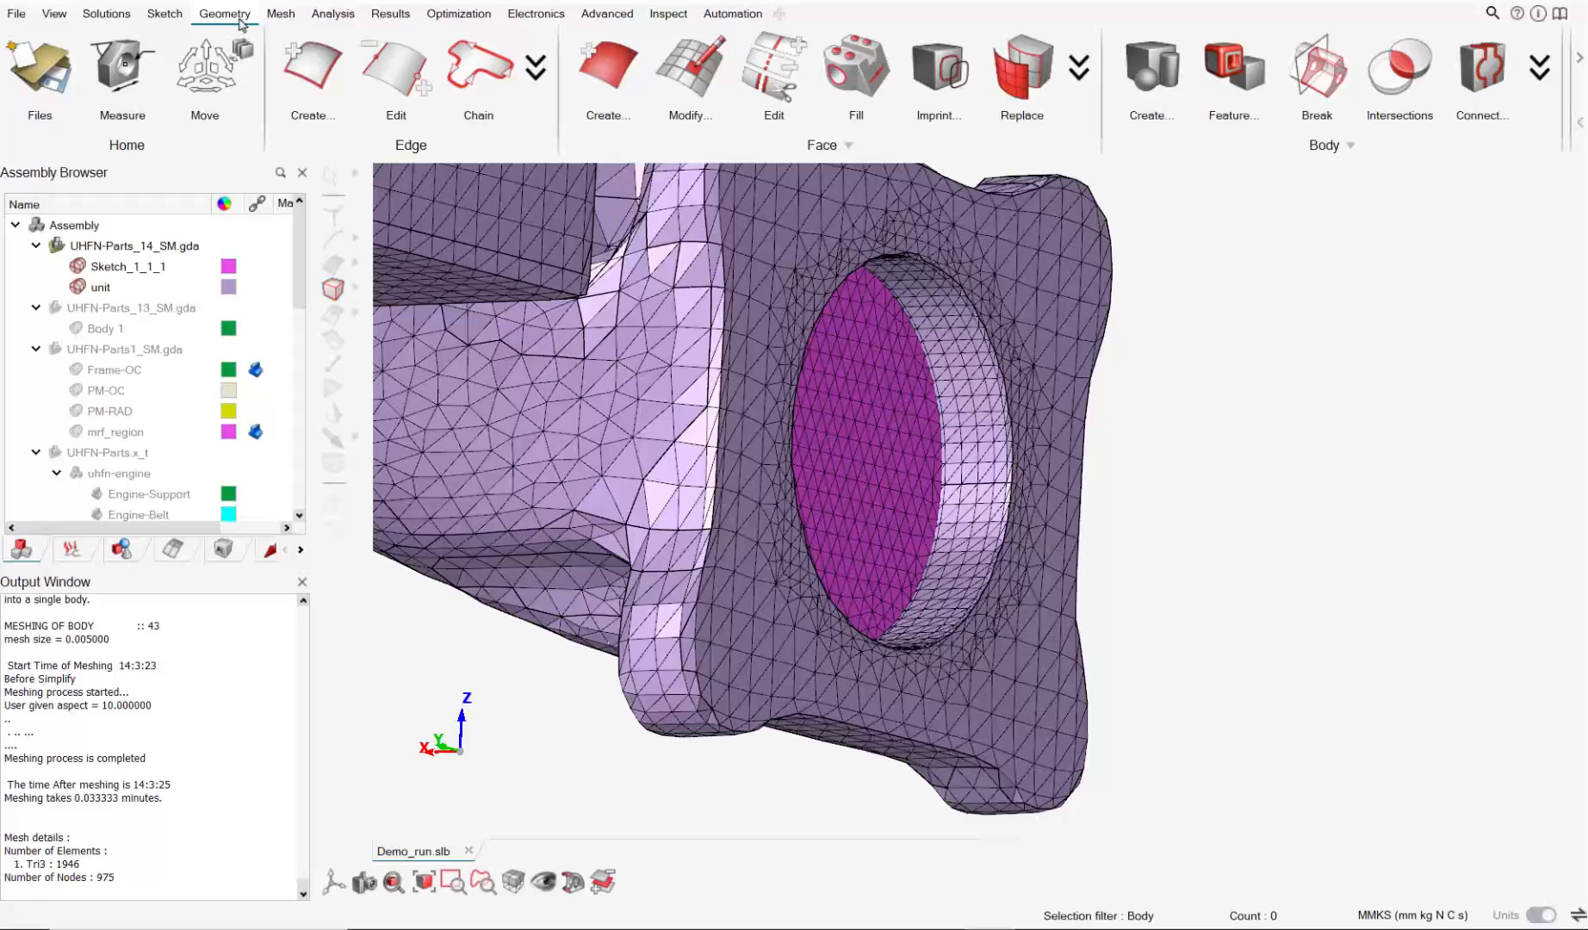
left_click(1481, 86)
left_click(1119, 202)
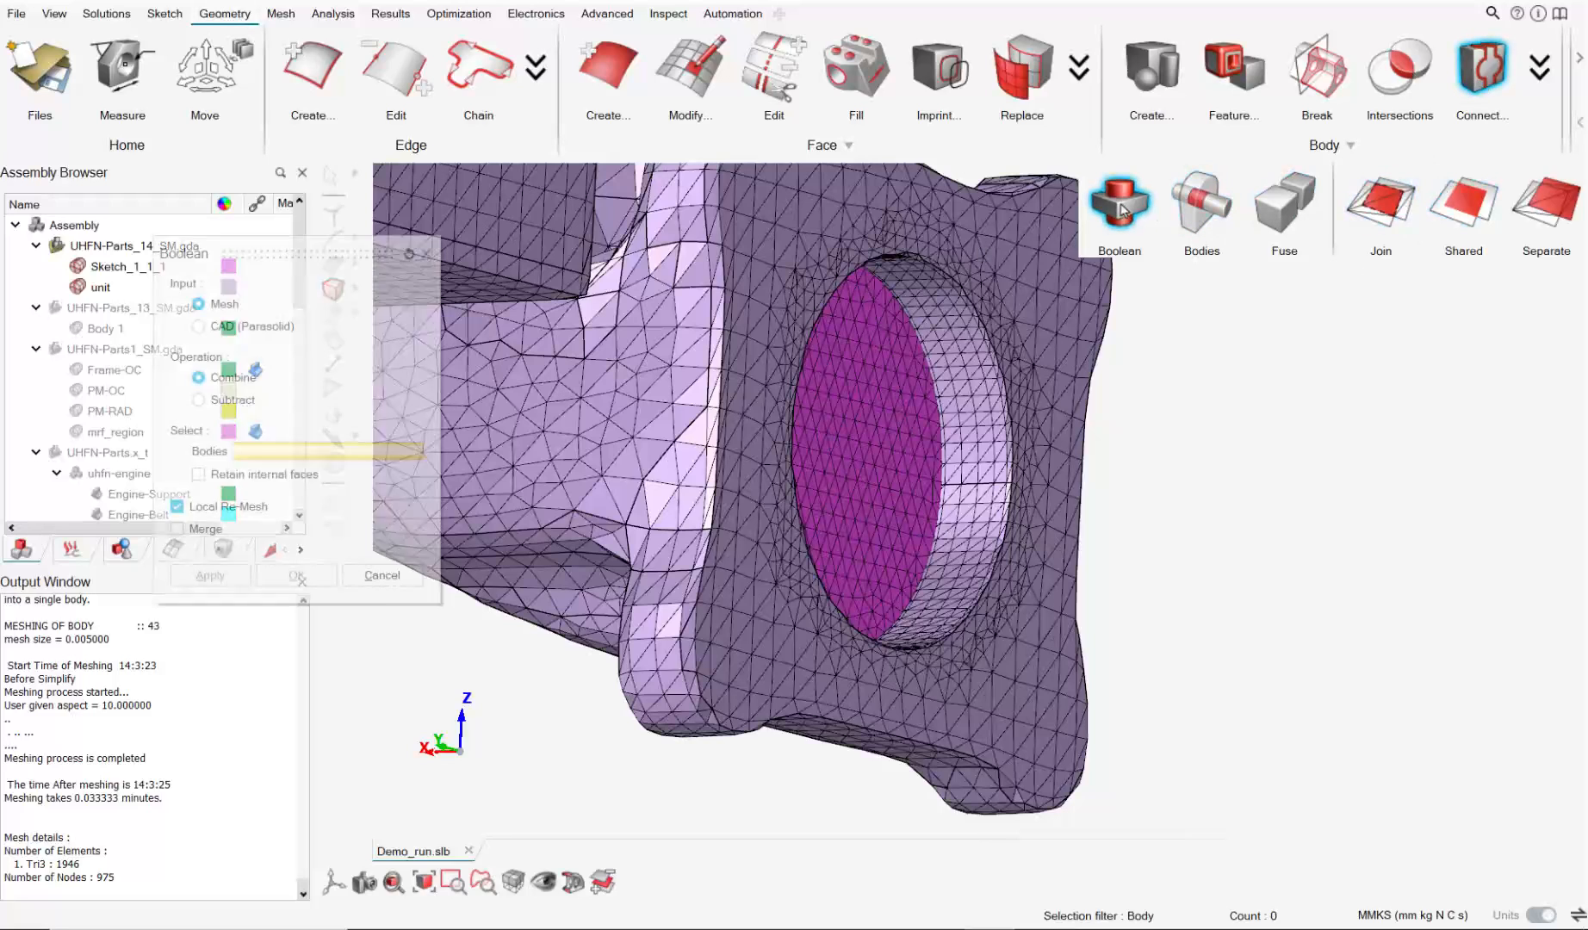
left_click(899, 434)
left_click(817, 251)
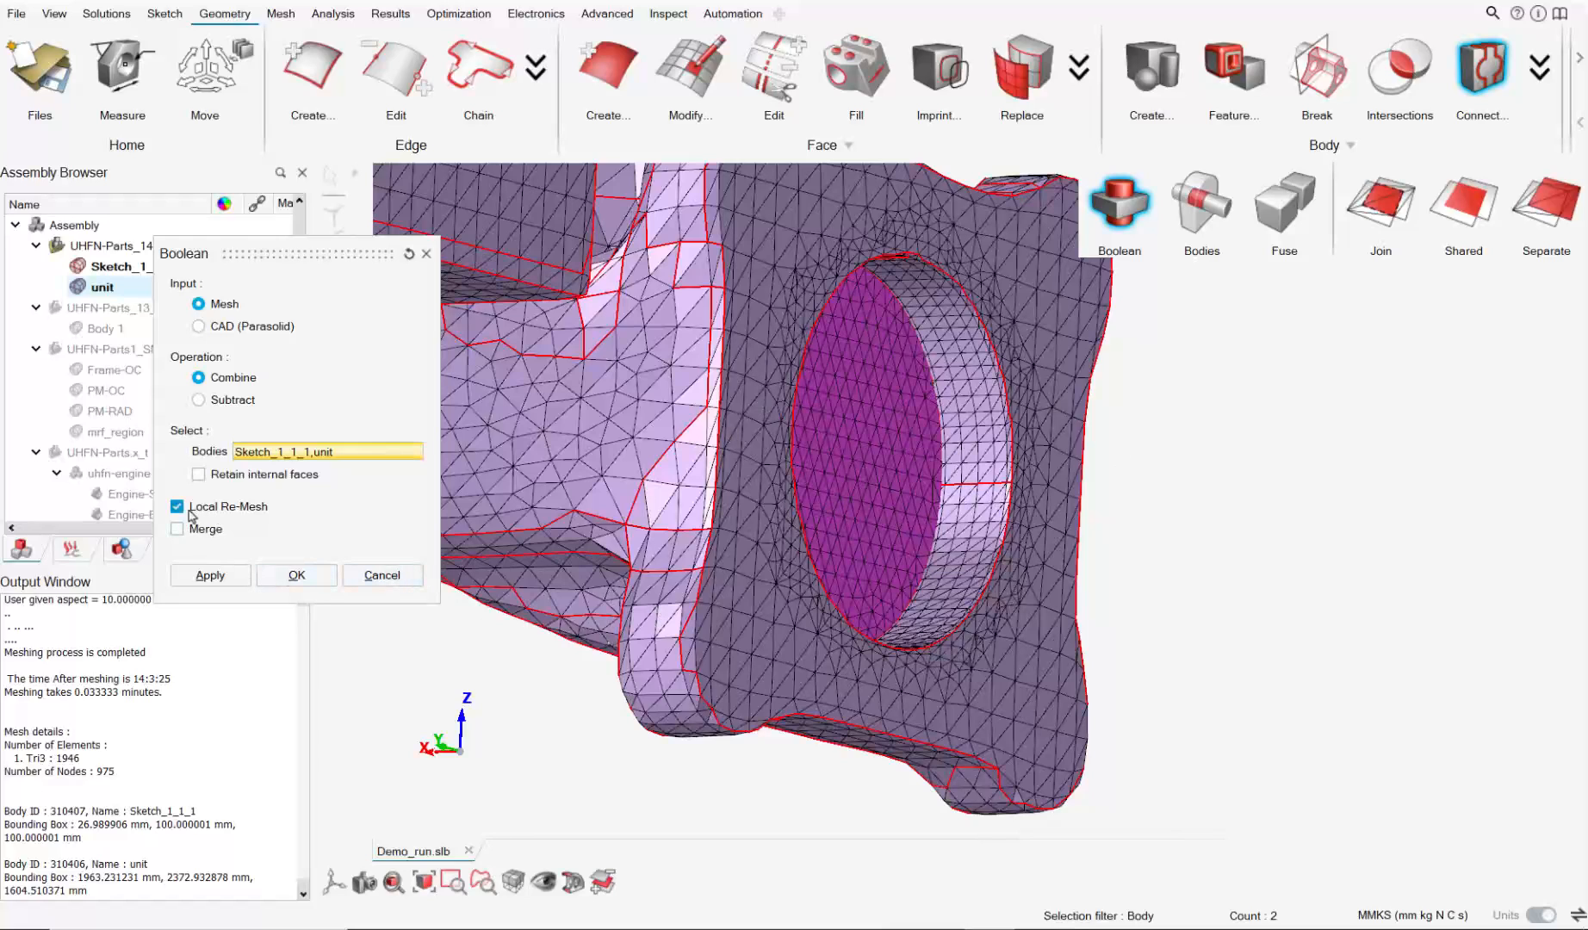
left_click(297, 575)
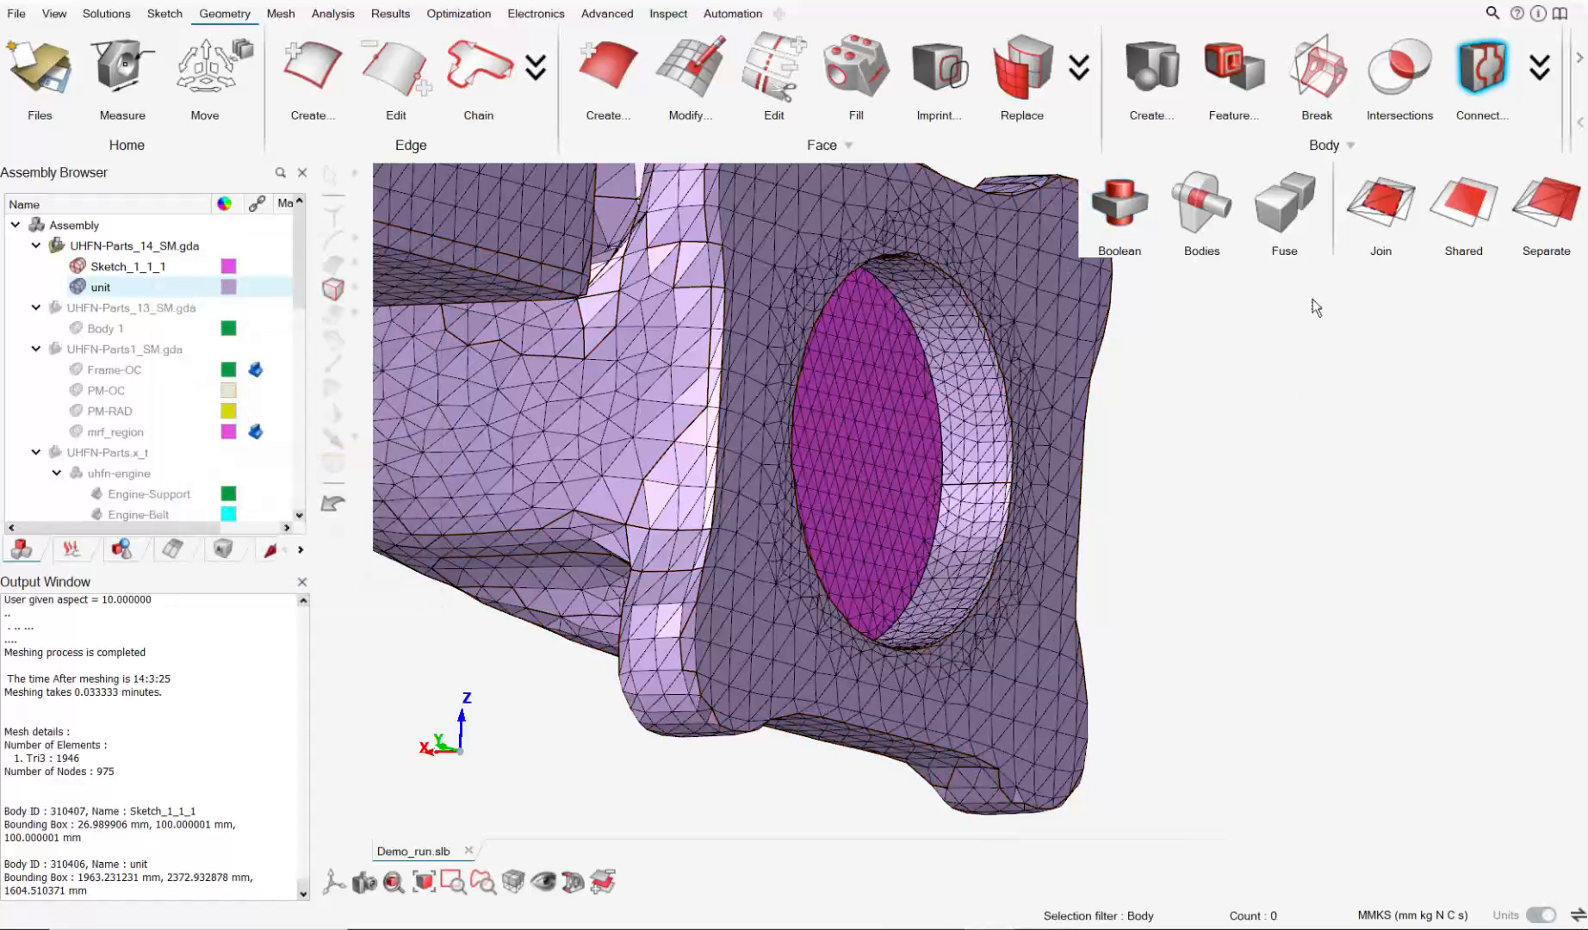
Inspect the mesh connection between the disc and the second outlet's bore, including in section view.
scroll(935, 335, "up", 2)
middle_click_drag(935, 335, 987, 422)
left_click(566, 887)
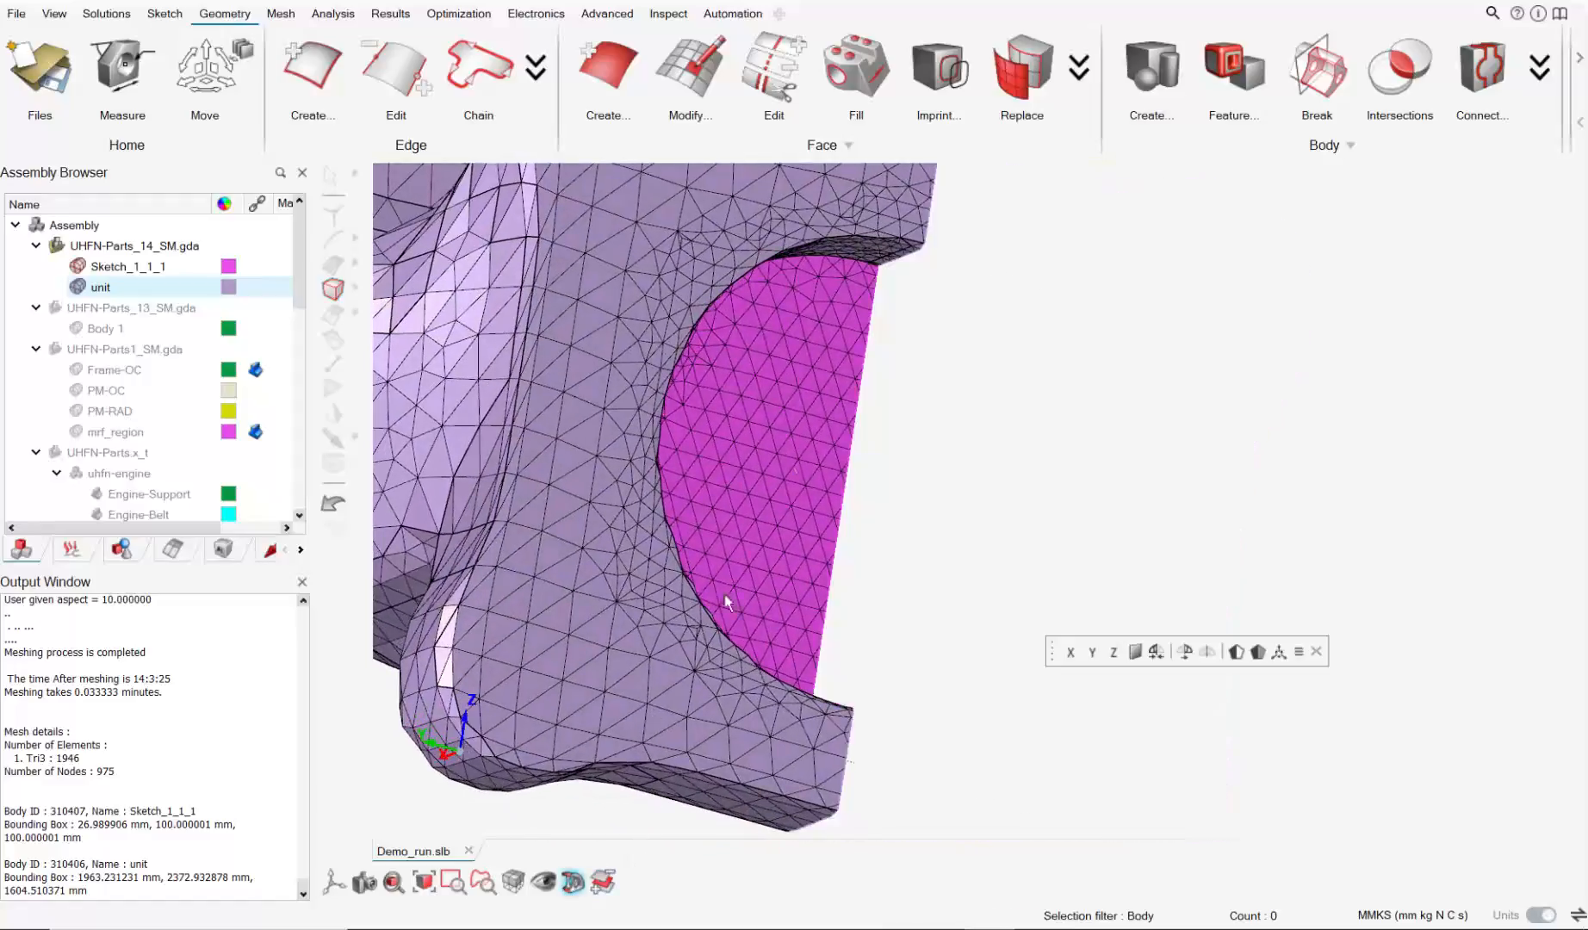
middle_click_drag(814, 342, 624, 304)
scroll(740, 329, "up", 4)
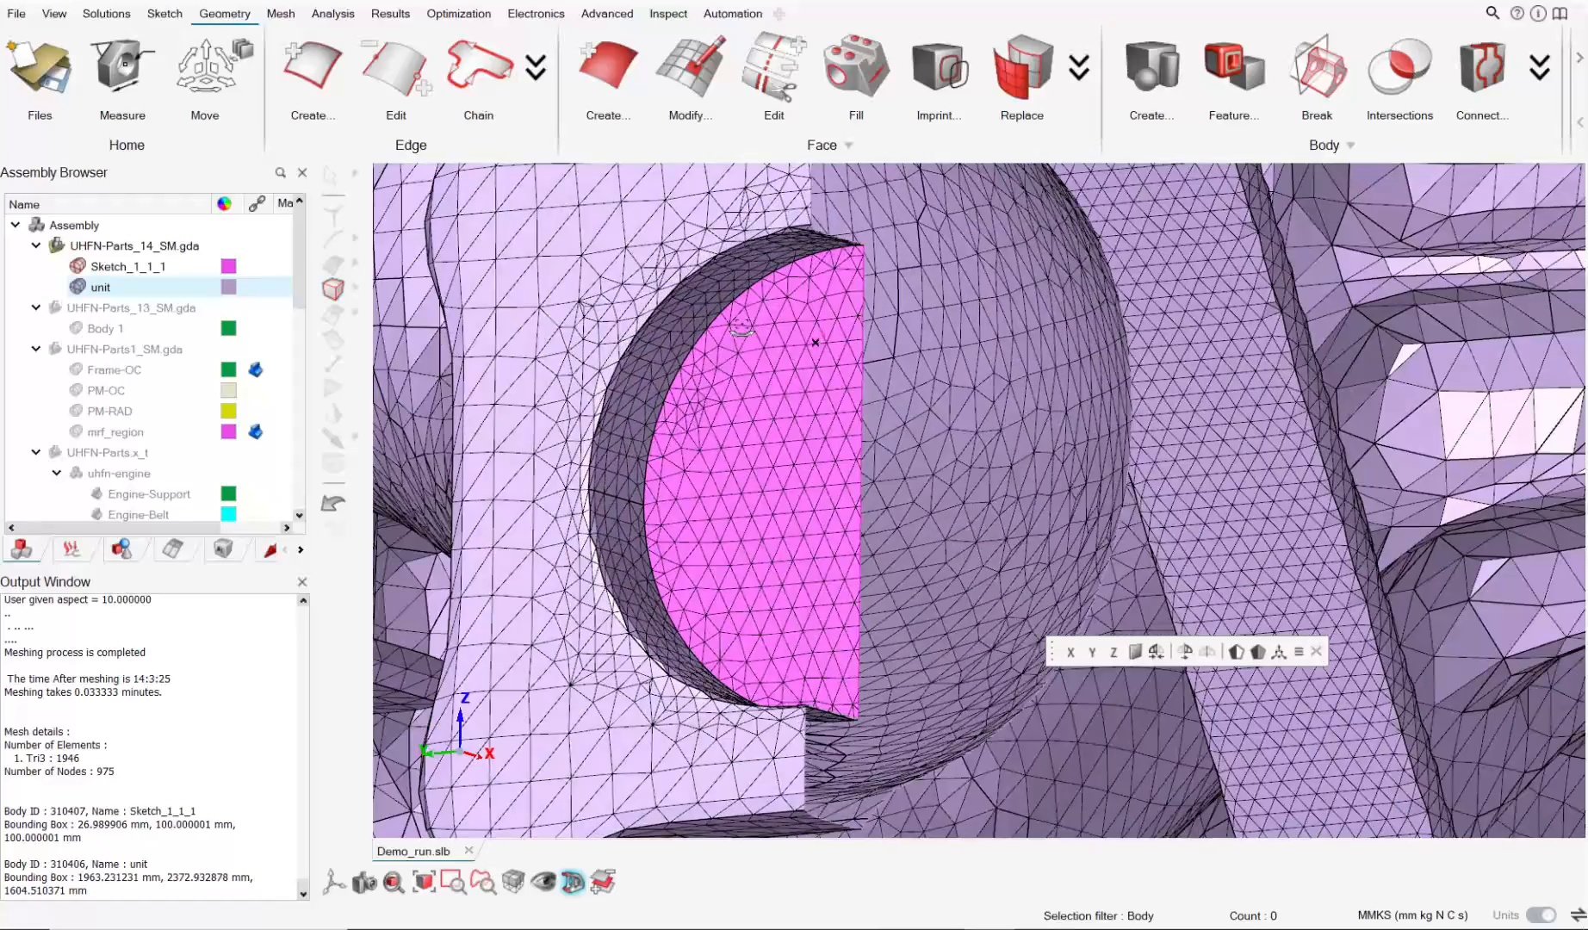
left_click(573, 881)
middle_click_drag(706, 371, 738, 335)
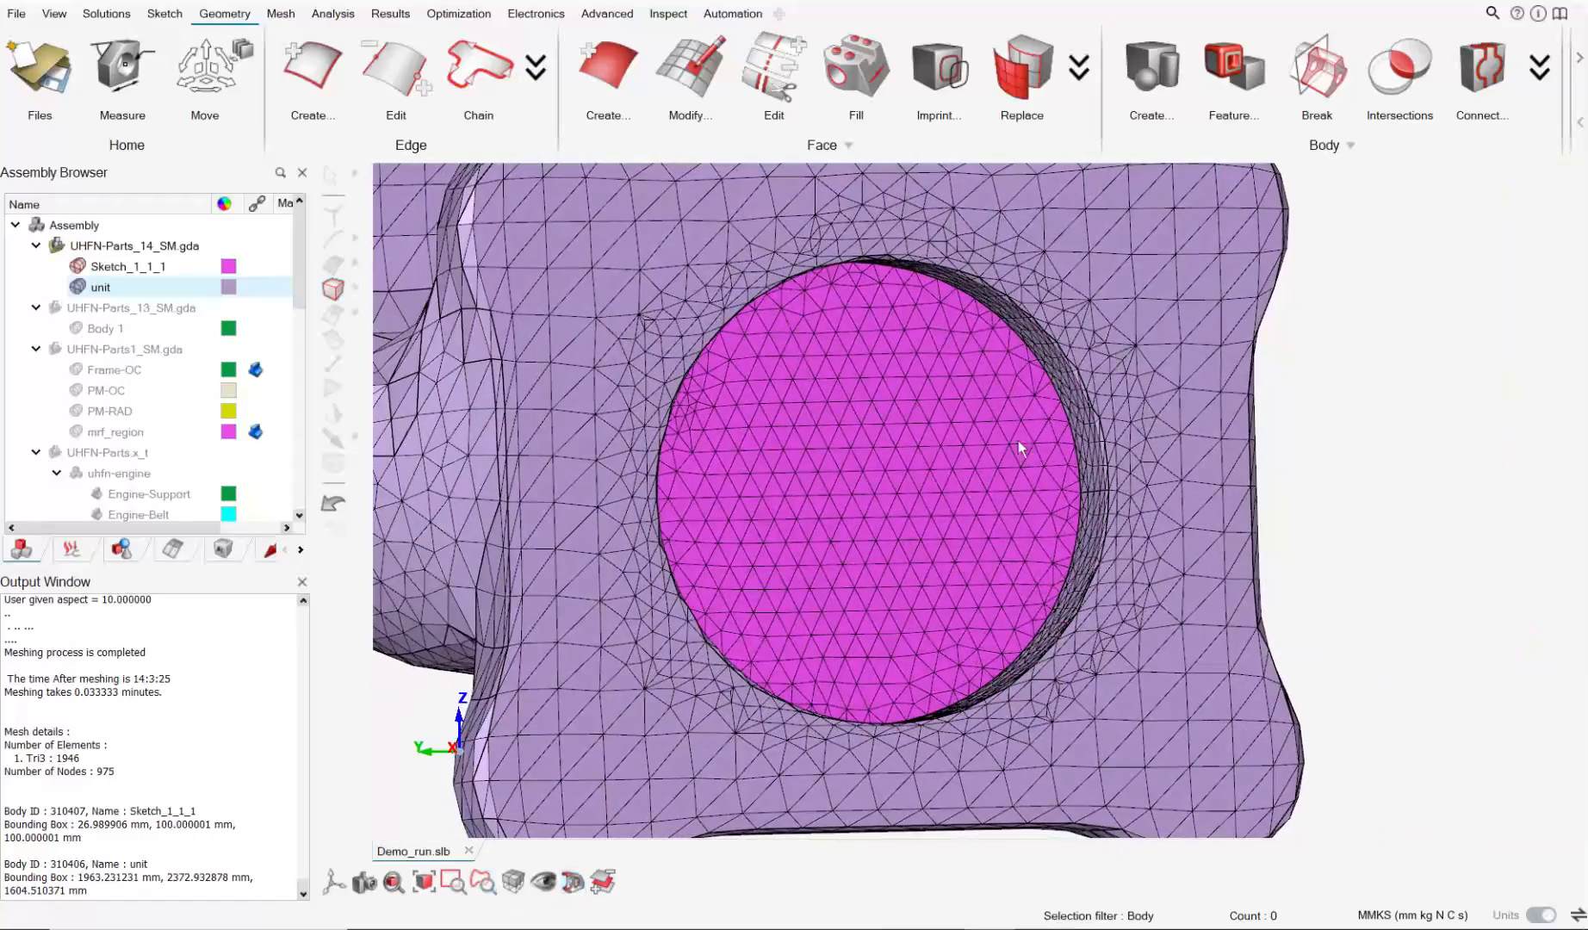
mouse_move(870, 504)
middle_mouse_down()
mouse_move(929, 508)
mouse_move(864, 481)
middle_mouse_up()
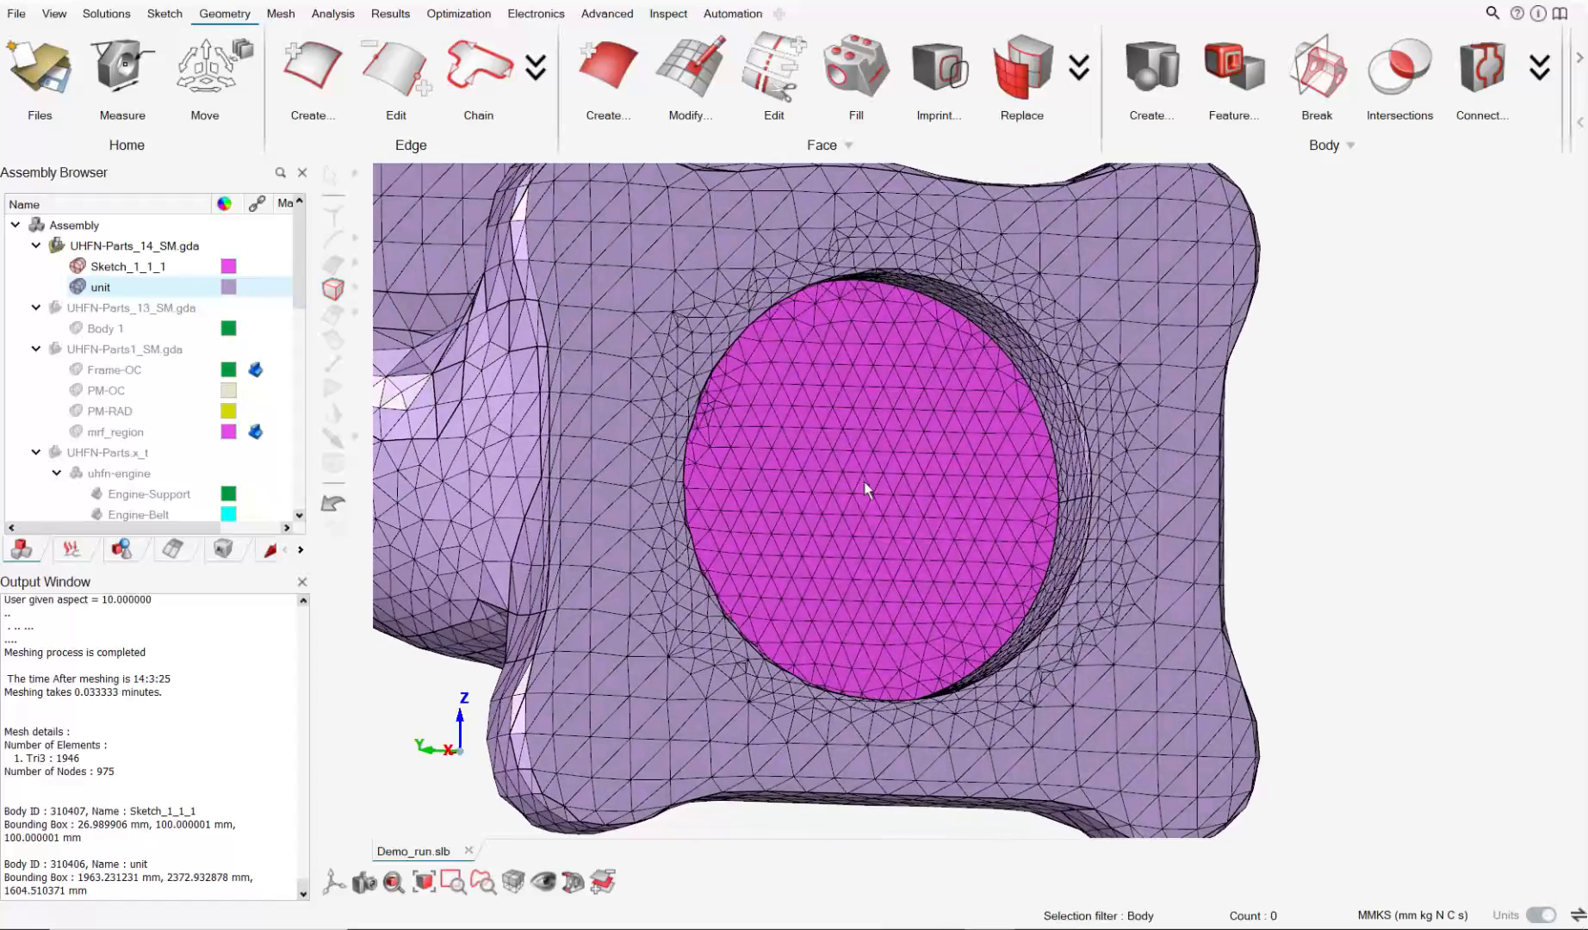
Merge the Sketch_1_1_1 and unit bodies under UHFN-Parts_14_SM.gda into one body.
left_click(921, 427)
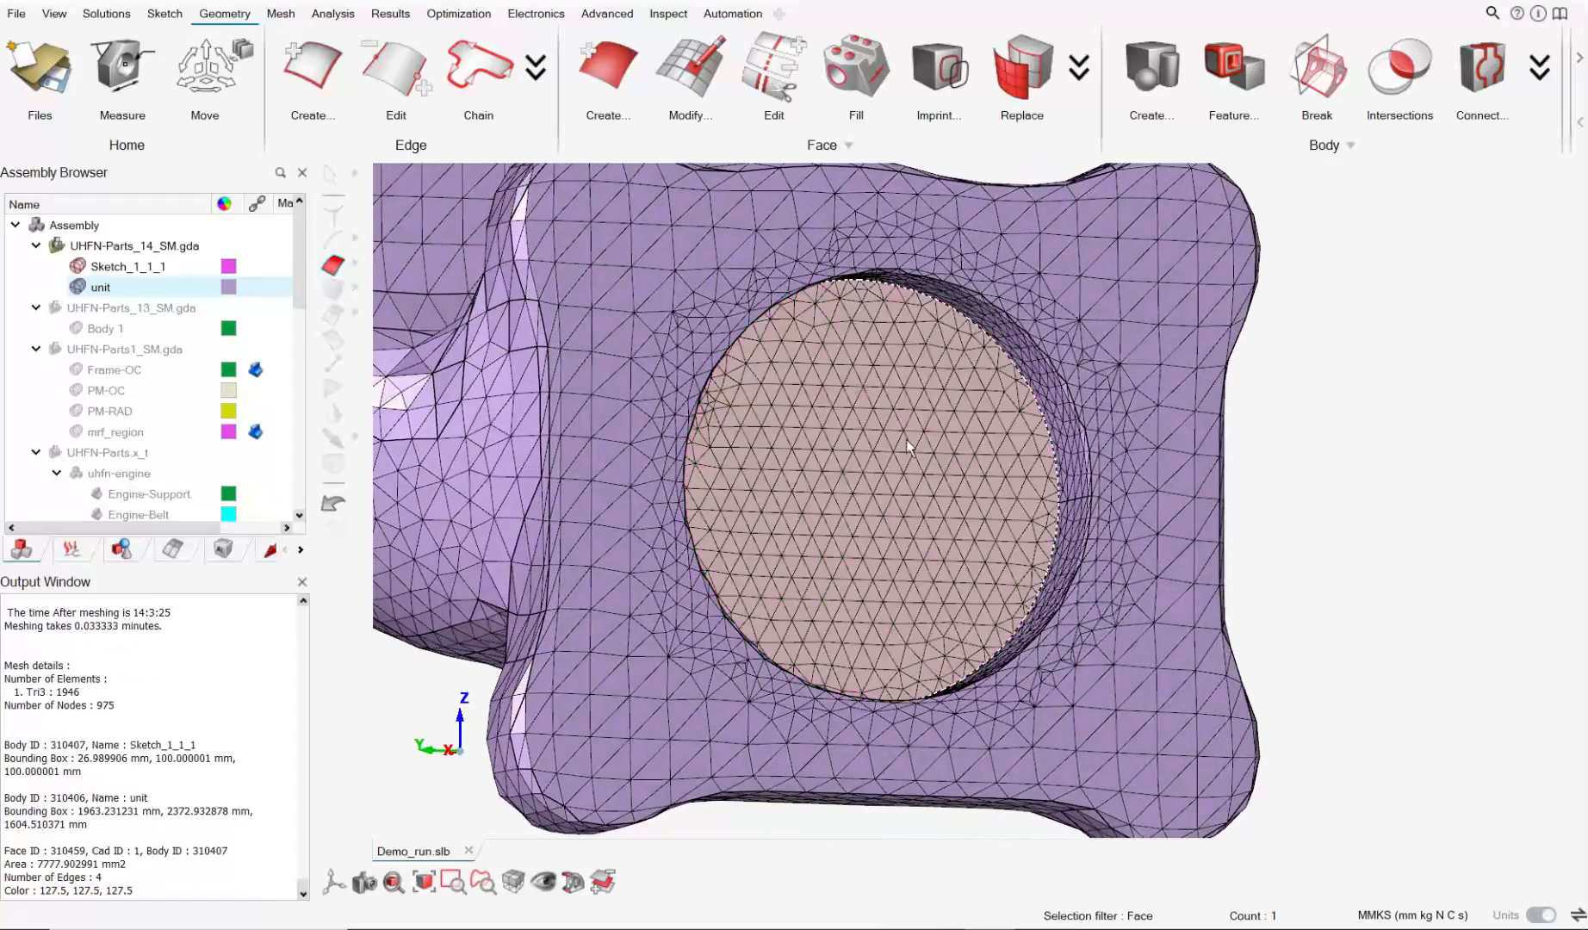
right_click(108, 294)
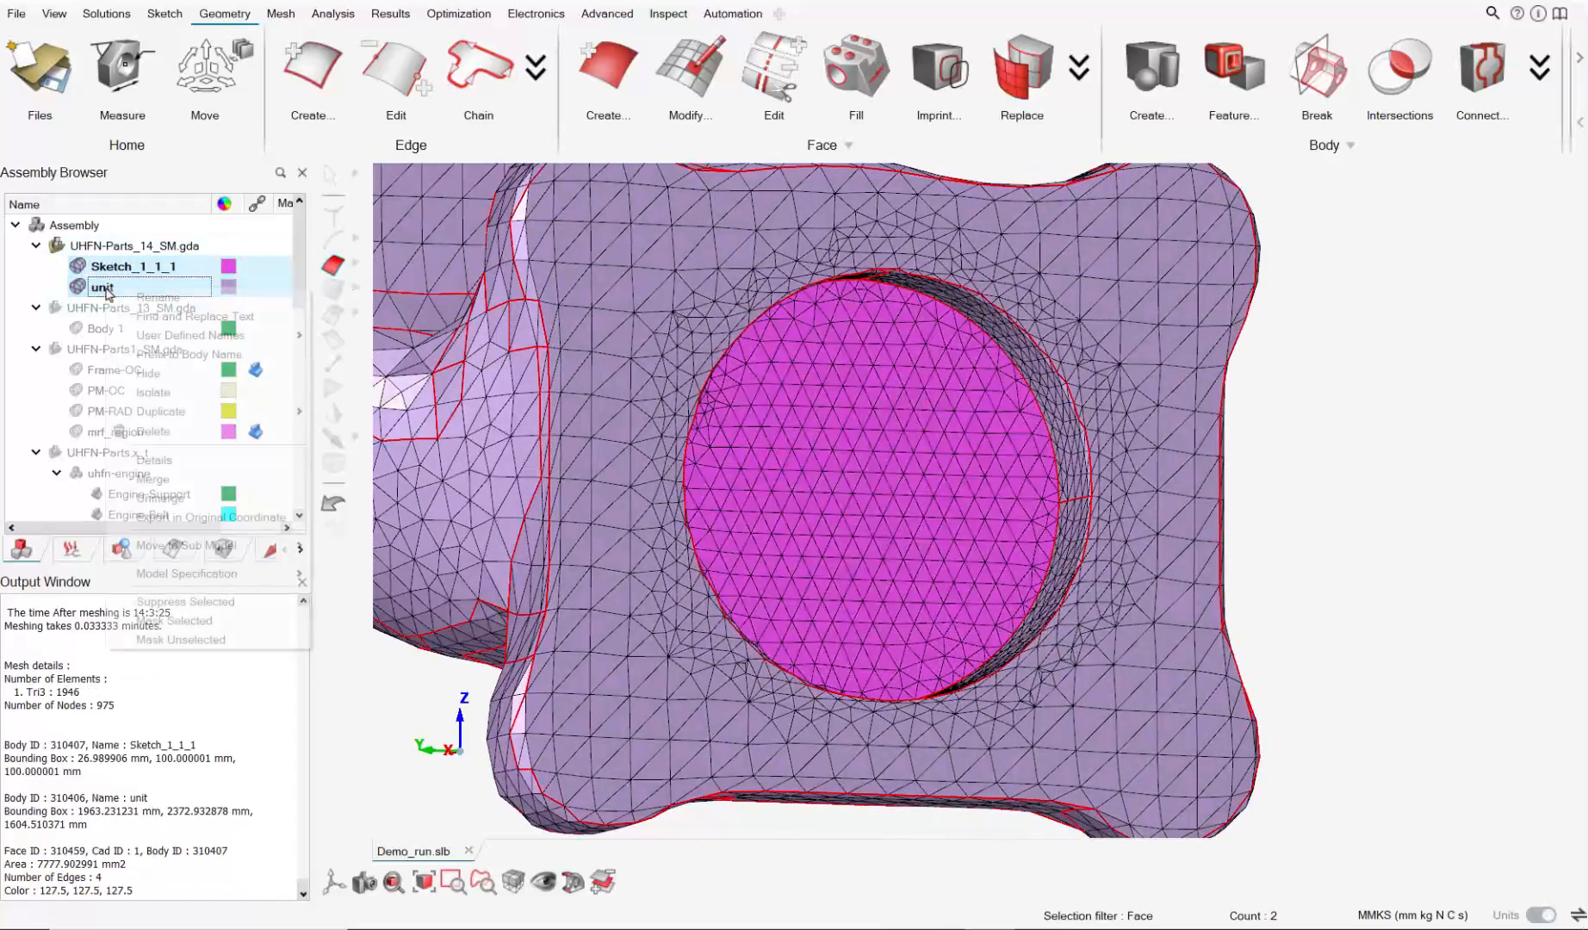
left_click(153, 478)
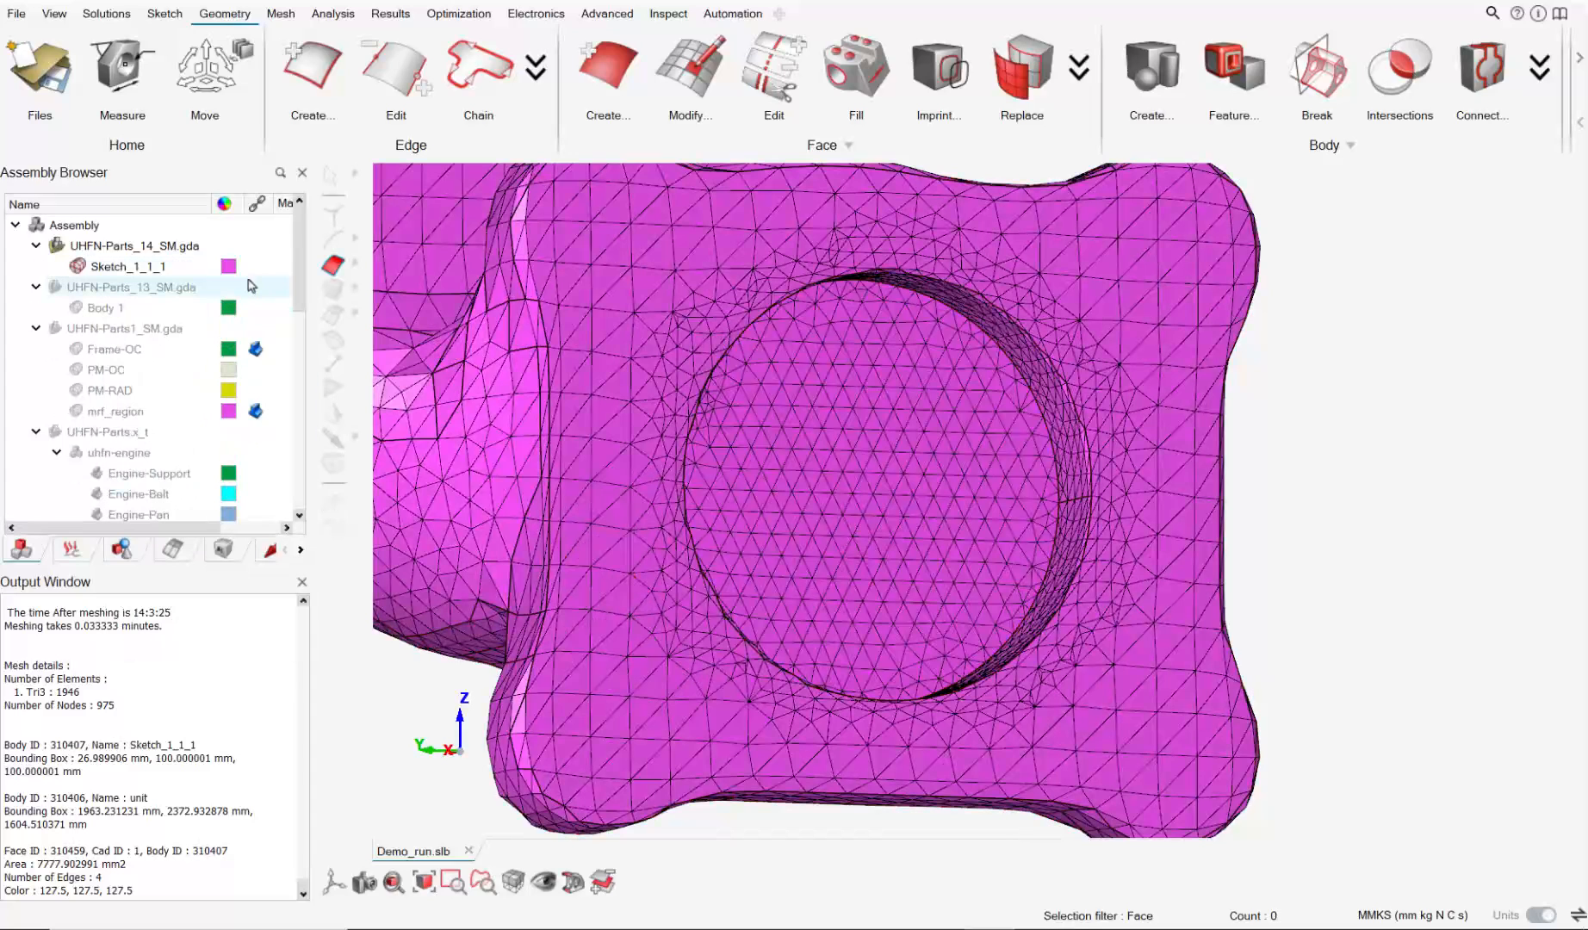
Recolour the merged Sketch_1_1_1 body green and rename it unit.
left_click(229, 267)
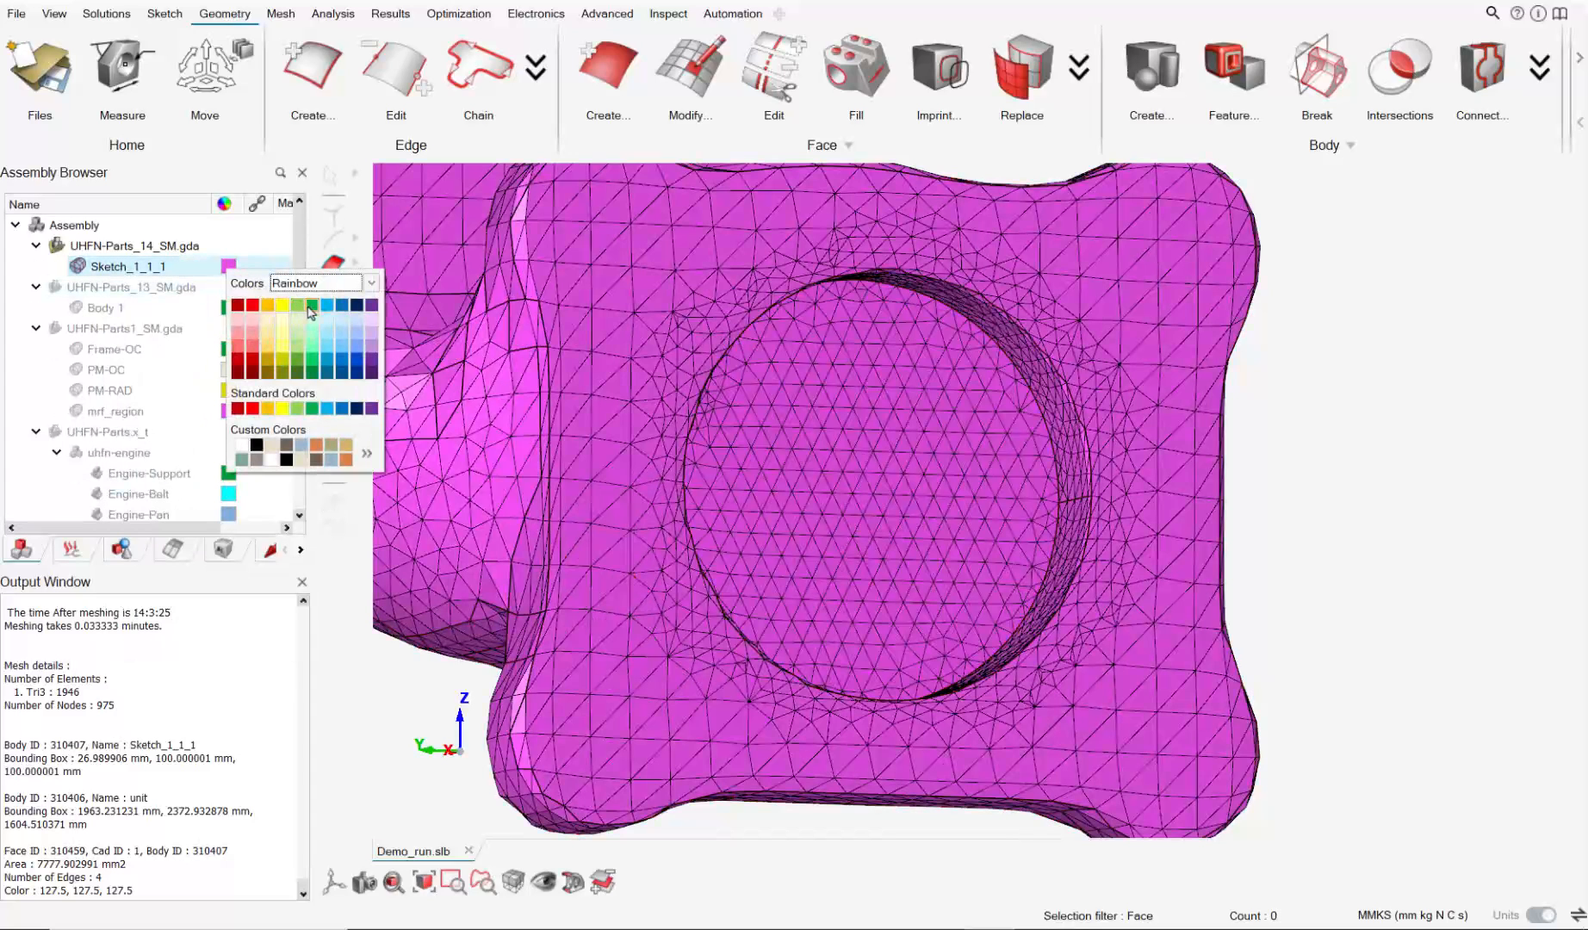
left_click(312, 307)
right_click(135, 272)
left_click(191, 282)
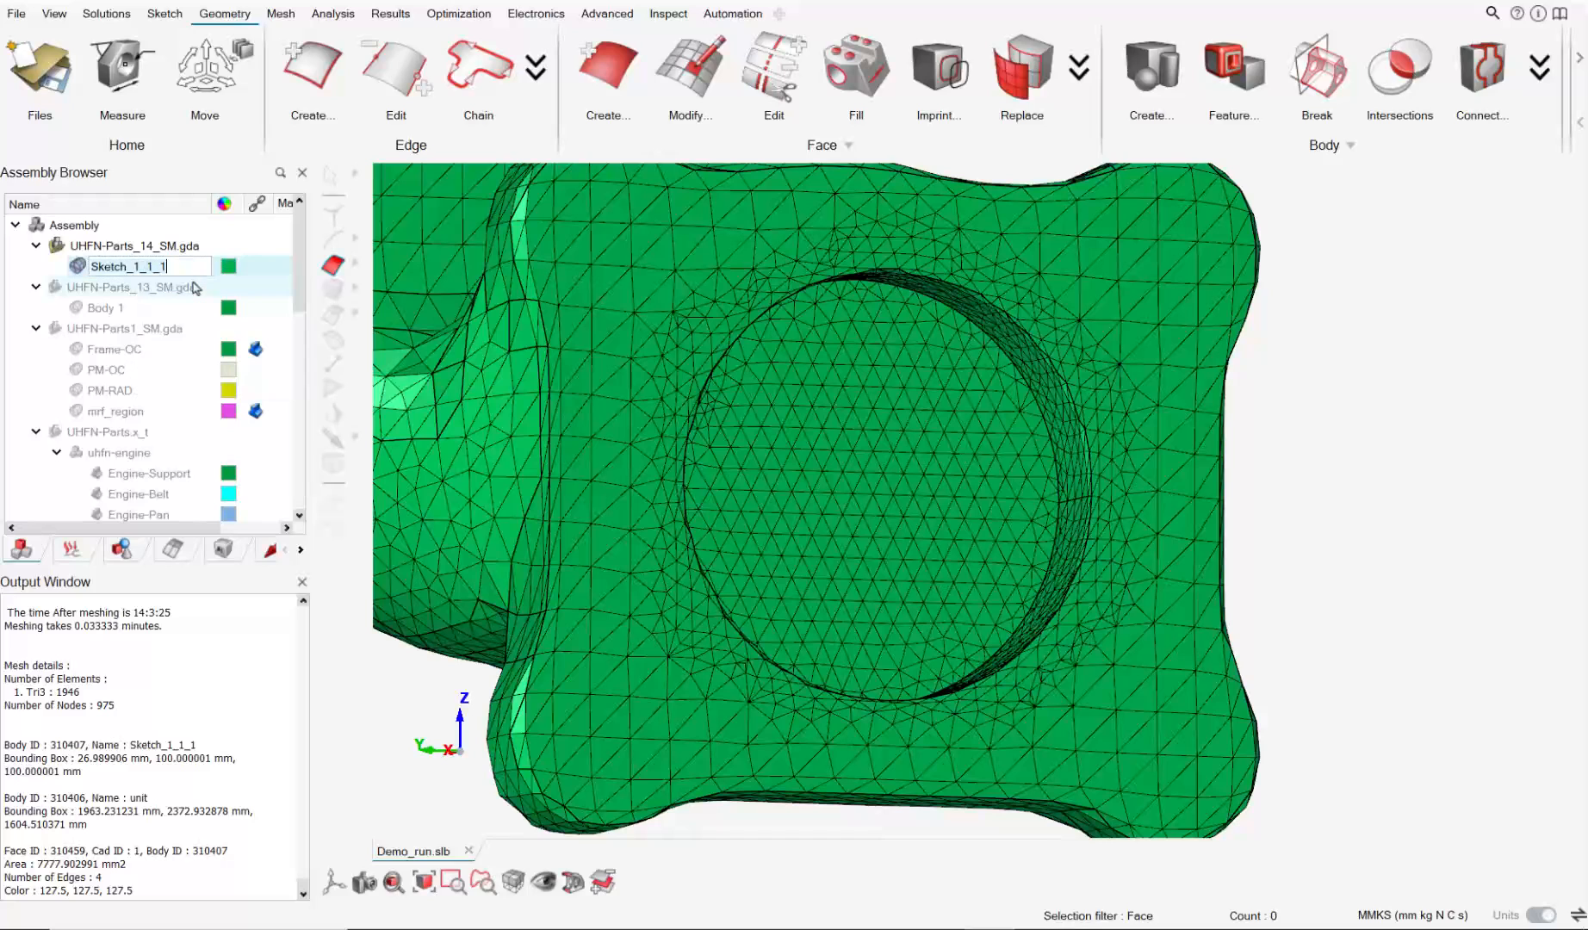
type("unit")
key("Return")
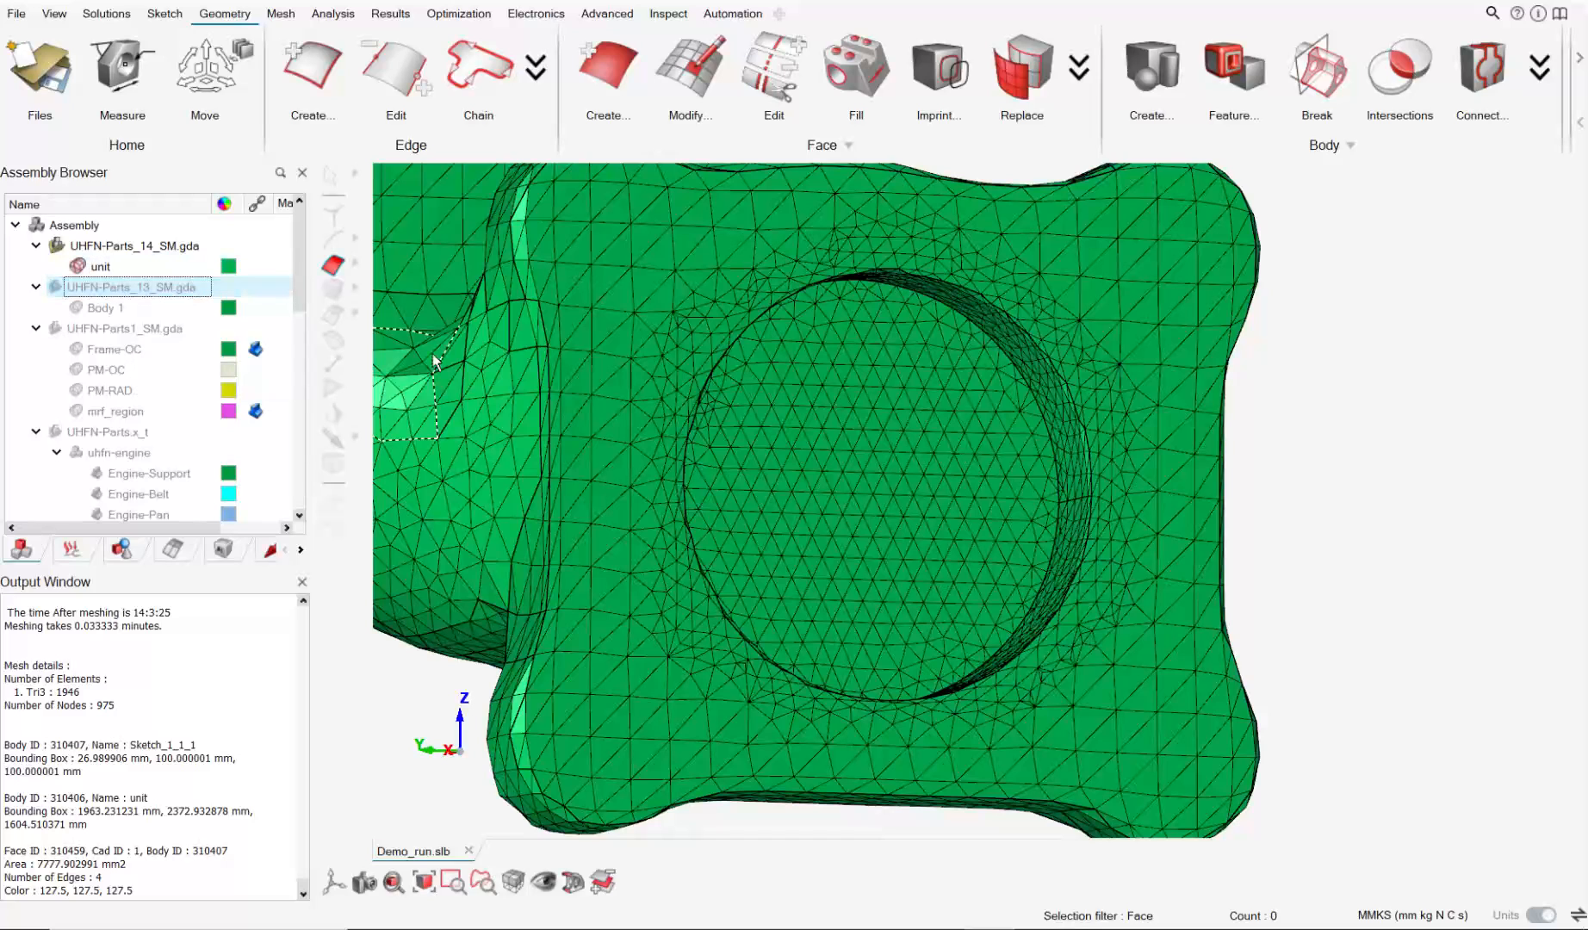
Show the intake body under uhfn-engine at the air intake opening of the unit mesh.
scroll(939, 487, "down", 5)
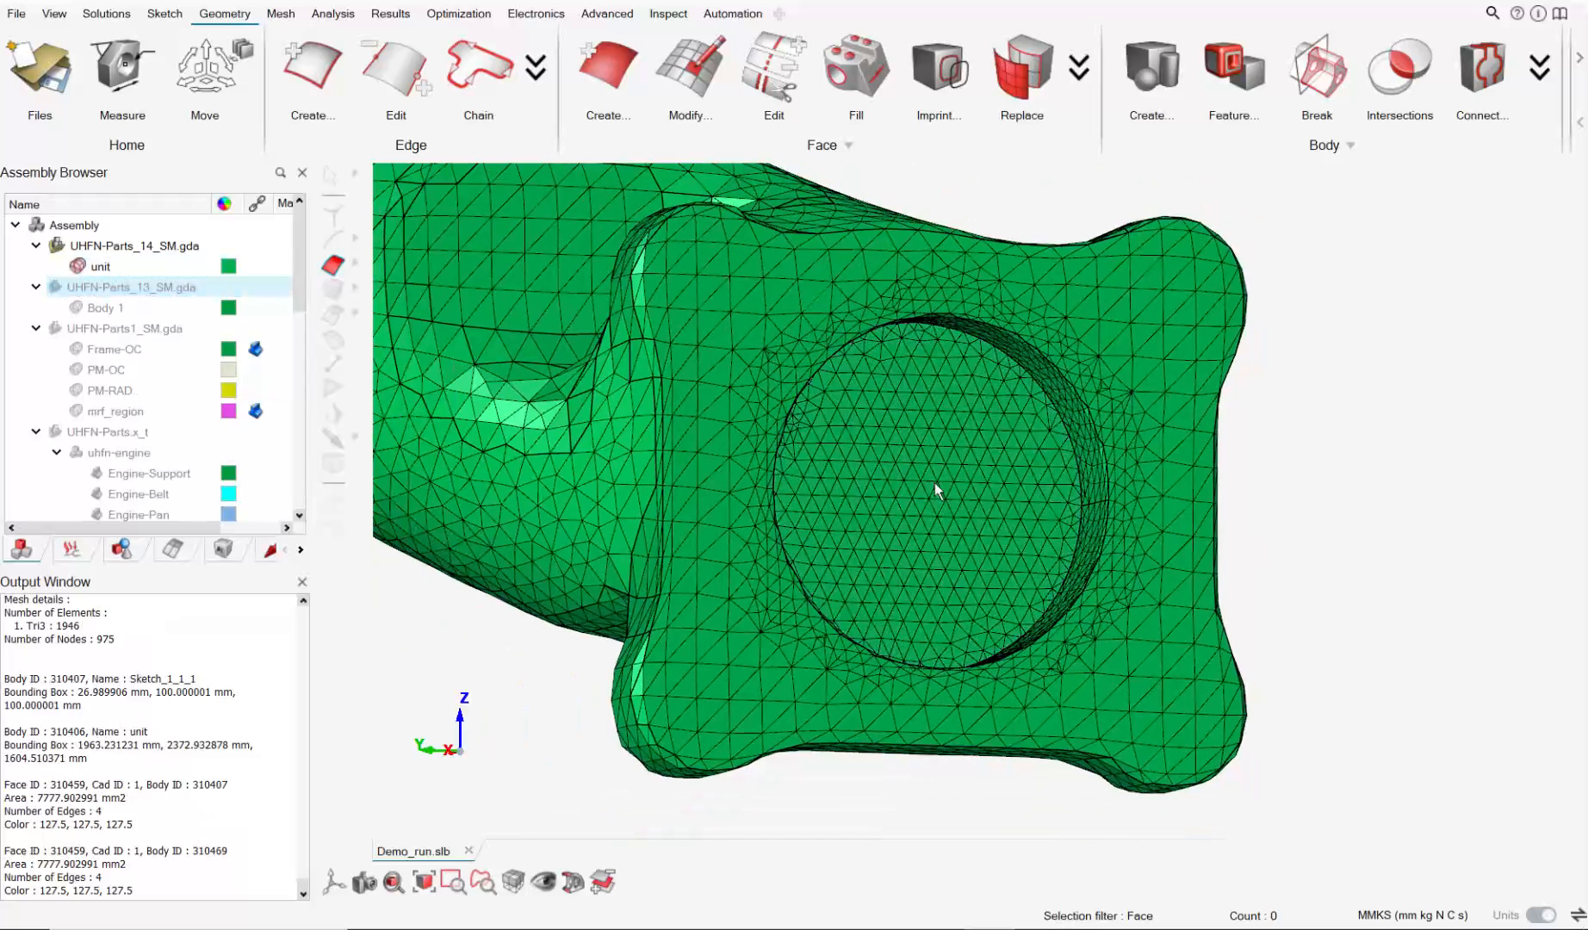
scroll(960, 497, "down", 6)
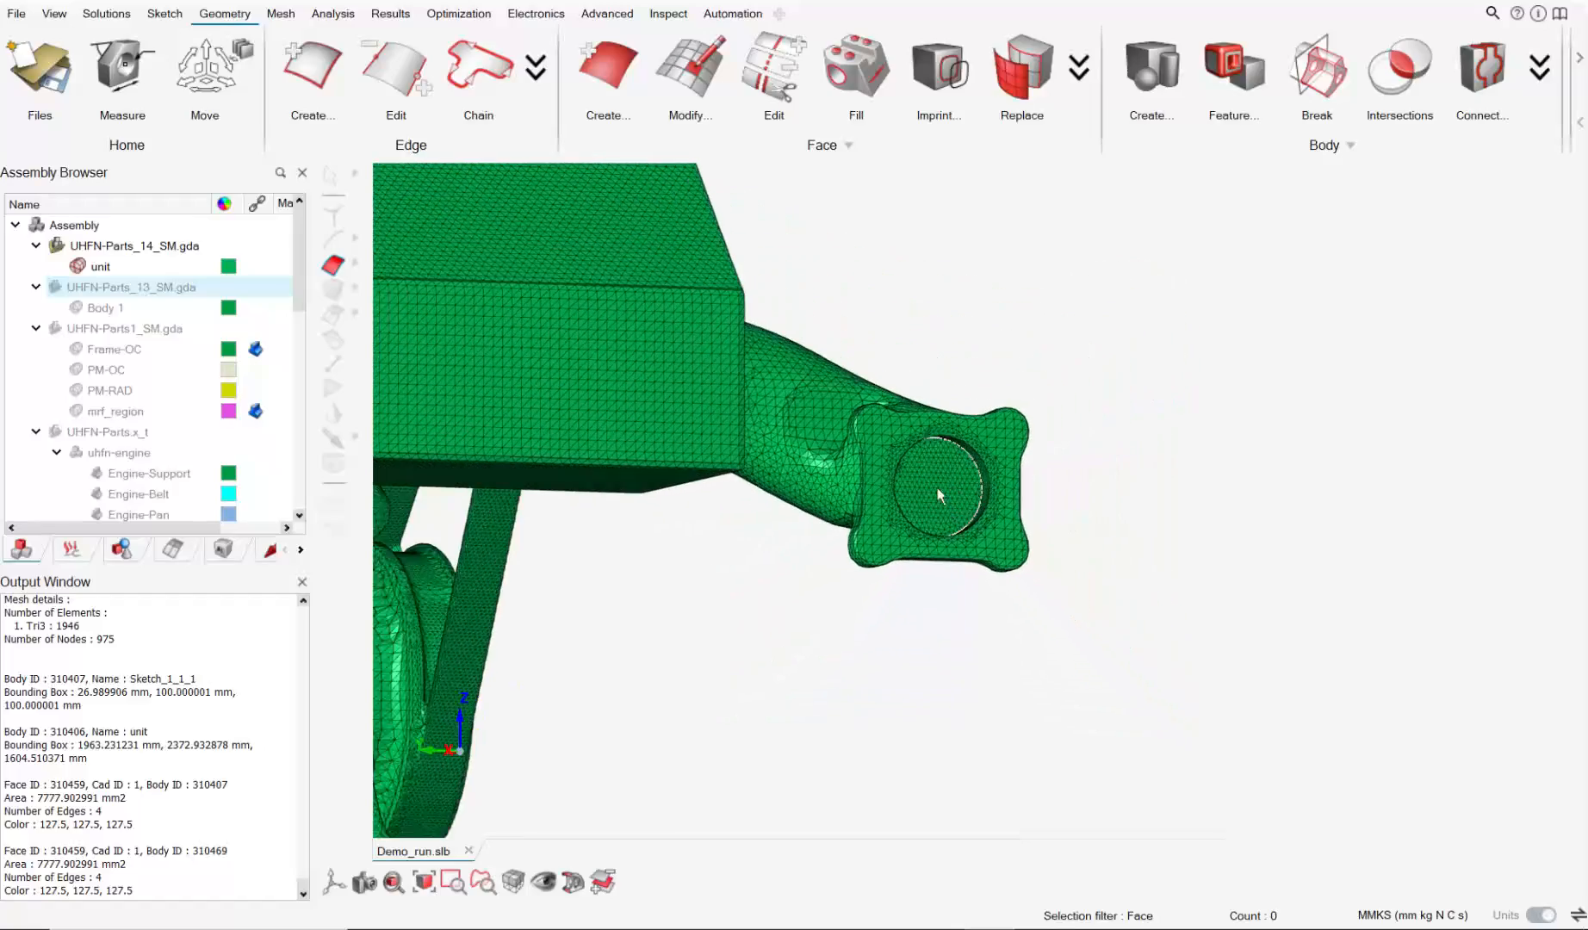
middle_click_drag(1049, 570, 973, 560)
scroll(840, 404, "down", 4)
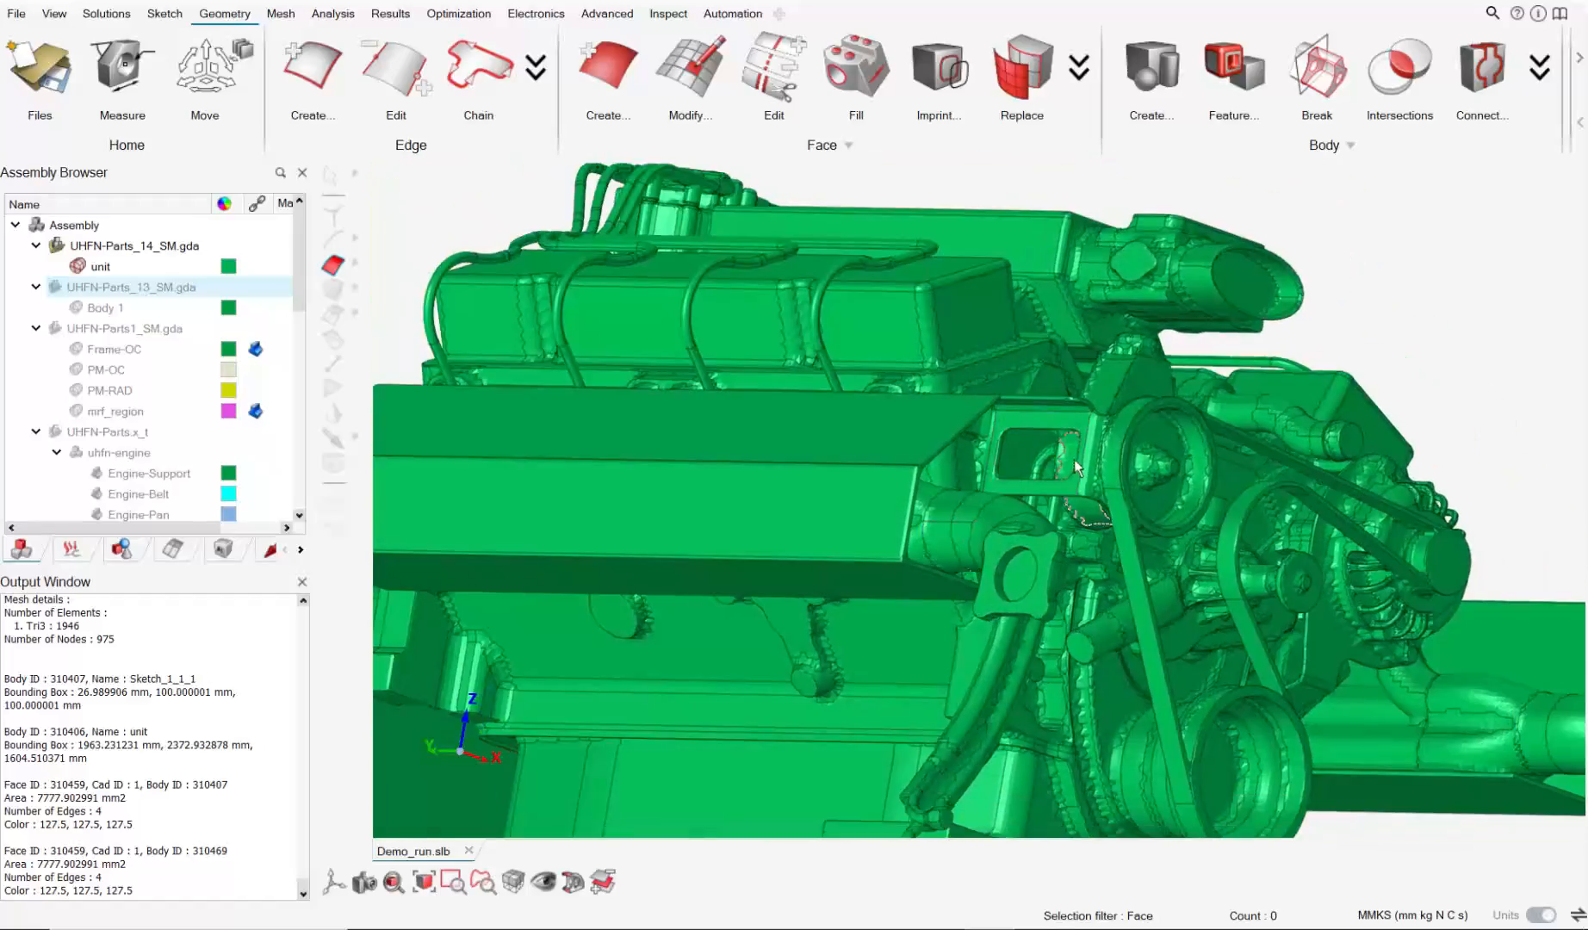
middle_click_drag(839, 405, 887, 418)
scroll(1097, 265, "up", 6)
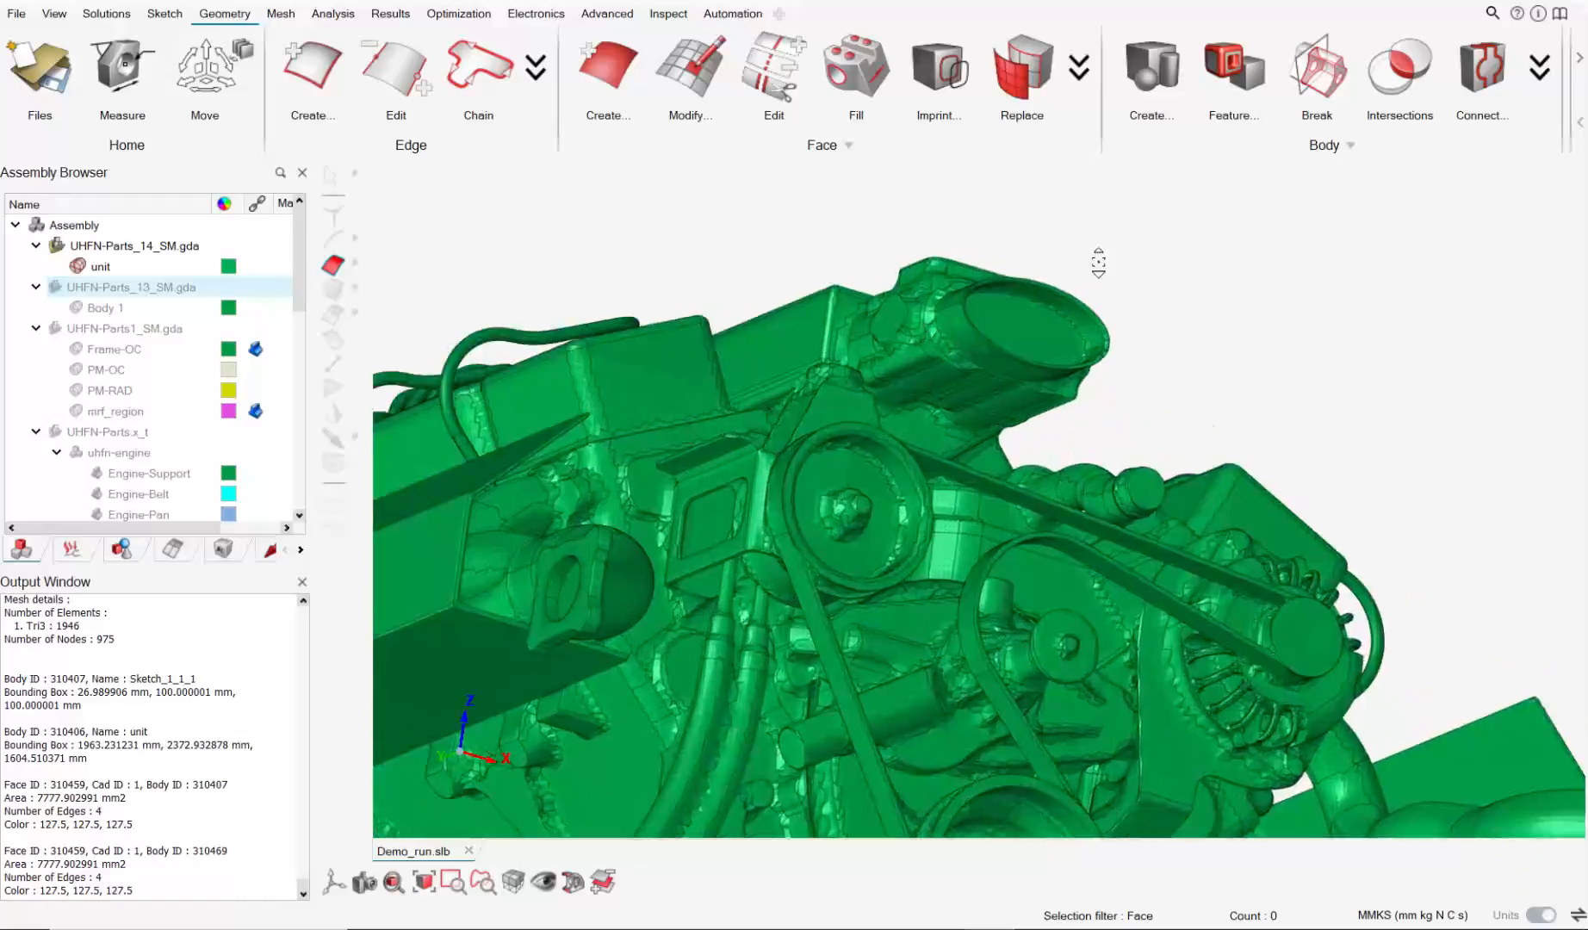
middle_click_drag(1015, 334, 927, 474)
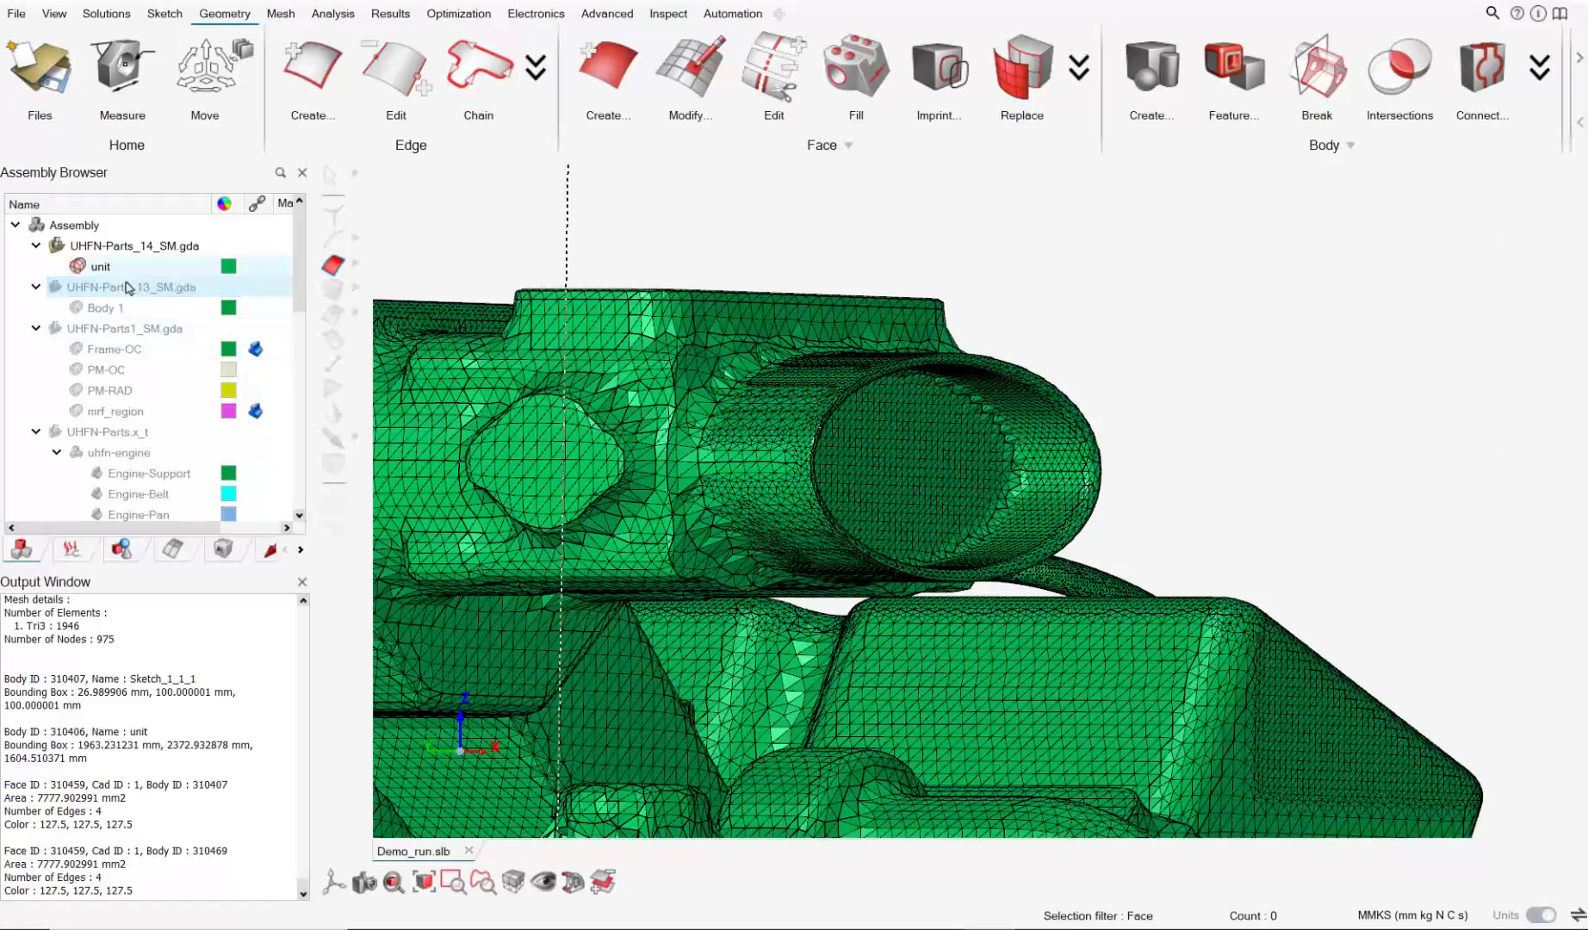
scroll(120, 340, "down", 3)
scroll(114, 336, "down", 3)
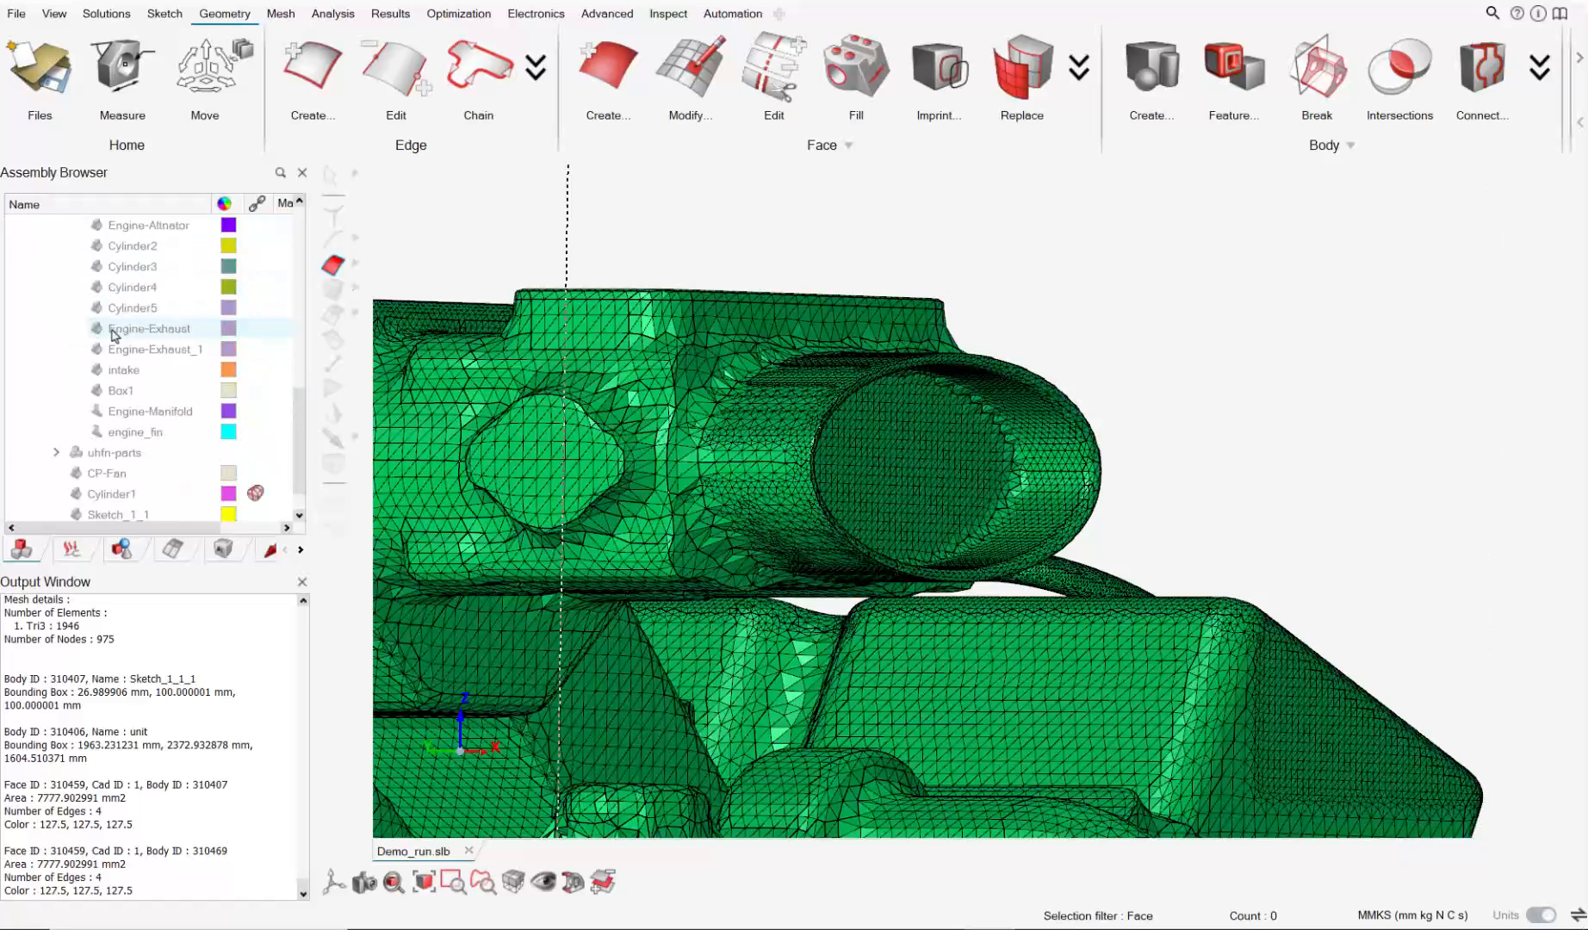
double_click(125, 371)
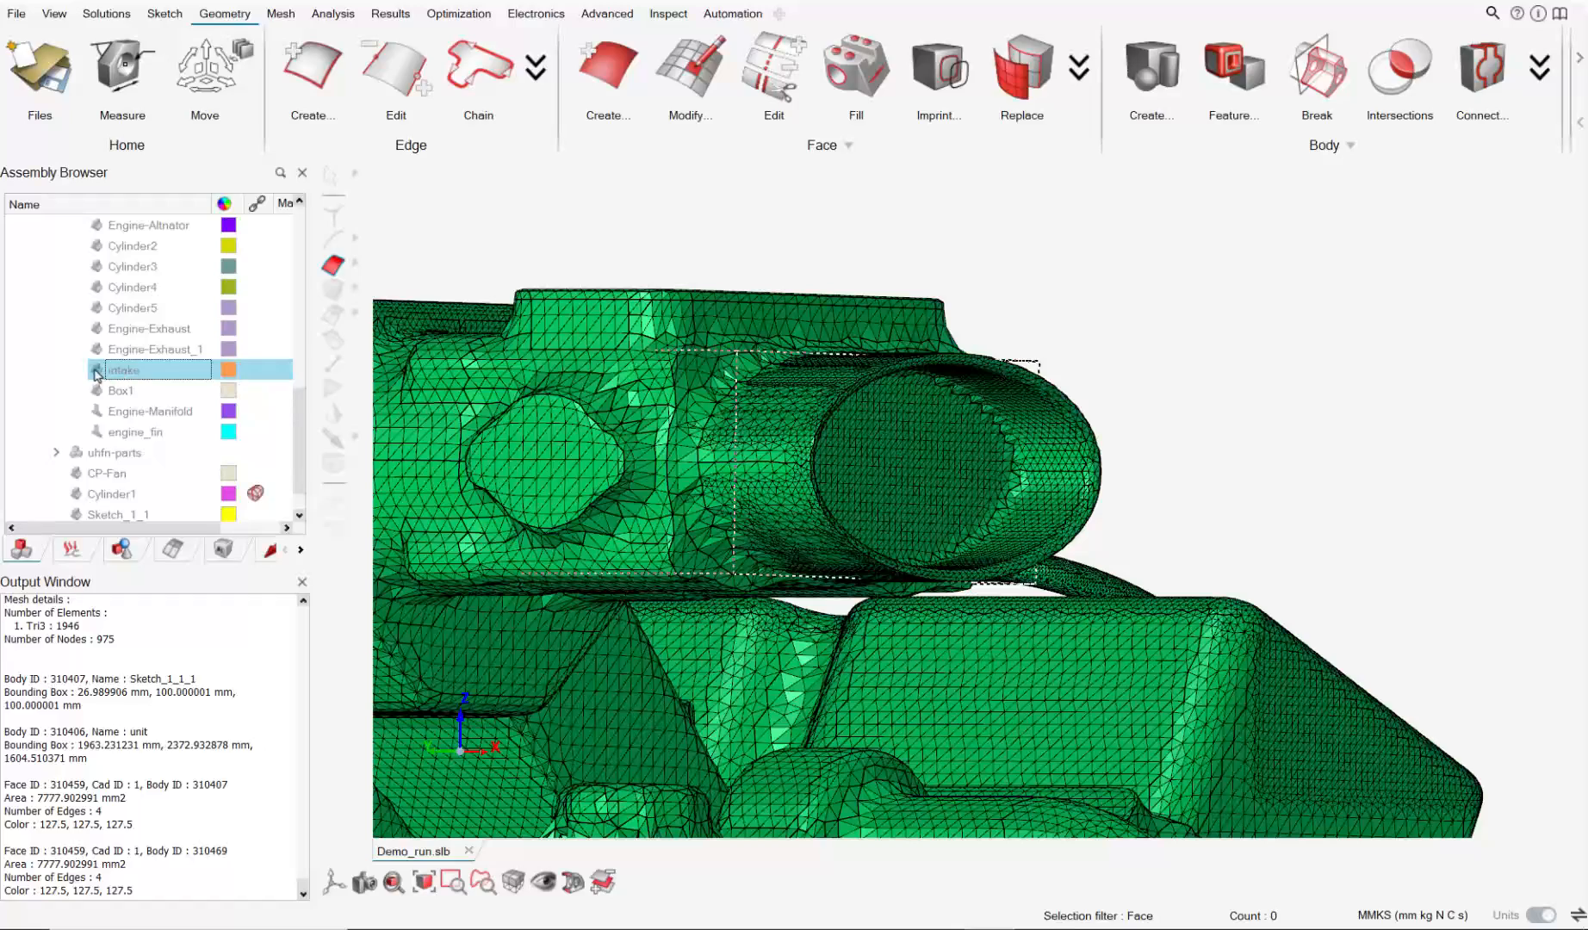
scroll(96, 373, "up", 4)
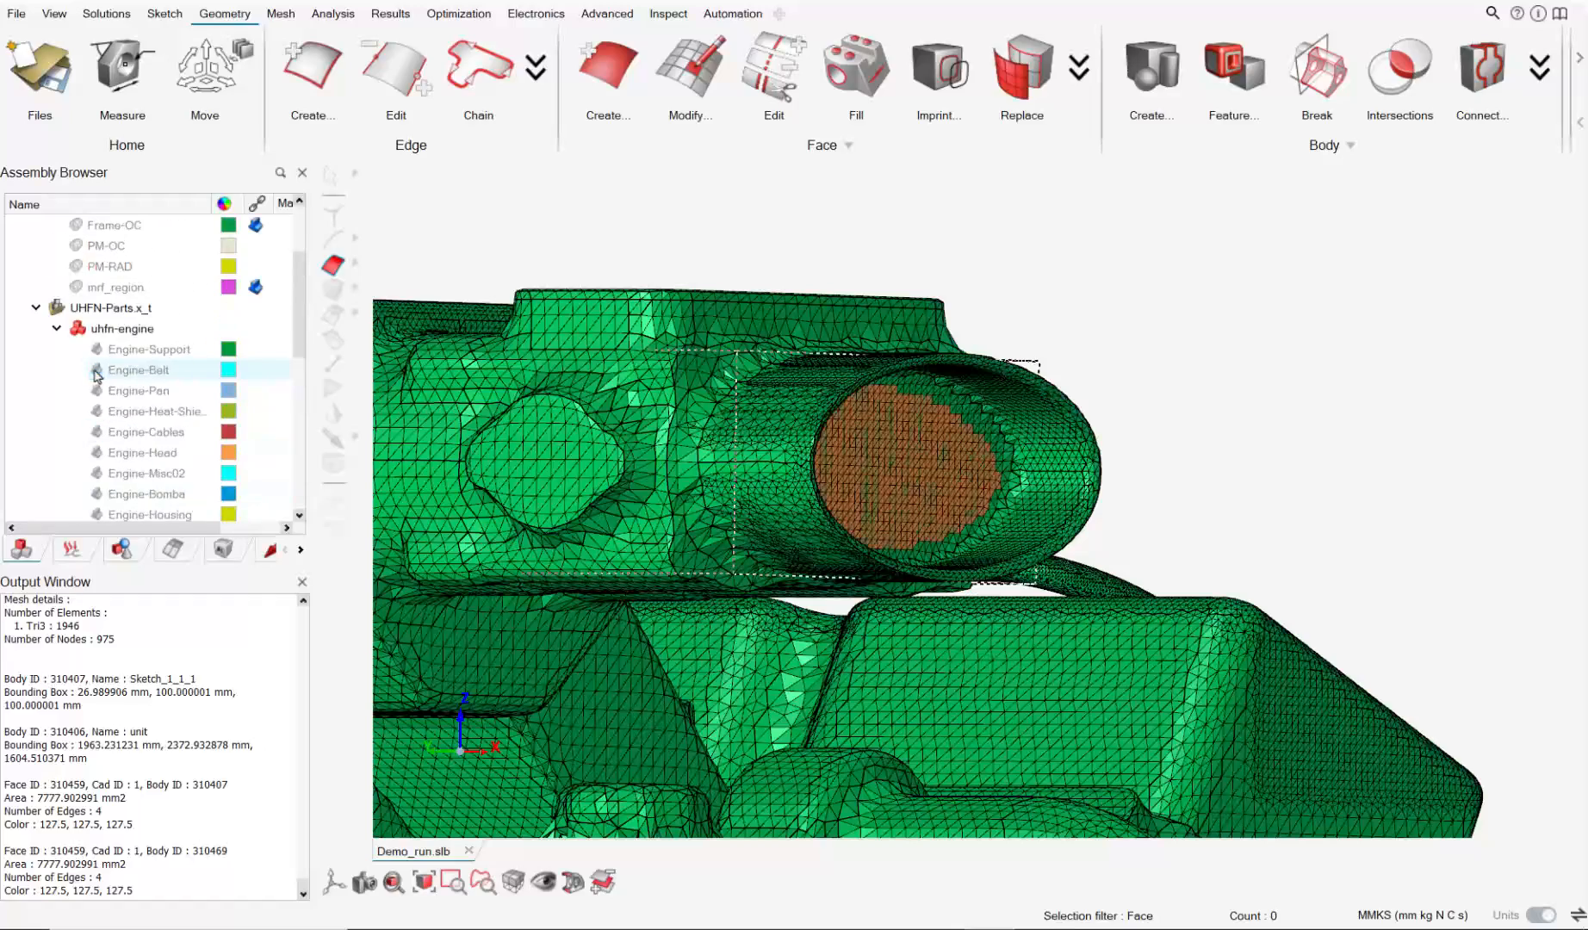
Examine how the intake body sits inside the air intake opening of the unit mesh, from outside and in section view.
middle_click_drag(811, 504, 659, 827)
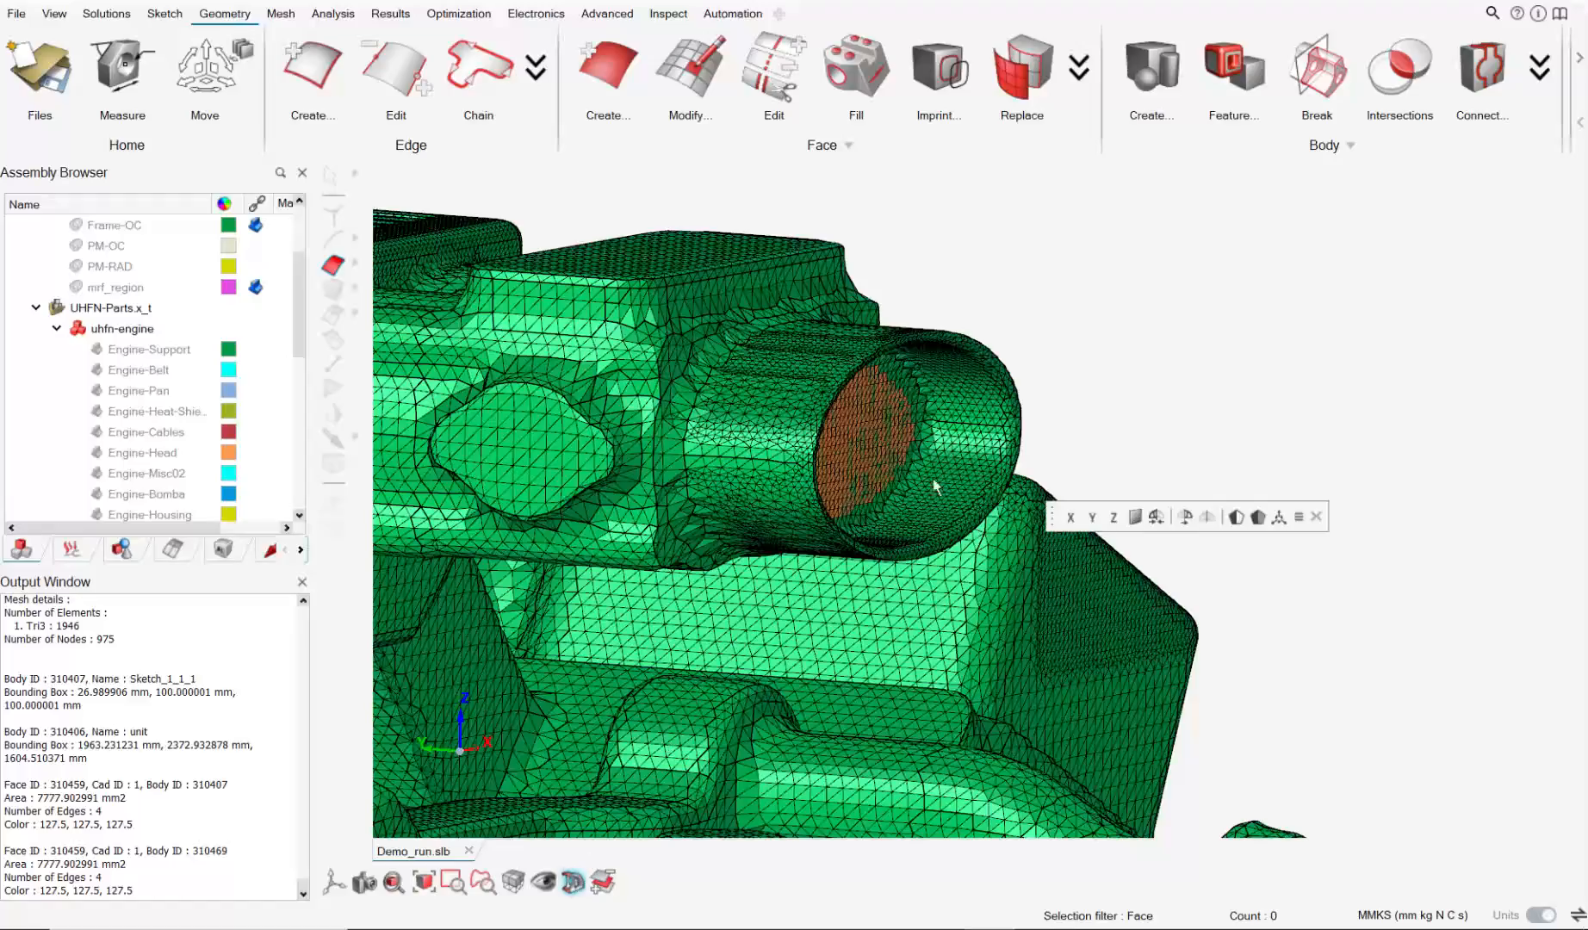
scroll(701, 496, "down", 2)
scroll(700, 497, "up", 4)
middle_click_drag(699, 496, 611, 525)
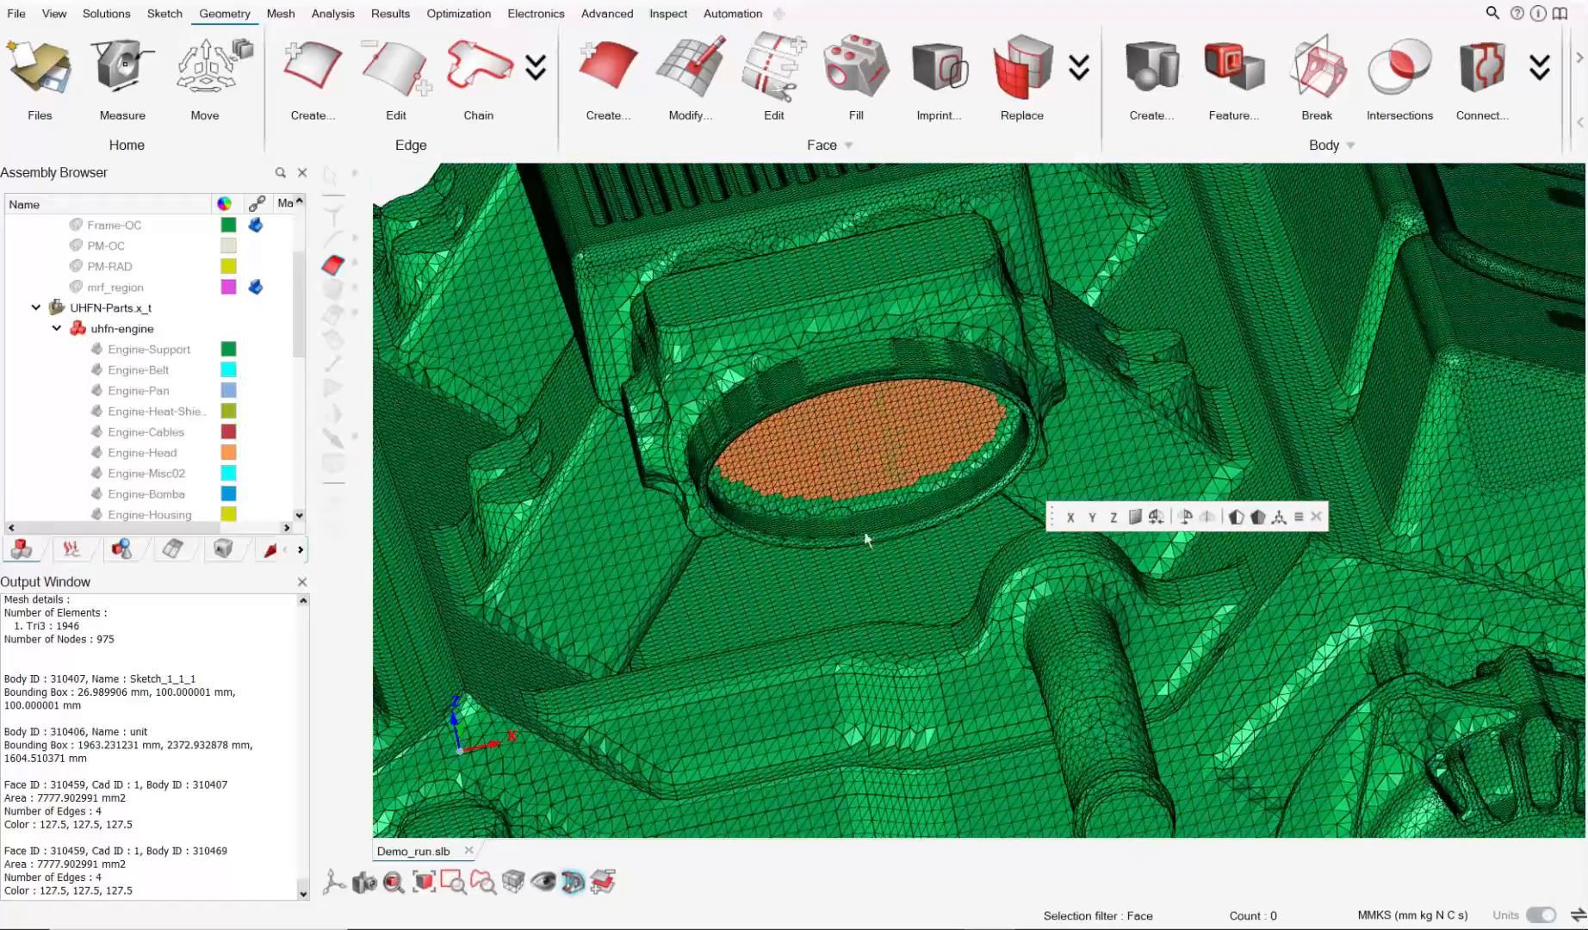
left_click(1082, 521)
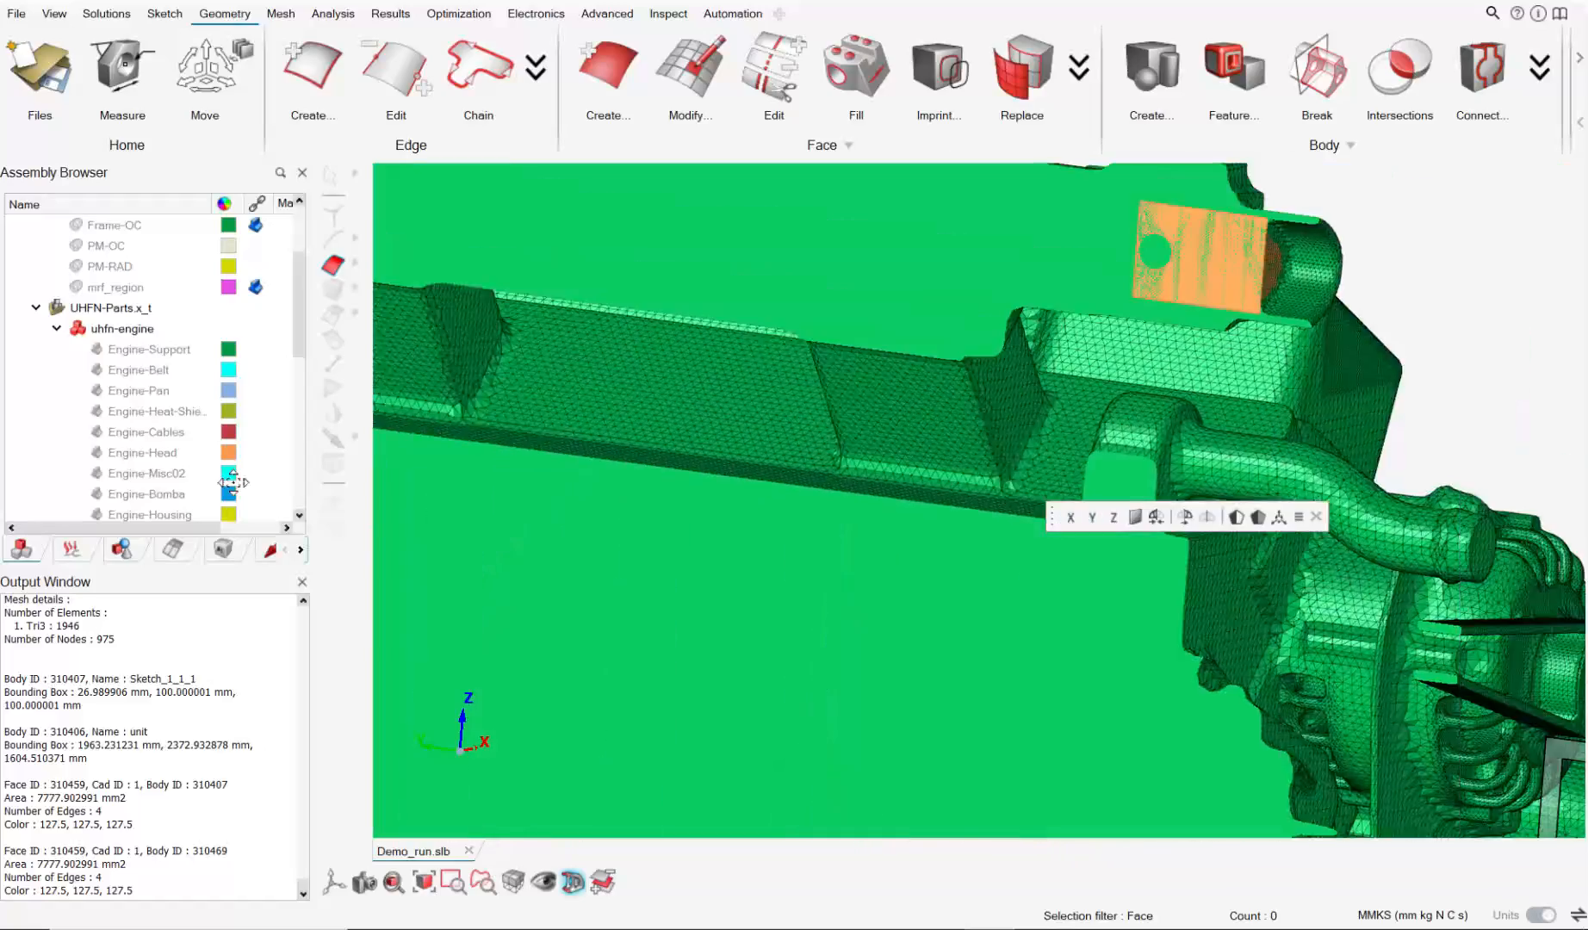
scroll(1240, 259, "up", 5)
right_click_drag(1227, 258, 1072, 345)
mouse_move(1072, 345)
middle_mouse_down()
mouse_move(1141, 355)
mouse_move(1005, 328)
middle_mouse_up()
scroll(1122, 353, "up", 5)
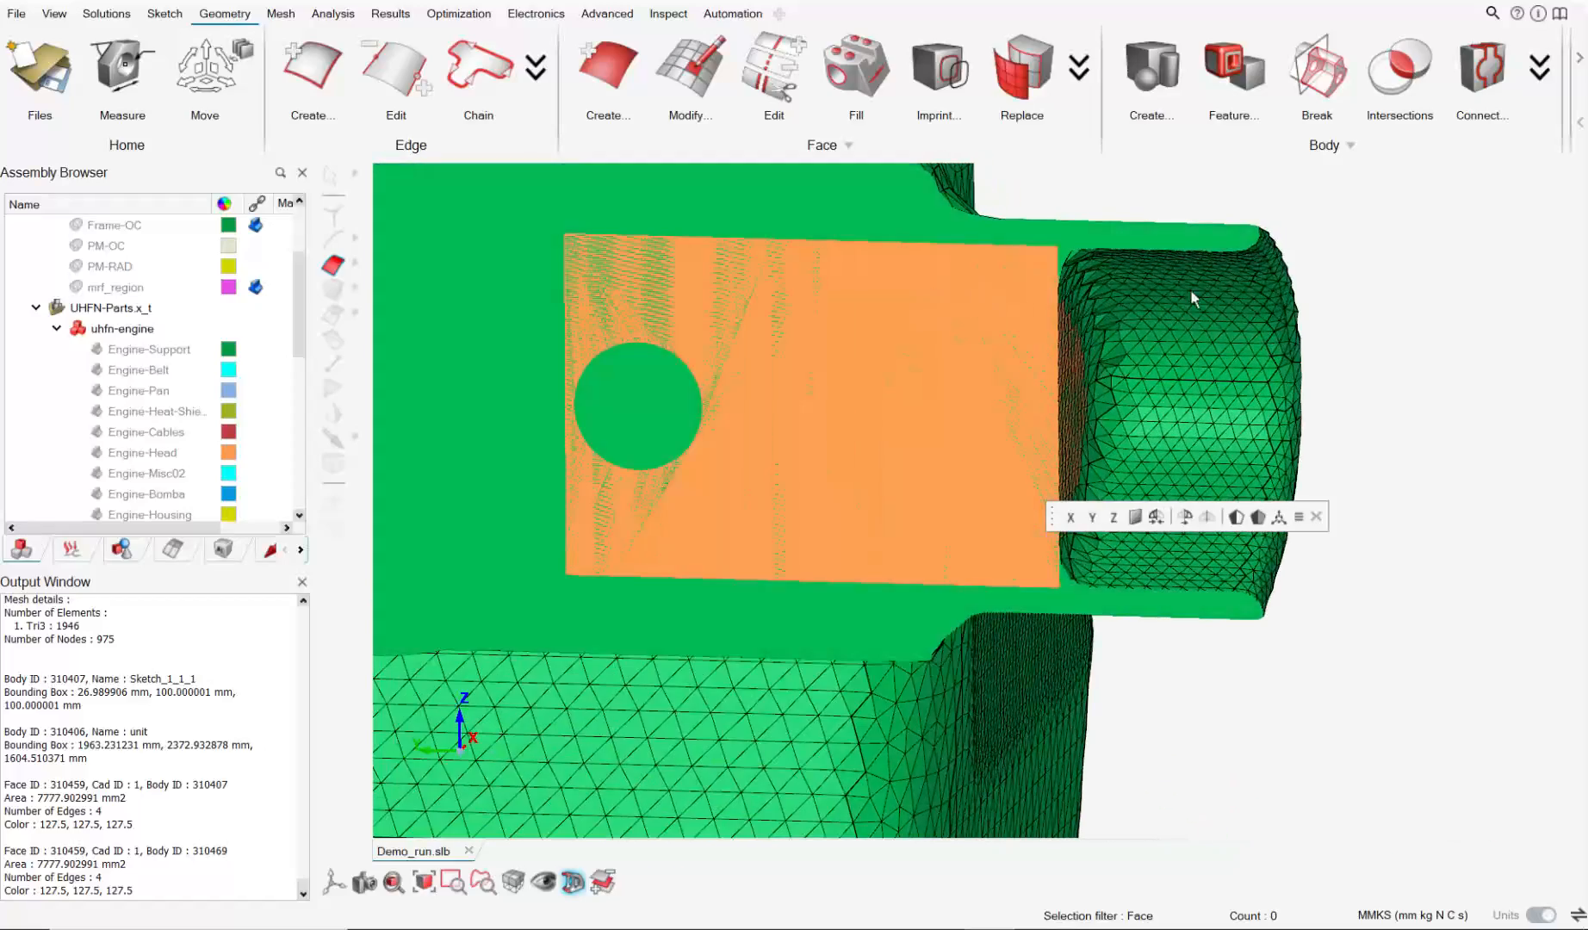
scroll(1138, 294, "up", 4)
middle_click_drag(1109, 244, 1136, 220)
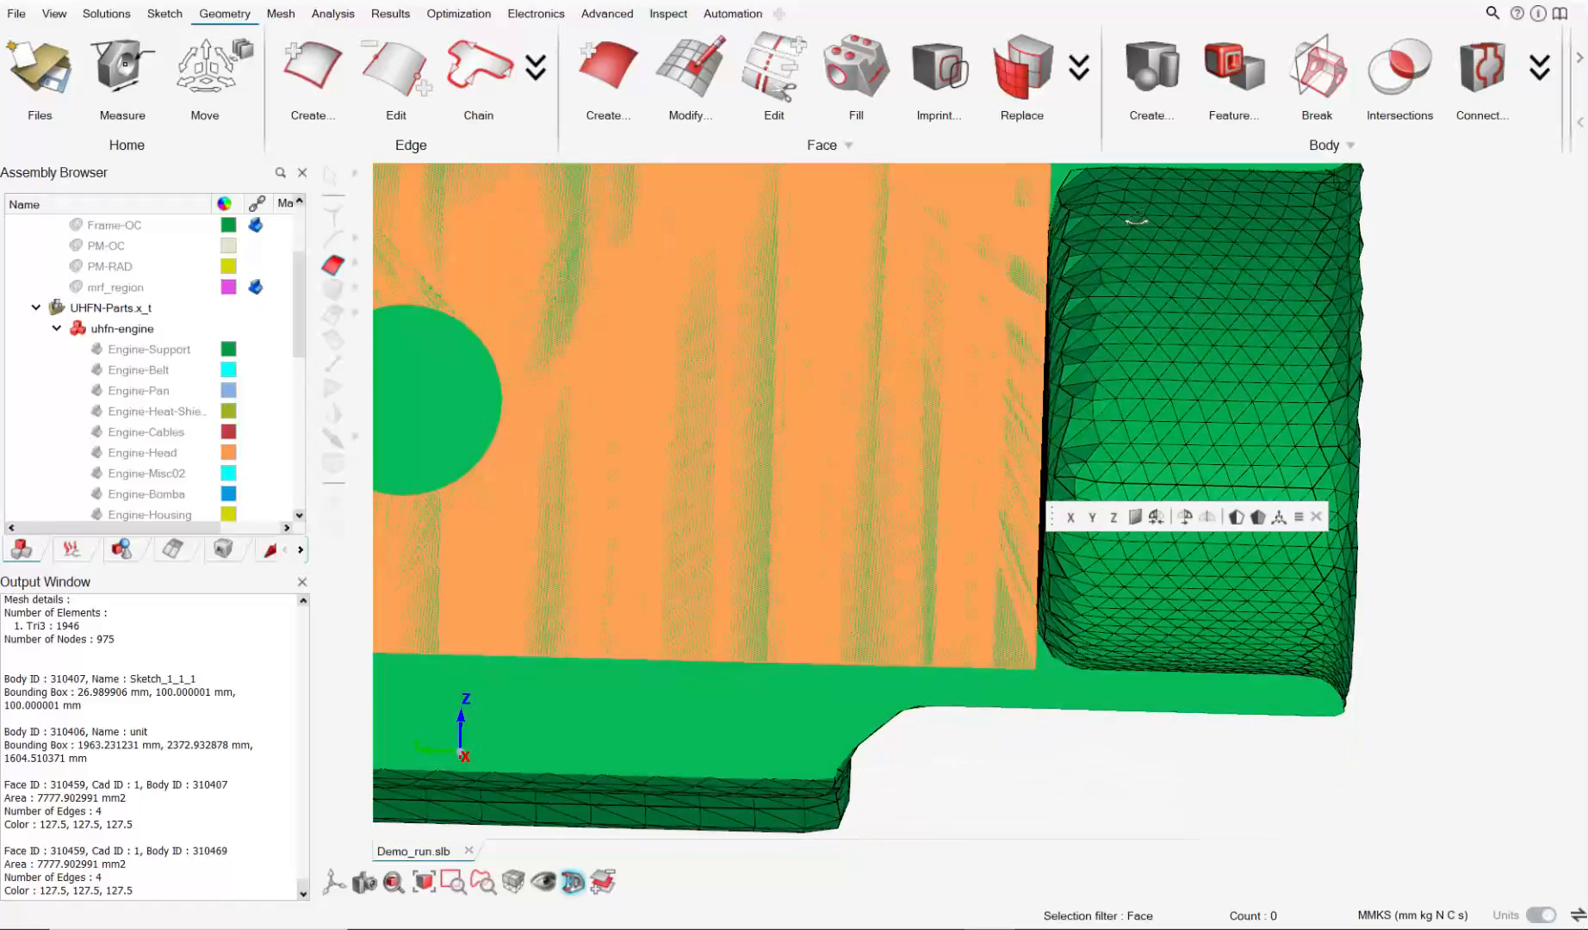
scroll(1154, 395, "down", 5)
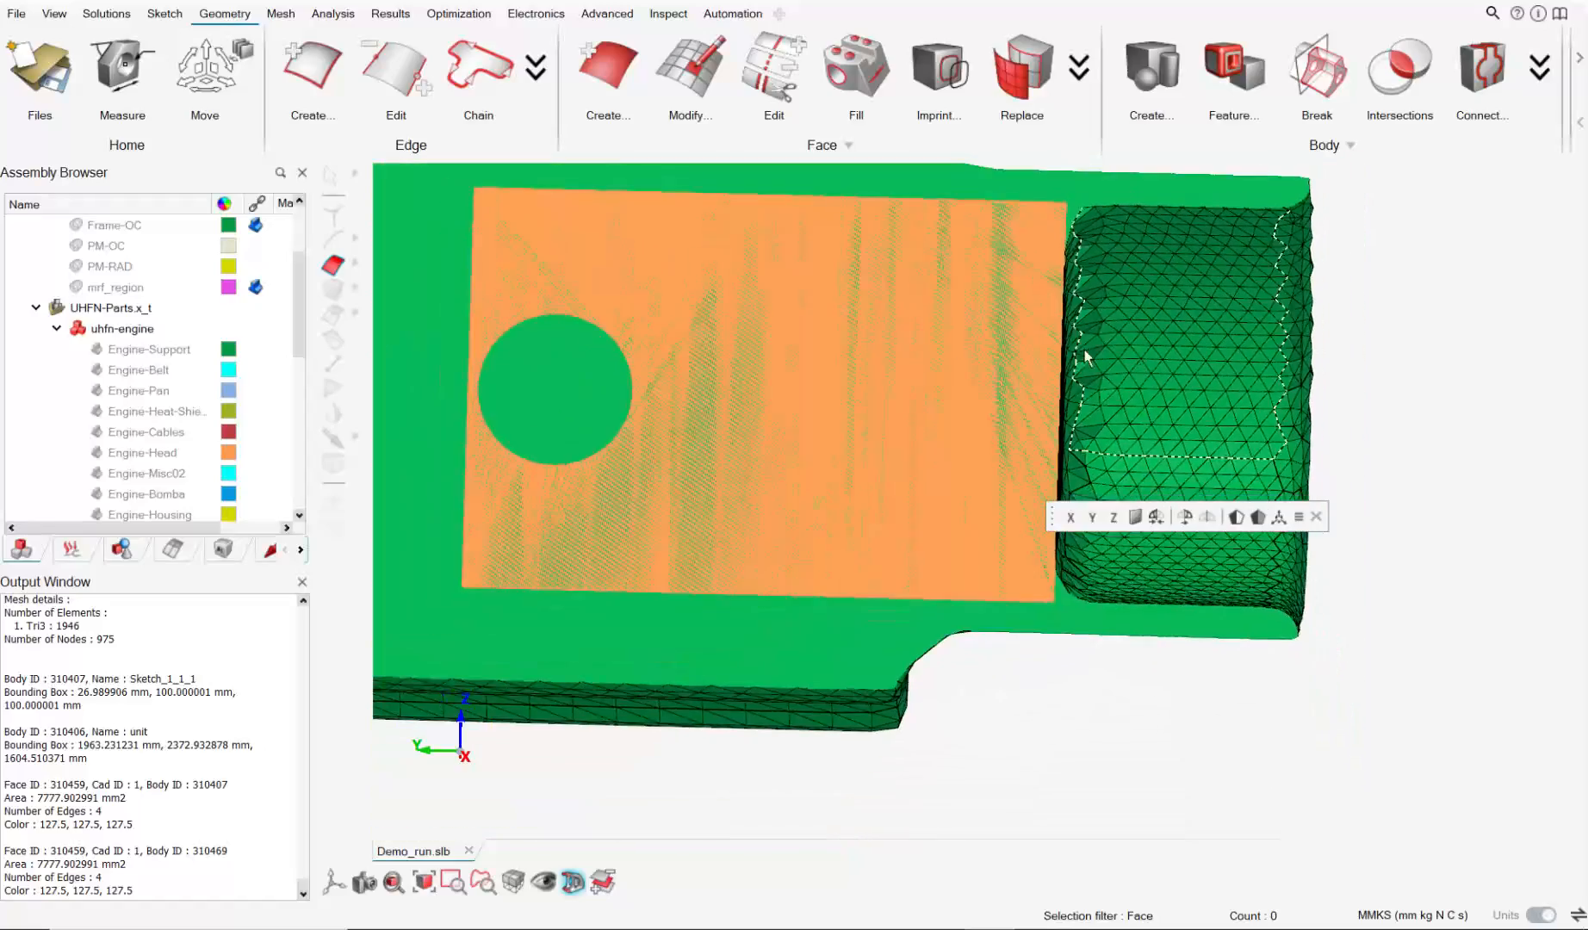
middle_click_drag(766, 312, 651, 392)
scroll(244, 373, "up", 3)
scroll(243, 374, "up", 1)
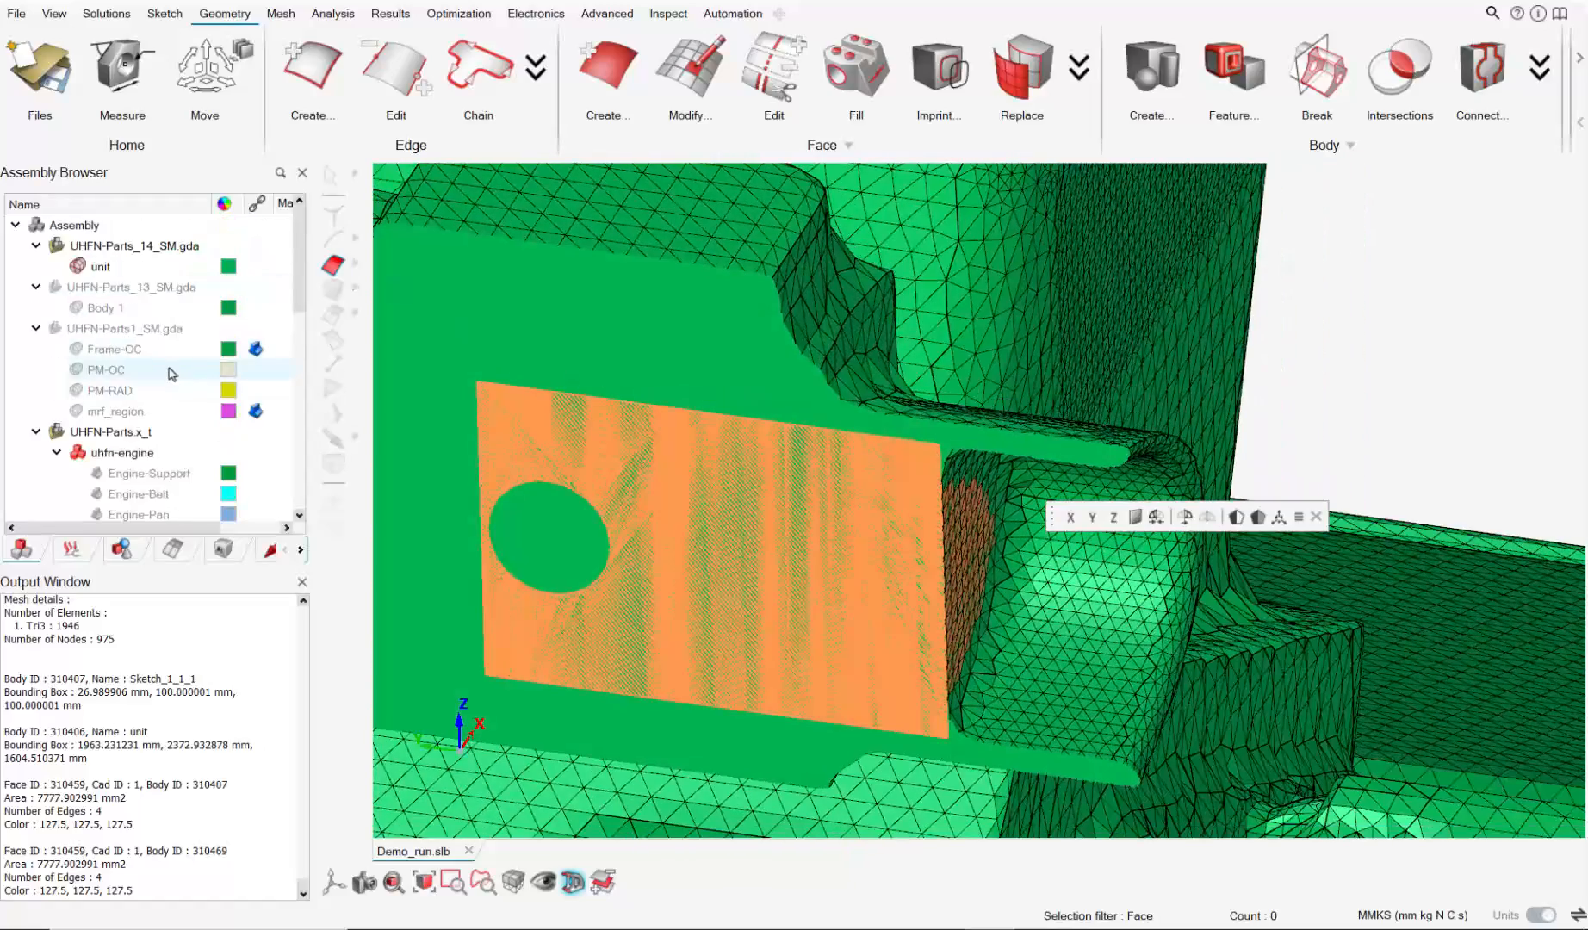
Move the intake body outward along Y by about -24.5 mm, and then by about another -2 mm.
scroll(171, 373, "down", 10)
left_click(233, 85)
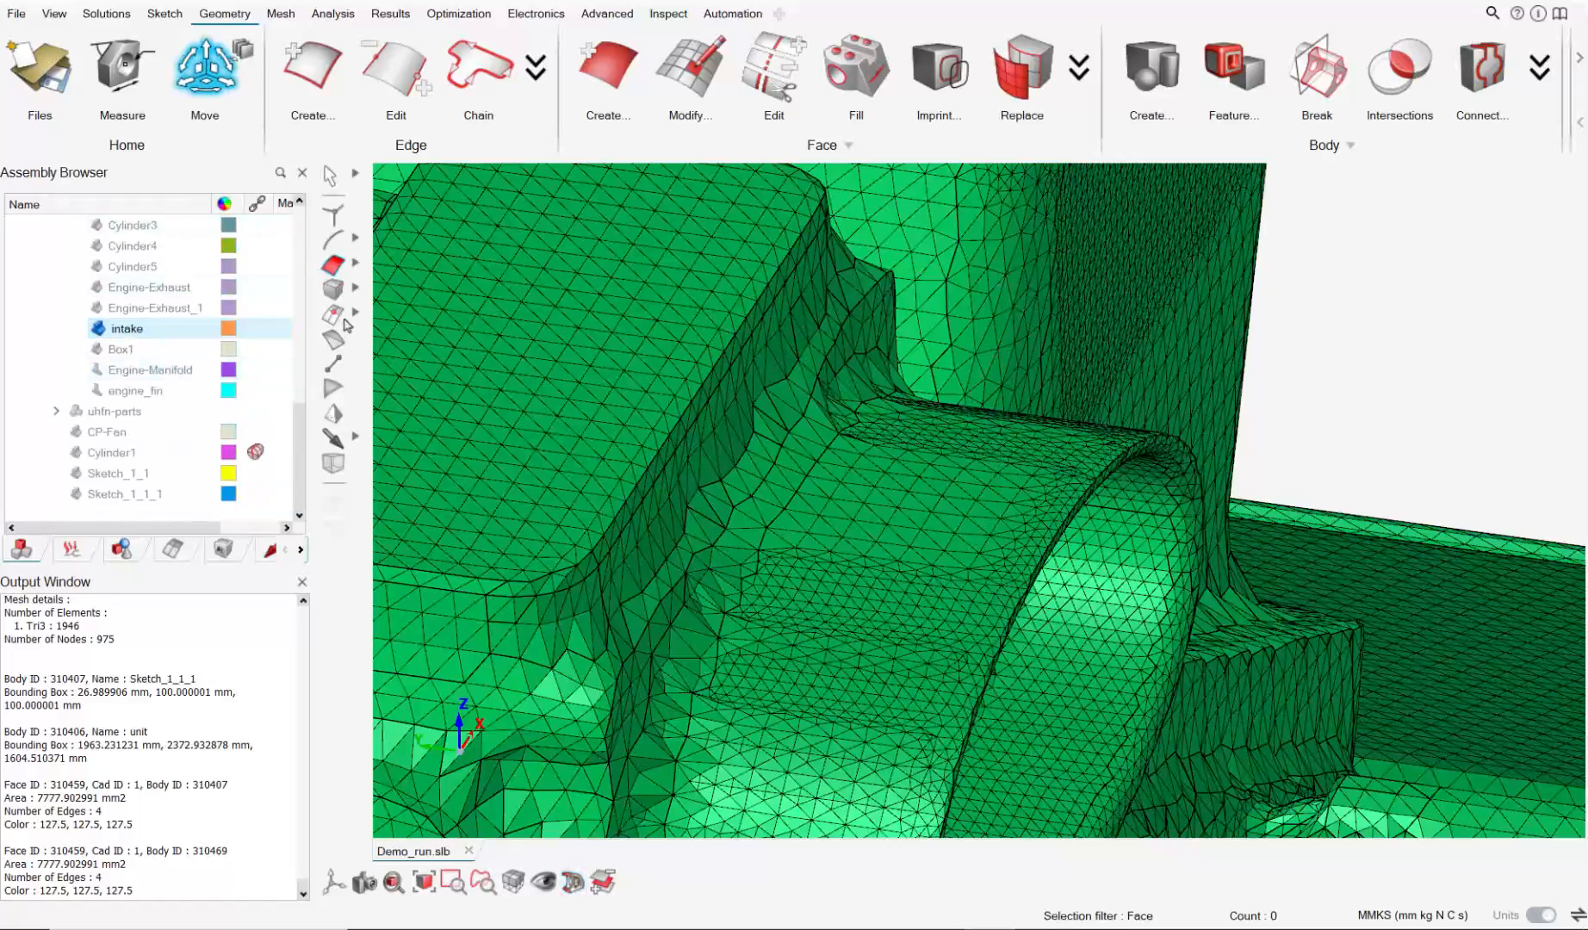
left_click(124, 330)
scroll(641, 509, "down", 2)
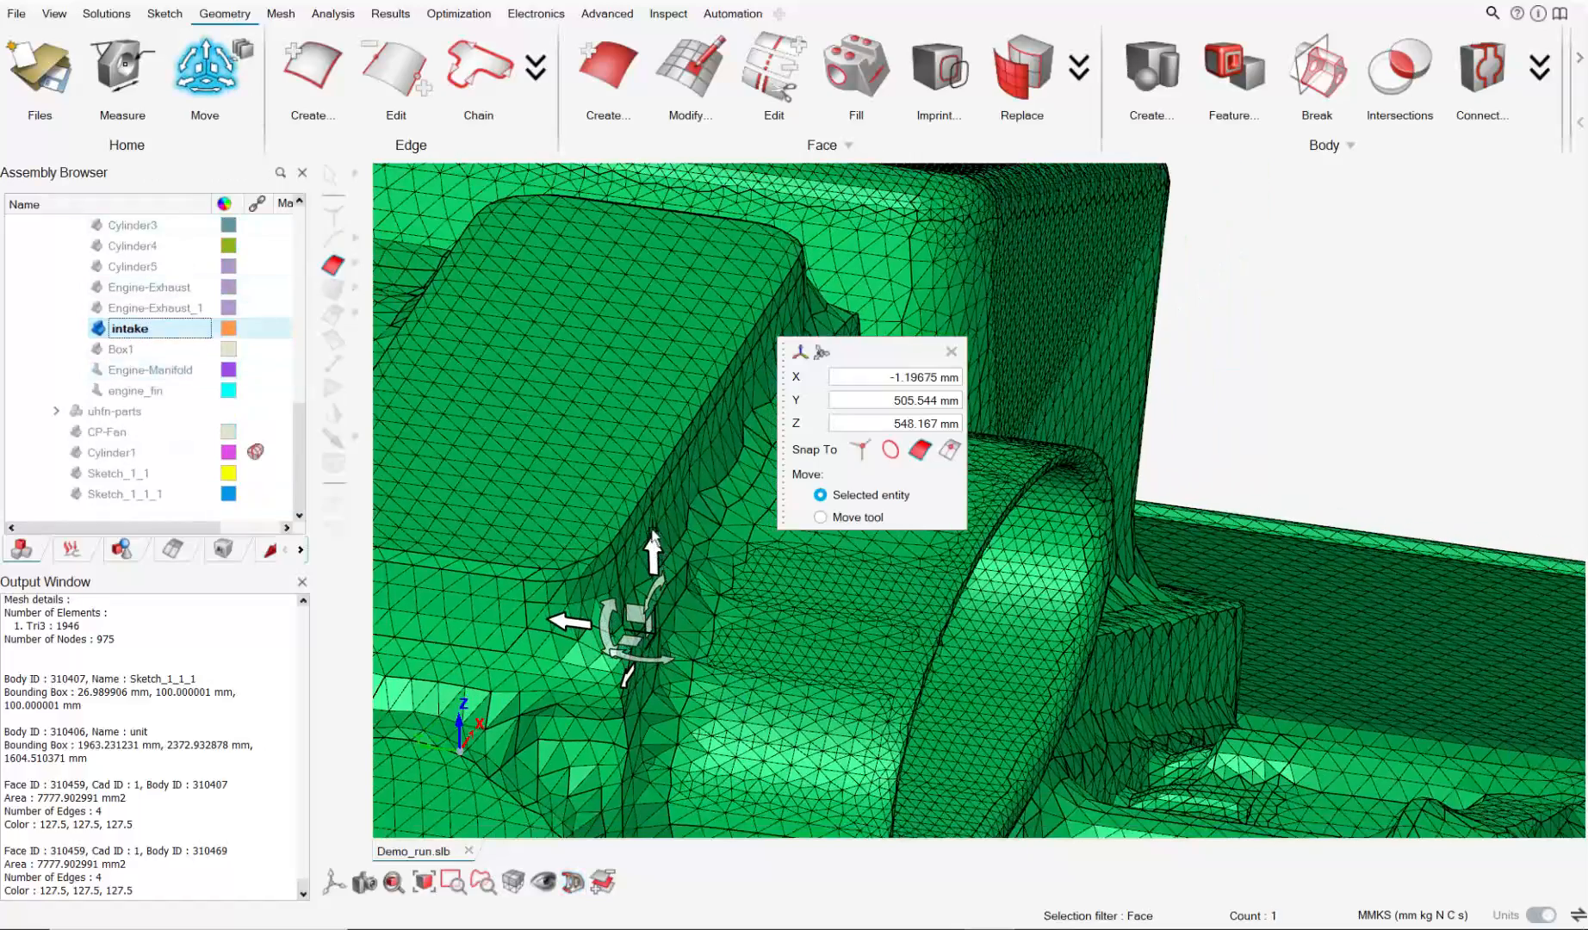
right_click_drag(633, 509, 663, 397)
scroll(663, 397, "down", 3)
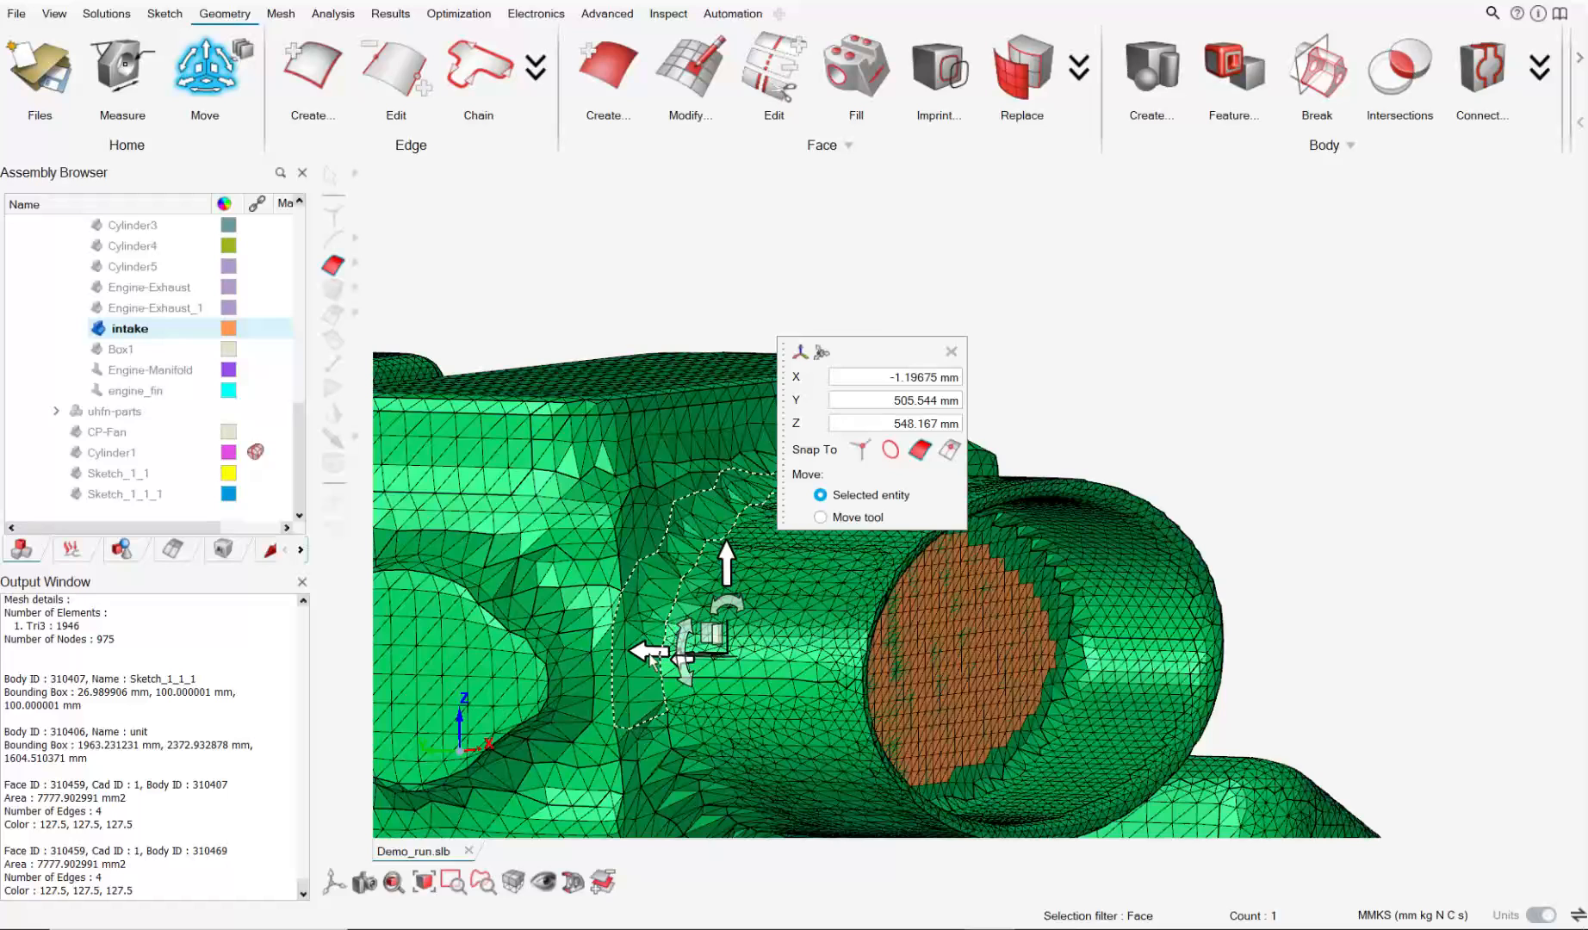
left_click_drag(662, 661, 730, 681)
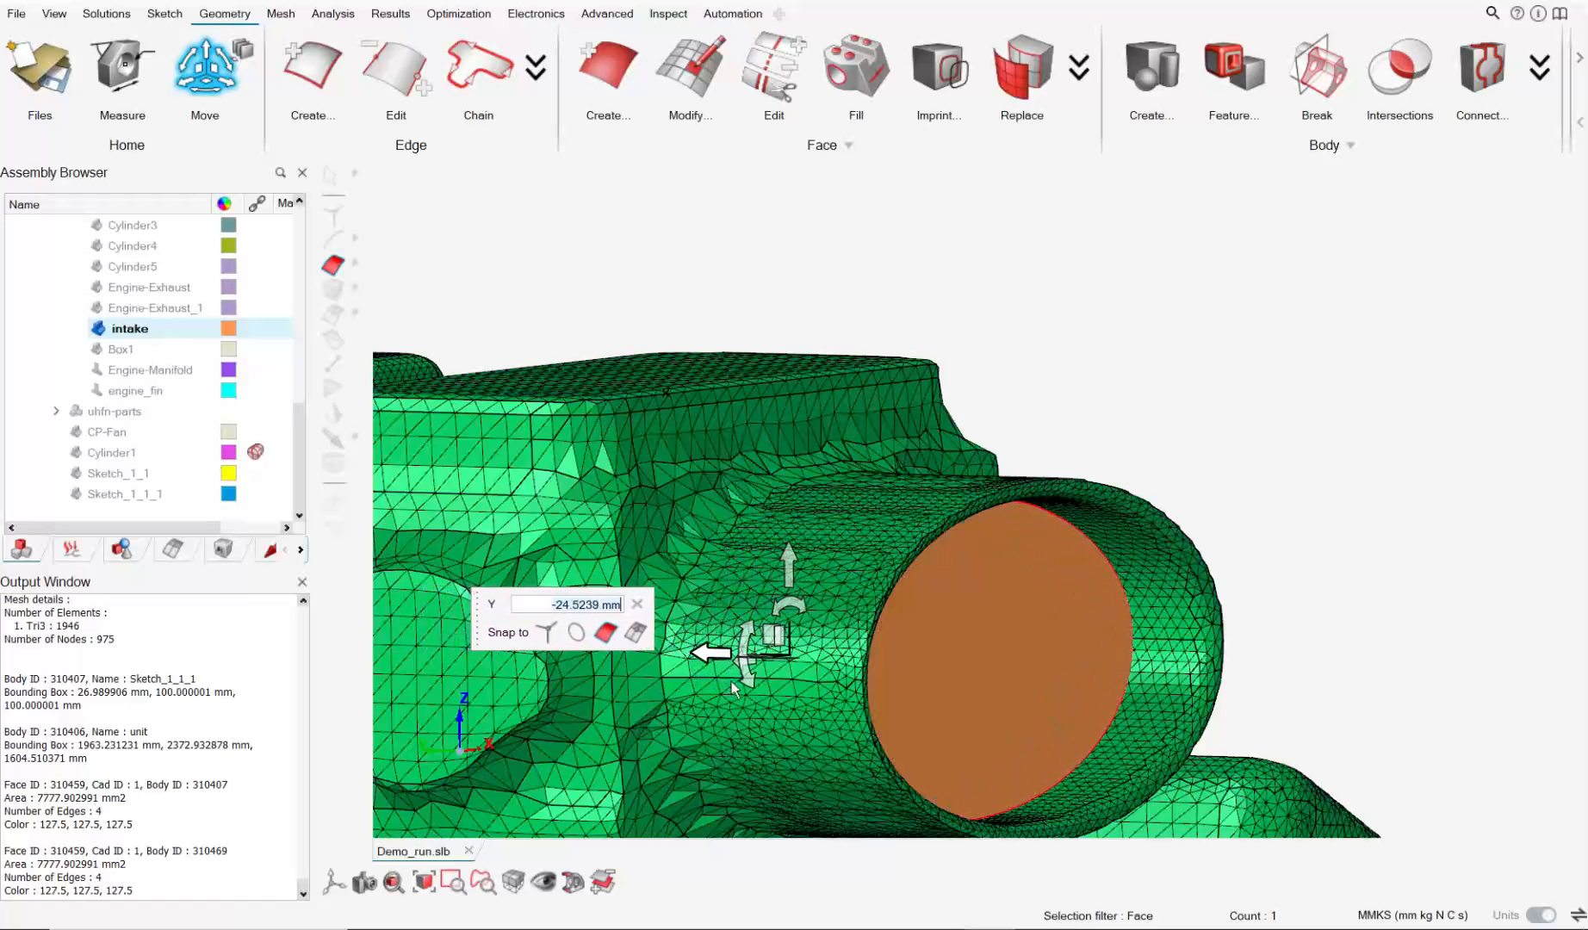
mouse_move(1106, 628)
middle_mouse_down()
mouse_move(1164, 648)
mouse_move(1132, 646)
middle_mouse_up()
left_click_drag(698, 659, 706, 667)
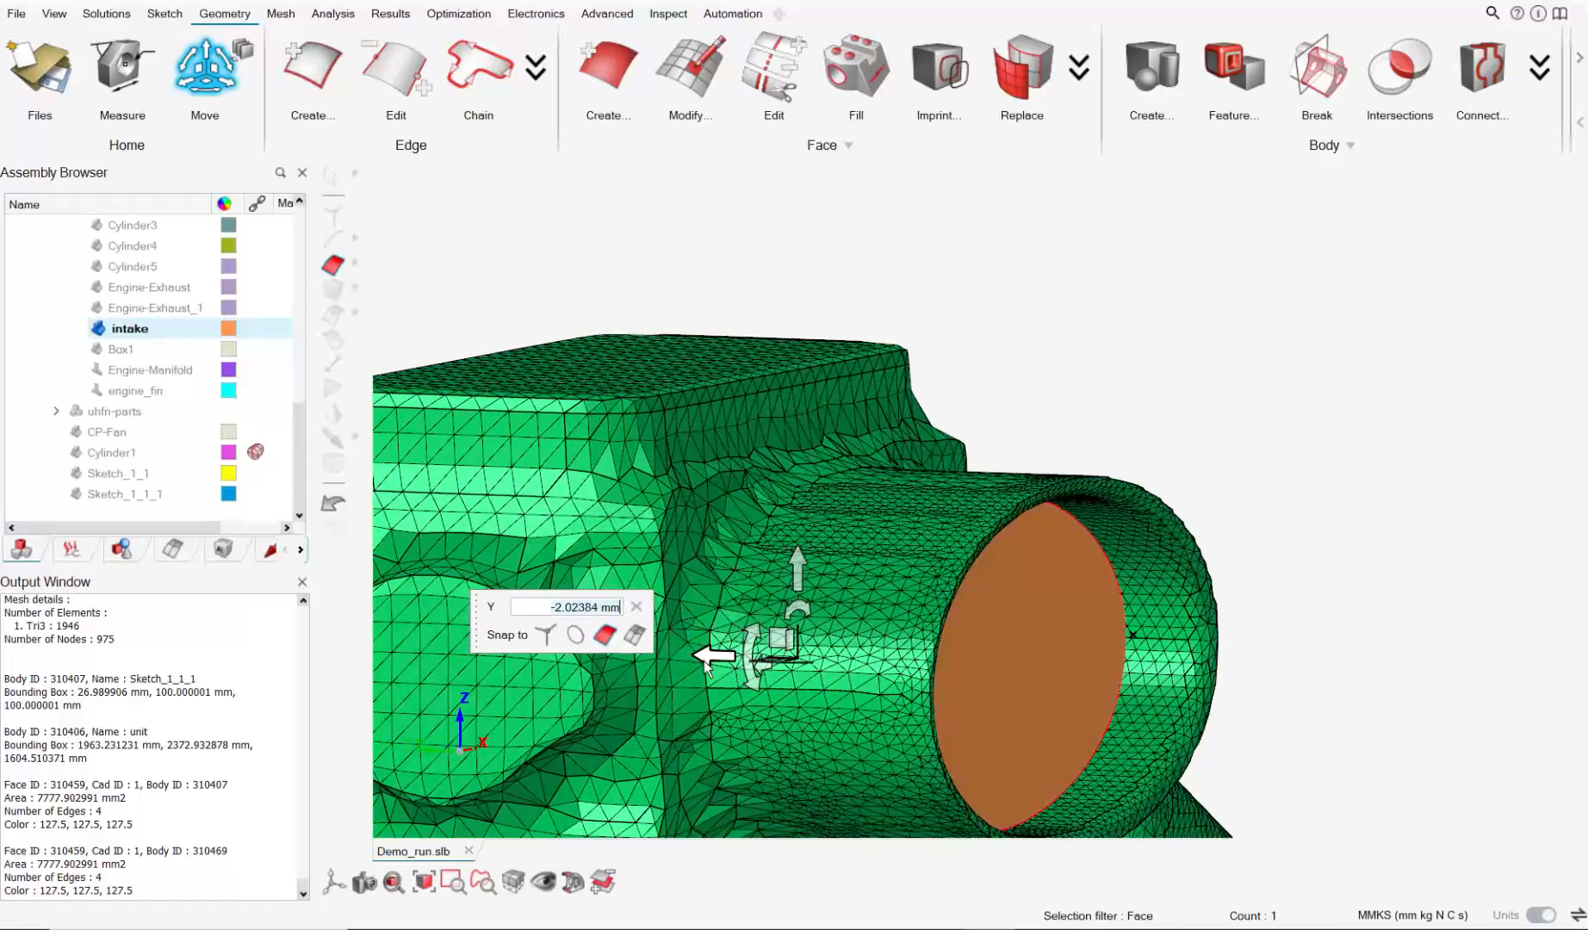
Examine the moved intake body's front face against the bore wall of the intake opening in section view.
left_click(574, 883)
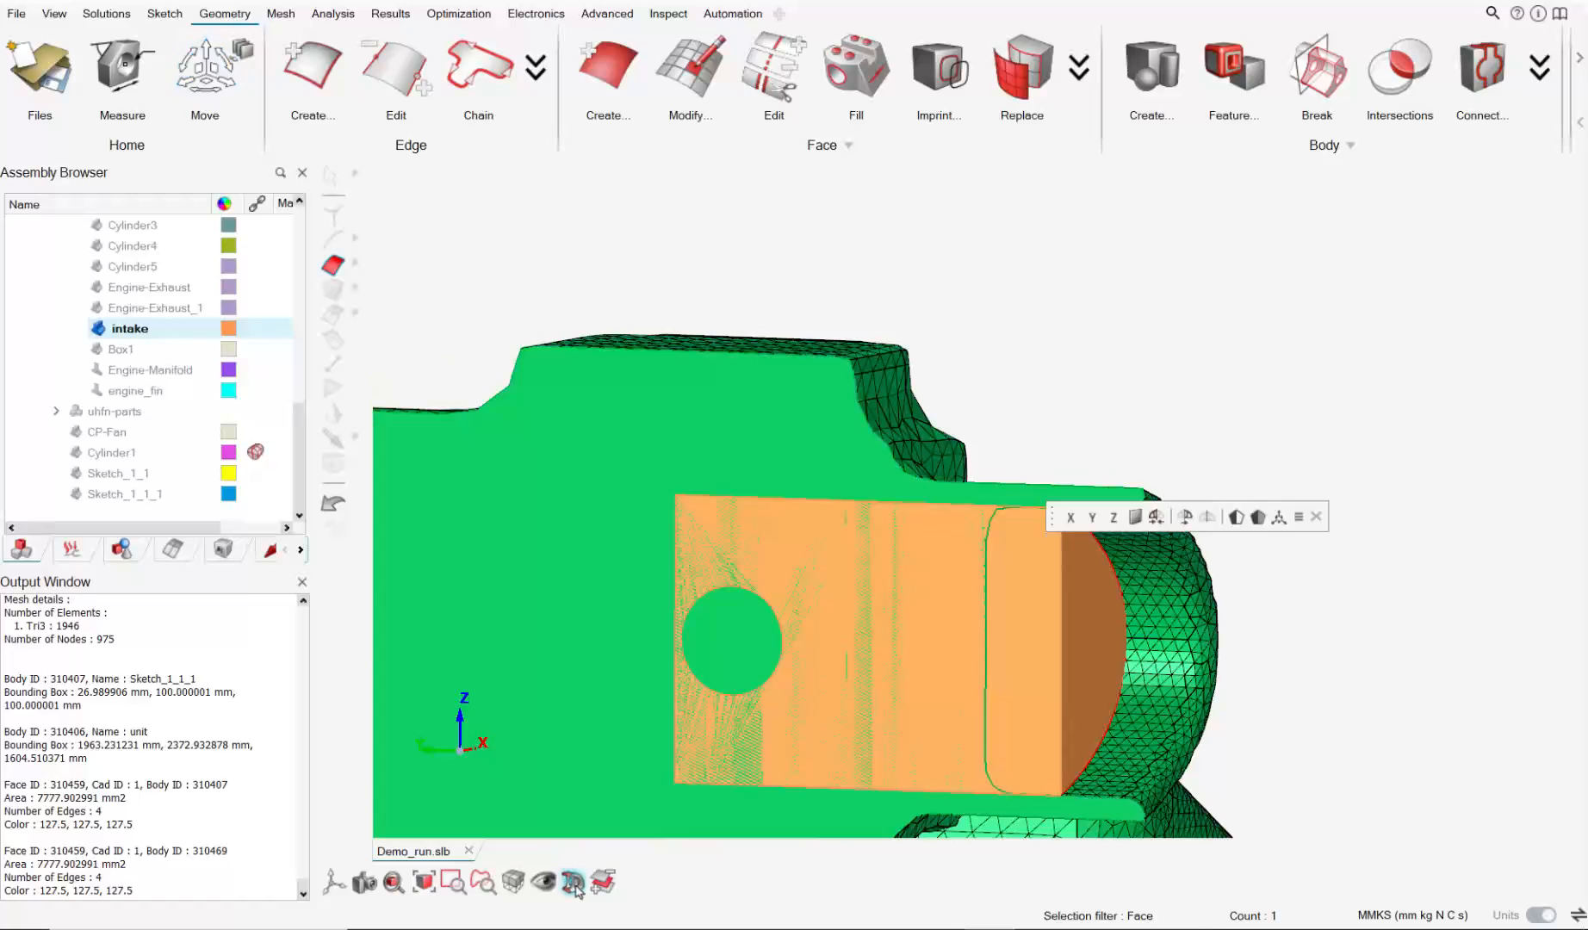
scroll(752, 674, "up", 3)
mouse_move(910, 619)
middle_mouse_down()
mouse_move(954, 640)
mouse_move(968, 614)
mouse_move(933, 603)
middle_mouse_up()
scroll(916, 503, "up", 2)
scroll(1326, 366, "up", 2)
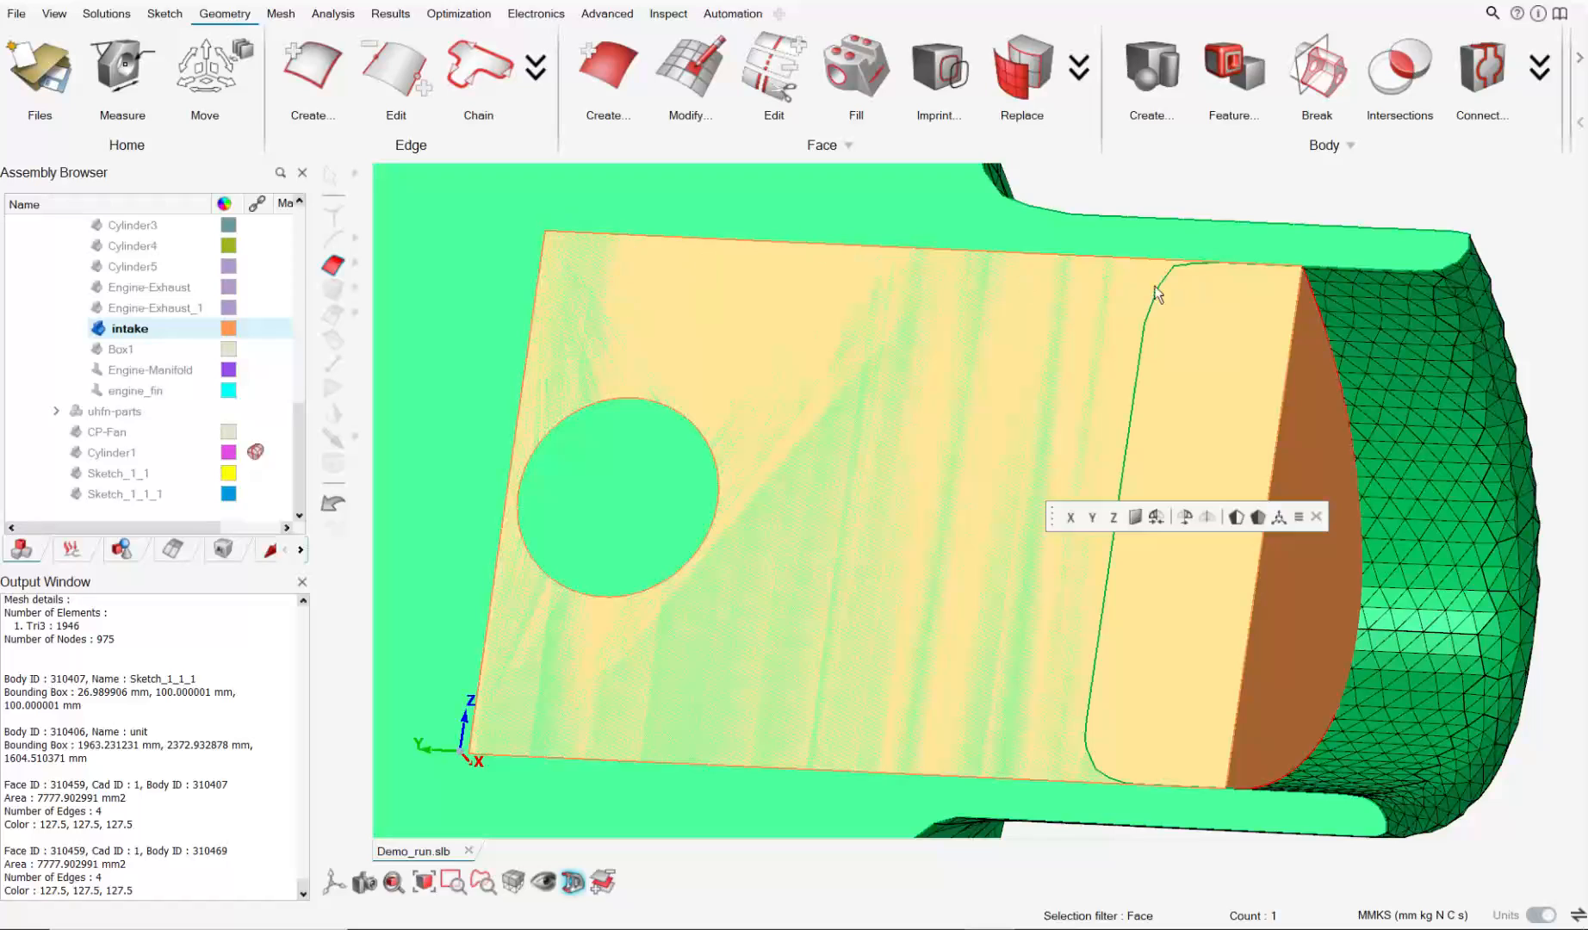
mouse_move(875, 596)
middle_mouse_down()
mouse_move(914, 610)
mouse_move(878, 585)
middle_mouse_up()
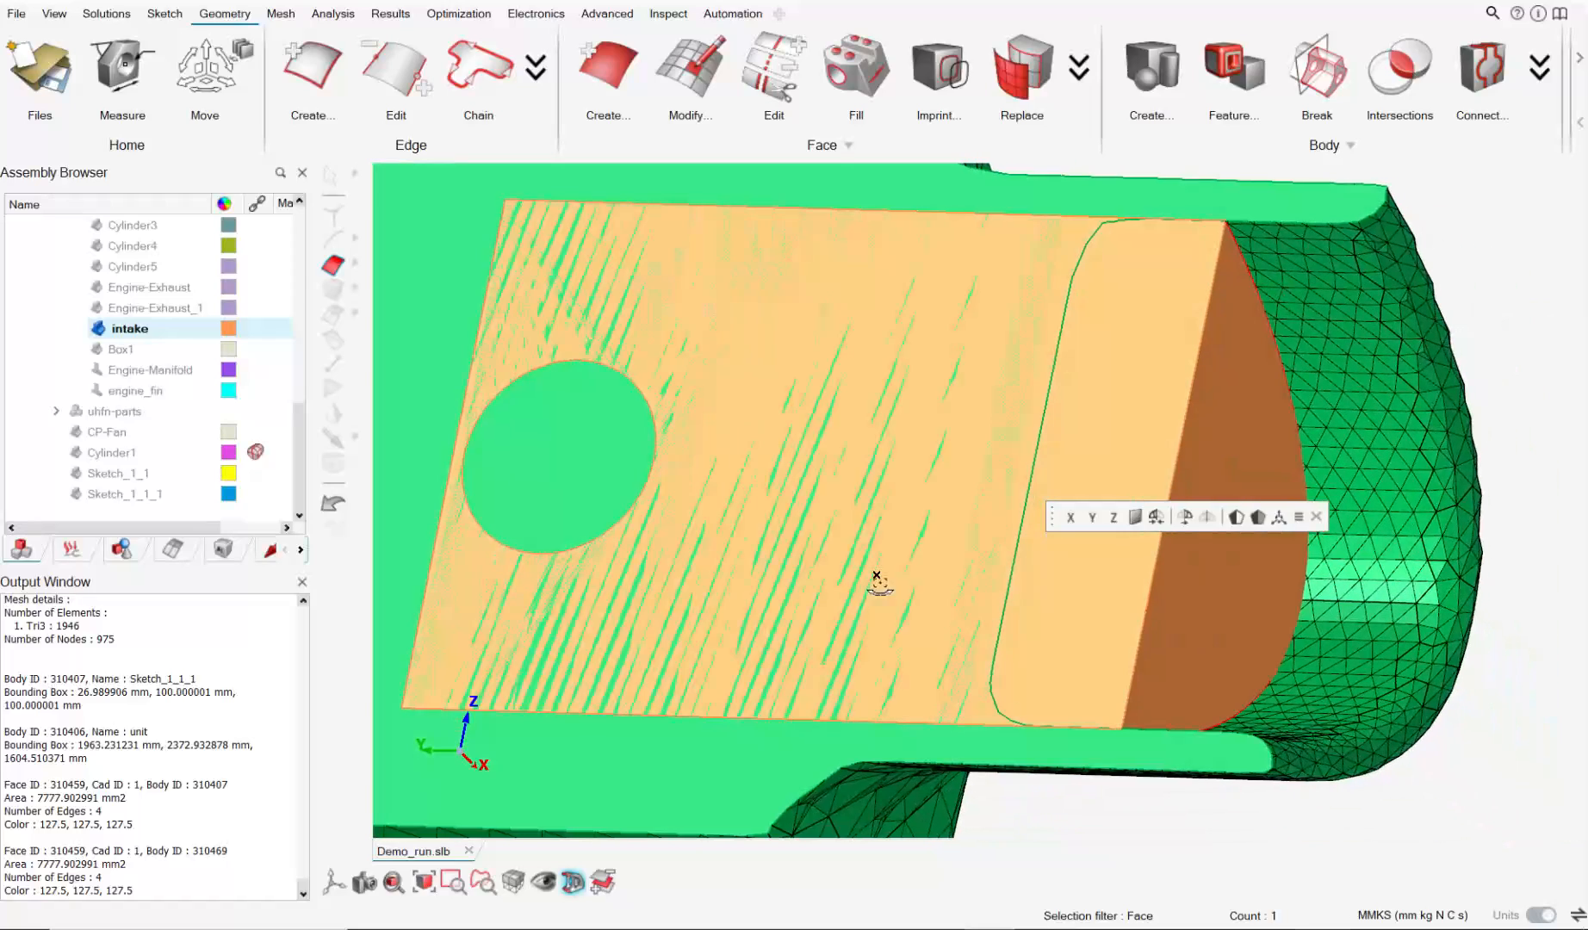
right_click_drag(1233, 310, 952, 377)
mouse_move(949, 379)
middle_mouse_down()
mouse_move(962, 394)
mouse_move(1003, 381)
mouse_move(960, 349)
middle_mouse_up()
mouse_move(960, 347)
middle_mouse_down()
mouse_move(918, 396)
mouse_move(952, 340)
middle_mouse_up()
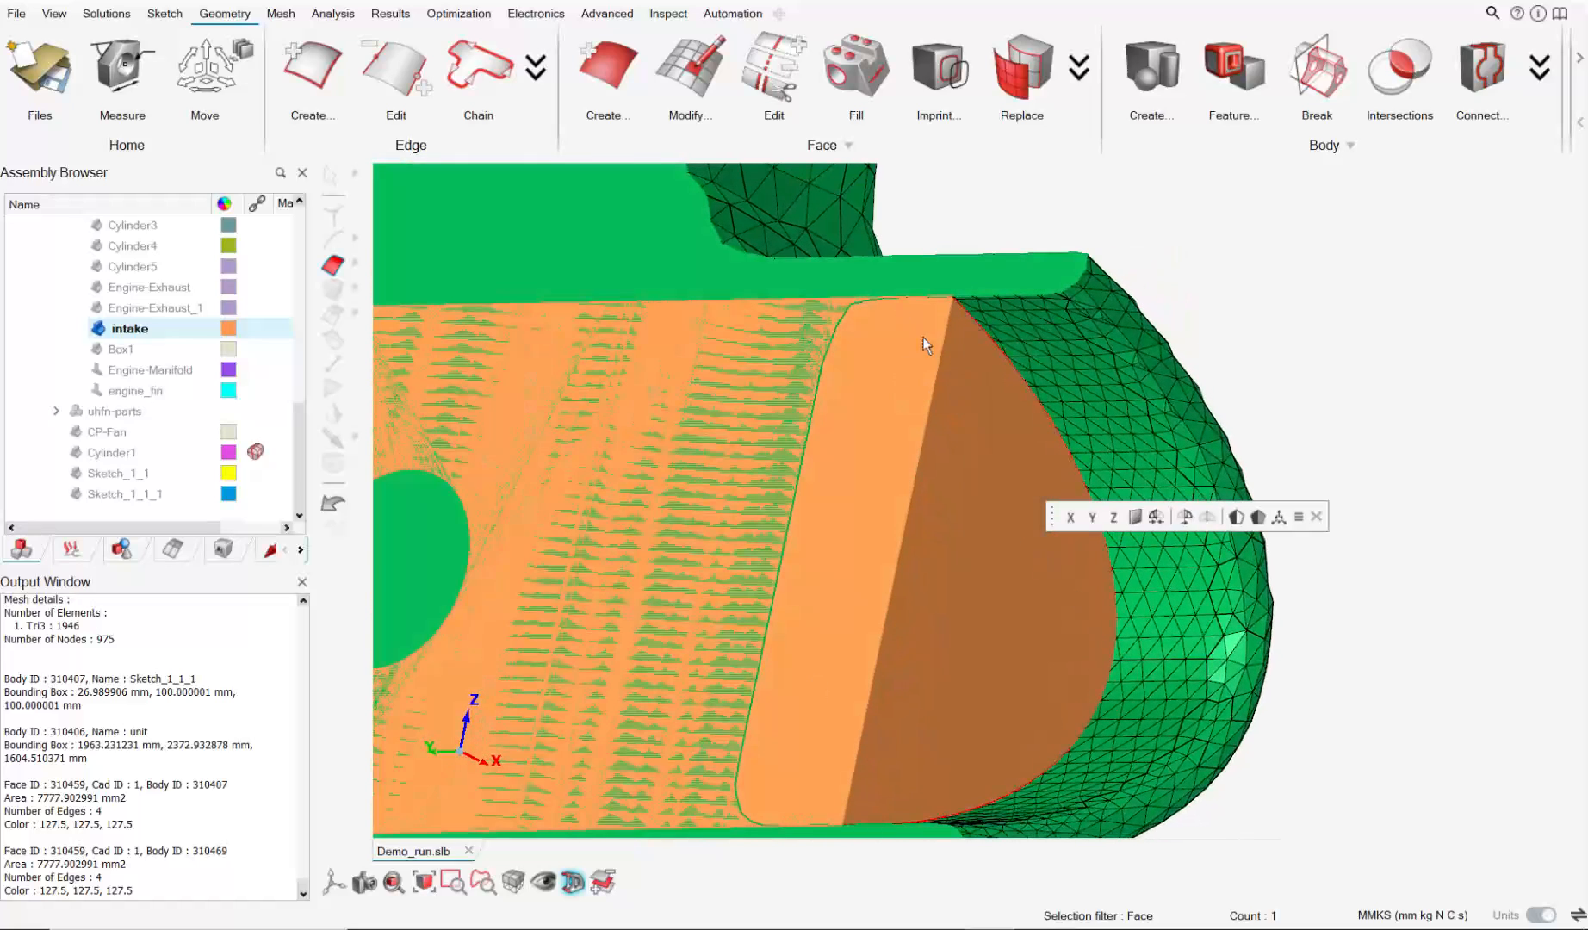
middle_click_drag(870, 320, 956, 424)
scroll(957, 424, "down", 3)
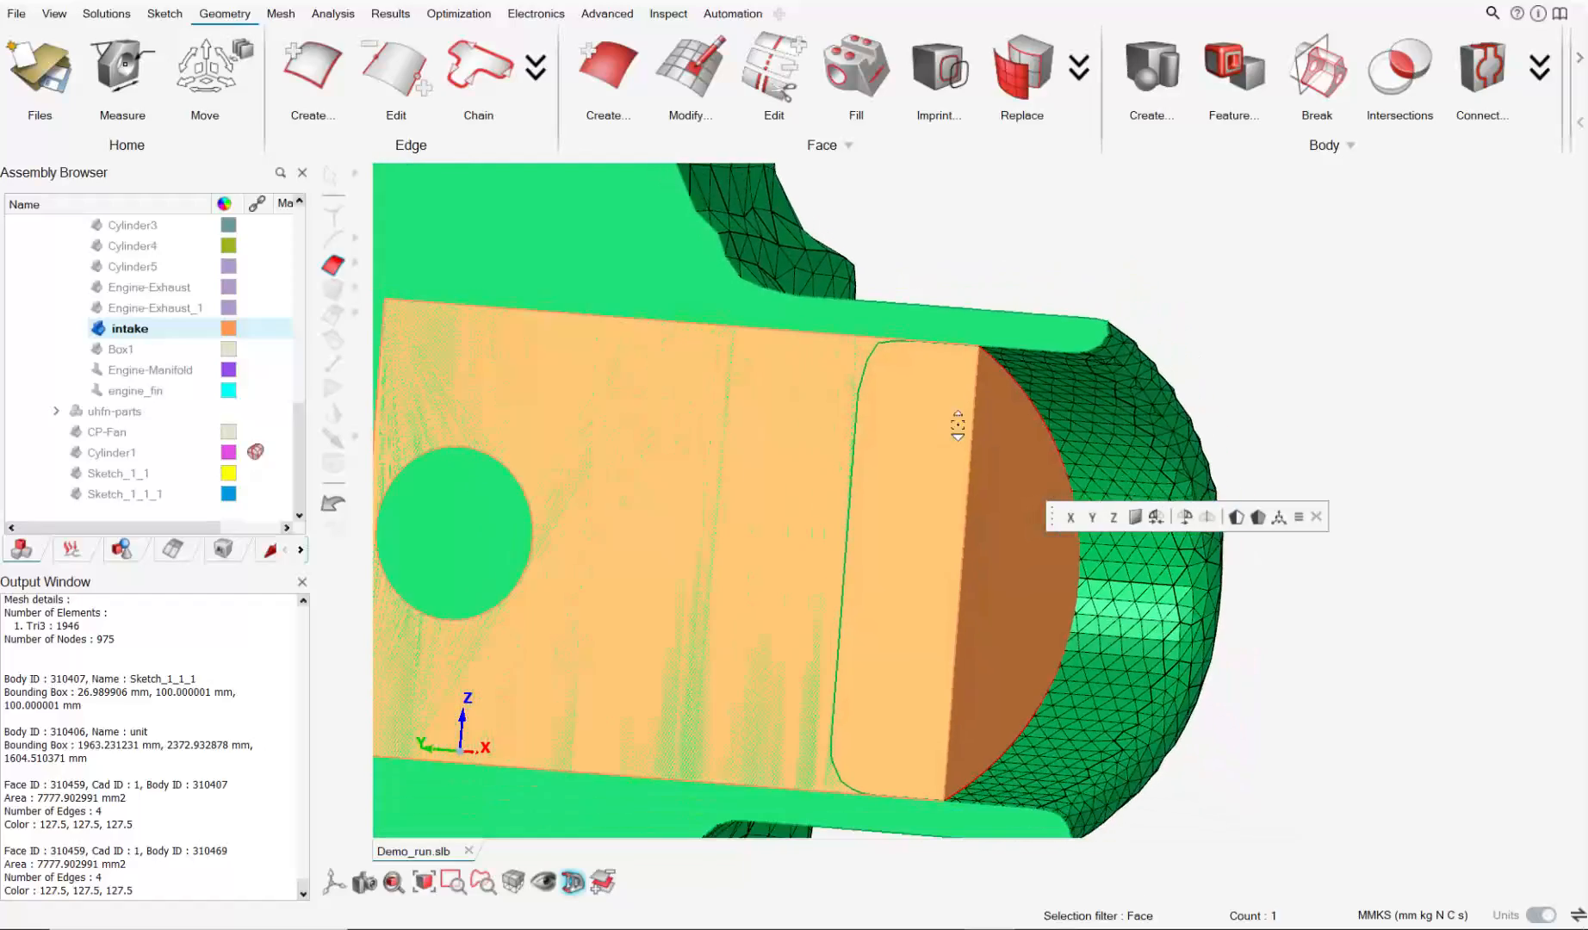
left_click(573, 880)
middle_click_drag(861, 447, 892, 415)
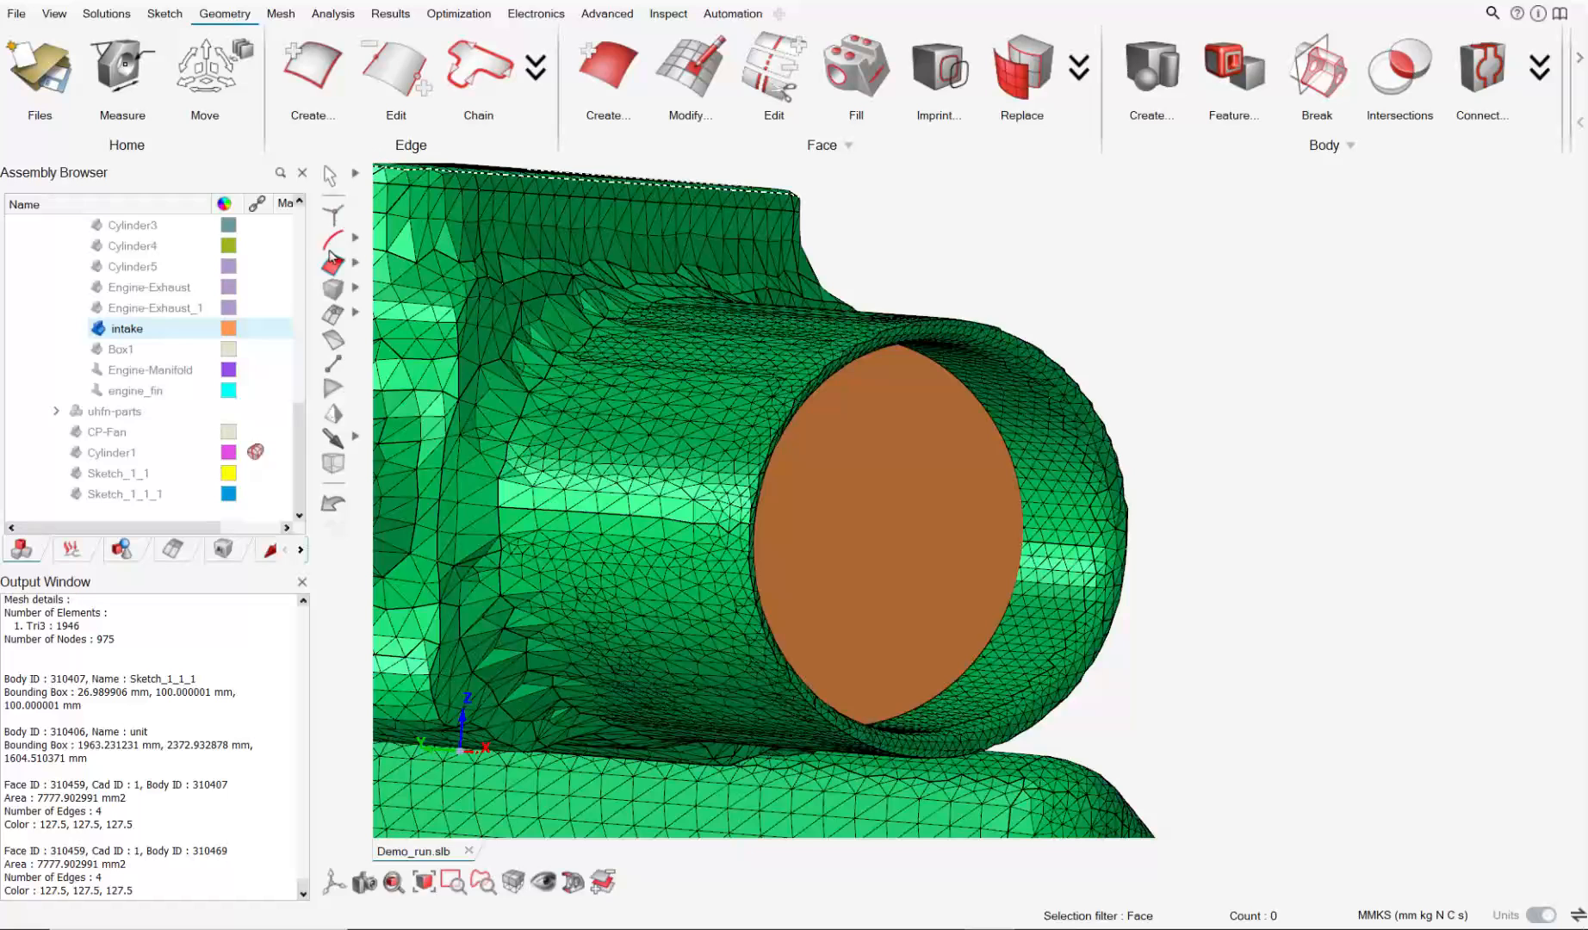
Surface-mesh the intake body with Tri3 elements at an average size of 5 mm and a minimum of 0.5 mm.
left_click(280, 14)
left_click(493, 123)
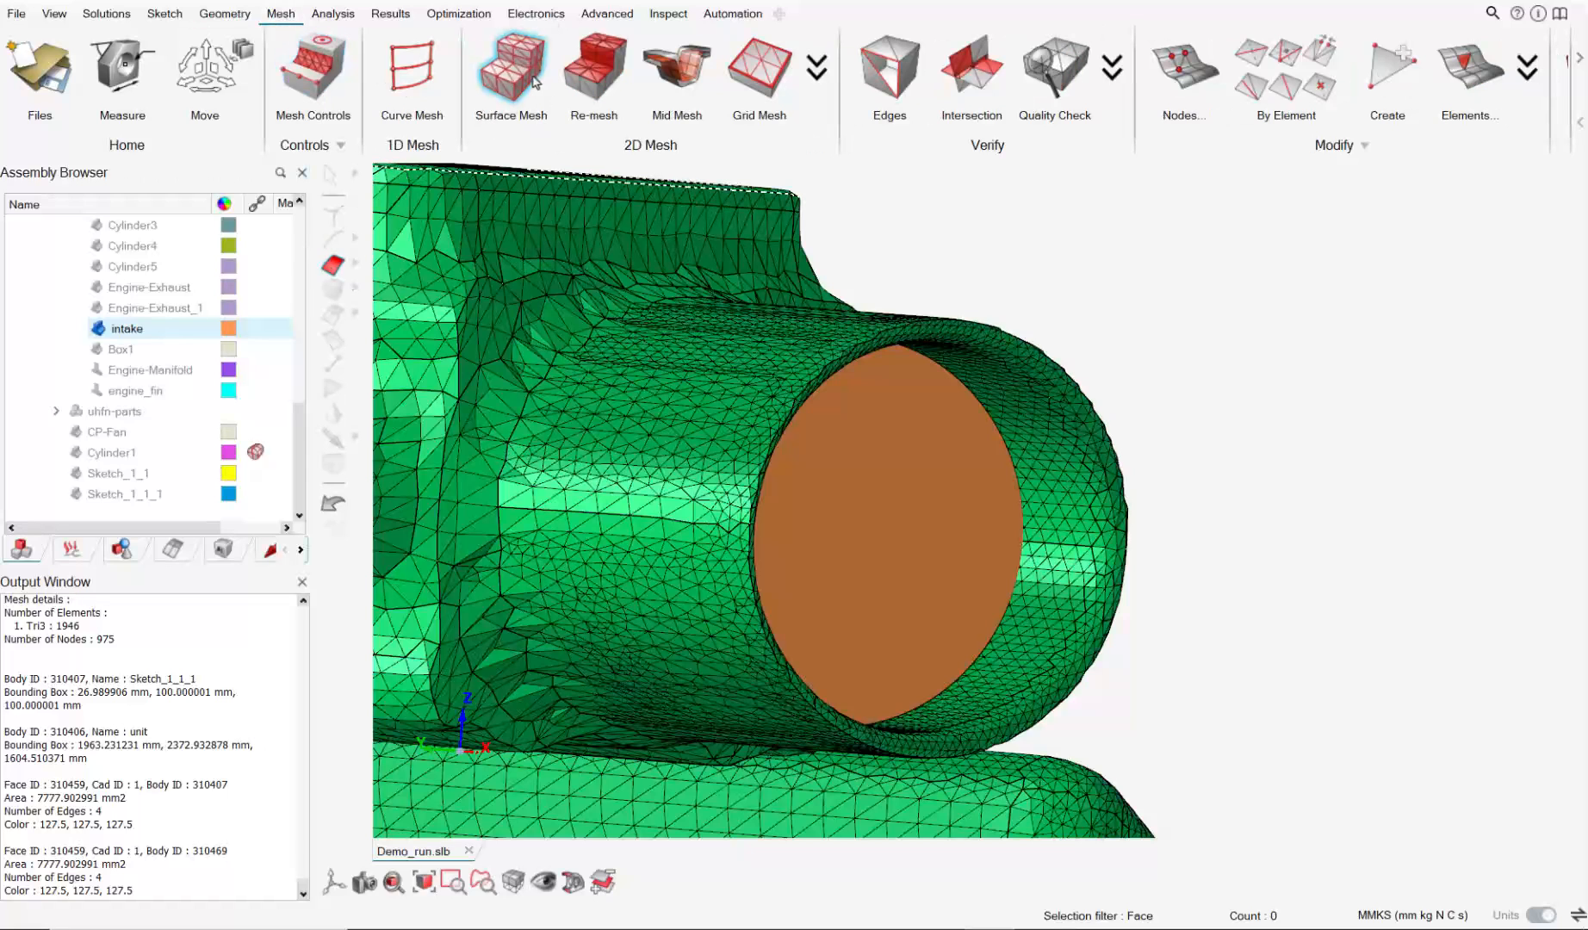
left_click(852, 472)
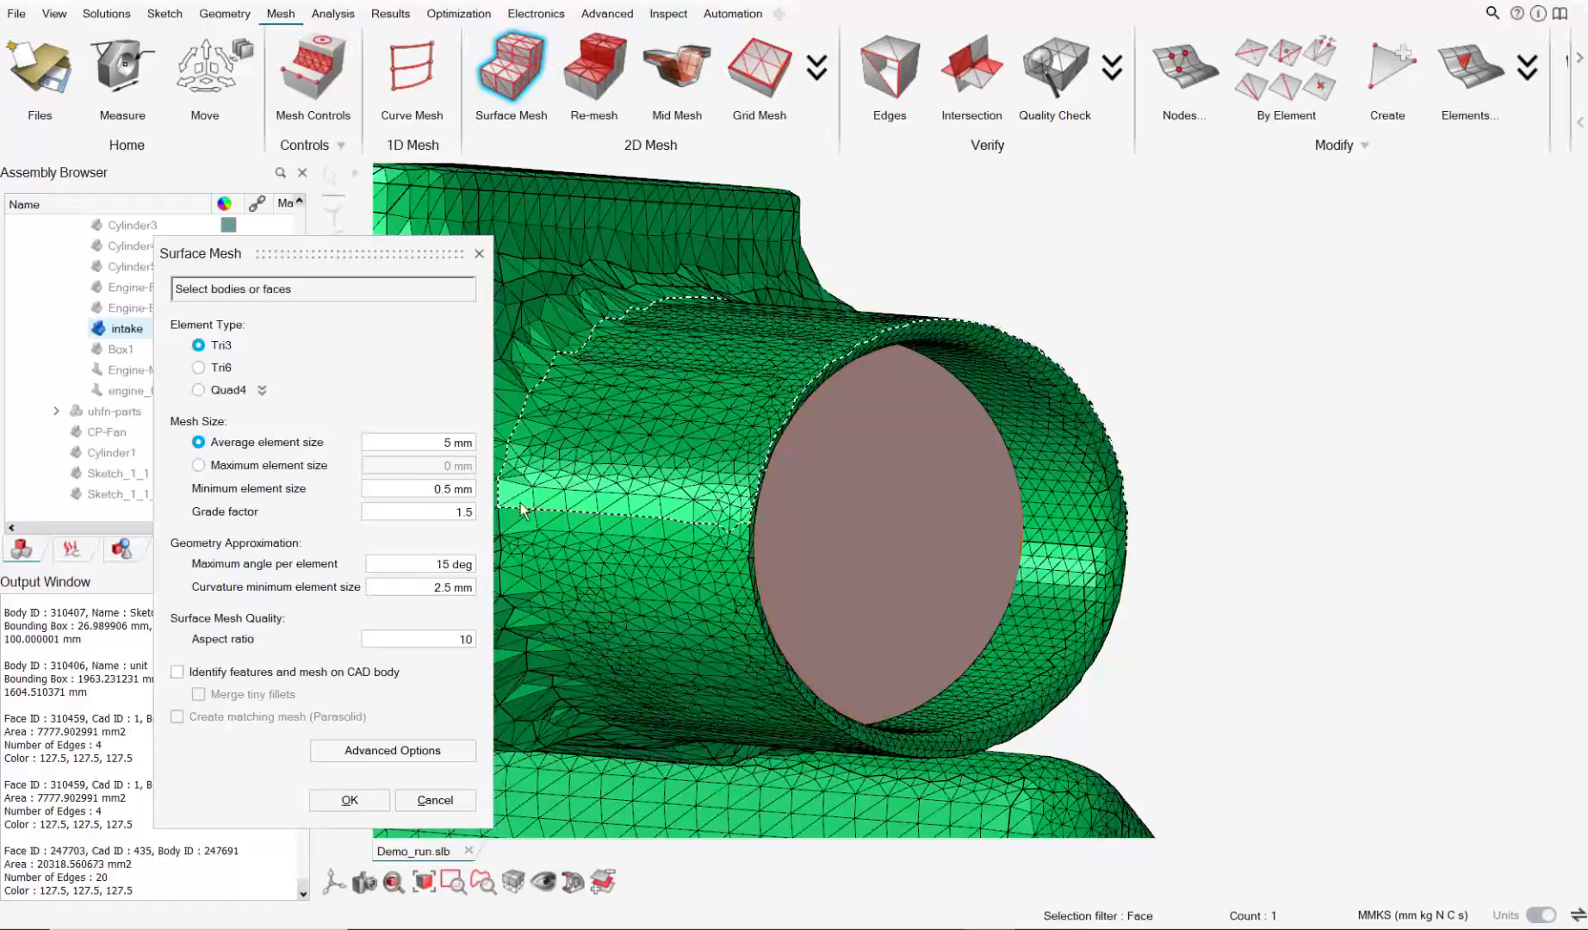
scroll(769, 491, "down", 3)
middle_click_drag(777, 477, 628, 440)
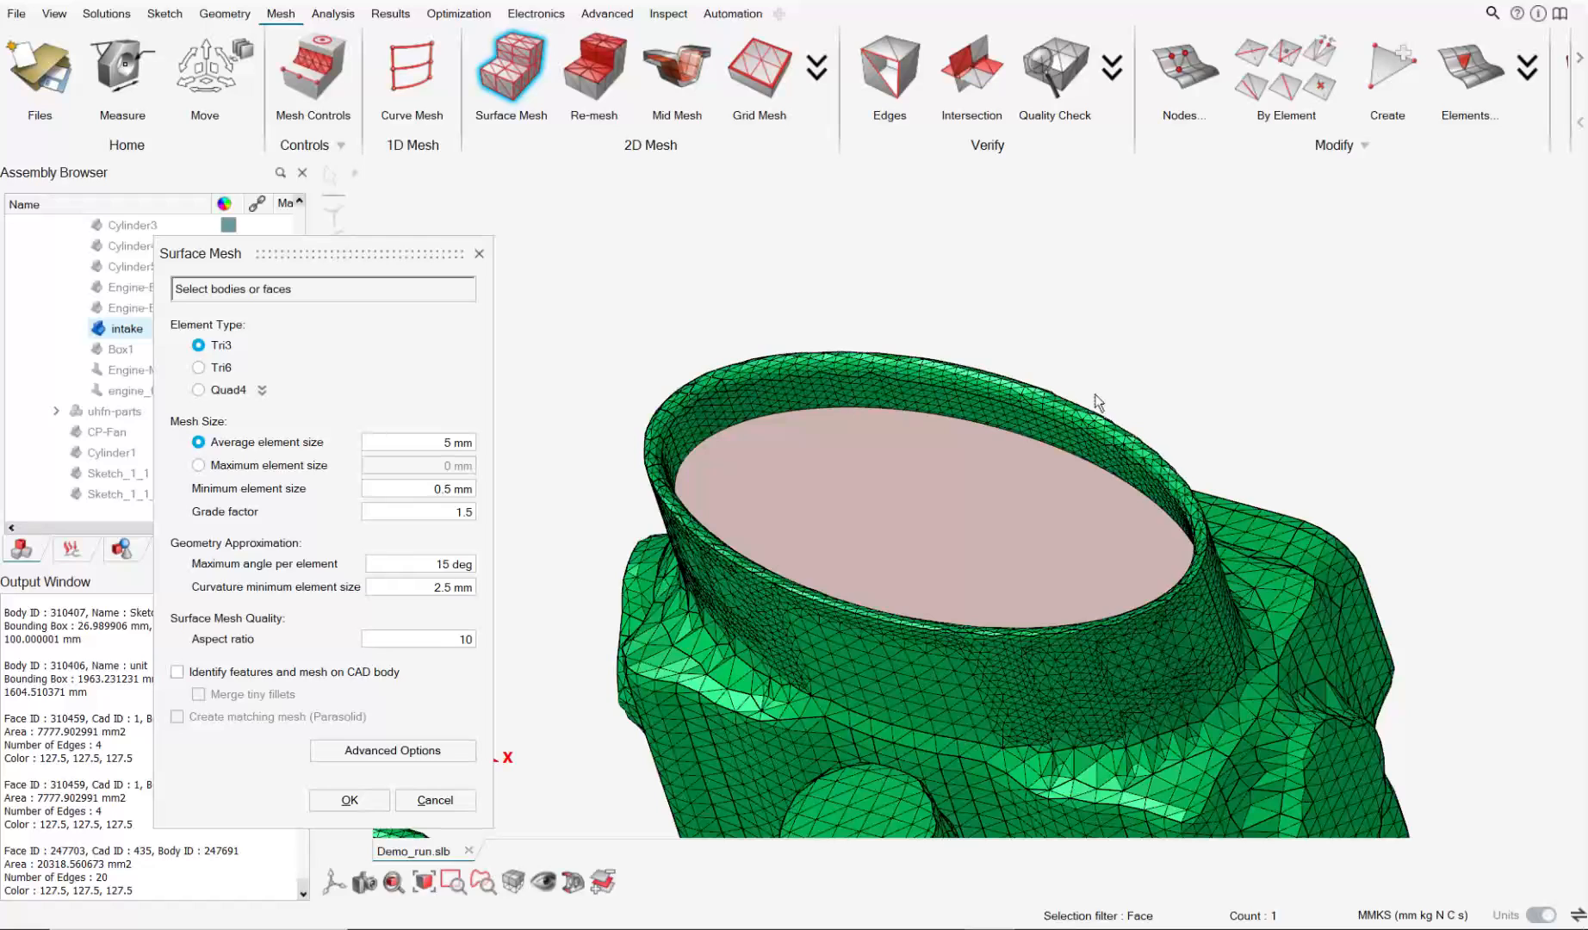
scroll(113, 377, "up", 8)
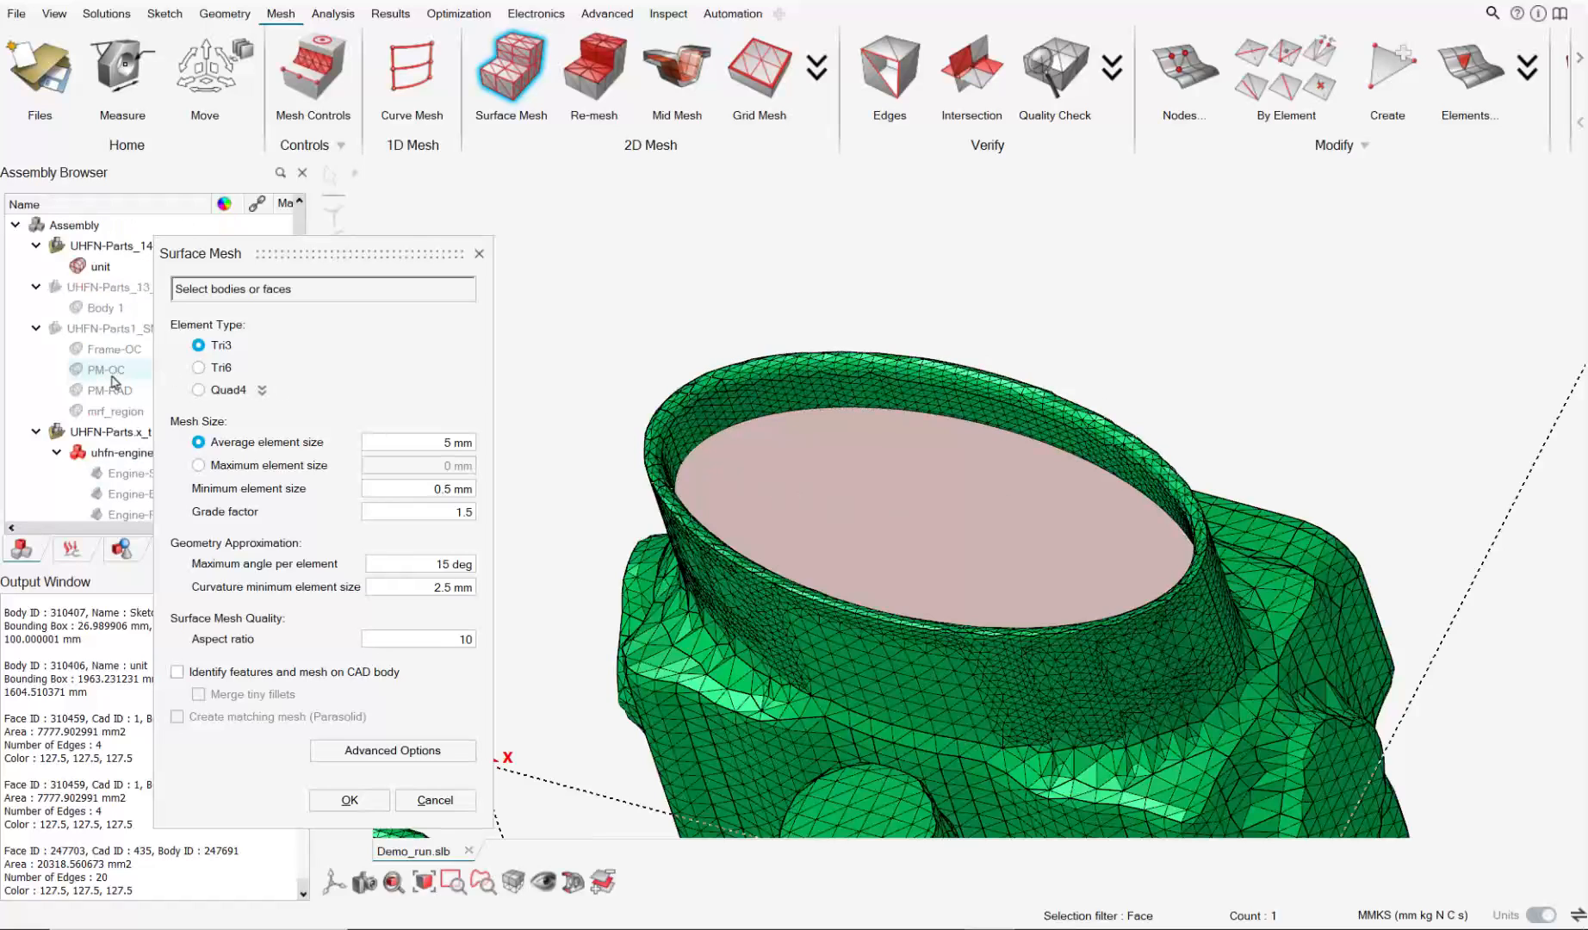
scroll(113, 377, "down", 7)
left_click(113, 375)
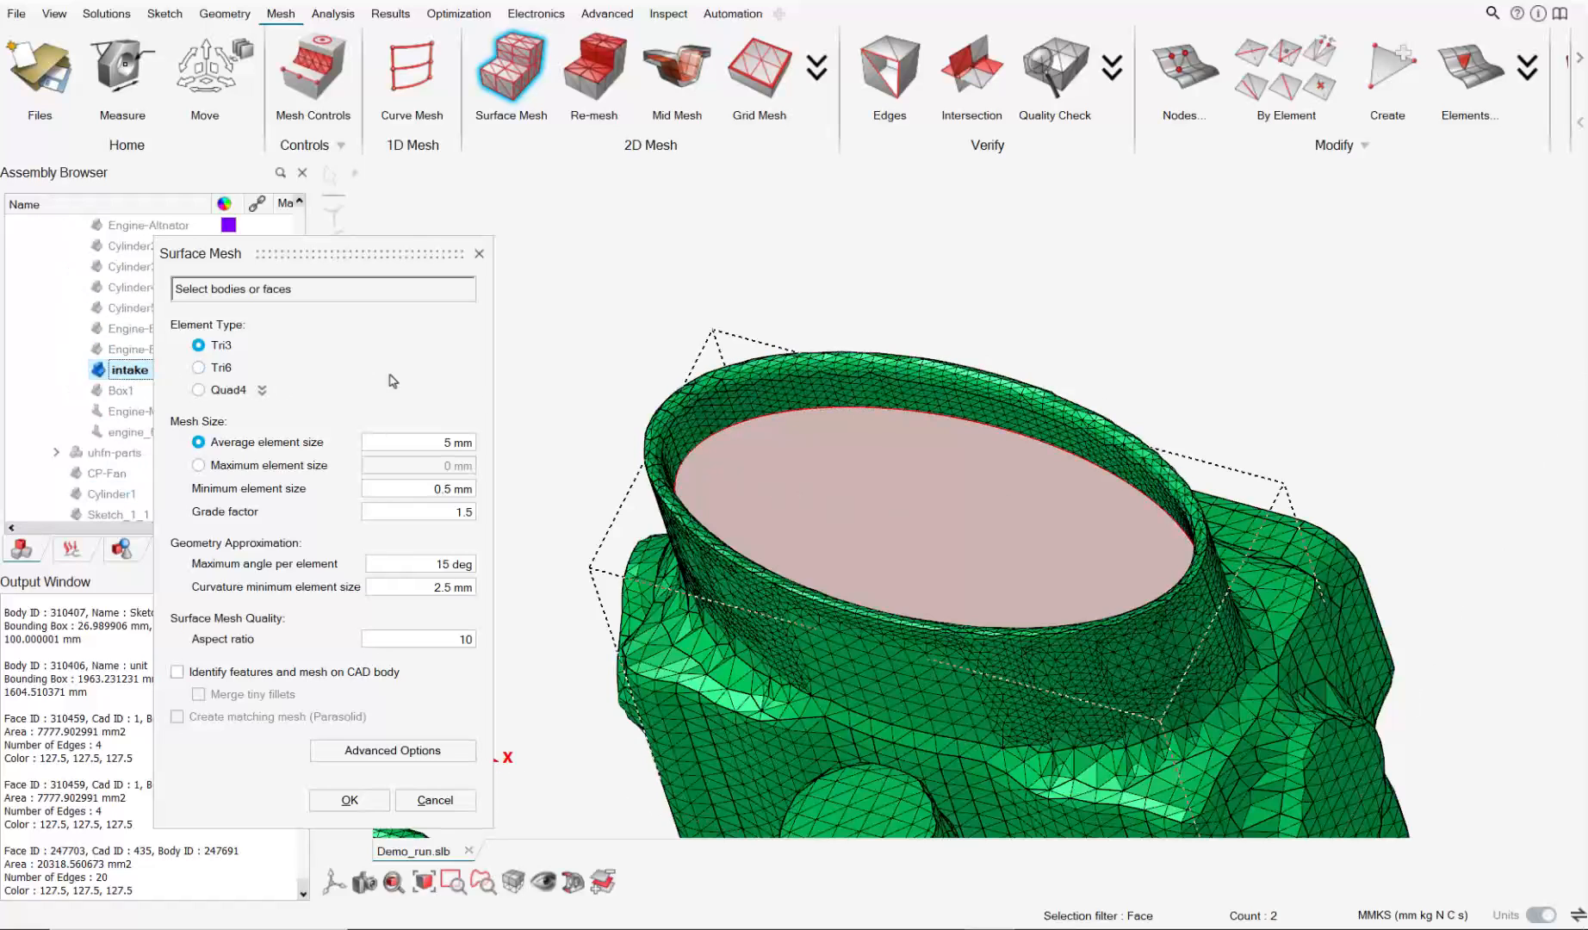
left_click(1167, 262)
left_click(117, 374)
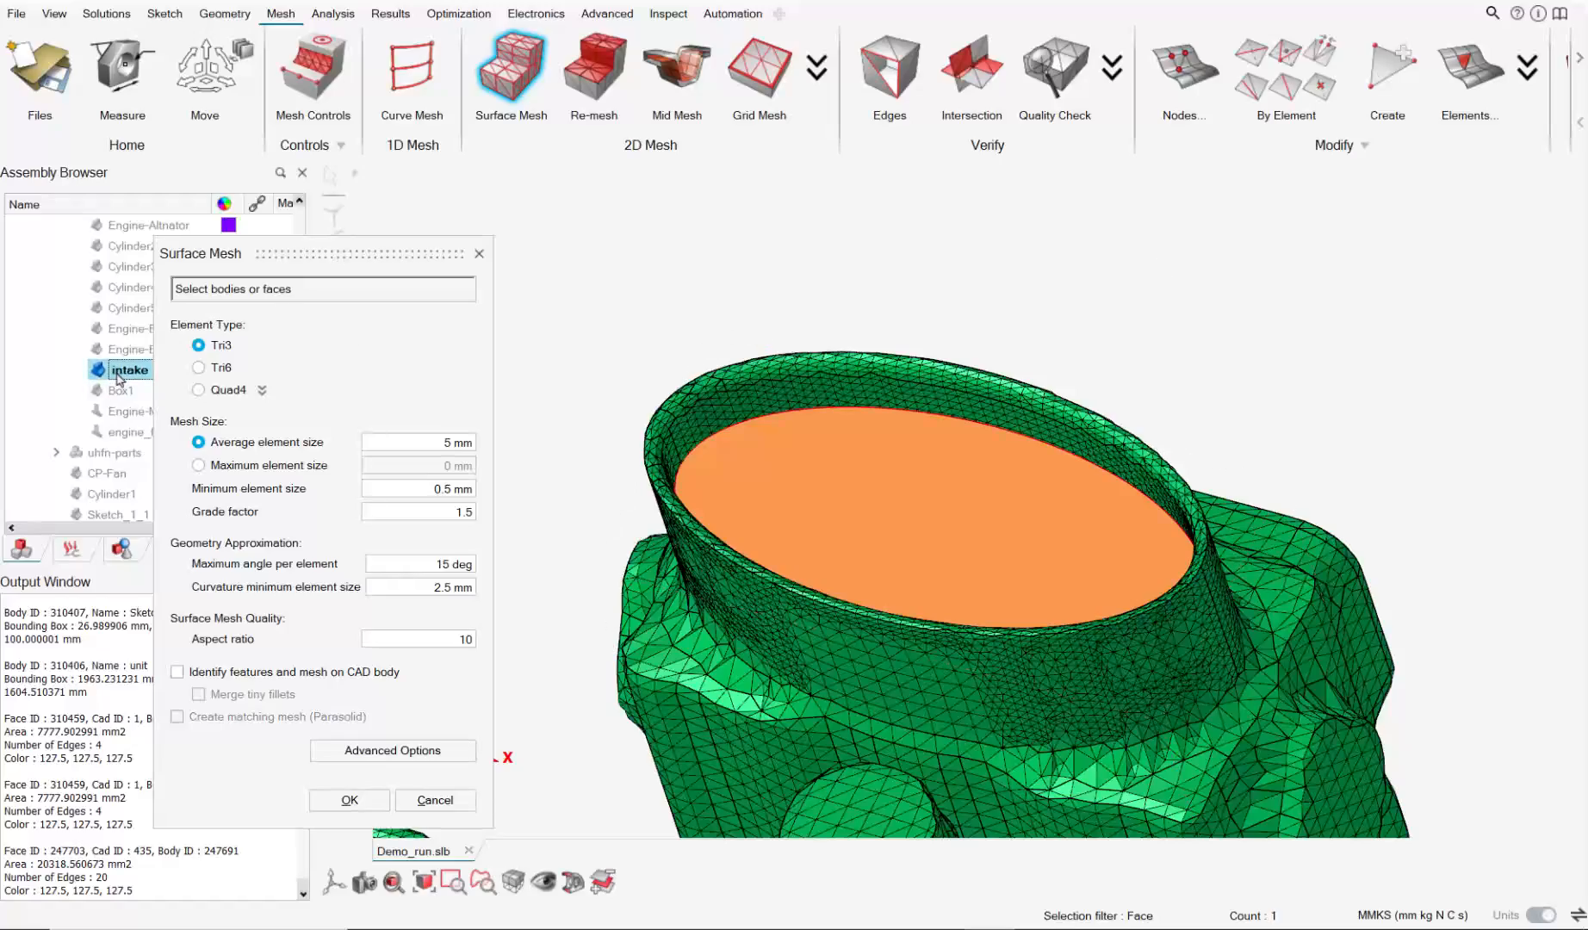
middle_click_drag(1085, 366, 1207, 441)
left_click(375, 801)
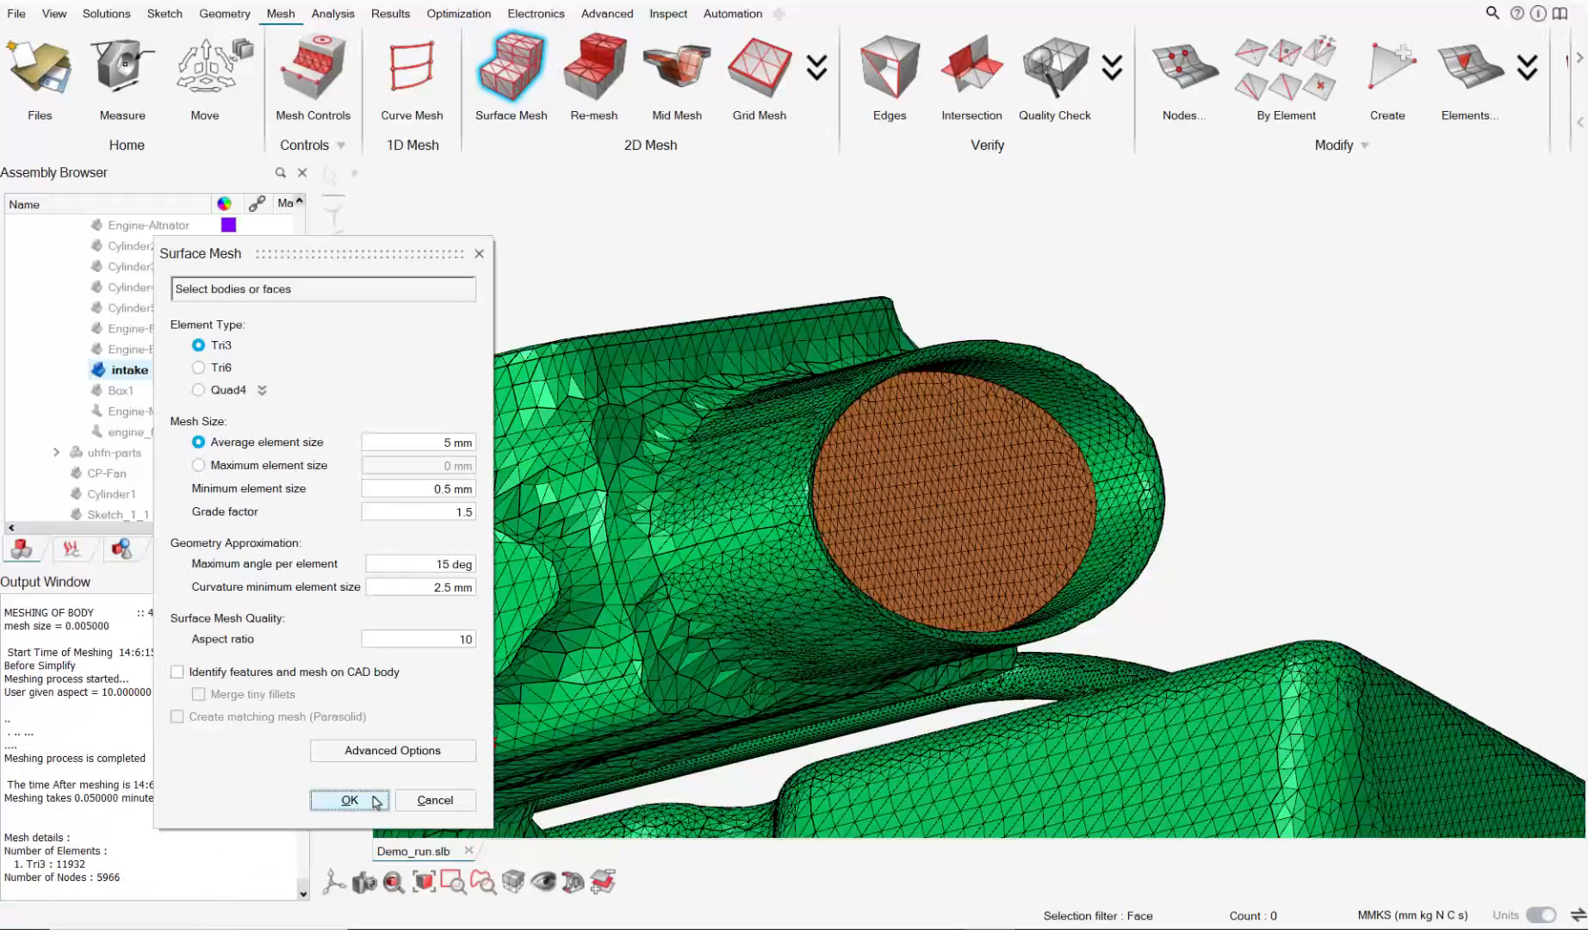
Move the meshed intake body from uhfn-engine into the UHFN-Parts_14_SM.gda assembly.
scroll(201, 375, "up", 6)
scroll(201, 375, "up", 2)
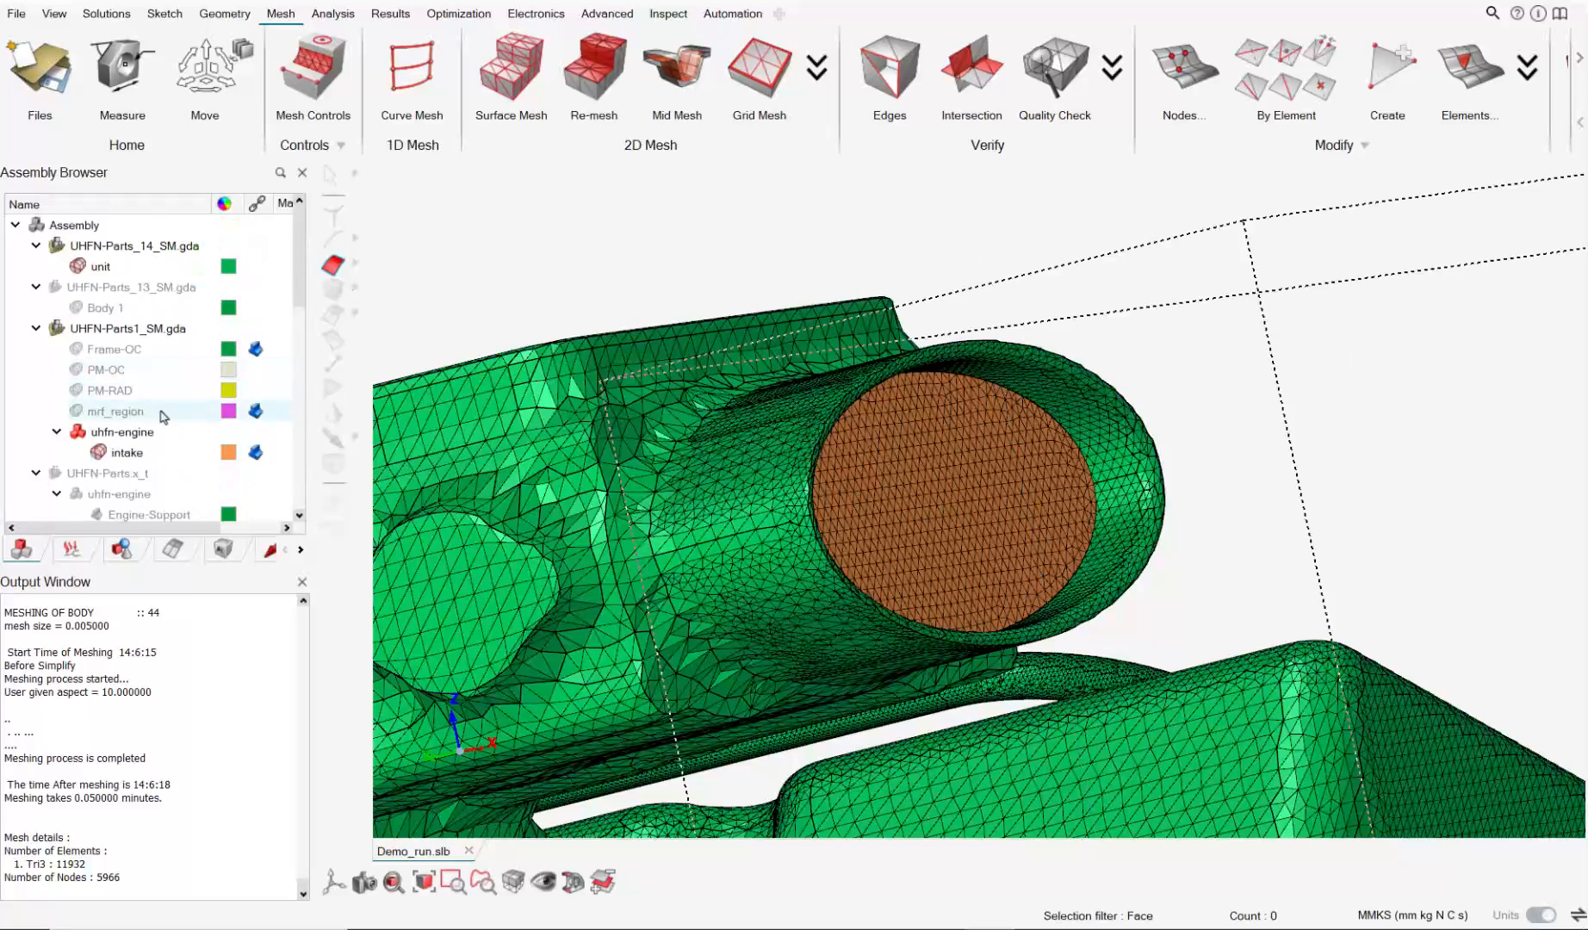
left_click(126, 453)
left_click_drag(127, 457, 112, 266)
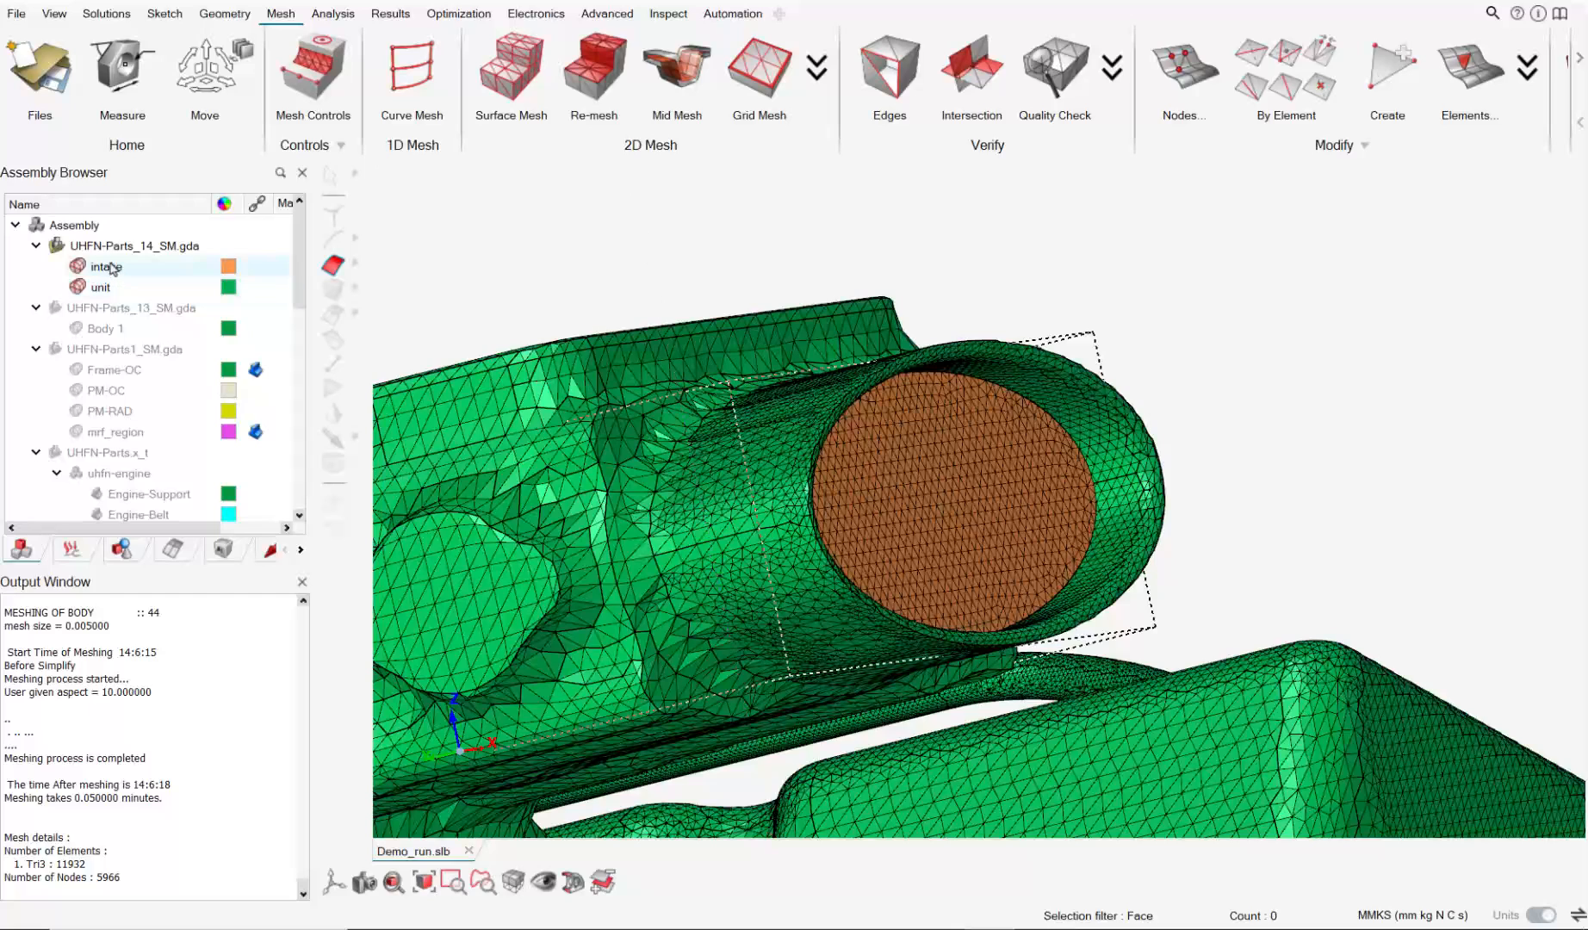
Combine the intake and unit bodies with a mesh Boolean using Local Re-Mesh without merging, proceeding despite overlapping elements.
left_click(112, 267)
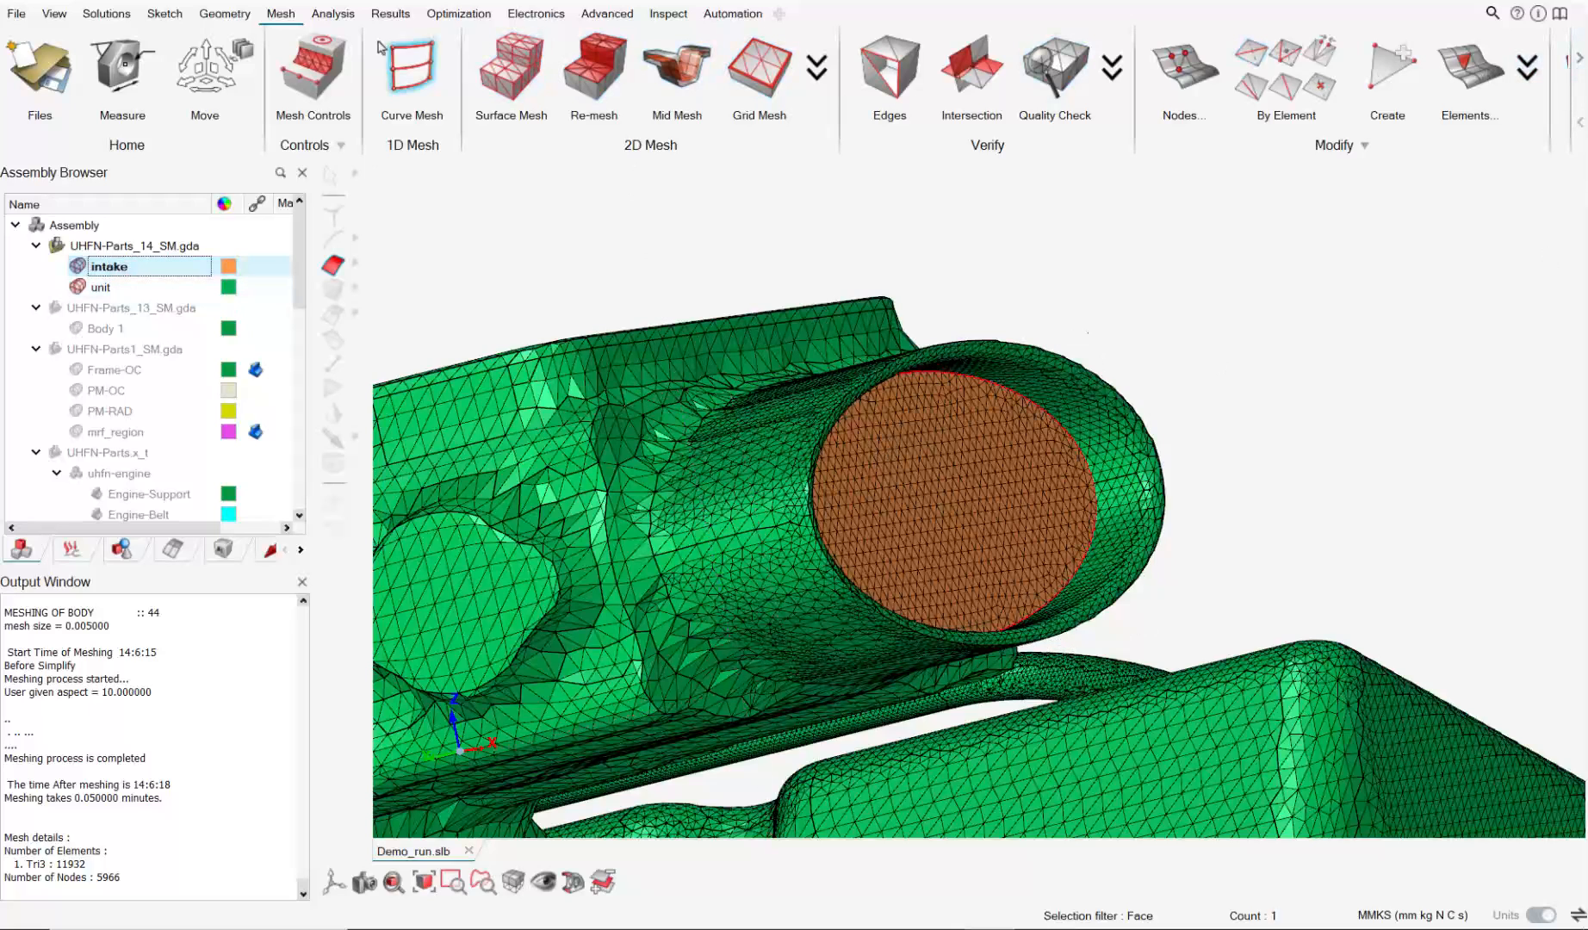
left_click(241, 19)
left_click(1499, 88)
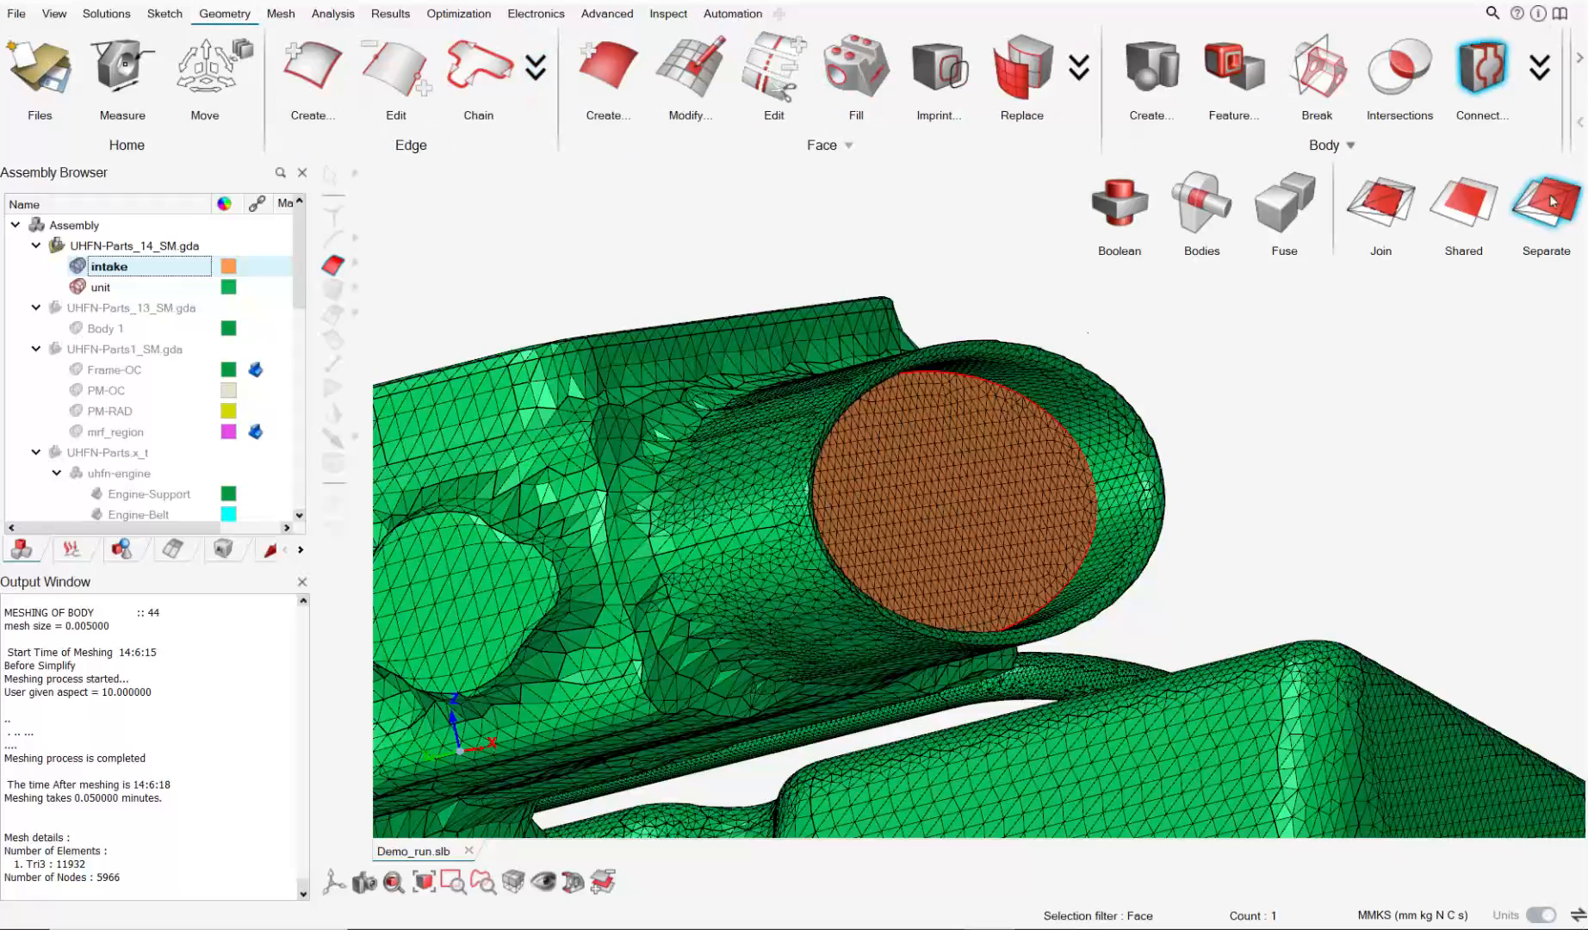
left_click(1136, 209)
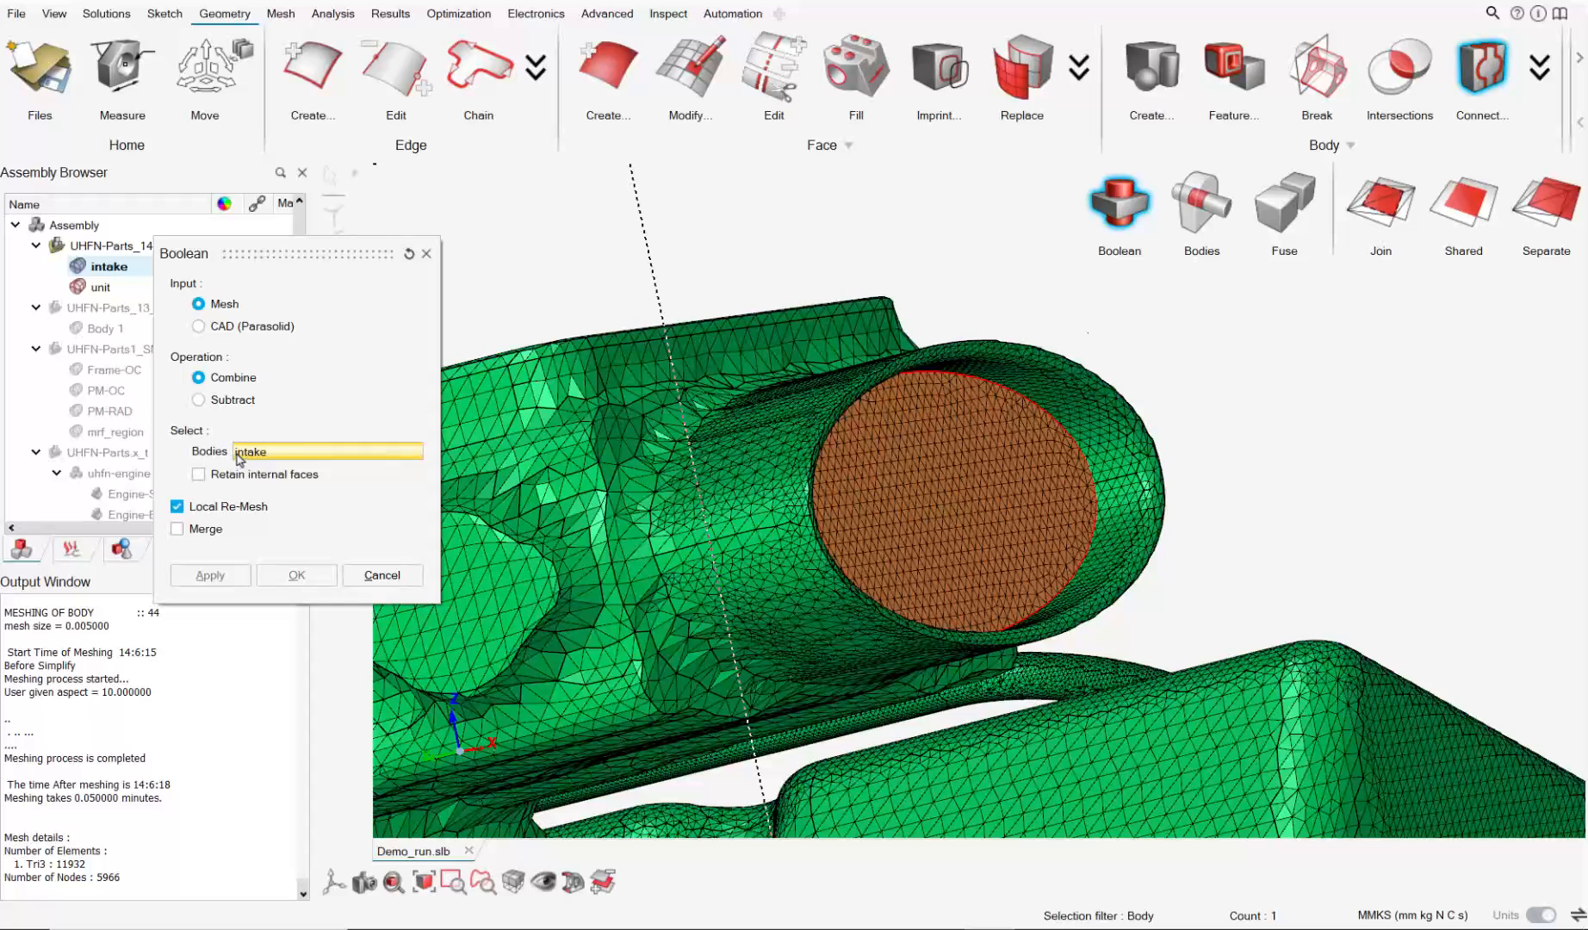
left_click(99, 287)
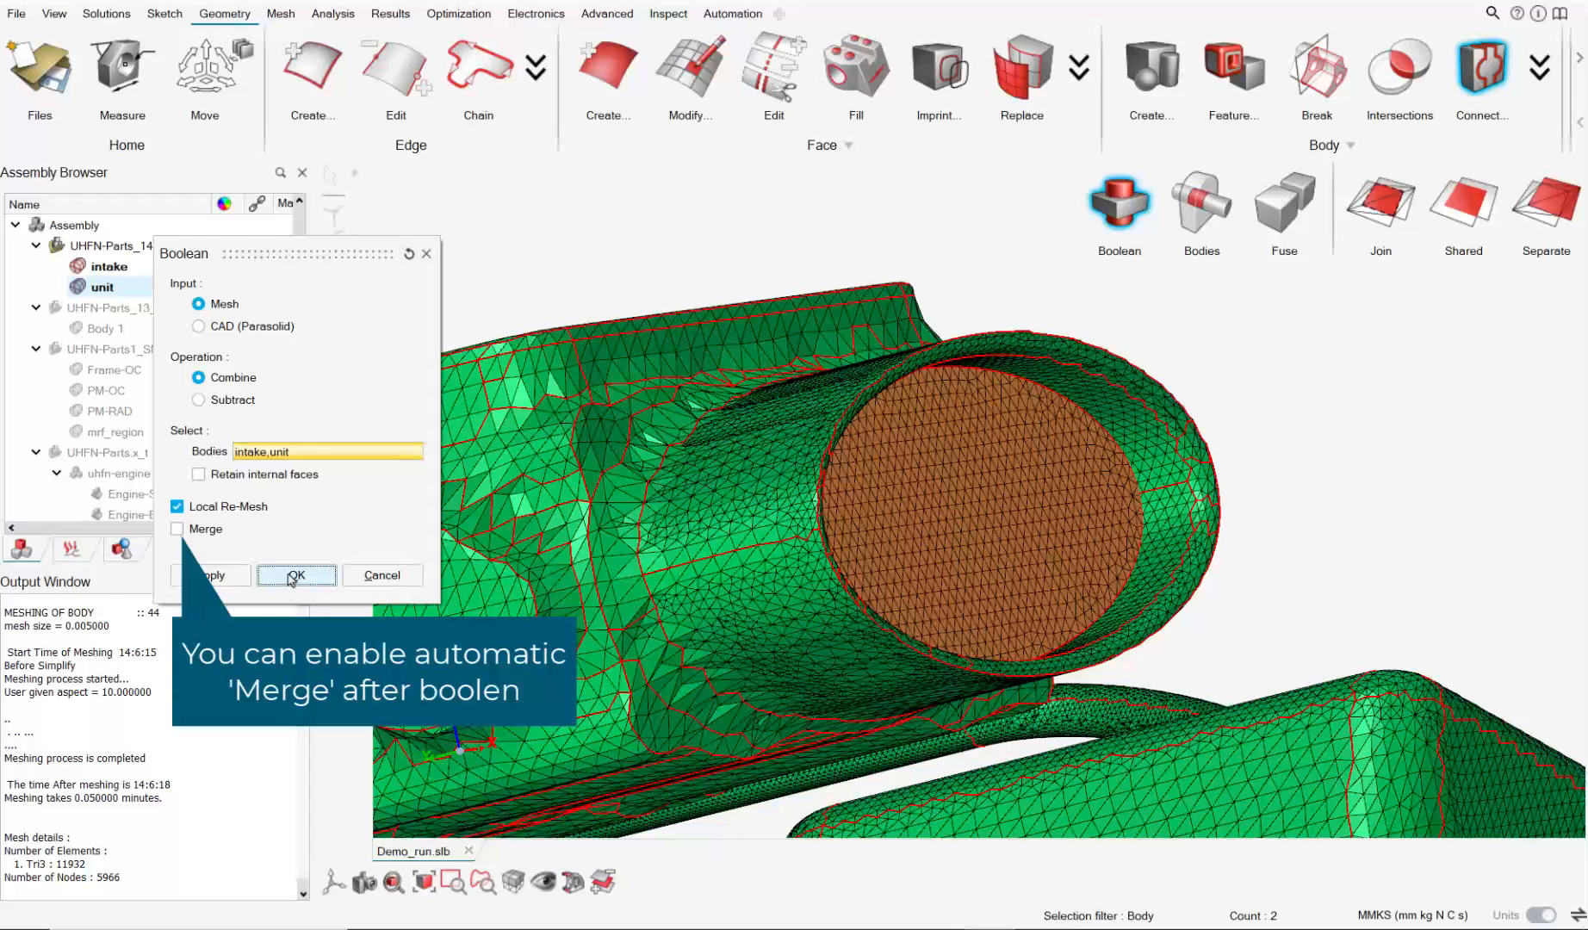
left_click(293, 575)
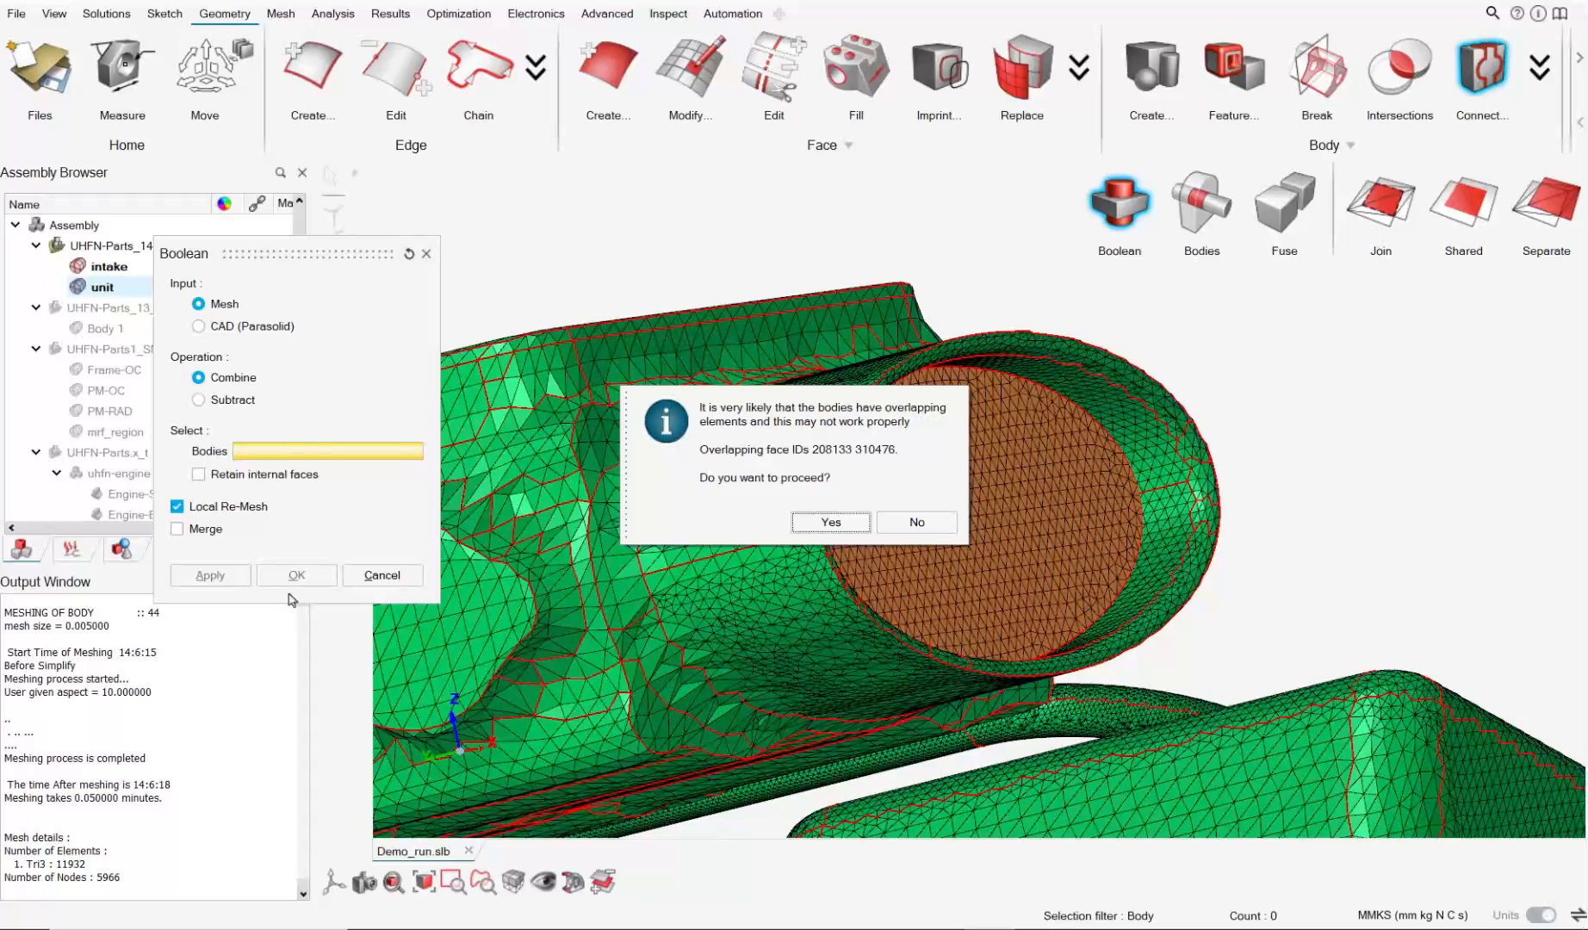
left_click(829, 522)
Check the combined mesh at the intake opening in section view, and set the selection filter to Face.
left_click(573, 883)
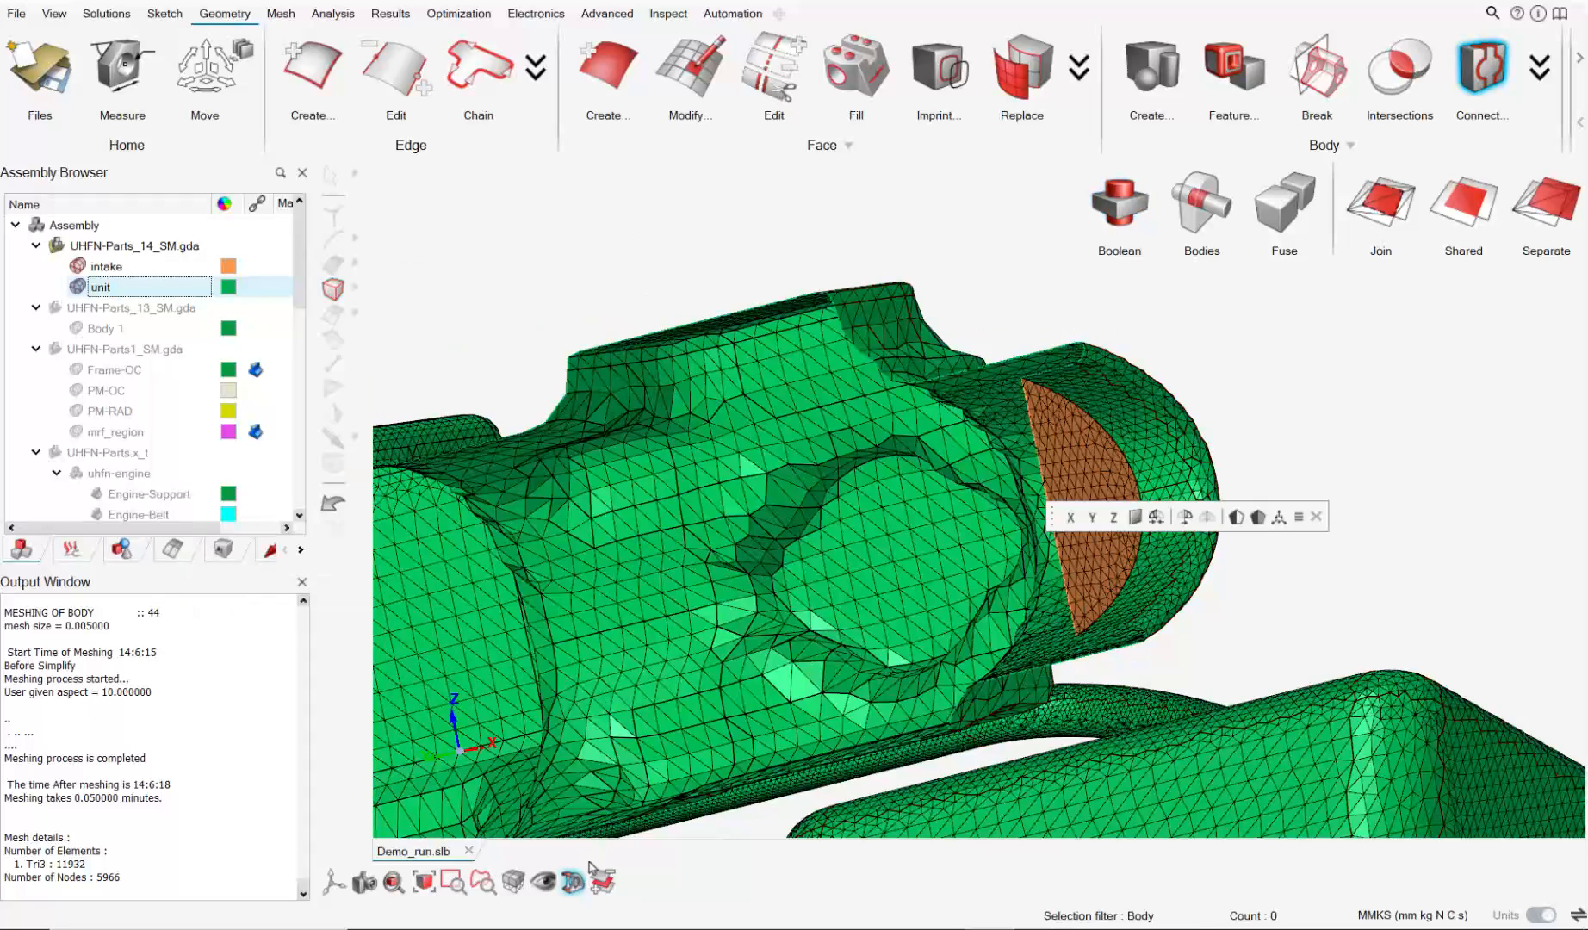
middle_click_drag(952, 400, 820, 627)
left_click(600, 889)
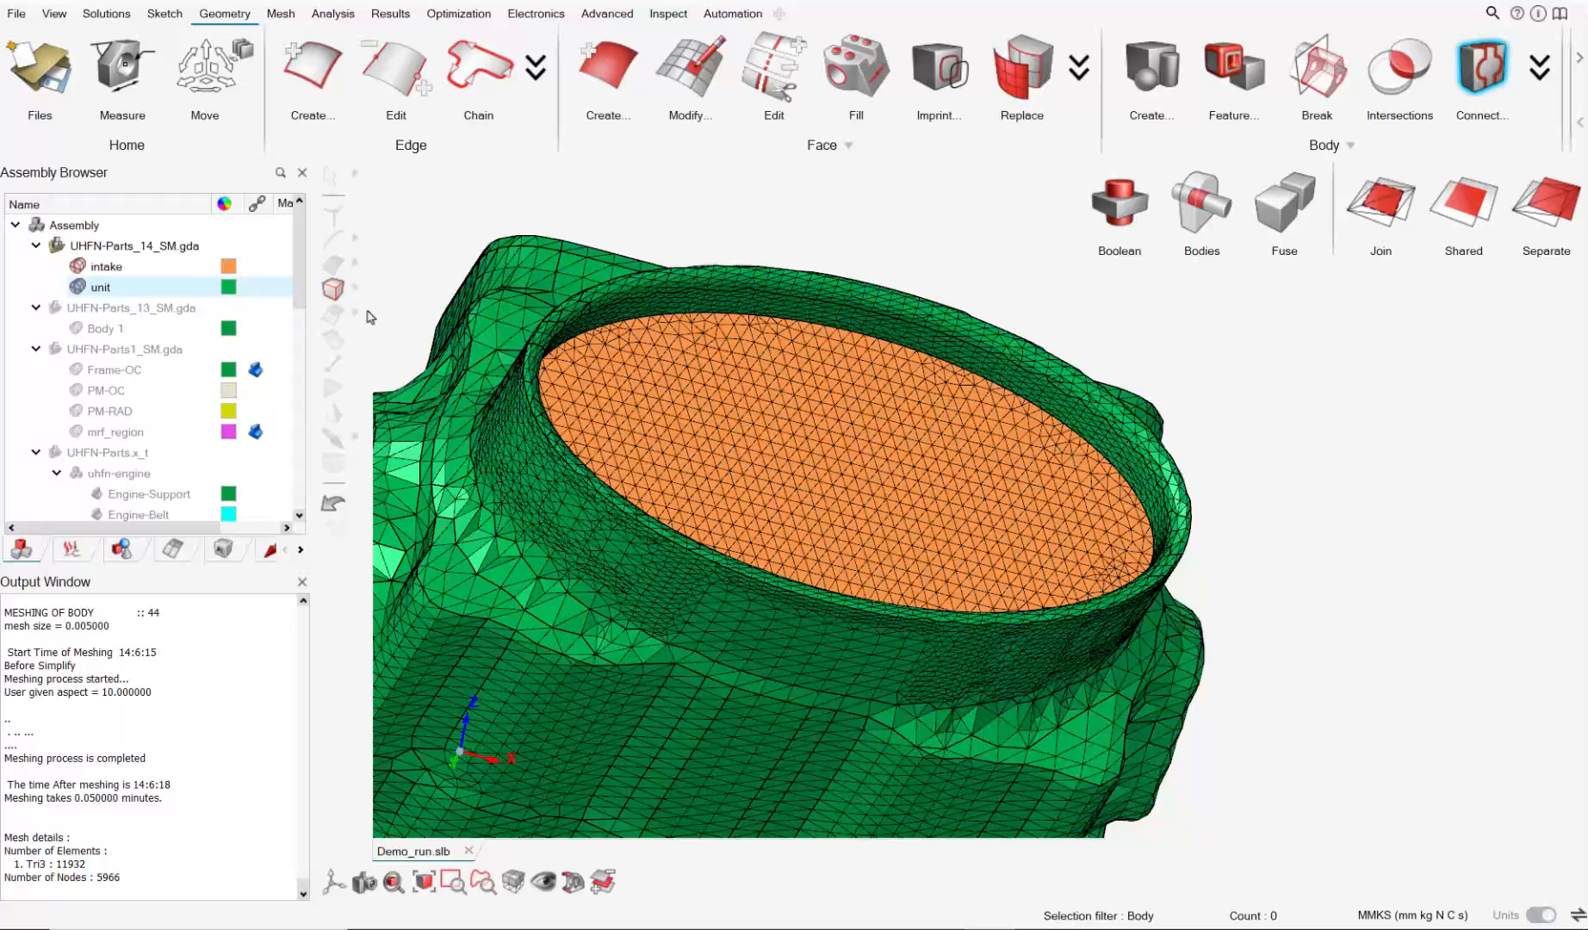
left_click(333, 265)
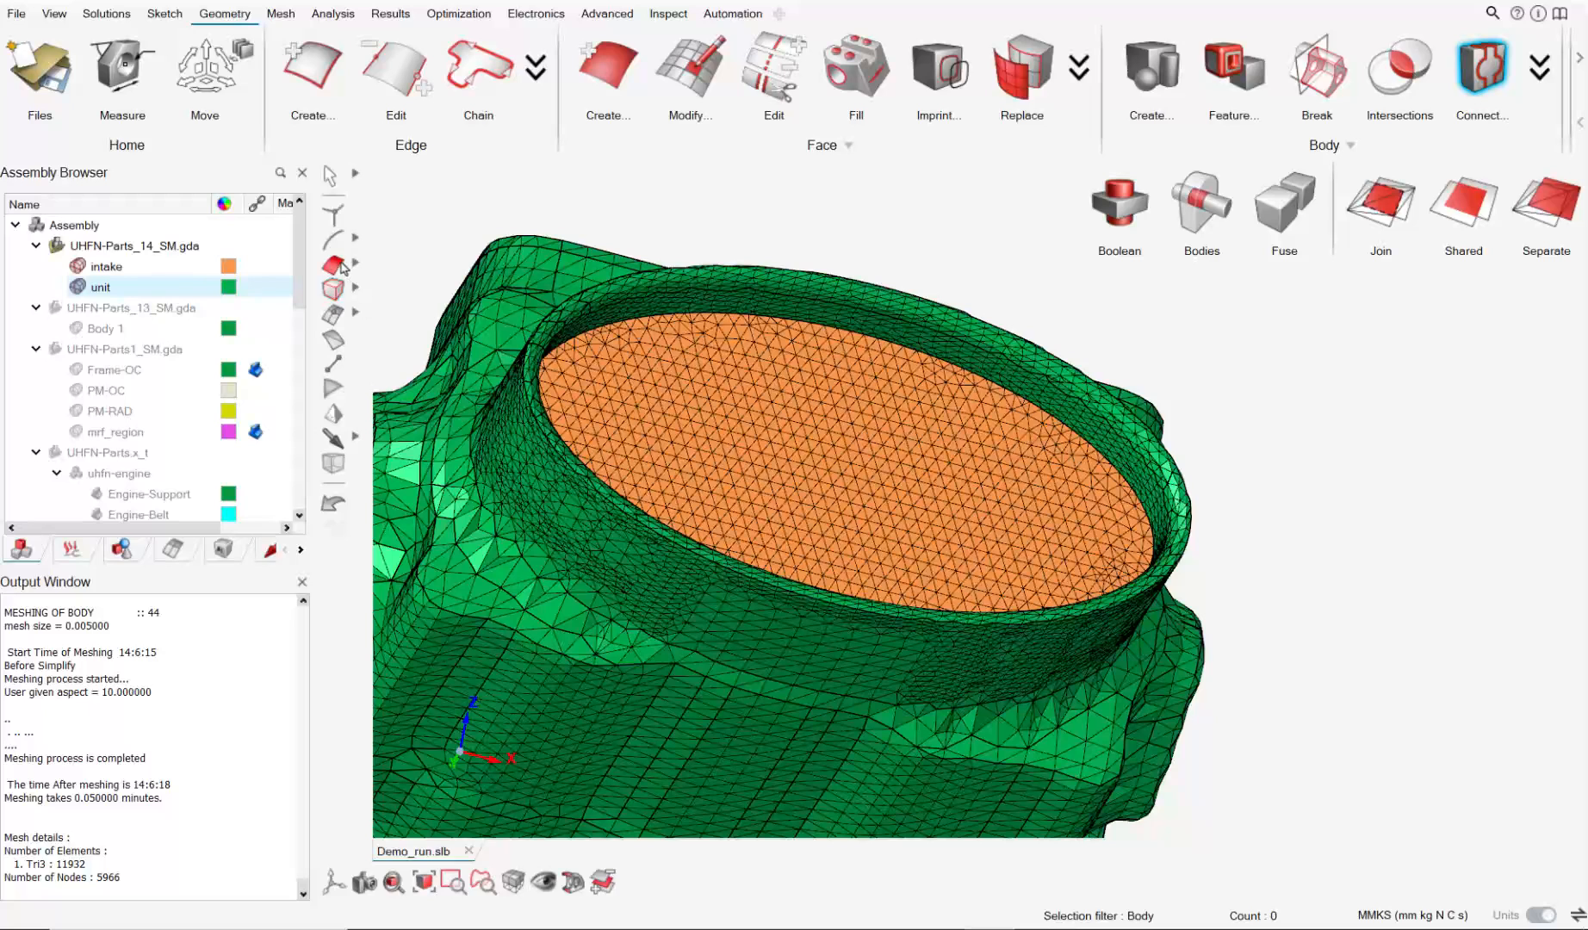
Check the intake cap face, and merge the intake and unit bodies into a single body.
left_click(718, 407)
scroll(732, 417, "down", 2)
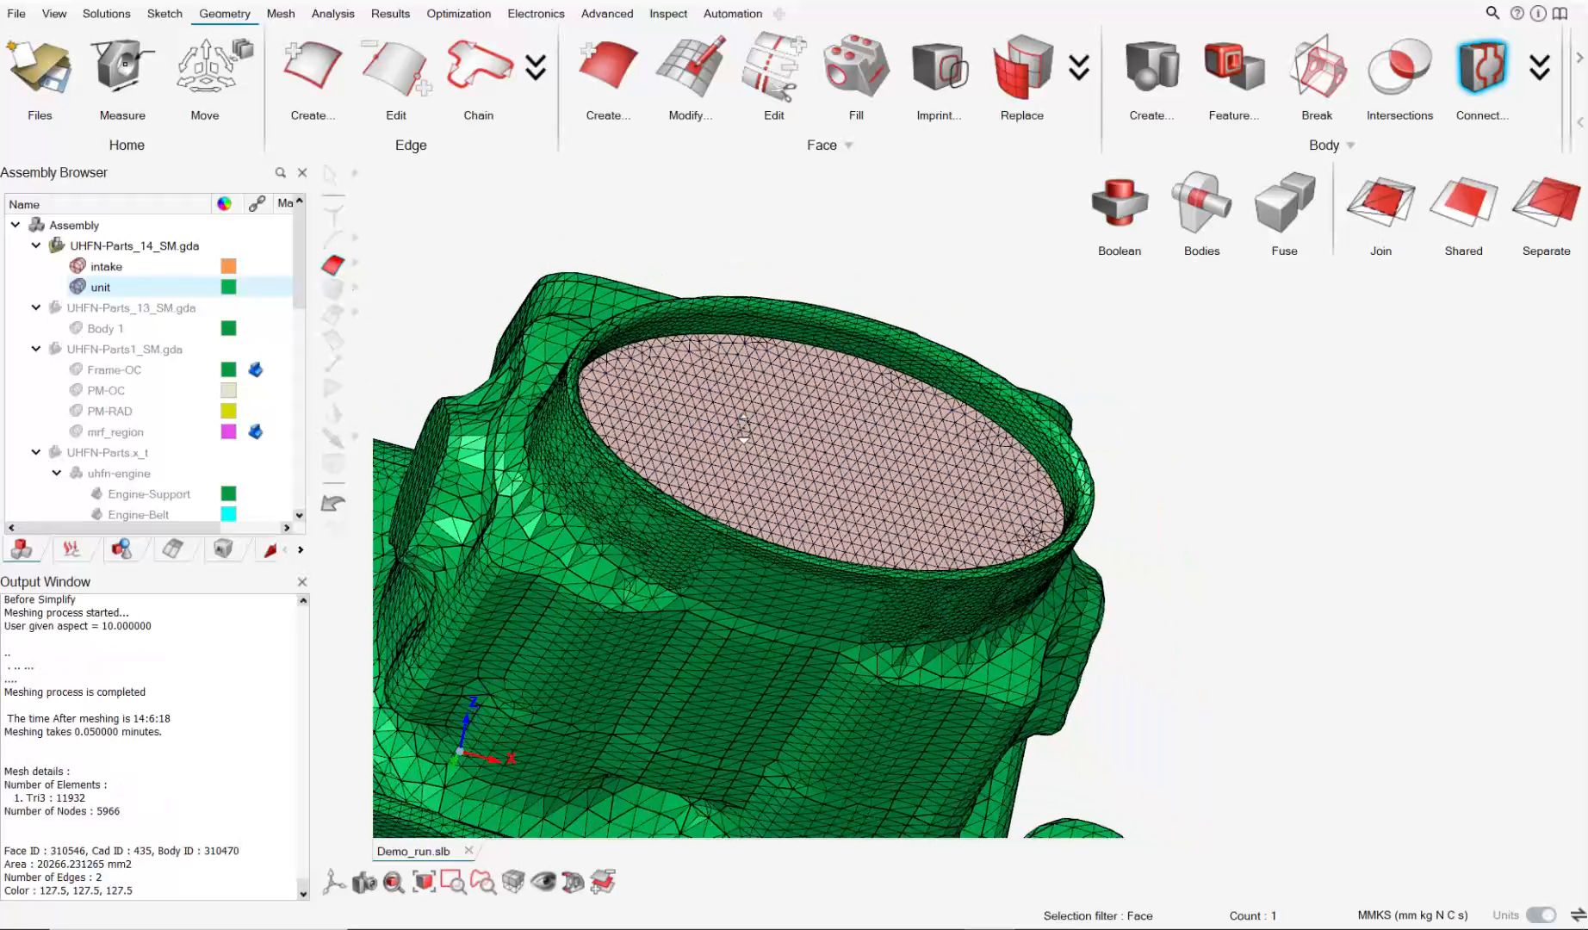
middle_click_drag(742, 428, 803, 426)
right_click_drag(721, 408, 849, 499)
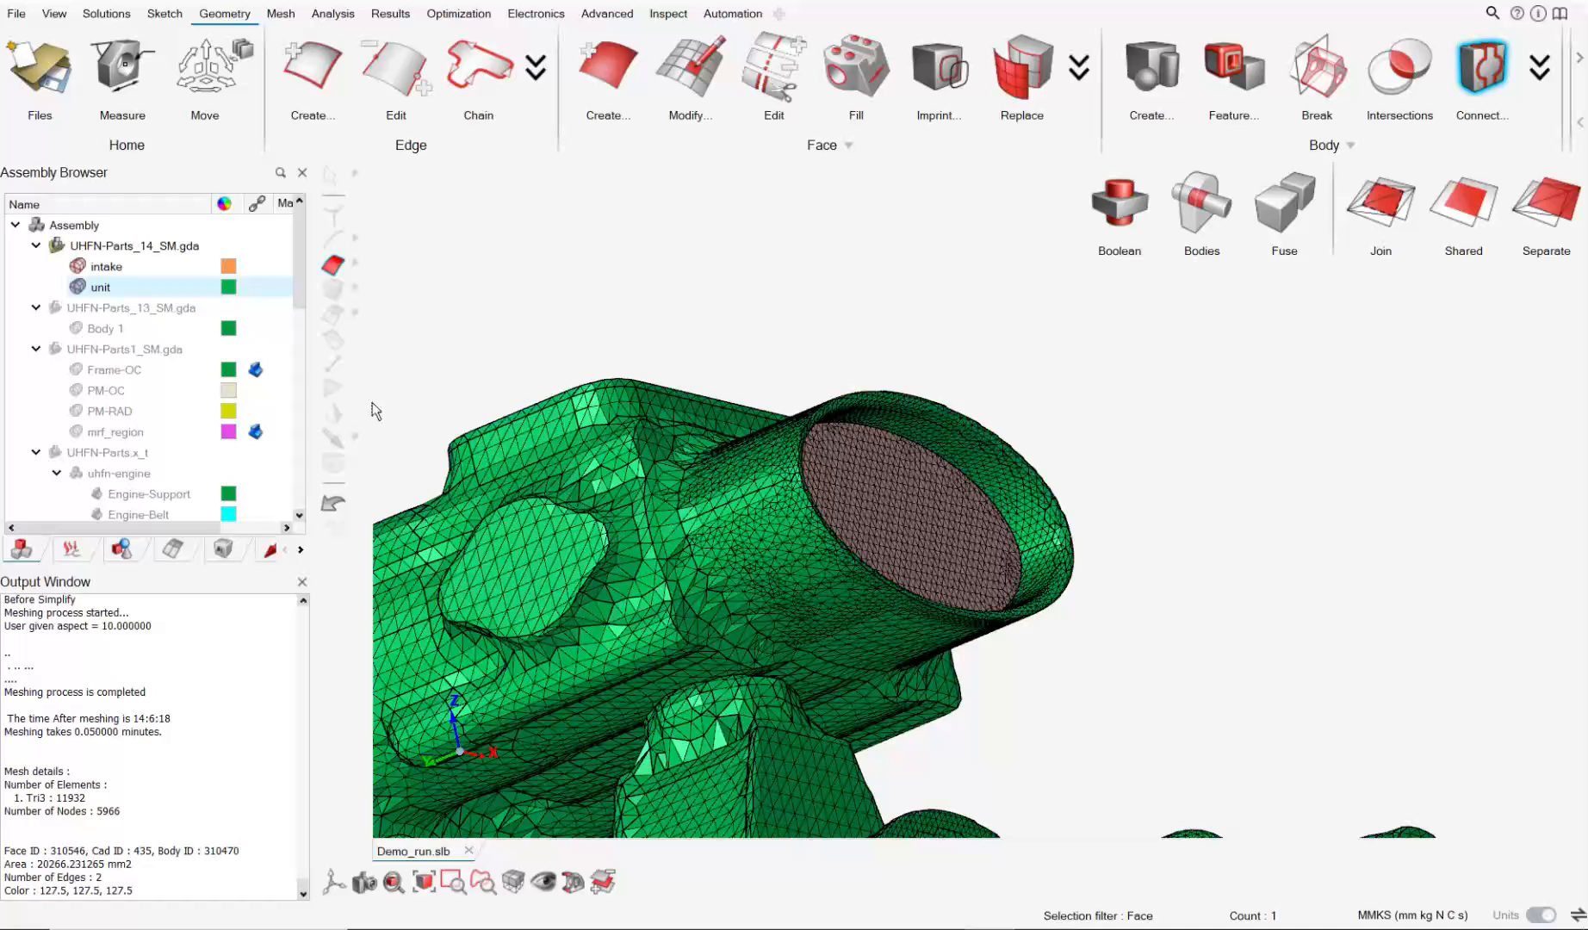
left_click(105, 266)
left_click(100, 287, "ctrl")
right_click(100, 291)
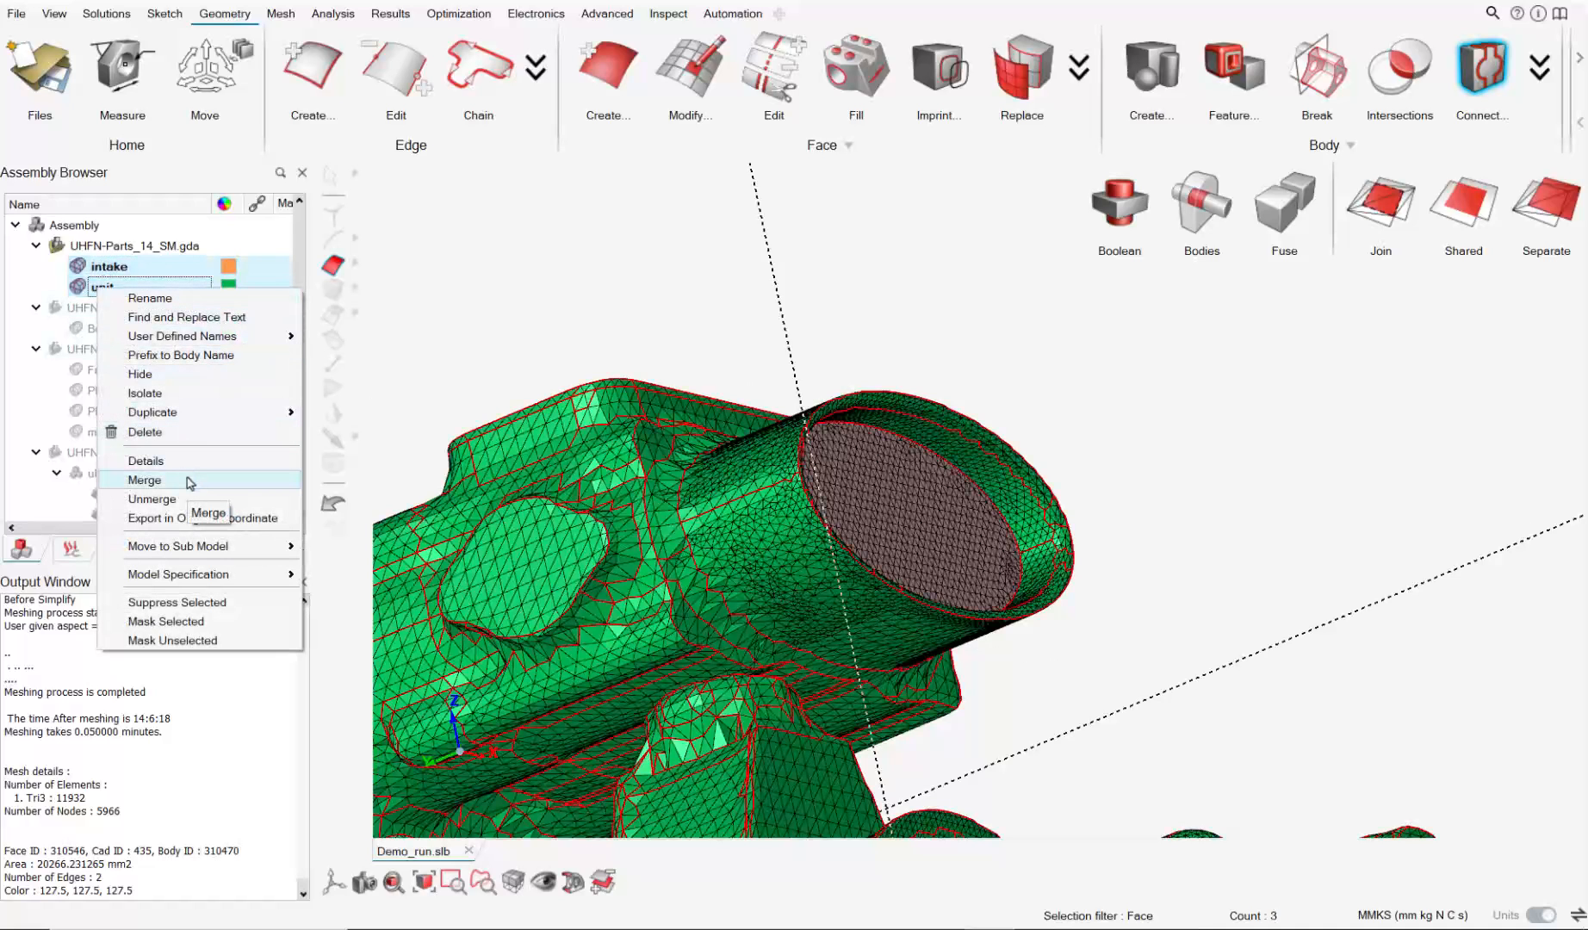
left_click(145, 479)
middle_click_drag(1096, 557, 981, 572)
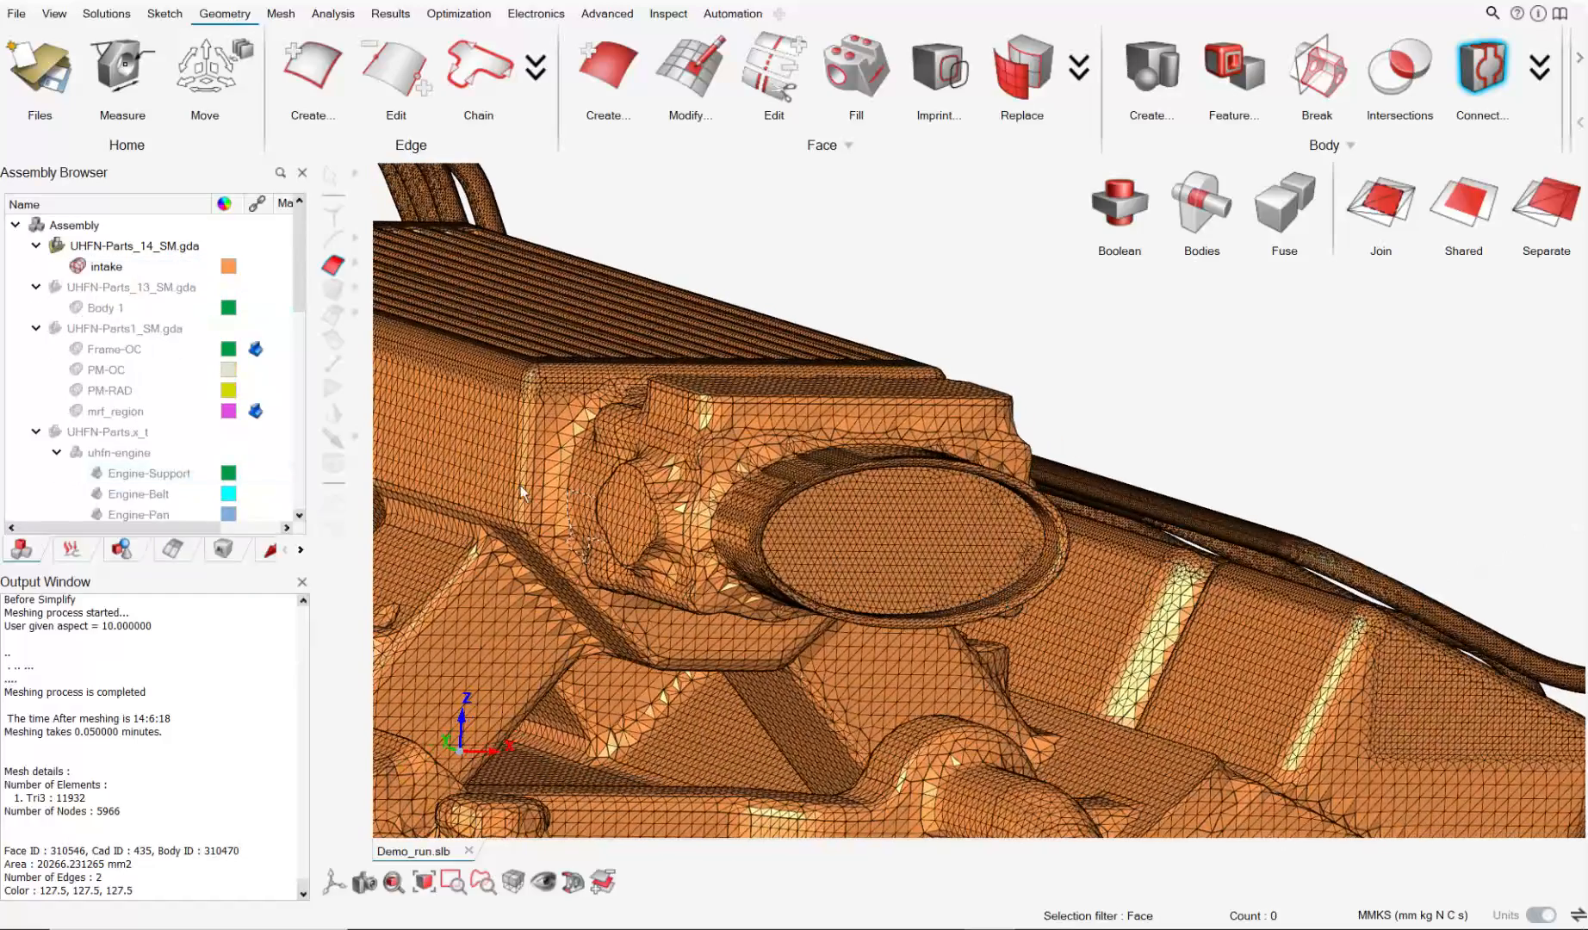
Recolor the merged body green and rename it unit.
left_click(229, 266)
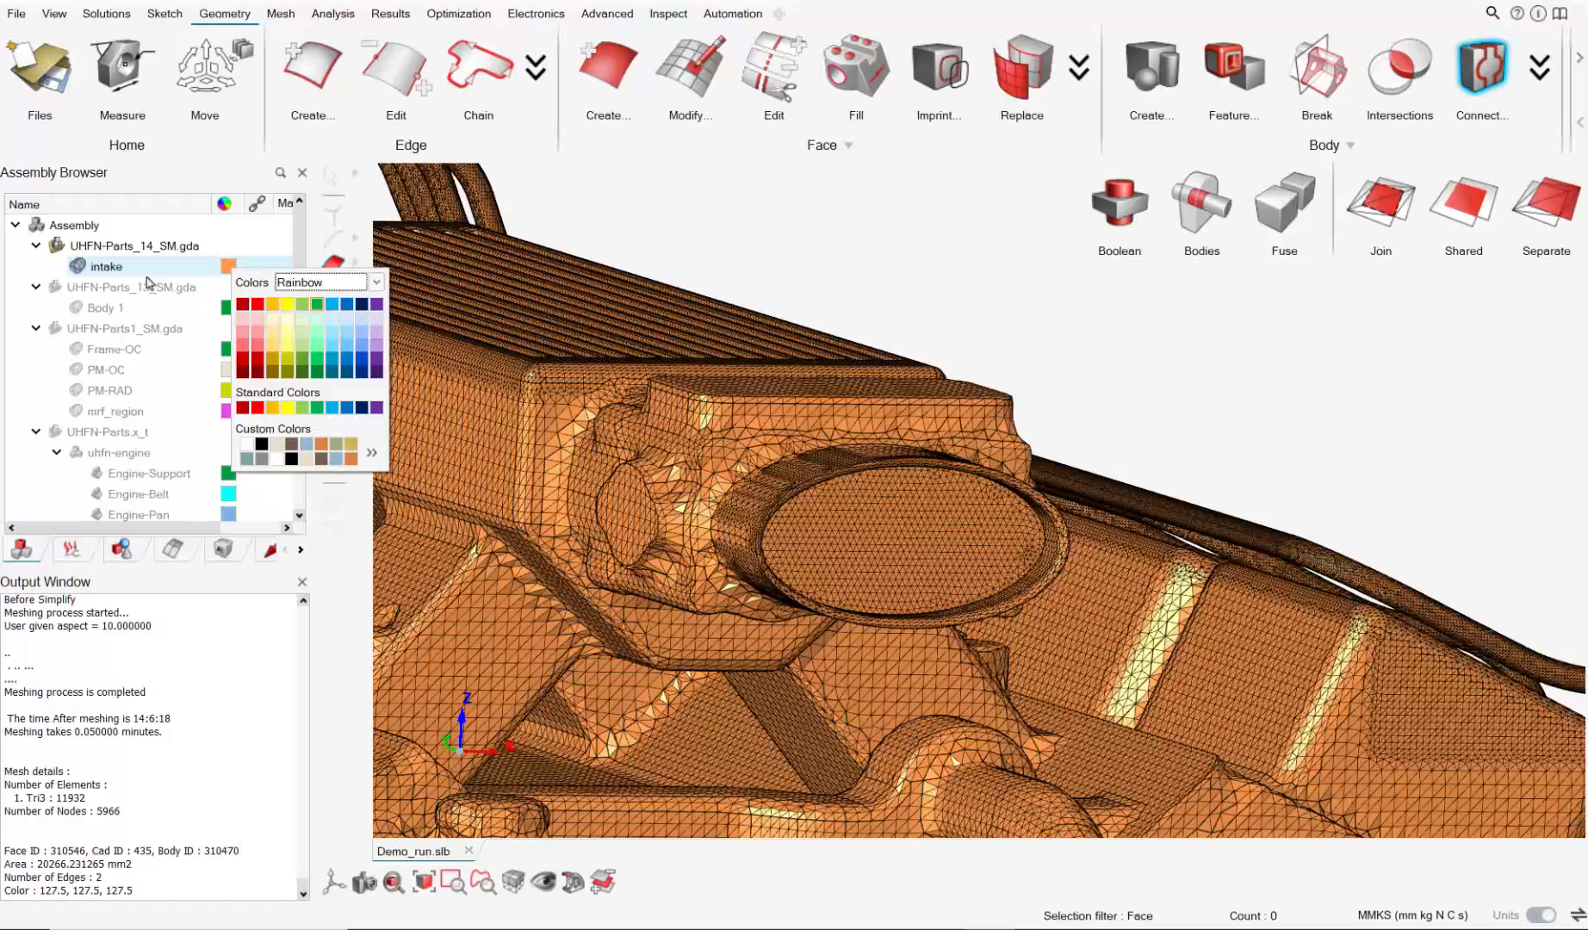
left_click(316, 406)
right_click(97, 267)
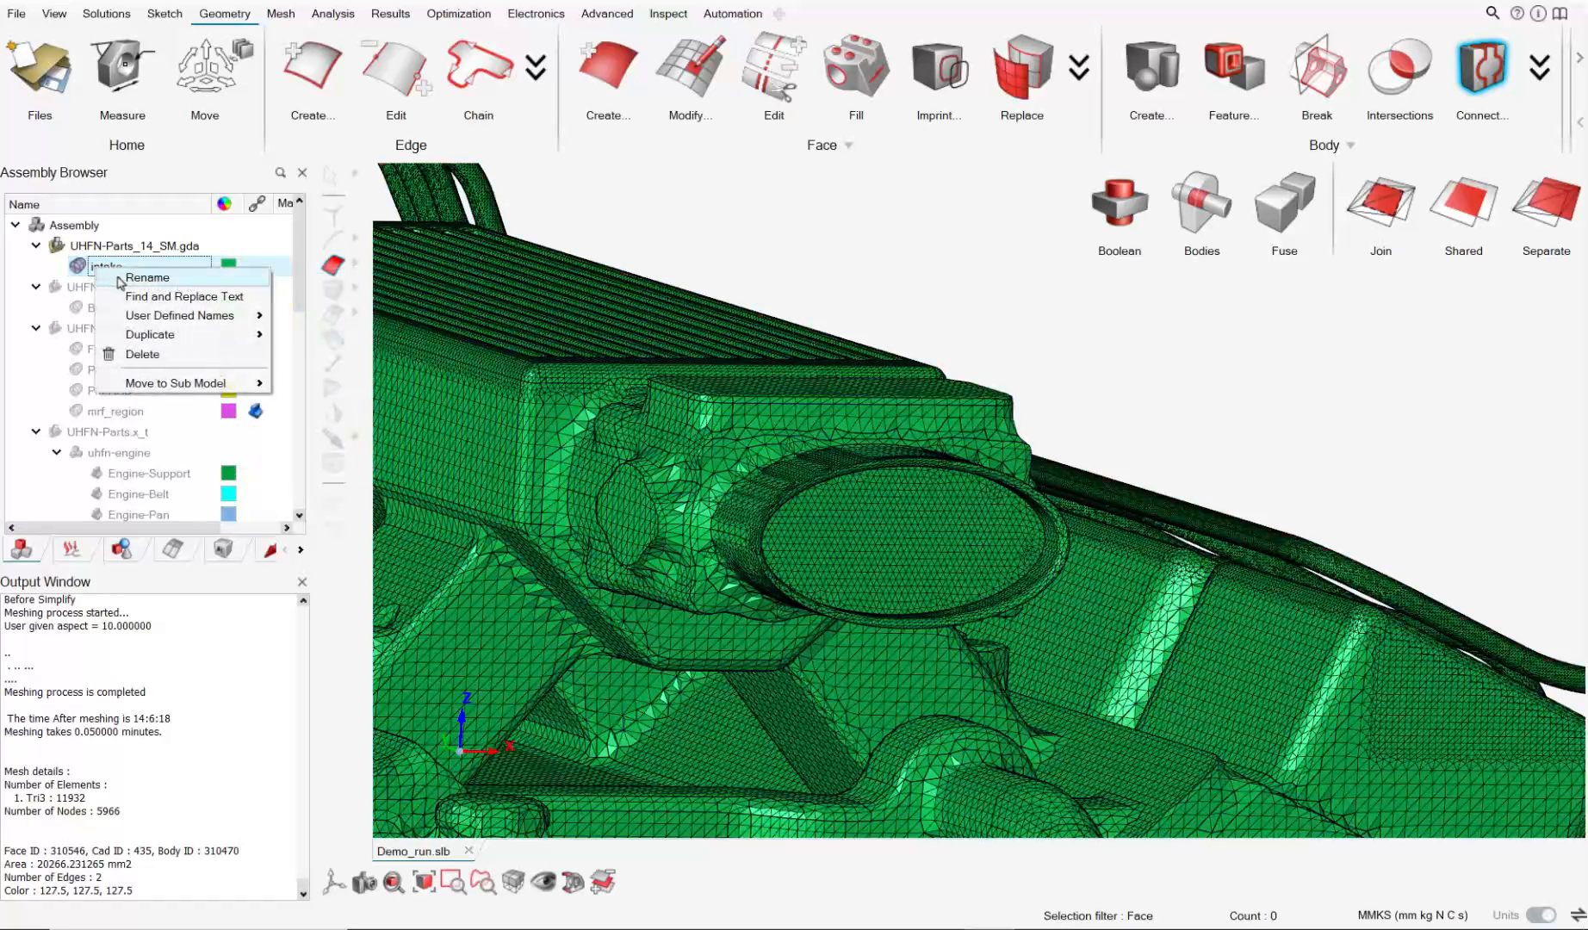
left_click(136, 278)
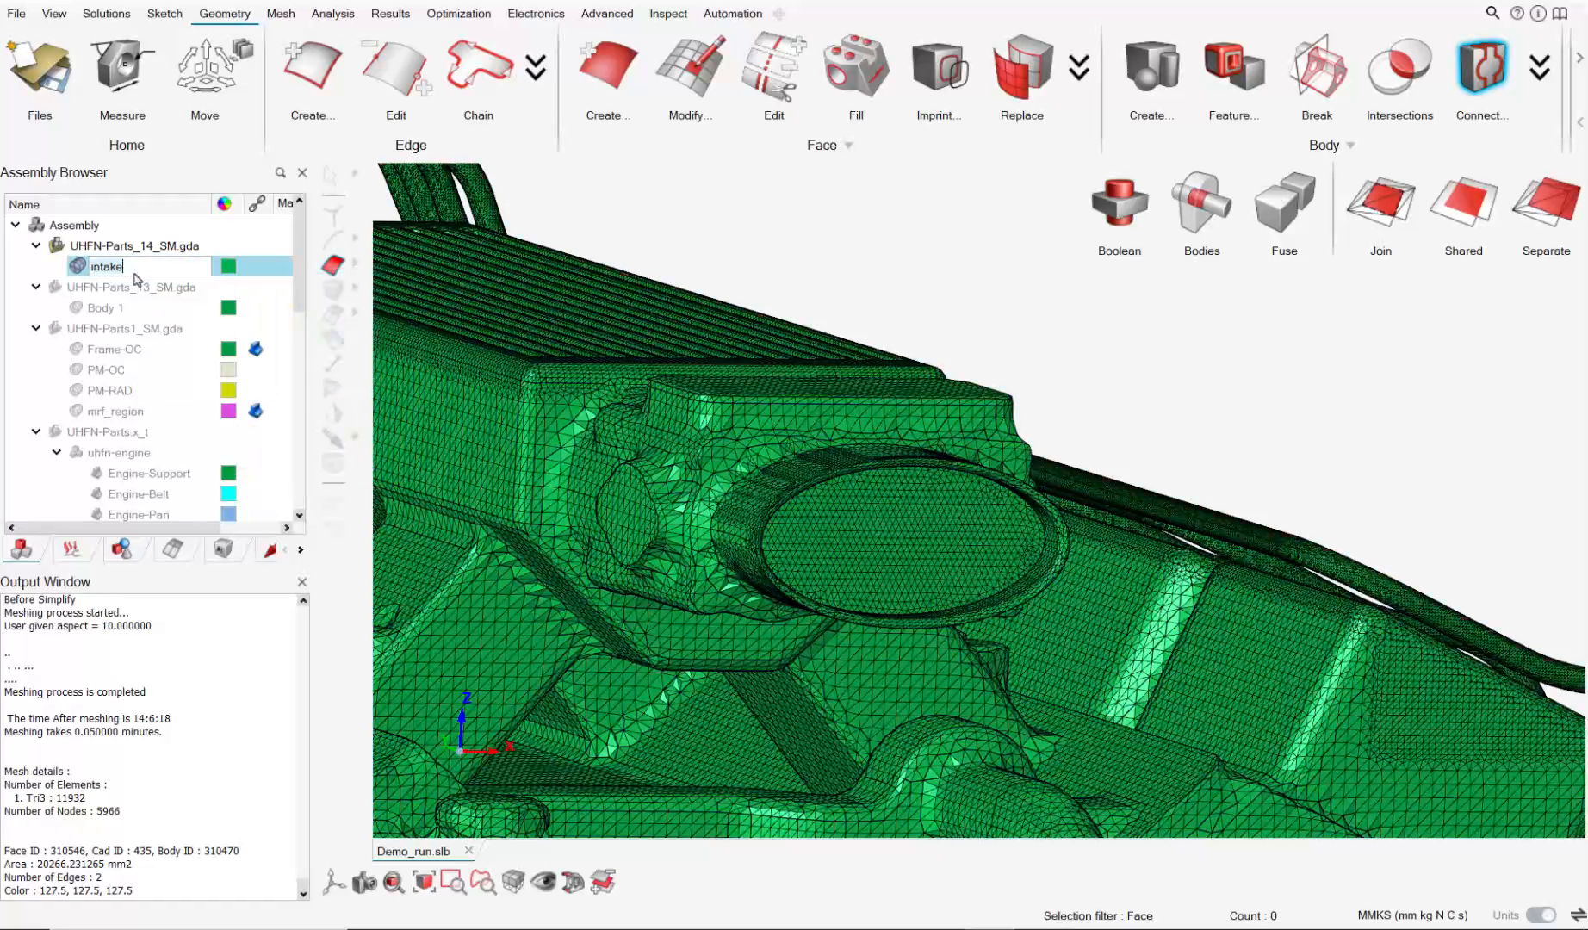
type("unit")
key("Return")
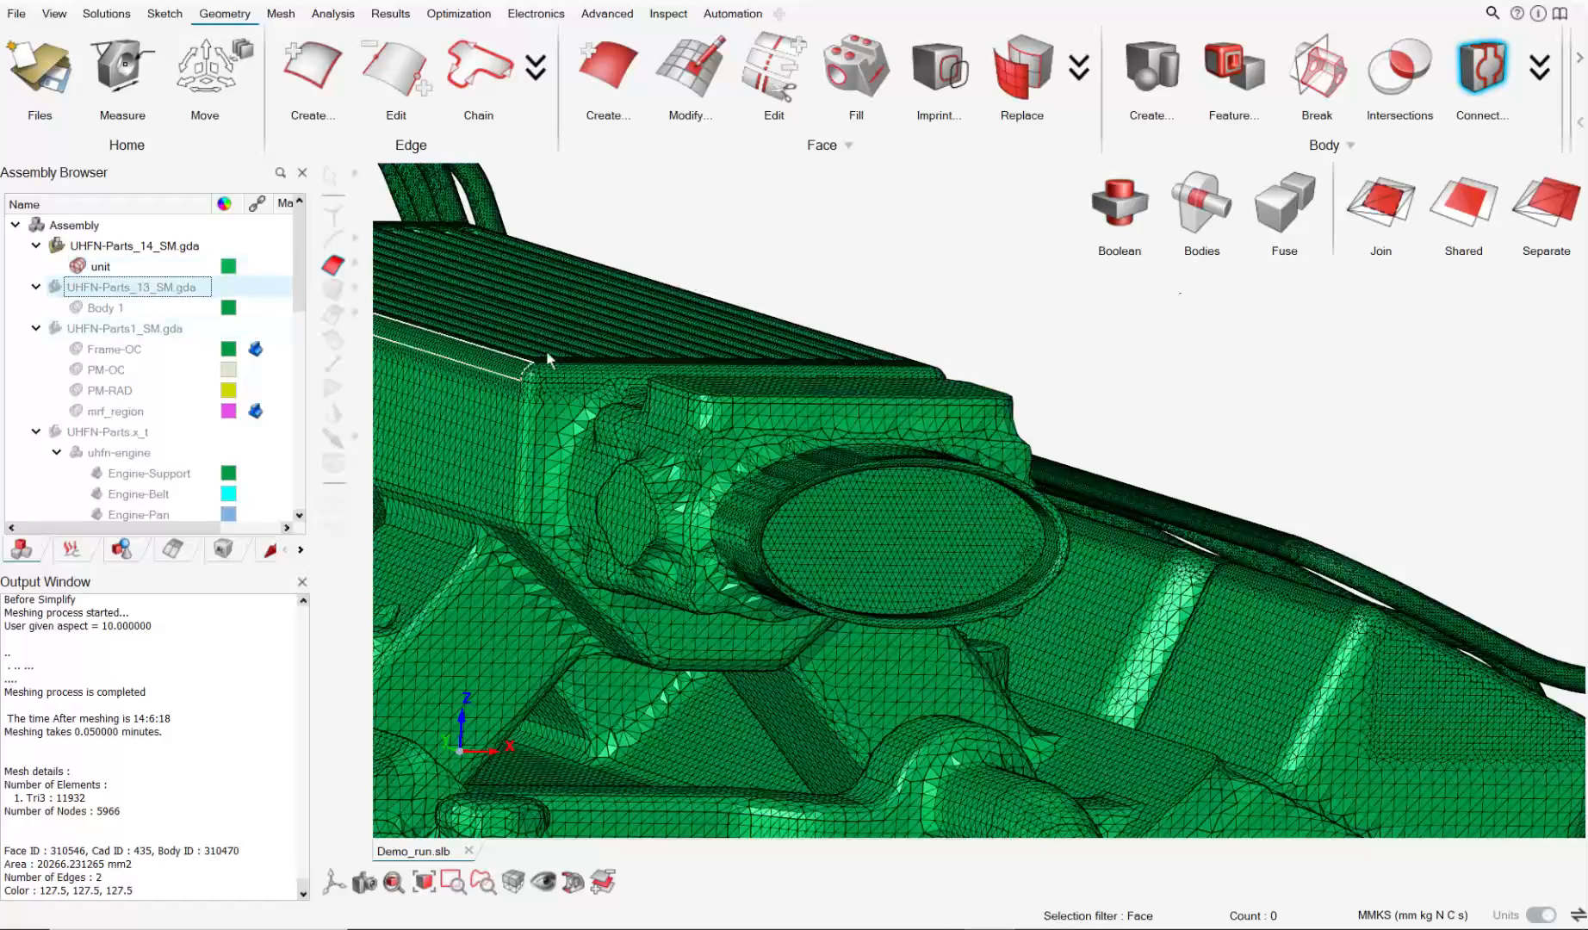
Create a face group named engine_intake from the face capping the air intake opening.
scroll(833, 475, "up", 2)
middle_click_drag(931, 522, 934, 458)
left_click(936, 465)
right_click(934, 474)
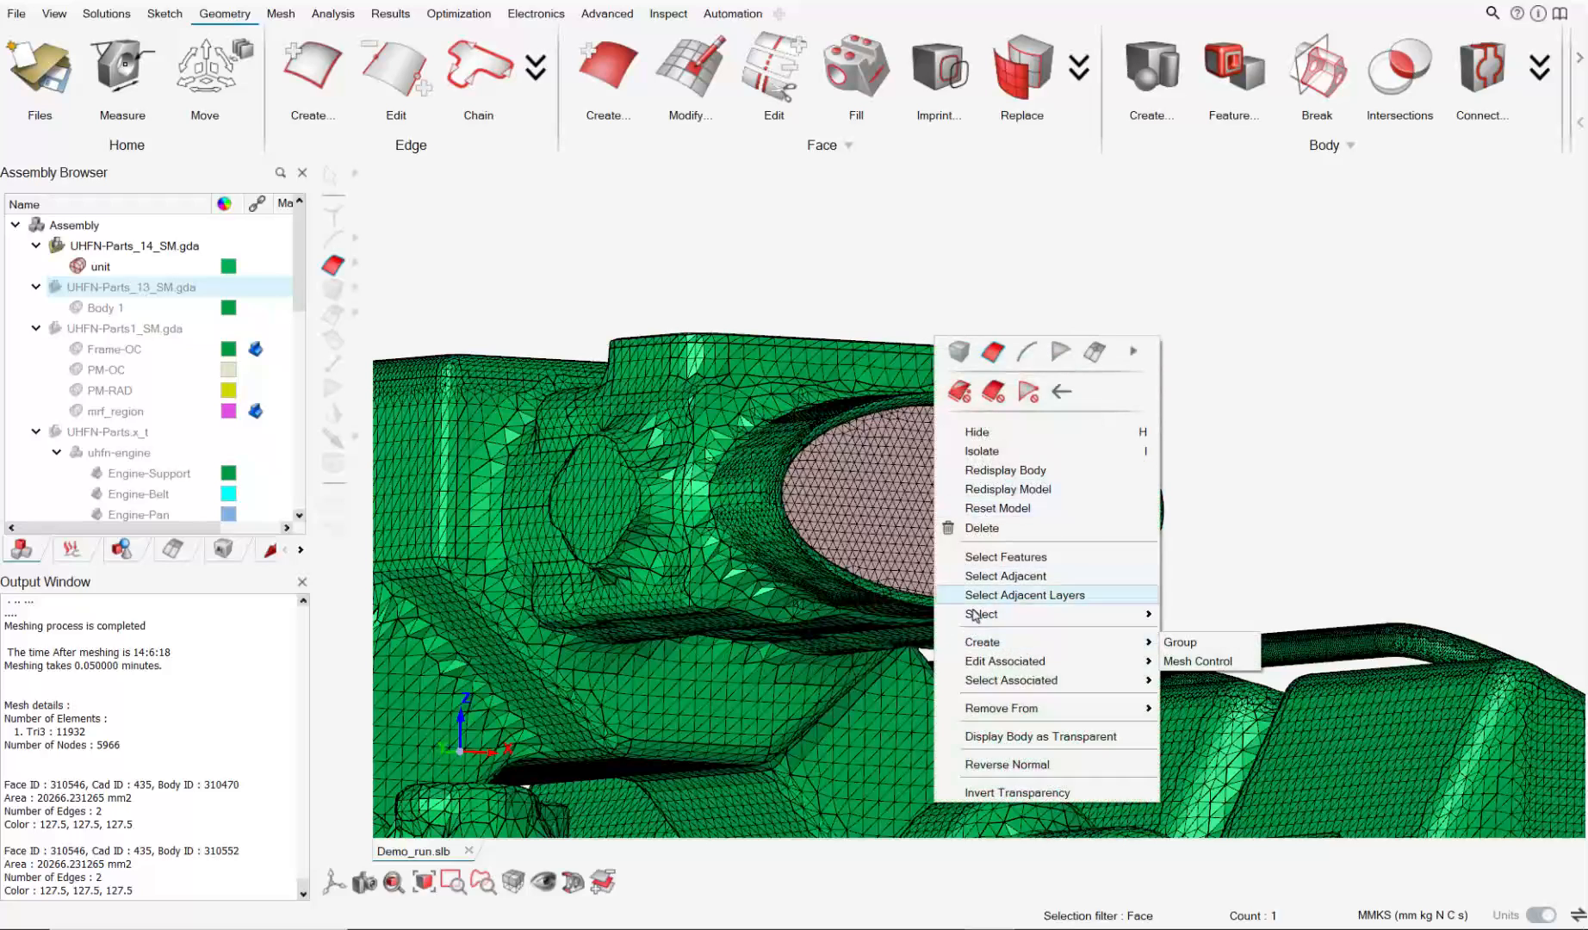
left_click(1181, 644)
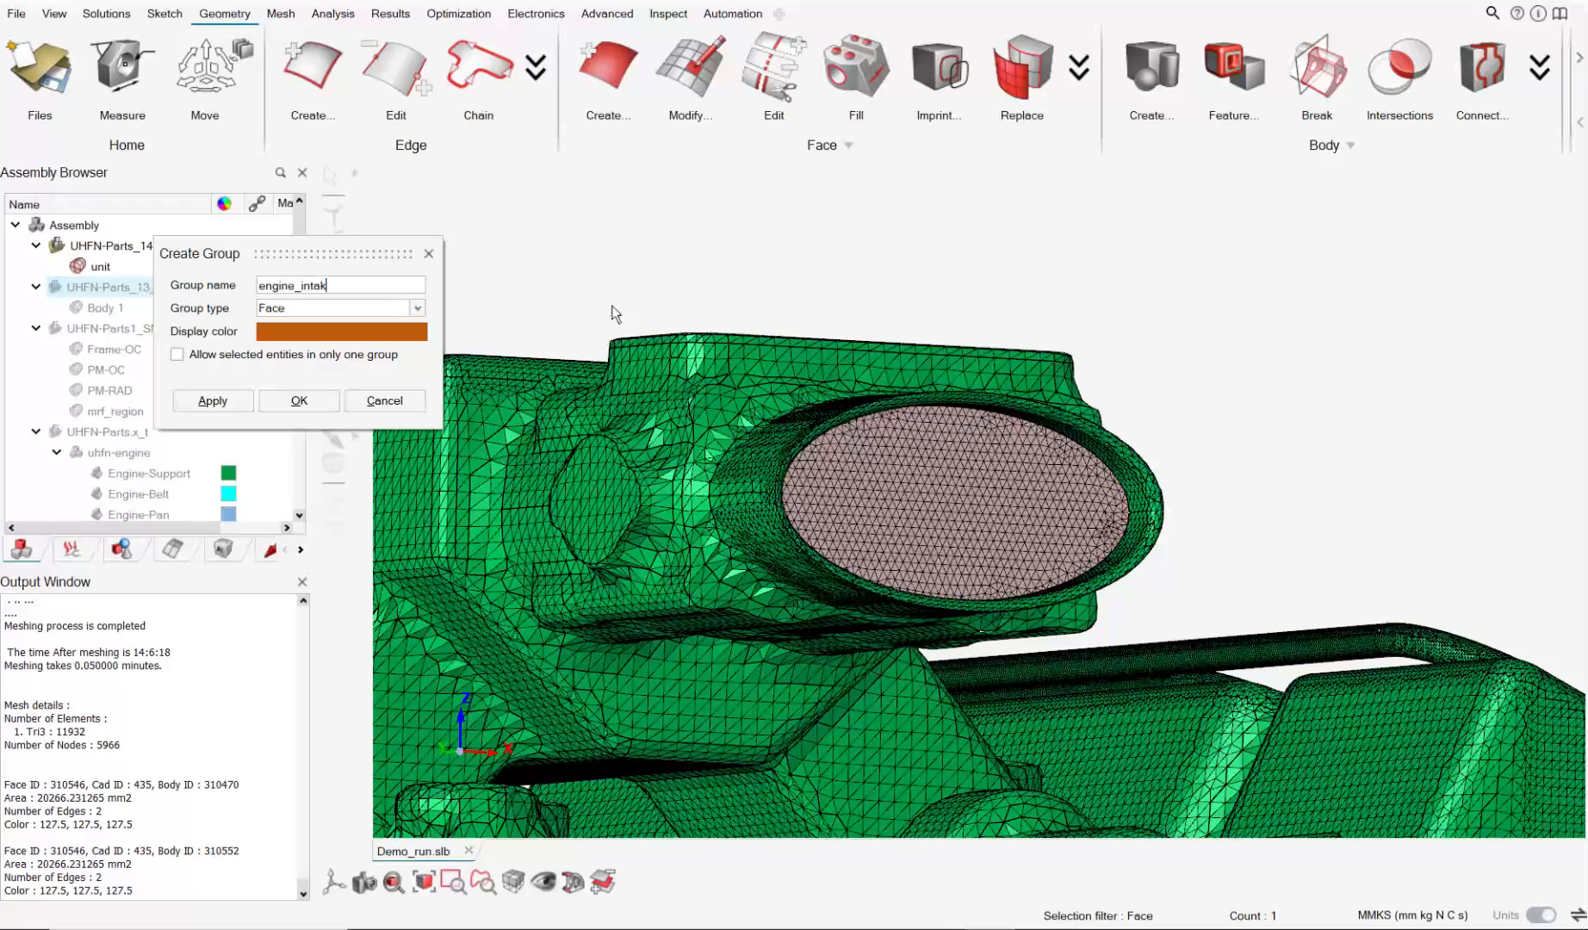
left_click(241, 403)
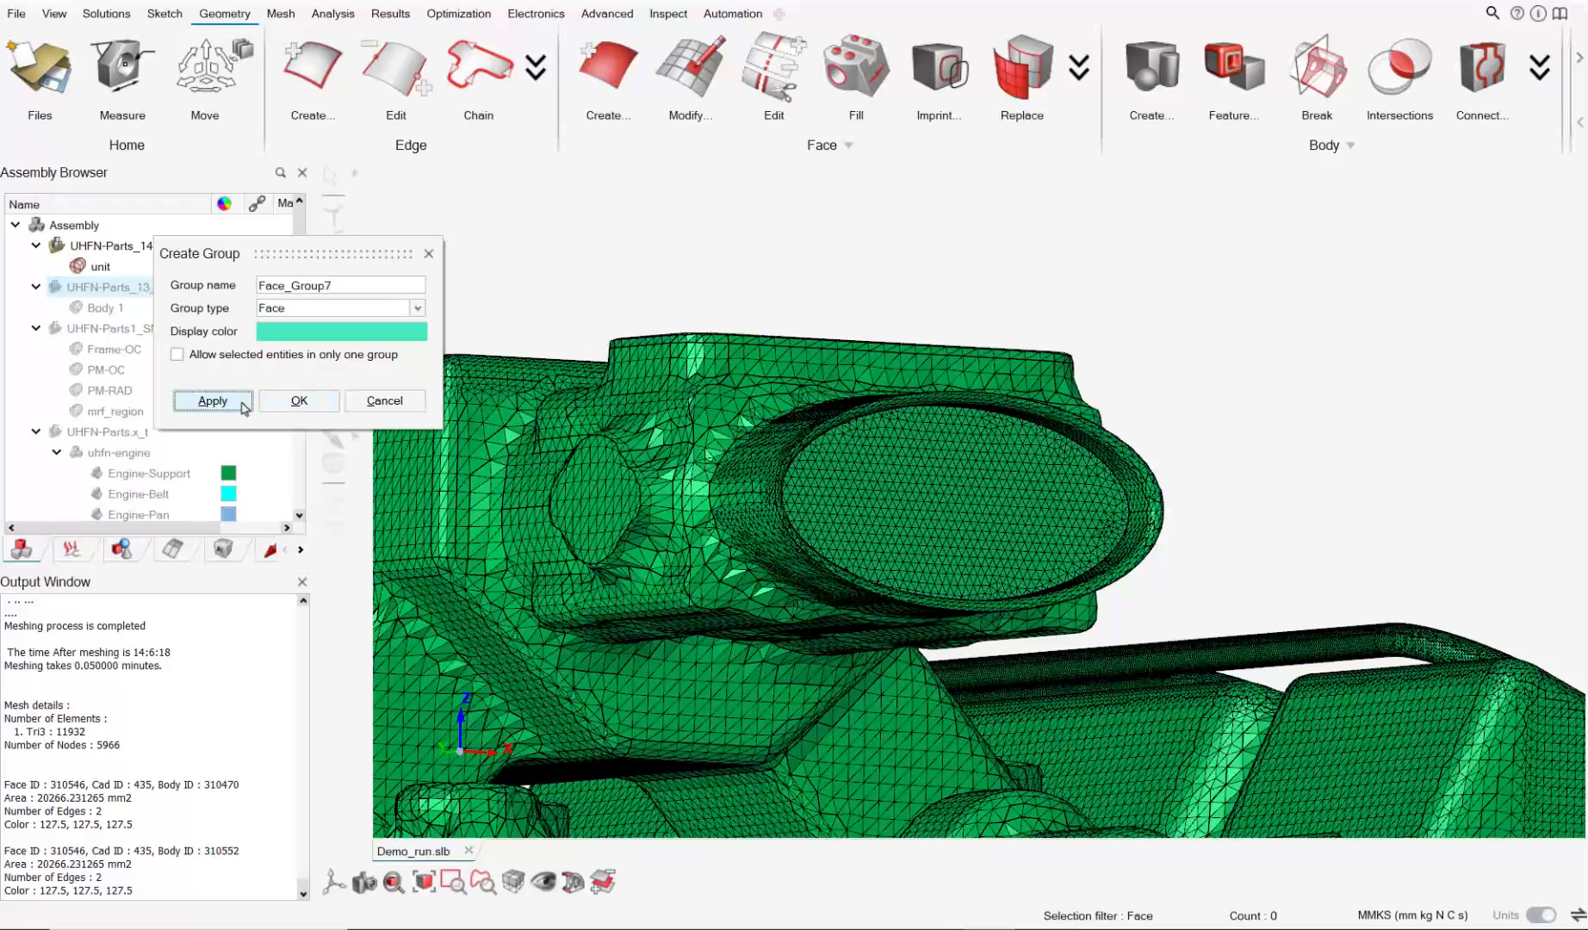
Examine the existing face groups and check which faces the exhaust_1 group contains, leaving it unmodified.
scroll(951, 655, "down", 5)
middle_click_drag(951, 655, 908, 607)
scroll(908, 607, "up", 10)
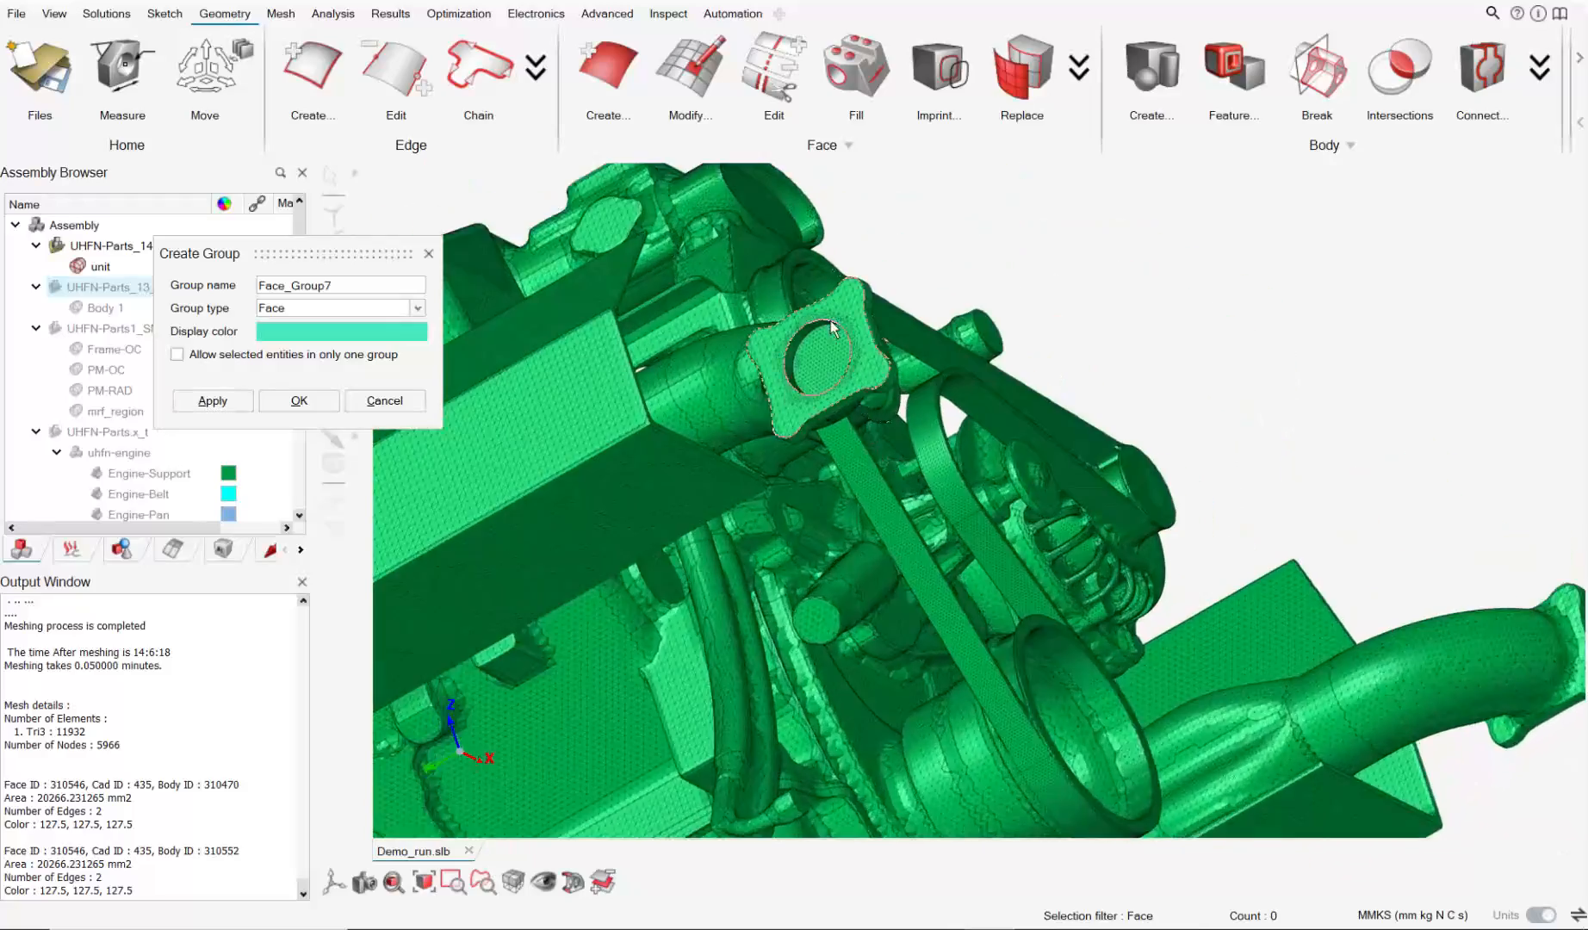
left_click(299, 402)
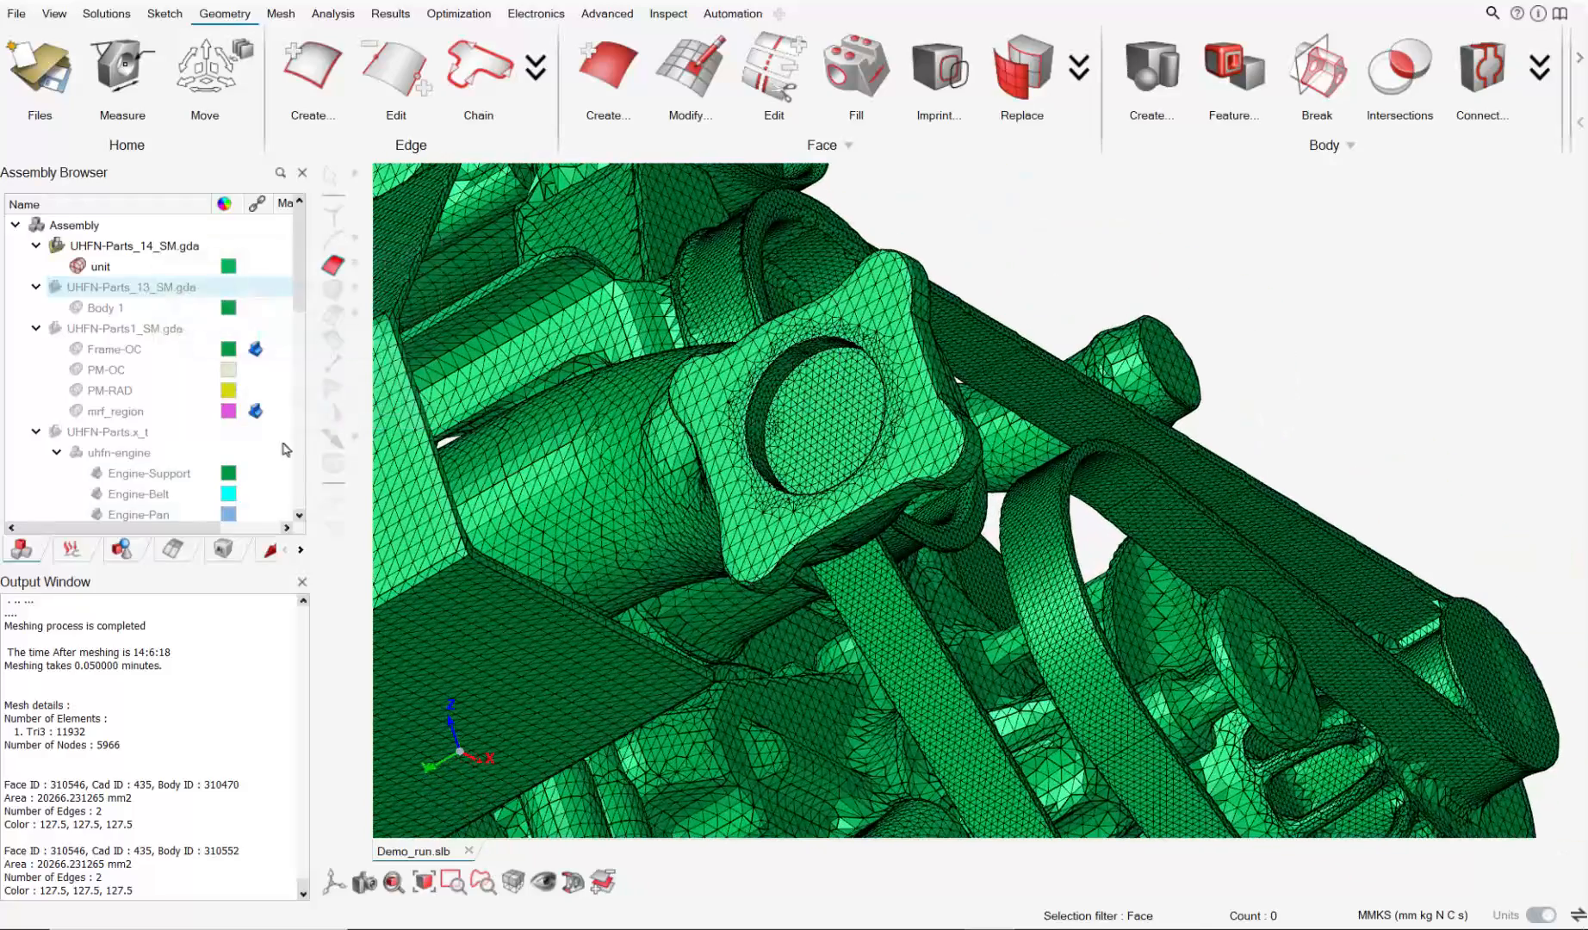
left_click(162, 554)
left_click(122, 549)
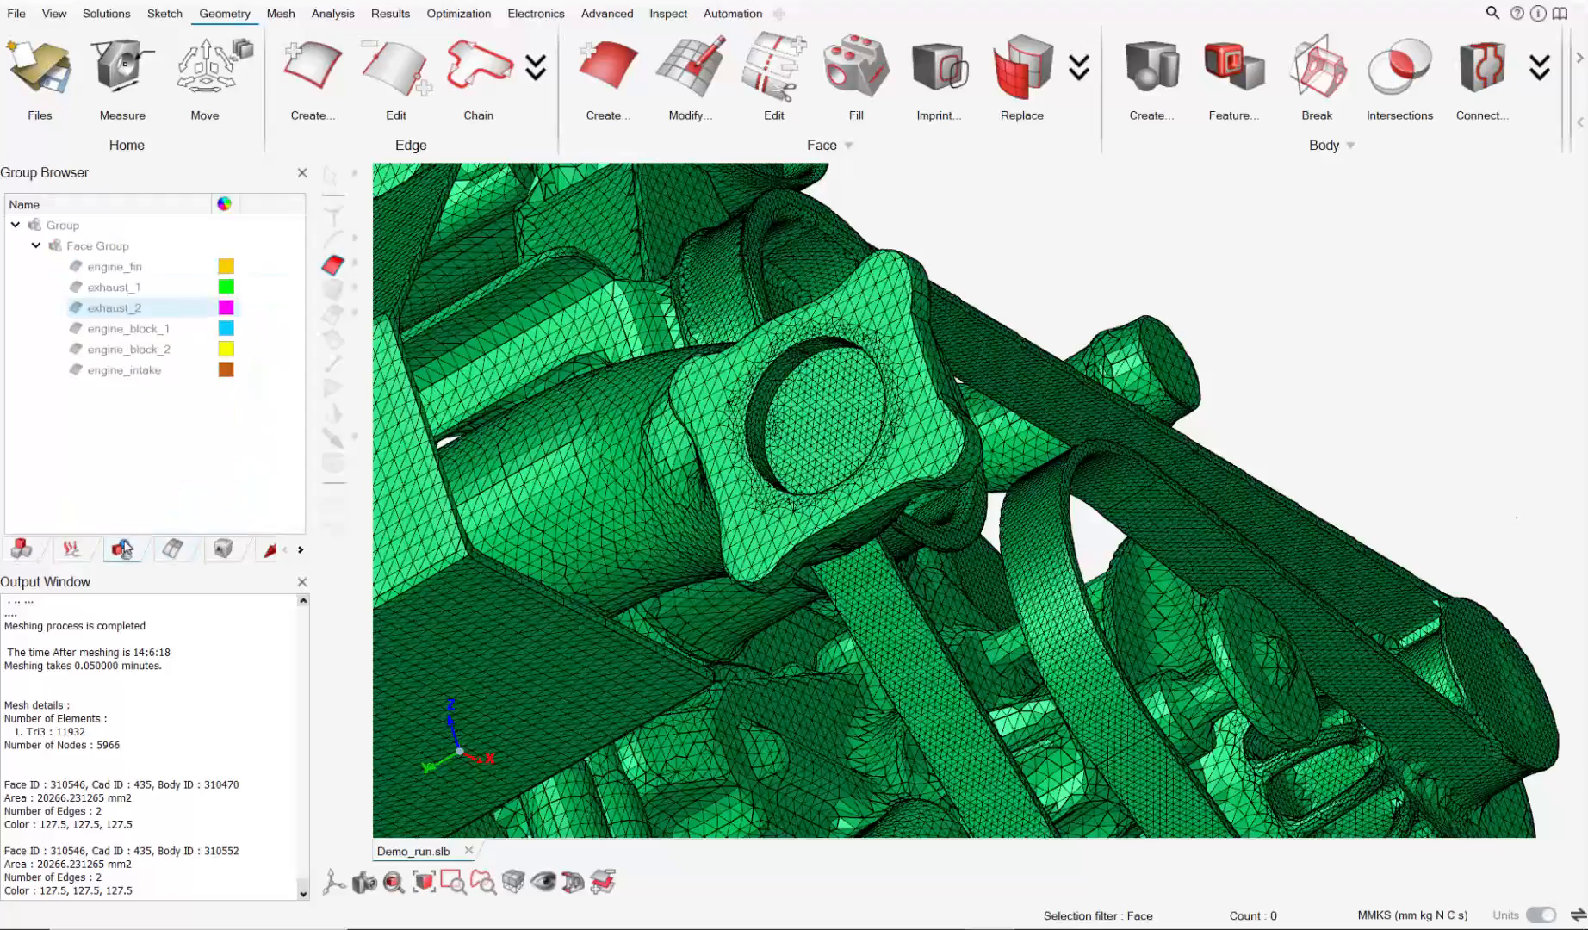
left_click(117, 311)
double_click(110, 288)
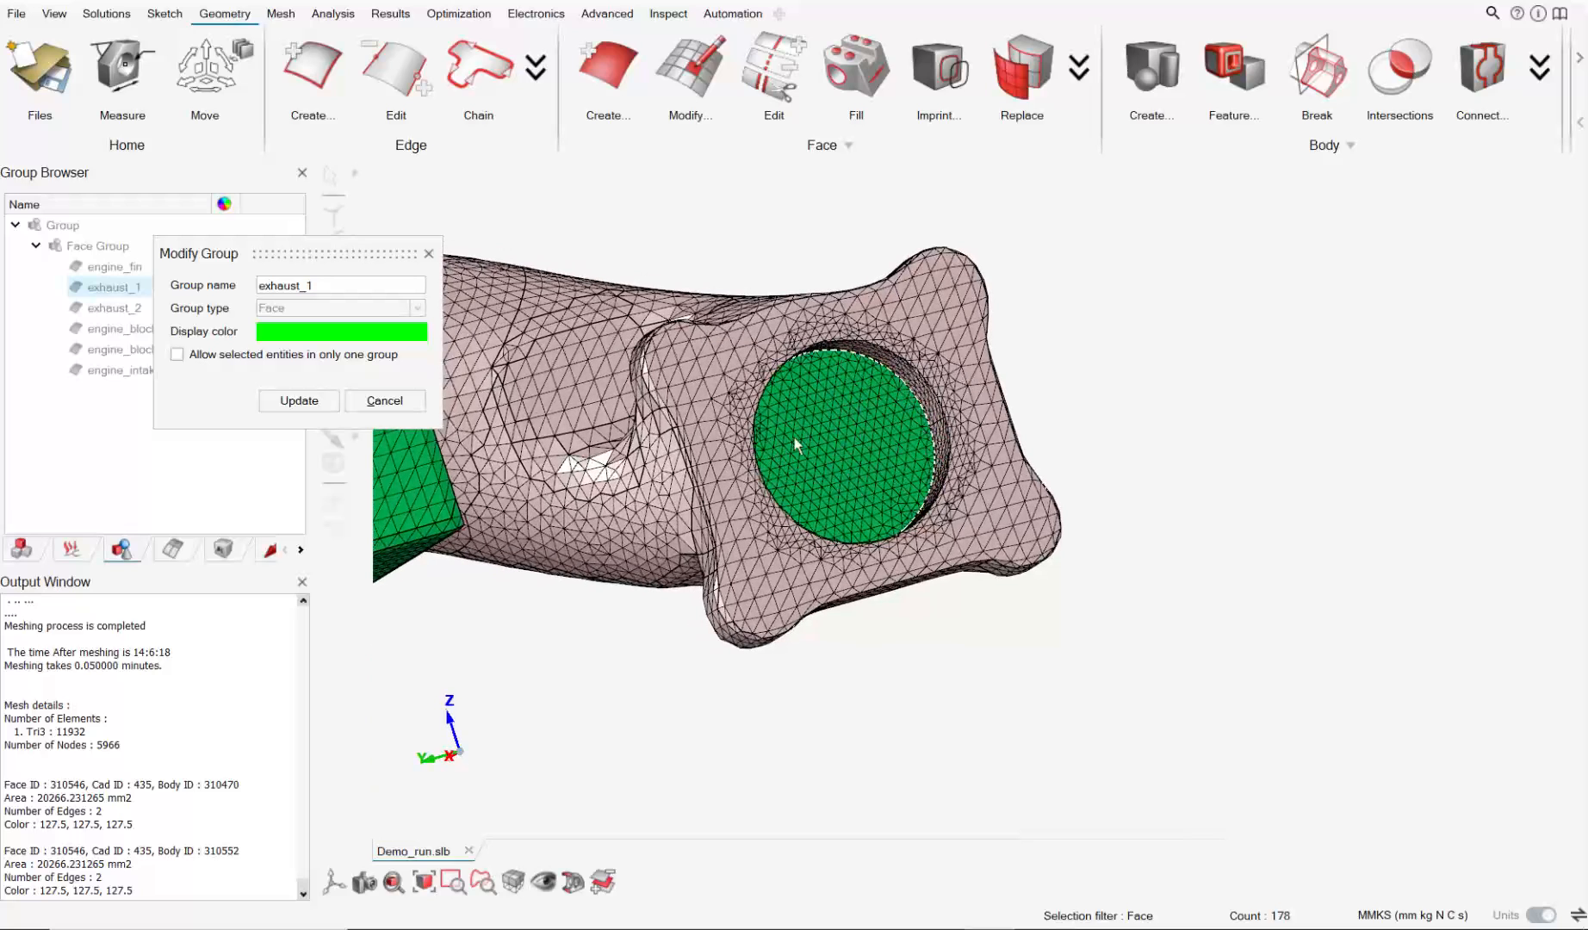
left_click(384, 400)
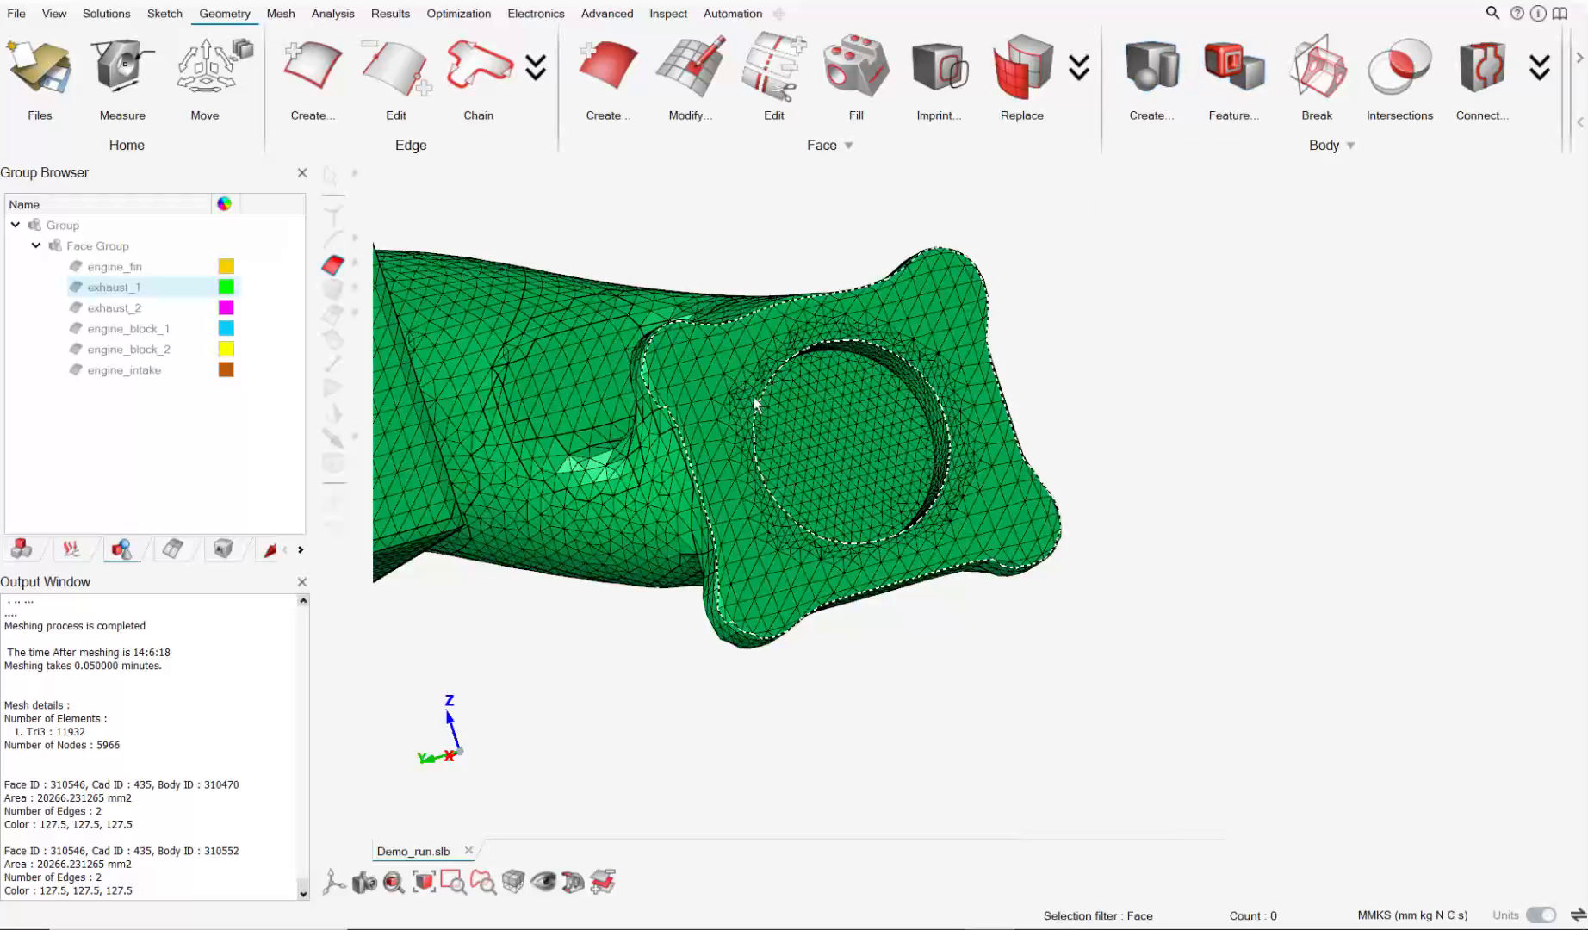
Create a face group named exhaust_tip_1 from the cap face of the first exhaust outlet.
right_click(866, 430)
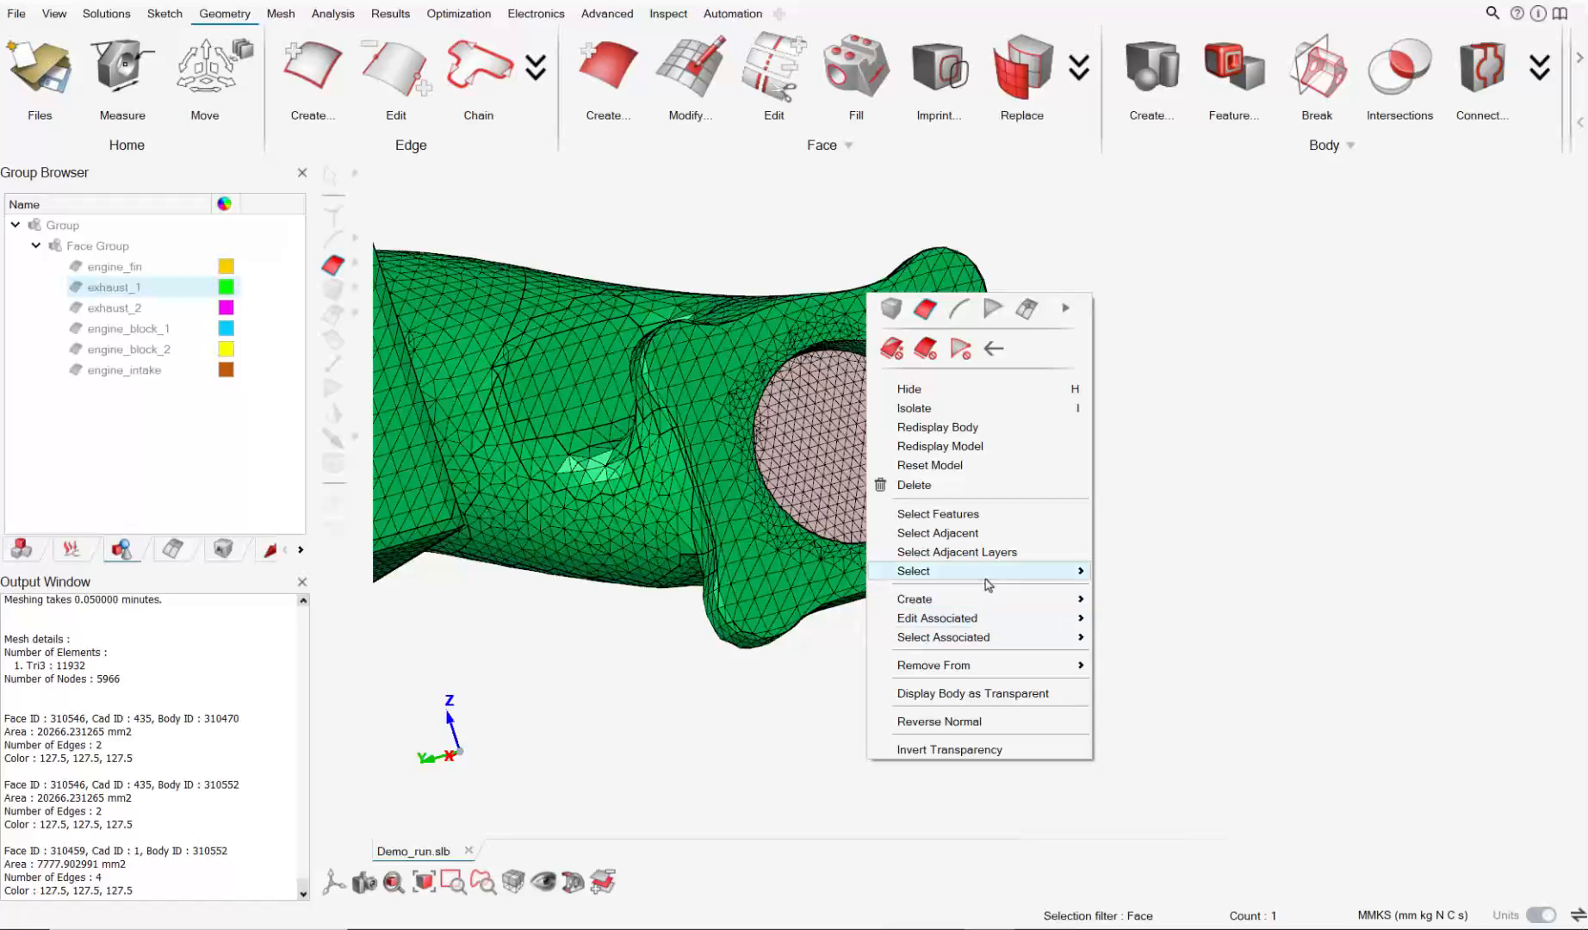
mouse_move(991, 578)
mouse_move(1029, 600)
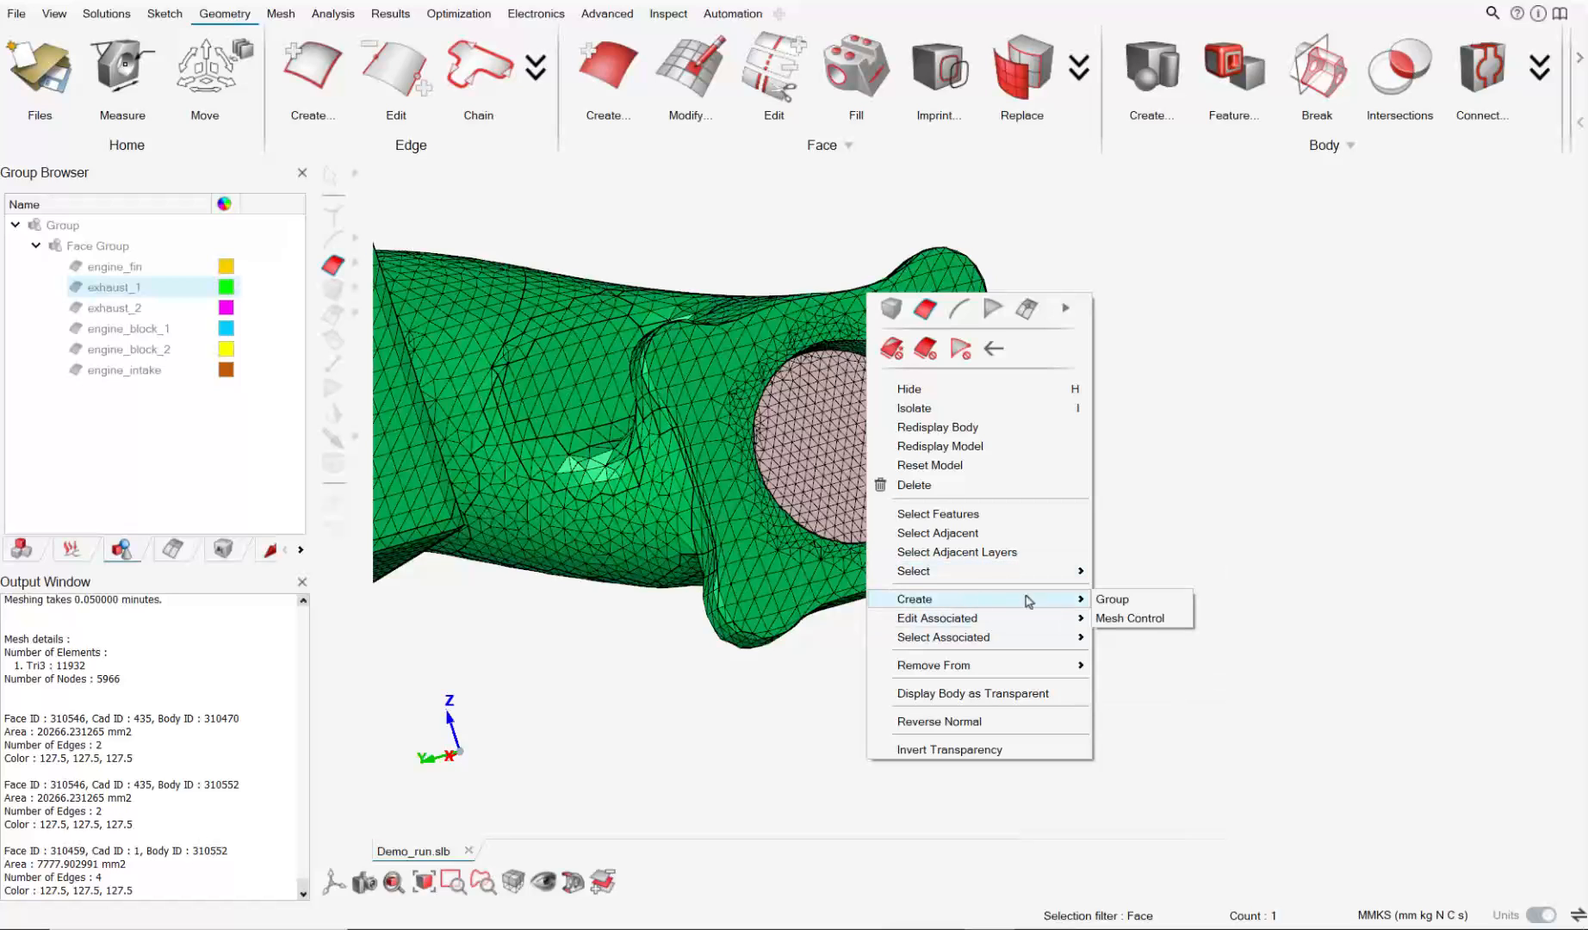
left_click(1122, 603)
key("ctrl+a")
type("exha")
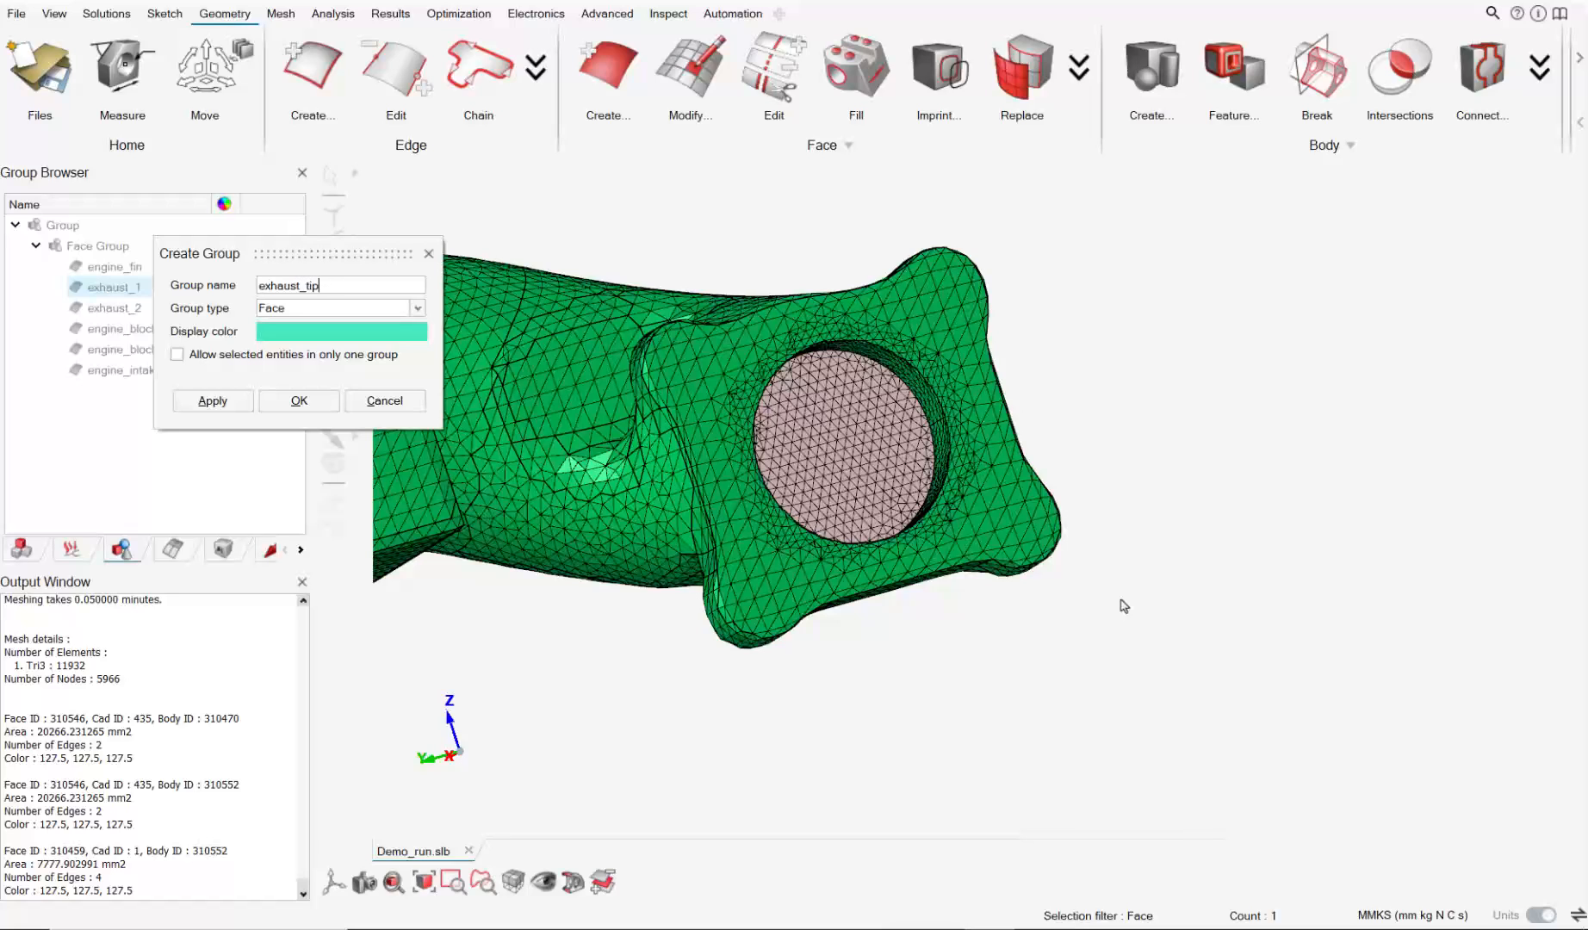
left_click(228, 412)
Create a face group named exhaust_tip_2 from the cap face of the opposite exhaust outlet, and finish creating groups.
scroll(836, 457, "down", 3)
middle_click_drag(836, 458, 508, 494)
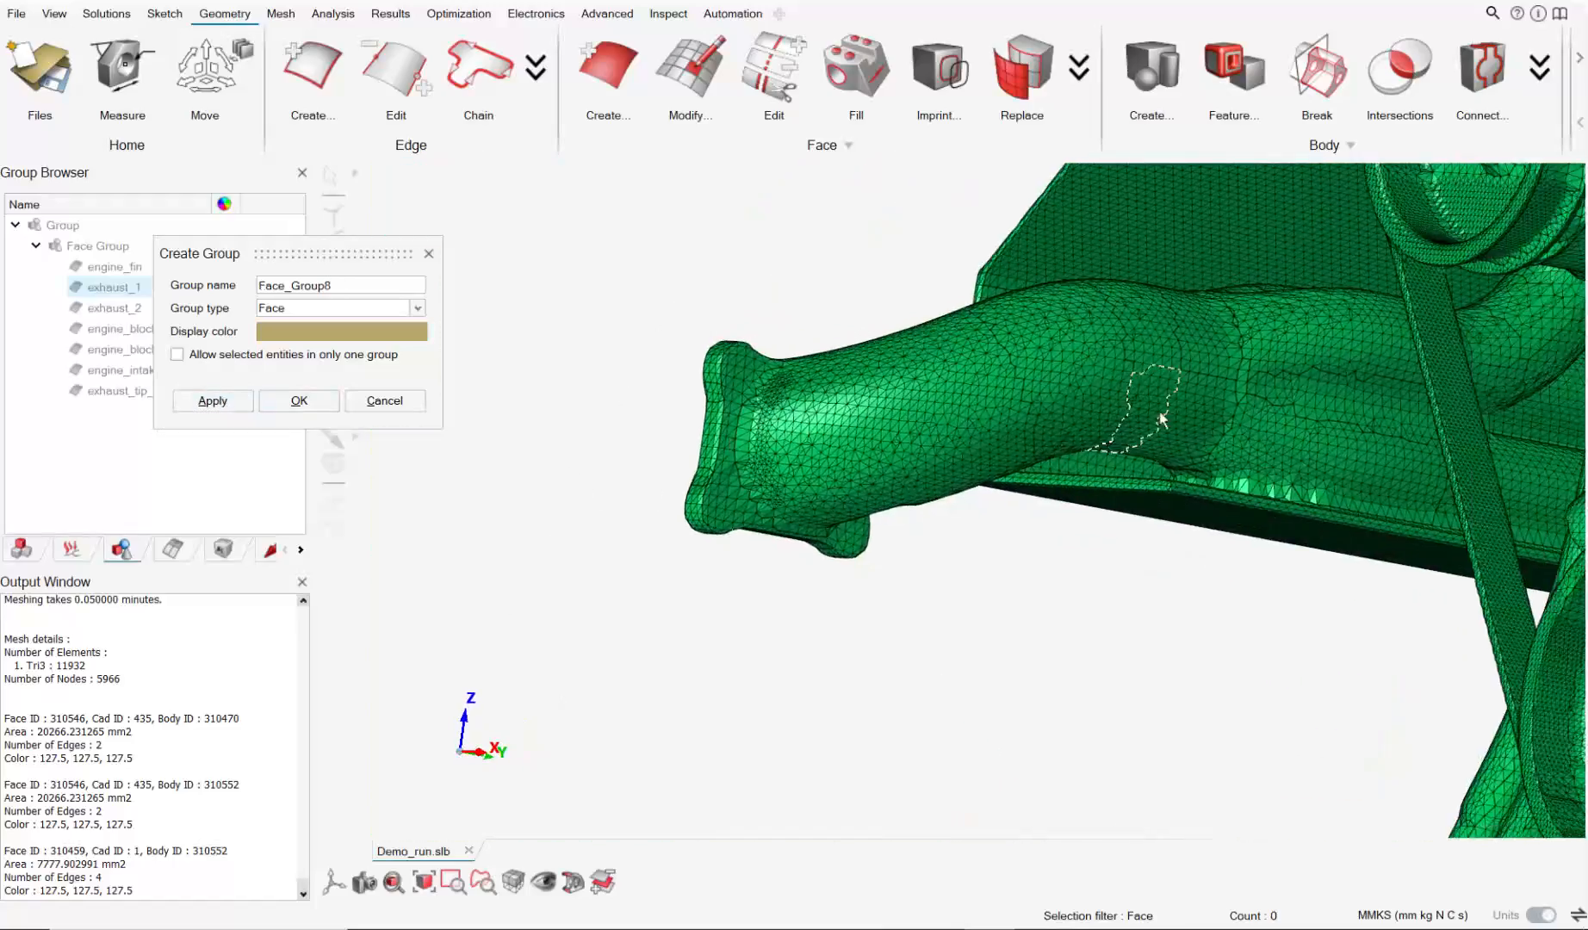
scroll(1160, 420, "down", 2)
right_click_drag(1205, 491, 741, 674)
scroll(749, 670, "down", 2)
right_click_drag(1205, 577, 1019, 473)
scroll(1124, 520, "up", 4)
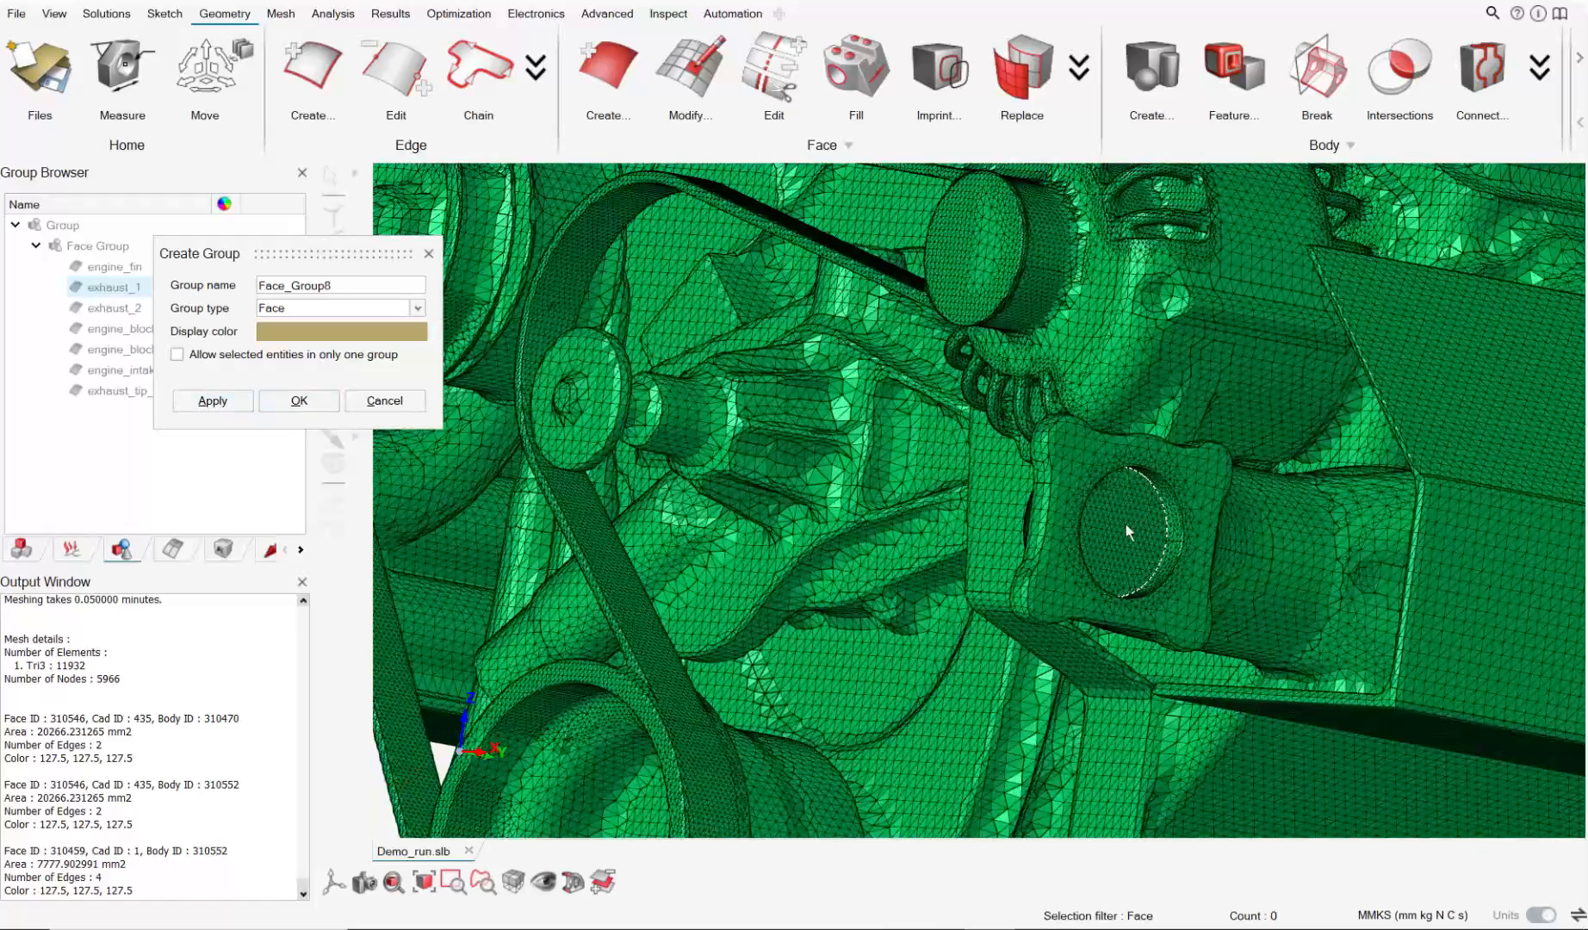
left_click(1126, 525)
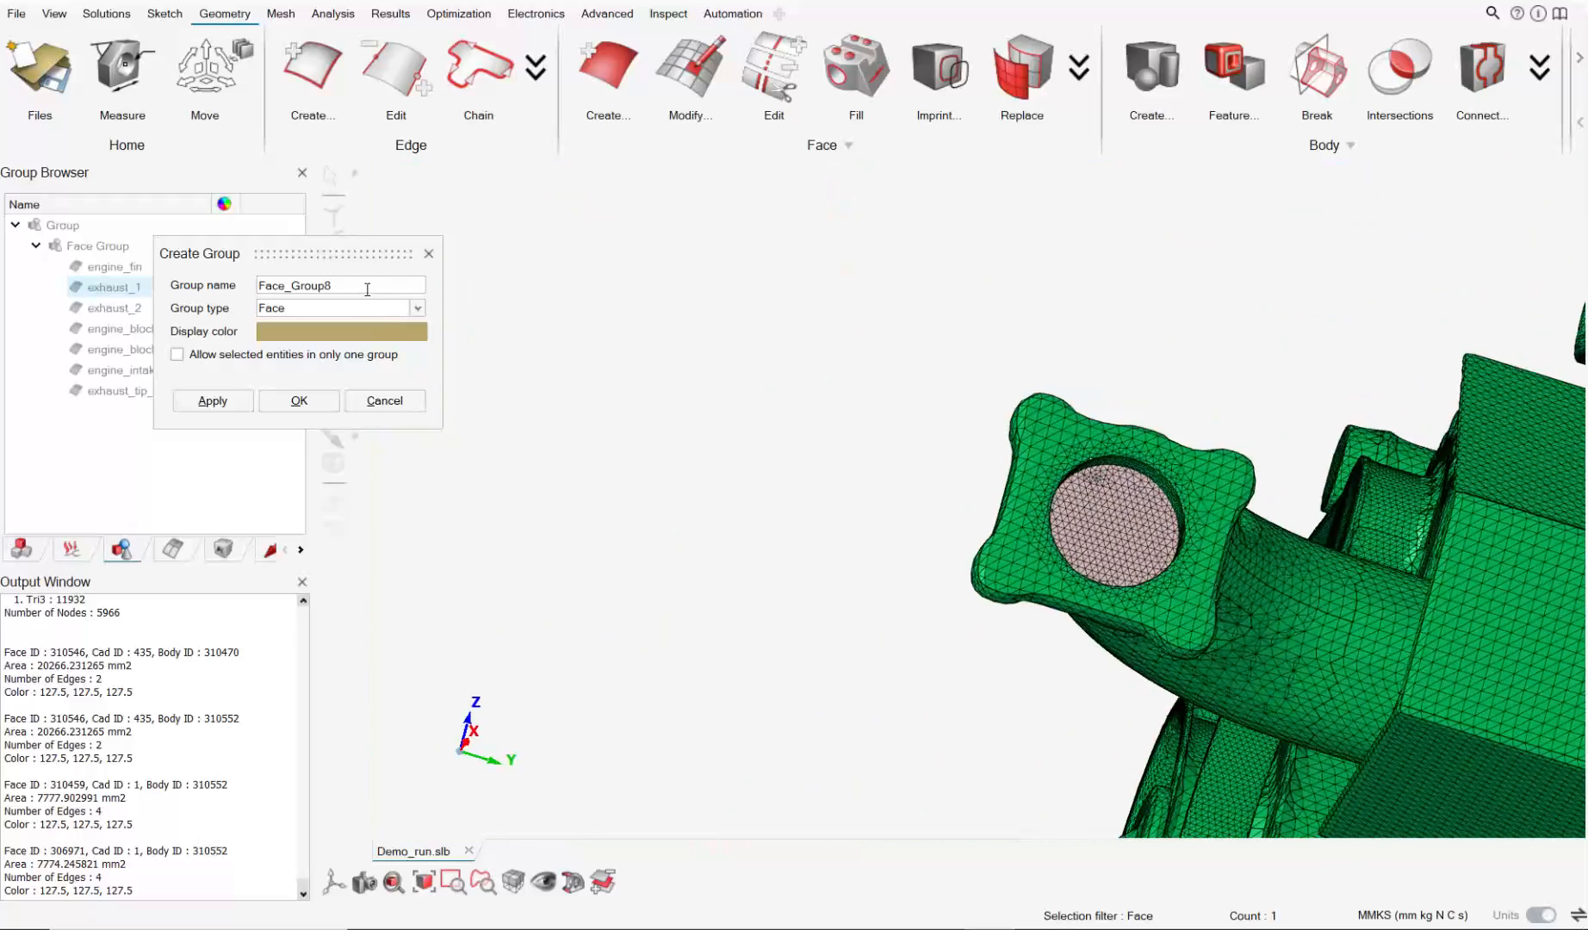
double_click(367, 287)
type("exhaust_tip_2")
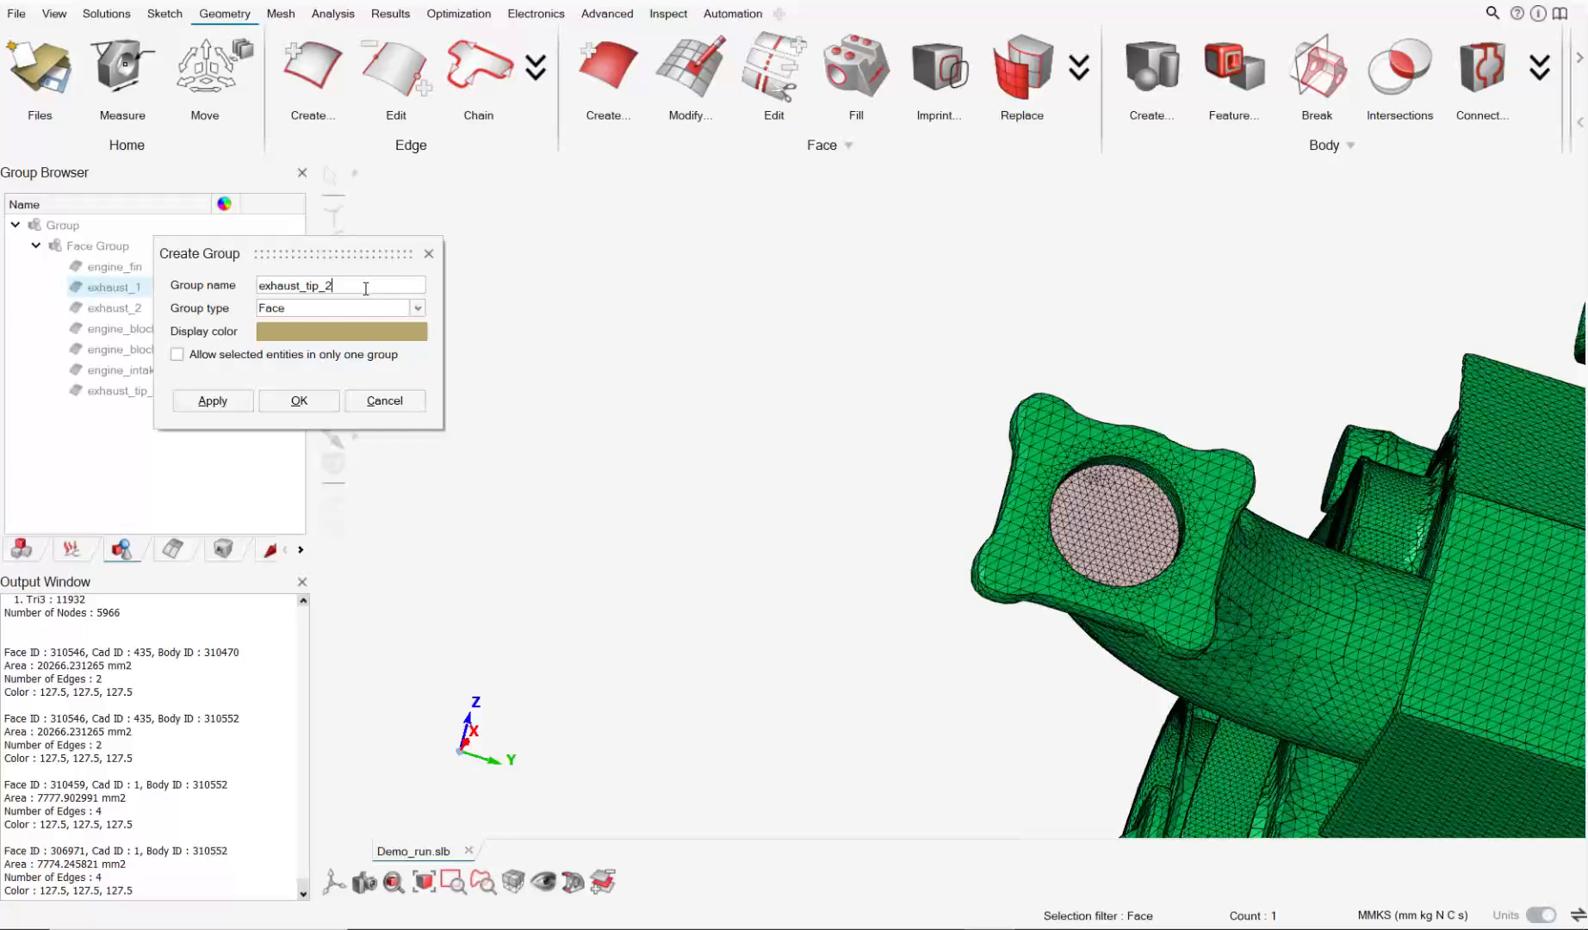
left_click(237, 405)
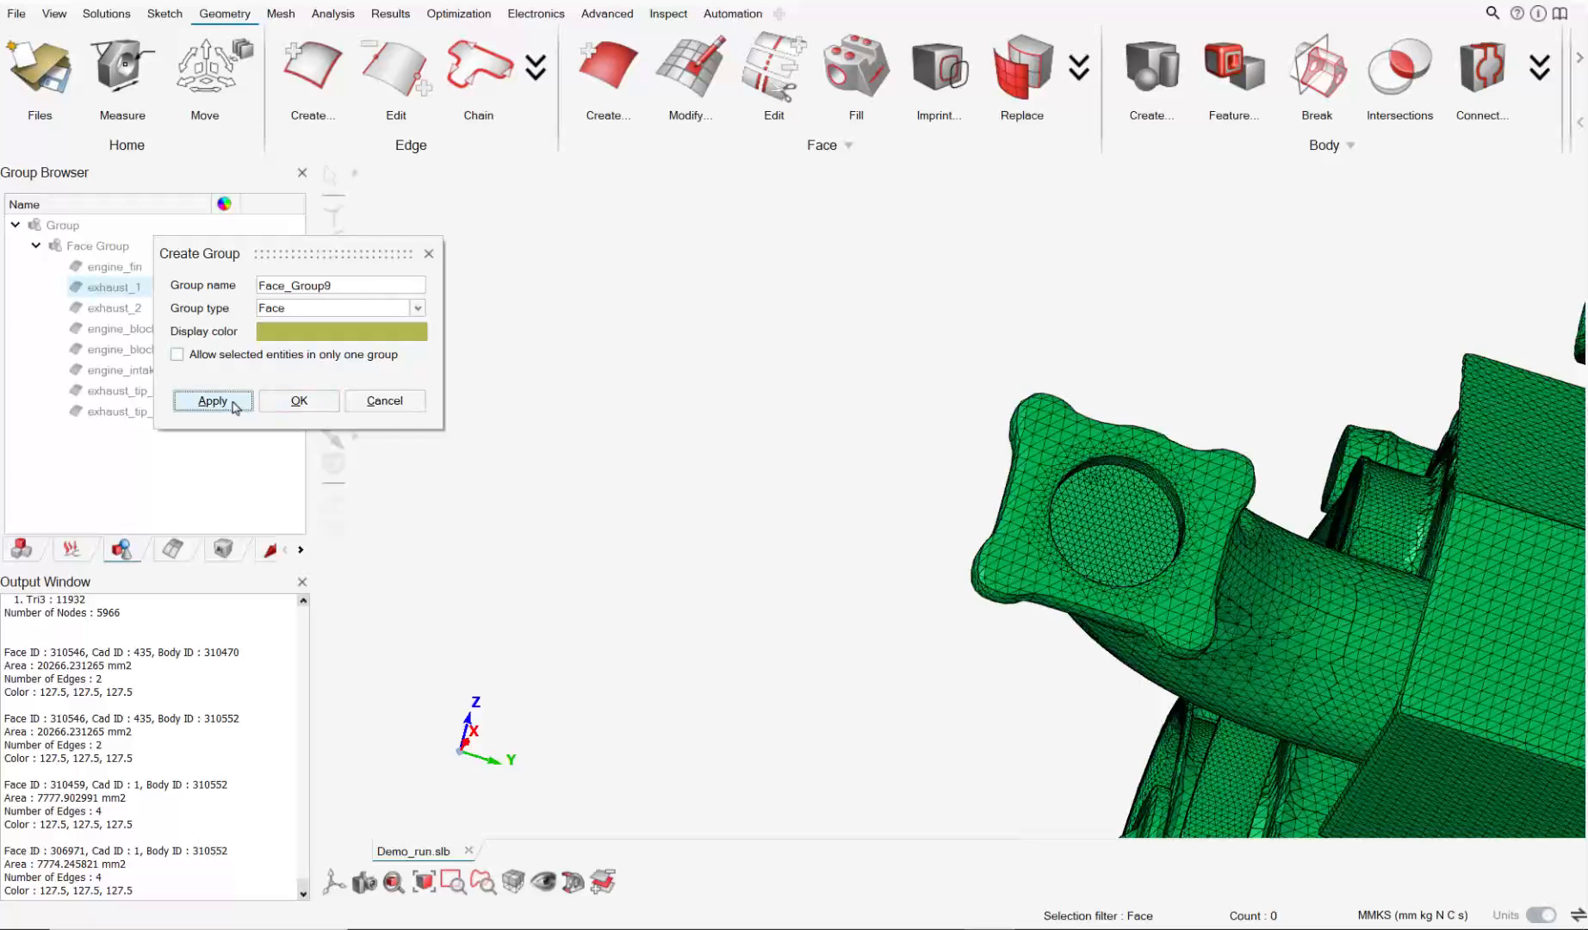
left_click(384, 400)
middle_click_drag(568, 451, 987, 548)
middle_click_drag(723, 461, 1075, 464)
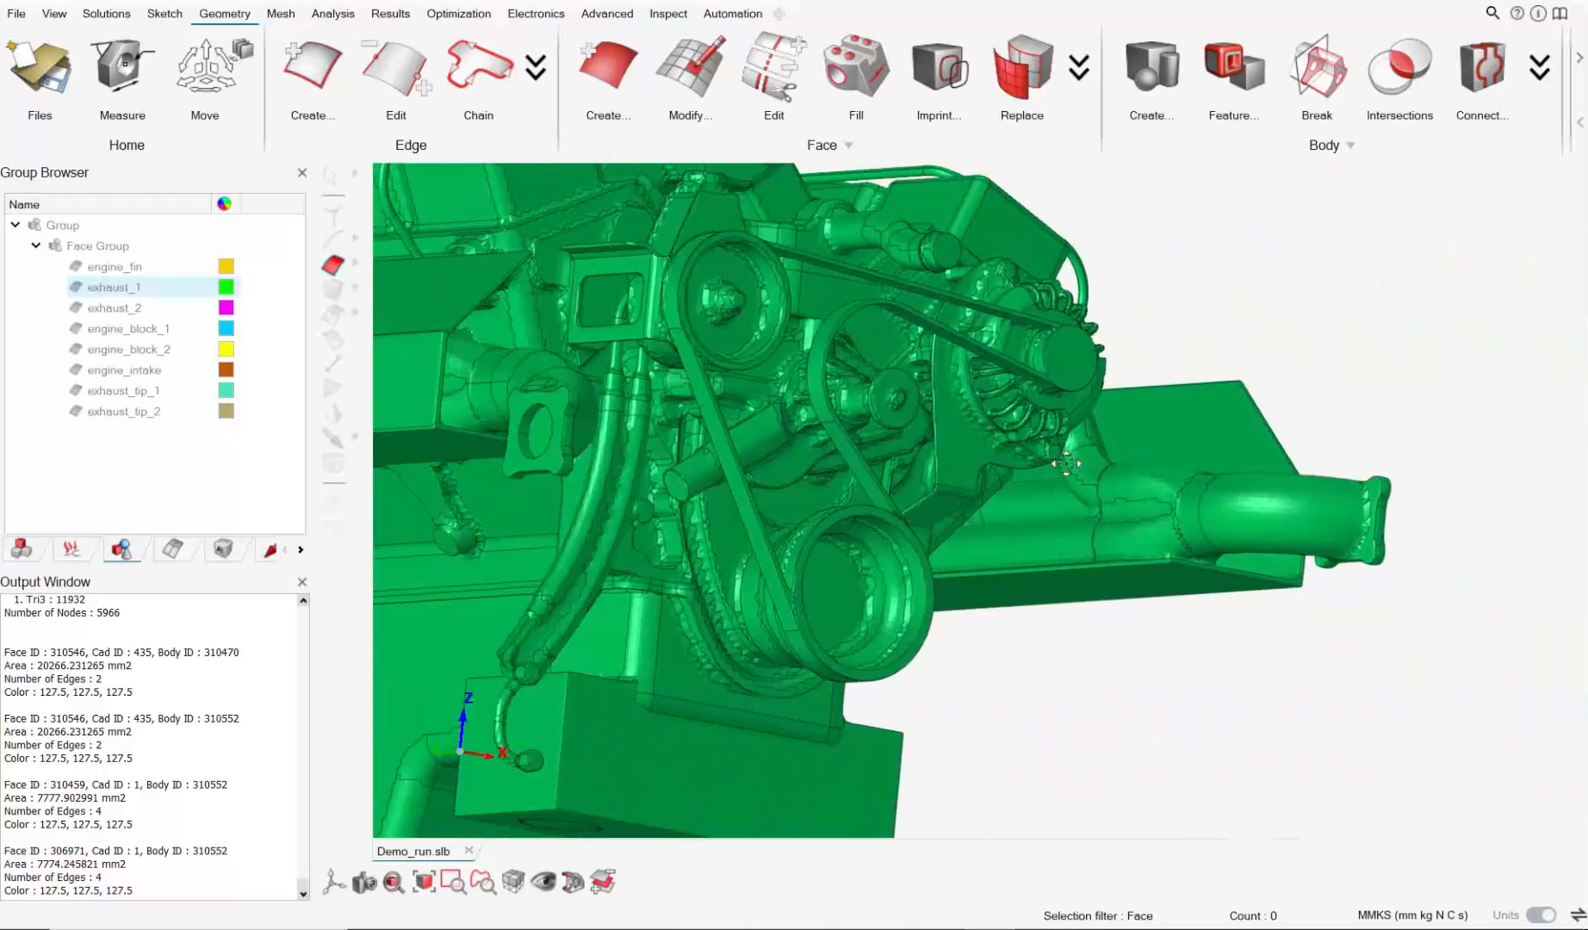
middle_click_drag(904, 413, 917, 422)
scroll(917, 422, "down", 3)
middle_click_drag(706, 285, 784, 372)
middle_click_drag(843, 385, 724, 411)
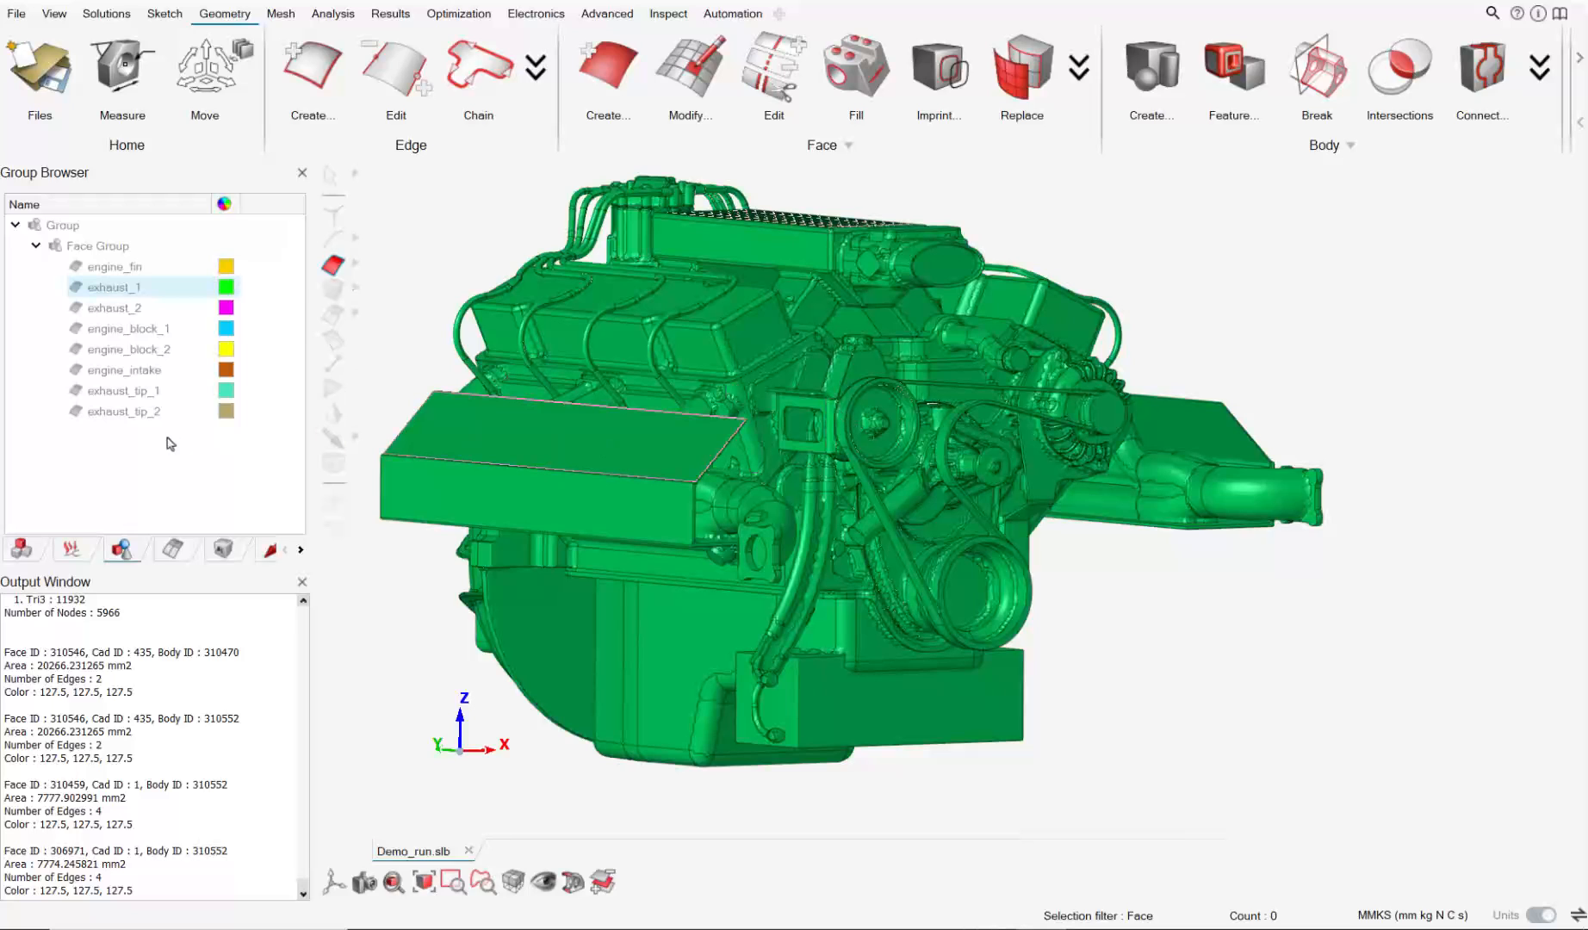
Display Frame-OC, PM-OC, PM-RAD and mrf_region together with the unit body, and move unit into the UHFN-Parts1_SM.gda assembly.
left_click(36, 542)
left_click(78, 266)
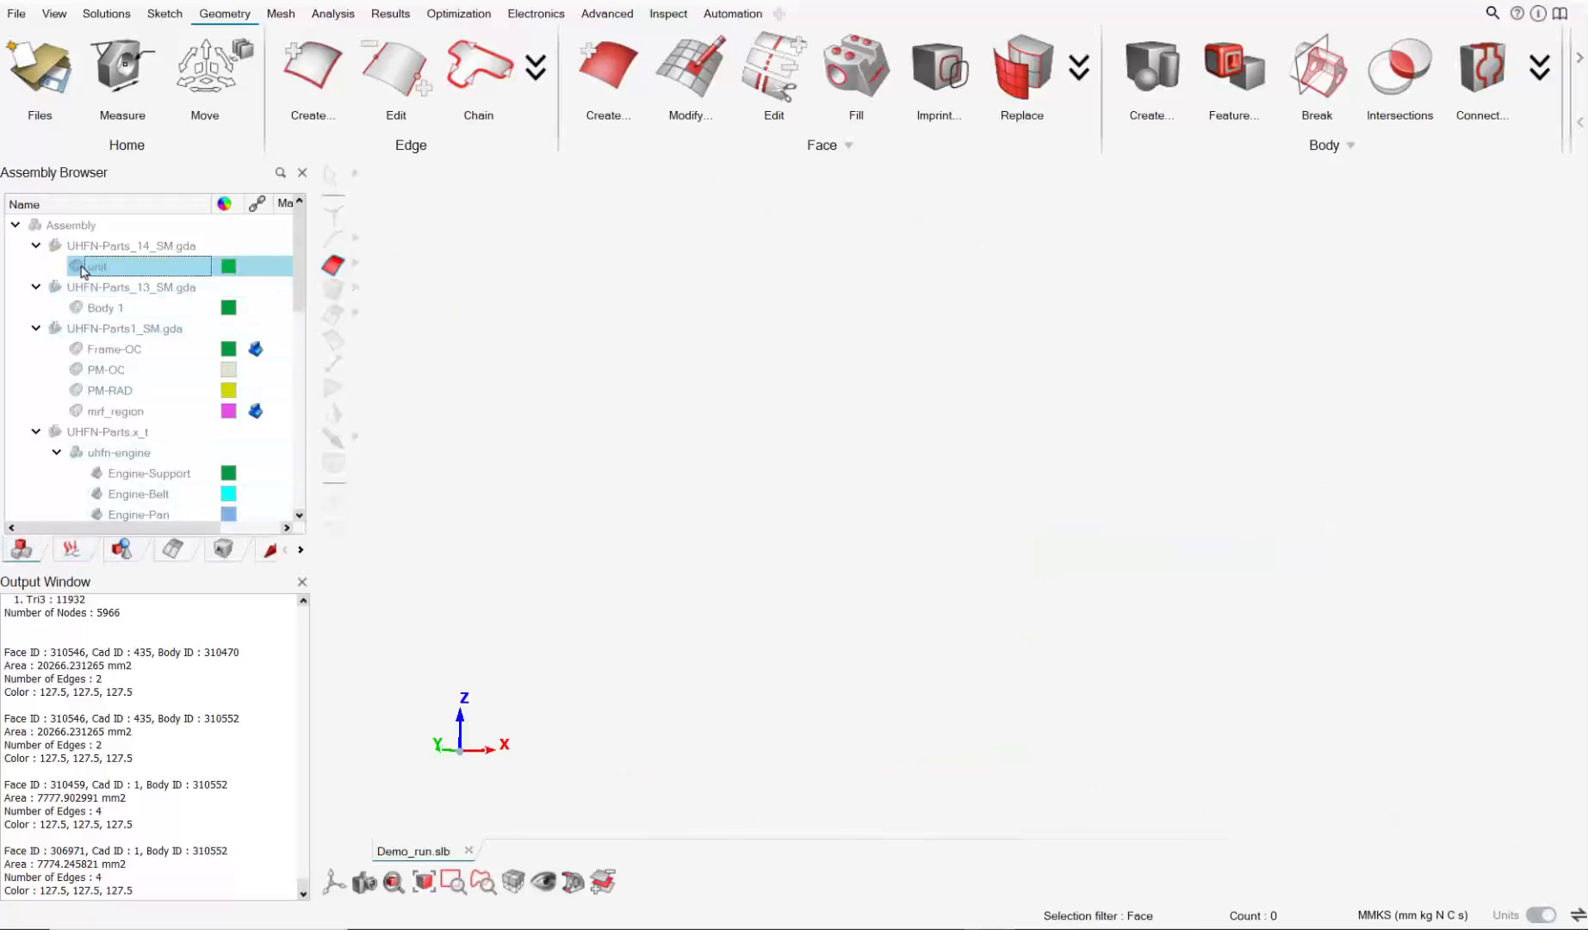
left_click(79, 266)
left_click(78, 349)
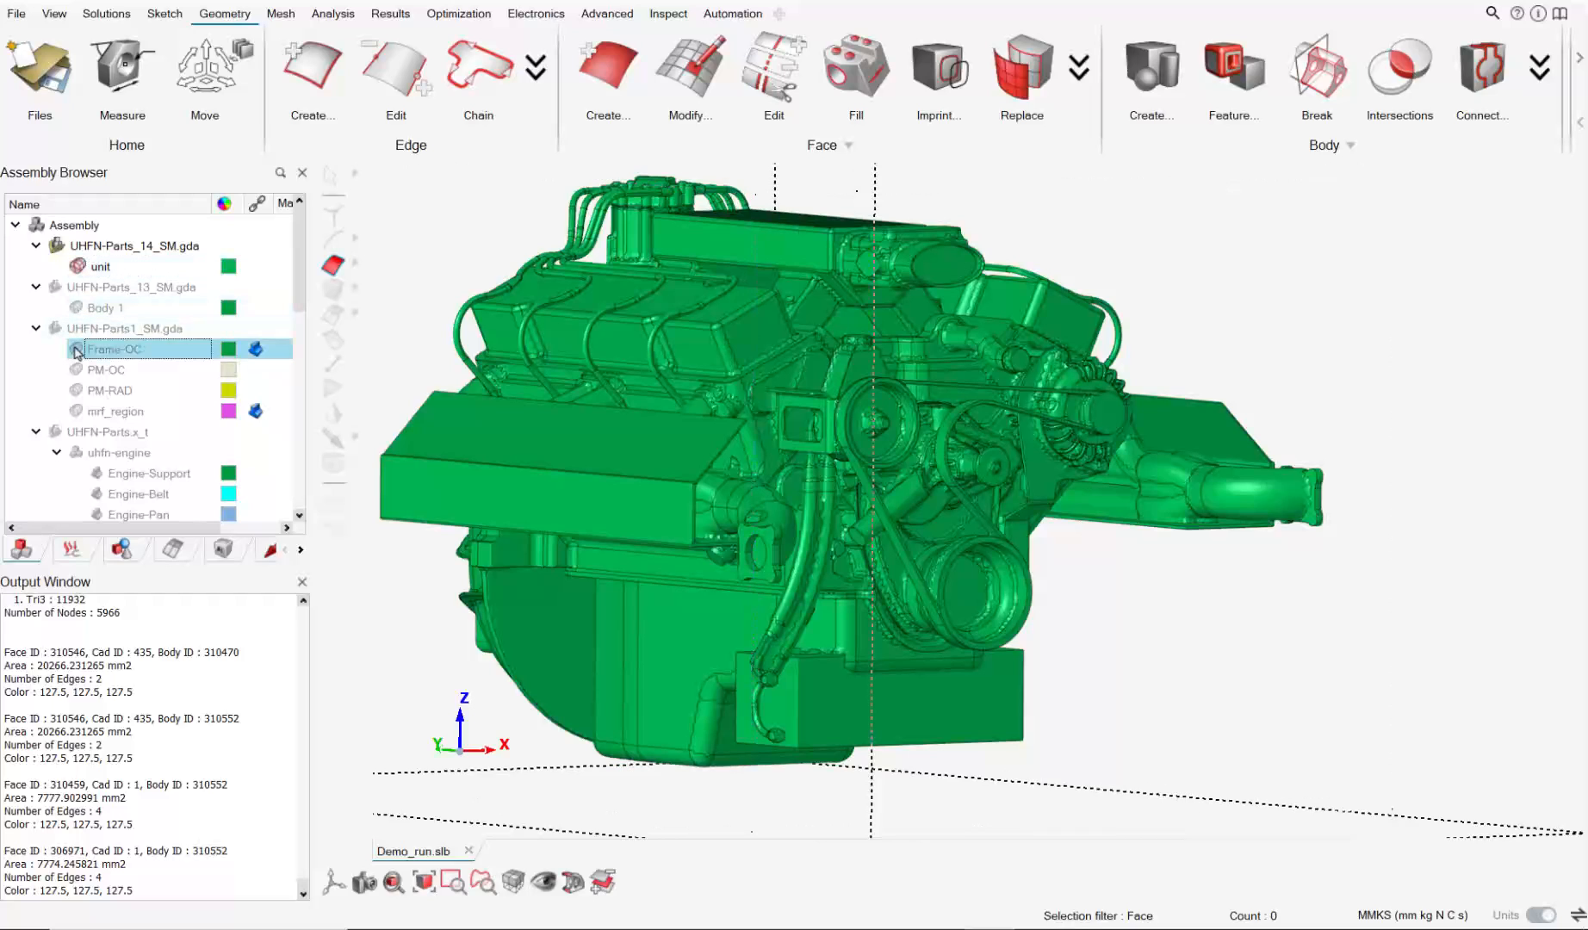
scroll(727, 514, "down", 1)
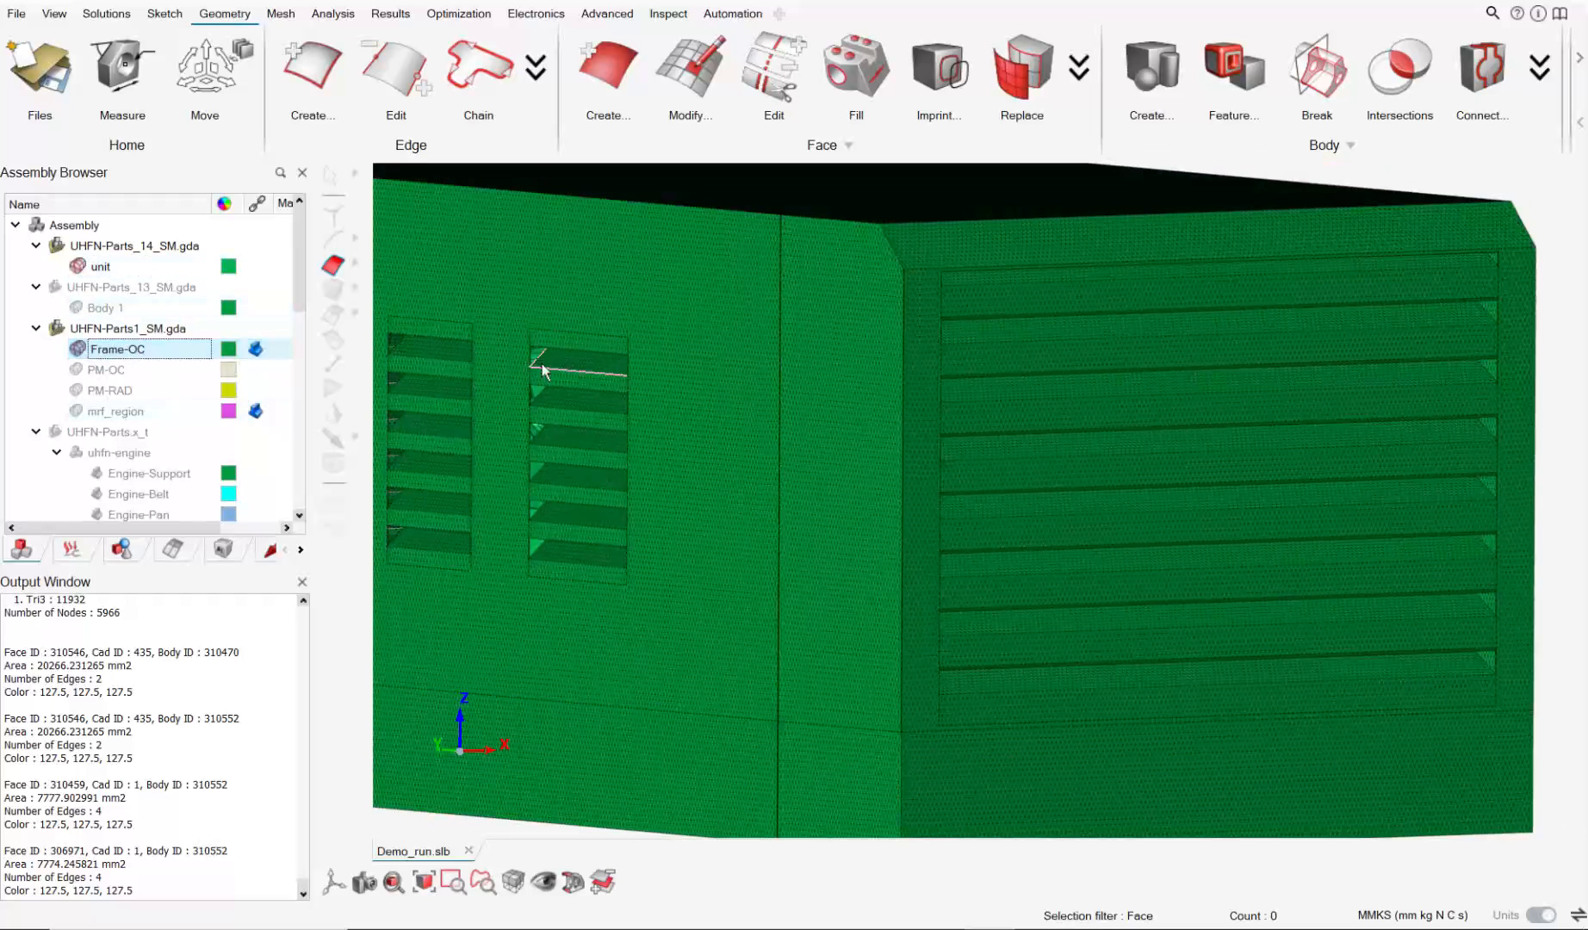
left_click(77, 369)
left_click(79, 390)
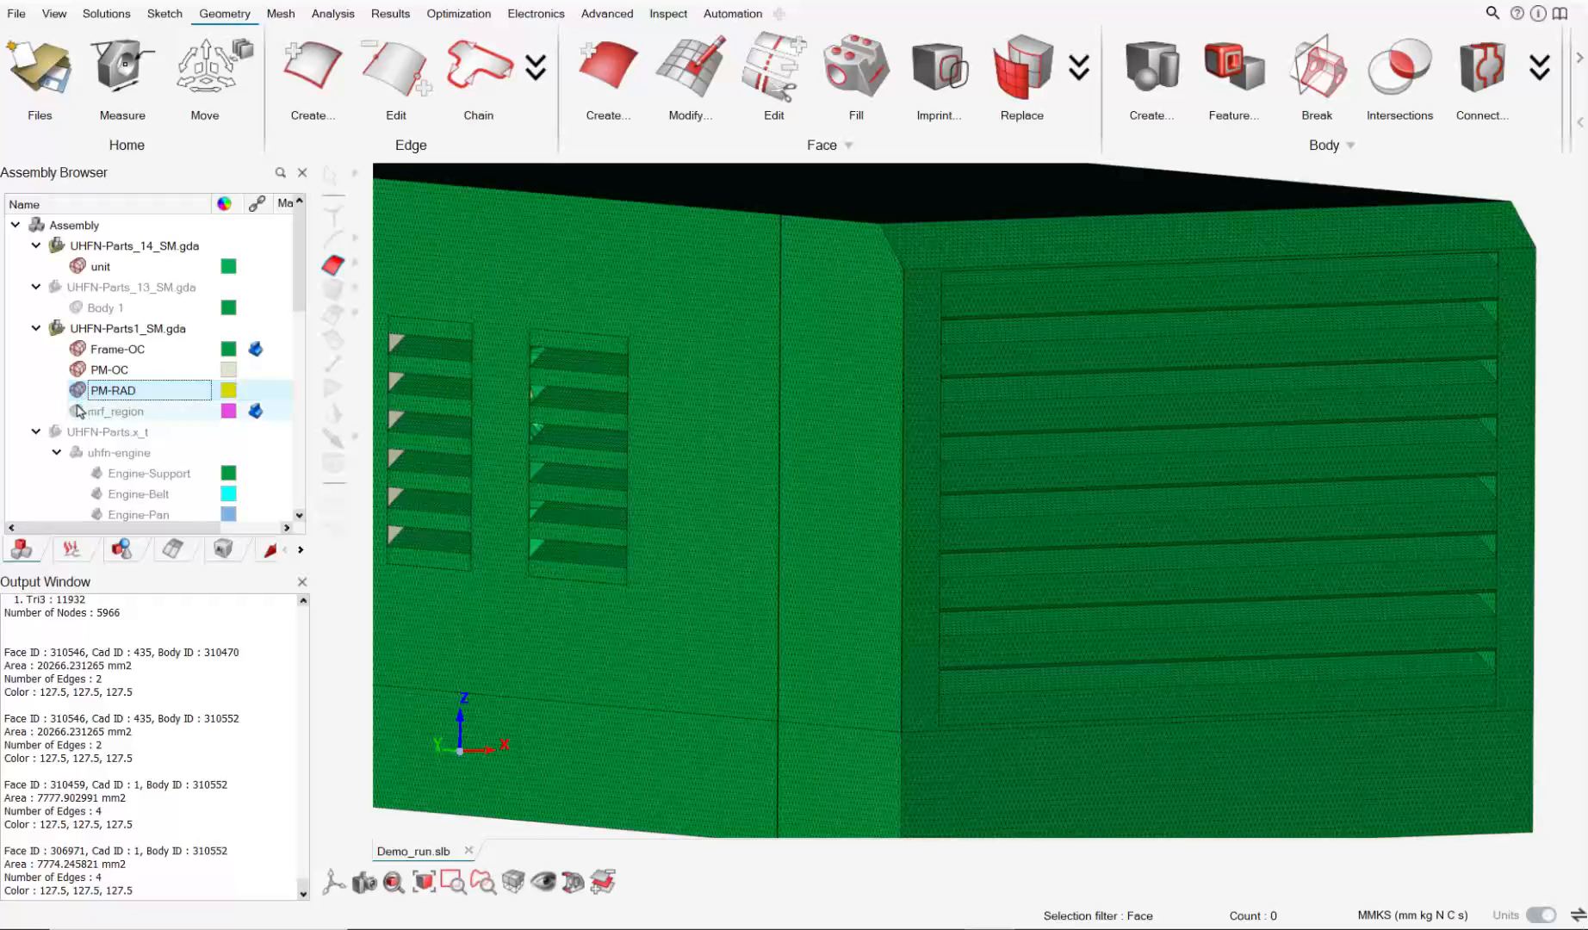
left_click(77, 411)
scroll(755, 479, "down", 5)
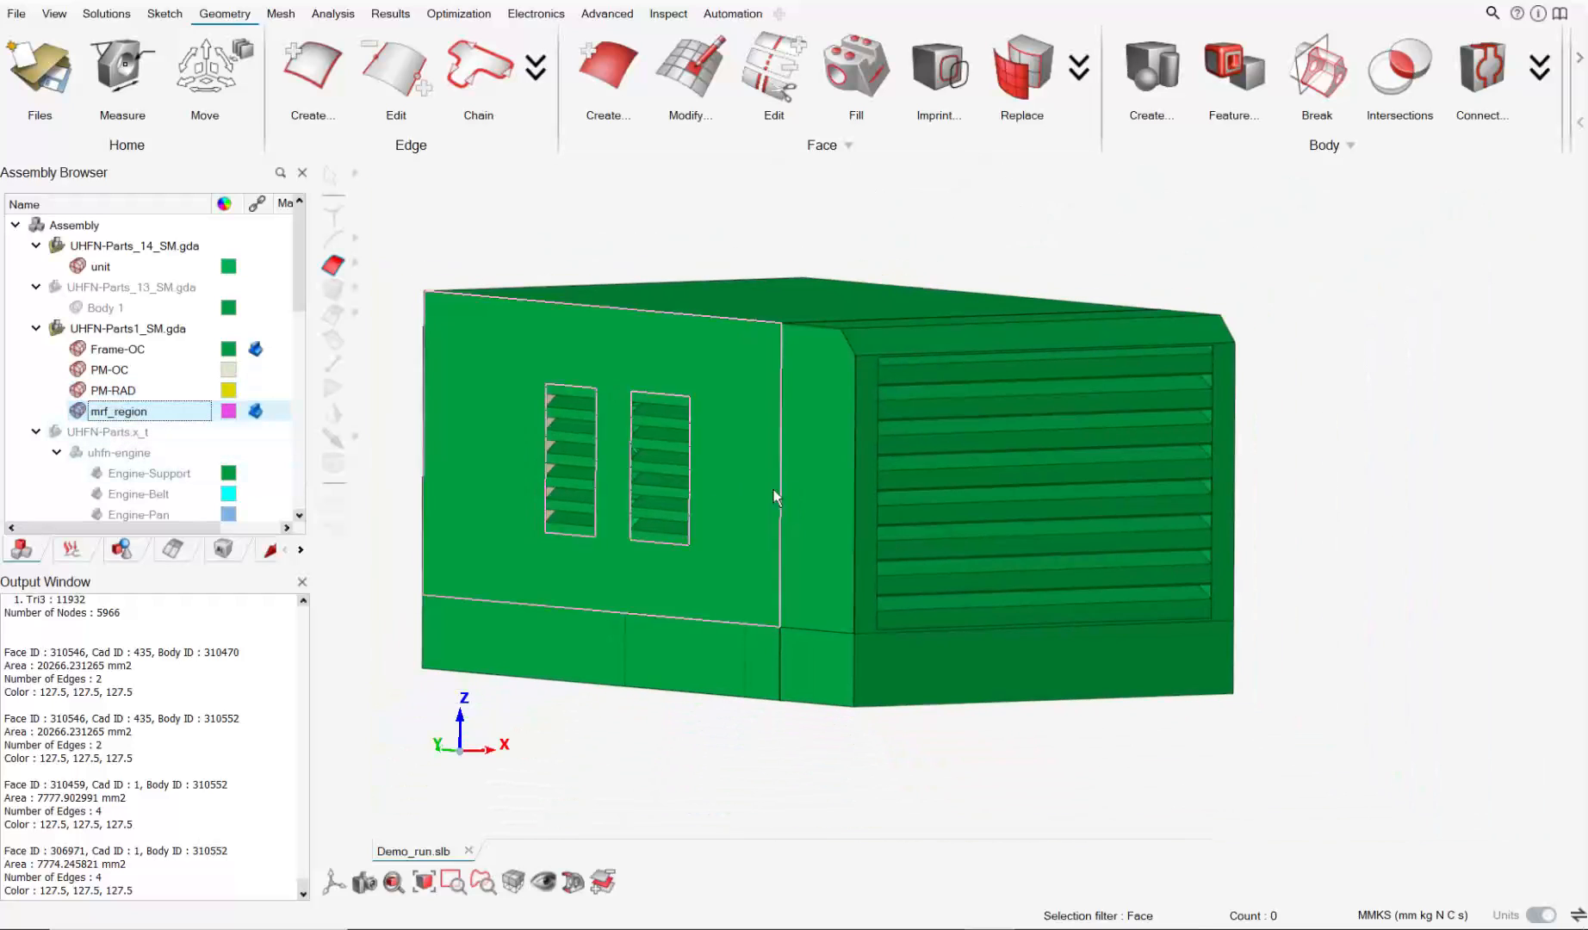
middle_click_drag(684, 485, 691, 485)
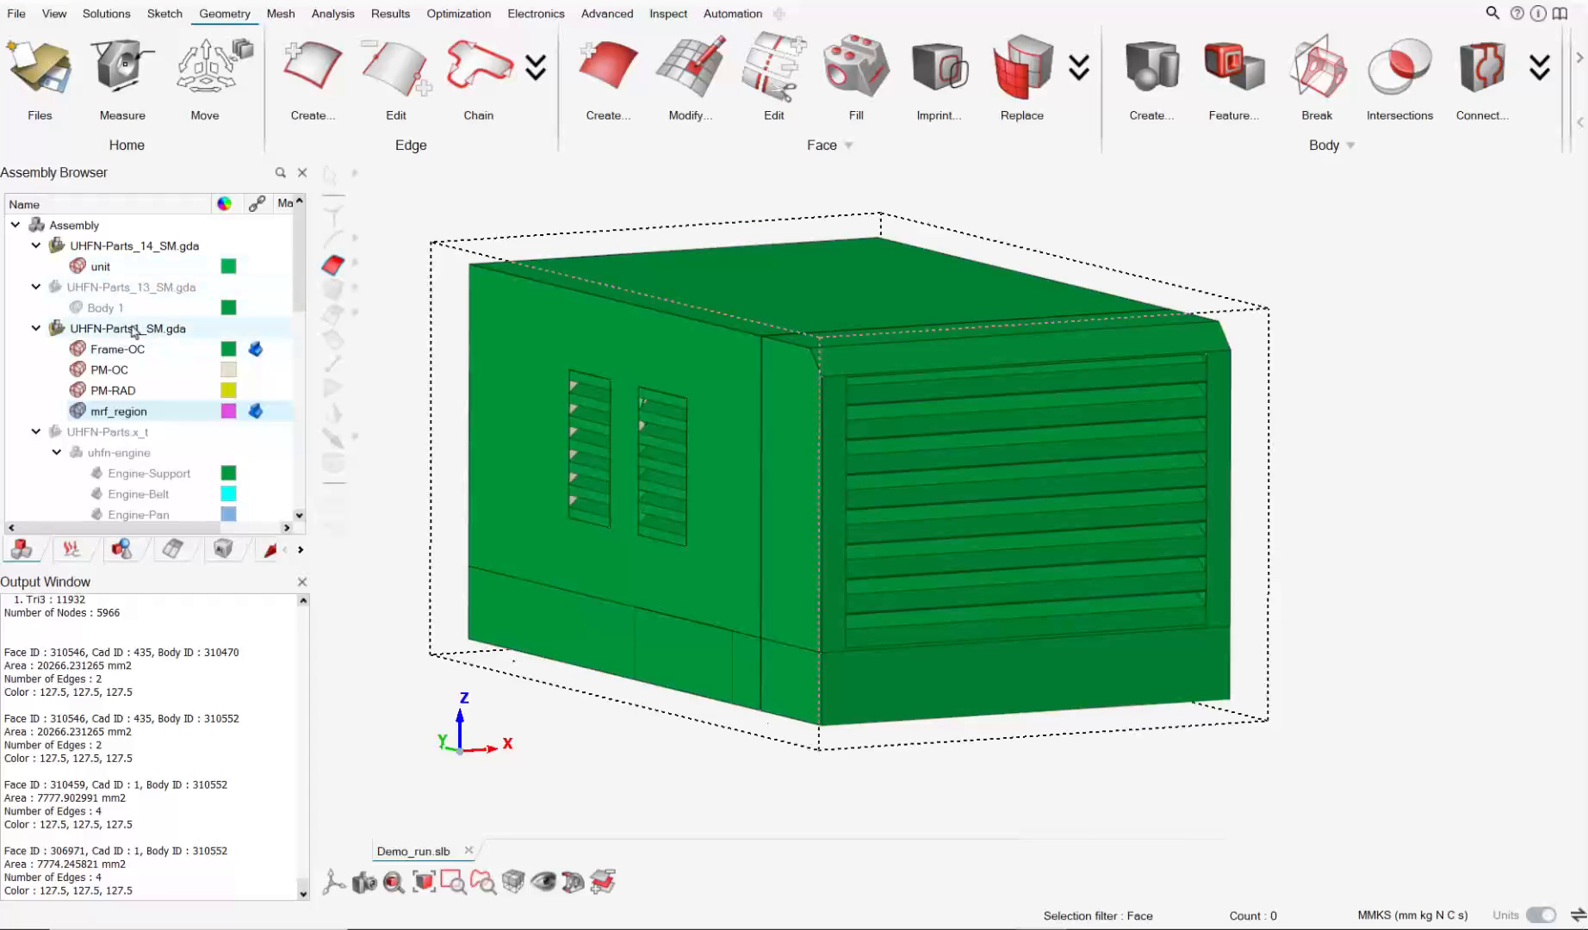
left_click(99, 267)
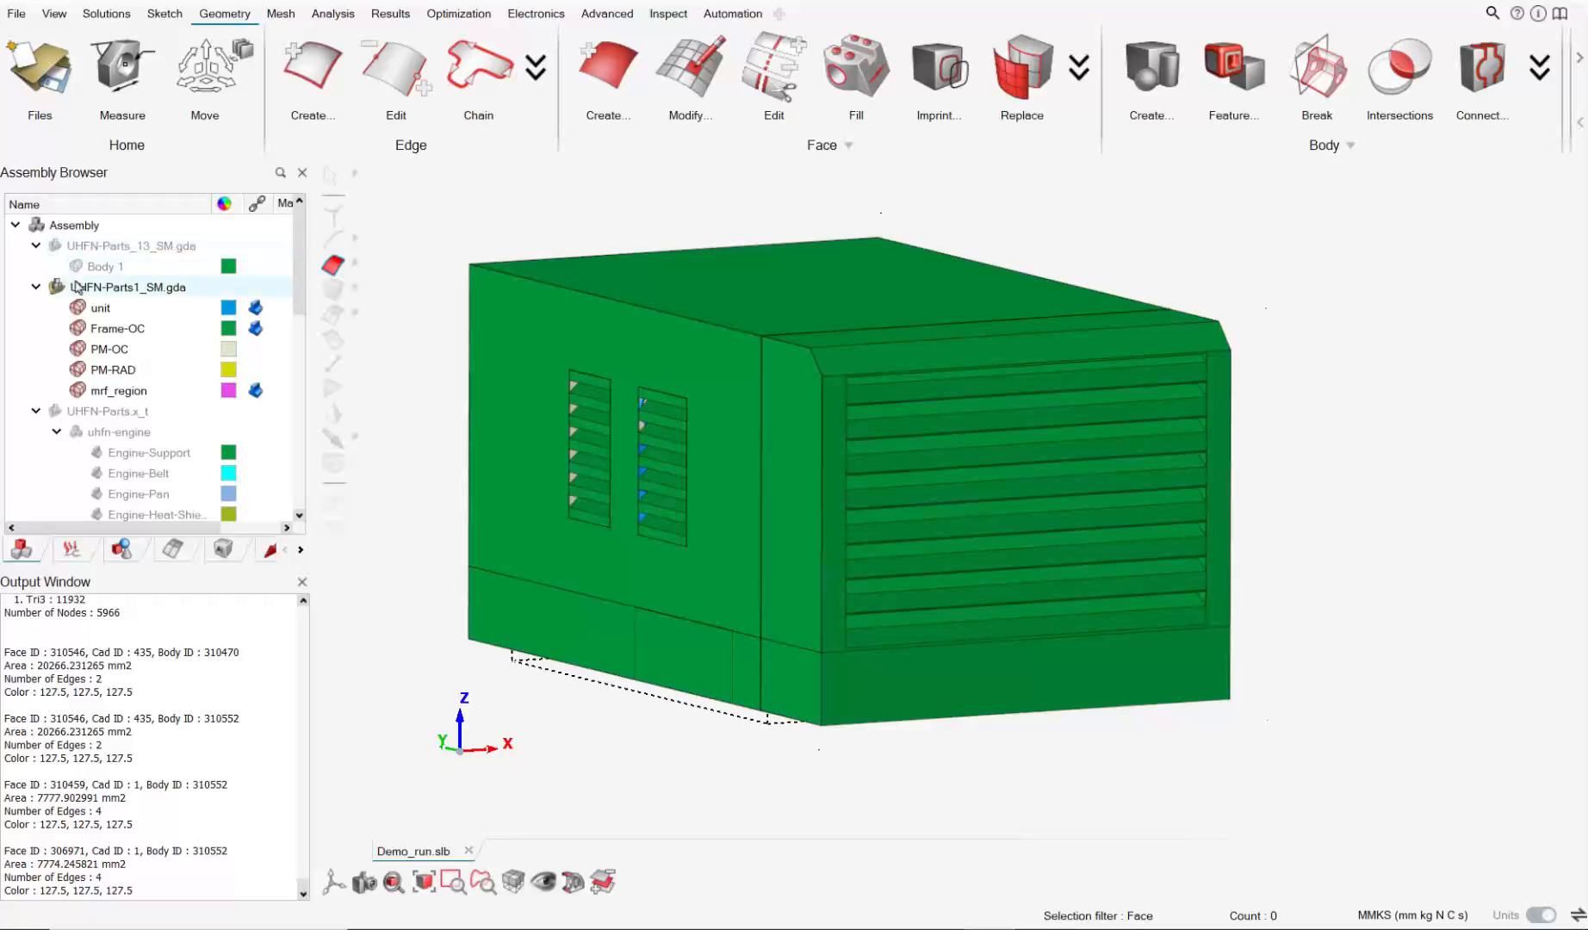
Hide UHFN-Parts1_SM.gda, show UHFN-Parts_13_SM.gda to check its leftover engine body, and delete the UHFN-Parts_13_SM.gda model.
left_click(57, 287)
left_click(57, 246)
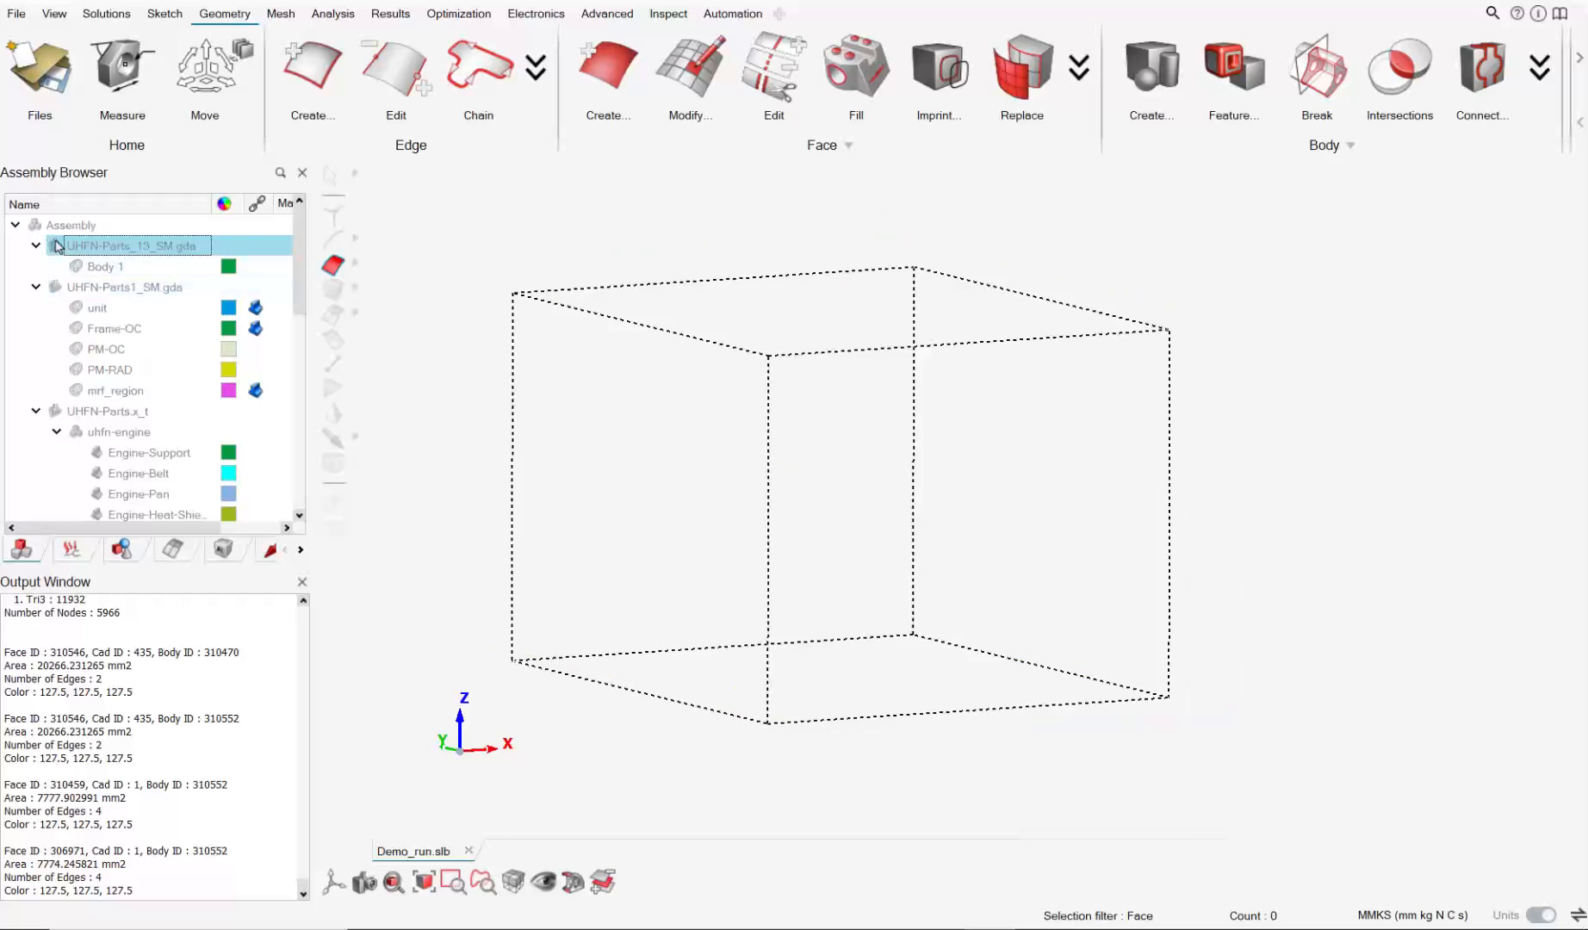
right_click(103, 246)
left_click(162, 370)
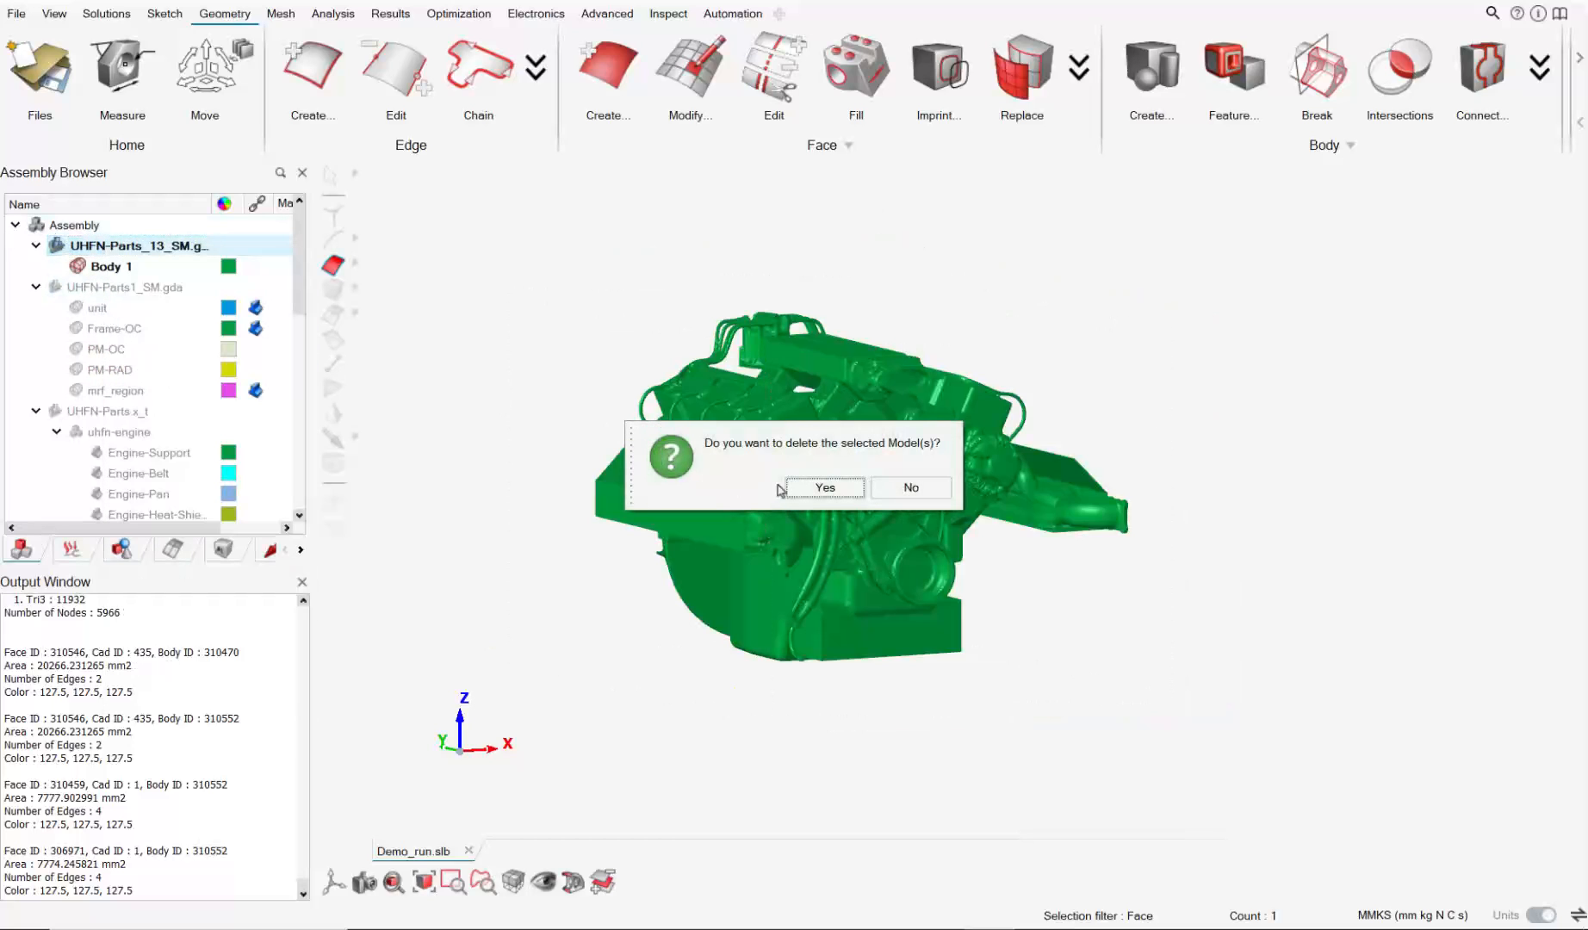
left_click(824, 487)
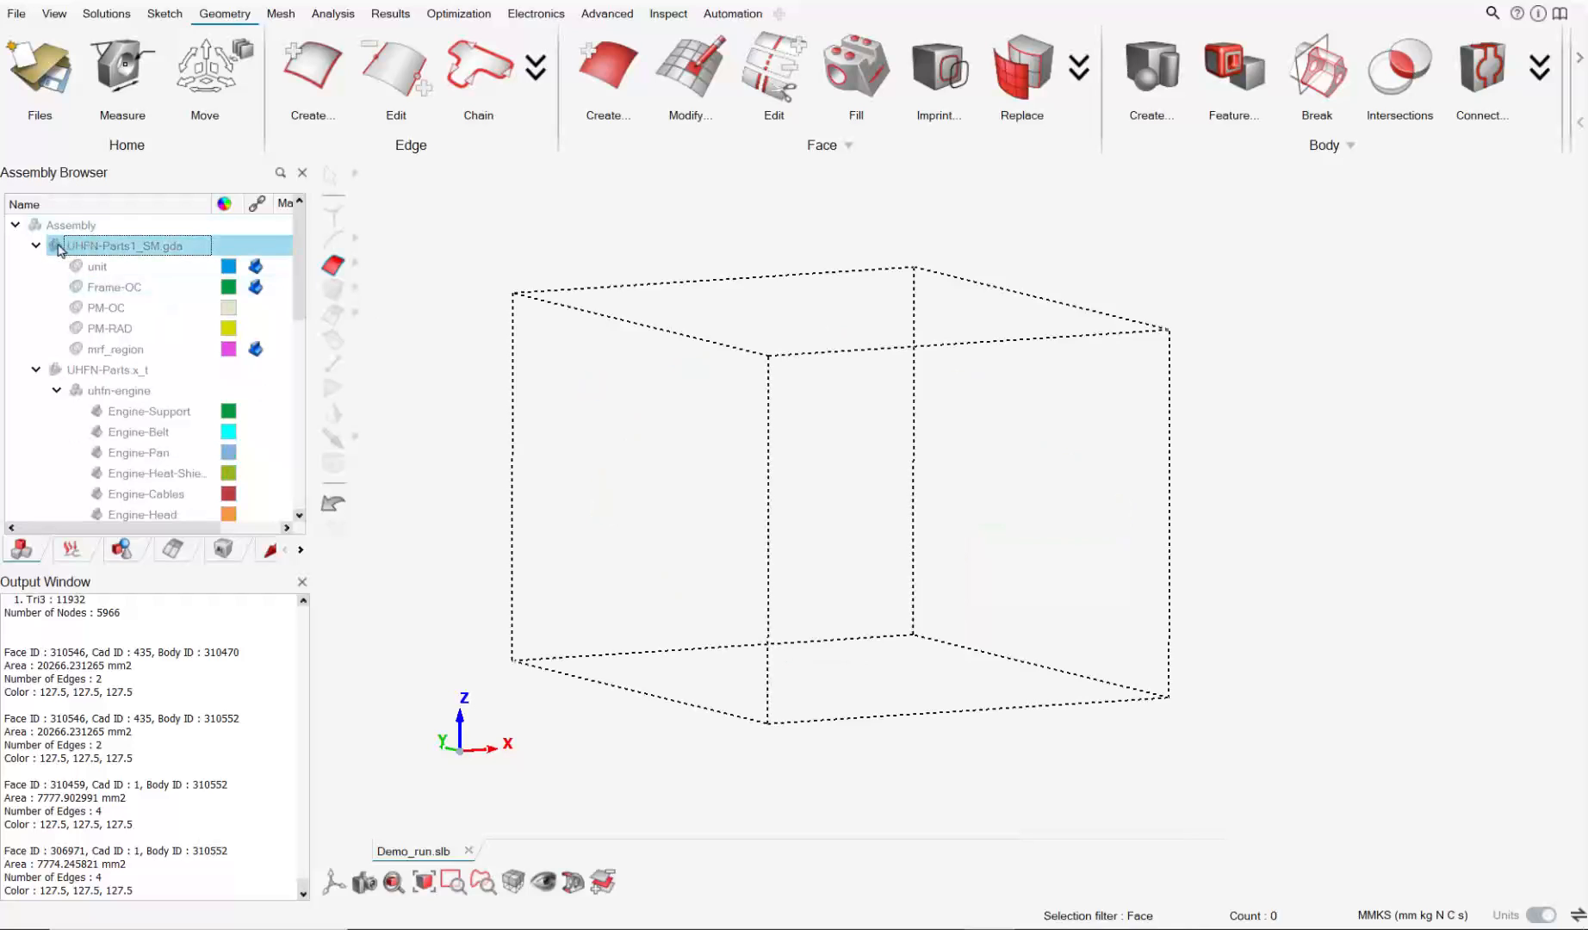
Rename the unit body in the UHFN-Parts1_SM.gda assembly as engine.
left_click(99, 267)
right_click(101, 267)
left_click(158, 278)
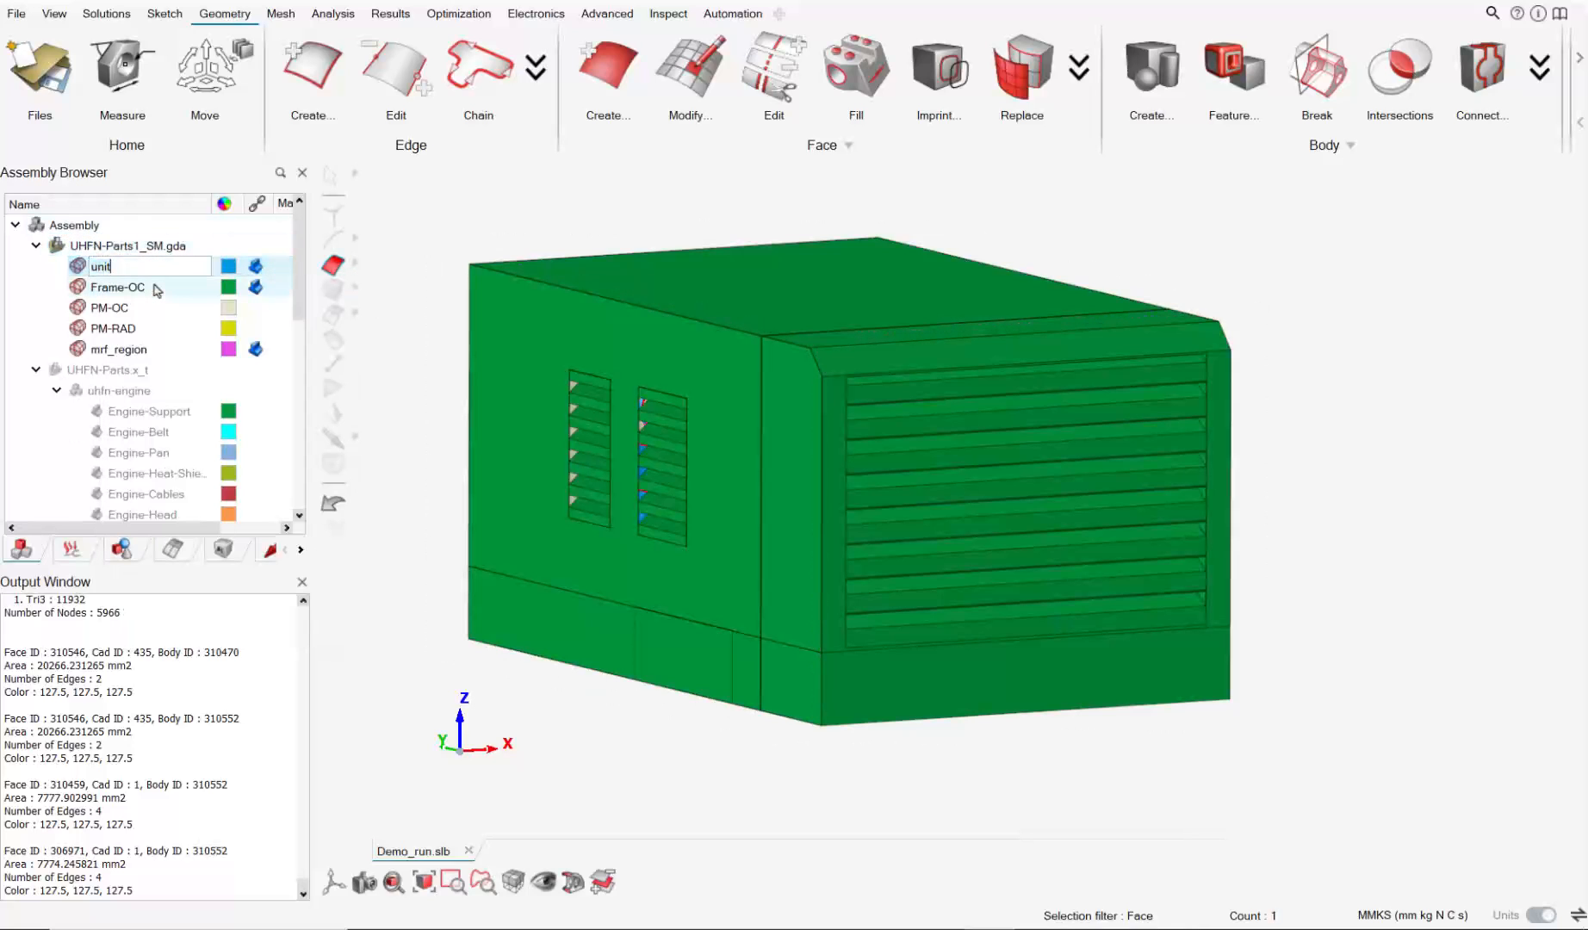
type("engine")
left_click(157, 289)
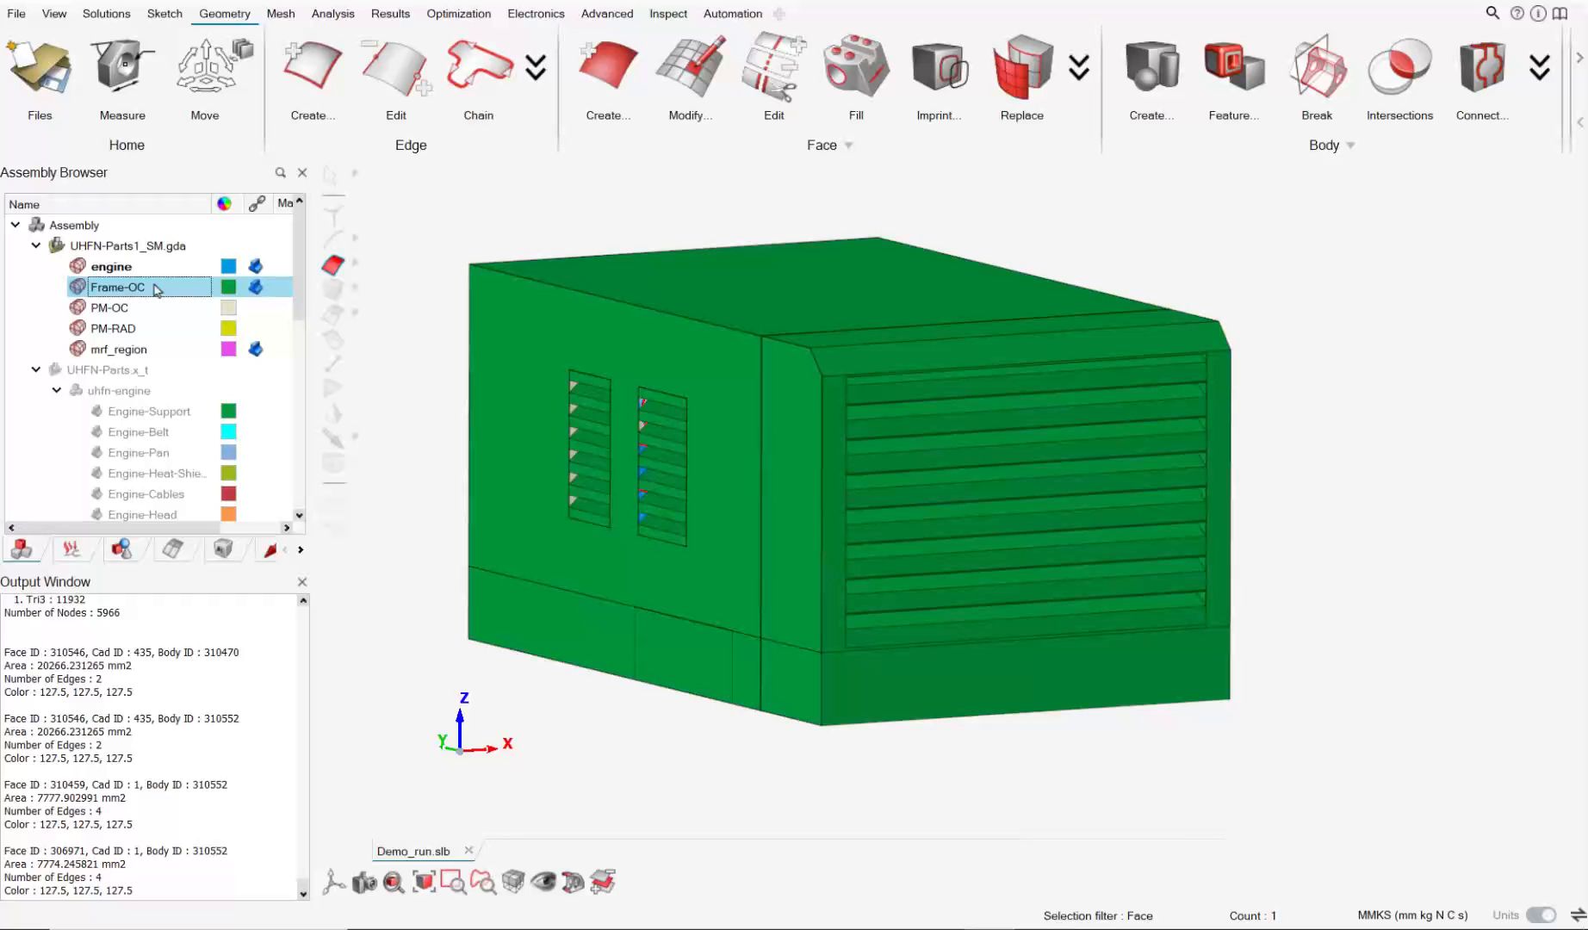
Rename the Frame-OC body in the UHFN-Parts1_SM.gda assembly as canopy.
right_click(122, 297)
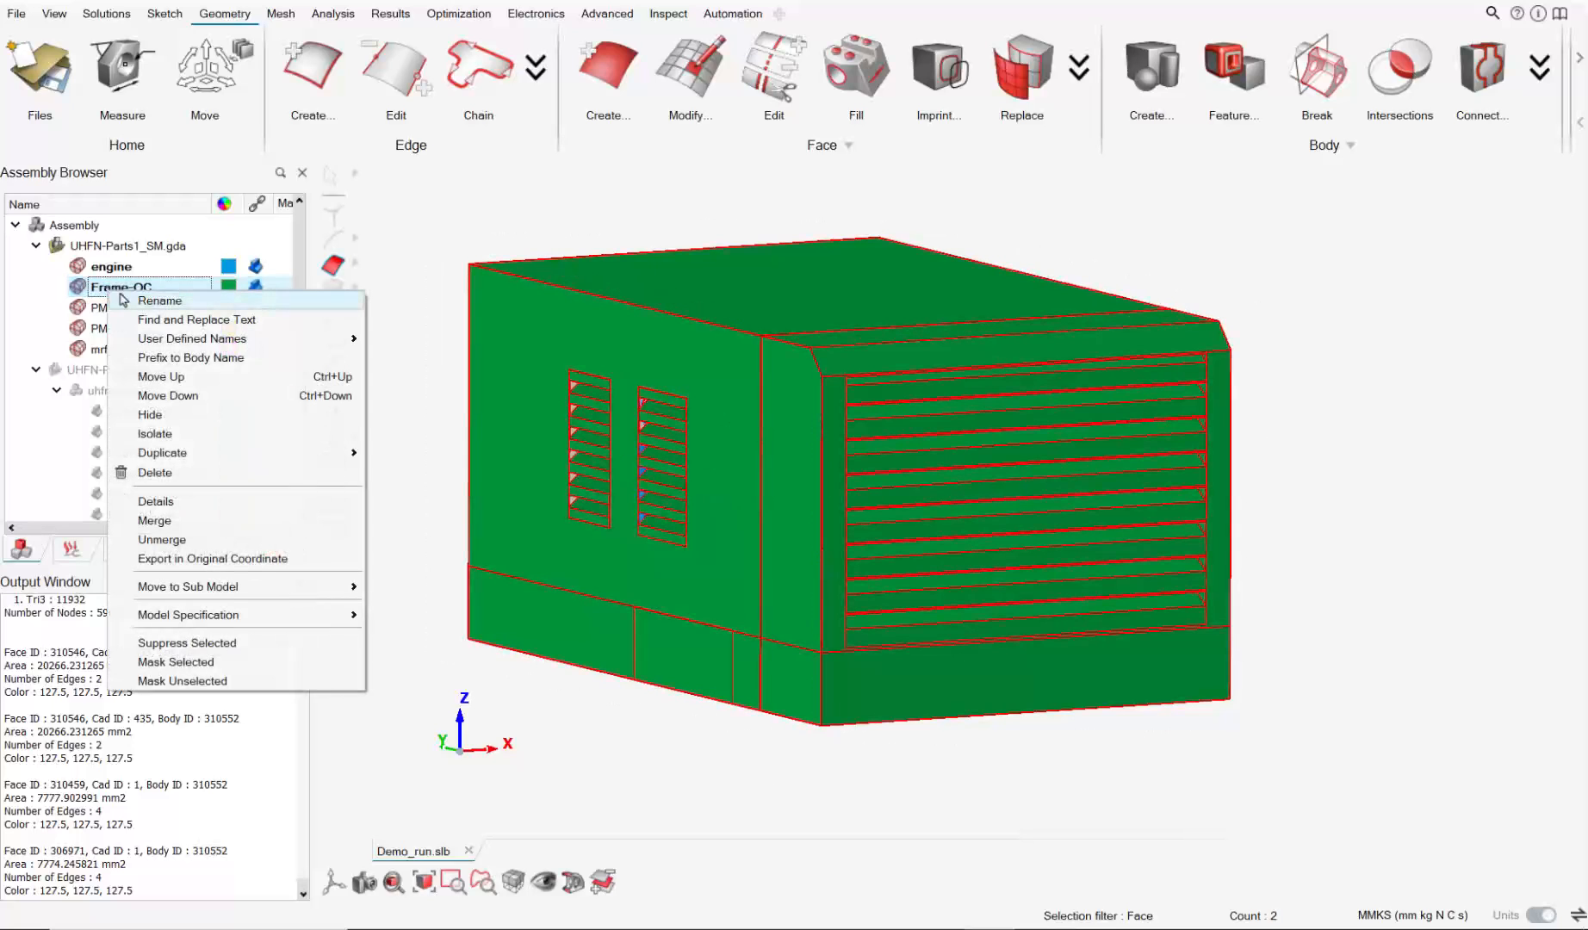
left_click(143, 303)
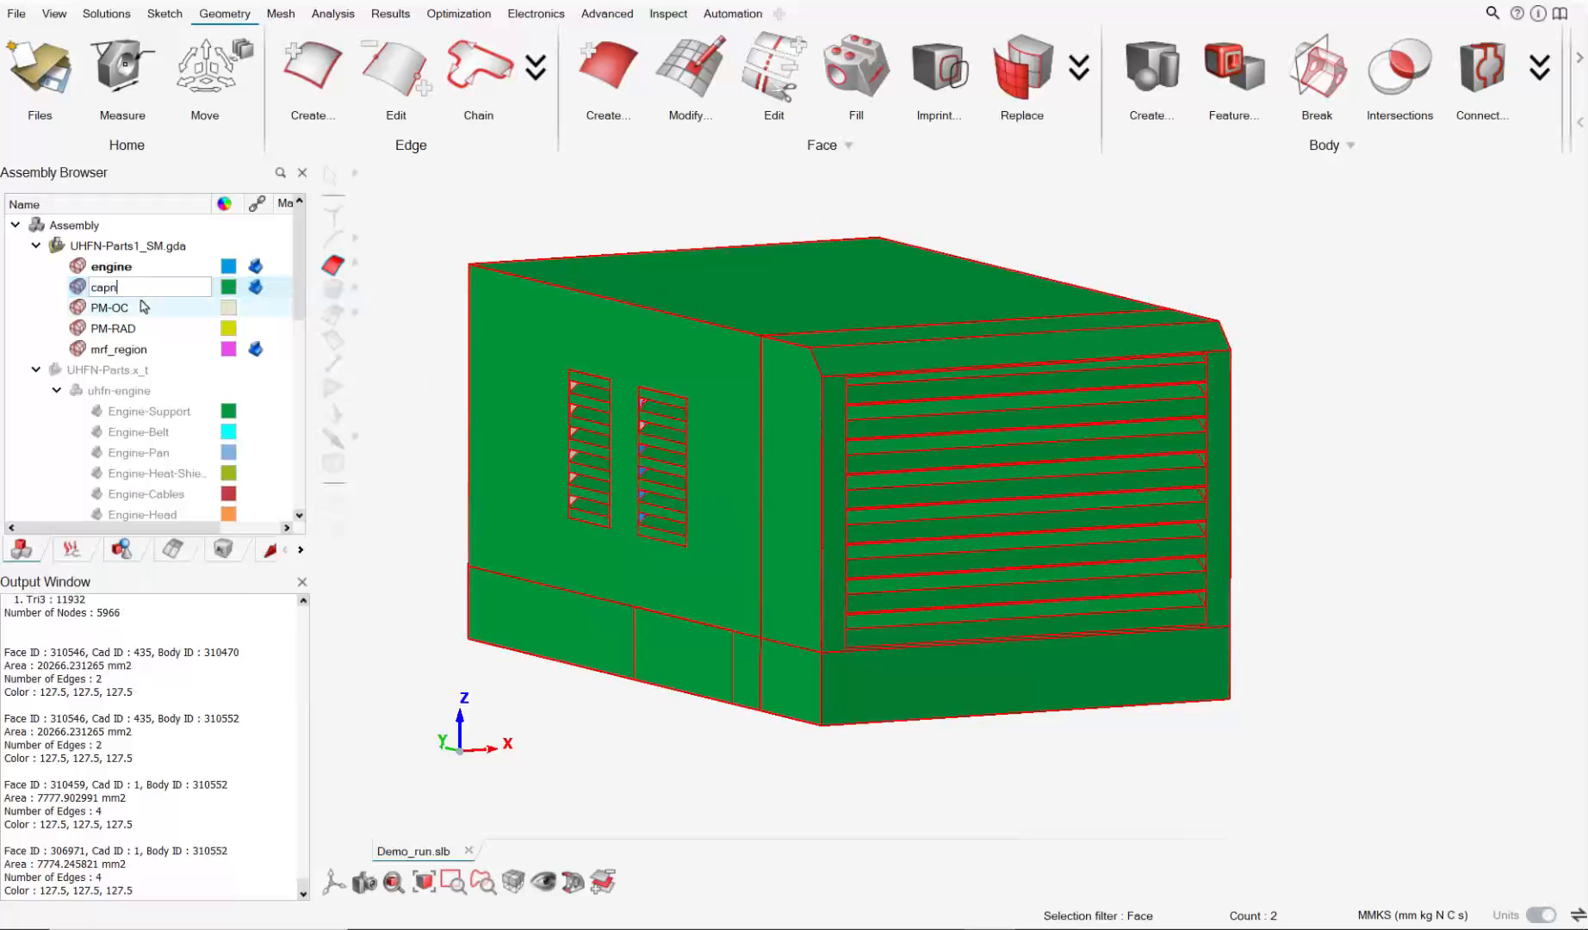
left_click(144, 306)
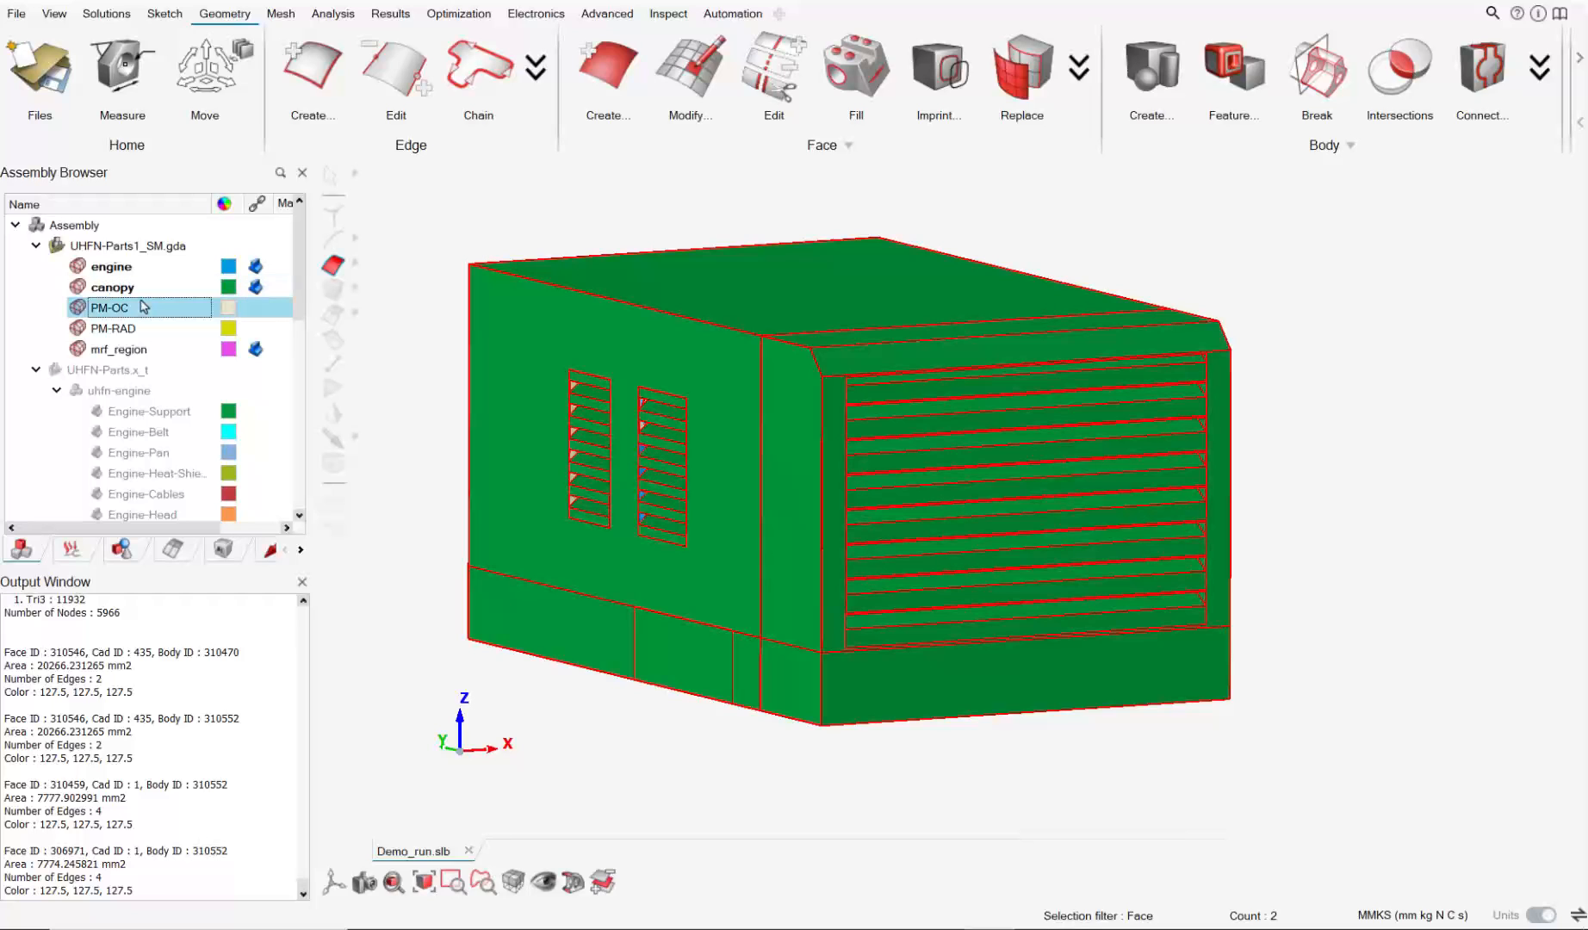
Toggle the display of the UHFN-Parts1_SM.gda assembly off and on, and view all its bodies in an isometric view.
left_click(62, 247)
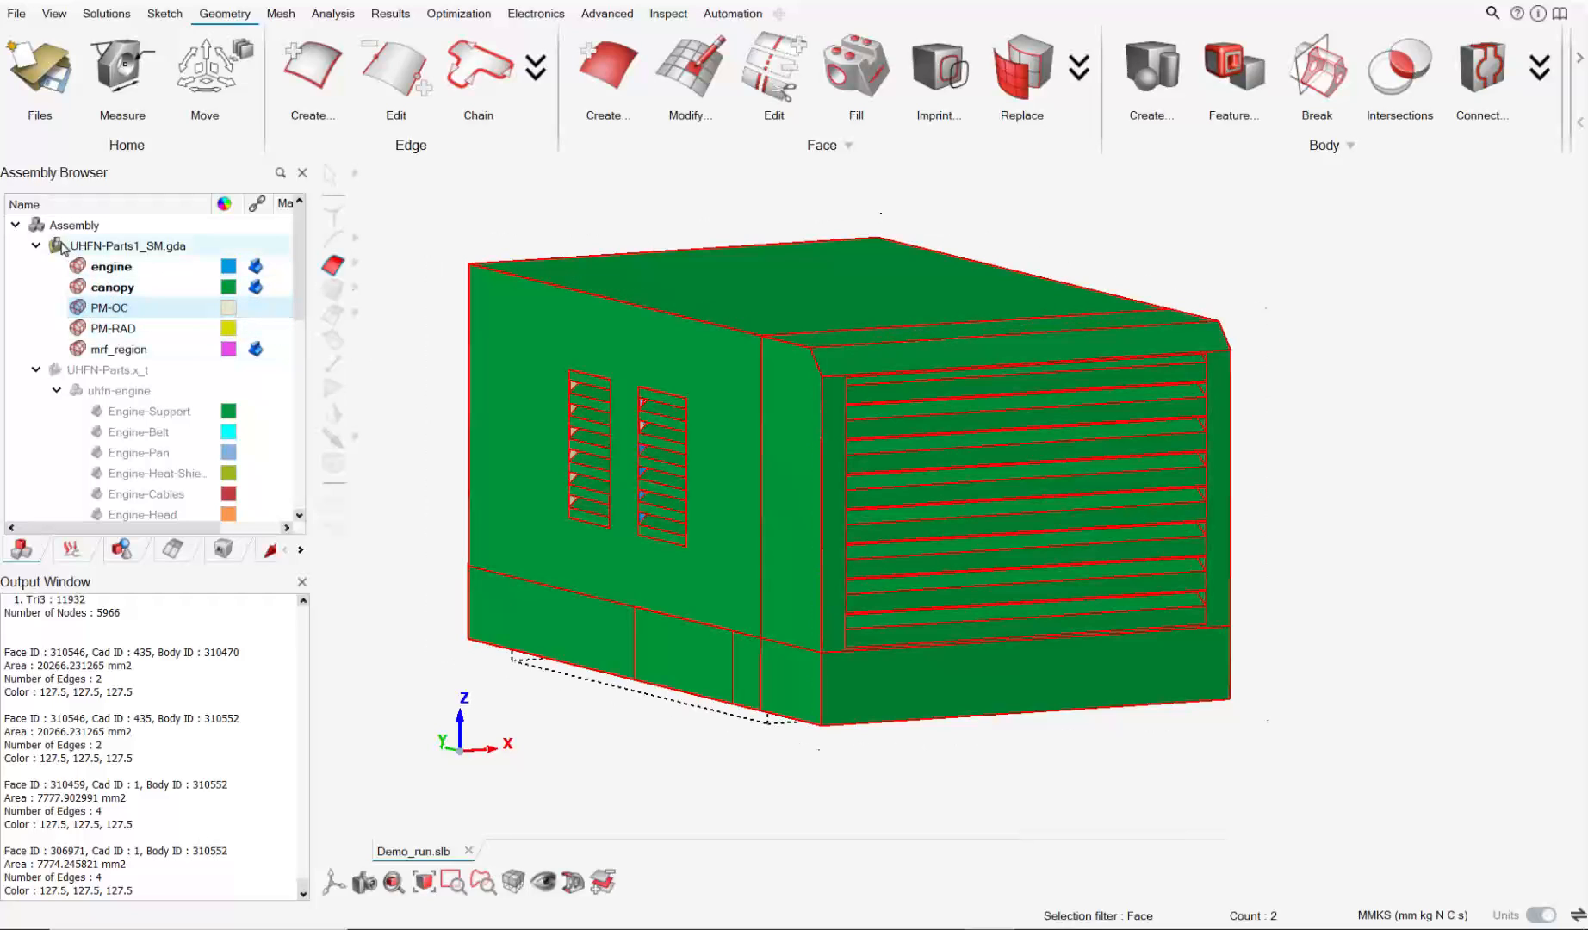
left_click(61, 244)
scroll(610, 414, "up", 2)
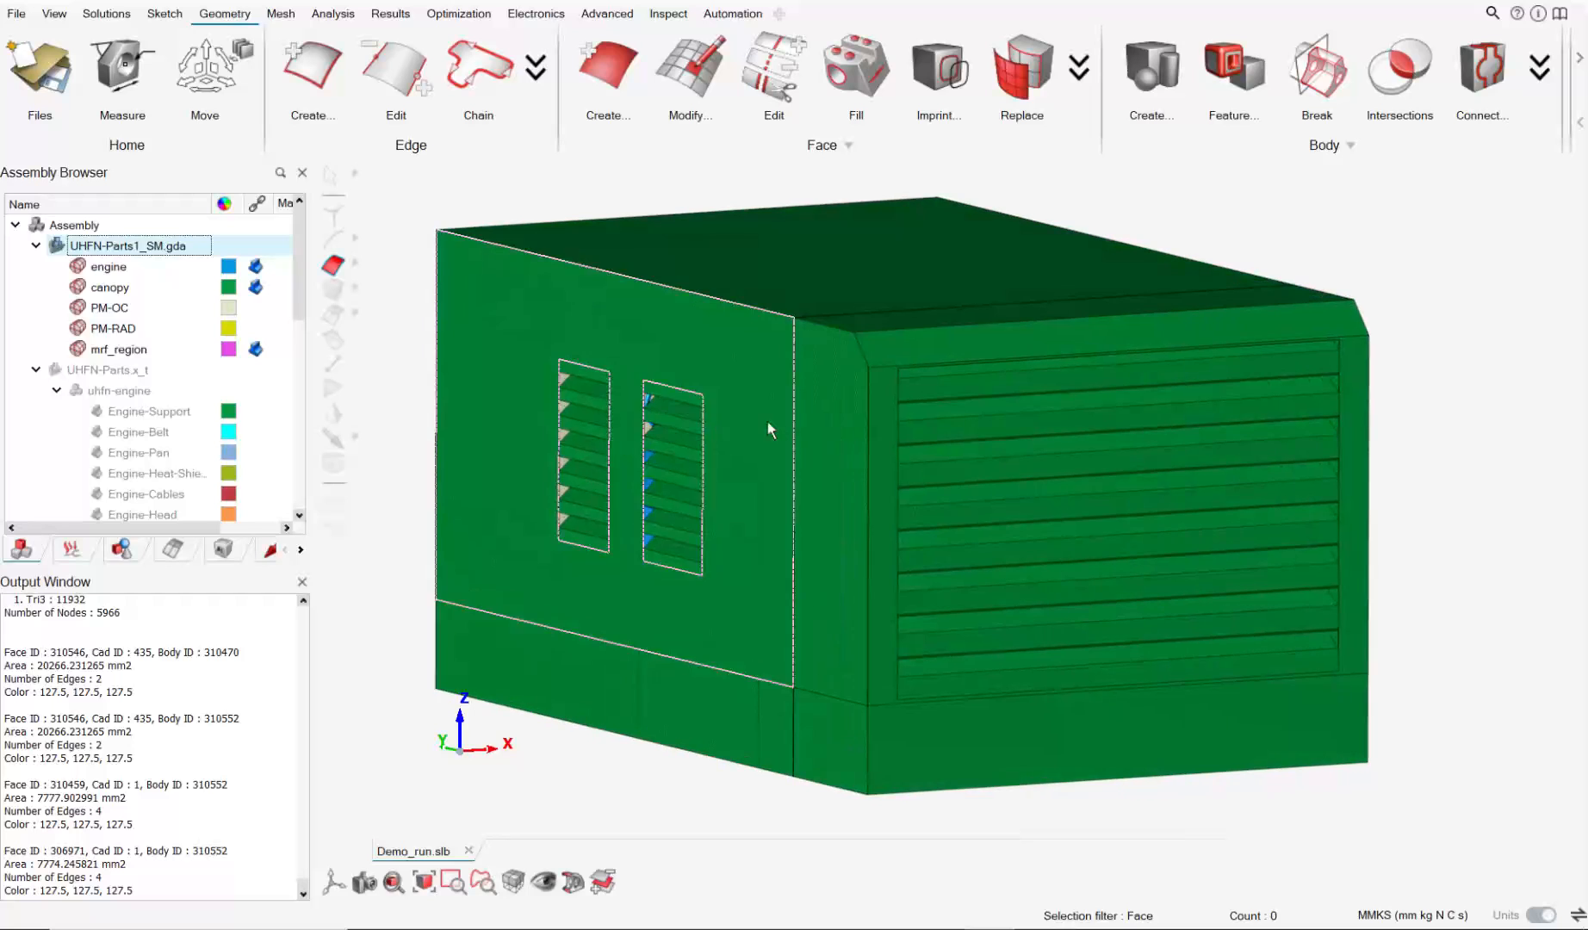
right_click_drag(766, 421, 806, 453)
left_click(333, 881)
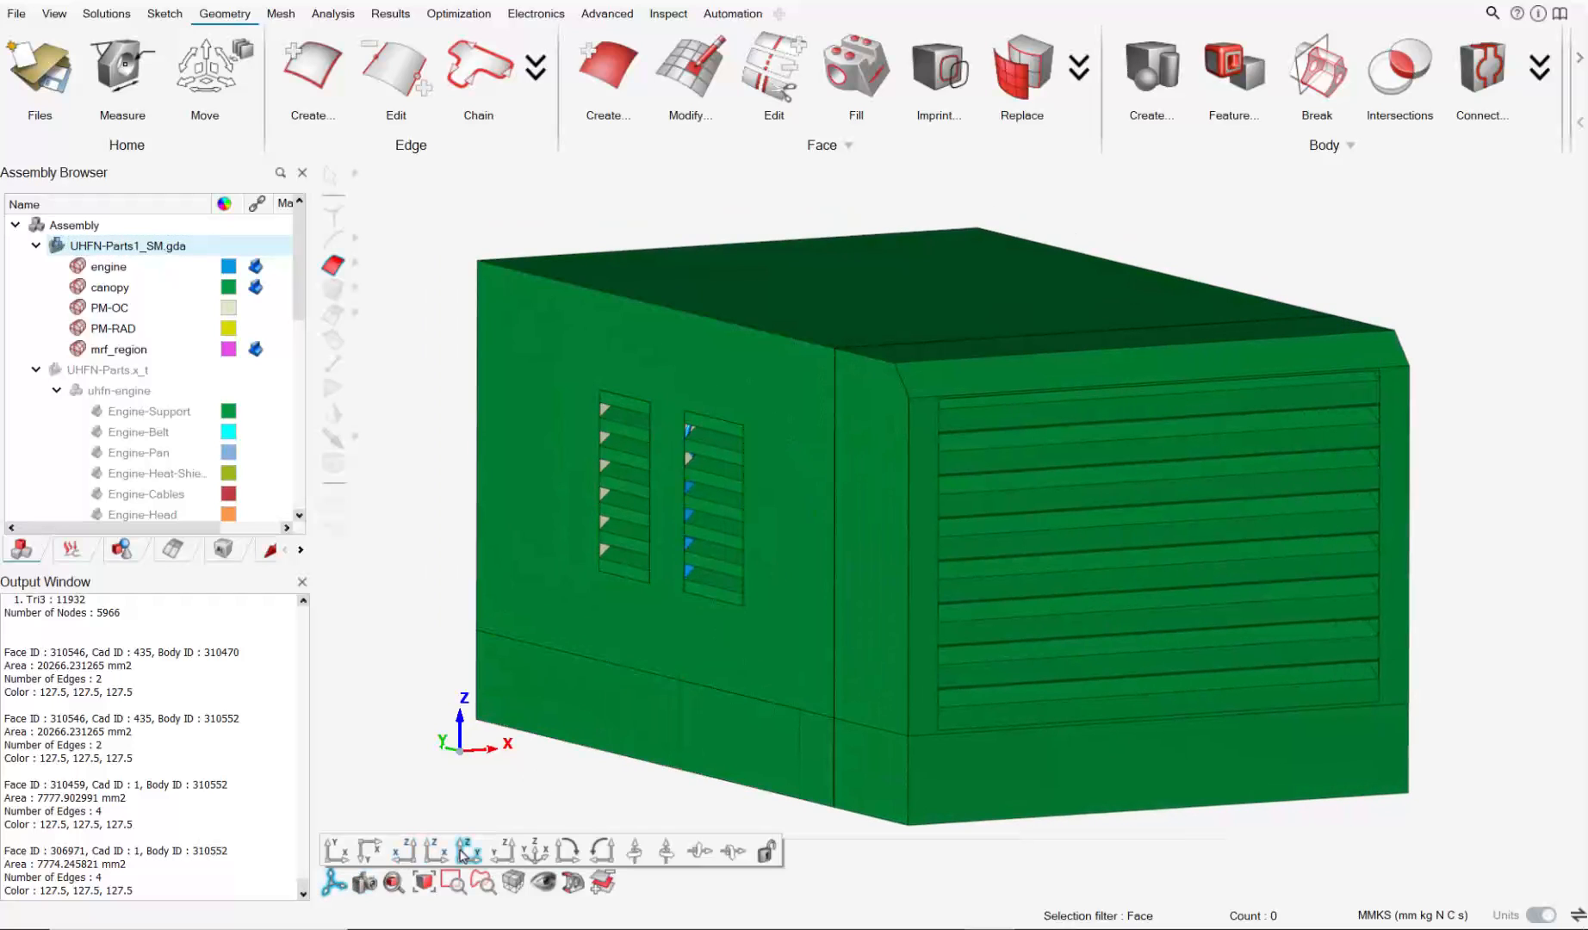
left_click(534, 851)
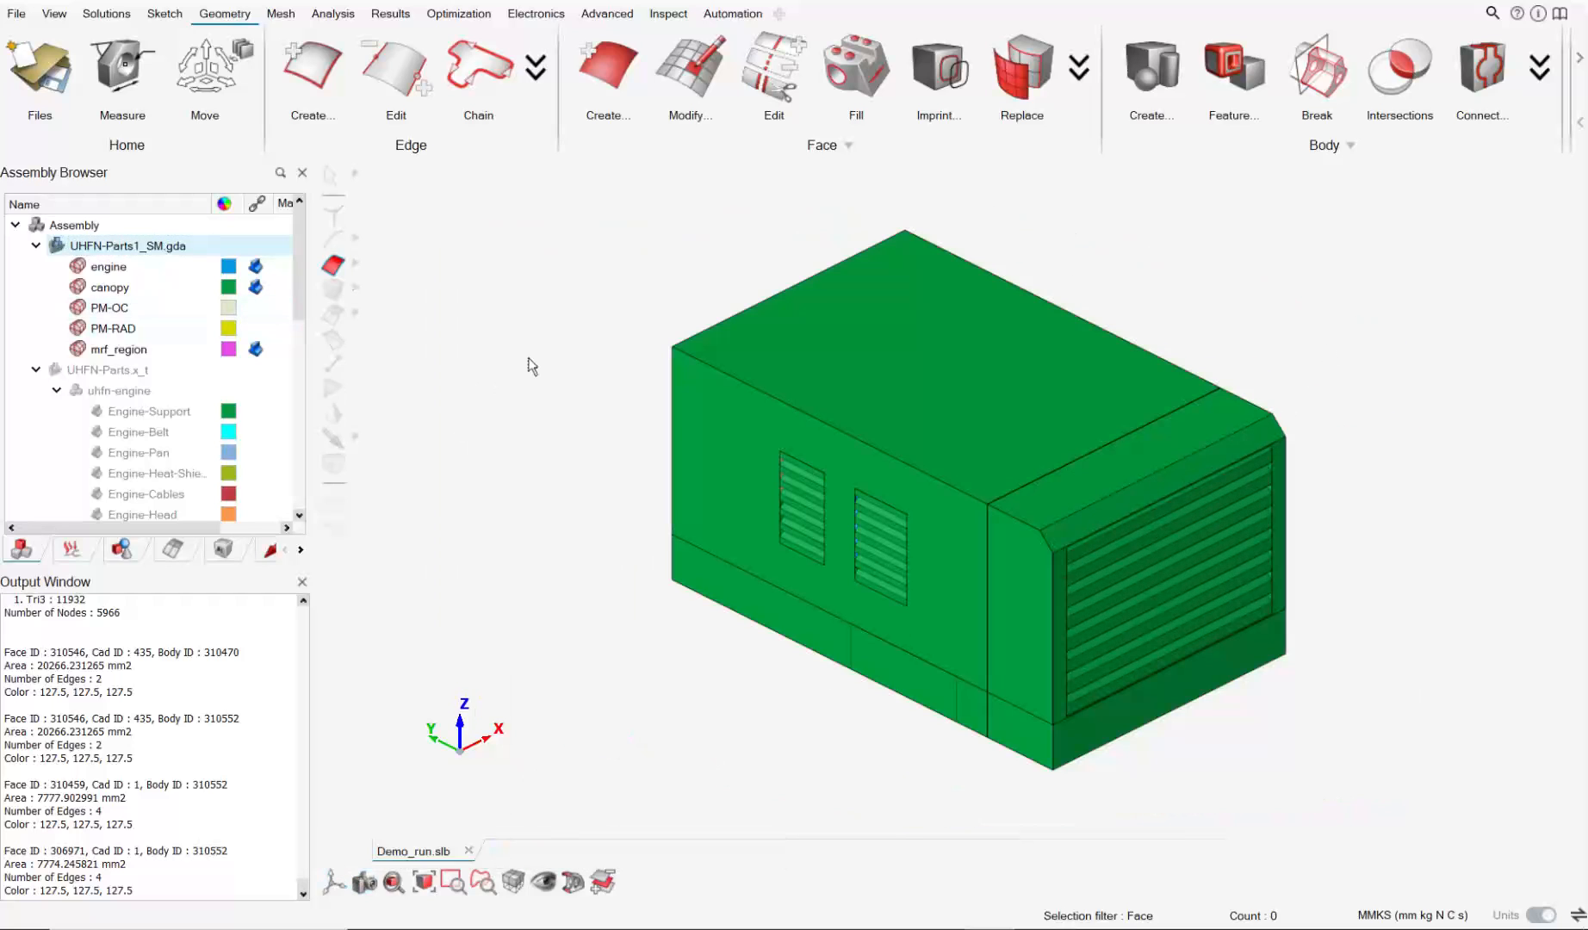